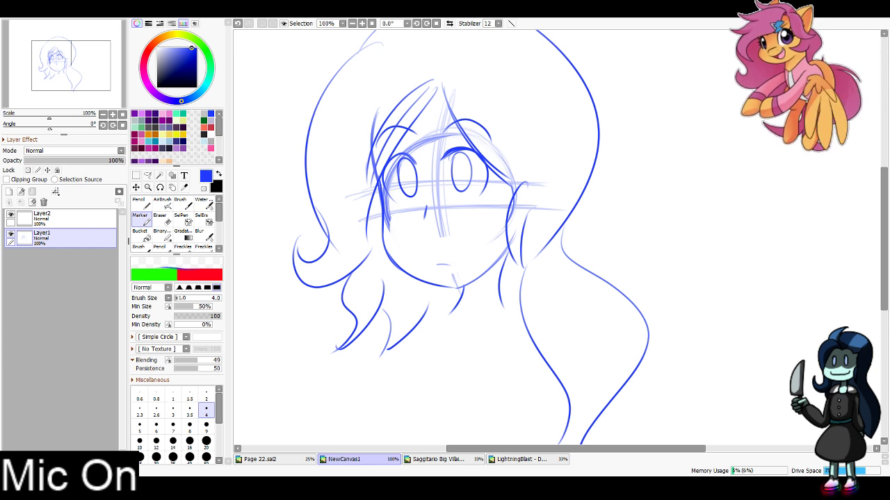
Sketch the shoulder lines outward from both sides of the neck on Layer1
{"action": "left_click", "coordinate": [353, 23]}
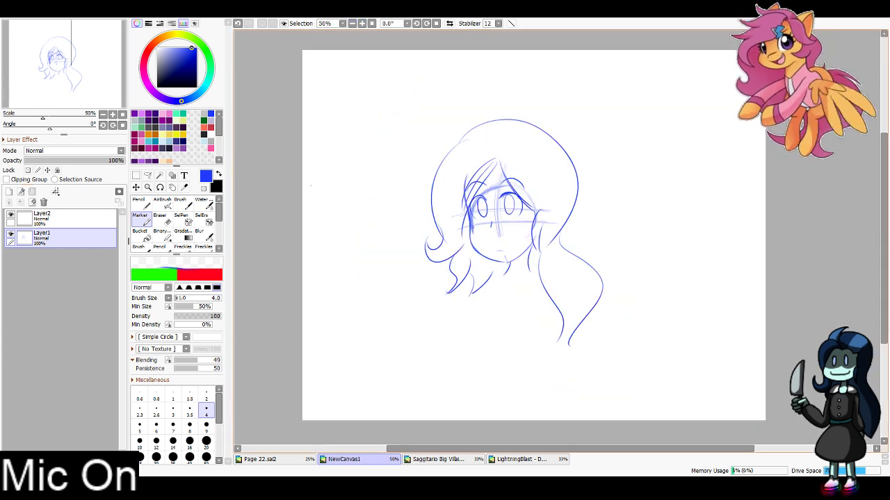
{"action": "left_click_drag", "start_coordinate": [402, 118], "coordinate": [390, 53]}
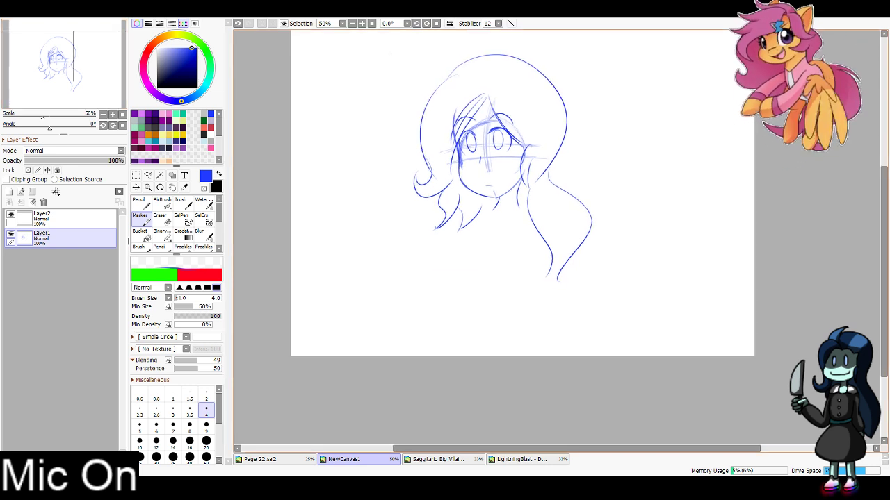
{"action": "left_click", "coordinate": [362, 23]}
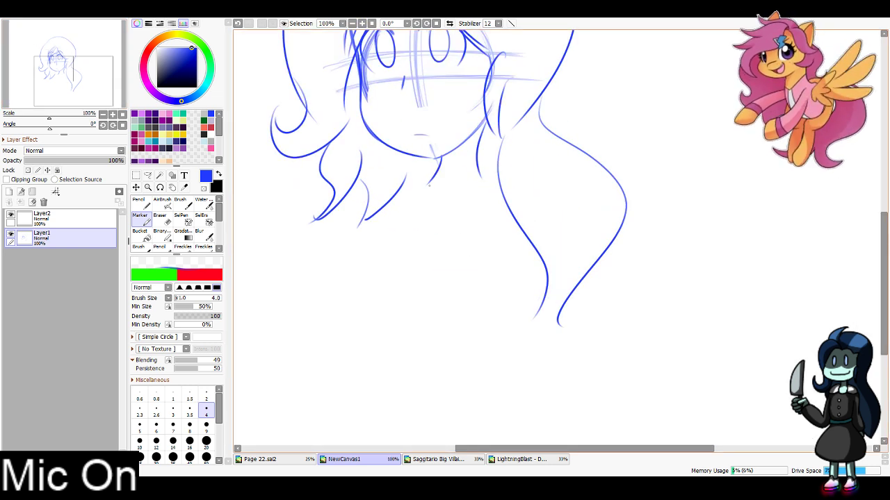
{"action": "left_click_drag", "start_coordinate": [479, 178], "coordinate": [556, 184]}
{"action": "key", "text": "ctrl+z"}
{"action": "left_click_drag", "start_coordinate": [429, 182], "coordinate": [370, 198]}
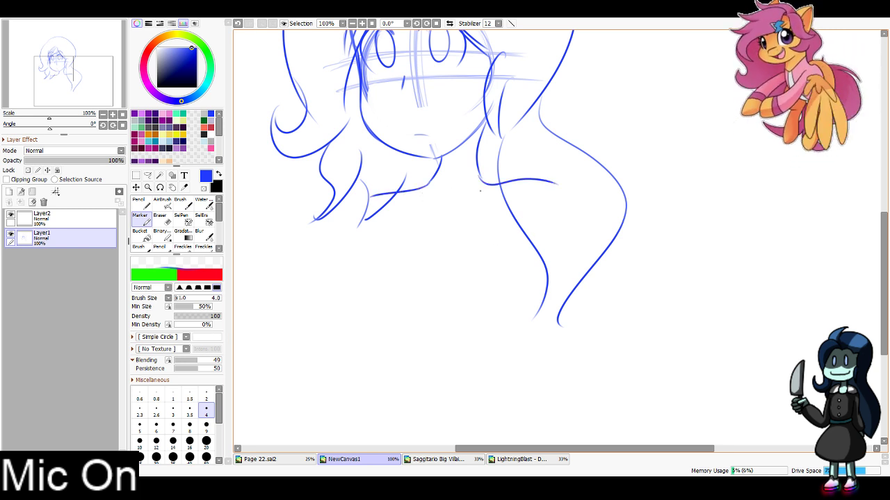
Sketch the two front edges of an open jacket, a curved neckline between them and small collar curves beside the neck
{"action": "left_click_drag", "start_coordinate": [482, 180], "coordinate": [470, 286]}
{"action": "key", "text": "ctrl+z"}
{"action": "left_click_drag", "start_coordinate": [425, 186], "coordinate": [413, 317]}
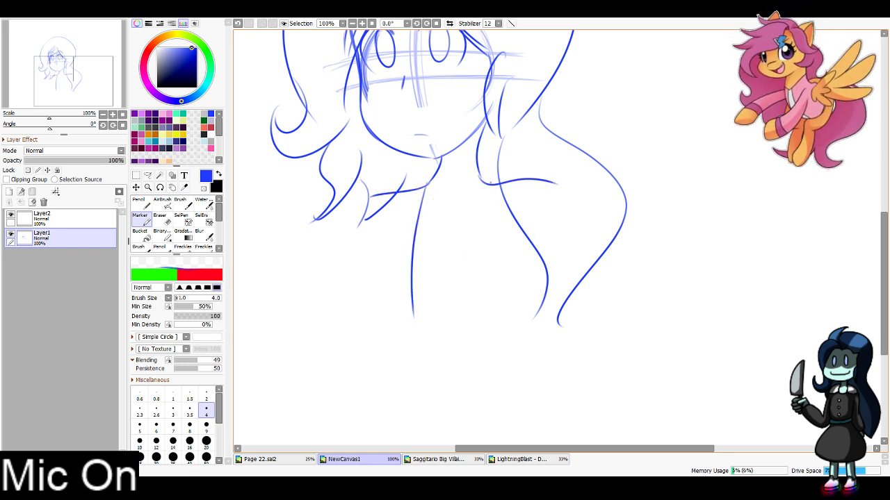
{"action": "left_click_drag", "start_coordinate": [487, 185], "coordinate": [472, 317]}
{"action": "left_click_drag", "start_coordinate": [421, 209], "coordinate": [473, 225]}
{"action": "key", "text": "ctrl+z"}
{"action": "left_click_drag", "start_coordinate": [422, 209], "coordinate": [472, 226]}
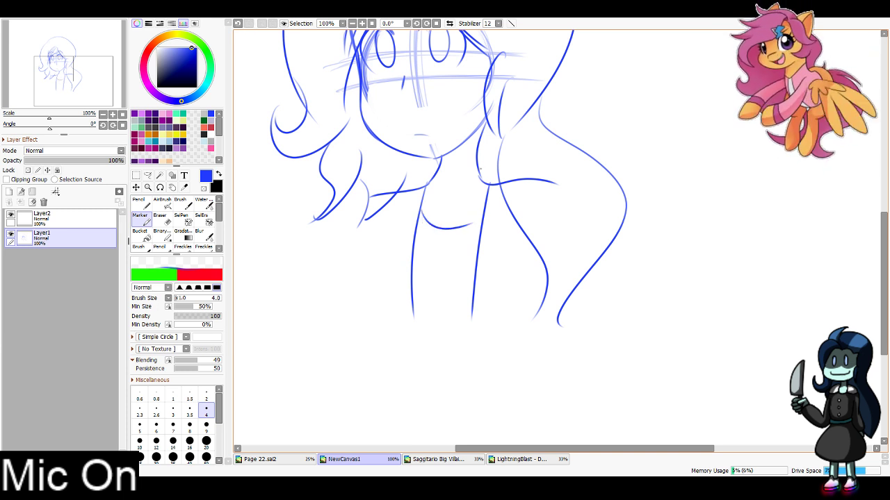
{"action": "left_click_drag", "start_coordinate": [480, 170], "coordinate": [493, 184]}
{"action": "left_click_drag", "start_coordinate": [434, 174], "coordinate": [411, 188]}
Sketch the outer lines of both arms from the shoulders to bent elbows, with short forearm strokes angling inward
{"action": "mouse_move", "coordinate": [511, 184]}
{"action": "left_mouse_down"}
{"action": "mouse_move", "coordinate": [535, 183]}
{"action": "mouse_move", "coordinate": [596, 323]}
{"action": "left_mouse_up"}
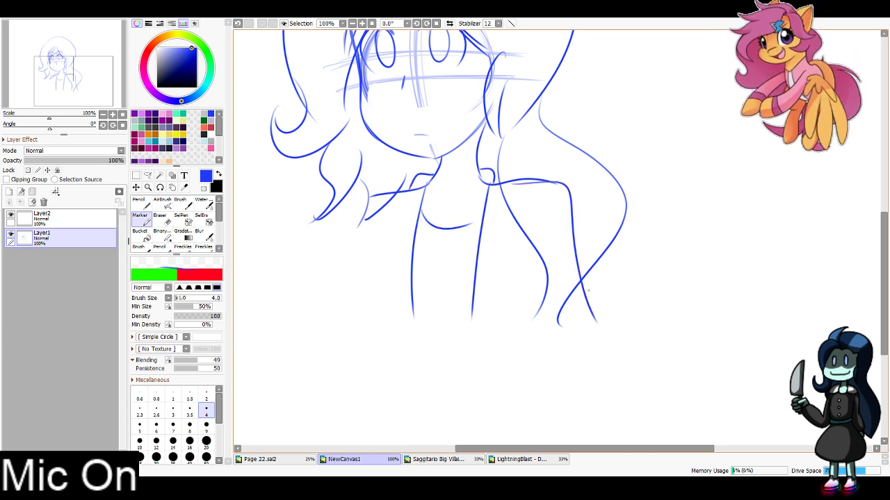
{"action": "mouse_move", "coordinate": [374, 191]}
{"action": "left_mouse_down"}
{"action": "mouse_move", "coordinate": [297, 346]}
{"action": "mouse_move", "coordinate": [318, 281]}
{"action": "mouse_move", "coordinate": [283, 366]}
{"action": "mouse_move", "coordinate": [332, 427]}
{"action": "left_mouse_up"}
{"action": "key", "text": "ctrl+z"}
{"action": "left_click_drag", "start_coordinate": [560, 185], "coordinate": [627, 357]}
{"action": "left_click_drag", "start_coordinate": [629, 367], "coordinate": [585, 408]}
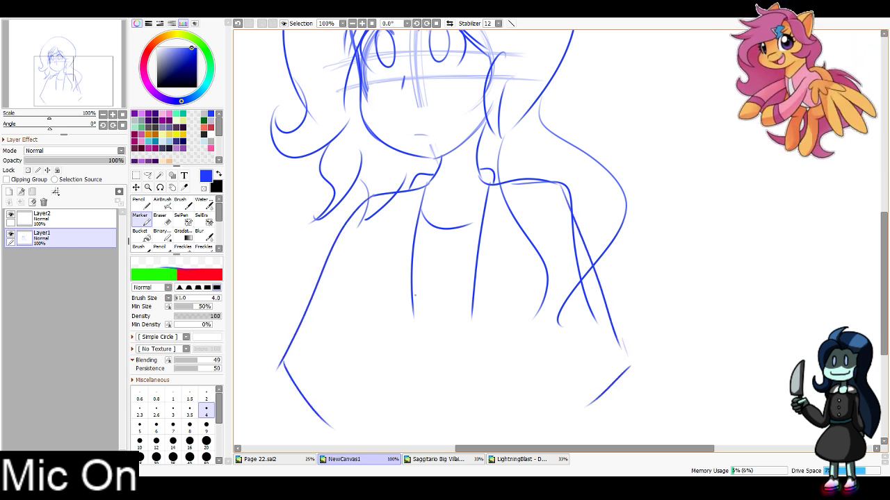
Sketch the chest contour with its curved underside, the inner arm line, and both waist sides down to the canvas's lower edge
{"action": "mouse_move", "coordinate": [383, 236]}
{"action": "left_mouse_down"}
{"action": "mouse_move", "coordinate": [372, 265]}
{"action": "mouse_move", "coordinate": [375, 345]}
{"action": "left_mouse_up"}
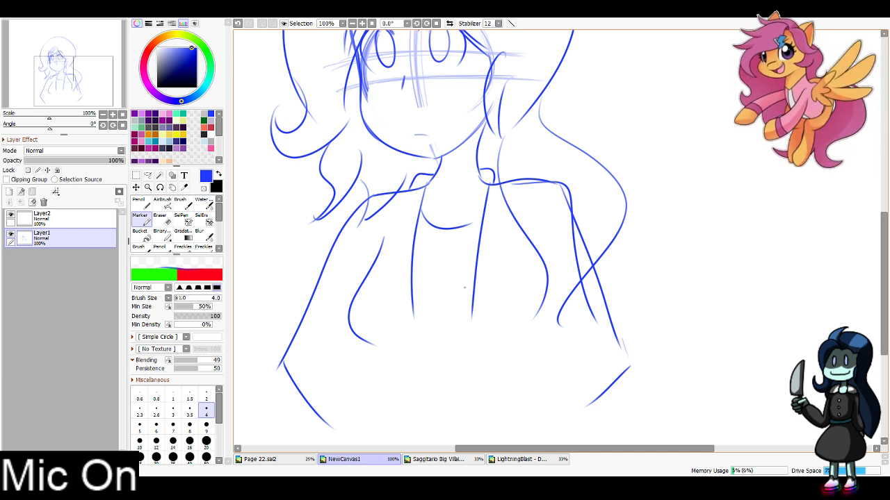
{"action": "left_click_drag", "start_coordinate": [450, 344], "coordinate": [494, 337]}
{"action": "left_click_drag", "start_coordinate": [399, 341], "coordinate": [446, 342]}
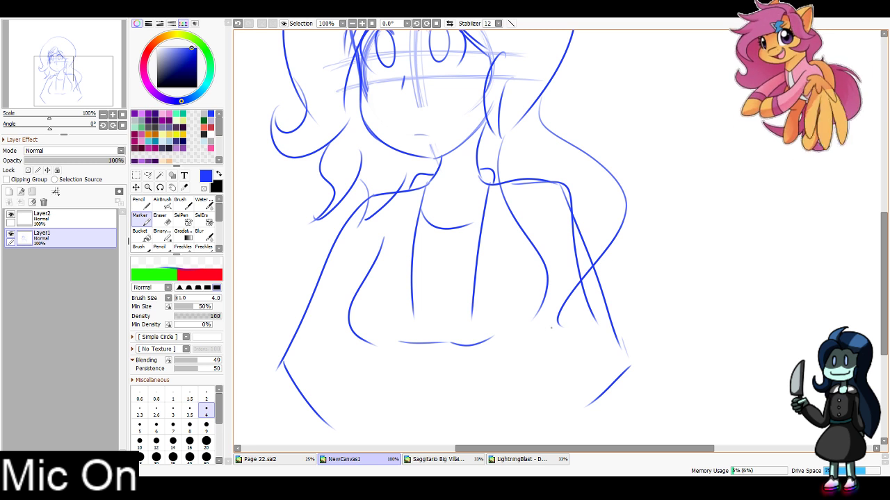
{"action": "left_click_drag", "start_coordinate": [529, 260], "coordinate": [582, 352]}
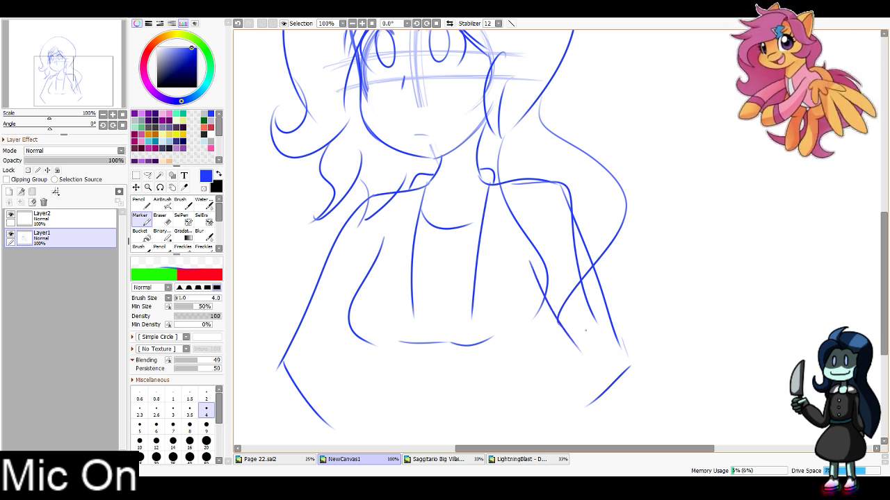
{"action": "left_click_drag", "start_coordinate": [468, 287], "coordinate": [449, 237]}
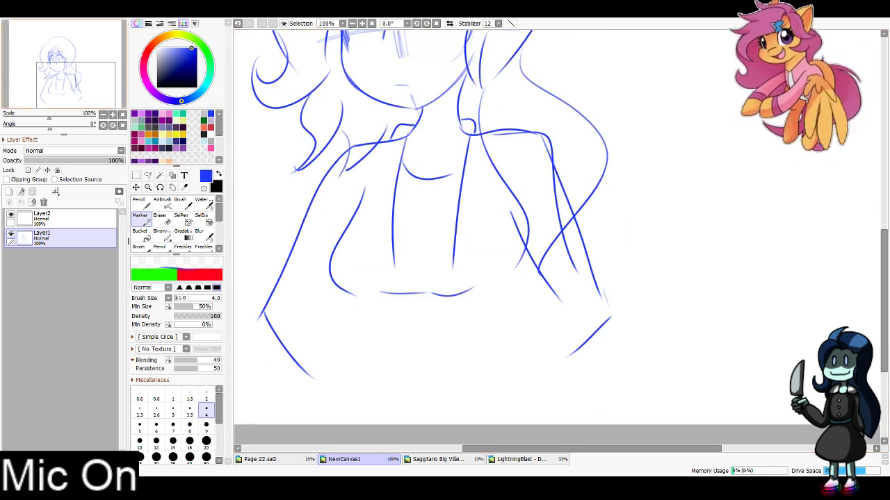
{"action": "left_click_drag", "start_coordinate": [531, 271], "coordinate": [523, 424]}
{"action": "left_click_drag", "start_coordinate": [356, 297], "coordinate": [351, 422]}
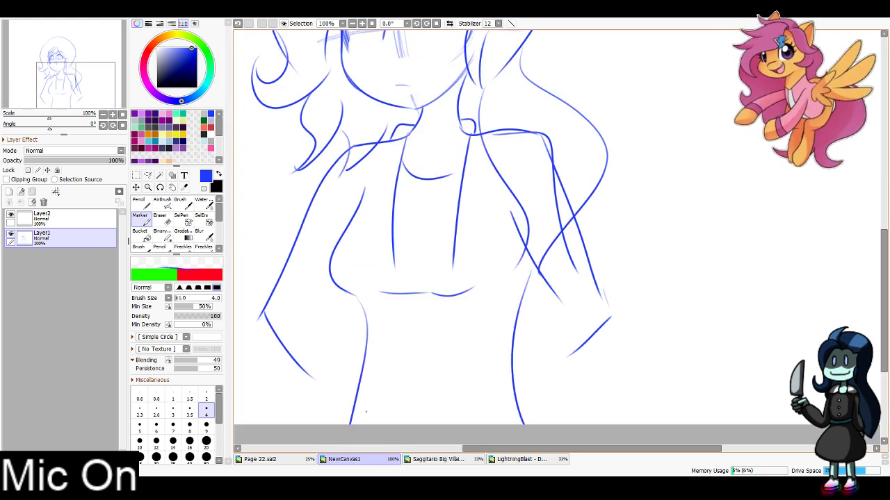
Refine both arms with rounded elbows and forearms reaching the canvas's lower edge
{"action": "mouse_move", "coordinate": [329, 175]}
{"action": "left_mouse_down"}
{"action": "mouse_move", "coordinate": [241, 365]}
{"action": "mouse_move", "coordinate": [246, 352]}
{"action": "mouse_move", "coordinate": [475, 294]}
{"action": "left_mouse_up"}
{"action": "left_click_drag", "start_coordinate": [398, 372], "coordinate": [422, 424]}
{"action": "left_click_drag", "start_coordinate": [433, 339], "coordinate": [473, 424]}
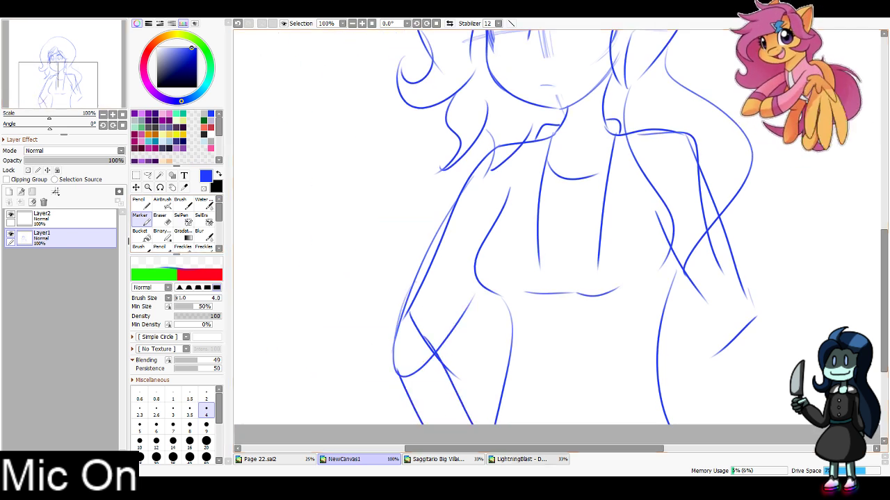
{"action": "left_click_drag", "start_coordinate": [730, 242], "coordinate": [773, 364]}
{"action": "left_click_drag", "start_coordinate": [683, 270], "coordinate": [756, 300]}
{"action": "left_click_drag", "start_coordinate": [745, 334], "coordinate": [687, 425]}
{"action": "left_click_drag", "start_coordinate": [769, 349], "coordinate": [741, 425]}
Extend the jacket's front edges and outer sides down to the canvas's lower edge
{"action": "left_click_drag", "start_coordinate": [544, 271], "coordinate": [535, 422]}
{"action": "left_click_drag", "start_coordinate": [501, 293], "coordinate": [474, 423]}
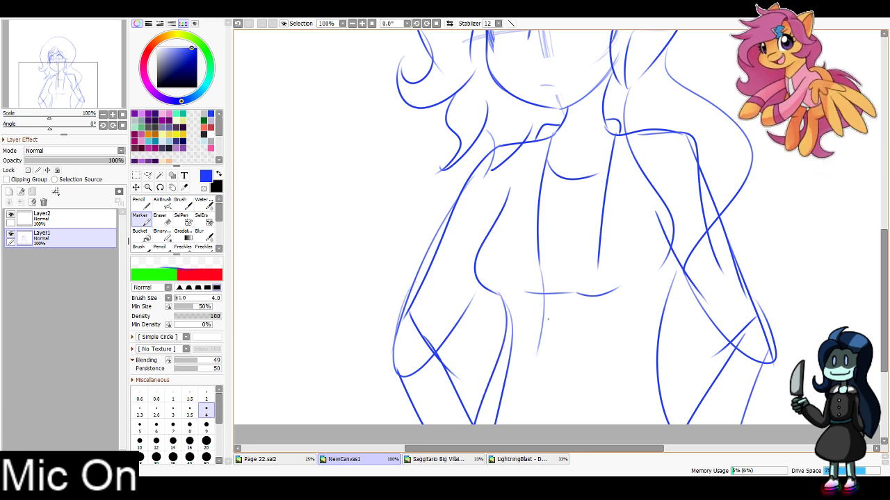
{"action": "left_click_drag", "start_coordinate": [598, 250], "coordinate": [588, 422]}
{"action": "left_click_drag", "start_coordinate": [681, 272], "coordinate": [659, 423]}
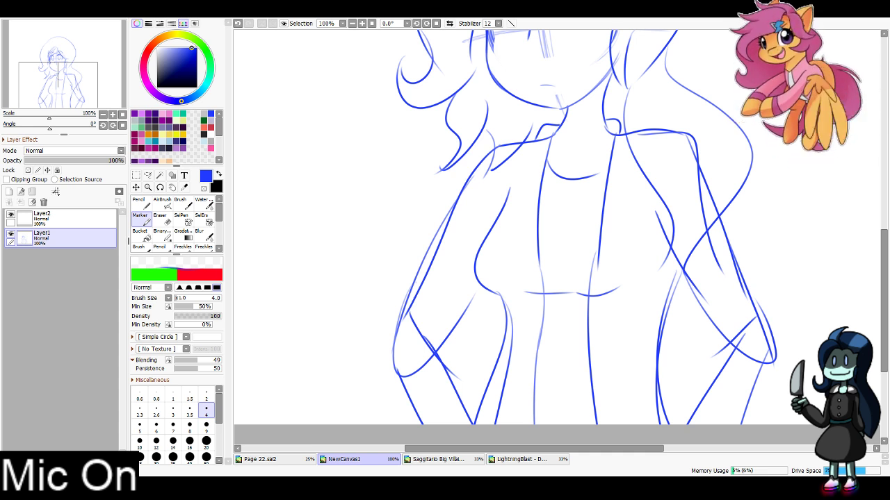
Extend the hair strand up to the jaw and erase construction lines across the face and ear with the Eraser
{"action": "left_click_drag", "start_coordinate": [59, 87], "coordinate": [67, 60]}
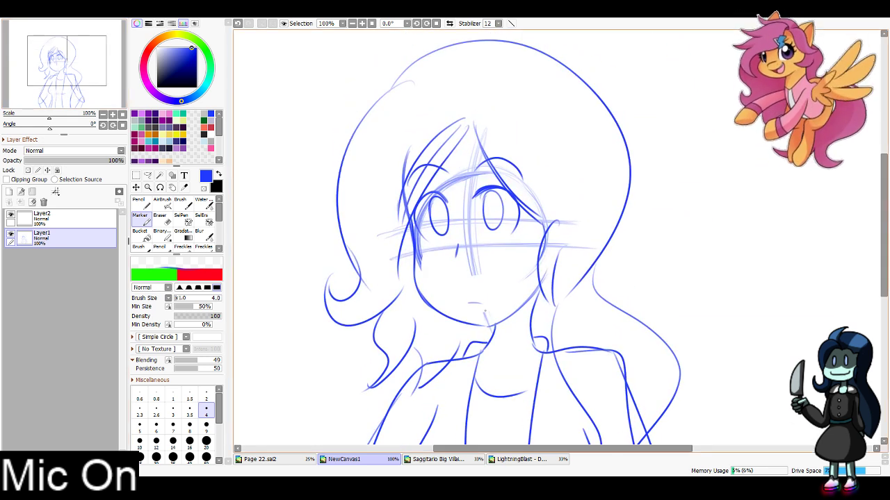
{"action": "left_click_drag", "start_coordinate": [461, 323], "coordinate": [460, 329]}
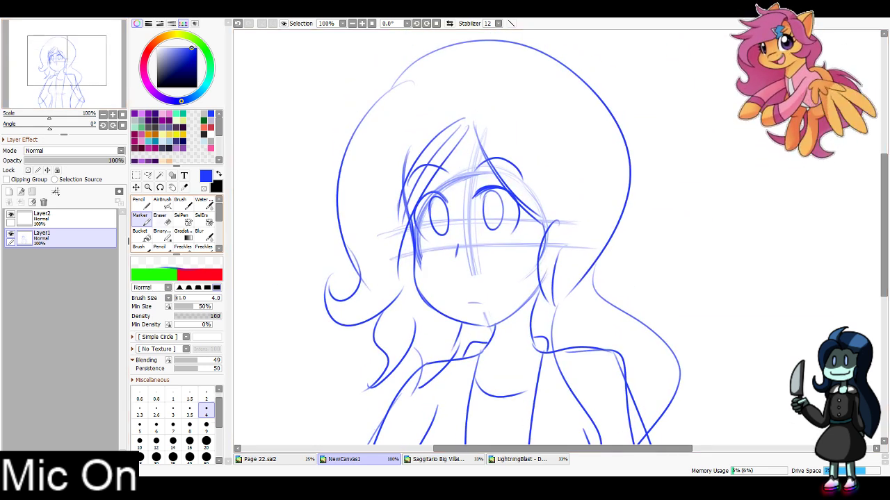
{"action": "key", "text": "e"}
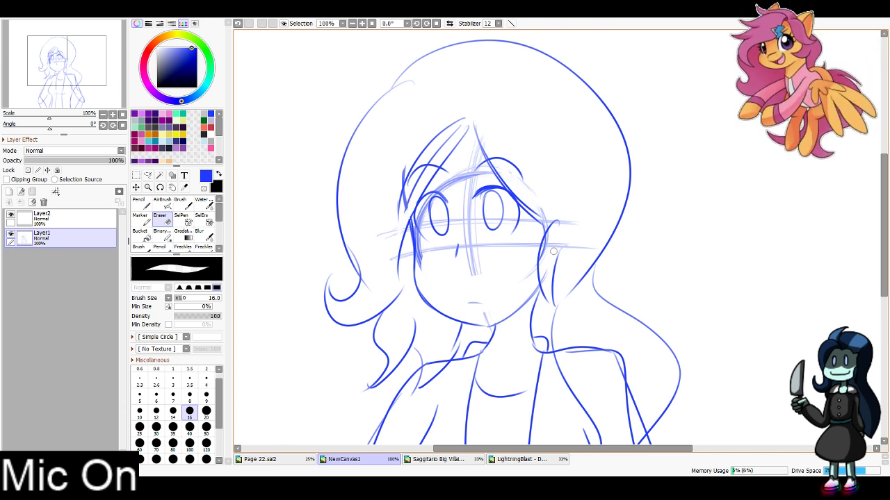
{"action": "left_click_drag", "start_coordinate": [550, 237], "coordinate": [545, 293]}
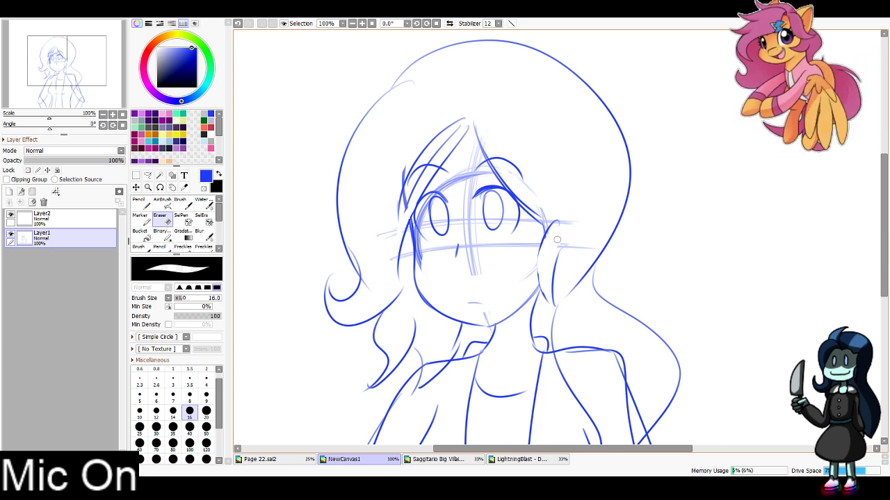
{"action": "mouse_move", "coordinate": [558, 227]}
{"action": "left_mouse_down"}
{"action": "mouse_move", "coordinate": [568, 226]}
{"action": "mouse_move", "coordinate": [579, 248]}
{"action": "left_mouse_up"}
{"action": "left_click_drag", "start_coordinate": [463, 212], "coordinate": [474, 268]}
{"action": "mouse_move", "coordinate": [471, 228]}
{"action": "left_mouse_down"}
{"action": "mouse_move", "coordinate": [460, 246]}
{"action": "mouse_move", "coordinate": [425, 247]}
{"action": "mouse_move", "coordinate": [417, 257]}
{"action": "left_mouse_up"}
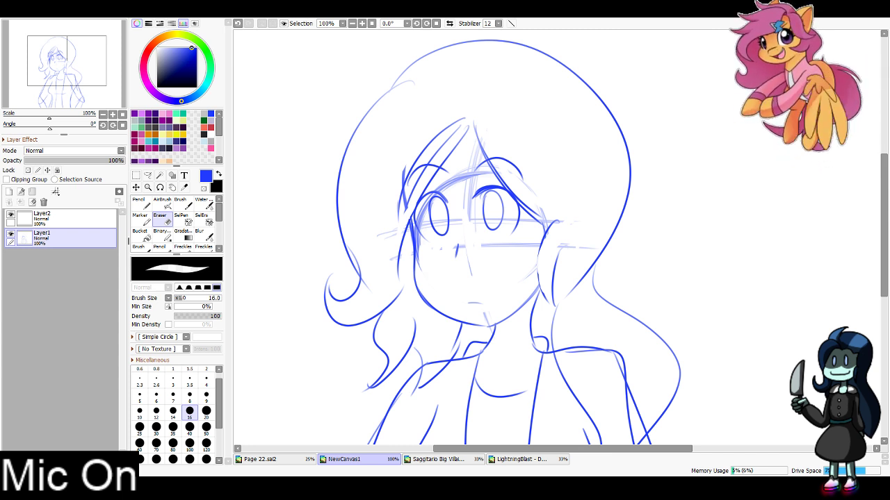
{"action": "mouse_move", "coordinate": [487, 313]}
{"action": "left_mouse_down"}
{"action": "mouse_move", "coordinate": [513, 294]}
{"action": "mouse_move", "coordinate": [514, 129]}
{"action": "mouse_move", "coordinate": [542, 207]}
{"action": "left_mouse_up"}
Hide Layer1, make Layer2 the active layer and switch to the Marker for a new sketch
{"action": "left_click", "coordinate": [10, 234]}
{"action": "left_click", "coordinate": [63, 219]}
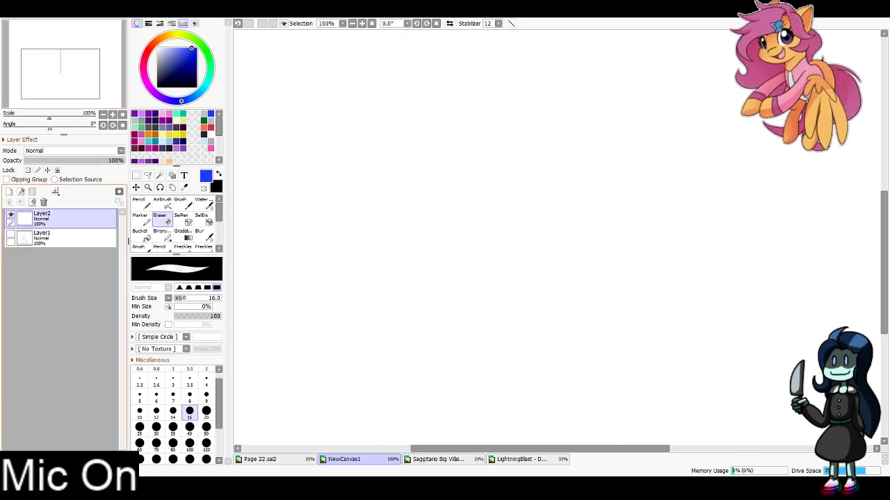
{"action": "left_click", "coordinate": [141, 219]}
{"action": "left_click", "coordinate": [62, 61]}
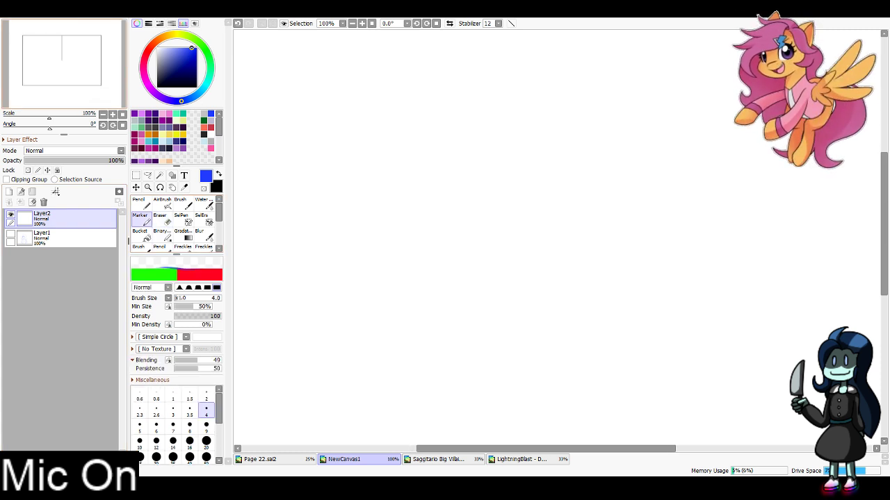
{"action": "scroll", "coordinate": [556, 236], "scroll_direction": "up", "scroll_amount": 4}
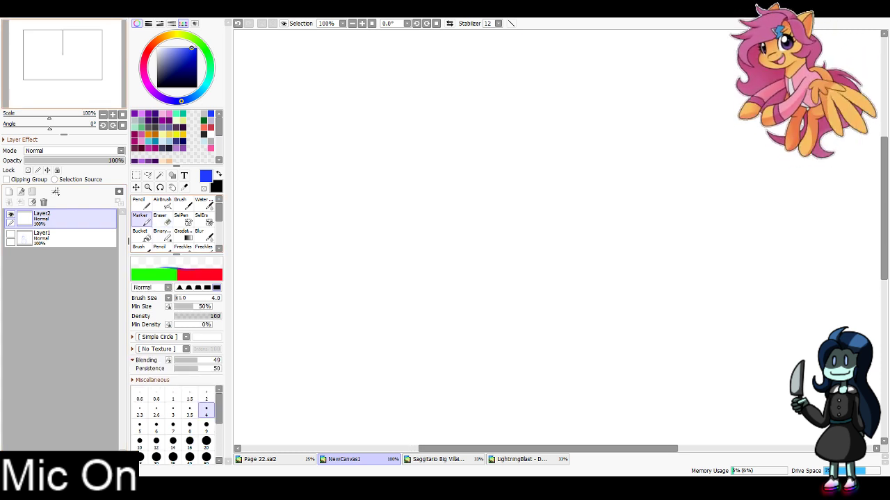
Sketch a circle for the new head near the upper middle of Layer2, undoing unsatisfactory strokes
{"action": "mouse_move", "coordinate": [479, 154]}
{"action": "left_mouse_down"}
{"action": "mouse_move", "coordinate": [462, 203]}
{"action": "mouse_move", "coordinate": [556, 188]}
{"action": "mouse_move", "coordinate": [567, 214]}
{"action": "mouse_move", "coordinate": [518, 243]}
{"action": "mouse_move", "coordinate": [566, 208]}
{"action": "left_mouse_up"}
{"action": "key", "text": "ctrl+z"}
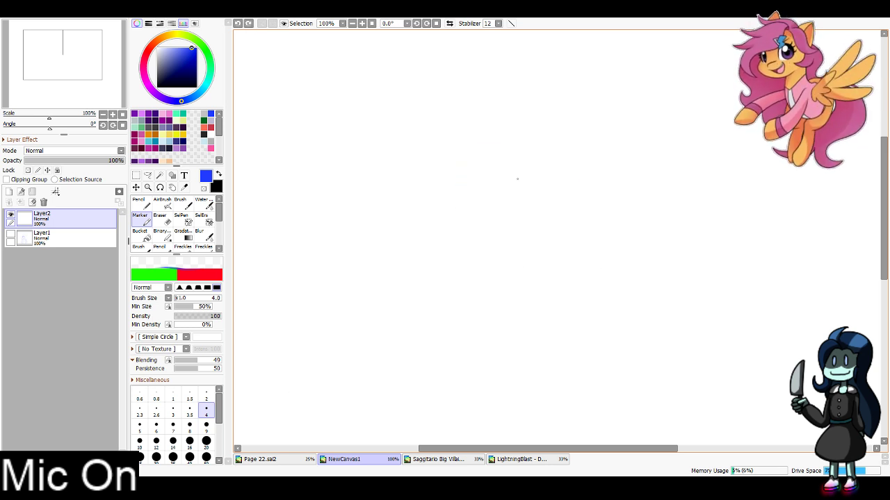
{"action": "mouse_move", "coordinate": [518, 124]}
{"action": "left_mouse_down"}
{"action": "mouse_move", "coordinate": [548, 143]}
{"action": "mouse_move", "coordinate": [528, 123]}
{"action": "mouse_move", "coordinate": [505, 246]}
{"action": "mouse_move", "coordinate": [459, 157]}
{"action": "left_mouse_up"}
{"action": "key", "text": "ctrl+z"}
{"action": "key", "text": "ctrl+z"}
{"action": "mouse_move", "coordinate": [506, 129]}
{"action": "left_mouse_down"}
{"action": "mouse_move", "coordinate": [454, 210]}
{"action": "mouse_move", "coordinate": [561, 154]}
{"action": "mouse_move", "coordinate": [513, 264]}
{"action": "mouse_move", "coordinate": [528, 141]}
{"action": "left_mouse_up"}
{"action": "key", "text": "ctrl+z"}
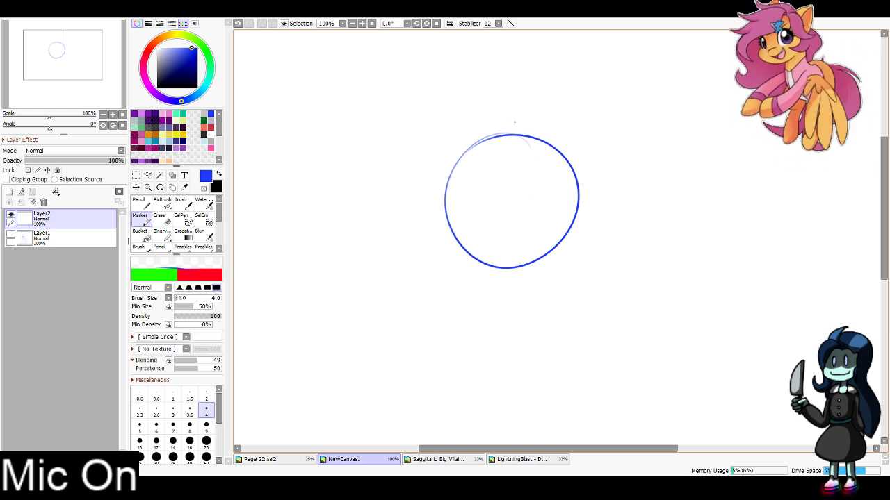
Draw a curved vertical centre line through the head circle and two curved horizontal guidelines across it
{"action": "left_click_drag", "start_coordinate": [504, 106], "coordinate": [499, 365]}
{"action": "key", "text": "ctrl+z"}
{"action": "mouse_move", "coordinate": [434, 226]}
{"action": "left_mouse_down"}
{"action": "mouse_move", "coordinate": [631, 221]}
{"action": "mouse_move", "coordinate": [615, 222]}
{"action": "left_mouse_up"}
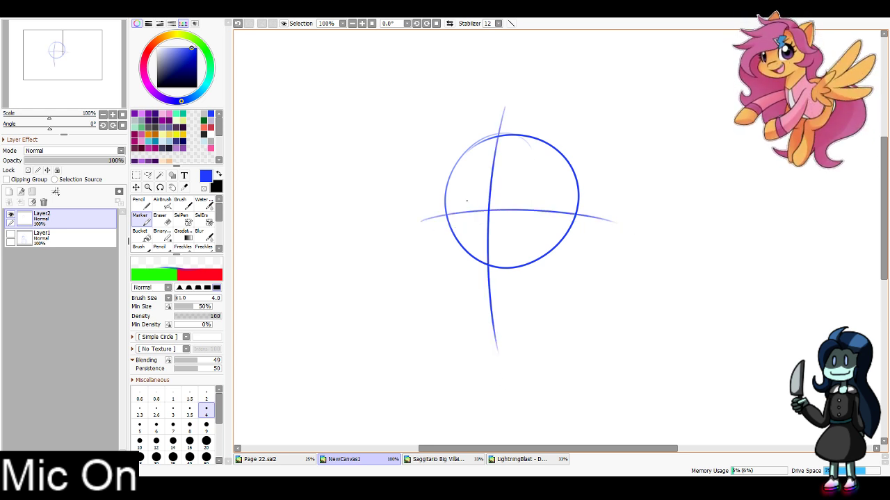
{"action": "left_click_drag", "start_coordinate": [421, 188], "coordinate": [636, 209]}
{"action": "key", "text": "ctrl+z"}
Sketch the forehead's curved outline along the head circle's outer left side, ending at the lower eye guideline
{"action": "left_click_drag", "start_coordinate": [453, 108], "coordinate": [449, 188]}
{"action": "key", "text": "ctrl+z"}
{"action": "key", "text": "ctrl+z"}
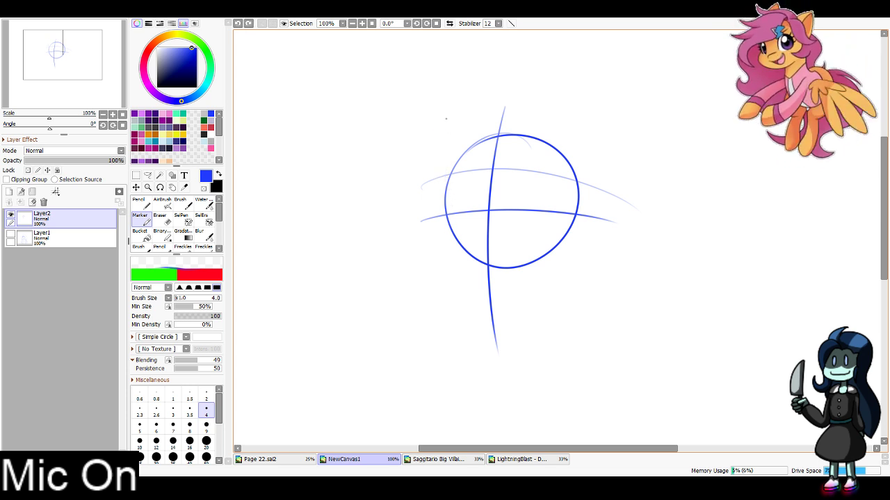
{"action": "key", "text": "ctrl+z"}
{"action": "mouse_move", "coordinate": [442, 106]}
{"action": "left_mouse_down"}
{"action": "mouse_move", "coordinate": [435, 148]}
{"action": "mouse_move", "coordinate": [441, 221]}
{"action": "left_mouse_up"}
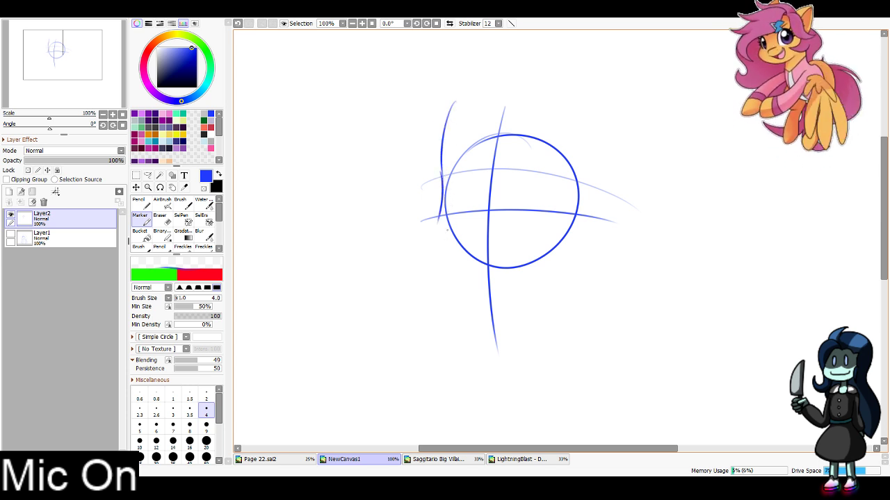
{"action": "key", "text": "ctrl+z"}
{"action": "left_click_drag", "start_coordinate": [440, 170], "coordinate": [441, 216]}
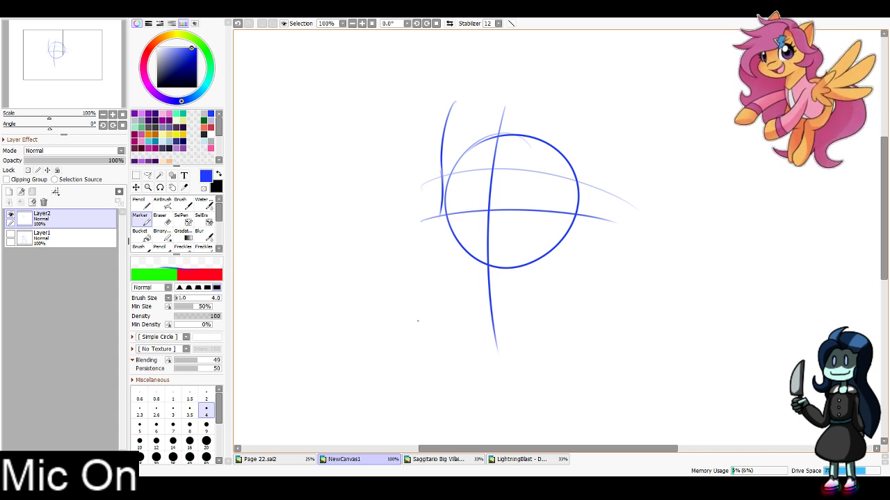
Sketch the cheek and jaw curve below the head circle, meeting at the chin and rising on the far side
{"action": "mouse_move", "coordinate": [441, 211]}
{"action": "left_mouse_down"}
{"action": "mouse_move", "coordinate": [436, 247]}
{"action": "mouse_move", "coordinate": [435, 224]}
{"action": "mouse_move", "coordinate": [490, 295]}
{"action": "mouse_move", "coordinate": [506, 297]}
{"action": "mouse_move", "coordinate": [581, 239]}
{"action": "left_mouse_up"}
{"action": "key", "text": "ctrl+z"}
{"action": "key", "text": "ctrl+z"}
{"action": "left_click_drag", "start_coordinate": [494, 297], "coordinate": [587, 238]}
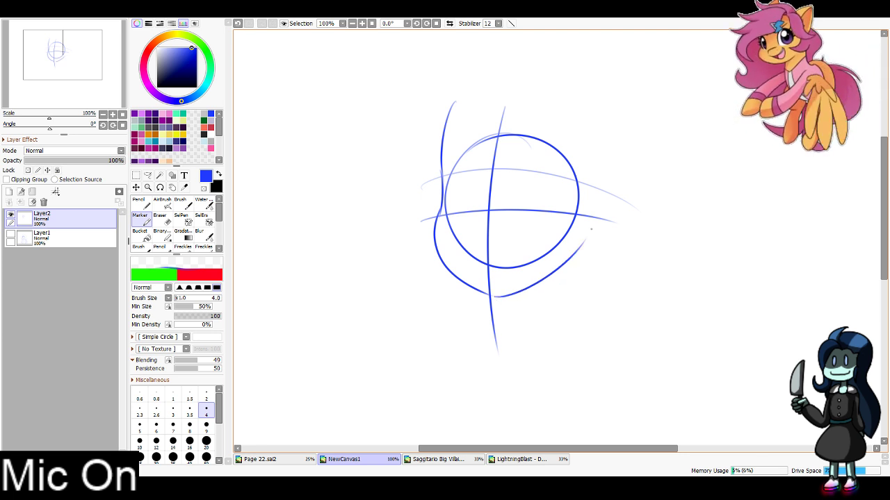
Sketch the larger eye's rounded outline inside the head circle, to the right of the centre line
{"action": "left_click_drag", "start_coordinate": [515, 152], "coordinate": [552, 212]}
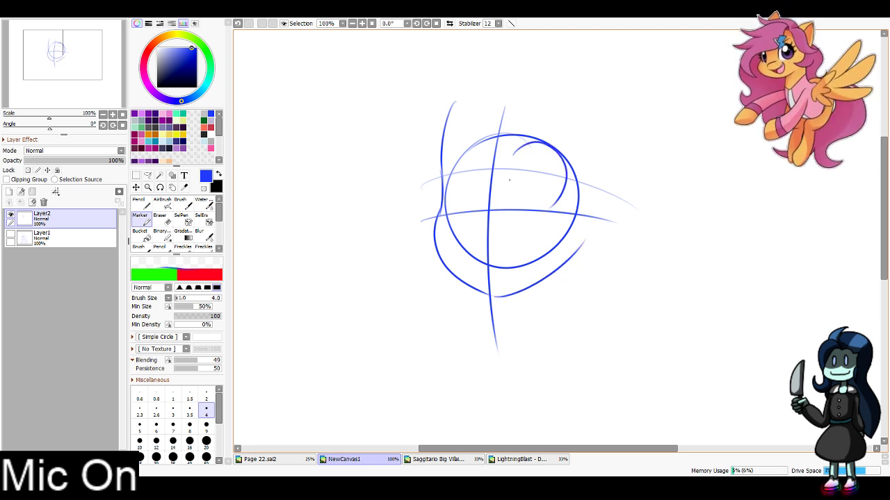
{"action": "key", "text": "ctrl+z"}
{"action": "left_click_drag", "start_coordinate": [512, 159], "coordinate": [552, 214]}
{"action": "mouse_move", "coordinate": [506, 156]}
{"action": "left_mouse_down"}
{"action": "mouse_move", "coordinate": [554, 164]}
{"action": "mouse_move", "coordinate": [549, 206]}
{"action": "mouse_move", "coordinate": [535, 142]}
{"action": "mouse_move", "coordinate": [549, 206]}
{"action": "left_mouse_up"}
{"action": "key", "text": "ctrl+z"}
Sketch the smaller eye's outline left of the centre line and add tall oval pupils to both eyes
{"action": "left_click_drag", "start_coordinate": [481, 149], "coordinate": [445, 214]}
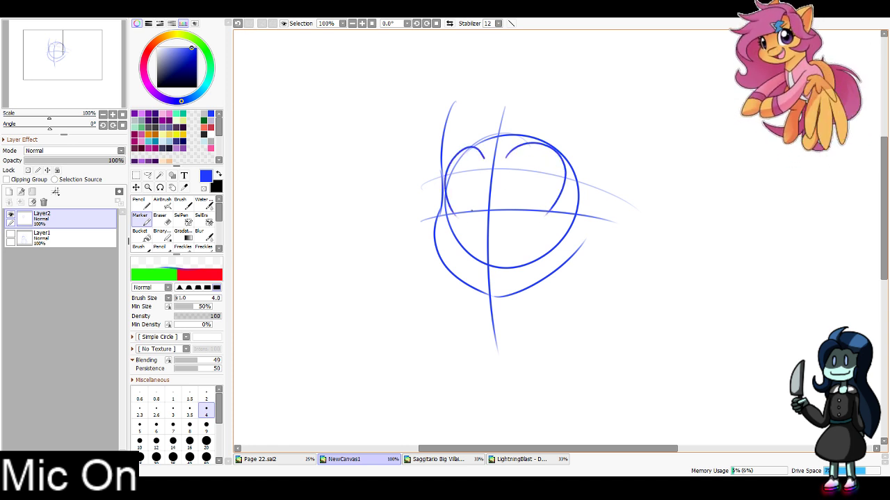
{"action": "key", "text": "ctrl+z"}
{"action": "left_click_drag", "start_coordinate": [478, 148], "coordinate": [448, 208]}
{"action": "key", "text": "ctrl+z"}
{"action": "left_click_drag", "start_coordinate": [483, 149], "coordinate": [462, 223]}
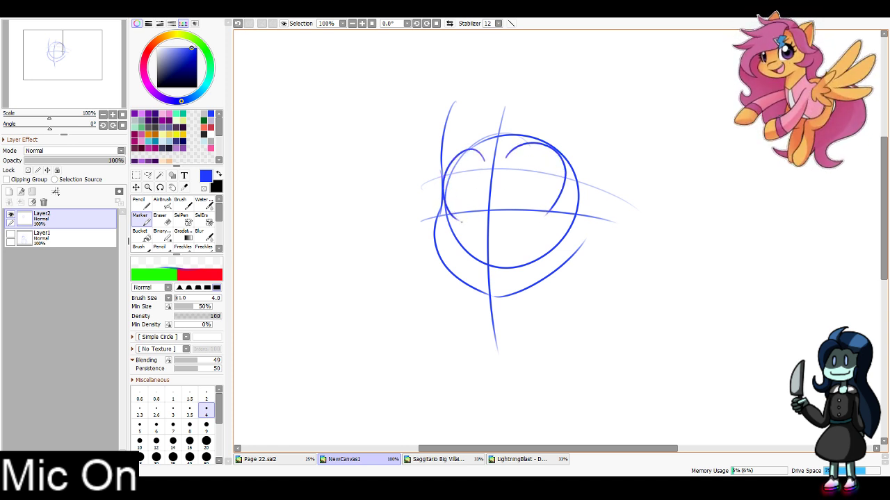
{"action": "key", "text": "ctrl+z"}
{"action": "mouse_move", "coordinate": [469, 163]}
{"action": "left_mouse_down"}
{"action": "mouse_move", "coordinate": [472, 144]}
{"action": "mouse_move", "coordinate": [458, 207]}
{"action": "mouse_move", "coordinate": [468, 164]}
{"action": "mouse_move", "coordinate": [510, 172]}
{"action": "mouse_move", "coordinate": [528, 157]}
{"action": "left_mouse_up"}
{"action": "key", "text": "ctrl+z"}
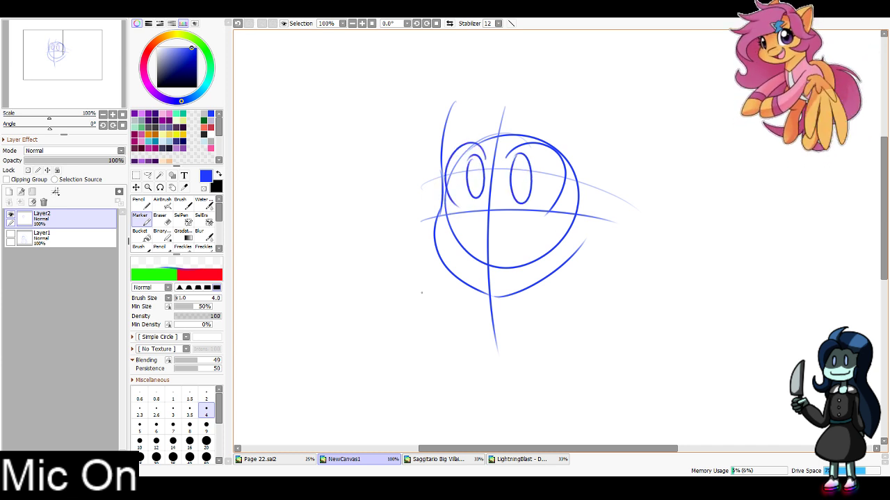
Sketch long, centre-parted hair locks hanging on both sides of the face, with a large arc for the crown
{"action": "mouse_move", "coordinate": [504, 100]}
{"action": "left_mouse_down"}
{"action": "mouse_move", "coordinate": [527, 72]}
{"action": "mouse_move", "coordinate": [557, 325]}
{"action": "left_mouse_up"}
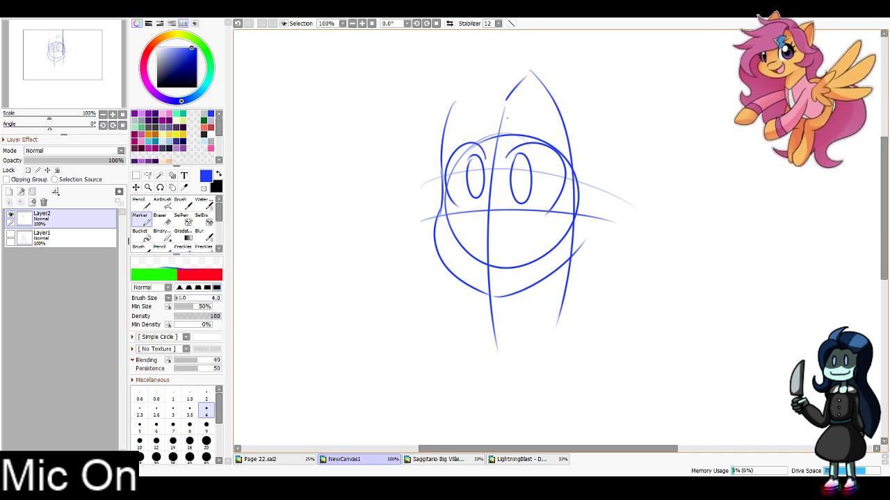
{"action": "mouse_move", "coordinate": [490, 77]}
{"action": "left_mouse_down"}
{"action": "mouse_move", "coordinate": [503, 100]}
{"action": "mouse_move", "coordinate": [431, 318]}
{"action": "mouse_move", "coordinate": [445, 64]}
{"action": "mouse_move", "coordinate": [352, 363]}
{"action": "mouse_move", "coordinate": [429, 353]}
{"action": "left_mouse_up"}
{"action": "mouse_move", "coordinate": [534, 72]}
{"action": "left_mouse_down"}
{"action": "mouse_move", "coordinate": [557, 68]}
{"action": "mouse_move", "coordinate": [581, 62]}
{"action": "left_mouse_up"}
{"action": "mouse_move", "coordinate": [591, 62]}
{"action": "left_mouse_down"}
{"action": "mouse_move", "coordinate": [643, 271]}
{"action": "mouse_move", "coordinate": [619, 353]}
{"action": "left_mouse_up"}
{"action": "mouse_move", "coordinate": [556, 306]}
{"action": "left_mouse_down"}
{"action": "mouse_move", "coordinate": [546, 351]}
{"action": "mouse_move", "coordinate": [631, 339]}
{"action": "left_mouse_up"}
{"action": "mouse_move", "coordinate": [506, 99]}
{"action": "left_mouse_down"}
{"action": "mouse_move", "coordinate": [556, 102]}
{"action": "mouse_move", "coordinate": [464, 103]}
{"action": "left_mouse_up"}
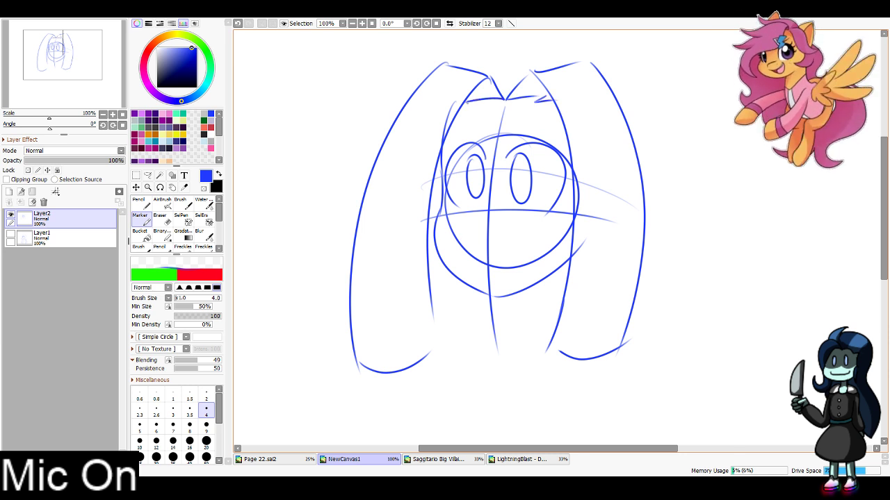
{"action": "left_click_drag", "start_coordinate": [458, 57], "coordinate": [643, 259]}
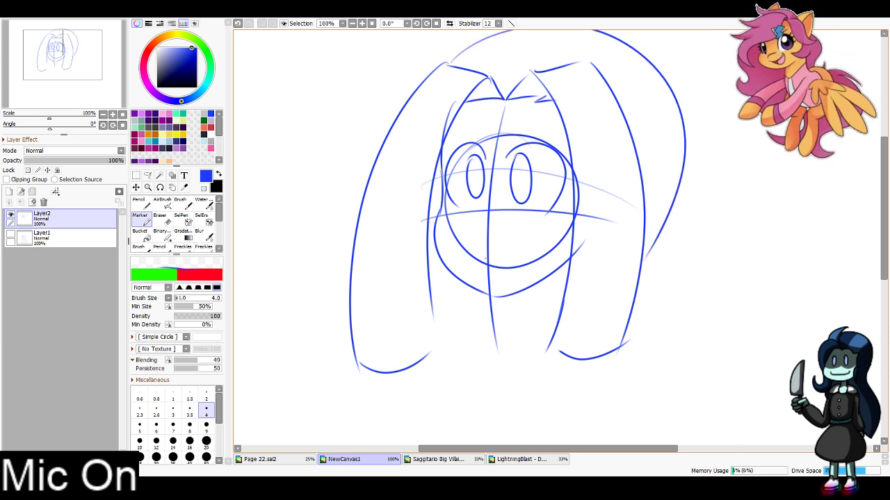
Add the nose, raised eyebrows and small mouth line to the face, plus the neck lines below the jaw
{"action": "left_click_drag", "start_coordinate": [485, 216], "coordinate": [477, 233]}
{"action": "mouse_move", "coordinate": [460, 127]}
{"action": "left_mouse_down"}
{"action": "mouse_move", "coordinate": [490, 122]}
{"action": "mouse_move", "coordinate": [562, 136]}
{"action": "left_mouse_up"}
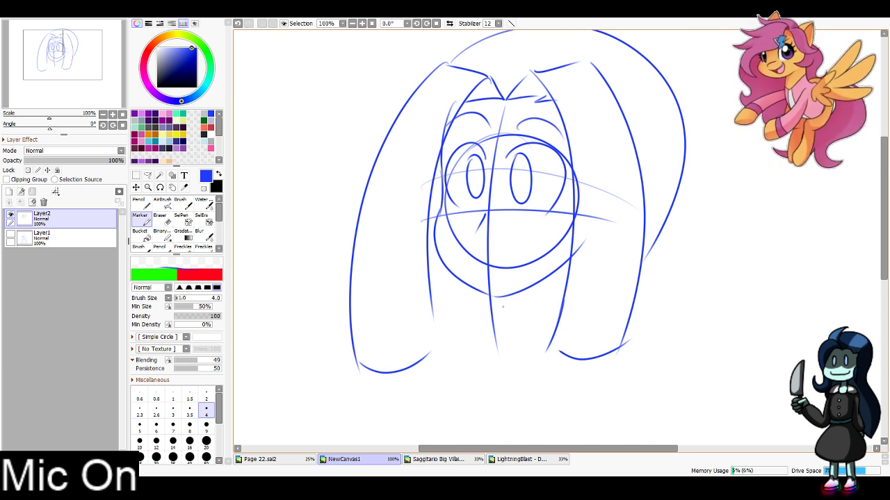
{"action": "left_click_drag", "start_coordinate": [564, 264], "coordinate": [558, 332]}
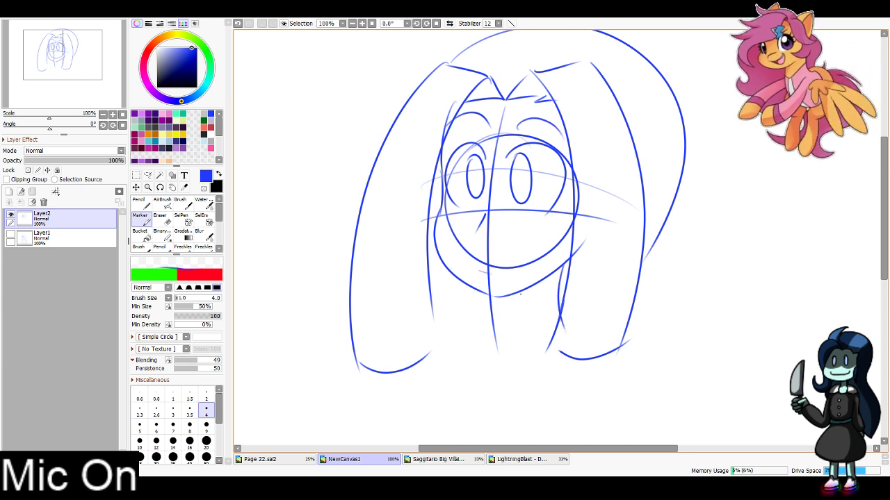
{"action": "left_click_drag", "start_coordinate": [523, 291], "coordinate": [499, 339]}
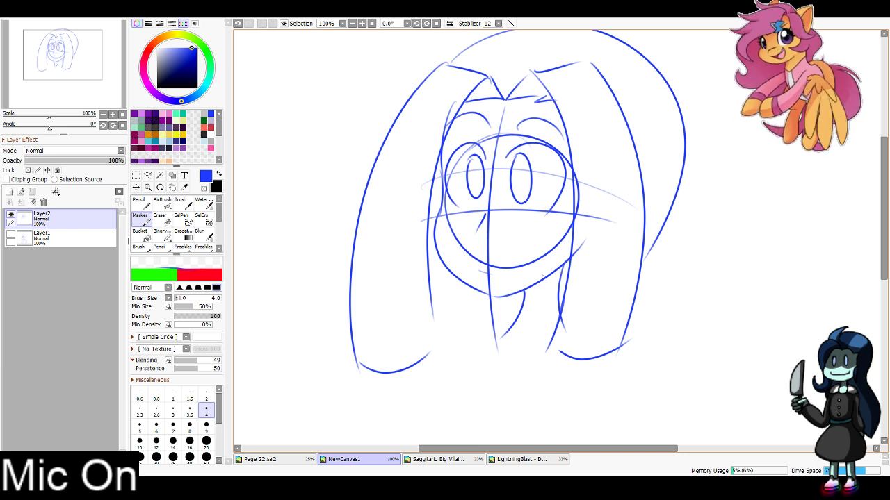
Sketch a tighter second arc over the crown, running from the hair parting down the far side of the head
{"action": "left_click", "coordinate": [352, 23]}
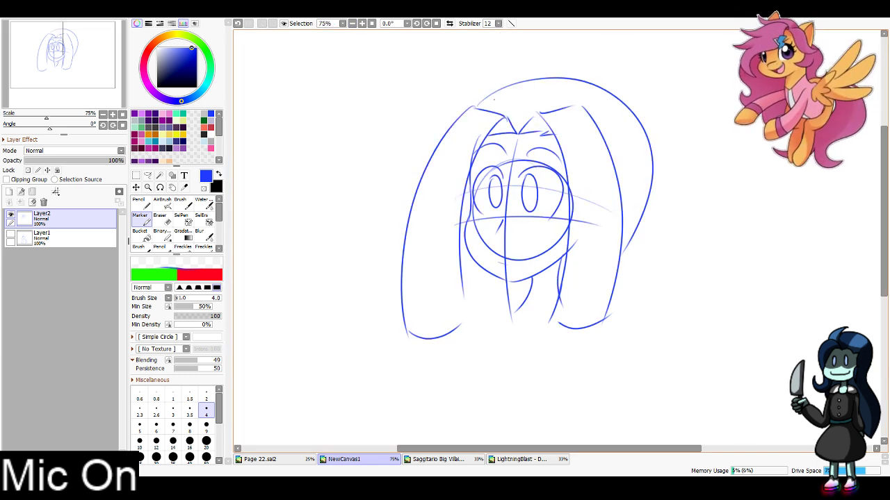
{"action": "mouse_move", "coordinate": [475, 111]}
{"action": "left_mouse_down"}
{"action": "mouse_move", "coordinate": [617, 130]}
{"action": "mouse_move", "coordinate": [627, 233]}
{"action": "left_mouse_up"}
{"action": "left_click_drag", "start_coordinate": [631, 202], "coordinate": [616, 245]}
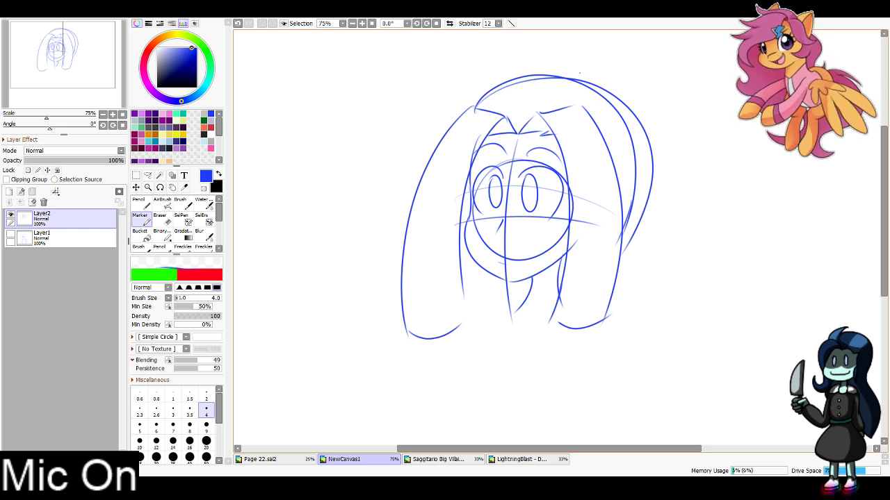
Sketch two large pigtails rising from the crown and curving down outside the front hair locks
{"action": "left_click_drag", "start_coordinate": [578, 72], "coordinate": [694, 319]}
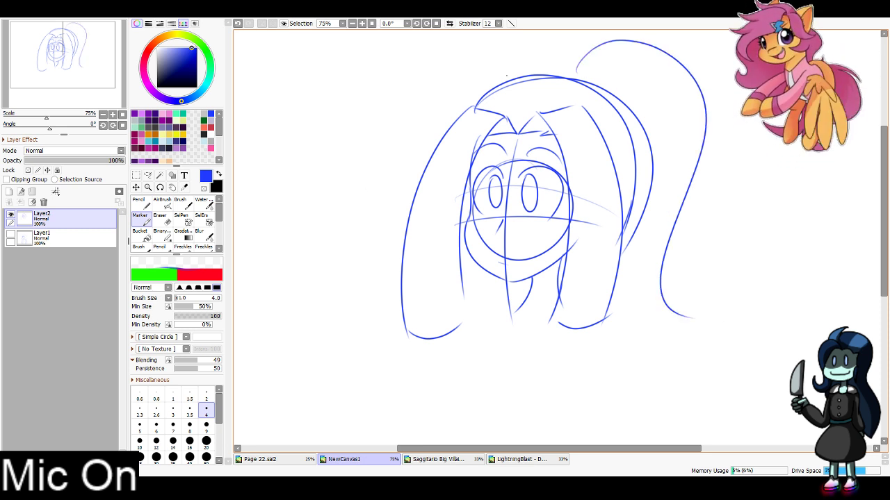
{"action": "mouse_move", "coordinate": [520, 74]}
{"action": "left_mouse_down"}
{"action": "mouse_move", "coordinate": [387, 128]}
{"action": "mouse_move", "coordinate": [410, 333]}
{"action": "left_mouse_up"}
{"action": "key", "text": "ctrl+z"}
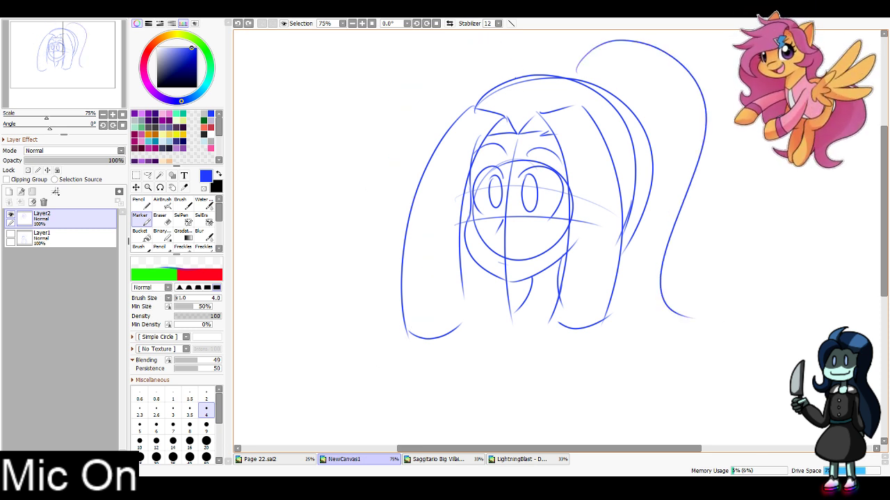
{"action": "mouse_move", "coordinate": [520, 75]}
{"action": "left_mouse_down"}
{"action": "mouse_move", "coordinate": [401, 246]}
{"action": "mouse_move", "coordinate": [387, 376]}
{"action": "left_mouse_up"}
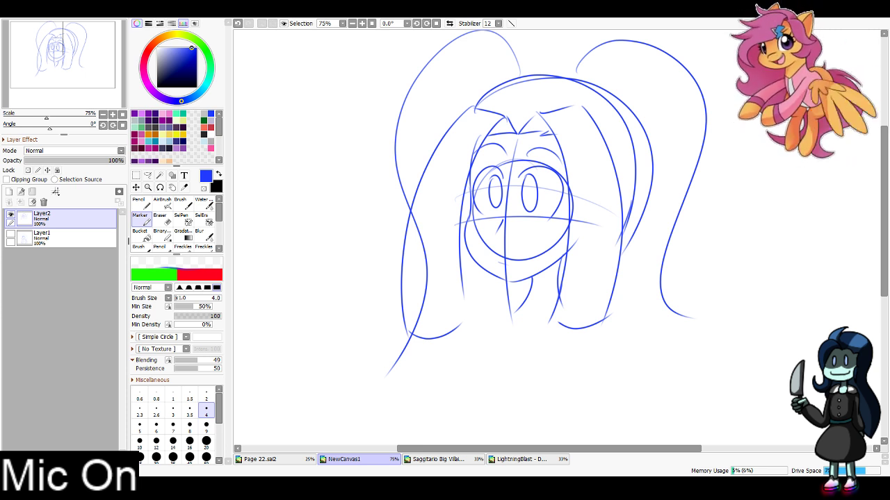
Sketch a folded V-shaped collar below the neck, with shoulder lines and outer upper-arm lines sloping away from it
{"action": "mouse_move", "coordinate": [518, 313]}
{"action": "left_mouse_down"}
{"action": "mouse_move", "coordinate": [487, 244]}
{"action": "mouse_move", "coordinate": [527, 264]}
{"action": "mouse_move", "coordinate": [485, 302]}
{"action": "left_mouse_up"}
{"action": "key", "text": "ctrl+z"}
{"action": "left_click_drag", "start_coordinate": [536, 229], "coordinate": [491, 303]}
{"action": "mouse_move", "coordinate": [486, 230]}
{"action": "left_mouse_down"}
{"action": "mouse_move", "coordinate": [483, 328]}
{"action": "mouse_move", "coordinate": [545, 243]}
{"action": "mouse_move", "coordinate": [542, 229]}
{"action": "mouse_move", "coordinate": [613, 249]}
{"action": "mouse_move", "coordinate": [604, 250]}
{"action": "mouse_move", "coordinate": [635, 354]}
{"action": "left_mouse_up"}
{"action": "key", "text": "ctrl+z"}
{"action": "mouse_move", "coordinate": [456, 244]}
{"action": "left_mouse_down"}
{"action": "mouse_move", "coordinate": [419, 255]}
{"action": "mouse_move", "coordinate": [353, 444]}
{"action": "left_mouse_up"}
{"action": "key", "text": "ctrl+z"}
{"action": "left_click_drag", "start_coordinate": [408, 258], "coordinate": [359, 376]}
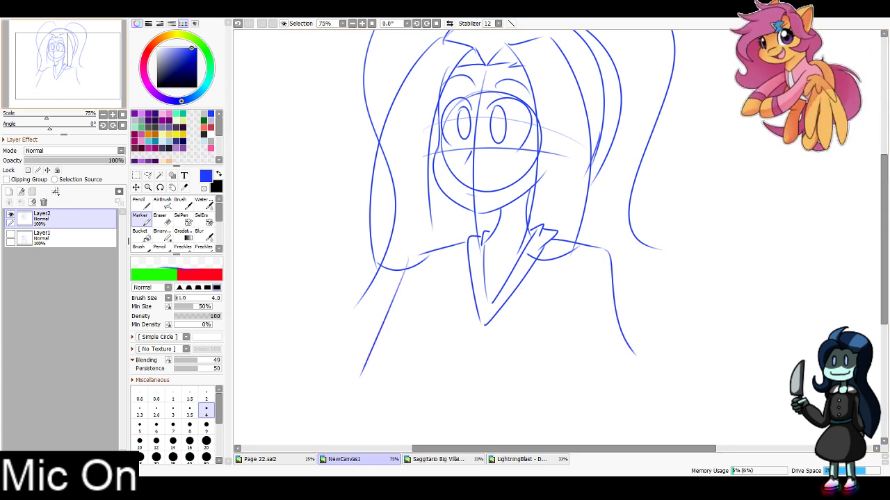
Sketch the torso's two sides with a curved chest line and a short neckline inside the V collar
{"action": "scroll", "coordinate": [307, 369], "scroll_direction": "down", "scroll_amount": 1}
{"action": "left_click_drag", "start_coordinate": [619, 298], "coordinate": [630, 344]}
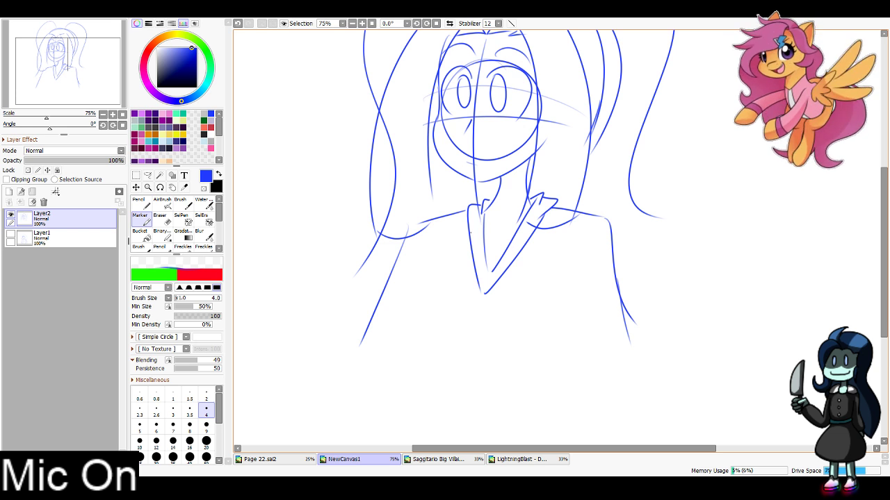
{"action": "left_click_drag", "start_coordinate": [470, 233], "coordinate": [532, 238]}
{"action": "mouse_move", "coordinate": [431, 266]}
{"action": "left_mouse_down"}
{"action": "mouse_move", "coordinate": [433, 371]}
{"action": "mouse_move", "coordinate": [445, 401]}
{"action": "left_mouse_up"}
{"action": "left_click_drag", "start_coordinate": [576, 249], "coordinate": [556, 402]}
{"action": "left_click_drag", "start_coordinate": [428, 263], "coordinate": [588, 278]}
Close the torso with a rounded waistline and sketch the hips flaring below it to the canvas edge
{"action": "scroll", "coordinate": [552, 332], "scroll_direction": "down", "scroll_amount": 4}
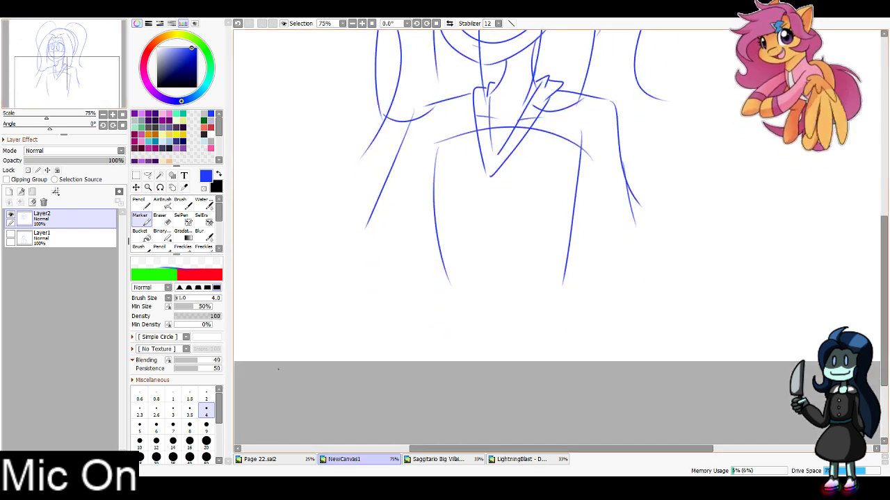
{"action": "mouse_move", "coordinate": [450, 269]}
{"action": "left_mouse_down"}
{"action": "mouse_move", "coordinate": [547, 310]}
{"action": "mouse_move", "coordinate": [566, 285]}
{"action": "left_mouse_up"}
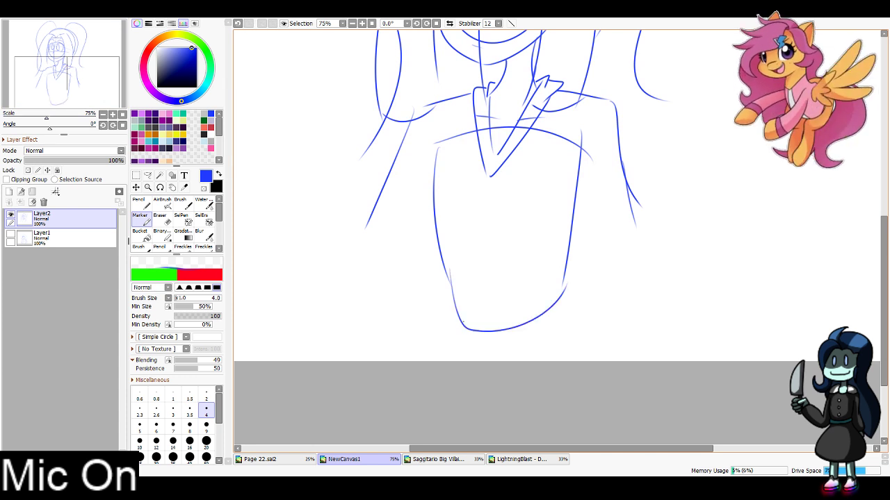
{"action": "left_click_drag", "start_coordinate": [464, 323], "coordinate": [449, 349]}
{"action": "left_click_drag", "start_coordinate": [563, 287], "coordinate": [578, 349]}
{"action": "left_click_drag", "start_coordinate": [451, 347], "coordinate": [455, 362]}
{"action": "left_click_drag", "start_coordinate": [581, 343], "coordinate": [563, 360]}
{"action": "left_click_drag", "start_coordinate": [439, 349], "coordinate": [434, 361]}
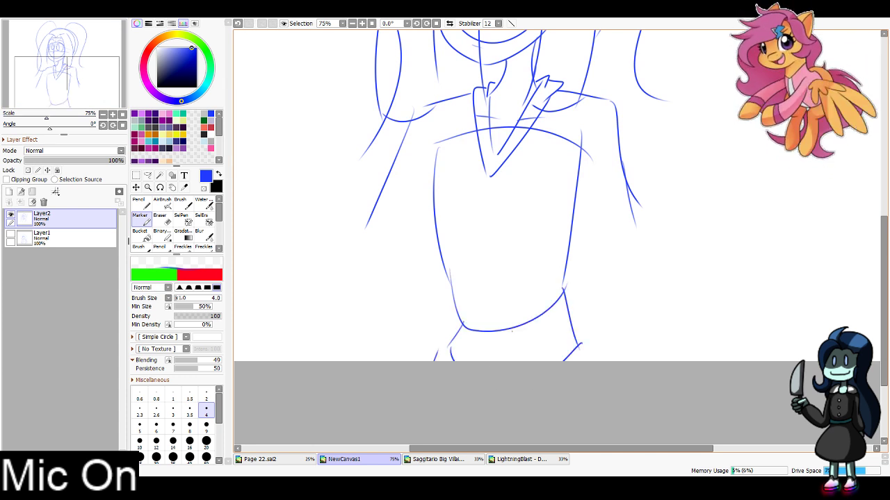
Sketch both arms bending at the elbows beside the torso and extend the long hair outlines down outside them
{"action": "mouse_move", "coordinate": [366, 226]}
{"action": "left_mouse_down"}
{"action": "mouse_move", "coordinate": [347, 268]}
{"action": "mouse_move", "coordinate": [374, 360]}
{"action": "left_mouse_up"}
{"action": "mouse_move", "coordinate": [615, 185]}
{"action": "left_mouse_down"}
{"action": "mouse_move", "coordinate": [633, 268]}
{"action": "mouse_move", "coordinate": [610, 360]}
{"action": "left_mouse_up"}
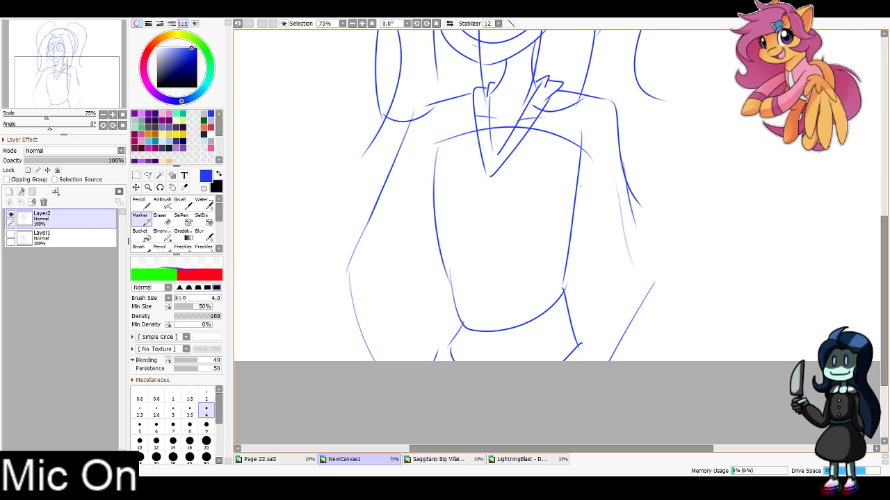
{"action": "left_click_drag", "start_coordinate": [570, 150], "coordinate": [609, 272]}
{"action": "left_click_drag", "start_coordinate": [615, 210], "coordinate": [632, 291]}
{"action": "mouse_move", "coordinate": [452, 160]}
{"action": "left_mouse_down"}
{"action": "mouse_move", "coordinate": [352, 258]}
{"action": "mouse_move", "coordinate": [415, 361]}
{"action": "left_mouse_up"}
{"action": "mouse_move", "coordinate": [620, 262]}
{"action": "left_mouse_down"}
{"action": "mouse_move", "coordinate": [564, 360]}
{"action": "mouse_move", "coordinate": [595, 361]}
{"action": "left_mouse_up"}
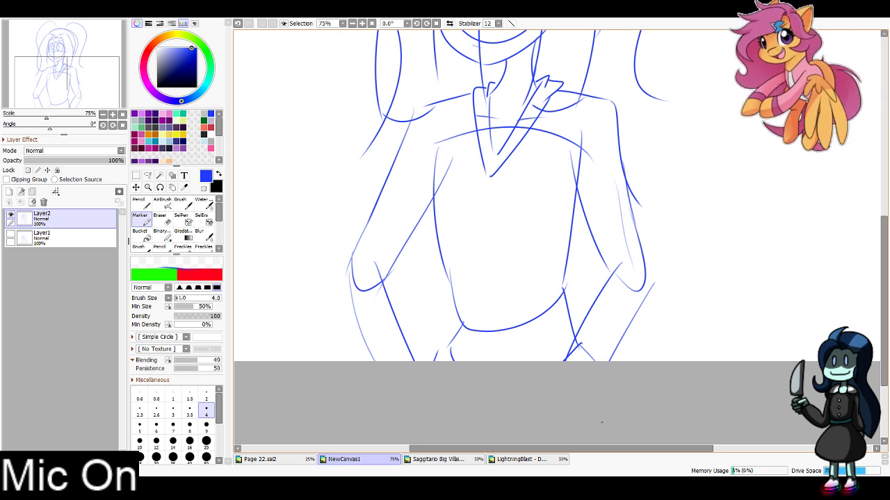
{"action": "left_click_drag", "start_coordinate": [384, 119], "coordinate": [348, 340]}
{"action": "left_click_drag", "start_coordinate": [627, 50], "coordinate": [627, 330]}
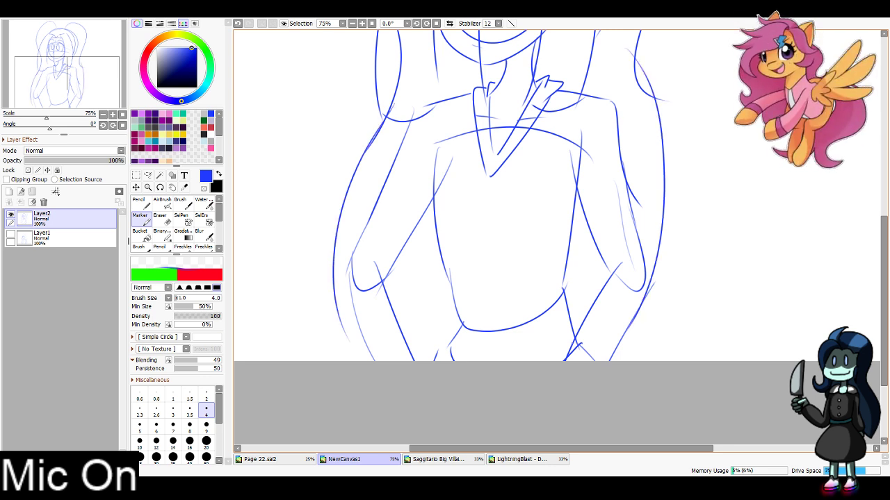
Hide Layer2 and add a new layer above it for the third character
{"action": "left_click_drag", "start_coordinate": [68, 85], "coordinate": [63, 57]}
{"action": "left_click", "coordinate": [11, 215]}
{"action": "left_click", "coordinate": [9, 192]}
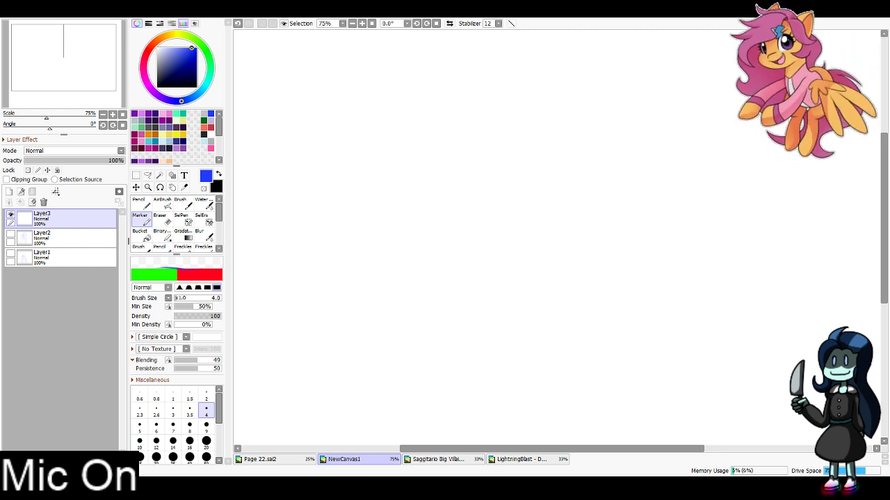
Sketch a head circle with a vertical centre line and two curved horizontal eye guidelines
{"action": "mouse_move", "coordinate": [487, 130]}
{"action": "left_mouse_down"}
{"action": "mouse_move", "coordinate": [528, 189]}
{"action": "mouse_move", "coordinate": [490, 131]}
{"action": "left_mouse_up"}
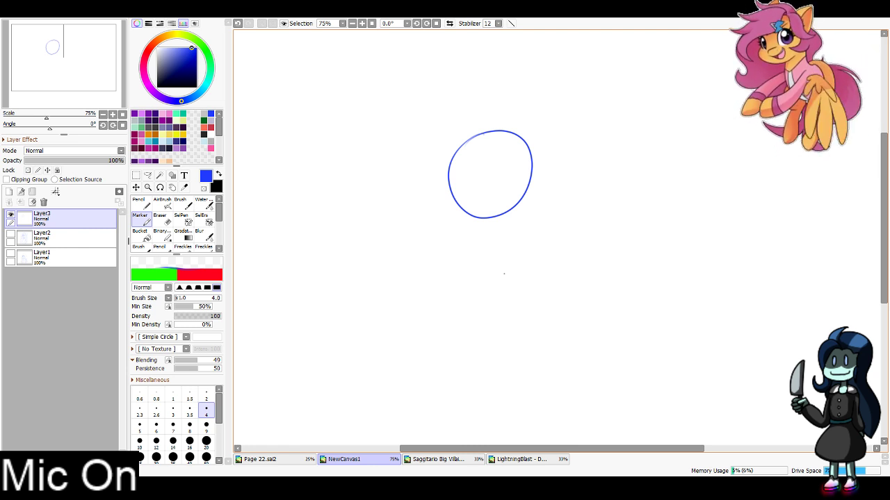
{"action": "left_click_drag", "start_coordinate": [482, 117], "coordinate": [485, 276]}
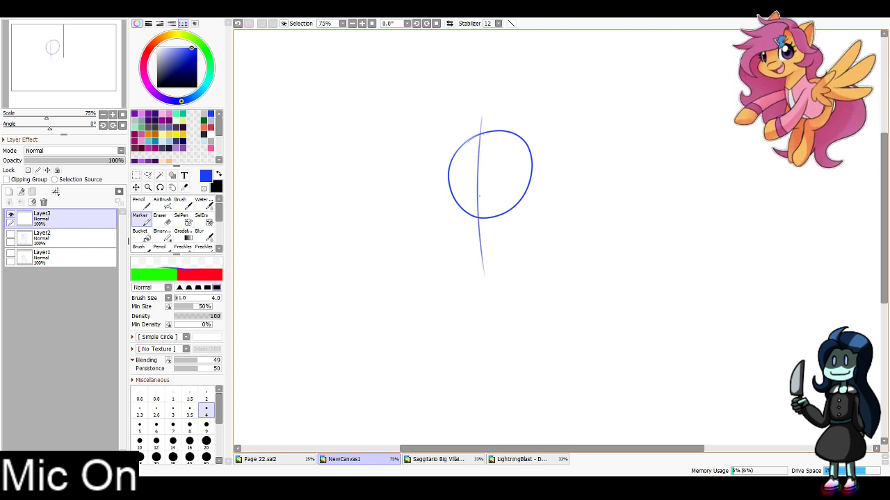
{"action": "mouse_move", "coordinate": [438, 188]}
{"action": "left_mouse_down"}
{"action": "mouse_move", "coordinate": [562, 183]}
{"action": "mouse_move", "coordinate": [545, 181]}
{"action": "mouse_move", "coordinate": [552, 182]}
{"action": "left_mouse_up"}
{"action": "key", "text": "ctrl+z"}
{"action": "mouse_move", "coordinate": [427, 182]}
{"action": "left_mouse_down"}
{"action": "mouse_move", "coordinate": [449, 166]}
{"action": "mouse_move", "coordinate": [560, 174]}
{"action": "left_mouse_up"}
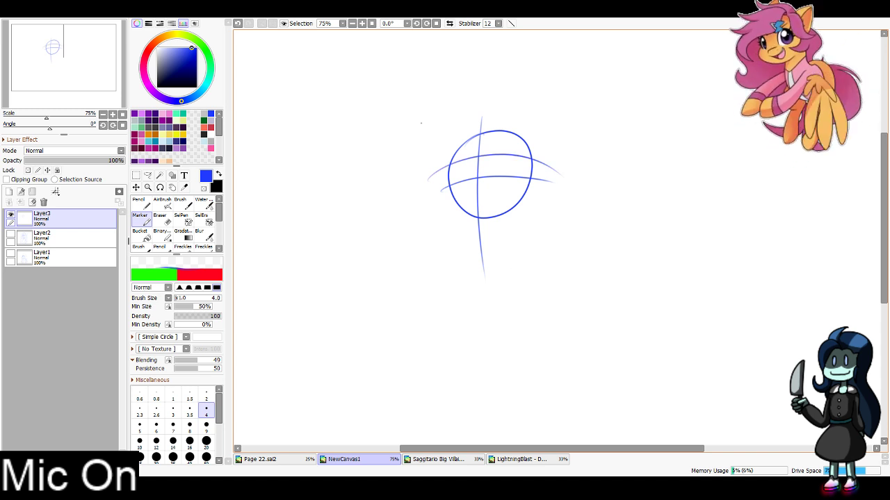
Sketch the forehead line along the circle's outer left side and the cheek and jaw curve meeting at the chin
{"action": "left_click", "coordinate": [362, 24]}
{"action": "left_click", "coordinate": [60, 54]}
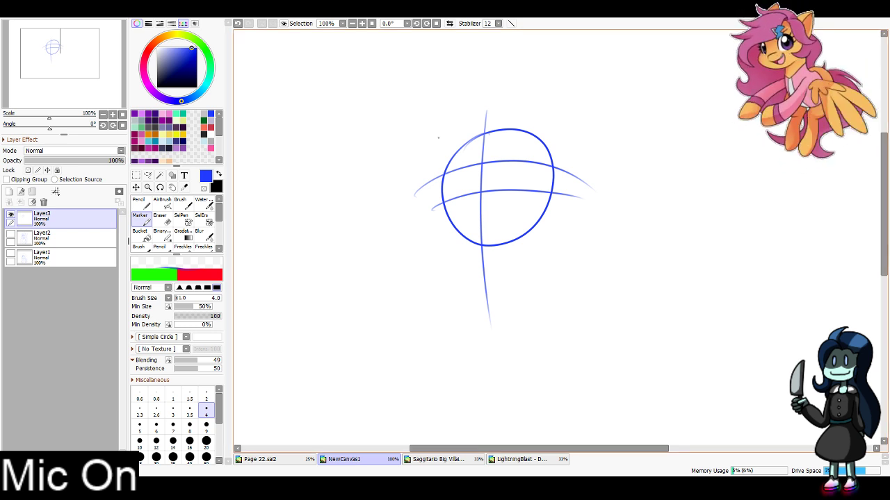
{"action": "mouse_move", "coordinate": [433, 114]}
{"action": "left_mouse_down"}
{"action": "mouse_move", "coordinate": [438, 221]}
{"action": "mouse_move", "coordinate": [488, 272]}
{"action": "left_mouse_up"}
{"action": "key", "text": "ctrl+z"}
{"action": "key", "text": "ctrl+z"}
{"action": "mouse_move", "coordinate": [439, 210]}
{"action": "left_mouse_down"}
{"action": "mouse_move", "coordinate": [486, 268]}
{"action": "mouse_move", "coordinate": [547, 226]}
{"action": "left_mouse_up"}
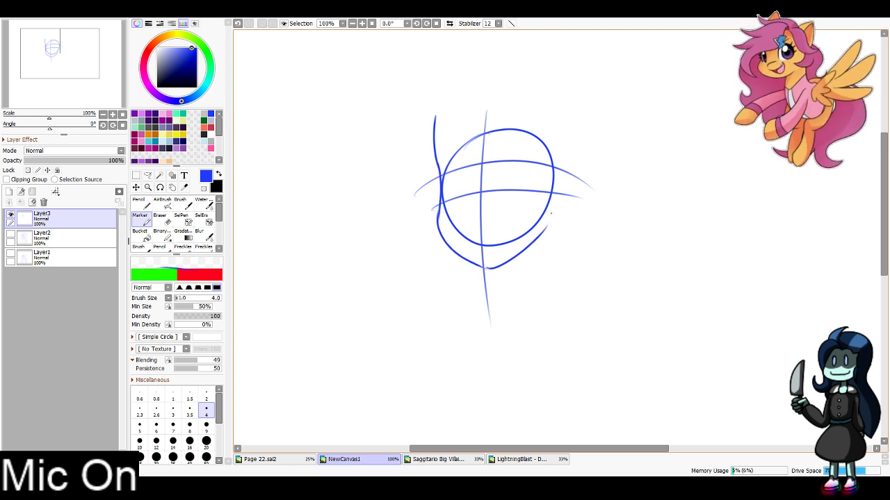
{"action": "mouse_move", "coordinate": [434, 61]}
{"action": "left_mouse_down"}
{"action": "mouse_move", "coordinate": [390, 146]}
{"action": "mouse_move", "coordinate": [574, 157]}
{"action": "left_mouse_up"}
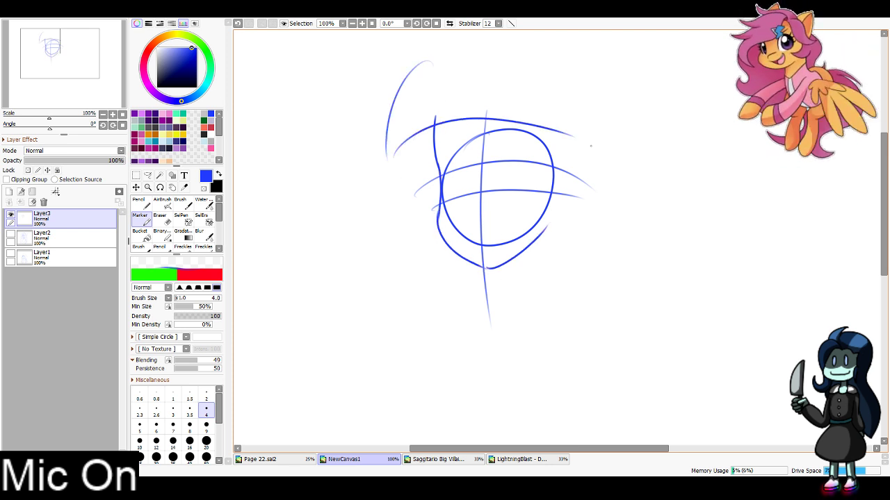
{"action": "key", "text": "ctrl+z"}
{"action": "key", "text": "ctrl+z"}
Sketch a wavy fringe across the forehead with curved ends on both sides, plus long thin strands framing the neck
{"action": "mouse_move", "coordinate": [434, 58]}
{"action": "left_mouse_down"}
{"action": "mouse_move", "coordinate": [389, 144]}
{"action": "mouse_move", "coordinate": [520, 117]}
{"action": "mouse_move", "coordinate": [602, 141]}
{"action": "mouse_move", "coordinate": [557, 365]}
{"action": "mouse_move", "coordinate": [587, 174]}
{"action": "mouse_move", "coordinate": [553, 246]}
{"action": "mouse_move", "coordinate": [557, 364]}
{"action": "left_mouse_up"}
{"action": "key", "text": "ctrl+z"}
{"action": "mouse_move", "coordinate": [473, 264]}
{"action": "left_mouse_down"}
{"action": "mouse_move", "coordinate": [454, 371]}
{"action": "mouse_move", "coordinate": [486, 253]}
{"action": "left_mouse_up"}
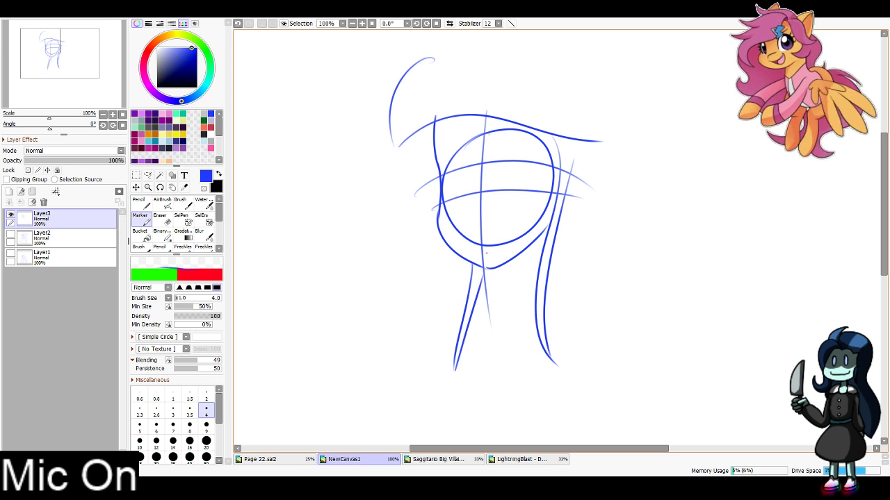
{"action": "left_click_drag", "start_coordinate": [602, 141], "coordinate": [586, 63]}
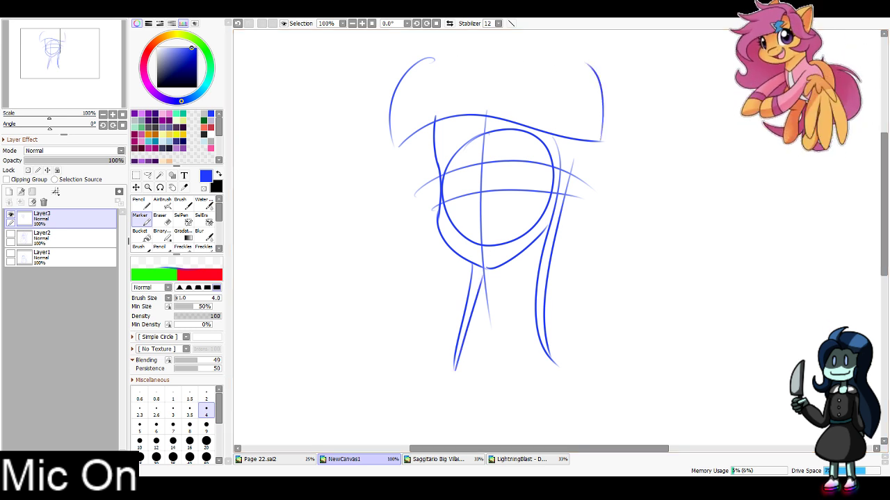
Sketch the crown of the head as a broad rounded arc above the fringe
{"action": "mouse_move", "coordinate": [419, 56]}
{"action": "left_mouse_down"}
{"action": "mouse_move", "coordinate": [433, 109]}
{"action": "mouse_move", "coordinate": [651, 189]}
{"action": "left_mouse_up"}
{"action": "key", "text": "ctrl+z"}
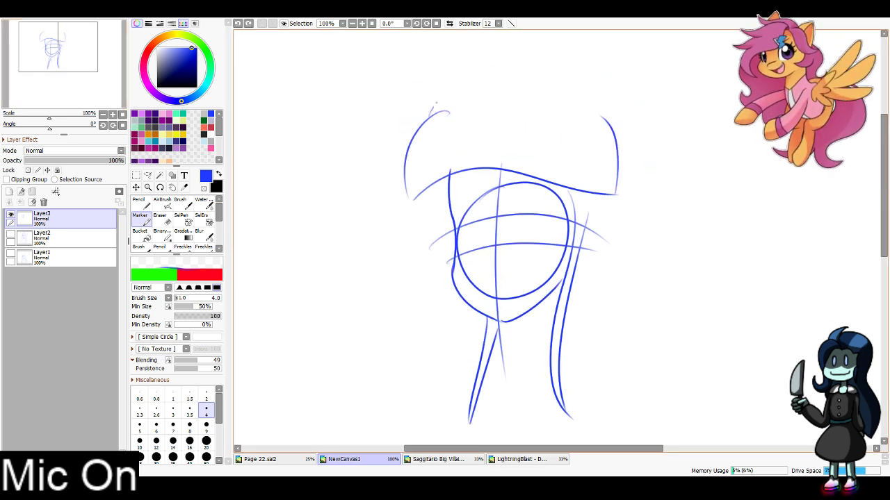
{"action": "left_click_drag", "start_coordinate": [431, 112], "coordinate": [645, 308]}
{"action": "key", "text": "ctrl+z"}
{"action": "mouse_move", "coordinate": [428, 112]}
{"action": "left_mouse_down"}
{"action": "mouse_move", "coordinate": [599, 88]}
{"action": "mouse_move", "coordinate": [595, 63]}
{"action": "mouse_move", "coordinate": [640, 102]}
{"action": "mouse_move", "coordinate": [616, 102]}
{"action": "mouse_move", "coordinate": [626, 294]}
{"action": "left_mouse_up"}
{"action": "key", "text": "ctrl+z"}
Add small curled tufts beside the crown and long hair outlines flowing down both sides to the shoulders
{"action": "left_click_drag", "start_coordinate": [613, 101], "coordinate": [613, 298]}
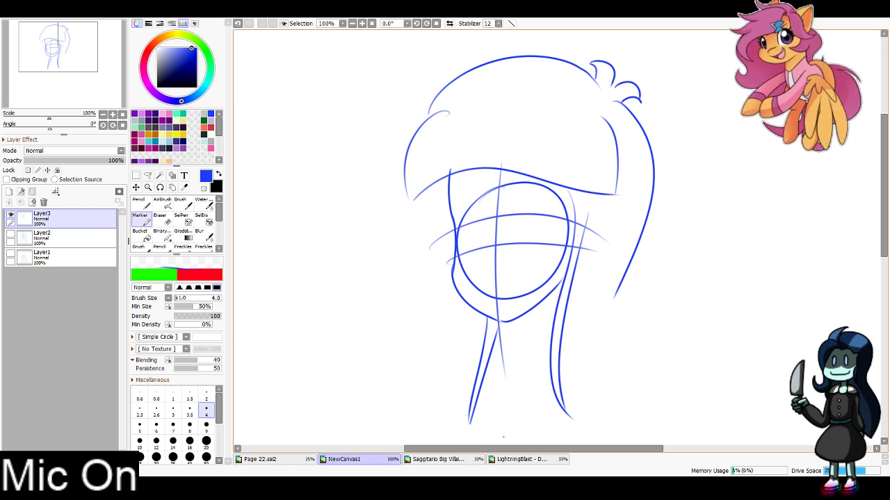
{"action": "left_click_drag", "start_coordinate": [634, 245], "coordinate": [642, 431]}
{"action": "left_click_drag", "start_coordinate": [486, 317], "coordinate": [401, 443]}
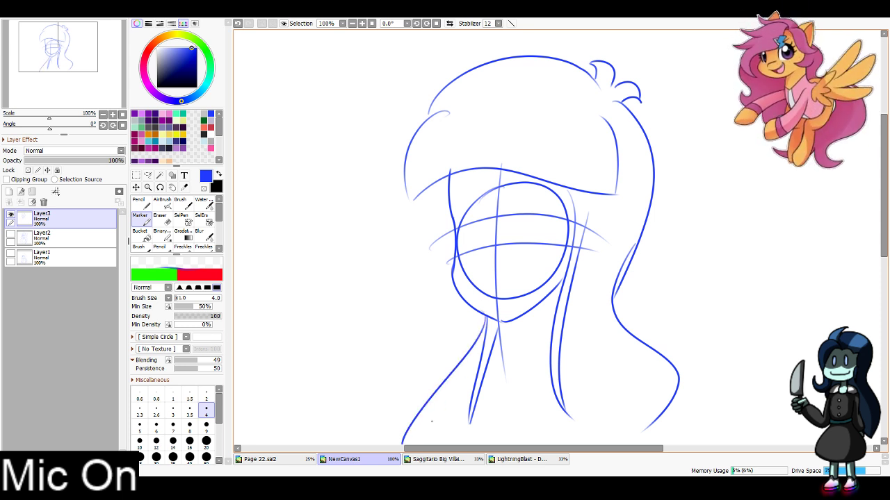
Sketch both eye outlines on either side of the centre line and add tall oval pupils inside them
{"action": "mouse_move", "coordinate": [512, 200]}
{"action": "left_mouse_down"}
{"action": "mouse_move", "coordinate": [545, 241]}
{"action": "mouse_move", "coordinate": [538, 199]}
{"action": "mouse_move", "coordinate": [556, 213]}
{"action": "mouse_move", "coordinate": [537, 243]}
{"action": "left_mouse_up"}
{"action": "key", "text": "ctrl+z"}
{"action": "left_click", "coordinate": [505, 222]}
{"action": "key", "text": "ctrl+z"}
{"action": "mouse_move", "coordinate": [488, 222]}
{"action": "left_mouse_down"}
{"action": "mouse_move", "coordinate": [475, 204]}
{"action": "mouse_move", "coordinate": [459, 212]}
{"action": "mouse_move", "coordinate": [465, 244]}
{"action": "left_mouse_up"}
{"action": "left_click_drag", "start_coordinate": [473, 210], "coordinate": [479, 240]}
{"action": "left_click_drag", "start_coordinate": [513, 210], "coordinate": [518, 239]}
Add arched eyebrows and long outward eyelashes to both eyes, and sketch a small nose and mouth
{"action": "mouse_move", "coordinate": [486, 191]}
{"action": "left_mouse_down"}
{"action": "mouse_move", "coordinate": [457, 191]}
{"action": "mouse_move", "coordinate": [586, 189]}
{"action": "mouse_move", "coordinate": [604, 222]}
{"action": "left_mouse_up"}
{"action": "mouse_move", "coordinate": [468, 203]}
{"action": "left_mouse_down"}
{"action": "mouse_move", "coordinate": [433, 201]}
{"action": "mouse_move", "coordinate": [421, 227]}
{"action": "left_mouse_up"}
{"action": "left_click_drag", "start_coordinate": [493, 247], "coordinate": [487, 259]}
{"action": "left_click_drag", "start_coordinate": [492, 299], "coordinate": [517, 295]}
{"action": "key", "text": "ctrl+z"}
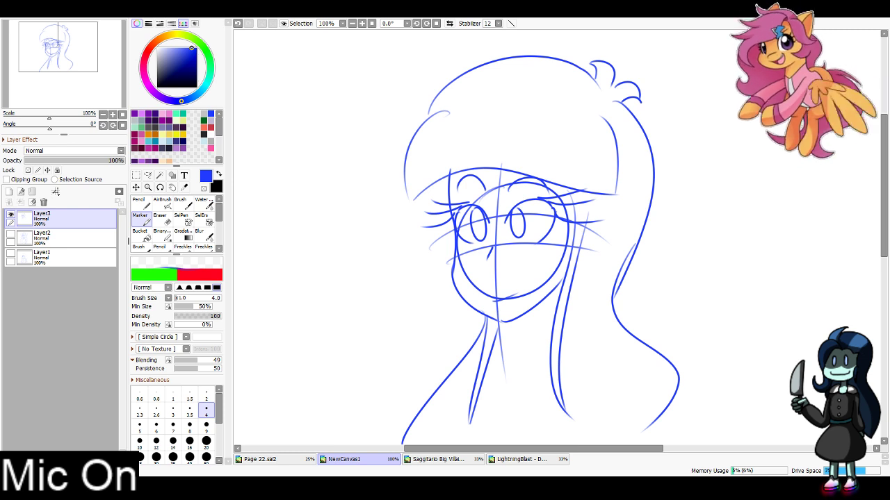
Sketch the short neck lines and a folded collar around the neck below the chin
{"action": "scroll", "coordinate": [556, 236], "scroll_direction": "down", "scroll_amount": 5}
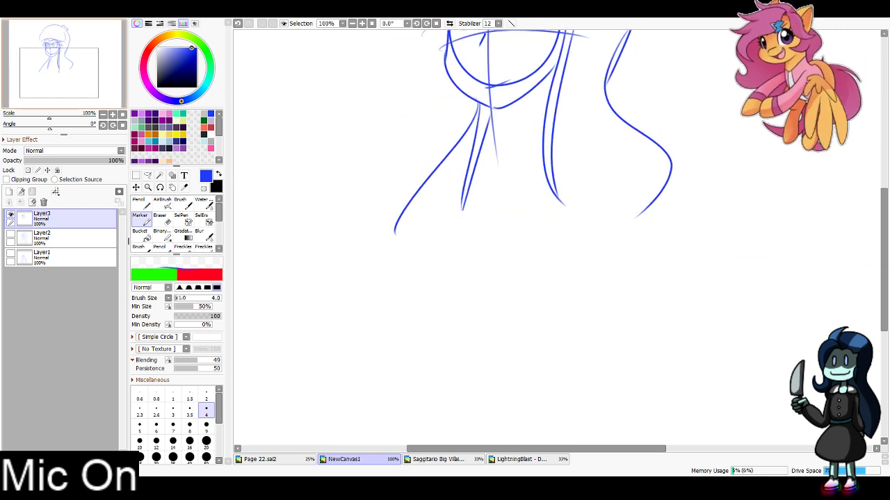
{"action": "mouse_move", "coordinate": [514, 106]}
{"action": "left_mouse_down"}
{"action": "mouse_move", "coordinate": [499, 143]}
{"action": "mouse_move", "coordinate": [509, 124]}
{"action": "mouse_move", "coordinate": [504, 131]}
{"action": "left_mouse_up"}
{"action": "key", "text": "ctrl+z"}
{"action": "mouse_move", "coordinate": [553, 68]}
{"action": "left_mouse_down"}
{"action": "mouse_move", "coordinate": [548, 125]}
{"action": "mouse_move", "coordinate": [546, 112]}
{"action": "mouse_move", "coordinate": [494, 133]}
{"action": "mouse_move", "coordinate": [520, 150]}
{"action": "left_mouse_up"}
{"action": "mouse_move", "coordinate": [547, 103]}
{"action": "left_mouse_down"}
{"action": "mouse_move", "coordinate": [557, 102]}
{"action": "mouse_move", "coordinate": [554, 123]}
{"action": "mouse_move", "coordinate": [522, 150]}
{"action": "left_mouse_up"}
Sketch the shoulder lines out from the collar and the upper arm's outer curve on the far side
{"action": "left_click_drag", "start_coordinate": [558, 127], "coordinate": [604, 140]}
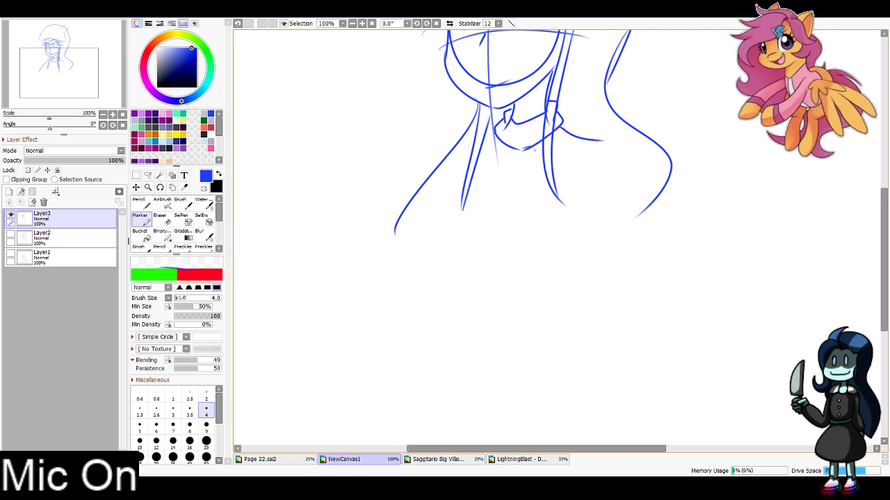
{"action": "left_click_drag", "start_coordinate": [495, 136], "coordinate": [456, 147]}
{"action": "left_click_drag", "start_coordinate": [605, 142], "coordinate": [649, 253]}
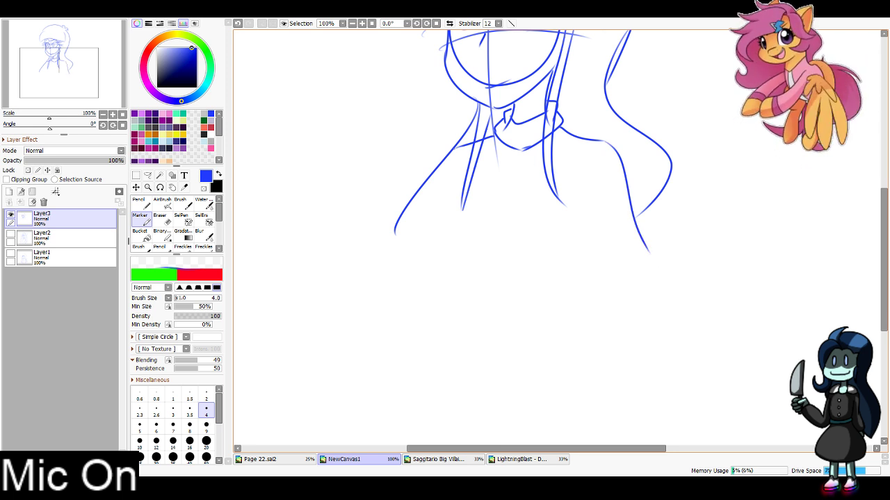
Sketch the left-hand arm's outer line, the torso sides, a short torso crease, and the waist and hip lines below
{"action": "left_click_drag", "start_coordinate": [449, 151], "coordinate": [414, 287]}
{"action": "mouse_move", "coordinate": [482, 182]}
{"action": "left_mouse_down"}
{"action": "mouse_move", "coordinate": [466, 216]}
{"action": "mouse_move", "coordinate": [480, 255]}
{"action": "mouse_move", "coordinate": [524, 257]}
{"action": "left_mouse_up"}
{"action": "mouse_move", "coordinate": [583, 207]}
{"action": "left_mouse_down"}
{"action": "mouse_move", "coordinate": [560, 278]}
{"action": "mouse_move", "coordinate": [594, 356]}
{"action": "left_mouse_up"}
{"action": "mouse_move", "coordinate": [481, 256]}
{"action": "left_mouse_down"}
{"action": "mouse_move", "coordinate": [487, 278]}
{"action": "mouse_move", "coordinate": [468, 362]}
{"action": "left_mouse_up"}
{"action": "key", "text": "ctrl+z"}
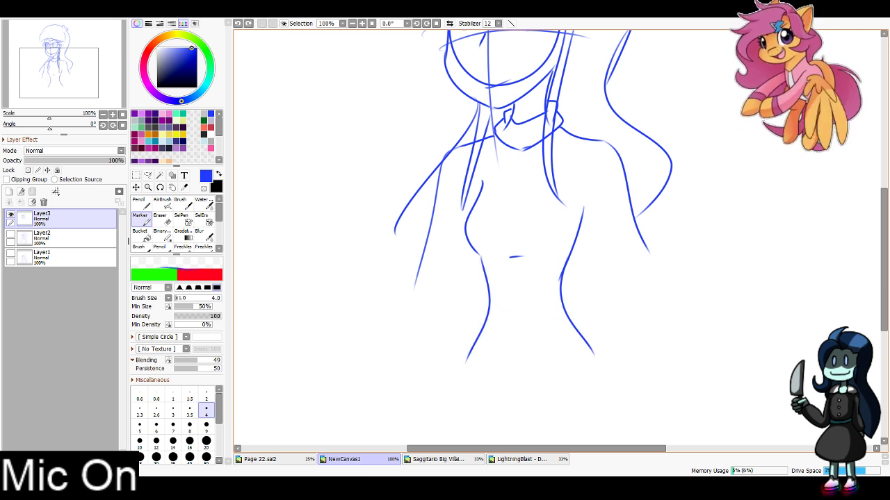
{"action": "left_click_drag", "start_coordinate": [476, 251], "coordinate": [442, 386]}
{"action": "left_click_drag", "start_coordinate": [484, 299], "coordinate": [572, 301]}
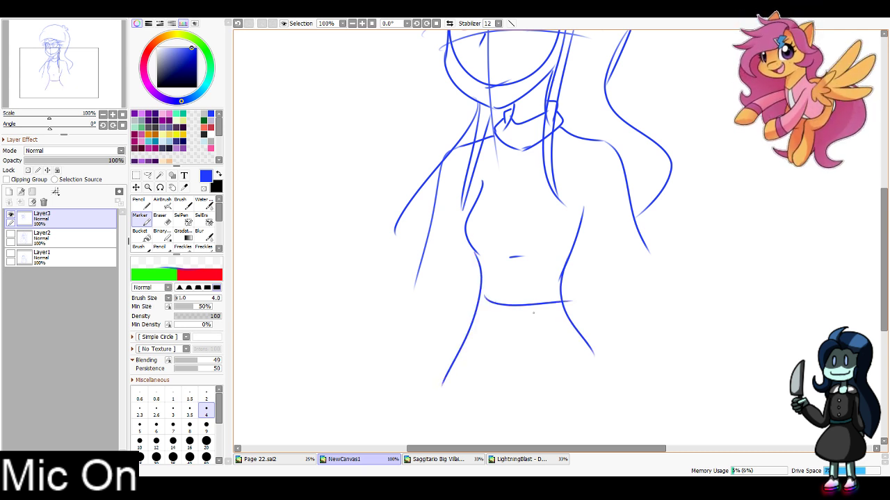
Undo the hip curves, waist line, torso crease and lower torso strokes
{"action": "key", "text": "Page_Down"}
{"action": "key", "text": "Page_Down"}
{"action": "key", "text": "ctrl+z"}
{"action": "key", "text": "ctrl+z"}
{"action": "key", "text": "ctrl+z"}
{"action": "key", "text": "ctrl+z"}
{"action": "key", "text": "ctrl+z"}
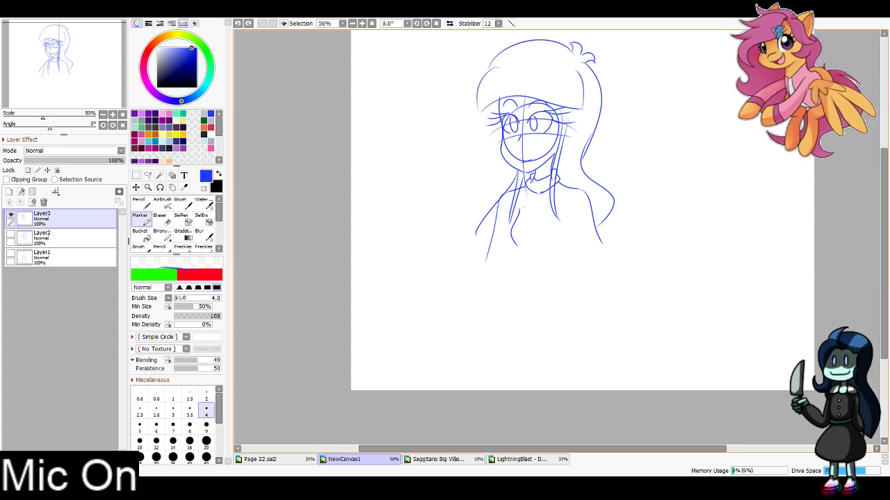
{"action": "key", "text": "ctrl+z"}
Sketch round joints at both shoulders and a tapered ribcage shape between them
{"action": "mouse_move", "coordinate": [513, 201]}
{"action": "left_mouse_down"}
{"action": "mouse_move", "coordinate": [544, 202]}
{"action": "mouse_move", "coordinate": [499, 208]}
{"action": "mouse_move", "coordinate": [495, 201]}
{"action": "mouse_move", "coordinate": [497, 210]}
{"action": "left_mouse_up"}
{"action": "key", "text": "ctrl+z"}
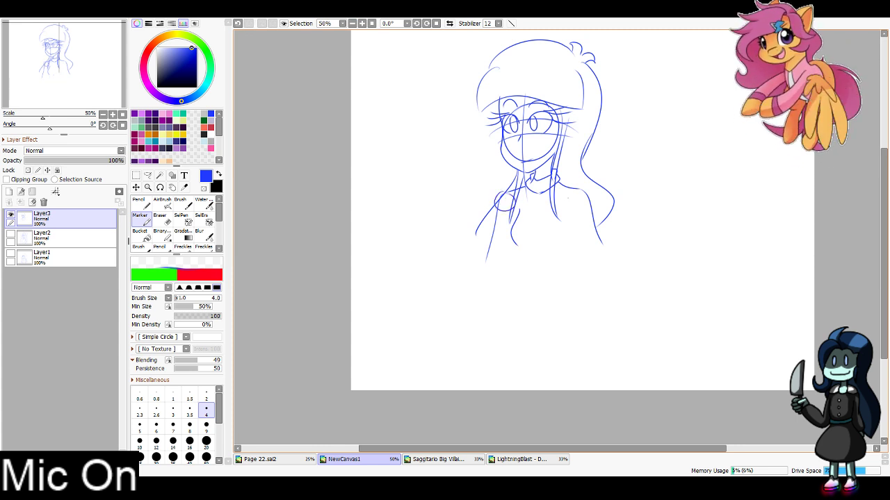
{"action": "left_click_drag", "start_coordinate": [567, 189], "coordinate": [588, 205]}
{"action": "mouse_move", "coordinate": [507, 201]}
{"action": "left_mouse_down"}
{"action": "mouse_move", "coordinate": [589, 197]}
{"action": "mouse_move", "coordinate": [517, 280]}
{"action": "left_mouse_up"}
Sketch flared waist lines below the ribcage and the pelvis and outer thigh curves beneath them
{"action": "mouse_move", "coordinate": [577, 205]}
{"action": "left_mouse_down"}
{"action": "mouse_move", "coordinate": [545, 302]}
{"action": "mouse_move", "coordinate": [579, 227]}
{"action": "mouse_move", "coordinate": [560, 290]}
{"action": "mouse_move", "coordinate": [505, 317]}
{"action": "left_mouse_up"}
{"action": "key", "text": "ctrl+z"}
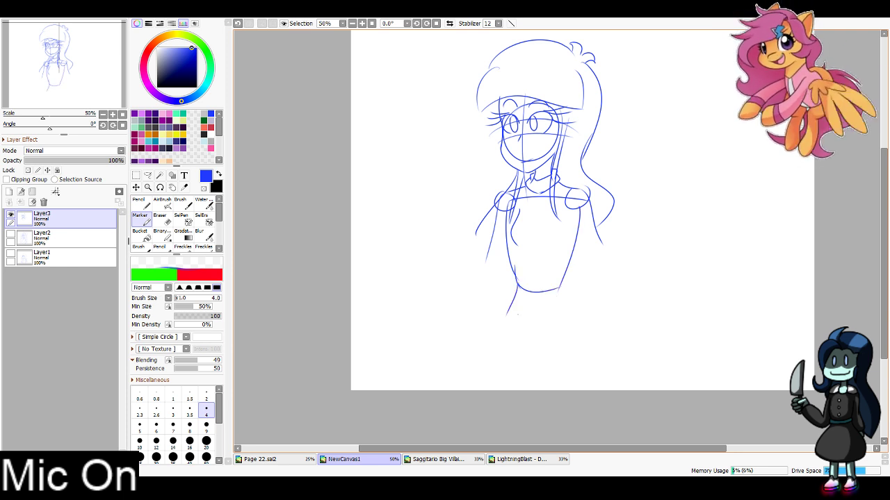
{"action": "left_click_drag", "start_coordinate": [557, 290], "coordinate": [566, 318]}
{"action": "left_click_drag", "start_coordinate": [504, 317], "coordinate": [567, 321]}
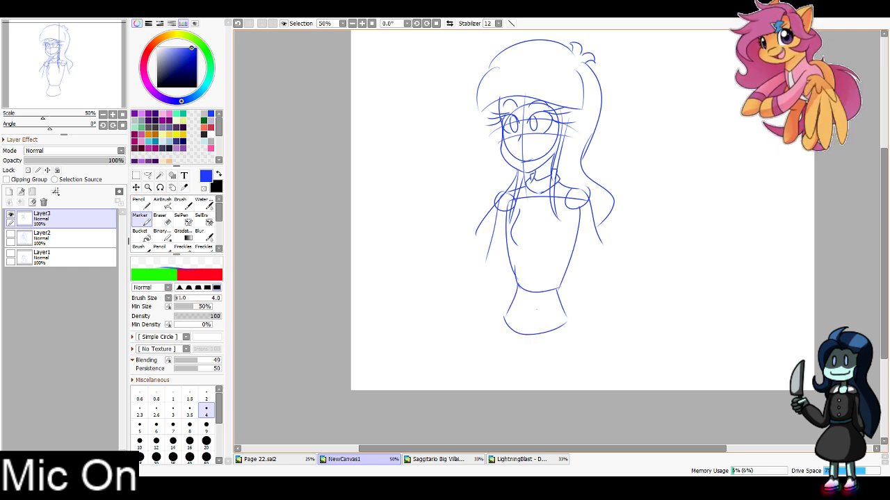
{"action": "mouse_move", "coordinate": [498, 322]}
{"action": "left_mouse_down"}
{"action": "mouse_move", "coordinate": [546, 371]}
{"action": "mouse_move", "coordinate": [578, 316]}
{"action": "mouse_move", "coordinate": [589, 390]}
{"action": "mouse_move", "coordinate": [487, 389]}
{"action": "left_mouse_up"}
{"action": "key", "text": "ctrl+z"}
Sketch the left-hand arm as a tapered upper arm and a forearm hanging beside the hip
{"action": "left_click_drag", "start_coordinate": [495, 224], "coordinate": [485, 288]}
{"action": "key", "text": "ctrl+z"}
{"action": "left_click_drag", "start_coordinate": [497, 198], "coordinate": [497, 266]}
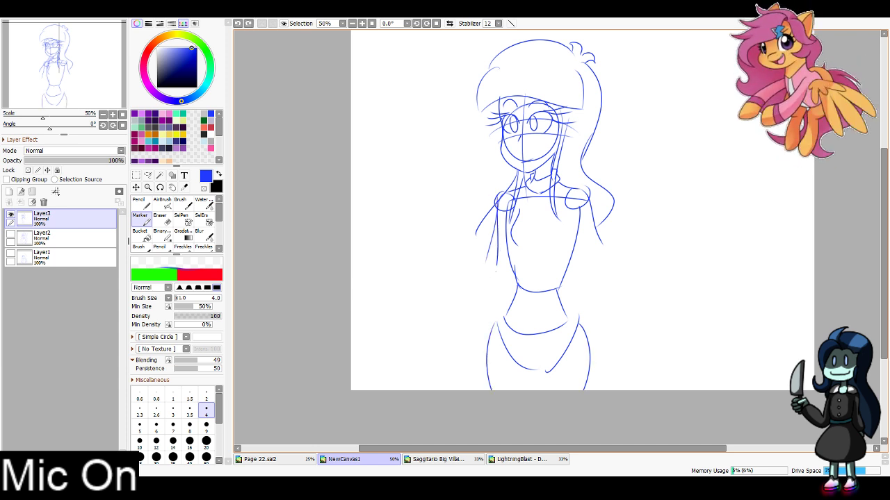
{"action": "key", "text": "ctrl+z"}
{"action": "mouse_move", "coordinate": [498, 214]}
{"action": "left_mouse_down"}
{"action": "mouse_move", "coordinate": [494, 280]}
{"action": "mouse_move", "coordinate": [519, 222]}
{"action": "left_mouse_up"}
{"action": "left_click_drag", "start_coordinate": [495, 290], "coordinate": [481, 375]}
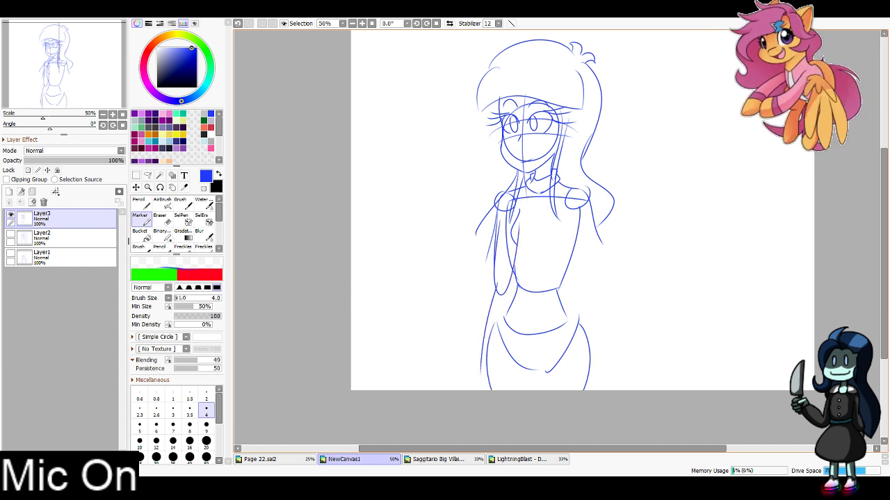
{"action": "left_click_drag", "start_coordinate": [488, 322], "coordinate": [513, 293]}
{"action": "key", "text": "ctrl+z"}
Sketch the matching right-hand upper arm and forearm, and start both hands at the canvas's lower edge
{"action": "mouse_move", "coordinate": [590, 203]}
{"action": "left_mouse_down"}
{"action": "mouse_move", "coordinate": [601, 299]}
{"action": "mouse_move", "coordinate": [596, 277]}
{"action": "mouse_move", "coordinate": [588, 295]}
{"action": "mouse_move", "coordinate": [596, 271]}
{"action": "mouse_move", "coordinate": [586, 386]}
{"action": "left_mouse_up"}
{"action": "left_click_drag", "start_coordinate": [592, 292], "coordinate": [586, 386]}
{"action": "key", "text": "ctrl+z"}
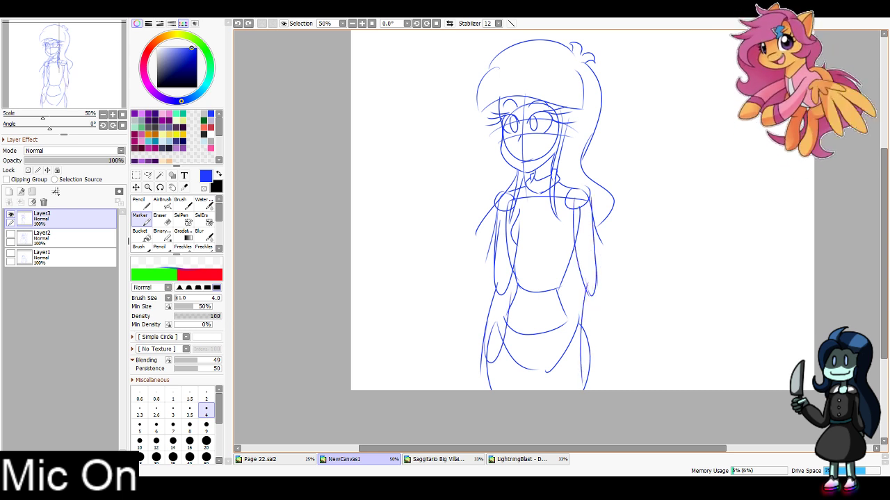
{"action": "key", "text": "ctrl+z"}
{"action": "mouse_move", "coordinate": [584, 287]}
{"action": "left_mouse_down"}
{"action": "mouse_move", "coordinate": [588, 360]}
{"action": "mouse_move", "coordinate": [595, 337]}
{"action": "mouse_move", "coordinate": [592, 367]}
{"action": "left_mouse_up"}
{"action": "key", "text": "ctrl+z"}
{"action": "key", "text": "ctrl+z"}
{"action": "left_click_drag", "start_coordinate": [485, 367], "coordinate": [479, 390]}
{"action": "mouse_move", "coordinate": [592, 367]}
{"action": "left_mouse_down"}
{"action": "mouse_move", "coordinate": [597, 386]}
{"action": "mouse_move", "coordinate": [578, 390]}
{"action": "left_mouse_up"}
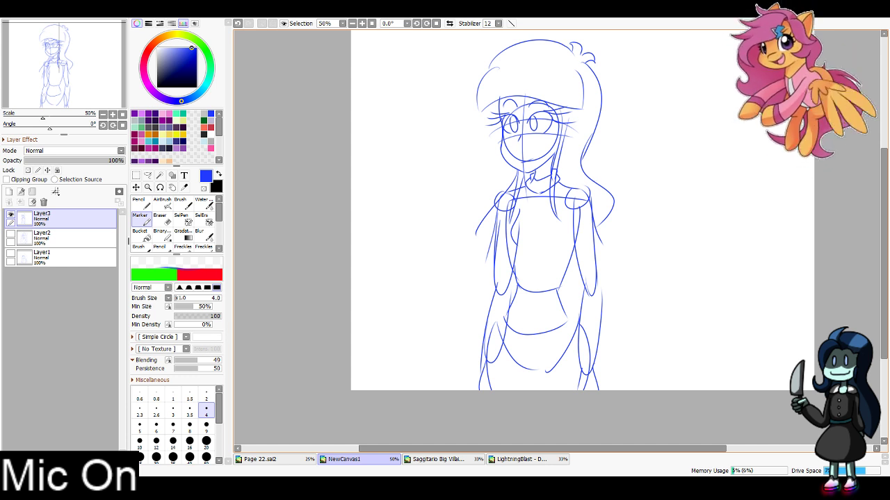
Draw long hair outlines outside both arms and contour the torso sides and waist with a short crease across the torso
{"action": "left_click_drag", "start_coordinate": [590, 179], "coordinate": [599, 300]}
{"action": "left_click_drag", "start_coordinate": [516, 178], "coordinate": [483, 310]}
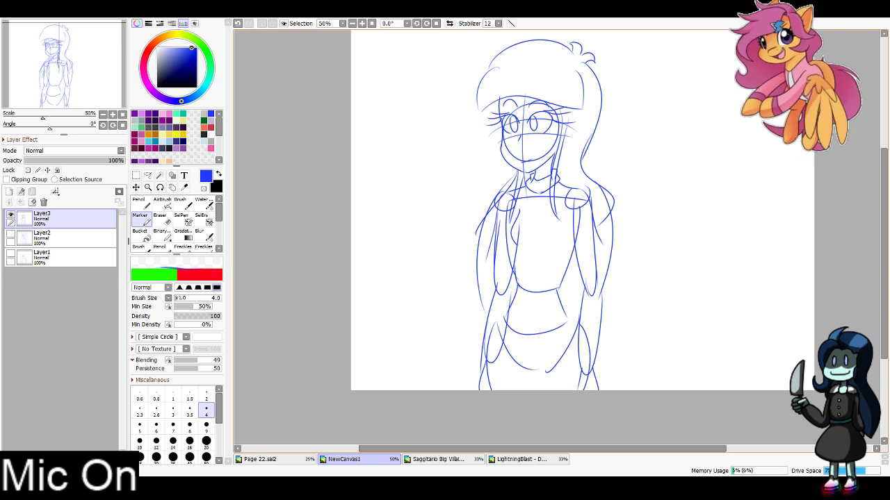
{"action": "mouse_move", "coordinate": [515, 215]}
{"action": "left_mouse_down"}
{"action": "mouse_move", "coordinate": [506, 251]}
{"action": "mouse_move", "coordinate": [517, 277]}
{"action": "left_mouse_up"}
{"action": "left_click_drag", "start_coordinate": [515, 263], "coordinate": [500, 327]}
{"action": "mouse_move", "coordinate": [525, 259]}
{"action": "left_mouse_down"}
{"action": "mouse_move", "coordinate": [574, 274]}
{"action": "mouse_move", "coordinate": [566, 310]}
{"action": "mouse_move", "coordinate": [592, 388]}
{"action": "left_mouse_up"}
{"action": "key", "text": "ctrl+z"}
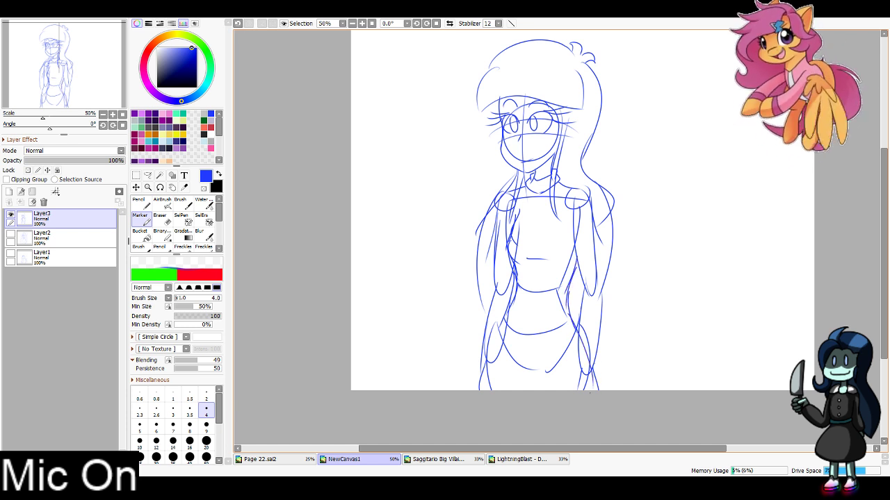
Reinforce the hip and outer thigh contours on both sides down to the canvas's lower edge
{"action": "left_click_drag", "start_coordinate": [581, 340], "coordinate": [582, 381]}
{"action": "left_click_drag", "start_coordinate": [512, 300], "coordinate": [486, 389]}
{"action": "left_click_drag", "start_coordinate": [493, 339], "coordinate": [488, 390]}
{"action": "left_click_drag", "start_coordinate": [581, 338], "coordinate": [591, 389]}
{"action": "left_click_drag", "start_coordinate": [581, 343], "coordinate": [586, 383]}
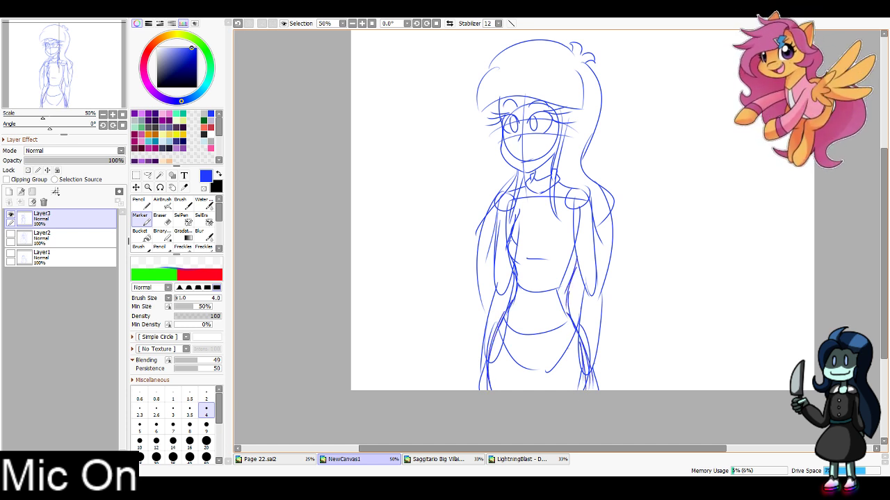
Reinforce the inner and outer contours of both arms from the shoulders down to the wrists
{"action": "left_click_drag", "start_coordinate": [498, 210], "coordinate": [489, 291]}
{"action": "left_click_drag", "start_coordinate": [501, 208], "coordinate": [482, 370]}
{"action": "left_click_drag", "start_coordinate": [571, 208], "coordinate": [586, 285]}
{"action": "left_click_drag", "start_coordinate": [573, 235], "coordinate": [583, 286]}
{"action": "mouse_move", "coordinate": [593, 212]}
{"action": "left_mouse_down"}
{"action": "mouse_move", "coordinate": [604, 301]}
{"action": "mouse_move", "coordinate": [597, 376]}
{"action": "left_mouse_up"}
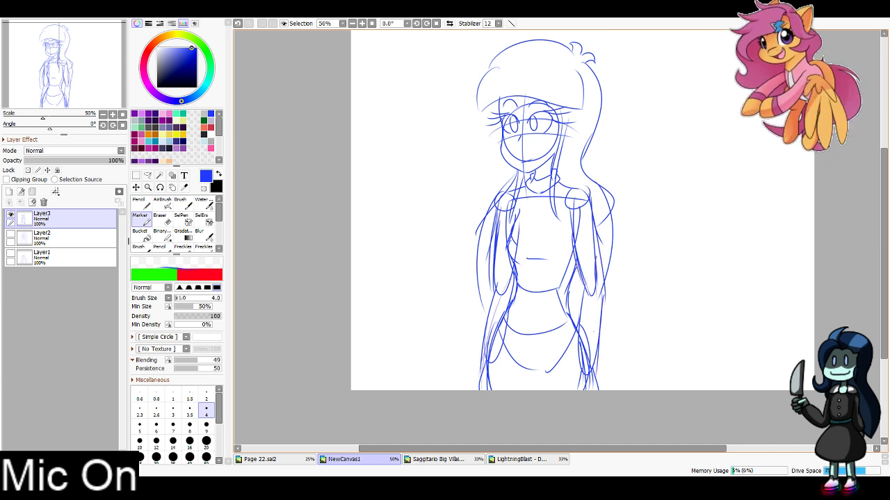
{"action": "left_click_drag", "start_coordinate": [587, 285], "coordinate": [576, 374]}
{"action": "mouse_move", "coordinate": [578, 332]}
{"action": "left_mouse_down"}
{"action": "mouse_move", "coordinate": [584, 371]}
{"action": "mouse_move", "coordinate": [575, 390]}
{"action": "mouse_move", "coordinate": [598, 390]}
{"action": "left_mouse_up"}
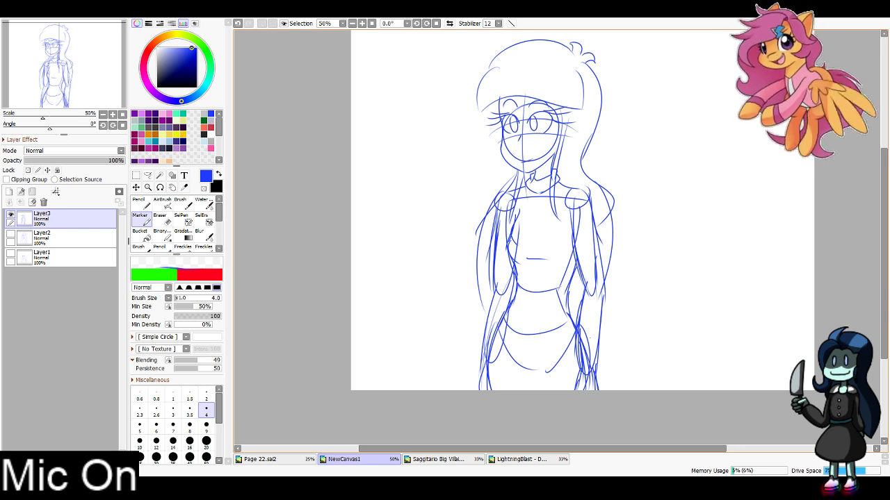
{"action": "left_click_drag", "start_coordinate": [590, 338], "coordinate": [571, 391]}
Sketch curved waistband lines across the lower waist
{"action": "mouse_move", "coordinate": [492, 354]}
{"action": "left_mouse_down"}
{"action": "mouse_move", "coordinate": [505, 365]}
{"action": "mouse_move", "coordinate": [548, 350]}
{"action": "left_mouse_up"}
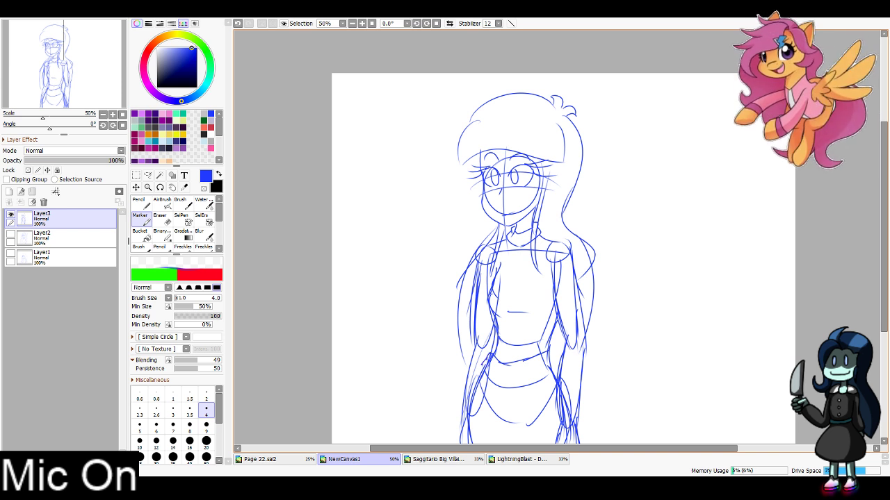
{"action": "mouse_move", "coordinate": [484, 366]}
{"action": "left_mouse_down"}
{"action": "mouse_move", "coordinate": [501, 381]}
{"action": "mouse_move", "coordinate": [544, 369]}
{"action": "left_mouse_up"}
{"action": "key", "text": "ctrl+z"}
{"action": "key", "text": "ctrl+z"}
{"action": "mouse_move", "coordinate": [484, 362]}
{"action": "left_mouse_down"}
{"action": "mouse_move", "coordinate": [494, 377]}
{"action": "mouse_move", "coordinate": [517, 381]}
{"action": "mouse_move", "coordinate": [549, 365]}
{"action": "left_mouse_up"}
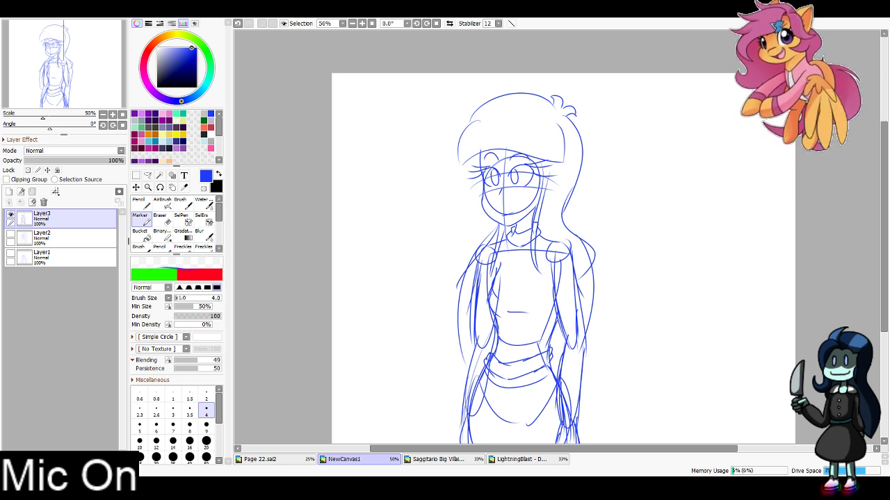
Add short vertical strand lines to the fringe and clean up the short torso crease and the ribcage's lower line
{"action": "left_click_drag", "start_coordinate": [500, 148], "coordinate": [465, 163]}
{"action": "left_click_drag", "start_coordinate": [545, 146], "coordinate": [551, 164]}
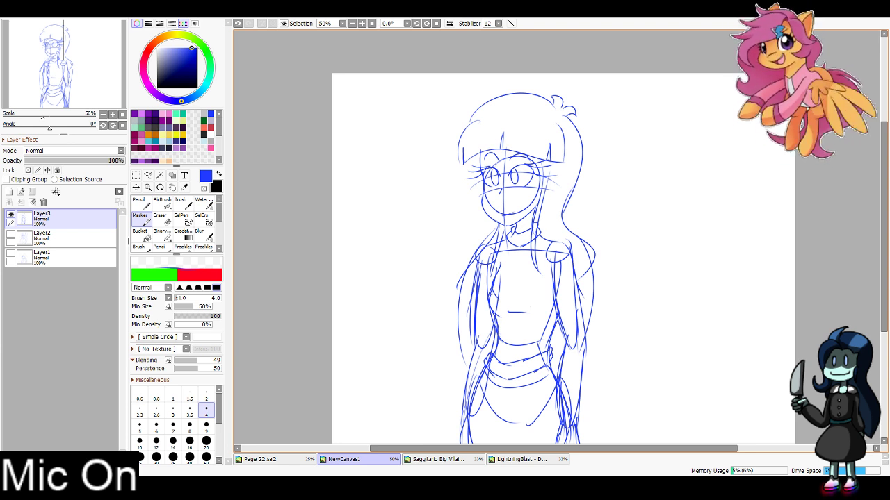
{"action": "left_click_drag", "start_coordinate": [505, 313], "coordinate": [533, 313]}
{"action": "key", "text": "ctrl+z"}
{"action": "key", "text": "ctrl+z"}
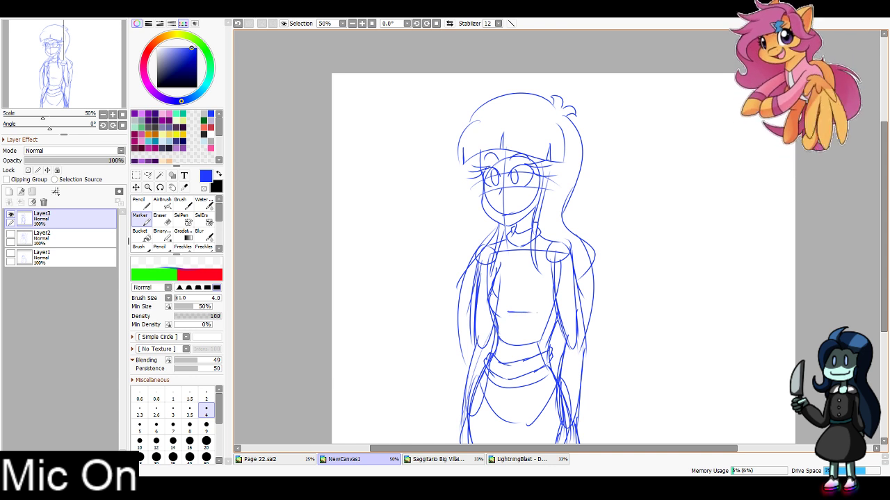
{"action": "key", "text": "e"}
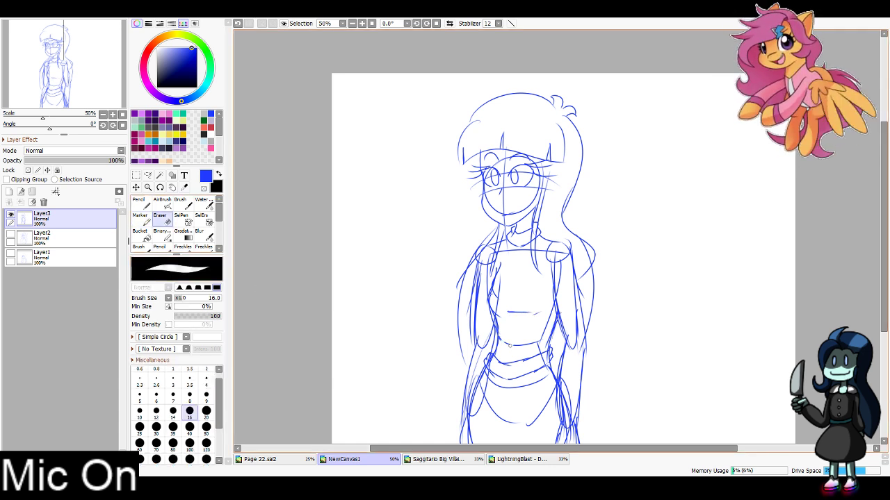
{"action": "left_click_drag", "start_coordinate": [510, 345], "coordinate": [527, 345]}
Hide Layer3 and add a new layer above it for drawing with the Marker
{"action": "left_click", "coordinate": [11, 215]}
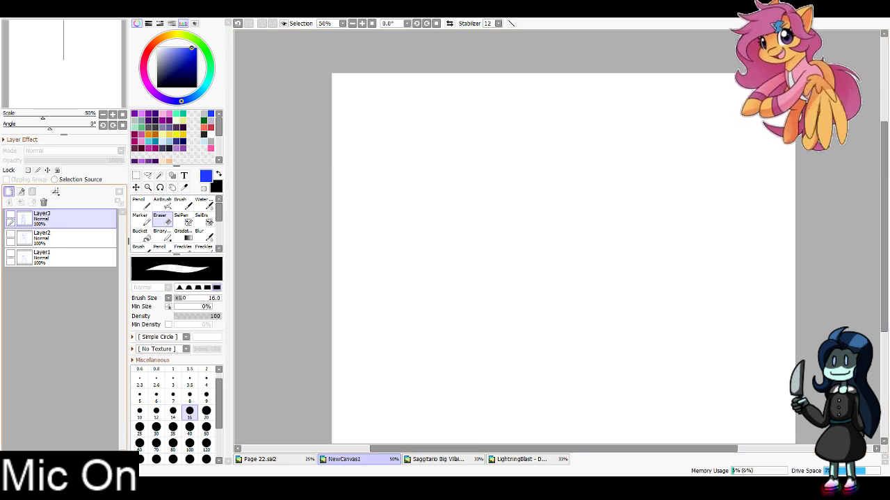
{"action": "left_click", "coordinate": [9, 192]}
{"action": "left_click", "coordinate": [141, 219]}
Sketch a pony's head circle with a smaller chest circle and a larger rump circle below it
{"action": "scroll", "coordinate": [556, 237], "scroll_direction": "up", "scroll_amount": 1}
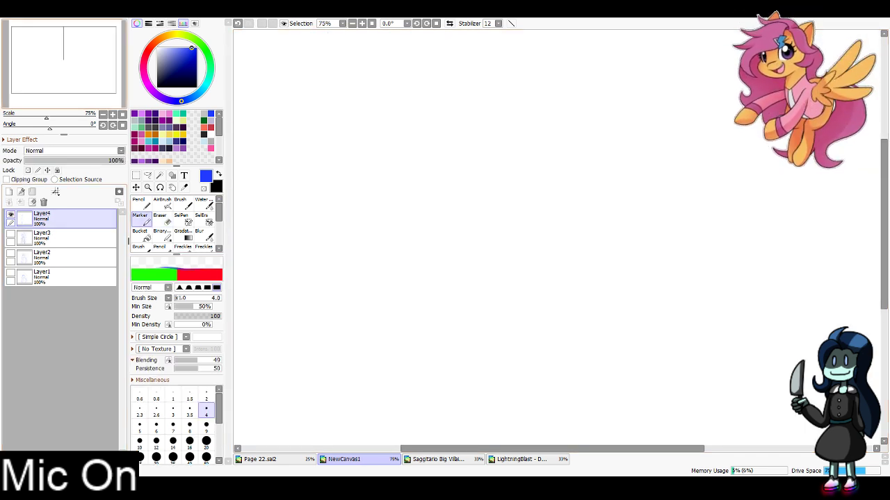
{"action": "left_click_drag", "start_coordinate": [457, 212], "coordinate": [463, 186]}
{"action": "mouse_move", "coordinate": [453, 122]}
{"action": "left_mouse_down"}
{"action": "mouse_move", "coordinate": [482, 189]}
{"action": "mouse_move", "coordinate": [433, 140]}
{"action": "mouse_move", "coordinate": [483, 111]}
{"action": "left_mouse_up"}
{"action": "key", "text": "ctrl+z"}
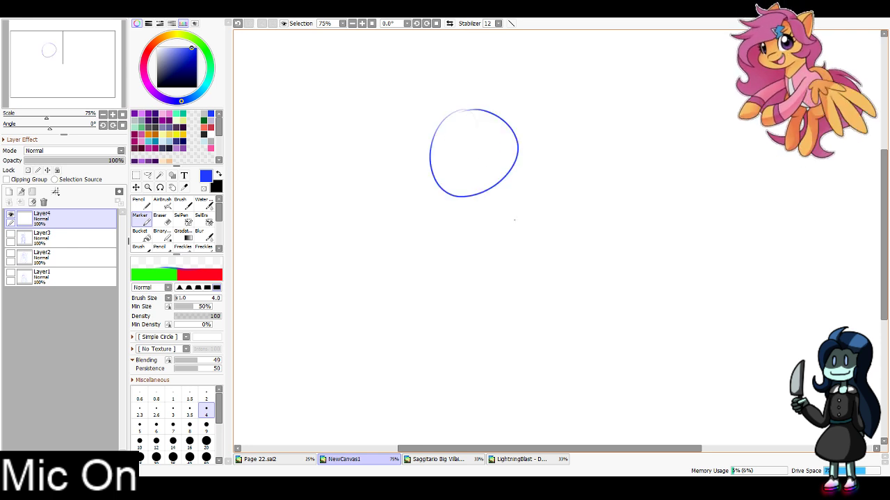
{"action": "mouse_move", "coordinate": [513, 271]}
{"action": "left_mouse_down"}
{"action": "mouse_move", "coordinate": [473, 240]}
{"action": "mouse_move", "coordinate": [512, 260]}
{"action": "left_mouse_up"}
{"action": "left_click_drag", "start_coordinate": [574, 237], "coordinate": [566, 236]}
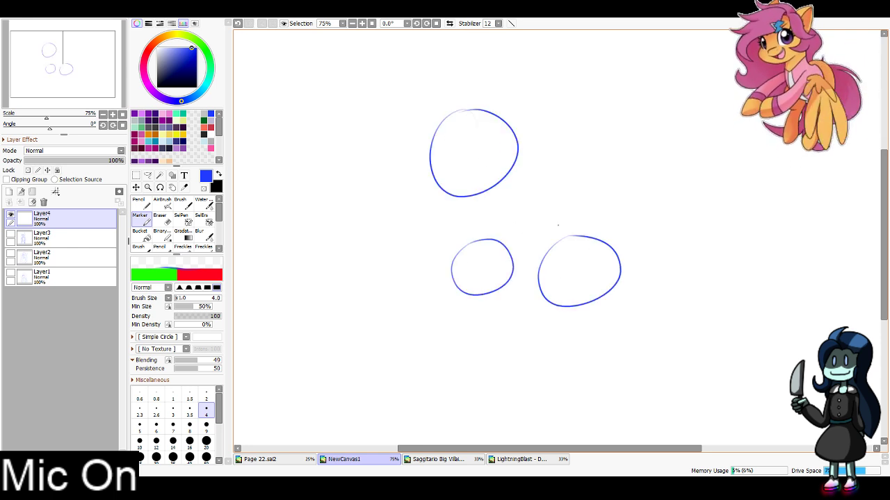
Add curved vertical and horizontal face guides to the head circle and outline the cheek and jaw
{"action": "mouse_move", "coordinate": [468, 95]}
{"action": "left_mouse_down"}
{"action": "mouse_move", "coordinate": [453, 167]}
{"action": "mouse_move", "coordinate": [460, 218]}
{"action": "left_mouse_up"}
{"action": "mouse_move", "coordinate": [428, 171]}
{"action": "left_mouse_down"}
{"action": "mouse_move", "coordinate": [541, 160]}
{"action": "mouse_move", "coordinate": [523, 174]}
{"action": "left_mouse_up"}
{"action": "key", "text": "ctrl+z"}
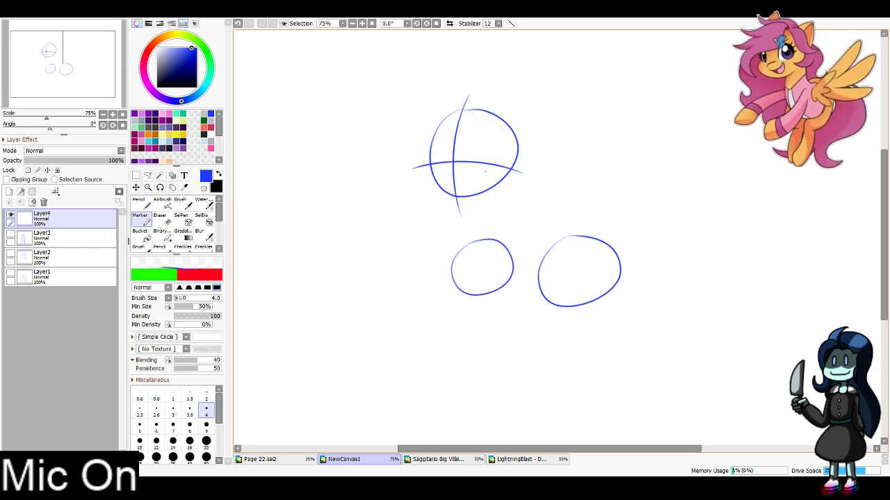
{"action": "left_click_drag", "start_coordinate": [426, 149], "coordinate": [508, 139]}
{"action": "mouse_move", "coordinate": [426, 106]}
{"action": "left_mouse_down"}
{"action": "mouse_move", "coordinate": [423, 173]}
{"action": "mouse_move", "coordinate": [453, 204]}
{"action": "mouse_move", "coordinate": [513, 179]}
{"action": "left_mouse_up"}
Sketch both eyes with tall oval pupils, and add a short nose line and a small curved mouth
{"action": "left_click_drag", "start_coordinate": [444, 170], "coordinate": [465, 166]}
{"action": "key", "text": "ctrl+z"}
{"action": "mouse_move", "coordinate": [470, 129]}
{"action": "left_mouse_down"}
{"action": "mouse_move", "coordinate": [488, 151]}
{"action": "mouse_move", "coordinate": [495, 126]}
{"action": "mouse_move", "coordinate": [487, 158]}
{"action": "left_mouse_up"}
{"action": "key", "text": "ctrl+z"}
{"action": "mouse_move", "coordinate": [449, 119]}
{"action": "left_mouse_down"}
{"action": "mouse_move", "coordinate": [432, 159]}
{"action": "mouse_move", "coordinate": [442, 122]}
{"action": "mouse_move", "coordinate": [467, 135]}
{"action": "mouse_move", "coordinate": [474, 118]}
{"action": "left_mouse_up"}
{"action": "key", "text": "ctrl+z"}
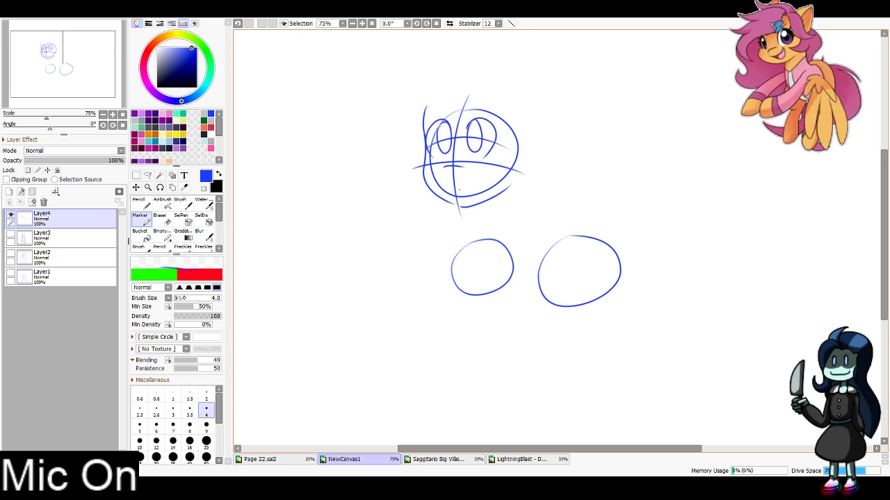
{"action": "key", "text": "ctrl+z"}
{"action": "left_click_drag", "start_coordinate": [448, 191], "coordinate": [463, 184]}
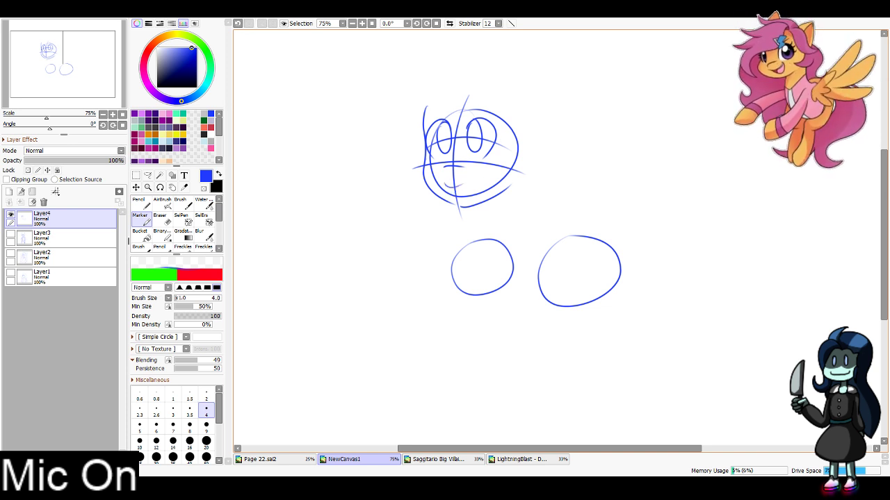
Sketch the pony's parted fringe, the rounded top of the hair and the wavy locks beside the face
{"action": "mouse_move", "coordinate": [462, 94]}
{"action": "left_mouse_down"}
{"action": "mouse_move", "coordinate": [417, 133]}
{"action": "mouse_move", "coordinate": [415, 171]}
{"action": "left_mouse_up"}
{"action": "mouse_move", "coordinate": [452, 55]}
{"action": "left_mouse_down"}
{"action": "mouse_move", "coordinate": [376, 112]}
{"action": "mouse_move", "coordinate": [404, 112]}
{"action": "mouse_move", "coordinate": [377, 248]}
{"action": "mouse_move", "coordinate": [414, 171]}
{"action": "left_mouse_up"}
{"action": "mouse_move", "coordinate": [428, 105]}
{"action": "left_mouse_down"}
{"action": "mouse_move", "coordinate": [458, 95]}
{"action": "mouse_move", "coordinate": [481, 122]}
{"action": "mouse_move", "coordinate": [541, 126]}
{"action": "left_mouse_up"}
{"action": "mouse_move", "coordinate": [491, 85]}
{"action": "left_mouse_down"}
{"action": "mouse_move", "coordinate": [535, 131]}
{"action": "mouse_move", "coordinate": [492, 126]}
{"action": "mouse_move", "coordinate": [489, 153]}
{"action": "left_mouse_up"}
{"action": "mouse_move", "coordinate": [440, 78]}
{"action": "left_mouse_down"}
{"action": "mouse_move", "coordinate": [554, 115]}
{"action": "mouse_move", "coordinate": [545, 166]}
{"action": "left_mouse_up"}
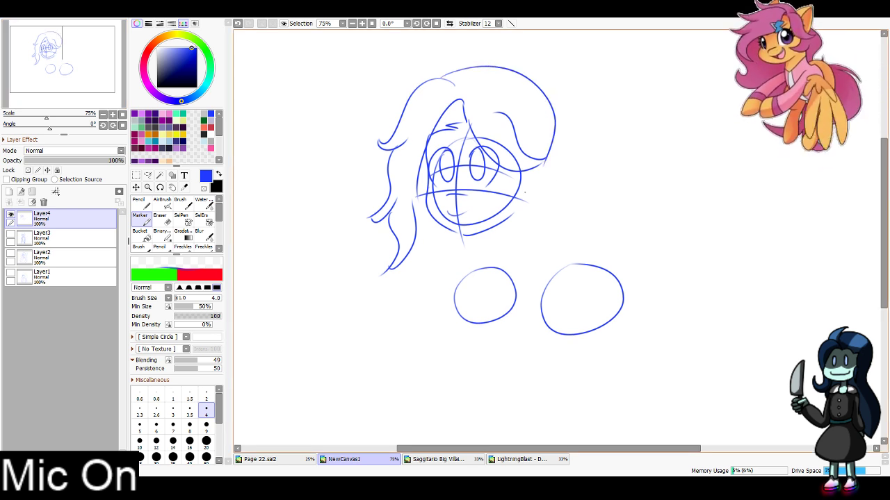
Sketch a pointed ear on each side of the head and wavy mane locks hanging beside the neck
{"action": "mouse_move", "coordinate": [511, 112]}
{"action": "left_mouse_down"}
{"action": "mouse_move", "coordinate": [556, 70]}
{"action": "mouse_move", "coordinate": [554, 121]}
{"action": "mouse_move", "coordinate": [523, 149]}
{"action": "left_mouse_up"}
{"action": "mouse_move", "coordinate": [441, 73]}
{"action": "left_mouse_down"}
{"action": "mouse_move", "coordinate": [420, 58]}
{"action": "mouse_move", "coordinate": [398, 102]}
{"action": "left_mouse_up"}
{"action": "left_click_drag", "start_coordinate": [551, 146], "coordinate": [557, 243]}
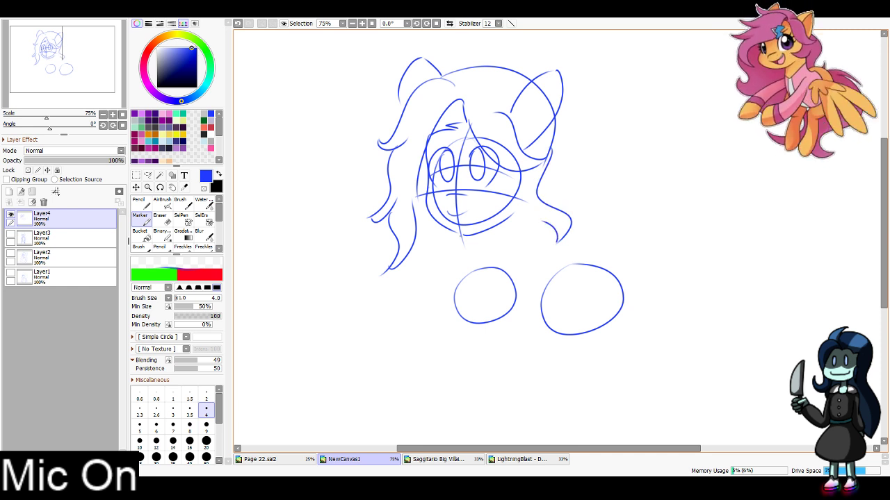
{"action": "left_click_drag", "start_coordinate": [449, 227], "coordinate": [420, 276]}
{"action": "key", "text": "ctrl+z"}
{"action": "left_click_drag", "start_coordinate": [440, 268], "coordinate": [418, 283]}
Outline the pony's neck, chest and arched back, and add a V-shaped neckline with a centre seam on the chest
{"action": "left_click_drag", "start_coordinate": [528, 208], "coordinate": [508, 268]}
{"action": "left_click_drag", "start_coordinate": [476, 235], "coordinate": [460, 276]}
{"action": "mouse_move", "coordinate": [513, 260]}
{"action": "left_mouse_down"}
{"action": "mouse_move", "coordinate": [558, 260]}
{"action": "mouse_move", "coordinate": [610, 305]}
{"action": "left_mouse_up"}
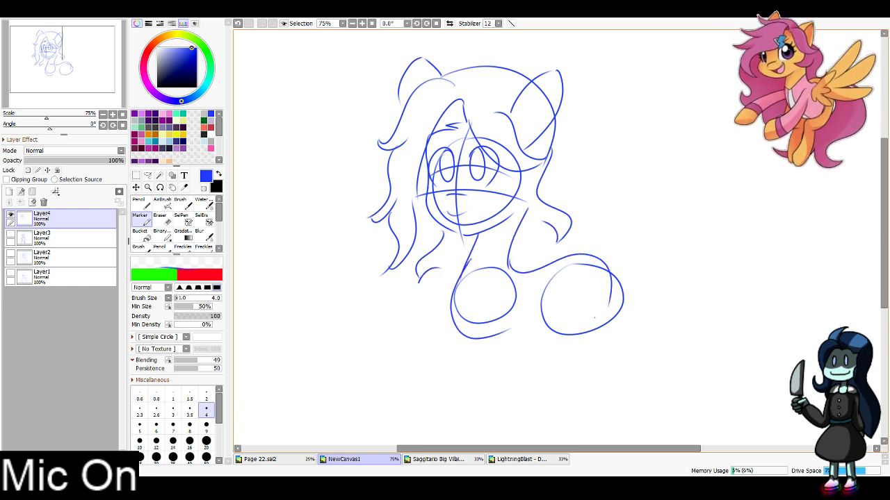
{"action": "left_click_drag", "start_coordinate": [470, 261], "coordinate": [467, 299]}
{"action": "mouse_move", "coordinate": [517, 250]}
{"action": "left_mouse_down"}
{"action": "mouse_move", "coordinate": [468, 299]}
{"action": "mouse_move", "coordinate": [461, 340]}
{"action": "left_mouse_up"}
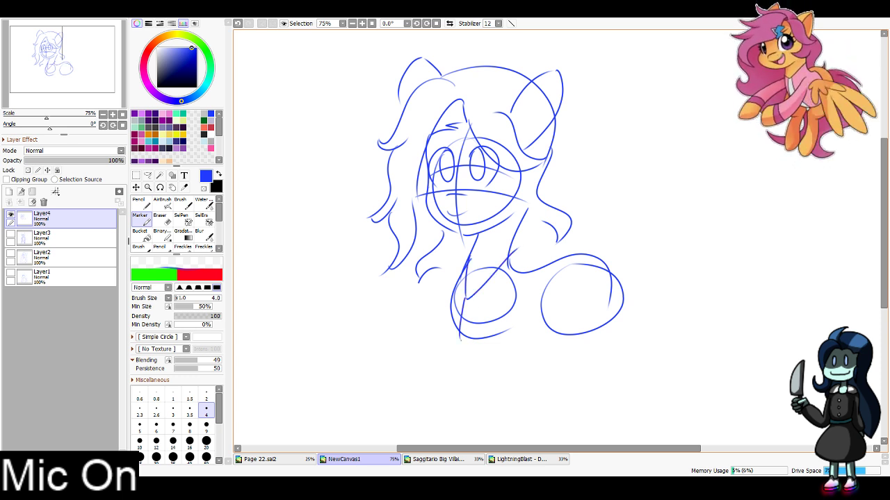
{"action": "key", "text": "ctrl+z"}
{"action": "left_click_drag", "start_coordinate": [467, 299], "coordinate": [466, 336]}
Sketch a pointed folded wing across the body and a curved mane lock hanging in front of the chest
{"action": "mouse_move", "coordinate": [552, 256]}
{"action": "left_mouse_down"}
{"action": "mouse_move", "coordinate": [515, 304]}
{"action": "mouse_move", "coordinate": [625, 279]}
{"action": "mouse_move", "coordinate": [634, 246]}
{"action": "mouse_move", "coordinate": [600, 285]}
{"action": "left_mouse_up"}
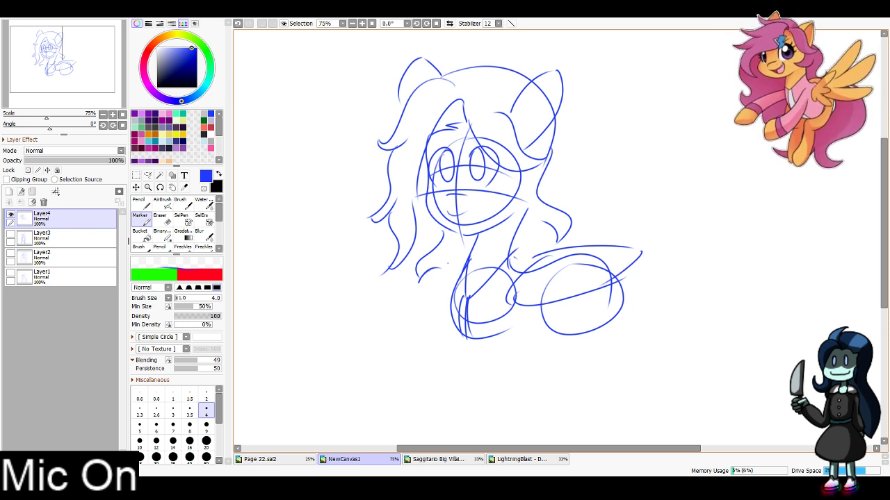
{"action": "left_click_drag", "start_coordinate": [437, 266], "coordinate": [442, 318]}
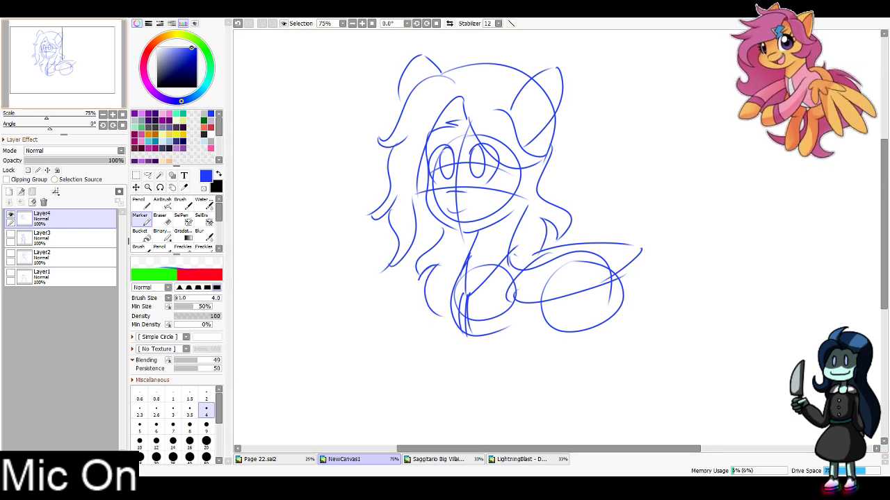
Sketch both front legs down from the chest, widening into rounded hooves
{"action": "scroll", "coordinate": [486, 243], "scroll_direction": "down", "scroll_amount": 3}
{"action": "left_click_drag", "start_coordinate": [471, 179], "coordinate": [474, 290]}
{"action": "key", "text": "ctrl+z"}
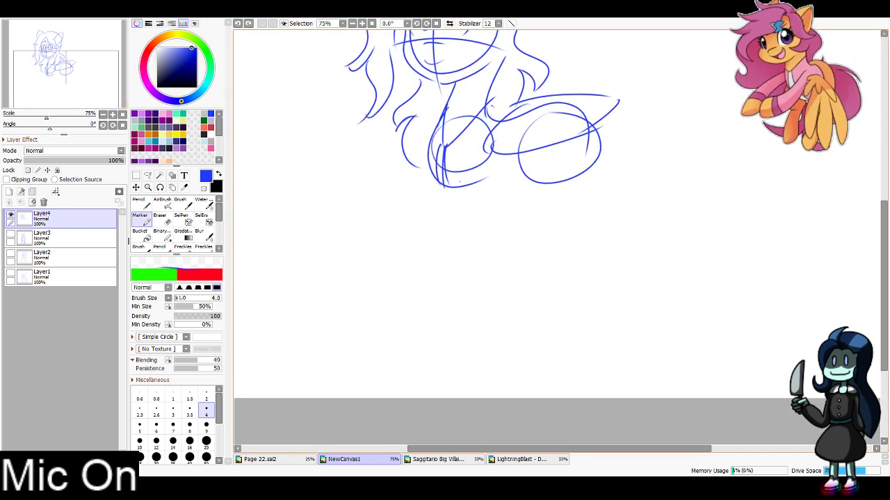
{"action": "left_click_drag", "start_coordinate": [463, 176], "coordinate": [469, 295]}
{"action": "key", "text": "ctrl+z"}
{"action": "mouse_move", "coordinate": [466, 177]}
{"action": "left_mouse_down"}
{"action": "mouse_move", "coordinate": [467, 288]}
{"action": "mouse_move", "coordinate": [510, 290]}
{"action": "left_mouse_up"}
{"action": "mouse_move", "coordinate": [442, 185]}
{"action": "left_mouse_down"}
{"action": "mouse_move", "coordinate": [422, 285]}
{"action": "mouse_move", "coordinate": [463, 283]}
{"action": "left_mouse_up"}
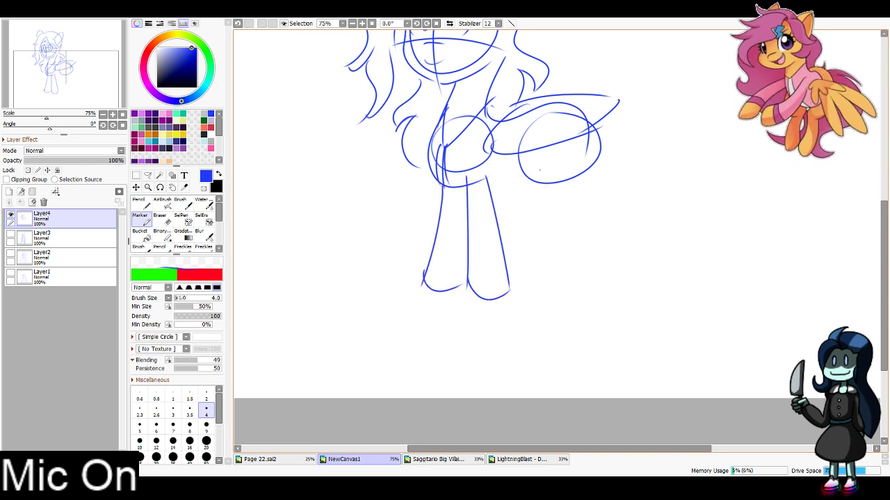
Outline the pony's haunch, belly and hind legs, and add a double-line cuff around each front leg above the hoof
{"action": "mouse_move", "coordinate": [529, 160]}
{"action": "left_mouse_down"}
{"action": "mouse_move", "coordinate": [549, 305]}
{"action": "mouse_move", "coordinate": [596, 290]}
{"action": "mouse_move", "coordinate": [588, 201]}
{"action": "mouse_move", "coordinate": [577, 191]}
{"action": "mouse_move", "coordinate": [593, 133]}
{"action": "left_mouse_up"}
{"action": "mouse_move", "coordinate": [488, 182]}
{"action": "left_mouse_down"}
{"action": "mouse_move", "coordinate": [540, 185]}
{"action": "mouse_move", "coordinate": [526, 265]}
{"action": "mouse_move", "coordinate": [556, 282]}
{"action": "left_mouse_up"}
{"action": "mouse_move", "coordinate": [466, 262]}
{"action": "left_mouse_down"}
{"action": "mouse_move", "coordinate": [508, 271]}
{"action": "mouse_move", "coordinate": [476, 260]}
{"action": "mouse_move", "coordinate": [507, 251]}
{"action": "mouse_move", "coordinate": [509, 265]}
{"action": "left_mouse_up"}
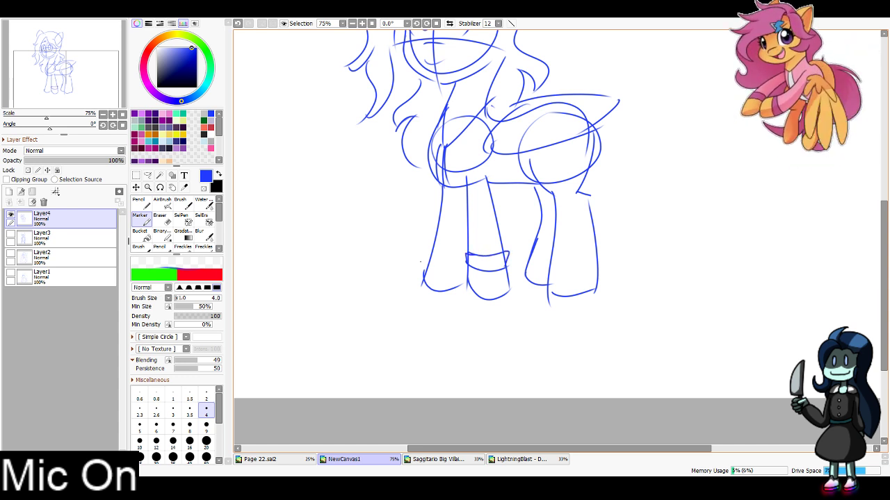
{"action": "mouse_move", "coordinate": [432, 257]}
{"action": "left_mouse_down"}
{"action": "mouse_move", "coordinate": [467, 265]}
{"action": "mouse_move", "coordinate": [429, 246]}
{"action": "mouse_move", "coordinate": [467, 254]}
{"action": "left_mouse_up"}
{"action": "left_click_drag", "start_coordinate": [539, 146], "coordinate": [548, 185]}
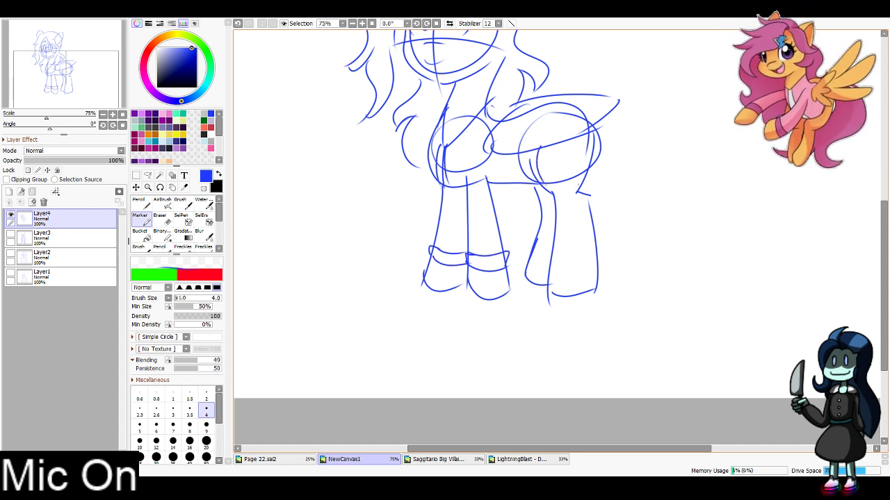
Draw a long flowing tail that arches up from the rump and sweeps down to a curled pointed tip behind the hind legs
{"action": "left_click_drag", "start_coordinate": [569, 102], "coordinate": [666, 76]}
{"action": "key", "text": "ctrl+z"}
{"action": "mouse_move", "coordinate": [568, 102]}
{"action": "left_mouse_down"}
{"action": "mouse_move", "coordinate": [599, 74]}
{"action": "mouse_move", "coordinate": [655, 87]}
{"action": "mouse_move", "coordinate": [647, 228]}
{"action": "left_mouse_up"}
{"action": "mouse_move", "coordinate": [668, 175]}
{"action": "left_mouse_down"}
{"action": "mouse_move", "coordinate": [716, 255]}
{"action": "mouse_move", "coordinate": [619, 264]}
{"action": "left_mouse_up"}
{"action": "left_click_drag", "start_coordinate": [592, 130], "coordinate": [628, 275]}
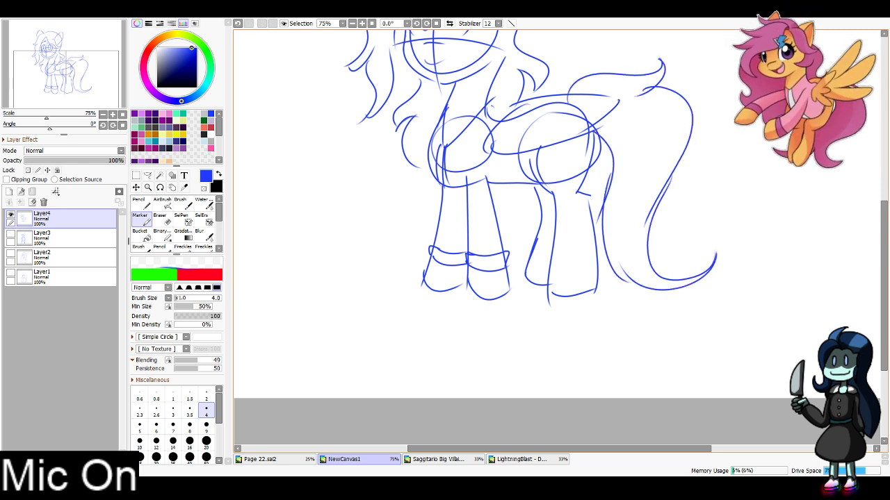
{"action": "left_click_drag", "start_coordinate": [535, 147], "coordinate": [534, 183]}
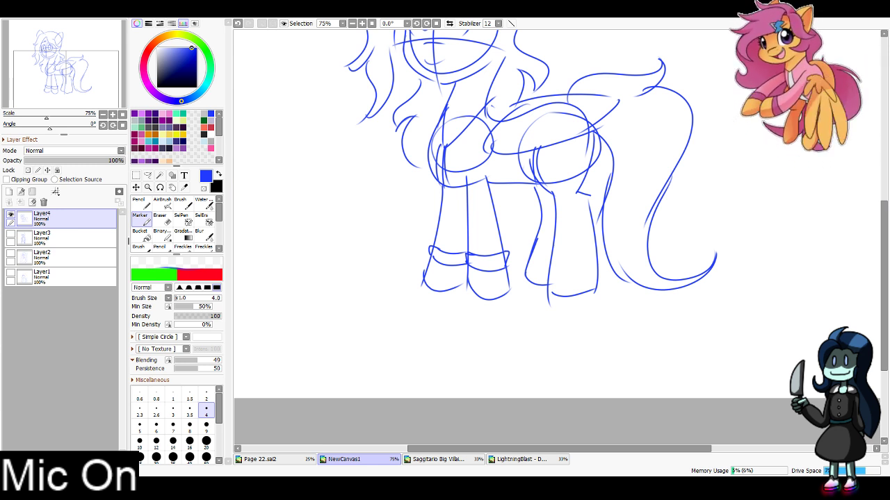
Add short curved strand lines to the mane lock hanging in front of the chest
{"action": "left_click_drag", "start_coordinate": [530, 118], "coordinate": [568, 158], "text": "space"}
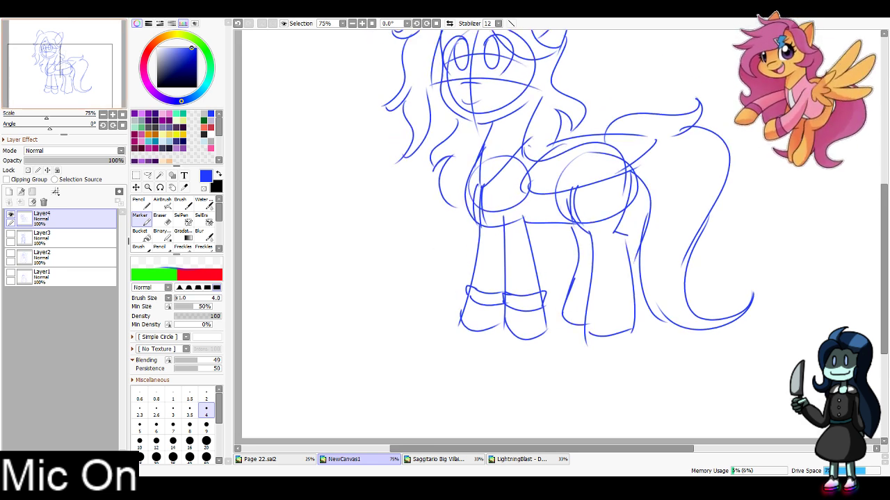
{"action": "left_click_drag", "start_coordinate": [456, 182], "coordinate": [457, 202]}
{"action": "left_click_drag", "start_coordinate": [462, 178], "coordinate": [465, 202]}
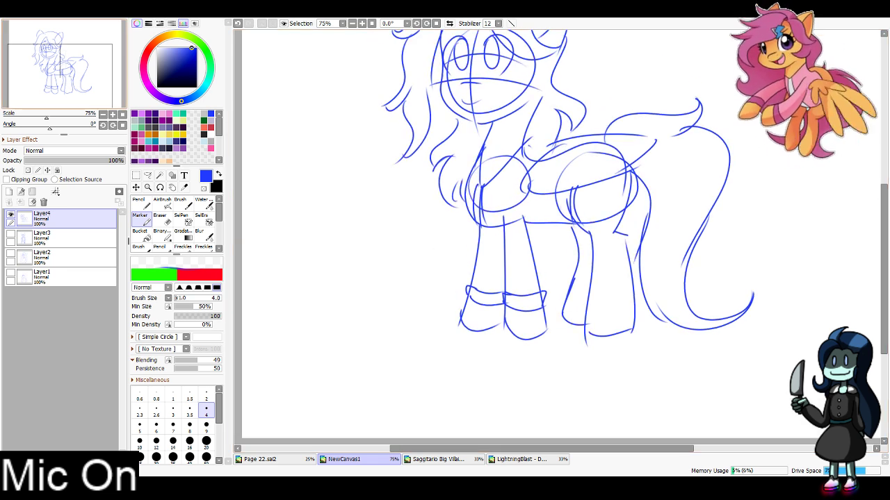
{"action": "left_click_drag", "start_coordinate": [511, 109], "coordinate": [523, 152]}
Add short flicked eyelashes at the outer corners of both of the pony's eyes
{"action": "left_click_drag", "start_coordinate": [468, 78], "coordinate": [440, 90]}
{"action": "left_click_drag", "start_coordinate": [454, 93], "coordinate": [437, 104]}
{"action": "left_click_drag", "start_coordinate": [508, 77], "coordinate": [530, 68]}
{"action": "left_click_drag", "start_coordinate": [515, 81], "coordinate": [536, 78]}
{"action": "left_click_drag", "start_coordinate": [526, 84], "coordinate": [538, 95]}
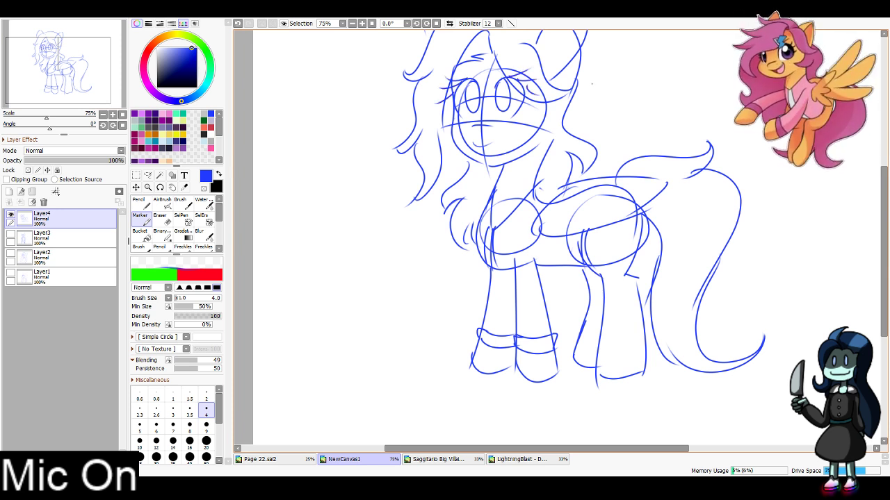
Erase along the outer edge of the larger ear and draw inner fold lines in both ears
{"action": "mouse_move", "coordinate": [556, 42]}
{"action": "left_mouse_down"}
{"action": "mouse_move", "coordinate": [565, 58]}
{"action": "mouse_move", "coordinate": [545, 119]}
{"action": "mouse_move", "coordinate": [525, 114]}
{"action": "mouse_move", "coordinate": [569, 111]}
{"action": "mouse_move", "coordinate": [537, 158]}
{"action": "left_mouse_up"}
{"action": "key", "text": "e"}
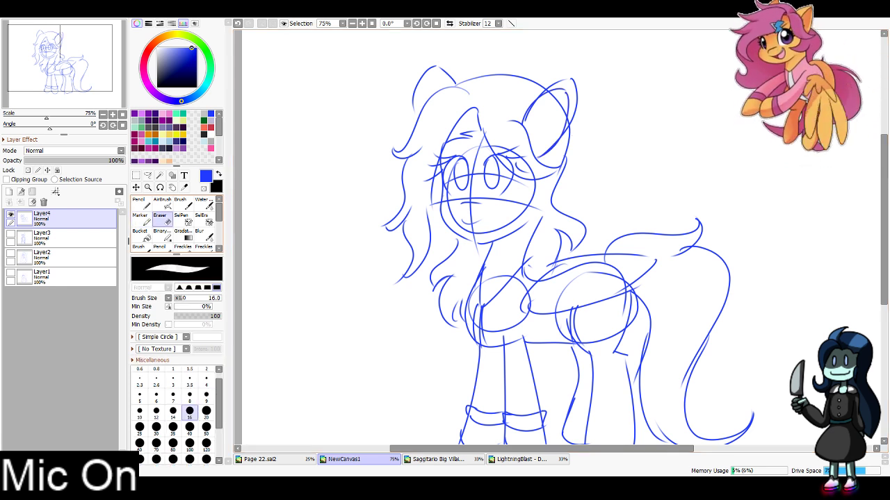
{"action": "left_click_drag", "start_coordinate": [574, 124], "coordinate": [570, 79]}
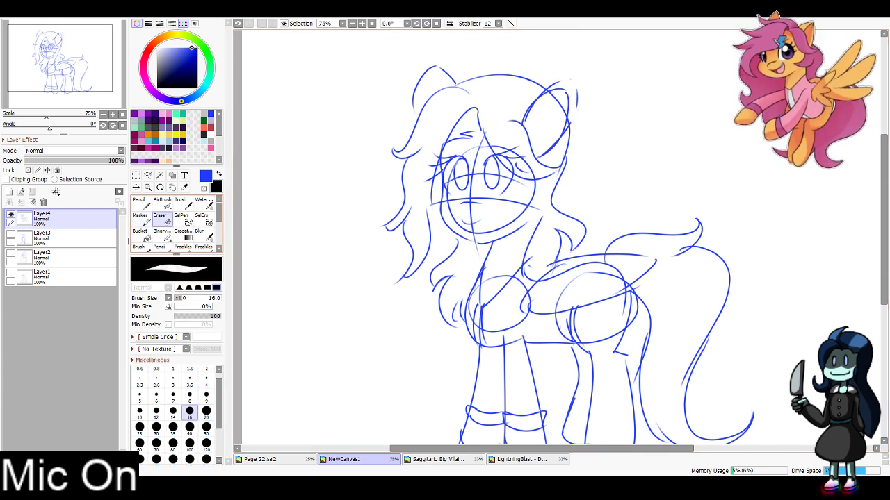
{"action": "key", "text": "m"}
{"action": "mouse_move", "coordinate": [544, 110]}
{"action": "left_mouse_down"}
{"action": "mouse_move", "coordinate": [554, 106]}
{"action": "mouse_move", "coordinate": [534, 143]}
{"action": "left_mouse_up"}
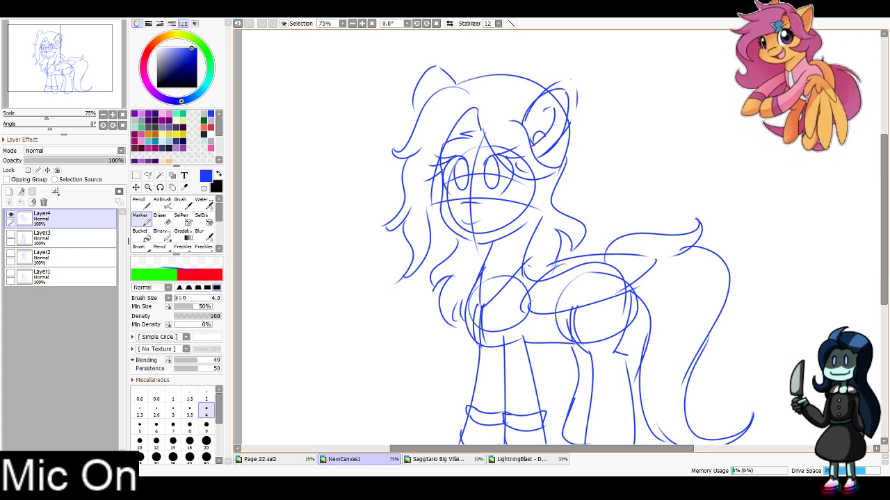
{"action": "left_click_drag", "start_coordinate": [431, 86], "coordinate": [428, 92]}
{"action": "left_click_drag", "start_coordinate": [435, 83], "coordinate": [438, 92]}
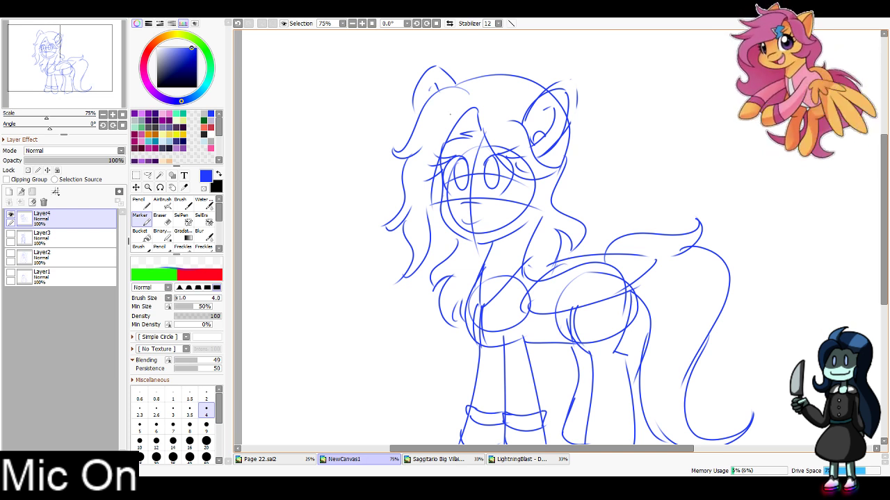
Draw a mane strand running down beside the cheek and a small pointed tuft under the chin
{"action": "left_click_drag", "start_coordinate": [547, 178], "coordinate": [533, 240]}
{"action": "key", "text": "ctrl+z"}
{"action": "left_click", "coordinate": [541, 180]}
{"action": "key", "text": "ctrl+z"}
{"action": "left_click_drag", "start_coordinate": [541, 180], "coordinate": [531, 243]}
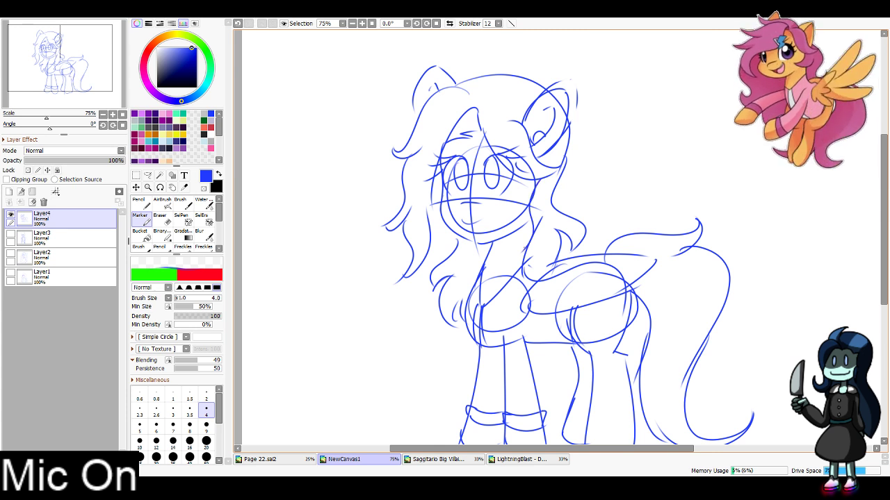
{"action": "mouse_move", "coordinate": [548, 207]}
{"action": "left_mouse_down"}
{"action": "mouse_move", "coordinate": [529, 246]}
{"action": "mouse_move", "coordinate": [547, 220]}
{"action": "left_mouse_up"}
{"action": "left_click_drag", "start_coordinate": [473, 243], "coordinate": [485, 261]}
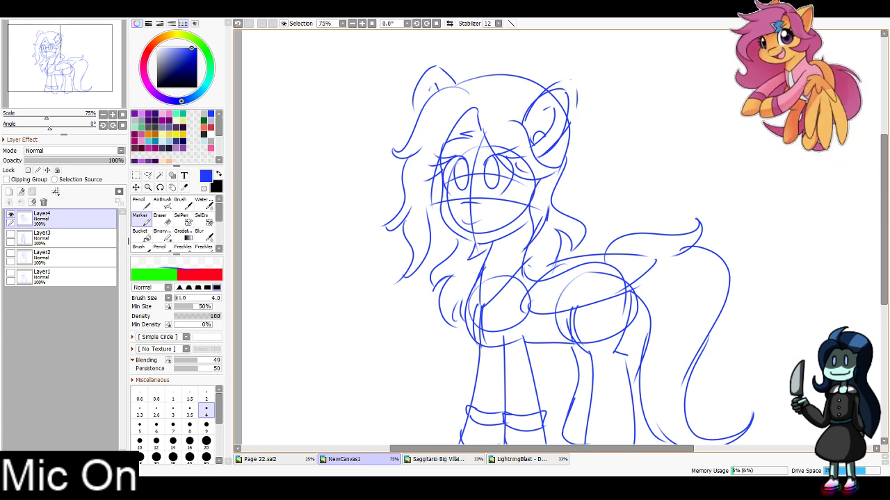
Hide Layer4 and add a new empty layer above it for the next character
{"action": "key", "text": "Page_Down"}
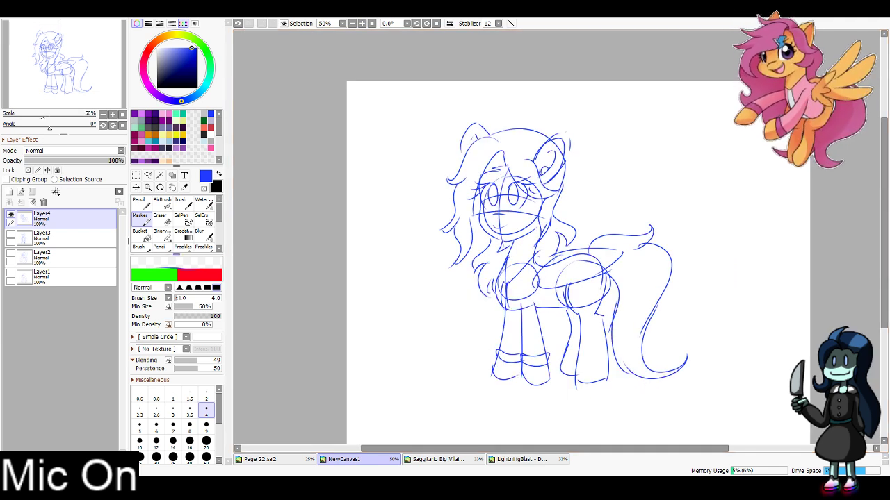
{"action": "left_click", "coordinate": [10, 215]}
{"action": "left_click", "coordinate": [9, 192]}
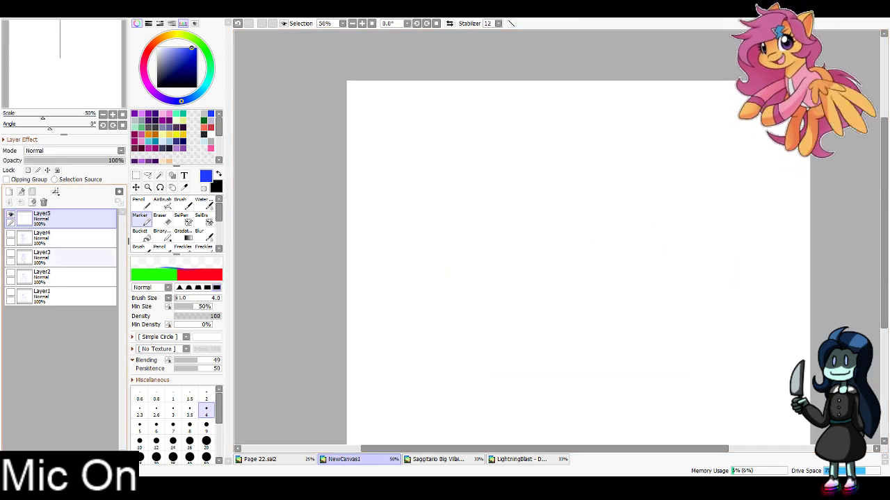
{"action": "left_click_drag", "start_coordinate": [505, 244], "coordinate": [474, 184]}
{"action": "key", "text": "Page_Up"}
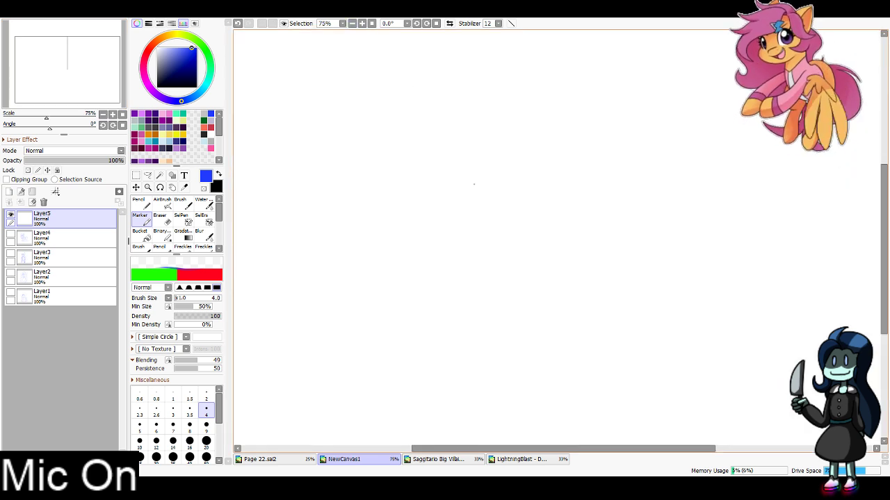
Draw a rounded face outline with a full cheek and two small oval eyes
{"action": "mouse_move", "coordinate": [461, 108]}
{"action": "left_mouse_down"}
{"action": "mouse_move", "coordinate": [455, 167]}
{"action": "mouse_move", "coordinate": [580, 245]}
{"action": "mouse_move", "coordinate": [609, 222]}
{"action": "left_mouse_up"}
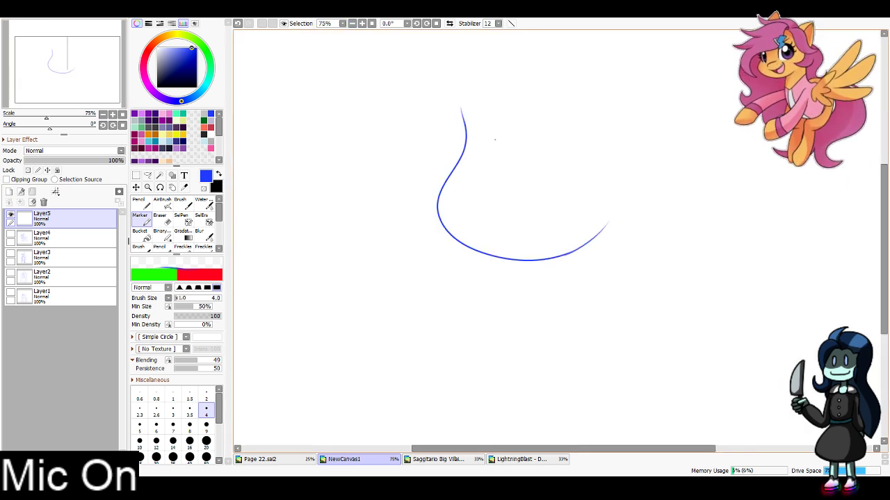
{"action": "left_click_drag", "start_coordinate": [496, 125], "coordinate": [500, 127]}
{"action": "mouse_move", "coordinate": [555, 122]}
{"action": "left_mouse_down"}
{"action": "mouse_move", "coordinate": [561, 148]}
{"action": "mouse_move", "coordinate": [562, 126]}
{"action": "left_mouse_up"}
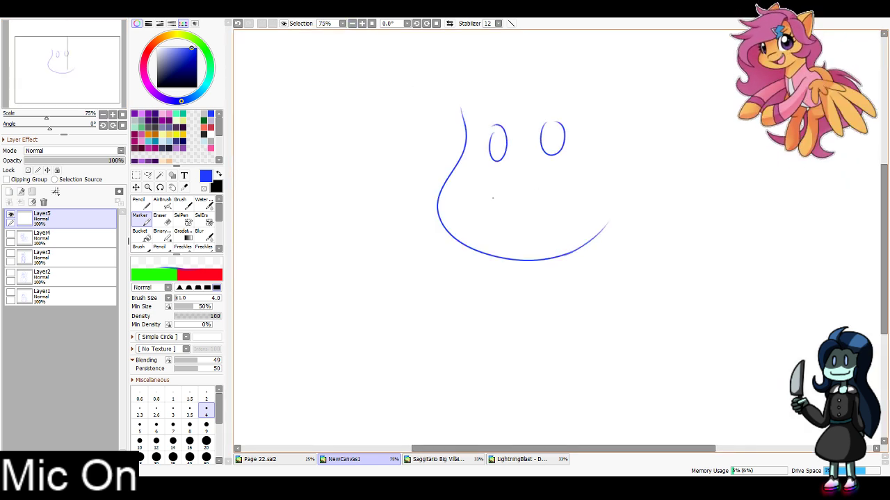
Draw a wide open mouth with a strip of upper teeth and a two-lobed tongue
{"action": "mouse_move", "coordinate": [491, 197]}
{"action": "left_mouse_down"}
{"action": "mouse_move", "coordinate": [563, 197]}
{"action": "mouse_move", "coordinate": [566, 189]}
{"action": "mouse_move", "coordinate": [493, 231]}
{"action": "mouse_move", "coordinate": [560, 189]}
{"action": "mouse_move", "coordinate": [485, 200]}
{"action": "mouse_move", "coordinate": [563, 196]}
{"action": "left_mouse_up"}
{"action": "key", "text": "ctrl+z"}
{"action": "key", "text": "ctrl+z"}
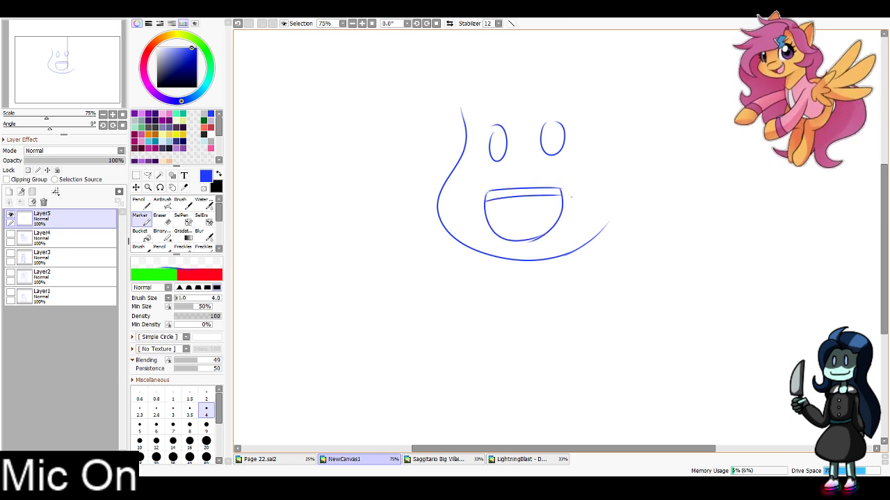
{"action": "left_click_drag", "start_coordinate": [489, 224], "coordinate": [559, 219]}
{"action": "left_click_drag", "start_coordinate": [573, 172], "coordinate": [579, 218]}
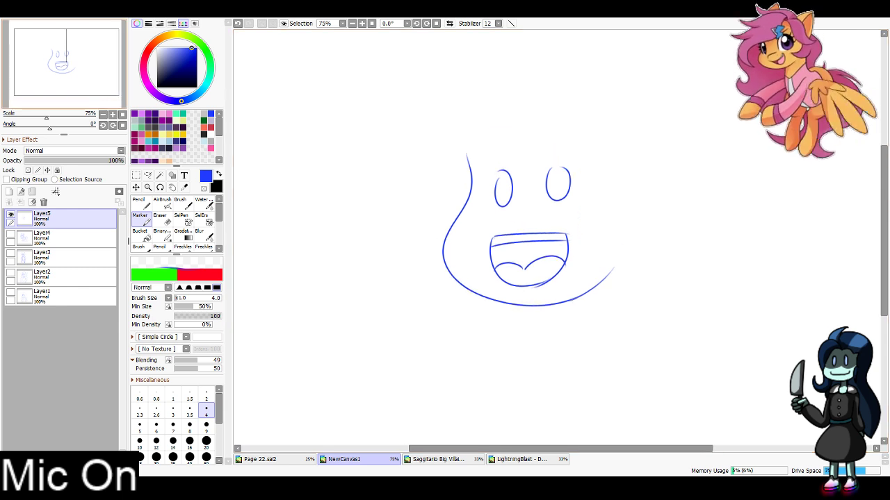
Draw the side hair and long pointed bangs framing the face, with a small ear beside the cheek
{"action": "mouse_move", "coordinate": [473, 80]}
{"action": "left_mouse_down"}
{"action": "mouse_move", "coordinate": [433, 78]}
{"action": "mouse_move", "coordinate": [414, 239]}
{"action": "left_mouse_up"}
{"action": "mouse_move", "coordinate": [424, 249]}
{"action": "left_mouse_down"}
{"action": "mouse_move", "coordinate": [479, 131]}
{"action": "mouse_move", "coordinate": [513, 119]}
{"action": "left_mouse_up"}
{"action": "mouse_move", "coordinate": [522, 112]}
{"action": "left_mouse_down"}
{"action": "mouse_move", "coordinate": [552, 237]}
{"action": "mouse_move", "coordinate": [564, 115]}
{"action": "mouse_move", "coordinate": [629, 279]}
{"action": "left_mouse_up"}
{"action": "left_click_drag", "start_coordinate": [643, 286], "coordinate": [633, 269]}
{"action": "left_click_drag", "start_coordinate": [643, 131], "coordinate": [642, 285]}
{"action": "left_click_drag", "start_coordinate": [618, 221], "coordinate": [629, 239]}
Draw the domed crown of hair and the pointed locks curving down both sides and beneath the chin
{"action": "mouse_move", "coordinate": [439, 75]}
{"action": "left_mouse_down"}
{"action": "mouse_move", "coordinate": [528, 18]}
{"action": "mouse_move", "coordinate": [733, 132]}
{"action": "left_mouse_up"}
{"action": "mouse_move", "coordinate": [672, 119]}
{"action": "left_mouse_down"}
{"action": "mouse_move", "coordinate": [727, 223]}
{"action": "mouse_move", "coordinate": [701, 310]}
{"action": "left_mouse_up"}
{"action": "mouse_move", "coordinate": [685, 247]}
{"action": "left_mouse_down"}
{"action": "mouse_move", "coordinate": [701, 316]}
{"action": "mouse_move", "coordinate": [624, 400]}
{"action": "left_mouse_up"}
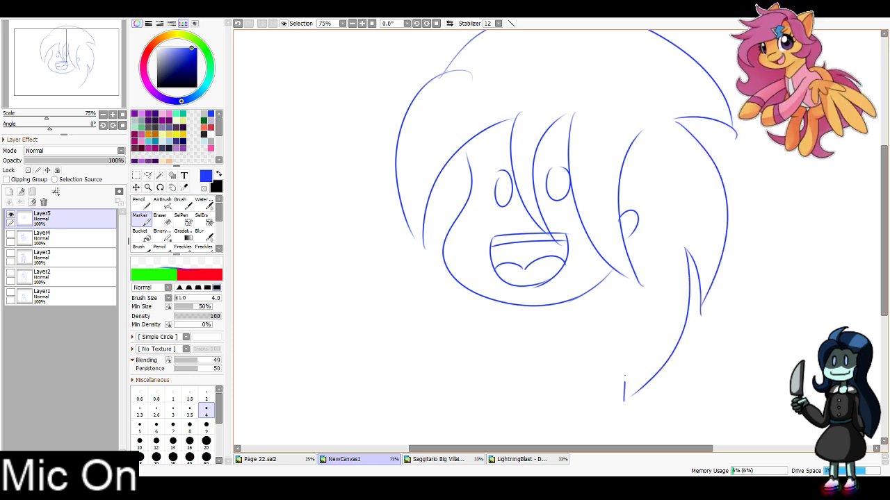
{"action": "left_click_drag", "start_coordinate": [615, 334], "coordinate": [624, 400]}
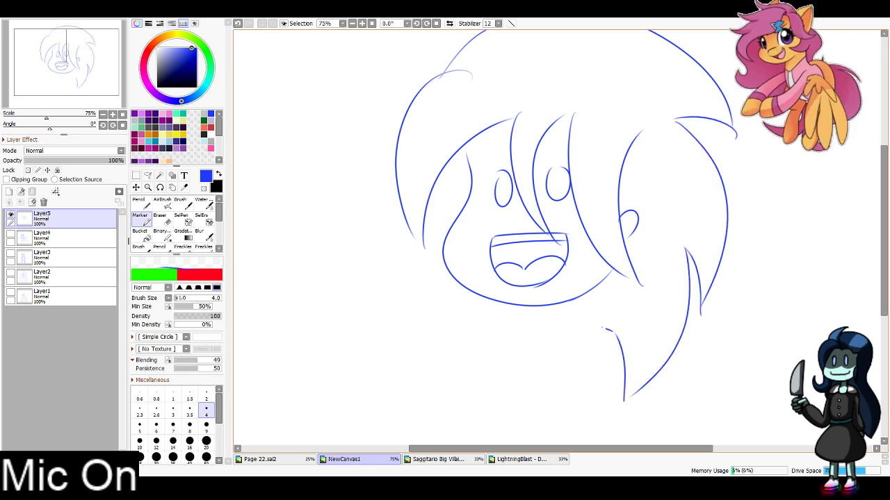
{"action": "left_click_drag", "start_coordinate": [446, 410], "coordinate": [606, 324]}
{"action": "left_click_drag", "start_coordinate": [432, 291], "coordinate": [449, 409]}
Draw one round floating hand on each side of the head
{"action": "key", "text": "ctrl+minus"}
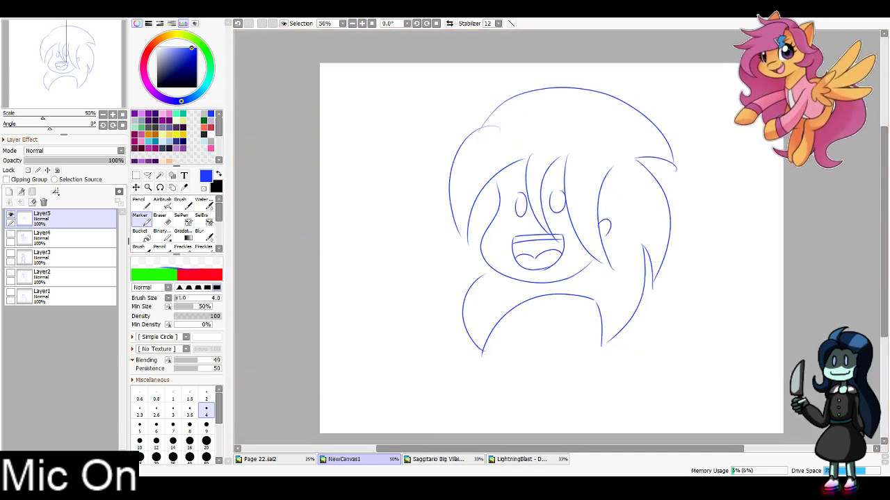
{"action": "left_click_drag", "start_coordinate": [414, 194], "coordinate": [422, 195]}
{"action": "left_click_drag", "start_coordinate": [716, 203], "coordinate": [718, 199]}
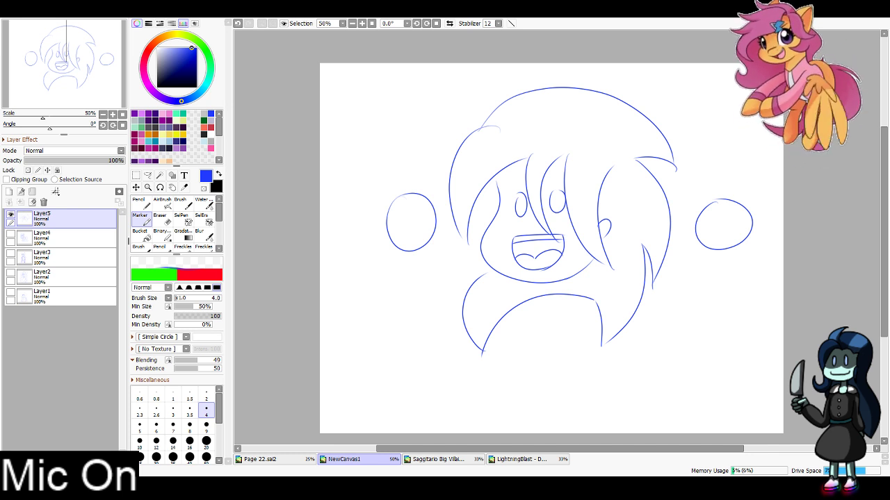
Hide Layer5 and add another empty layer above it
{"action": "left_click", "coordinate": [11, 215]}
{"action": "left_click", "coordinate": [9, 192]}
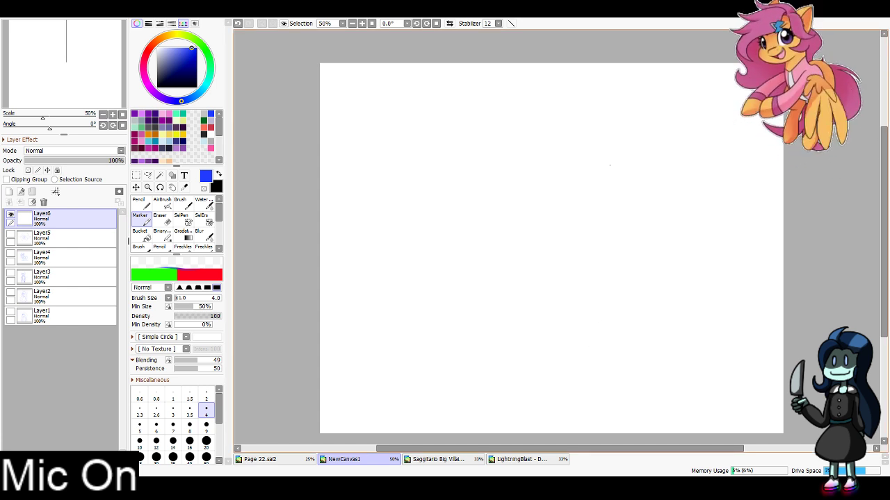
{"action": "scroll", "coordinate": [592, 157], "scroll_direction": "up", "scroll_amount": 1}
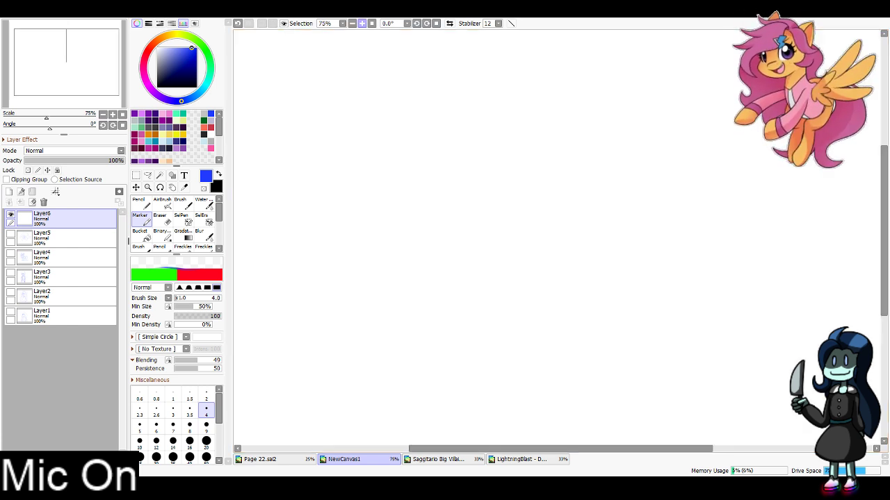
Draw two rows of three short vertical lines, one row above the other
{"action": "left_click_drag", "start_coordinate": [473, 111], "coordinate": [472, 164]}
{"action": "left_click_drag", "start_coordinate": [508, 109], "coordinate": [507, 165]}
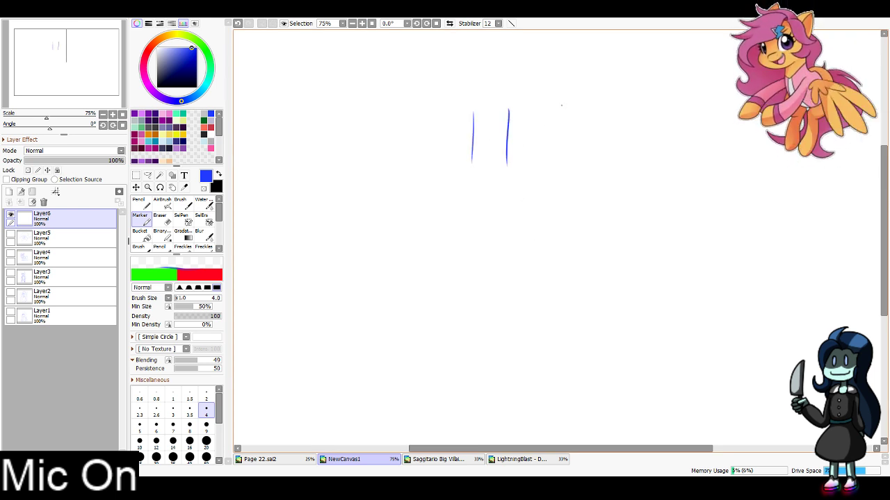
{"action": "left_click_drag", "start_coordinate": [561, 105], "coordinate": [557, 160]}
{"action": "left_click_drag", "start_coordinate": [469, 218], "coordinate": [470, 271]}
{"action": "left_click_drag", "start_coordinate": [510, 207], "coordinate": [513, 257]}
{"action": "left_click_drag", "start_coordinate": [568, 203], "coordinate": [564, 252]}
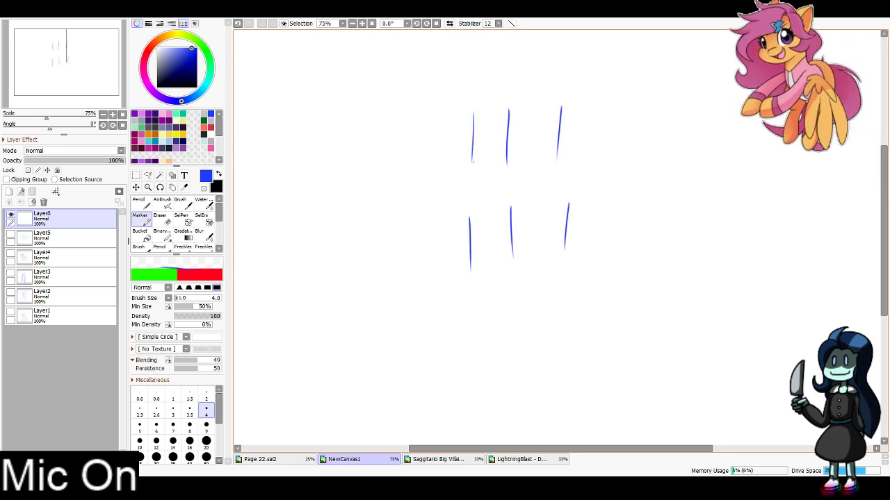
Connect the vertical lines into a pointed S symbol, and clear the layer's contents
{"action": "left_click_drag", "start_coordinate": [472, 163], "coordinate": [513, 208]}
{"action": "left_click_drag", "start_coordinate": [513, 163], "coordinate": [569, 205]}
{"action": "left_click_drag", "start_coordinate": [558, 161], "coordinate": [548, 178]}
{"action": "left_click_drag", "start_coordinate": [487, 197], "coordinate": [470, 213]}
{"action": "left_click_drag", "start_coordinate": [471, 272], "coordinate": [516, 329]}
{"action": "left_click_drag", "start_coordinate": [565, 264], "coordinate": [525, 333]}
{"action": "mouse_move", "coordinate": [468, 100]}
{"action": "left_mouse_down"}
{"action": "mouse_move", "coordinate": [513, 39]}
{"action": "mouse_move", "coordinate": [564, 90]}
{"action": "left_mouse_up"}
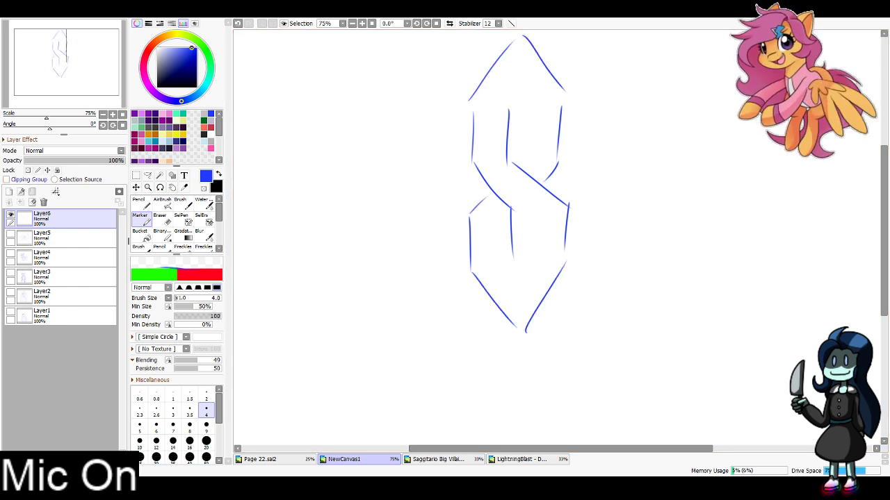
{"action": "left_click", "coordinate": [32, 202]}
Sketch a head circle with a curved vertical centre line and two curved horizontal guide lines
{"action": "left_click_drag", "start_coordinate": [415, 131], "coordinate": [442, 176]}
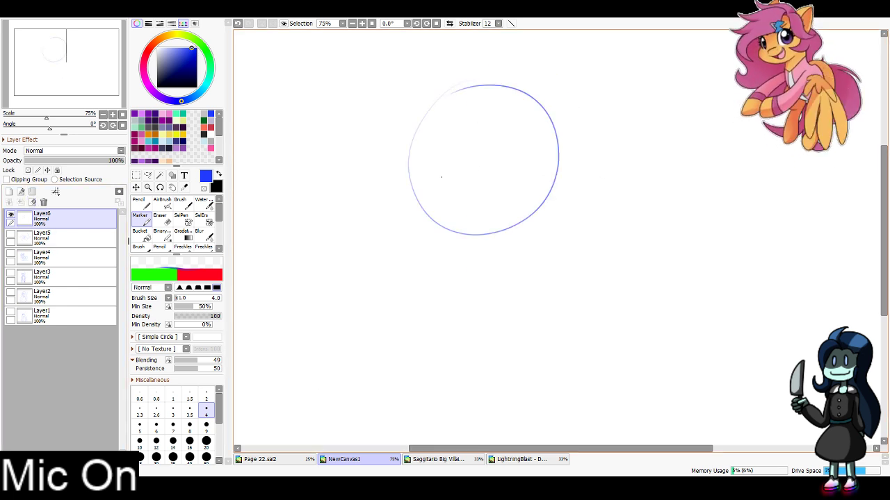
{"action": "left_click_drag", "start_coordinate": [479, 57], "coordinate": [483, 263]}
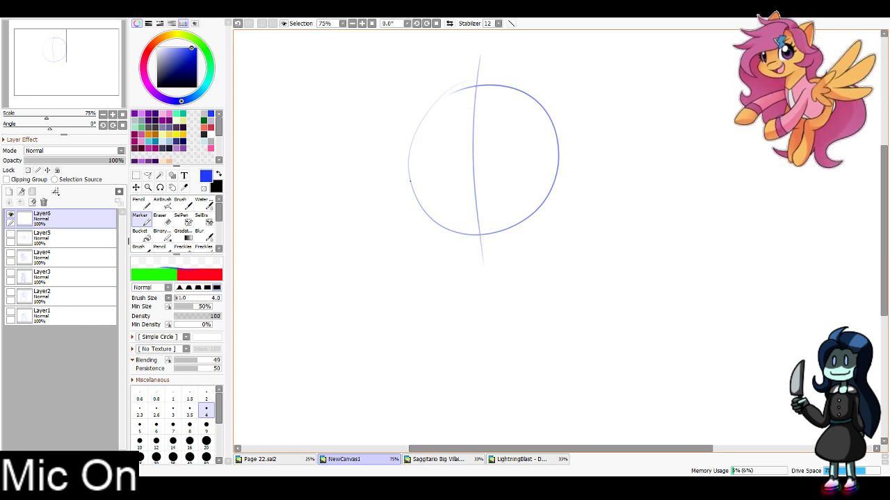
{"action": "left_click_drag", "start_coordinate": [399, 185], "coordinate": [577, 172]}
{"action": "left_click_drag", "start_coordinate": [381, 153], "coordinate": [587, 135]}
Outline the forehead, cheek and jaw around the head circle, narrowing to a pointed chin
{"action": "left_click_drag", "start_coordinate": [399, 73], "coordinate": [401, 140]}
{"action": "key", "text": "ctrl+z"}
{"action": "key", "text": "ctrl+z"}
{"action": "key", "text": "ctrl+z"}
{"action": "left_click_drag", "start_coordinate": [402, 68], "coordinate": [397, 159]}
{"action": "key", "text": "ctrl+z"}
{"action": "mouse_move", "coordinate": [400, 66]}
{"action": "left_mouse_down"}
{"action": "mouse_move", "coordinate": [398, 143]}
{"action": "mouse_move", "coordinate": [418, 233]}
{"action": "left_mouse_up"}
{"action": "key", "text": "ctrl+z"}
{"action": "mouse_move", "coordinate": [406, 185]}
{"action": "left_mouse_down"}
{"action": "mouse_move", "coordinate": [405, 200]}
{"action": "mouse_move", "coordinate": [463, 272]}
{"action": "mouse_move", "coordinate": [527, 250]}
{"action": "mouse_move", "coordinate": [560, 216]}
{"action": "left_mouse_up"}
{"action": "key", "text": "ctrl+z"}
{"action": "left_click_drag", "start_coordinate": [473, 275], "coordinate": [567, 204]}
{"action": "key", "text": "ctrl+z"}
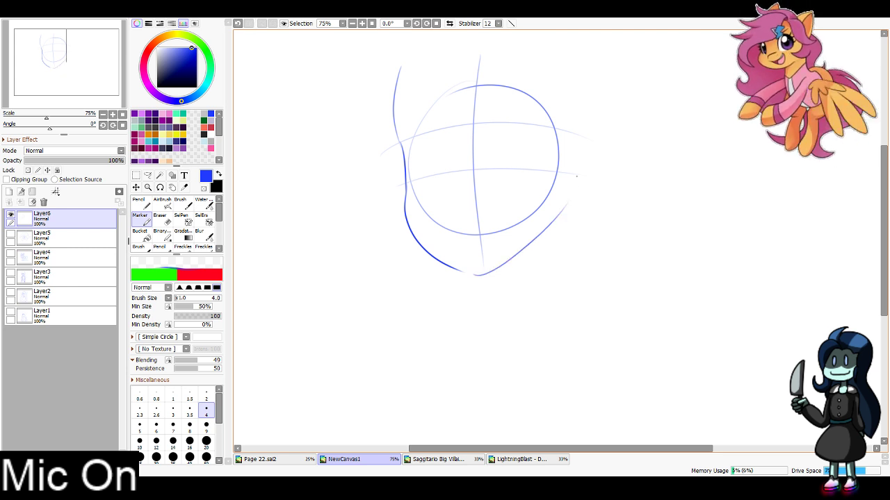
Draw two large arched eyes with tall oval pupils on either side of the centre line
{"action": "mouse_move", "coordinate": [479, 120]}
{"action": "left_mouse_down"}
{"action": "mouse_move", "coordinate": [543, 122]}
{"action": "mouse_move", "coordinate": [528, 162]}
{"action": "left_mouse_up"}
{"action": "mouse_move", "coordinate": [456, 110]}
{"action": "left_mouse_down"}
{"action": "mouse_move", "coordinate": [434, 96]}
{"action": "mouse_move", "coordinate": [421, 168]}
{"action": "mouse_move", "coordinate": [459, 123]}
{"action": "mouse_move", "coordinate": [440, 103]}
{"action": "left_mouse_up"}
{"action": "mouse_move", "coordinate": [502, 97]}
{"action": "left_mouse_down"}
{"action": "mouse_move", "coordinate": [494, 159]}
{"action": "mouse_move", "coordinate": [495, 102]}
{"action": "left_mouse_up"}
{"action": "key", "text": "ctrl+z"}
{"action": "key", "text": "ctrl+z"}
Draw a slanted open smile and a small nose mark, and add arched brows above the eyes
{"action": "mouse_move", "coordinate": [457, 242]}
{"action": "left_mouse_down"}
{"action": "mouse_move", "coordinate": [509, 218]}
{"action": "mouse_move", "coordinate": [502, 211]}
{"action": "mouse_move", "coordinate": [495, 251]}
{"action": "left_mouse_up"}
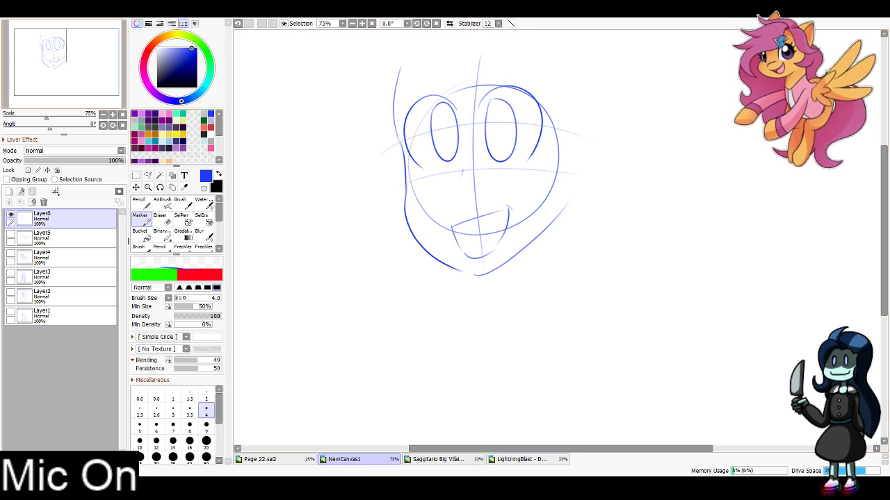
{"action": "left_click_drag", "start_coordinate": [464, 174], "coordinate": [496, 243]}
{"action": "mouse_move", "coordinate": [432, 155]}
{"action": "left_mouse_down"}
{"action": "mouse_move", "coordinate": [529, 157]}
{"action": "mouse_move", "coordinate": [583, 143]}
{"action": "mouse_move", "coordinate": [475, 147]}
{"action": "mouse_move", "coordinate": [531, 126]}
{"action": "mouse_move", "coordinate": [584, 150]}
{"action": "left_mouse_up"}
{"action": "key", "text": "ctrl+z"}
{"action": "key", "text": "ctrl+z"}
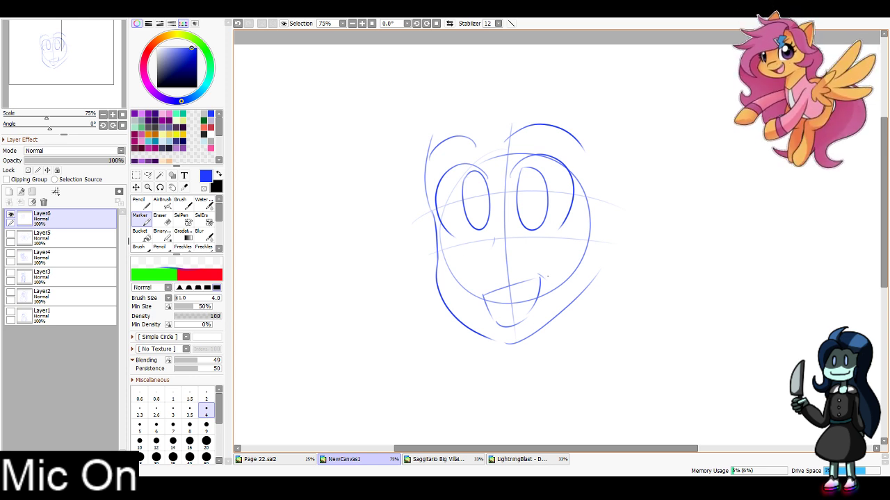
{"action": "left_click_drag", "start_coordinate": [412, 356], "coordinate": [399, 277]}
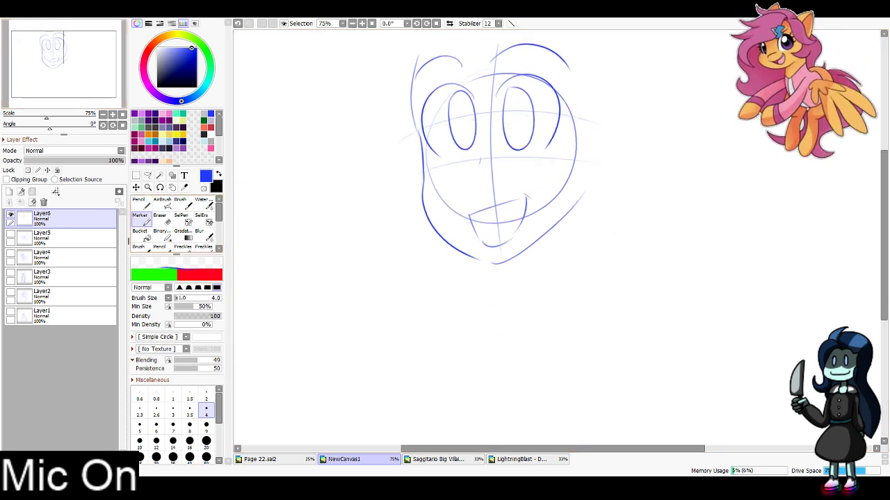
Move the head sketch lower on the canvas and draw the puffed fringe and wavy hair locks along the face's left side
{"action": "key", "text": "ctrl"}
{"action": "left_click_drag", "start_coordinate": [490, 174], "coordinate": [490, 263]}
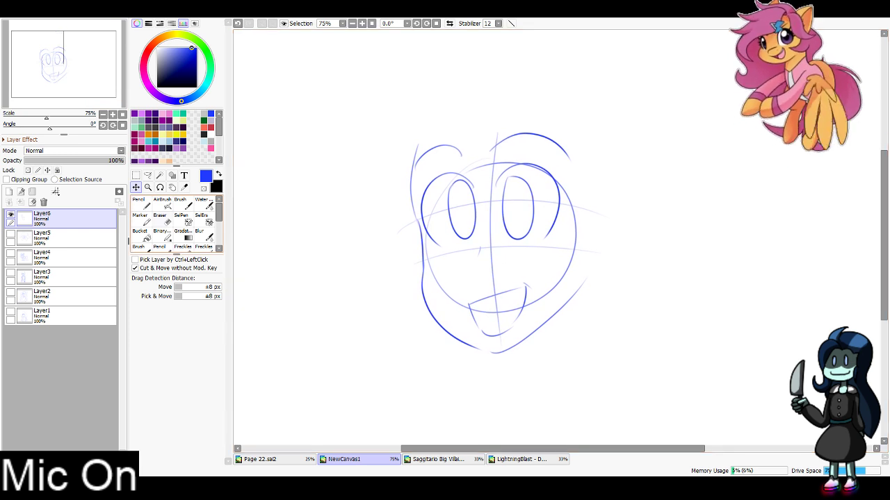
{"action": "mouse_move", "coordinate": [482, 139]}
{"action": "left_mouse_down"}
{"action": "mouse_move", "coordinate": [420, 148]}
{"action": "mouse_move", "coordinate": [373, 136]}
{"action": "mouse_move", "coordinate": [410, 188]}
{"action": "left_mouse_up"}
{"action": "mouse_move", "coordinate": [388, 173]}
{"action": "left_mouse_down"}
{"action": "mouse_move", "coordinate": [347, 217]}
{"action": "mouse_move", "coordinate": [387, 285]}
{"action": "mouse_move", "coordinate": [377, 405]}
{"action": "mouse_move", "coordinate": [408, 317]}
{"action": "left_mouse_up"}
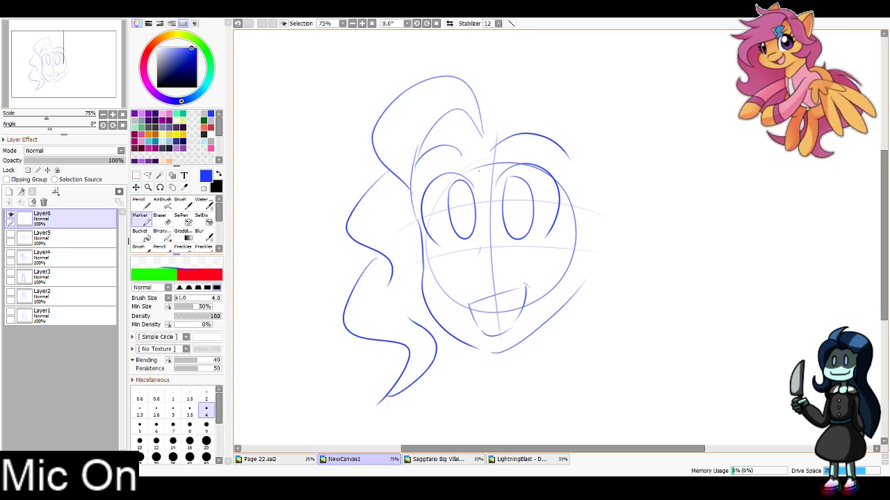
{"action": "mouse_move", "coordinate": [483, 140]}
{"action": "left_mouse_down"}
{"action": "mouse_move", "coordinate": [450, 124]}
{"action": "mouse_move", "coordinate": [423, 231]}
{"action": "left_mouse_up"}
{"action": "mouse_move", "coordinate": [420, 211]}
{"action": "left_mouse_down"}
{"action": "mouse_move", "coordinate": [432, 217]}
{"action": "mouse_move", "coordinate": [410, 349]}
{"action": "left_mouse_up"}
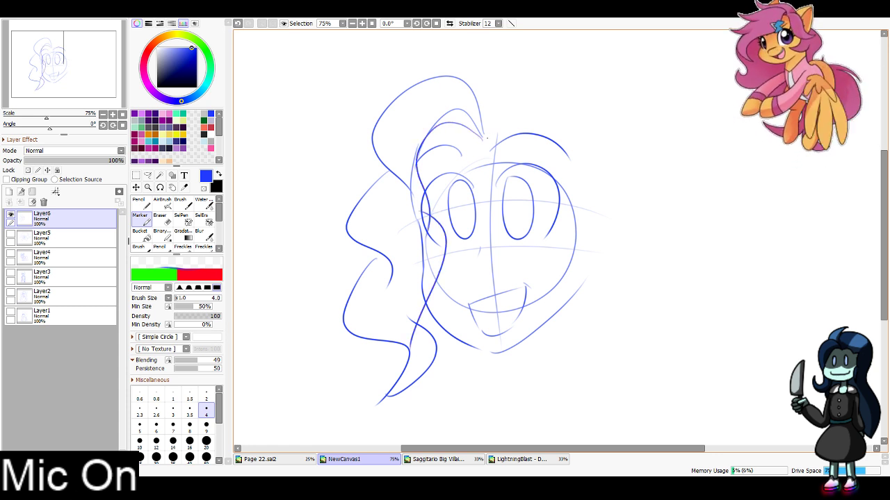
Draw the matching fringe and wavy locks along the face's right side, with a large hair arc over the crown
{"action": "mouse_move", "coordinate": [490, 139]}
{"action": "left_mouse_down"}
{"action": "mouse_move", "coordinate": [556, 183]}
{"action": "mouse_move", "coordinate": [584, 221]}
{"action": "left_mouse_up"}
{"action": "mouse_move", "coordinate": [556, 194]}
{"action": "left_mouse_down"}
{"action": "mouse_move", "coordinate": [566, 259]}
{"action": "mouse_move", "coordinate": [589, 282]}
{"action": "left_mouse_up"}
{"action": "mouse_move", "coordinate": [574, 262]}
{"action": "left_mouse_down"}
{"action": "mouse_move", "coordinate": [553, 323]}
{"action": "mouse_move", "coordinate": [568, 378]}
{"action": "mouse_move", "coordinate": [554, 404]}
{"action": "mouse_move", "coordinate": [594, 320]}
{"action": "left_mouse_up"}
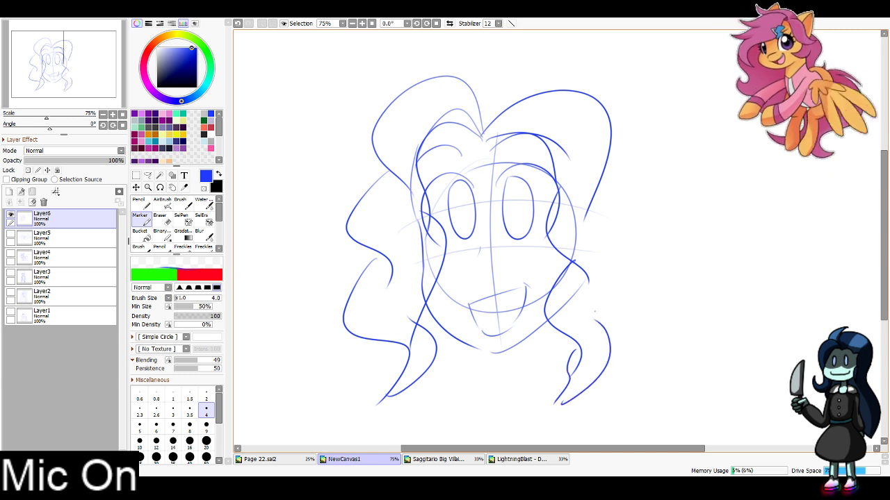
{"action": "mouse_move", "coordinate": [590, 192]}
{"action": "left_mouse_down"}
{"action": "mouse_move", "coordinate": [628, 260]}
{"action": "mouse_move", "coordinate": [595, 313]}
{"action": "left_mouse_up"}
{"action": "mouse_move", "coordinate": [404, 87]}
{"action": "left_mouse_down"}
{"action": "mouse_move", "coordinate": [623, 73]}
{"action": "mouse_move", "coordinate": [612, 282]}
{"action": "left_mouse_up"}
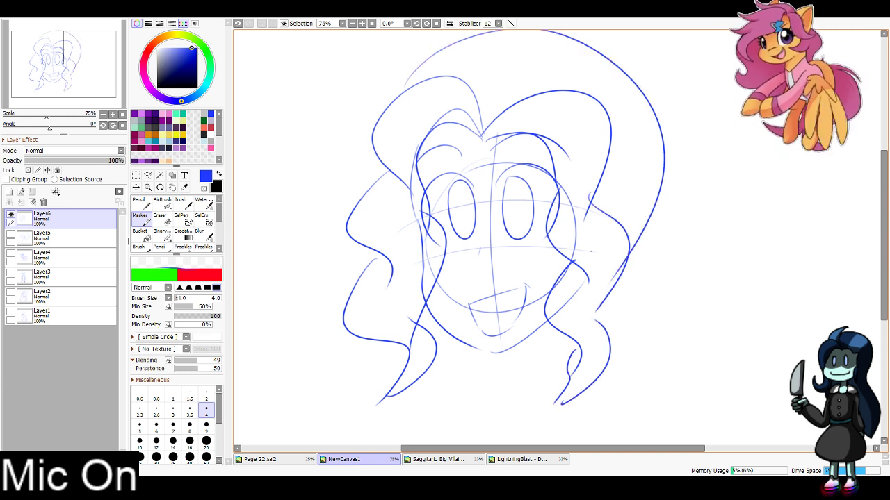
Surround the head with large rounded hair lobes above the crown and down both sides
{"action": "left_click", "coordinate": [353, 23]}
{"action": "mouse_move", "coordinate": [489, 75]}
{"action": "left_mouse_down"}
{"action": "mouse_move", "coordinate": [493, 67]}
{"action": "mouse_move", "coordinate": [574, 82]}
{"action": "left_mouse_up"}
{"action": "mouse_move", "coordinate": [572, 83]}
{"action": "left_mouse_down"}
{"action": "mouse_move", "coordinate": [607, 68]}
{"action": "mouse_move", "coordinate": [649, 203]}
{"action": "left_mouse_up"}
{"action": "left_click_drag", "start_coordinate": [651, 193], "coordinate": [681, 287]}
{"action": "left_click_drag", "start_coordinate": [479, 68], "coordinate": [428, 148]}
{"action": "left_click_drag", "start_coordinate": [431, 182], "coordinate": [416, 295]}
{"action": "mouse_move", "coordinate": [418, 298]}
{"action": "left_mouse_down"}
{"action": "mouse_move", "coordinate": [417, 375]}
{"action": "mouse_move", "coordinate": [455, 381]}
{"action": "left_mouse_up"}
Draw the neck and shoulders with an off-shoulder neckline, upper arms and short collarbone marks below the head
{"action": "mouse_move", "coordinate": [650, 332]}
{"action": "left_mouse_down"}
{"action": "mouse_move", "coordinate": [621, 320]}
{"action": "mouse_move", "coordinate": [634, 422]}
{"action": "left_mouse_up"}
{"action": "mouse_move", "coordinate": [552, 292]}
{"action": "left_mouse_down"}
{"action": "mouse_move", "coordinate": [557, 324]}
{"action": "mouse_move", "coordinate": [515, 337]}
{"action": "mouse_move", "coordinate": [627, 332]}
{"action": "mouse_move", "coordinate": [652, 389]}
{"action": "left_mouse_up"}
{"action": "mouse_move", "coordinate": [470, 340]}
{"action": "left_mouse_down"}
{"action": "mouse_move", "coordinate": [520, 331]}
{"action": "mouse_move", "coordinate": [459, 381]}
{"action": "mouse_move", "coordinate": [489, 386]}
{"action": "mouse_move", "coordinate": [656, 362]}
{"action": "left_mouse_up"}
{"action": "left_click_drag", "start_coordinate": [460, 379], "coordinate": [435, 425]}
{"action": "left_click_drag", "start_coordinate": [644, 372], "coordinate": [670, 425]}
{"action": "left_click_drag", "start_coordinate": [476, 402], "coordinate": [469, 426]}
{"action": "mouse_move", "coordinate": [494, 349]}
{"action": "left_mouse_down"}
{"action": "mouse_move", "coordinate": [596, 348]}
{"action": "mouse_move", "coordinate": [578, 348]}
{"action": "left_mouse_up"}
{"action": "key", "text": "ctrl+z"}
{"action": "left_click", "coordinate": [535, 359]}
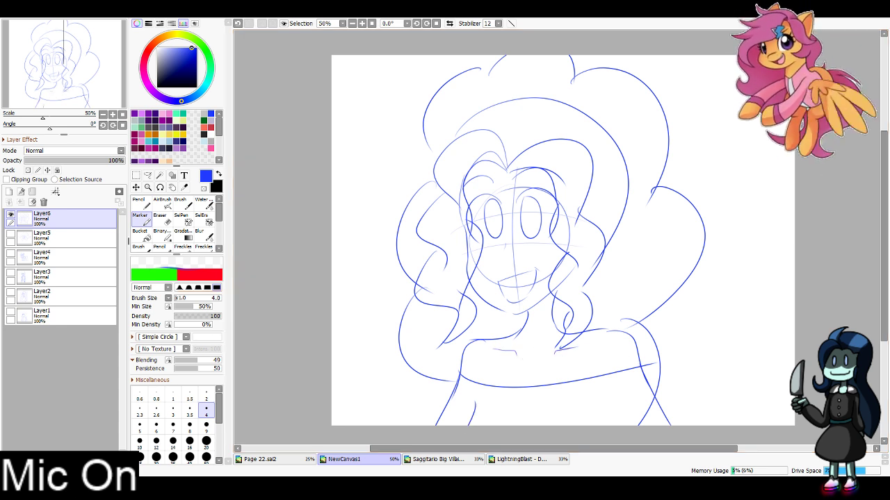
{"action": "key", "text": "ctrl+z"}
Add eyelashes at the outer corners of both eyes, undoing the unwanted strokes
{"action": "mouse_move", "coordinate": [444, 191]}
{"action": "left_mouse_down"}
{"action": "mouse_move", "coordinate": [483, 192]}
{"action": "mouse_move", "coordinate": [443, 201]}
{"action": "mouse_move", "coordinate": [437, 223]}
{"action": "left_mouse_up"}
{"action": "mouse_move", "coordinate": [534, 189]}
{"action": "left_mouse_down"}
{"action": "mouse_move", "coordinate": [582, 179]}
{"action": "mouse_move", "coordinate": [604, 189]}
{"action": "mouse_move", "coordinate": [587, 190]}
{"action": "left_mouse_up"}
{"action": "key", "text": "ctrl+z"}
{"action": "key", "text": "ctrl+z"}
{"action": "key", "text": "ctrl+z"}
{"action": "key", "text": "ctrl+z"}
{"action": "mouse_move", "coordinate": [547, 190]}
{"action": "left_mouse_down"}
{"action": "mouse_move", "coordinate": [585, 191]}
{"action": "mouse_move", "coordinate": [589, 207]}
{"action": "left_mouse_up"}
{"action": "key", "text": "ctrl+z"}
{"action": "key", "text": "ctrl+z"}
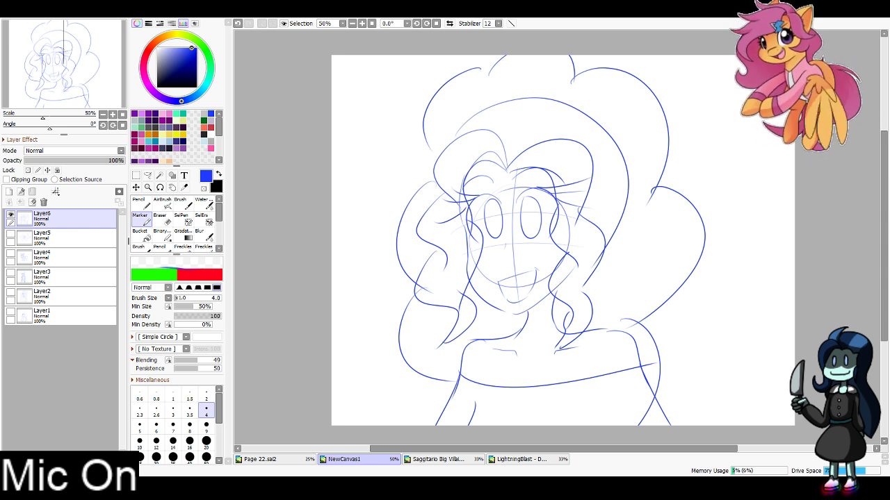
Hide Layer6 and add a new empty layer for the next character
{"action": "left_click", "coordinate": [10, 214]}
{"action": "left_click", "coordinate": [9, 192]}
{"action": "left_click", "coordinate": [362, 24]}
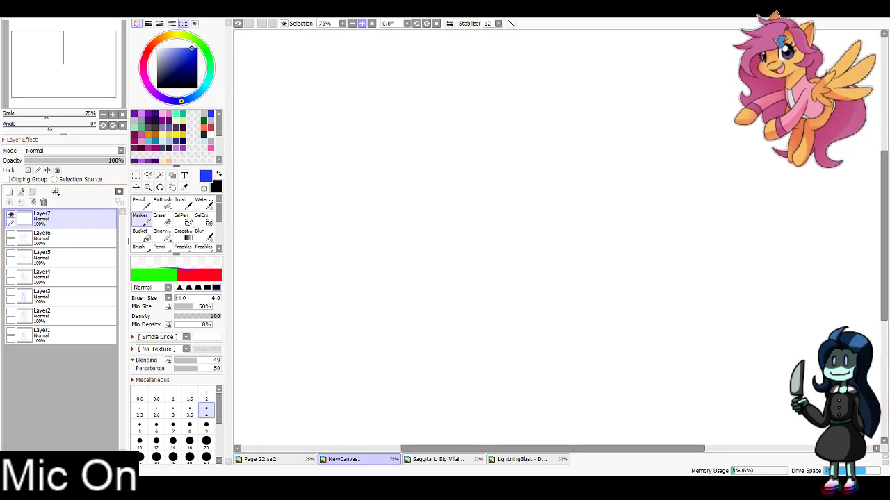
{"action": "left_click", "coordinate": [362, 24]}
Sketch a small head circle with a vertical centre line and two curved horizontal guide lines on Layer7
{"action": "left_click_drag", "start_coordinate": [519, 147], "coordinate": [564, 157]}
{"action": "key", "text": "ctrl+z"}
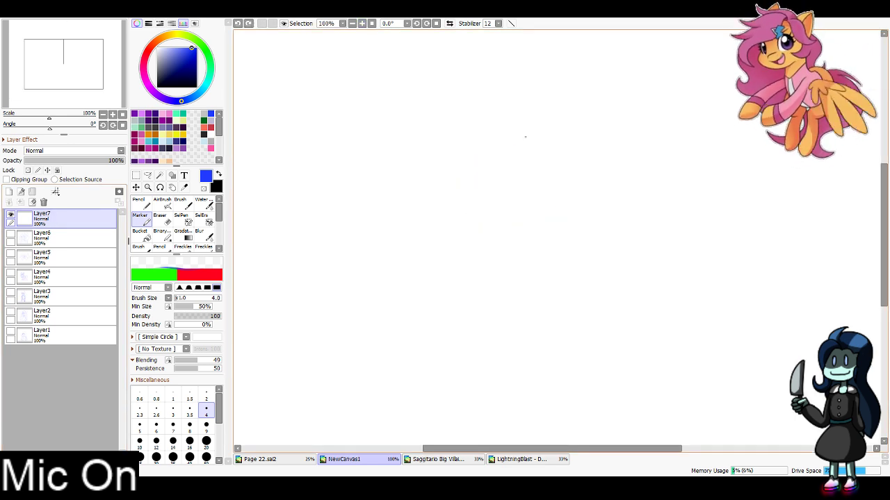
{"action": "mouse_move", "coordinate": [499, 121]}
{"action": "left_mouse_down"}
{"action": "mouse_move", "coordinate": [565, 126]}
{"action": "mouse_move", "coordinate": [516, 111]}
{"action": "mouse_move", "coordinate": [575, 139]}
{"action": "mouse_move", "coordinate": [539, 102]}
{"action": "mouse_move", "coordinate": [508, 237]}
{"action": "left_mouse_up"}
{"action": "key", "text": "ctrl+z"}
{"action": "left_click_drag", "start_coordinate": [463, 170], "coordinate": [584, 164]}
{"action": "left_click_drag", "start_coordinate": [460, 148], "coordinate": [586, 144]}
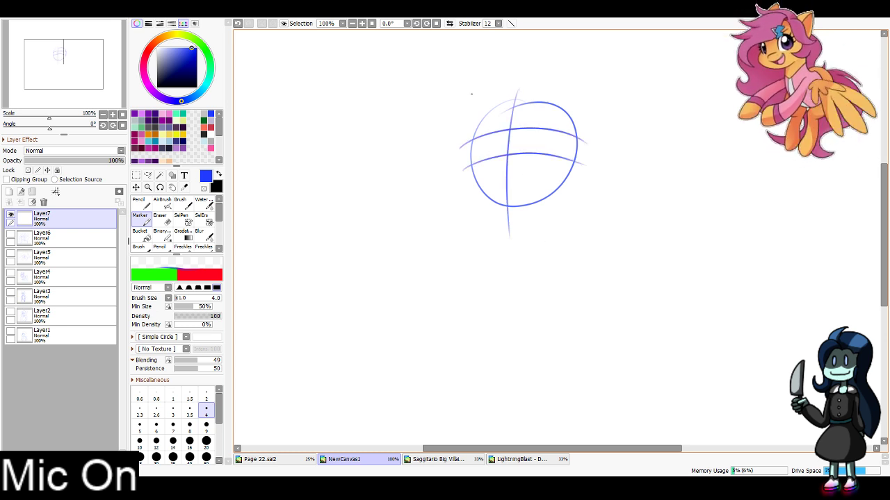
Outline the forehead, cheek and a rounded jaw around the new head circle
{"action": "mouse_move", "coordinate": [471, 93]}
{"action": "left_mouse_down"}
{"action": "mouse_move", "coordinate": [472, 182]}
{"action": "mouse_move", "coordinate": [549, 224]}
{"action": "mouse_move", "coordinate": [516, 223]}
{"action": "mouse_move", "coordinate": [575, 196]}
{"action": "left_mouse_up"}
{"action": "key", "text": "ctrl+z"}
{"action": "left_click_drag", "start_coordinate": [511, 224], "coordinate": [568, 204]}
{"action": "key", "text": "ctrl+z"}
{"action": "key", "text": "ctrl+z"}
{"action": "left_click_drag", "start_coordinate": [508, 225], "coordinate": [575, 199]}
Draw a wide open mouth with a slanted upper edge below the lower guide line
{"action": "mouse_move", "coordinate": [487, 179]}
{"action": "left_mouse_down"}
{"action": "mouse_move", "coordinate": [540, 171]}
{"action": "mouse_move", "coordinate": [530, 214]}
{"action": "left_mouse_up"}
{"action": "key", "text": "ctrl+z"}
{"action": "key", "text": "ctrl+z"}
{"action": "key", "text": "ctrl+z"}
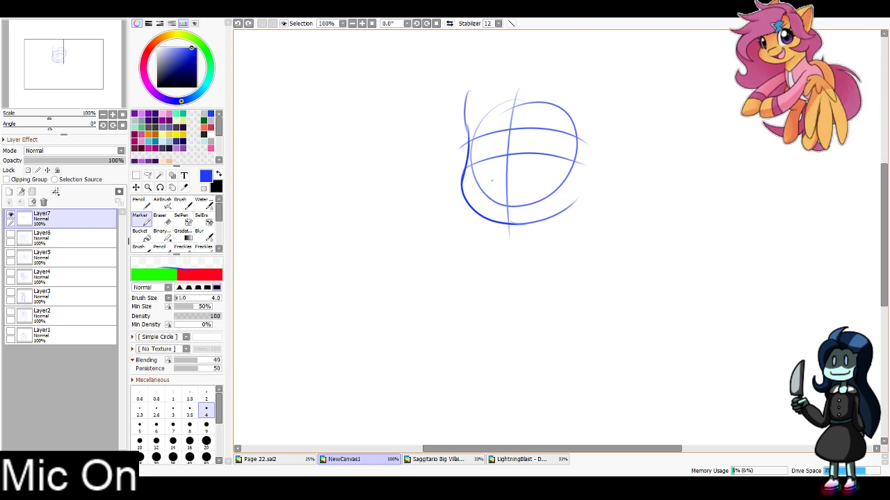
{"action": "mouse_move", "coordinate": [488, 181]}
{"action": "left_mouse_down"}
{"action": "mouse_move", "coordinate": [541, 167]}
{"action": "mouse_move", "coordinate": [530, 213]}
{"action": "left_mouse_up"}
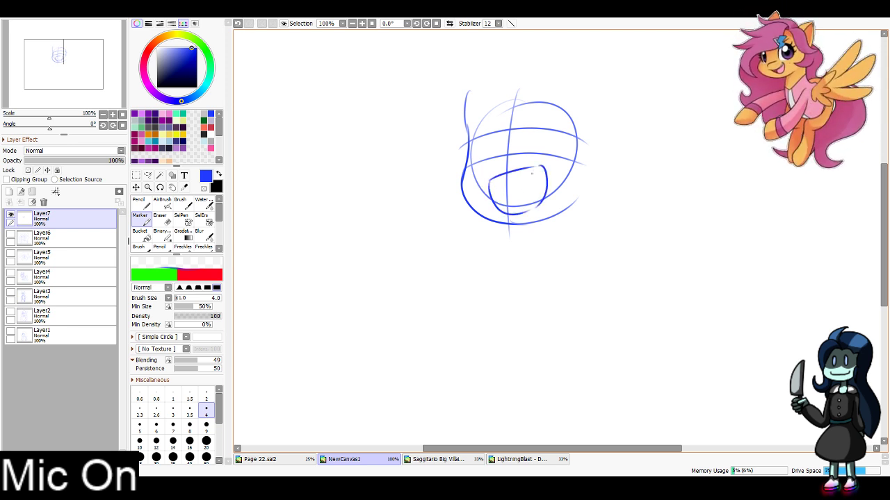
Draw two arched eyes with tall oval pupils on either side of the centre line
{"action": "mouse_move", "coordinate": [526, 111]}
{"action": "left_mouse_down"}
{"action": "mouse_move", "coordinate": [551, 98]}
{"action": "mouse_move", "coordinate": [556, 142]}
{"action": "left_mouse_up"}
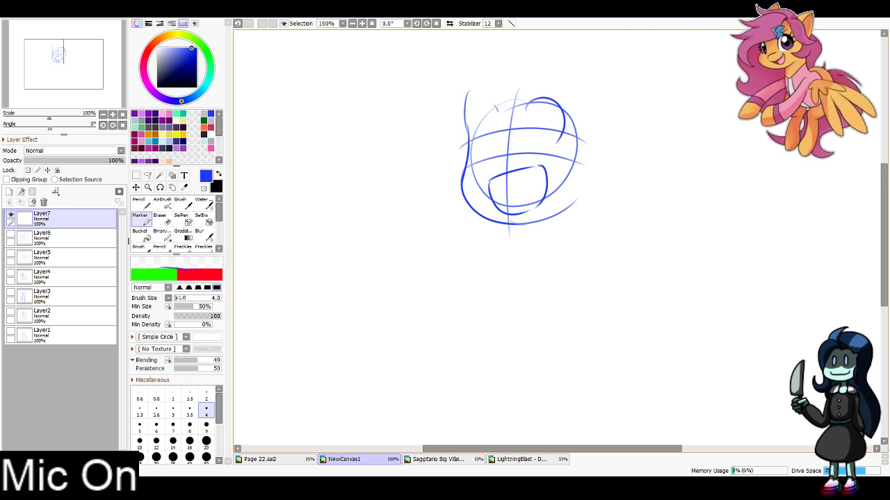
{"action": "mouse_move", "coordinate": [494, 106]}
{"action": "left_mouse_down"}
{"action": "mouse_move", "coordinate": [486, 144]}
{"action": "mouse_move", "coordinate": [499, 140]}
{"action": "left_mouse_up"}
{"action": "left_click_drag", "start_coordinate": [536, 103], "coordinate": [539, 139]}
{"action": "key", "text": "ctrl+z"}
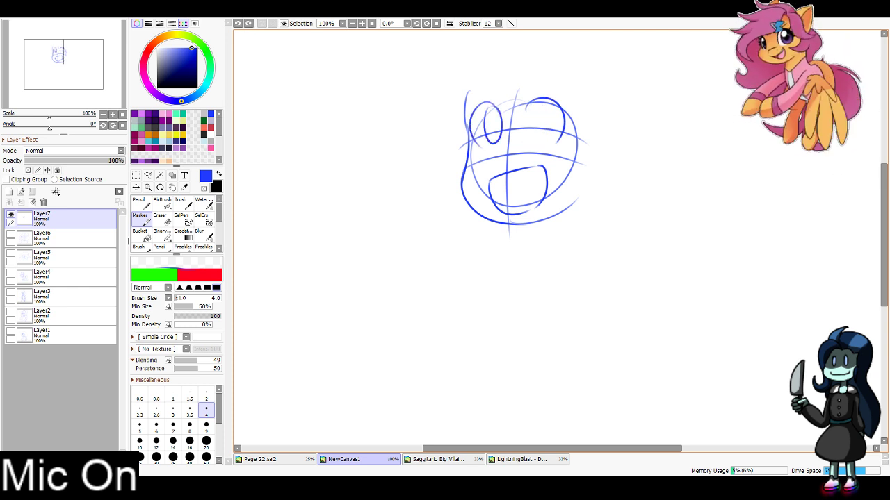
{"action": "left_click_drag", "start_coordinate": [532, 106], "coordinate": [539, 143]}
Add arched brows above the eyes and long lashes at their outer corners
{"action": "mouse_move", "coordinate": [491, 93]}
{"action": "left_mouse_down"}
{"action": "mouse_move", "coordinate": [487, 83]}
{"action": "mouse_move", "coordinate": [467, 100]}
{"action": "left_mouse_up"}
{"action": "mouse_move", "coordinate": [530, 89]}
{"action": "left_mouse_down"}
{"action": "mouse_move", "coordinate": [602, 90]}
{"action": "mouse_move", "coordinate": [611, 106]}
{"action": "mouse_move", "coordinate": [603, 126]}
{"action": "left_mouse_up"}
{"action": "left_click_drag", "start_coordinate": [483, 101], "coordinate": [443, 113]}
{"action": "left_click_drag", "start_coordinate": [469, 118], "coordinate": [446, 134]}
Draw a parted fringe, a left lock curling outward and a large rounded hair outline, and add the right ear
{"action": "mouse_move", "coordinate": [515, 76]}
{"action": "left_mouse_down"}
{"action": "mouse_move", "coordinate": [500, 67]}
{"action": "mouse_move", "coordinate": [488, 204]}
{"action": "left_mouse_up"}
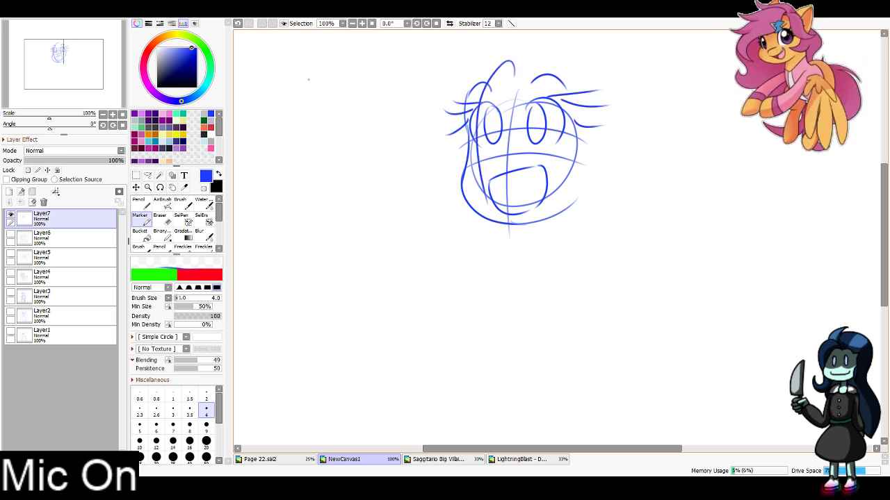
{"action": "left_click_drag", "start_coordinate": [501, 174], "coordinate": [515, 243]}
{"action": "mouse_move", "coordinate": [528, 108]}
{"action": "left_mouse_down"}
{"action": "mouse_move", "coordinate": [442, 227]}
{"action": "mouse_move", "coordinate": [467, 279]}
{"action": "mouse_move", "coordinate": [421, 306]}
{"action": "mouse_move", "coordinate": [495, 281]}
{"action": "left_mouse_up"}
{"action": "mouse_move", "coordinate": [484, 100]}
{"action": "left_mouse_down"}
{"action": "mouse_move", "coordinate": [521, 53]}
{"action": "mouse_move", "coordinate": [549, 47]}
{"action": "mouse_move", "coordinate": [638, 264]}
{"action": "left_mouse_up"}
{"action": "mouse_move", "coordinate": [609, 210]}
{"action": "left_mouse_down"}
{"action": "mouse_move", "coordinate": [601, 264]}
{"action": "mouse_move", "coordinate": [612, 223]}
{"action": "mouse_move", "coordinate": [603, 250]}
{"action": "left_mouse_up"}
{"action": "mouse_move", "coordinate": [529, 143]}
{"action": "left_mouse_down"}
{"action": "mouse_move", "coordinate": [599, 158]}
{"action": "mouse_move", "coordinate": [616, 151]}
{"action": "mouse_move", "coordinate": [606, 209]}
{"action": "left_mouse_up"}
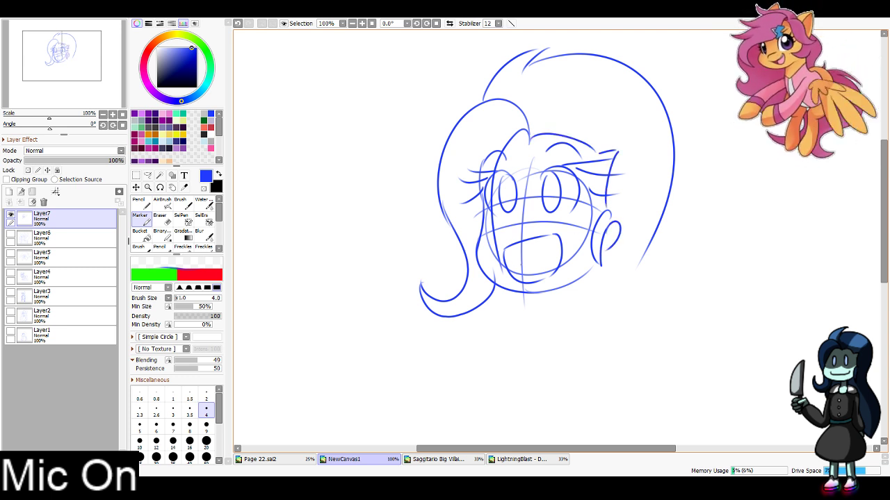
Add pointed zigzag teeth inside the mouth and a small curved nose above it
{"action": "mouse_move", "coordinate": [510, 262]}
{"action": "left_mouse_down"}
{"action": "mouse_move", "coordinate": [534, 266]}
{"action": "mouse_move", "coordinate": [560, 250]}
{"action": "left_mouse_up"}
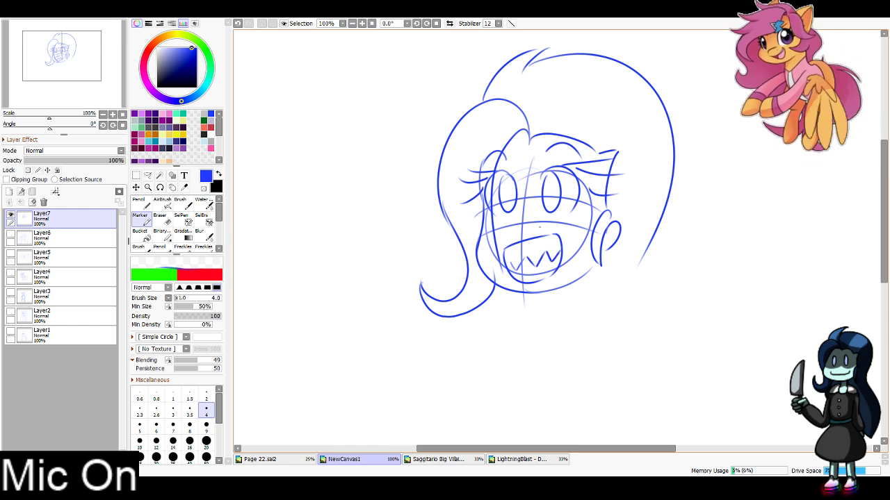
{"action": "left_click_drag", "start_coordinate": [520, 215], "coordinate": [520, 227]}
Extend the right side of the hair into a long wavy lock and draw both sides of the neck
{"action": "left_click_drag", "start_coordinate": [651, 235], "coordinate": [688, 381]}
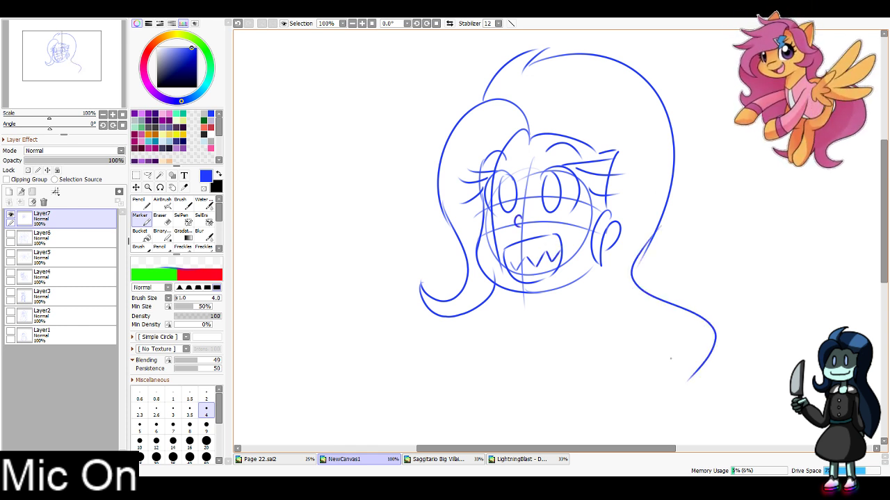
{"action": "left_click_drag", "start_coordinate": [580, 282], "coordinate": [592, 311]}
{"action": "key", "text": "ctrl+z"}
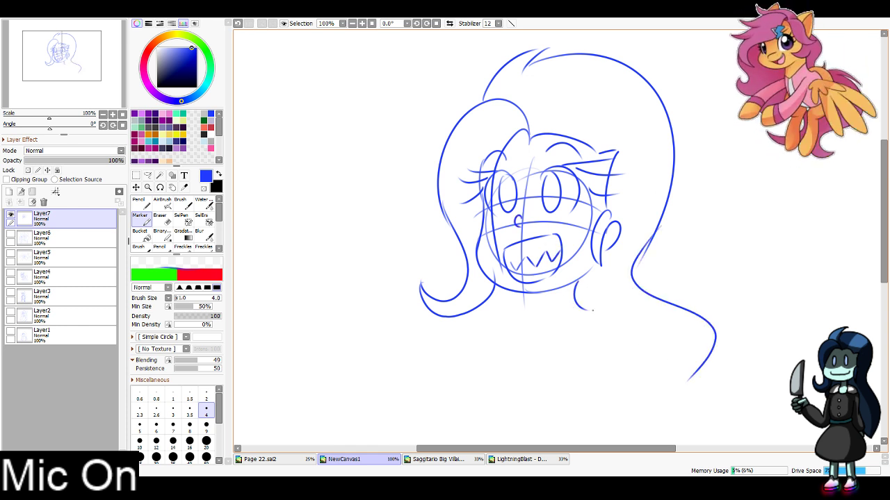
{"action": "left_click_drag", "start_coordinate": [540, 294], "coordinate": [518, 316]}
Draw a pointed neckline below the neck with a rounded collar flap on each side
{"action": "left_click_drag", "start_coordinate": [62, 55], "coordinate": [68, 68]}
{"action": "key", "text": "ctrl+z"}
{"action": "mouse_move", "coordinate": [491, 191]}
{"action": "left_mouse_down"}
{"action": "mouse_move", "coordinate": [477, 211]}
{"action": "mouse_move", "coordinate": [539, 211]}
{"action": "left_mouse_up"}
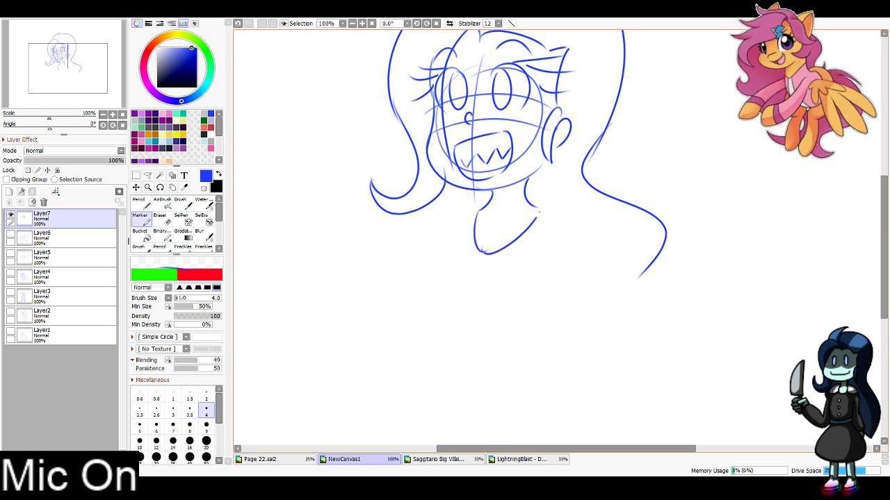
{"action": "left_click_drag", "start_coordinate": [477, 248], "coordinate": [470, 206]}
{"action": "mouse_move", "coordinate": [508, 243]}
{"action": "left_mouse_down"}
{"action": "mouse_move", "coordinate": [571, 217]}
{"action": "mouse_move", "coordinate": [558, 214]}
{"action": "left_mouse_up"}
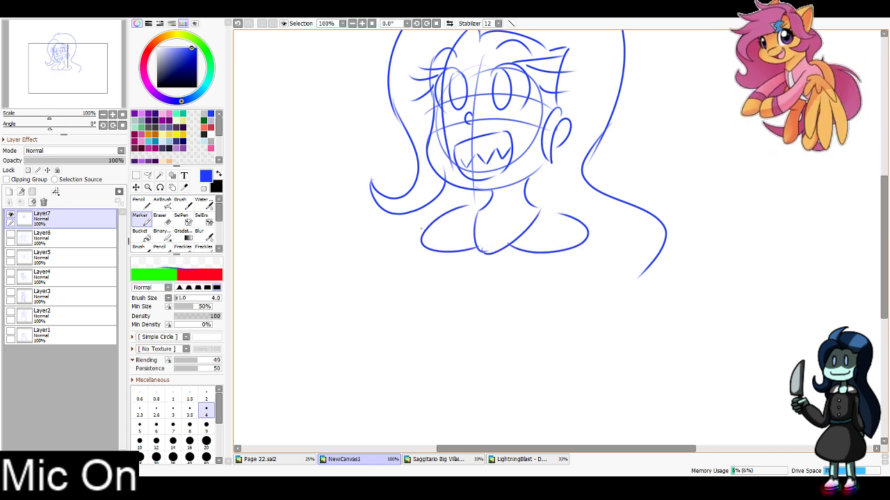
Draw both sides of the torso below the collar, curving in to a narrow waist
{"action": "left_click_drag", "start_coordinate": [430, 271], "coordinate": [444, 341]}
{"action": "key", "text": "ctrl+z"}
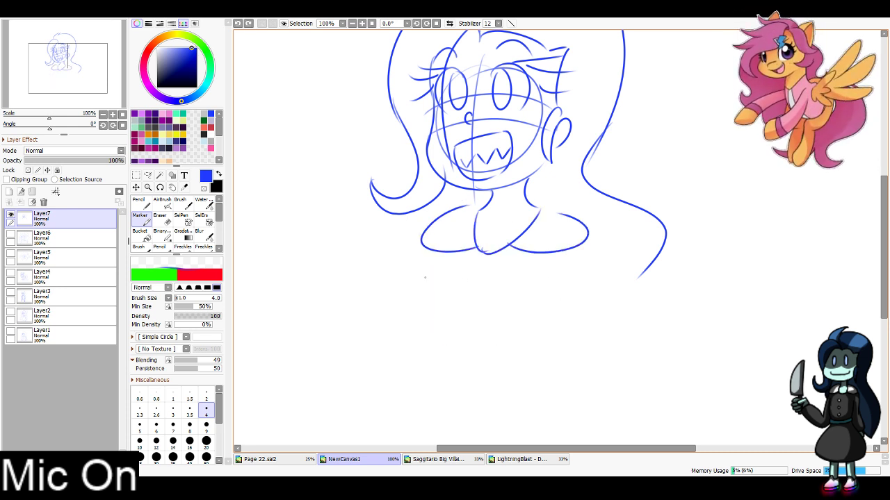
{"action": "left_click_drag", "start_coordinate": [428, 270], "coordinate": [448, 338]}
{"action": "mouse_move", "coordinate": [571, 268]}
{"action": "left_mouse_down"}
{"action": "mouse_move", "coordinate": [557, 342]}
{"action": "mouse_move", "coordinate": [586, 376]}
{"action": "left_mouse_up"}
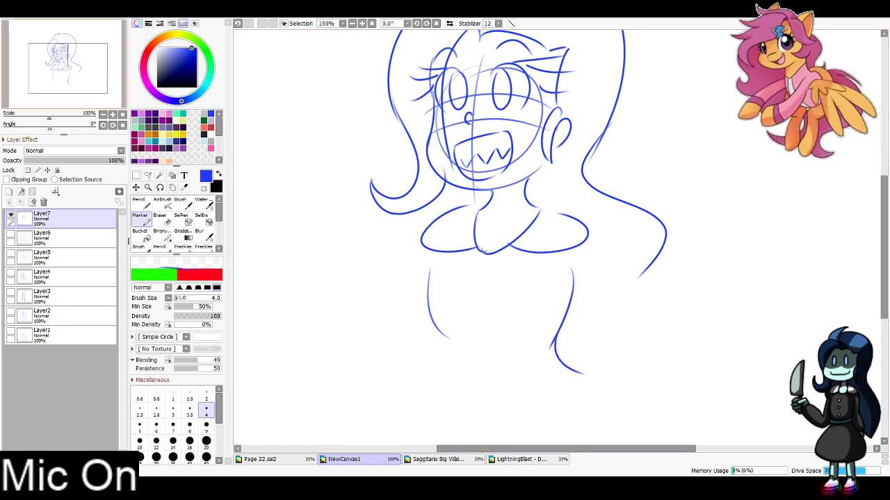
{"action": "left_click_drag", "start_coordinate": [543, 325], "coordinate": [566, 241]}
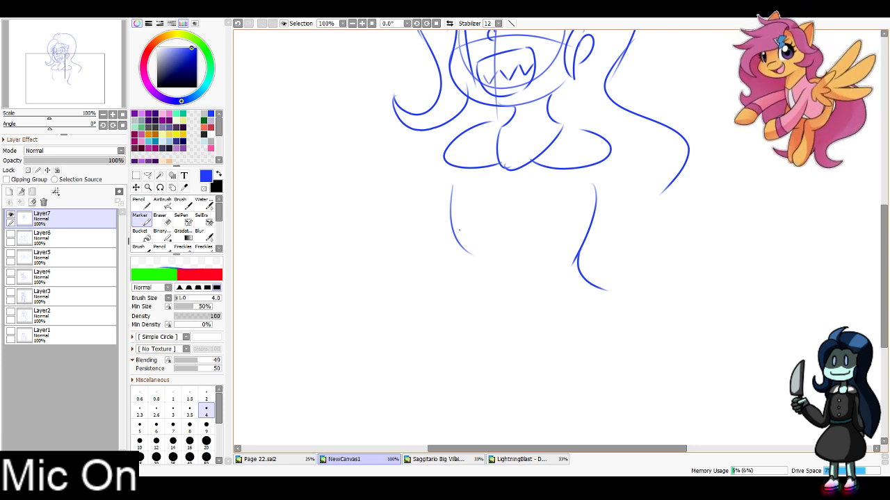
{"action": "left_click_drag", "start_coordinate": [470, 251], "coordinate": [357, 383]}
{"action": "key", "text": "ctrl+z"}
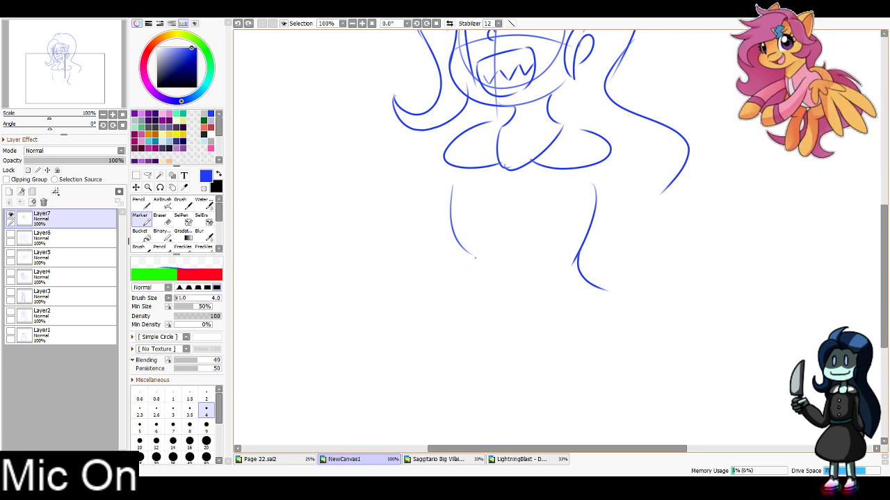
{"action": "left_click_drag", "start_coordinate": [470, 253], "coordinate": [475, 331]}
Draw a flared skirt with a curved hem and a curved band around the waist
{"action": "mouse_move", "coordinate": [479, 299]}
{"action": "left_mouse_down"}
{"action": "mouse_move", "coordinate": [374, 418]}
{"action": "mouse_move", "coordinate": [627, 343]}
{"action": "left_mouse_up"}
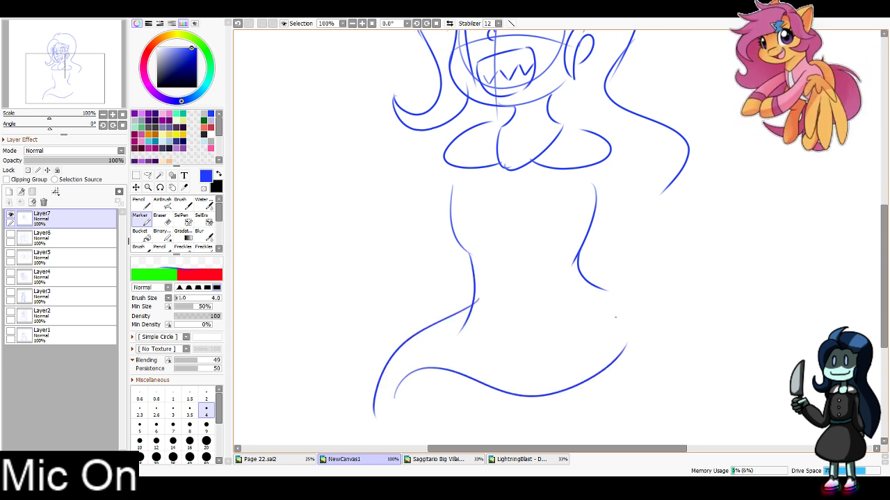
{"action": "key", "text": "ctrl+z"}
{"action": "mouse_move", "coordinate": [391, 374]}
{"action": "left_mouse_down"}
{"action": "mouse_move", "coordinate": [557, 422]}
{"action": "mouse_move", "coordinate": [655, 352]}
{"action": "left_mouse_up"}
{"action": "left_click_drag", "start_coordinate": [597, 288], "coordinate": [656, 358]}
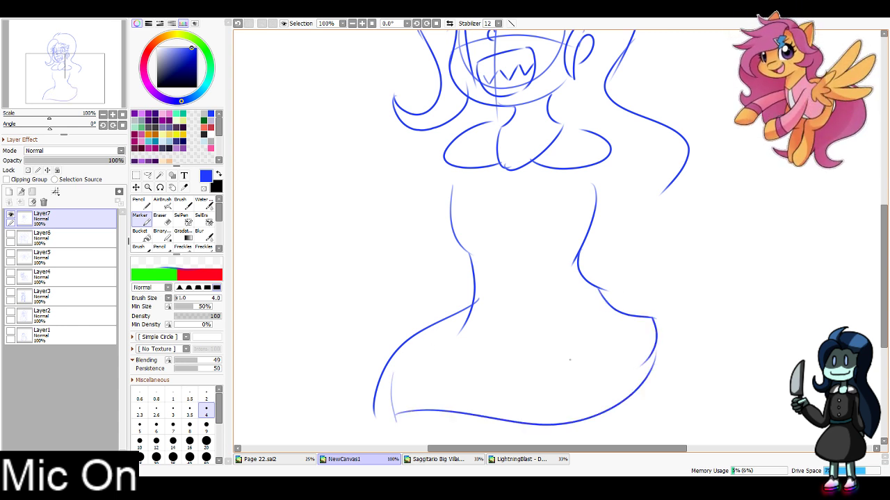
{"action": "mouse_move", "coordinate": [472, 299]}
{"action": "left_mouse_down"}
{"action": "mouse_move", "coordinate": [540, 327]}
{"action": "mouse_move", "coordinate": [584, 279]}
{"action": "left_mouse_up"}
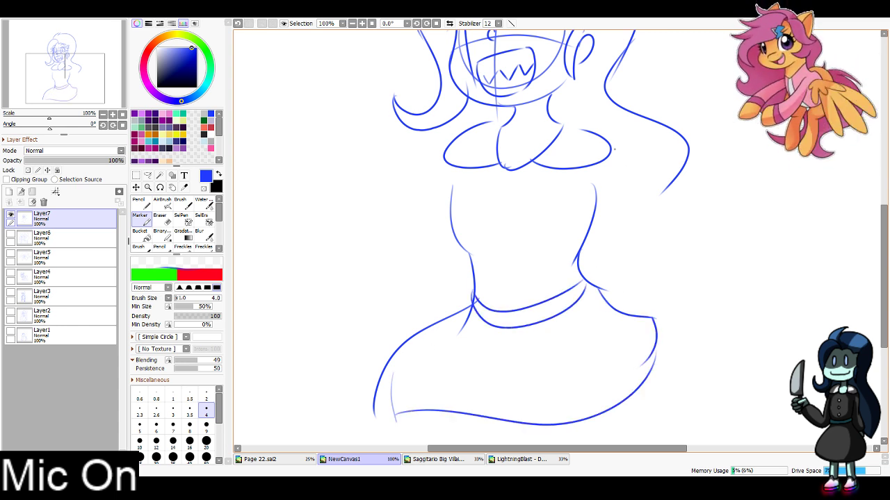
Draw the right arm stretched outward from the collar with a widening sleeve and a simple rounded hand
{"action": "left_click_drag", "start_coordinate": [611, 154], "coordinate": [701, 221]}
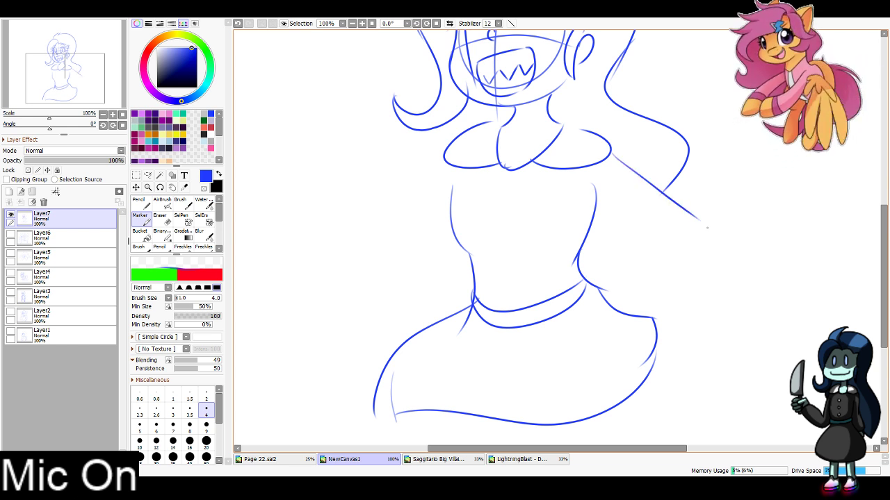
{"action": "mouse_move", "coordinate": [601, 210]}
{"action": "left_mouse_down"}
{"action": "mouse_move", "coordinate": [794, 280]}
{"action": "mouse_move", "coordinate": [785, 243]}
{"action": "left_mouse_up"}
{"action": "mouse_move", "coordinate": [681, 247]}
{"action": "left_mouse_down"}
{"action": "mouse_move", "coordinate": [767, 291]}
{"action": "mouse_move", "coordinate": [791, 284]}
{"action": "mouse_move", "coordinate": [791, 250]}
{"action": "mouse_move", "coordinate": [842, 248]}
{"action": "mouse_move", "coordinate": [824, 285]}
{"action": "mouse_move", "coordinate": [801, 287]}
{"action": "left_mouse_up"}
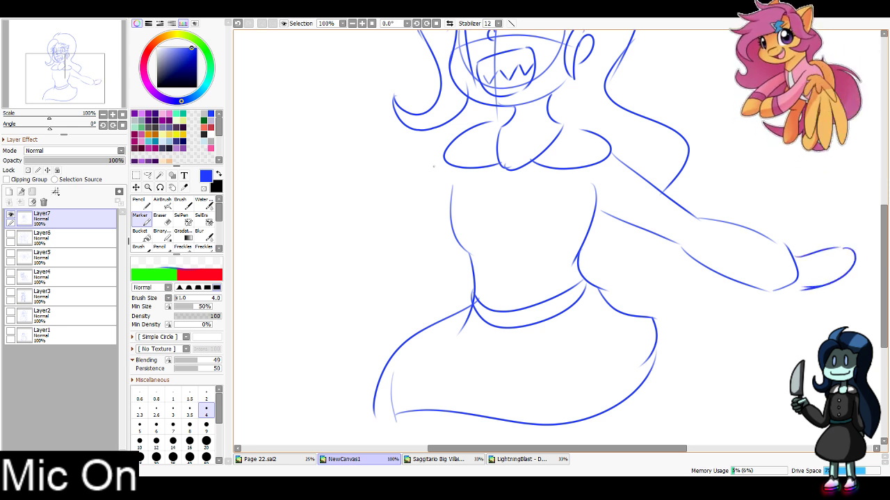
Draw the left arm reaching outward and down from the collar, ending in a rounded cuff and a raised simple hand
{"action": "mouse_move", "coordinate": [442, 161]}
{"action": "left_mouse_down"}
{"action": "mouse_move", "coordinate": [368, 249]}
{"action": "mouse_move", "coordinate": [381, 235]}
{"action": "left_mouse_up"}
{"action": "key", "text": "ctrl+z"}
{"action": "mouse_move", "coordinate": [455, 223]}
{"action": "left_mouse_down"}
{"action": "mouse_move", "coordinate": [405, 259]}
{"action": "mouse_move", "coordinate": [285, 278]}
{"action": "mouse_move", "coordinate": [337, 306]}
{"action": "left_mouse_up"}
{"action": "mouse_move", "coordinate": [403, 259]}
{"action": "left_mouse_down"}
{"action": "mouse_move", "coordinate": [336, 306]}
{"action": "mouse_move", "coordinate": [456, 276]}
{"action": "left_mouse_up"}
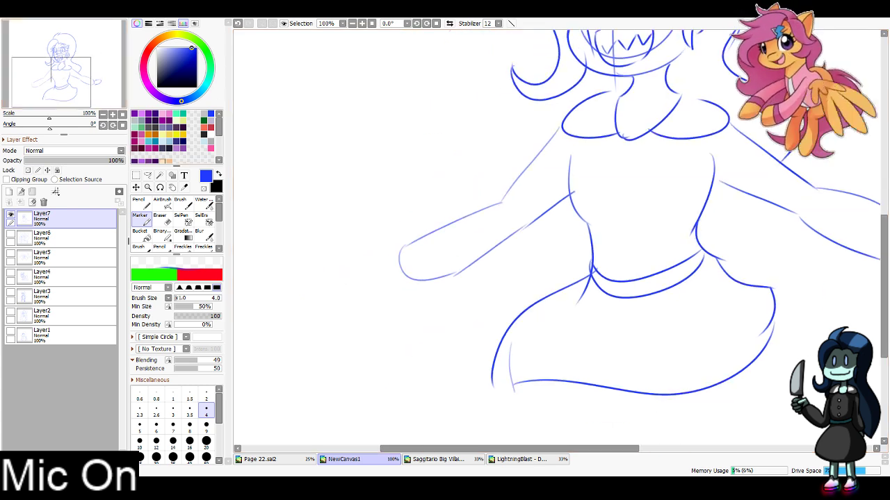
{"action": "left_click_drag", "start_coordinate": [402, 245], "coordinate": [398, 276]}
{"action": "key", "text": "ctrl+z"}
{"action": "mouse_move", "coordinate": [404, 243]}
{"action": "left_mouse_down"}
{"action": "mouse_move", "coordinate": [379, 213]}
{"action": "mouse_move", "coordinate": [401, 270]}
{"action": "mouse_move", "coordinate": [333, 419]}
{"action": "mouse_move", "coordinate": [386, 129]}
{"action": "left_mouse_up"}
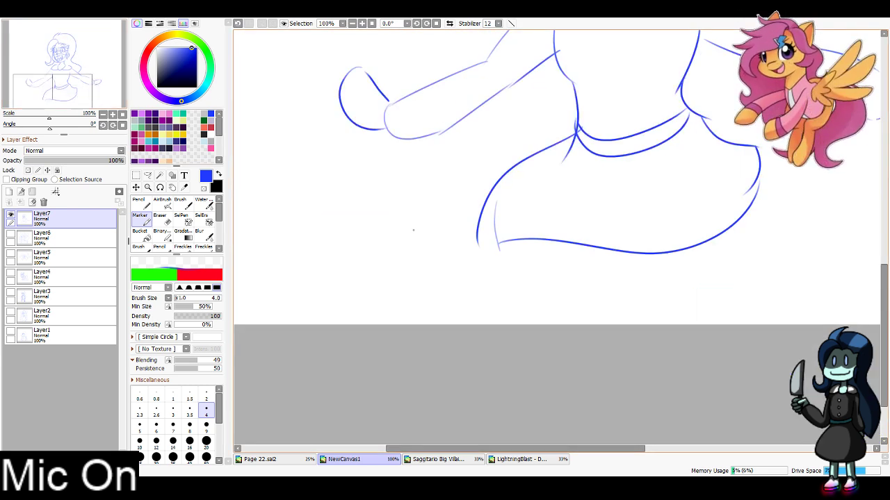
Redraw the skirt as a larger, fuller shape with a longer wavy hem around the first outline
{"action": "mouse_move", "coordinate": [568, 137]}
{"action": "left_mouse_down"}
{"action": "mouse_move", "coordinate": [463, 271]}
{"action": "mouse_move", "coordinate": [470, 285]}
{"action": "left_mouse_up"}
{"action": "mouse_move", "coordinate": [475, 296]}
{"action": "left_mouse_down"}
{"action": "mouse_move", "coordinate": [576, 297]}
{"action": "mouse_move", "coordinate": [786, 220]}
{"action": "left_mouse_up"}
{"action": "left_click_drag", "start_coordinate": [695, 113], "coordinate": [770, 242]}
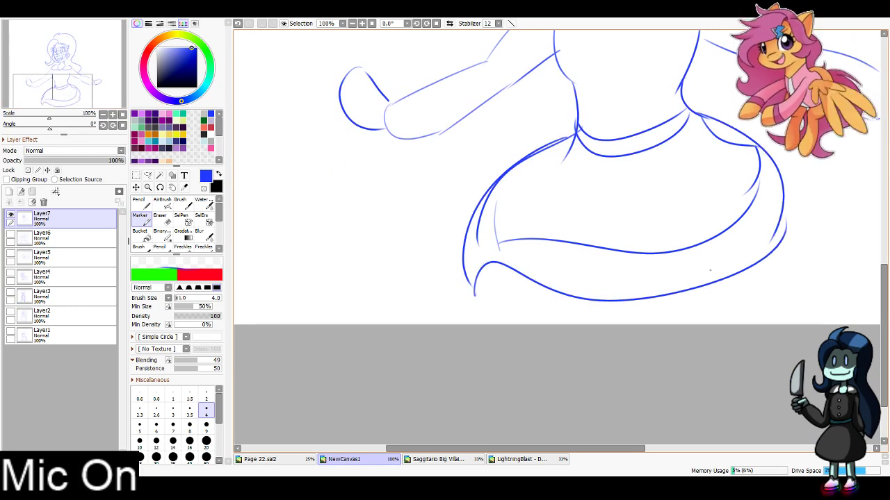
Erase the smaller skirt outline inside the new one and return to the Marker
{"action": "key", "text": "e"}
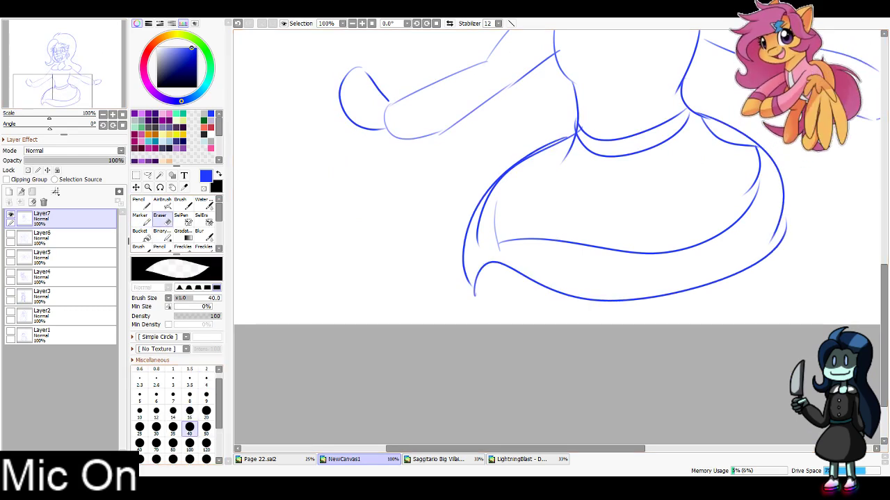
{"action": "mouse_move", "coordinate": [486, 247]}
{"action": "left_mouse_down"}
{"action": "mouse_move", "coordinate": [496, 234]}
{"action": "mouse_move", "coordinate": [635, 244]}
{"action": "mouse_move", "coordinate": [744, 209]}
{"action": "mouse_move", "coordinate": [749, 198]}
{"action": "left_mouse_up"}
{"action": "left_click", "coordinate": [142, 220]}
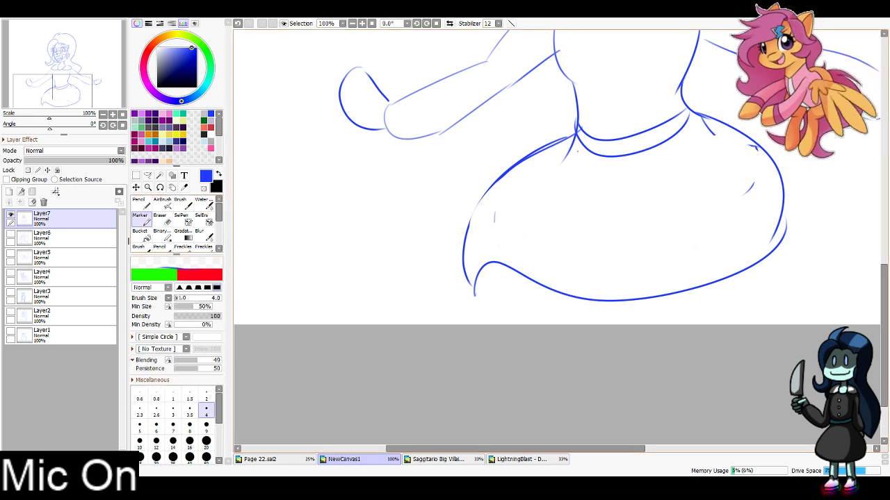
Draw short leg lines emerging below the skirt hem, running down to the canvas edge with a split between the legs
{"action": "mouse_move", "coordinate": [475, 294]}
{"action": "left_mouse_down"}
{"action": "mouse_move", "coordinate": [532, 283]}
{"action": "mouse_move", "coordinate": [567, 325]}
{"action": "left_mouse_up"}
{"action": "key", "text": "ctrl+z"}
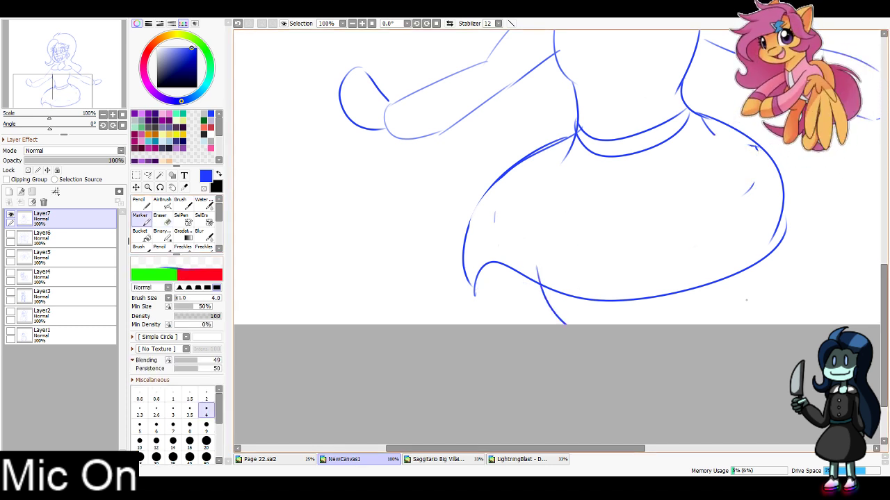
{"action": "left_click_drag", "start_coordinate": [746, 272], "coordinate": [735, 324]}
{"action": "key", "text": "ctrl+z"}
{"action": "mouse_move", "coordinate": [720, 284]}
{"action": "left_mouse_down"}
{"action": "mouse_move", "coordinate": [706, 324]}
{"action": "mouse_move", "coordinate": [680, 324]}
{"action": "left_mouse_up"}
{"action": "key", "text": "ctrl+z"}
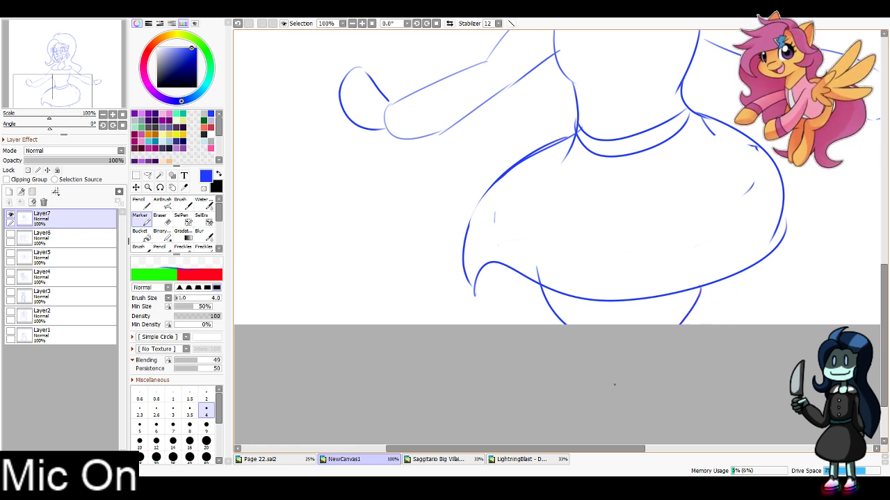
{"action": "left_click_drag", "start_coordinate": [616, 302], "coordinate": [627, 326]}
{"action": "key", "text": "ctrl+z"}
{"action": "key", "text": "ctrl+z"}
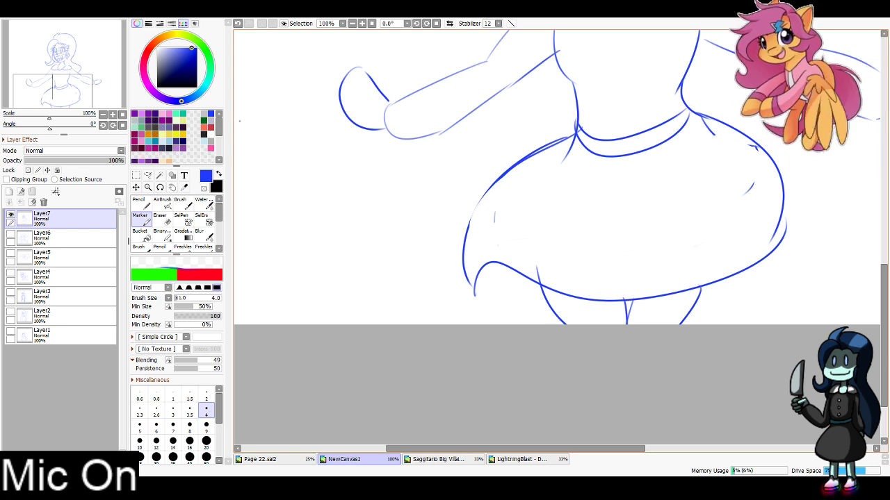
Redraw the left leg's outer line slightly further inward and erase the stray first line, returning to the Marker
{"action": "left_click_drag", "start_coordinate": [563, 296], "coordinate": [572, 325]}
{"action": "key", "text": "e"}
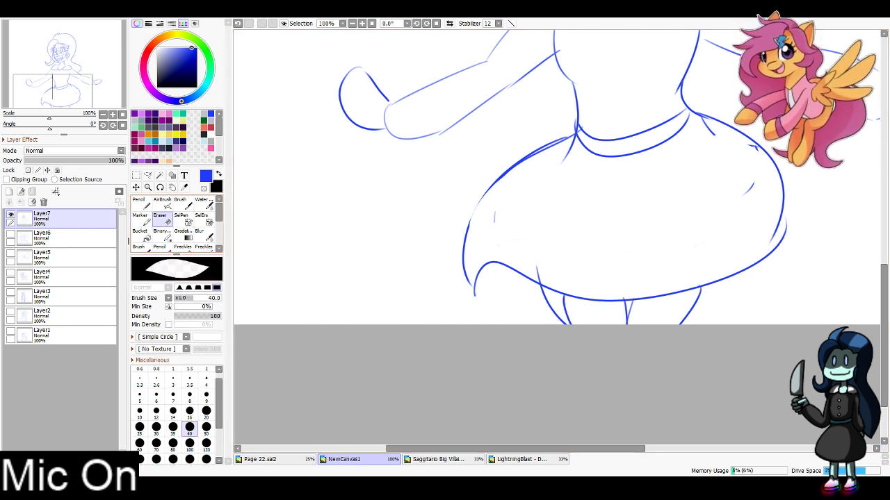
{"action": "left_click_drag", "start_coordinate": [67, 74], "coordinate": [59, 91]}
{"action": "left_click", "coordinate": [142, 219]}
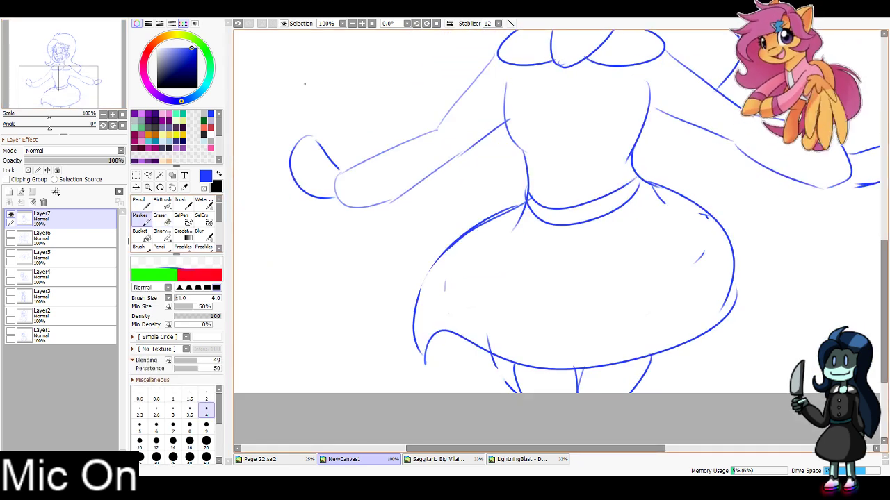
Add a new layer above Layer7 and hide Layer7 to start on a blank canvas
{"action": "left_click", "coordinate": [352, 24]}
{"action": "left_click_drag", "start_coordinate": [59, 67], "coordinate": [64, 69]}
{"action": "key", "text": "ctrl+z"}
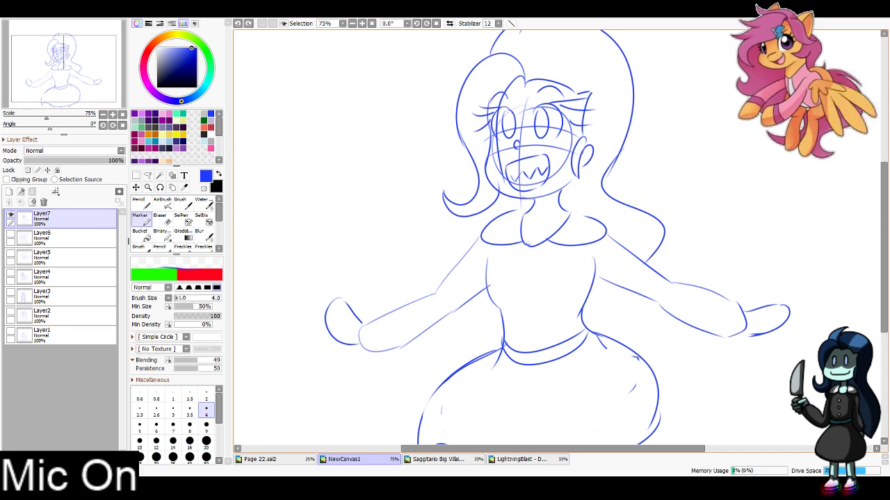
{"action": "left_click_drag", "start_coordinate": [64, 68], "coordinate": [61, 53]}
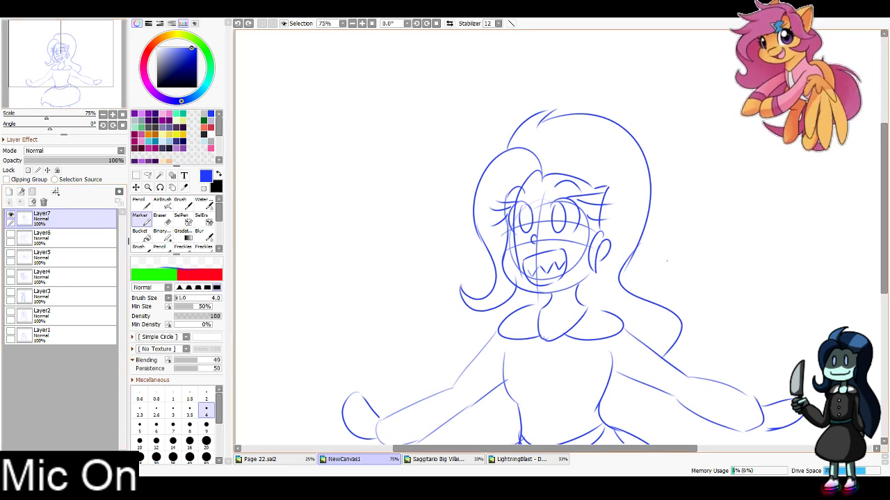
{"action": "left_click_drag", "start_coordinate": [283, 258], "coordinate": [248, 247]}
{"action": "left_click", "coordinate": [20, 202]}
{"action": "left_click", "coordinate": [11, 235]}
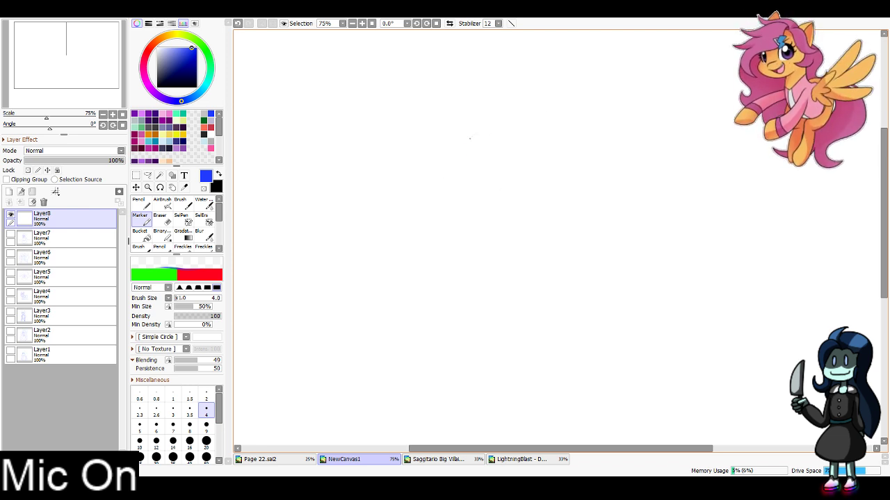
Sketch a small head circle with a tilted torso and a shoulder joint for a first pose figure
{"action": "key", "text": "ctrl+z"}
{"action": "mouse_move", "coordinate": [470, 141]}
{"action": "left_mouse_down"}
{"action": "mouse_move", "coordinate": [478, 135]}
{"action": "mouse_move", "coordinate": [508, 182]}
{"action": "left_mouse_up"}
{"action": "key", "text": "ctrl+z"}
{"action": "key", "text": "ctrl+z"}
{"action": "left_click_drag", "start_coordinate": [475, 136], "coordinate": [485, 174]}
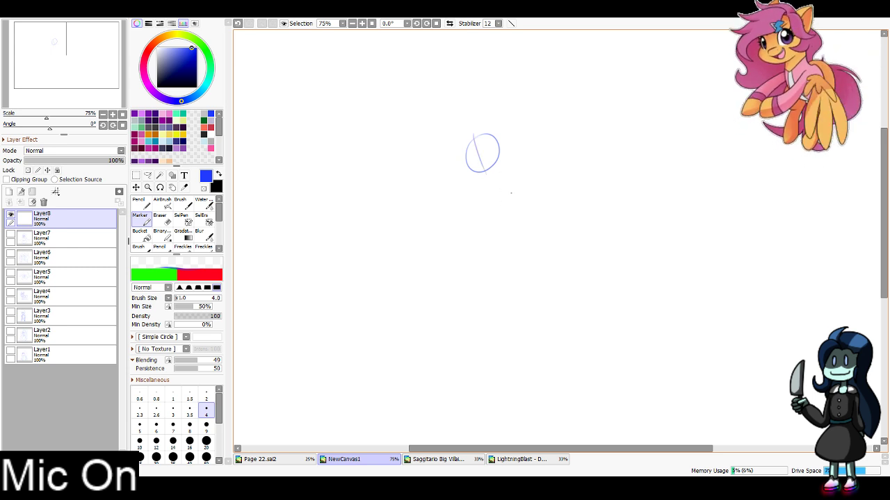
{"action": "key", "text": "ctrl+z"}
{"action": "mouse_move", "coordinate": [468, 139]}
{"action": "left_mouse_down"}
{"action": "mouse_move", "coordinate": [479, 179]}
{"action": "mouse_move", "coordinate": [508, 163]}
{"action": "mouse_move", "coordinate": [484, 194]}
{"action": "mouse_move", "coordinate": [521, 187]}
{"action": "mouse_move", "coordinate": [499, 206]}
{"action": "mouse_move", "coordinate": [518, 201]}
{"action": "mouse_move", "coordinate": [511, 216]}
{"action": "mouse_move", "coordinate": [528, 217]}
{"action": "mouse_move", "coordinate": [527, 173]}
{"action": "left_mouse_up"}
{"action": "key", "text": "ctrl+z"}
{"action": "key", "text": "ctrl+z"}
{"action": "left_click_drag", "start_coordinate": [501, 211], "coordinate": [461, 224]}
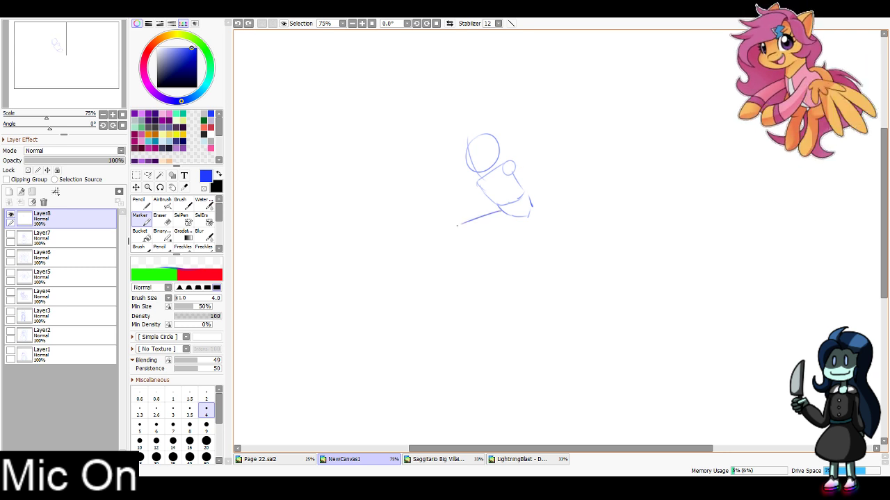
{"action": "key", "text": "ctrl+z"}
{"action": "left_click_drag", "start_coordinate": [535, 205], "coordinate": [563, 194]}
{"action": "mouse_move", "coordinate": [555, 199]}
{"action": "left_mouse_down"}
{"action": "mouse_move", "coordinate": [567, 195]}
{"action": "mouse_move", "coordinate": [579, 230]}
{"action": "left_mouse_up"}
{"action": "left_click_drag", "start_coordinate": [575, 205], "coordinate": [574, 231]}
{"action": "key", "text": "ctrl+z"}
{"action": "key", "text": "ctrl+z"}
{"action": "key", "text": "ctrl+z"}
Sketch the straight leg, the bent leg beside it and the arm bent from the shoulder down to the knee
{"action": "mouse_move", "coordinate": [534, 206]}
{"action": "left_mouse_down"}
{"action": "mouse_move", "coordinate": [563, 196]}
{"action": "mouse_move", "coordinate": [445, 229]}
{"action": "left_mouse_up"}
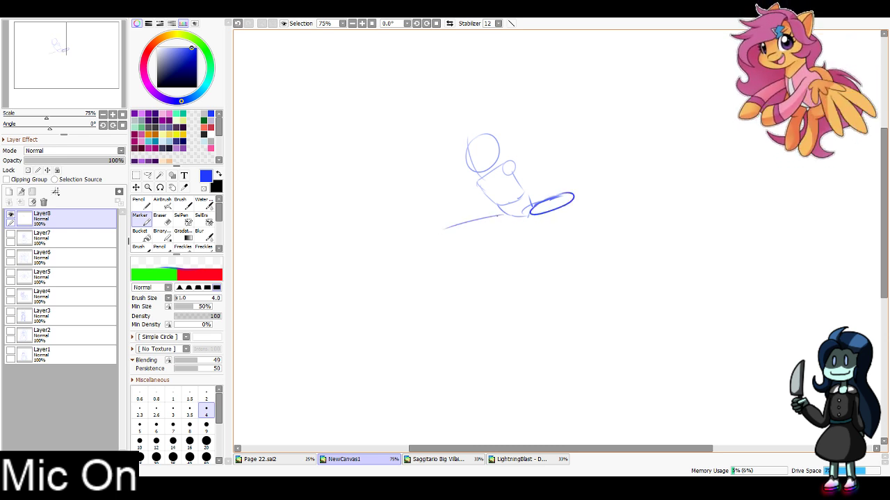
{"action": "mouse_move", "coordinate": [497, 214]}
{"action": "left_mouse_down"}
{"action": "mouse_move", "coordinate": [464, 221]}
{"action": "mouse_move", "coordinate": [506, 220]}
{"action": "left_mouse_up"}
{"action": "mouse_move", "coordinate": [570, 197]}
{"action": "left_mouse_down"}
{"action": "mouse_move", "coordinate": [565, 224]}
{"action": "mouse_move", "coordinate": [573, 222]}
{"action": "left_mouse_up"}
{"action": "left_click_drag", "start_coordinate": [513, 161], "coordinate": [538, 156]}
{"action": "mouse_move", "coordinate": [518, 160]}
{"action": "left_mouse_down"}
{"action": "mouse_move", "coordinate": [543, 155]}
{"action": "mouse_move", "coordinate": [543, 165]}
{"action": "mouse_move", "coordinate": [556, 155]}
{"action": "mouse_move", "coordinate": [579, 198]}
{"action": "left_mouse_up"}
{"action": "left_click_drag", "start_coordinate": [582, 196], "coordinate": [565, 196]}
Add the arm reaching along the straight leg to its foot, the bent leg's foot, the straight leg's contours and the neck
{"action": "mouse_move", "coordinate": [475, 184]}
{"action": "left_mouse_down"}
{"action": "mouse_move", "coordinate": [406, 222]}
{"action": "mouse_move", "coordinate": [395, 219]}
{"action": "mouse_move", "coordinate": [408, 226]}
{"action": "mouse_move", "coordinate": [403, 238]}
{"action": "mouse_move", "coordinate": [409, 231]}
{"action": "left_mouse_up"}
{"action": "left_click_drag", "start_coordinate": [406, 229], "coordinate": [416, 239]}
{"action": "mouse_move", "coordinate": [568, 231]}
{"action": "left_mouse_down"}
{"action": "mouse_move", "coordinate": [585, 241]}
{"action": "mouse_move", "coordinate": [563, 240]}
{"action": "left_mouse_up"}
{"action": "mouse_move", "coordinate": [463, 219]}
{"action": "left_mouse_down"}
{"action": "mouse_move", "coordinate": [480, 226]}
{"action": "mouse_move", "coordinate": [509, 218]}
{"action": "left_mouse_up"}
{"action": "mouse_move", "coordinate": [466, 218]}
{"action": "left_mouse_down"}
{"action": "mouse_move", "coordinate": [493, 216]}
{"action": "mouse_move", "coordinate": [412, 233]}
{"action": "left_mouse_up"}
{"action": "left_click_drag", "start_coordinate": [494, 205], "coordinate": [521, 223]}
{"action": "left_click_drag", "start_coordinate": [490, 164], "coordinate": [496, 171]}
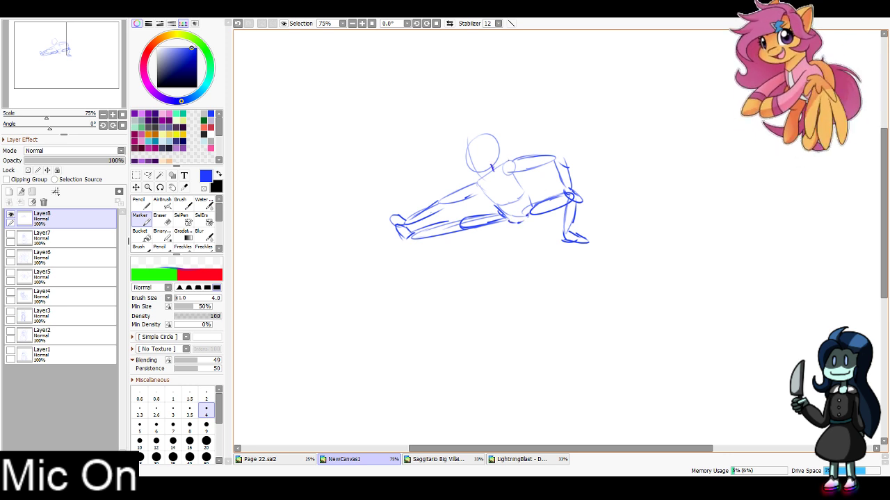
Draw a head circle and two small shoulder joints for a second figure to the right of the stretching one
{"action": "mouse_move", "coordinate": [677, 116]}
{"action": "left_mouse_down"}
{"action": "mouse_move", "coordinate": [677, 138]}
{"action": "mouse_move", "coordinate": [682, 108]}
{"action": "left_mouse_up"}
{"action": "key", "text": "ctrl+z"}
{"action": "left_click_drag", "start_coordinate": [487, 208], "coordinate": [463, 218]}
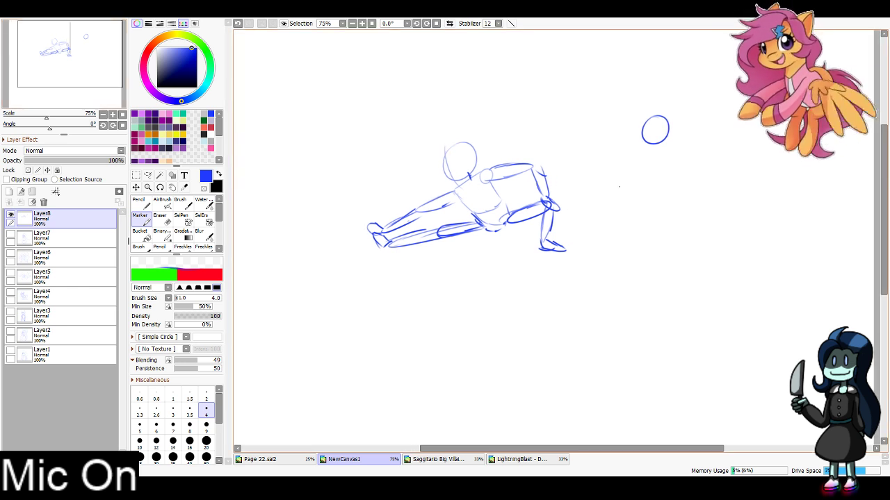
{"action": "mouse_move", "coordinate": [633, 149]}
{"action": "left_mouse_down"}
{"action": "mouse_move", "coordinate": [668, 151]}
{"action": "mouse_move", "coordinate": [659, 135]}
{"action": "left_mouse_up"}
{"action": "key", "text": "ctrl+z"}
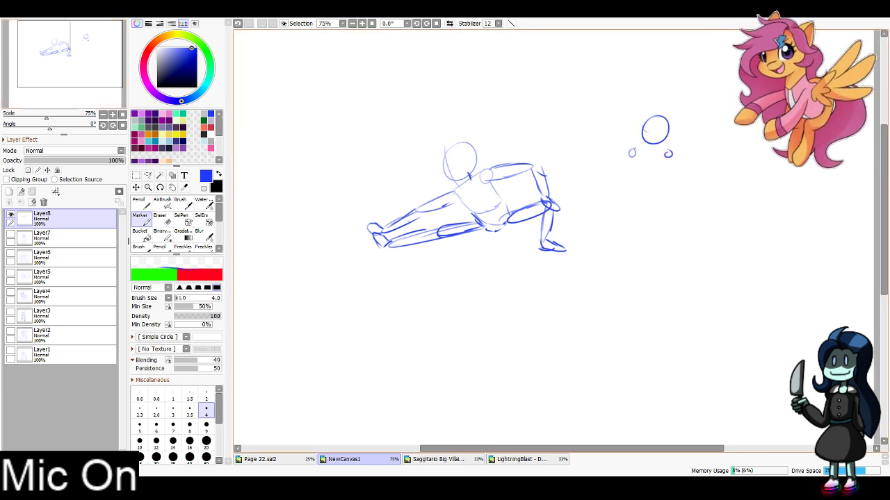
Sketch the second figure's narrow torso, hips and a raised, folded leg with a round knee
{"action": "mouse_move", "coordinate": [665, 160]}
{"action": "left_mouse_down"}
{"action": "mouse_move", "coordinate": [657, 185]}
{"action": "mouse_move", "coordinate": [631, 175]}
{"action": "mouse_move", "coordinate": [658, 153]}
{"action": "mouse_move", "coordinate": [635, 189]}
{"action": "mouse_move", "coordinate": [657, 183]}
{"action": "mouse_move", "coordinate": [635, 202]}
{"action": "left_mouse_up"}
{"action": "mouse_move", "coordinate": [653, 195]}
{"action": "left_mouse_down"}
{"action": "mouse_move", "coordinate": [647, 202]}
{"action": "mouse_move", "coordinate": [655, 199]}
{"action": "left_mouse_up"}
{"action": "left_click_drag", "start_coordinate": [630, 197], "coordinate": [641, 218]}
{"action": "mouse_move", "coordinate": [642, 220]}
{"action": "left_mouse_down"}
{"action": "mouse_move", "coordinate": [660, 208]}
{"action": "mouse_move", "coordinate": [625, 217]}
{"action": "mouse_move", "coordinate": [639, 210]}
{"action": "left_mouse_up"}
{"action": "left_click_drag", "start_coordinate": [625, 211], "coordinate": [634, 233]}
{"action": "left_click_drag", "start_coordinate": [629, 216], "coordinate": [648, 246]}
{"action": "left_click_drag", "start_coordinate": [640, 203], "coordinate": [645, 233]}
{"action": "mouse_move", "coordinate": [650, 215]}
{"action": "left_mouse_down"}
{"action": "mouse_move", "coordinate": [647, 231]}
{"action": "mouse_move", "coordinate": [652, 215]}
{"action": "left_mouse_up"}
{"action": "mouse_move", "coordinate": [668, 200]}
{"action": "left_mouse_down"}
{"action": "mouse_move", "coordinate": [654, 239]}
{"action": "mouse_move", "coordinate": [687, 206]}
{"action": "left_mouse_up"}
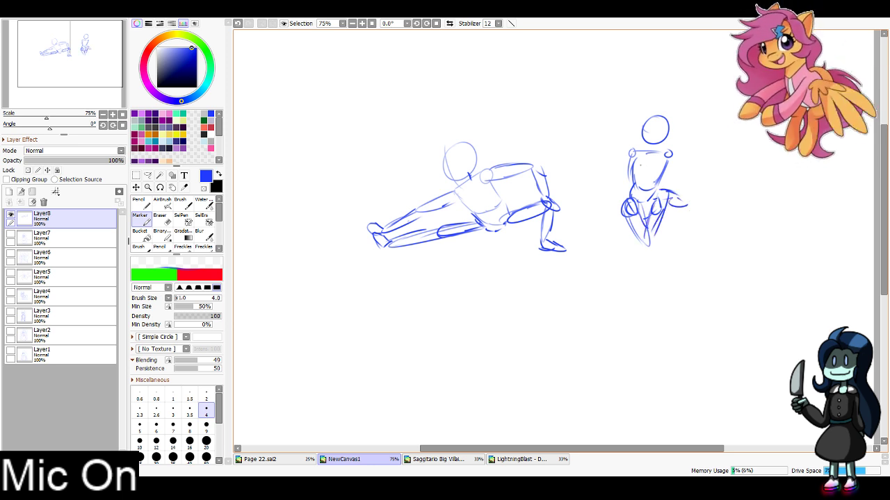
Draw the second figure's arm bent across the waist and begin the other arm down from its shoulder
{"action": "left_click_drag", "start_coordinate": [628, 153], "coordinate": [633, 177]}
{"action": "left_click_drag", "start_coordinate": [631, 169], "coordinate": [637, 192]}
{"action": "mouse_move", "coordinate": [634, 150]}
{"action": "left_mouse_down"}
{"action": "mouse_move", "coordinate": [642, 174]}
{"action": "mouse_move", "coordinate": [635, 166]}
{"action": "mouse_move", "coordinate": [670, 201]}
{"action": "mouse_move", "coordinate": [653, 194]}
{"action": "mouse_move", "coordinate": [670, 197]}
{"action": "left_mouse_up"}
{"action": "left_click_drag", "start_coordinate": [653, 191], "coordinate": [679, 189]}
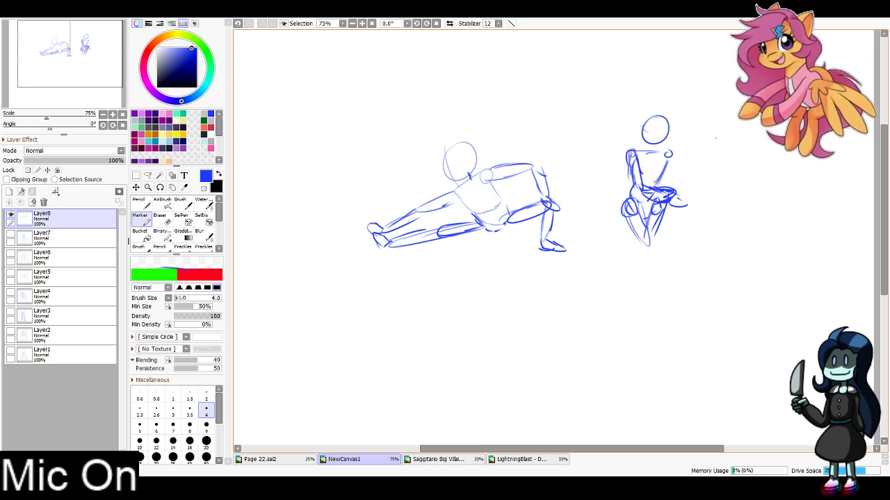
{"action": "left_click_drag", "start_coordinate": [670, 155], "coordinate": [681, 185]}
Draw the second figure's long standing leg with its foot, and extend the other arm outward and down
{"action": "left_click_drag", "start_coordinate": [648, 220], "coordinate": [640, 272]}
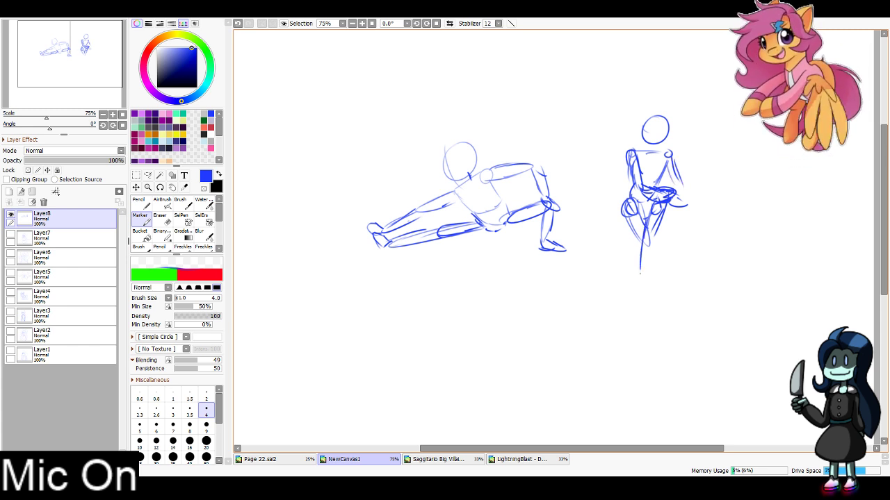
{"action": "left_click_drag", "start_coordinate": [654, 242], "coordinate": [644, 272]}
{"action": "left_click_drag", "start_coordinate": [656, 225], "coordinate": [638, 302]}
{"action": "mouse_move", "coordinate": [651, 262]}
{"action": "left_mouse_down"}
{"action": "mouse_move", "coordinate": [642, 298]}
{"action": "mouse_move", "coordinate": [618, 305]}
{"action": "left_mouse_up"}
{"action": "left_click_drag", "start_coordinate": [618, 304], "coordinate": [634, 307]}
{"action": "left_click_drag", "start_coordinate": [673, 170], "coordinate": [708, 229]}
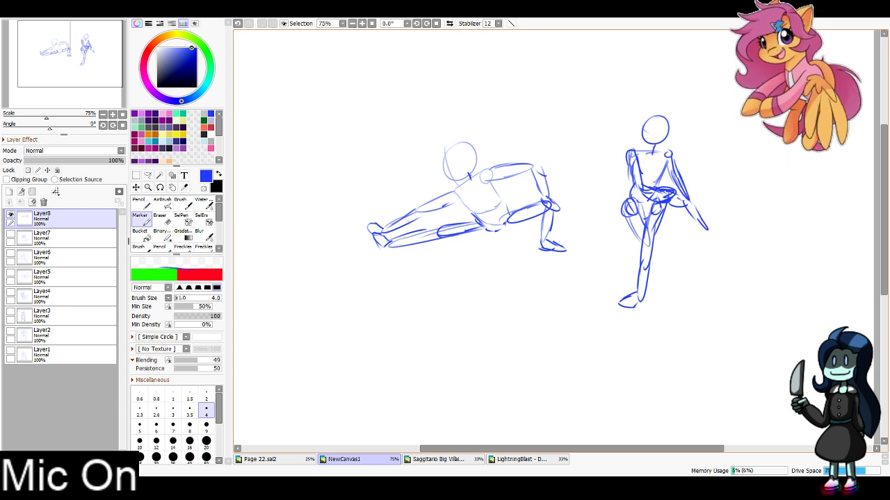
Sketch a third figure below the first with a head circle, shoulders and two straight arms planted on flat hands
{"action": "mouse_move", "coordinate": [374, 320]}
{"action": "left_mouse_down"}
{"action": "mouse_move", "coordinate": [417, 356]}
{"action": "mouse_move", "coordinate": [460, 252]}
{"action": "mouse_move", "coordinate": [426, 254]}
{"action": "left_mouse_up"}
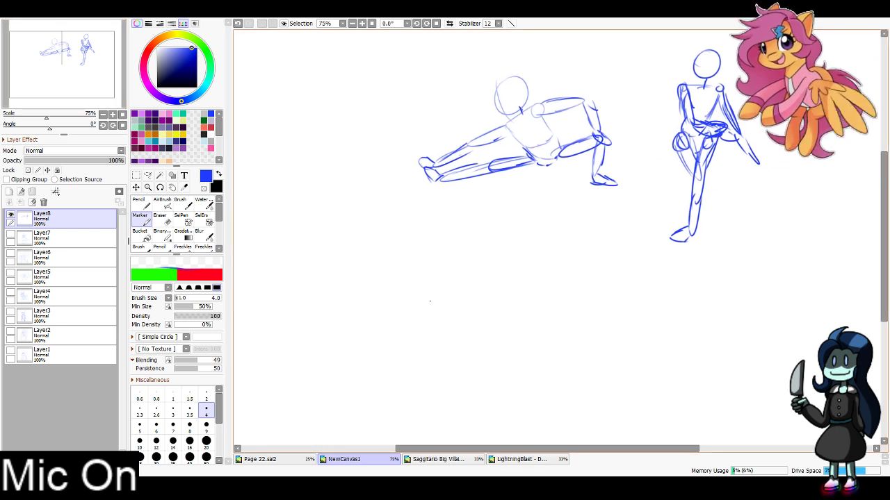
{"action": "key", "text": "ctrl+z"}
{"action": "mouse_move", "coordinate": [412, 269]}
{"action": "left_mouse_down"}
{"action": "mouse_move", "coordinate": [418, 297]}
{"action": "mouse_move", "coordinate": [460, 280]}
{"action": "mouse_move", "coordinate": [473, 287]}
{"action": "left_mouse_up"}
{"action": "key", "text": "ctrl+z"}
{"action": "key", "text": "ctrl+z"}
{"action": "mouse_move", "coordinate": [434, 296]}
{"action": "left_mouse_down"}
{"action": "mouse_move", "coordinate": [464, 289]}
{"action": "mouse_move", "coordinate": [441, 293]}
{"action": "mouse_move", "coordinate": [440, 321]}
{"action": "mouse_move", "coordinate": [451, 302]}
{"action": "mouse_move", "coordinate": [446, 356]}
{"action": "left_mouse_up"}
{"action": "left_click_drag", "start_coordinate": [406, 292], "coordinate": [417, 328]}
{"action": "mouse_move", "coordinate": [415, 303]}
{"action": "left_mouse_down"}
{"action": "mouse_move", "coordinate": [419, 360]}
{"action": "mouse_move", "coordinate": [456, 351]}
{"action": "left_mouse_up"}
{"action": "mouse_move", "coordinate": [405, 363]}
{"action": "left_mouse_down"}
{"action": "mouse_move", "coordinate": [430, 357]}
{"action": "mouse_move", "coordinate": [420, 359]}
{"action": "left_mouse_up"}
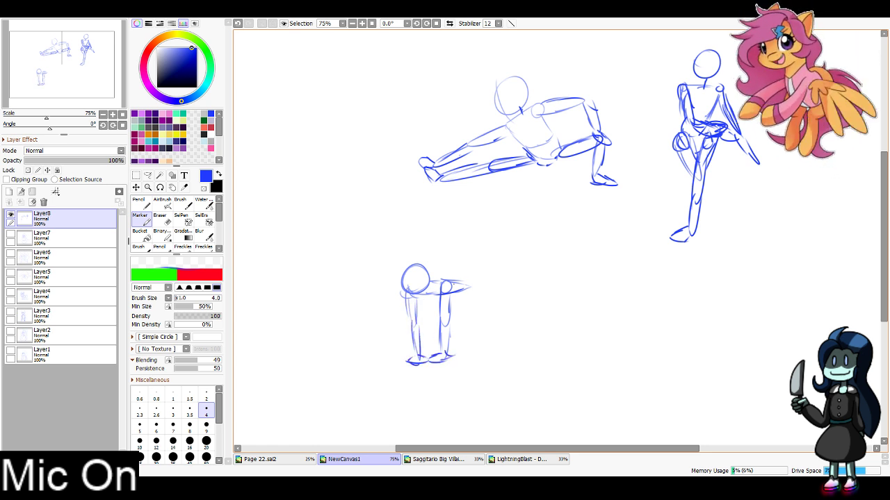
Complete the third figure's plank pose with a horizontal torso, two legs sloping backward and both feet
{"action": "mouse_move", "coordinate": [451, 282]}
{"action": "left_mouse_down"}
{"action": "mouse_move", "coordinate": [470, 287]}
{"action": "mouse_move", "coordinate": [450, 295]}
{"action": "left_mouse_up"}
{"action": "mouse_move", "coordinate": [465, 290]}
{"action": "left_mouse_down"}
{"action": "mouse_move", "coordinate": [430, 294]}
{"action": "mouse_move", "coordinate": [456, 297]}
{"action": "left_mouse_up"}
{"action": "key", "text": "ctrl+z"}
{"action": "mouse_move", "coordinate": [419, 293]}
{"action": "left_mouse_down"}
{"action": "mouse_move", "coordinate": [470, 287]}
{"action": "mouse_move", "coordinate": [493, 300]}
{"action": "mouse_move", "coordinate": [482, 302]}
{"action": "mouse_move", "coordinate": [561, 332]}
{"action": "left_mouse_up"}
{"action": "left_click_drag", "start_coordinate": [559, 332], "coordinate": [520, 321]}
{"action": "left_click_drag", "start_coordinate": [471, 303], "coordinate": [556, 345]}
{"action": "left_click_drag", "start_coordinate": [552, 346], "coordinate": [525, 346]}
{"action": "left_click_drag", "start_coordinate": [518, 346], "coordinate": [535, 350]}
{"action": "left_click_drag", "start_coordinate": [532, 335], "coordinate": [535, 348]}
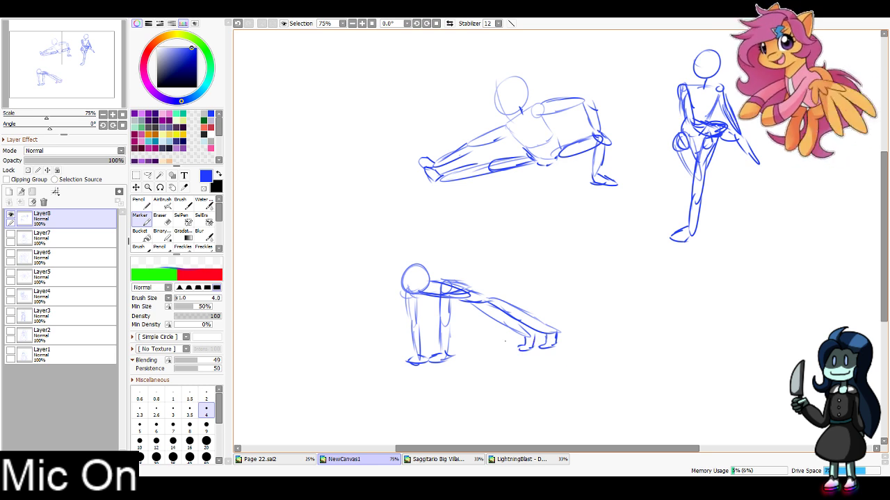
Add a new layer above Layer8 and hide Layer8 to start another blank sketch
{"action": "mouse_move", "coordinate": [78, 62]}
{"action": "left_mouse_down"}
{"action": "mouse_move", "coordinate": [63, 77]}
{"action": "mouse_move", "coordinate": [67, 64]}
{"action": "left_mouse_up"}
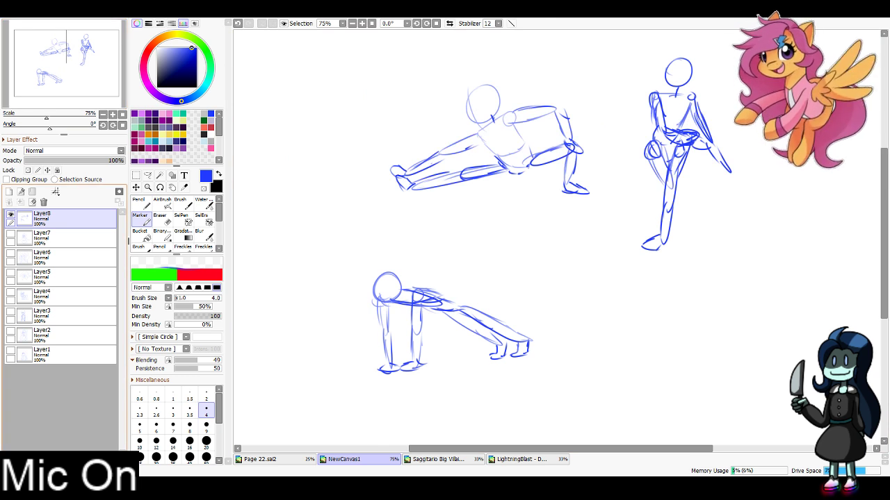
{"action": "left_click", "coordinate": [9, 192]}
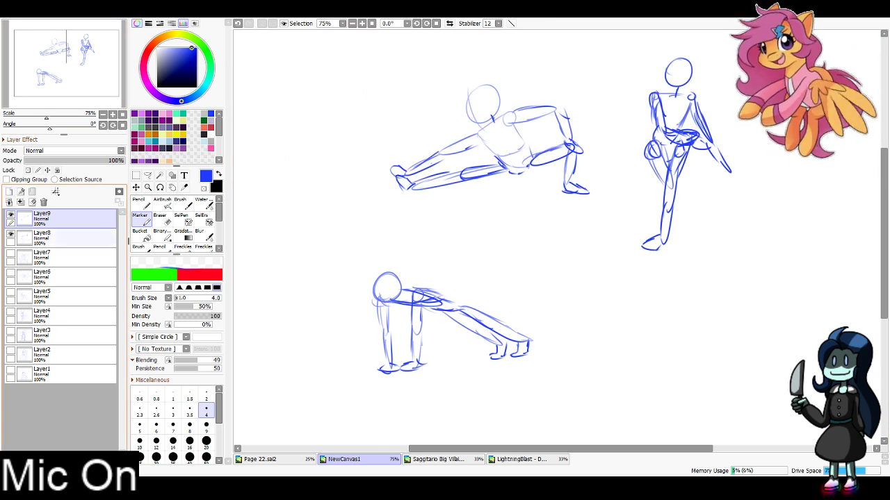
{"action": "left_click", "coordinate": [11, 234]}
{"action": "scroll", "coordinate": [550, 191], "scroll_direction": "down", "scroll_amount": 1}
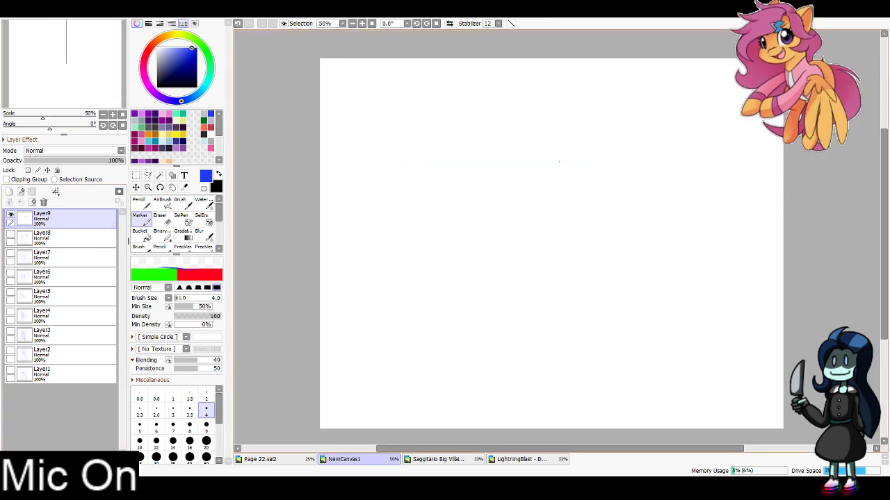
Sketch a tall tornado funnel from horizontal scribbled loops, with light wind streaks sweeping out to the right of its base
{"action": "mouse_move", "coordinate": [560, 121]}
{"action": "left_mouse_down"}
{"action": "mouse_move", "coordinate": [462, 131]}
{"action": "mouse_move", "coordinate": [586, 147]}
{"action": "mouse_move", "coordinate": [582, 162]}
{"action": "mouse_move", "coordinate": [484, 190]}
{"action": "mouse_move", "coordinate": [569, 190]}
{"action": "mouse_move", "coordinate": [579, 209]}
{"action": "mouse_move", "coordinate": [493, 239]}
{"action": "mouse_move", "coordinate": [574, 253]}
{"action": "mouse_move", "coordinate": [569, 273]}
{"action": "mouse_move", "coordinate": [518, 294]}
{"action": "mouse_move", "coordinate": [518, 307]}
{"action": "mouse_move", "coordinate": [556, 321]}
{"action": "mouse_move", "coordinate": [528, 351]}
{"action": "left_mouse_up"}
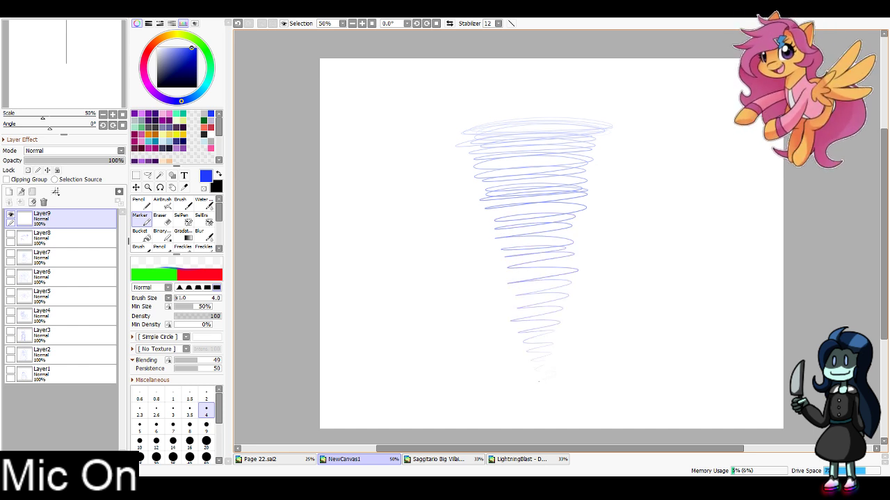
{"action": "mouse_move", "coordinate": [553, 388]}
{"action": "left_mouse_down"}
{"action": "mouse_move", "coordinate": [537, 392]}
{"action": "mouse_move", "coordinate": [549, 318]}
{"action": "mouse_move", "coordinate": [495, 282]}
{"action": "mouse_move", "coordinate": [570, 224]}
{"action": "mouse_move", "coordinate": [498, 191]}
{"action": "mouse_move", "coordinate": [485, 126]}
{"action": "mouse_move", "coordinate": [598, 125]}
{"action": "mouse_move", "coordinate": [577, 139]}
{"action": "mouse_move", "coordinate": [486, 156]}
{"action": "mouse_move", "coordinate": [584, 164]}
{"action": "mouse_move", "coordinate": [501, 181]}
{"action": "mouse_move", "coordinate": [487, 201]}
{"action": "mouse_move", "coordinate": [587, 233]}
{"action": "mouse_move", "coordinate": [508, 251]}
{"action": "mouse_move", "coordinate": [504, 277]}
{"action": "mouse_move", "coordinate": [529, 303]}
{"action": "mouse_move", "coordinate": [546, 387]}
{"action": "left_mouse_up"}
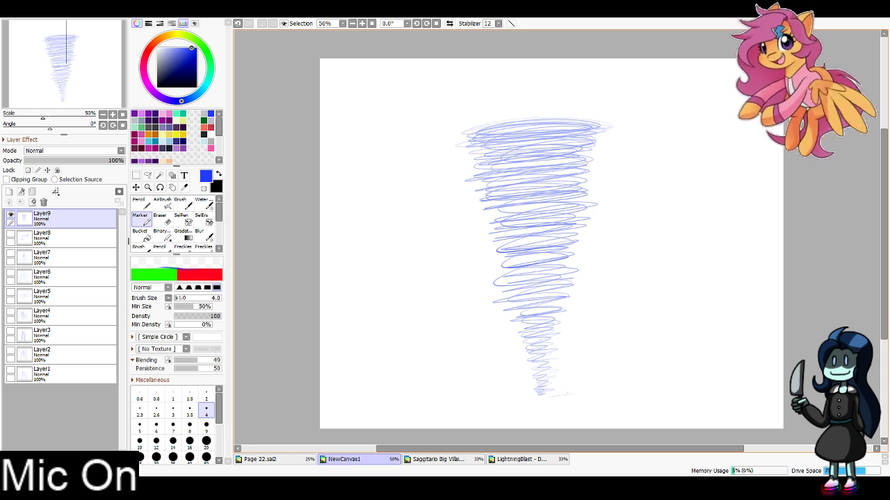
{"action": "left_click_drag", "start_coordinate": [610, 382], "coordinate": [718, 355]}
{"action": "left_click_drag", "start_coordinate": [548, 395], "coordinate": [642, 382]}
{"action": "left_click_drag", "start_coordinate": [578, 396], "coordinate": [716, 370]}
{"action": "left_click_drag", "start_coordinate": [648, 321], "coordinate": [768, 313]}
{"action": "left_click_drag", "start_coordinate": [661, 275], "coordinate": [758, 261]}
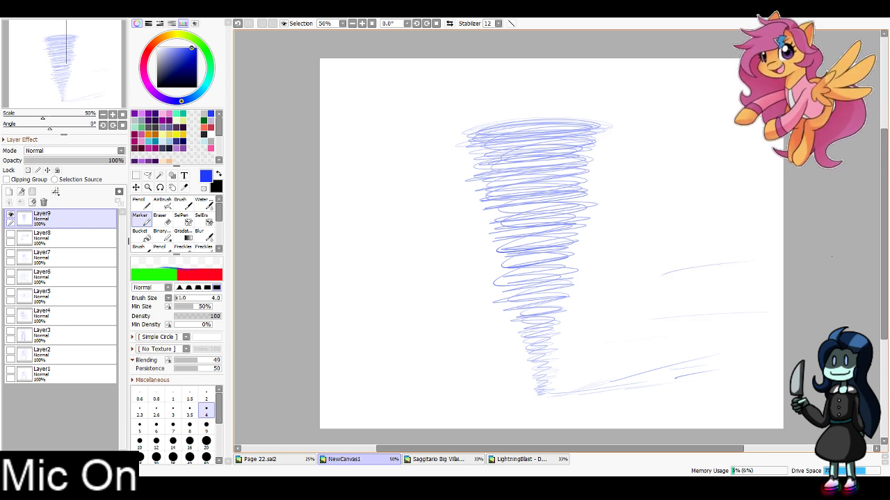
Draw two small frightened faces with flowing hair being swept around either side of the tornado
{"action": "scroll", "coordinate": [556, 237], "scroll_direction": "up", "scroll_amount": 3}
{"action": "mouse_move", "coordinate": [255, 86]}
{"action": "left_mouse_down"}
{"action": "mouse_move", "coordinate": [368, 149]}
{"action": "mouse_move", "coordinate": [357, 150]}
{"action": "mouse_move", "coordinate": [382, 152]}
{"action": "mouse_move", "coordinate": [364, 142]}
{"action": "mouse_move", "coordinate": [367, 157]}
{"action": "mouse_move", "coordinate": [375, 154]}
{"action": "left_mouse_up"}
{"action": "key", "text": "ctrl+z"}
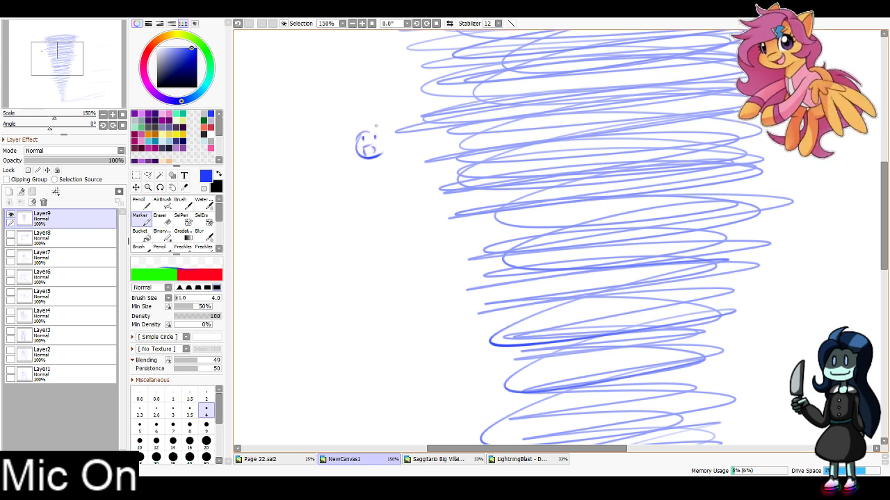
{"action": "mouse_move", "coordinate": [370, 123]}
{"action": "left_mouse_down"}
{"action": "mouse_move", "coordinate": [356, 116]}
{"action": "mouse_move", "coordinate": [348, 150]}
{"action": "mouse_move", "coordinate": [359, 161]}
{"action": "left_mouse_up"}
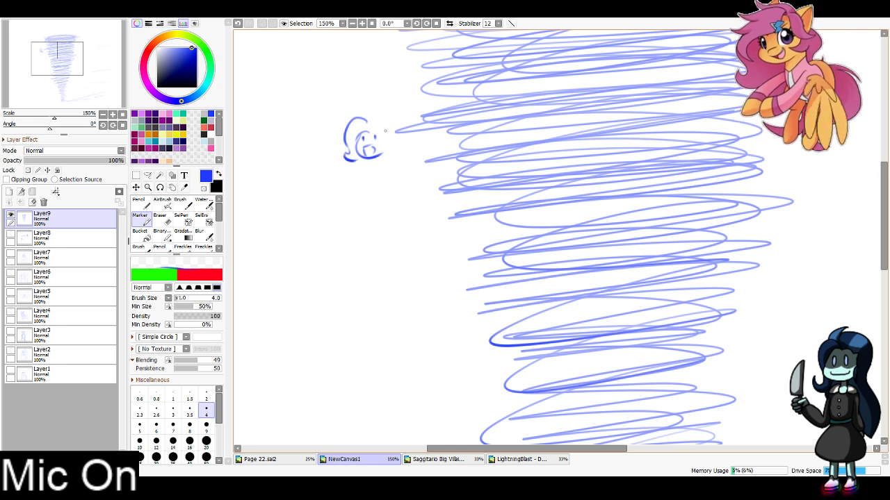
{"action": "mouse_move", "coordinate": [362, 116]}
{"action": "left_mouse_down"}
{"action": "mouse_move", "coordinate": [382, 113]}
{"action": "mouse_move", "coordinate": [415, 130]}
{"action": "mouse_move", "coordinate": [395, 161]}
{"action": "mouse_move", "coordinate": [420, 144]}
{"action": "mouse_move", "coordinate": [393, 152]}
{"action": "mouse_move", "coordinate": [370, 132]}
{"action": "left_mouse_up"}
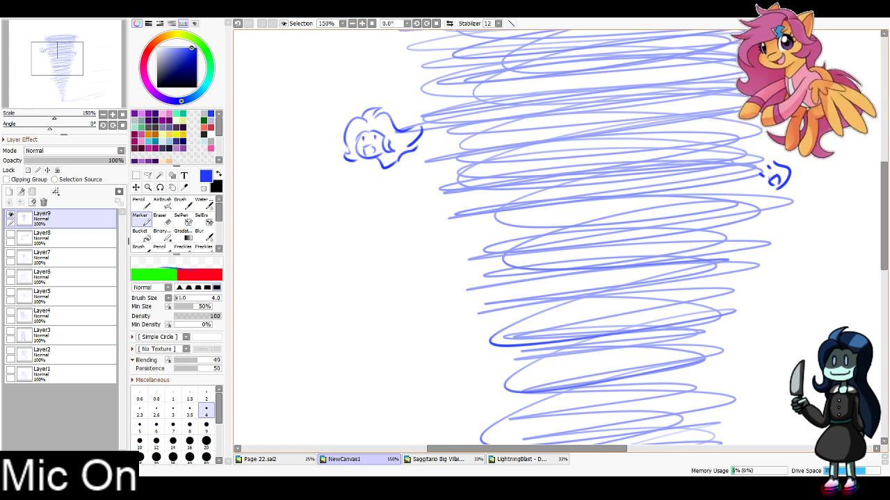
{"action": "mouse_move", "coordinate": [752, 160]}
{"action": "left_mouse_down"}
{"action": "mouse_move", "coordinate": [745, 196]}
{"action": "mouse_move", "coordinate": [756, 198]}
{"action": "left_mouse_up"}
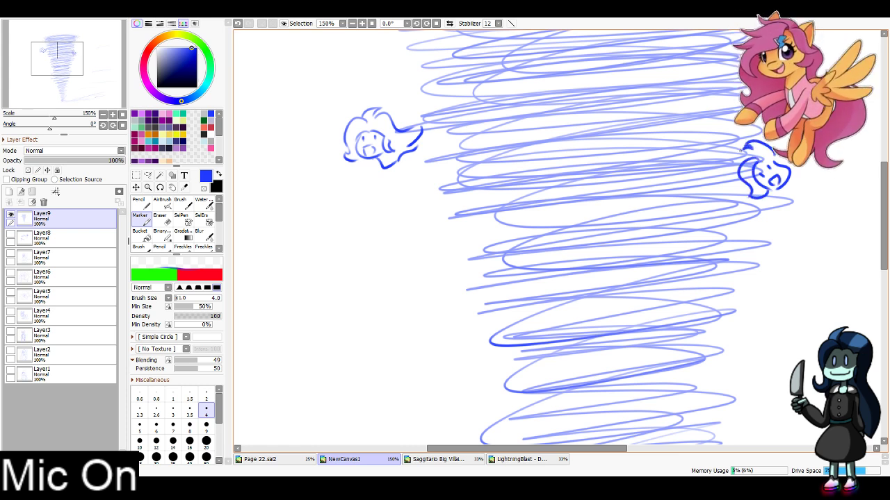
{"action": "mouse_move", "coordinate": [744, 179]}
{"action": "left_mouse_down"}
{"action": "mouse_move", "coordinate": [712, 203]}
{"action": "mouse_move", "coordinate": [757, 214]}
{"action": "mouse_move", "coordinate": [771, 201]}
{"action": "left_mouse_up"}
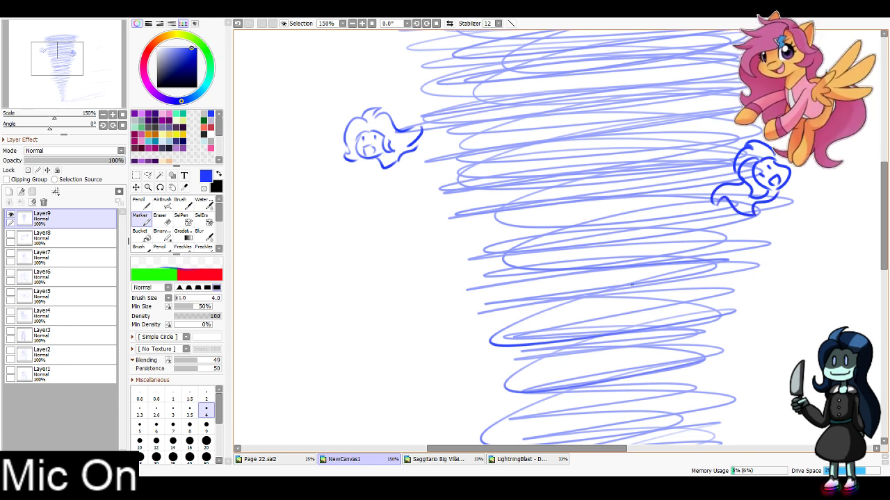
Draw a third small screaming face with long trailing hair across the middle of the tornado
{"action": "mouse_move", "coordinate": [656, 277]}
{"action": "left_mouse_down"}
{"action": "mouse_move", "coordinate": [668, 289]}
{"action": "mouse_move", "coordinate": [660, 305]}
{"action": "mouse_move", "coordinate": [654, 290]}
{"action": "left_mouse_up"}
{"action": "key", "text": "ctrl+z"}
{"action": "left_click_drag", "start_coordinate": [654, 289], "coordinate": [657, 305]}
{"action": "mouse_move", "coordinate": [666, 290]}
{"action": "left_mouse_down"}
{"action": "mouse_move", "coordinate": [662, 302]}
{"action": "mouse_move", "coordinate": [652, 261]}
{"action": "mouse_move", "coordinate": [611, 292]}
{"action": "mouse_move", "coordinate": [657, 282]}
{"action": "mouse_move", "coordinate": [630, 251]}
{"action": "mouse_move", "coordinate": [582, 275]}
{"action": "mouse_move", "coordinate": [615, 317]}
{"action": "left_mouse_up"}
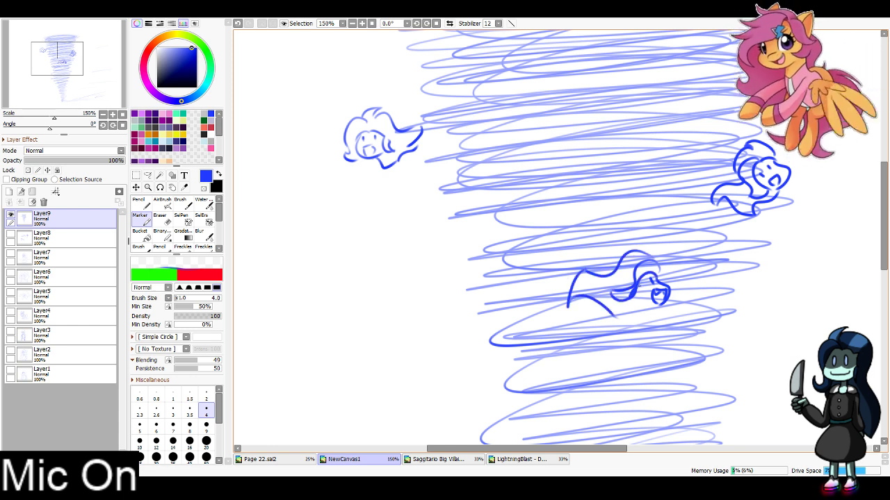
{"action": "left_click_drag", "start_coordinate": [647, 287], "coordinate": [615, 316]}
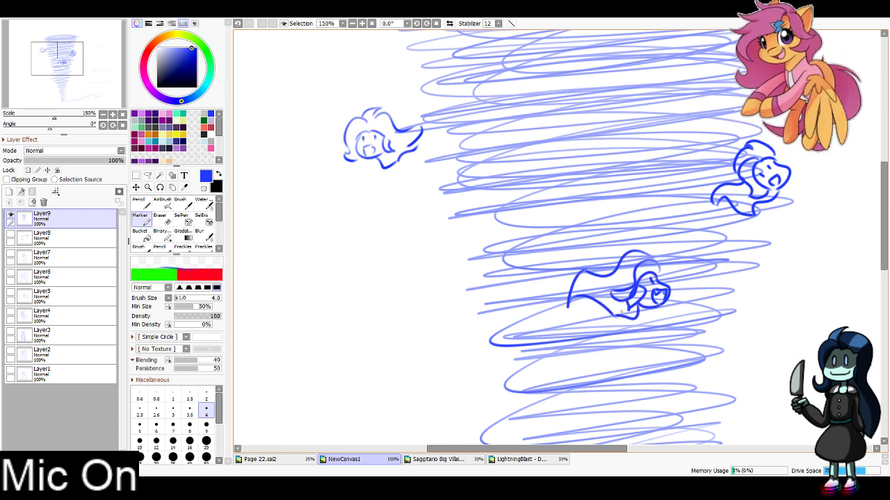
{"action": "left_click_drag", "start_coordinate": [57, 59], "coordinate": [62, 71]}
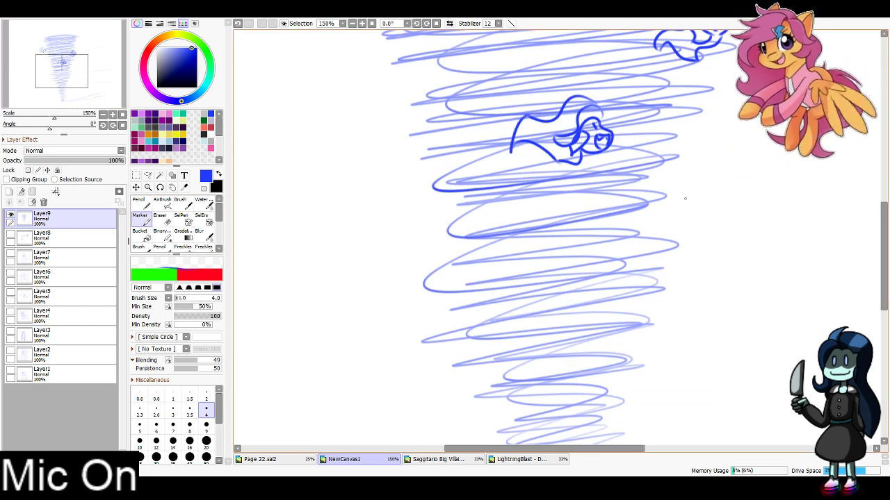
Draw a faceless head of blowing hair beside the tornado and a small frightened face with trailing hair across the funnel
{"action": "mouse_move", "coordinate": [694, 189]}
{"action": "left_mouse_down"}
{"action": "mouse_move", "coordinate": [735, 184]}
{"action": "mouse_move", "coordinate": [752, 207]}
{"action": "mouse_move", "coordinate": [687, 235]}
{"action": "mouse_move", "coordinate": [674, 204]}
{"action": "mouse_move", "coordinate": [695, 184]}
{"action": "mouse_move", "coordinate": [672, 182]}
{"action": "mouse_move", "coordinate": [686, 175]}
{"action": "mouse_move", "coordinate": [694, 187]}
{"action": "mouse_move", "coordinate": [673, 212]}
{"action": "mouse_move", "coordinate": [723, 178]}
{"action": "mouse_move", "coordinate": [709, 189]}
{"action": "left_mouse_up"}
{"action": "key", "text": "ctrl+z"}
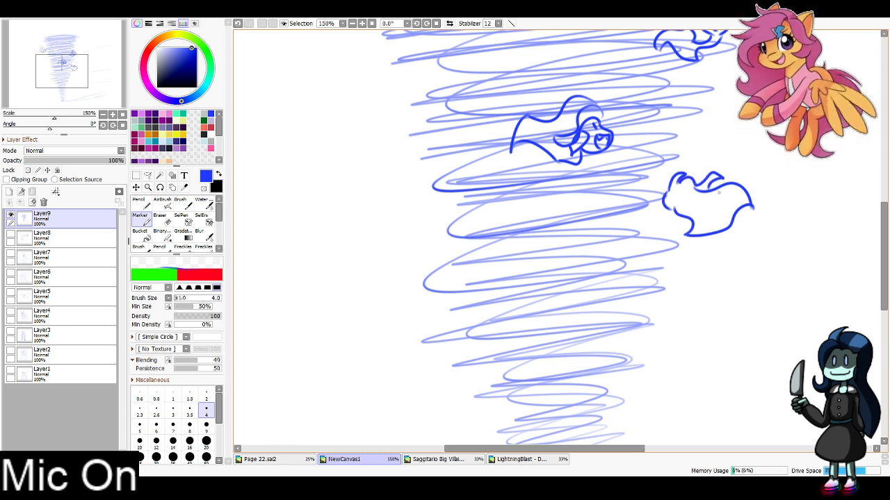
{"action": "mouse_move", "coordinate": [419, 270]}
{"action": "left_mouse_down"}
{"action": "mouse_move", "coordinate": [362, 428]}
{"action": "mouse_move", "coordinate": [526, 294]}
{"action": "mouse_move", "coordinate": [515, 311]}
{"action": "mouse_move", "coordinate": [533, 319]}
{"action": "mouse_move", "coordinate": [520, 315]}
{"action": "mouse_move", "coordinate": [549, 268]}
{"action": "mouse_move", "coordinate": [618, 291]}
{"action": "mouse_move", "coordinate": [566, 328]}
{"action": "mouse_move", "coordinate": [538, 310]}
{"action": "mouse_move", "coordinate": [554, 306]}
{"action": "left_mouse_up"}
{"action": "mouse_move", "coordinate": [560, 310]}
{"action": "left_mouse_down"}
{"action": "mouse_move", "coordinate": [534, 289]}
{"action": "mouse_move", "coordinate": [543, 303]}
{"action": "mouse_move", "coordinate": [512, 299]}
{"action": "mouse_move", "coordinate": [563, 317]}
{"action": "left_mouse_up"}
{"action": "left_click", "coordinate": [58, 50]}
{"action": "scroll", "coordinate": [556, 236], "scroll_direction": "down", "scroll_amount": 10}
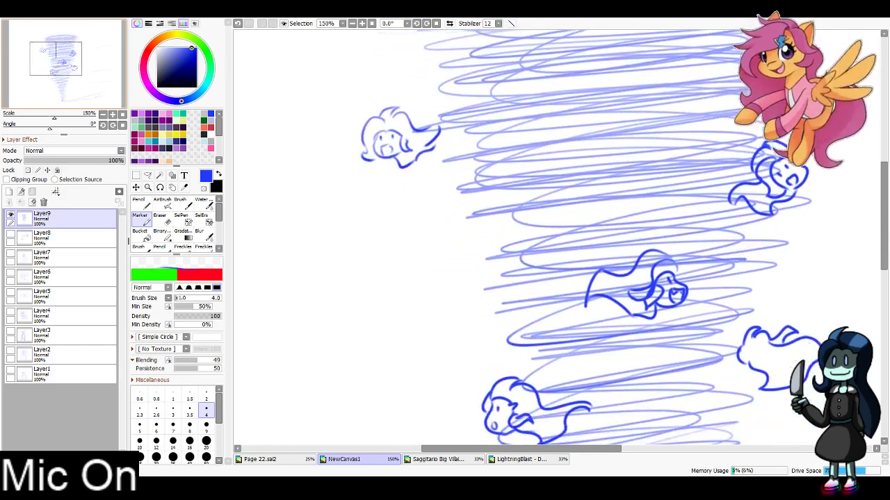
Draw another small frightened face with swirling hair near the narrow lower part of the tornado
{"action": "scroll", "coordinate": [748, 258], "scroll_direction": "up", "scroll_amount": 2}
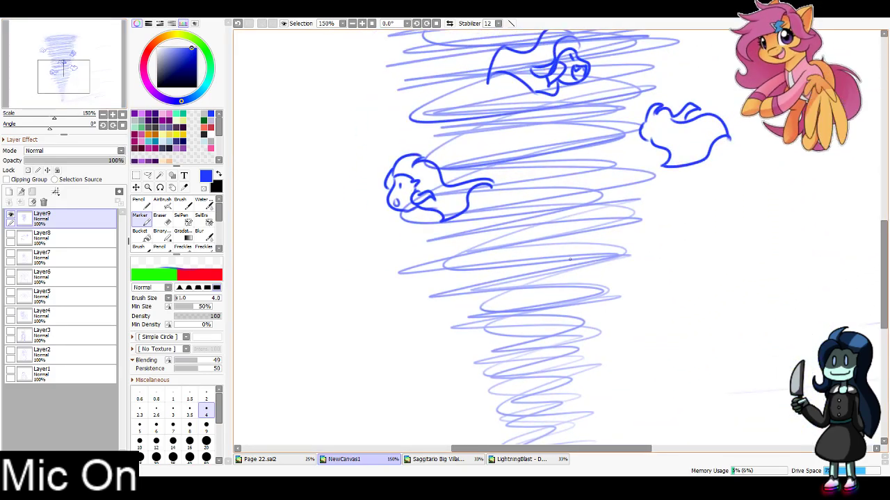
{"action": "mouse_move", "coordinate": [600, 331]}
{"action": "left_mouse_down"}
{"action": "mouse_move", "coordinate": [605, 304]}
{"action": "mouse_move", "coordinate": [577, 304]}
{"action": "mouse_move", "coordinate": [597, 327]}
{"action": "mouse_move", "coordinate": [599, 310]}
{"action": "mouse_move", "coordinate": [587, 309]}
{"action": "mouse_move", "coordinate": [611, 349]}
{"action": "mouse_move", "coordinate": [547, 366]}
{"action": "mouse_move", "coordinate": [591, 328]}
{"action": "mouse_move", "coordinate": [604, 333]}
{"action": "left_mouse_up"}
{"action": "mouse_move", "coordinate": [578, 299]}
{"action": "left_mouse_down"}
{"action": "mouse_move", "coordinate": [528, 292]}
{"action": "mouse_move", "coordinate": [518, 316]}
{"action": "mouse_move", "coordinate": [542, 349]}
{"action": "mouse_move", "coordinate": [552, 346]}
{"action": "mouse_move", "coordinate": [558, 315]}
{"action": "mouse_move", "coordinate": [580, 334]}
{"action": "mouse_move", "coordinate": [590, 331]}
{"action": "left_mouse_up"}
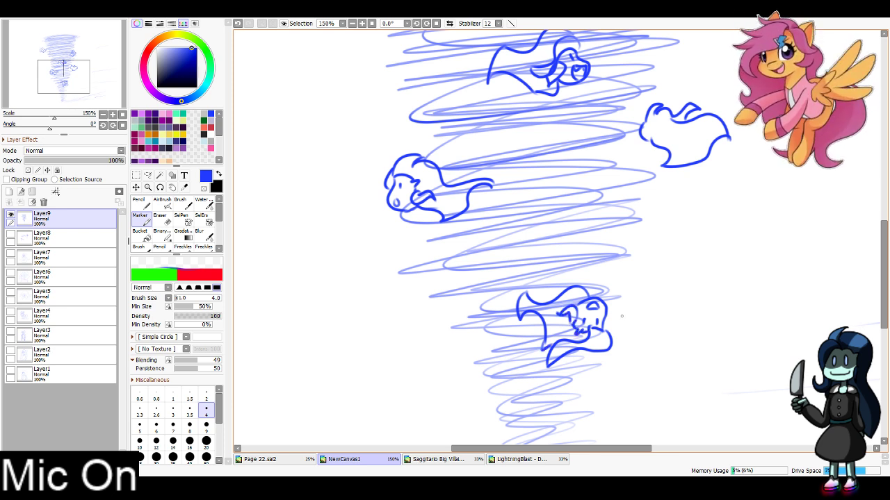
Draw a small screaming face in profile with hair trailing behind it at the tornado's upper right edge
{"action": "double_click", "coordinate": [353, 23]}
{"action": "left_click_drag", "start_coordinate": [64, 73], "coordinate": [68, 54]}
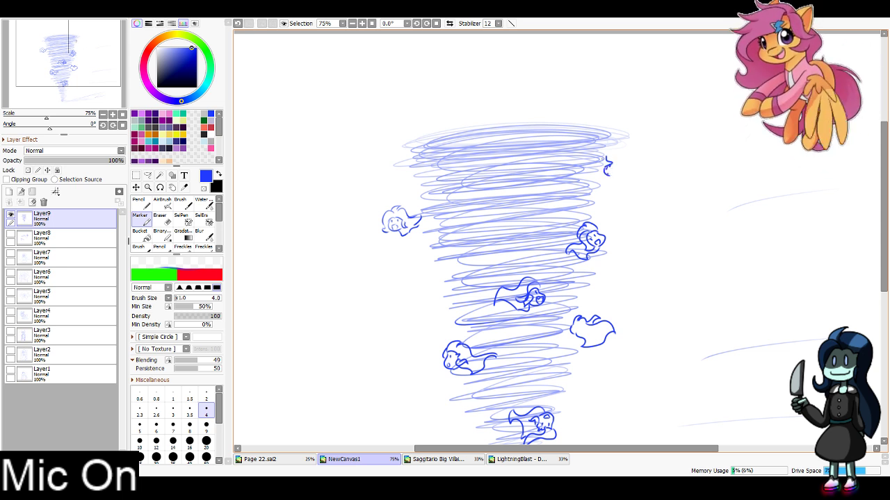
{"action": "key", "text": "ctrl+z"}
{"action": "mouse_move", "coordinate": [607, 154]}
{"action": "left_mouse_down"}
{"action": "mouse_move", "coordinate": [588, 150]}
{"action": "mouse_move", "coordinate": [607, 165]}
{"action": "mouse_move", "coordinate": [579, 174]}
{"action": "mouse_move", "coordinate": [607, 153]}
{"action": "mouse_move", "coordinate": [586, 141]}
{"action": "mouse_move", "coordinate": [554, 173]}
{"action": "mouse_move", "coordinate": [559, 192]}
{"action": "left_mouse_up"}
{"action": "key", "text": "ctrl+z"}
{"action": "mouse_move", "coordinate": [560, 192]}
{"action": "left_mouse_down"}
{"action": "mouse_move", "coordinate": [598, 186]}
{"action": "mouse_move", "coordinate": [586, 184]}
{"action": "mouse_move", "coordinate": [571, 204]}
{"action": "left_mouse_up"}
{"action": "key", "text": "ctrl+z"}
{"action": "left_click", "coordinate": [595, 179]}
{"action": "mouse_move", "coordinate": [278, 148]}
{"action": "left_mouse_down"}
{"action": "mouse_move", "coordinate": [277, 12]}
{"action": "mouse_move", "coordinate": [303, 16]}
{"action": "mouse_move", "coordinate": [270, 48]}
{"action": "left_mouse_up"}
{"action": "left_click", "coordinate": [352, 24]}
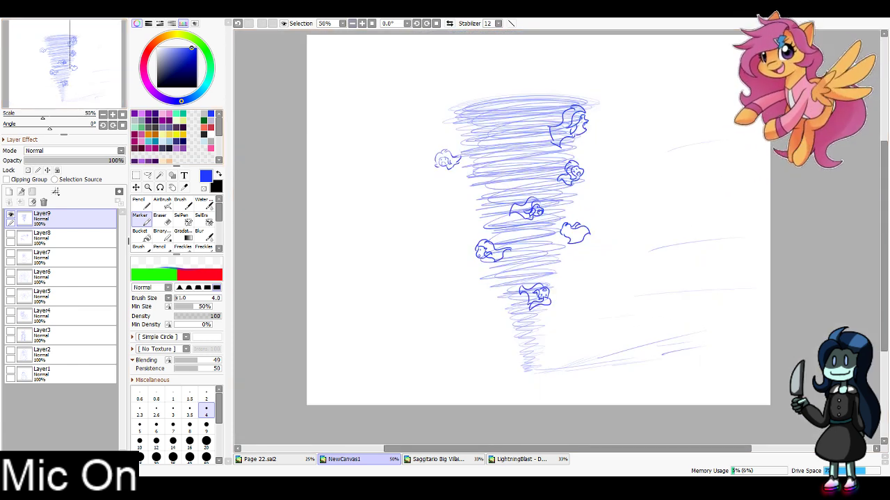
{"action": "left_click", "coordinate": [136, 176]}
{"action": "left_click_drag", "start_coordinate": [658, 224], "coordinate": [772, 50]}
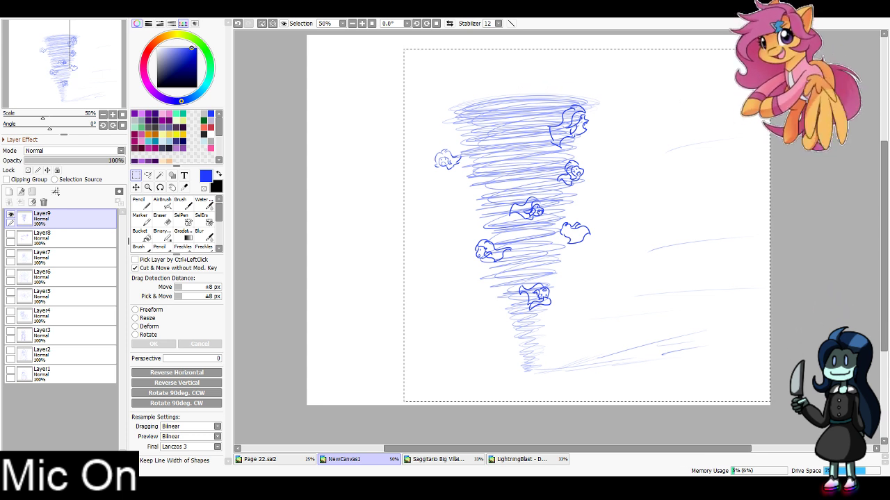
{"action": "key", "text": "ctrl+d"}
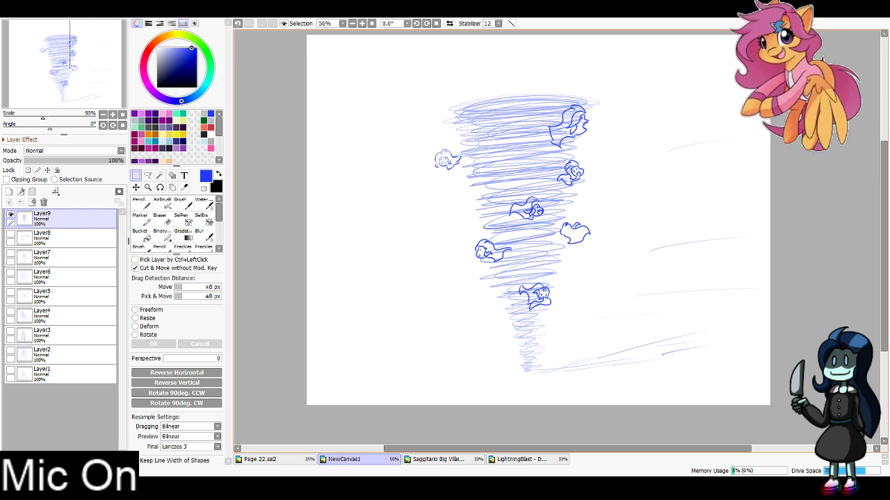
Hide Layer9, add a new layer and a new folder, and place the new layer inside the folder
{"action": "left_click", "coordinate": [11, 215]}
{"action": "left_click", "coordinate": [9, 192]}
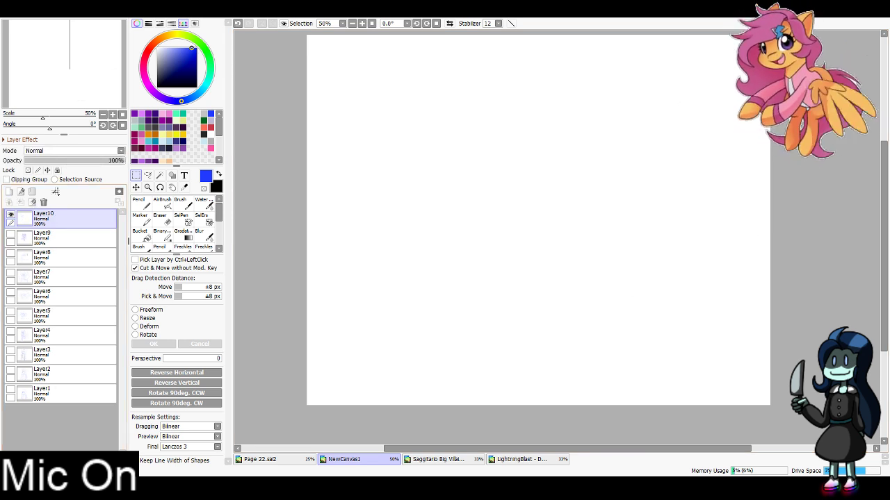
{"action": "left_click", "coordinate": [32, 191]}
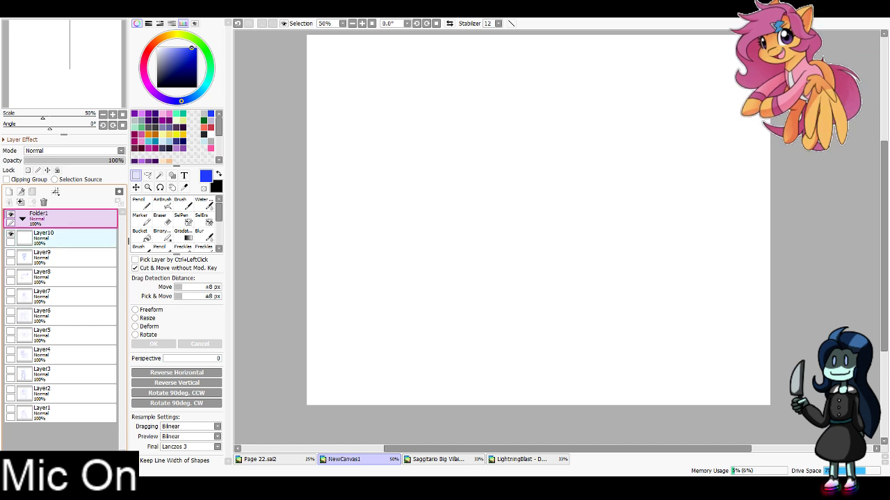
{"action": "left_click_drag", "start_coordinate": [69, 239], "coordinate": [69, 220]}
{"action": "left_click", "coordinate": [73, 238]}
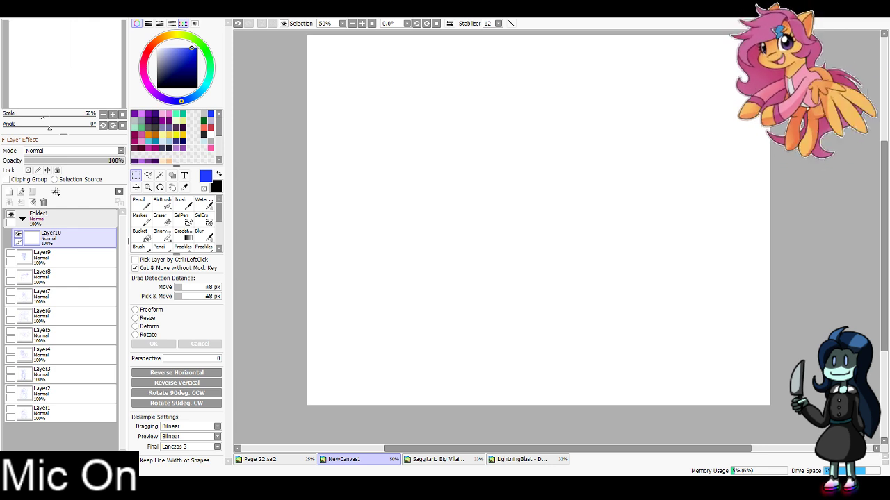
Create a new canvas from the copied screenshot of the Tumblr questions and view it at 100%
{"action": "key", "text": "ctrl+shift+n"}
{"action": "left_click_drag", "start_coordinate": [61, 65], "coordinate": [35, 64]}
{"action": "left_click", "coordinate": [362, 23]}
{"action": "left_click", "coordinate": [362, 23]}
{"action": "left_click", "coordinate": [362, 23]}
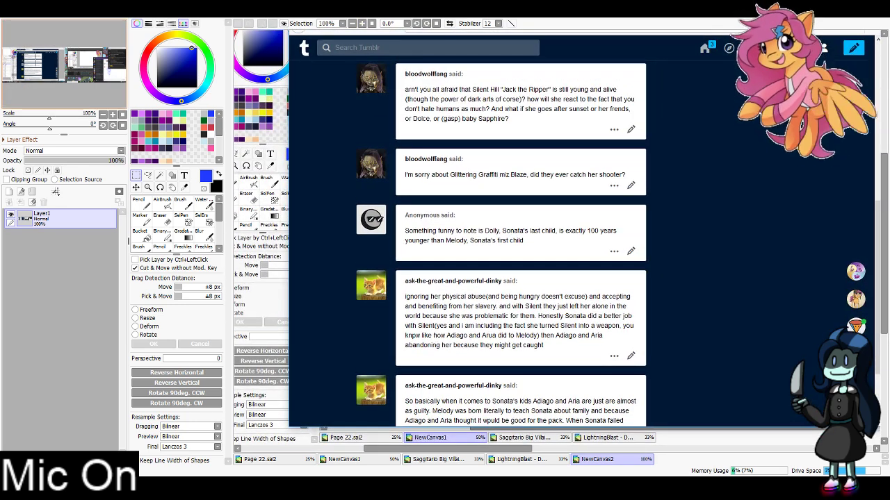
Cut the question about Glittering Graffiti's shooter from the screenshot and paste it into the folder on NewCanvas1
{"action": "left_click_drag", "start_coordinate": [352, 146], "coordinate": [652, 199]}
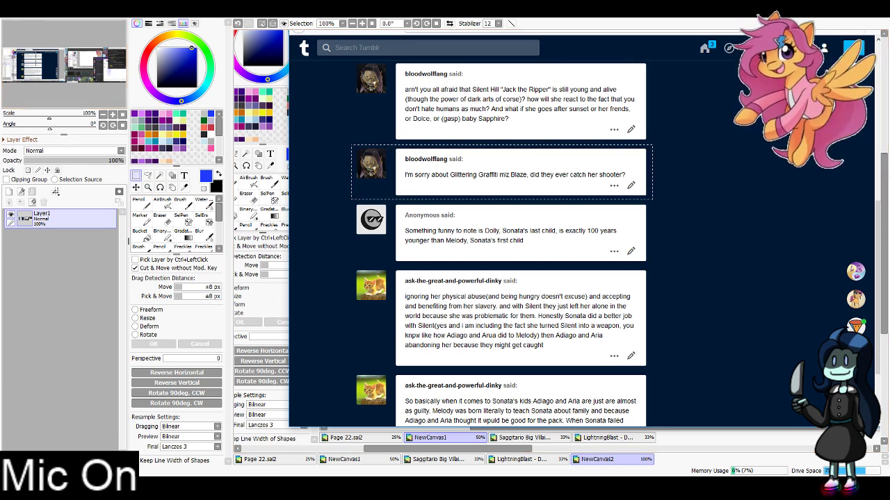
{"action": "key", "text": "ctrl+x"}
{"action": "left_click", "coordinate": [355, 460]}
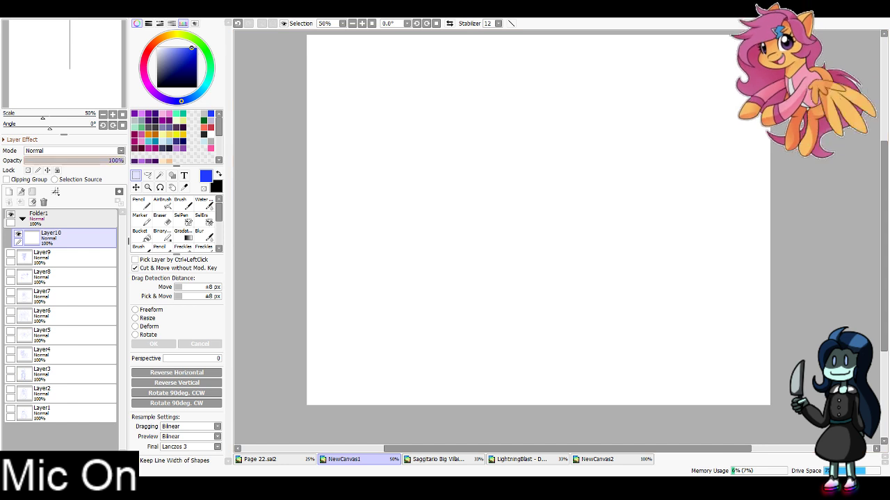
{"action": "key", "text": "ctrl+v"}
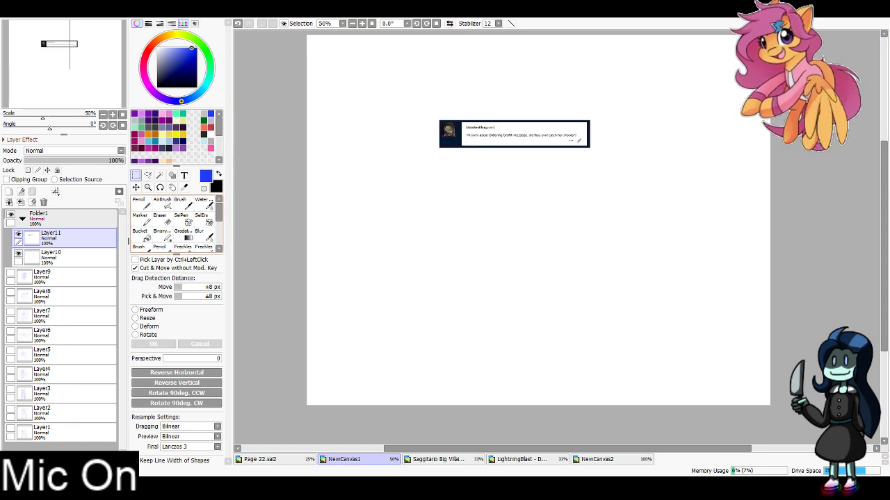
Paint over the small option icons in the pasted question box with a white 16 px Pencil
{"action": "key", "text": "x"}
{"action": "left_click", "coordinate": [157, 48]}
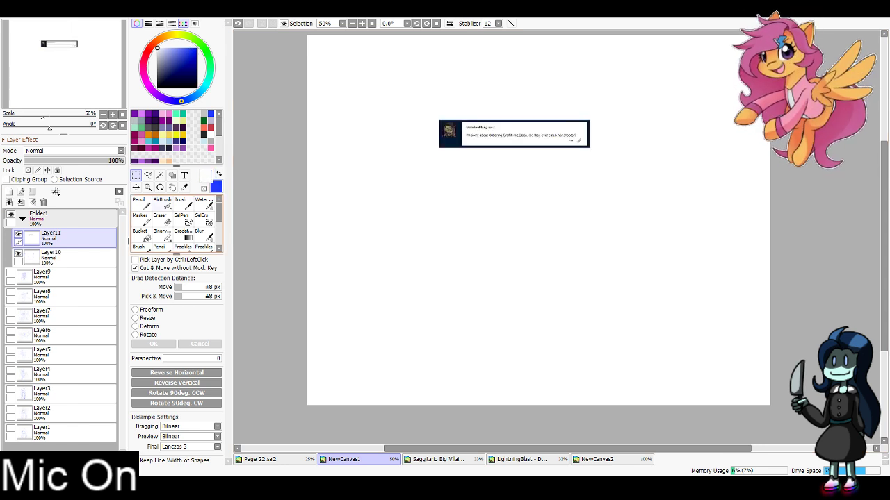
{"action": "left_click", "coordinate": [141, 203]}
{"action": "left_click", "coordinate": [190, 417]}
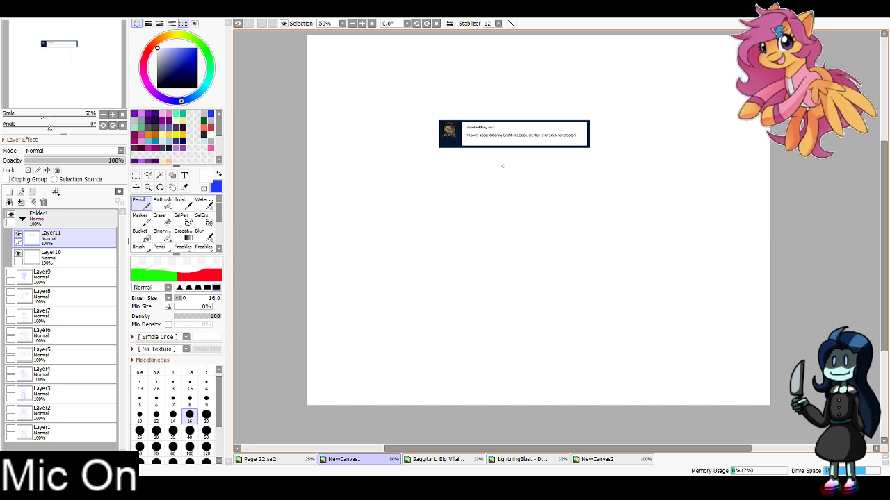
Enlarge the pasted question box and place it in the upper left corner of the canvas
{"action": "key", "text": "ctrl+t"}
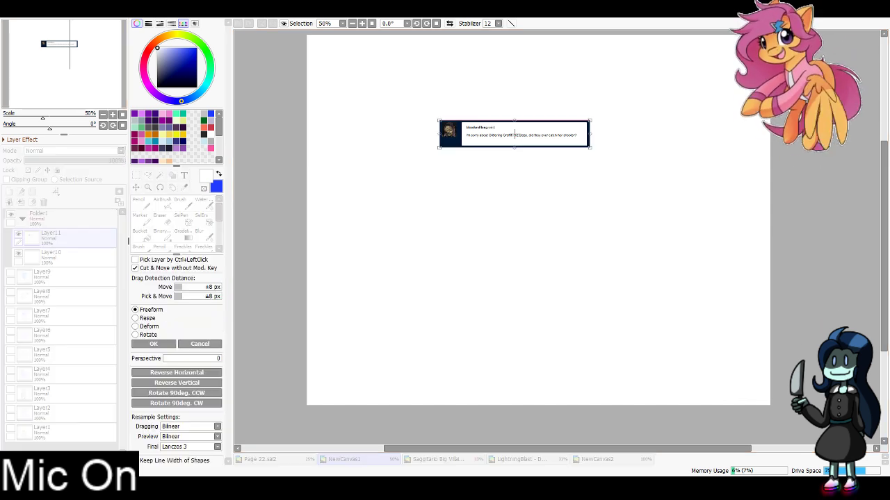
{"action": "left_click_drag", "start_coordinate": [590, 147], "coordinate": [731, 173]}
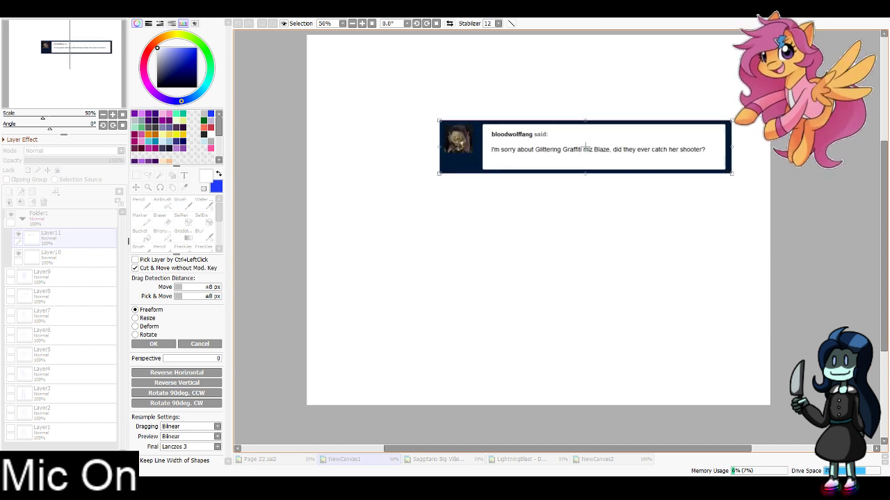
{"action": "left_click_drag", "start_coordinate": [647, 149], "coordinate": [514, 64]}
{"action": "left_click_drag", "start_coordinate": [599, 88], "coordinate": [707, 107]}
{"action": "key", "text": "Return"}
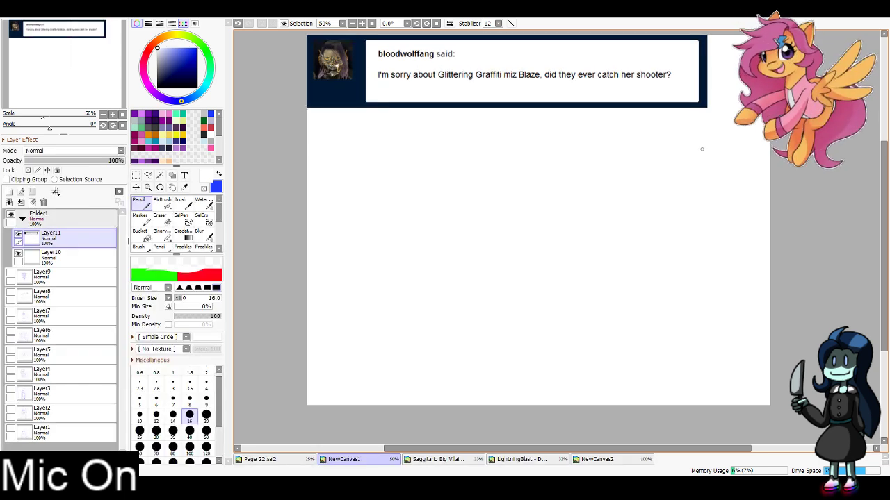
Select Layer10 below the question and switch back to the Marker with the blue colour
{"action": "left_click", "coordinate": [63, 258]}
{"action": "left_click", "coordinate": [141, 219]}
{"action": "key", "text": "x"}
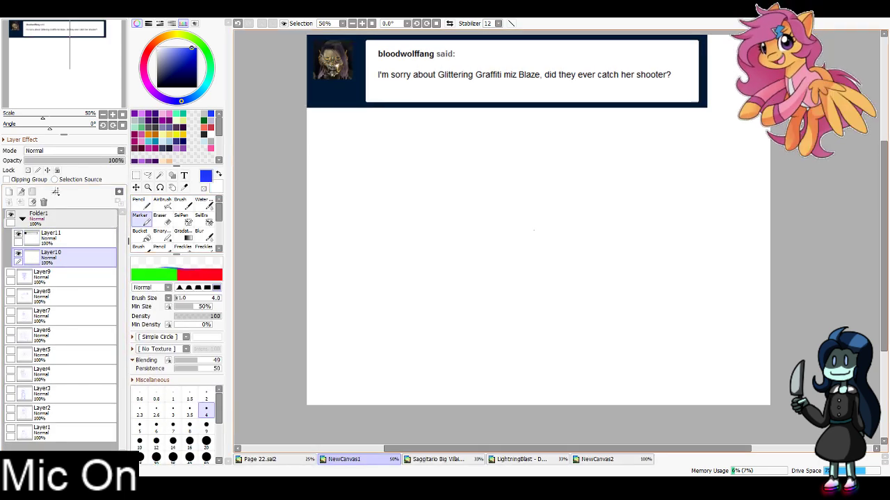
{"action": "mouse_move", "coordinate": [562, 193]}
{"action": "left_mouse_down"}
{"action": "mouse_move", "coordinate": [612, 237]}
{"action": "mouse_move", "coordinate": [622, 207]}
{"action": "mouse_move", "coordinate": [606, 238]}
{"action": "mouse_move", "coordinate": [626, 202]}
{"action": "mouse_move", "coordinate": [597, 195]}
{"action": "mouse_move", "coordinate": [612, 244]}
{"action": "mouse_move", "coordinate": [638, 208]}
{"action": "mouse_move", "coordinate": [611, 193]}
{"action": "mouse_move", "coordinate": [625, 198]}
{"action": "mouse_move", "coordinate": [607, 209]}
{"action": "mouse_move", "coordinate": [629, 196]}
{"action": "mouse_move", "coordinate": [634, 264]}
{"action": "left_mouse_up"}
{"action": "key", "text": "ctrl+z"}
{"action": "key", "text": "ctrl+z"}
{"action": "key", "text": "ctrl+z"}
{"action": "key", "text": "ctrl+z"}
{"action": "key", "text": "ctrl+z"}
{"action": "key", "text": "ctrl+z"}
{"action": "key", "text": "ctrl+z"}
{"action": "key", "text": "ctrl+z"}
Sketch a circular head below the question with a curved vertical centre line and two curved eye guidelines
{"action": "mouse_move", "coordinate": [618, 192]}
{"action": "left_mouse_down"}
{"action": "mouse_move", "coordinate": [637, 267]}
{"action": "mouse_move", "coordinate": [612, 223]}
{"action": "mouse_move", "coordinate": [626, 264]}
{"action": "mouse_move", "coordinate": [649, 224]}
{"action": "left_mouse_up"}
{"action": "key", "text": "ctrl+z"}
{"action": "key", "text": "ctrl+z"}
{"action": "mouse_move", "coordinate": [602, 241]}
{"action": "left_mouse_down"}
{"action": "mouse_move", "coordinate": [654, 230]}
{"action": "mouse_move", "coordinate": [646, 210]}
{"action": "left_mouse_up"}
{"action": "key", "text": "ctrl+z"}
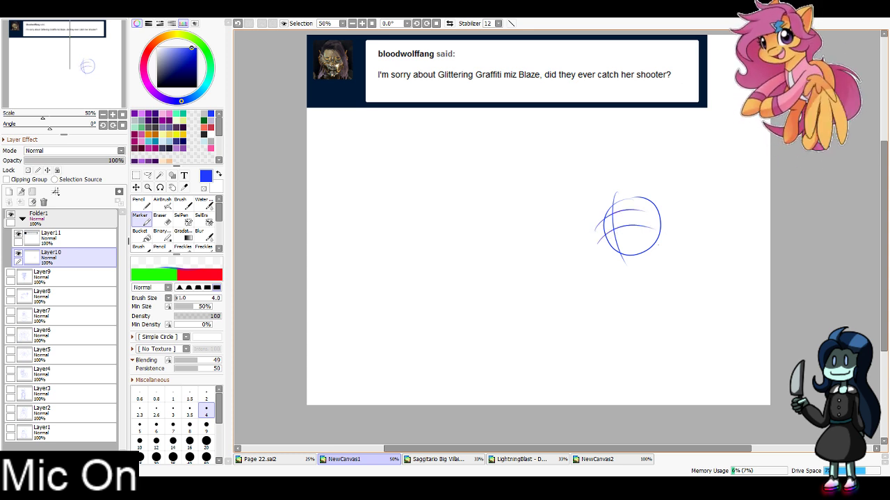
Draw the far side of the face from brow to cheek and a pointed chin and jawline below the head circle
{"action": "scroll", "coordinate": [424, 249], "scroll_direction": "up", "scroll_amount": 3}
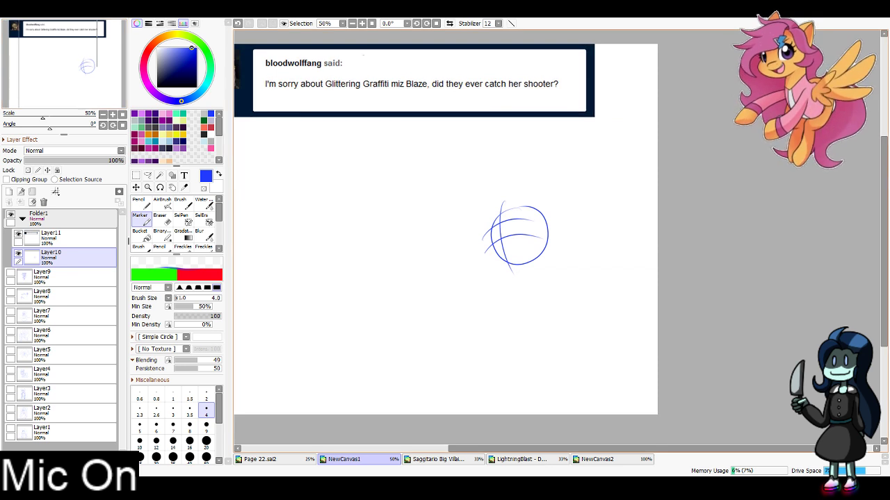
{"action": "mouse_move", "coordinate": [346, 149]}
{"action": "left_mouse_down"}
{"action": "mouse_move", "coordinate": [351, 266]}
{"action": "mouse_move", "coordinate": [411, 331]}
{"action": "left_mouse_up"}
{"action": "key", "text": "ctrl+z"}
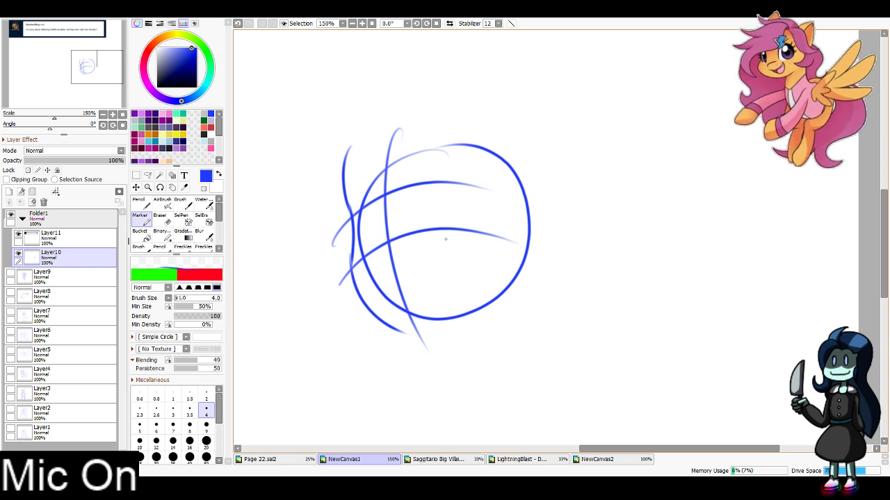
{"action": "key", "text": "ctrl+z"}
{"action": "key", "text": "ctrl+y"}
{"action": "key", "text": "ctrl+z"}
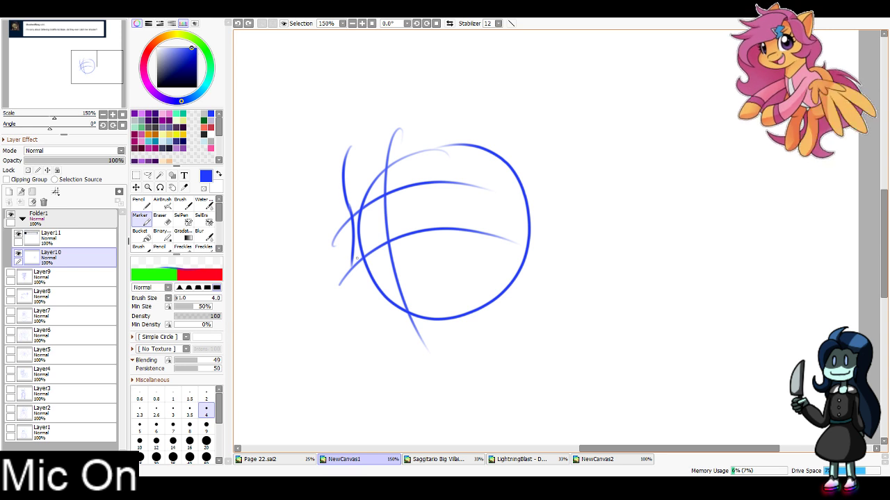
{"action": "key", "text": "ctrl+y"}
{"action": "key", "text": "ctrl+z"}
{"action": "mouse_move", "coordinate": [353, 253]}
{"action": "left_mouse_down"}
{"action": "mouse_move", "coordinate": [396, 328]}
{"action": "mouse_move", "coordinate": [435, 343]}
{"action": "mouse_move", "coordinate": [423, 336]}
{"action": "mouse_move", "coordinate": [477, 313]}
{"action": "mouse_move", "coordinate": [517, 276]}
{"action": "left_mouse_up"}
{"action": "key", "text": "ctrl+z"}
{"action": "left_click_drag", "start_coordinate": [424, 335], "coordinate": [502, 292]}
Draw an open, slanted frowning mouth in the lower part of the face
{"action": "left_click_drag", "start_coordinate": [384, 282], "coordinate": [456, 258]}
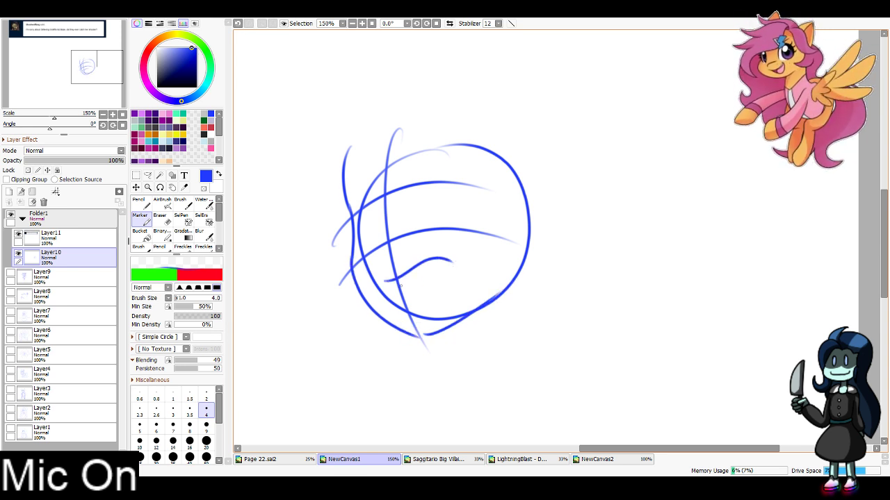
{"action": "key", "text": "ctrl+z"}
{"action": "mouse_move", "coordinate": [387, 284]}
{"action": "left_mouse_down"}
{"action": "mouse_move", "coordinate": [456, 269]}
{"action": "mouse_move", "coordinate": [392, 290]}
{"action": "mouse_move", "coordinate": [401, 305]}
{"action": "mouse_move", "coordinate": [454, 290]}
{"action": "mouse_move", "coordinate": [458, 267]}
{"action": "left_mouse_up"}
{"action": "mouse_move", "coordinate": [401, 288]}
{"action": "left_mouse_down"}
{"action": "mouse_move", "coordinate": [441, 288]}
{"action": "mouse_move", "coordinate": [419, 298]}
{"action": "mouse_move", "coordinate": [459, 261]}
{"action": "left_mouse_up"}
Draw the rounded outlines of both eyes and the upper lid of the near eye
{"action": "left_click_drag", "start_coordinate": [416, 174], "coordinate": [447, 213]}
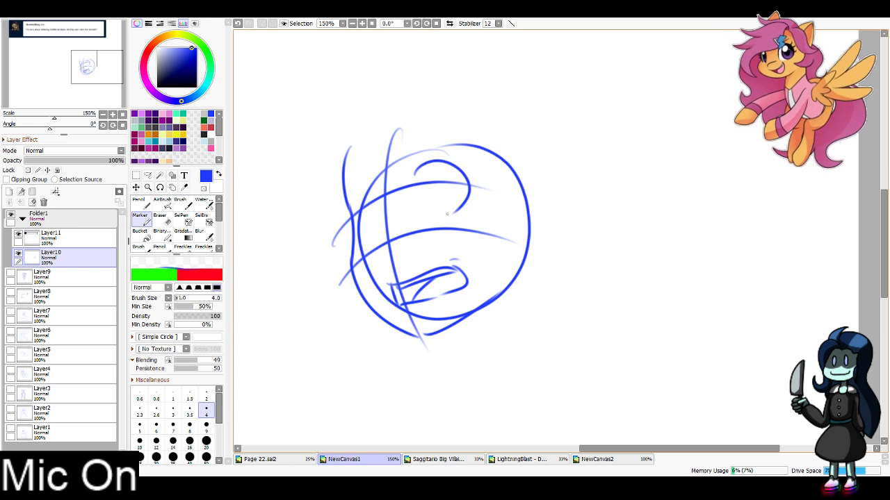
{"action": "left_click_drag", "start_coordinate": [378, 180], "coordinate": [386, 233]}
{"action": "key", "text": "ctrl+z"}
{"action": "key", "text": "ctrl+z"}
{"action": "left_click_drag", "start_coordinate": [413, 174], "coordinate": [455, 214]}
{"action": "left_click_drag", "start_coordinate": [378, 183], "coordinate": [364, 233]}
{"action": "left_click_drag", "start_coordinate": [411, 182], "coordinate": [479, 178]}
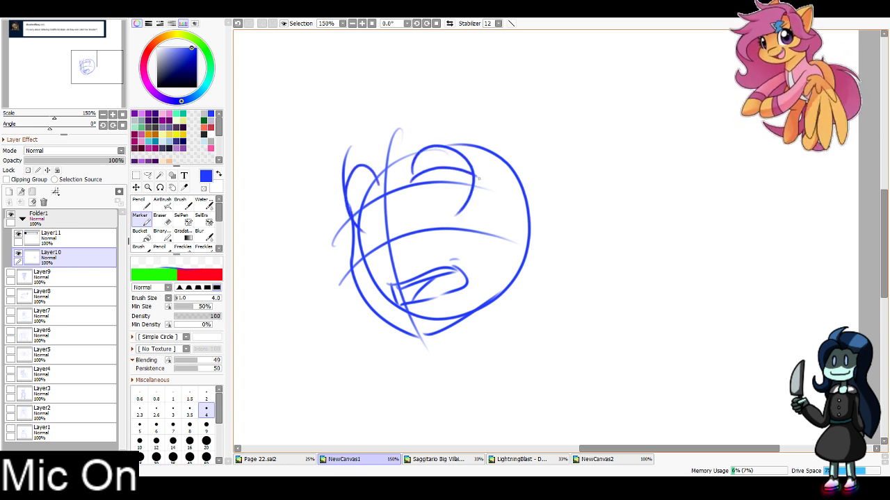
Draw the far eye's lids and pupil and add short strokes above both eyes
{"action": "left_click_drag", "start_coordinate": [383, 192], "coordinate": [346, 206]}
{"action": "key", "text": "ctrl+z"}
{"action": "left_click_drag", "start_coordinate": [408, 149], "coordinate": [487, 148]}
{"action": "mouse_move", "coordinate": [380, 165]}
{"action": "left_mouse_down"}
{"action": "mouse_move", "coordinate": [346, 169]}
{"action": "mouse_move", "coordinate": [349, 209]}
{"action": "mouse_move", "coordinate": [363, 192]}
{"action": "left_mouse_up"}
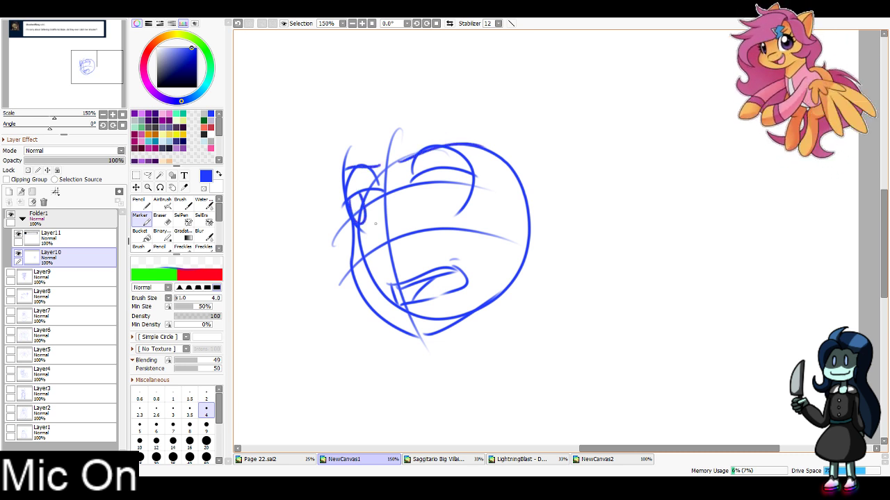
{"action": "key", "text": "ctrl+z"}
{"action": "left_click_drag", "start_coordinate": [363, 228], "coordinate": [381, 233]}
{"action": "left_click_drag", "start_coordinate": [382, 191], "coordinate": [381, 198]}
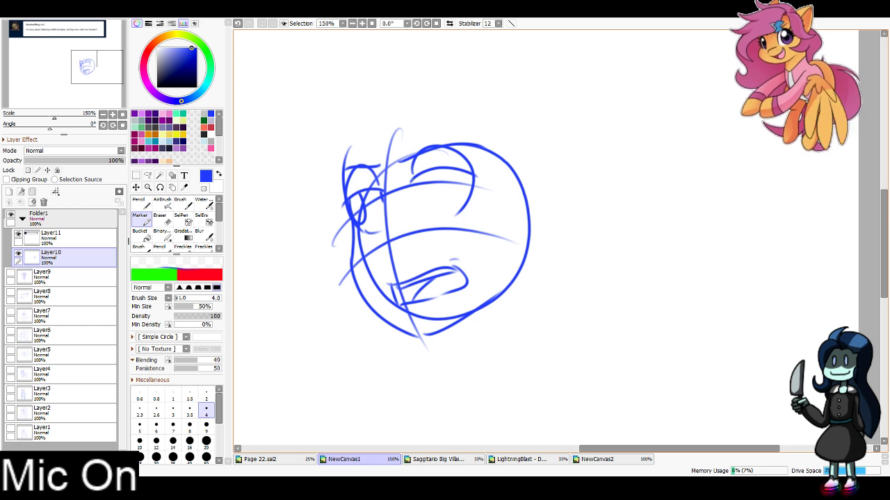
Finish the near eye with a lower lid, oval pupil and long lashes, and add an ear on the side of the head
{"action": "left_click_drag", "start_coordinate": [426, 221], "coordinate": [450, 217]}
{"action": "mouse_move", "coordinate": [417, 182]}
{"action": "left_mouse_down"}
{"action": "mouse_move", "coordinate": [432, 174]}
{"action": "mouse_move", "coordinate": [431, 201]}
{"action": "mouse_move", "coordinate": [433, 173]}
{"action": "left_mouse_up"}
{"action": "key", "text": "ctrl+z"}
{"action": "left_click_drag", "start_coordinate": [515, 242], "coordinate": [526, 261]}
{"action": "mouse_move", "coordinate": [458, 168]}
{"action": "left_mouse_down"}
{"action": "mouse_move", "coordinate": [514, 151]}
{"action": "mouse_move", "coordinate": [522, 168]}
{"action": "mouse_move", "coordinate": [511, 192]}
{"action": "left_mouse_up"}
{"action": "mouse_move", "coordinate": [395, 127]}
{"action": "left_mouse_down"}
{"action": "mouse_move", "coordinate": [412, 102]}
{"action": "mouse_move", "coordinate": [471, 379]}
{"action": "left_mouse_up"}
{"action": "left_click_drag", "start_coordinate": [413, 96], "coordinate": [474, 79]}
{"action": "mouse_move", "coordinate": [474, 79]}
{"action": "left_mouse_down"}
{"action": "mouse_move", "coordinate": [509, 105]}
{"action": "mouse_move", "coordinate": [513, 337]}
{"action": "left_mouse_up"}
{"action": "key", "text": "ctrl+z"}
{"action": "key", "text": "ctrl+z"}
{"action": "key", "text": "ctrl+z"}
{"action": "key", "text": "ctrl+z"}
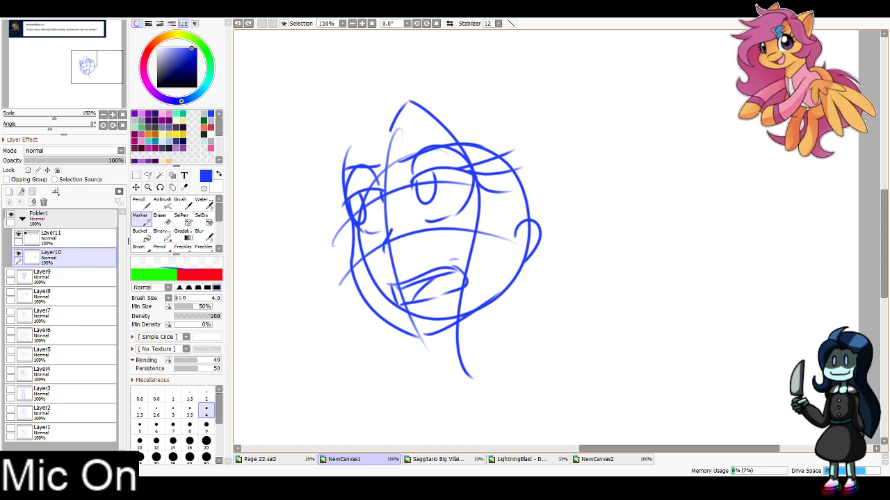
{"action": "left_click_drag", "start_coordinate": [388, 139], "coordinate": [411, 80]}
{"action": "key", "text": "ctrl+z"}
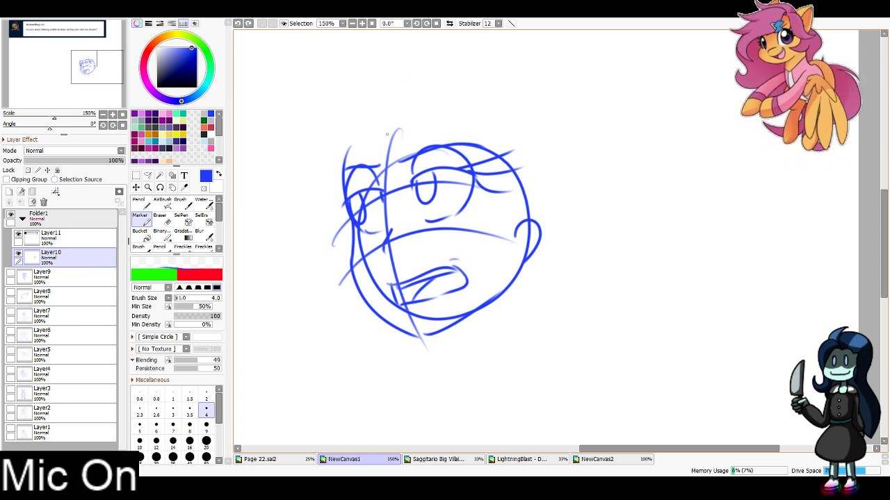
Draw long parted hair locks hanging down both sides of the face and a hairline across the forehead
{"action": "mouse_move", "coordinate": [386, 142]}
{"action": "left_mouse_down"}
{"action": "mouse_move", "coordinate": [406, 82]}
{"action": "mouse_move", "coordinate": [435, 106]}
{"action": "mouse_move", "coordinate": [482, 381]}
{"action": "left_mouse_up"}
{"action": "mouse_move", "coordinate": [405, 82]}
{"action": "left_mouse_down"}
{"action": "mouse_move", "coordinate": [448, 63]}
{"action": "mouse_move", "coordinate": [510, 137]}
{"action": "mouse_move", "coordinate": [502, 317]}
{"action": "left_mouse_up"}
{"action": "mouse_move", "coordinate": [512, 245]}
{"action": "left_mouse_down"}
{"action": "mouse_move", "coordinate": [556, 338]}
{"action": "mouse_move", "coordinate": [502, 378]}
{"action": "left_mouse_up"}
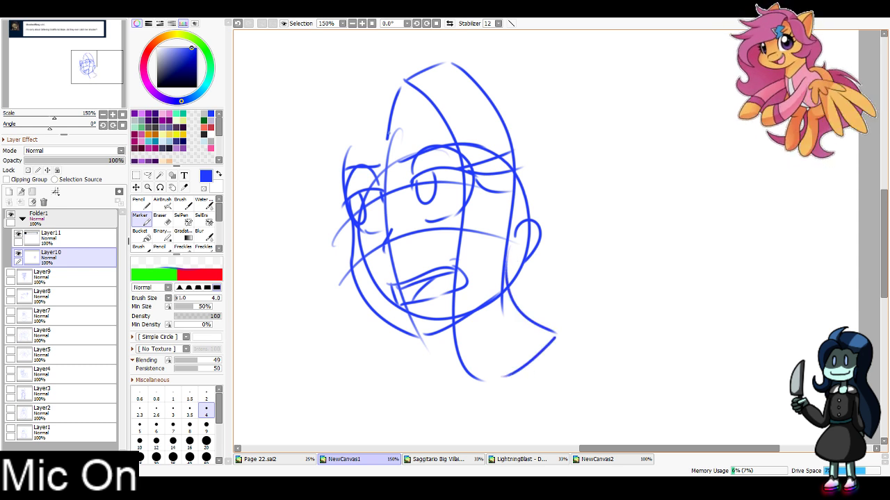
{"action": "mouse_move", "coordinate": [387, 140]}
{"action": "left_mouse_down"}
{"action": "mouse_move", "coordinate": [365, 103]}
{"action": "mouse_move", "coordinate": [343, 167]}
{"action": "mouse_move", "coordinate": [340, 271]}
{"action": "left_mouse_up"}
{"action": "mouse_move", "coordinate": [365, 102]}
{"action": "left_mouse_down"}
{"action": "mouse_move", "coordinate": [339, 89]}
{"action": "mouse_move", "coordinate": [277, 383]}
{"action": "mouse_move", "coordinate": [351, 391]}
{"action": "mouse_move", "coordinate": [339, 244]}
{"action": "left_mouse_up"}
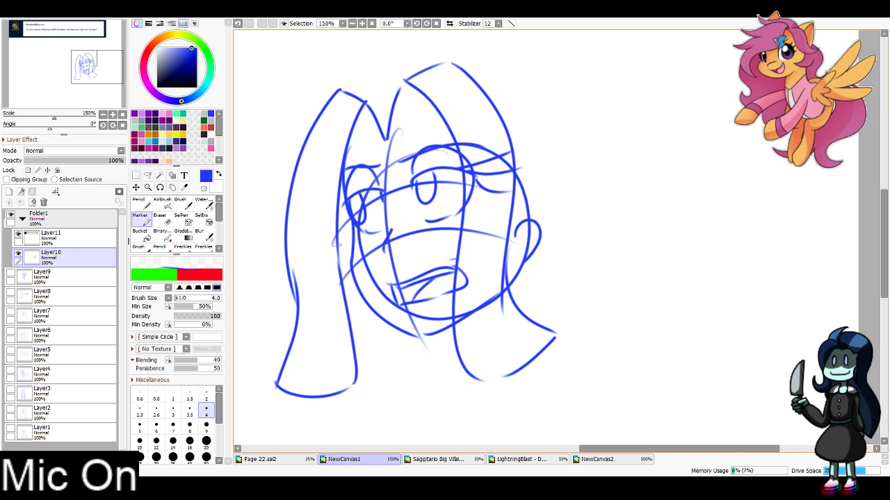
{"action": "left_click_drag", "start_coordinate": [389, 139], "coordinate": [438, 121]}
{"action": "left_click_drag", "start_coordinate": [339, 156], "coordinate": [387, 140]}
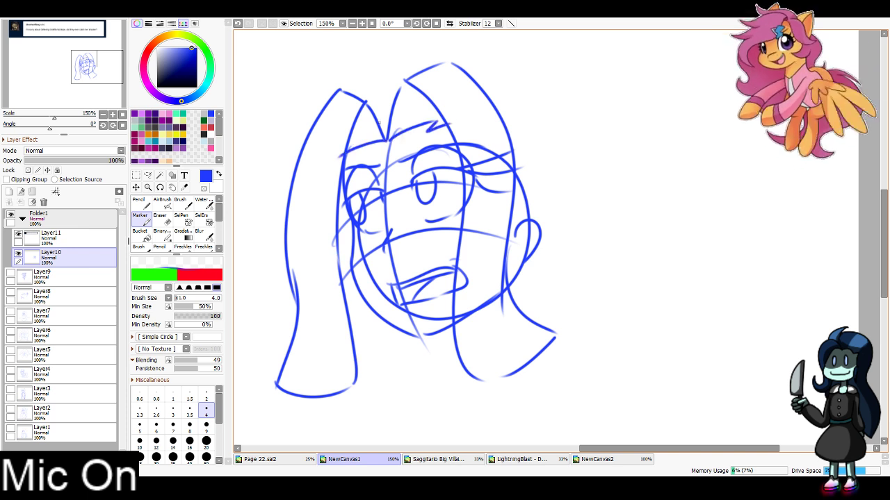
Draw the outer hair outline arching from the far lock over the top of the head and down behind the ear
{"action": "left_click_drag", "start_coordinate": [382, 103], "coordinate": [400, 178]}
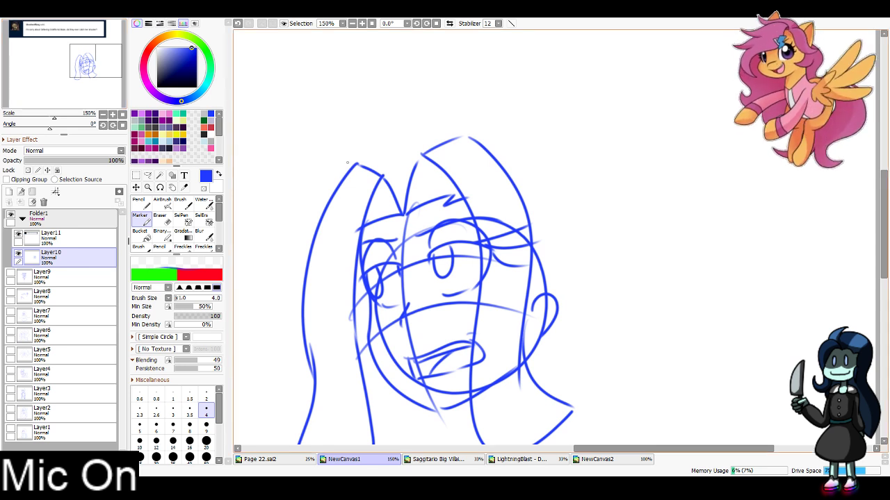
{"action": "left_click_drag", "start_coordinate": [347, 170], "coordinate": [567, 125]}
{"action": "key", "text": "ctrl+z"}
{"action": "mouse_move", "coordinate": [349, 162]}
{"action": "left_mouse_down"}
{"action": "mouse_move", "coordinate": [411, 93]}
{"action": "mouse_move", "coordinate": [597, 312]}
{"action": "left_mouse_up"}
{"action": "key", "text": "ctrl+z"}
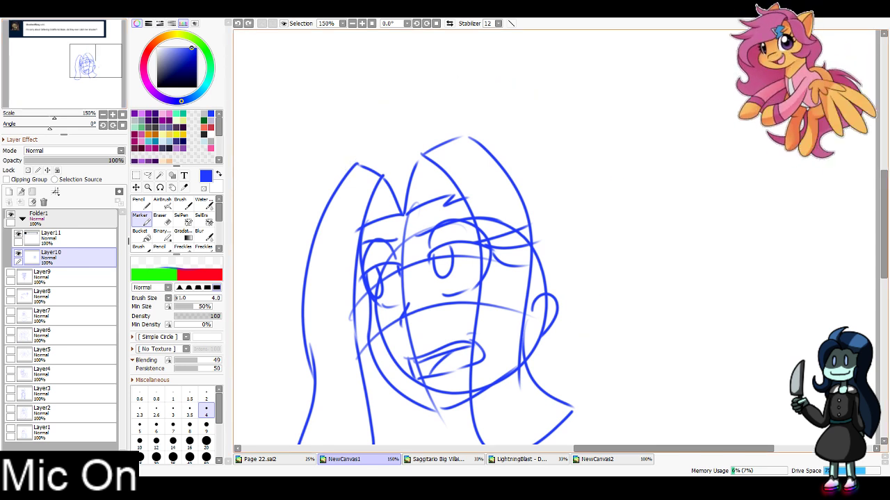
{"action": "mouse_move", "coordinate": [352, 164]}
{"action": "left_mouse_down"}
{"action": "mouse_move", "coordinate": [456, 83]}
{"action": "mouse_move", "coordinate": [571, 351]}
{"action": "mouse_move", "coordinate": [559, 365]}
{"action": "mouse_move", "coordinate": [582, 153]}
{"action": "mouse_move", "coordinate": [560, 204]}
{"action": "left_mouse_up"}
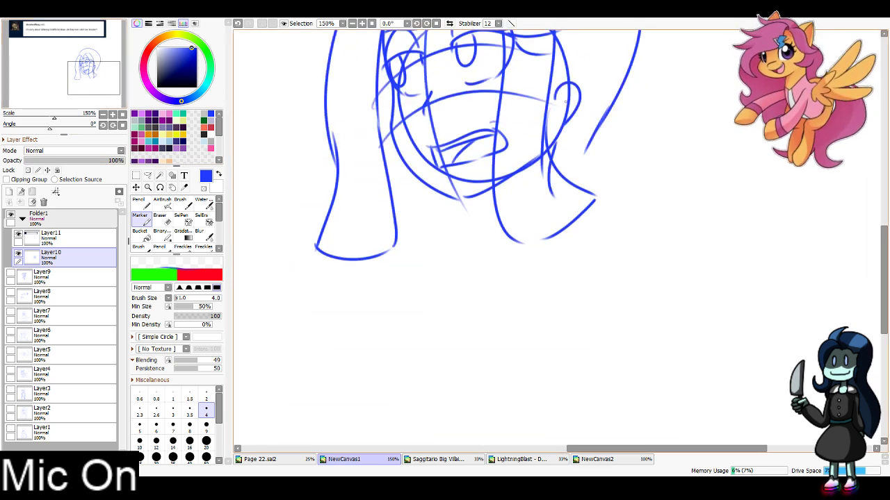
Draw the two short neck lines running down from beneath the jaw between the hair locks
{"action": "left_click_drag", "start_coordinate": [553, 45], "coordinate": [555, 81]}
{"action": "left_click_drag", "start_coordinate": [492, 190], "coordinate": [475, 230]}
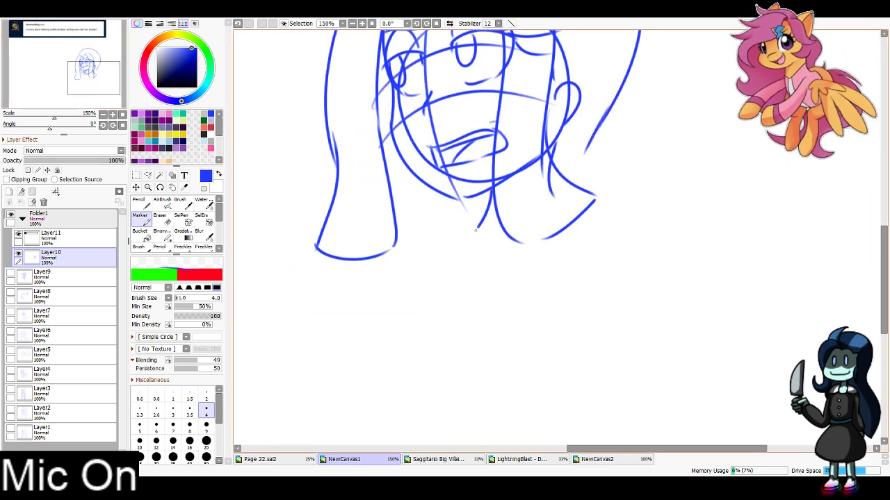
{"action": "key", "text": "ctrl+z"}
{"action": "left_click_drag", "start_coordinate": [505, 183], "coordinate": [493, 228]}
{"action": "left_click_drag", "start_coordinate": [549, 190], "coordinate": [555, 206]}
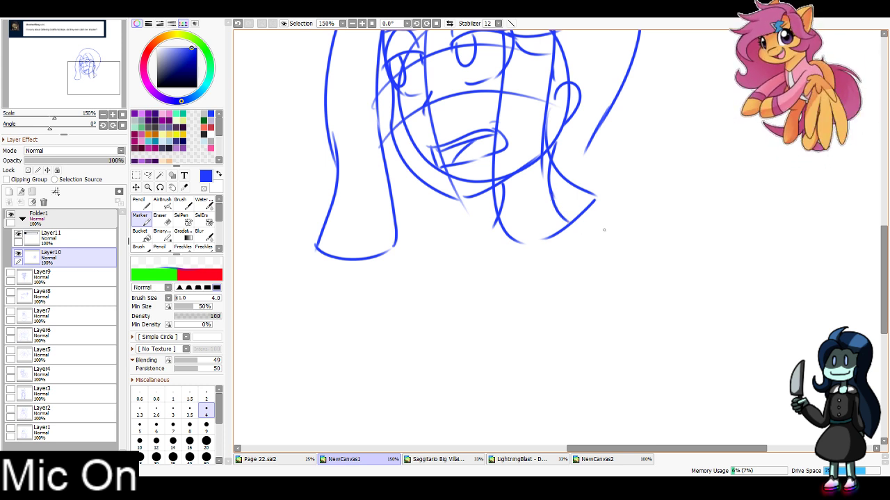
Draw a circle for each shoulder joint and curved shoulder lines running from the neck over them
{"action": "mouse_move", "coordinate": [615, 214]}
{"action": "left_mouse_down"}
{"action": "mouse_move", "coordinate": [643, 221]}
{"action": "mouse_move", "coordinate": [606, 259]}
{"action": "mouse_move", "coordinate": [648, 218]}
{"action": "left_mouse_up"}
{"action": "key", "text": "ctrl+z"}
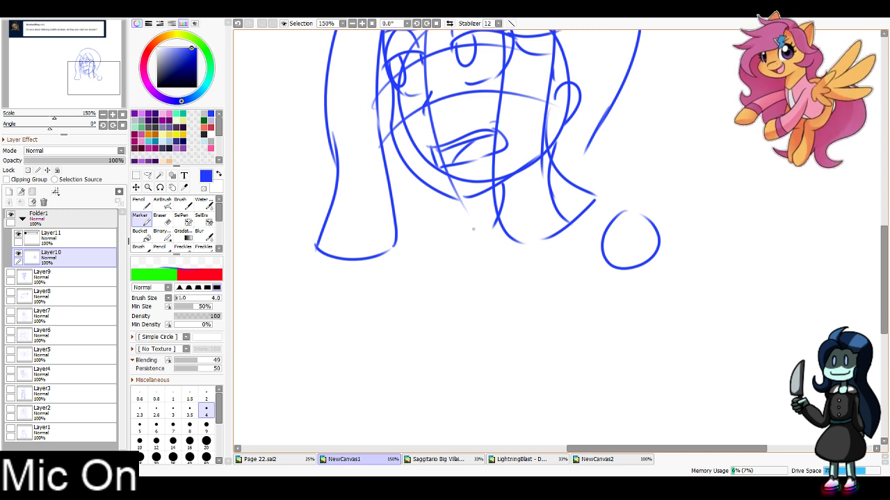
{"action": "mouse_move", "coordinate": [431, 242]}
{"action": "left_mouse_down"}
{"action": "mouse_move", "coordinate": [448, 261]}
{"action": "mouse_move", "coordinate": [462, 256]}
{"action": "mouse_move", "coordinate": [416, 252]}
{"action": "left_mouse_up"}
{"action": "key", "text": "ctrl+z"}
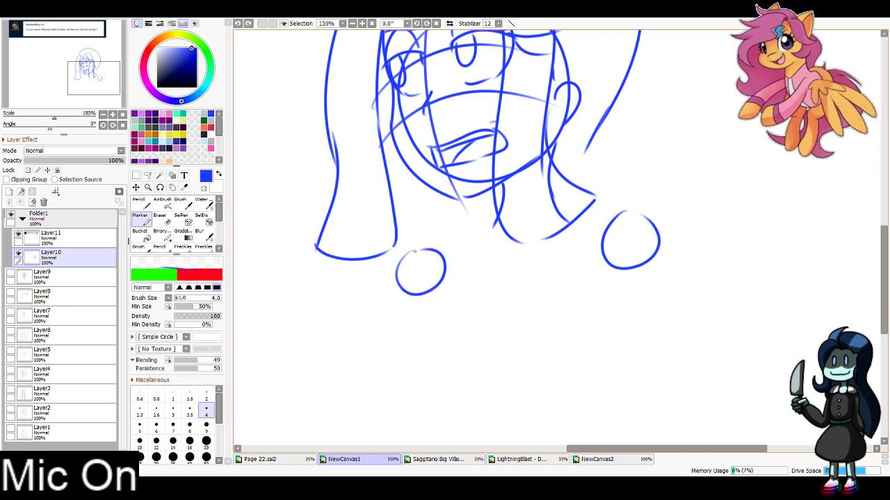
{"action": "mouse_move", "coordinate": [567, 220]}
{"action": "left_mouse_down"}
{"action": "mouse_move", "coordinate": [625, 207]}
{"action": "mouse_move", "coordinate": [677, 250]}
{"action": "mouse_move", "coordinate": [673, 314]}
{"action": "left_mouse_up"}
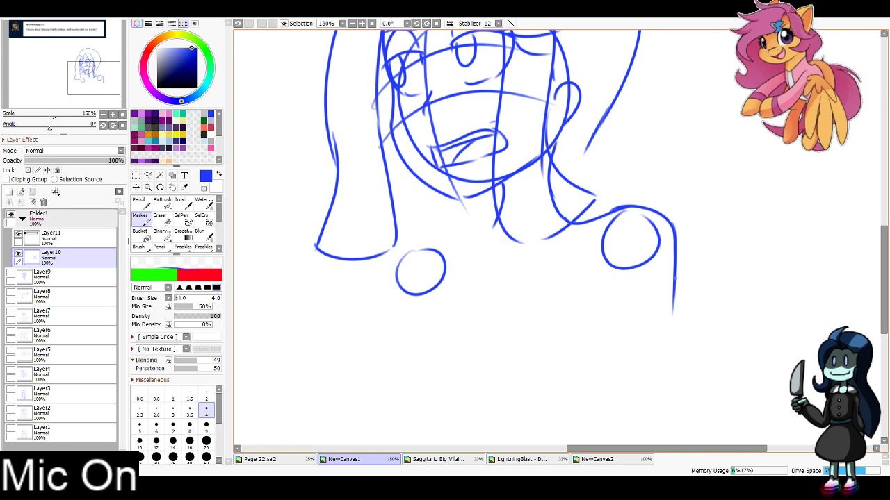
{"action": "key", "text": "ctrl+z"}
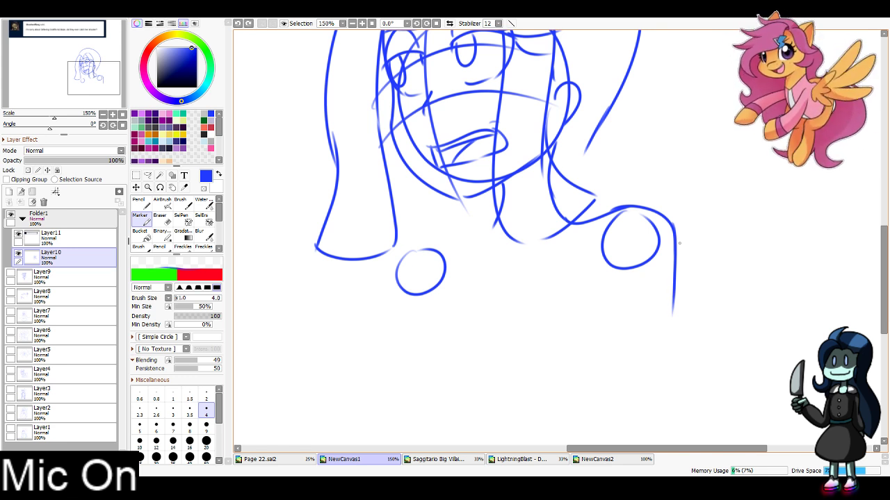
{"action": "mouse_move", "coordinate": [502, 200]}
{"action": "left_mouse_down"}
{"action": "mouse_move", "coordinate": [496, 221]}
{"action": "mouse_move", "coordinate": [403, 240]}
{"action": "left_mouse_up"}
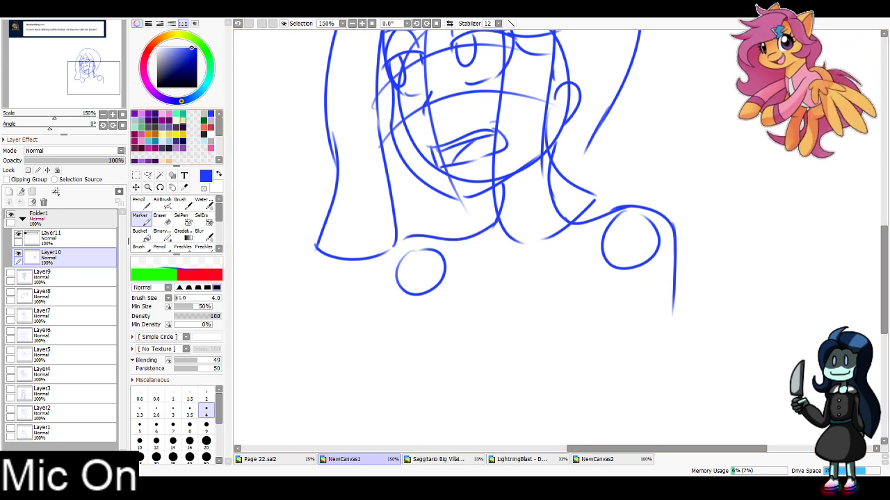
Draw a curved chest line between the shoulder circles and the two long sides of the torso
{"action": "mouse_move", "coordinate": [93, 80]}
{"action": "left_mouse_down"}
{"action": "mouse_move", "coordinate": [97, 98]}
{"action": "mouse_move", "coordinate": [95, 89]}
{"action": "left_mouse_up"}
{"action": "left_click_drag", "start_coordinate": [609, 149], "coordinate": [587, 345]}
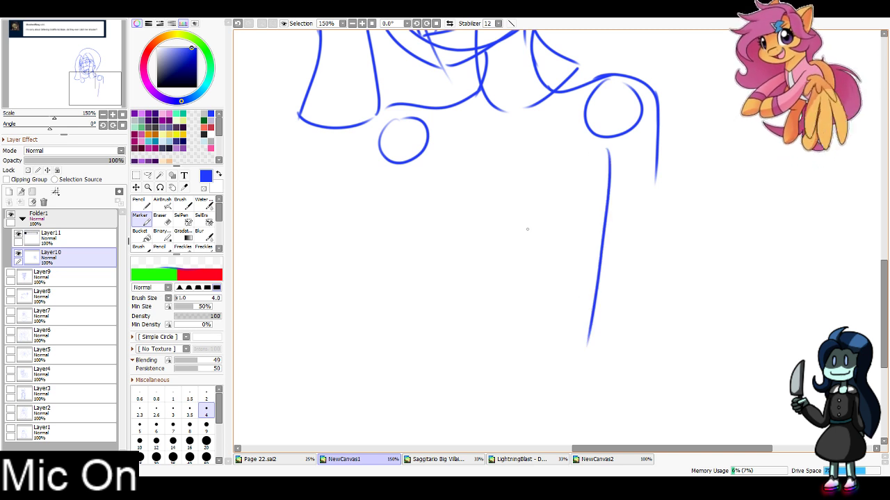
{"action": "left_click_drag", "start_coordinate": [425, 155], "coordinate": [588, 150]}
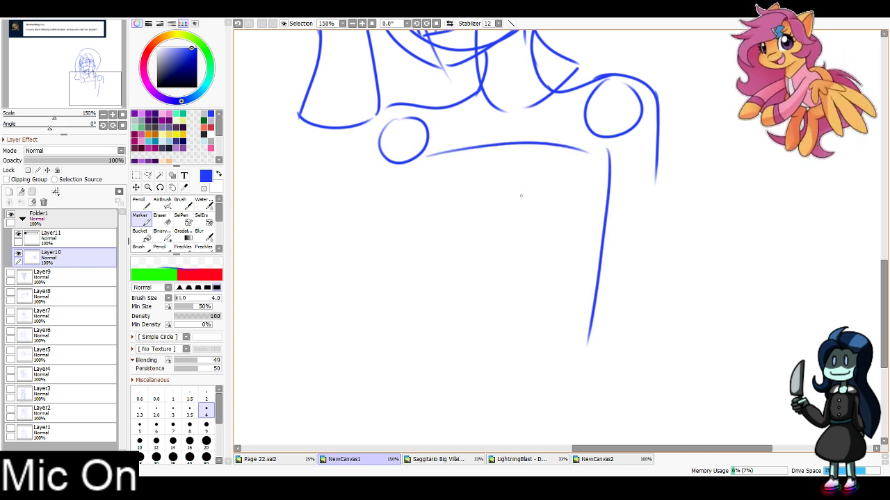
{"action": "left_click", "coordinate": [352, 23]}
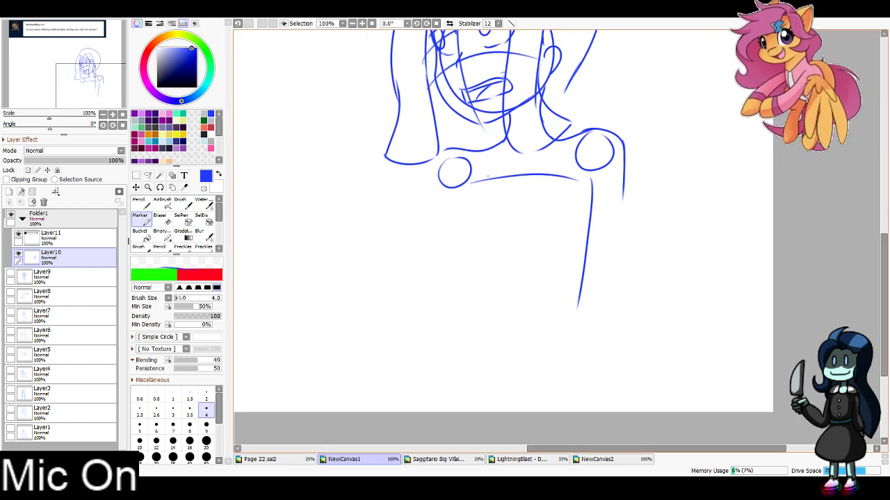
{"action": "mouse_move", "coordinate": [467, 182]}
{"action": "left_mouse_down"}
{"action": "mouse_move", "coordinate": [464, 306]}
{"action": "mouse_move", "coordinate": [574, 327]}
{"action": "left_mouse_up"}
{"action": "key", "text": "ctrl+z"}
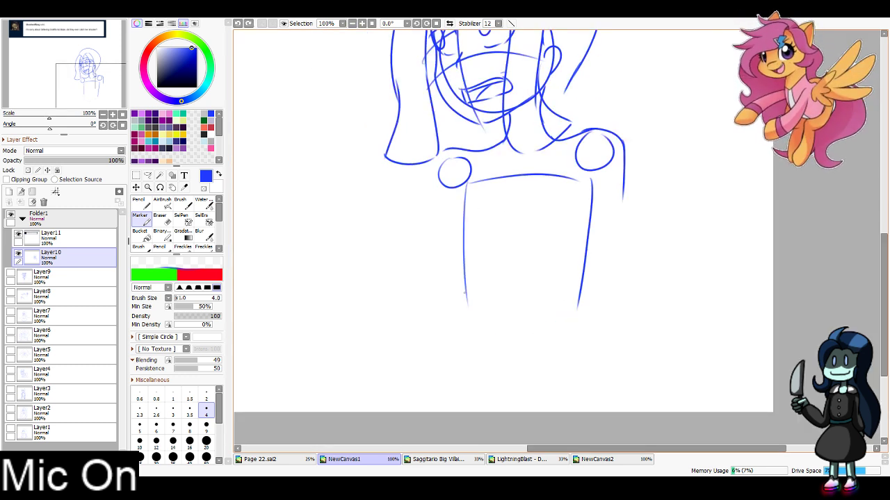
Taper the near side of the torso, close it with a curved waistline, and add flared hips with a rounded bottom
{"action": "left_click_drag", "start_coordinate": [464, 292], "coordinate": [560, 332]}
{"action": "key", "text": "ctrl+z"}
{"action": "key", "text": "ctrl+z"}
{"action": "mouse_move", "coordinate": [591, 195]}
{"action": "left_mouse_down"}
{"action": "mouse_move", "coordinate": [562, 323]}
{"action": "mouse_move", "coordinate": [557, 319]}
{"action": "left_mouse_up"}
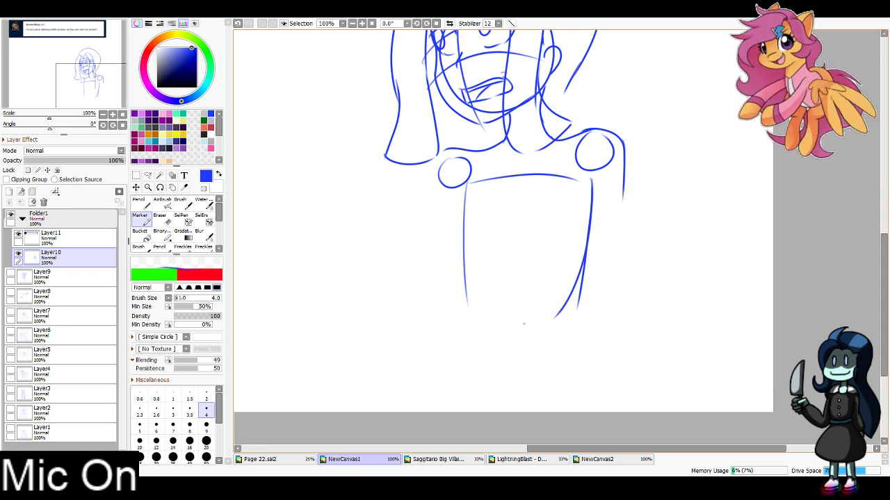
{"action": "left_click_drag", "start_coordinate": [469, 300], "coordinate": [563, 317]}
{"action": "left_click_drag", "start_coordinate": [469, 310], "coordinate": [455, 361]}
{"action": "left_click_drag", "start_coordinate": [559, 317], "coordinate": [573, 362]}
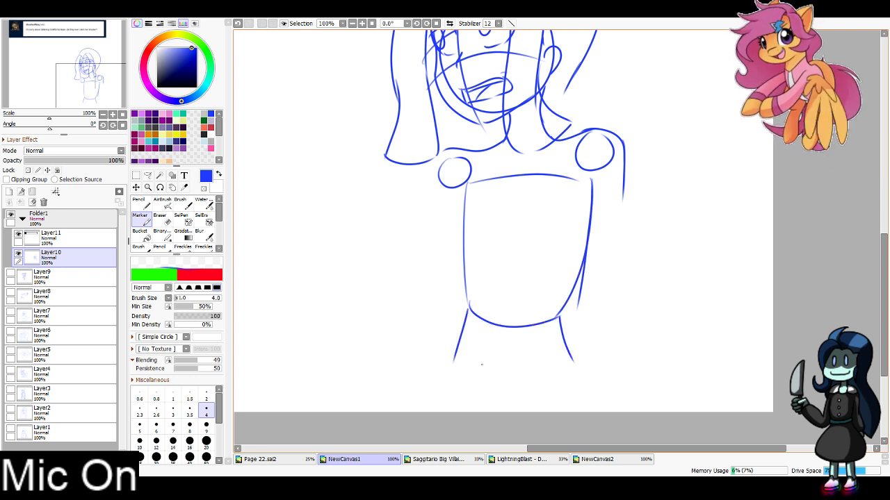
{"action": "left_click_drag", "start_coordinate": [457, 359], "coordinate": [567, 358]}
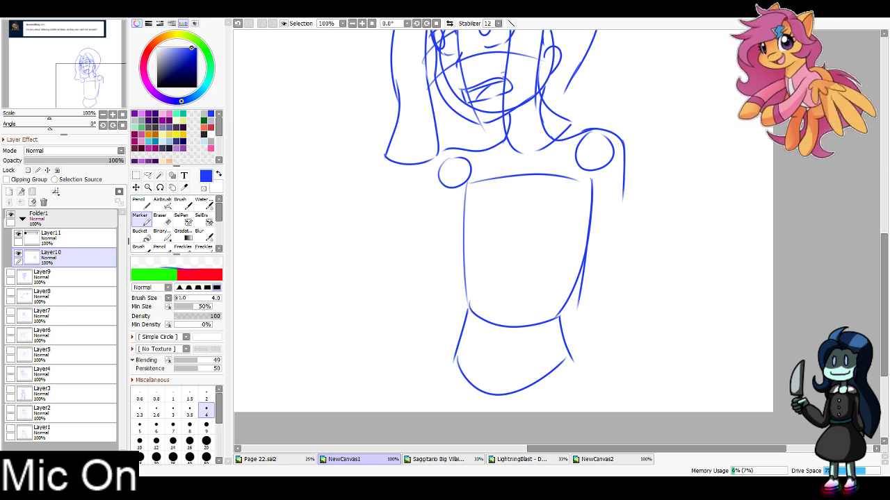
Draw both upper arms as narrow shapes hanging from the shoulder circles along the sides of the torso
{"action": "left_click_drag", "start_coordinate": [583, 215], "coordinate": [620, 147]}
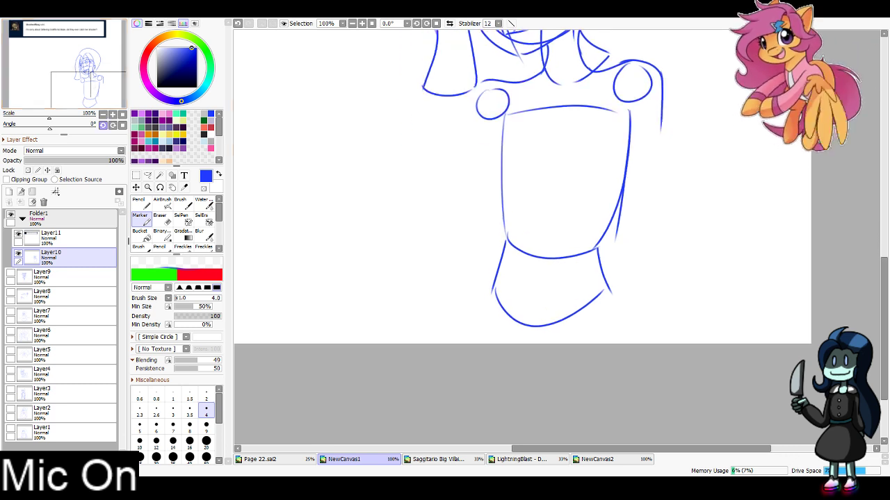
{"action": "mouse_move", "coordinate": [626, 81]}
{"action": "left_mouse_down"}
{"action": "mouse_move", "coordinate": [618, 193]}
{"action": "mouse_move", "coordinate": [622, 101]}
{"action": "mouse_move", "coordinate": [604, 199]}
{"action": "left_mouse_up"}
{"action": "key", "text": "ctrl+z"}
{"action": "mouse_move", "coordinate": [613, 157]}
{"action": "left_mouse_down"}
{"action": "mouse_move", "coordinate": [612, 216]}
{"action": "mouse_move", "coordinate": [658, 95]}
{"action": "mouse_move", "coordinate": [647, 155]}
{"action": "left_mouse_up"}
{"action": "left_click_drag", "start_coordinate": [479, 82], "coordinate": [466, 202]}
{"action": "mouse_move", "coordinate": [468, 133]}
{"action": "left_mouse_down"}
{"action": "mouse_move", "coordinate": [461, 194]}
{"action": "mouse_move", "coordinate": [470, 220]}
{"action": "left_mouse_up"}
{"action": "mouse_move", "coordinate": [499, 98]}
{"action": "left_mouse_down"}
{"action": "mouse_move", "coordinate": [479, 211]}
{"action": "mouse_move", "coordinate": [577, 188]}
{"action": "left_mouse_up"}
Draw crossed forearms over the lower torso with rounded hands at both elbows, and reinforce the near arm's outer edge
{"action": "left_click_drag", "start_coordinate": [481, 211], "coordinate": [582, 194]}
{"action": "left_click_drag", "start_coordinate": [460, 227], "coordinate": [566, 207]}
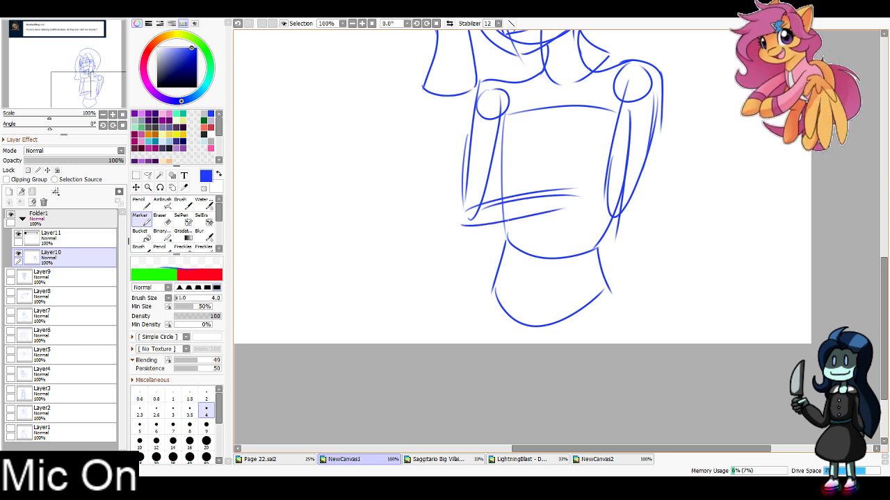
{"action": "key", "text": "ctrl+z"}
{"action": "key", "text": "ctrl+z"}
{"action": "mouse_move", "coordinate": [467, 207]}
{"action": "left_mouse_down"}
{"action": "mouse_move", "coordinate": [533, 183]}
{"action": "mouse_move", "coordinate": [591, 183]}
{"action": "left_mouse_up"}
{"action": "mouse_move", "coordinate": [484, 202]}
{"action": "left_mouse_down"}
{"action": "mouse_move", "coordinate": [525, 188]}
{"action": "mouse_move", "coordinate": [570, 214]}
{"action": "mouse_move", "coordinate": [602, 202]}
{"action": "mouse_move", "coordinate": [609, 164]}
{"action": "mouse_move", "coordinate": [623, 178]}
{"action": "mouse_move", "coordinate": [557, 230]}
{"action": "mouse_move", "coordinate": [486, 229]}
{"action": "left_mouse_up"}
{"action": "mouse_move", "coordinate": [473, 188]}
{"action": "left_mouse_down"}
{"action": "mouse_move", "coordinate": [468, 203]}
{"action": "mouse_move", "coordinate": [475, 176]}
{"action": "mouse_move", "coordinate": [506, 185]}
{"action": "left_mouse_up"}
{"action": "key", "text": "ctrl+z"}
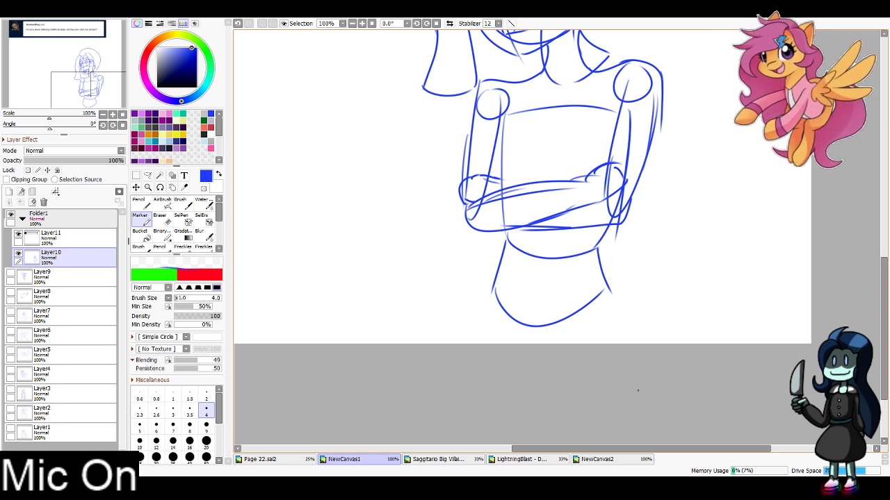
{"action": "left_click_drag", "start_coordinate": [661, 104], "coordinate": [643, 173]}
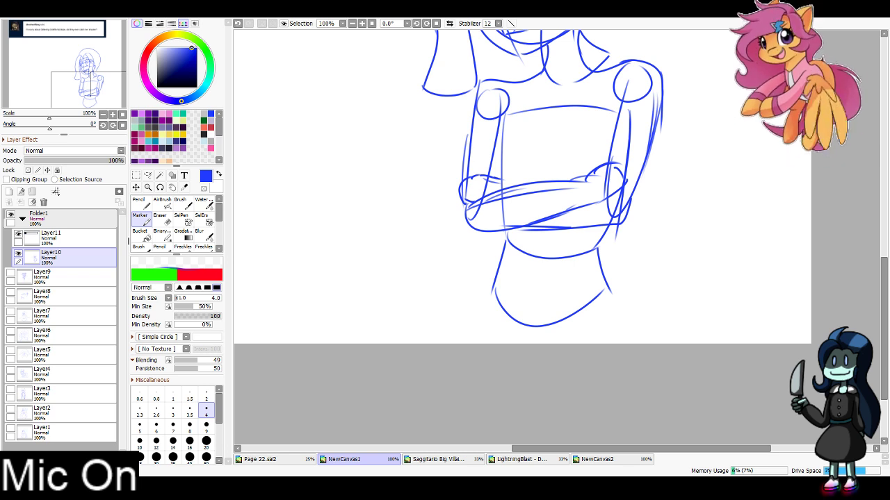
Draw two large pigtail arcs rising from the top of the head and curving down on either side
{"action": "mouse_move", "coordinate": [556, 139]}
{"action": "left_mouse_down"}
{"action": "mouse_move", "coordinate": [533, 223]}
{"action": "mouse_move", "coordinate": [479, 333]}
{"action": "mouse_move", "coordinate": [438, 372]}
{"action": "left_mouse_up"}
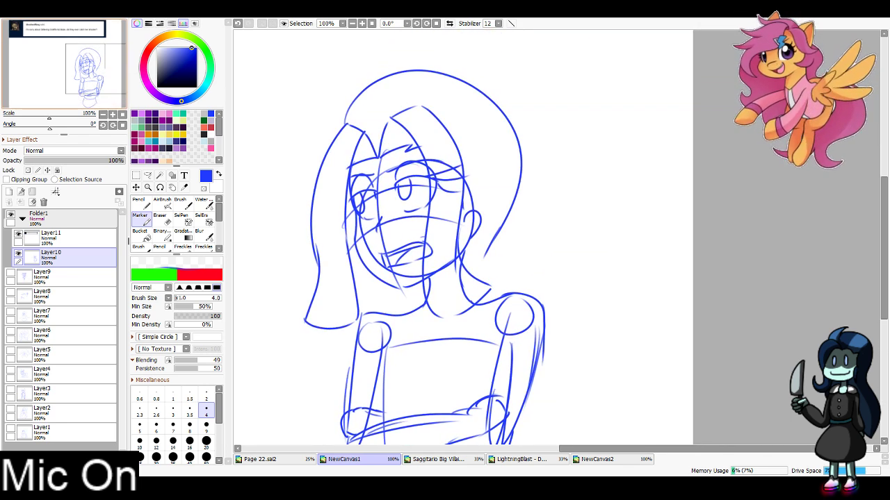
{"action": "left_click_drag", "start_coordinate": [459, 77], "coordinate": [542, 265]}
{"action": "key", "text": "ctrl+z"}
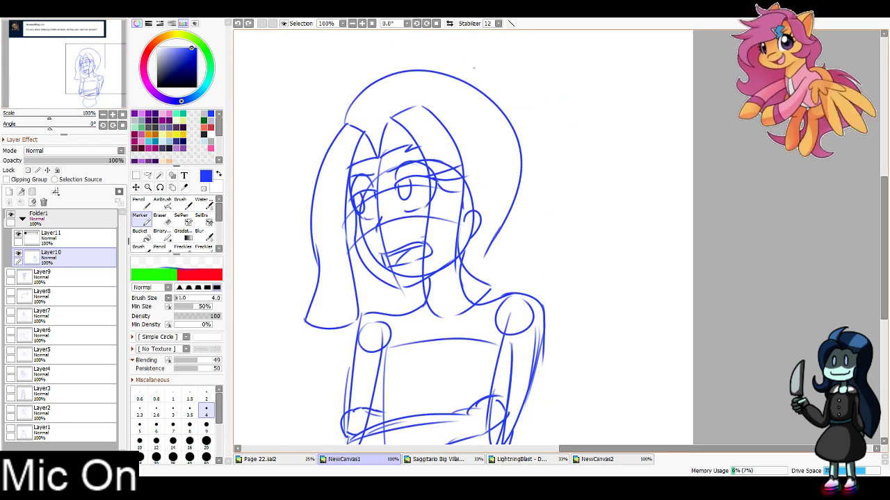
{"action": "mouse_move", "coordinate": [455, 67]}
{"action": "left_mouse_down"}
{"action": "mouse_move", "coordinate": [575, 160]}
{"action": "mouse_move", "coordinate": [544, 275]}
{"action": "left_mouse_up"}
{"action": "left_click_drag", "start_coordinate": [386, 70], "coordinate": [310, 217]}
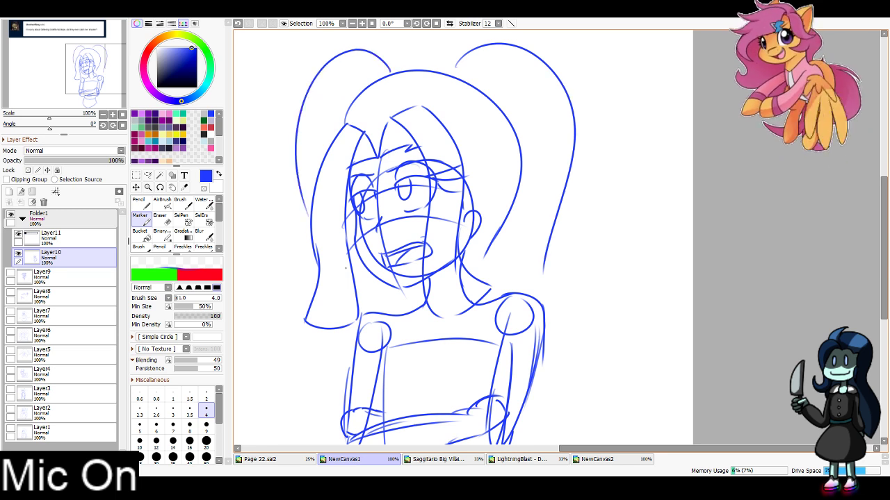
Extend both pigtails outward past the shoulders and close their lower ends beside the arms
{"action": "scroll", "coordinate": [466, 237], "scroll_direction": "down", "scroll_amount": 3}
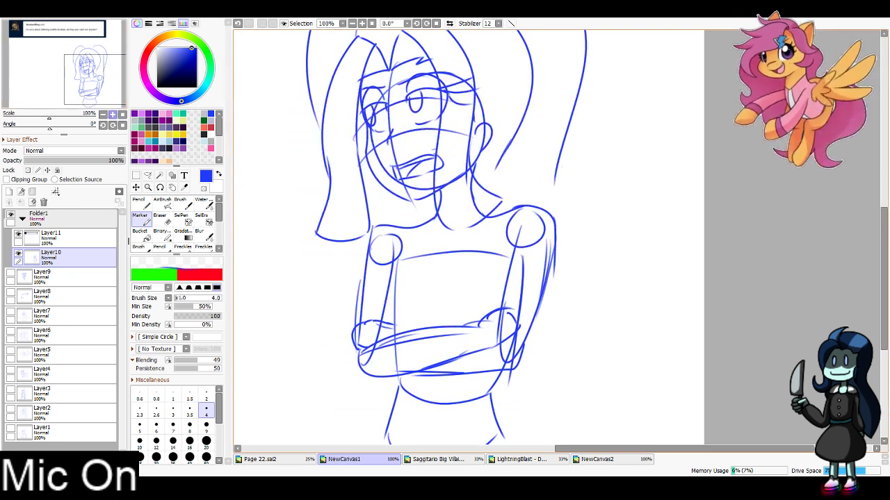
{"action": "mouse_move", "coordinate": [575, 115]}
{"action": "left_mouse_down"}
{"action": "mouse_move", "coordinate": [582, 271]}
{"action": "mouse_move", "coordinate": [544, 395]}
{"action": "left_mouse_up"}
{"action": "left_click_drag", "start_coordinate": [327, 160], "coordinate": [259, 395]}
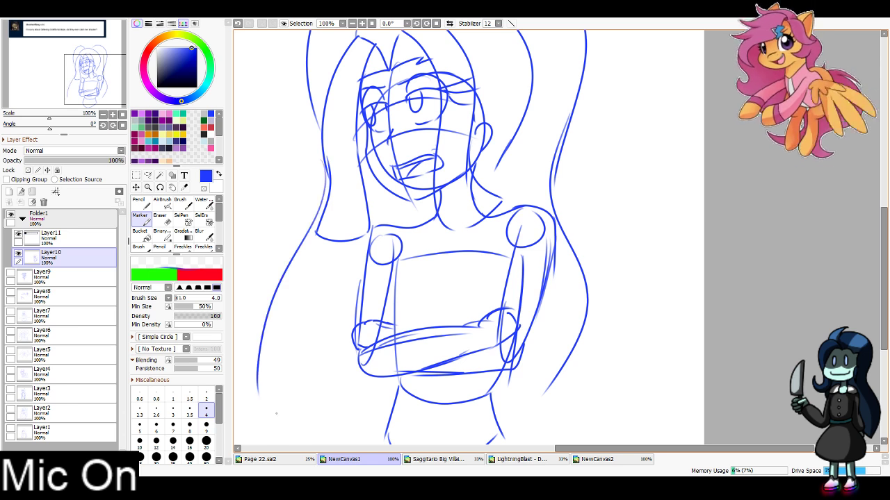
{"action": "key", "text": "ctrl+z"}
{"action": "key", "text": "ctrl+z"}
{"action": "left_click_drag", "start_coordinate": [577, 94], "coordinate": [553, 285]}
{"action": "mouse_move", "coordinate": [328, 124]}
{"action": "left_mouse_down"}
{"action": "mouse_move", "coordinate": [327, 163]}
{"action": "mouse_move", "coordinate": [273, 321]}
{"action": "mouse_move", "coordinate": [356, 303]}
{"action": "left_mouse_up"}
{"action": "mouse_move", "coordinate": [502, 153]}
{"action": "left_mouse_down"}
{"action": "mouse_move", "coordinate": [485, 188]}
{"action": "mouse_move", "coordinate": [510, 154]}
{"action": "left_mouse_up"}
{"action": "key", "text": "ctrl+z"}
Draw a V-shaped neckline from the base of the neck down onto the chest
{"action": "left_click_drag", "start_coordinate": [426, 217], "coordinate": [431, 287]}
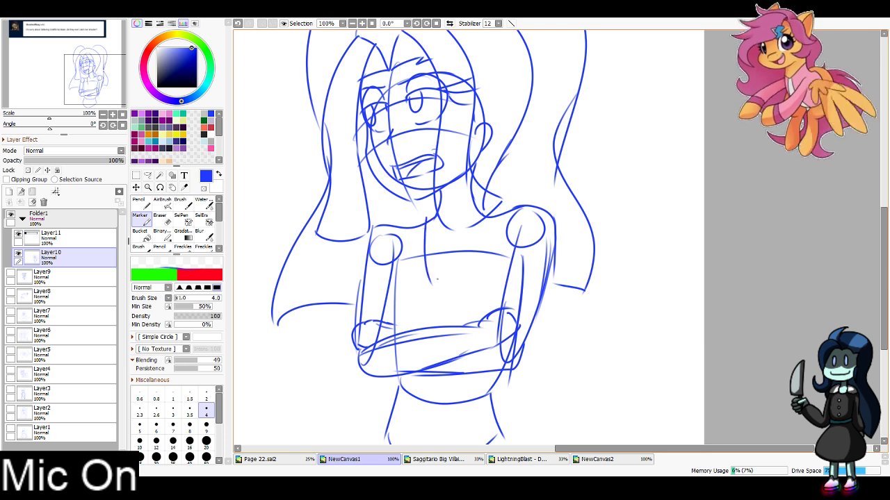
{"action": "left_click_drag", "start_coordinate": [486, 220], "coordinate": [438, 285]}
{"action": "key", "text": "ctrl+z"}
{"action": "key", "text": "ctrl+z"}
{"action": "left_click_drag", "start_coordinate": [427, 214], "coordinate": [432, 291]}
{"action": "left_click_drag", "start_coordinate": [493, 212], "coordinate": [440, 289]}
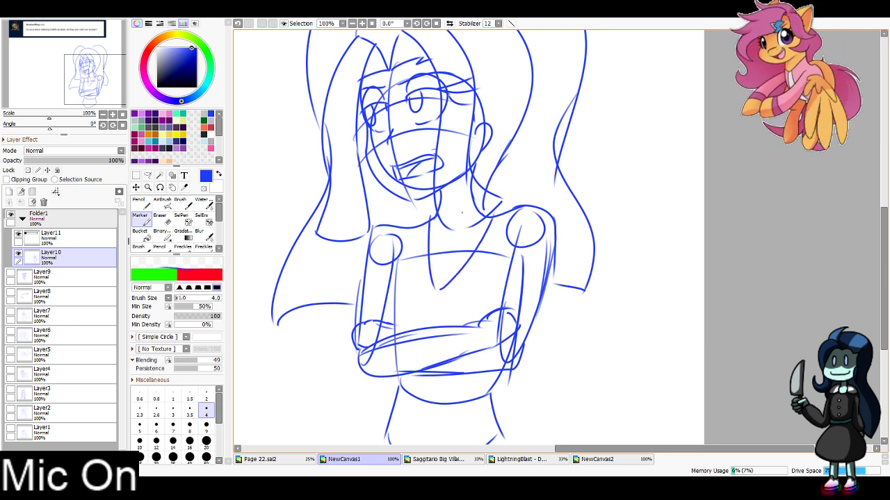
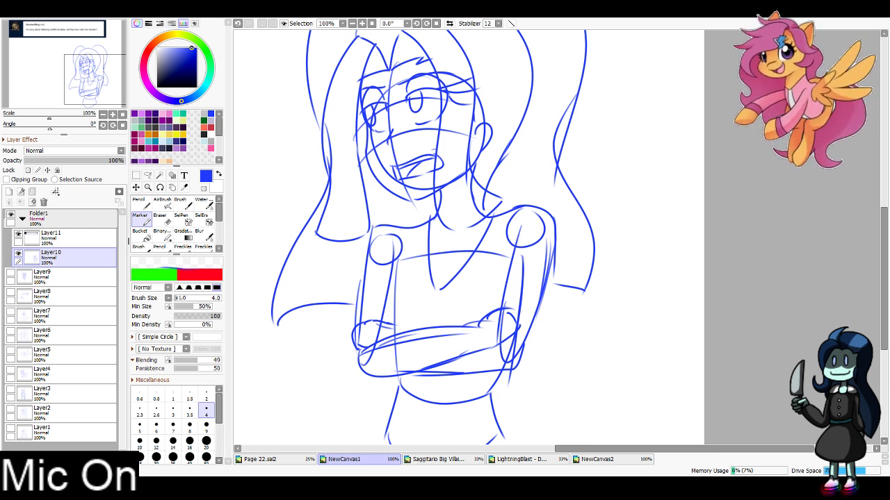
Add pointed spikes where both pigtails meet the head and touch up the hair end above the near shoulder
{"action": "left_click_drag", "start_coordinate": [459, 167], "coordinate": [417, 319]}
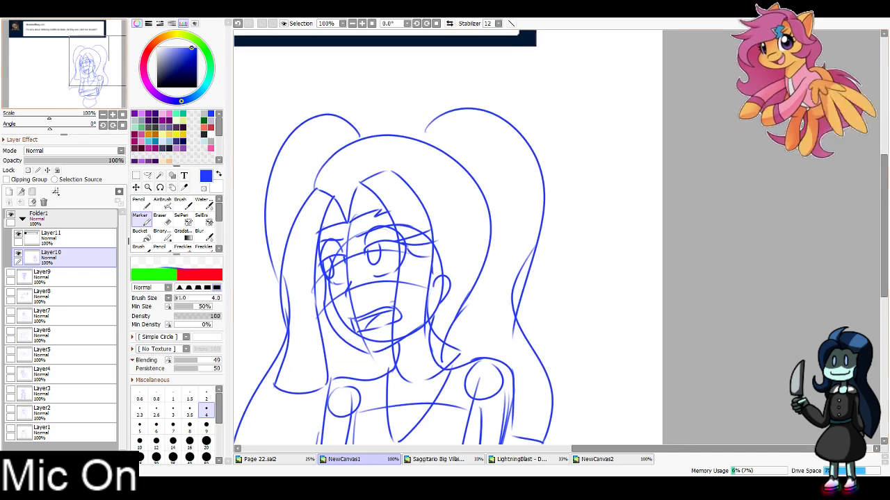
{"action": "mouse_move", "coordinate": [420, 140]}
{"action": "left_mouse_down"}
{"action": "mouse_move", "coordinate": [479, 144]}
{"action": "mouse_move", "coordinate": [457, 161]}
{"action": "left_mouse_up"}
{"action": "mouse_move", "coordinate": [365, 137]}
{"action": "left_mouse_down"}
{"action": "mouse_move", "coordinate": [360, 108]}
{"action": "mouse_move", "coordinate": [338, 149]}
{"action": "mouse_move", "coordinate": [306, 153]}
{"action": "mouse_move", "coordinate": [323, 161]}
{"action": "left_mouse_up"}
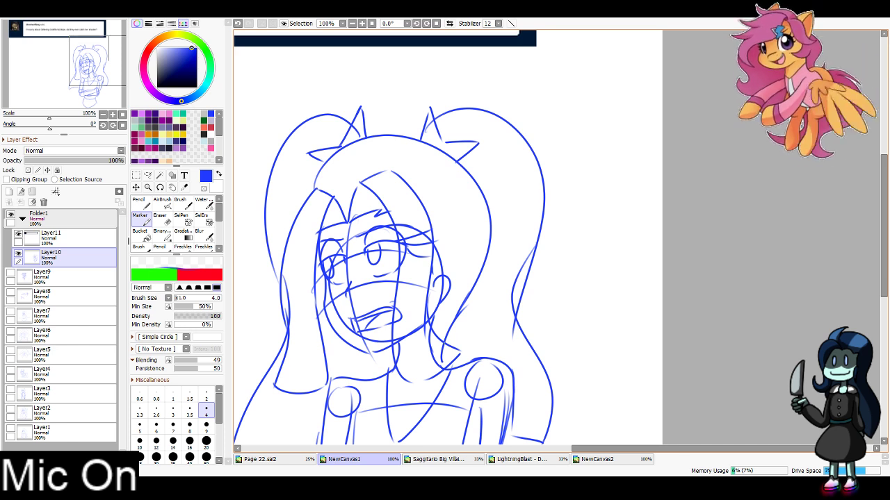
{"action": "left_click_drag", "start_coordinate": [445, 350], "coordinate": [447, 366]}
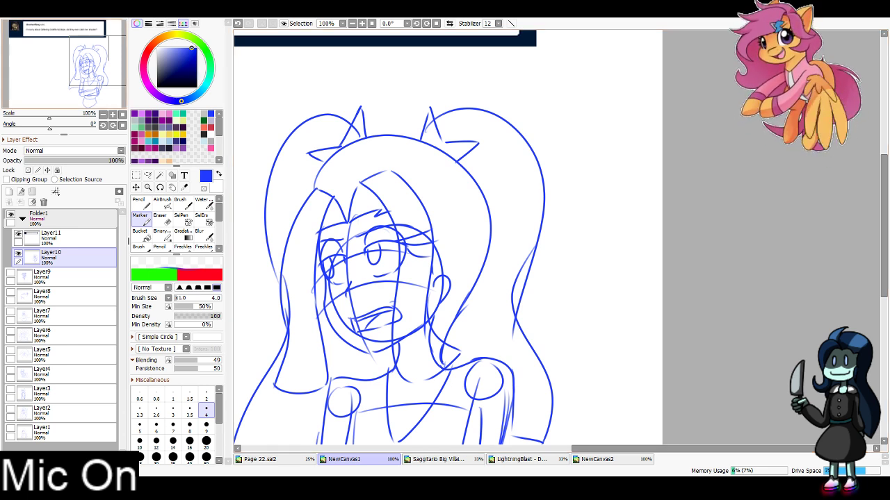
Try to fill the chest area above the crossed arms with blue using the Bucket tool
{"action": "mouse_move", "coordinate": [103, 64]}
{"action": "left_mouse_down"}
{"action": "mouse_move", "coordinate": [95, 71]}
{"action": "mouse_move", "coordinate": [104, 85]}
{"action": "mouse_move", "coordinate": [101, 70]}
{"action": "left_mouse_up"}
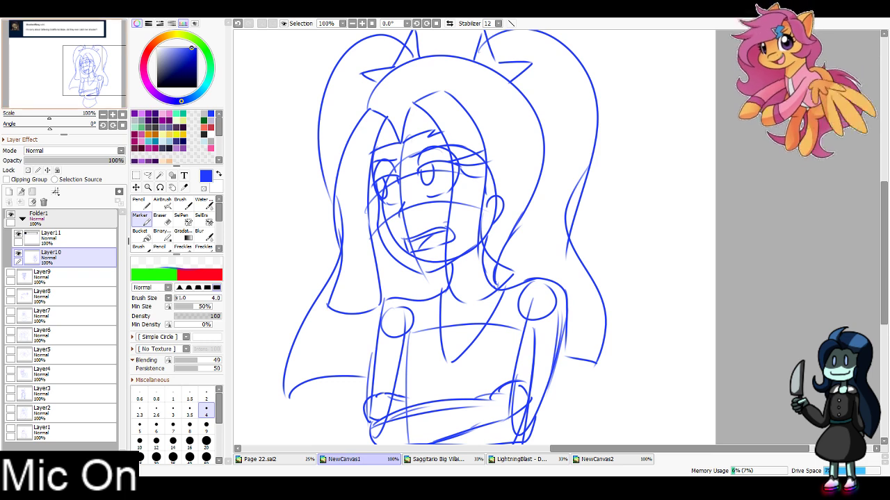
{"action": "mouse_move", "coordinate": [514, 313]}
{"action": "left_mouse_down"}
{"action": "mouse_move", "coordinate": [664, 413]}
{"action": "mouse_move", "coordinate": [576, 128]}
{"action": "mouse_move", "coordinate": [537, 144]}
{"action": "left_mouse_up"}
{"action": "left_click", "coordinate": [142, 235]}
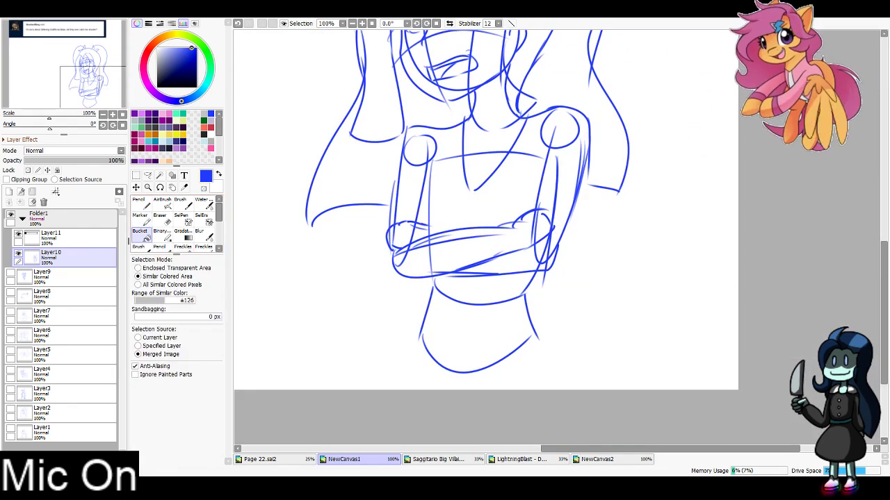
{"action": "left_click", "coordinate": [487, 209]}
{"action": "key", "text": "ctrl+z"}
{"action": "left_click", "coordinate": [141, 219]}
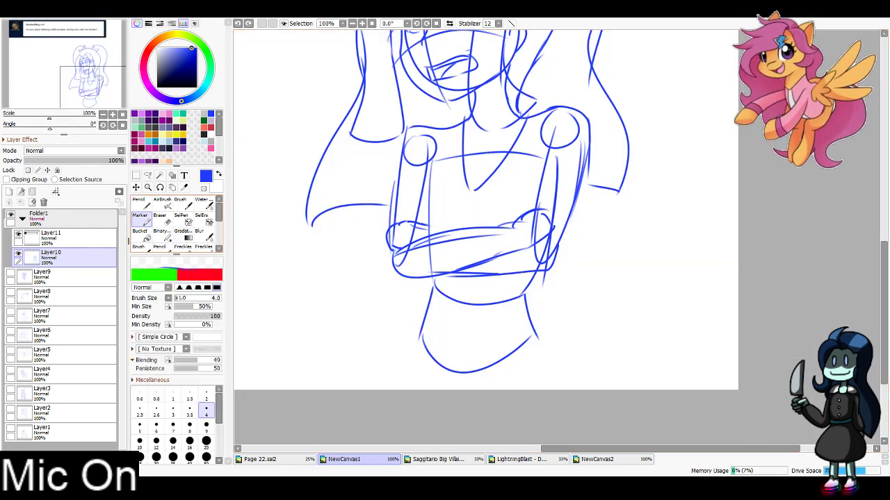
Draw a wider collar outline around the V-neckline, with a small tie shape at the near shoulder
{"action": "mouse_move", "coordinate": [432, 169]}
{"action": "left_mouse_down"}
{"action": "mouse_move", "coordinate": [418, 222]}
{"action": "mouse_move", "coordinate": [432, 179]}
{"action": "mouse_move", "coordinate": [421, 221]}
{"action": "mouse_move", "coordinate": [429, 223]}
{"action": "left_mouse_up"}
{"action": "key", "text": "ctrl+z"}
{"action": "key", "text": "ctrl+z"}
{"action": "key", "text": "ctrl+z"}
{"action": "mouse_move", "coordinate": [436, 176]}
{"action": "left_mouse_down"}
{"action": "mouse_move", "coordinate": [433, 228]}
{"action": "mouse_move", "coordinate": [442, 232]}
{"action": "left_mouse_up"}
{"action": "key", "text": "ctrl+z"}
{"action": "mouse_move", "coordinate": [467, 109]}
{"action": "left_mouse_down"}
{"action": "mouse_move", "coordinate": [449, 192]}
{"action": "mouse_move", "coordinate": [479, 214]}
{"action": "mouse_move", "coordinate": [525, 176]}
{"action": "left_mouse_up"}
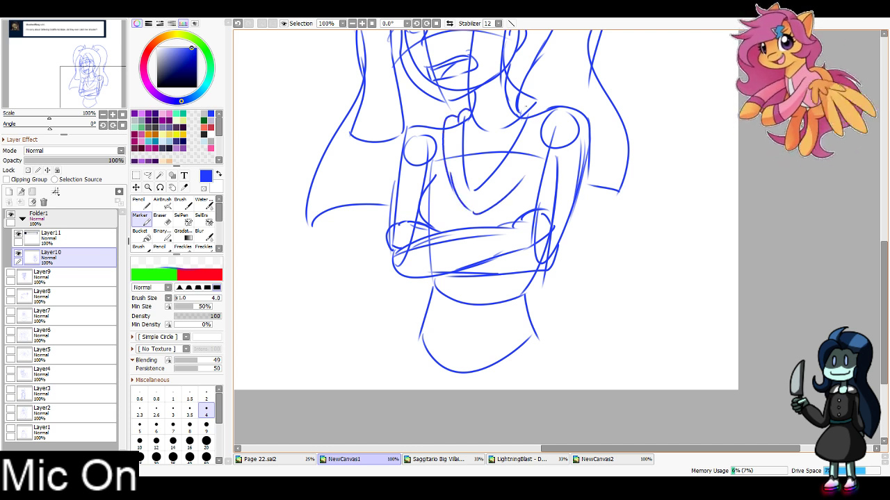
{"action": "mouse_move", "coordinate": [525, 110]}
{"action": "left_mouse_down"}
{"action": "mouse_move", "coordinate": [547, 112]}
{"action": "mouse_move", "coordinate": [506, 200]}
{"action": "left_mouse_up"}
{"action": "key", "text": "ctrl+z"}
{"action": "key", "text": "ctrl+z"}
Draw short narrow straps between the collar and the crossed arms on both sides of the chest
{"action": "left_click_drag", "start_coordinate": [449, 191], "coordinate": [428, 233]}
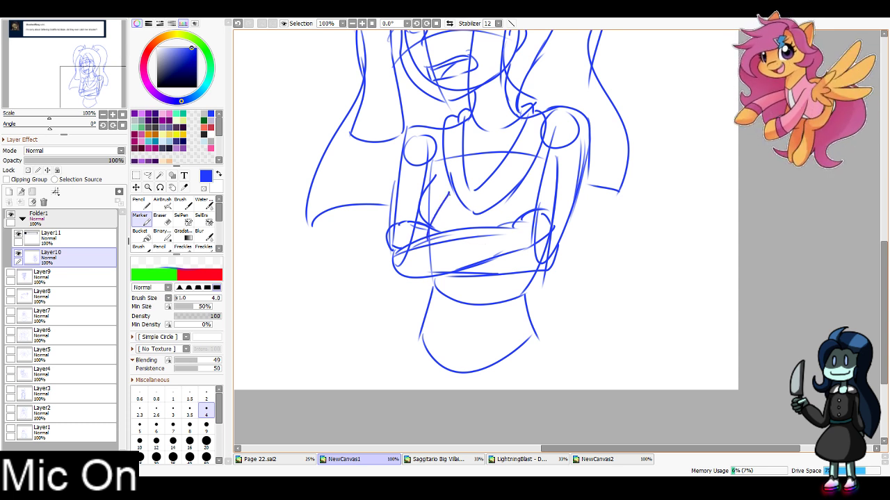
{"action": "left_click_drag", "start_coordinate": [449, 193], "coordinate": [425, 244]}
{"action": "key", "text": "ctrl+z"}
{"action": "left_click_drag", "start_coordinate": [453, 195], "coordinate": [439, 235]}
{"action": "key", "text": "ctrl+z"}
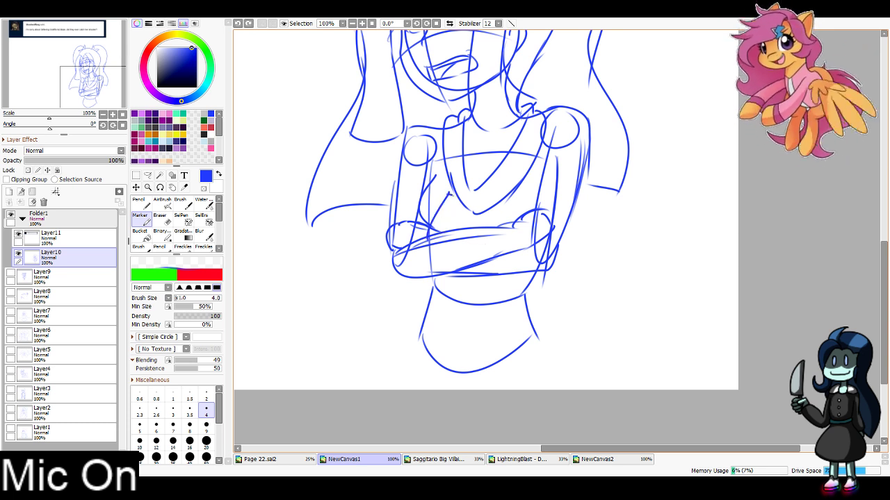
{"action": "left_click_drag", "start_coordinate": [455, 194], "coordinate": [431, 235]}
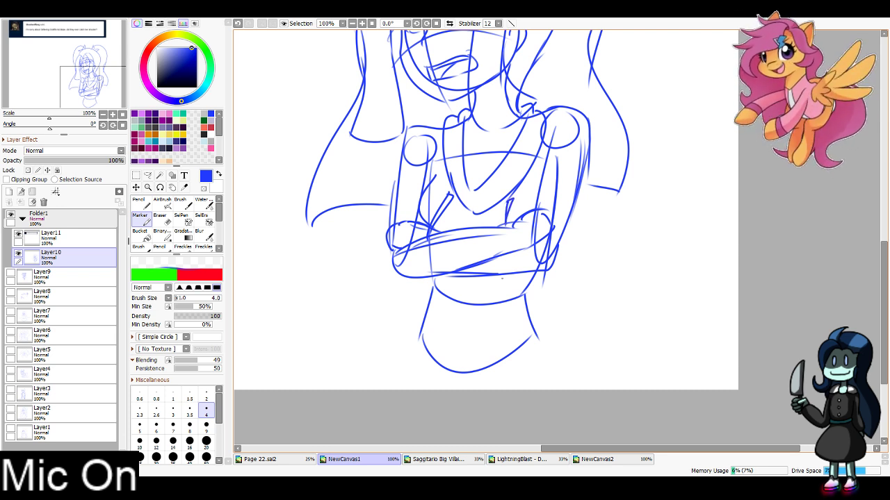
{"action": "key", "text": "ctrl+z"}
Sketch a cuff around the front forearm near the elbow and mark the top of the opposite forearm
{"action": "mouse_move", "coordinate": [541, 262]}
{"action": "left_mouse_down"}
{"action": "mouse_move", "coordinate": [523, 308]}
{"action": "mouse_move", "coordinate": [534, 326]}
{"action": "left_mouse_up"}
{"action": "mouse_move", "coordinate": [508, 224]}
{"action": "left_mouse_down"}
{"action": "mouse_move", "coordinate": [517, 246]}
{"action": "mouse_move", "coordinate": [488, 225]}
{"action": "mouse_move", "coordinate": [504, 265]}
{"action": "left_mouse_up"}
{"action": "left_click_drag", "start_coordinate": [502, 254], "coordinate": [512, 264]}
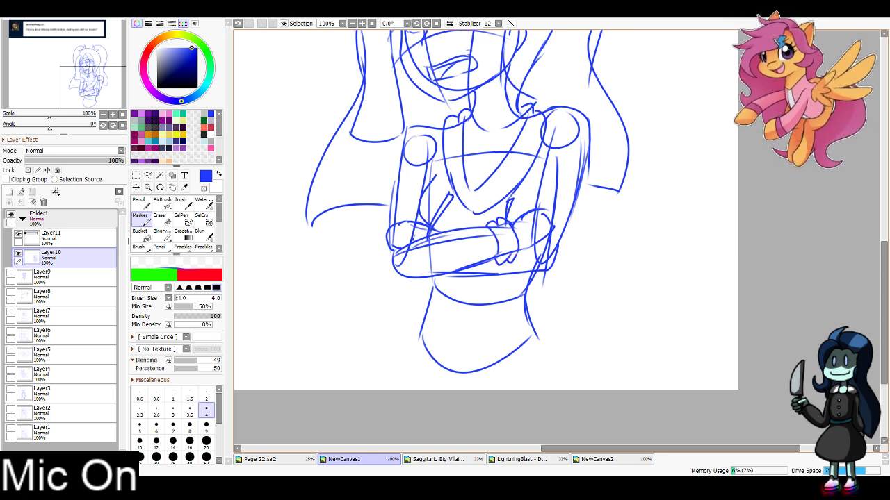
{"action": "mouse_move", "coordinate": [413, 227]}
{"action": "left_mouse_down"}
{"action": "mouse_move", "coordinate": [422, 238]}
{"action": "mouse_move", "coordinate": [442, 229]}
{"action": "left_mouse_up"}
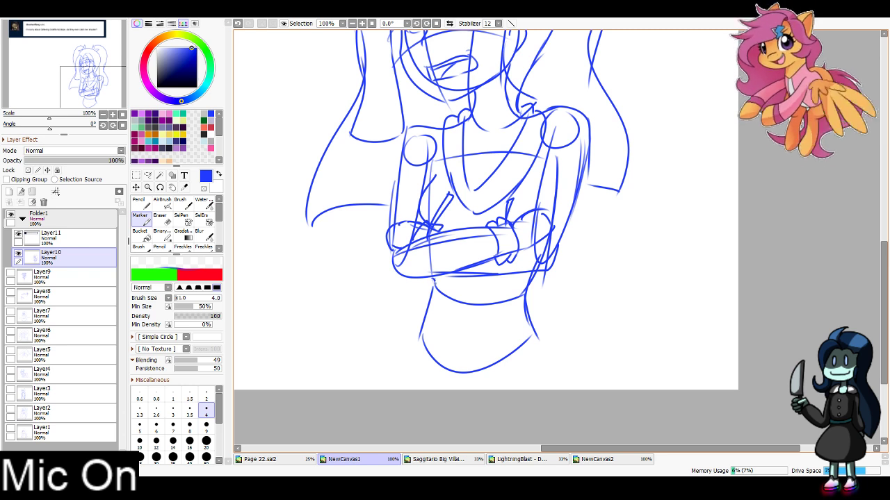
Draw the waist sides below the crossed arms, flaring out into hips down to the canvas's lower edge
{"action": "left_click_drag", "start_coordinate": [431, 283], "coordinate": [418, 342]}
{"action": "left_click_drag", "start_coordinate": [431, 313], "coordinate": [391, 389]}
{"action": "left_click_drag", "start_coordinate": [534, 322], "coordinate": [567, 357]}
{"action": "left_click_drag", "start_coordinate": [575, 357], "coordinate": [513, 397]}
{"action": "key", "text": "ctrl+z"}
{"action": "mouse_move", "coordinate": [534, 326]}
{"action": "left_mouse_down"}
{"action": "mouse_move", "coordinate": [561, 359]}
{"action": "mouse_move", "coordinate": [538, 390]}
{"action": "left_mouse_up"}
{"action": "left_click_drag", "start_coordinate": [559, 371], "coordinate": [564, 413]}
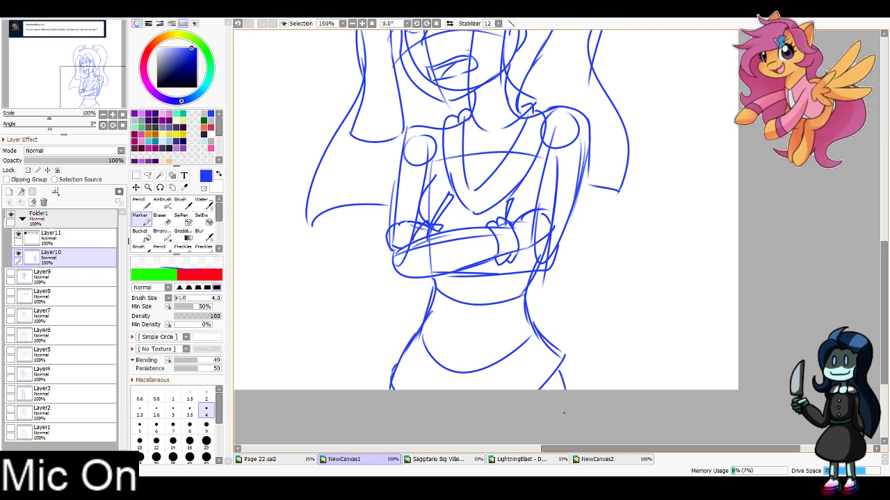
Lengthen the near-side pigtail past the shoulder and add a second tapered end beside the arm
{"action": "left_click_drag", "start_coordinate": [95, 89], "coordinate": [90, 77]}
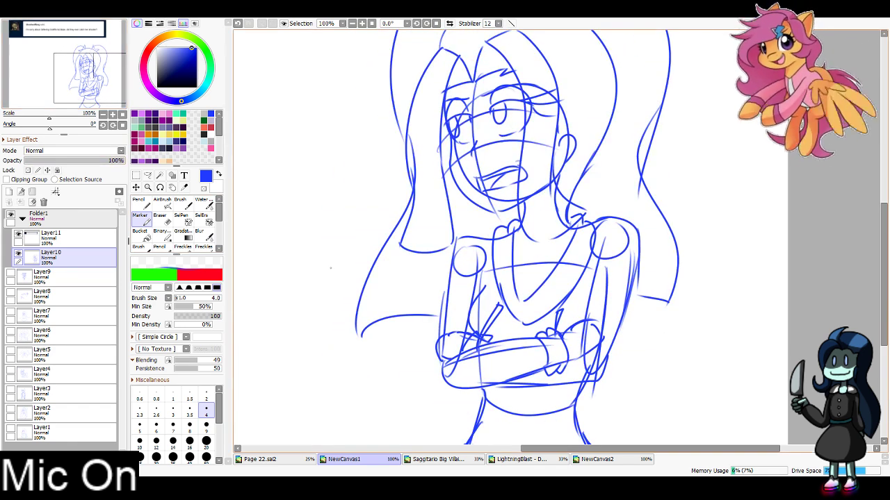
{"action": "mouse_move", "coordinate": [663, 91]}
{"action": "left_mouse_down"}
{"action": "mouse_move", "coordinate": [645, 166]}
{"action": "mouse_move", "coordinate": [640, 346]}
{"action": "left_mouse_up"}
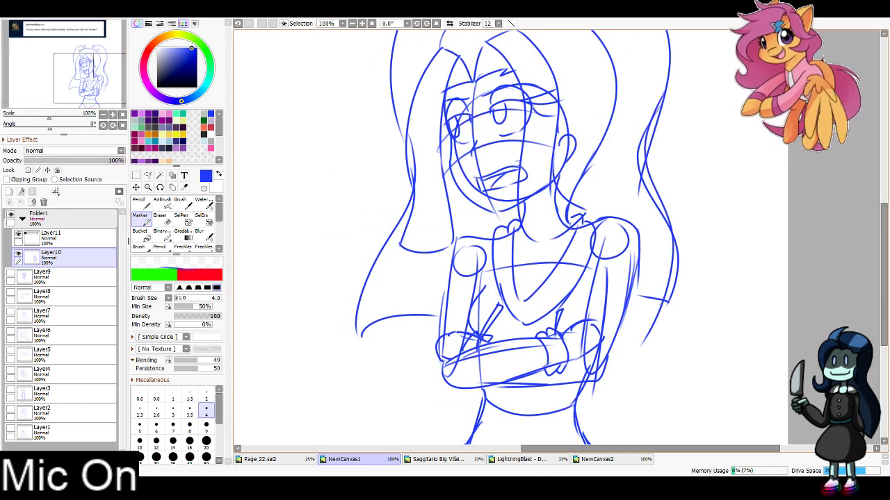
{"action": "key", "text": "ctrl+z"}
{"action": "mouse_move", "coordinate": [652, 136]}
{"action": "left_mouse_down"}
{"action": "mouse_move", "coordinate": [625, 318]}
{"action": "mouse_move", "coordinate": [645, 336]}
{"action": "left_mouse_up"}
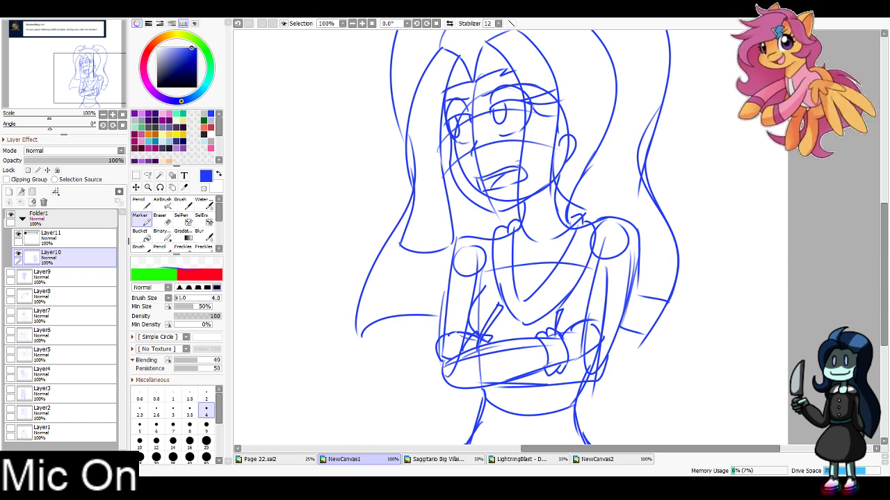
Draw a shallow curve from the front hair lock to the neck base and erase the lock's old lower edge
{"action": "mouse_move", "coordinate": [96, 76]}
{"action": "left_mouse_down"}
{"action": "mouse_move", "coordinate": [98, 58]}
{"action": "mouse_move", "coordinate": [98, 68]}
{"action": "left_mouse_up"}
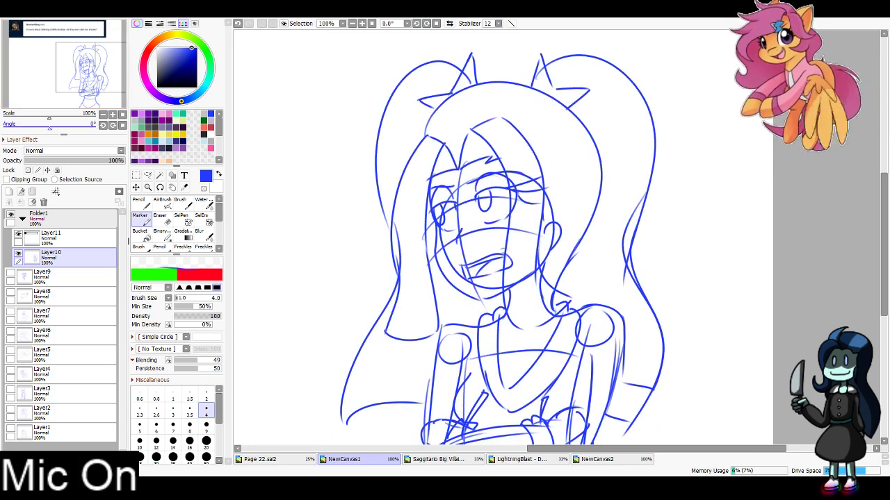
{"action": "left_click_drag", "start_coordinate": [390, 326], "coordinate": [447, 324]}
{"action": "key", "text": "ctrl+z"}
{"action": "left_click_drag", "start_coordinate": [511, 324], "coordinate": [546, 321]}
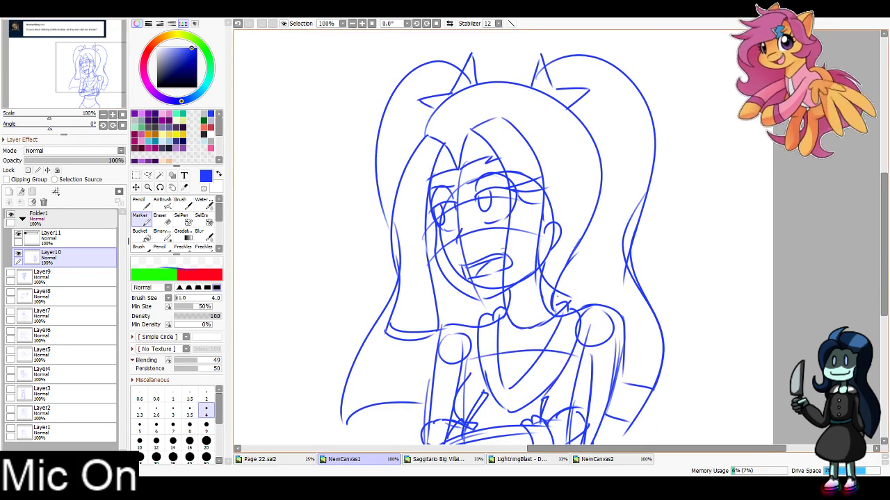
{"action": "key", "text": "e"}
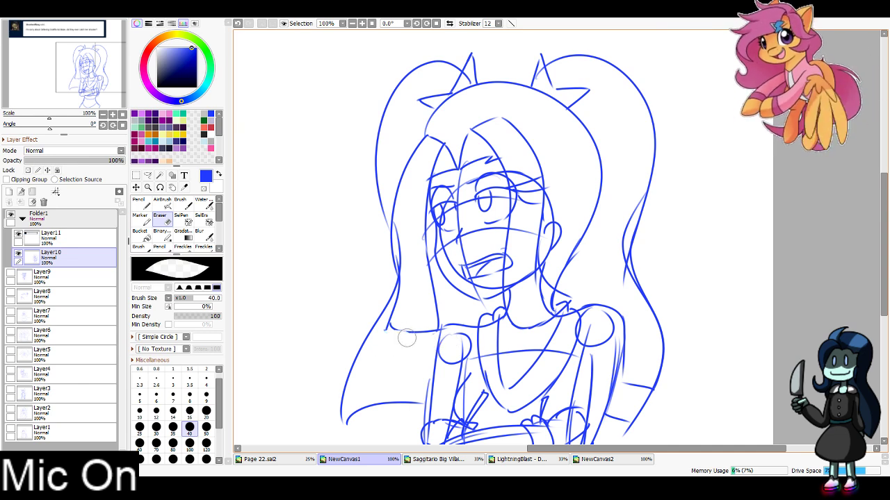
{"action": "mouse_move", "coordinate": [57, 37]}
{"action": "left_mouse_down"}
{"action": "mouse_move", "coordinate": [96, 73]}
{"action": "mouse_move", "coordinate": [96, 65]}
{"action": "left_mouse_up"}
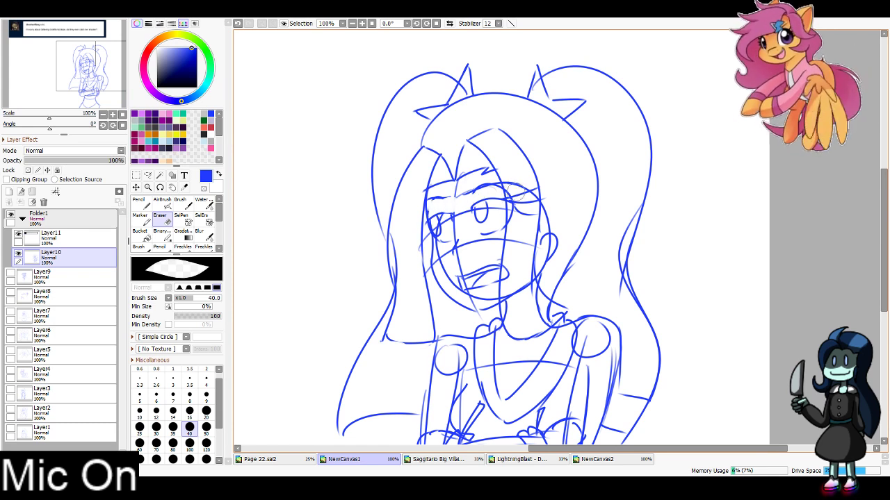
Erase the outer edge of the long hair lock beside the face and redraw it down to the shoulder
{"action": "key", "text": "e"}
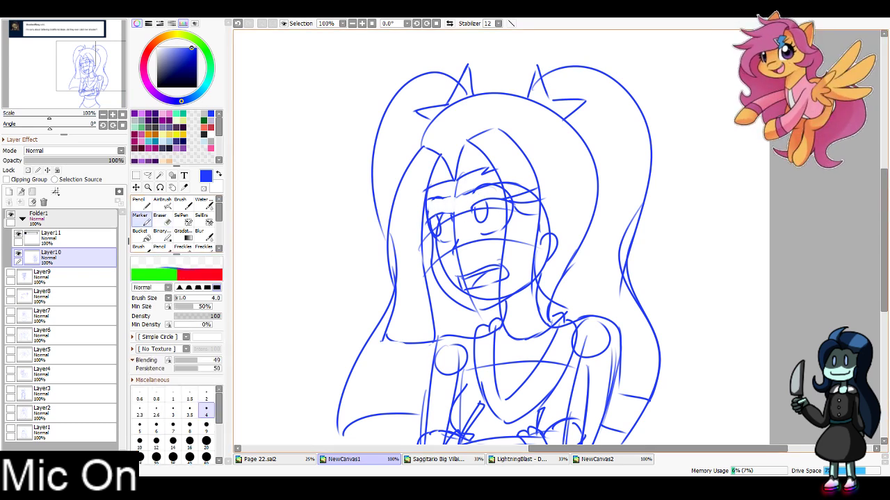
{"action": "mouse_move", "coordinate": [428, 220]}
{"action": "left_mouse_down"}
{"action": "mouse_move", "coordinate": [415, 218]}
{"action": "mouse_move", "coordinate": [407, 259]}
{"action": "left_mouse_up"}
{"action": "key", "text": "ctrl+z"}
{"action": "key", "text": "e"}
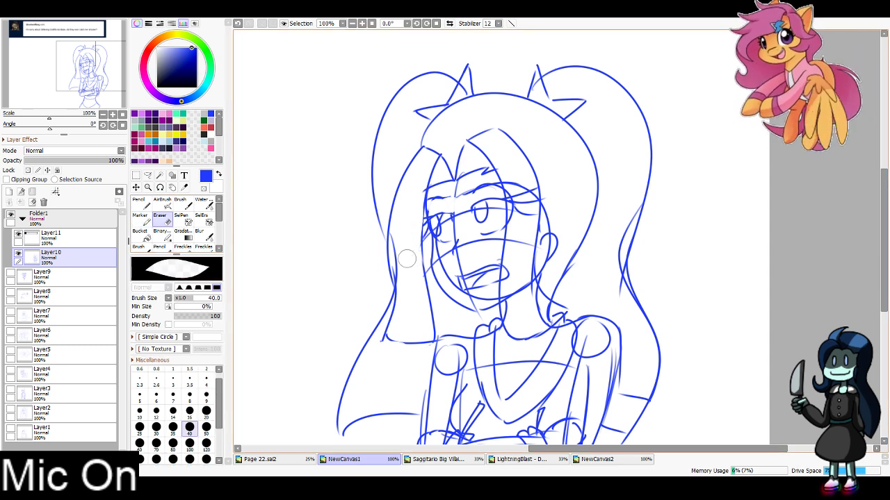
{"action": "left_click_drag", "start_coordinate": [397, 227], "coordinate": [412, 342]}
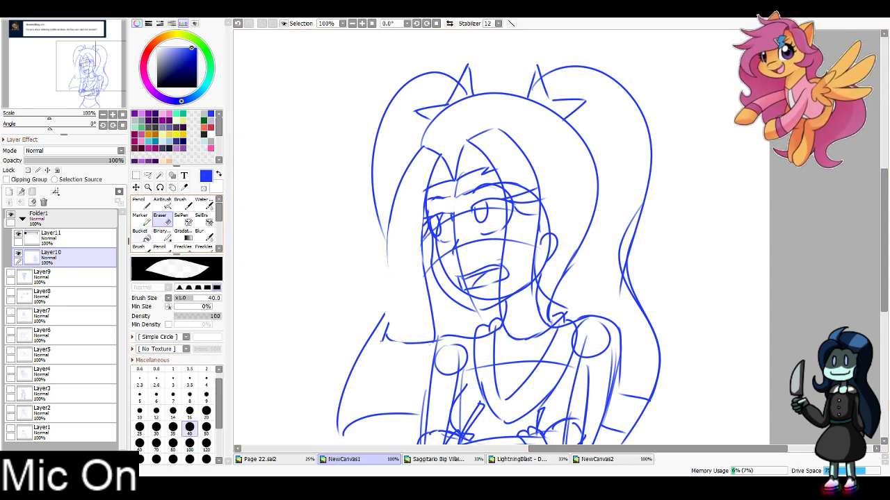
{"action": "key", "text": "e"}
{"action": "mouse_move", "coordinate": [395, 206]}
{"action": "left_mouse_down"}
{"action": "mouse_move", "coordinate": [383, 332]}
{"action": "mouse_move", "coordinate": [421, 345]}
{"action": "left_mouse_up"}
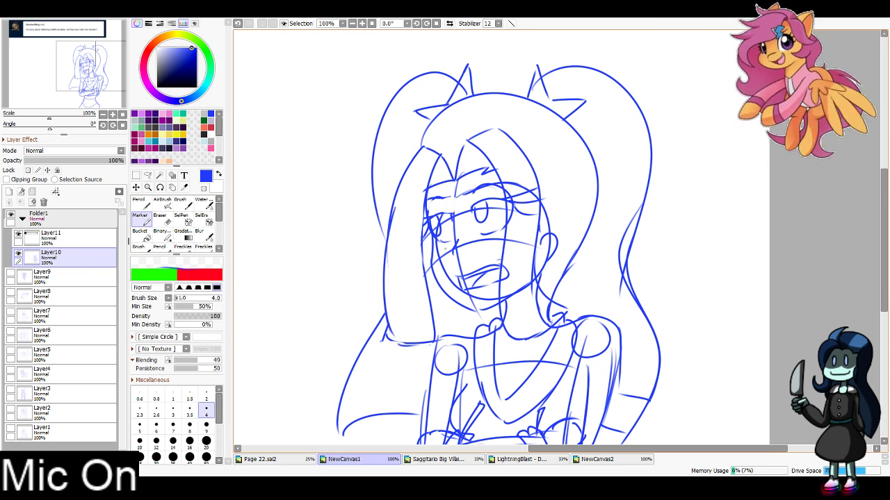
Redraw the inner edge and rounded lower end of the long hair lock beside the face
{"action": "left_click_drag", "start_coordinate": [432, 172], "coordinate": [439, 331]}
{"action": "key", "text": "ctrl+z"}
{"action": "mouse_move", "coordinate": [423, 220]}
{"action": "left_mouse_down"}
{"action": "mouse_move", "coordinate": [442, 334]}
{"action": "mouse_move", "coordinate": [379, 341]}
{"action": "left_mouse_up"}
{"action": "key", "text": "ctrl+z"}
{"action": "key", "text": "e"}
{"action": "key", "text": "m"}
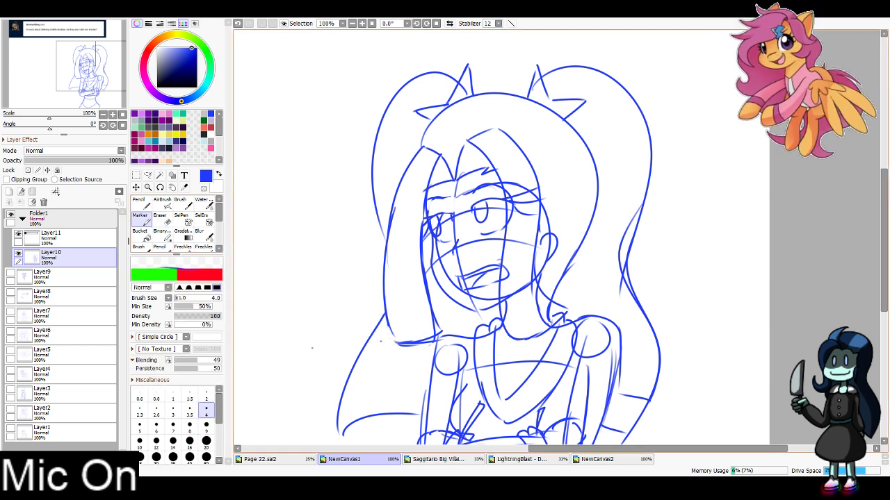
Erase the face lines crossing the near-side hair lock and the chest guideline, and add small marks on the chest
{"action": "key", "text": "e"}
{"action": "mouse_move", "coordinate": [513, 173]}
{"action": "left_mouse_down"}
{"action": "mouse_move", "coordinate": [516, 265]}
{"action": "mouse_move", "coordinate": [515, 183]}
{"action": "mouse_move", "coordinate": [524, 232]}
{"action": "left_mouse_up"}
{"action": "left_click_drag", "start_coordinate": [531, 189], "coordinate": [532, 197]}
{"action": "mouse_move", "coordinate": [523, 292]}
{"action": "left_mouse_down"}
{"action": "mouse_move", "coordinate": [517, 260]}
{"action": "mouse_move", "coordinate": [549, 317]}
{"action": "left_mouse_up"}
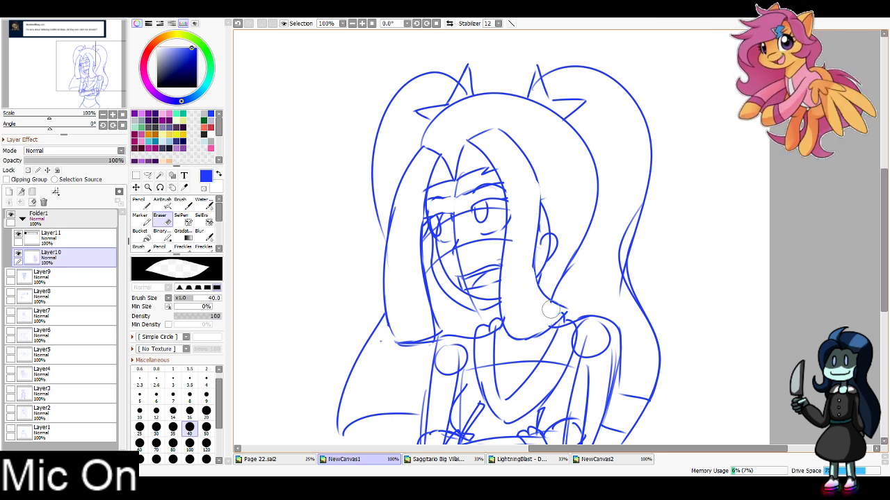
{"action": "mouse_move", "coordinate": [486, 341]}
{"action": "left_mouse_down"}
{"action": "mouse_move", "coordinate": [487, 373]}
{"action": "mouse_move", "coordinate": [524, 364]}
{"action": "mouse_move", "coordinate": [552, 342]}
{"action": "left_mouse_up"}
{"action": "left_click", "coordinate": [142, 219]}
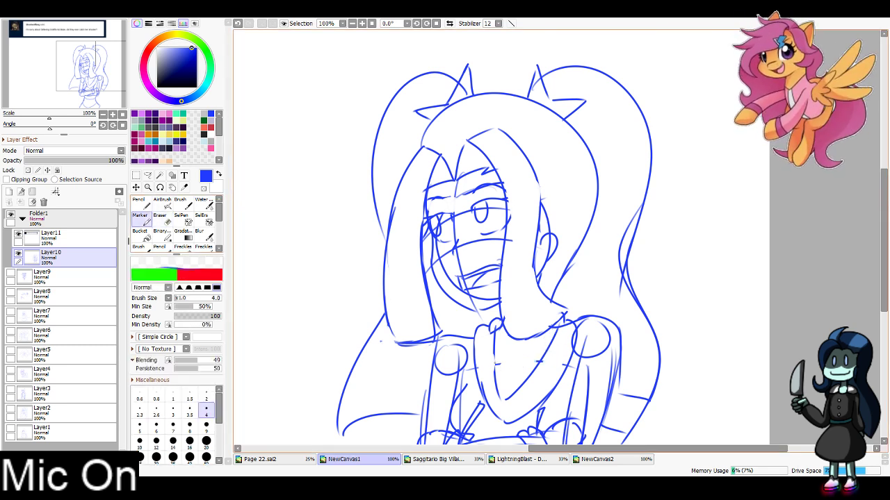
{"action": "left_click_drag", "start_coordinate": [494, 354], "coordinate": [514, 357]}
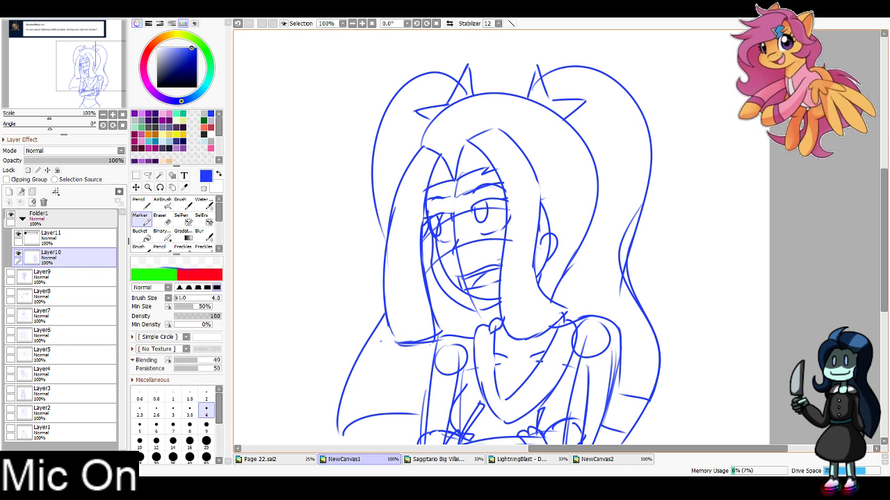
Redraw the outer edge of the far upper arm from the shoulder down to the elbow
{"action": "mouse_move", "coordinate": [514, 333]}
{"action": "left_mouse_down"}
{"action": "mouse_move", "coordinate": [537, 335]}
{"action": "mouse_move", "coordinate": [575, 147]}
{"action": "mouse_move", "coordinate": [549, 124]}
{"action": "mouse_move", "coordinate": [471, 128]}
{"action": "left_mouse_up"}
{"action": "left_click_drag", "start_coordinate": [468, 132], "coordinate": [456, 189]}
{"action": "key", "text": "ctrl+z"}
{"action": "left_click_drag", "start_coordinate": [469, 132], "coordinate": [454, 250]}
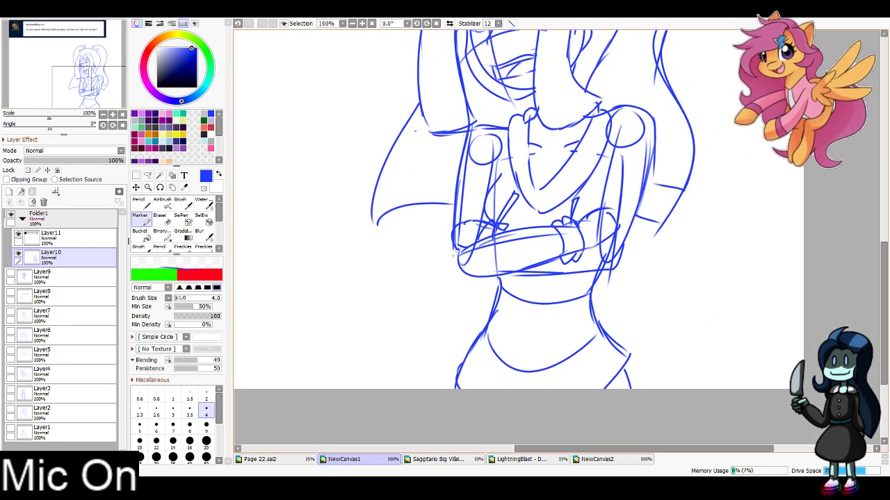
Try out a lower outer line and elbow for the far arm, undoing the unwanted strokes
{"action": "left_click_drag", "start_coordinate": [458, 195], "coordinate": [453, 290]}
{"action": "key", "text": "ctrl+z"}
{"action": "left_click_drag", "start_coordinate": [456, 203], "coordinate": [450, 295]}
{"action": "mouse_move", "coordinate": [451, 256]}
{"action": "left_mouse_down"}
{"action": "mouse_move", "coordinate": [474, 281]}
{"action": "mouse_move", "coordinate": [485, 229]}
{"action": "left_mouse_up"}
{"action": "mouse_move", "coordinate": [612, 169]}
{"action": "left_mouse_down"}
{"action": "mouse_move", "coordinate": [591, 301]}
{"action": "mouse_move", "coordinate": [619, 246]}
{"action": "left_mouse_up"}
{"action": "key", "text": "ctrl+z"}
{"action": "key", "text": "ctrl+z"}
{"action": "key", "text": "ctrl+z"}
{"action": "key", "text": "ctrl+z"}
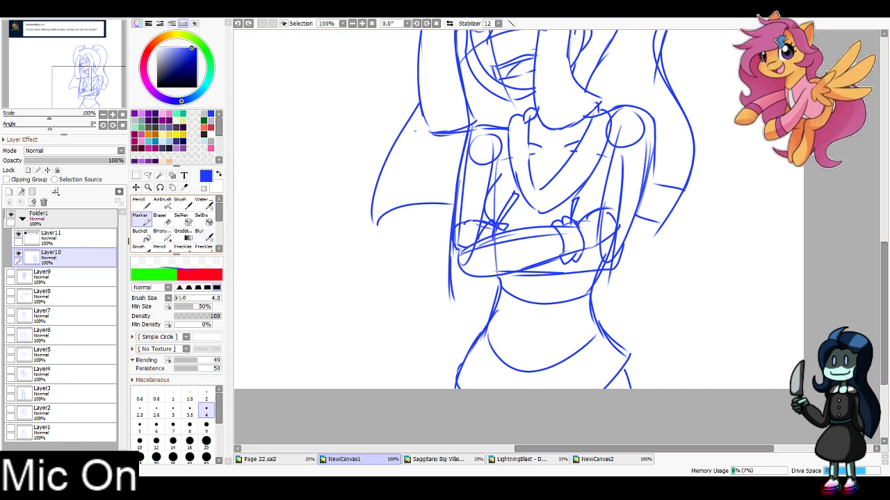
{"action": "key", "text": "ctrl+z"}
Select the crossed forearms with the Lasso and move them lower on the torso
{"action": "key", "text": "l"}
{"action": "mouse_move", "coordinate": [481, 217]}
{"action": "left_mouse_down"}
{"action": "mouse_move", "coordinate": [451, 245]}
{"action": "mouse_move", "coordinate": [460, 274]}
{"action": "mouse_move", "coordinate": [593, 279]}
{"action": "mouse_move", "coordinate": [618, 229]}
{"action": "mouse_move", "coordinate": [580, 209]}
{"action": "mouse_move", "coordinate": [479, 220]}
{"action": "left_mouse_up"}
{"action": "left_click_drag", "start_coordinate": [536, 244], "coordinate": [534, 273]}
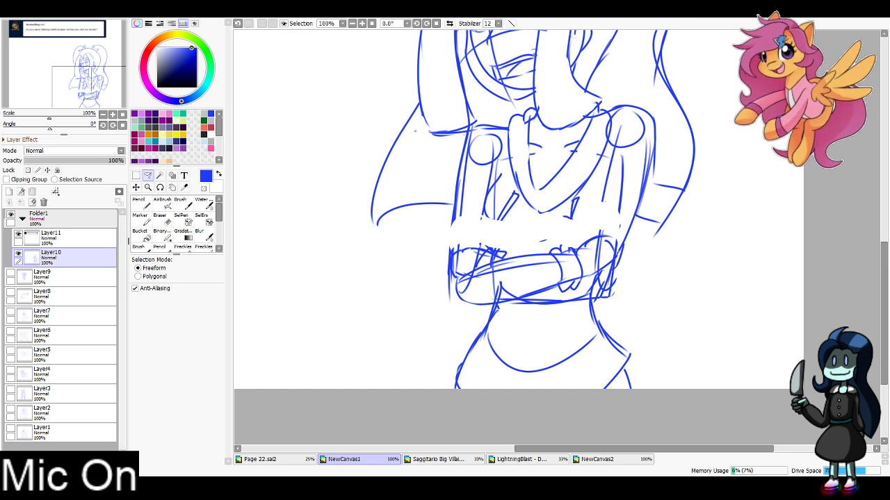
{"action": "left_click", "coordinate": [141, 236]}
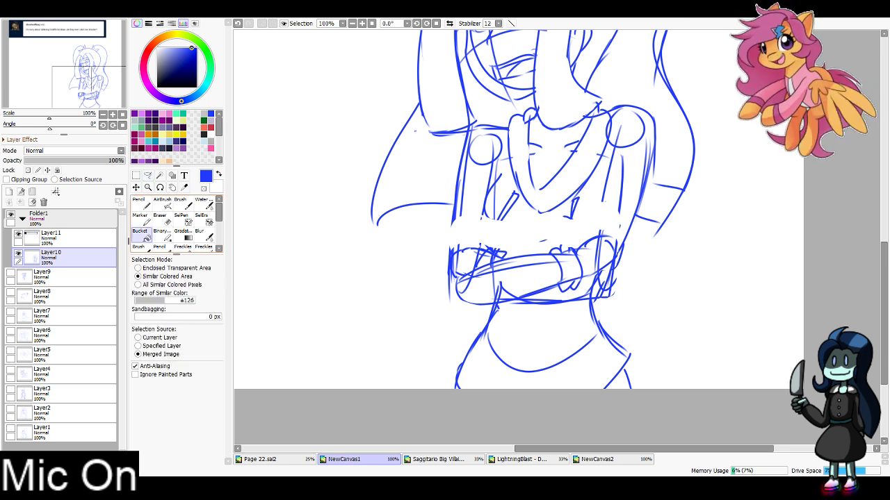
{"action": "left_click", "coordinate": [403, 278]}
{"action": "key", "text": "ctrl+z"}
Reconnect the far upper arm to the lowered forearms with the Marker, redrawing the elbow and forearm edges
{"action": "left_click", "coordinate": [141, 220]}
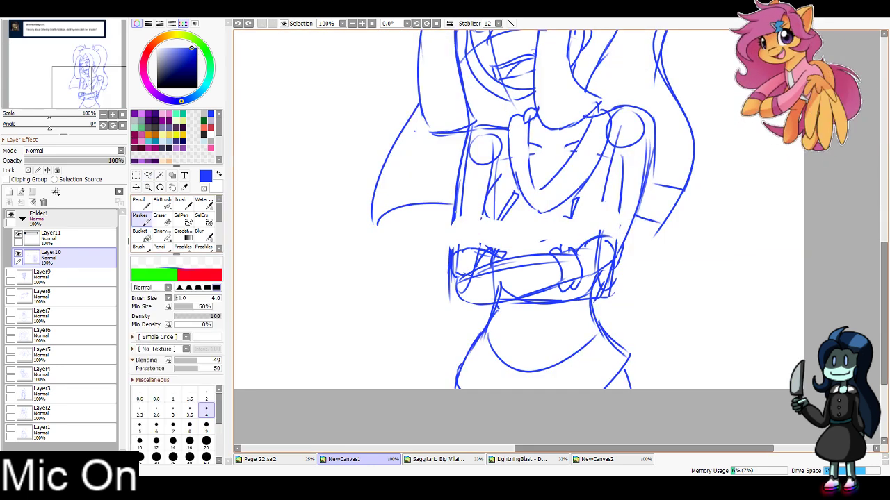
{"action": "mouse_move", "coordinate": [459, 192]}
{"action": "left_mouse_down"}
{"action": "mouse_move", "coordinate": [450, 256]}
{"action": "mouse_move", "coordinate": [467, 269]}
{"action": "left_mouse_up"}
{"action": "mouse_move", "coordinate": [483, 217]}
{"action": "left_mouse_down"}
{"action": "mouse_move", "coordinate": [460, 291]}
{"action": "mouse_move", "coordinate": [567, 299]}
{"action": "left_mouse_up"}
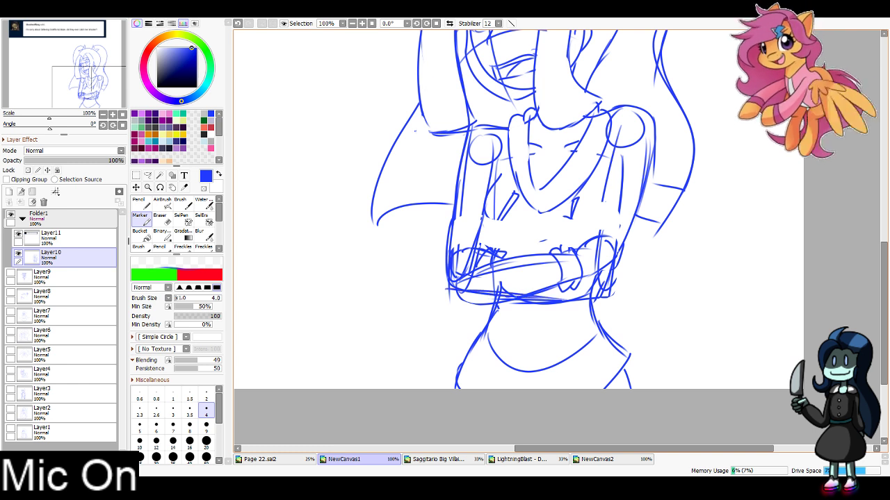
{"action": "left_click_drag", "start_coordinate": [456, 271], "coordinate": [548, 257]}
{"action": "key", "text": "ctrl+z"}
{"action": "left_click_drag", "start_coordinate": [492, 251], "coordinate": [539, 257]}
{"action": "left_click_drag", "start_coordinate": [473, 261], "coordinate": [549, 260]}
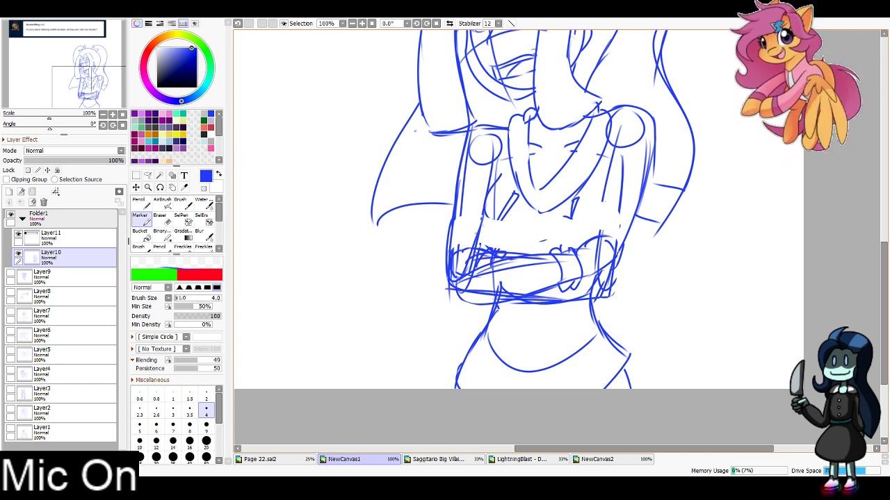
Draw the hand wrapped around the far elbow and refine the inner edge of that upper arm
{"action": "mouse_move", "coordinate": [470, 230]}
{"action": "left_mouse_down"}
{"action": "mouse_move", "coordinate": [488, 247]}
{"action": "mouse_move", "coordinate": [447, 256]}
{"action": "left_mouse_up"}
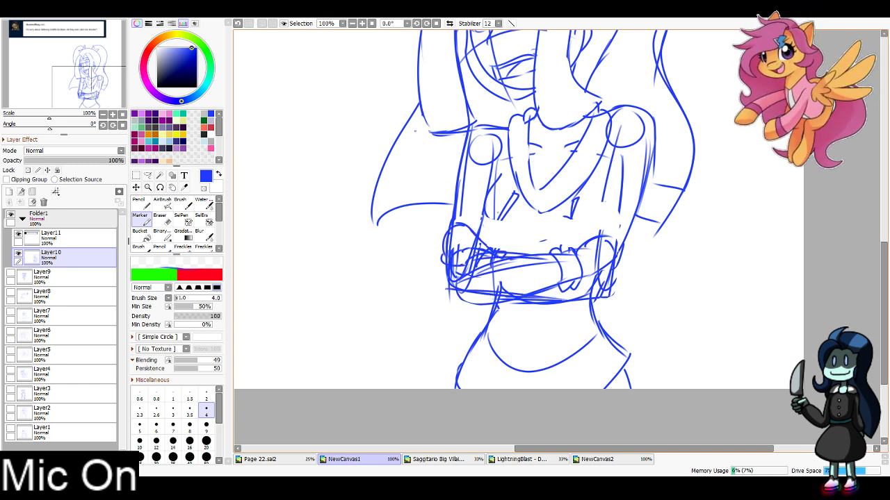
{"action": "left_click_drag", "start_coordinate": [482, 206], "coordinate": [475, 233]}
{"action": "mouse_move", "coordinate": [501, 176]}
{"action": "left_mouse_down"}
{"action": "mouse_move", "coordinate": [488, 202]}
{"action": "mouse_move", "coordinate": [504, 240]}
{"action": "mouse_move", "coordinate": [482, 313]}
{"action": "left_mouse_up"}
{"action": "key", "text": "ctrl+z"}
Draw two curved lines outside the far hip, running from the waist down to the canvas's lower edge
{"action": "left_click_drag", "start_coordinate": [500, 280], "coordinate": [455, 338]}
{"action": "left_click_drag", "start_coordinate": [495, 294], "coordinate": [438, 387]}
{"action": "left_click_drag", "start_coordinate": [471, 329], "coordinate": [447, 388]}
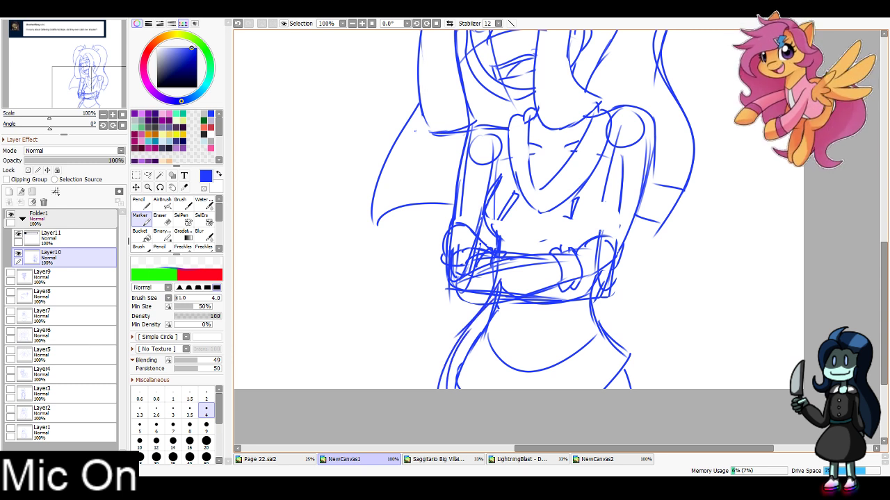
{"action": "key", "text": "ctrl+z"}
{"action": "key", "text": "ctrl+z"}
{"action": "left_click_drag", "start_coordinate": [478, 318], "coordinate": [450, 388]}
{"action": "left_click_drag", "start_coordinate": [477, 308], "coordinate": [437, 386]}
Extend both chest straps down to the lowered forearms and add small marks above the front cuff
{"action": "left_click_drag", "start_coordinate": [541, 238], "coordinate": [559, 249]}
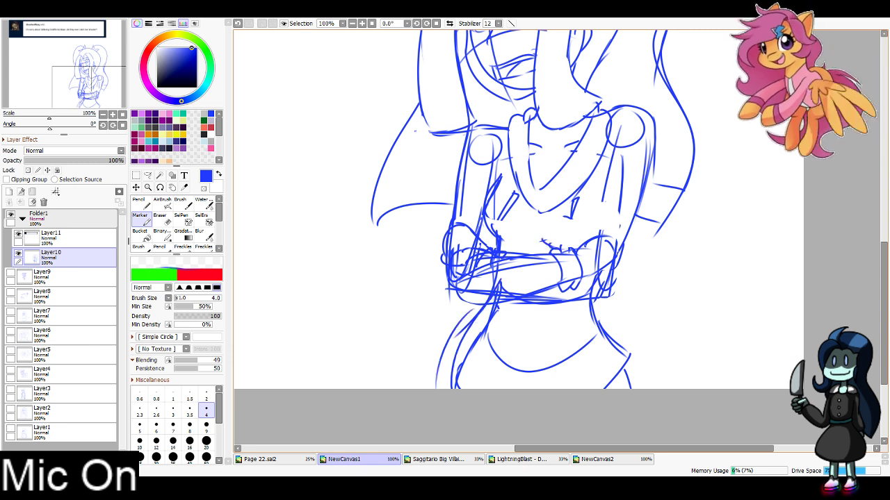
{"action": "left_click_drag", "start_coordinate": [511, 198], "coordinate": [492, 245]}
{"action": "key", "text": "ctrl+z"}
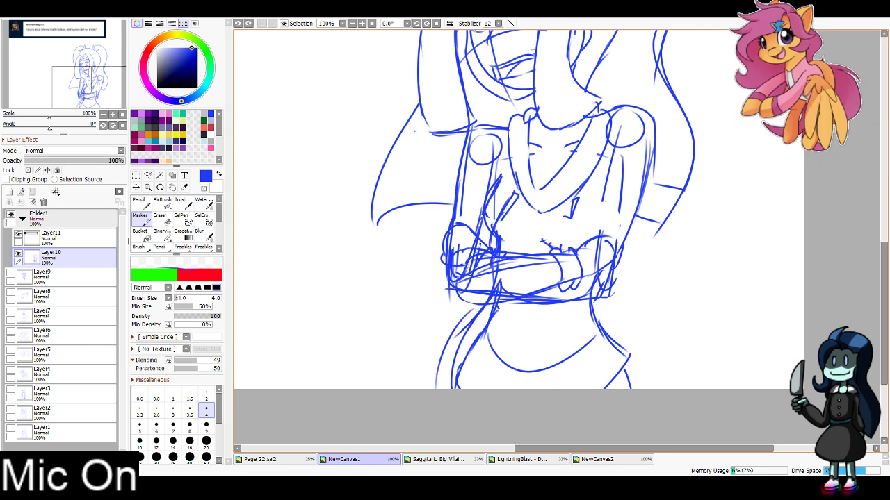
{"action": "left_click_drag", "start_coordinate": [511, 208], "coordinate": [493, 248]}
{"action": "left_click_drag", "start_coordinate": [572, 200], "coordinate": [564, 250]}
{"action": "key", "text": "ctrl+z"}
{"action": "left_click_drag", "start_coordinate": [577, 200], "coordinate": [567, 251]}
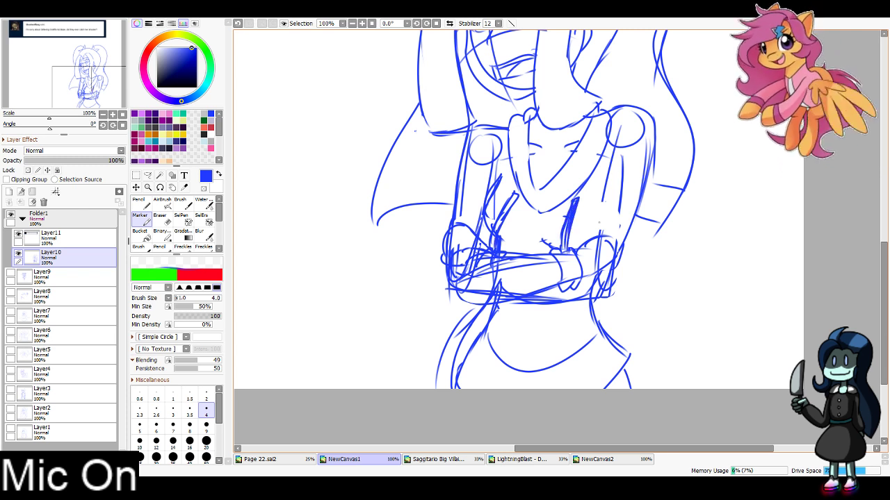
Redraw the near arm's inner and outer edges down to the lowered elbow and close the forearm beneath it
{"action": "left_click_drag", "start_coordinate": [608, 174], "coordinate": [595, 237]}
{"action": "left_click_drag", "start_coordinate": [656, 145], "coordinate": [626, 266]}
{"action": "left_click_drag", "start_coordinate": [636, 218], "coordinate": [623, 282]}
{"action": "mouse_move", "coordinate": [625, 254]}
{"action": "left_mouse_down"}
{"action": "mouse_move", "coordinate": [613, 288]}
{"action": "mouse_move", "coordinate": [566, 294]}
{"action": "left_mouse_up"}
{"action": "mouse_move", "coordinate": [273, 231]}
{"action": "left_mouse_down"}
{"action": "mouse_move", "coordinate": [272, 334]}
{"action": "mouse_move", "coordinate": [219, 416]}
{"action": "mouse_move", "coordinate": [226, 174]}
{"action": "left_mouse_up"}
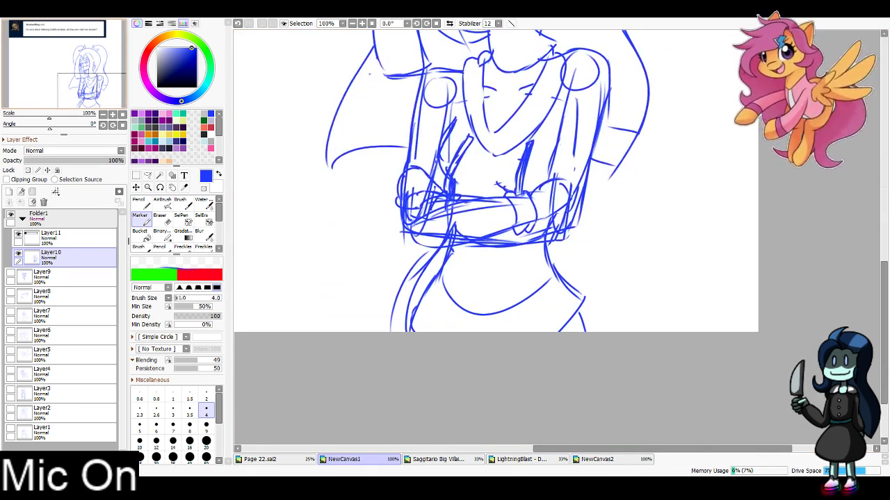
Draw rounder outlines for both hips, curving from the waist down to the canvas's lower edge
{"action": "left_click_drag", "start_coordinate": [546, 243], "coordinate": [593, 331]}
{"action": "left_click_drag", "start_coordinate": [578, 292], "coordinate": [588, 332]}
{"action": "left_click_drag", "start_coordinate": [435, 254], "coordinate": [403, 332]}
{"action": "left_click_drag", "start_coordinate": [425, 273], "coordinate": [416, 290]}
Erase the curved line across the waist and the surplus strokes around both hips, keeping one outline per side
{"action": "key", "text": "e"}
{"action": "left_click_drag", "start_coordinate": [458, 259], "coordinate": [415, 333]}
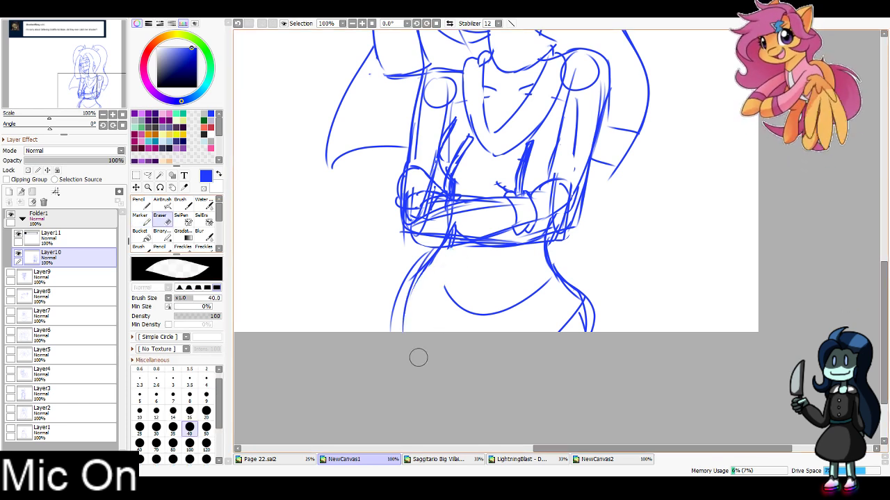
{"action": "mouse_move", "coordinate": [458, 292]}
{"action": "left_mouse_down"}
{"action": "mouse_move", "coordinate": [487, 304]}
{"action": "mouse_move", "coordinate": [538, 294]}
{"action": "mouse_move", "coordinate": [558, 303]}
{"action": "mouse_move", "coordinate": [554, 329]}
{"action": "mouse_move", "coordinate": [564, 357]}
{"action": "left_mouse_up"}
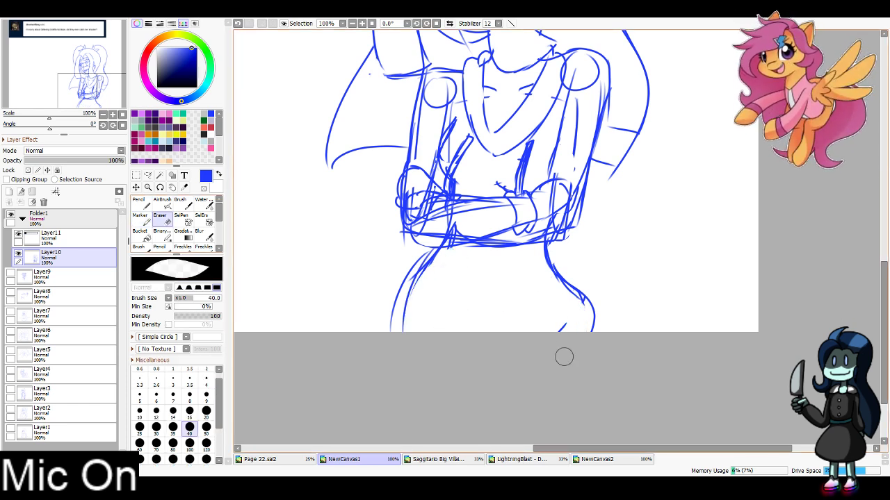
{"action": "left_click_drag", "start_coordinate": [421, 255], "coordinate": [397, 359]}
{"action": "left_click_drag", "start_coordinate": [596, 328], "coordinate": [564, 356]}
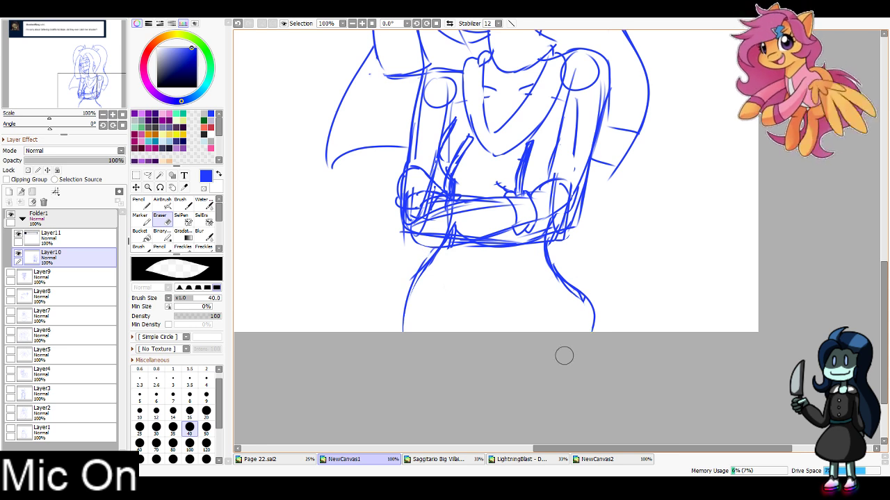
Reinforce the lower outer curve of the near hip with the Marker
{"action": "left_click", "coordinate": [142, 220]}
{"action": "left_click_drag", "start_coordinate": [574, 290], "coordinate": [594, 333]}
{"action": "left_click_drag", "start_coordinate": [579, 292], "coordinate": [594, 333]}
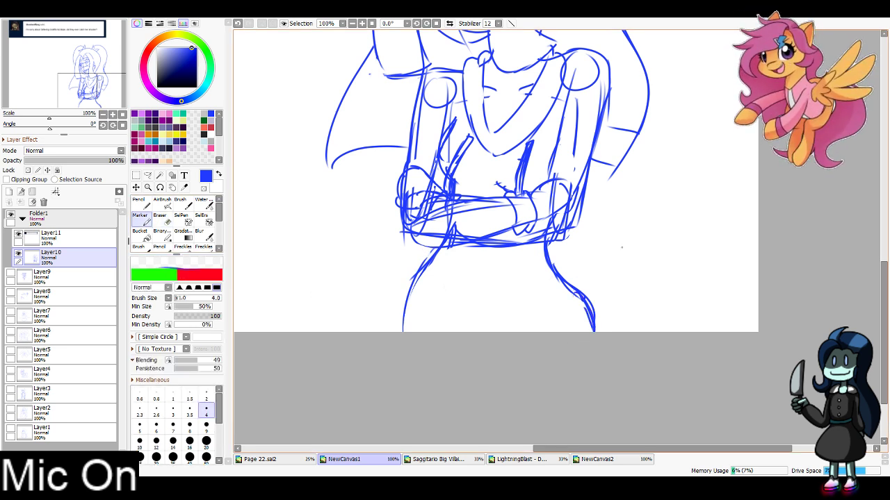
Erase the overlapping waist and construction lines inside and beneath the crossed forearms
{"action": "mouse_move", "coordinate": [514, 180]}
{"action": "left_mouse_down"}
{"action": "mouse_move", "coordinate": [570, 317]}
{"action": "mouse_move", "coordinate": [582, 235]}
{"action": "left_mouse_up"}
{"action": "key", "text": "e"}
{"action": "mouse_move", "coordinate": [475, 282]}
{"action": "left_mouse_down"}
{"action": "mouse_move", "coordinate": [559, 273]}
{"action": "mouse_move", "coordinate": [510, 279]}
{"action": "left_mouse_up"}
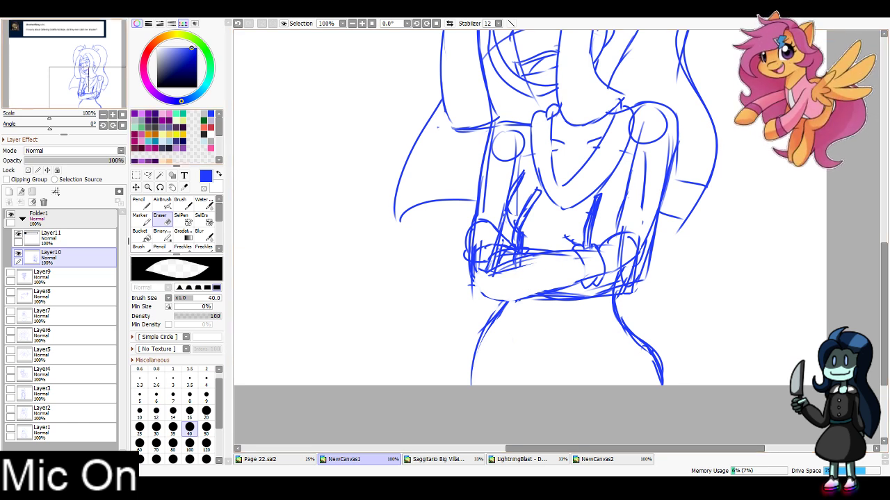
Lower Layer10's opacity to 14% and add a new layer above it for cleaner Marker linework
{"action": "left_click_drag", "start_coordinate": [95, 60], "coordinate": [91, 75]}
{"action": "left_click", "coordinate": [39, 161]}
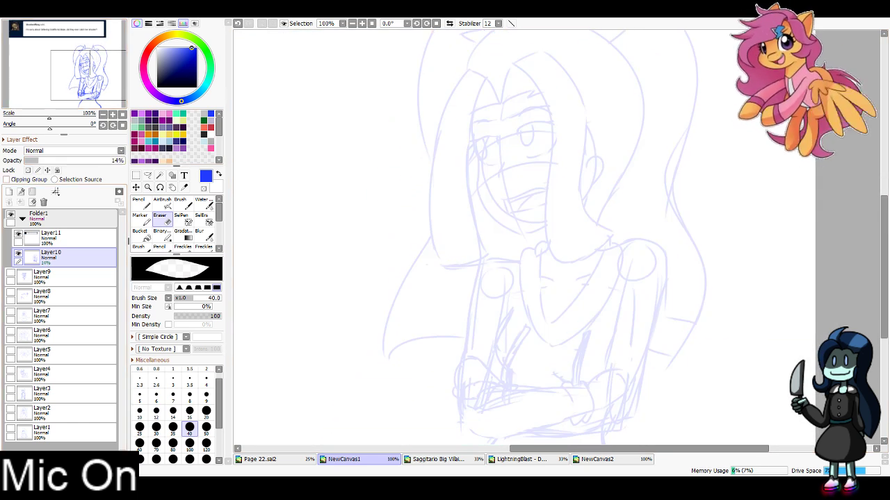
{"action": "left_click", "coordinate": [9, 192]}
{"action": "left_click", "coordinate": [141, 219]}
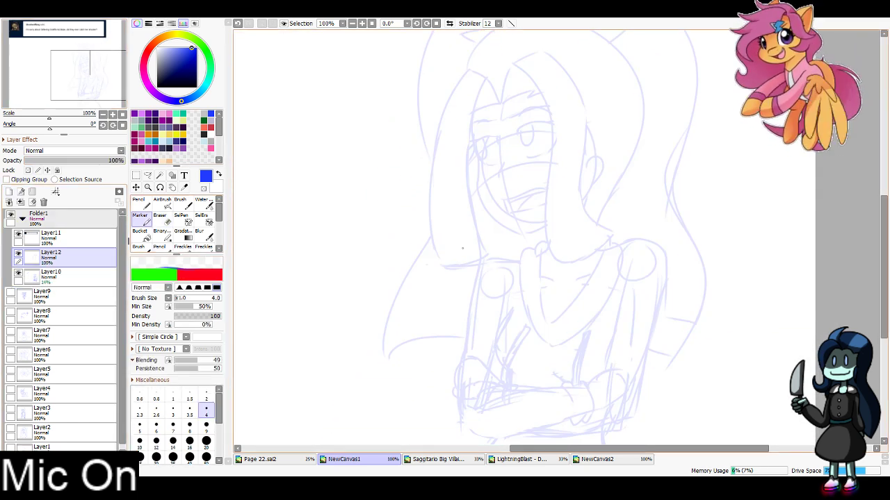
Trace the long near-side hair lock and the V-shaped parting over the faded sketch
{"action": "left_click_drag", "start_coordinate": [521, 243], "coordinate": [480, 282]}
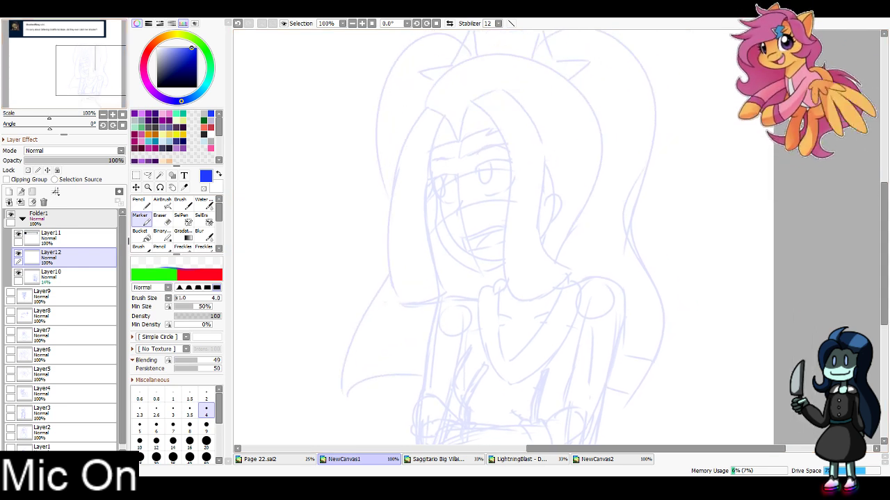
{"action": "mouse_move", "coordinate": [459, 141]}
{"action": "left_mouse_down"}
{"action": "mouse_move", "coordinate": [469, 109]}
{"action": "mouse_move", "coordinate": [496, 94]}
{"action": "mouse_move", "coordinate": [508, 102]}
{"action": "mouse_move", "coordinate": [511, 179]}
{"action": "mouse_move", "coordinate": [541, 297]}
{"action": "mouse_move", "coordinate": [561, 264]}
{"action": "left_mouse_up"}
{"action": "mouse_move", "coordinate": [509, 91]}
{"action": "left_mouse_down"}
{"action": "mouse_move", "coordinate": [546, 160]}
{"action": "mouse_move", "coordinate": [550, 223]}
{"action": "mouse_move", "coordinate": [544, 212]}
{"action": "mouse_move", "coordinate": [563, 264]}
{"action": "left_mouse_up"}
{"action": "left_click_drag", "start_coordinate": [447, 120], "coordinate": [458, 139]}
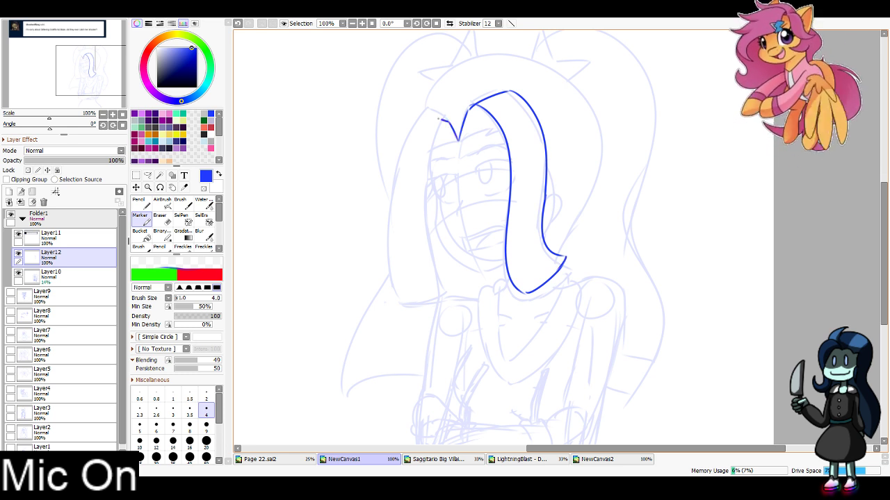
{"action": "mouse_move", "coordinate": [422, 116]}
{"action": "left_mouse_down"}
{"action": "mouse_move", "coordinate": [446, 121]}
{"action": "mouse_move", "coordinate": [408, 320]}
{"action": "left_mouse_up"}
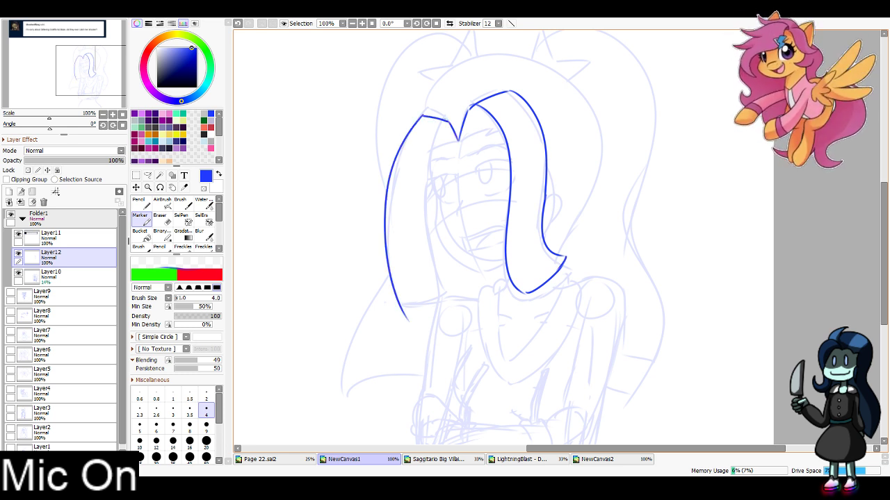
{"action": "key", "text": "ctrl+z"}
{"action": "key", "text": "ctrl+z"}
{"action": "mouse_move", "coordinate": [428, 109]}
{"action": "left_mouse_down"}
{"action": "mouse_move", "coordinate": [448, 122]}
{"action": "mouse_move", "coordinate": [405, 303]}
{"action": "left_mouse_up"}
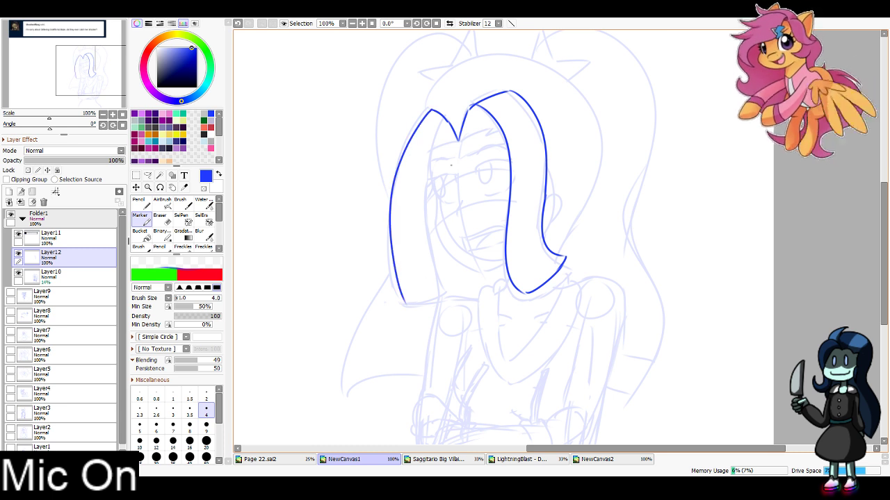
{"action": "left_click_drag", "start_coordinate": [446, 126], "coordinate": [455, 281]}
{"action": "left_click_drag", "start_coordinate": [407, 305], "coordinate": [456, 283]}
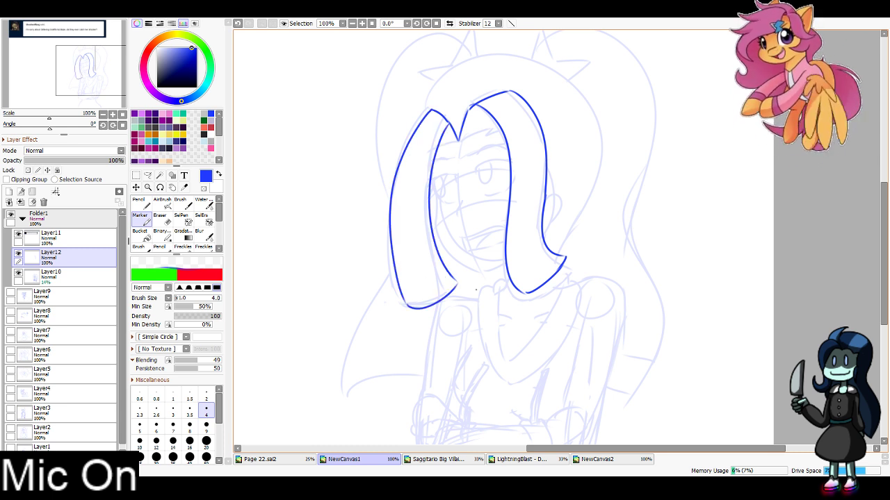
{"action": "key", "text": "ctrl+z"}
{"action": "key", "text": "ctrl+z"}
{"action": "key", "text": "ctrl+z"}
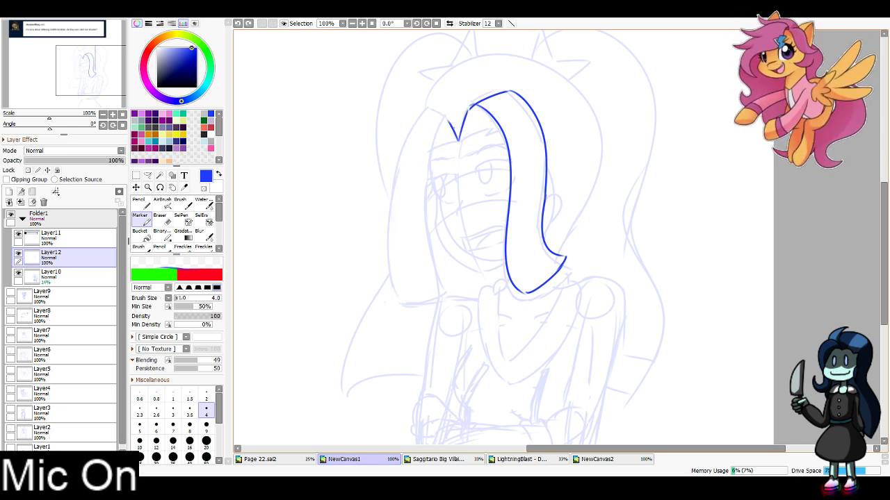
Trace the far-side hair lock with its inner and outer edges, closing it with a curved tip beside the chin
{"action": "mouse_move", "coordinate": [443, 117]}
{"action": "left_mouse_down"}
{"action": "mouse_move", "coordinate": [457, 139]}
{"action": "mouse_move", "coordinate": [448, 283]}
{"action": "left_mouse_up"}
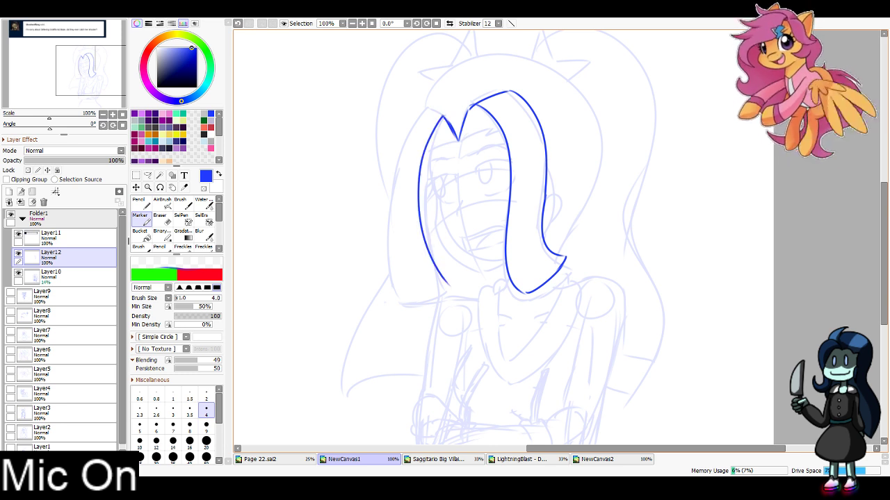
{"action": "mouse_move", "coordinate": [444, 116]}
{"action": "left_mouse_down"}
{"action": "mouse_move", "coordinate": [413, 120]}
{"action": "mouse_move", "coordinate": [411, 315]}
{"action": "mouse_move", "coordinate": [399, 304]}
{"action": "mouse_move", "coordinate": [443, 288]}
{"action": "left_mouse_up"}
{"action": "key", "text": "ctrl+z"}
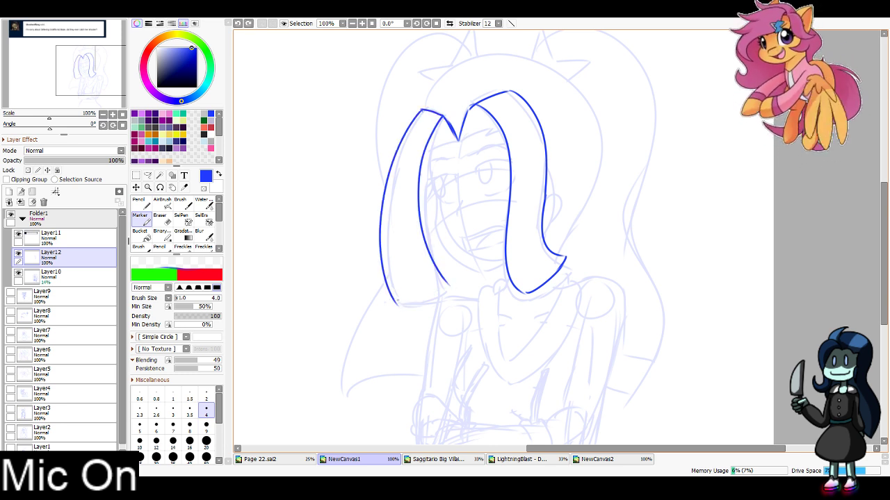
{"action": "left_click_drag", "start_coordinate": [398, 304], "coordinate": [459, 290]}
Trace the hairline and the face contour down to the chin, and draw the ear with its inner curves
{"action": "mouse_move", "coordinate": [457, 142]}
{"action": "left_mouse_down"}
{"action": "mouse_move", "coordinate": [503, 134]}
{"action": "mouse_move", "coordinate": [428, 151]}
{"action": "mouse_move", "coordinate": [426, 189]}
{"action": "left_mouse_up"}
{"action": "key", "text": "ctrl+z"}
{"action": "key", "text": "ctrl+z"}
{"action": "mouse_move", "coordinate": [429, 144]}
{"action": "left_mouse_down"}
{"action": "mouse_move", "coordinate": [436, 228]}
{"action": "mouse_move", "coordinate": [480, 272]}
{"action": "mouse_move", "coordinate": [507, 260]}
{"action": "mouse_move", "coordinate": [502, 268]}
{"action": "left_mouse_up"}
{"action": "key", "text": "ctrl+z"}
{"action": "mouse_move", "coordinate": [546, 200]}
{"action": "left_mouse_down"}
{"action": "mouse_move", "coordinate": [556, 213]}
{"action": "mouse_move", "coordinate": [547, 228]}
{"action": "left_mouse_up"}
{"action": "key", "text": "ctrl+z"}
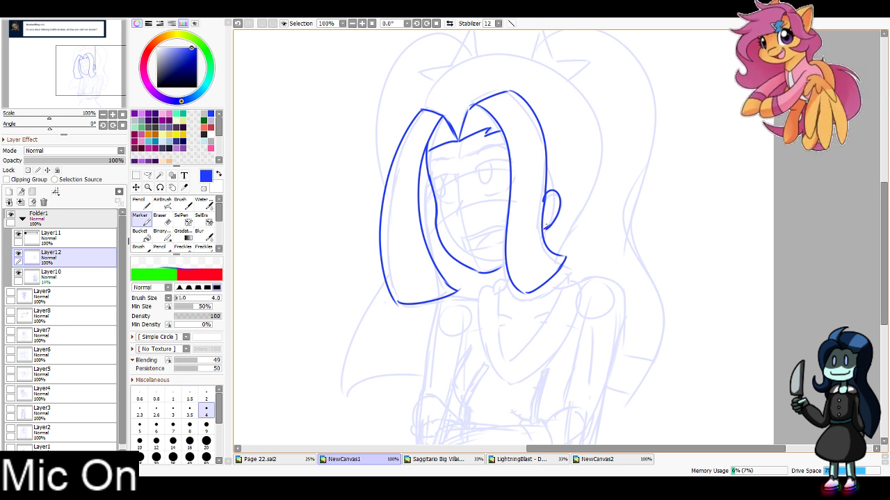
{"action": "left_click_drag", "start_coordinate": [553, 200], "coordinate": [552, 217]}
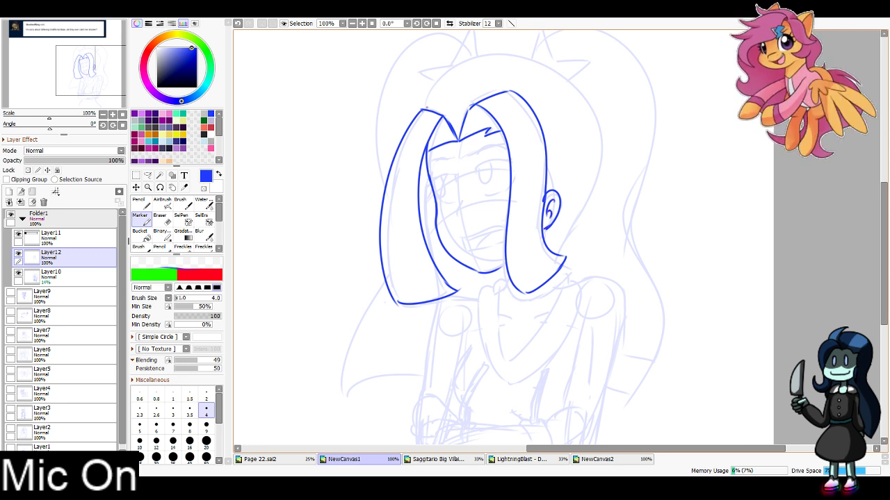
Draw the crown outline from the far-side lock over the head and down behind the ear
{"action": "left_click_drag", "start_coordinate": [425, 109], "coordinate": [603, 161]}
{"action": "key", "text": "ctrl+z"}
{"action": "mouse_move", "coordinate": [425, 110]}
{"action": "left_mouse_down"}
{"action": "mouse_move", "coordinate": [598, 175]}
{"action": "mouse_move", "coordinate": [562, 254]}
{"action": "left_mouse_up"}
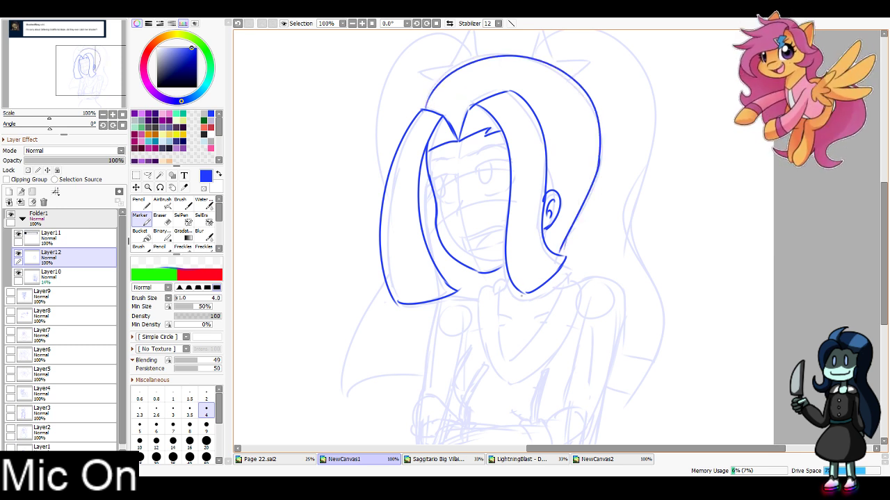
Trace the V-shaped collar around the neck with its inner and outer edges, and add the small collarbone marks
{"action": "mouse_move", "coordinate": [510, 277]}
{"action": "left_mouse_down"}
{"action": "mouse_move", "coordinate": [502, 300]}
{"action": "mouse_move", "coordinate": [484, 288]}
{"action": "mouse_move", "coordinate": [492, 365]}
{"action": "left_mouse_up"}
{"action": "key", "text": "ctrl+z"}
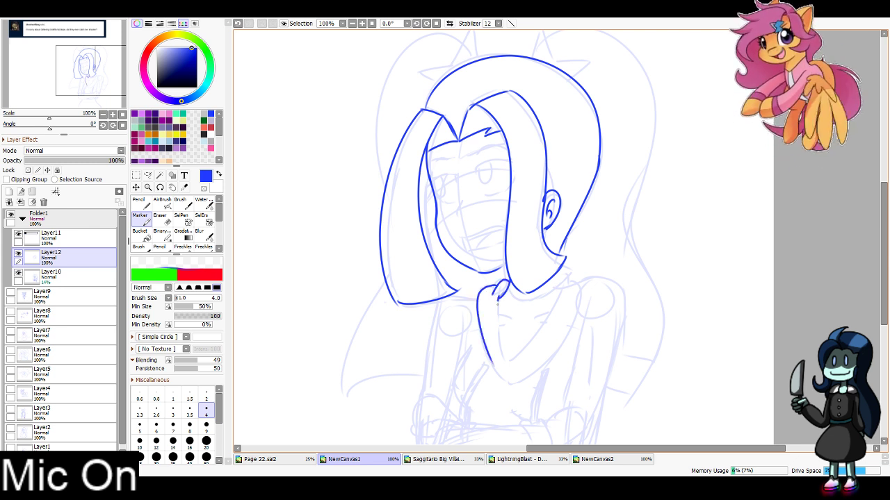
{"action": "key", "text": "ctrl+z"}
{"action": "mouse_move", "coordinate": [498, 301]}
{"action": "left_mouse_down"}
{"action": "mouse_move", "coordinate": [508, 360]}
{"action": "mouse_move", "coordinate": [498, 314]}
{"action": "mouse_move", "coordinate": [511, 356]}
{"action": "mouse_move", "coordinate": [557, 306]}
{"action": "mouse_move", "coordinate": [551, 291]}
{"action": "mouse_move", "coordinate": [551, 321]}
{"action": "left_mouse_up"}
{"action": "key", "text": "ctrl+z"}
{"action": "key", "text": "ctrl+z"}
{"action": "mouse_move", "coordinate": [547, 284]}
{"action": "left_mouse_down"}
{"action": "mouse_move", "coordinate": [576, 287]}
{"action": "mouse_move", "coordinate": [575, 318]}
{"action": "mouse_move", "coordinate": [527, 377]}
{"action": "left_mouse_up"}
{"action": "key", "text": "ctrl+z"}
{"action": "mouse_move", "coordinate": [489, 353]}
{"action": "left_mouse_down"}
{"action": "mouse_move", "coordinate": [497, 370]}
{"action": "mouse_move", "coordinate": [526, 378]}
{"action": "mouse_move", "coordinate": [575, 314]}
{"action": "mouse_move", "coordinate": [530, 329]}
{"action": "left_mouse_up"}
{"action": "key", "text": "ctrl+z"}
Trace the near shoulder and outer arm down to the elbow, and outline the far shoulder and upper arm
{"action": "mouse_move", "coordinate": [576, 290]}
{"action": "left_mouse_down"}
{"action": "mouse_move", "coordinate": [624, 300]}
{"action": "mouse_move", "coordinate": [609, 383]}
{"action": "left_mouse_up"}
{"action": "key", "text": "ctrl+z"}
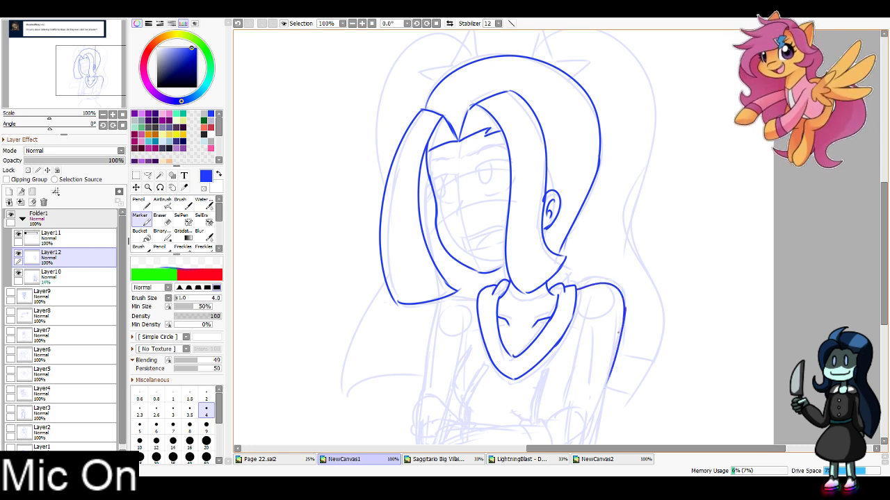
{"action": "mouse_move", "coordinate": [623, 332]}
{"action": "left_mouse_down"}
{"action": "mouse_move", "coordinate": [608, 384]}
{"action": "mouse_move", "coordinate": [601, 318]}
{"action": "left_mouse_up"}
{"action": "left_click_drag", "start_coordinate": [598, 283], "coordinate": [577, 362]}
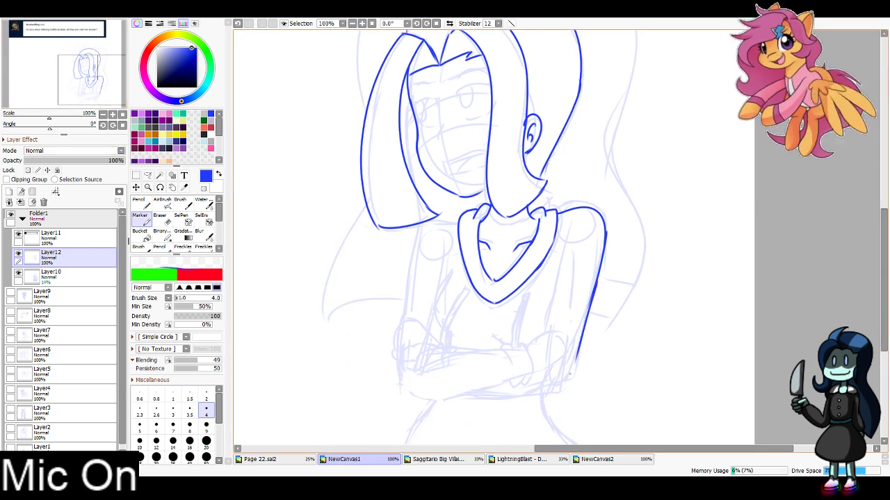
{"action": "left_click_drag", "start_coordinate": [581, 329], "coordinate": [575, 353]}
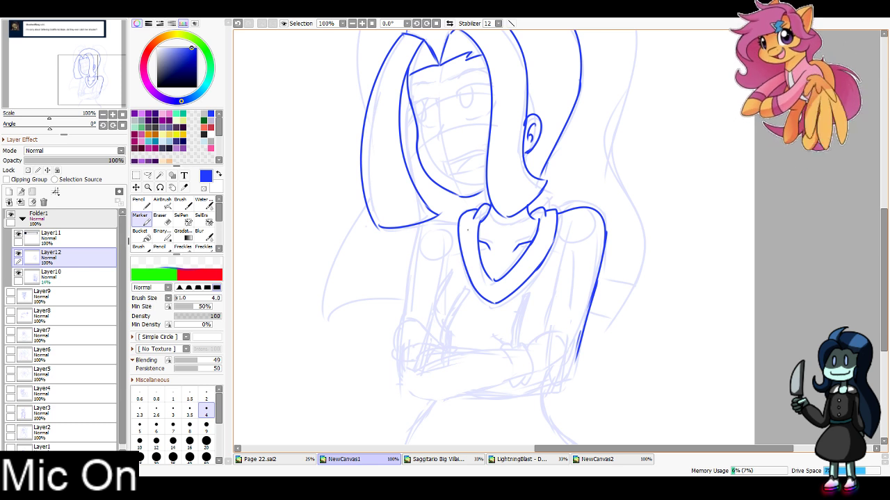
{"action": "left_click_drag", "start_coordinate": [417, 226], "coordinate": [402, 318]}
Draw the near eye with its heavy upper lid, lower lid line and oval iris
{"action": "left_click_drag", "start_coordinate": [96, 76], "coordinate": [94, 62]}
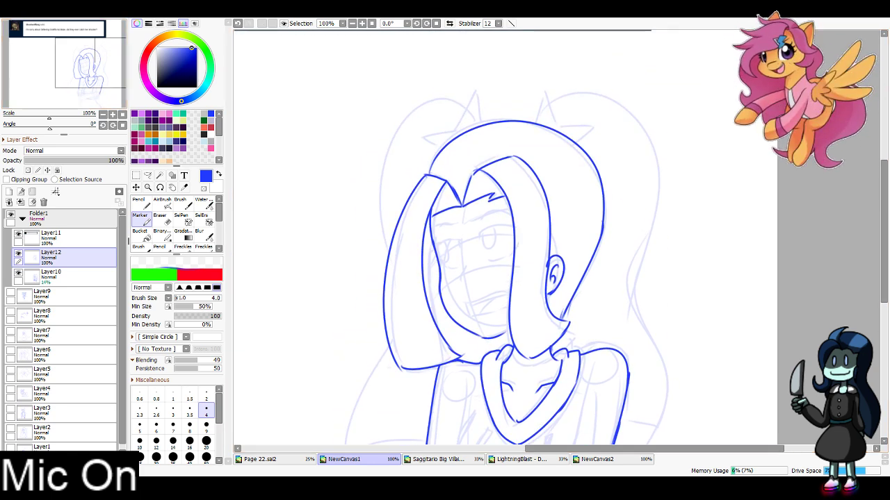
{"action": "scroll", "coordinate": [460, 238], "scroll_direction": "up", "scroll_amount": 5}
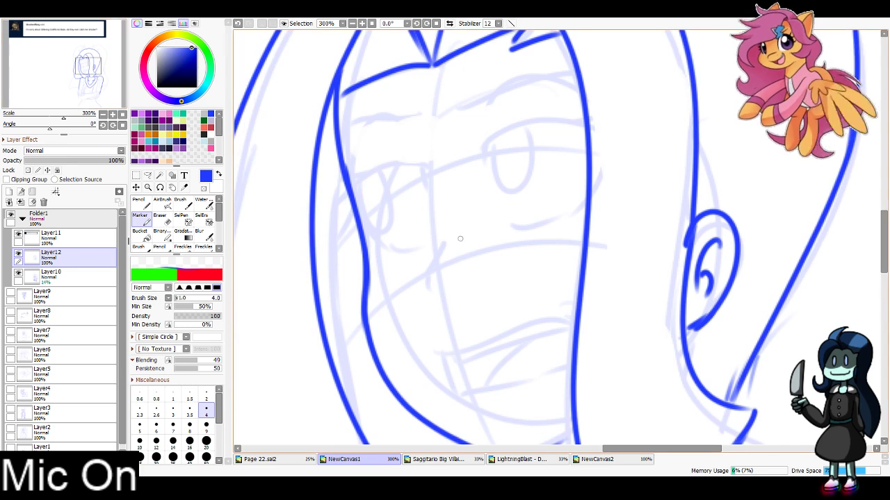
{"action": "mouse_move", "coordinate": [481, 161]}
{"action": "left_mouse_down"}
{"action": "mouse_move", "coordinate": [587, 137]}
{"action": "mouse_move", "coordinate": [479, 180]}
{"action": "left_mouse_up"}
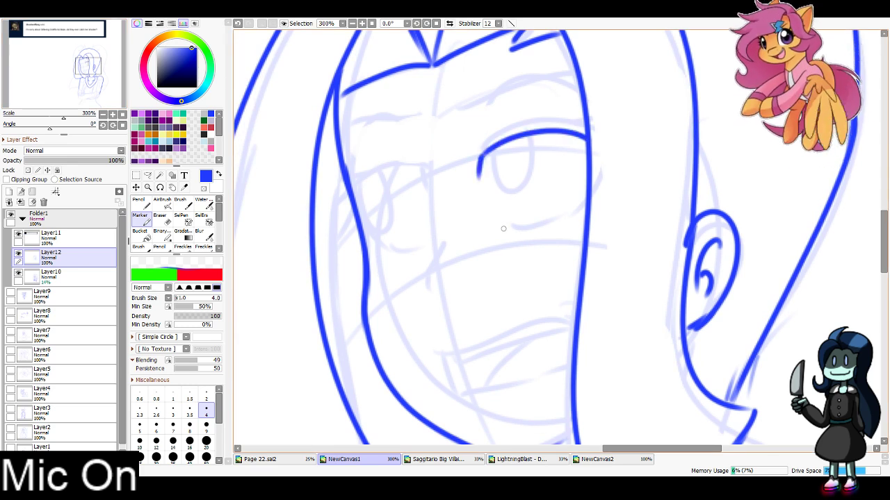
{"action": "left_click_drag", "start_coordinate": [504, 228], "coordinate": [584, 210]}
{"action": "left_click_drag", "start_coordinate": [510, 147], "coordinate": [522, 182]}
{"action": "key", "text": "ctrl+z"}
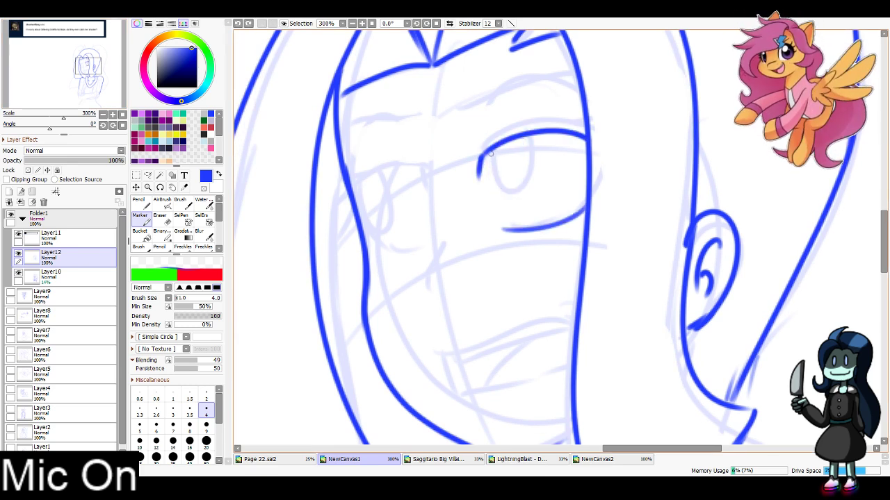
{"action": "left_click_drag", "start_coordinate": [490, 154], "coordinate": [523, 145]}
Draw the upper and lower lid lines of the far eye
{"action": "left_click_drag", "start_coordinate": [435, 167], "coordinate": [358, 191]}
{"action": "key", "text": "ctrl+z"}
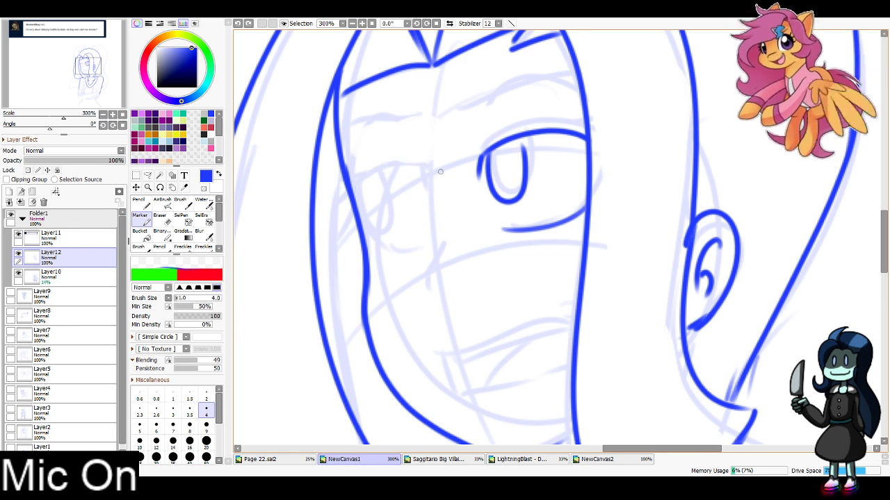
{"action": "mouse_move", "coordinate": [436, 171]}
{"action": "left_mouse_down"}
{"action": "mouse_move", "coordinate": [356, 189]}
{"action": "mouse_move", "coordinate": [358, 226]}
{"action": "mouse_move", "coordinate": [403, 260]}
{"action": "left_mouse_up"}
{"action": "key", "text": "ctrl+z"}
{"action": "mouse_move", "coordinate": [358, 191]}
{"action": "left_mouse_down"}
{"action": "mouse_move", "coordinate": [400, 256]}
{"action": "mouse_move", "coordinate": [418, 258]}
{"action": "left_mouse_up"}
{"action": "left_click_drag", "start_coordinate": [433, 174], "coordinate": [436, 193]}
{"action": "left_click_drag", "start_coordinate": [408, 257], "coordinate": [433, 250]}
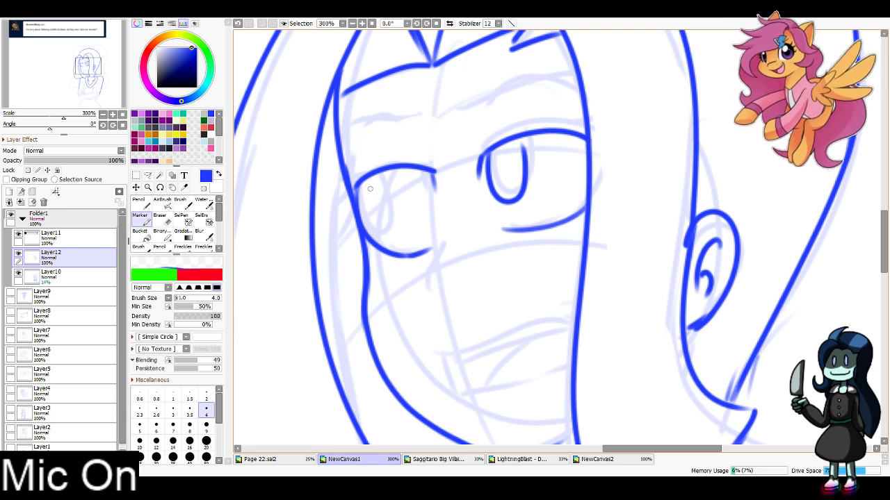
Draw the far eye's oval iris and extend the near iris up to its upper lid
{"action": "left_click_drag", "start_coordinate": [363, 178], "coordinate": [395, 238]}
{"action": "key", "text": "ctrl+z"}
{"action": "left_click_drag", "start_coordinate": [361, 178], "coordinate": [398, 246]}
{"action": "key", "text": "ctrl+z"}
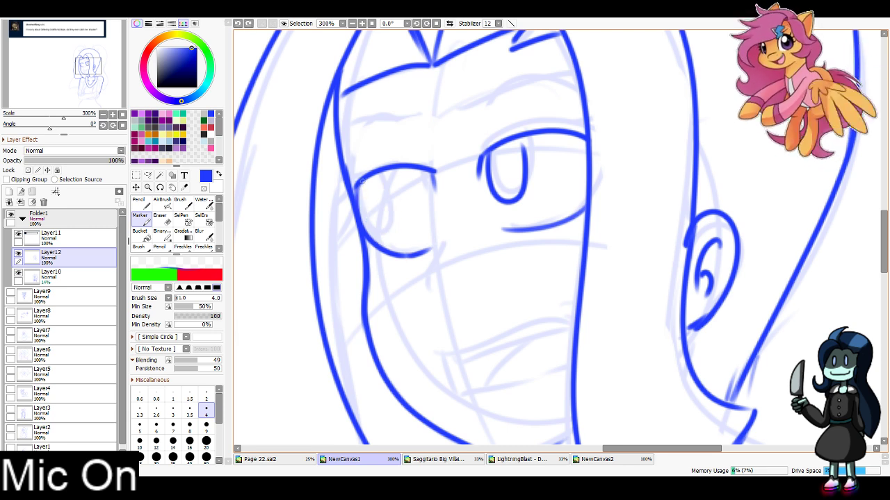
{"action": "mouse_move", "coordinate": [362, 181]}
{"action": "left_mouse_down"}
{"action": "mouse_move", "coordinate": [388, 172]}
{"action": "mouse_move", "coordinate": [400, 182]}
{"action": "mouse_move", "coordinate": [392, 174]}
{"action": "left_mouse_up"}
{"action": "key", "text": "ctrl+z"}
{"action": "key", "text": "ctrl+z"}
{"action": "left_click_drag", "start_coordinate": [520, 139], "coordinate": [524, 179]}
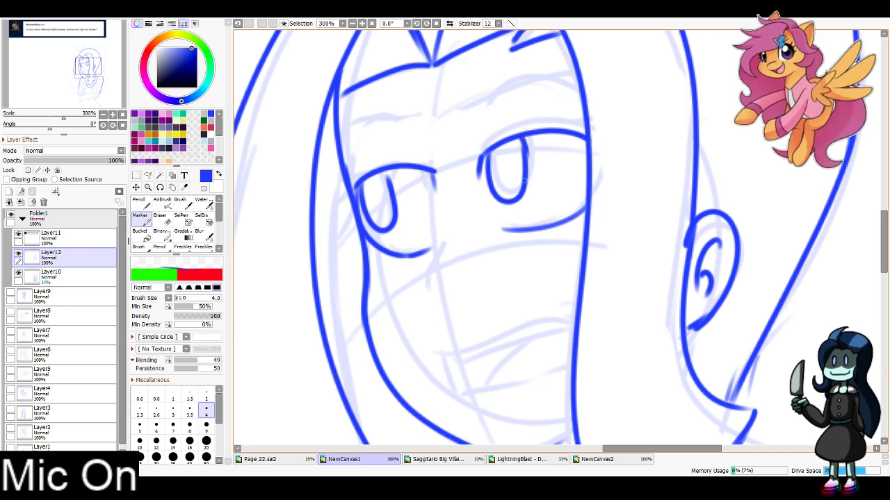
Draw both eyebrows, and add the nose with short crease lines under the eyes
{"action": "left_click_drag", "start_coordinate": [463, 123], "coordinate": [606, 86]}
{"action": "left_click_drag", "start_coordinate": [427, 133], "coordinate": [346, 143]}
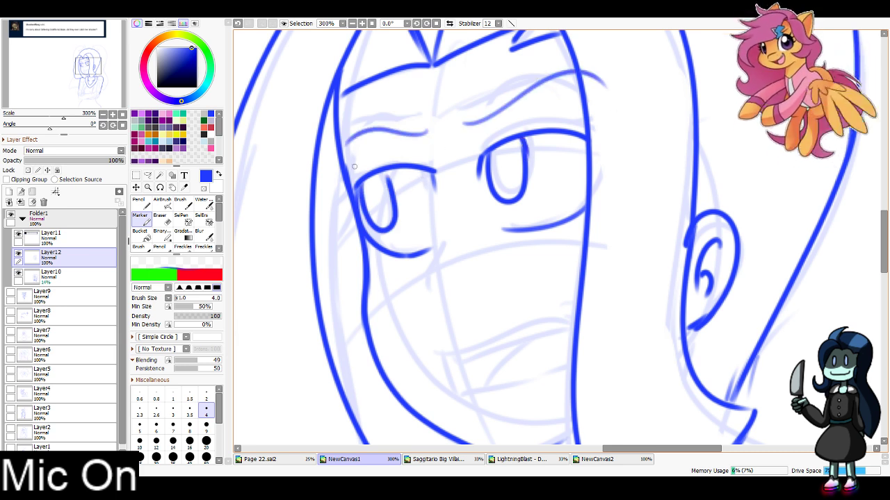
{"action": "mouse_move", "coordinate": [448, 238]}
{"action": "left_mouse_down"}
{"action": "mouse_move", "coordinate": [434, 277]}
{"action": "mouse_move", "coordinate": [445, 293]}
{"action": "left_mouse_up"}
{"action": "left_click_drag", "start_coordinate": [493, 244], "coordinate": [529, 256]}
{"action": "left_click_drag", "start_coordinate": [432, 259], "coordinate": [408, 271]}
Draw the open, slanted frowning mouth with an upper teeth line and a short curved tongue line inside
{"action": "mouse_move", "coordinate": [437, 352]}
{"action": "left_mouse_down"}
{"action": "mouse_move", "coordinate": [558, 316]}
{"action": "mouse_move", "coordinate": [584, 324]}
{"action": "mouse_move", "coordinate": [455, 393]}
{"action": "mouse_move", "coordinate": [571, 375]}
{"action": "left_mouse_up"}
{"action": "key", "text": "ctrl+z"}
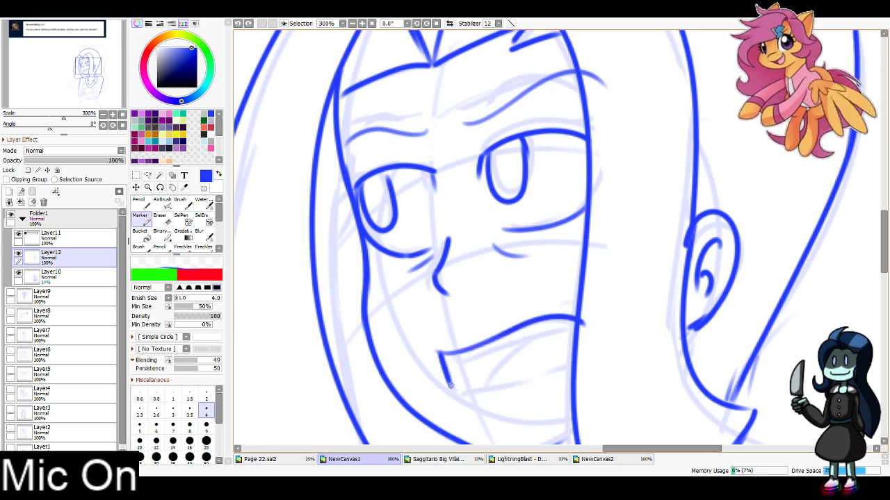
{"action": "left_click_drag", "start_coordinate": [455, 394], "coordinate": [571, 370]}
{"action": "left_click_drag", "start_coordinate": [452, 364], "coordinate": [581, 328]}
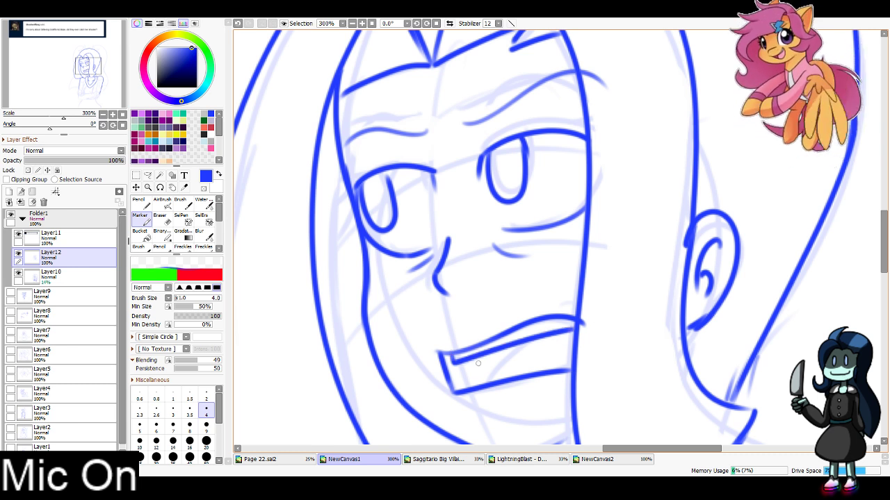
{"action": "left_click_drag", "start_coordinate": [499, 351], "coordinate": [479, 382]}
{"action": "key", "text": "ctrl+z"}
{"action": "key", "text": "ctrl+z"}
{"action": "mouse_move", "coordinate": [499, 352]}
{"action": "left_mouse_down"}
{"action": "mouse_move", "coordinate": [478, 385]}
{"action": "mouse_move", "coordinate": [503, 355]}
{"action": "left_mouse_up"}
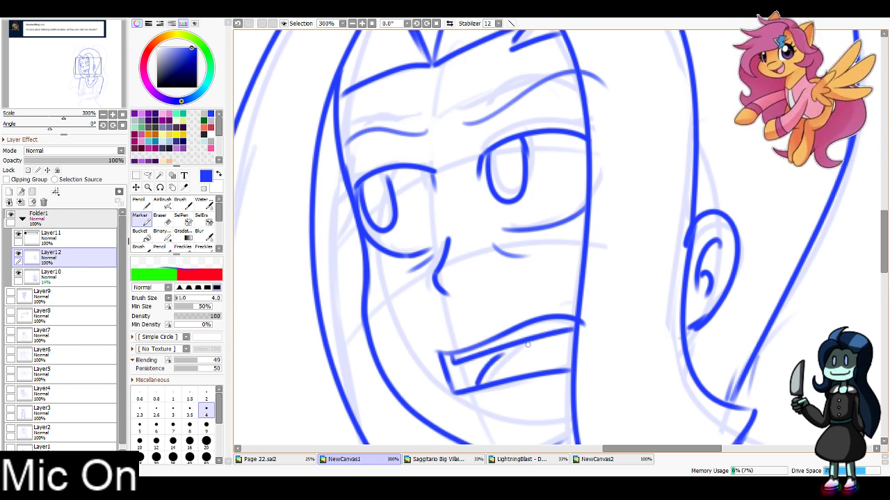
Draw three long curved eyelashes sweeping outward from the outer corner of the far eye
{"action": "mouse_move", "coordinate": [346, 183]}
{"action": "left_mouse_down"}
{"action": "mouse_move", "coordinate": [288, 173]}
{"action": "mouse_move", "coordinate": [286, 210]}
{"action": "left_mouse_up"}
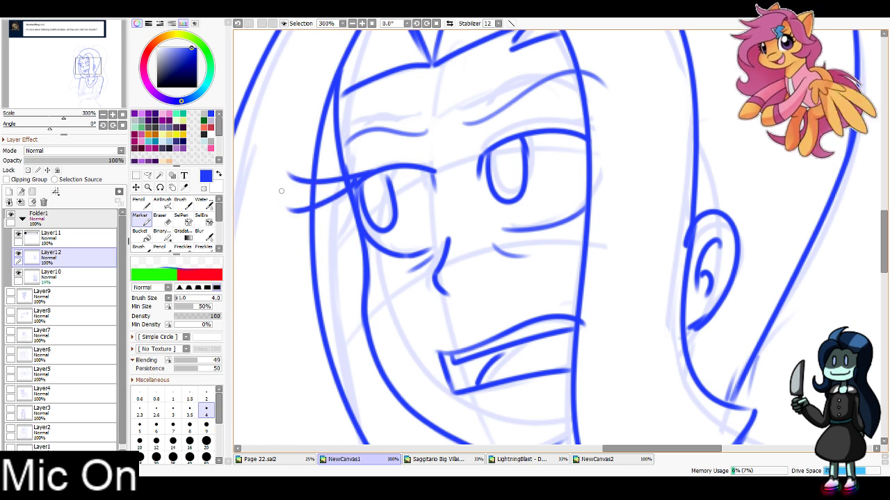
{"action": "left_click_drag", "start_coordinate": [355, 189], "coordinate": [321, 253]}
{"action": "key", "text": "ctrl+z"}
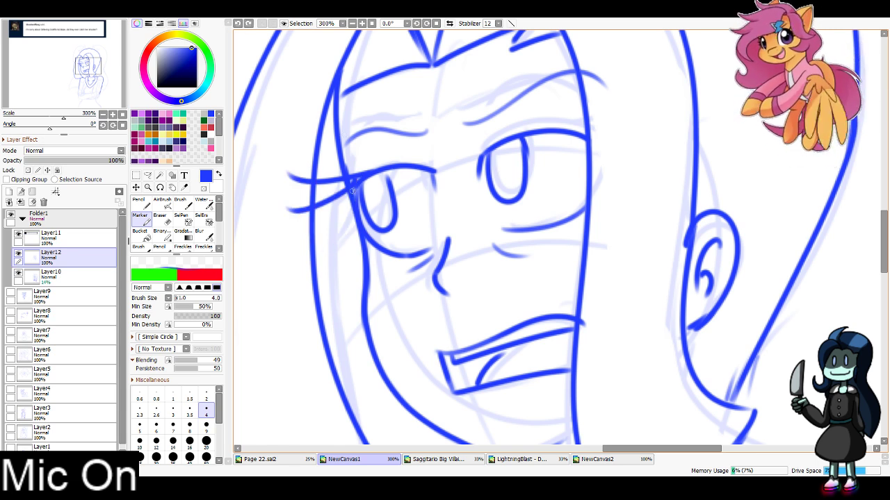
{"action": "left_click_drag", "start_coordinate": [356, 187], "coordinate": [315, 255]}
{"action": "key", "text": "ctrl+z"}
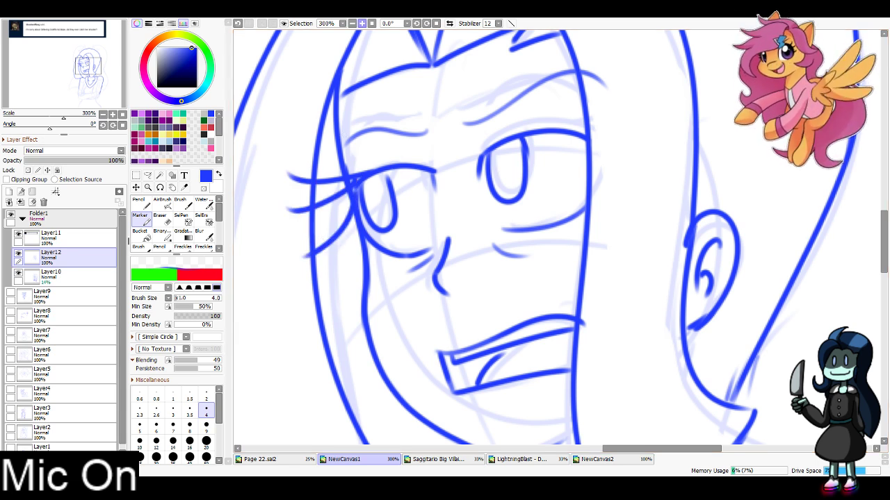
Draw the curved line on the torso beside the far arm, bulging outward and ending at the top of the crossed forearms
{"action": "left_click", "coordinate": [352, 23]}
{"action": "left_click", "coordinate": [353, 24]}
{"action": "left_click", "coordinate": [352, 23]}
{"action": "left_click_drag", "start_coordinate": [577, 333], "coordinate": [516, 162]}
{"action": "left_click", "coordinate": [352, 23]}
{"action": "left_click", "coordinate": [362, 24]}
{"action": "left_click", "coordinate": [362, 23]}
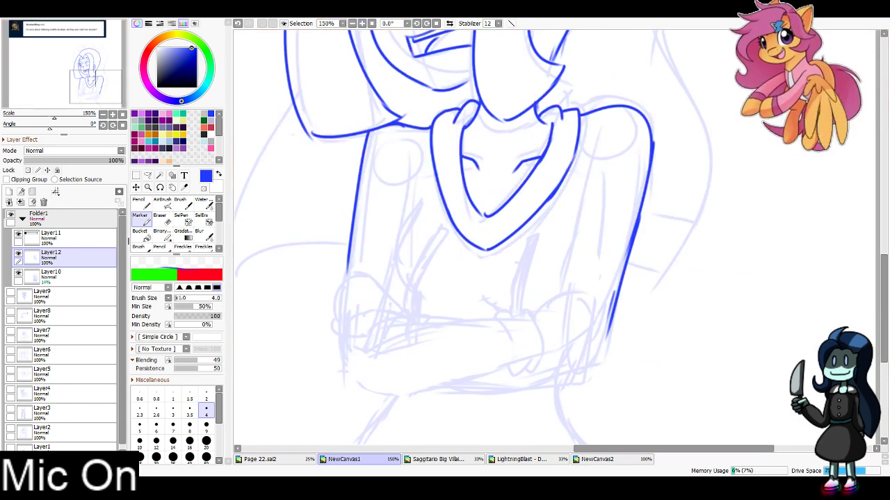
{"action": "left_click_drag", "start_coordinate": [418, 212], "coordinate": [391, 270]}
{"action": "key", "text": "ctrl+z"}
{"action": "left_click_drag", "start_coordinate": [411, 229], "coordinate": [395, 261]}
{"action": "key", "text": "ctrl+z"}
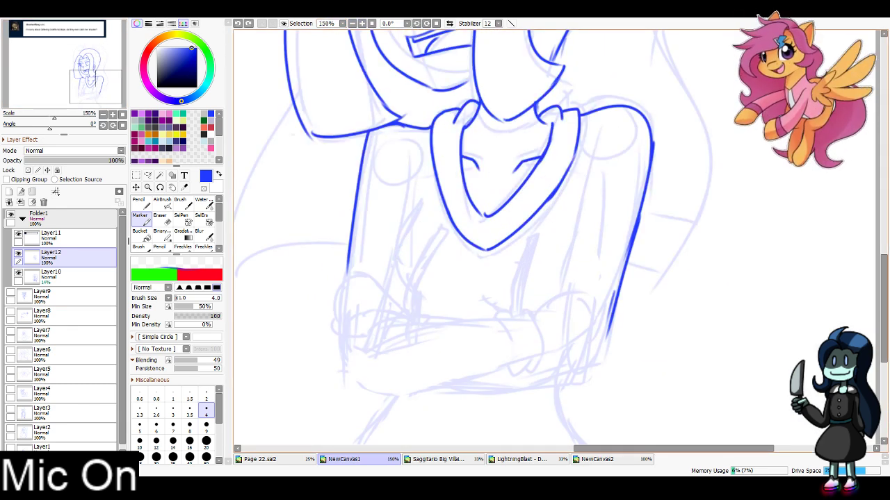
{"action": "mouse_move", "coordinate": [419, 207]}
{"action": "left_mouse_down"}
{"action": "mouse_move", "coordinate": [392, 275]}
{"action": "mouse_move", "coordinate": [423, 313]}
{"action": "left_mouse_up"}
{"action": "key", "text": "ctrl+z"}
{"action": "left_click_drag", "start_coordinate": [393, 255], "coordinate": [417, 318]}
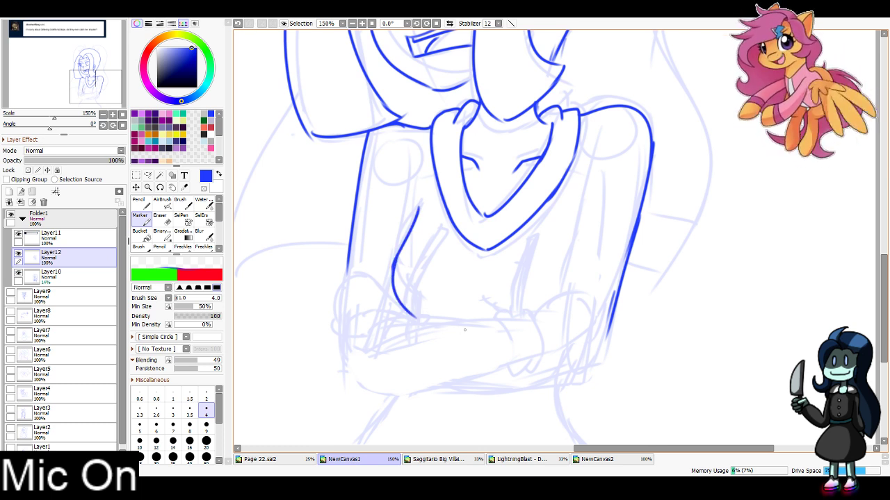
{"action": "key", "text": "ctrl+z"}
{"action": "key", "text": "ctrl+z"}
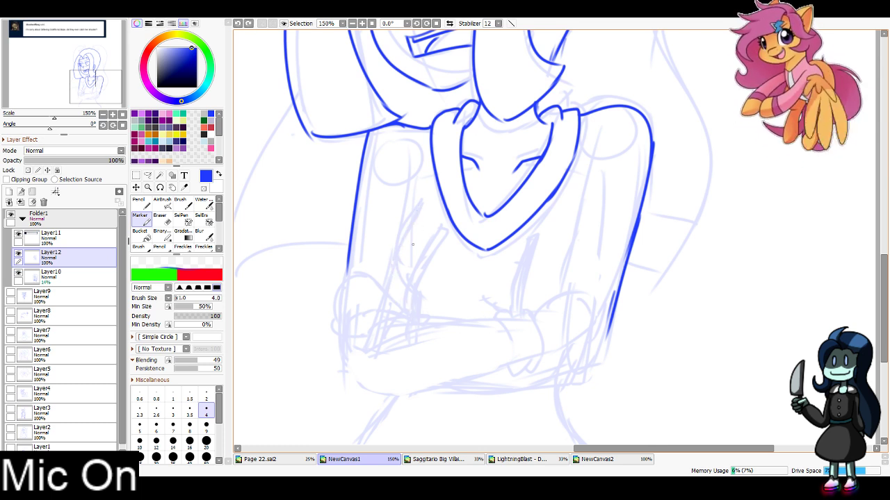
{"action": "mouse_move", "coordinate": [421, 208]}
{"action": "left_mouse_down"}
{"action": "mouse_move", "coordinate": [386, 266]}
{"action": "mouse_move", "coordinate": [407, 314]}
{"action": "left_mouse_up"}
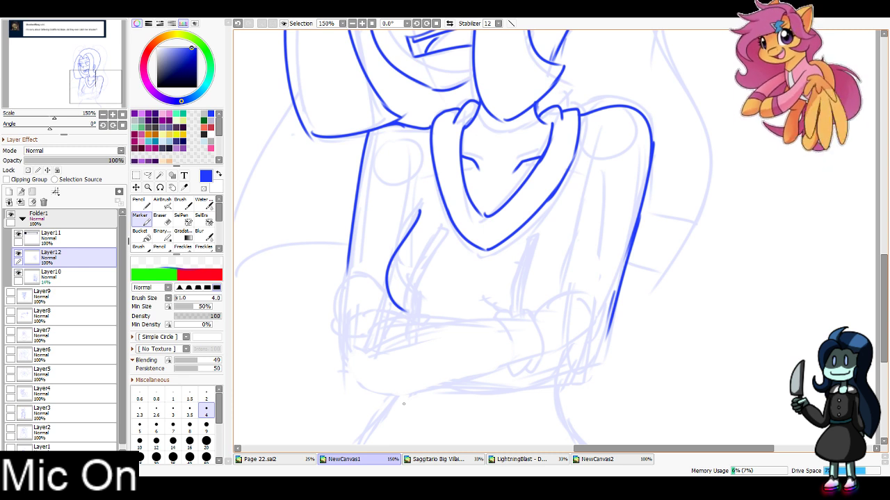
Draw the inner line of the near upper arm and the rounded outline of the hand resting below it
{"action": "left_click_drag", "start_coordinate": [424, 190], "coordinate": [391, 121]}
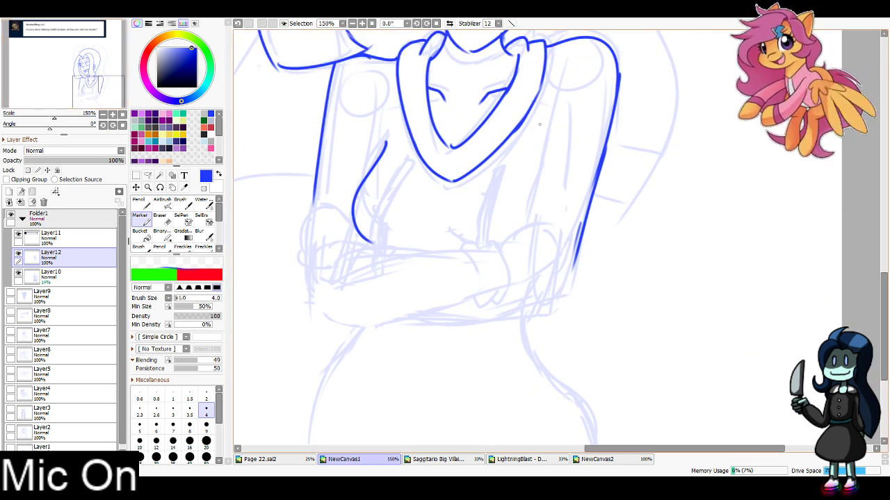
{"action": "left_click_drag", "start_coordinate": [547, 121], "coordinate": [523, 219]}
{"action": "key", "text": "ctrl+z"}
{"action": "left_click_drag", "start_coordinate": [539, 146], "coordinate": [522, 215]}
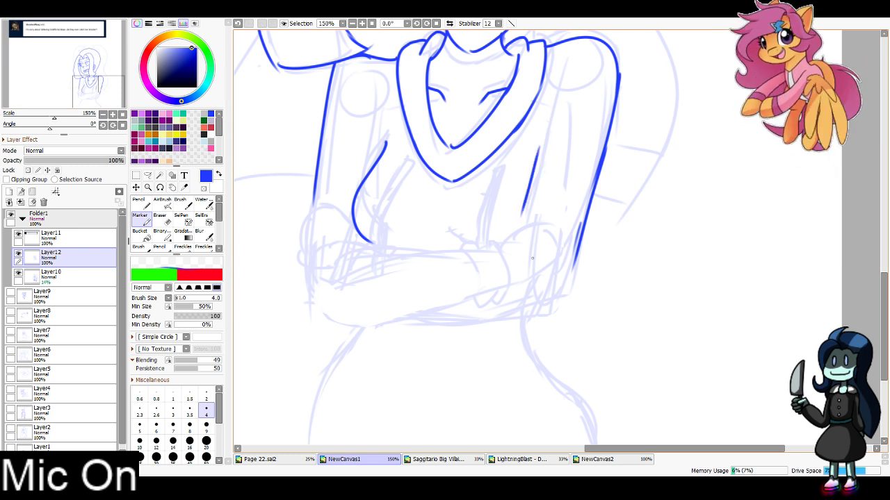
{"action": "mouse_move", "coordinate": [497, 242]}
{"action": "left_mouse_down"}
{"action": "mouse_move", "coordinate": [537, 220]}
{"action": "mouse_move", "coordinate": [527, 221]}
{"action": "mouse_move", "coordinate": [550, 250]}
{"action": "mouse_move", "coordinate": [542, 265]}
{"action": "mouse_move", "coordinate": [516, 275]}
{"action": "left_mouse_up"}
{"action": "key", "text": "ctrl+z"}
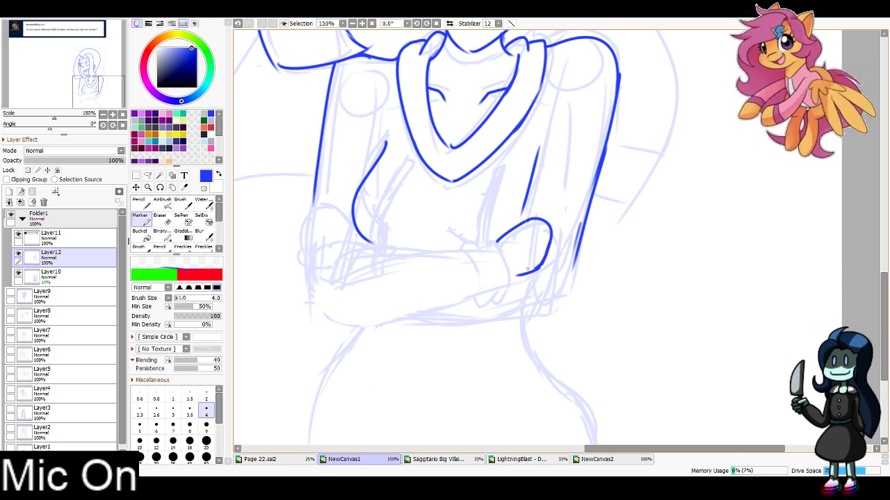
Draw the upper edge of the crossed forearm and a narrow slanted strip rising from it on the chest
{"action": "mouse_move", "coordinate": [329, 273]}
{"action": "left_mouse_down"}
{"action": "mouse_move", "coordinate": [442, 240]}
{"action": "mouse_move", "coordinate": [436, 247]}
{"action": "mouse_move", "coordinate": [470, 243]}
{"action": "left_mouse_up"}
{"action": "key", "text": "ctrl+z"}
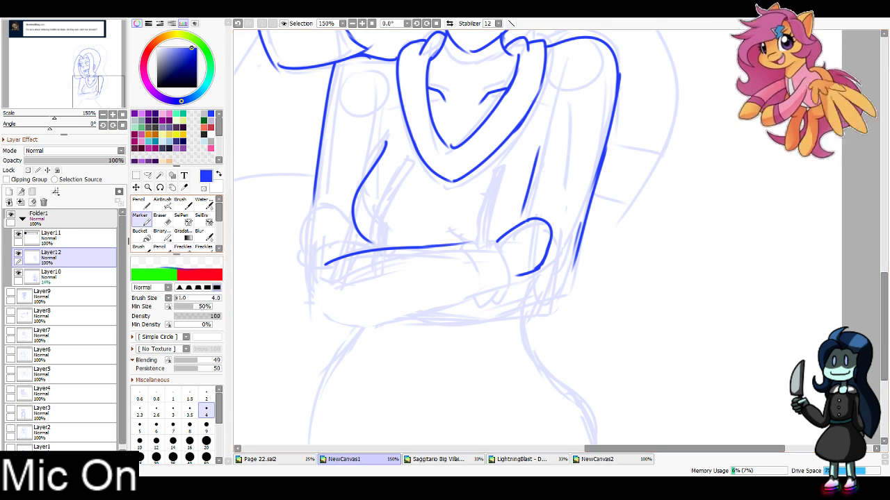
{"action": "mouse_move", "coordinate": [406, 162]}
{"action": "left_mouse_down"}
{"action": "mouse_move", "coordinate": [390, 185]}
{"action": "mouse_move", "coordinate": [412, 165]}
{"action": "mouse_move", "coordinate": [378, 246]}
{"action": "left_mouse_up"}
{"action": "left_click_drag", "start_coordinate": [484, 176], "coordinate": [468, 245]}
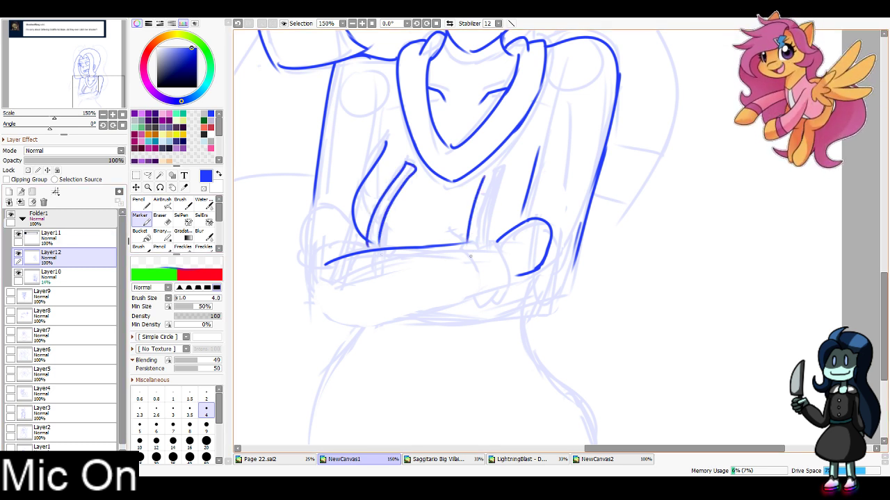
{"action": "key", "text": "ctrl+z"}
Add bumpy finger contours to the hand's outer edge and erase the smooth outline beyond them, setting the eraser size to 16
{"action": "mouse_move", "coordinate": [522, 221]}
{"action": "left_mouse_down"}
{"action": "mouse_move", "coordinate": [541, 230]}
{"action": "mouse_move", "coordinate": [541, 263]}
{"action": "left_mouse_up"}
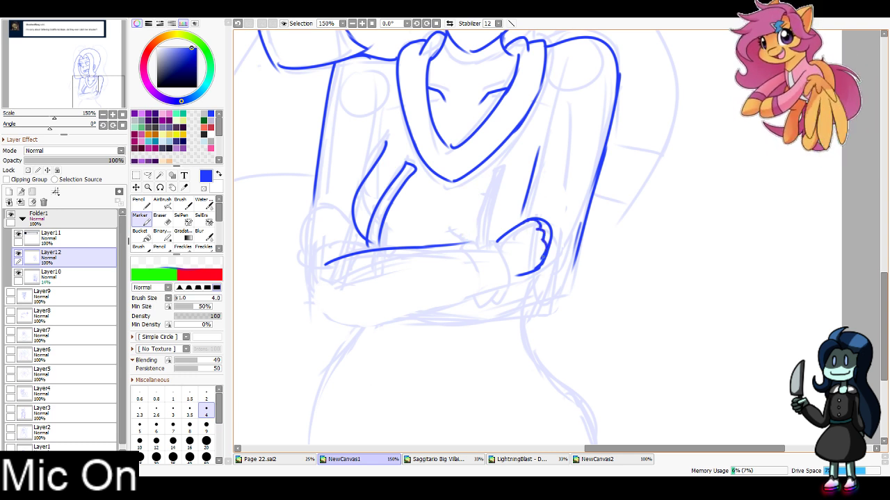
{"action": "key", "text": "e"}
{"action": "mouse_move", "coordinate": [540, 231]}
{"action": "left_mouse_down"}
{"action": "mouse_move", "coordinate": [552, 215]}
{"action": "mouse_move", "coordinate": [556, 238]}
{"action": "left_mouse_up"}
{"action": "key", "text": "ctrl+z"}
{"action": "left_click_drag", "start_coordinate": [549, 207], "coordinate": [555, 214]}
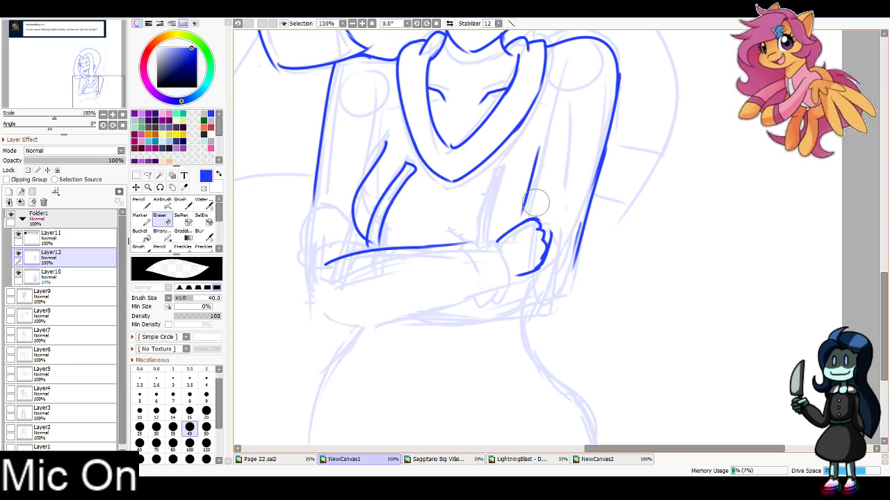
{"action": "left_click", "coordinate": [190, 413]}
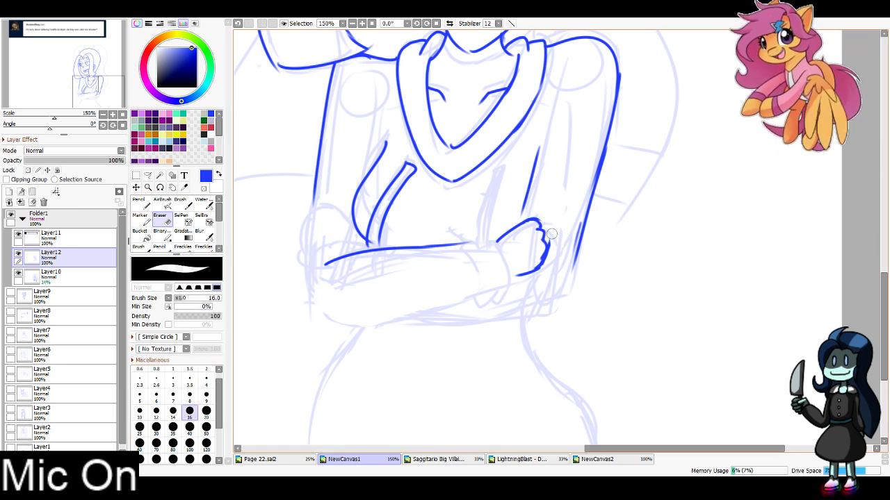
Draw a ruffled cuff around the wrist with the Marker and close the lower edge of the hand
{"action": "left_click", "coordinate": [141, 220]}
{"action": "left_click_drag", "start_coordinate": [527, 202], "coordinate": [506, 281]}
{"action": "mouse_move", "coordinate": [496, 232]}
{"action": "left_mouse_down"}
{"action": "mouse_move", "coordinate": [483, 240]}
{"action": "mouse_move", "coordinate": [473, 295]}
{"action": "left_mouse_up"}
{"action": "left_click_drag", "start_coordinate": [468, 238], "coordinate": [484, 238]}
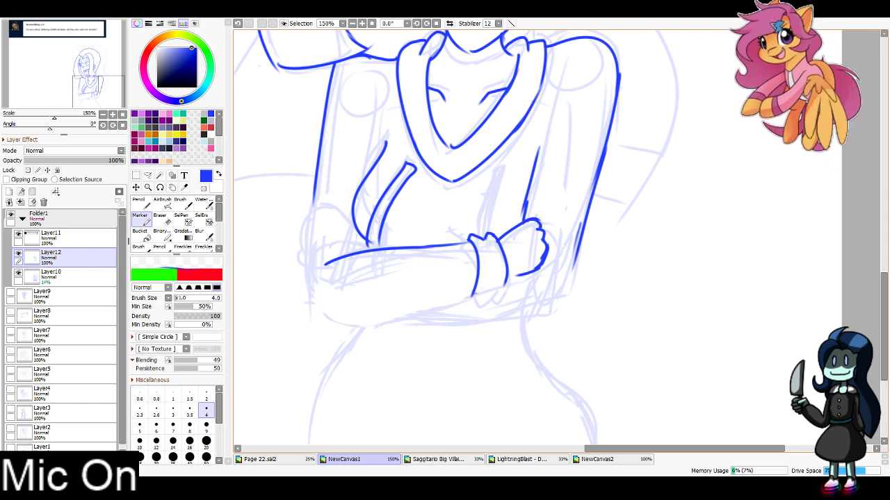
{"action": "mouse_move", "coordinate": [473, 290]}
{"action": "left_mouse_down"}
{"action": "mouse_move", "coordinate": [486, 299]}
{"action": "mouse_move", "coordinate": [527, 275]}
{"action": "left_mouse_up"}
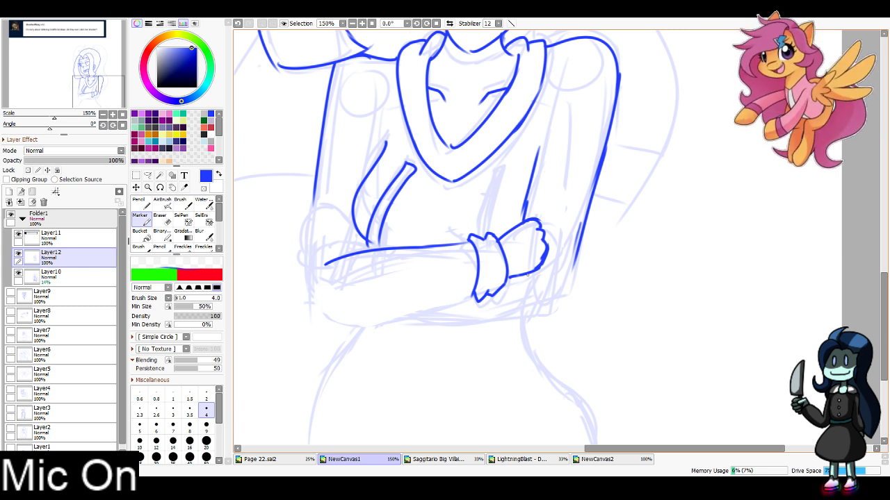
{"action": "left_click_drag", "start_coordinate": [545, 259], "coordinate": [508, 278]}
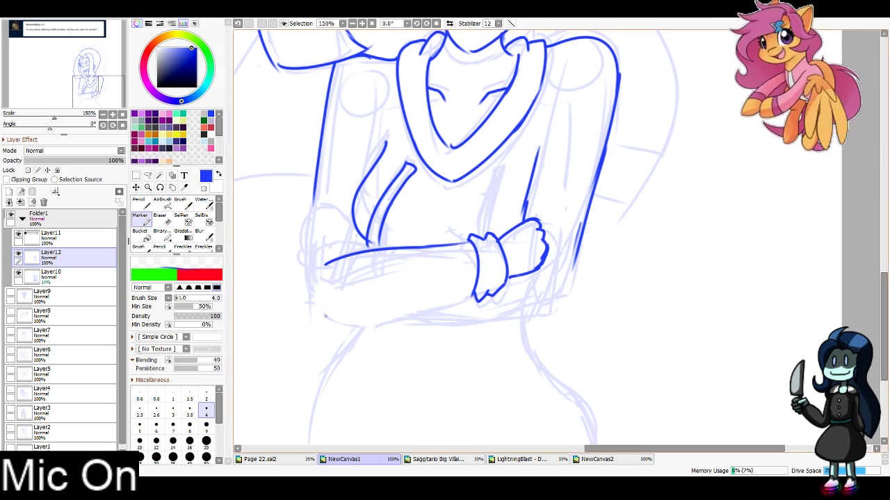
Draw the lower edge of the crossed forearm up to the cuff, and erase the overlapping cuff frill and stray line ends
{"action": "mouse_move", "coordinate": [322, 319]}
{"action": "left_mouse_down"}
{"action": "mouse_move", "coordinate": [368, 322]}
{"action": "mouse_move", "coordinate": [472, 287]}
{"action": "mouse_move", "coordinate": [478, 300]}
{"action": "mouse_move", "coordinate": [508, 282]}
{"action": "left_mouse_up"}
{"action": "key", "text": "ctrl+z"}
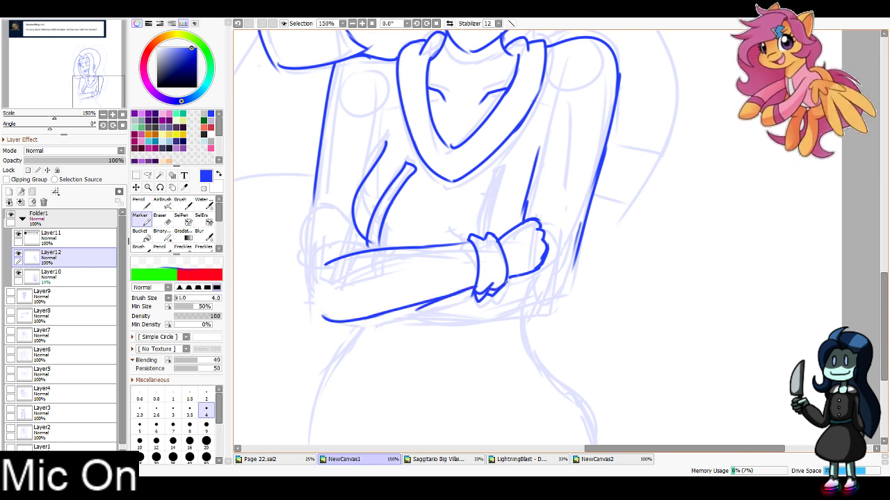
{"action": "key", "text": "e"}
{"action": "left_click_drag", "start_coordinate": [472, 306], "coordinate": [505, 299]}
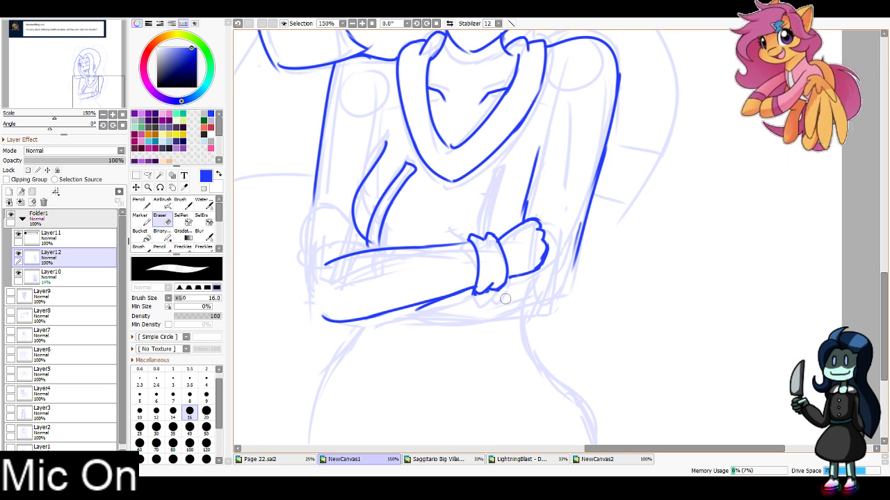
{"action": "left_click_drag", "start_coordinate": [443, 307], "coordinate": [415, 313]}
{"action": "left_click", "coordinate": [142, 220]}
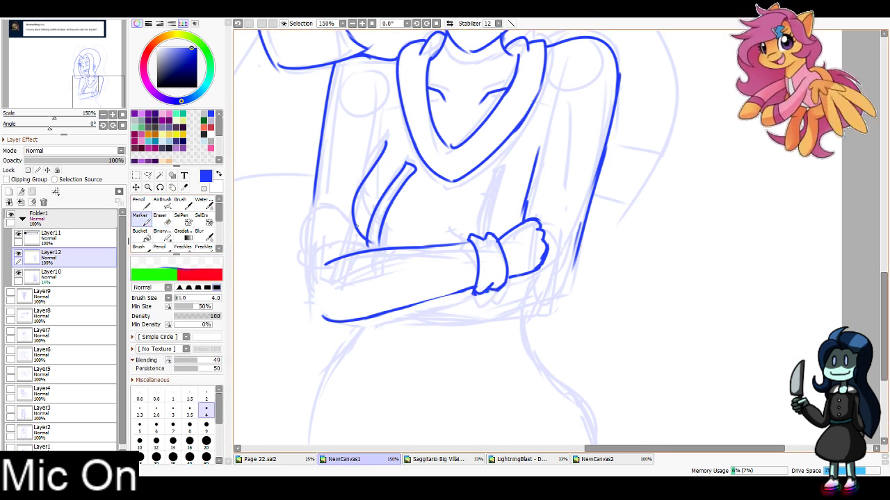
Draw the other hand's back and raised thumb over the far arm, and add the second narrow strip above the cuff
{"action": "mouse_move", "coordinate": [359, 232]}
{"action": "left_mouse_down"}
{"action": "mouse_move", "coordinate": [326, 211]}
{"action": "mouse_move", "coordinate": [306, 222]}
{"action": "mouse_move", "coordinate": [304, 244]}
{"action": "left_mouse_up"}
{"action": "mouse_move", "coordinate": [358, 219]}
{"action": "left_mouse_down"}
{"action": "mouse_move", "coordinate": [346, 200]}
{"action": "mouse_move", "coordinate": [331, 197]}
{"action": "mouse_move", "coordinate": [340, 217]}
{"action": "mouse_move", "coordinate": [358, 224]}
{"action": "left_mouse_up"}
{"action": "key", "text": "e"}
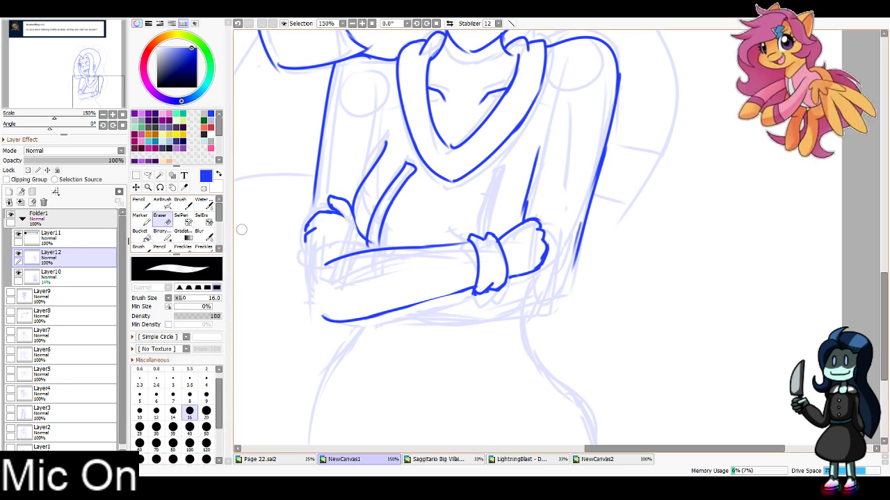
{"action": "left_click", "coordinate": [142, 220]}
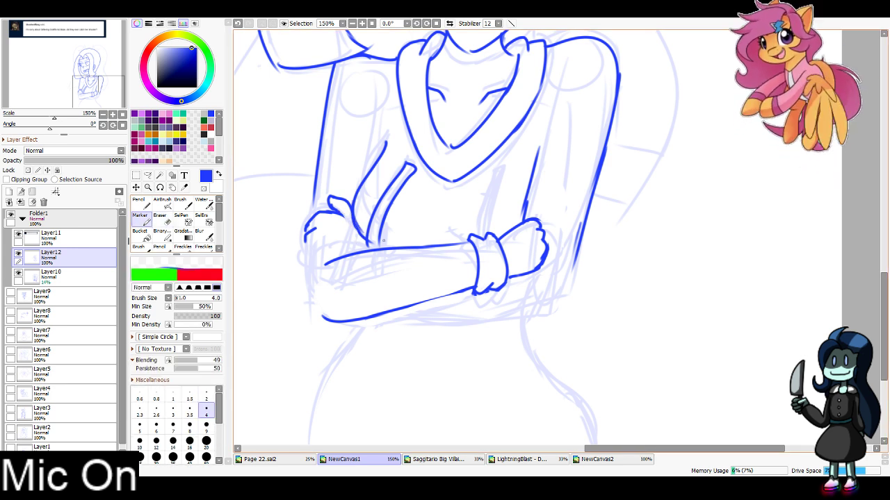
{"action": "mouse_move", "coordinate": [483, 178]}
{"action": "left_mouse_down"}
{"action": "mouse_move", "coordinate": [471, 239]}
{"action": "mouse_move", "coordinate": [482, 223]}
{"action": "mouse_move", "coordinate": [487, 234]}
{"action": "left_mouse_up"}
Draw the gripping hand's remaining fingers, and the rounded elbow running into a new lower forearm line up to the cuff
{"action": "mouse_move", "coordinate": [314, 240]}
{"action": "left_mouse_down"}
{"action": "mouse_move", "coordinate": [304, 259]}
{"action": "mouse_move", "coordinate": [317, 269]}
{"action": "mouse_move", "coordinate": [305, 274]}
{"action": "mouse_move", "coordinate": [327, 261]}
{"action": "mouse_move", "coordinate": [310, 301]}
{"action": "left_mouse_up"}
{"action": "key", "text": "ctrl+z"}
{"action": "key", "text": "ctrl+z"}
{"action": "left_click_drag", "start_coordinate": [309, 274], "coordinate": [310, 301]}
{"action": "key", "text": "ctrl+z"}
{"action": "key", "text": "ctrl+z"}
{"action": "mouse_move", "coordinate": [310, 295]}
{"action": "left_mouse_down"}
{"action": "mouse_move", "coordinate": [344, 317]}
{"action": "mouse_move", "coordinate": [357, 316]}
{"action": "mouse_move", "coordinate": [335, 310]}
{"action": "mouse_move", "coordinate": [470, 287]}
{"action": "left_mouse_up"}
{"action": "key", "text": "ctrl+z"}
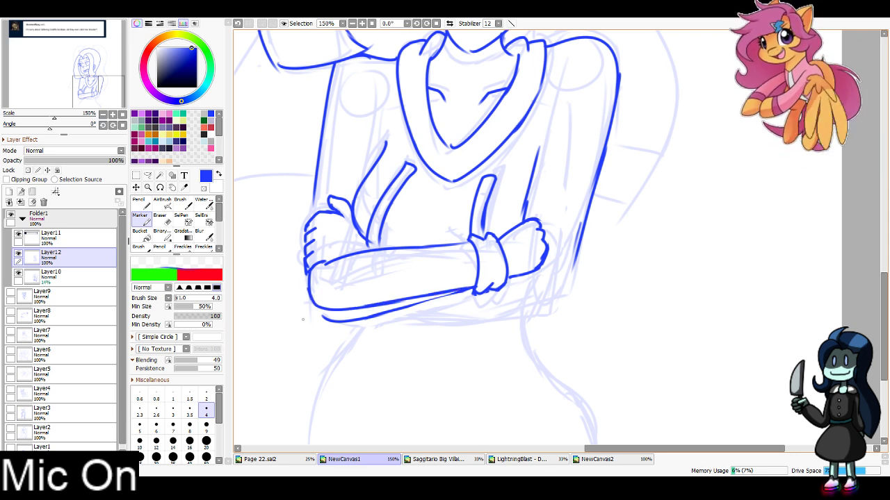
Erase the leftover lower forearm line, and reinforce the forearm's upper edge near the cuff and the top of the curved torso line
{"action": "key", "text": "e"}
{"action": "mouse_move", "coordinate": [312, 316]}
{"action": "left_mouse_down"}
{"action": "mouse_move", "coordinate": [410, 318]}
{"action": "mouse_move", "coordinate": [380, 317]}
{"action": "mouse_move", "coordinate": [458, 298]}
{"action": "left_mouse_up"}
{"action": "left_click", "coordinate": [142, 219]}
{"action": "left_click_drag", "start_coordinate": [473, 244], "coordinate": [415, 248]}
{"action": "key", "text": "ctrl+z"}
{"action": "key", "text": "ctrl+z"}
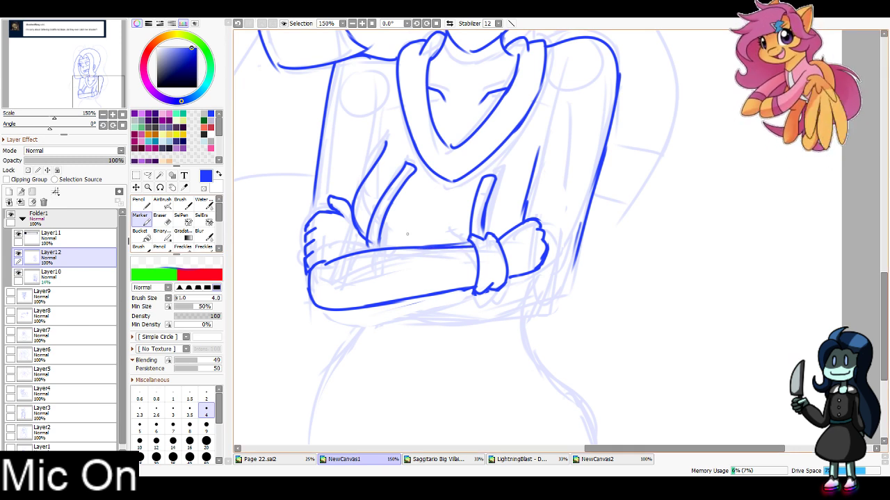
{"action": "left_click_drag", "start_coordinate": [383, 142], "coordinate": [381, 154]}
{"action": "key", "text": "ctrl+z"}
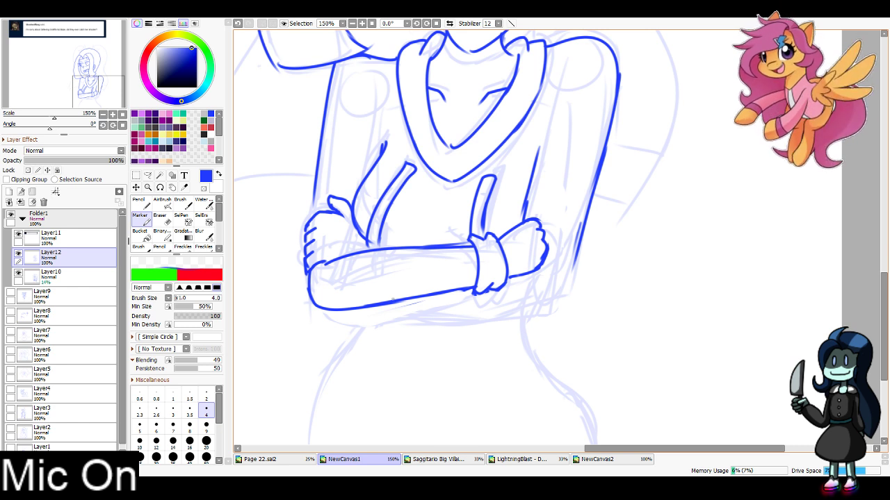
Draw the underside and elbow of the rear crossed arm, and redraw its hand with spread fingers
{"action": "mouse_move", "coordinate": [392, 300]}
{"action": "left_mouse_down"}
{"action": "mouse_move", "coordinate": [549, 308]}
{"action": "mouse_move", "coordinate": [569, 265]}
{"action": "left_mouse_up"}
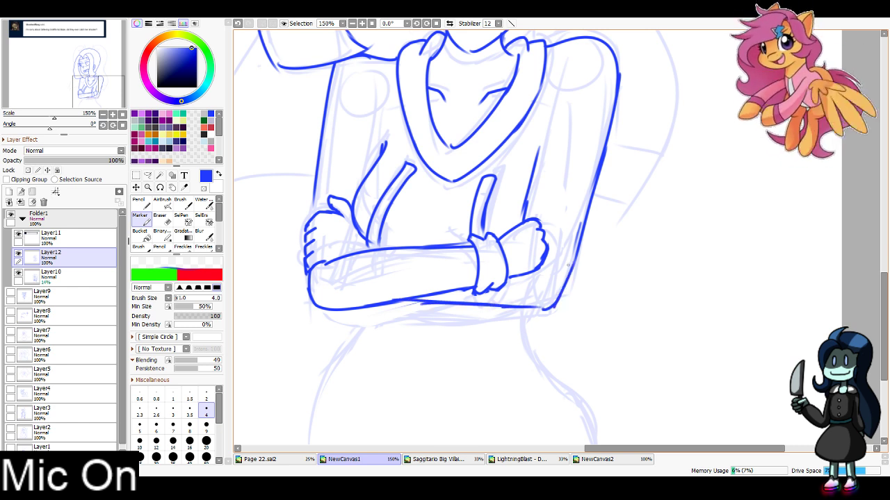
{"action": "left_click_drag", "start_coordinate": [516, 226], "coordinate": [521, 274]}
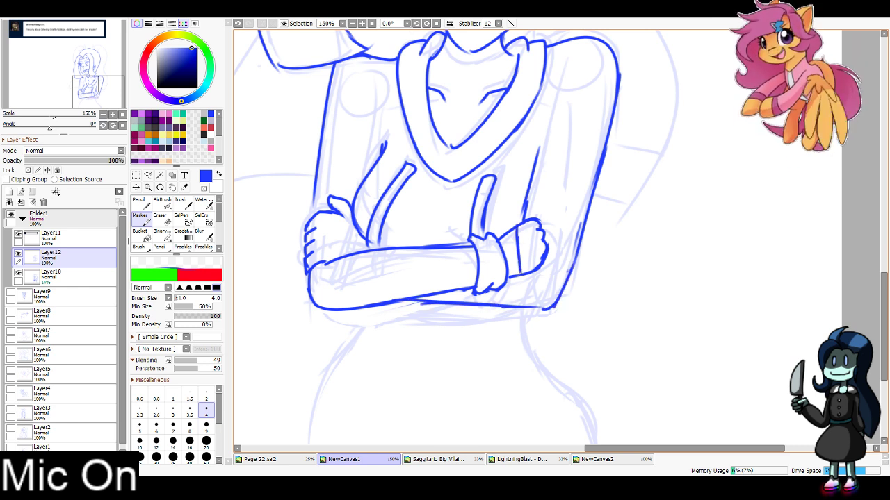
{"action": "key", "text": "ctrl+z"}
{"action": "mouse_move", "coordinate": [505, 235]}
{"action": "left_mouse_down"}
{"action": "mouse_move", "coordinate": [525, 254]}
{"action": "mouse_move", "coordinate": [524, 272]}
{"action": "left_mouse_up"}
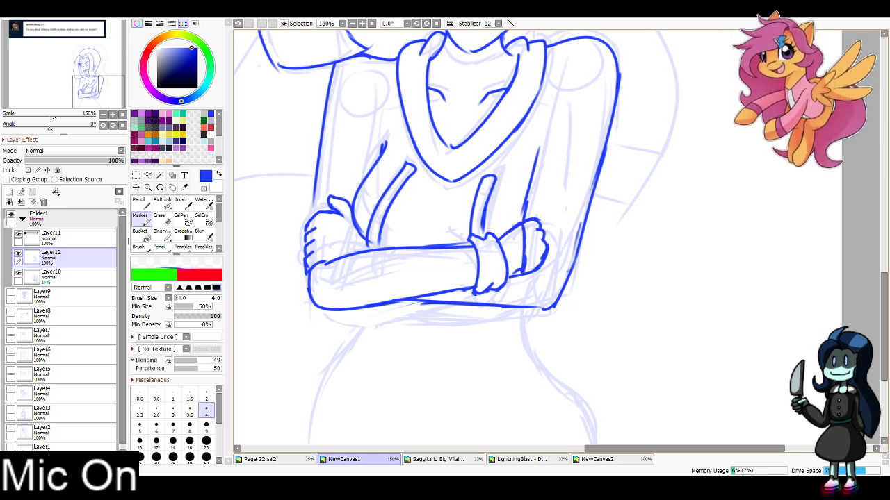
{"action": "mouse_move", "coordinate": [511, 227]}
{"action": "left_mouse_down"}
{"action": "mouse_move", "coordinate": [523, 213]}
{"action": "mouse_move", "coordinate": [560, 211]}
{"action": "mouse_move", "coordinate": [526, 229]}
{"action": "mouse_move", "coordinate": [561, 227]}
{"action": "mouse_move", "coordinate": [544, 240]}
{"action": "mouse_move", "coordinate": [557, 227]}
{"action": "mouse_move", "coordinate": [549, 235]}
{"action": "mouse_move", "coordinate": [562, 246]}
{"action": "mouse_move", "coordinate": [527, 260]}
{"action": "mouse_move", "coordinate": [553, 271]}
{"action": "mouse_move", "coordinate": [522, 273]}
{"action": "left_mouse_up"}
{"action": "key", "text": "ctrl+z"}
{"action": "key", "text": "ctrl+z"}
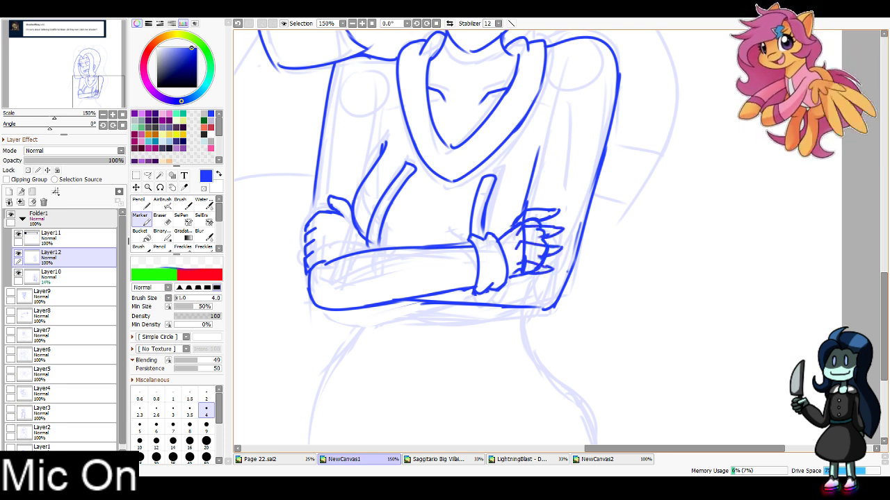
Erase the old hand outline and stray strokes crossing between the spread fingers
{"action": "key", "text": "e"}
{"action": "mouse_move", "coordinate": [536, 207]}
{"action": "left_mouse_down"}
{"action": "mouse_move", "coordinate": [514, 235]}
{"action": "mouse_move", "coordinate": [546, 236]}
{"action": "mouse_move", "coordinate": [525, 235]}
{"action": "mouse_move", "coordinate": [546, 250]}
{"action": "mouse_move", "coordinate": [542, 241]}
{"action": "mouse_move", "coordinate": [556, 239]}
{"action": "mouse_move", "coordinate": [520, 265]}
{"action": "left_mouse_up"}
{"action": "left_click", "coordinate": [142, 220]}
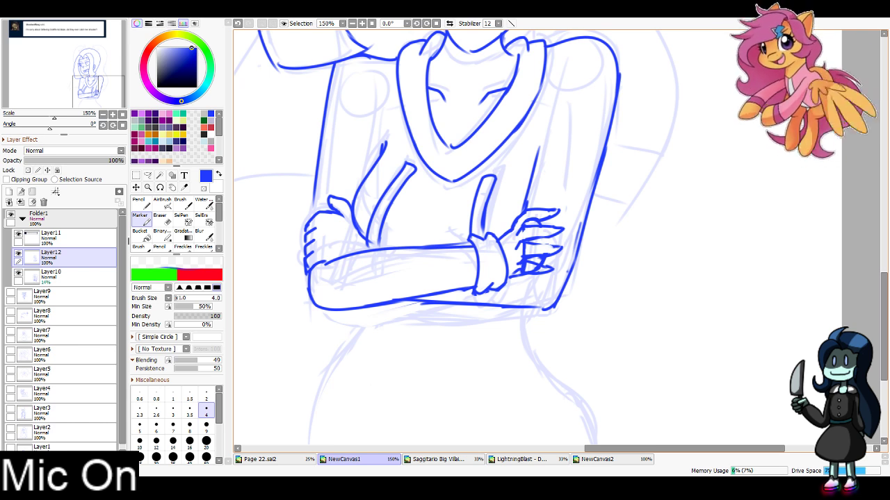
{"action": "left_click", "coordinate": [161, 219]}
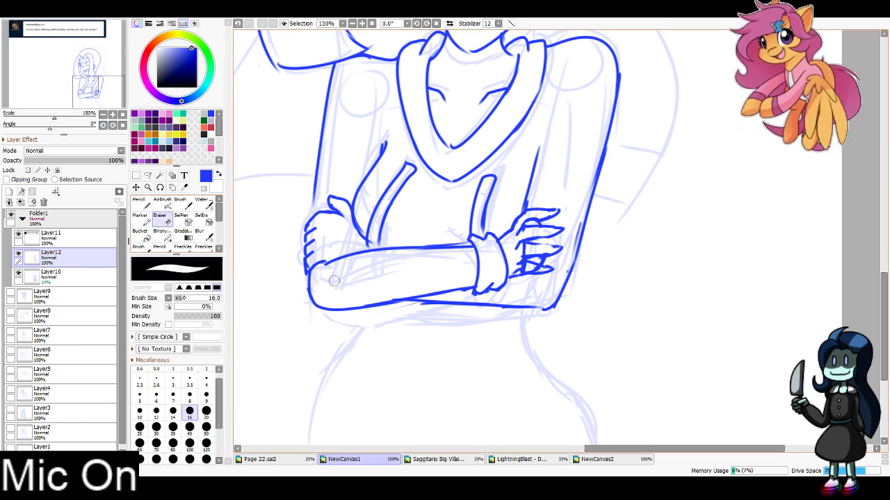
{"action": "mouse_move", "coordinate": [530, 270]}
{"action": "left_mouse_down"}
{"action": "mouse_move", "coordinate": [519, 269]}
{"action": "mouse_move", "coordinate": [532, 268]}
{"action": "mouse_move", "coordinate": [523, 251]}
{"action": "left_mouse_up"}
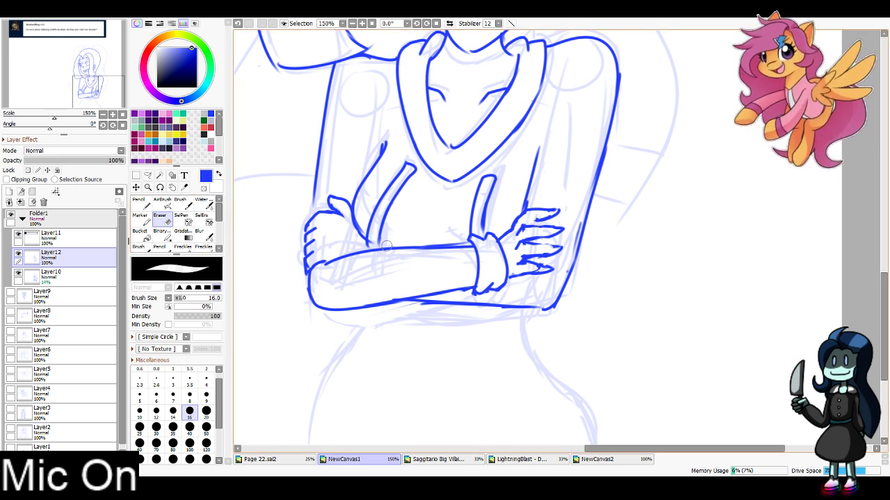
Rework the palm and finger lines of the spread hand with the Marker, undoing misplaced strokes
{"action": "left_click", "coordinate": [141, 220]}
{"action": "mouse_move", "coordinate": [513, 225]}
{"action": "left_mouse_down"}
{"action": "mouse_move", "coordinate": [511, 233]}
{"action": "mouse_move", "coordinate": [544, 226]}
{"action": "mouse_move", "coordinate": [535, 226]}
{"action": "mouse_move", "coordinate": [562, 246]}
{"action": "mouse_move", "coordinate": [546, 266]}
{"action": "left_mouse_up"}
{"action": "key", "text": "ctrl+z"}
{"action": "key", "text": "ctrl+z"}
{"action": "key", "text": "ctrl+z"}
{"action": "key", "text": "ctrl+z"}
{"action": "key", "text": "ctrl+z"}
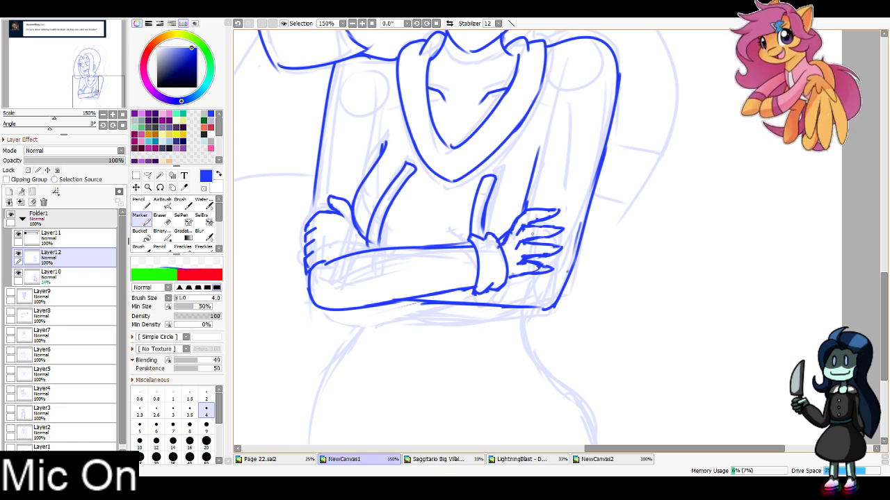
Erase the overlapping strokes at the finger bases and touch up the lower finger lines with the Marker
{"action": "key", "text": "e"}
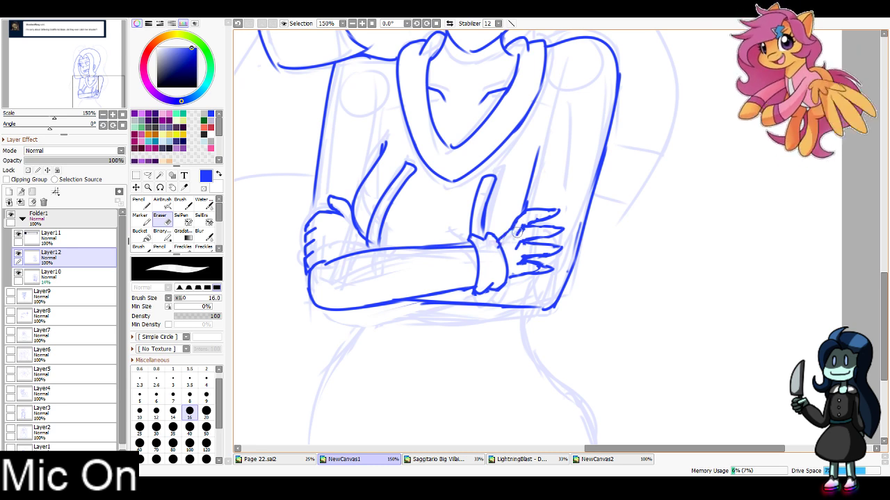
{"action": "mouse_move", "coordinate": [515, 252]}
{"action": "left_mouse_down"}
{"action": "mouse_move", "coordinate": [523, 268]}
{"action": "mouse_move", "coordinate": [553, 258]}
{"action": "mouse_move", "coordinate": [537, 265]}
{"action": "left_mouse_up"}
{"action": "left_click", "coordinate": [142, 219]}
{"action": "key", "text": "ctrl+z"}
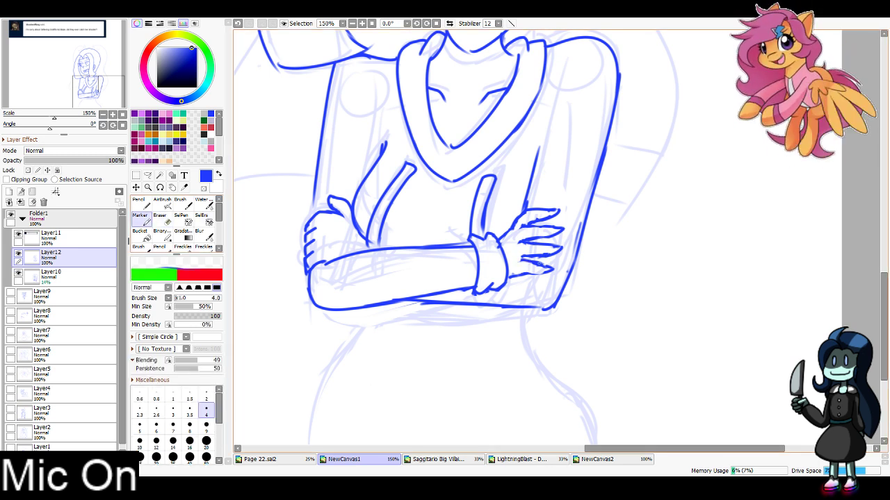
{"action": "left_click_drag", "start_coordinate": [519, 260], "coordinate": [536, 263]}
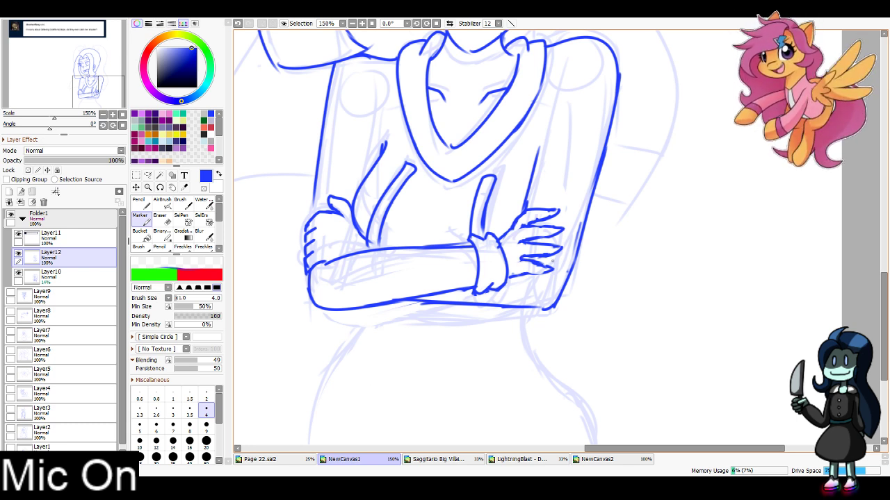
{"action": "key", "text": "e"}
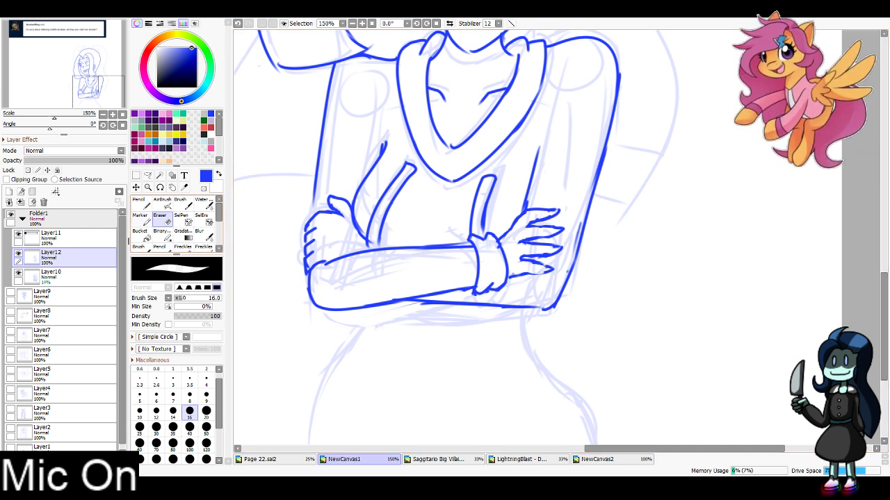
{"action": "key", "text": "e"}
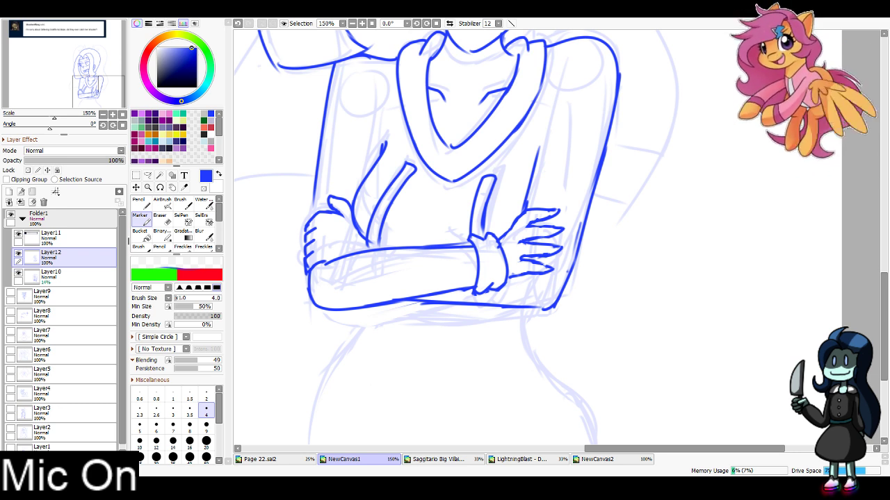
Draw the waist and hip contours below the crossed arms, including the curved shirt hem down to the canvas edge
{"action": "left_click_drag", "start_coordinate": [459, 155], "coordinate": [481, 35]}
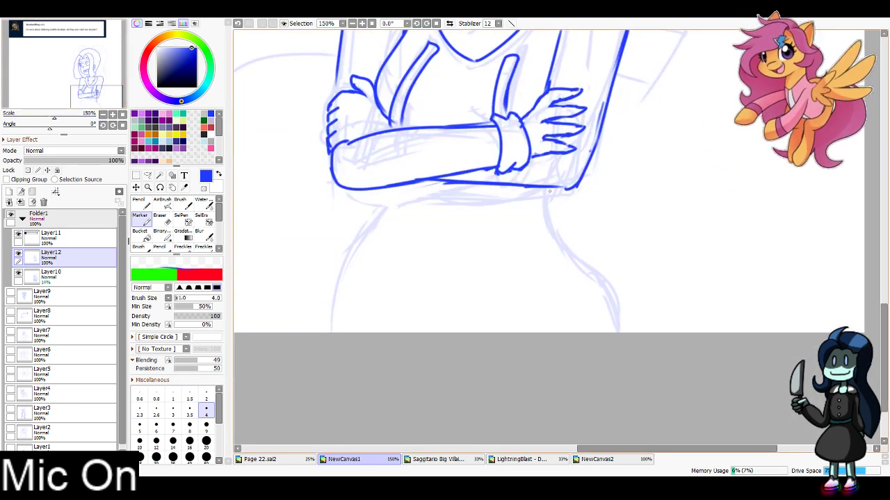
{"action": "left_click_drag", "start_coordinate": [549, 188], "coordinate": [542, 224]}
{"action": "key", "text": "ctrl+z"}
{"action": "mouse_move", "coordinate": [549, 190]}
{"action": "left_mouse_down"}
{"action": "mouse_move", "coordinate": [544, 232]}
{"action": "mouse_move", "coordinate": [621, 332]}
{"action": "left_mouse_up"}
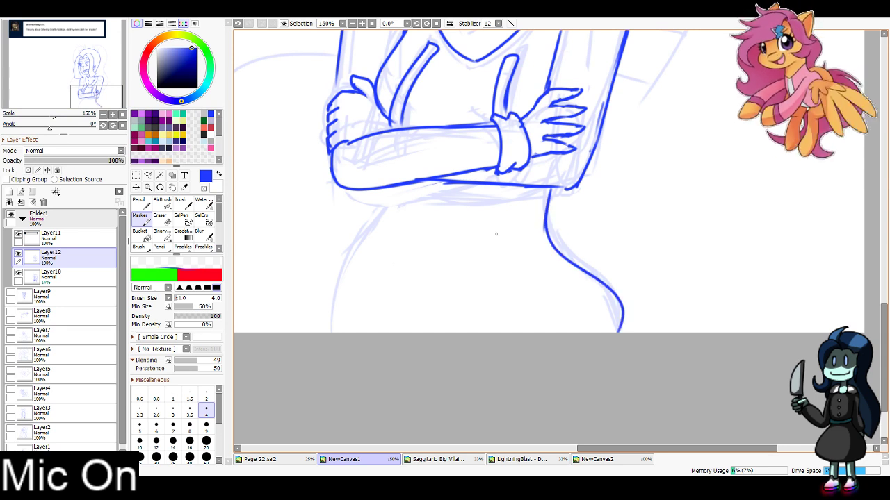
{"action": "mouse_move", "coordinate": [391, 185]}
{"action": "left_mouse_down"}
{"action": "mouse_move", "coordinate": [317, 324]}
{"action": "mouse_move", "coordinate": [323, 300]}
{"action": "mouse_move", "coordinate": [431, 332]}
{"action": "left_mouse_up"}
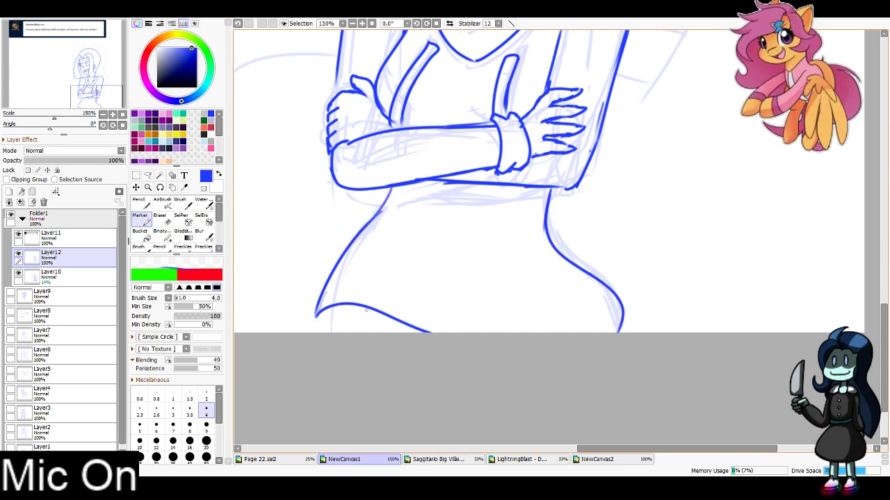
{"action": "left_click_drag", "start_coordinate": [326, 310], "coordinate": [318, 333]}
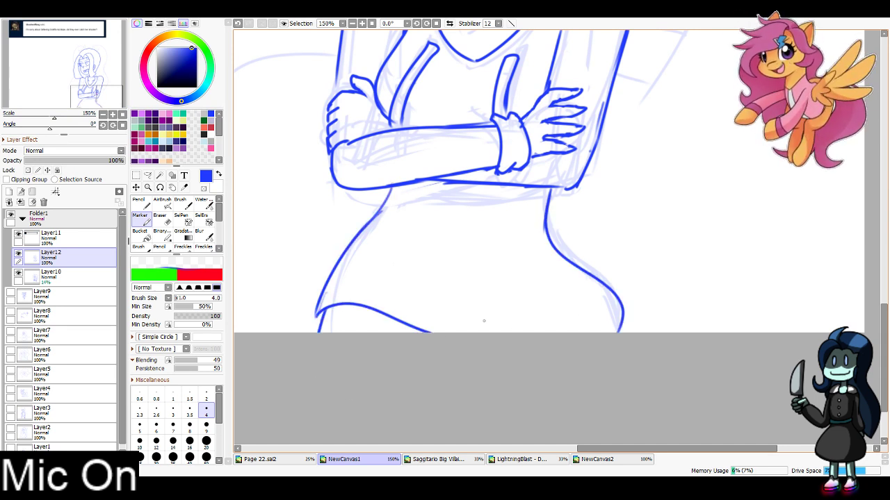
Redraw the hip contour opposite the hem corner as a narrower curve and erase the old bulging outline
{"action": "left_click_drag", "start_coordinate": [554, 248], "coordinate": [608, 333]}
{"action": "key", "text": "ctrl+z"}
{"action": "left_click_drag", "start_coordinate": [576, 268], "coordinate": [604, 332]}
{"action": "key", "text": "ctrl+z"}
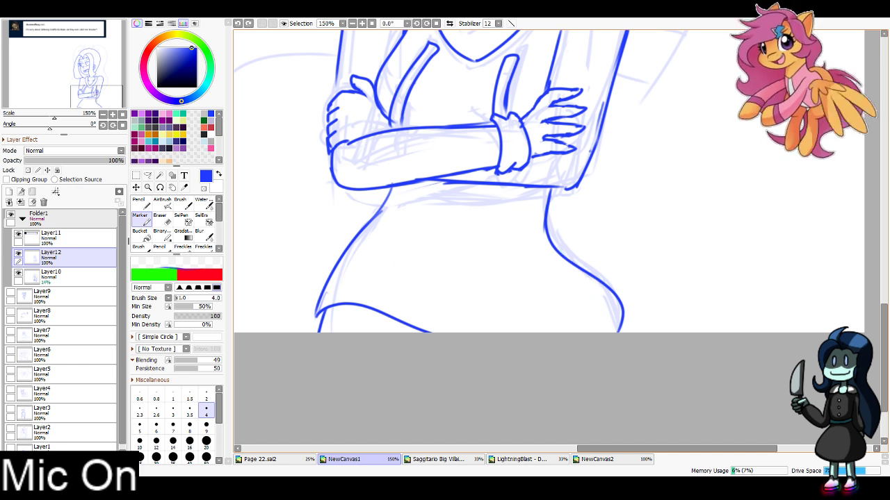
{"action": "mouse_move", "coordinate": [575, 267]}
{"action": "left_mouse_down"}
{"action": "mouse_move", "coordinate": [610, 333]}
{"action": "mouse_move", "coordinate": [620, 321]}
{"action": "mouse_move", "coordinate": [599, 275]}
{"action": "mouse_move", "coordinate": [617, 301]}
{"action": "left_mouse_up"}
{"action": "key", "text": "e"}
{"action": "key", "text": "ctrl+z"}
{"action": "left_click_drag", "start_coordinate": [567, 250], "coordinate": [597, 274]}
{"action": "key", "text": "n"}
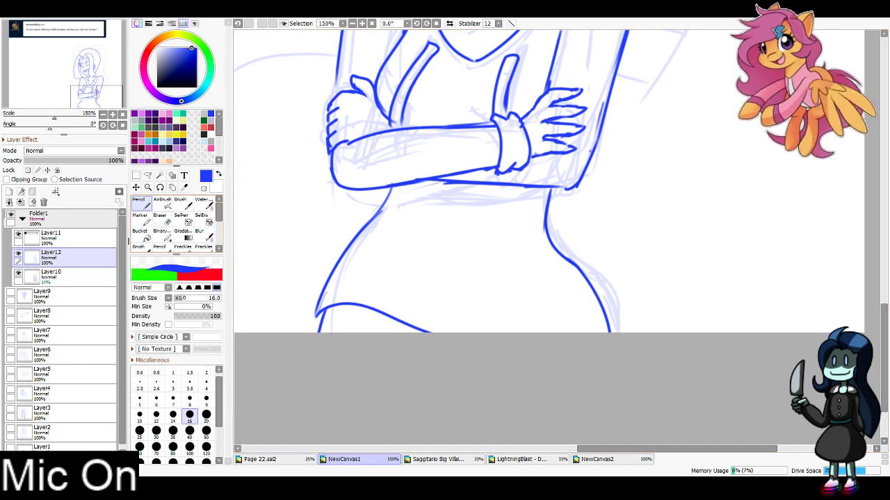
{"action": "key", "text": "n"}
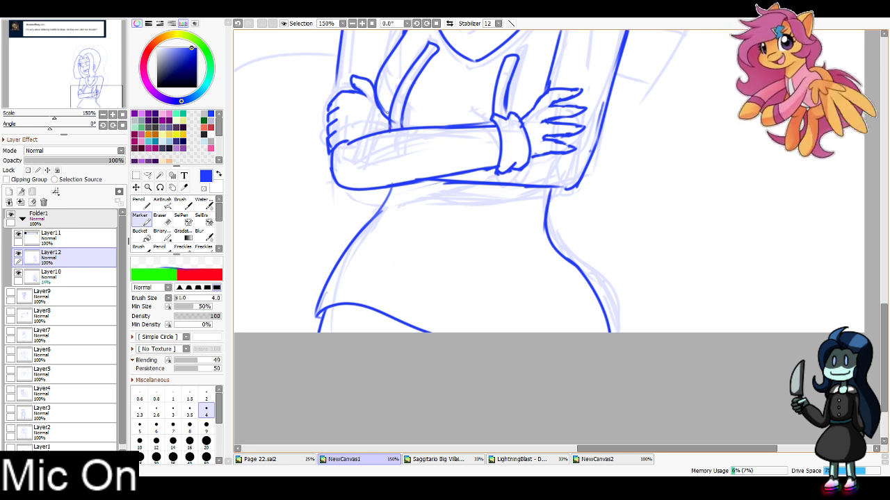
Draw the long wavy pigtail and its spiked hair tie on the ear side of the head
{"action": "left_click_drag", "start_coordinate": [96, 73], "coordinate": [95, 67]}
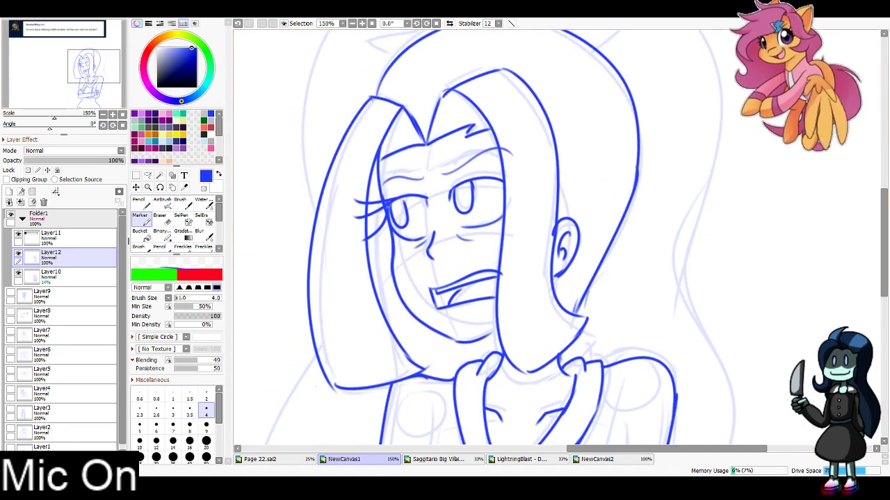
{"action": "left_click", "coordinate": [352, 23]}
{"action": "left_click", "coordinate": [352, 23]}
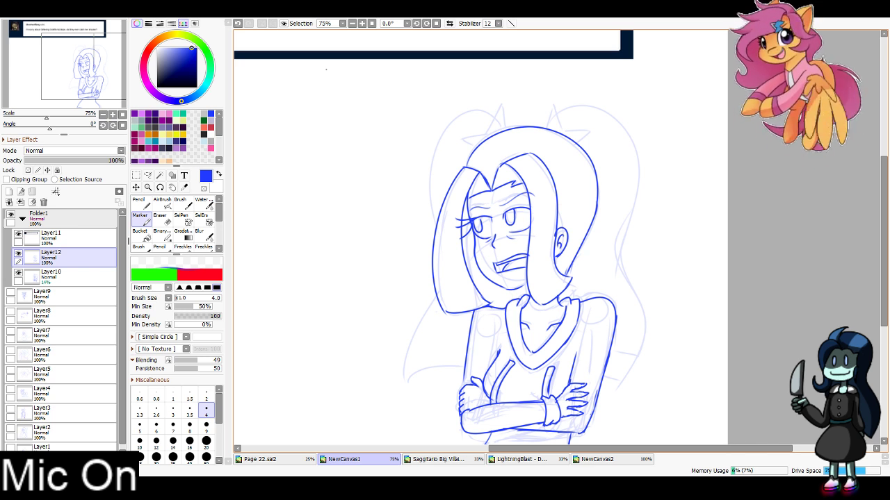
{"action": "mouse_move", "coordinate": [546, 130]}
{"action": "left_mouse_down"}
{"action": "mouse_move", "coordinate": [554, 104]}
{"action": "mouse_move", "coordinate": [563, 130]}
{"action": "mouse_move", "coordinate": [590, 131]}
{"action": "mouse_move", "coordinate": [581, 143]}
{"action": "left_mouse_up"}
{"action": "mouse_move", "coordinate": [560, 106]}
{"action": "left_mouse_down"}
{"action": "mouse_move", "coordinate": [645, 166]}
{"action": "mouse_move", "coordinate": [621, 239]}
{"action": "mouse_move", "coordinate": [638, 409]}
{"action": "left_mouse_up"}
{"action": "key", "text": "ctrl+z"}
{"action": "mouse_move", "coordinate": [623, 224]}
{"action": "left_mouse_down"}
{"action": "mouse_move", "coordinate": [647, 312]}
{"action": "mouse_move", "coordinate": [628, 384]}
{"action": "mouse_move", "coordinate": [603, 382]}
{"action": "left_mouse_up"}
Draw the matching spiked hair tie on the far side of the head
{"action": "mouse_move", "coordinate": [507, 129]}
{"action": "left_mouse_down"}
{"action": "mouse_move", "coordinate": [500, 107]}
{"action": "mouse_move", "coordinate": [487, 136]}
{"action": "mouse_move", "coordinate": [464, 142]}
{"action": "mouse_move", "coordinate": [473, 148]}
{"action": "left_mouse_up"}
{"action": "key", "text": "ctrl+z"}
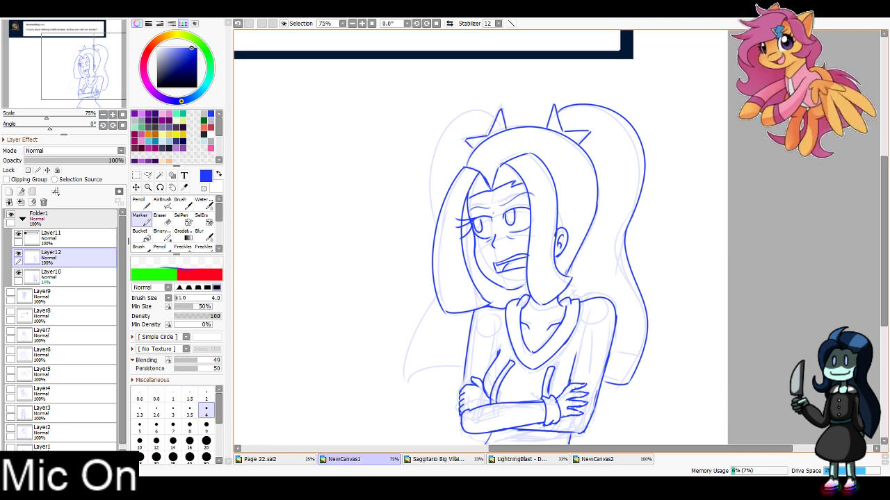
{"action": "key", "text": "ctrl+z"}
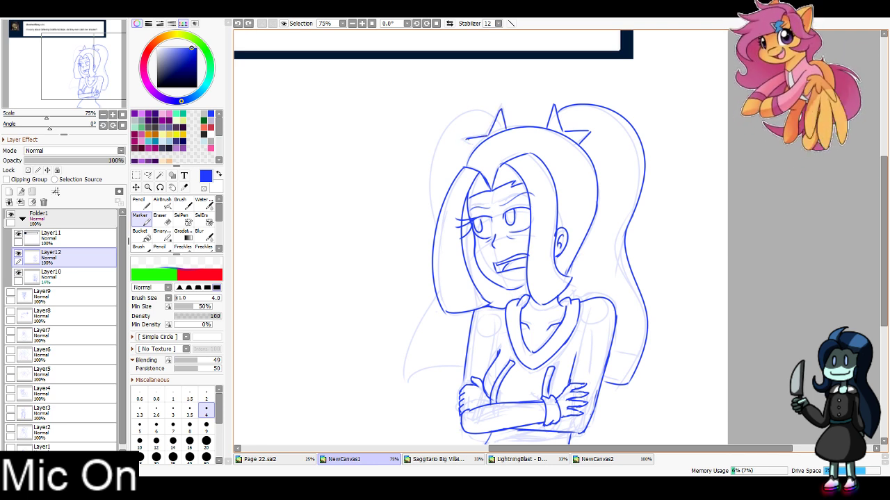
{"action": "key", "text": "ctrl+y"}
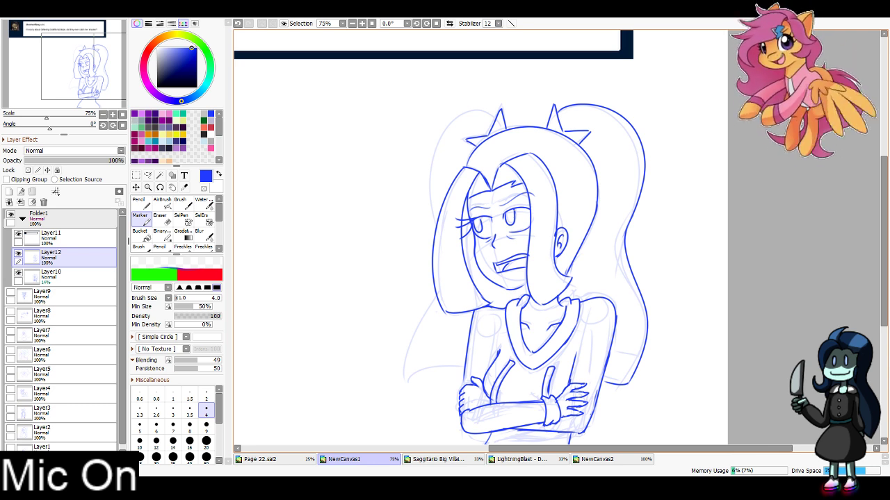
Draw the far pigtail close to the head, with its flared end emerging behind the shoulder-length hair
{"action": "left_click_drag", "start_coordinate": [498, 107], "coordinate": [421, 221]}
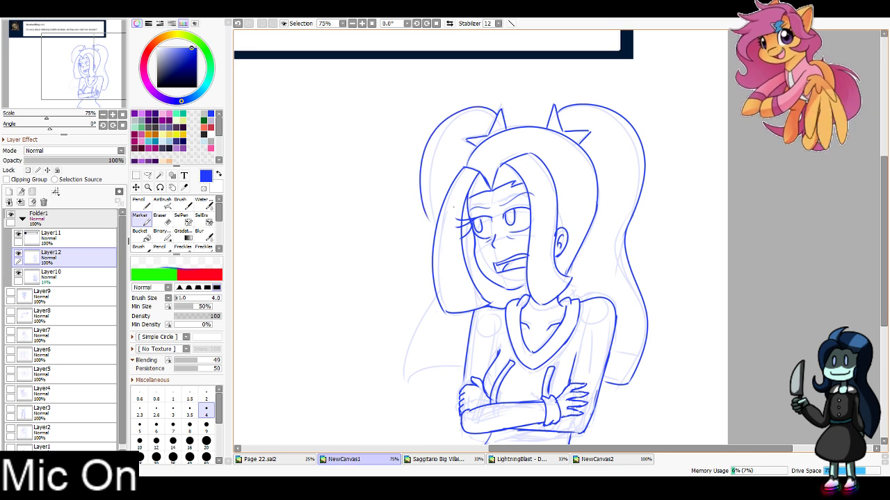
{"action": "key", "text": "ctrl+z"}
{"action": "left_click_drag", "start_coordinate": [498, 108], "coordinate": [433, 221]}
{"action": "mouse_move", "coordinate": [437, 288]}
{"action": "left_mouse_down"}
{"action": "mouse_move", "coordinate": [406, 383]}
{"action": "mouse_move", "coordinate": [457, 375]}
{"action": "left_mouse_up"}
{"action": "key", "text": "ctrl+z"}
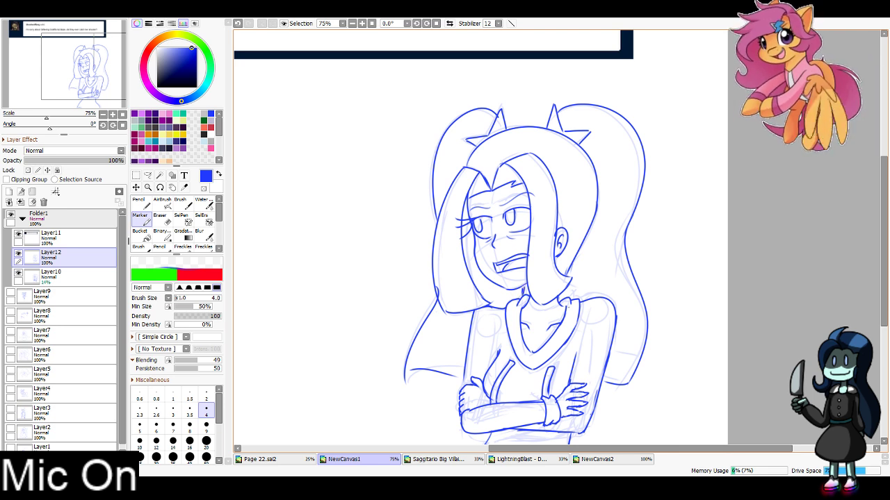
Clear the faint rough sketch from Layer10
{"action": "scroll", "coordinate": [418, 257], "scroll_direction": "down", "scroll_amount": 5}
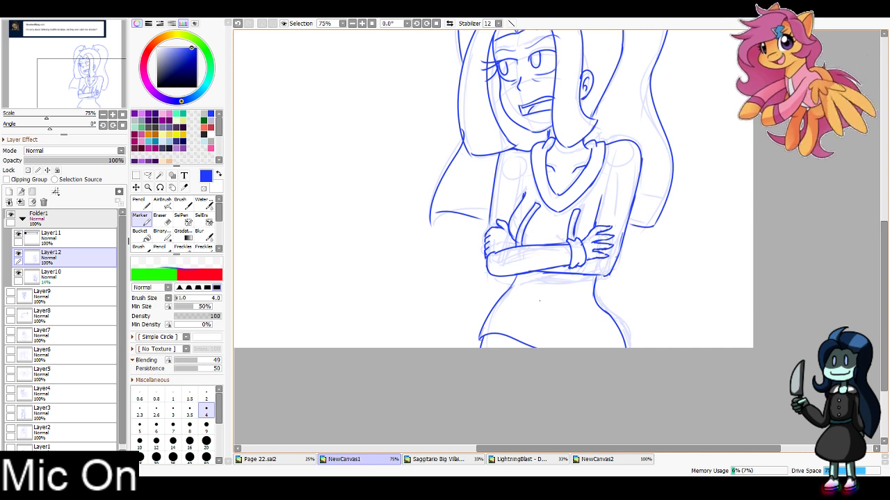
{"action": "left_click_drag", "start_coordinate": [89, 92], "coordinate": [101, 78]}
{"action": "left_click", "coordinate": [70, 277]}
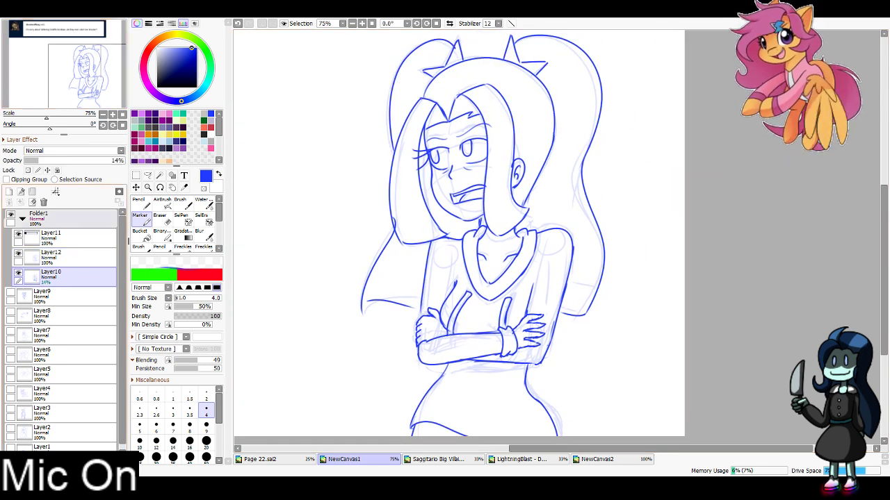
{"action": "left_click", "coordinate": [32, 202]}
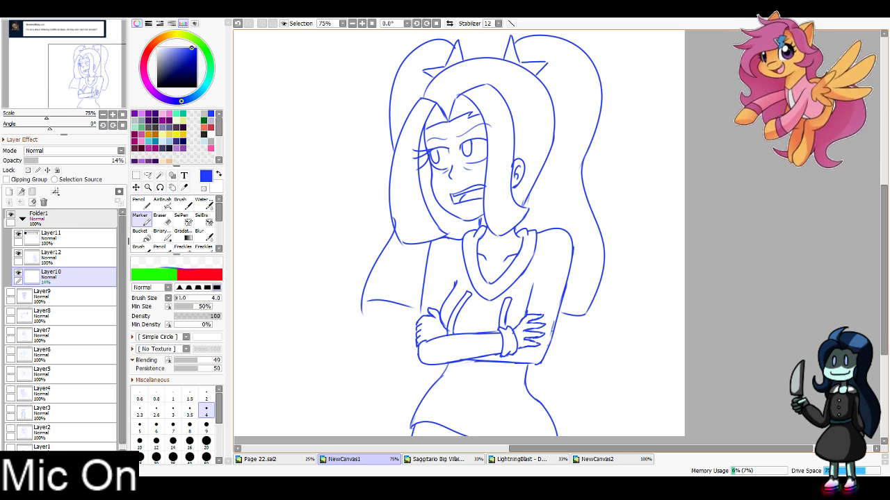
On Layer12, lasso the far upper arm with its gripping hand, then shift and tilt it slightly outward with a free transform
{"action": "left_click", "coordinate": [69, 258]}
{"action": "left_click", "coordinate": [147, 176]}
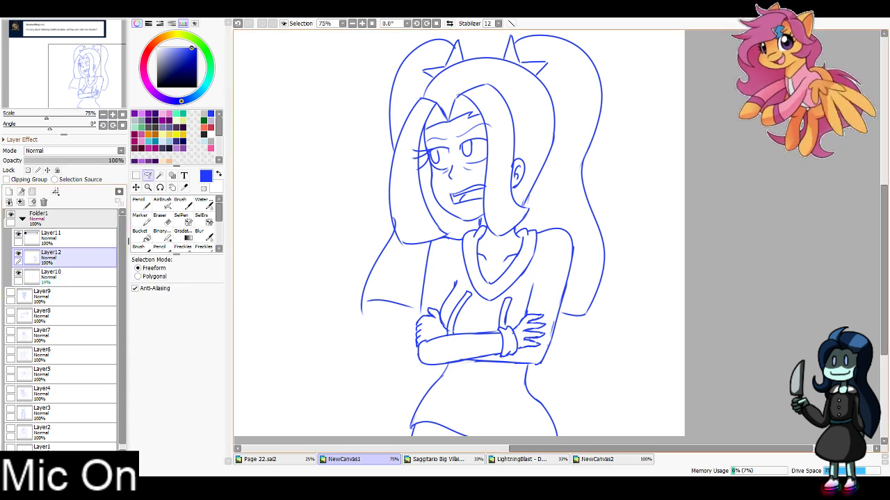
{"action": "mouse_move", "coordinate": [438, 319]}
{"action": "left_mouse_down"}
{"action": "mouse_move", "coordinate": [433, 259]}
{"action": "mouse_move", "coordinate": [415, 294]}
{"action": "mouse_move", "coordinate": [408, 344]}
{"action": "mouse_move", "coordinate": [441, 365]}
{"action": "left_mouse_up"}
{"action": "key", "text": "ctrl+t"}
{"action": "left_click_drag", "start_coordinate": [426, 295], "coordinate": [418, 294]}
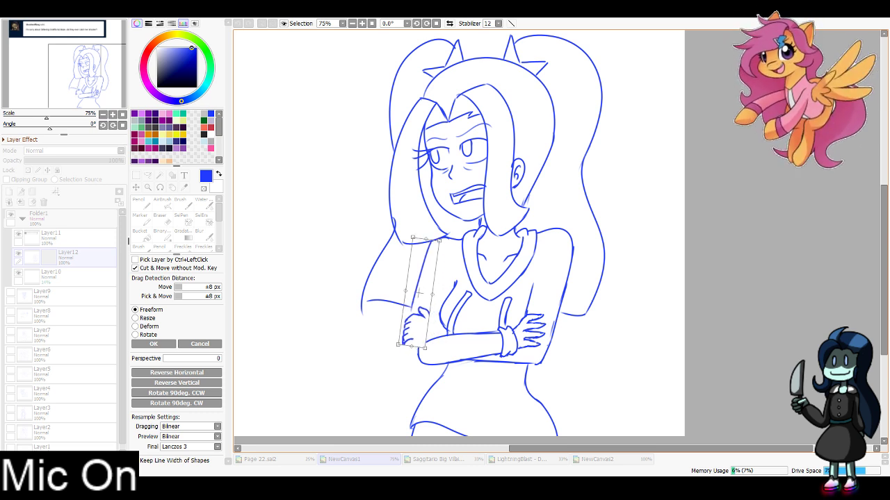
{"action": "key", "text": "Return"}
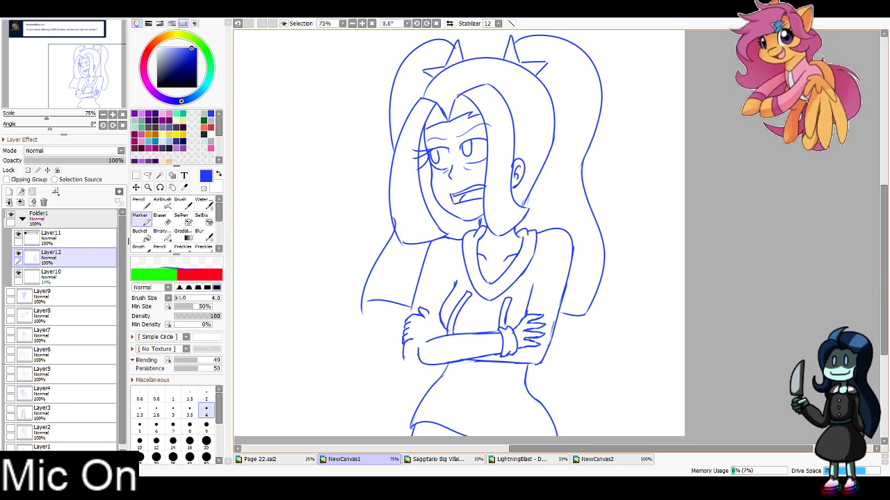
Redraw the outer edge and underside of the far elbow
{"action": "key", "text": "ctrl+z"}
{"action": "mouse_move", "coordinate": [404, 358]}
{"action": "left_mouse_down"}
{"action": "mouse_move", "coordinate": [451, 363]}
{"action": "mouse_move", "coordinate": [406, 370]}
{"action": "mouse_move", "coordinate": [499, 354]}
{"action": "left_mouse_up"}
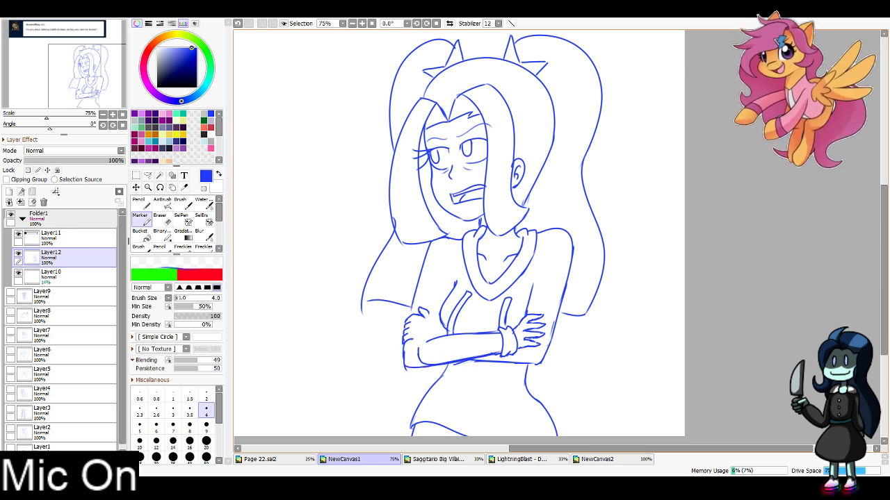
Erase the crossed arms, hands and torso lines between the collar and the waist, enlarging the eraser to 40
{"action": "key", "text": "e"}
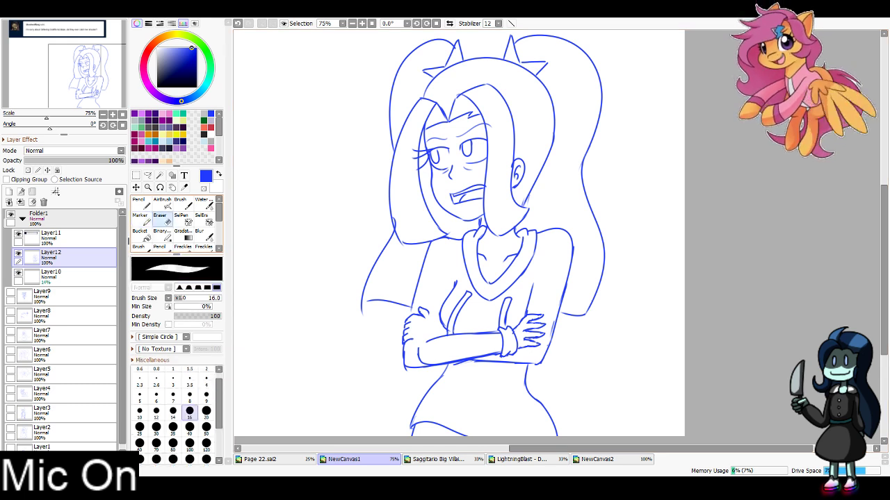
{"action": "mouse_move", "coordinate": [542, 317]}
{"action": "left_mouse_down"}
{"action": "mouse_move", "coordinate": [531, 343]}
{"action": "mouse_move", "coordinate": [527, 317]}
{"action": "mouse_move", "coordinate": [520, 341]}
{"action": "mouse_move", "coordinate": [528, 345]}
{"action": "mouse_move", "coordinate": [539, 334]}
{"action": "mouse_move", "coordinate": [531, 317]}
{"action": "left_mouse_up"}
{"action": "left_click_drag", "start_coordinate": [417, 344], "coordinate": [418, 352]}
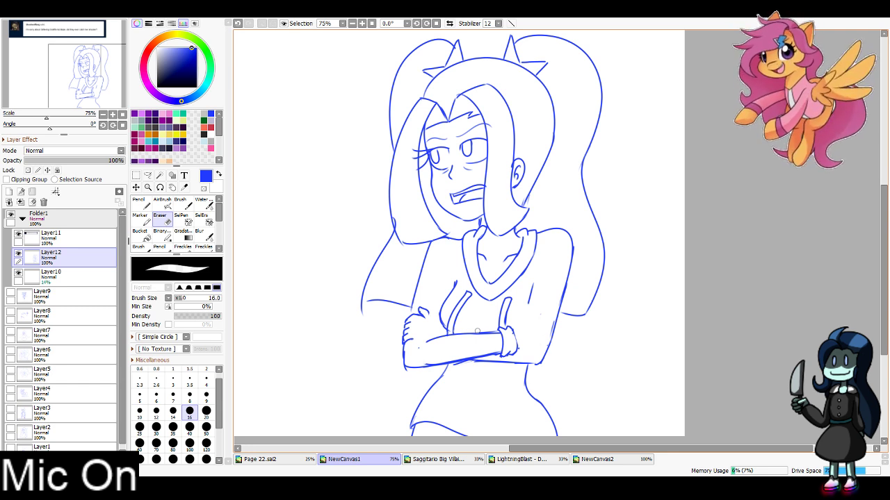
{"action": "left_click", "coordinate": [190, 430]}
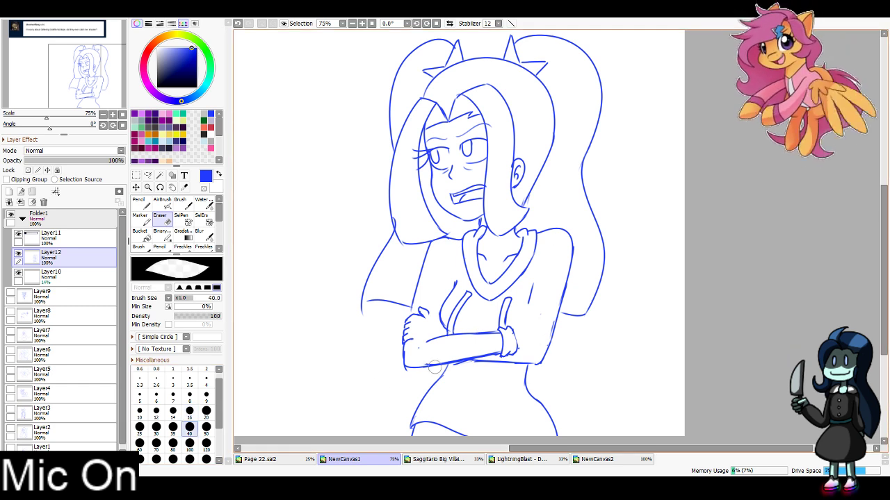
{"action": "mouse_move", "coordinate": [495, 337]}
{"action": "left_mouse_down"}
{"action": "mouse_move", "coordinate": [474, 348]}
{"action": "mouse_move", "coordinate": [516, 342]}
{"action": "mouse_move", "coordinate": [428, 348]}
{"action": "mouse_move", "coordinate": [506, 352]}
{"action": "mouse_move", "coordinate": [524, 339]}
{"action": "mouse_move", "coordinate": [533, 274]}
{"action": "mouse_move", "coordinate": [530, 353]}
{"action": "mouse_move", "coordinate": [561, 312]}
{"action": "mouse_move", "coordinate": [566, 365]}
{"action": "mouse_move", "coordinate": [396, 362]}
{"action": "mouse_move", "coordinate": [429, 343]}
{"action": "mouse_move", "coordinate": [395, 357]}
{"action": "mouse_move", "coordinate": [427, 304]}
{"action": "mouse_move", "coordinate": [464, 306]}
{"action": "mouse_move", "coordinate": [442, 321]}
{"action": "mouse_move", "coordinate": [479, 326]}
{"action": "mouse_move", "coordinate": [500, 311]}
{"action": "mouse_move", "coordinate": [488, 341]}
{"action": "left_mouse_up"}
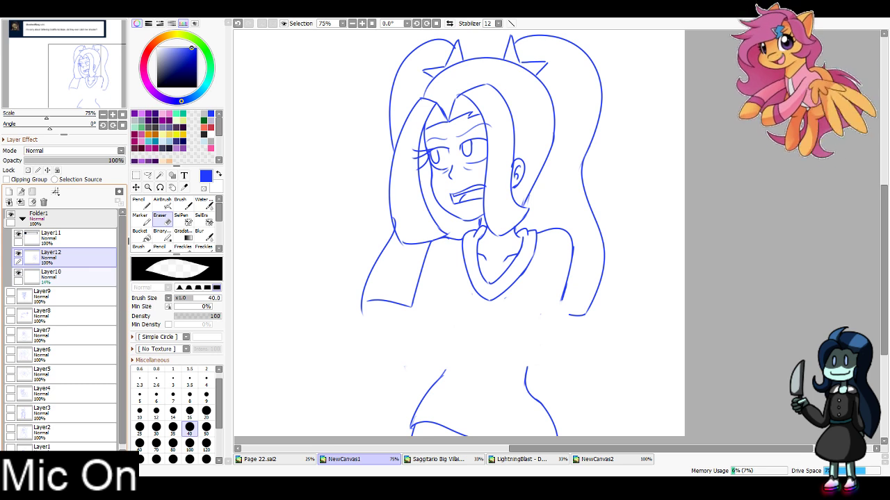
Draw the far side of the torso with the Marker, curving around the chest and in at the waist to the hip
{"action": "left_click", "coordinate": [142, 220]}
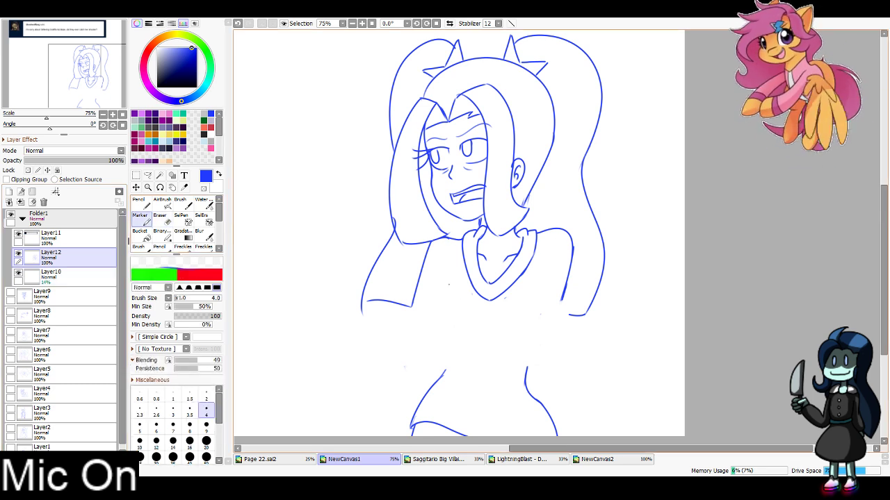
{"action": "mouse_move", "coordinate": [450, 282]}
{"action": "left_mouse_down"}
{"action": "mouse_move", "coordinate": [435, 321]}
{"action": "mouse_move", "coordinate": [446, 351]}
{"action": "left_mouse_up"}
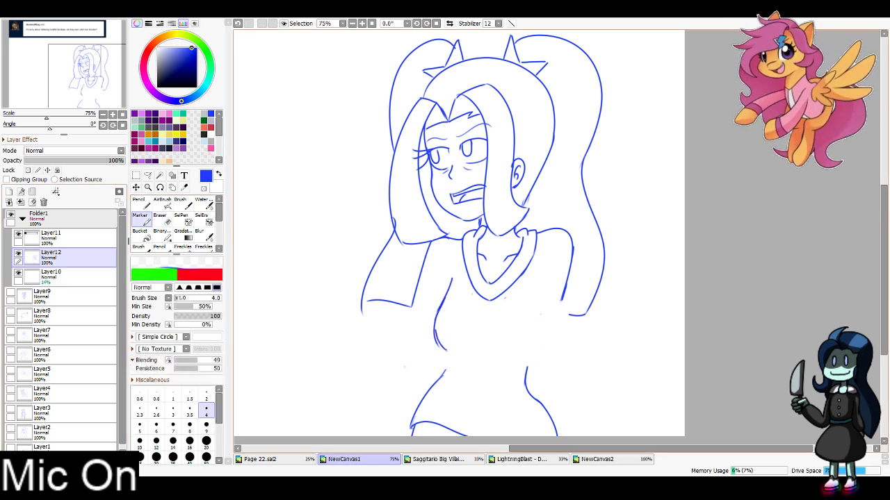
{"action": "key", "text": "ctrl+z"}
{"action": "left_click_drag", "start_coordinate": [438, 307], "coordinate": [447, 350]}
{"action": "mouse_move", "coordinate": [443, 338]}
{"action": "left_mouse_down"}
{"action": "mouse_move", "coordinate": [447, 359]}
{"action": "mouse_move", "coordinate": [424, 401]}
{"action": "left_mouse_up"}
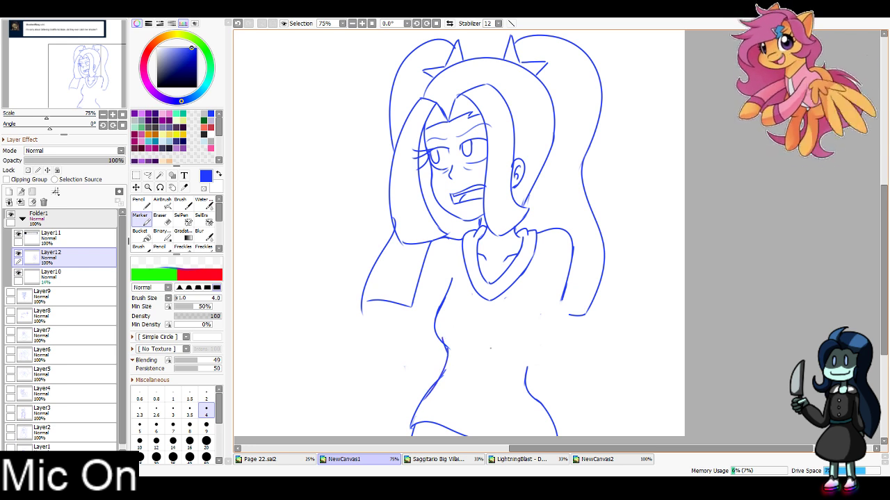
Draw the near side of the torso from the chest through the waist to the hip
{"action": "left_click_drag", "start_coordinate": [486, 349], "coordinate": [506, 353]}
{"action": "mouse_move", "coordinate": [543, 298]}
{"action": "left_mouse_down"}
{"action": "mouse_move", "coordinate": [524, 390]}
{"action": "mouse_move", "coordinate": [511, 263]}
{"action": "mouse_move", "coordinate": [531, 312]}
{"action": "left_mouse_up"}
{"action": "key", "text": "ctrl+z"}
{"action": "key", "text": "ctrl+z"}
{"action": "key", "text": "ctrl+z"}
{"action": "key", "text": "ctrl+z"}
{"action": "left_click_drag", "start_coordinate": [518, 271], "coordinate": [532, 313]}
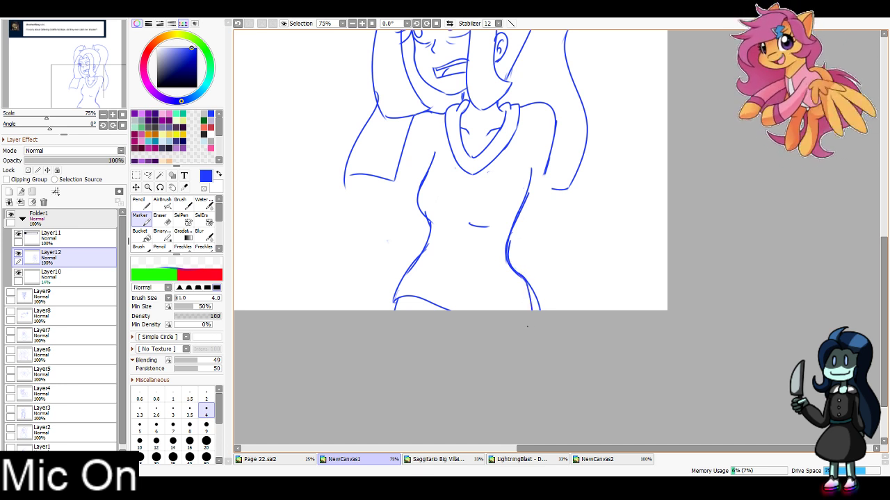
Draw the far upper arm from below the hair down to a rounded elbow beside the waist
{"action": "left_click_drag", "start_coordinate": [240, 196], "coordinate": [259, 252]}
{"action": "left_click_drag", "start_coordinate": [423, 211], "coordinate": [407, 280]}
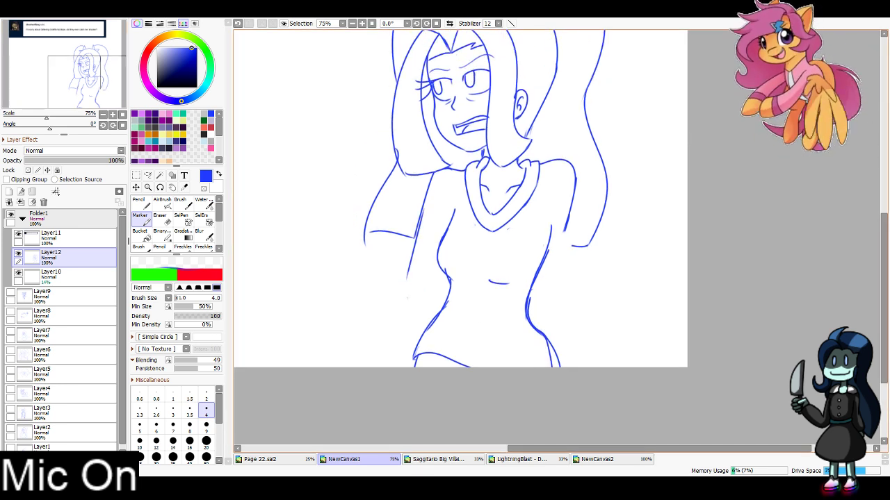
{"action": "mouse_move", "coordinate": [416, 234]}
{"action": "left_mouse_down"}
{"action": "mouse_move", "coordinate": [402, 298]}
{"action": "mouse_move", "coordinate": [416, 309]}
{"action": "mouse_move", "coordinate": [436, 282]}
{"action": "left_mouse_up"}
{"action": "key", "text": "ctrl+z"}
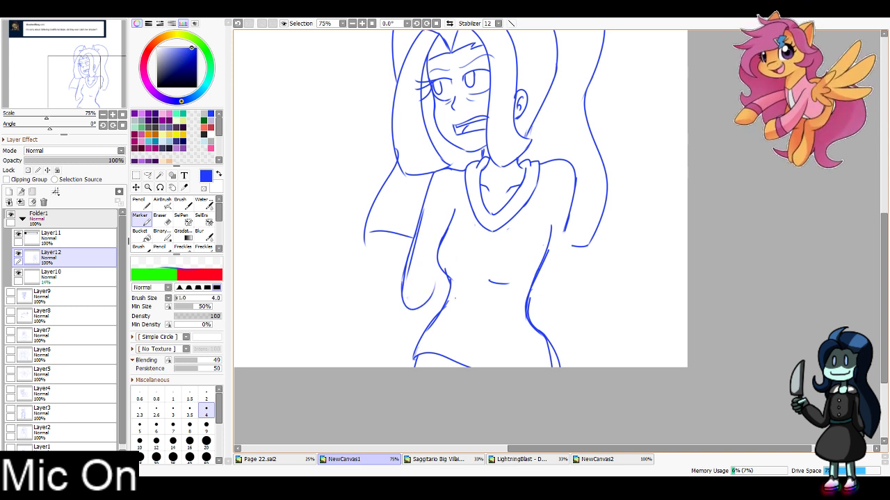
Draw the near shoulder and upper arm, tapering to the elbow beside the waist
{"action": "mouse_move", "coordinate": [539, 165]}
{"action": "left_mouse_down"}
{"action": "mouse_move", "coordinate": [577, 161]}
{"action": "mouse_move", "coordinate": [588, 196]}
{"action": "mouse_move", "coordinate": [572, 240]}
{"action": "left_mouse_up"}
{"action": "key", "text": "ctrl+z"}
{"action": "key", "text": "ctrl+z"}
{"action": "key", "text": "ctrl+z"}
{"action": "mouse_move", "coordinate": [572, 166]}
{"action": "left_mouse_down"}
{"action": "mouse_move", "coordinate": [575, 233]}
{"action": "mouse_move", "coordinate": [564, 287]}
{"action": "left_mouse_up"}
{"action": "left_click_drag", "start_coordinate": [571, 243], "coordinate": [557, 289]}
{"action": "mouse_move", "coordinate": [548, 214]}
{"action": "left_mouse_down"}
{"action": "mouse_move", "coordinate": [527, 288]}
{"action": "mouse_move", "coordinate": [533, 321]}
{"action": "left_mouse_up"}
{"action": "mouse_move", "coordinate": [517, 278]}
{"action": "left_mouse_down"}
{"action": "mouse_move", "coordinate": [537, 277]}
{"action": "mouse_move", "coordinate": [535, 299]}
{"action": "mouse_move", "coordinate": [516, 302]}
{"action": "left_mouse_up"}
{"action": "key", "text": "ctrl+z"}
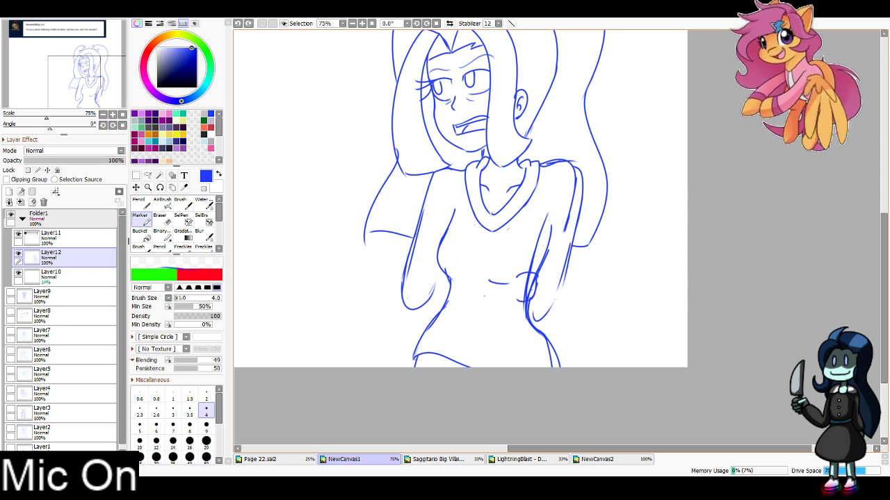
{"action": "key", "text": "ctrl+z"}
{"action": "key", "text": "ctrl+z"}
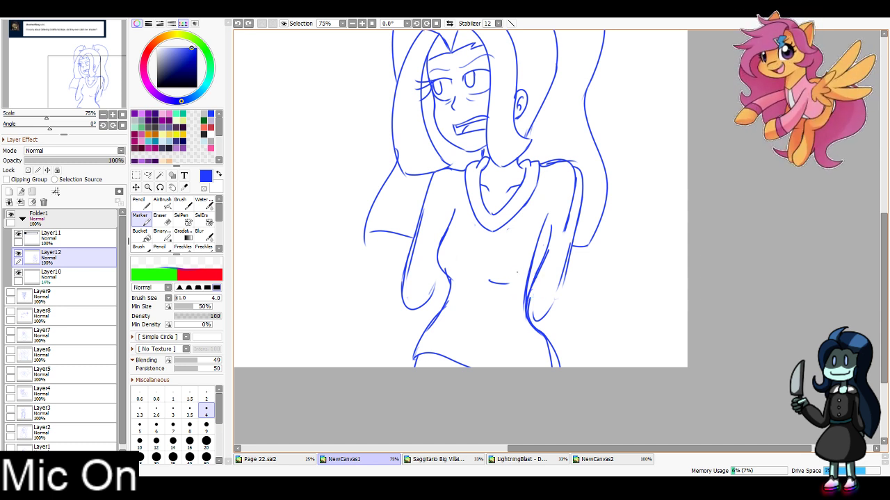
Draw the far forearm crossing the torso from the elbow to a cuffed wrist near the opposite arm
{"action": "mouse_move", "coordinate": [517, 272]}
{"action": "left_mouse_down"}
{"action": "mouse_move", "coordinate": [539, 263]}
{"action": "mouse_move", "coordinate": [515, 292]}
{"action": "mouse_move", "coordinate": [459, 276]}
{"action": "mouse_move", "coordinate": [425, 287]}
{"action": "left_mouse_up"}
{"action": "key", "text": "ctrl+z"}
{"action": "key", "text": "ctrl+z"}
{"action": "left_click_drag", "start_coordinate": [401, 285], "coordinate": [406, 316]}
{"action": "left_click_drag", "start_coordinate": [405, 305], "coordinate": [412, 314]}
{"action": "key", "text": "ctrl+z"}
{"action": "key", "text": "ctrl+z"}
{"action": "mouse_move", "coordinate": [401, 283]}
{"action": "left_mouse_down"}
{"action": "mouse_move", "coordinate": [418, 315]}
{"action": "mouse_move", "coordinate": [497, 303]}
{"action": "left_mouse_up"}
{"action": "left_click_drag", "start_coordinate": [460, 307], "coordinate": [503, 299]}
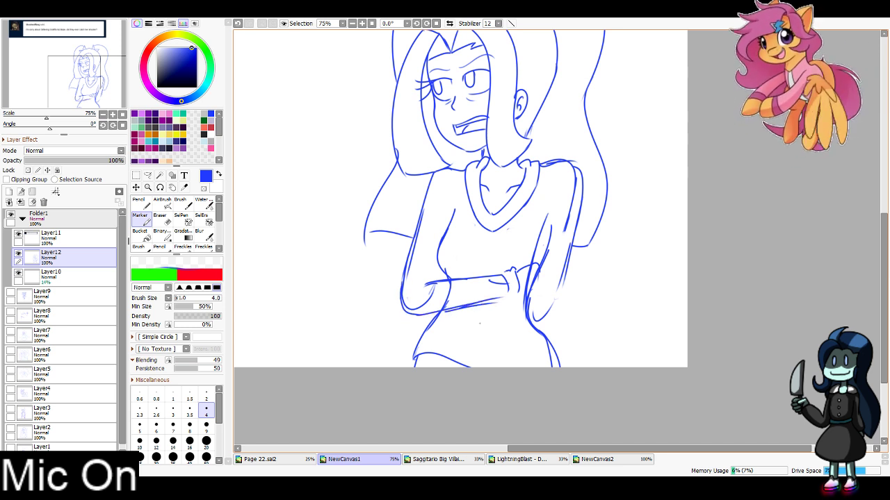
Draw the near forearm's underside running beneath the far forearm, and join it to the near elbow
{"action": "left_click_drag", "start_coordinate": [450, 307], "coordinate": [521, 316]}
{"action": "left_click_drag", "start_coordinate": [481, 312], "coordinate": [521, 318]}
{"action": "key", "text": "ctrl+z"}
{"action": "key", "text": "ctrl+z"}
{"action": "key", "text": "ctrl+z"}
{"action": "left_click_drag", "start_coordinate": [455, 307], "coordinate": [526, 320]}
{"action": "key", "text": "ctrl+z"}
{"action": "mouse_move", "coordinate": [445, 309]}
{"action": "left_mouse_down"}
{"action": "mouse_move", "coordinate": [529, 320]}
{"action": "mouse_move", "coordinate": [526, 292]}
{"action": "mouse_move", "coordinate": [543, 297]}
{"action": "left_mouse_up"}
{"action": "key", "text": "ctrl+z"}
{"action": "mouse_move", "coordinate": [570, 245]}
{"action": "left_mouse_down"}
{"action": "mouse_move", "coordinate": [562, 299]}
{"action": "mouse_move", "coordinate": [532, 320]}
{"action": "left_mouse_up"}
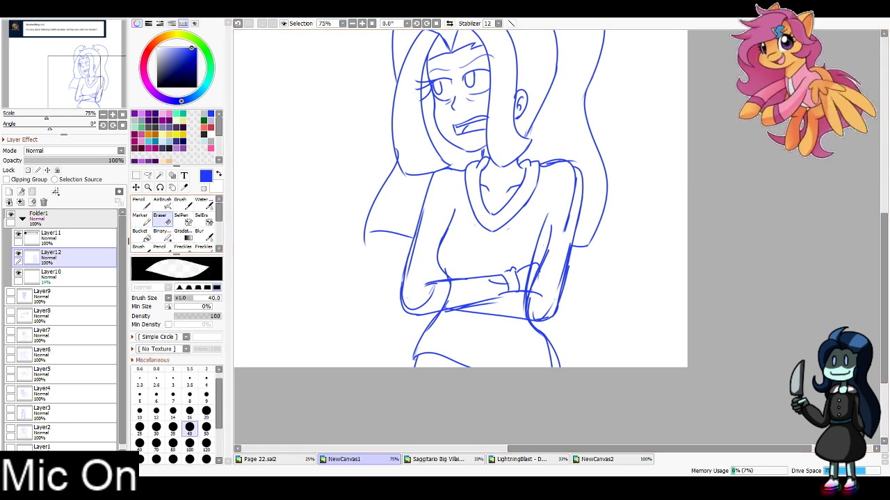
Erase the overlapping torso and arm lines around the near elbow, including the rough edges of the near upper arm
{"action": "key", "text": "e"}
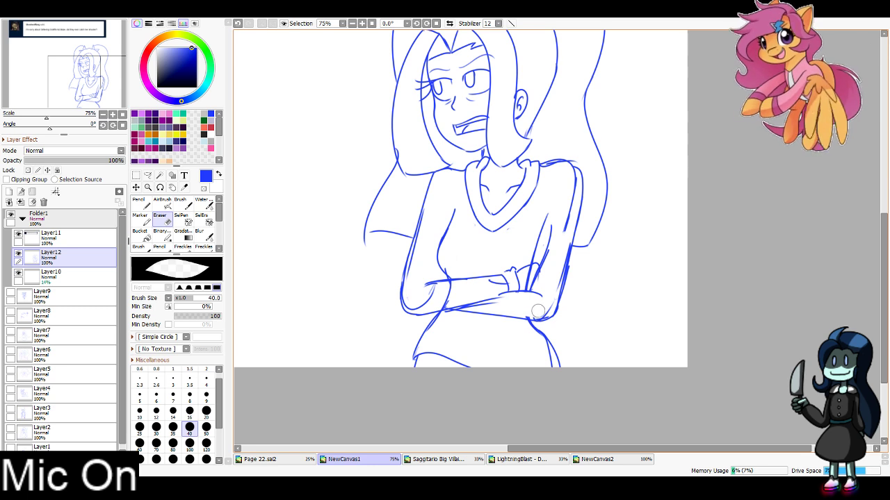
{"action": "left_click_drag", "start_coordinate": [535, 286], "coordinate": [571, 174]}
{"action": "left_click_drag", "start_coordinate": [565, 250], "coordinate": [547, 304]}
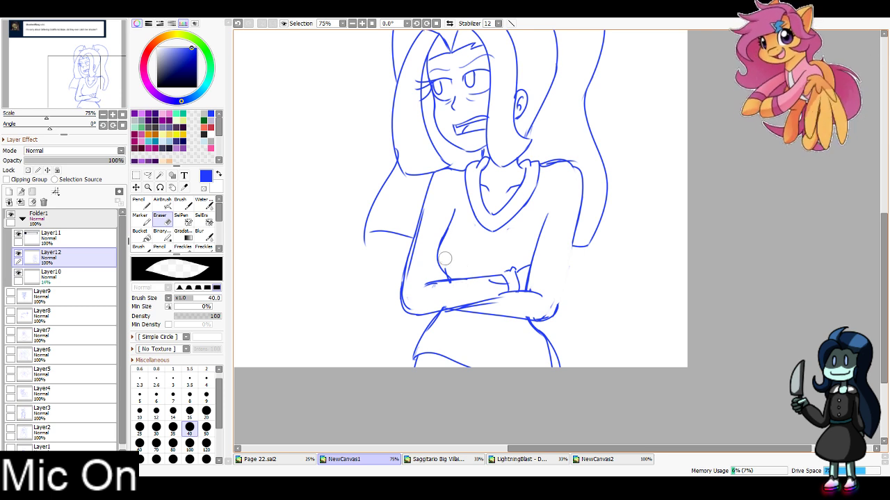
Draw the hand gripping the far upper arm, with its thumb and curled fingers above the crossed forearm
{"action": "left_click", "coordinate": [141, 219]}
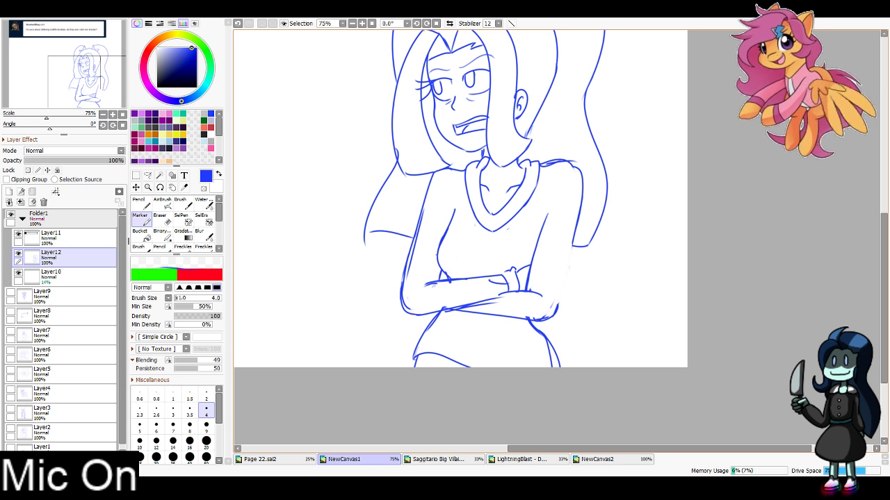
{"action": "mouse_move", "coordinate": [437, 257]}
{"action": "left_mouse_down"}
{"action": "mouse_move", "coordinate": [413, 247]}
{"action": "mouse_move", "coordinate": [423, 254]}
{"action": "left_mouse_up"}
{"action": "left_click_drag", "start_coordinate": [415, 253], "coordinate": [430, 255]}
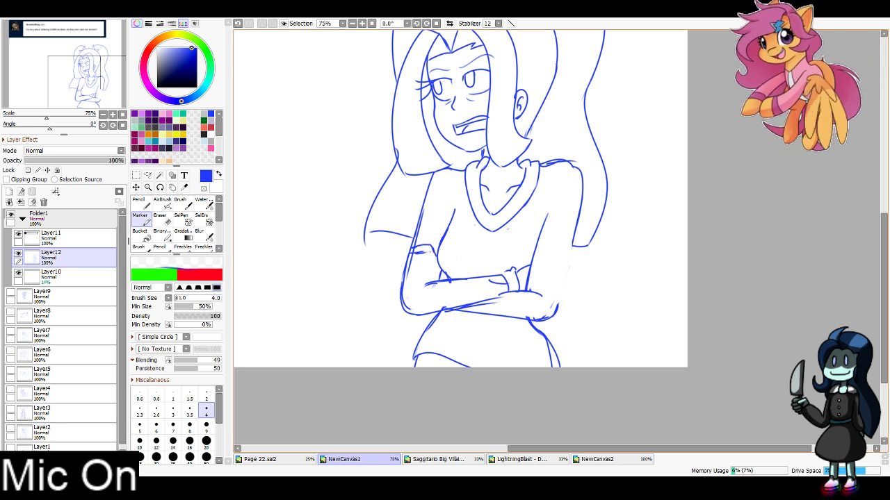
{"action": "key", "text": "ctrl+z"}
{"action": "key", "text": "ctrl+z"}
{"action": "key", "text": "ctrl+y"}
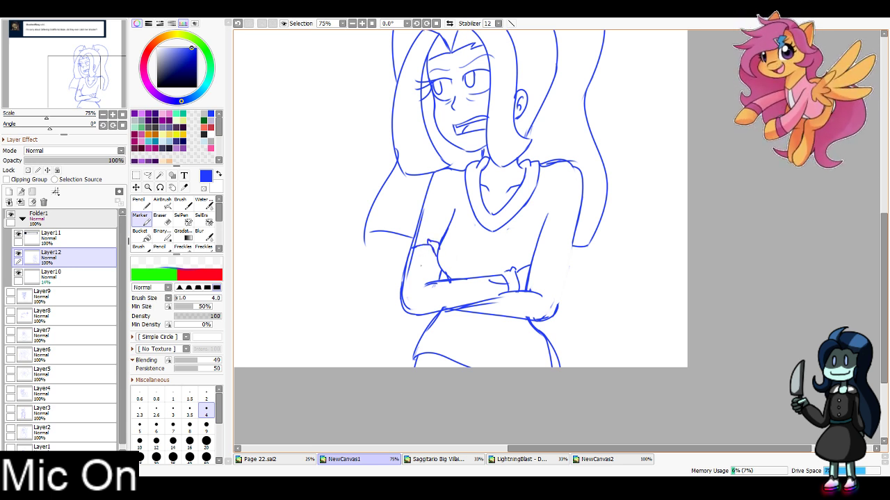
{"action": "key", "text": "ctrl+z"}
{"action": "mouse_move", "coordinate": [409, 258]}
{"action": "left_mouse_down"}
{"action": "mouse_move", "coordinate": [424, 254]}
{"action": "mouse_move", "coordinate": [411, 285]}
{"action": "mouse_move", "coordinate": [425, 282]}
{"action": "mouse_move", "coordinate": [421, 274]}
{"action": "mouse_move", "coordinate": [396, 282]}
{"action": "mouse_move", "coordinate": [402, 260]}
{"action": "mouse_move", "coordinate": [440, 266]}
{"action": "left_mouse_up"}
{"action": "key", "text": "ctrl+z"}
{"action": "key", "text": "ctrl+z"}
{"action": "key", "text": "ctrl+z"}
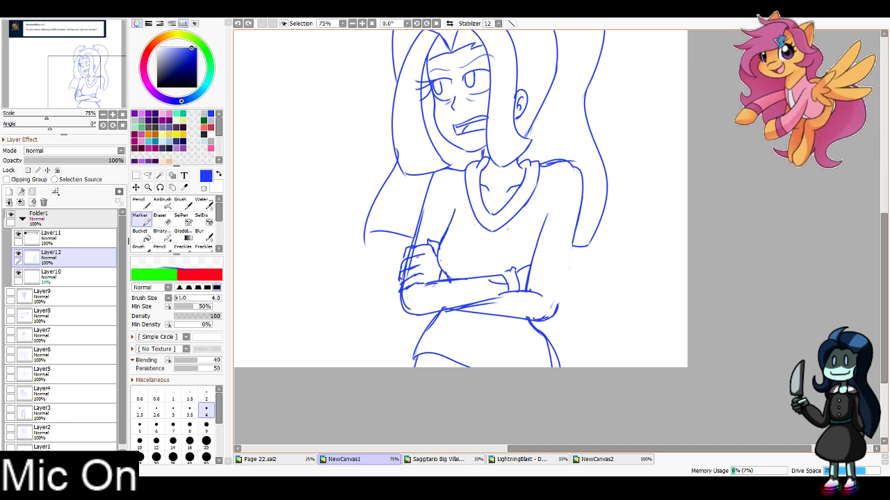
Erase the arm lines running through the gripping hand and the stray lines on the crossed forearms
{"action": "key", "text": "e"}
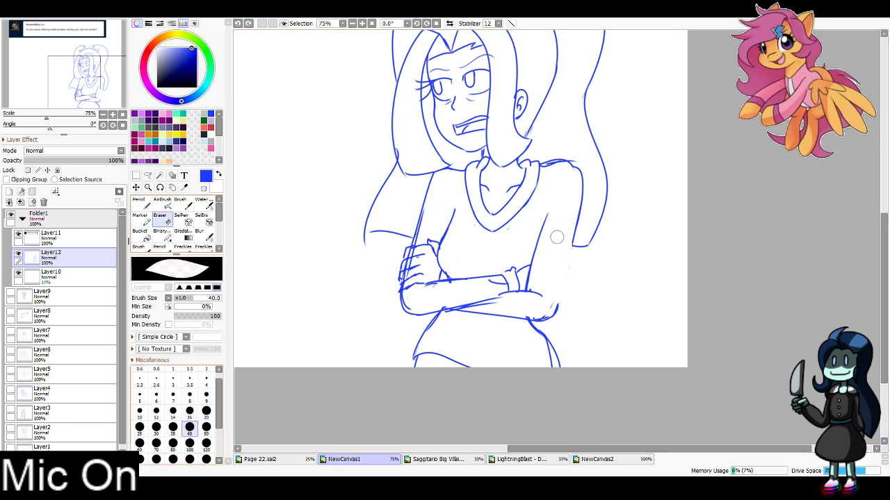
{"action": "mouse_move", "coordinate": [417, 247]}
{"action": "left_mouse_down"}
{"action": "mouse_move", "coordinate": [402, 305]}
{"action": "mouse_move", "coordinate": [447, 288]}
{"action": "mouse_move", "coordinate": [498, 286]}
{"action": "left_mouse_up"}
{"action": "mouse_move", "coordinate": [468, 312]}
{"action": "left_mouse_down"}
{"action": "mouse_move", "coordinate": [500, 306]}
{"action": "mouse_move", "coordinate": [545, 210]}
{"action": "left_mouse_up"}
Redraw the outer edge of the near upper arm from below the shoulder down to the elbow
{"action": "left_click", "coordinate": [142, 219]}
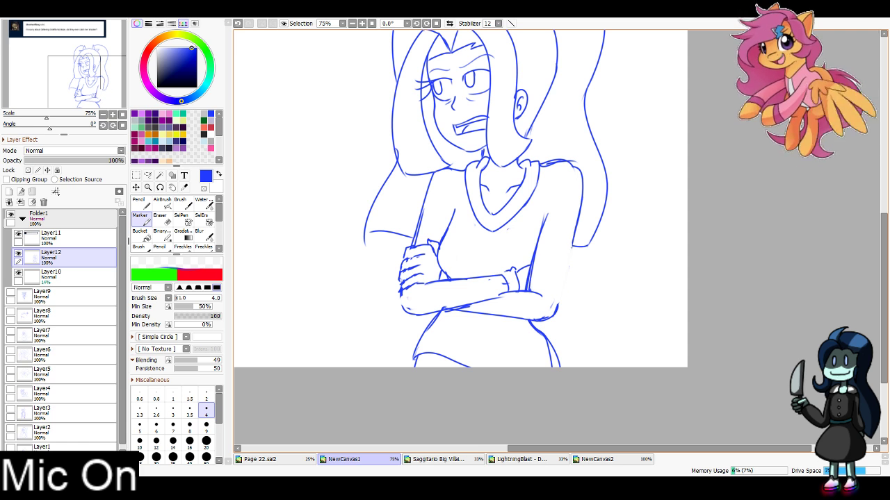
{"action": "left_click_drag", "start_coordinate": [574, 237], "coordinate": [558, 307]}
{"action": "left_click_drag", "start_coordinate": [577, 231], "coordinate": [559, 303]}
{"action": "key", "text": "ctrl+z"}
{"action": "key", "text": "ctrl+z"}
{"action": "left_click_drag", "start_coordinate": [570, 248], "coordinate": [562, 297]}
{"action": "left_click_drag", "start_coordinate": [580, 229], "coordinate": [560, 305]}
{"action": "left_click_drag", "start_coordinate": [569, 260], "coordinate": [554, 319]}
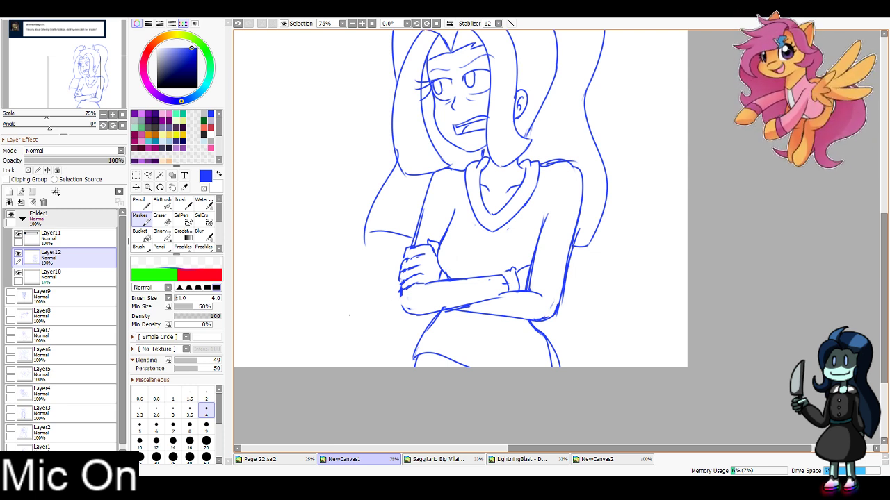
Refine the gripping hand's fingers and the far elbow's outline, alternating a size 16 eraser with the Marker
{"action": "left_click", "coordinate": [164, 234]}
{"action": "left_click", "coordinate": [184, 220]}
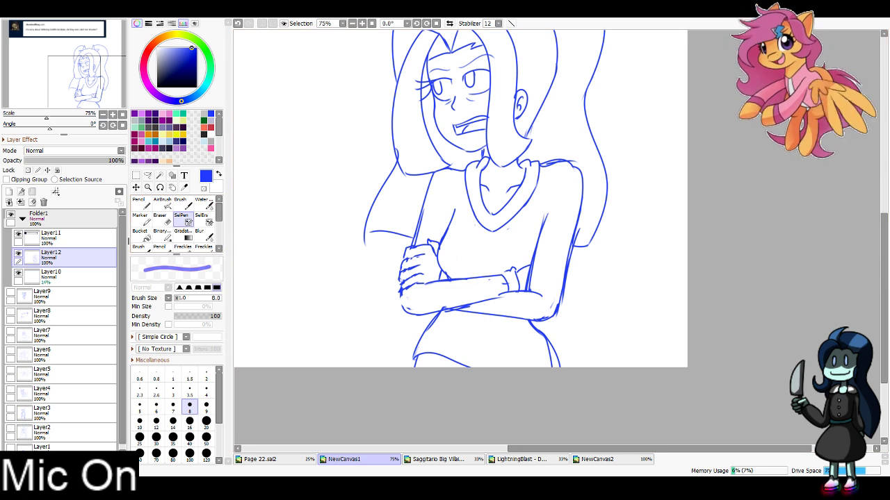
{"action": "left_click", "coordinate": [160, 219]}
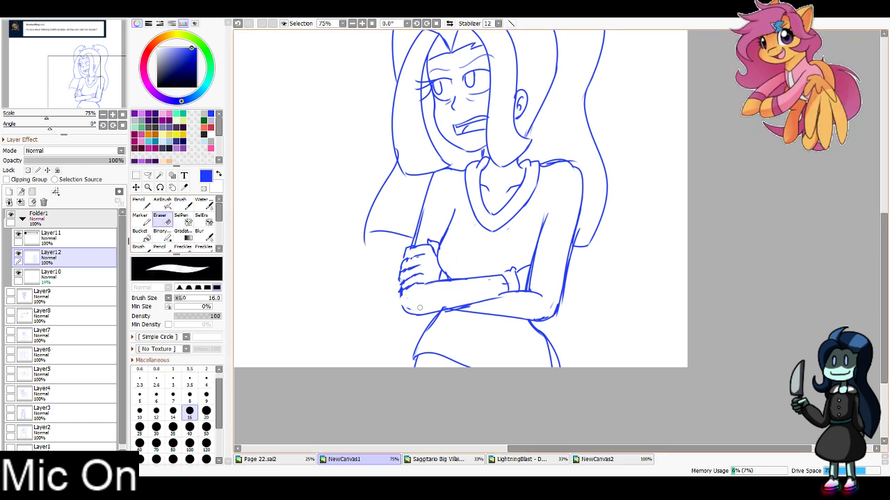
{"action": "left_click", "coordinate": [140, 218]}
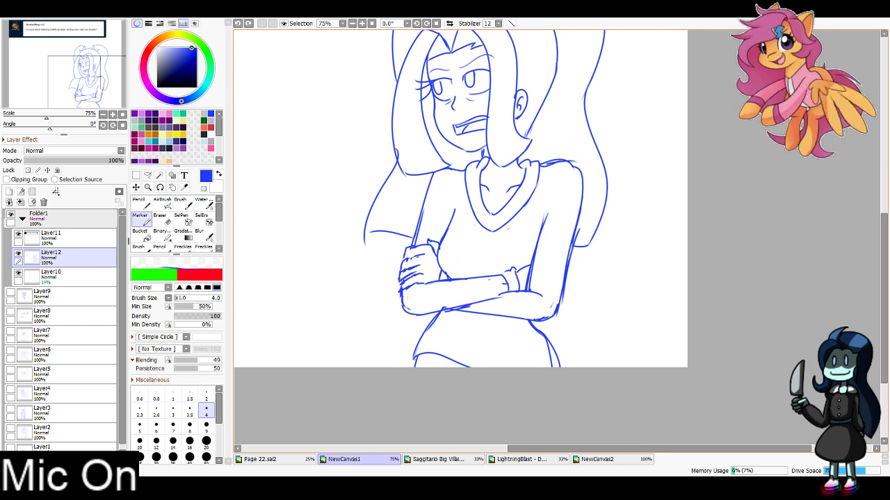
{"action": "key", "text": "e"}
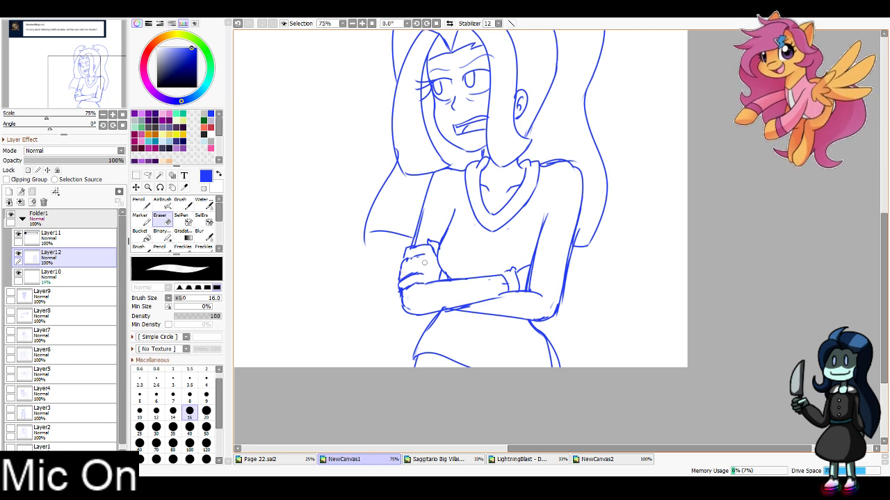
{"action": "key", "text": "e"}
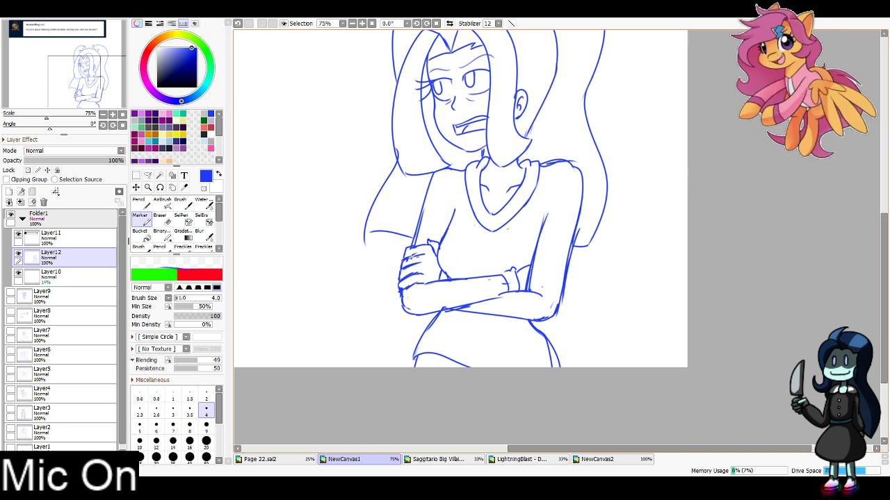
Draw the far arm's hand tucked against the near upper arm, and erase the torso line crossing it
{"action": "key", "text": "ctrl+z"}
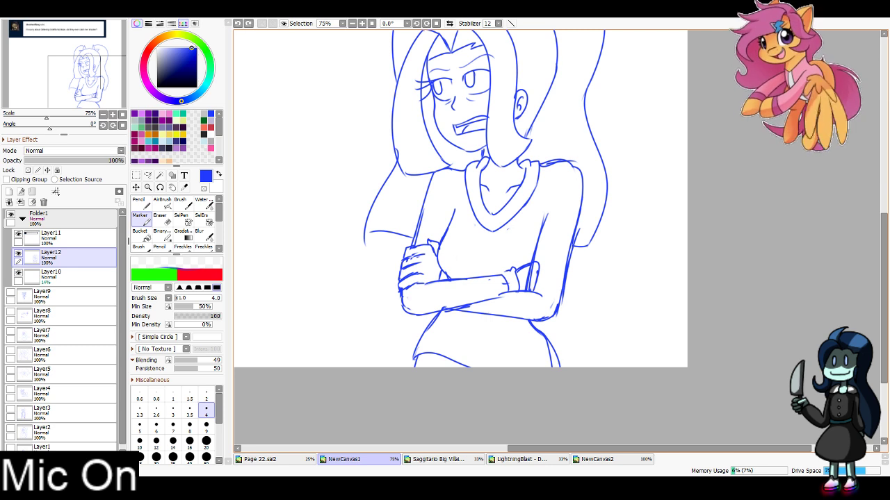
{"action": "key", "text": "ctrl+y"}
{"action": "key", "text": "ctrl+z"}
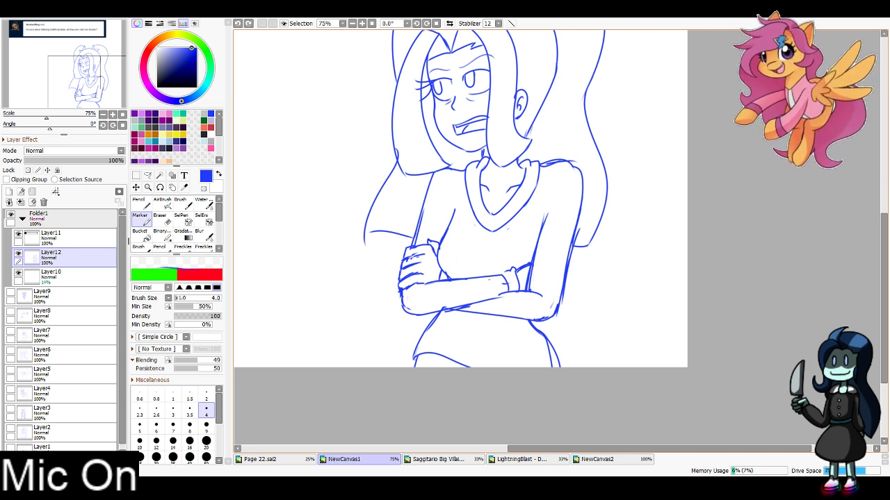
{"action": "key", "text": "ctrl+y"}
{"action": "key", "text": "a"}
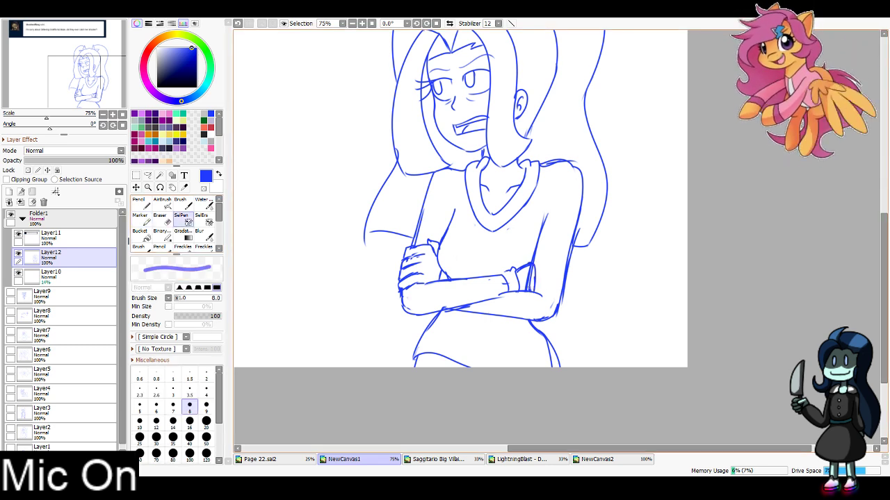
{"action": "key", "text": "e"}
{"action": "mouse_move", "coordinate": [533, 284]}
{"action": "left_mouse_down"}
{"action": "mouse_move", "coordinate": [530, 268]}
{"action": "mouse_move", "coordinate": [528, 281]}
{"action": "left_mouse_up"}
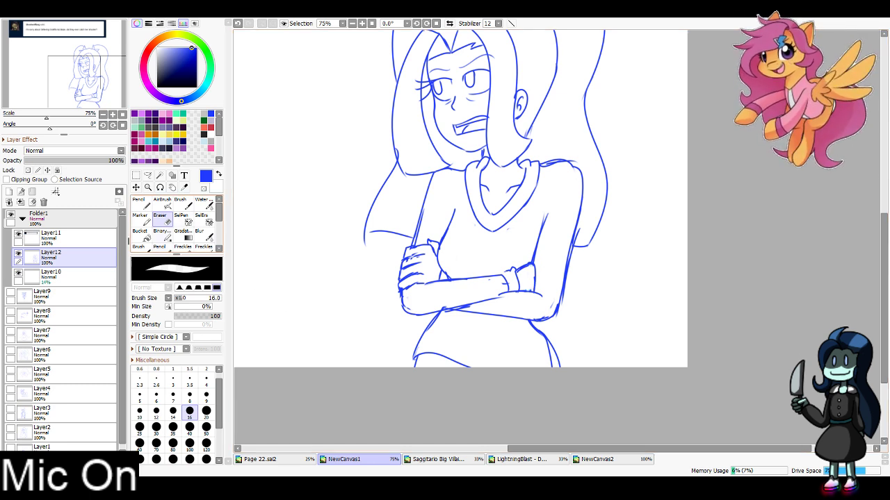
Draw the two curved clothing edges down the chest, from below the collar to the crossed forearms
{"action": "key", "text": "b"}
{"action": "mouse_move", "coordinate": [468, 228]}
{"action": "left_mouse_down"}
{"action": "mouse_move", "coordinate": [457, 279]}
{"action": "mouse_move", "coordinate": [464, 263]}
{"action": "mouse_move", "coordinate": [465, 275]}
{"action": "left_mouse_up"}
{"action": "mouse_move", "coordinate": [511, 233]}
{"action": "left_mouse_down"}
{"action": "mouse_move", "coordinate": [504, 274]}
{"action": "mouse_move", "coordinate": [511, 268]}
{"action": "left_mouse_up"}
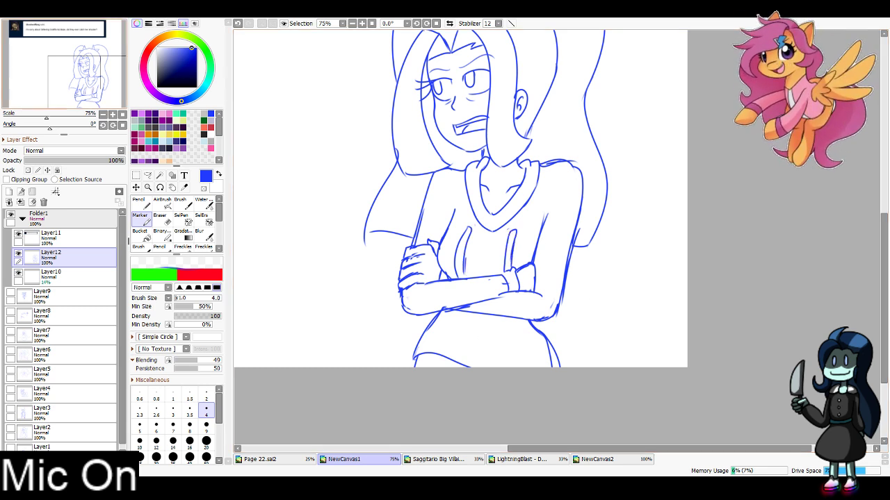
{"action": "mouse_move", "coordinate": [486, 230]}
{"action": "left_mouse_down"}
{"action": "mouse_move", "coordinate": [549, 290]}
{"action": "mouse_move", "coordinate": [624, 297]}
{"action": "mouse_move", "coordinate": [595, 335]}
{"action": "mouse_move", "coordinate": [584, 273]}
{"action": "left_mouse_up"}
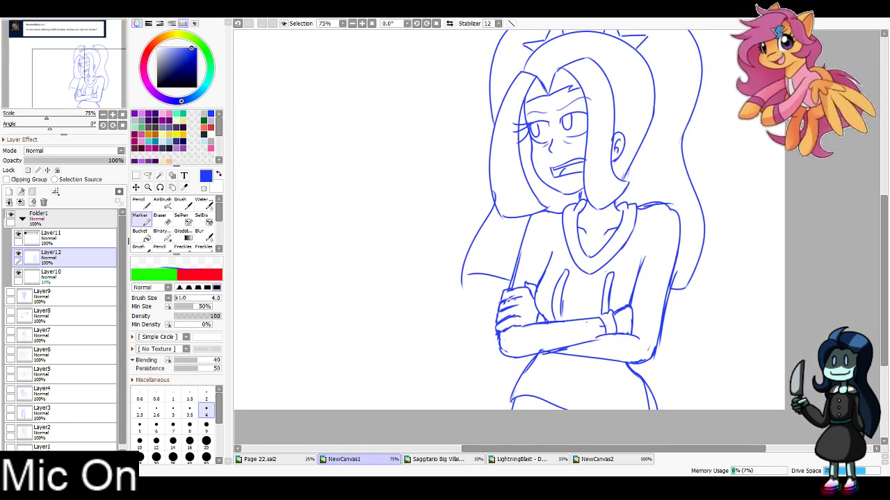
Lasso the gripping hand, shrink it slightly with a freeform transform, and touch up its outline with the Marker
{"action": "key", "text": "l"}
{"action": "mouse_move", "coordinate": [525, 324]}
{"action": "left_mouse_down"}
{"action": "mouse_move", "coordinate": [495, 334]}
{"action": "mouse_move", "coordinate": [492, 297]}
{"action": "mouse_move", "coordinate": [533, 278]}
{"action": "mouse_move", "coordinate": [536, 306]}
{"action": "left_mouse_up"}
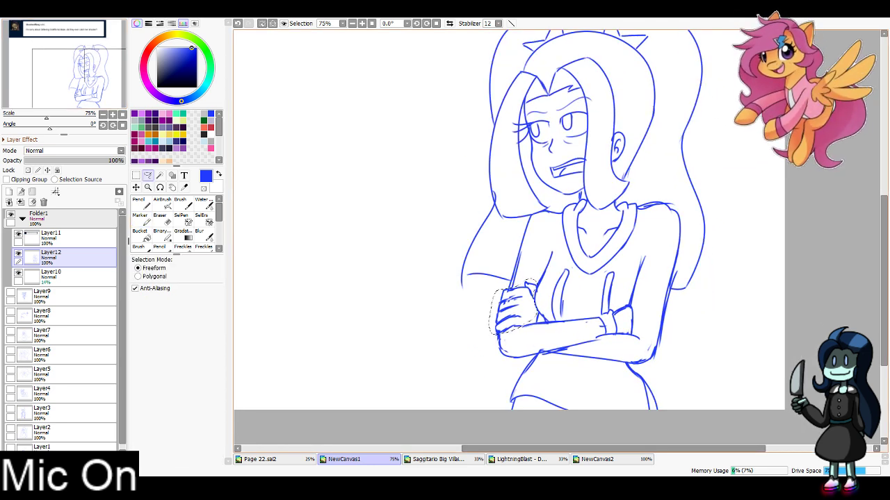
{"action": "key", "text": "ctrl+t"}
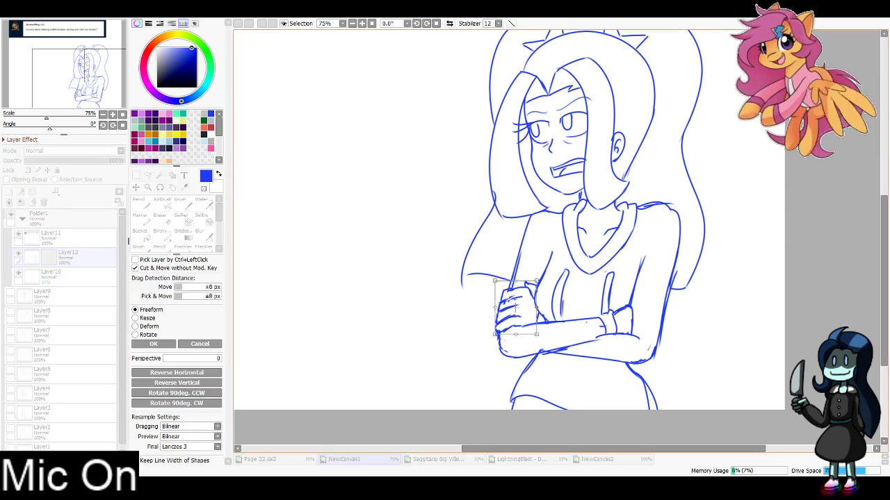
{"action": "left_click_drag", "start_coordinate": [534, 290], "coordinate": [517, 310]}
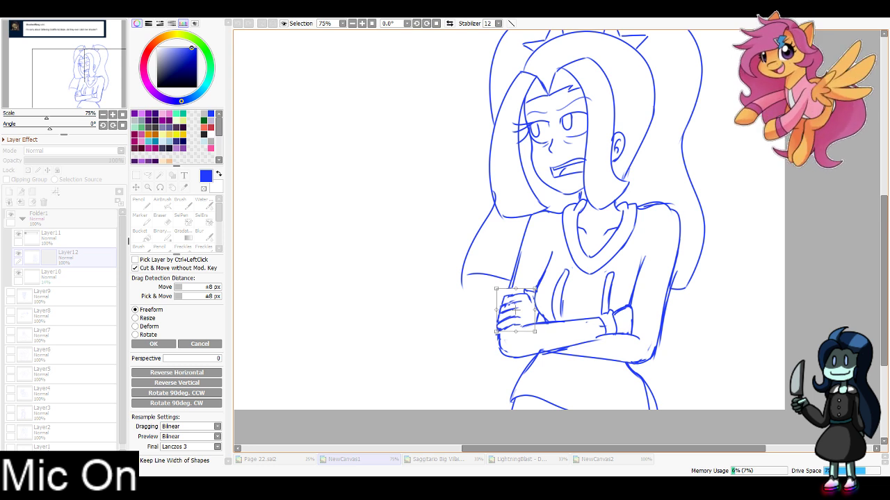
{"action": "key", "text": "Return"}
{"action": "key", "text": "ctrl+d"}
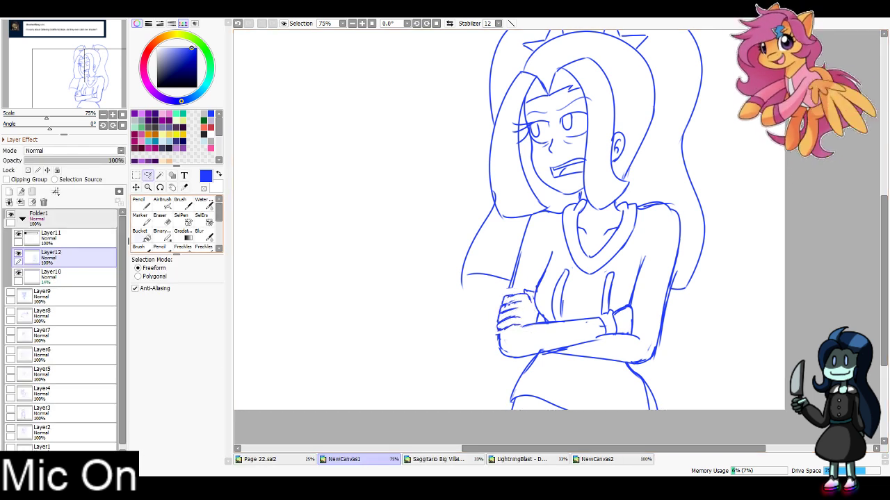
{"action": "left_click", "coordinate": [142, 220]}
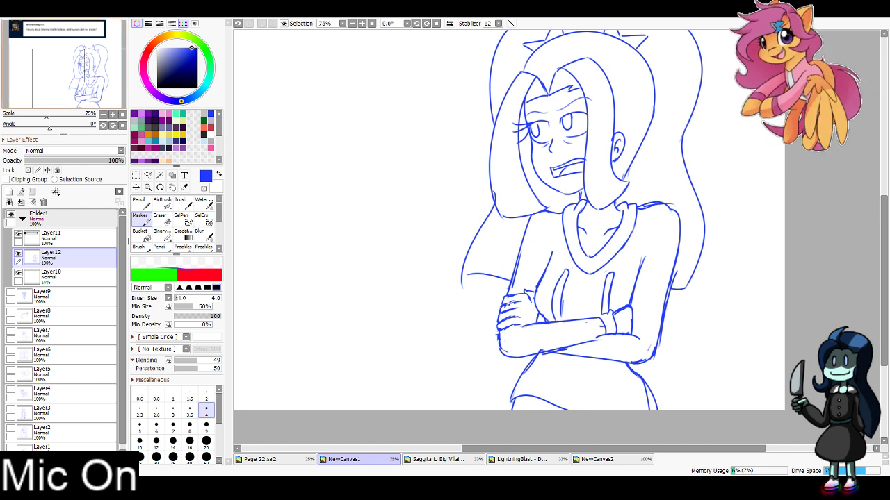
{"action": "mouse_move", "coordinate": [528, 230]}
{"action": "left_mouse_down"}
{"action": "mouse_move", "coordinate": [578, 253]}
{"action": "mouse_move", "coordinate": [666, 263]}
{"action": "mouse_move", "coordinate": [586, 256]}
{"action": "left_mouse_up"}
{"action": "key", "text": "e"}
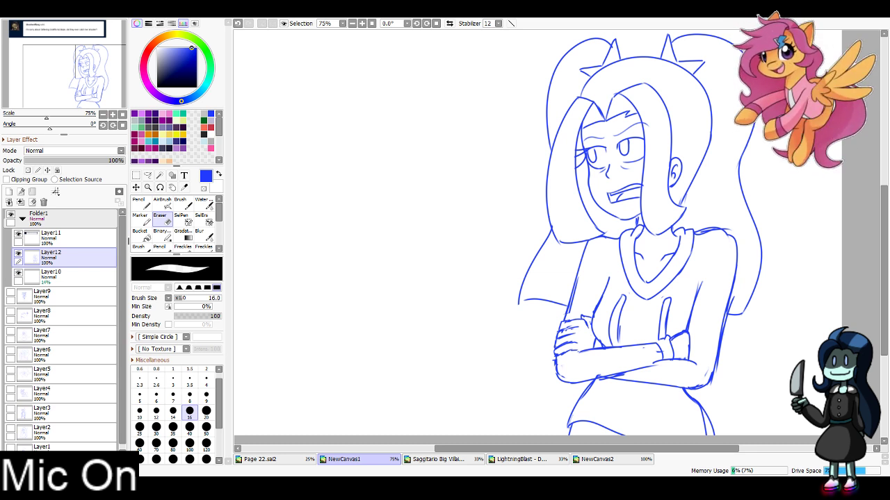
Add a new layer above the blue sketch layer and lower the sketch layer's opacity to 22%
{"action": "left_click", "coordinate": [9, 191]}
{"action": "left_click", "coordinate": [76, 277]}
{"action": "left_click", "coordinate": [46, 160]}
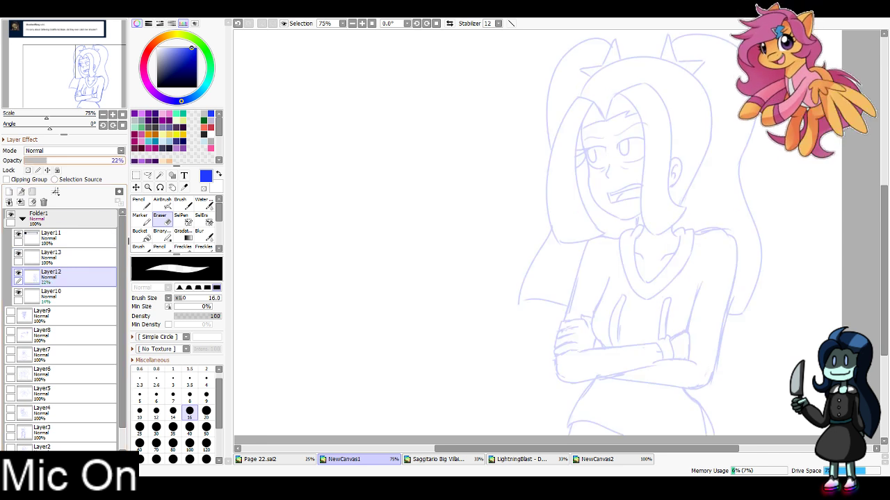
Prepare to ink on the new empty layer with the Pencil at size 4 in black
{"action": "left_click", "coordinate": [77, 258]}
{"action": "left_click", "coordinate": [218, 174]}
{"action": "left_click", "coordinate": [197, 88]}
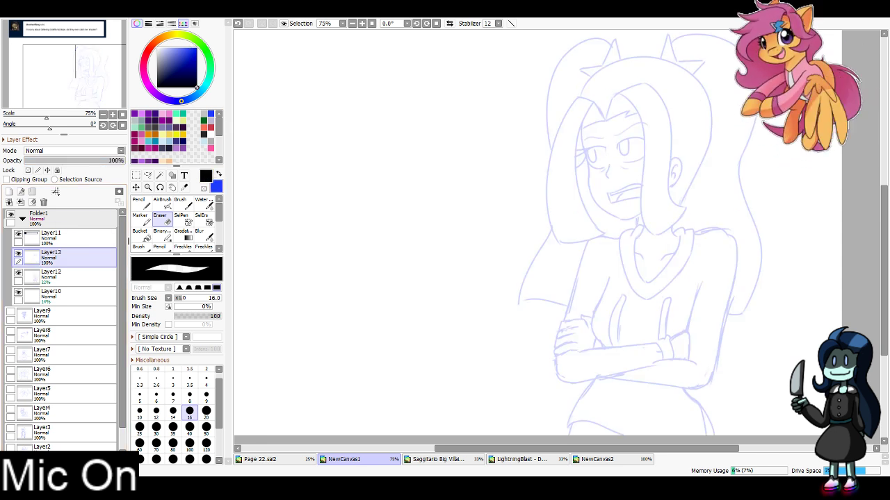
{"action": "left_click", "coordinate": [142, 203]}
{"action": "left_click", "coordinate": [207, 383]}
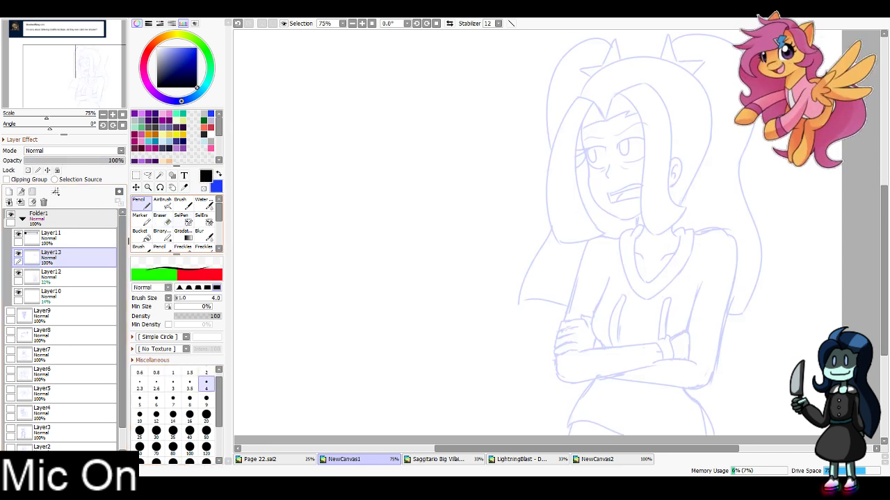
Ink the long curved outer edge of the front hair lock on the left side of the face
{"action": "left_click_drag", "start_coordinate": [75, 77], "coordinate": [92, 66]}
{"action": "left_click", "coordinate": [113, 115]}
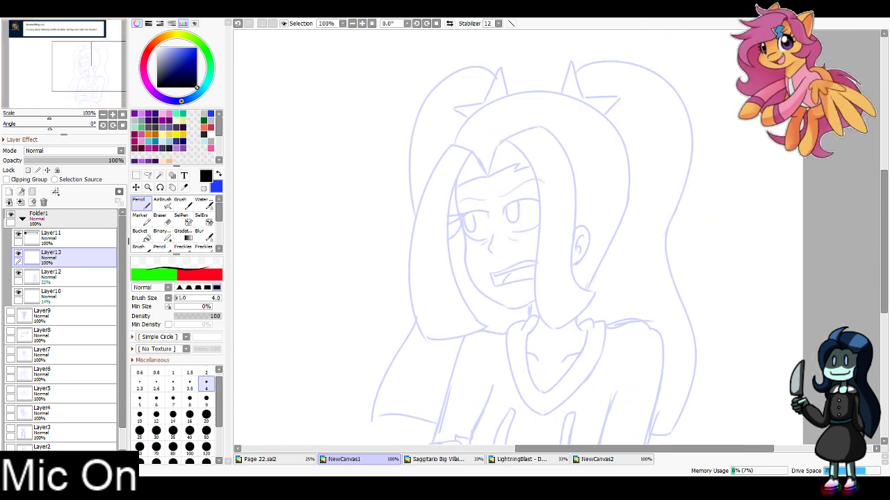
{"action": "left_click_drag", "start_coordinate": [456, 140], "coordinate": [441, 375]}
{"action": "key", "text": "ctrl+z"}
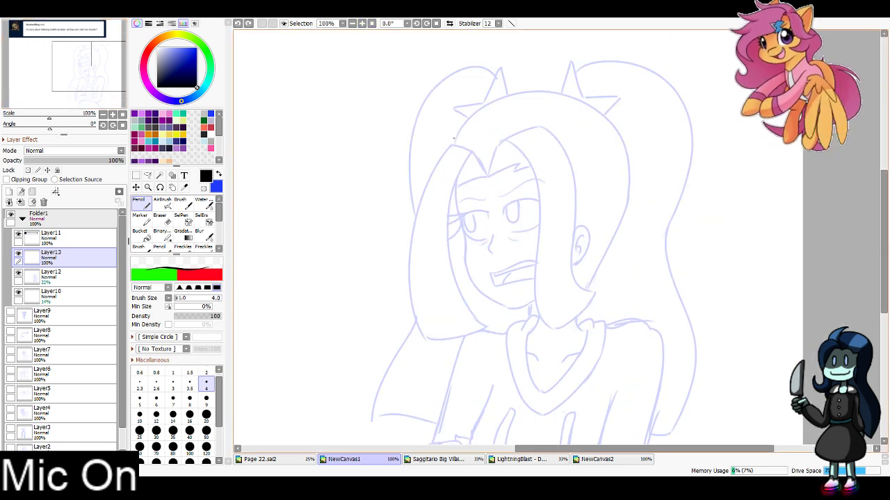
{"action": "left_click_drag", "start_coordinate": [456, 139], "coordinate": [435, 357]}
{"action": "key", "text": "ctrl+z"}
{"action": "mouse_move", "coordinate": [461, 139]}
{"action": "left_mouse_down"}
{"action": "mouse_move", "coordinate": [444, 153]}
{"action": "mouse_move", "coordinate": [447, 363]}
{"action": "left_mouse_up"}
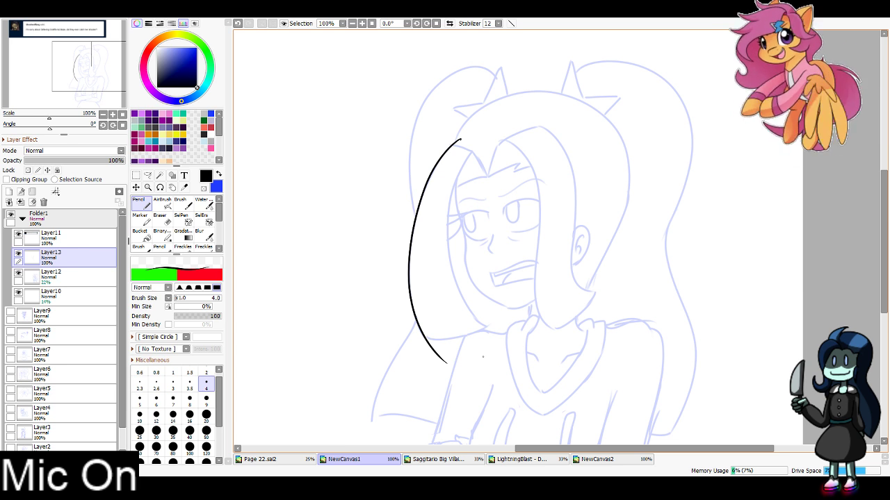
Ink the inner edge of the left hair lock, curving from the parting down past the jaw
{"action": "mouse_move", "coordinate": [475, 148]}
{"action": "left_mouse_down"}
{"action": "mouse_move", "coordinate": [454, 187]}
{"action": "mouse_move", "coordinate": [502, 362]}
{"action": "left_mouse_up"}
{"action": "key", "text": "ctrl+z"}
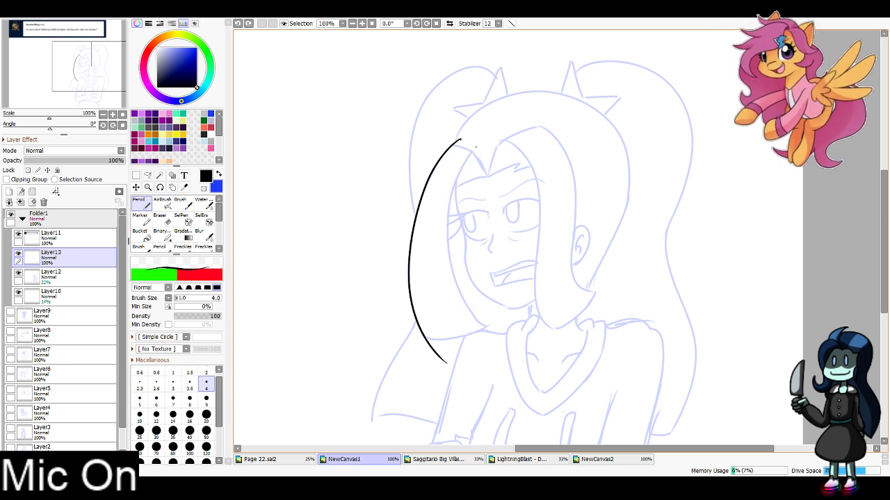
{"action": "left_click_drag", "start_coordinate": [476, 147], "coordinate": [506, 334]}
{"action": "key", "text": "ctrl+z"}
{"action": "mouse_move", "coordinate": [477, 147]}
{"action": "left_mouse_down"}
{"action": "mouse_move", "coordinate": [468, 158]}
{"action": "mouse_move", "coordinate": [508, 334]}
{"action": "left_mouse_up"}
{"action": "key", "text": "ctrl+z"}
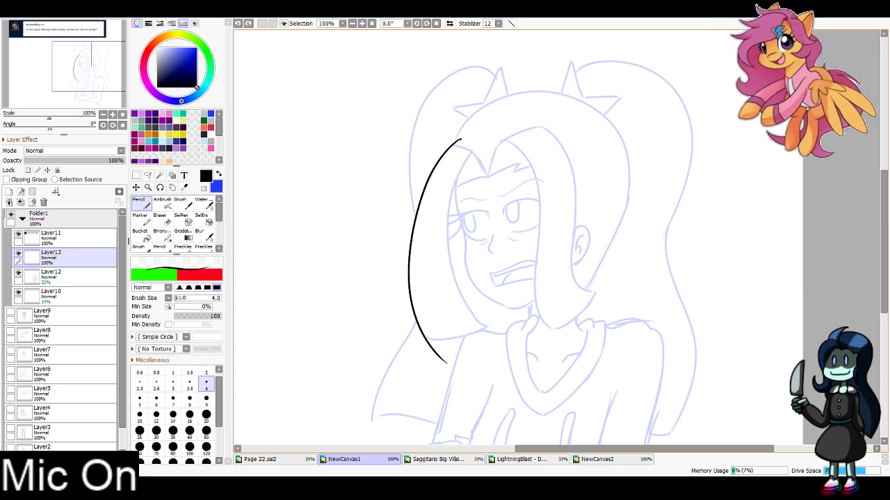
{"action": "left_click_drag", "start_coordinate": [476, 146], "coordinate": [514, 339]}
Ink the short top edge joining the left hair lock's two long curves
{"action": "scroll", "coordinate": [518, 236], "scroll_direction": "up", "scroll_amount": 2}
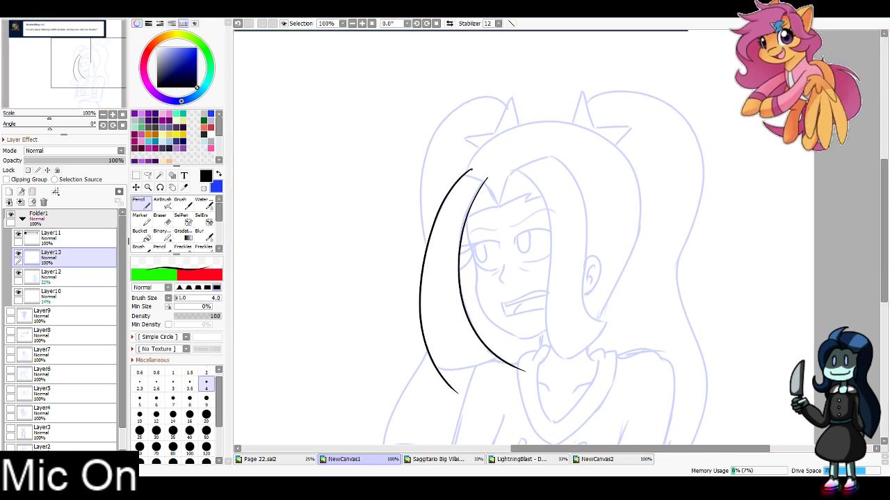
{"action": "scroll", "coordinate": [558, 237], "scroll_direction": "up", "scroll_amount": 2}
{"action": "mouse_move", "coordinate": [359, 113]}
{"action": "left_mouse_down"}
{"action": "mouse_move", "coordinate": [435, 135]}
{"action": "mouse_move", "coordinate": [428, 132]}
{"action": "left_mouse_up"}
{"action": "key", "text": "ctrl+z"}
{"action": "key", "text": "ctrl+z"}
{"action": "left_click_drag", "start_coordinate": [354, 110], "coordinate": [427, 133]}
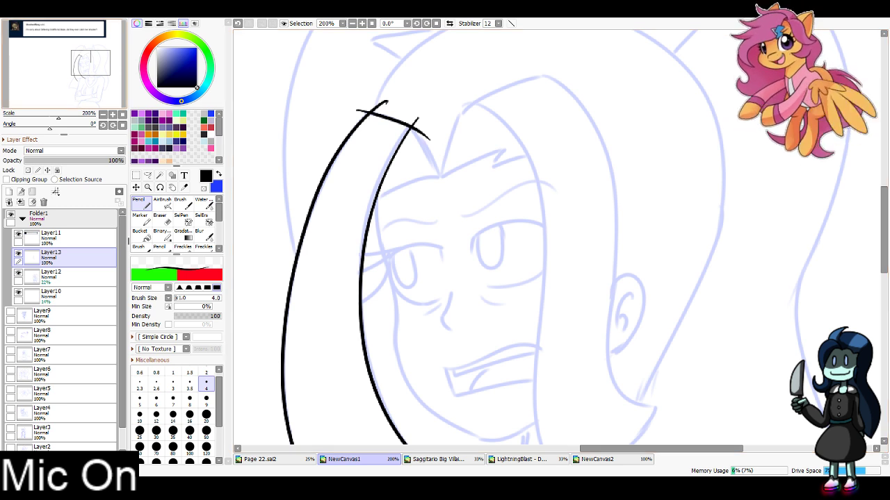
Ink the left lock's bottom edge and erase the overshooting line ends at its lower corners with a size 16 eraser
{"action": "scroll", "coordinate": [337, 419], "scroll_direction": "down", "scroll_amount": 3}
{"action": "key", "text": "ctrl+z"}
{"action": "mouse_move", "coordinate": [380, 363]}
{"action": "left_mouse_down"}
{"action": "mouse_move", "coordinate": [513, 354]}
{"action": "mouse_move", "coordinate": [412, 370]}
{"action": "mouse_move", "coordinate": [549, 334]}
{"action": "left_mouse_up"}
{"action": "key", "text": "e"}
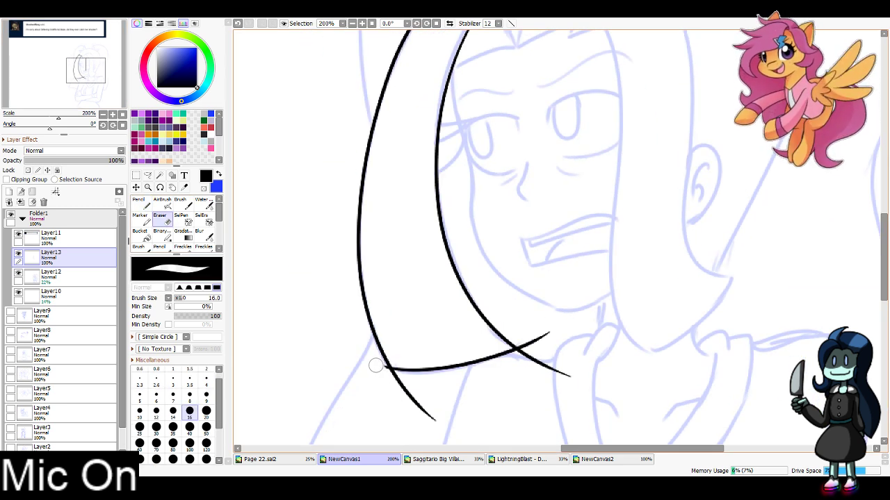
{"action": "left_click_drag", "start_coordinate": [377, 367], "coordinate": [396, 386]}
{"action": "key", "text": "ctrl+z"}
{"action": "key", "text": "ctrl+z"}
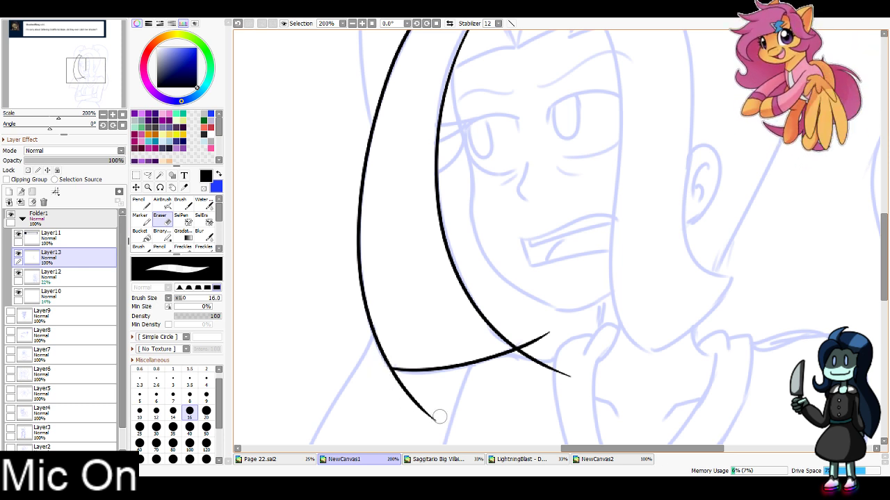
{"action": "mouse_move", "coordinate": [435, 415]}
{"action": "left_mouse_down"}
{"action": "mouse_move", "coordinate": [406, 380]}
{"action": "mouse_move", "coordinate": [382, 376]}
{"action": "mouse_move", "coordinate": [394, 380]}
{"action": "left_mouse_up"}
{"action": "key", "text": "ctrl+z"}
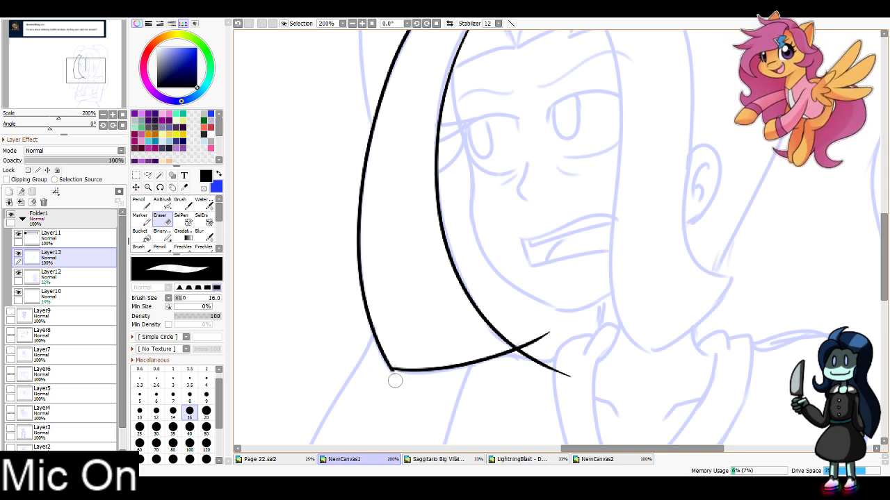
{"action": "mouse_move", "coordinate": [545, 373]}
{"action": "left_mouse_down"}
{"action": "mouse_move", "coordinate": [545, 387]}
{"action": "mouse_move", "coordinate": [529, 364]}
{"action": "mouse_move", "coordinate": [536, 352]}
{"action": "mouse_move", "coordinate": [505, 366]}
{"action": "mouse_move", "coordinate": [549, 328]}
{"action": "mouse_move", "coordinate": [521, 332]}
{"action": "mouse_move", "coordinate": [526, 343]}
{"action": "mouse_move", "coordinate": [517, 337]}
{"action": "left_mouse_up"}
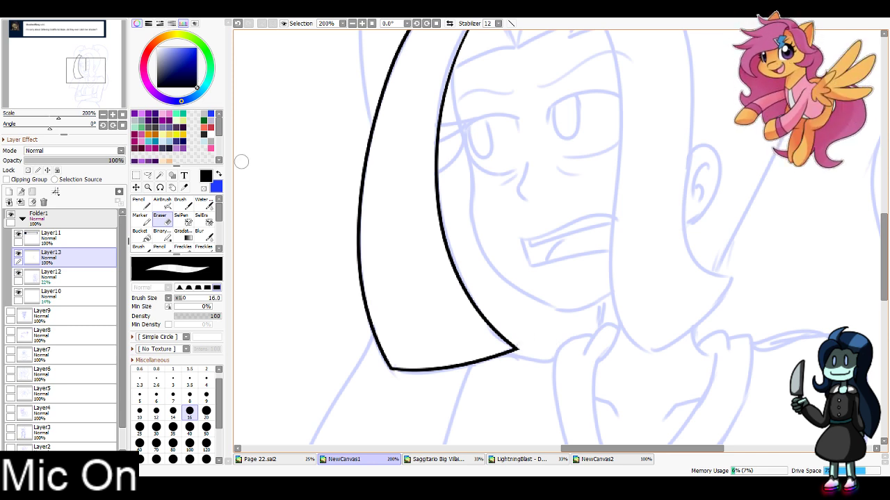
Erase the overshooting line ends at the top corners of the left hair lock
{"action": "left_click", "coordinate": [83, 59]}
{"action": "mouse_move", "coordinate": [478, 162]}
{"action": "left_mouse_down"}
{"action": "mouse_move", "coordinate": [465, 163]}
{"action": "mouse_move", "coordinate": [493, 149]}
{"action": "mouse_move", "coordinate": [549, 183]}
{"action": "mouse_move", "coordinate": [533, 181]}
{"action": "mouse_move", "coordinate": [536, 193]}
{"action": "mouse_move", "coordinate": [536, 179]}
{"action": "left_mouse_up"}
{"action": "key", "text": "ctrl+z"}
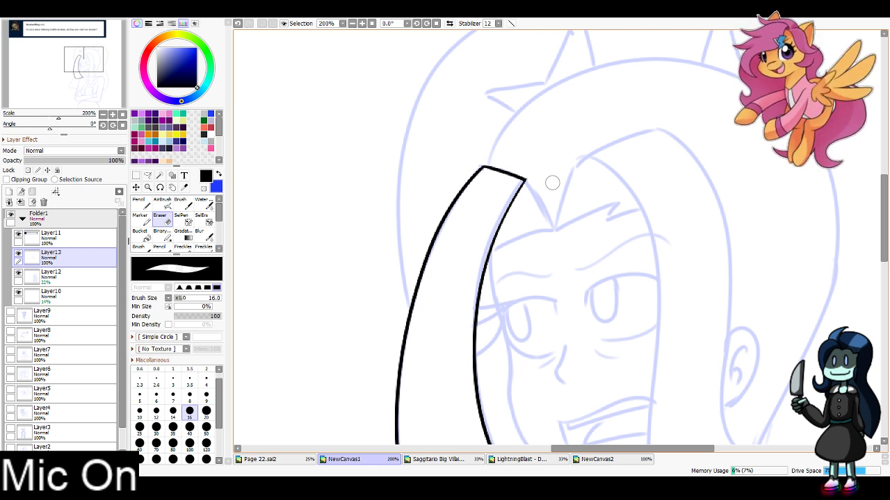
Ink the short upper edge of the right front hair lock with the Pencil
{"action": "key", "text": "n"}
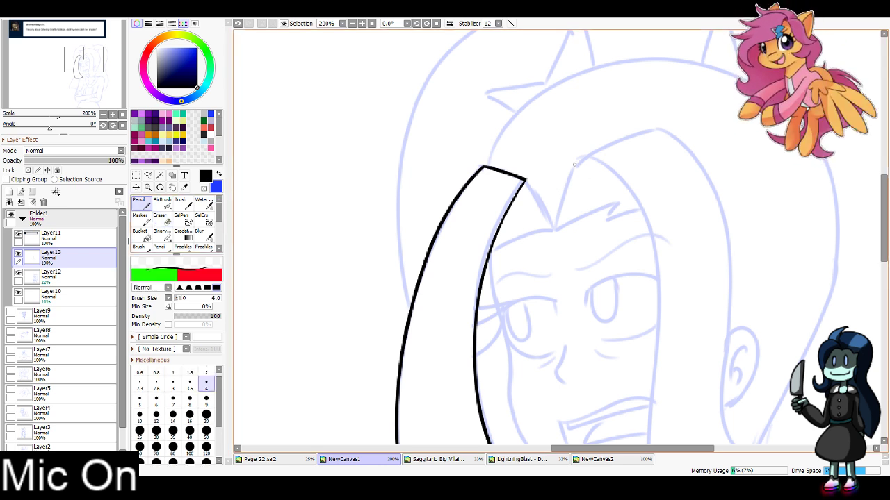
{"action": "left_click_drag", "start_coordinate": [572, 169], "coordinate": [642, 138]}
{"action": "key", "text": "ctrl+z"}
{"action": "left_click_drag", "start_coordinate": [574, 167], "coordinate": [660, 129]}
{"action": "key", "text": "ctrl+z"}
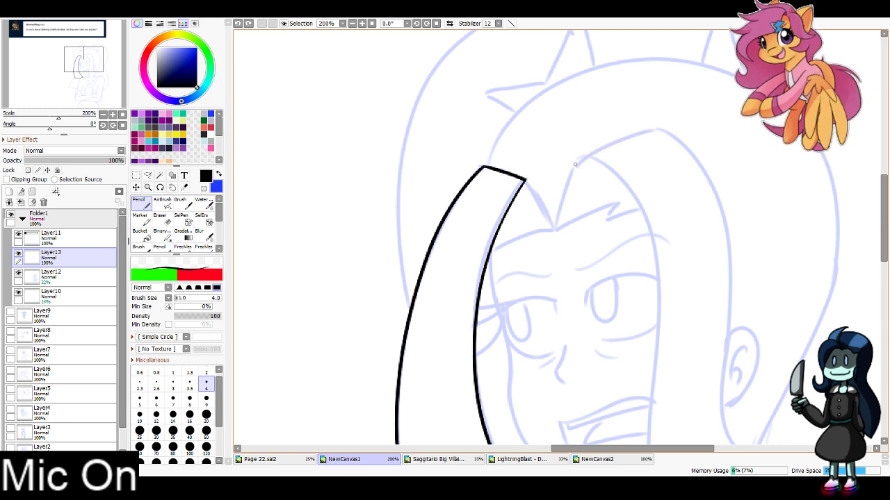
{"action": "left_click_drag", "start_coordinate": [573, 167], "coordinate": [642, 136]}
Ink the right lock's inner edge, sweeping from its upper tip down across the face to below the chin
{"action": "mouse_move", "coordinate": [584, 278]}
{"action": "left_mouse_down"}
{"action": "mouse_move", "coordinate": [498, 169]}
{"action": "mouse_move", "coordinate": [481, 164]}
{"action": "left_mouse_up"}
{"action": "mouse_move", "coordinate": [467, 69]}
{"action": "left_mouse_down"}
{"action": "mouse_move", "coordinate": [514, 123]}
{"action": "mouse_move", "coordinate": [577, 339]}
{"action": "left_mouse_up"}
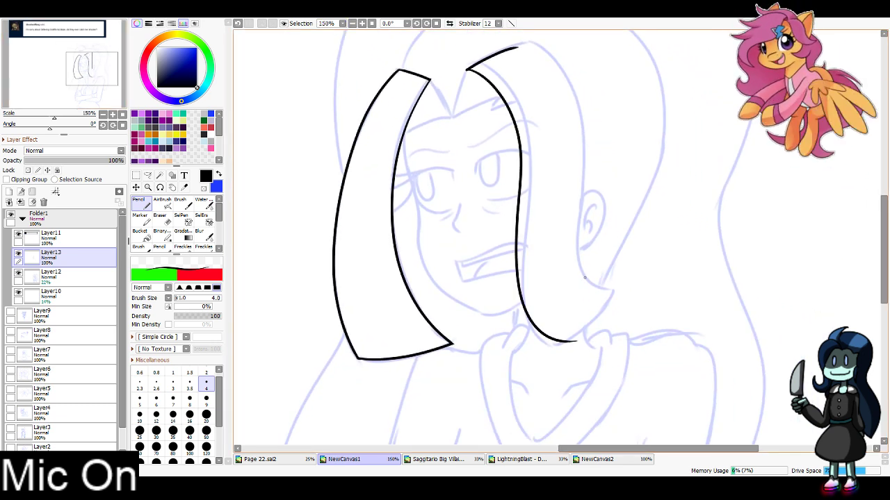
{"action": "key", "text": "ctrl+z"}
{"action": "mouse_move", "coordinate": [465, 70]}
{"action": "left_mouse_down"}
{"action": "mouse_move", "coordinate": [527, 224]}
{"action": "mouse_move", "coordinate": [596, 354]}
{"action": "left_mouse_up"}
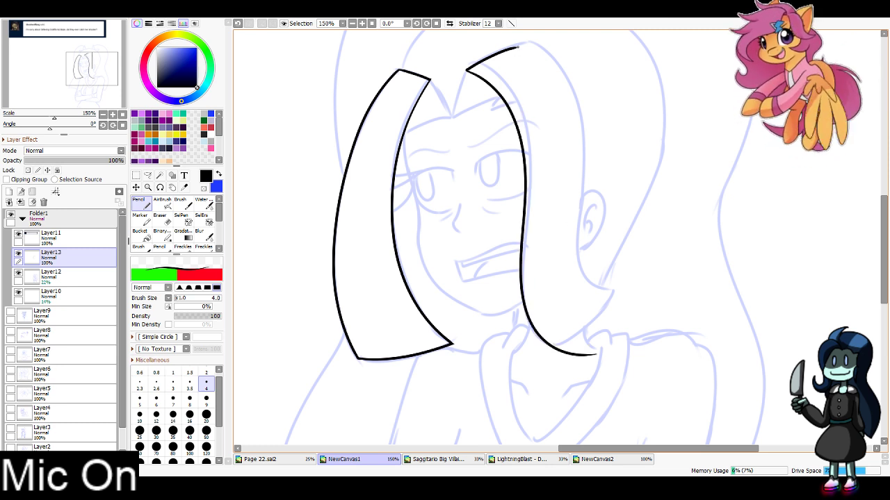
Ink the right lock's outer edge and its curved bottom edge, then erase the excess line ends at the corners
{"action": "mouse_move", "coordinate": [517, 47]}
{"action": "left_mouse_down"}
{"action": "mouse_move", "coordinate": [546, 78]}
{"action": "mouse_move", "coordinate": [645, 291]}
{"action": "left_mouse_up"}
{"action": "key", "text": "ctrl+z"}
{"action": "left_click_drag", "start_coordinate": [518, 47], "coordinate": [650, 281]}
{"action": "mouse_move", "coordinate": [554, 346]}
{"action": "left_mouse_down"}
{"action": "mouse_move", "coordinate": [625, 267]}
{"action": "mouse_move", "coordinate": [636, 289]}
{"action": "mouse_move", "coordinate": [617, 279]}
{"action": "left_mouse_up"}
{"action": "key", "text": "e"}
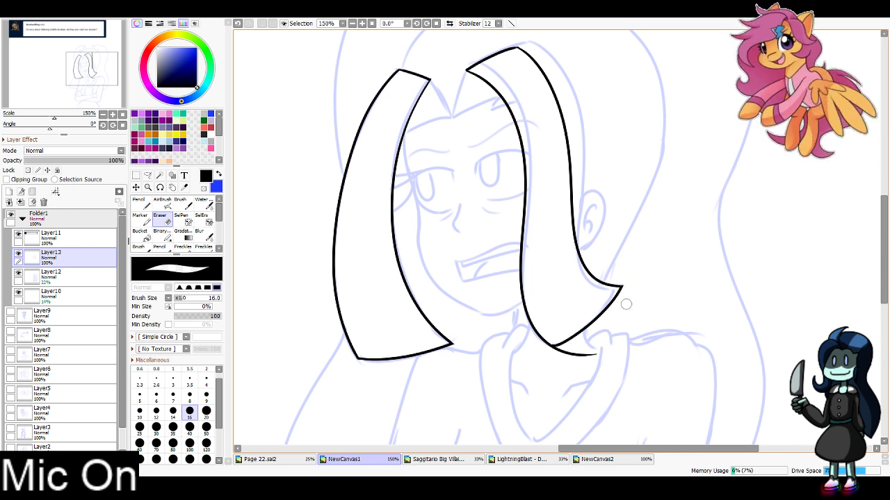
{"action": "mouse_move", "coordinate": [613, 355]}
{"action": "left_mouse_down"}
{"action": "mouse_move", "coordinate": [540, 353]}
{"action": "mouse_move", "coordinate": [560, 352]}
{"action": "mouse_move", "coordinate": [538, 346]}
{"action": "left_mouse_up"}
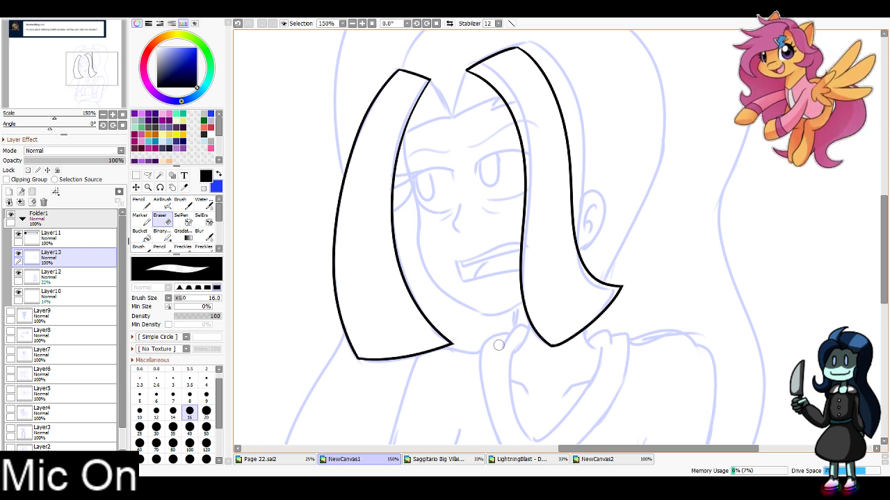
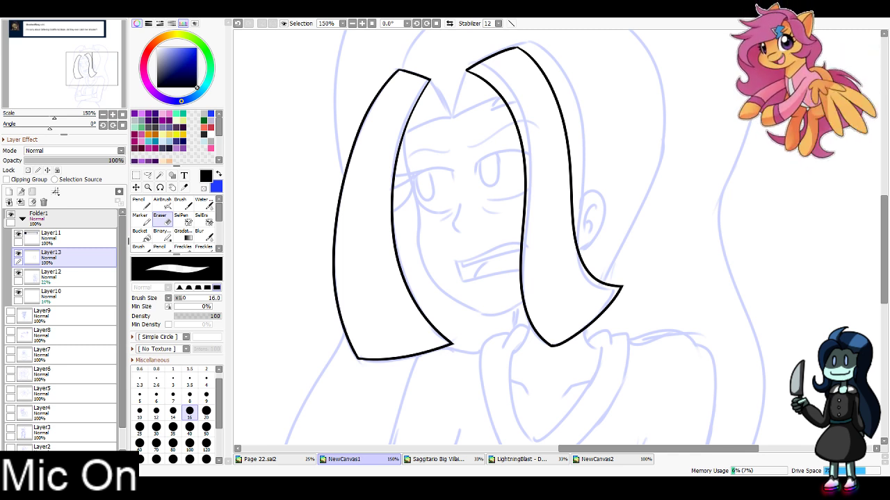
Ink the V-shaped parting between the two locks and the jagged hairline right of it
{"action": "scroll", "coordinate": [602, 98], "scroll_direction": "up", "scroll_amount": 2}
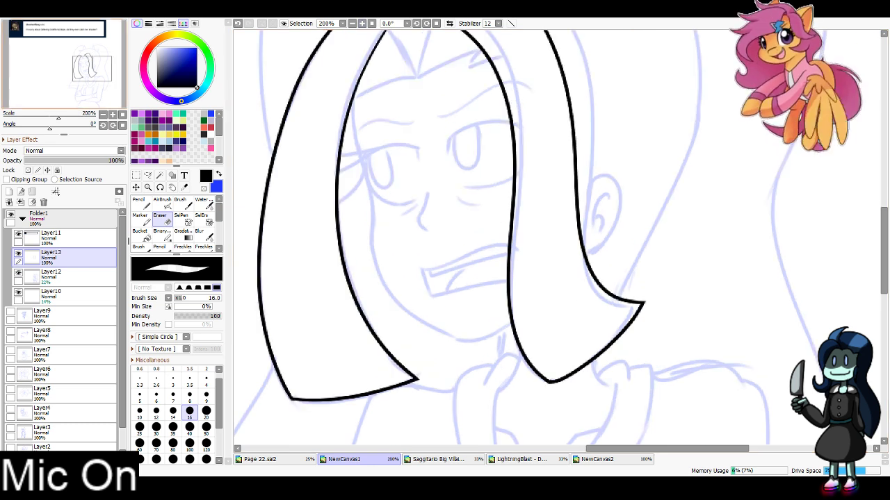
{"action": "key", "text": "n"}
{"action": "left_click_drag", "start_coordinate": [420, 61], "coordinate": [402, 125]}
{"action": "mouse_move", "coordinate": [374, 72]}
{"action": "left_mouse_down"}
{"action": "mouse_move", "coordinate": [401, 127]}
{"action": "mouse_move", "coordinate": [383, 87]}
{"action": "mouse_move", "coordinate": [402, 127]}
{"action": "mouse_move", "coordinate": [461, 102]}
{"action": "mouse_move", "coordinate": [443, 118]}
{"action": "left_mouse_up"}
{"action": "key", "text": "ctrl+z"}
{"action": "key", "text": "ctrl+z"}
{"action": "mouse_move", "coordinate": [445, 116]}
{"action": "left_mouse_down"}
{"action": "mouse_move", "coordinate": [476, 104]}
{"action": "mouse_move", "coordinate": [454, 105]}
{"action": "mouse_move", "coordinate": [475, 106]}
{"action": "left_mouse_up"}
{"action": "key", "text": "ctrl+z"}
{"action": "key", "text": "ctrl+z"}
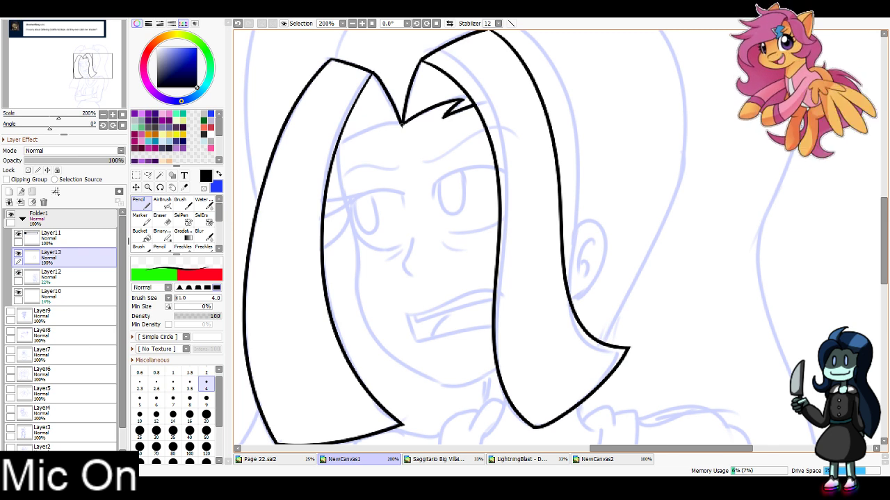
Ink the jagged hairline from the parting across the forehead to the left lock
{"action": "left_click_drag", "start_coordinate": [402, 124], "coordinate": [341, 144]}
{"action": "key", "text": "ctrl+z"}
{"action": "left_click_drag", "start_coordinate": [403, 124], "coordinate": [338, 149]}
{"action": "key", "text": "e"}
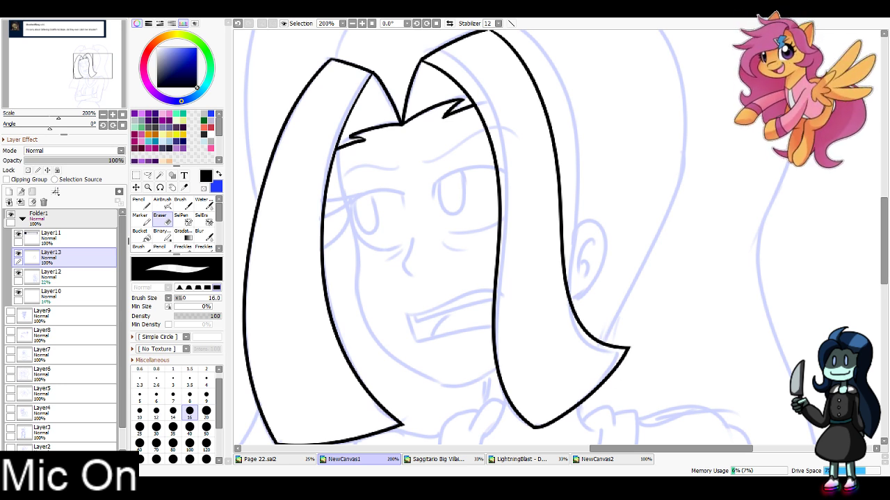
Ink the left side of the face from the jagged hairline down past the temple to the cheek with the Pencil
{"action": "left_click", "coordinate": [141, 203]}
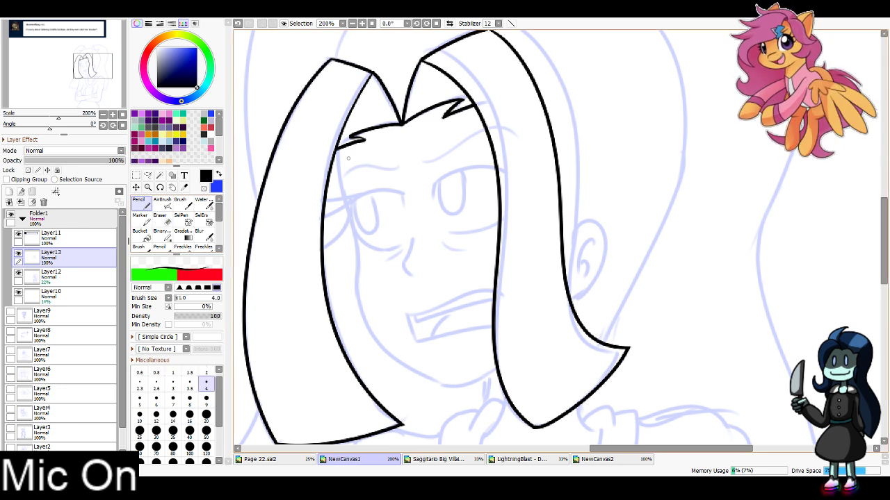
{"action": "left_click_drag", "start_coordinate": [337, 152], "coordinate": [353, 282]}
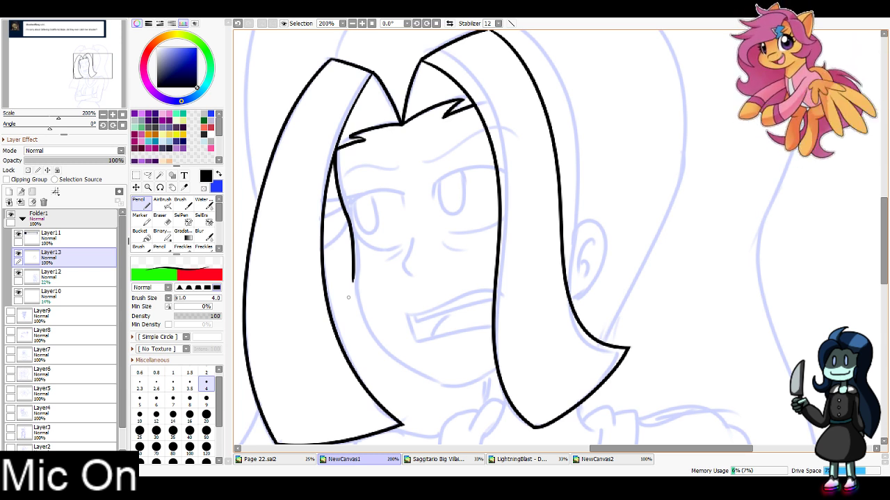
{"action": "key", "text": "ctrl+z"}
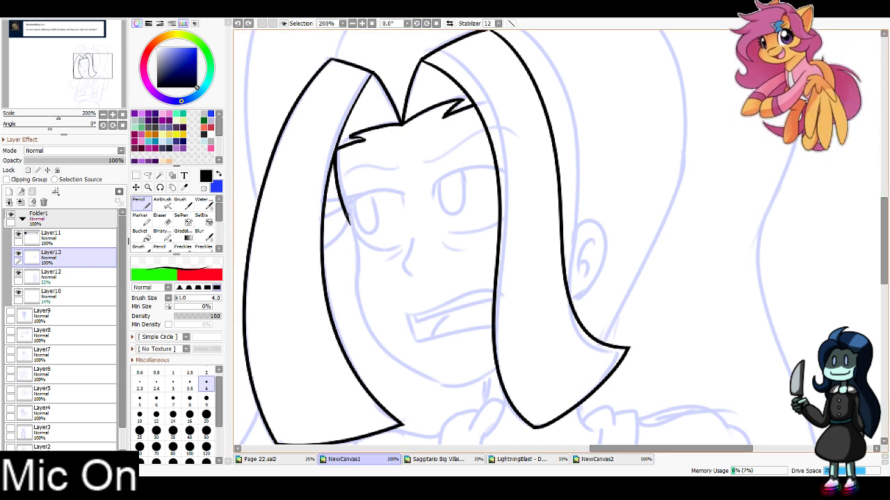
{"action": "left_click_drag", "start_coordinate": [348, 215], "coordinate": [357, 281]}
{"action": "key", "text": "ctrl+z"}
{"action": "left_click_drag", "start_coordinate": [348, 215], "coordinate": [354, 281]}
{"action": "key", "text": "ctrl+z"}
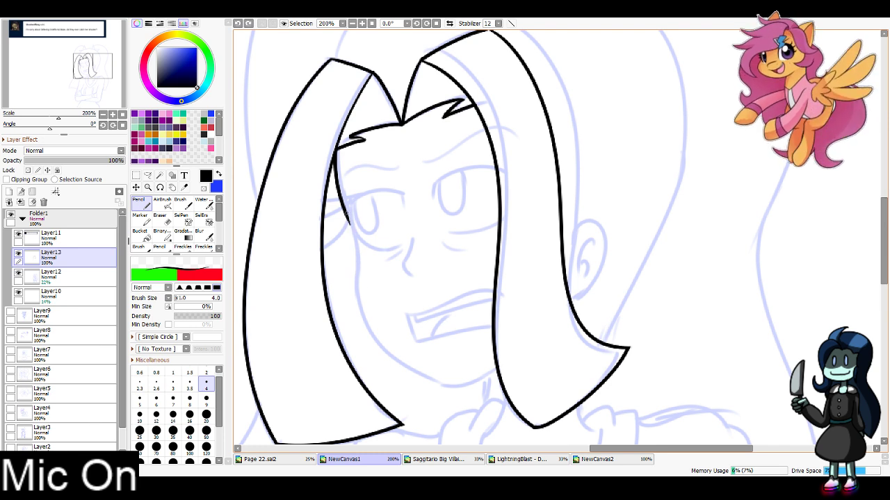
{"action": "left_click_drag", "start_coordinate": [347, 213], "coordinate": [356, 283]}
{"action": "key", "text": "ctrl+z"}
{"action": "left_click_drag", "start_coordinate": [348, 214], "coordinate": [354, 288]}
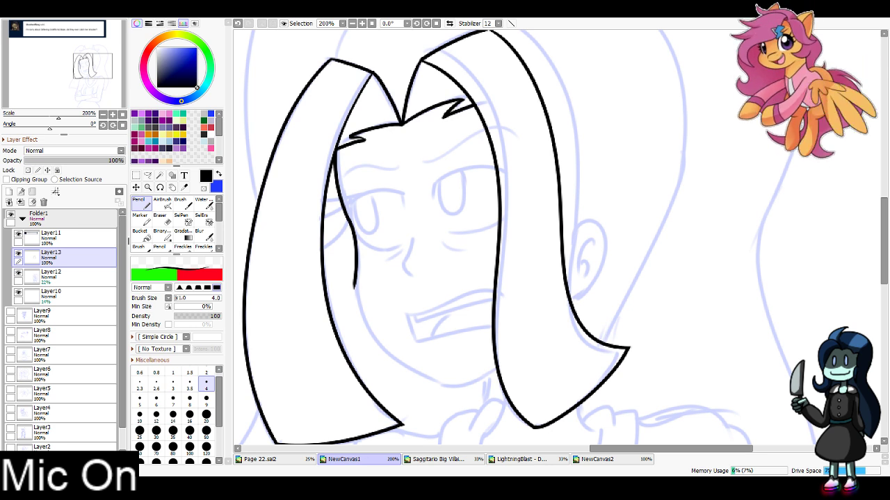
Redraw the lower cheek line and ink the jaw down to the pointed chin and up to the right lock
{"action": "mouse_move", "coordinate": [364, 290]}
{"action": "left_mouse_down"}
{"action": "mouse_move", "coordinate": [349, 206]}
{"action": "mouse_move", "coordinate": [458, 306]}
{"action": "left_mouse_up"}
{"action": "key", "text": "ctrl+z"}
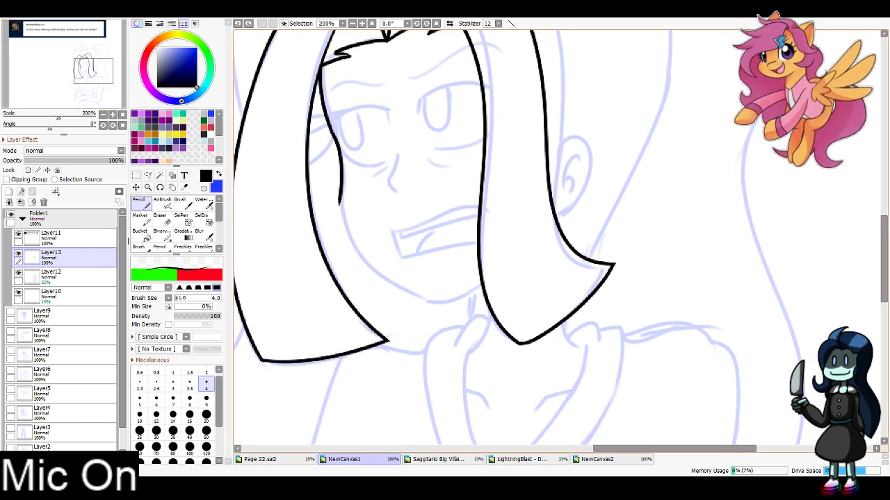
{"action": "mouse_move", "coordinate": [339, 185]}
{"action": "left_mouse_down"}
{"action": "mouse_move", "coordinate": [357, 248]}
{"action": "mouse_move", "coordinate": [471, 312]}
{"action": "left_mouse_up"}
{"action": "key", "text": "ctrl+z"}
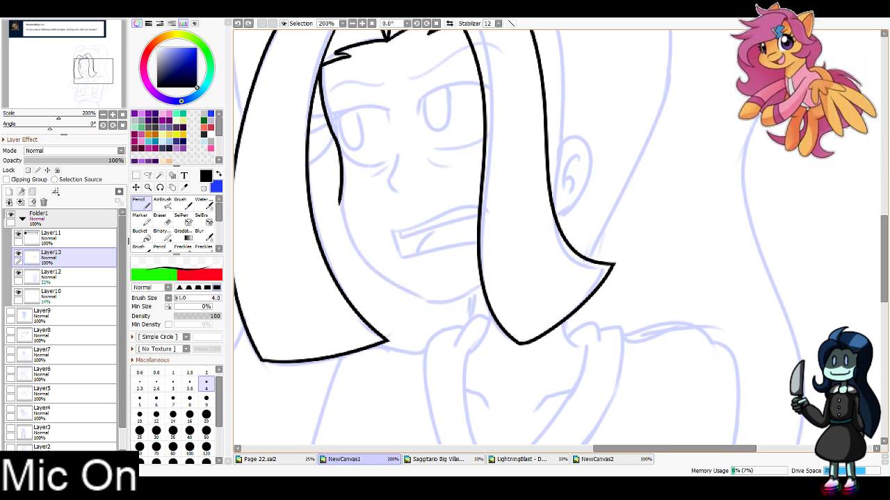
{"action": "key", "text": "ctrl+z"}
{"action": "mouse_move", "coordinate": [331, 129]}
{"action": "left_mouse_down"}
{"action": "mouse_move", "coordinate": [340, 200]}
{"action": "mouse_move", "coordinate": [473, 310]}
{"action": "left_mouse_up"}
{"action": "key", "text": "ctrl+z"}
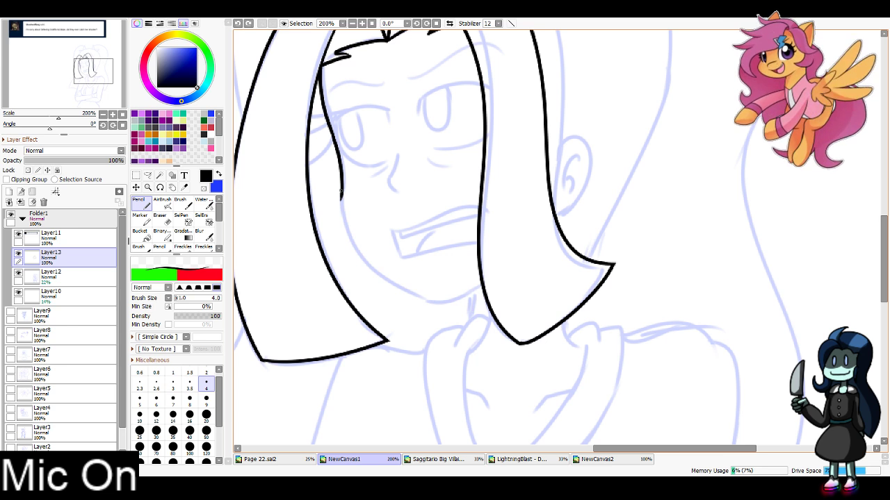
{"action": "mouse_move", "coordinate": [340, 198]}
{"action": "left_mouse_down"}
{"action": "mouse_move", "coordinate": [396, 282]}
{"action": "mouse_move", "coordinate": [471, 290]}
{"action": "left_mouse_up"}
{"action": "key", "text": "ctrl+z"}
{"action": "mouse_move", "coordinate": [342, 202]}
{"action": "left_mouse_down"}
{"action": "mouse_move", "coordinate": [484, 305]}
{"action": "mouse_move", "coordinate": [482, 285]}
{"action": "mouse_move", "coordinate": [465, 307]}
{"action": "left_mouse_up"}
{"action": "key", "text": "e"}
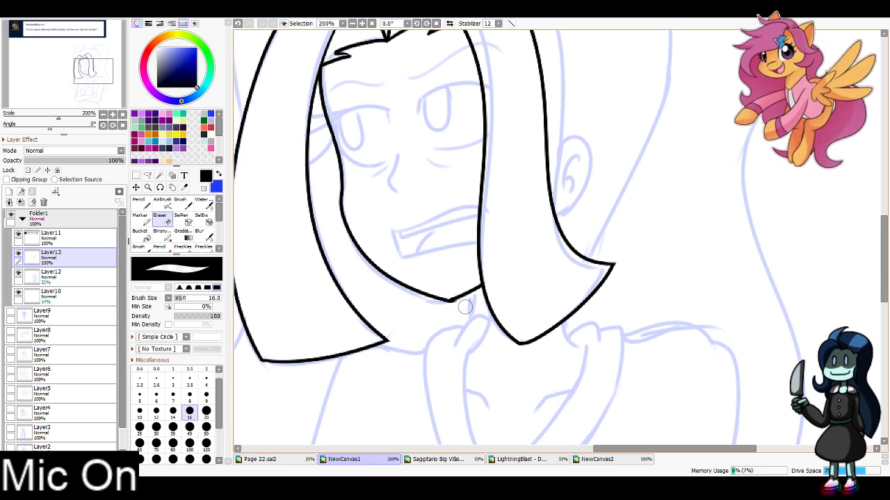
Ink the ear's rounded outline beside the right lock and the curved folds inside it
{"action": "key", "text": "n"}
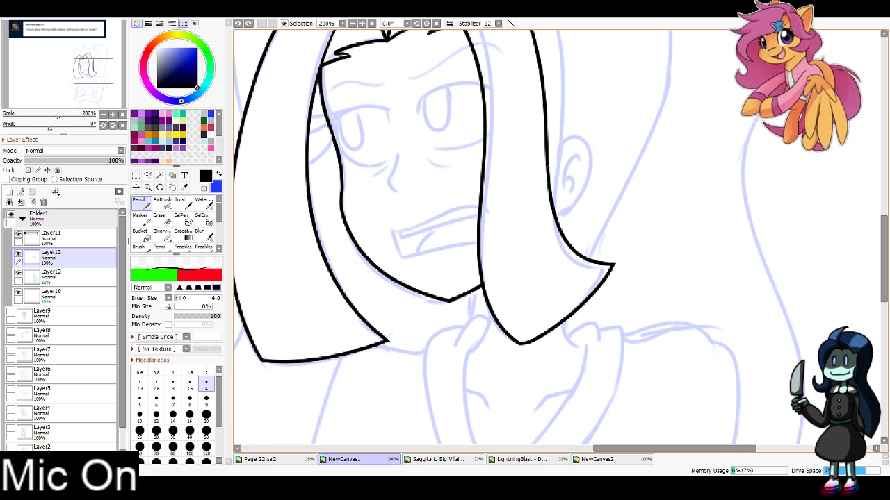
{"action": "left_click_drag", "start_coordinate": [548, 169], "coordinate": [561, 211]}
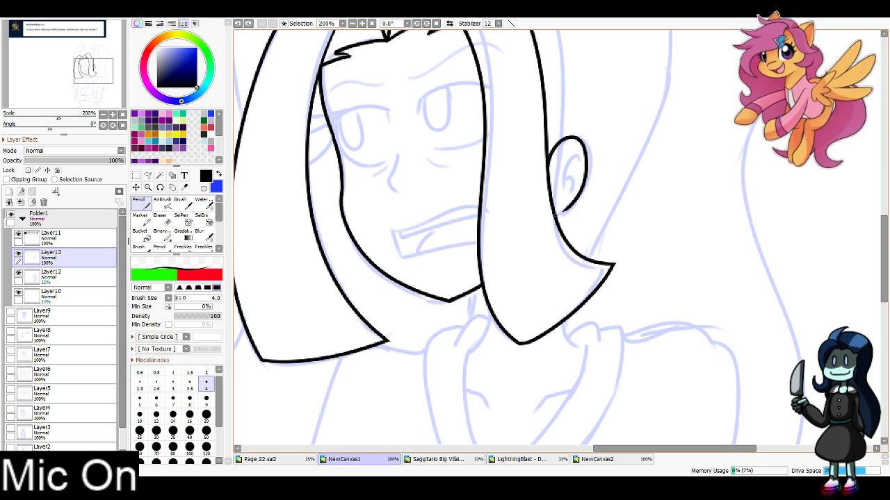
{"action": "mouse_move", "coordinate": [573, 155]}
{"action": "left_mouse_down"}
{"action": "mouse_move", "coordinate": [559, 199]}
{"action": "mouse_move", "coordinate": [570, 199]}
{"action": "left_mouse_up"}
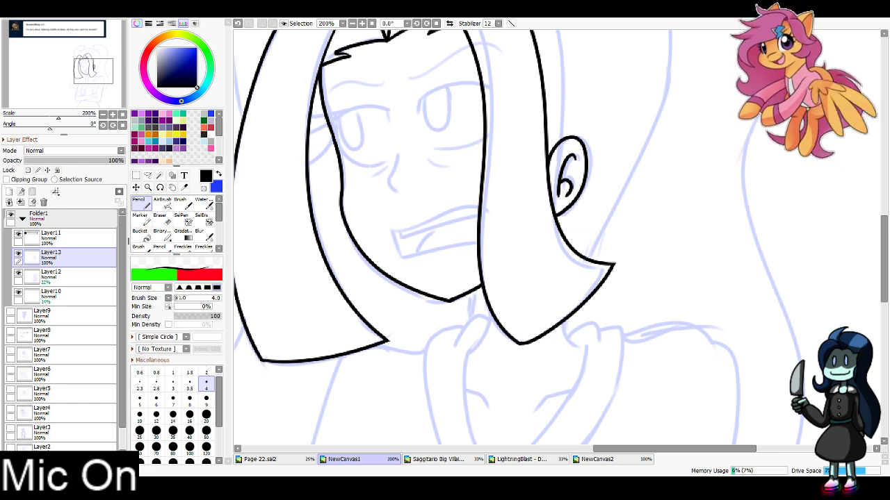
Ink the short curved neck lines emerging on both sides of the right lock's lower tip
{"action": "scroll", "coordinate": [556, 237], "scroll_direction": "down", "scroll_amount": 5}
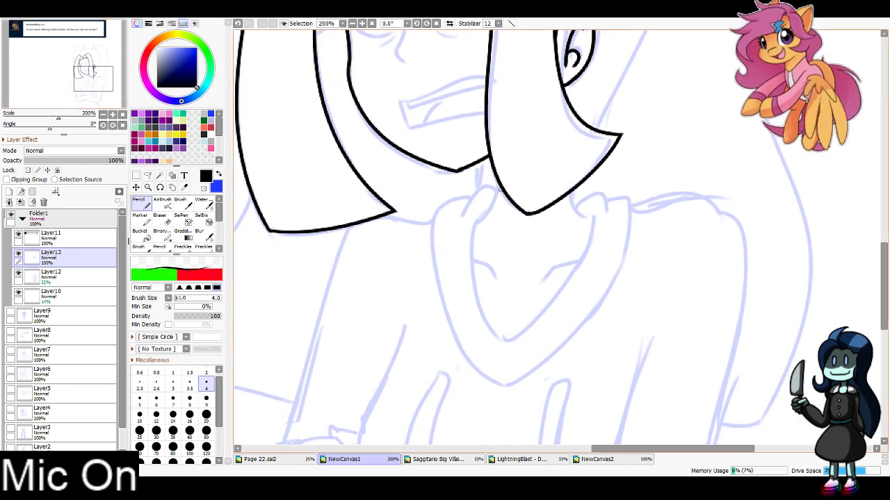
{"action": "left_click_drag", "start_coordinate": [499, 182], "coordinate": [475, 223]}
{"action": "key", "text": "ctrl+z"}
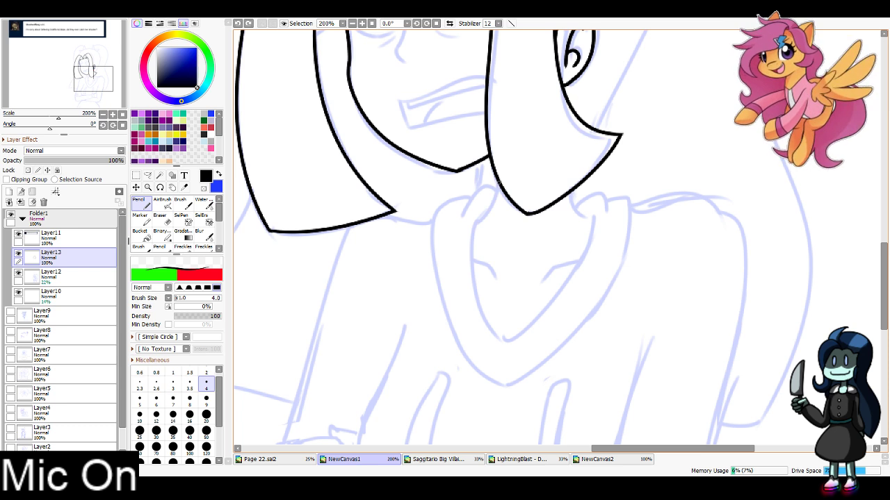
{"action": "key", "text": "ctrl+y"}
{"action": "key", "text": "ctrl+z"}
{"action": "key", "text": "ctrl+y"}
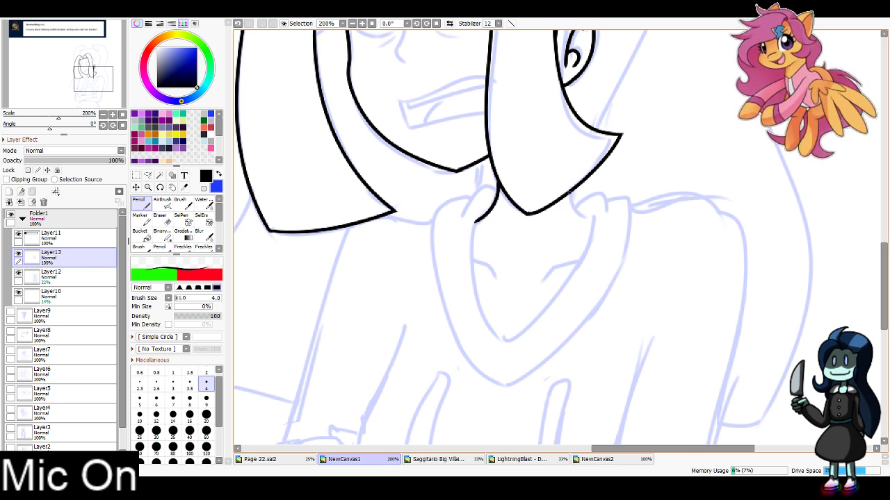
{"action": "left_click_drag", "start_coordinate": [569, 192], "coordinate": [596, 221]}
Ink the collar's left fold and outer edge, plus its full V-shaped inner edge
{"action": "left_click_drag", "start_coordinate": [498, 185], "coordinate": [466, 217]}
{"action": "key", "text": "ctrl+z"}
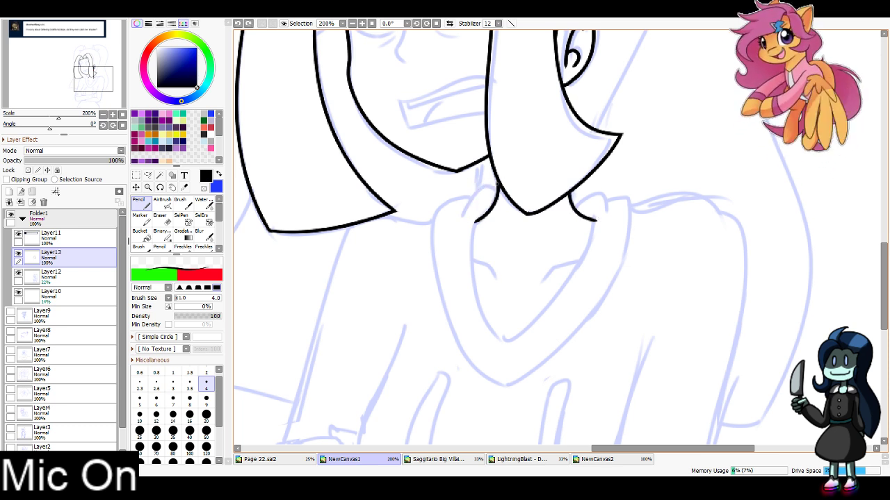
{"action": "mouse_move", "coordinate": [499, 186]}
{"action": "left_mouse_down"}
{"action": "mouse_move", "coordinate": [463, 214]}
{"action": "mouse_move", "coordinate": [459, 194]}
{"action": "mouse_move", "coordinate": [492, 387]}
{"action": "left_mouse_up"}
{"action": "key", "text": "ctrl+z"}
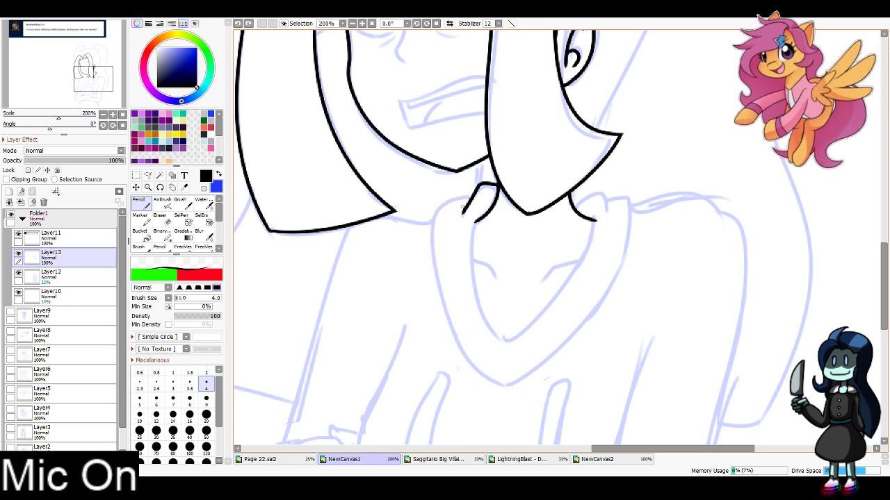
{"action": "mouse_move", "coordinate": [473, 196]}
{"action": "left_mouse_down"}
{"action": "mouse_move", "coordinate": [442, 203]}
{"action": "mouse_move", "coordinate": [493, 384]}
{"action": "left_mouse_up"}
{"action": "left_click_drag", "start_coordinate": [478, 221], "coordinate": [513, 341]}
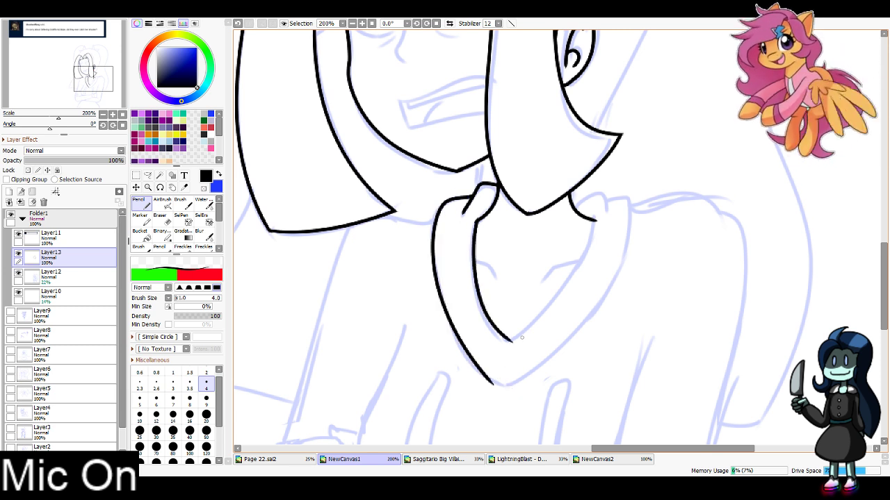
{"action": "mouse_move", "coordinate": [595, 221]}
{"action": "left_mouse_down"}
{"action": "mouse_move", "coordinate": [512, 340]}
{"action": "mouse_move", "coordinate": [595, 224]}
{"action": "mouse_move", "coordinate": [594, 232]}
{"action": "left_mouse_up"}
{"action": "key", "text": "ctrl+z"}
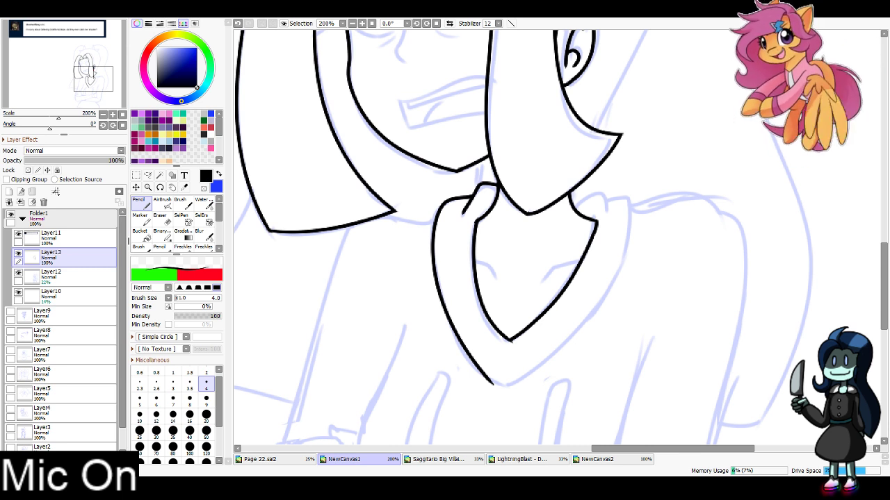
Ink the collar's right fold and outer edge, joining it to the left side in a rounded bottom point
{"action": "mouse_move", "coordinate": [571, 200]}
{"action": "left_mouse_down"}
{"action": "mouse_move", "coordinate": [608, 214]}
{"action": "mouse_move", "coordinate": [633, 207]}
{"action": "mouse_move", "coordinate": [556, 354]}
{"action": "left_mouse_up"}
{"action": "mouse_move", "coordinate": [489, 380]}
{"action": "left_mouse_down"}
{"action": "mouse_move", "coordinate": [575, 339]}
{"action": "mouse_move", "coordinate": [500, 386]}
{"action": "mouse_move", "coordinate": [571, 343]}
{"action": "mouse_move", "coordinate": [525, 376]}
{"action": "mouse_move", "coordinate": [575, 340]}
{"action": "left_mouse_up"}
{"action": "key", "text": "ctrl+z"}
{"action": "key", "text": "ctrl+z"}
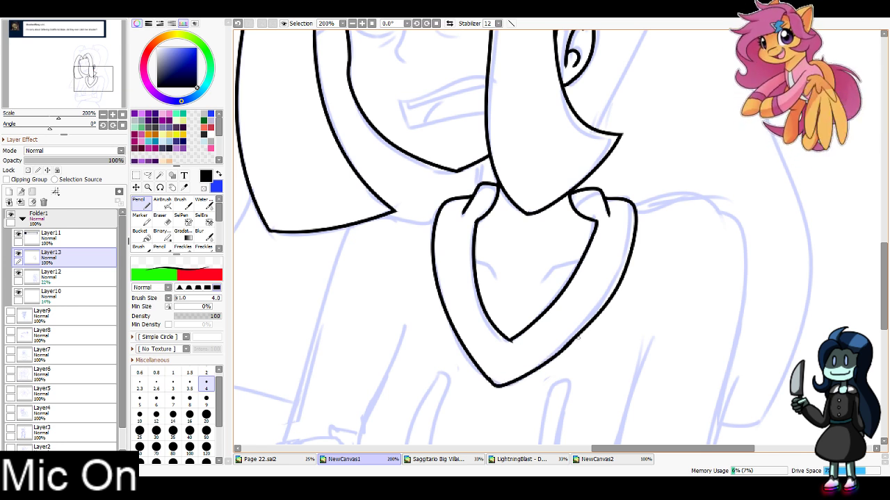
{"action": "key", "text": "ctrl+z"}
{"action": "left_click_drag", "start_coordinate": [489, 381], "coordinate": [576, 339]}
{"action": "key", "text": "ctrl+z"}
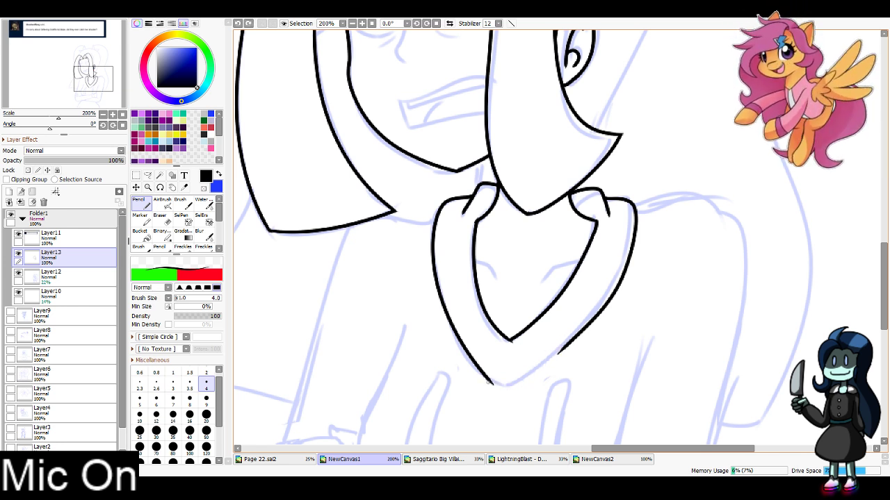
{"action": "key", "text": "ctrl+z"}
{"action": "mouse_move", "coordinate": [487, 381]}
{"action": "left_mouse_down"}
{"action": "mouse_move", "coordinate": [529, 375]}
{"action": "mouse_move", "coordinate": [576, 339]}
{"action": "left_mouse_up"}
{"action": "key", "text": "ctrl+z"}
{"action": "key", "text": "ctrl+z"}
{"action": "left_click_drag", "start_coordinate": [487, 381], "coordinate": [576, 339]}
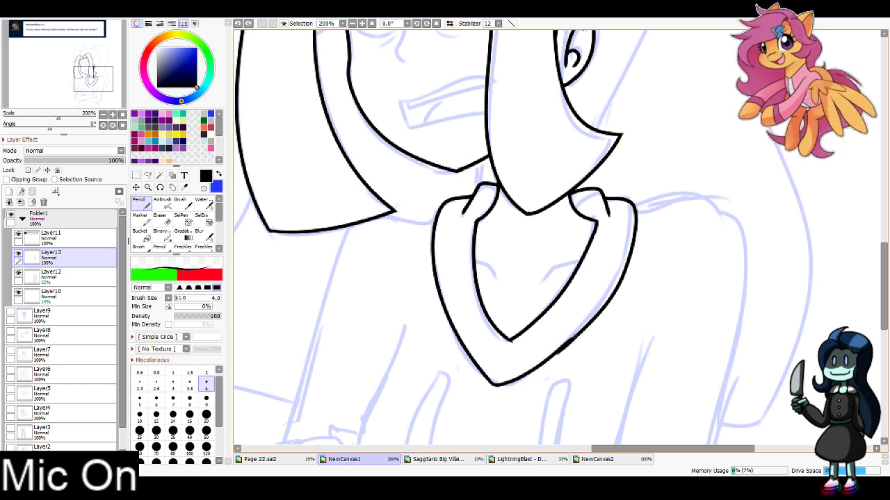
{"action": "key", "text": "ctrl+z"}
{"action": "left_click_drag", "start_coordinate": [489, 381], "coordinate": [577, 340]}
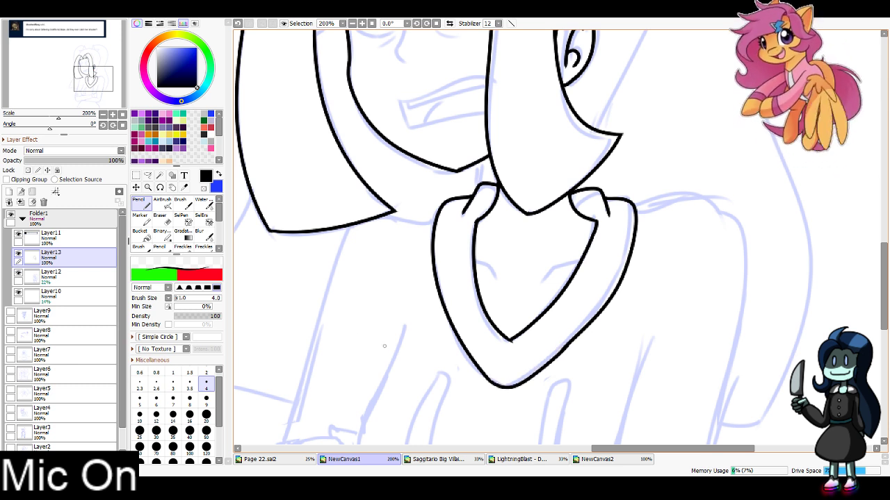
{"action": "key", "text": "e"}
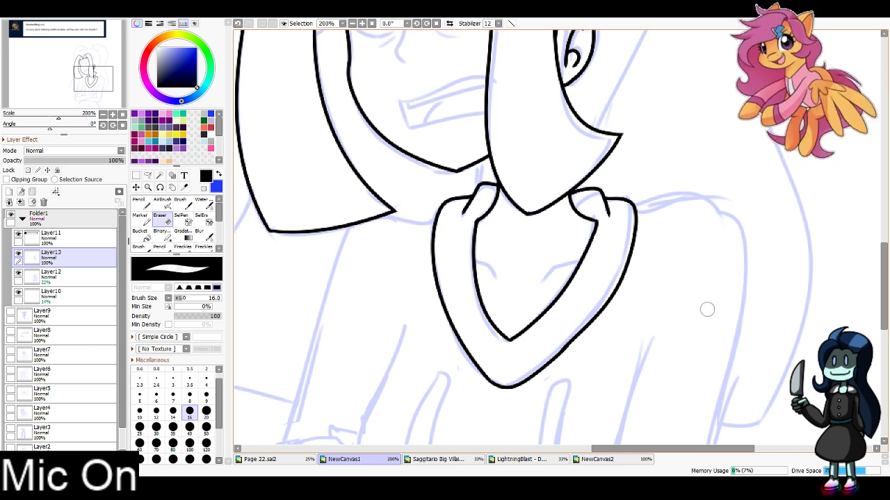
Ink the two short collarbone lines inside the V-shaped neckline
{"action": "key", "text": "n"}
{"action": "left_click_drag", "start_coordinate": [474, 263], "coordinate": [498, 275]}
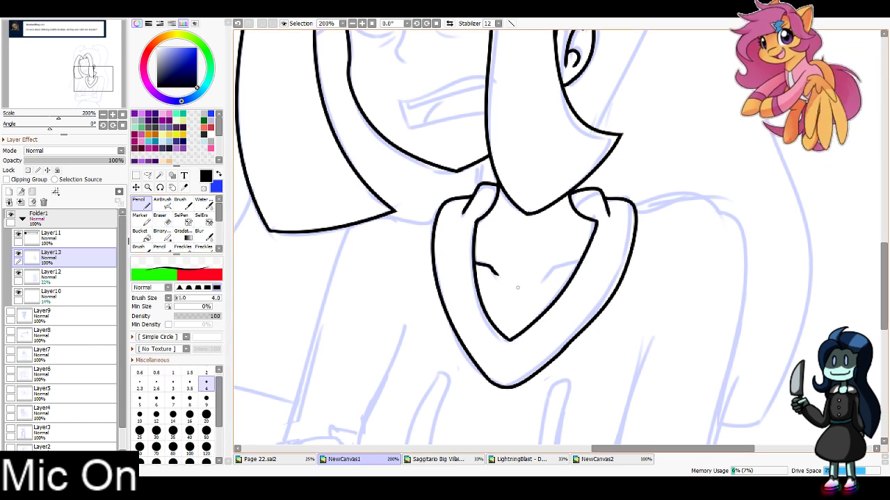
{"action": "left_click_drag", "start_coordinate": [575, 271], "coordinate": [547, 284]}
{"action": "key", "text": "ctrl+z"}
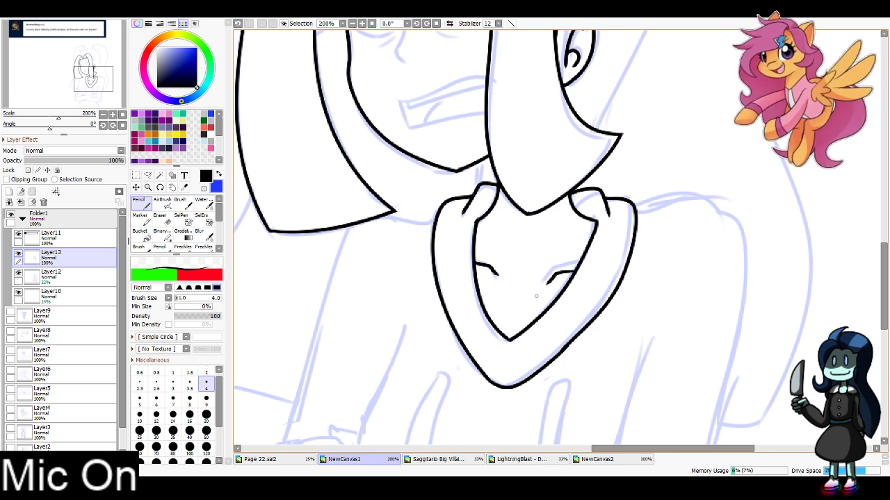
Ink the upper edge of the front forearm from the gripping hand across to the wrist cuff
{"action": "left_click_drag", "start_coordinate": [417, 379], "coordinate": [471, 203]}
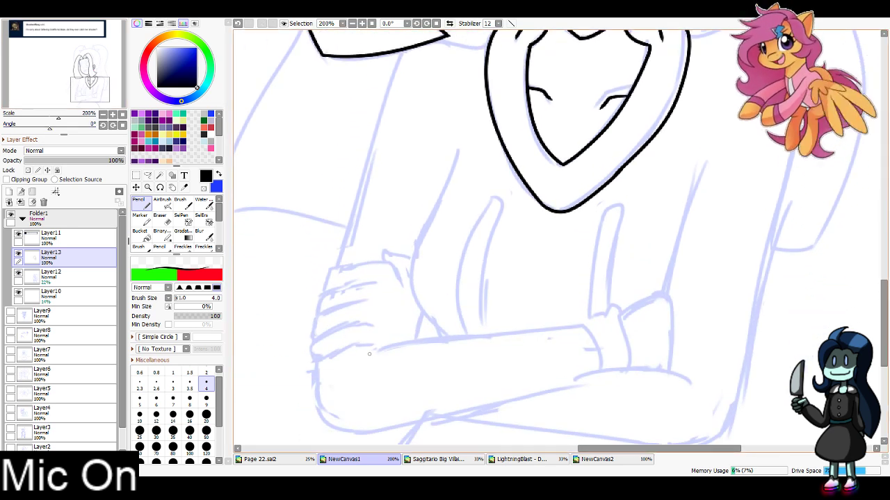
{"action": "left_click_drag", "start_coordinate": [369, 353], "coordinate": [563, 328]}
{"action": "key", "text": "ctrl+z"}
{"action": "left_click_drag", "start_coordinate": [371, 352], "coordinate": [575, 329]}
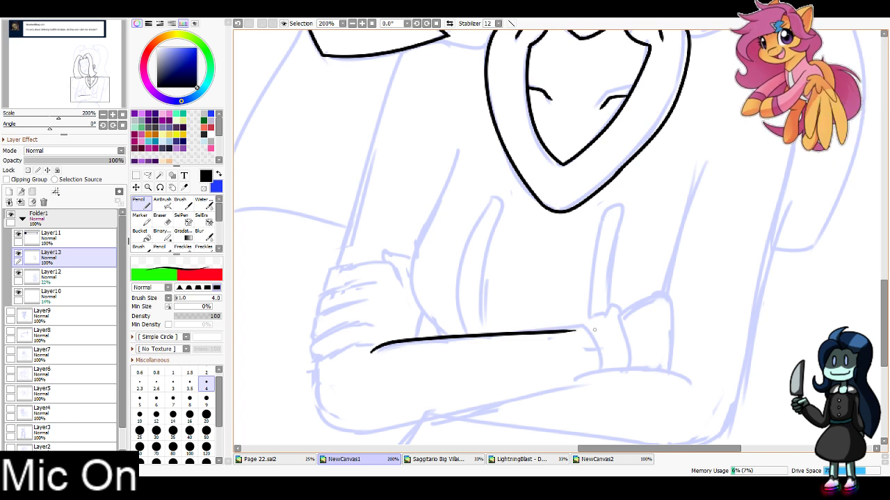
{"action": "key", "text": "ctrl+z"}
{"action": "mouse_move", "coordinate": [371, 355]}
{"action": "left_mouse_down"}
{"action": "mouse_move", "coordinate": [401, 340]}
{"action": "mouse_move", "coordinate": [571, 324]}
{"action": "left_mouse_up"}
{"action": "key", "text": "ctrl+z"}
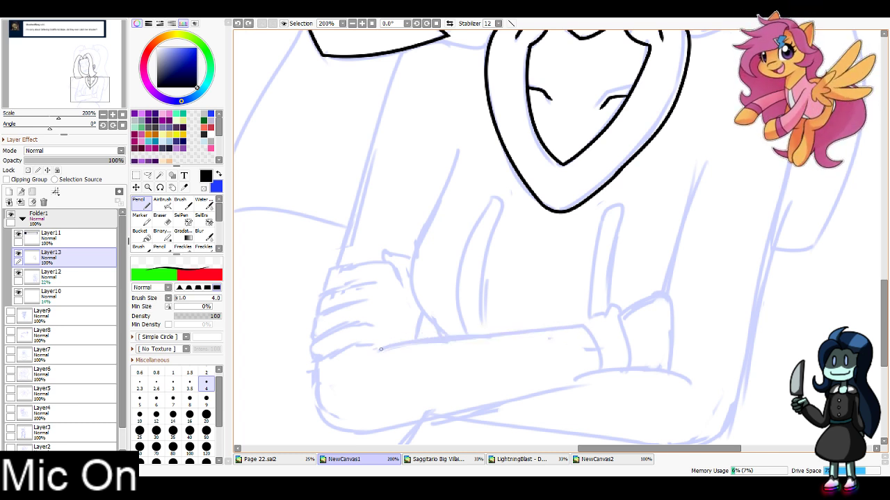
{"action": "mouse_move", "coordinate": [368, 355]}
{"action": "left_mouse_down"}
{"action": "mouse_move", "coordinate": [431, 336]}
{"action": "mouse_move", "coordinate": [582, 325]}
{"action": "left_mouse_up"}
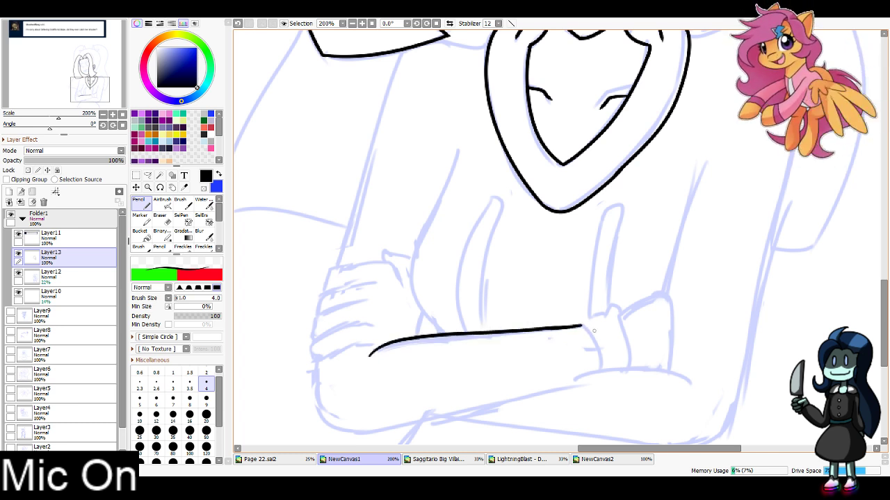
Ink the curved arm crease at the right end of the forearm and the folded wrist cuff above it
{"action": "left_click_drag", "start_coordinate": [518, 313], "coordinate": [487, 214]}
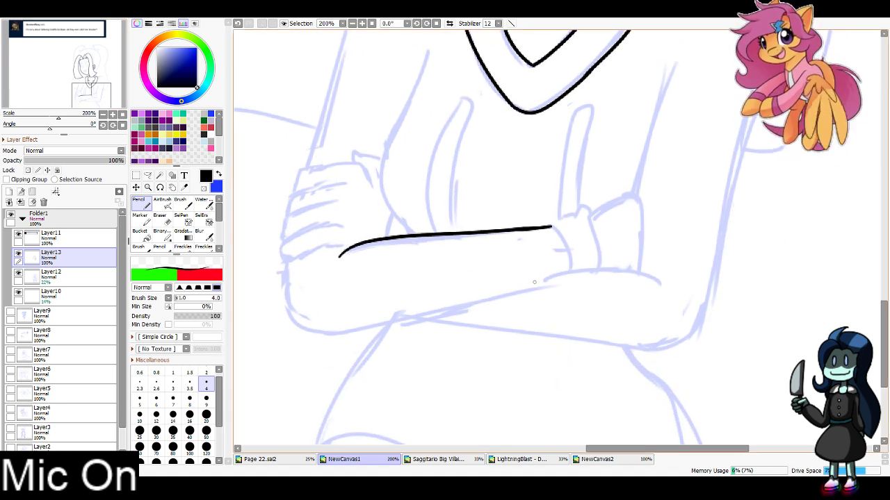
{"action": "left_click_drag", "start_coordinate": [523, 285], "coordinate": [654, 282]}
{"action": "mouse_move", "coordinate": [551, 227]}
{"action": "left_mouse_down"}
{"action": "mouse_move", "coordinate": [579, 223]}
{"action": "mouse_move", "coordinate": [584, 207]}
{"action": "mouse_move", "coordinate": [596, 271]}
{"action": "left_mouse_up"}
{"action": "key", "text": "ctrl+z"}
{"action": "key", "text": "ctrl+z"}
{"action": "mouse_move", "coordinate": [565, 213]}
{"action": "left_mouse_down"}
{"action": "mouse_move", "coordinate": [601, 252]}
{"action": "mouse_move", "coordinate": [598, 269]}
{"action": "left_mouse_up"}
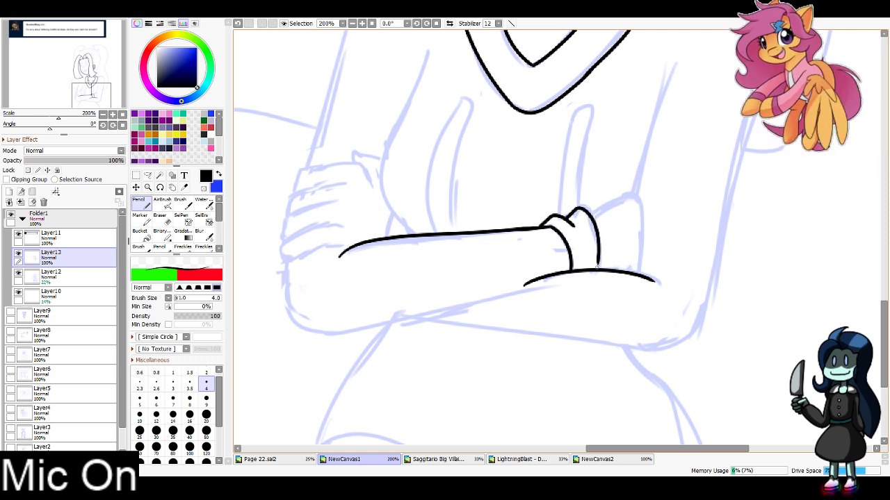
{"action": "key", "text": "ctrl+z"}
{"action": "mouse_move", "coordinate": [569, 218]}
{"action": "left_mouse_down"}
{"action": "mouse_move", "coordinate": [599, 244]}
{"action": "mouse_move", "coordinate": [598, 270]}
{"action": "left_mouse_up"}
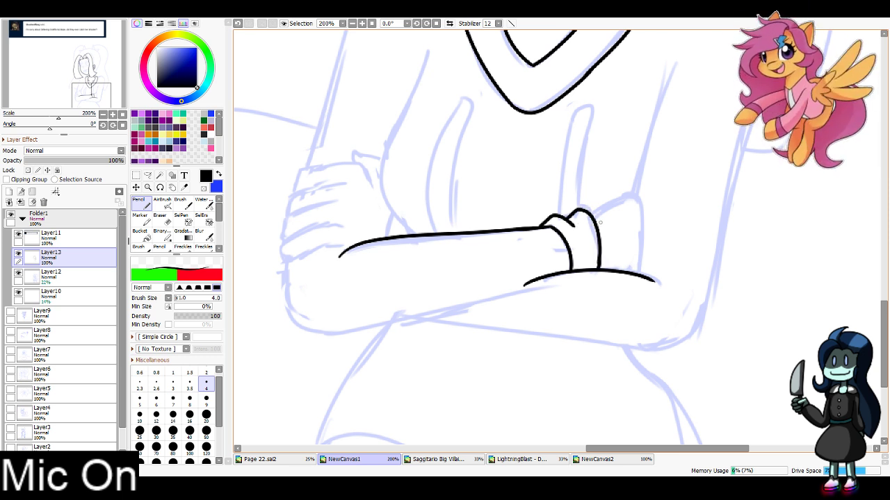
Ink the rounded shape right of the wrist cuff and the slanted arm line rising from it toward the shoulder
{"action": "mouse_move", "coordinate": [591, 214]}
{"action": "left_mouse_down"}
{"action": "mouse_move", "coordinate": [619, 193]}
{"action": "mouse_move", "coordinate": [636, 200]}
{"action": "mouse_move", "coordinate": [649, 211]}
{"action": "mouse_move", "coordinate": [647, 257]}
{"action": "left_mouse_up"}
{"action": "key", "text": "ctrl+z"}
{"action": "key", "text": "ctrl+z"}
{"action": "key", "text": "ctrl+z"}
{"action": "mouse_move", "coordinate": [624, 195]}
{"action": "left_mouse_down"}
{"action": "mouse_move", "coordinate": [645, 236]}
{"action": "mouse_move", "coordinate": [639, 276]}
{"action": "left_mouse_up"}
{"action": "mouse_move", "coordinate": [635, 199]}
{"action": "left_mouse_down"}
{"action": "mouse_move", "coordinate": [666, 71]}
{"action": "mouse_move", "coordinate": [638, 189]}
{"action": "mouse_move", "coordinate": [662, 82]}
{"action": "left_mouse_up"}
{"action": "key", "text": "ctrl+z"}
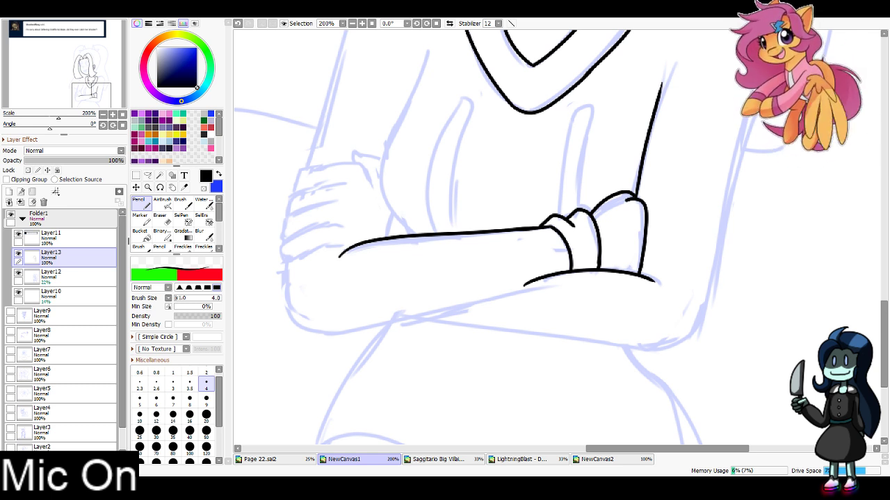
{"action": "left_click_drag", "start_coordinate": [411, 107], "coordinate": [374, 214]}
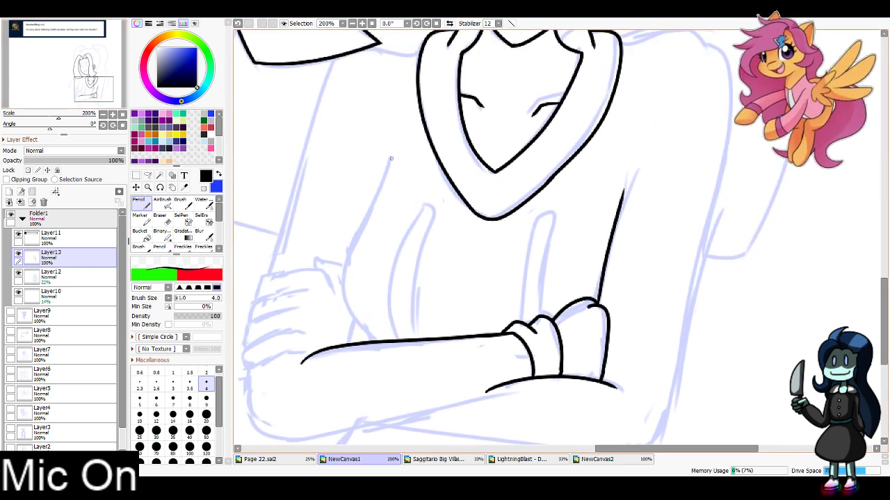
Ink the long curved line from the chest down to the forearm and the small folded shape where it ends
{"action": "mouse_move", "coordinate": [391, 159]}
{"action": "left_mouse_down"}
{"action": "mouse_move", "coordinate": [351, 240]}
{"action": "mouse_move", "coordinate": [366, 333]}
{"action": "mouse_move", "coordinate": [356, 327]}
{"action": "mouse_move", "coordinate": [368, 212]}
{"action": "mouse_move", "coordinate": [396, 166]}
{"action": "mouse_move", "coordinate": [349, 261]}
{"action": "mouse_move", "coordinate": [368, 341]}
{"action": "mouse_move", "coordinate": [363, 308]}
{"action": "left_mouse_up"}
{"action": "key", "text": "ctrl+z"}
{"action": "key", "text": "ctrl+z"}
{"action": "key", "text": "ctrl+z"}
{"action": "key", "text": "ctrl+z"}
{"action": "key", "text": "ctrl+z"}
{"action": "key", "text": "ctrl+z"}
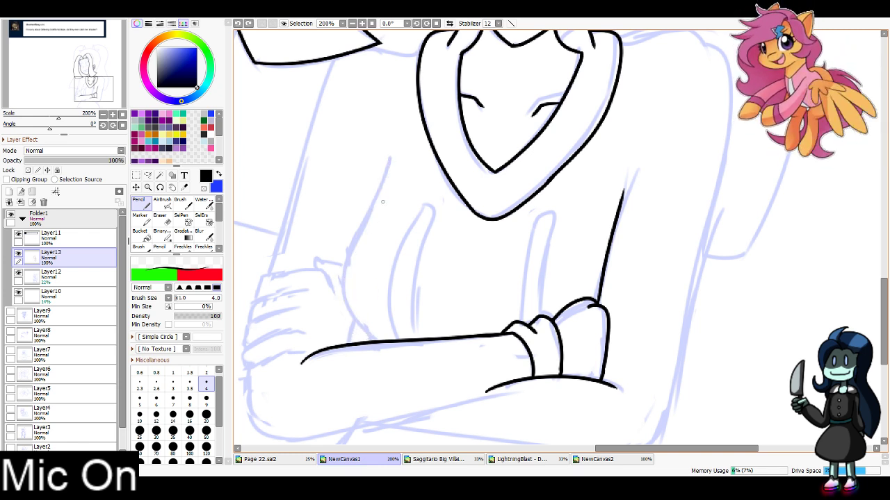
{"action": "left_click_drag", "start_coordinate": [392, 156], "coordinate": [346, 346]}
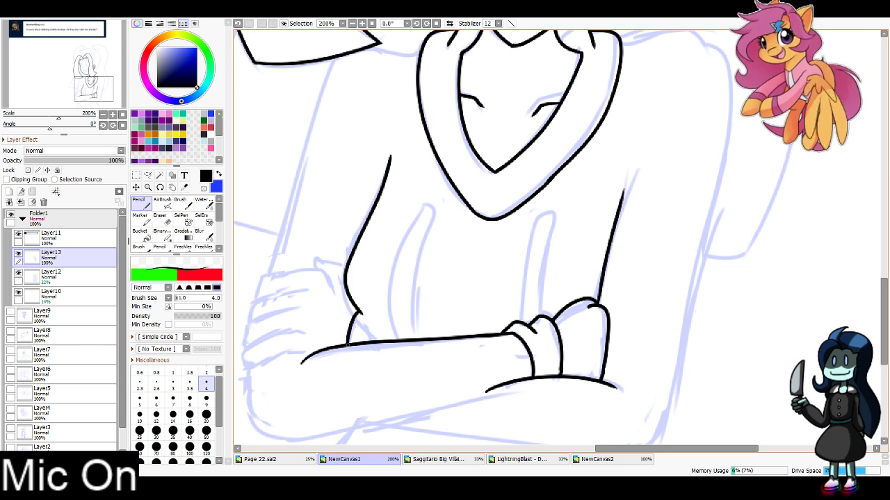
{"action": "left_click_drag", "start_coordinate": [358, 311], "coordinate": [383, 341]}
{"action": "key", "text": "ctrl+z"}
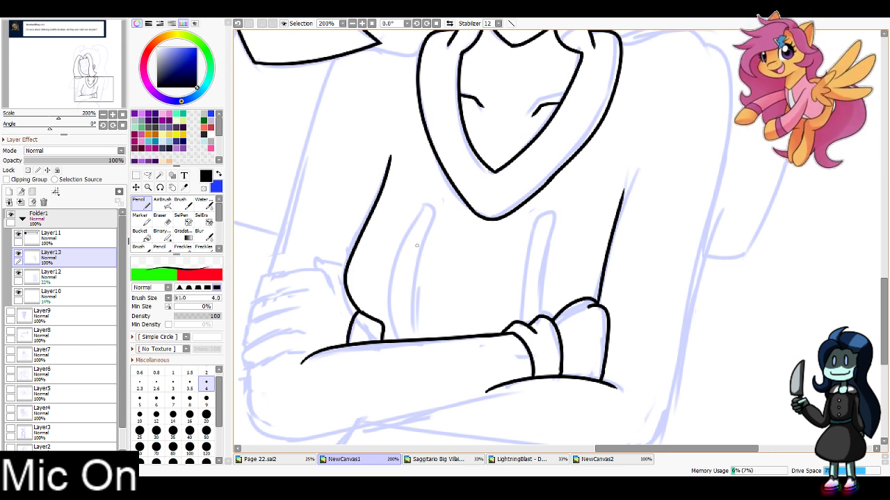
Ink the two narrow upright shapes on the torso, one on each side, ending at the crossed forearm
{"action": "mouse_move", "coordinate": [428, 204]}
{"action": "left_mouse_down"}
{"action": "mouse_move", "coordinate": [404, 245]}
{"action": "mouse_move", "coordinate": [390, 339]}
{"action": "mouse_move", "coordinate": [427, 244]}
{"action": "mouse_move", "coordinate": [429, 205]}
{"action": "mouse_move", "coordinate": [413, 338]}
{"action": "left_mouse_up"}
{"action": "key", "text": "ctrl+z"}
{"action": "key", "text": "ctrl+z"}
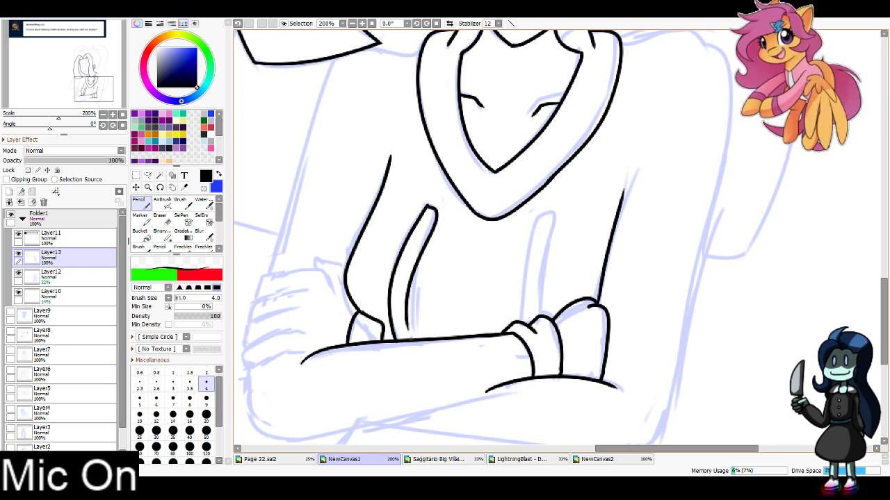
{"action": "mouse_move", "coordinate": [521, 324]}
{"action": "left_mouse_down"}
{"action": "mouse_move", "coordinate": [537, 233]}
{"action": "mouse_move", "coordinate": [553, 220]}
{"action": "mouse_move", "coordinate": [545, 314]}
{"action": "left_mouse_up"}
{"action": "key", "text": "ctrl+z"}
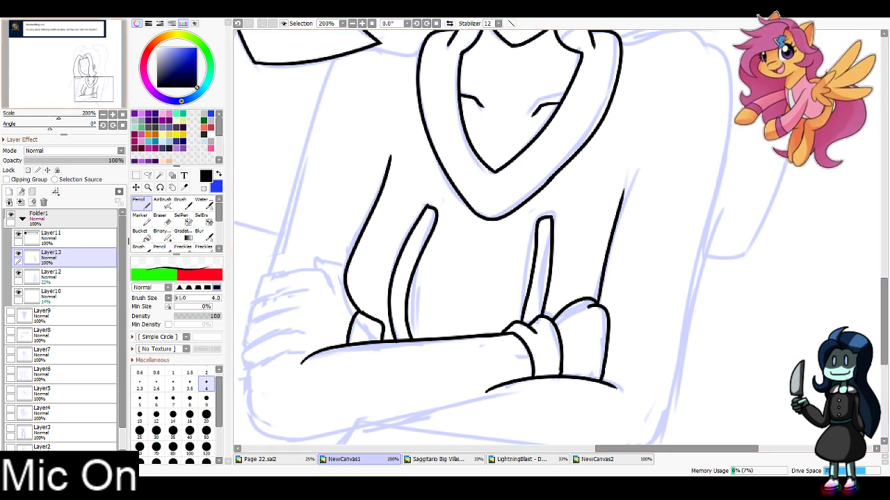
Ink the back of the gripping hand, with its rounded knuckle outline and the thumb contour behind it
{"action": "left_click_drag", "start_coordinate": [427, 323], "coordinate": [556, 239]}
{"action": "mouse_move", "coordinate": [462, 203]}
{"action": "left_mouse_down"}
{"action": "mouse_move", "coordinate": [452, 186]}
{"action": "mouse_move", "coordinate": [407, 191]}
{"action": "mouse_move", "coordinate": [386, 214]}
{"action": "mouse_move", "coordinate": [432, 208]}
{"action": "mouse_move", "coordinate": [384, 226]}
{"action": "left_mouse_up"}
{"action": "key", "text": "ctrl+z"}
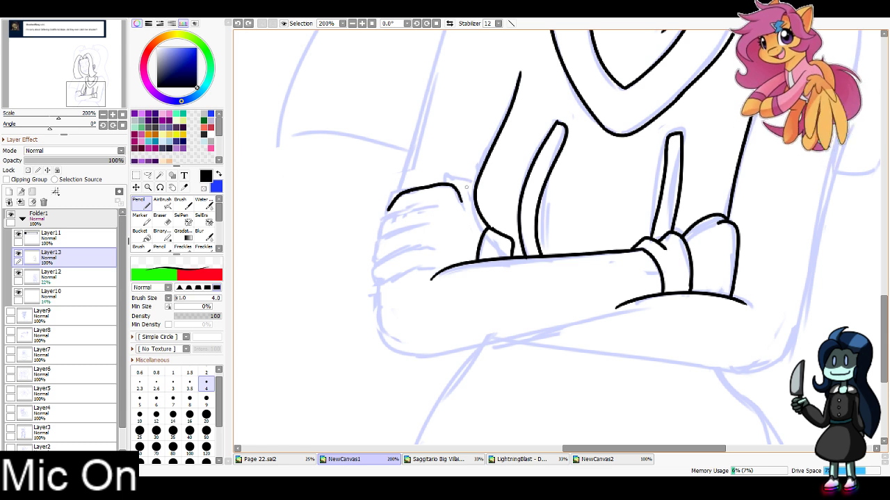
{"action": "mouse_move", "coordinate": [478, 189]}
{"action": "left_mouse_down"}
{"action": "mouse_move", "coordinate": [465, 175]}
{"action": "mouse_move", "coordinate": [424, 188]}
{"action": "mouse_move", "coordinate": [460, 174]}
{"action": "mouse_move", "coordinate": [423, 183]}
{"action": "mouse_move", "coordinate": [470, 176]}
{"action": "mouse_move", "coordinate": [480, 187]}
{"action": "mouse_move", "coordinate": [387, 215]}
{"action": "mouse_move", "coordinate": [376, 236]}
{"action": "left_mouse_up"}
{"action": "key", "text": "ctrl+z"}
{"action": "key", "text": "ctrl+z"}
{"action": "key", "text": "ctrl+z"}
Ink the fingers of the gripping hand, with the lines separating them and the lowest fingertip over the forearm
{"action": "mouse_move", "coordinate": [392, 204]}
{"action": "left_mouse_down"}
{"action": "mouse_move", "coordinate": [384, 213]}
{"action": "mouse_move", "coordinate": [421, 226]}
{"action": "mouse_move", "coordinate": [373, 256]}
{"action": "left_mouse_up"}
{"action": "key", "text": "ctrl+z"}
{"action": "key", "text": "ctrl+z"}
{"action": "mouse_move", "coordinate": [376, 267]}
{"action": "left_mouse_down"}
{"action": "mouse_move", "coordinate": [369, 281]}
{"action": "mouse_move", "coordinate": [386, 283]}
{"action": "mouse_move", "coordinate": [417, 267]}
{"action": "mouse_move", "coordinate": [438, 273]}
{"action": "left_mouse_up"}
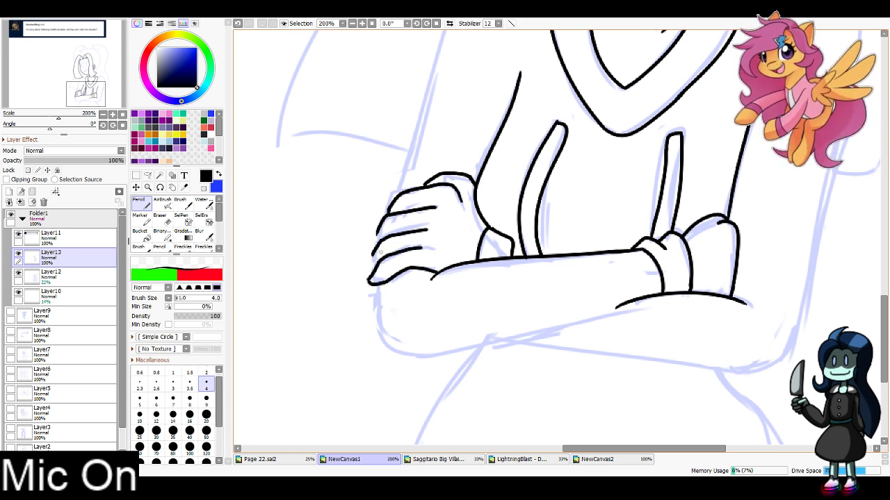
{"action": "mouse_move", "coordinate": [379, 251]}
{"action": "left_mouse_down"}
{"action": "mouse_move", "coordinate": [372, 271]}
{"action": "mouse_move", "coordinate": [377, 228]}
{"action": "mouse_move", "coordinate": [373, 271]}
{"action": "left_mouse_up"}
{"action": "key", "text": "ctrl+z"}
{"action": "key", "text": "ctrl+z"}
{"action": "key", "text": "ctrl+z"}
Ink the short shoulder line beside the collar and the outer edge of the upper arm down to the gripping hand
{"action": "mouse_move", "coordinate": [251, 292]}
{"action": "left_mouse_down"}
{"action": "mouse_move", "coordinate": [258, 308]}
{"action": "mouse_move", "coordinate": [250, 384]}
{"action": "left_mouse_up"}
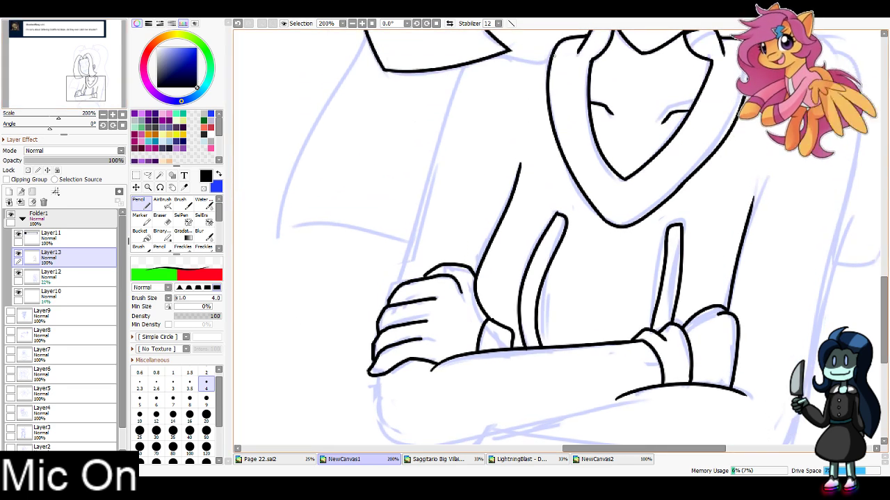
{"action": "left_click_drag", "start_coordinate": [554, 53], "coordinate": [502, 54]}
{"action": "mouse_move", "coordinate": [508, 55]}
{"action": "left_mouse_down"}
{"action": "mouse_move", "coordinate": [499, 55]}
{"action": "mouse_move", "coordinate": [405, 271]}
{"action": "left_mouse_up"}
{"action": "key", "text": "ctrl+z"}
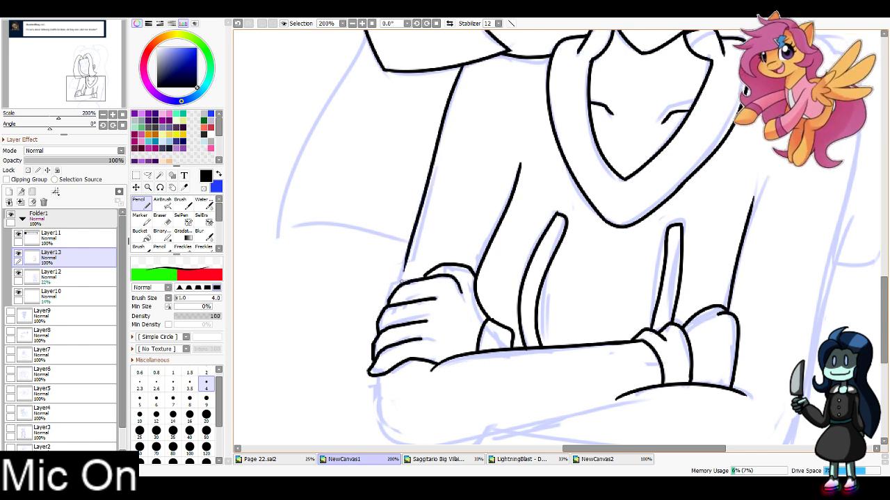
{"action": "key", "text": "ctrl+z"}
{"action": "mouse_move", "coordinate": [410, 238]}
{"action": "left_mouse_down"}
{"action": "mouse_move", "coordinate": [398, 286]}
{"action": "mouse_move", "coordinate": [407, 253]}
{"action": "left_mouse_up"}
{"action": "key", "text": "ctrl+z"}
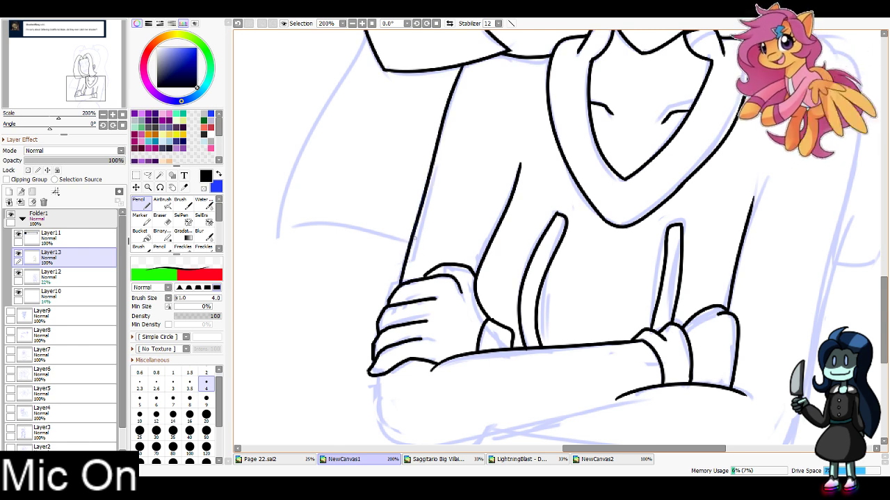
Ink the opposite shoulder from the collar and continue its curve down the outer upper arm
{"action": "mouse_move", "coordinate": [501, 236]}
{"action": "left_mouse_down"}
{"action": "mouse_move", "coordinate": [467, 306]}
{"action": "mouse_move", "coordinate": [378, 366]}
{"action": "left_mouse_up"}
{"action": "left_click_drag", "start_coordinate": [591, 278], "coordinate": [430, 179]}
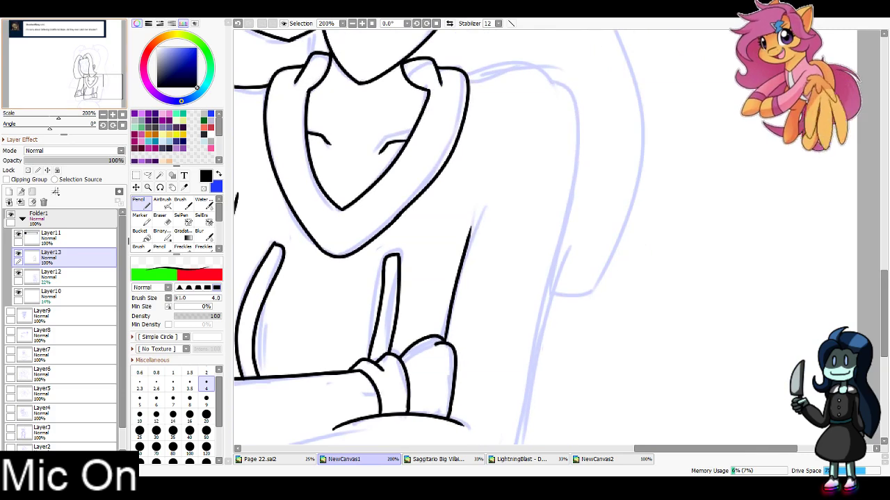
{"action": "mouse_move", "coordinate": [468, 81]}
{"action": "left_mouse_down"}
{"action": "mouse_move", "coordinate": [544, 73]}
{"action": "mouse_move", "coordinate": [551, 292]}
{"action": "mouse_move", "coordinate": [545, 317]}
{"action": "left_mouse_up"}
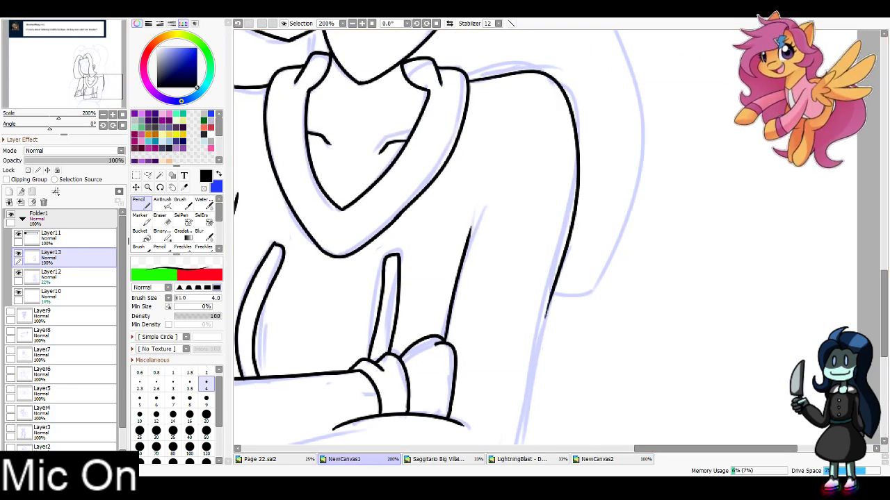
Ink the rounded elbow below the gripping hand and the underside of the front forearm
{"action": "scroll", "coordinate": [541, 310], "scroll_direction": "down", "scroll_amount": 1}
{"action": "left_click_drag", "start_coordinate": [487, 334], "coordinate": [686, 178]}
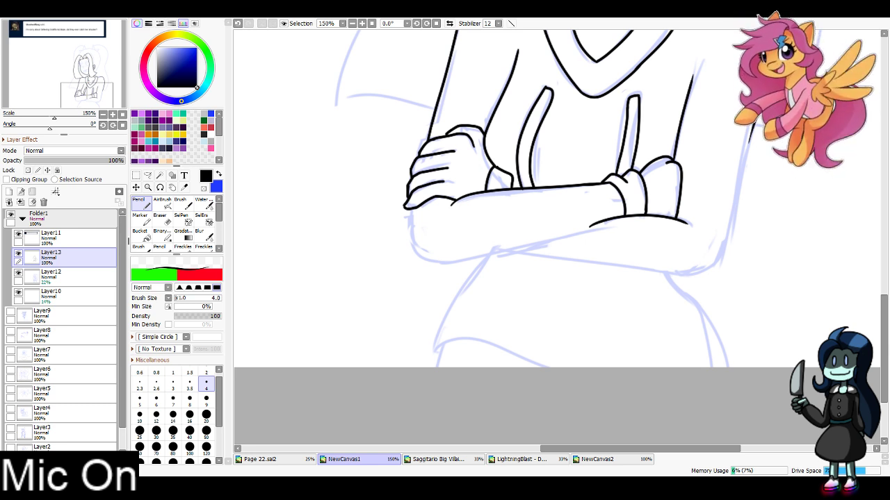
{"action": "scroll", "coordinate": [722, 217], "scroll_direction": "up", "scroll_amount": 2}
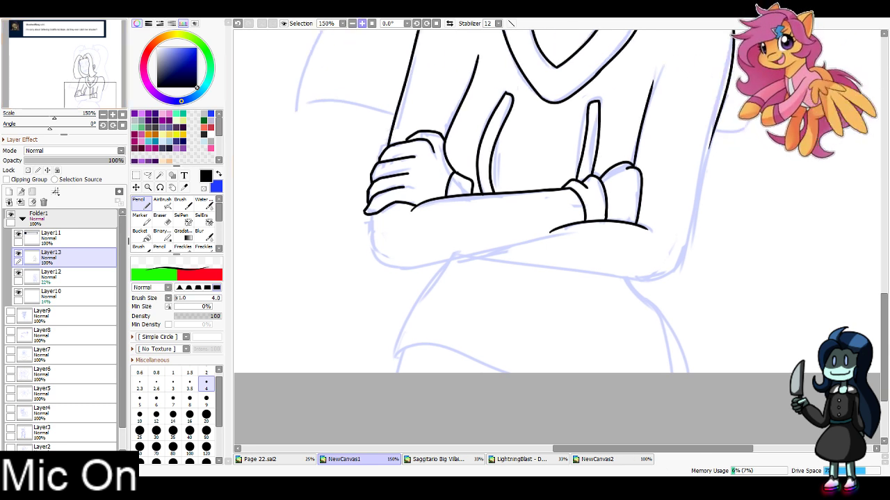
{"action": "mouse_move", "coordinate": [310, 207]}
{"action": "left_mouse_down"}
{"action": "mouse_move", "coordinate": [307, 244]}
{"action": "mouse_move", "coordinate": [310, 250]}
{"action": "mouse_move", "coordinate": [309, 216]}
{"action": "mouse_move", "coordinate": [310, 255]}
{"action": "mouse_move", "coordinate": [321, 270]}
{"action": "mouse_move", "coordinate": [520, 243]}
{"action": "mouse_move", "coordinate": [480, 250]}
{"action": "left_mouse_up"}
{"action": "key", "text": "ctrl+z"}
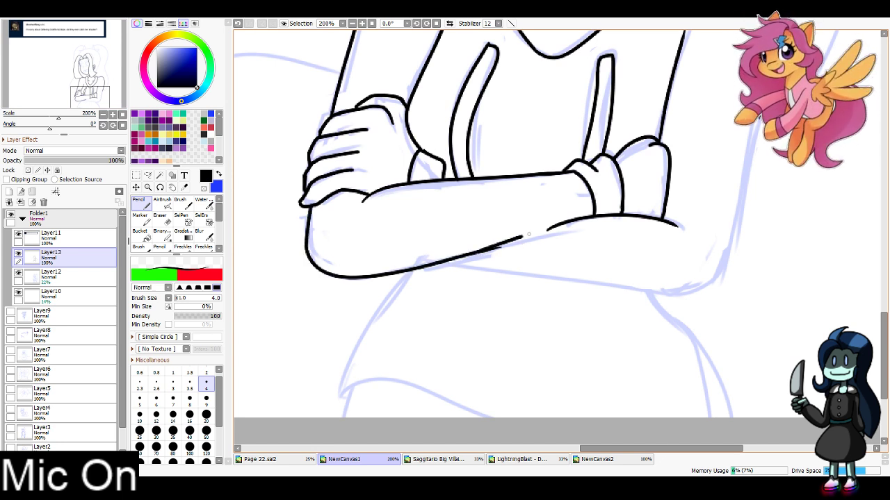
Connect the front forearm's underside to the curved arm crease with one smooth line
{"action": "key", "text": "ctrl+z"}
{"action": "left_click_drag", "start_coordinate": [553, 227], "coordinate": [464, 257]}
{"action": "key", "text": "ctrl+z"}
{"action": "left_click_drag", "start_coordinate": [555, 225], "coordinate": [465, 257]}
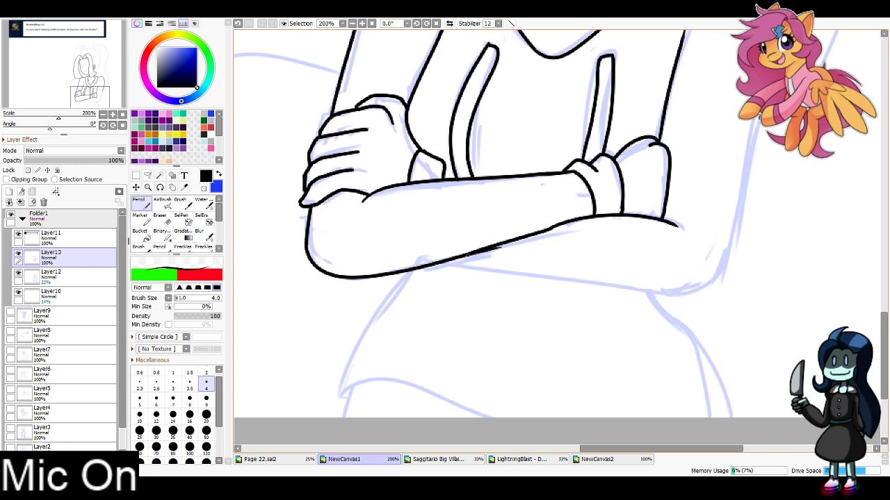
{"action": "key", "text": "ctrl+z"}
{"action": "left_click_drag", "start_coordinate": [555, 226], "coordinate": [448, 258]}
{"action": "key", "text": "ctrl+z"}
{"action": "key", "text": "ctrl+z"}
{"action": "key", "text": "ctrl+z"}
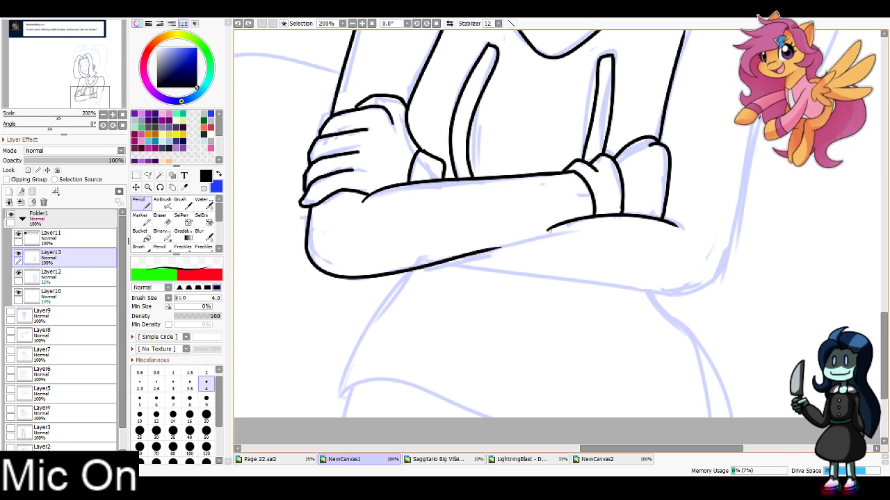
{"action": "left_click_drag", "start_coordinate": [555, 226], "coordinate": [423, 263]}
Erase the doubled line where the two strokes overlap on the front forearm's underside
{"action": "key", "text": "e"}
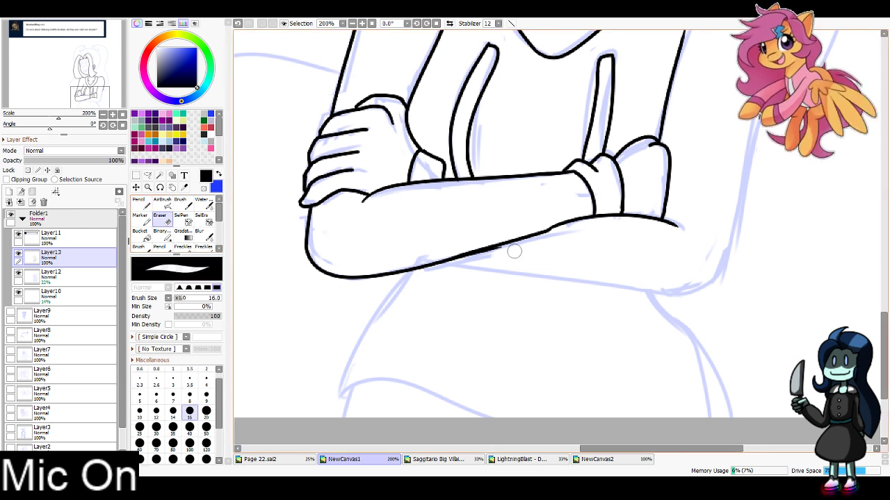
{"action": "mouse_move", "coordinate": [483, 258]}
{"action": "left_mouse_down"}
{"action": "mouse_move", "coordinate": [495, 253]}
{"action": "mouse_move", "coordinate": [441, 270]}
{"action": "left_mouse_up"}
{"action": "key", "text": "ctrl+z"}
{"action": "key", "text": "ctrl+z"}
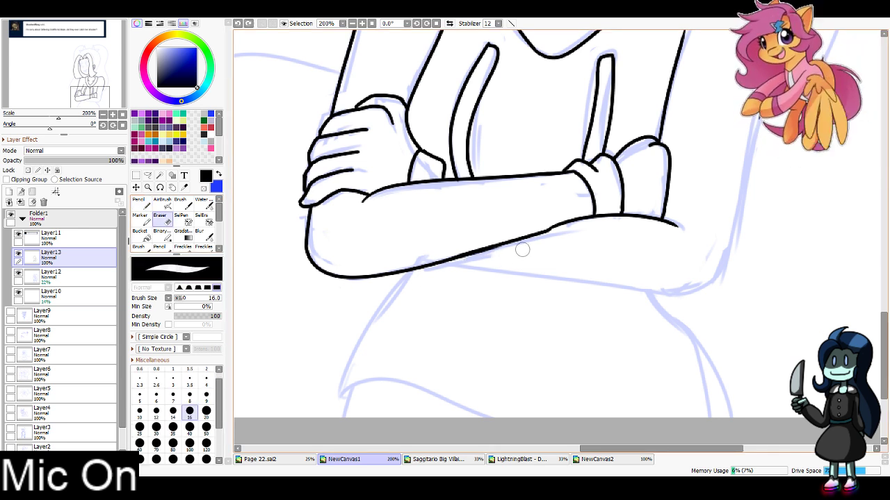
{"action": "mouse_move", "coordinate": [522, 249]}
{"action": "left_mouse_down"}
{"action": "mouse_move", "coordinate": [435, 275]}
{"action": "mouse_move", "coordinate": [492, 255]}
{"action": "mouse_move", "coordinate": [474, 262]}
{"action": "mouse_move", "coordinate": [491, 263]}
{"action": "mouse_move", "coordinate": [440, 252]}
{"action": "mouse_move", "coordinate": [493, 238]}
{"action": "left_mouse_up"}
{"action": "key", "text": "ctrl+z"}
{"action": "key", "text": "ctrl+z"}
Ink a short slanted line from the small folded shape to the forearm and erase the stray bits beside it
{"action": "left_click_drag", "start_coordinate": [90, 98], "coordinate": [94, 94]}
{"action": "key", "text": "n"}
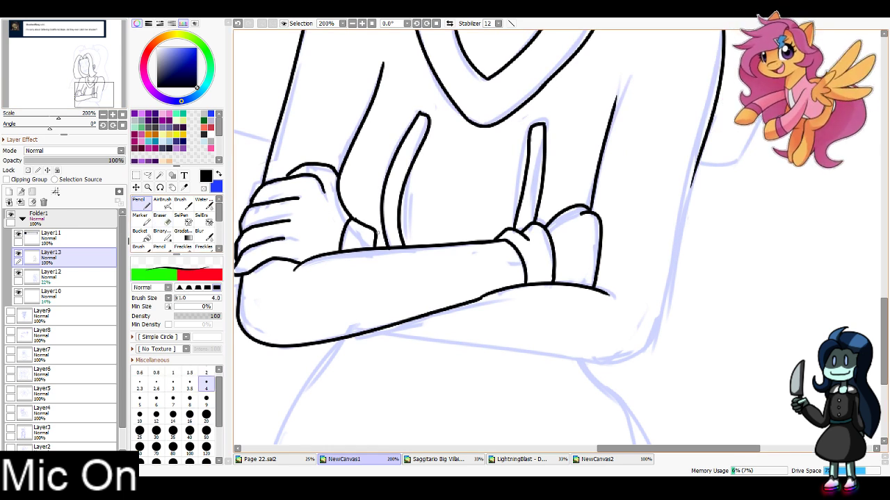
{"action": "key", "text": "ctrl+z"}
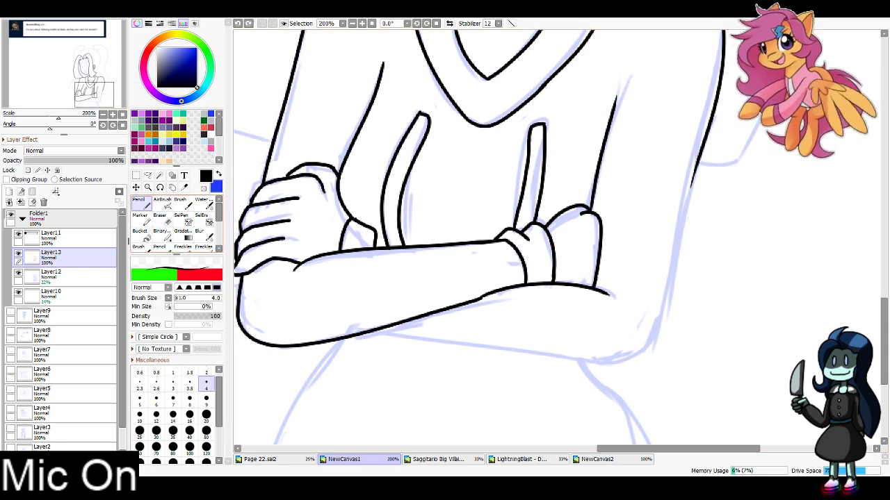
{"action": "left_click", "coordinate": [162, 218]}
{"action": "left_click", "coordinate": [142, 204]}
{"action": "left_click_drag", "start_coordinate": [374, 231], "coordinate": [404, 246]}
{"action": "key", "text": "ctrl+z"}
{"action": "key", "text": "ctrl+z"}
{"action": "key", "text": "e"}
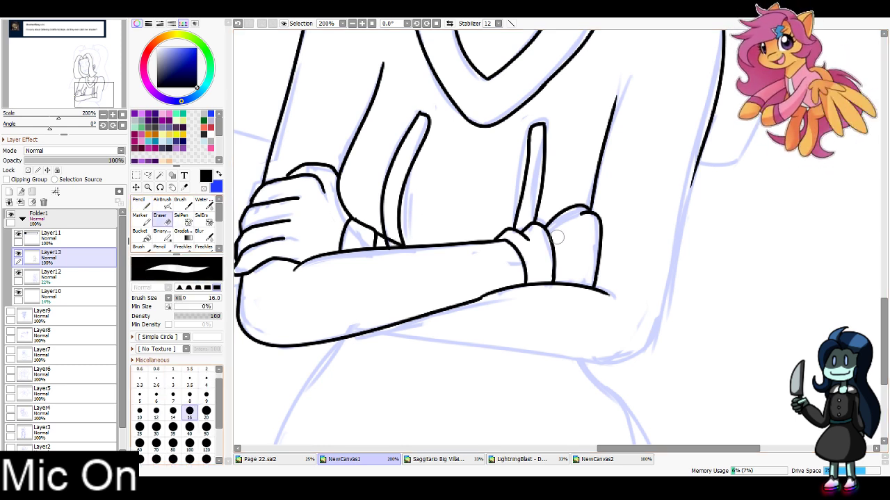
{"action": "left_click_drag", "start_coordinate": [385, 242], "coordinate": [392, 245]}
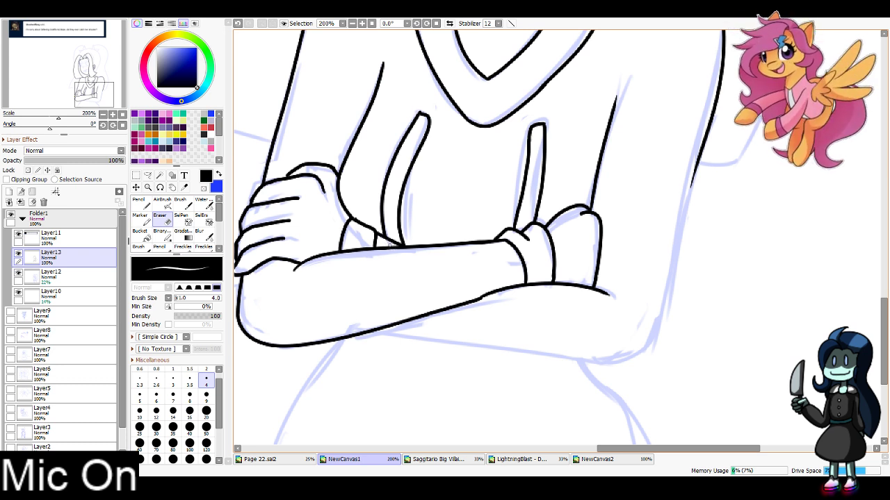
Ink the underside of the rear forearm from the front forearm toward the other elbow
{"action": "key", "text": "n"}
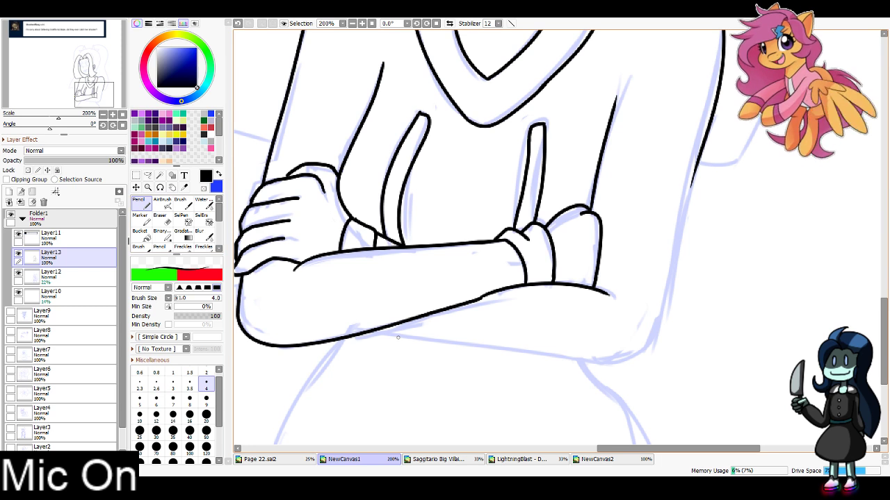
{"action": "key", "text": "ctrl+z"}
{"action": "mouse_move", "coordinate": [397, 329]}
{"action": "left_mouse_down"}
{"action": "mouse_move", "coordinate": [624, 366]}
{"action": "mouse_move", "coordinate": [399, 329]}
{"action": "mouse_move", "coordinate": [640, 378]}
{"action": "left_mouse_up"}
{"action": "key", "text": "ctrl+z"}
{"action": "left_click_drag", "start_coordinate": [391, 325], "coordinate": [626, 371]}
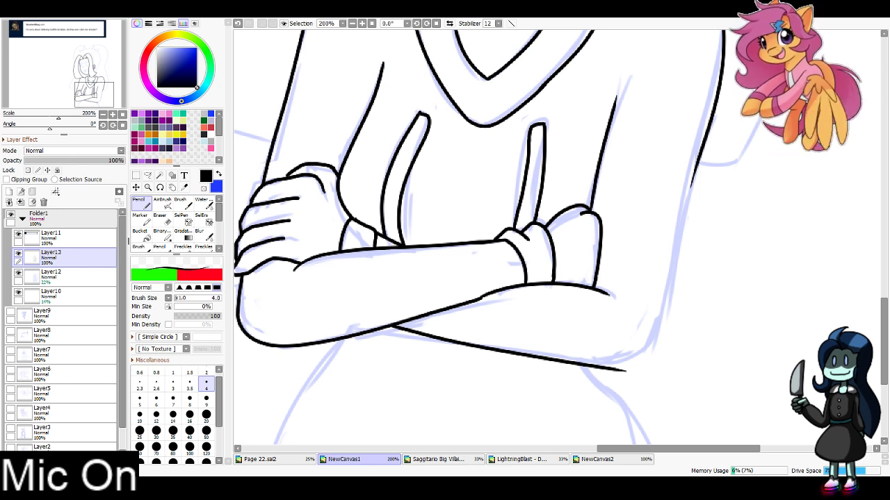
Ink the rounded rear elbow and join it to the outer edge of the upper arm
{"action": "mouse_move", "coordinate": [610, 368]}
{"action": "left_mouse_down"}
{"action": "mouse_move", "coordinate": [618, 370]}
{"action": "mouse_move", "coordinate": [671, 294]}
{"action": "mouse_move", "coordinate": [681, 230]}
{"action": "left_mouse_up"}
{"action": "key", "text": "ctrl+z"}
{"action": "mouse_move", "coordinate": [704, 152]}
{"action": "left_mouse_down"}
{"action": "mouse_move", "coordinate": [677, 265]}
{"action": "mouse_move", "coordinate": [681, 243]}
{"action": "left_mouse_up"}
{"action": "key", "text": "ctrl+z"}
{"action": "key", "text": "ctrl+z"}
{"action": "left_click_drag", "start_coordinate": [700, 144], "coordinate": [678, 263]}
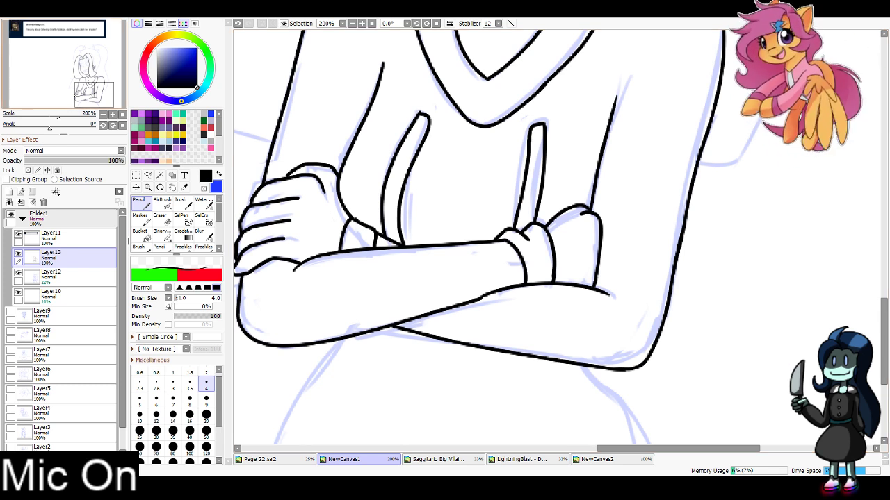
Ink both sides of the waist and hips and the curved hem below the arms, down to the canvas edge
{"action": "scroll", "coordinate": [487, 236], "scroll_direction": "down", "scroll_amount": 1}
{"action": "mouse_move", "coordinate": [350, 321]}
{"action": "left_mouse_down"}
{"action": "mouse_move", "coordinate": [389, 137]}
{"action": "mouse_move", "coordinate": [473, 169]}
{"action": "mouse_move", "coordinate": [411, 231]}
{"action": "mouse_move", "coordinate": [390, 297]}
{"action": "mouse_move", "coordinate": [653, 334]}
{"action": "left_mouse_up"}
{"action": "left_click_drag", "start_coordinate": [721, 192], "coordinate": [787, 312]}
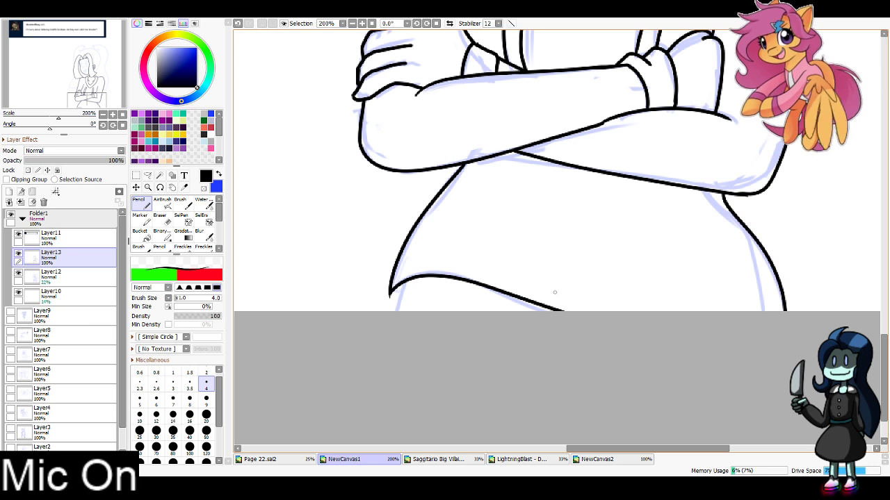
{"action": "mouse_move", "coordinate": [515, 76]}
{"action": "left_mouse_down"}
{"action": "mouse_move", "coordinate": [516, 209]}
{"action": "mouse_move", "coordinate": [439, 435]}
{"action": "mouse_move", "coordinate": [570, 35]}
{"action": "mouse_move", "coordinate": [660, 36]}
{"action": "left_mouse_up"}
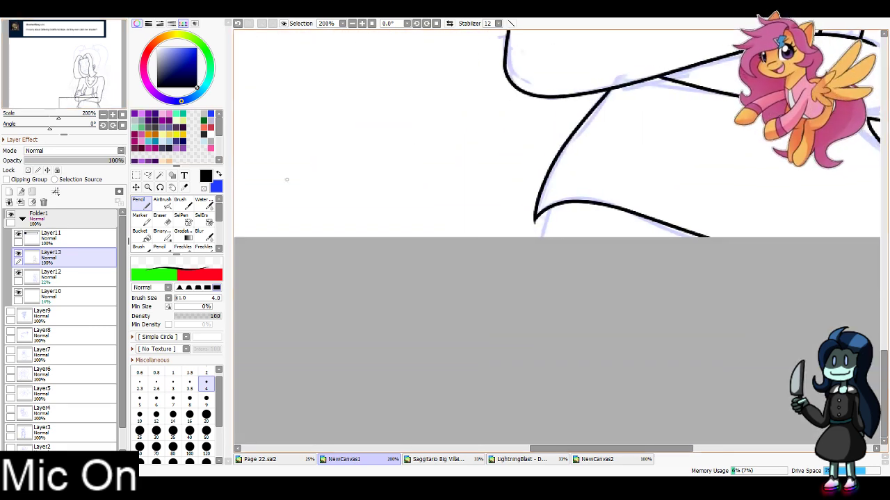
{"action": "key", "text": "ctrl+z"}
{"action": "left_click_drag", "start_coordinate": [538, 213], "coordinate": [526, 277]}
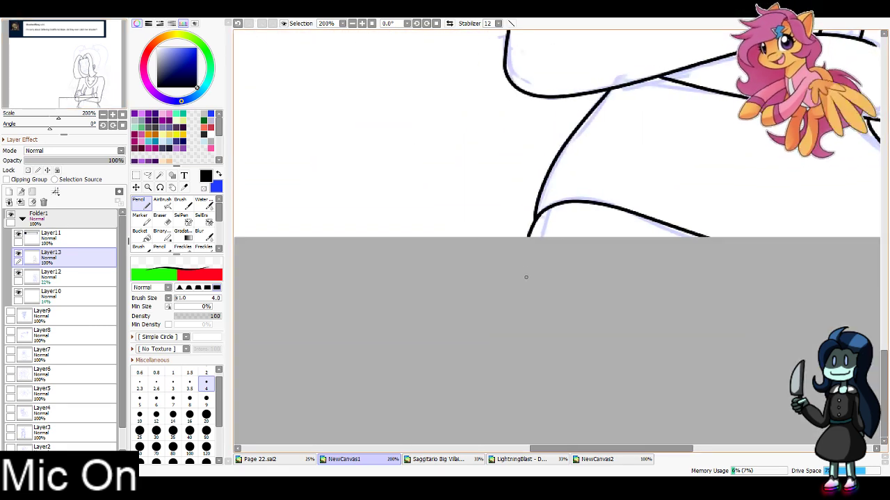
Add a new layer and ink the rounded hair outline from the bangs over the crown and down past the ear
{"action": "left_click_drag", "start_coordinate": [610, 139], "coordinate": [396, 378]}
{"action": "left_click_drag", "start_coordinate": [590, 76], "coordinate": [447, 356]}
{"action": "left_click_drag", "start_coordinate": [473, 139], "coordinate": [467, 350]}
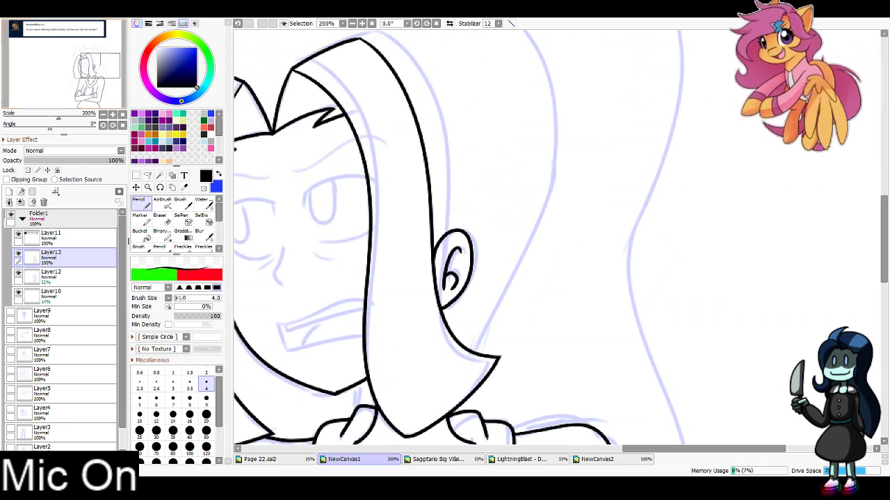
{"action": "left_click", "coordinate": [353, 24]}
{"action": "left_click", "coordinate": [95, 61]}
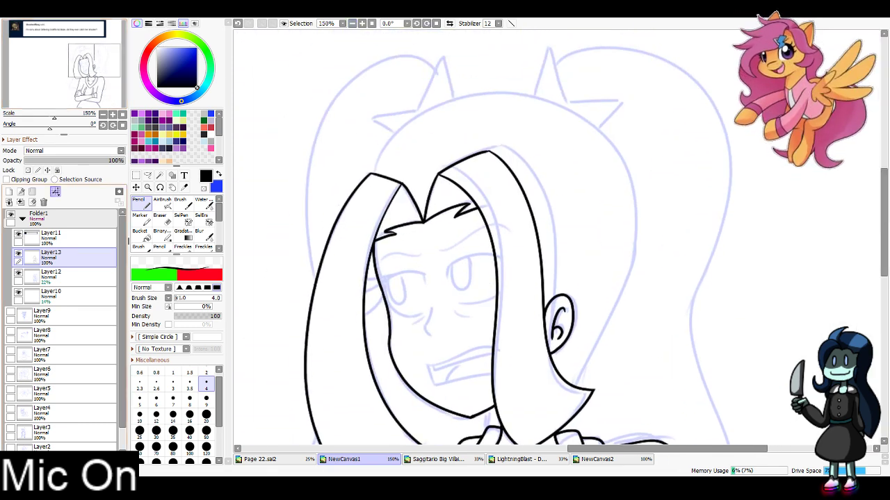
{"action": "left_click", "coordinate": [9, 192]}
{"action": "mouse_move", "coordinate": [367, 198]}
{"action": "left_mouse_down"}
{"action": "mouse_move", "coordinate": [413, 124]}
{"action": "mouse_move", "coordinate": [637, 206]}
{"action": "mouse_move", "coordinate": [572, 401]}
{"action": "mouse_move", "coordinate": [561, 402]}
{"action": "mouse_move", "coordinate": [632, 219]}
{"action": "mouse_move", "coordinate": [463, 98]}
{"action": "mouse_move", "coordinate": [389, 266]}
{"action": "mouse_move", "coordinate": [436, 104]}
{"action": "mouse_move", "coordinate": [609, 320]}
{"action": "mouse_move", "coordinate": [569, 439]}
{"action": "mouse_move", "coordinate": [569, 376]}
{"action": "mouse_move", "coordinate": [613, 164]}
{"action": "mouse_move", "coordinate": [407, 129]}
{"action": "mouse_move", "coordinate": [422, 111]}
{"action": "mouse_move", "coordinate": [625, 228]}
{"action": "mouse_move", "coordinate": [580, 408]}
{"action": "mouse_move", "coordinate": [574, 374]}
{"action": "mouse_move", "coordinate": [592, 351]}
{"action": "left_mouse_up"}
{"action": "key", "text": "ctrl+z"}
{"action": "key", "text": "ctrl+z"}
{"action": "key", "text": "ctrl+z"}
{"action": "key", "text": "ctrl+z"}
{"action": "key", "text": "ctrl+z"}
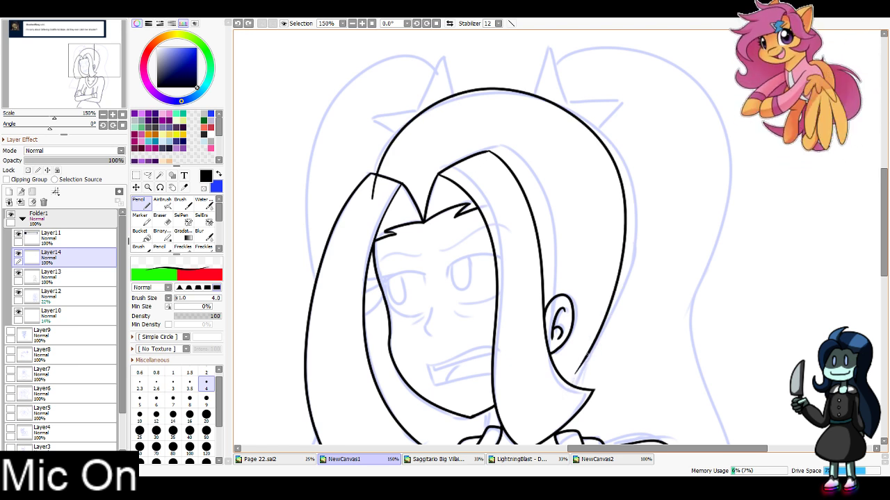
Extend the lower end of the back hair outline across the tip of the side lock
{"action": "left_click_drag", "start_coordinate": [560, 410], "coordinate": [587, 354]}
{"action": "key", "text": "ctrl+z"}
{"action": "key", "text": "ctrl+y"}
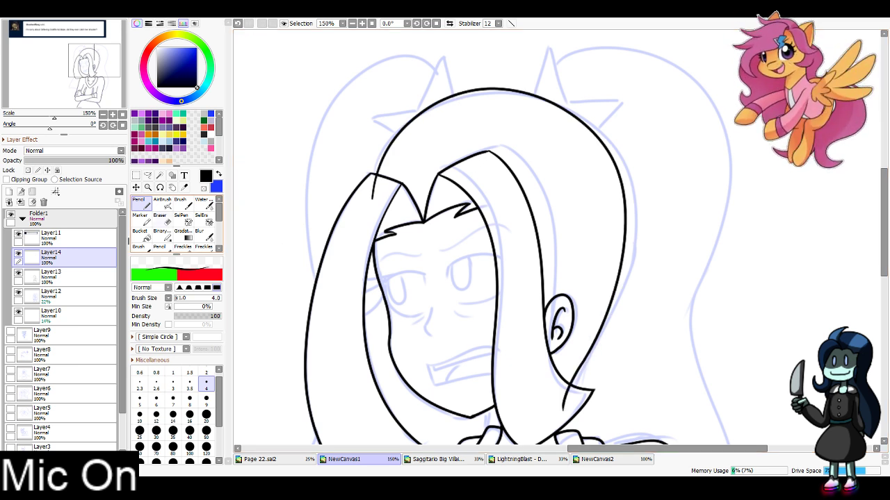
Erase the overshooting ends of the hair outline inside the bangs and at the side lock's tip with a size 16 eraser
{"action": "key", "text": "e"}
{"action": "left_click", "coordinate": [189, 410]}
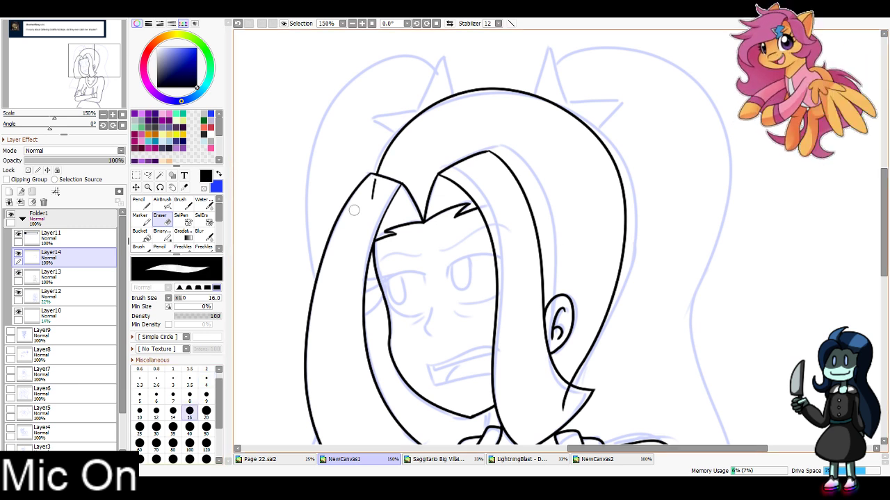
{"action": "left_click_drag", "start_coordinate": [377, 179], "coordinate": [376, 226]}
{"action": "mouse_move", "coordinate": [560, 385]}
{"action": "left_mouse_down"}
{"action": "mouse_move", "coordinate": [580, 395]}
{"action": "mouse_move", "coordinate": [564, 393]}
{"action": "mouse_move", "coordinate": [562, 415]}
{"action": "mouse_move", "coordinate": [577, 413]}
{"action": "left_mouse_up"}
{"action": "key", "text": "ctrl+z"}
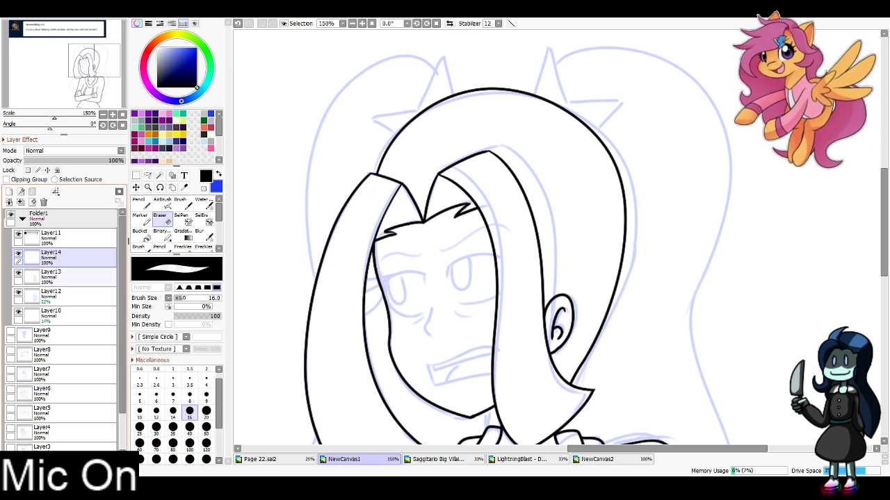
Ink the two pointed spikes of the hair tie on the ear side of the crown with the size 4 pencil
{"action": "left_click_drag", "start_coordinate": [94, 61], "coordinate": [101, 55]}
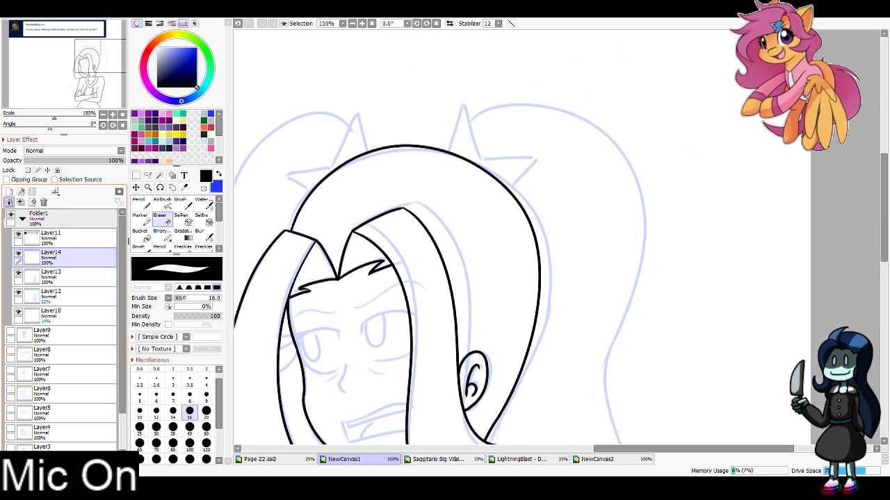
{"action": "key", "text": "n"}
{"action": "mouse_move", "coordinate": [464, 103]}
{"action": "left_mouse_down"}
{"action": "mouse_move", "coordinate": [487, 161]}
{"action": "mouse_move", "coordinate": [464, 104]}
{"action": "mouse_move", "coordinate": [483, 162]}
{"action": "mouse_move", "coordinate": [540, 161]}
{"action": "mouse_move", "coordinate": [493, 207]}
{"action": "mouse_move", "coordinate": [445, 161]}
{"action": "mouse_move", "coordinate": [506, 198]}
{"action": "left_mouse_up"}
{"action": "key", "text": "ctrl+z"}
{"action": "key", "text": "e"}
{"action": "key", "text": "n"}
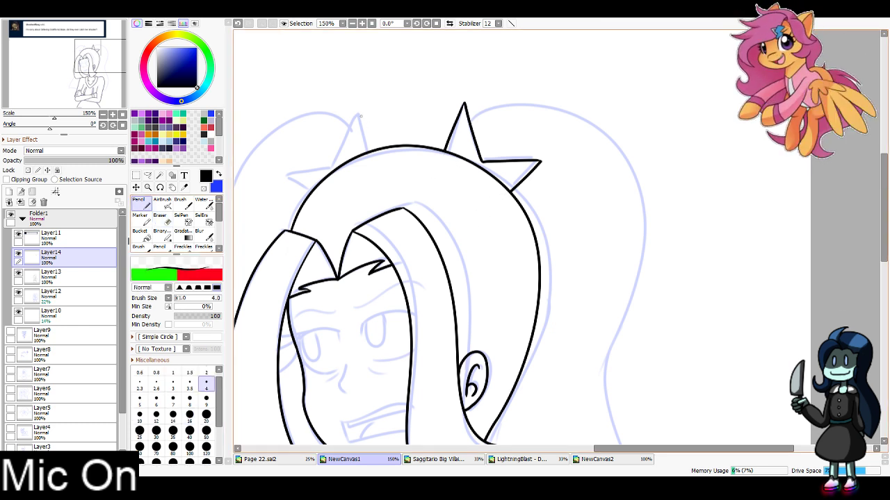
Ink the matching pair of hair tie spikes on the opposite side of the crown, down to the hair outline
{"action": "mouse_move", "coordinate": [361, 109]}
{"action": "left_mouse_down"}
{"action": "mouse_move", "coordinate": [369, 162]}
{"action": "mouse_move", "coordinate": [350, 132]}
{"action": "mouse_move", "coordinate": [331, 167]}
{"action": "mouse_move", "coordinate": [276, 177]}
{"action": "mouse_move", "coordinate": [321, 209]}
{"action": "left_mouse_up"}
{"action": "key", "text": "ctrl+z"}
{"action": "key", "text": "ctrl+z"}
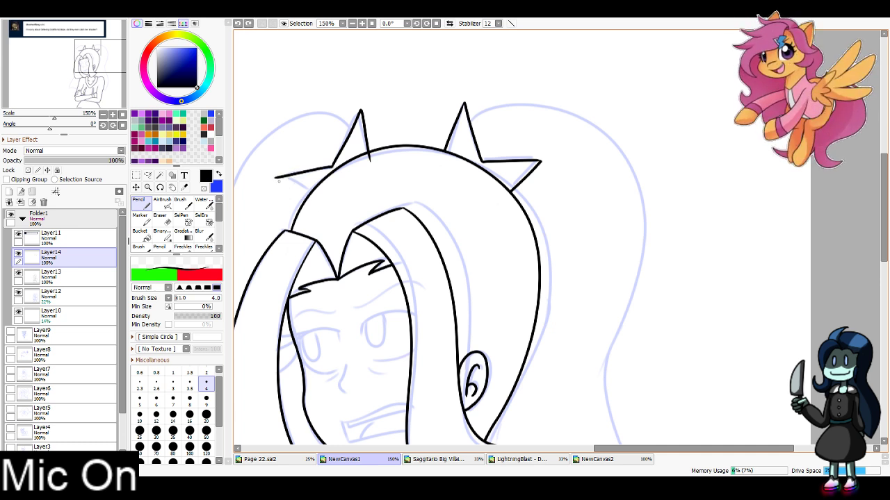
{"action": "left_click_drag", "start_coordinate": [276, 178], "coordinate": [320, 202]}
{"action": "key", "text": "ctrl+z"}
{"action": "left_click_drag", "start_coordinate": [276, 178], "coordinate": [340, 208]}
{"action": "key", "text": "ctrl+z"}
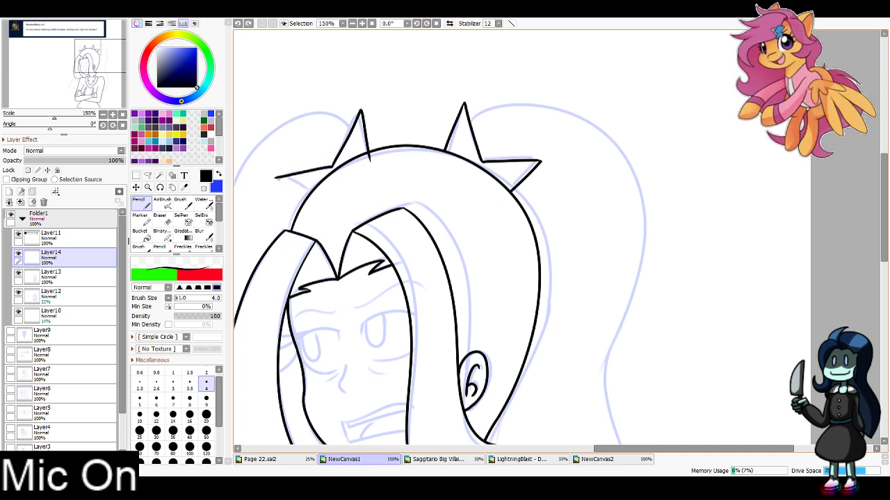
{"action": "left_click_drag", "start_coordinate": [277, 177], "coordinate": [332, 204]}
{"action": "key", "text": "ctrl+z"}
{"action": "left_click_drag", "start_coordinate": [277, 178], "coordinate": [326, 210]}
{"action": "key", "text": "ctrl+z"}
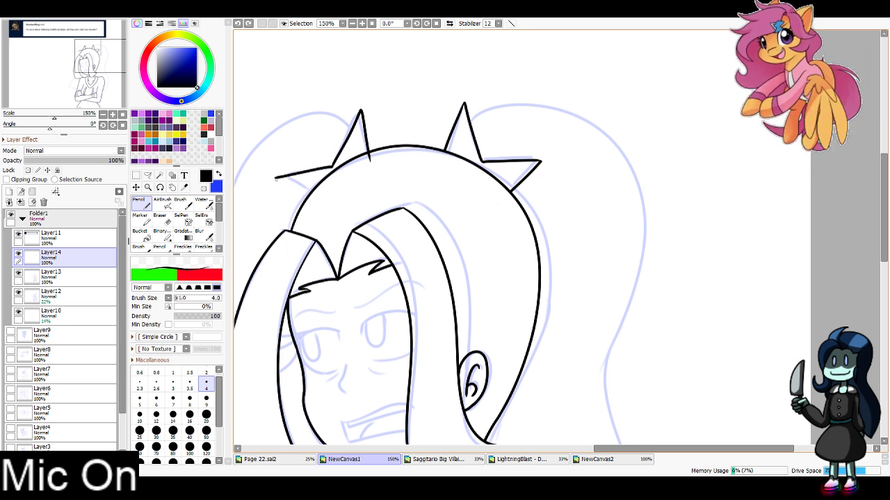
{"action": "key", "text": "ctrl+y"}
Erase the spike line ends that overshoot inside the hair outline with the size 16 eraser
{"action": "key", "text": "e"}
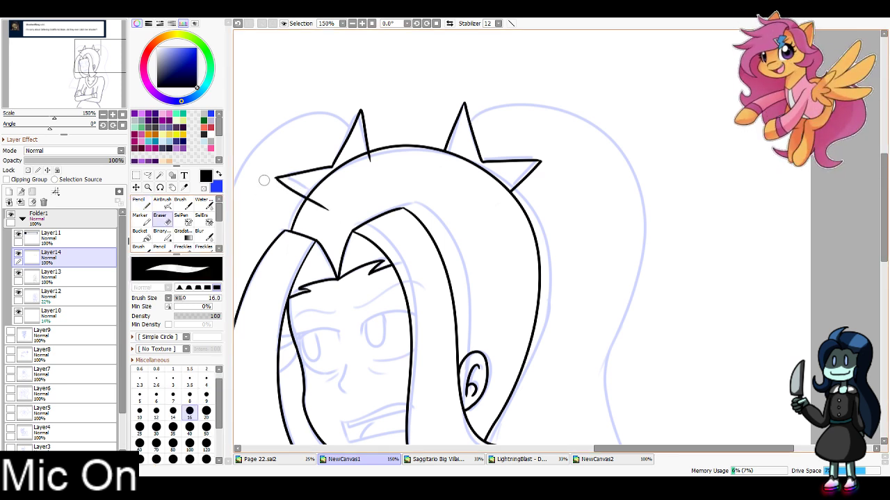
{"action": "key", "text": "n"}
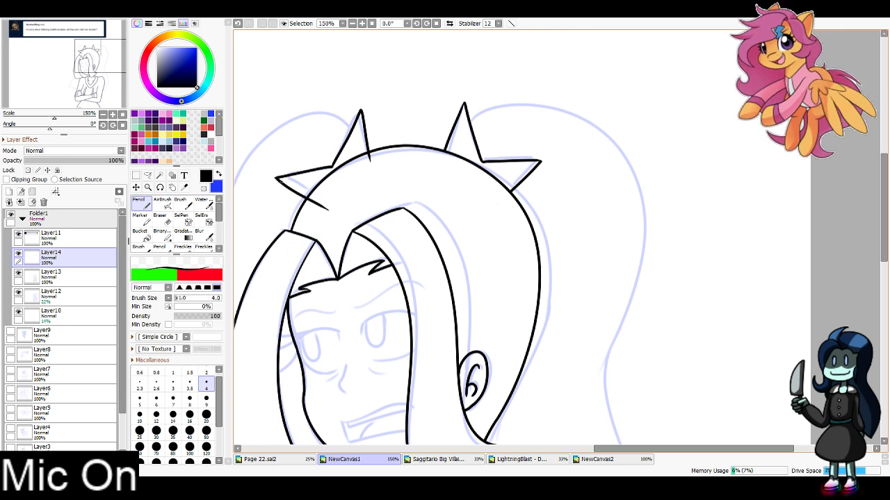
{"action": "key", "text": "e"}
{"action": "left_click_drag", "start_coordinate": [329, 209], "coordinate": [310, 198]}
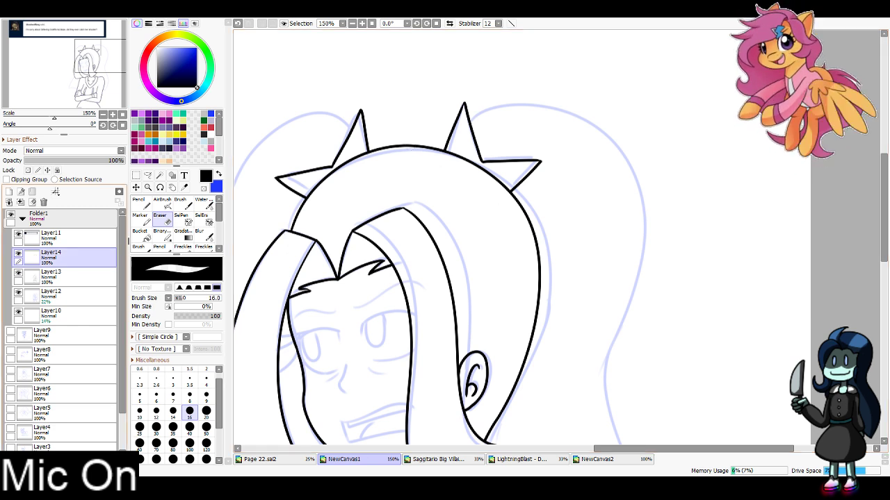
Ink the ear-side pigtail from its spikes around the outer curve down to its bottom edge behind the arm
{"action": "left_click", "coordinate": [343, 23]}
{"action": "left_click_drag", "start_coordinate": [104, 59], "coordinate": [115, 69]}
{"action": "left_click", "coordinate": [141, 203]}
{"action": "mouse_move", "coordinate": [413, 115]}
{"action": "left_mouse_down"}
{"action": "mouse_move", "coordinate": [506, 137]}
{"action": "mouse_move", "coordinate": [488, 248]}
{"action": "mouse_move", "coordinate": [500, 363]}
{"action": "left_mouse_up"}
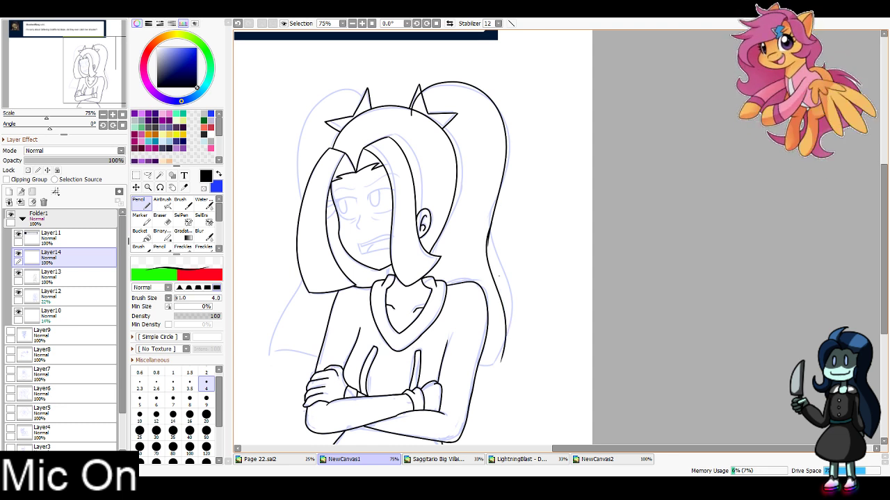
{"action": "key", "text": "ctrl+z"}
{"action": "mouse_move", "coordinate": [487, 227]}
{"action": "left_mouse_down"}
{"action": "mouse_move", "coordinate": [498, 288]}
{"action": "mouse_move", "coordinate": [490, 363]}
{"action": "mouse_move", "coordinate": [466, 365]}
{"action": "left_mouse_up"}
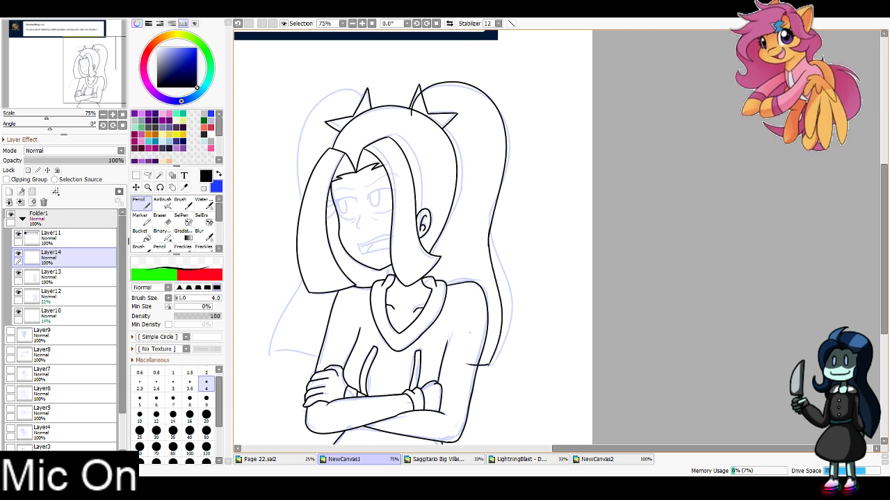
Ink the other pigtail from its spikes down past the face-framing lock, and close it with a curved bottom edge
{"action": "mouse_move", "coordinate": [375, 115]}
{"action": "left_mouse_down"}
{"action": "mouse_move", "coordinate": [343, 104]}
{"action": "mouse_move", "coordinate": [304, 218]}
{"action": "mouse_move", "coordinate": [308, 278]}
{"action": "mouse_move", "coordinate": [283, 299]}
{"action": "mouse_move", "coordinate": [270, 356]}
{"action": "left_mouse_up"}
{"action": "key", "text": "ctrl+z"}
{"action": "left_click_drag", "start_coordinate": [301, 255], "coordinate": [266, 367]}
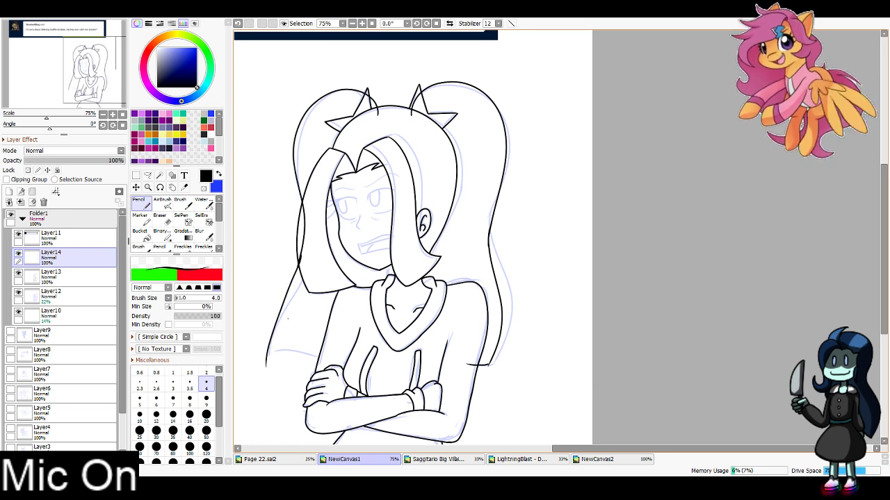
{"action": "key", "text": "ctrl+z"}
{"action": "left_click_drag", "start_coordinate": [298, 264], "coordinate": [266, 385]}
{"action": "left_click_drag", "start_coordinate": [268, 353], "coordinate": [340, 368]}
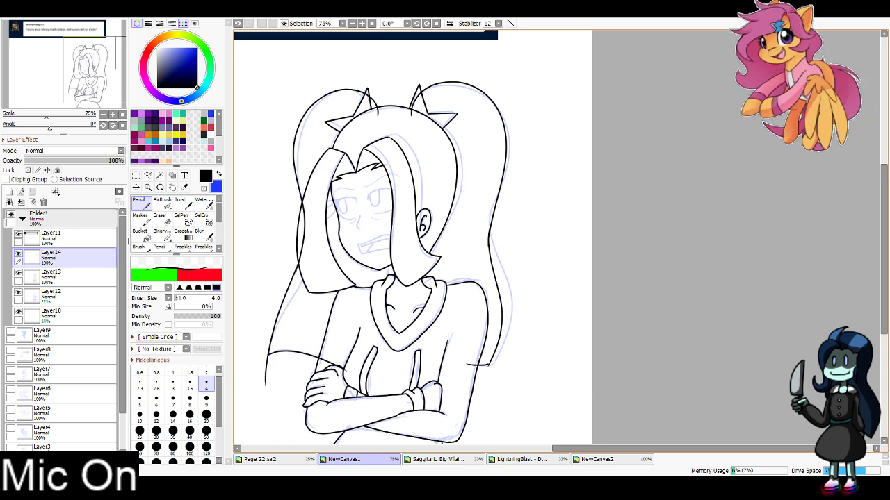
Erase the overshooting line ends at both pigtail tips and where their bottom edges cross the arms
{"action": "key", "text": "e"}
{"action": "mouse_move", "coordinate": [265, 387]}
{"action": "left_mouse_down"}
{"action": "mouse_move", "coordinate": [272, 358]}
{"action": "mouse_move", "coordinate": [266, 361]}
{"action": "mouse_move", "coordinate": [324, 354]}
{"action": "mouse_move", "coordinate": [322, 363]}
{"action": "mouse_move", "coordinate": [358, 375]}
{"action": "left_mouse_up"}
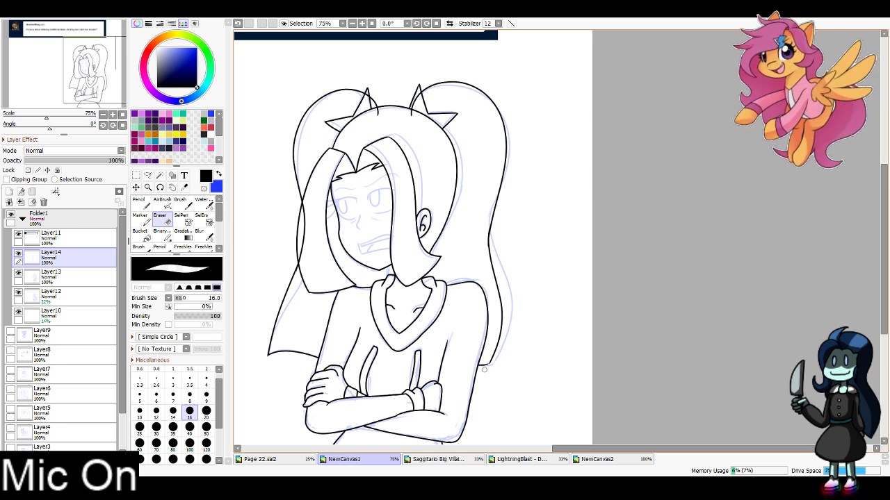
{"action": "key", "text": "n"}
{"action": "scroll", "coordinate": [416, 340], "scroll_direction": "up", "scroll_amount": 2}
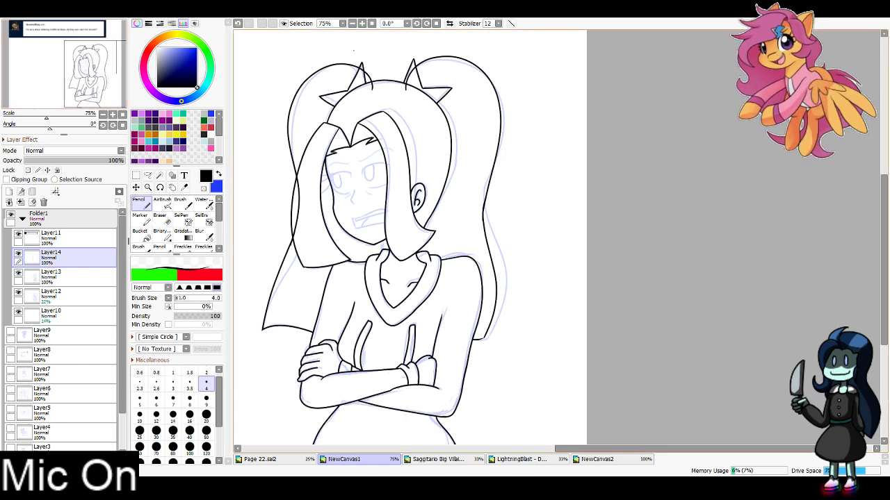
Erase the upper pigtail line ends that run through the spikes and inside the crown outline
{"action": "left_click_drag", "start_coordinate": [416, 340], "coordinate": [456, 265]}
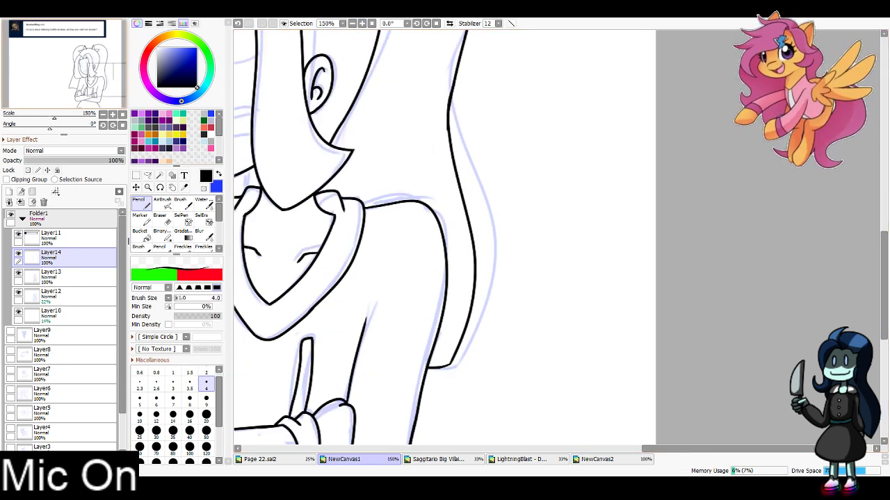
{"action": "left_click_drag", "start_coordinate": [417, 111], "coordinate": [560, 409]}
{"action": "left_click", "coordinate": [156, 223]}
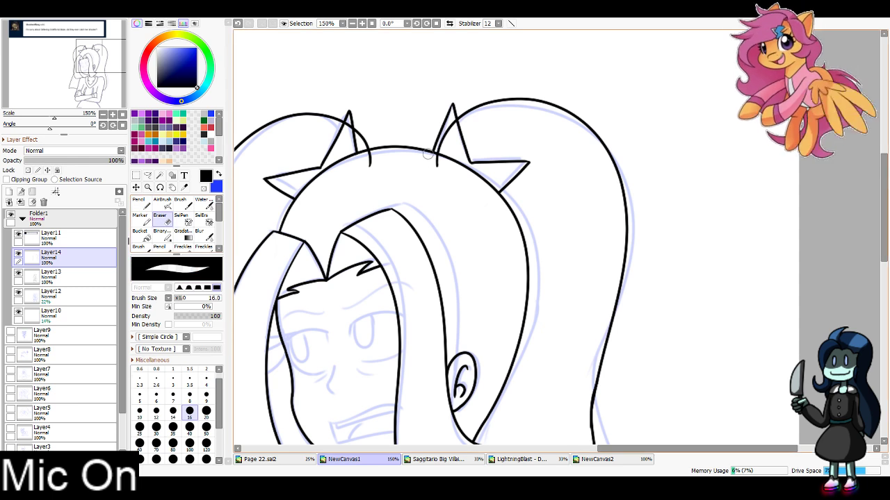
{"action": "left_click_drag", "start_coordinate": [381, 171], "coordinate": [350, 132]}
{"action": "key", "text": "ctrl+z"}
{"action": "left_click", "coordinate": [353, 23]}
{"action": "left_click", "coordinate": [352, 23]}
{"action": "left_click_drag", "start_coordinate": [352, 333], "coordinate": [412, 248]}
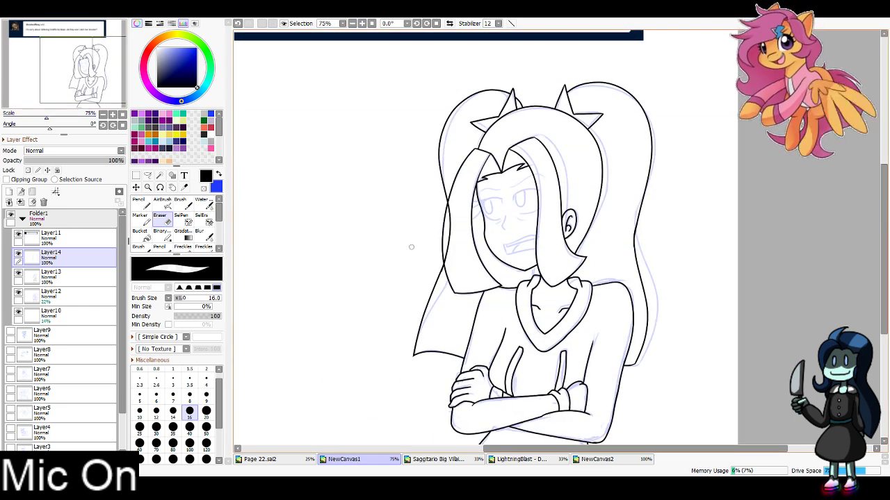
Erase the pigtail line crossing the face-framing lock, and ink the short neck line below the jaw
{"action": "mouse_move", "coordinate": [449, 225]}
{"action": "left_mouse_down"}
{"action": "mouse_move", "coordinate": [439, 286]}
{"action": "mouse_move", "coordinate": [444, 276]}
{"action": "left_mouse_up"}
{"action": "key", "text": "ctrl+z"}
{"action": "key", "text": "ctrl+z"}
{"action": "key", "text": "ctrl+z"}
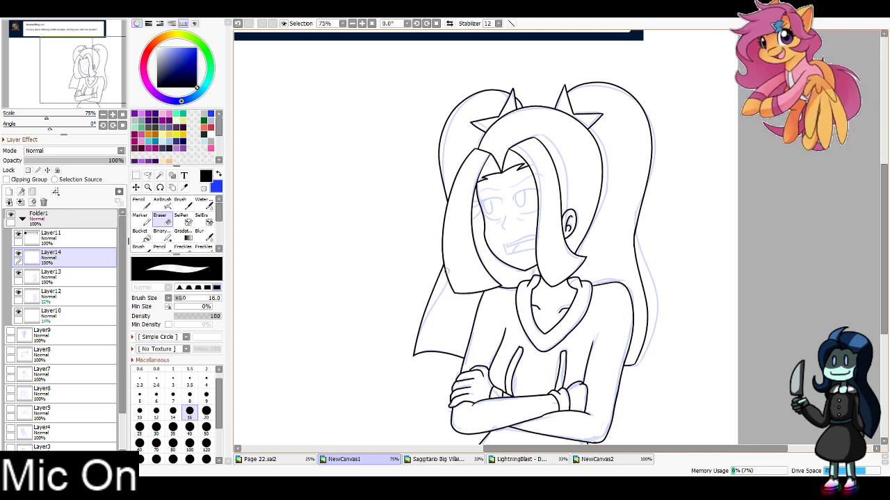
{"action": "key", "text": "n"}
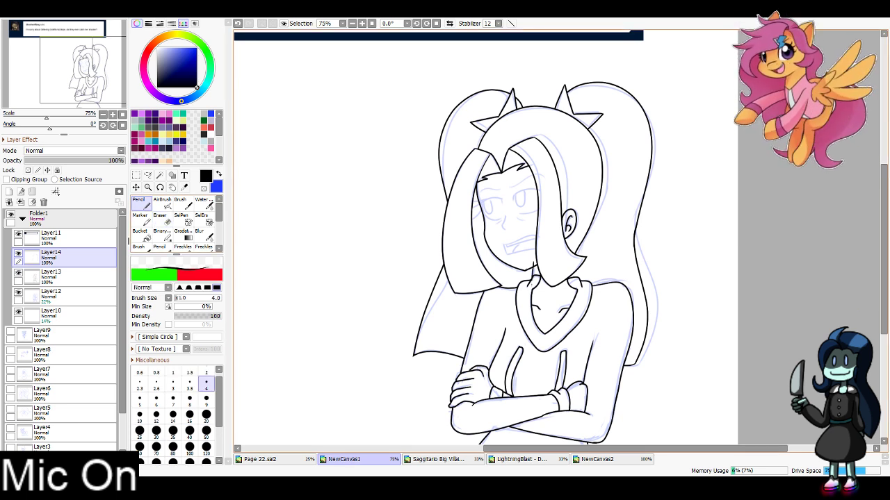
{"action": "key", "text": "e"}
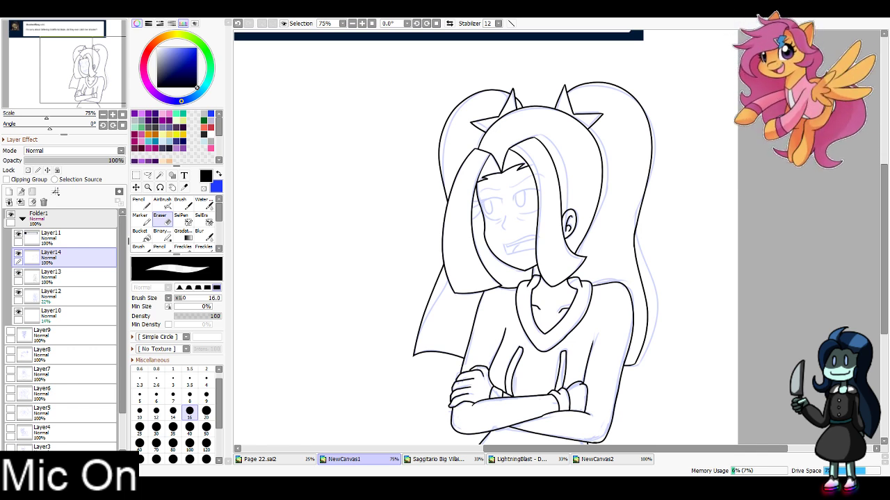
{"action": "scroll", "coordinate": [486, 237], "scroll_direction": "down", "scroll_amount": 3}
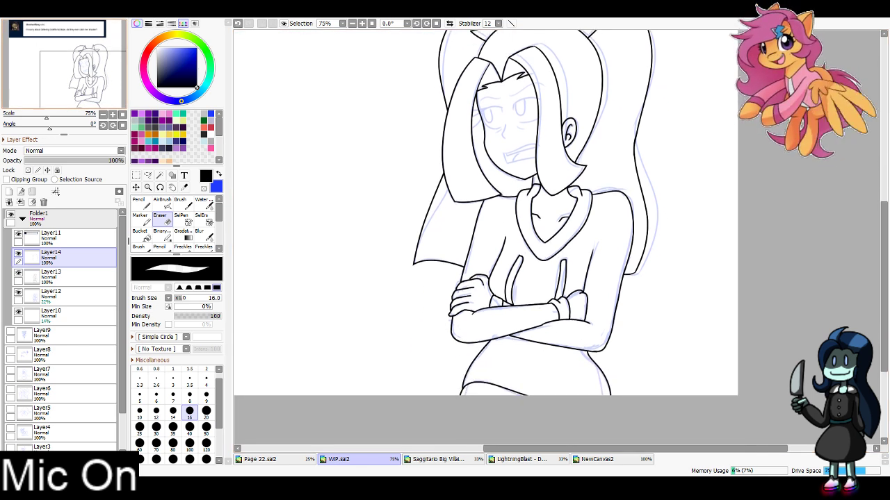
{"action": "scroll", "coordinate": [486, 212], "scroll_direction": "down", "scroll_amount": 1}
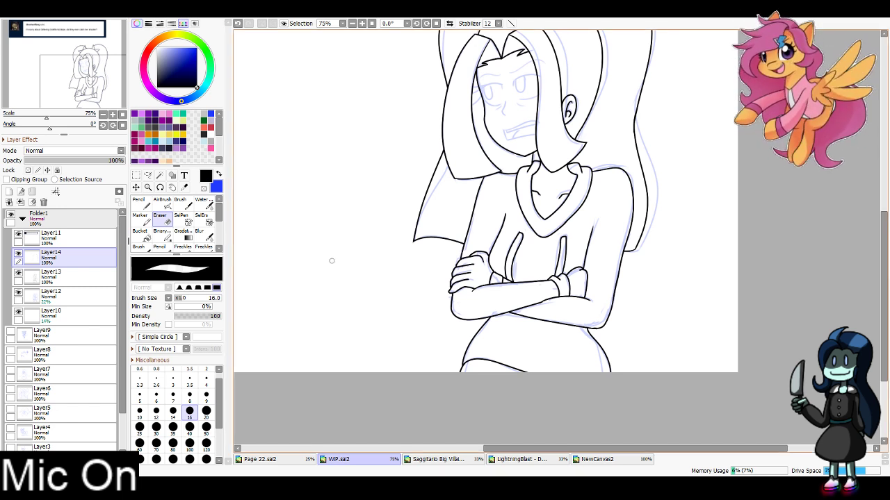
{"action": "left_click_drag", "start_coordinate": [332, 260], "coordinate": [318, 338]}
Ink the open scowling mouth with its inner lines using the size 4 pencil, and erase the ends overshooting into the hair lock
{"action": "left_click_drag", "start_coordinate": [95, 75], "coordinate": [94, 68]}
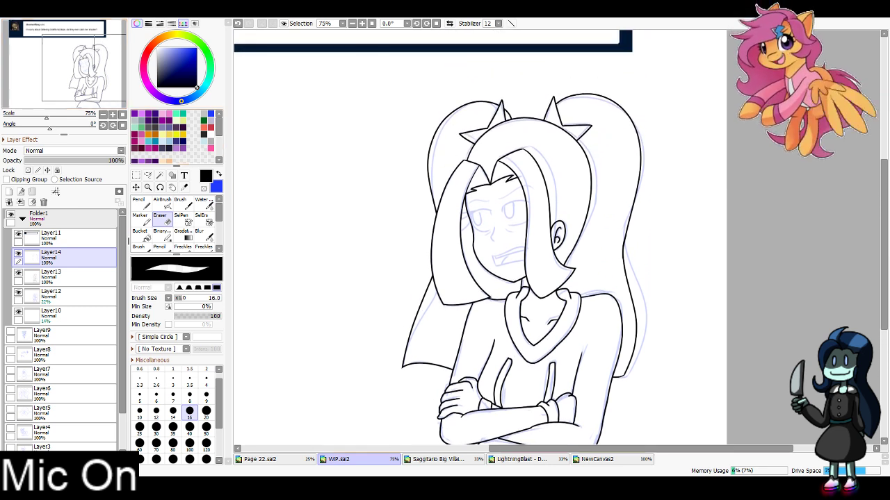
{"action": "left_click", "coordinate": [362, 23]}
{"action": "left_click", "coordinate": [362, 24]}
{"action": "left_click", "coordinate": [362, 24]}
{"action": "left_click", "coordinate": [141, 203]}
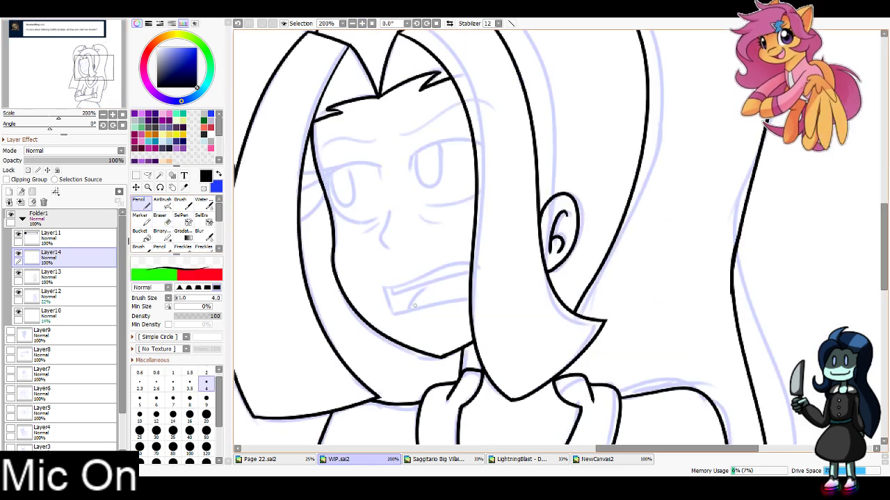
{"action": "left_click_drag", "start_coordinate": [382, 287], "coordinate": [482, 269]}
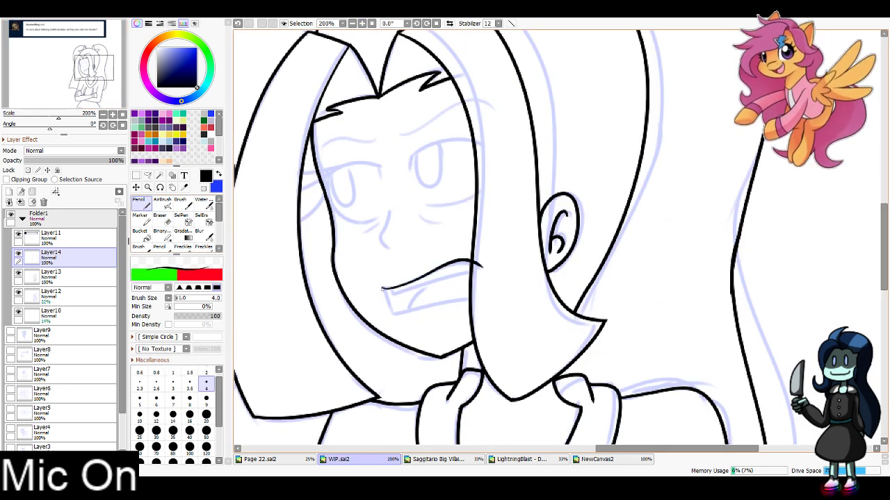
{"action": "left_click_drag", "start_coordinate": [382, 289], "coordinate": [393, 317]}
{"action": "key", "text": "ctrl+z"}
{"action": "mouse_move", "coordinate": [381, 286]}
{"action": "left_mouse_down"}
{"action": "mouse_move", "coordinate": [396, 317]}
{"action": "mouse_move", "coordinate": [490, 298]}
{"action": "mouse_move", "coordinate": [394, 291]}
{"action": "mouse_move", "coordinate": [497, 267]}
{"action": "left_mouse_up"}
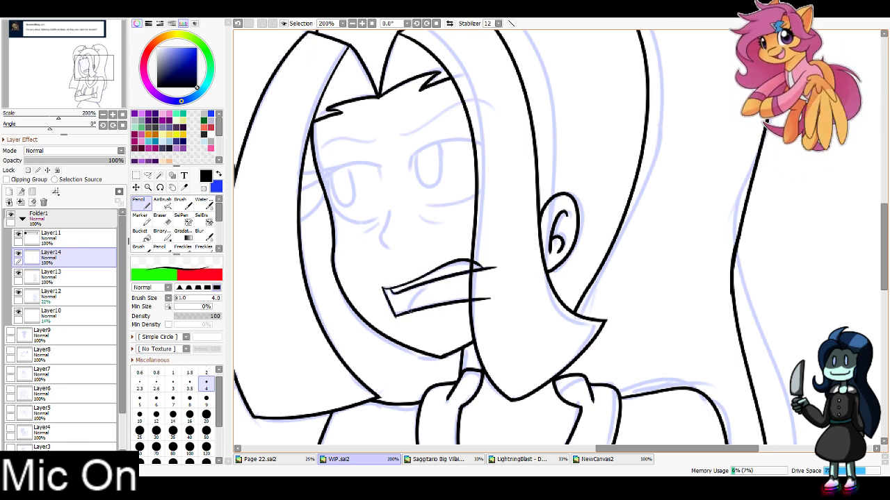
{"action": "left_click_drag", "start_coordinate": [409, 313], "coordinate": [435, 282]}
{"action": "key", "text": "e"}
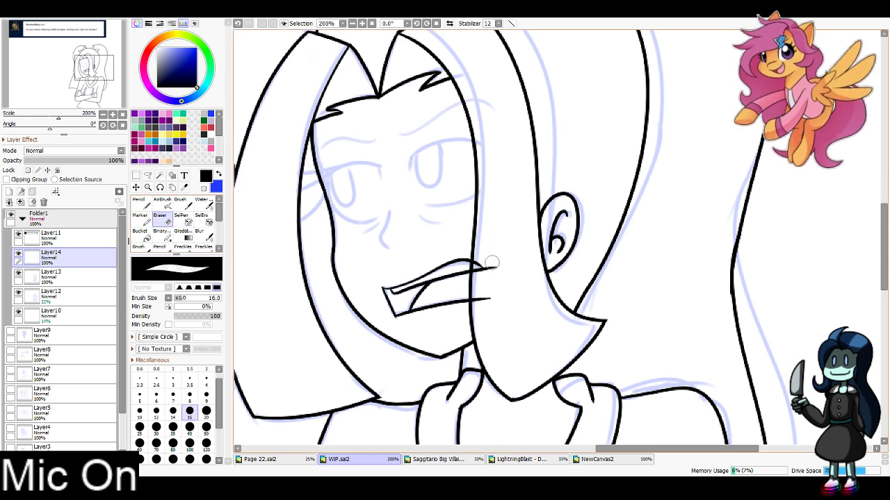
{"action": "left_click_drag", "start_coordinate": [485, 251], "coordinate": [493, 315]}
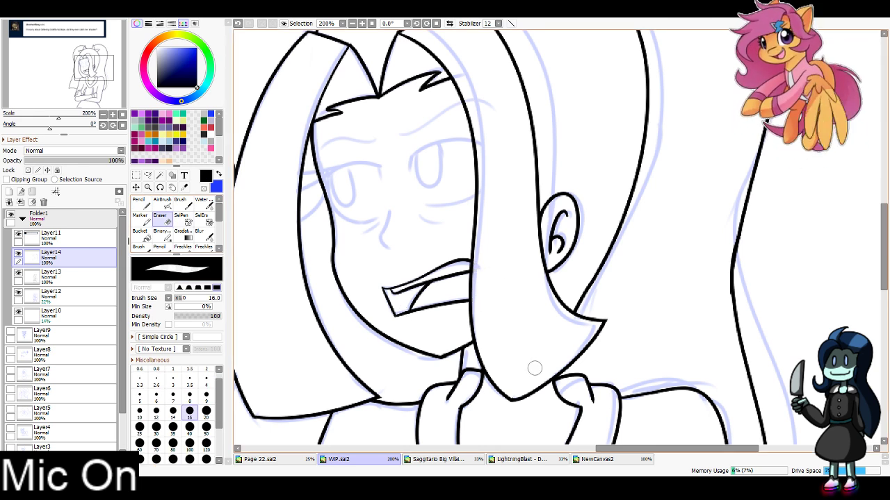
Ink the upper and lower lids of the eye nearest the ear with a size 6 pencil
{"action": "left_click", "coordinate": [142, 204]}
{"action": "left_click", "coordinate": [156, 403]}
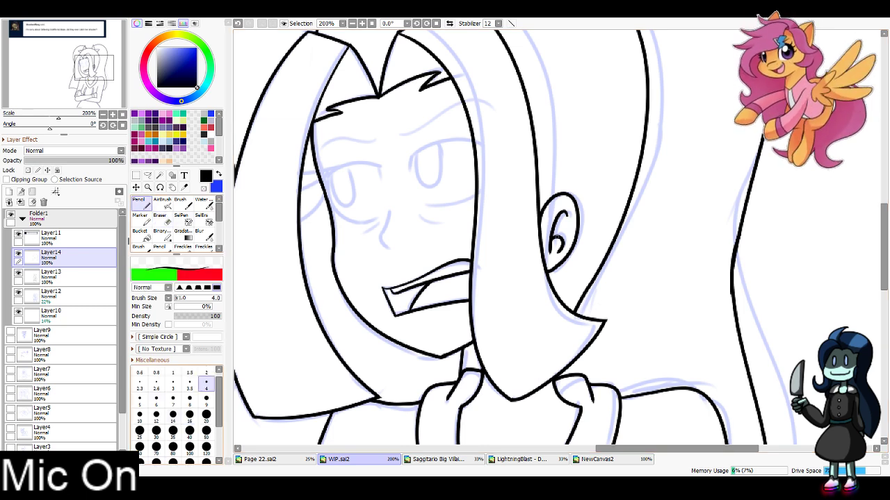
{"action": "mouse_move", "coordinate": [405, 161]}
{"action": "left_mouse_down"}
{"action": "mouse_move", "coordinate": [478, 140]}
{"action": "mouse_move", "coordinate": [502, 161]}
{"action": "left_mouse_up"}
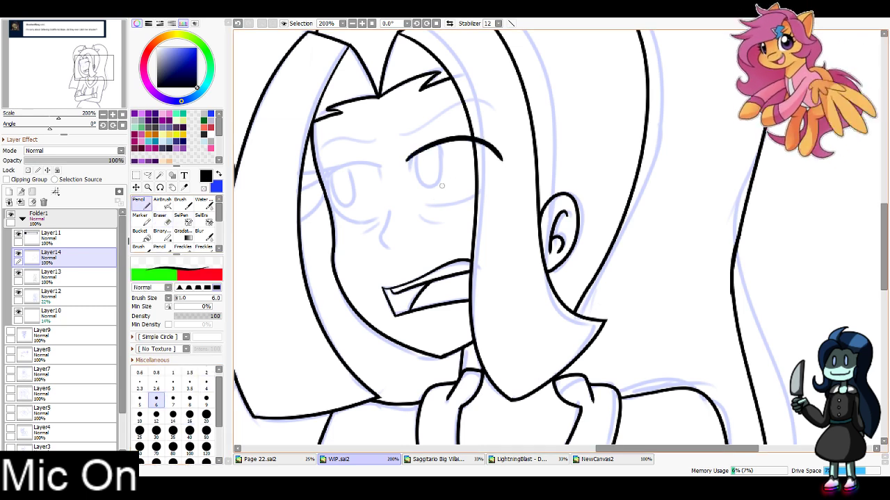
{"action": "left_click_drag", "start_coordinate": [422, 206], "coordinate": [493, 185]}
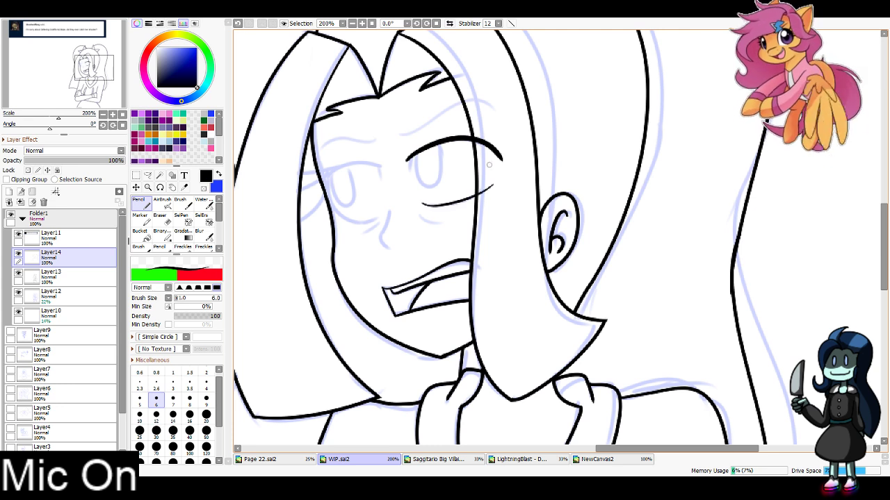
Add the inner corner to the first eye's upper lid, and ink the upper and lower lids of the other eye
{"action": "mouse_move", "coordinate": [408, 159]}
{"action": "left_mouse_down"}
{"action": "mouse_move", "coordinate": [410, 171]}
{"action": "mouse_move", "coordinate": [327, 179]}
{"action": "mouse_move", "coordinate": [324, 202]}
{"action": "left_mouse_up"}
{"action": "key", "text": "ctrl+z"}
{"action": "key", "text": "ctrl+z"}
{"action": "mouse_move", "coordinate": [383, 168]}
{"action": "left_mouse_down"}
{"action": "mouse_move", "coordinate": [339, 168]}
{"action": "mouse_move", "coordinate": [332, 186]}
{"action": "mouse_move", "coordinate": [378, 214]}
{"action": "left_mouse_up"}
{"action": "key", "text": "ctrl+z"}
{"action": "mouse_move", "coordinate": [327, 178]}
{"action": "left_mouse_down"}
{"action": "mouse_move", "coordinate": [326, 187]}
{"action": "mouse_move", "coordinate": [377, 222]}
{"action": "left_mouse_up"}
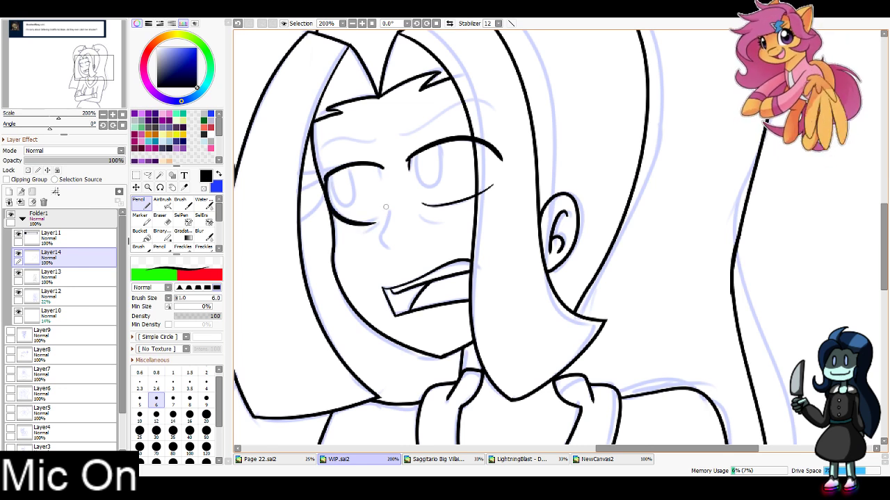
{"action": "key", "text": "ctrl+z"}
{"action": "left_click_drag", "start_coordinate": [326, 179], "coordinate": [382, 218]}
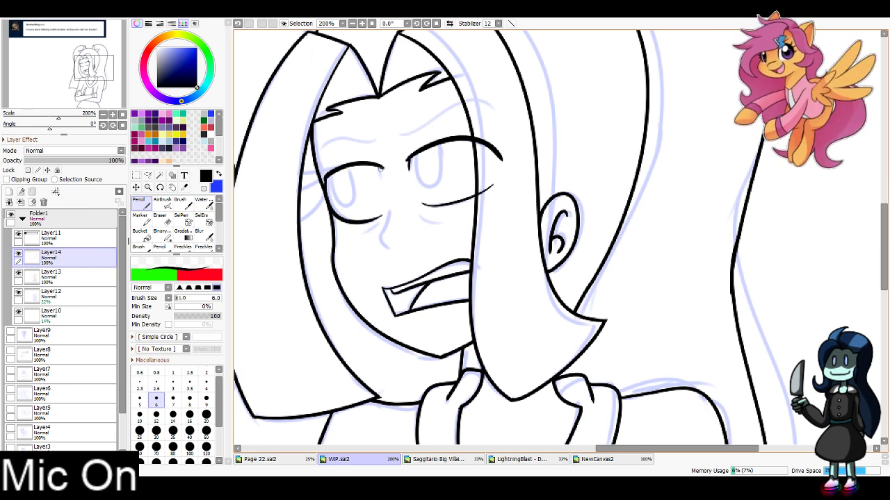
Ink three eyelashes at the far eye's outer corner, and draw both furrowed eyebrows
{"action": "mouse_move", "coordinate": [381, 167]}
{"action": "left_mouse_down"}
{"action": "mouse_move", "coordinate": [381, 181]}
{"action": "mouse_move", "coordinate": [268, 167]}
{"action": "left_mouse_up"}
{"action": "key", "text": "ctrl+z"}
{"action": "key", "text": "ctrl+z"}
{"action": "mouse_move", "coordinate": [325, 178]}
{"action": "left_mouse_down"}
{"action": "mouse_move", "coordinate": [275, 190]}
{"action": "mouse_move", "coordinate": [280, 217]}
{"action": "left_mouse_up"}
{"action": "mouse_move", "coordinate": [386, 142]}
{"action": "left_mouse_down"}
{"action": "mouse_move", "coordinate": [309, 149]}
{"action": "mouse_move", "coordinate": [447, 112]}
{"action": "mouse_move", "coordinate": [519, 104]}
{"action": "left_mouse_up"}
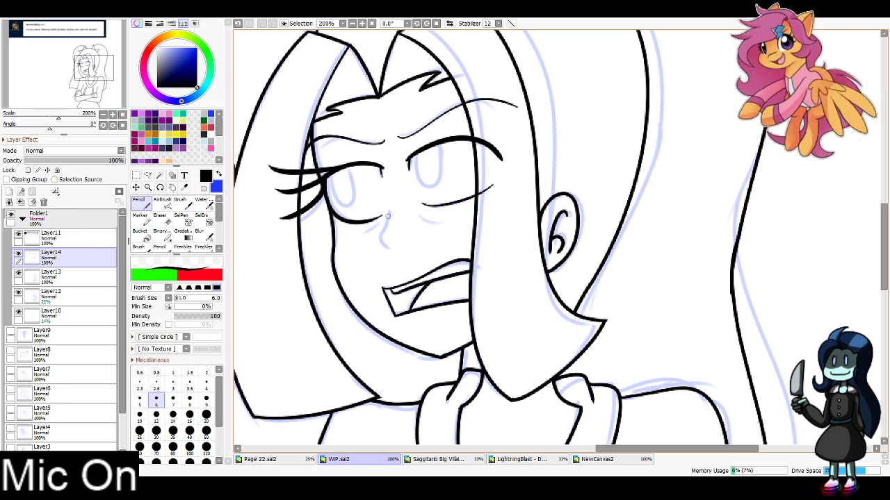
Ink the nose and the short crease lines under both eyes with a size 4 pencil
{"action": "mouse_move", "coordinate": [390, 212]}
{"action": "left_mouse_down"}
{"action": "mouse_move", "coordinate": [380, 240]}
{"action": "mouse_move", "coordinate": [396, 251]}
{"action": "mouse_move", "coordinate": [408, 245]}
{"action": "mouse_move", "coordinate": [417, 220]}
{"action": "mouse_move", "coordinate": [450, 223]}
{"action": "left_mouse_up"}
{"action": "key", "text": "ctrl+z"}
{"action": "left_click", "coordinate": [205, 383]}
{"action": "key", "text": "ctrl+z"}
{"action": "key", "text": "ctrl+z"}
Erase the eyelash tips and eye lines that extend past the face onto the front hair locks, using a size 16 eraser
{"action": "key", "text": "e"}
{"action": "mouse_move", "coordinate": [293, 170]}
{"action": "left_mouse_down"}
{"action": "mouse_move", "coordinate": [287, 226]}
{"action": "mouse_move", "coordinate": [285, 170]}
{"action": "mouse_move", "coordinate": [267, 164]}
{"action": "left_mouse_up"}
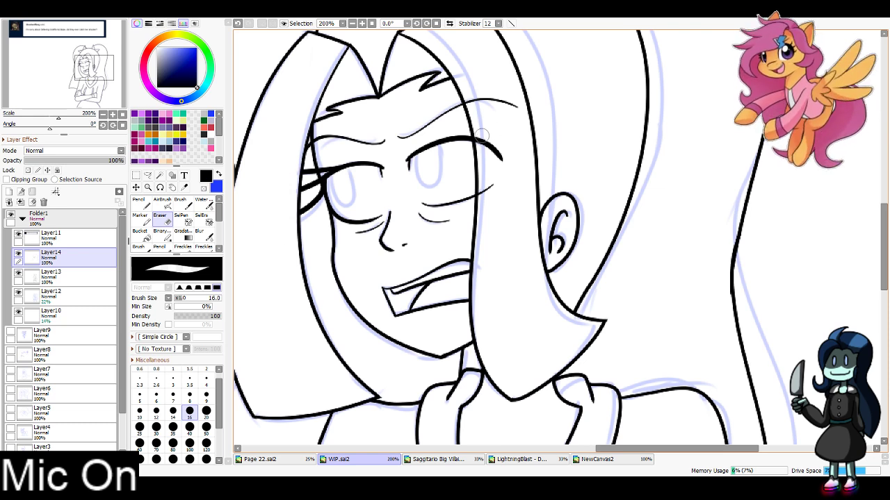
{"action": "left_click_drag", "start_coordinate": [482, 136], "coordinate": [485, 170]}
{"action": "left_click_drag", "start_coordinate": [490, 158], "coordinate": [501, 146]}
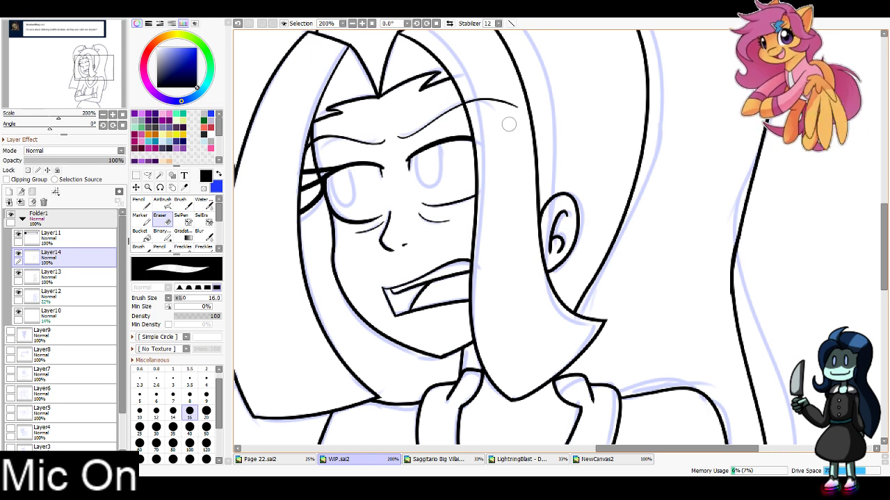
Hide the sketch layer Layer12 and add a folder containing five new layers above Layer10
{"action": "scroll", "coordinate": [419, 101], "scroll_direction": "down", "scroll_amount": 4}
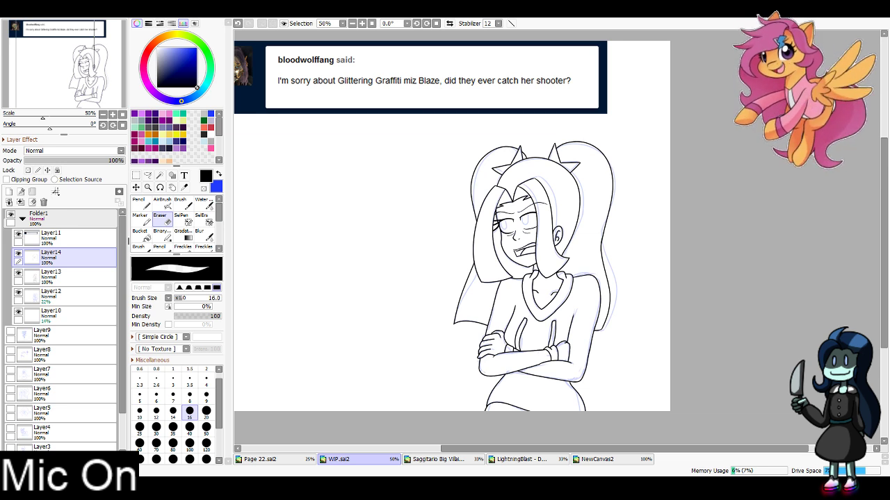
{"action": "left_click", "coordinate": [19, 293]}
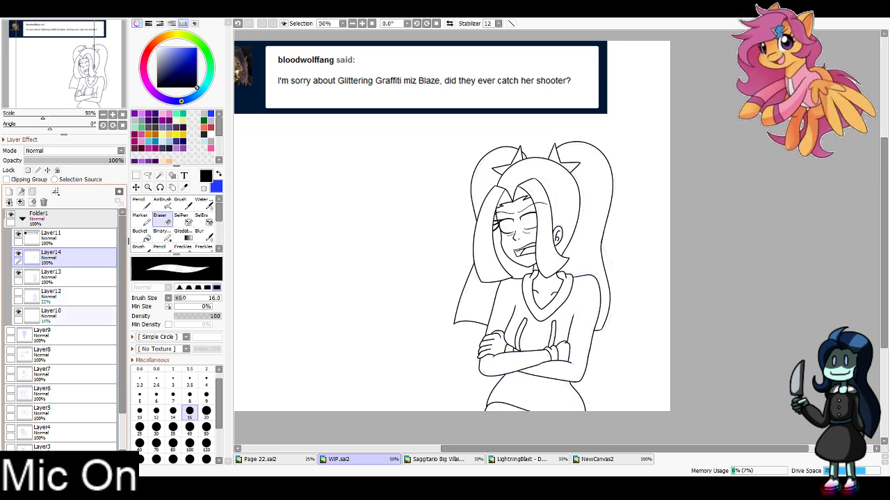
{"action": "left_click", "coordinate": [64, 316]}
{"action": "left_click", "coordinate": [32, 192]}
{"action": "left_click", "coordinate": [9, 192]}
{"action": "left_click", "coordinate": [9, 192]}
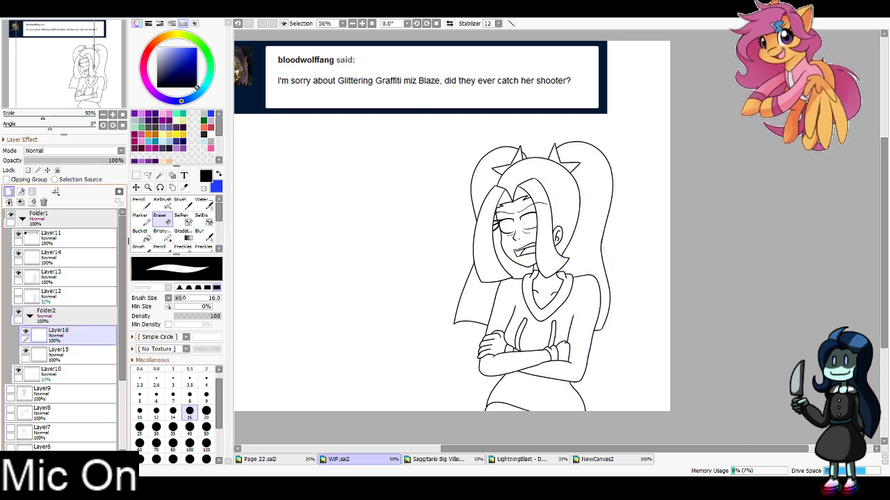
{"action": "left_click", "coordinate": [9, 192]}
{"action": "left_click", "coordinate": [9, 192]}
{"action": "left_click", "coordinate": [9, 192]}
Lasso the facial features on Layer14, cut them and paste them as a separate layer above Layer13
{"action": "left_click", "coordinate": [19, 254]}
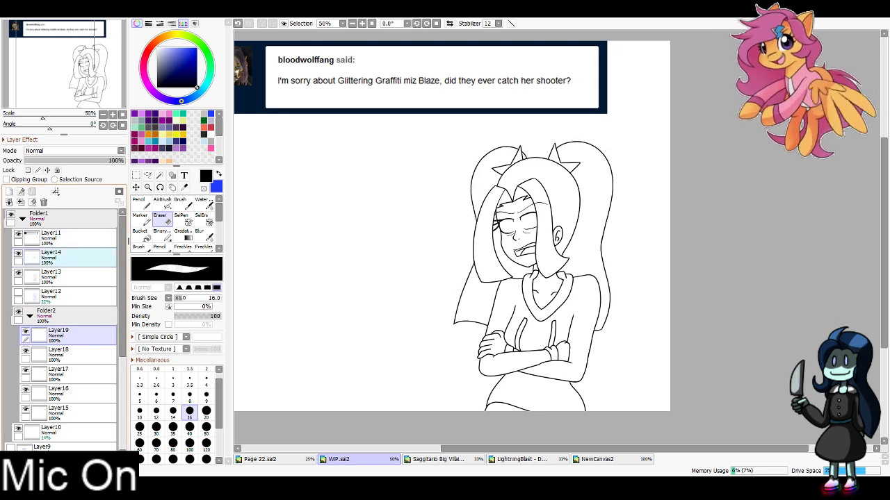
{"action": "left_click", "coordinate": [69, 258]}
{"action": "left_click", "coordinate": [147, 176]}
{"action": "mouse_move", "coordinate": [489, 205]}
{"action": "left_mouse_down"}
{"action": "mouse_move", "coordinate": [483, 239]}
{"action": "mouse_move", "coordinate": [503, 270]}
{"action": "mouse_move", "coordinate": [559, 256]}
{"action": "mouse_move", "coordinate": [532, 179]}
{"action": "mouse_move", "coordinate": [504, 186]}
{"action": "left_mouse_up"}
{"action": "key", "text": "ctrl+x"}
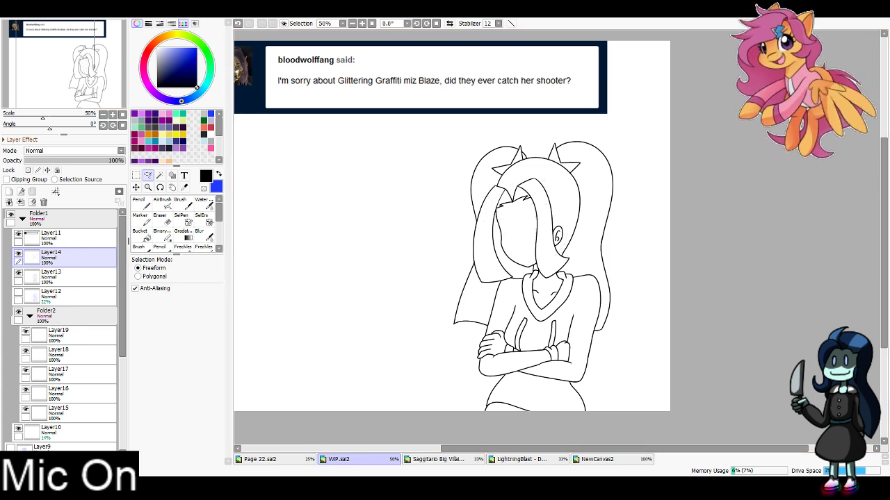
{"action": "left_click", "coordinate": [70, 278]}
{"action": "key", "text": "ctrl+v"}
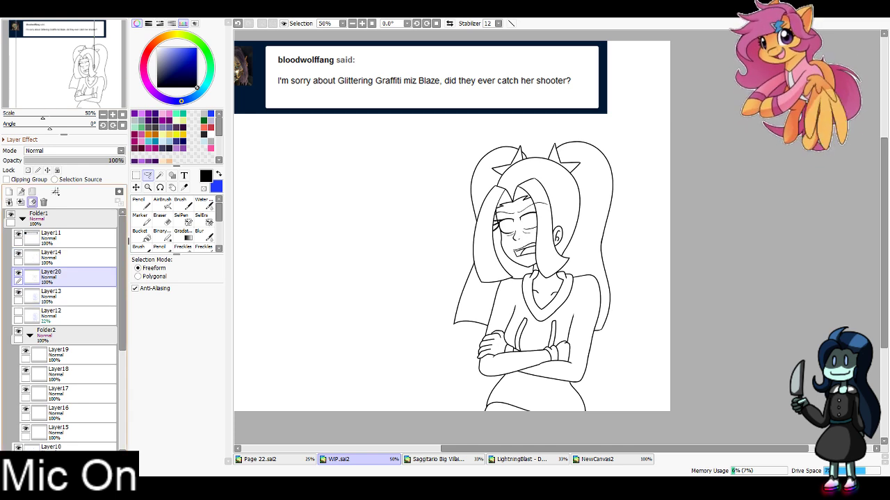
{"action": "left_click", "coordinate": [21, 202]}
{"action": "left_click", "coordinate": [70, 258]}
{"action": "left_click", "coordinate": [19, 254]}
{"action": "left_click", "coordinate": [19, 253]}
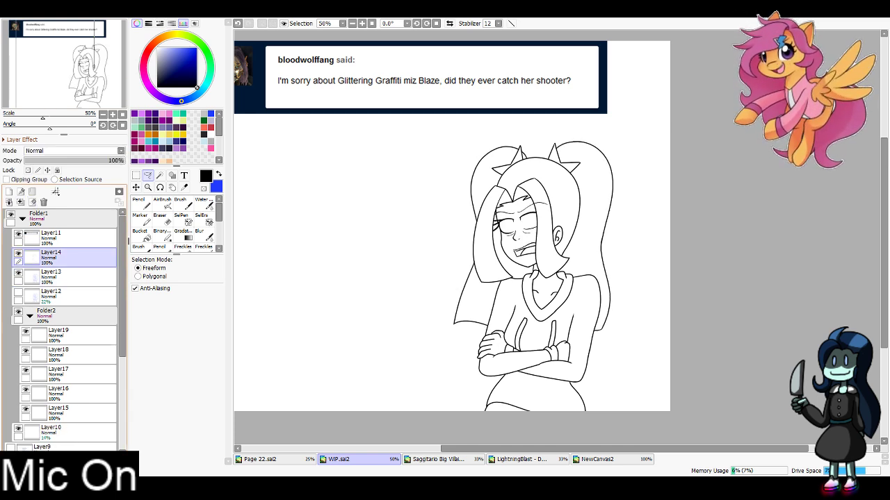
{"action": "left_click", "coordinate": [19, 253]}
{"action": "left_click", "coordinate": [19, 253]}
{"action": "left_click", "coordinate": [9, 191]}
Move the pasted facial-features layer above Layer14 and merge Layer14 down into Layer13
{"action": "left_click_drag", "start_coordinate": [69, 278], "coordinate": [69, 252]}
{"action": "left_click", "coordinate": [70, 278]}
{"action": "left_click", "coordinate": [21, 203]}
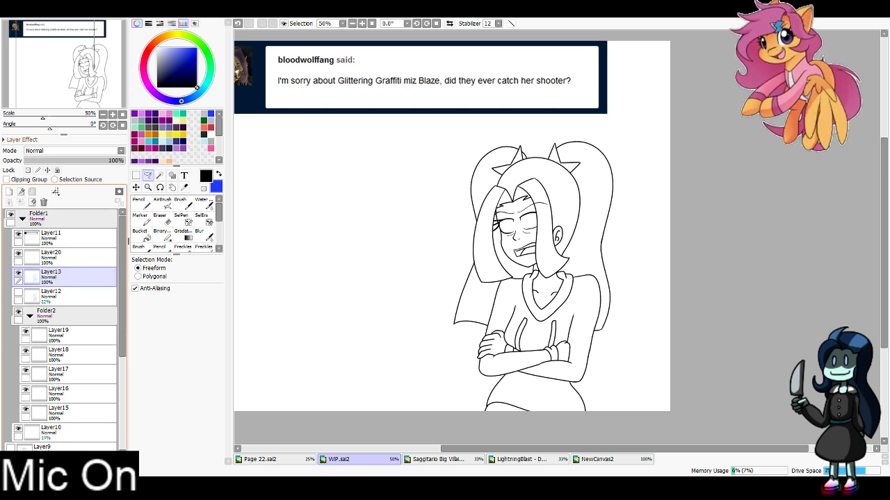
Check the merged line art on Layer13 by toggling its visibility, and hide the facial-features layer Layer20
{"action": "left_click", "coordinate": [19, 273]}
{"action": "left_click", "coordinate": [19, 273]}
{"action": "left_click", "coordinate": [19, 254]}
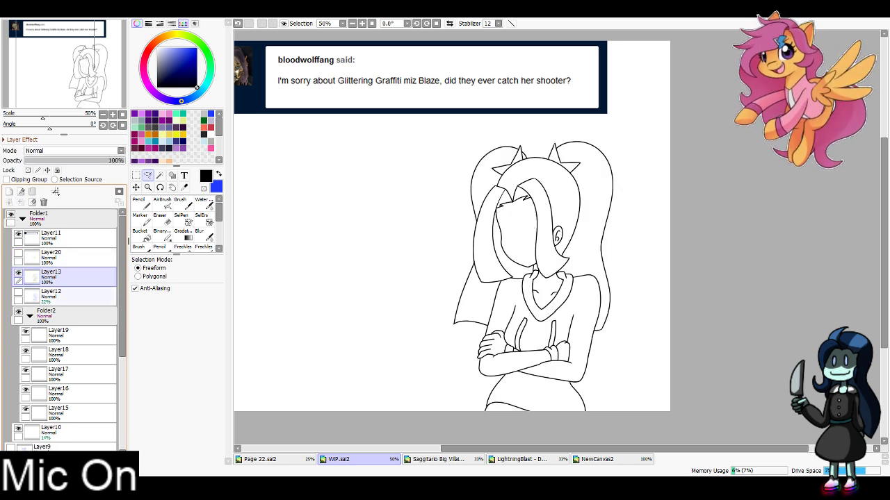
Paint purple roughly over all the hair and both pigtails on Layer19 with a size 300 pencil
{"action": "left_click", "coordinate": [77, 336]}
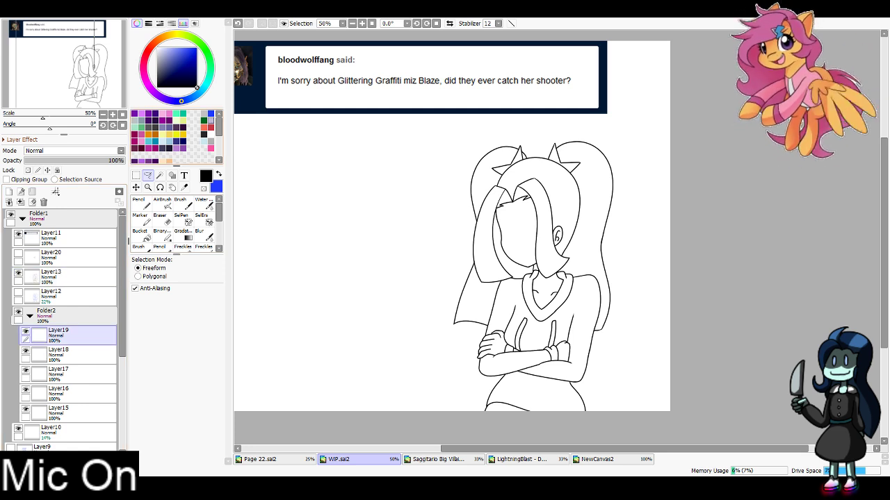
{"action": "left_click", "coordinate": [135, 114]}
{"action": "left_click", "coordinate": [142, 219]}
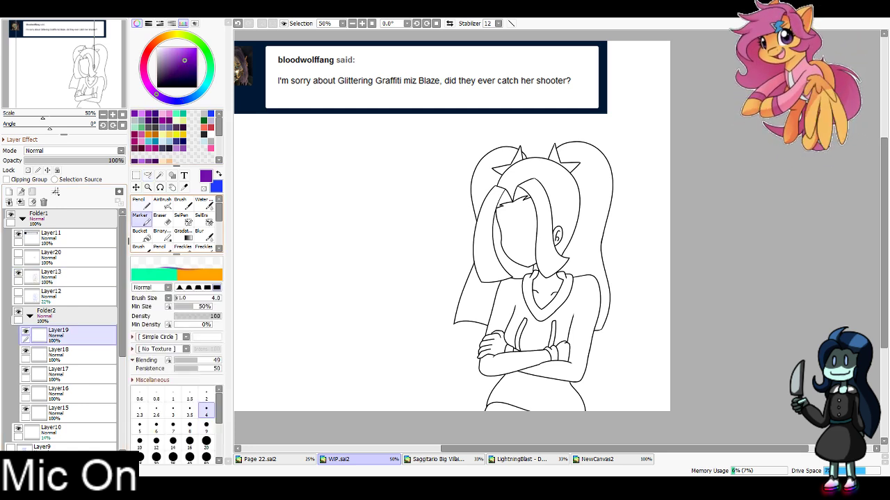
{"action": "left_click", "coordinate": [142, 203]}
{"action": "left_click", "coordinate": [189, 461]}
{"action": "mouse_move", "coordinate": [500, 285]}
{"action": "left_mouse_down"}
{"action": "mouse_move", "coordinate": [489, 305]}
{"action": "mouse_move", "coordinate": [483, 283]}
{"action": "mouse_move", "coordinate": [507, 255]}
{"action": "mouse_move", "coordinate": [513, 265]}
{"action": "mouse_move", "coordinate": [500, 182]}
{"action": "mouse_move", "coordinate": [511, 155]}
{"action": "mouse_move", "coordinate": [548, 151]}
{"action": "mouse_move", "coordinate": [550, 180]}
{"action": "mouse_move", "coordinate": [568, 196]}
{"action": "mouse_move", "coordinate": [553, 236]}
{"action": "mouse_move", "coordinate": [576, 257]}
{"action": "mouse_move", "coordinate": [596, 315]}
{"action": "mouse_move", "coordinate": [629, 264]}
{"action": "left_mouse_up"}
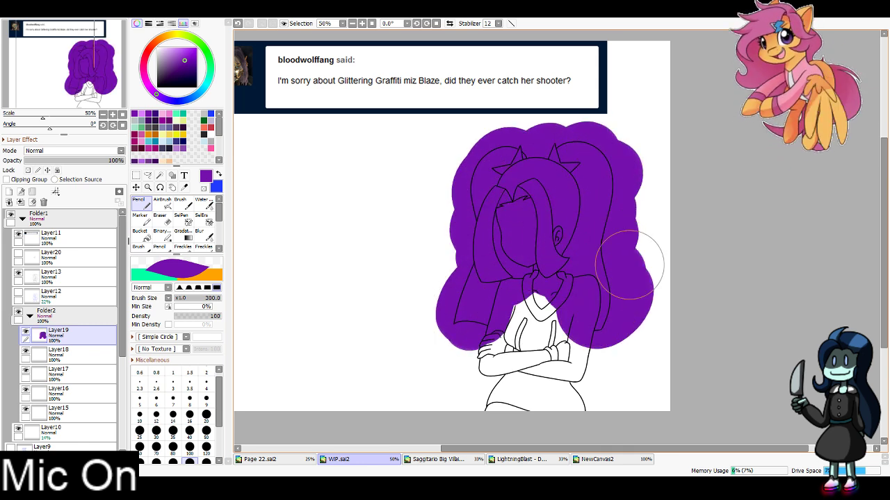
Delete the purple outside the hair on Layer19 by magic-wand selecting the background, hair ties, face, ear, neck and clothing with that layer hidden
{"action": "left_click", "coordinate": [25, 332]}
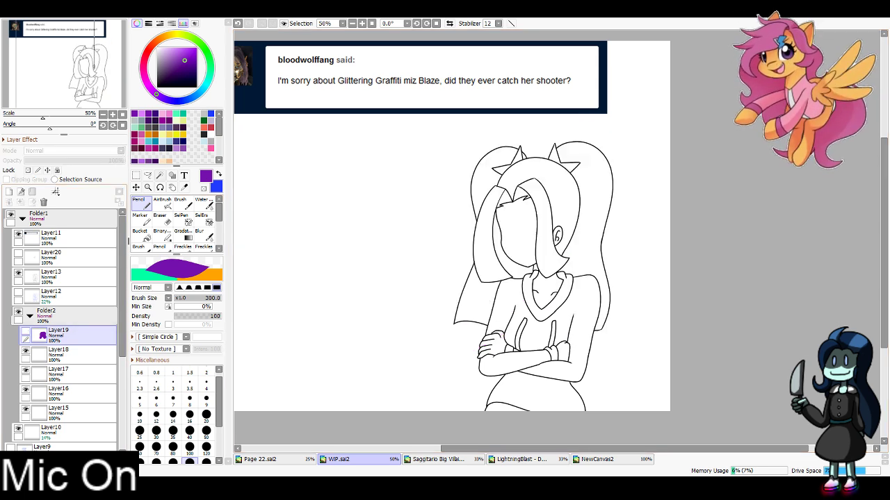
{"action": "left_click", "coordinate": [159, 176]}
{"action": "left_click", "coordinate": [431, 194]}
{"action": "left_click", "coordinate": [507, 169]}
{"action": "left_click", "coordinate": [568, 167]}
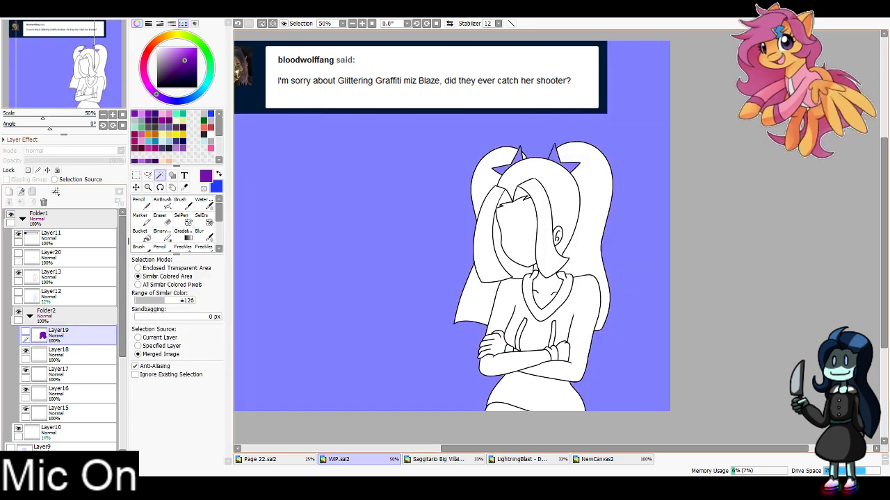
{"action": "left_click", "coordinate": [519, 233]}
{"action": "left_click", "coordinate": [558, 234]}
{"action": "left_click", "coordinate": [536, 268]}
{"action": "left_click", "coordinate": [528, 289]}
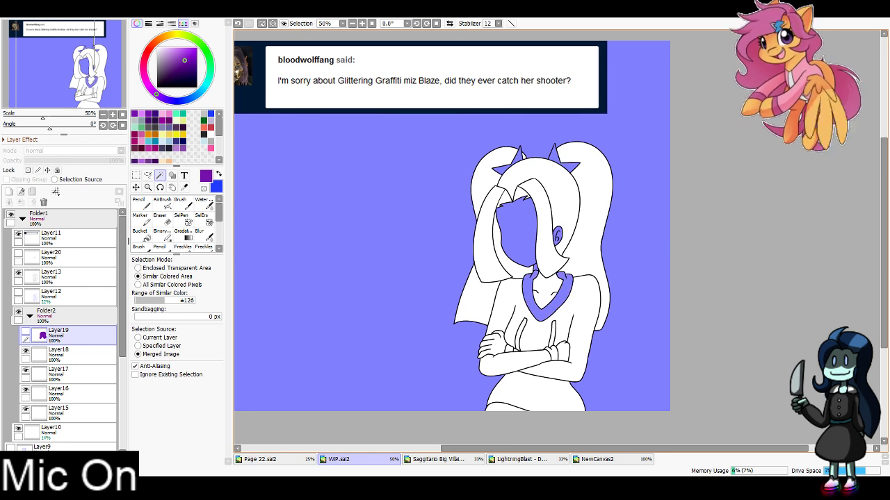
{"action": "left_click", "coordinate": [538, 330]}
{"action": "left_click", "coordinate": [546, 291]}
{"action": "left_click", "coordinate": [494, 344]}
{"action": "key", "text": "Delete"}
{"action": "key", "text": "ctrl+d"}
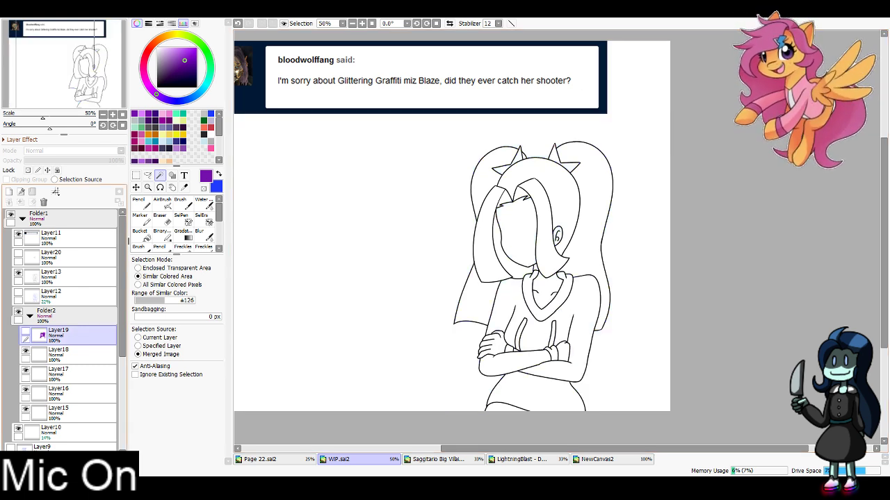
{"action": "left_click", "coordinate": [26, 332]}
Paint pale mint green roughly over the V-shaped collar on Layer18 with a size 300 pencil
{"action": "left_click", "coordinate": [78, 356]}
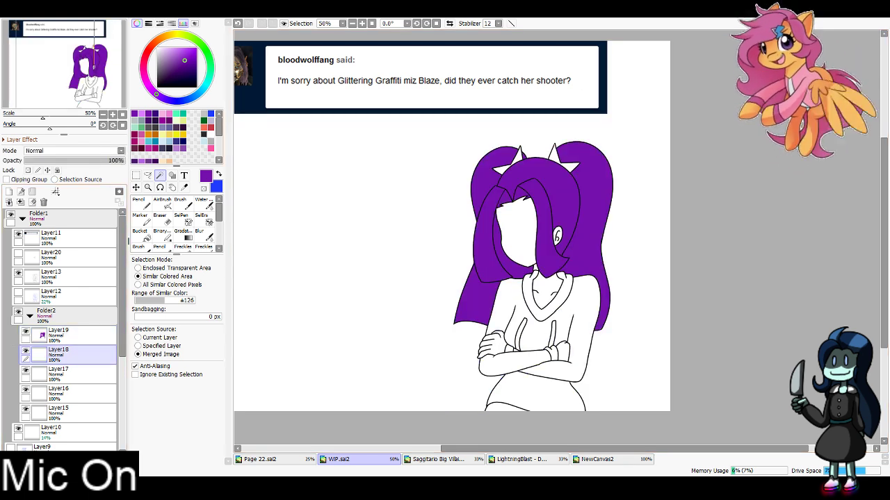
{"action": "left_click", "coordinate": [139, 128]}
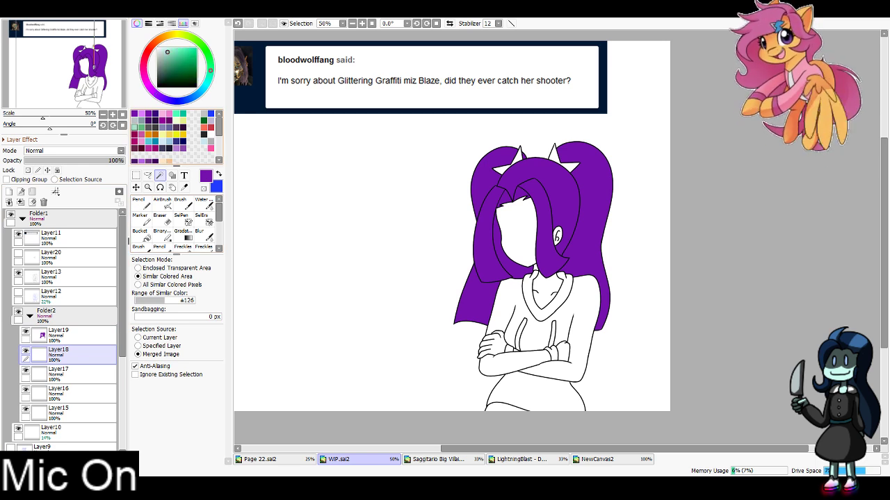
{"action": "left_click", "coordinate": [140, 203]}
{"action": "mouse_move", "coordinate": [540, 262]}
{"action": "left_mouse_down"}
{"action": "mouse_move", "coordinate": [525, 290]}
{"action": "mouse_move", "coordinate": [540, 302]}
{"action": "mouse_move", "coordinate": [566, 284]}
{"action": "mouse_move", "coordinate": [544, 299]}
{"action": "mouse_move", "coordinate": [562, 280]}
{"action": "mouse_move", "coordinate": [551, 321]}
{"action": "left_mouse_up"}
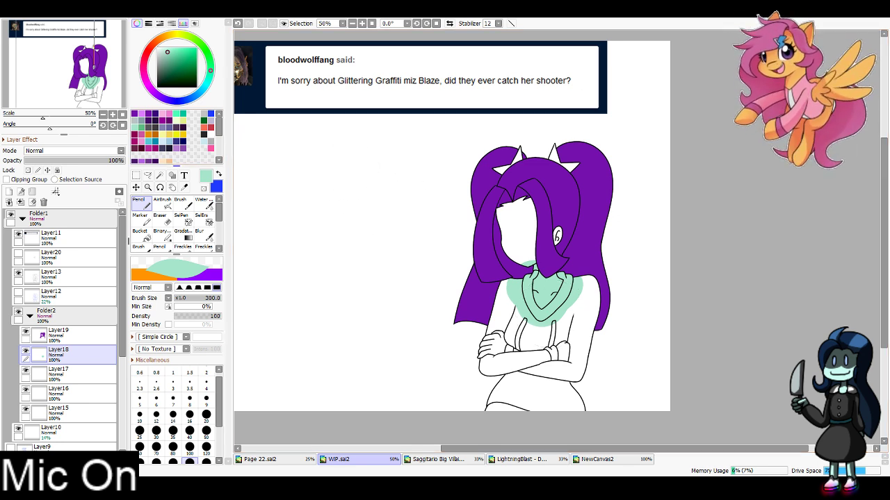
Paint both spiked hair ties light grey on Layer18 with a size 40 pencil
{"action": "left_click", "coordinate": [134, 121]}
{"action": "left_click", "coordinate": [190, 432]}
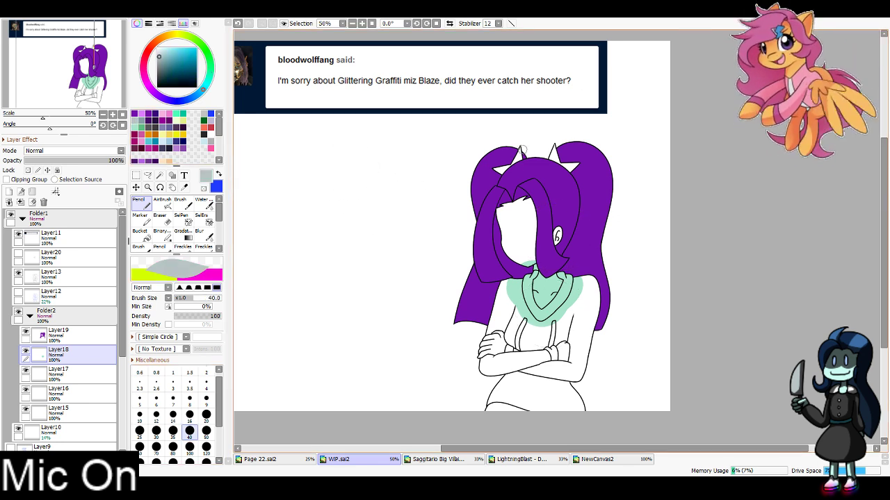
{"action": "left_click_drag", "start_coordinate": [522, 150], "coordinate": [499, 174]}
{"action": "left_click_drag", "start_coordinate": [557, 153], "coordinate": [551, 142]}
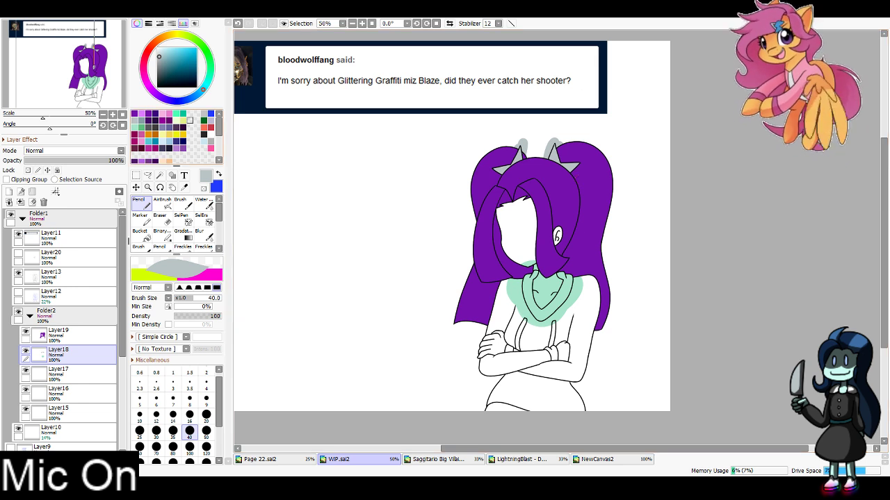
{"action": "left_click", "coordinate": [134, 127]}
{"action": "mouse_move", "coordinate": [526, 320]}
{"action": "left_mouse_down"}
{"action": "mouse_move", "coordinate": [520, 341]}
{"action": "mouse_move", "coordinate": [556, 326]}
{"action": "mouse_move", "coordinate": [554, 364]}
{"action": "left_mouse_up"}
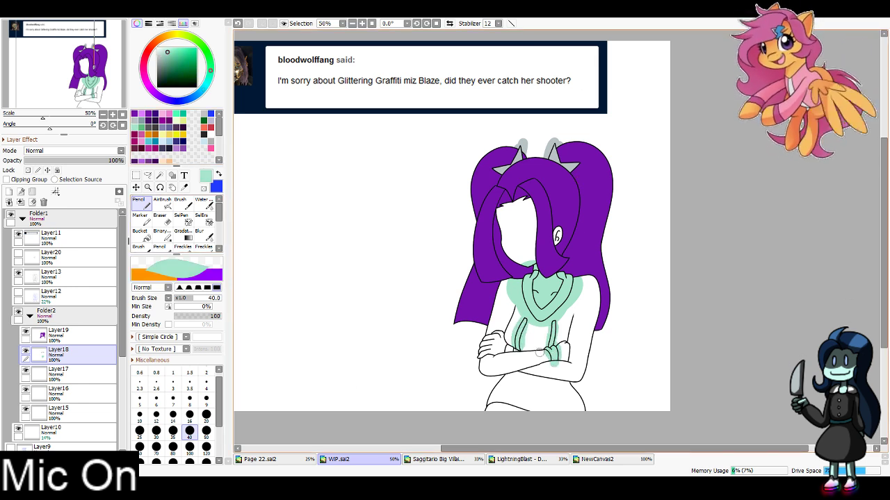
{"action": "left_click_drag", "start_coordinate": [512, 339], "coordinate": [506, 360]}
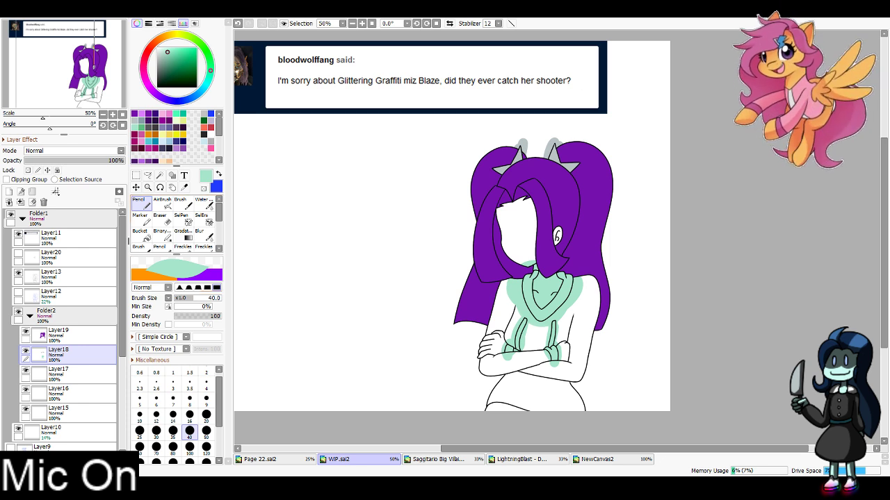
{"action": "left_click", "coordinate": [162, 219]}
{"action": "left_click", "coordinate": [189, 446]}
{"action": "mouse_move", "coordinate": [521, 333]}
{"action": "left_mouse_down"}
{"action": "mouse_move", "coordinate": [508, 362]}
{"action": "mouse_move", "coordinate": [551, 360]}
{"action": "mouse_move", "coordinate": [579, 345]}
{"action": "mouse_move", "coordinate": [554, 331]}
{"action": "left_mouse_up"}
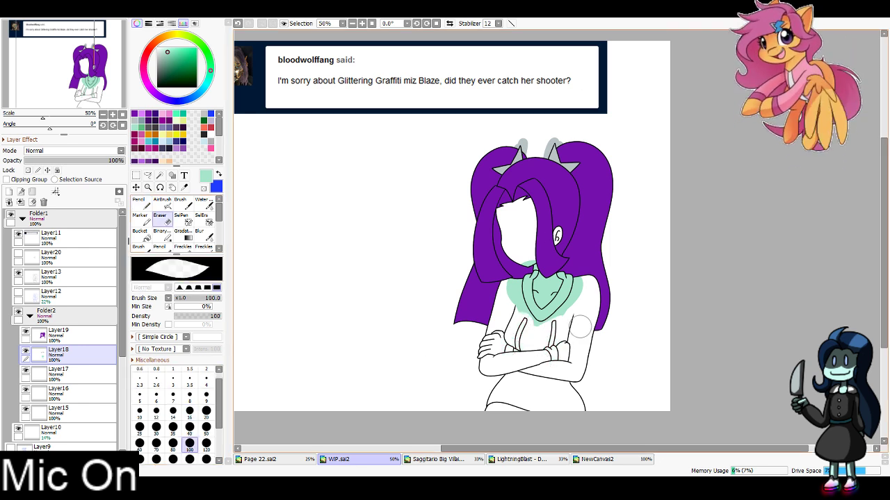
Remove the excess mint and grey outside the collar and hair ties on Layer18, using magic-wand selections of the surrounding areas
{"action": "left_click", "coordinate": [25, 351]}
{"action": "key", "text": "w"}
{"action": "left_click", "coordinate": [417, 229]}
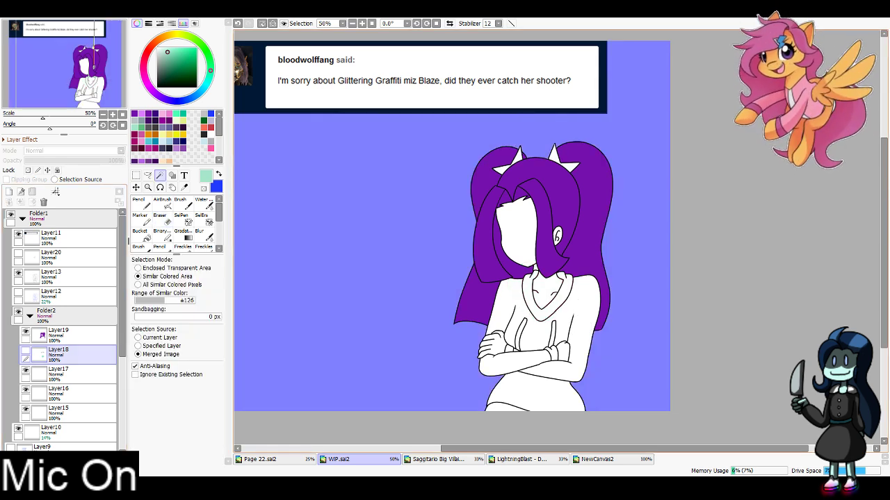
{"action": "left_click", "coordinate": [518, 233]}
{"action": "left_click", "coordinate": [547, 295]}
{"action": "left_click", "coordinate": [539, 330]}
{"action": "left_click", "coordinate": [536, 268]}
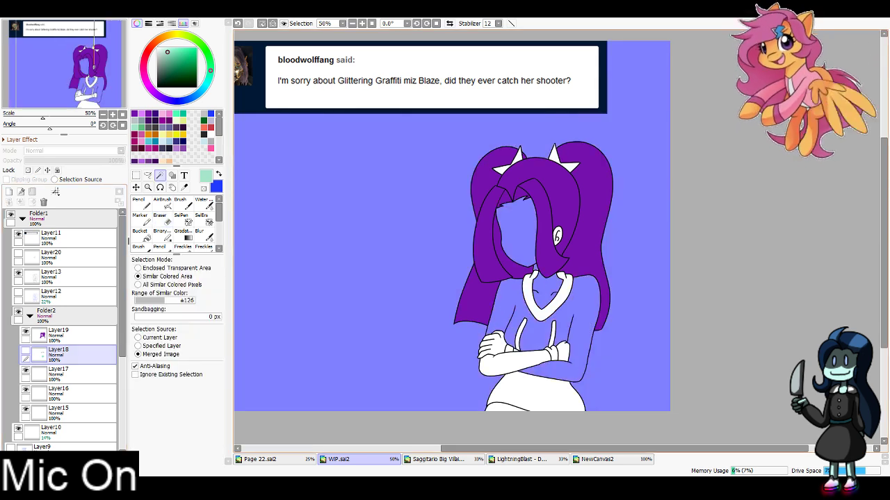
{"action": "left_click", "coordinate": [520, 336]}
{"action": "left_click", "coordinate": [552, 334]}
{"action": "key", "text": "ctrl+d"}
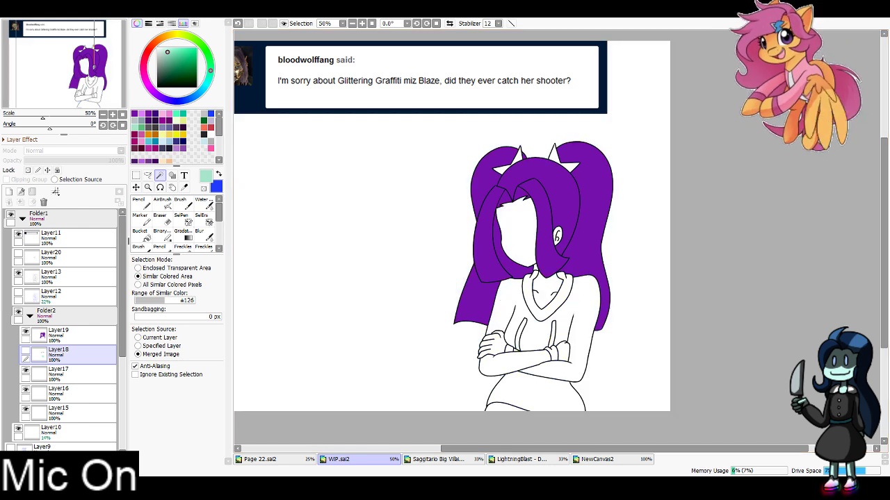
{"action": "left_click", "coordinate": [26, 351]}
Paint dark grey roughly over the torso, arms and hips on Layer17 with a size 100 pencil
{"action": "left_click", "coordinate": [80, 375]}
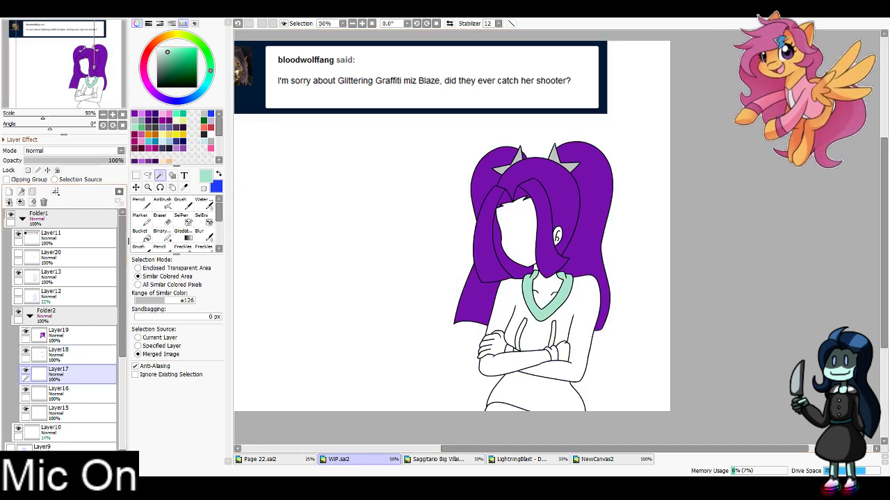
{"action": "left_click", "coordinate": [169, 128]}
{"action": "left_click", "coordinate": [140, 203]}
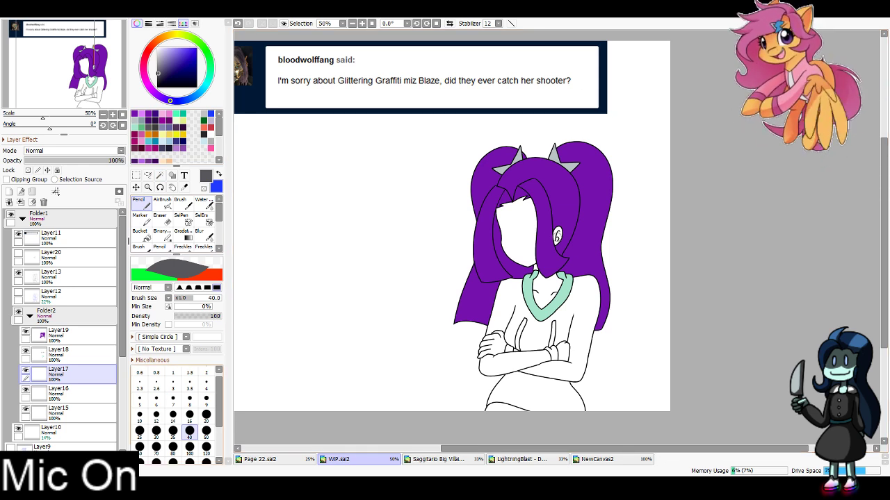
{"action": "left_click", "coordinate": [190, 449]}
{"action": "mouse_move", "coordinate": [518, 296]}
{"action": "left_mouse_down"}
{"action": "mouse_move", "coordinate": [493, 317]}
{"action": "mouse_move", "coordinate": [502, 328]}
{"action": "mouse_move", "coordinate": [516, 317]}
{"action": "mouse_move", "coordinate": [525, 329]}
{"action": "mouse_move", "coordinate": [527, 308]}
{"action": "mouse_move", "coordinate": [557, 318]}
{"action": "mouse_move", "coordinate": [570, 310]}
{"action": "mouse_move", "coordinate": [541, 353]}
{"action": "mouse_move", "coordinate": [581, 364]}
{"action": "mouse_move", "coordinate": [584, 400]}
{"action": "mouse_move", "coordinate": [570, 370]}
{"action": "mouse_move", "coordinate": [559, 397]}
{"action": "mouse_move", "coordinate": [587, 310]}
{"action": "left_mouse_up"}
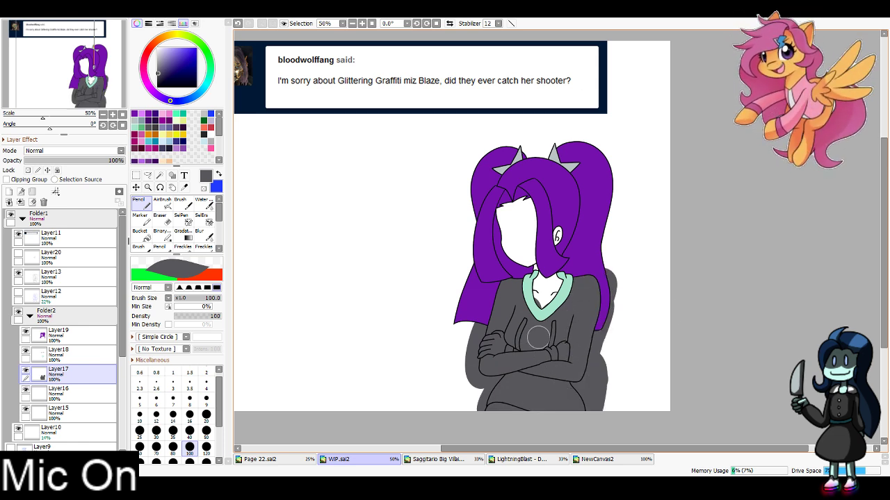
Remove the excess dark grey outside the clothing on Layer17, using magic-wand selections of the background, face, ear, neckline, hands and hip gap
{"action": "left_click", "coordinate": [26, 370]}
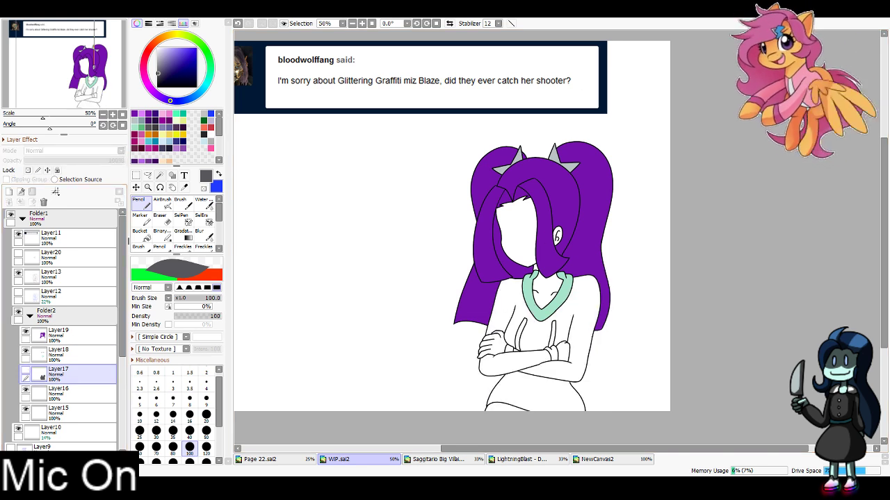
{"action": "key", "text": "w"}
{"action": "left_click", "coordinate": [431, 258]}
{"action": "left_click", "coordinate": [548, 293]}
{"action": "left_click", "coordinate": [535, 268]}
{"action": "left_click", "coordinate": [518, 233]}
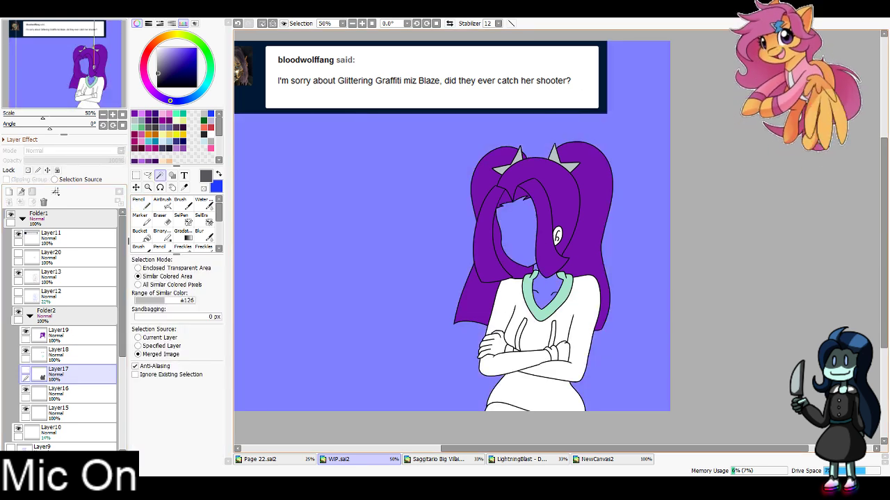
{"action": "left_click", "coordinate": [558, 236]}
{"action": "left_click", "coordinate": [493, 344]}
{"action": "left_click", "coordinate": [564, 351]}
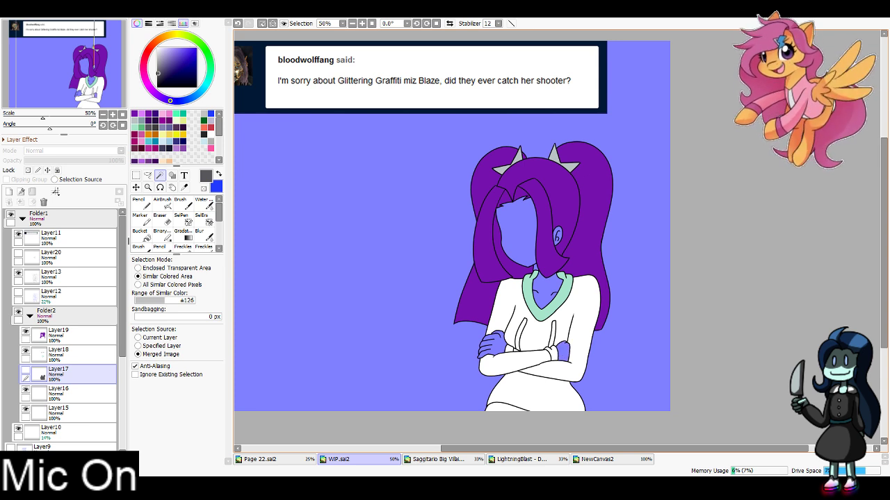
{"action": "left_click", "coordinate": [502, 408]}
{"action": "key", "text": "Delete"}
{"action": "key", "text": "ctrl+d"}
{"action": "left_click", "coordinate": [26, 371]}
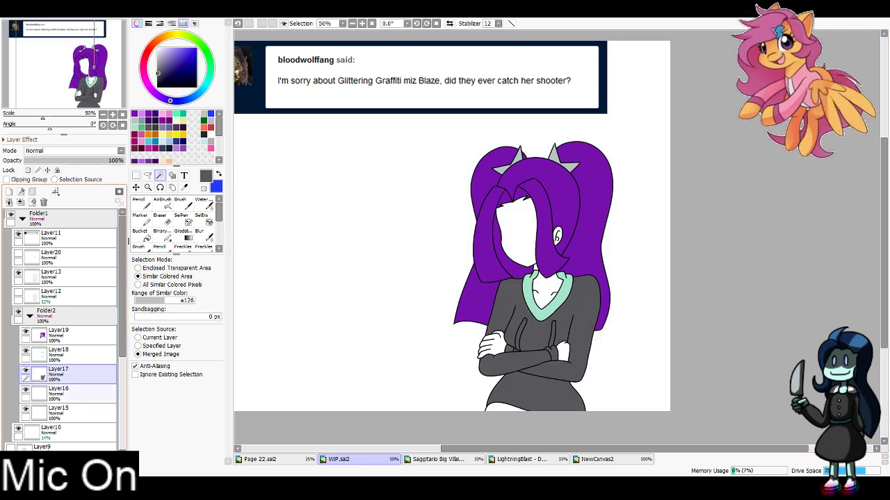
Paint the trouser area below the shirt on Layer16 in the trouser green sampled from Panel 7.png, and clear the excess around it
{"action": "left_click", "coordinate": [87, 394]}
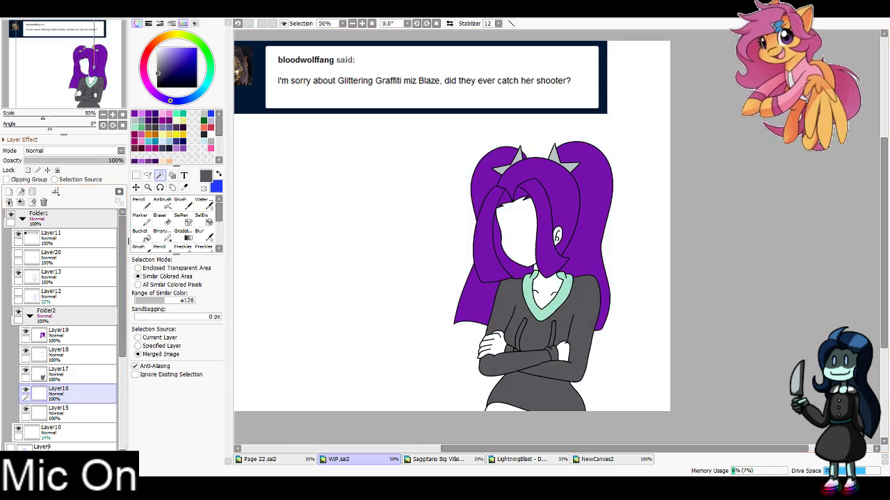
{"action": "left_click", "coordinate": [176, 113]}
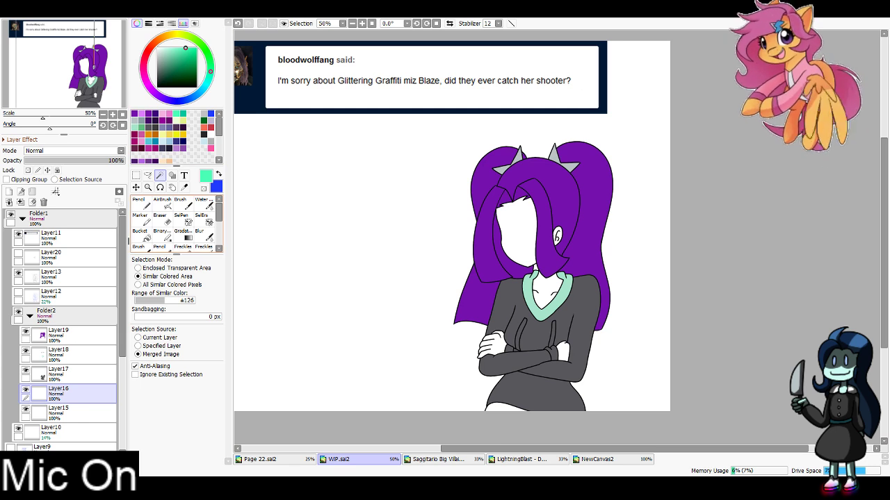
{"action": "left_click", "coordinate": [142, 203]}
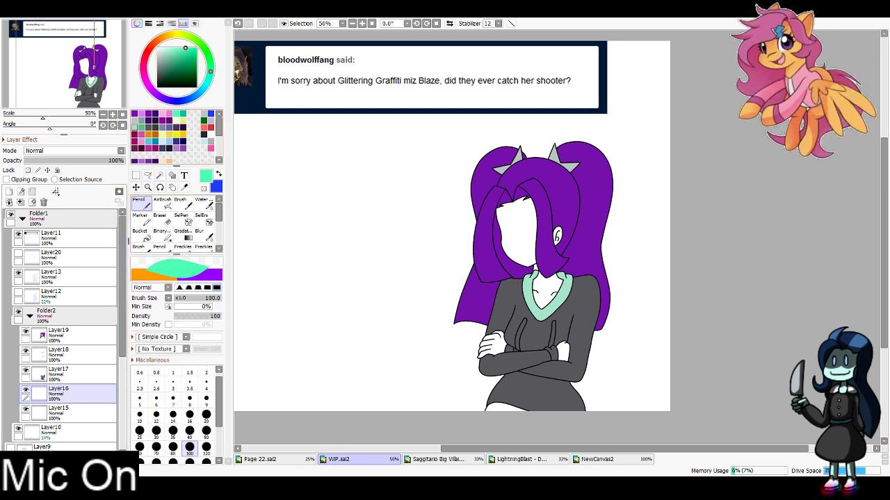
{"action": "left_click", "coordinate": [135, 127]}
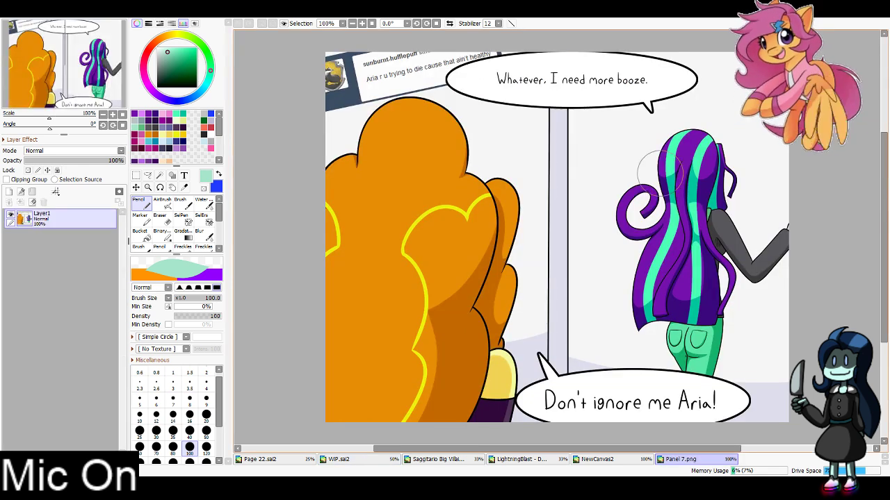
{"action": "key", "text": "alt"}
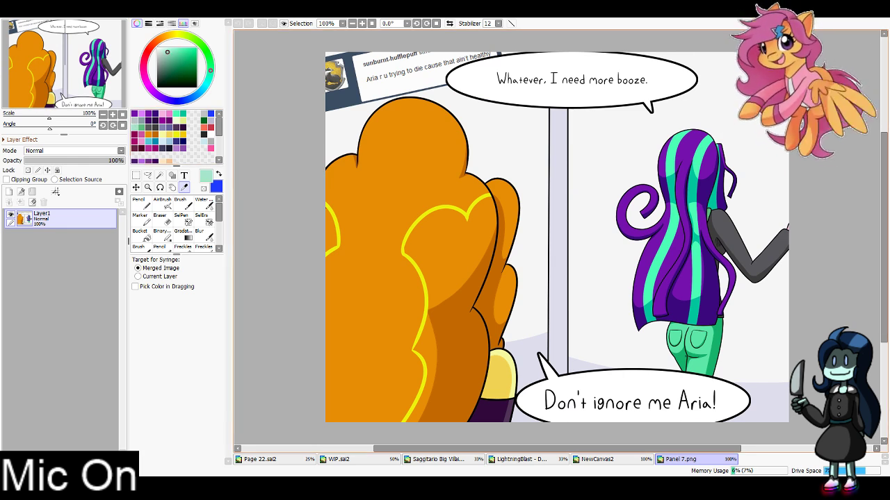
{"action": "left_click", "coordinate": [697, 339]}
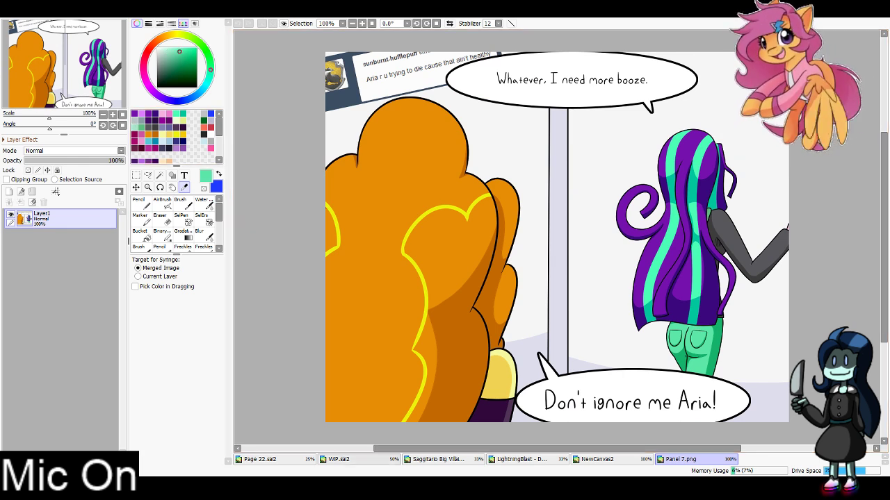
{"action": "left_click", "coordinate": [348, 459]}
{"action": "key", "text": "n"}
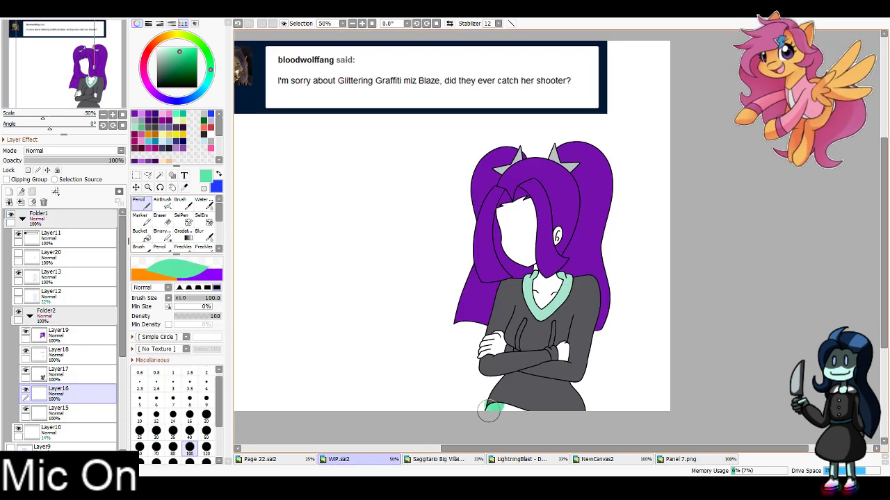
{"action": "left_click", "coordinate": [160, 175]}
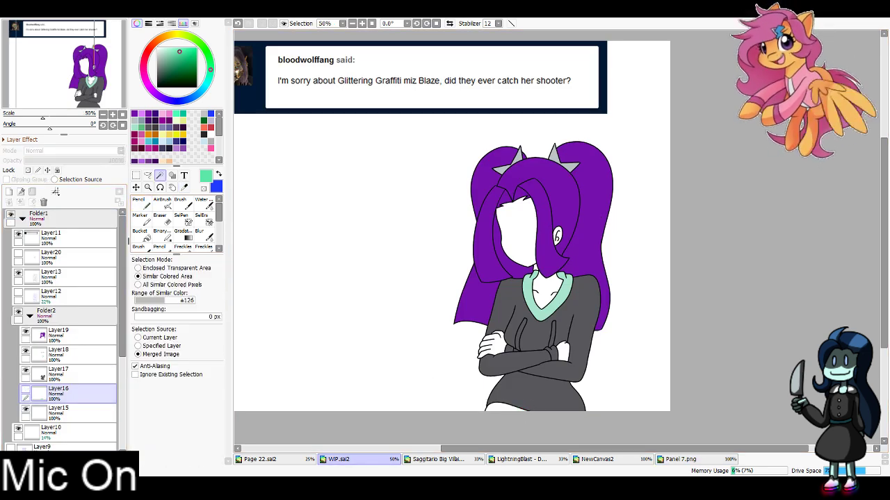
{"action": "left_click", "coordinate": [25, 390]}
Paint pale pink roughly over the face, ear, neck and both hands on Layer15 with a size 100 pencil
{"action": "left_click", "coordinate": [87, 414]}
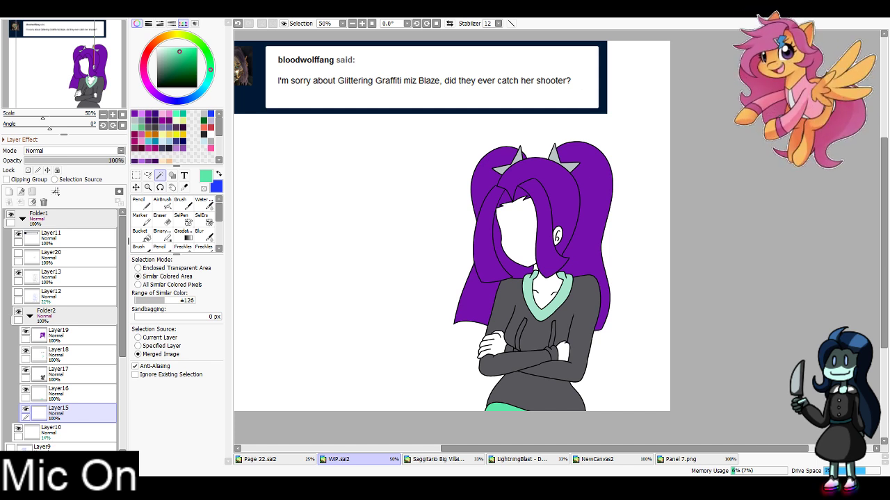
{"action": "left_click", "coordinate": [162, 114]}
{"action": "left_click", "coordinate": [142, 203]}
{"action": "mouse_move", "coordinate": [506, 214]}
{"action": "left_mouse_down"}
{"action": "mouse_move", "coordinate": [519, 272]}
{"action": "mouse_move", "coordinate": [534, 271]}
{"action": "mouse_move", "coordinate": [523, 191]}
{"action": "mouse_move", "coordinate": [541, 217]}
{"action": "mouse_move", "coordinate": [545, 310]}
{"action": "mouse_move", "coordinate": [555, 307]}
{"action": "mouse_move", "coordinate": [536, 316]}
{"action": "left_mouse_up"}
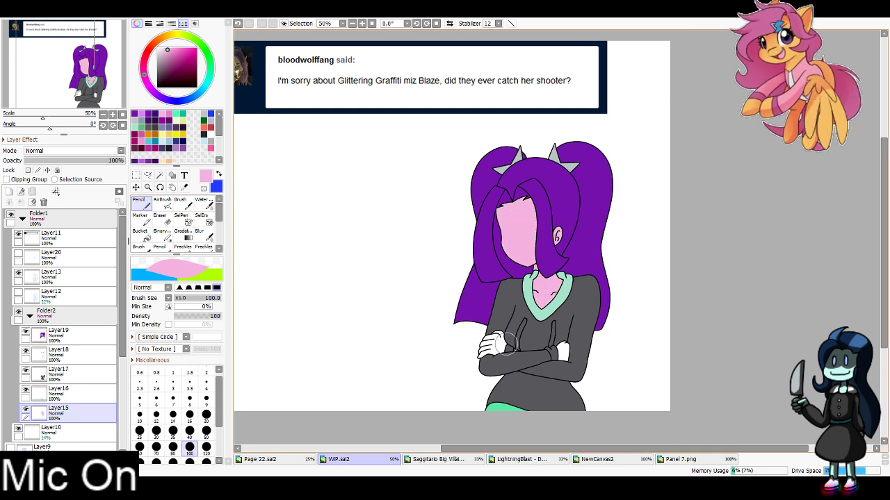
{"action": "left_click_drag", "start_coordinate": [499, 343], "coordinate": [493, 346]}
{"action": "left_click_drag", "start_coordinate": [571, 336], "coordinate": [561, 354]}
Remove the excess pink outside the character on Layer15, using a magic-wand selection of the background
{"action": "left_click", "coordinate": [26, 409]}
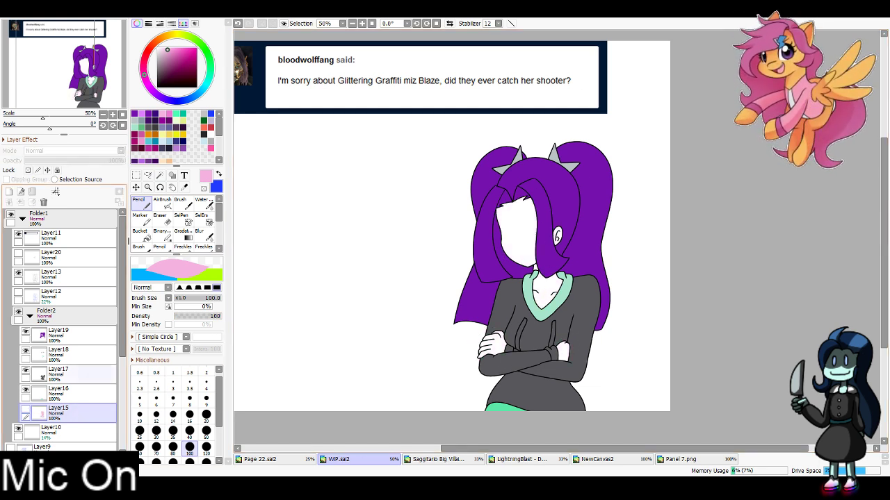
{"action": "left_click", "coordinate": [160, 175]}
{"action": "left_click", "coordinate": [390, 214]}
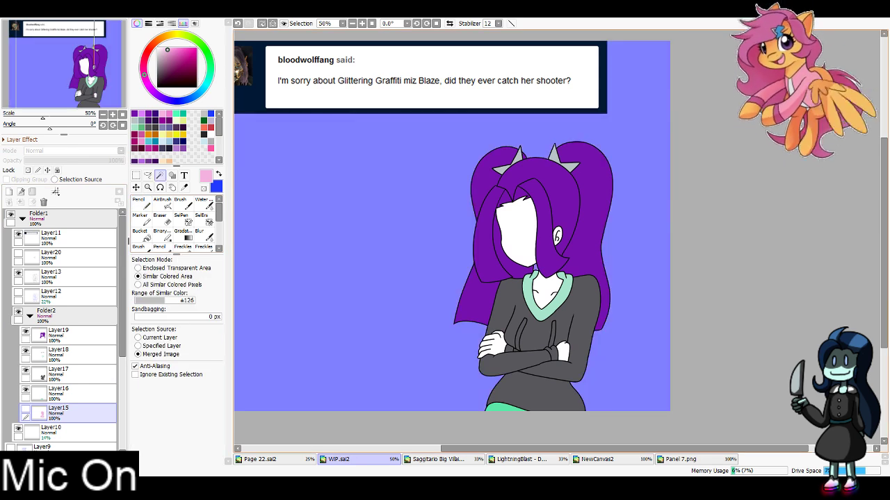
{"action": "key", "text": "ctrl+d"}
{"action": "left_click", "coordinate": [26, 410]}
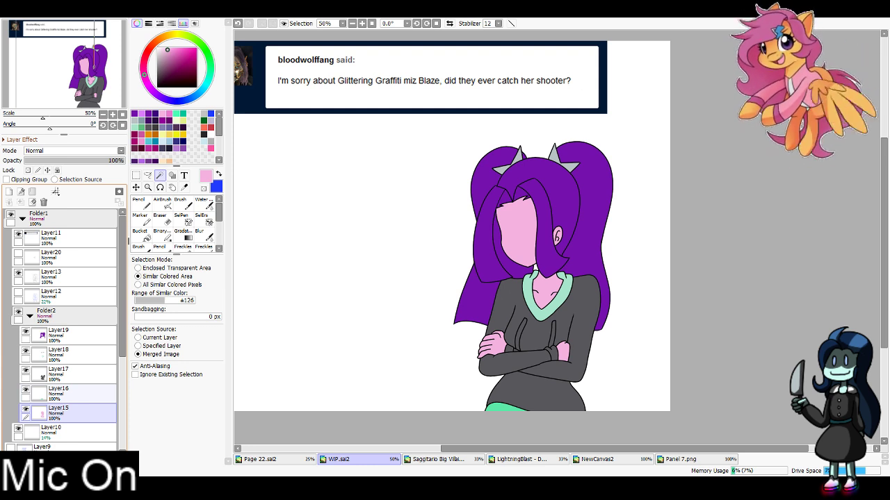
Show the facial features on Layer20 and bucket-fill the mouth interior red on a new layer above Layer15
{"action": "left_click", "coordinate": [18, 254]}
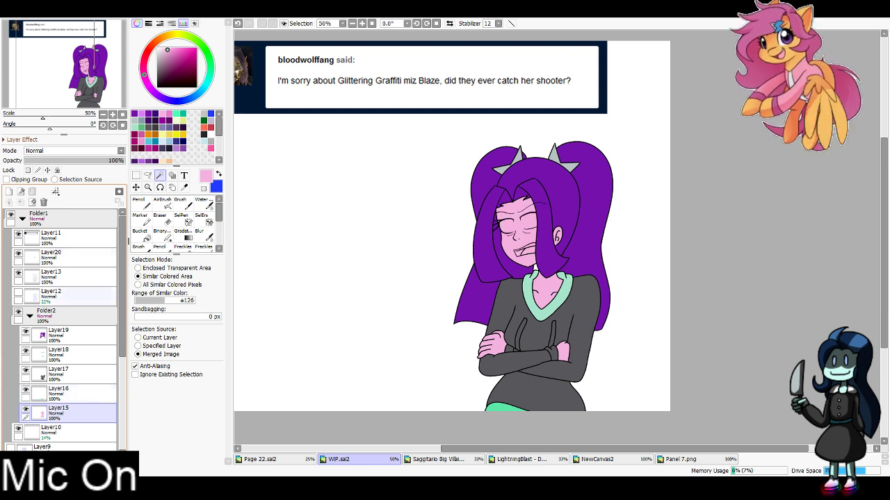
{"action": "left_click", "coordinate": [9, 192]}
{"action": "left_click", "coordinate": [101, 61]}
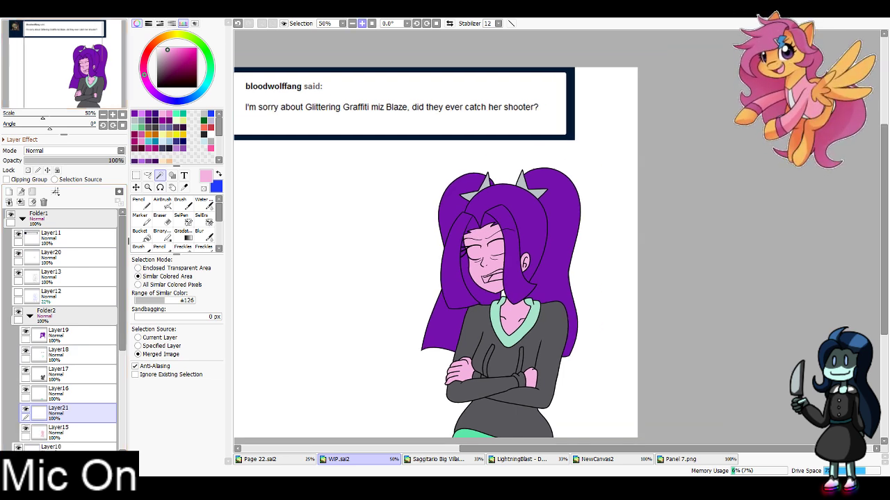
{"action": "left_click", "coordinate": [363, 24]}
{"action": "left_click", "coordinate": [362, 23]}
{"action": "left_click", "coordinate": [362, 24]}
{"action": "left_click", "coordinate": [204, 127]}
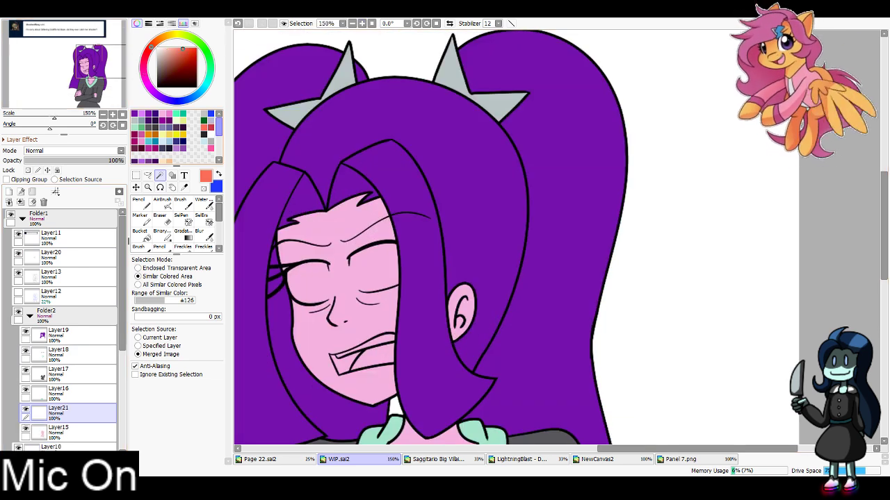
{"action": "left_click", "coordinate": [219, 174]}
{"action": "left_click", "coordinate": [211, 128]}
{"action": "left_click", "coordinate": [142, 235]}
{"action": "left_click", "coordinate": [343, 363]}
Bucket-fill the tongue orange-red and the upper teeth white on Layer21
{"action": "key", "text": "x"}
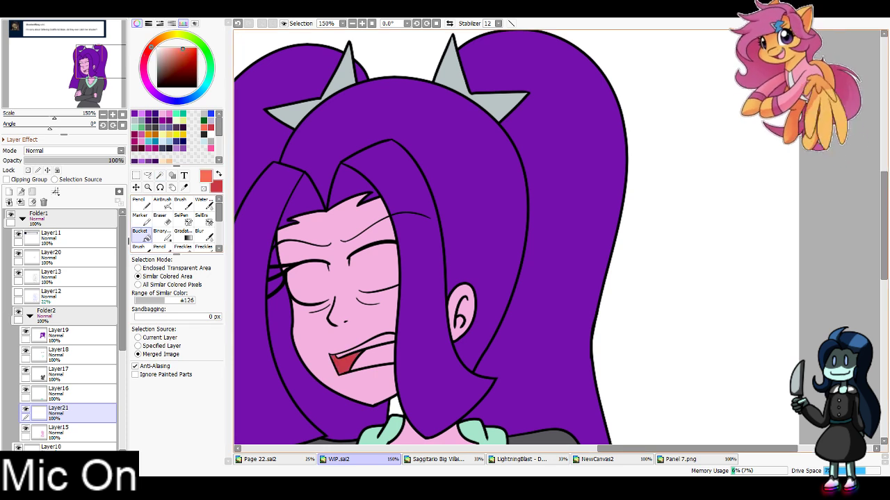
{"action": "left_click", "coordinate": [376, 358]}
{"action": "left_click", "coordinate": [173, 69]}
{"action": "left_click_drag", "start_coordinate": [173, 69], "coordinate": [157, 48]}
{"action": "left_click", "coordinate": [379, 342]}
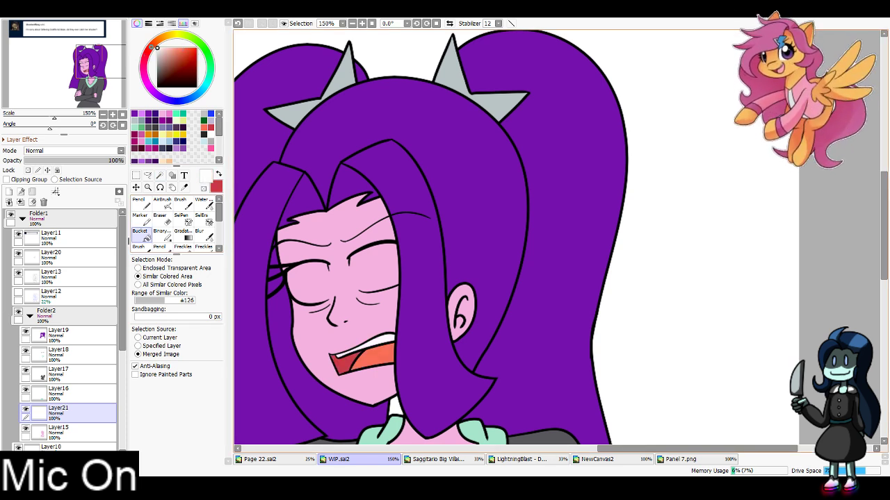
Paint both eyes white on Layer21 with a size 16 pencil
{"action": "left_click_drag", "start_coordinate": [102, 62], "coordinate": [100, 62]}
{"action": "left_click_drag", "start_coordinate": [394, 338], "coordinate": [434, 329]}
{"action": "scroll", "coordinate": [557, 237], "scroll_direction": "down", "scroll_amount": 1}
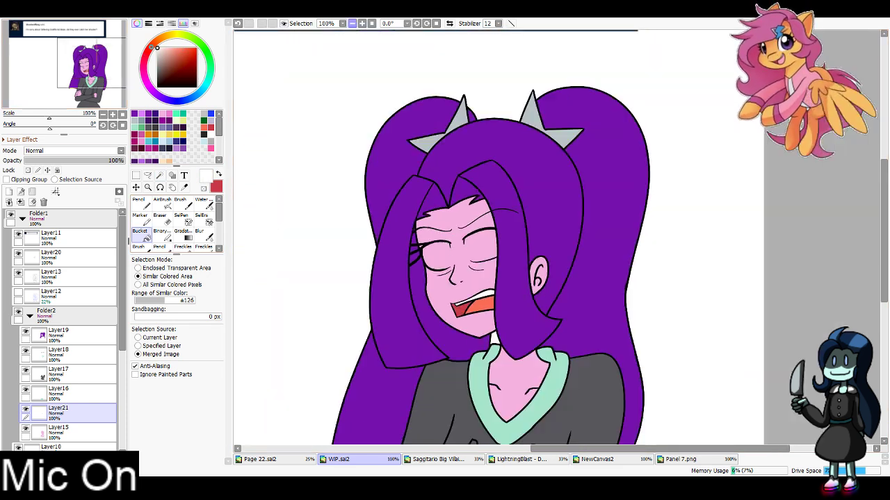
{"action": "scroll", "coordinate": [557, 237], "scroll_direction": "up", "scroll_amount": 2}
{"action": "left_click_drag", "start_coordinate": [397, 292], "coordinate": [442, 284]}
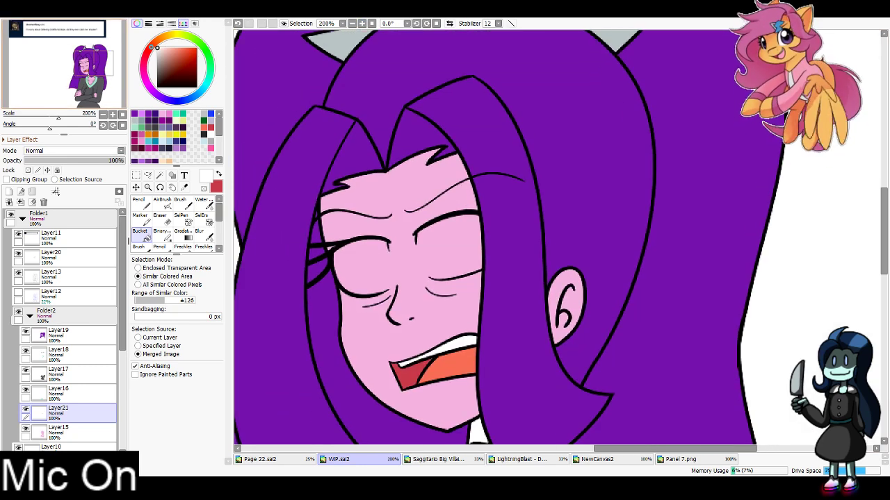
{"action": "key", "text": "n"}
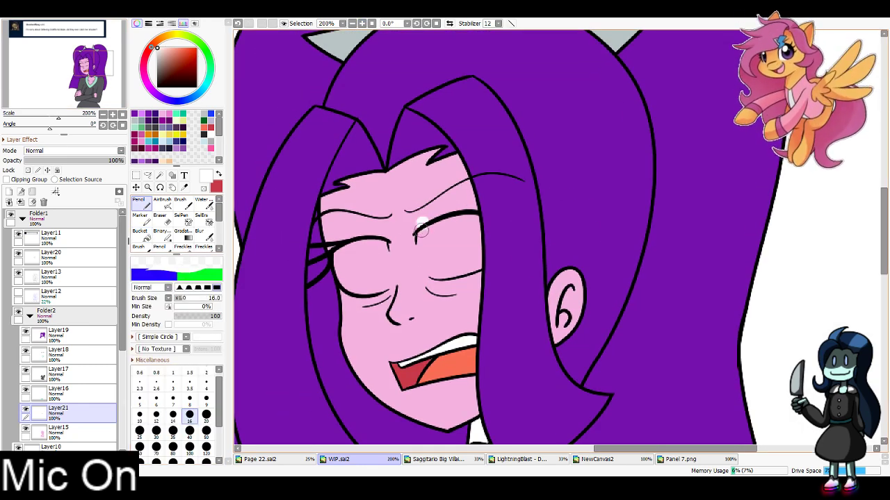
{"action": "mouse_move", "coordinate": [421, 228]}
{"action": "left_mouse_down"}
{"action": "mouse_move", "coordinate": [435, 288]}
{"action": "mouse_move", "coordinate": [481, 255]}
{"action": "mouse_move", "coordinate": [493, 257]}
{"action": "left_mouse_up"}
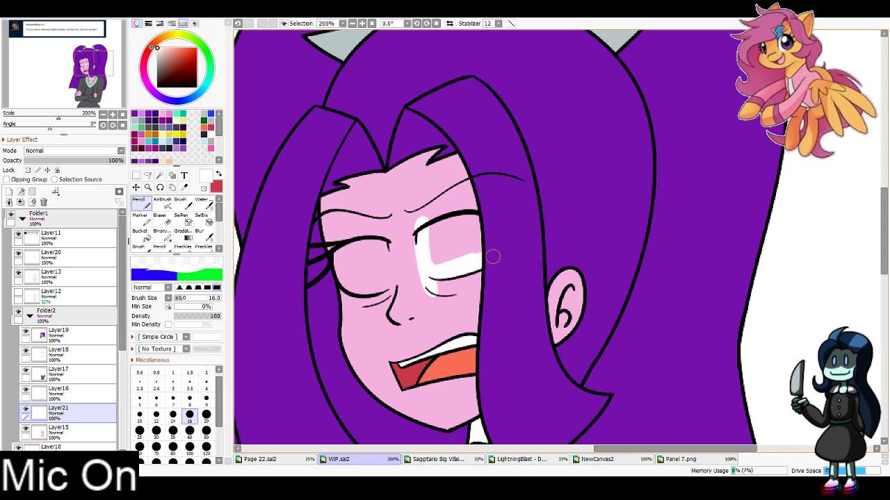
{"action": "mouse_move", "coordinate": [380, 236]}
{"action": "left_mouse_down"}
{"action": "mouse_move", "coordinate": [389, 291]}
{"action": "mouse_move", "coordinate": [345, 279]}
{"action": "mouse_move", "coordinate": [341, 257]}
{"action": "mouse_move", "coordinate": [350, 247]}
{"action": "mouse_move", "coordinate": [360, 248]}
{"action": "mouse_move", "coordinate": [348, 262]}
{"action": "mouse_move", "coordinate": [369, 282]}
{"action": "left_mouse_up"}
{"action": "mouse_move", "coordinate": [438, 235]}
{"action": "left_mouse_down"}
{"action": "mouse_move", "coordinate": [487, 229]}
{"action": "mouse_move", "coordinate": [457, 236]}
{"action": "mouse_move", "coordinate": [445, 256]}
{"action": "mouse_move", "coordinate": [487, 249]}
{"action": "left_mouse_up"}
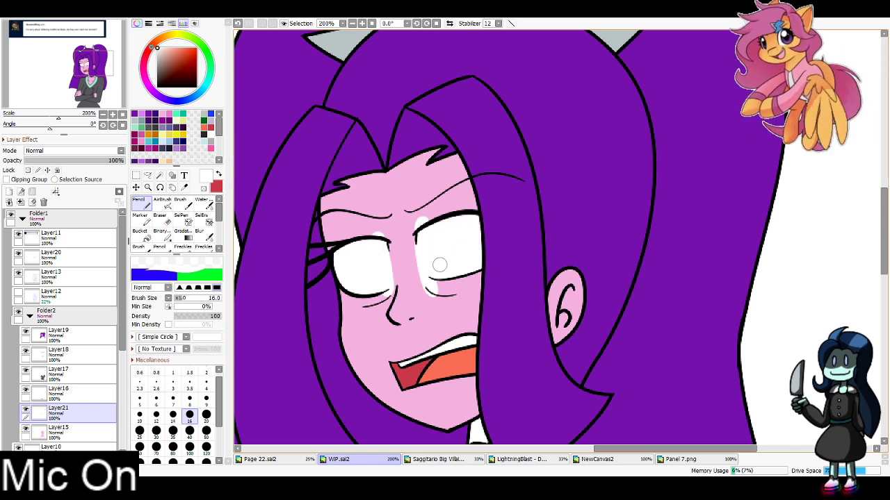
Erase the white spilling past the inner corners and lids of both eyes with a size 16 eraser
{"action": "key", "text": "e"}
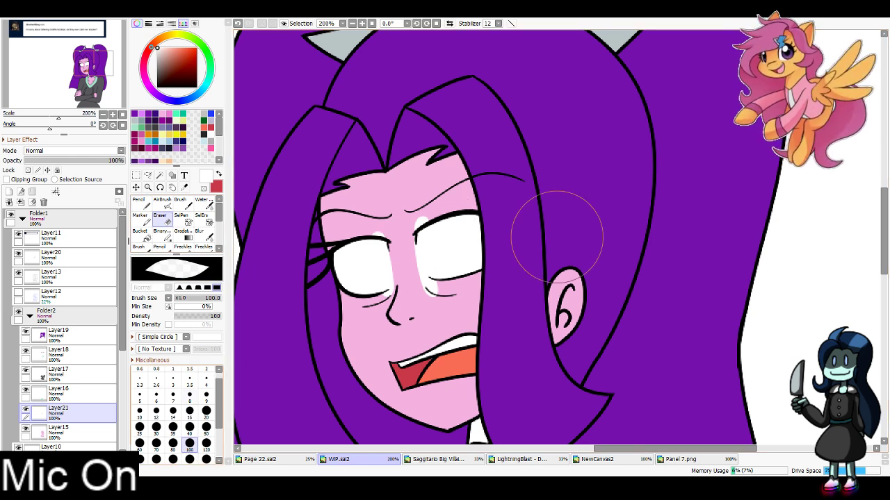
{"action": "left_click", "coordinate": [189, 414]}
{"action": "mouse_move", "coordinate": [427, 212]}
{"action": "left_mouse_down"}
{"action": "mouse_move", "coordinate": [411, 225]}
{"action": "mouse_move", "coordinate": [365, 229]}
{"action": "left_mouse_up"}
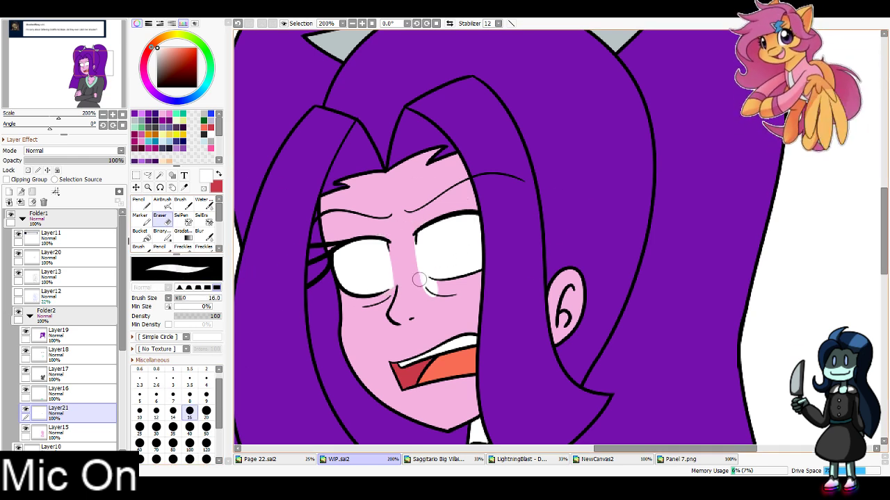
{"action": "key", "text": "ctrl+z"}
{"action": "mouse_move", "coordinate": [419, 281]}
{"action": "left_mouse_down"}
{"action": "mouse_move", "coordinate": [464, 281]}
{"action": "mouse_move", "coordinate": [433, 288]}
{"action": "left_mouse_up"}
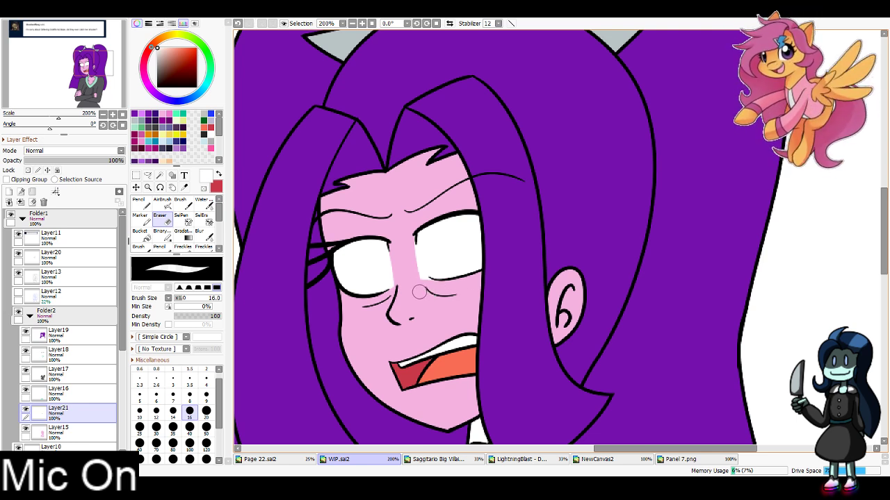
{"action": "left_click", "coordinate": [69, 257]}
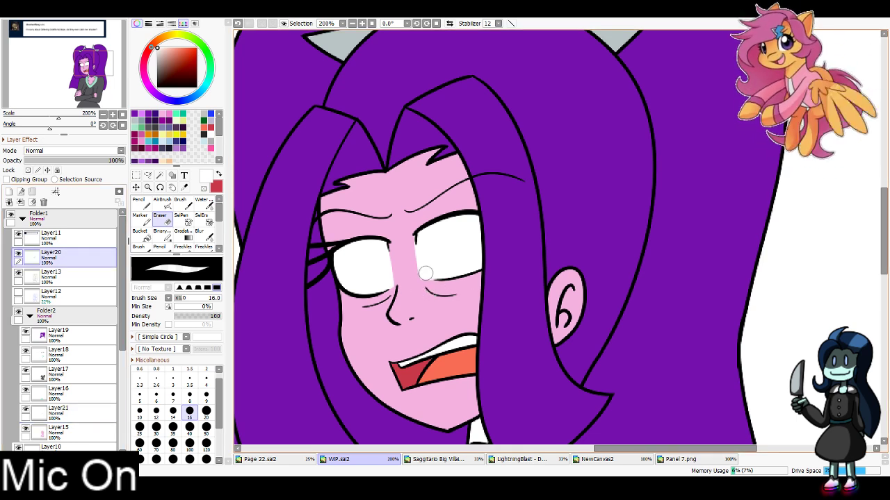
{"action": "left_click", "coordinate": [69, 413]}
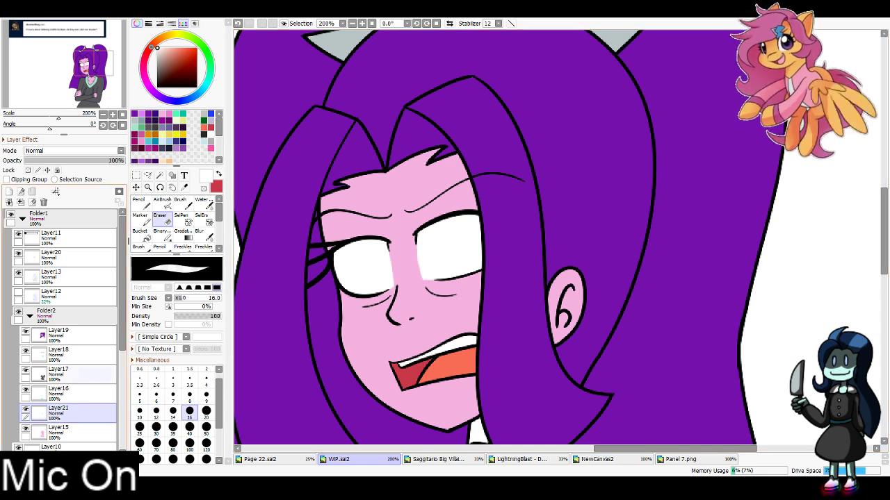
Add two layers, Layer22 and Layer23, above Layer21 and show the sketch on Layer12
{"action": "left_click", "coordinate": [9, 192]}
{"action": "left_click", "coordinate": [9, 192]}
{"action": "left_click", "coordinate": [19, 293]}
{"action": "left_click", "coordinate": [219, 173]}
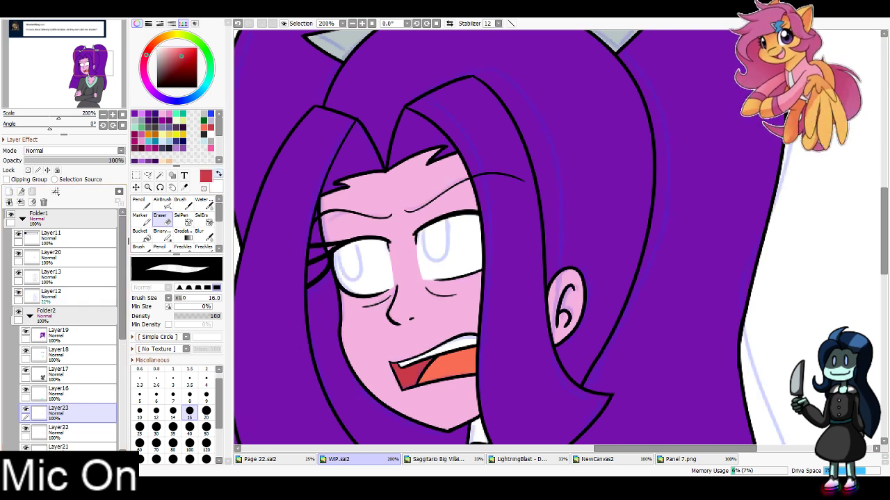
Outline both irises in black on Layer23 with a size 16 pencil, following the sketch and trimming the excess
{"action": "left_click", "coordinate": [204, 134]}
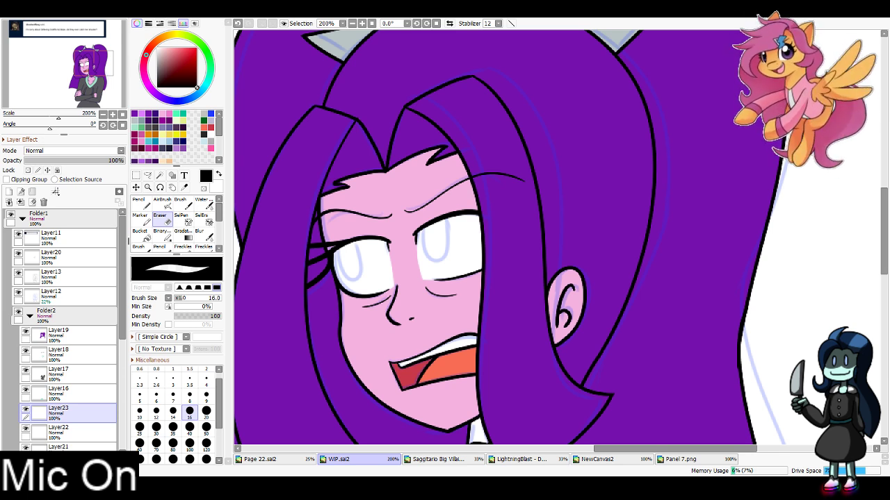
{"action": "key", "text": "n"}
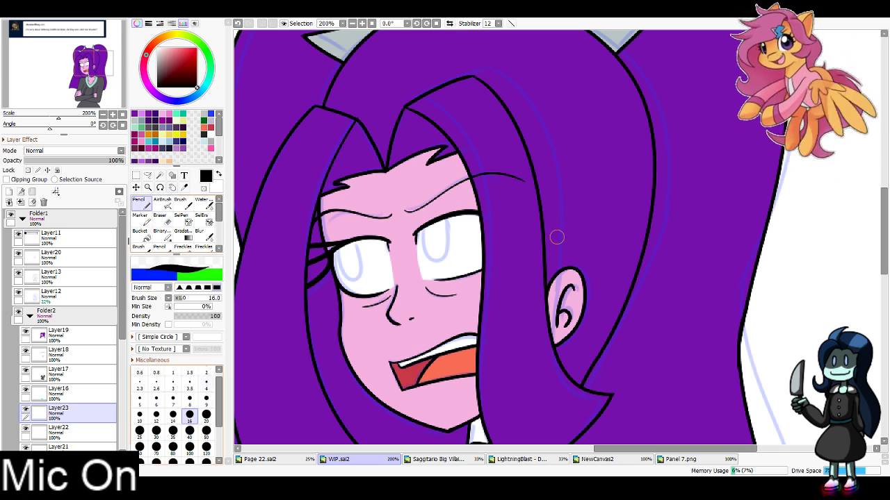
{"action": "mouse_move", "coordinate": [422, 220]}
{"action": "left_mouse_down"}
{"action": "mouse_move", "coordinate": [443, 207]}
{"action": "mouse_move", "coordinate": [432, 260]}
{"action": "mouse_move", "coordinate": [444, 208]}
{"action": "left_mouse_up"}
{"action": "key", "text": "ctrl+z"}
{"action": "mouse_move", "coordinate": [337, 247]}
{"action": "left_mouse_down"}
{"action": "mouse_move", "coordinate": [357, 241]}
{"action": "mouse_move", "coordinate": [360, 273]}
{"action": "mouse_move", "coordinate": [358, 241]}
{"action": "mouse_move", "coordinate": [362, 276]}
{"action": "mouse_move", "coordinate": [360, 241]}
{"action": "left_mouse_up"}
{"action": "key", "text": "ctrl+z"}
{"action": "key", "text": "ctrl+z"}
{"action": "key", "text": "e"}
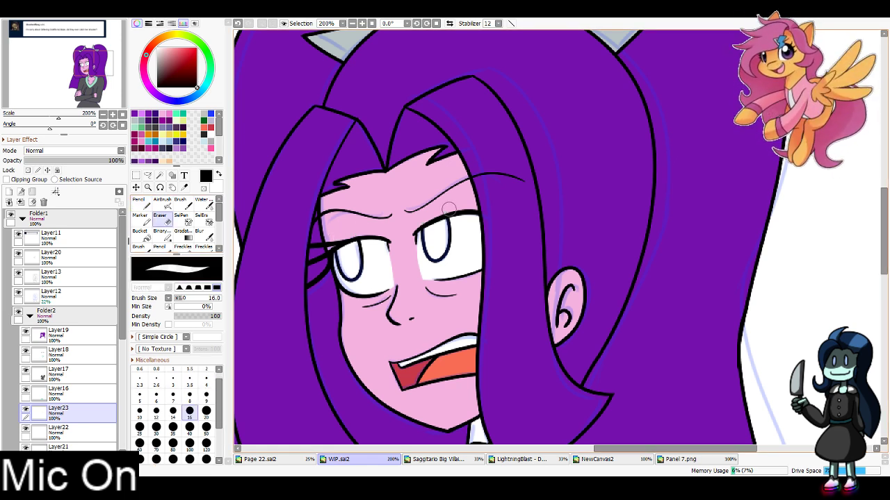
Hide the Layer12 sketch and select the interiors of both irises with Layer22 active
{"action": "left_click", "coordinate": [77, 433]}
{"action": "left_click", "coordinate": [18, 293]}
{"action": "left_click", "coordinate": [160, 176]}
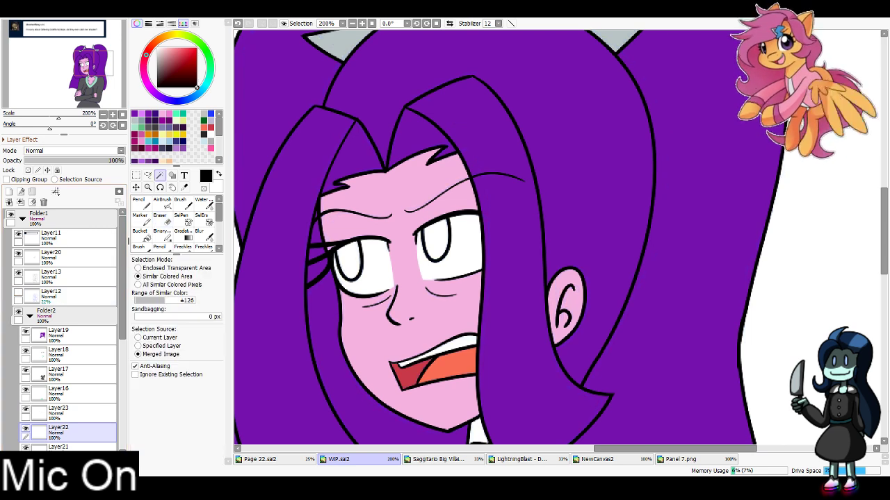
{"action": "left_click", "coordinate": [351, 261]}
{"action": "left_click", "coordinate": [436, 241]}
Paint the selected irises dark purple with a size 100 pencil and their lower parts light purple at size 16
{"action": "left_click", "coordinate": [135, 114]}
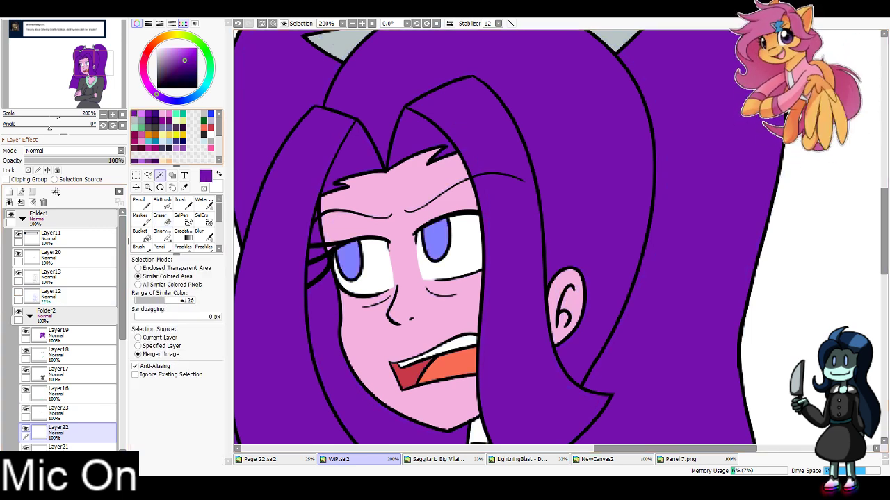
{"action": "key", "text": "x"}
{"action": "left_click", "coordinate": [142, 114]}
{"action": "key", "text": "x"}
{"action": "left_click", "coordinate": [144, 203]}
{"action": "left_click", "coordinate": [190, 450]}
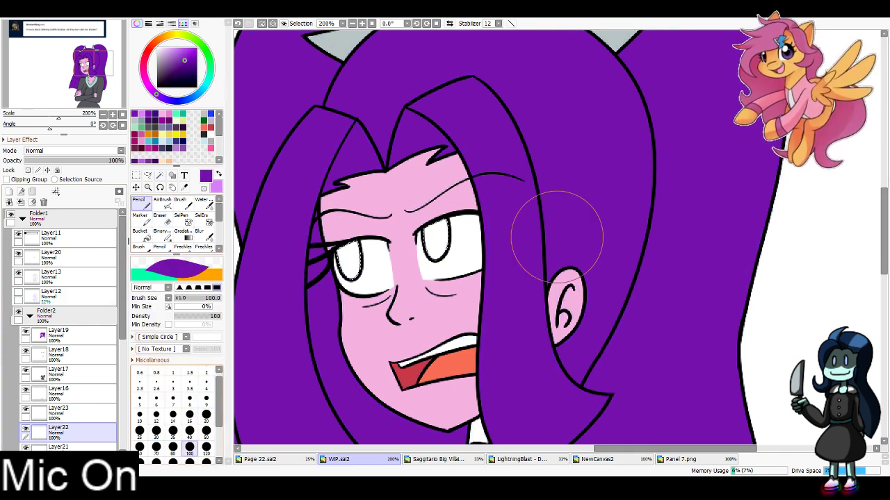
{"action": "mouse_move", "coordinate": [351, 261]}
{"action": "left_mouse_down"}
{"action": "mouse_move", "coordinate": [448, 244]}
{"action": "mouse_move", "coordinate": [435, 254]}
{"action": "mouse_move", "coordinate": [443, 246]}
{"action": "mouse_move", "coordinate": [442, 257]}
{"action": "left_mouse_up"}
{"action": "key", "text": "x"}
{"action": "left_click", "coordinate": [189, 415]}
{"action": "mouse_move", "coordinate": [342, 280]}
{"action": "left_mouse_down"}
{"action": "mouse_move", "coordinate": [343, 267]}
{"action": "mouse_move", "coordinate": [354, 275]}
{"action": "left_mouse_up"}
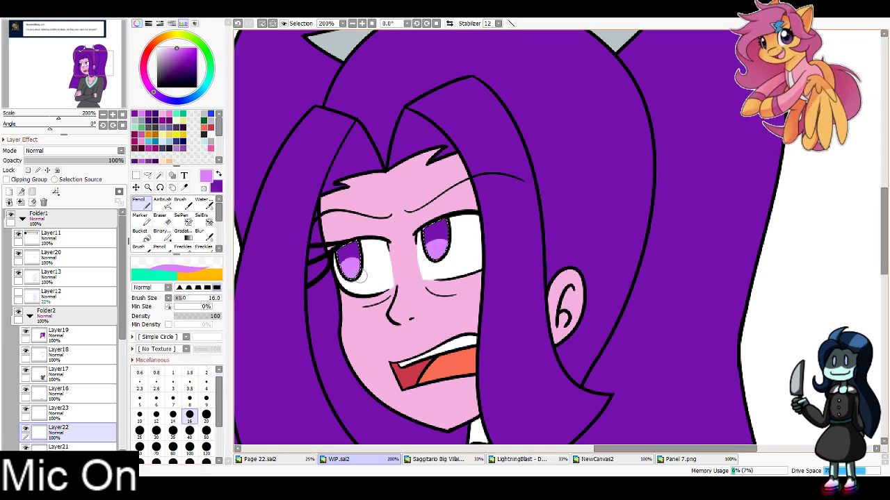
Paint black pupils in both irises on Layer22 with a size 8 pencil and clear the selection
{"action": "left_click", "coordinate": [196, 87]}
{"action": "scroll", "coordinate": [555, 239], "scroll_direction": "up", "scroll_amount": 1}
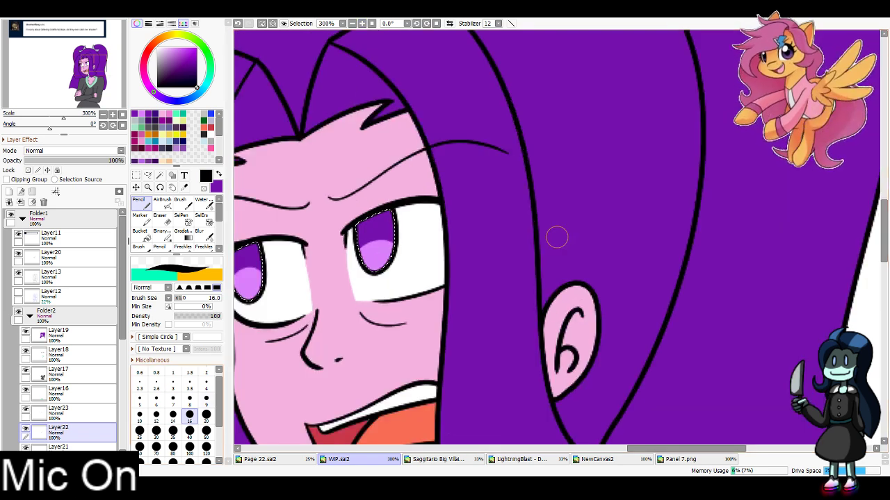
{"action": "left_click", "coordinate": [189, 399]}
{"action": "left_click_drag", "start_coordinate": [687, 449], "coordinate": [663, 449]}
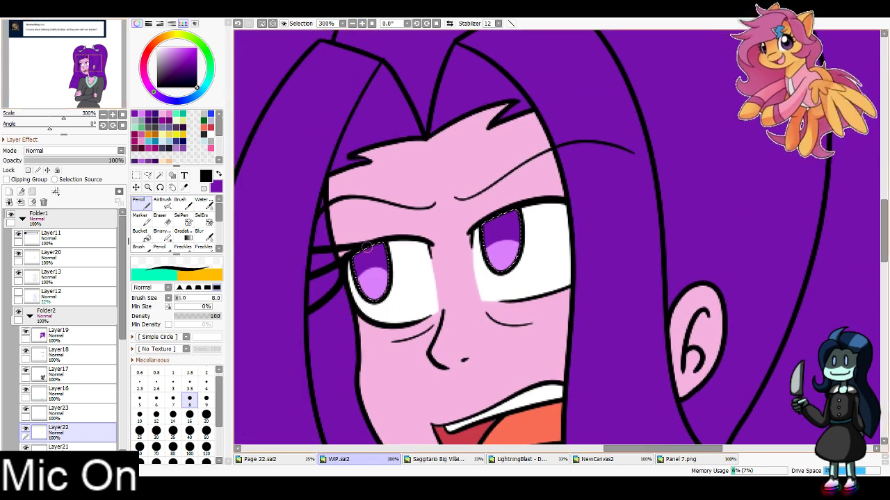
{"action": "mouse_move", "coordinate": [368, 246]}
{"action": "left_mouse_down"}
{"action": "mouse_move", "coordinate": [372, 278]}
{"action": "mouse_move", "coordinate": [376, 256]}
{"action": "left_mouse_up"}
{"action": "mouse_move", "coordinate": [496, 216]}
{"action": "left_mouse_down"}
{"action": "mouse_move", "coordinate": [510, 216]}
{"action": "mouse_move", "coordinate": [497, 239]}
{"action": "mouse_move", "coordinate": [508, 216]}
{"action": "mouse_move", "coordinate": [506, 240]}
{"action": "mouse_move", "coordinate": [507, 217]}
{"action": "mouse_move", "coordinate": [502, 224]}
{"action": "left_mouse_up"}
{"action": "key", "text": "ctrl+z"}
{"action": "key", "text": "ctrl+z"}
{"action": "left_click", "coordinate": [262, 24]}
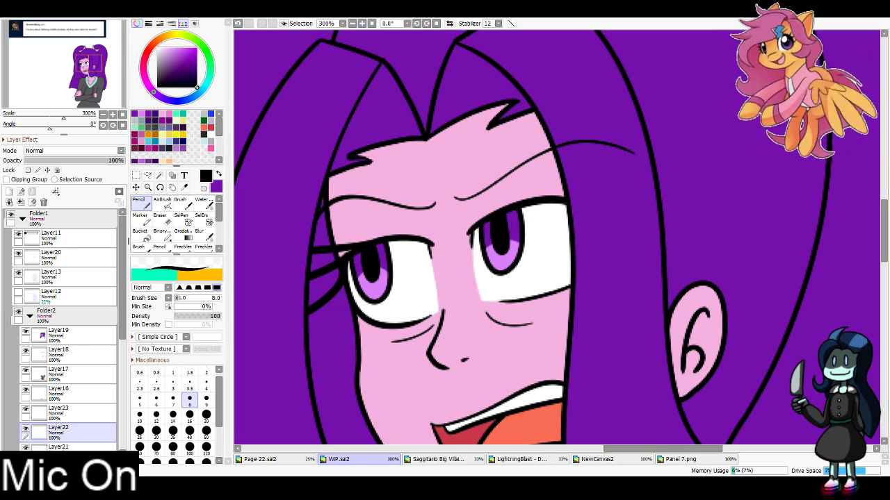
Paint white highlights on both eyes on Layer23 with a size 8 pencil
{"action": "left_click", "coordinate": [82, 414]}
{"action": "key", "text": "x"}
{"action": "right_click", "coordinate": [404, 251]}
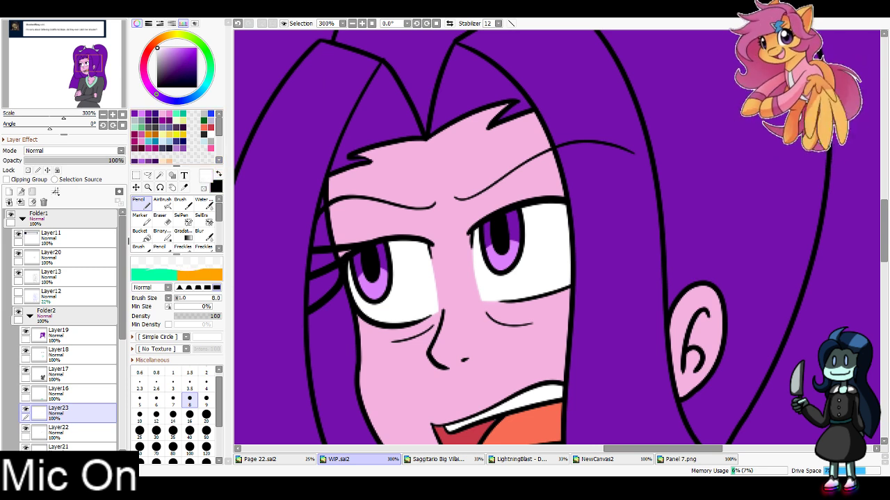
{"action": "mouse_move", "coordinate": [357, 257]}
{"action": "left_mouse_down"}
{"action": "mouse_move", "coordinate": [356, 266]}
{"action": "mouse_move", "coordinate": [365, 256]}
{"action": "mouse_move", "coordinate": [381, 272]}
{"action": "left_mouse_up"}
{"action": "key", "text": "ctrl+z"}
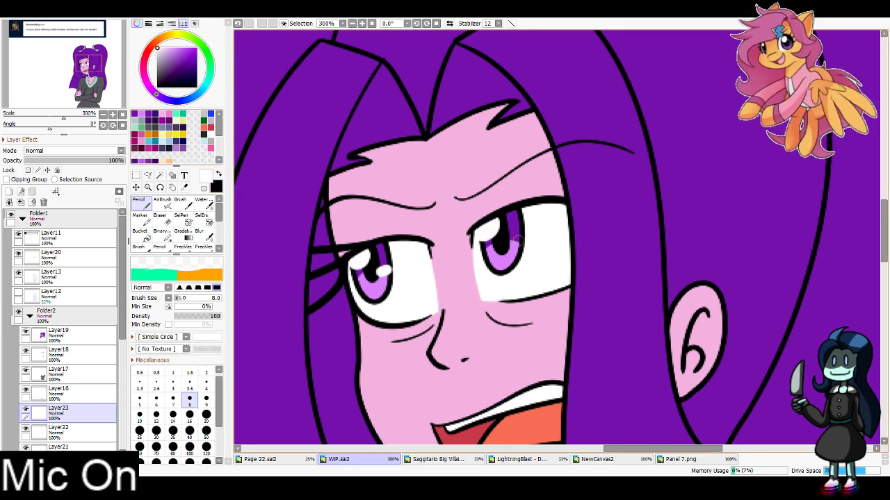
{"action": "left_click_drag", "start_coordinate": [518, 240], "coordinate": [513, 244]}
Add a layer above Layer19, clip it to the hair colour and choose aqua green
{"action": "left_click", "coordinate": [372, 24]}
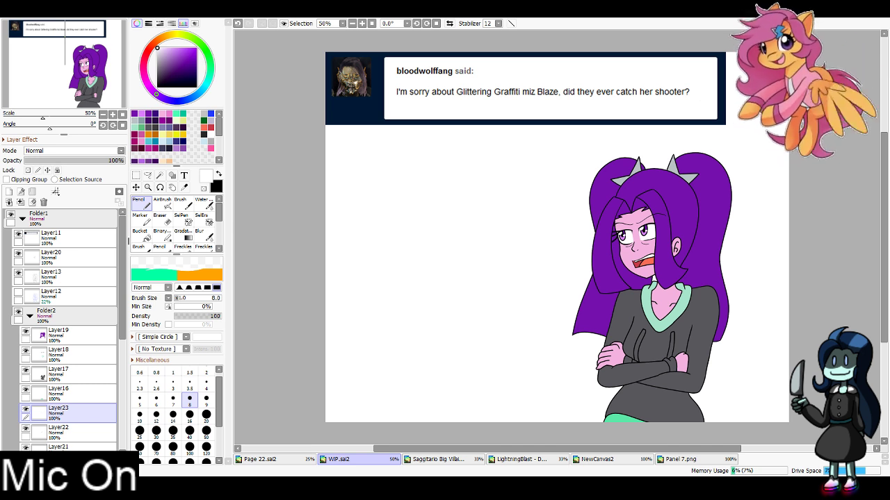
{"action": "left_click", "coordinate": [70, 335]}
{"action": "left_click", "coordinate": [9, 191]}
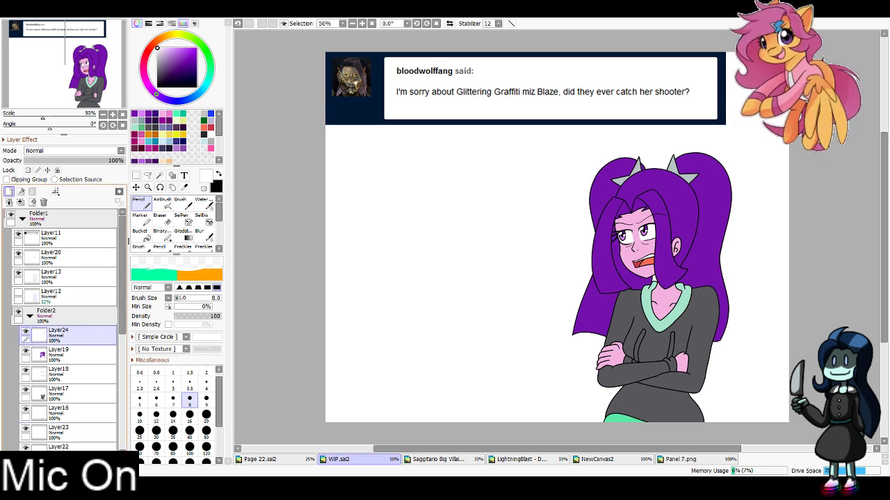
{"action": "left_click", "coordinate": [7, 180]}
{"action": "left_click", "coordinate": [177, 114]}
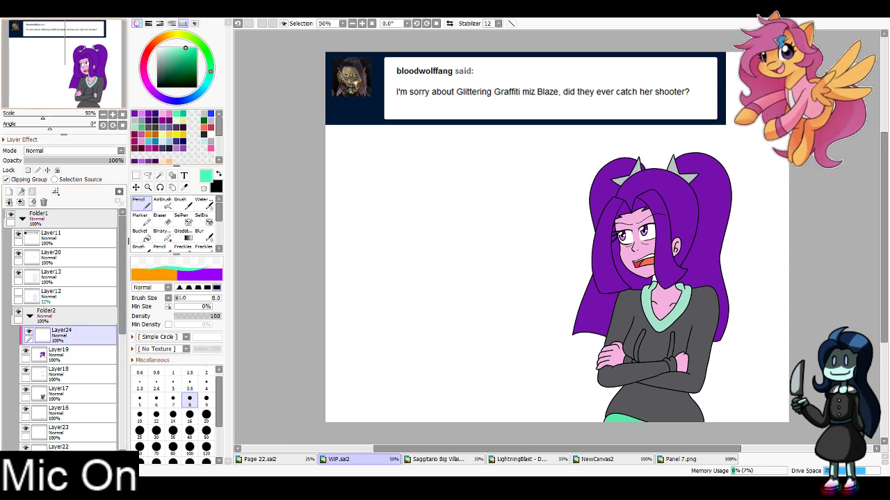
Paint a wide aqua green streak down the front lock beside the eyelashes on Layer24 with a size 16 pencil
{"action": "left_click_drag", "start_coordinate": [626, 244], "coordinate": [527, 238]}
{"action": "left_click", "coordinate": [372, 24]}
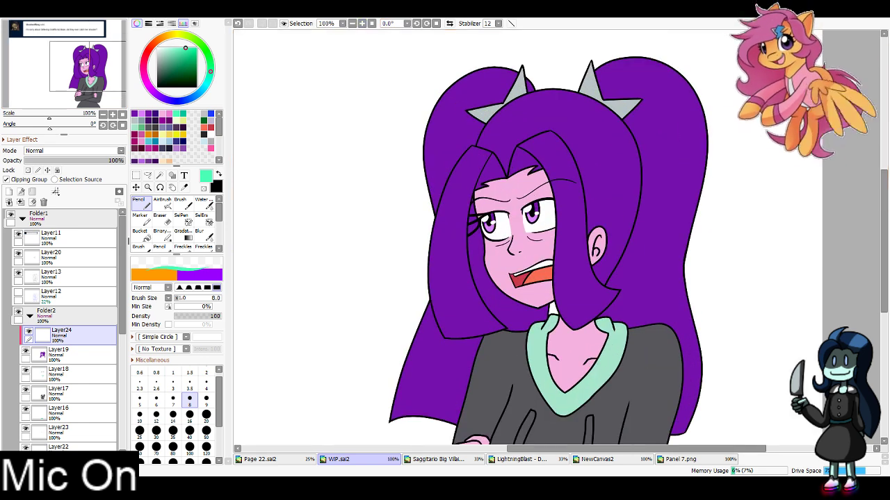
{"action": "left_click", "coordinate": [189, 414]}
{"action": "mouse_move", "coordinate": [488, 141]}
{"action": "left_mouse_down"}
{"action": "mouse_move", "coordinate": [445, 309]}
{"action": "mouse_move", "coordinate": [474, 351]}
{"action": "left_mouse_up"}
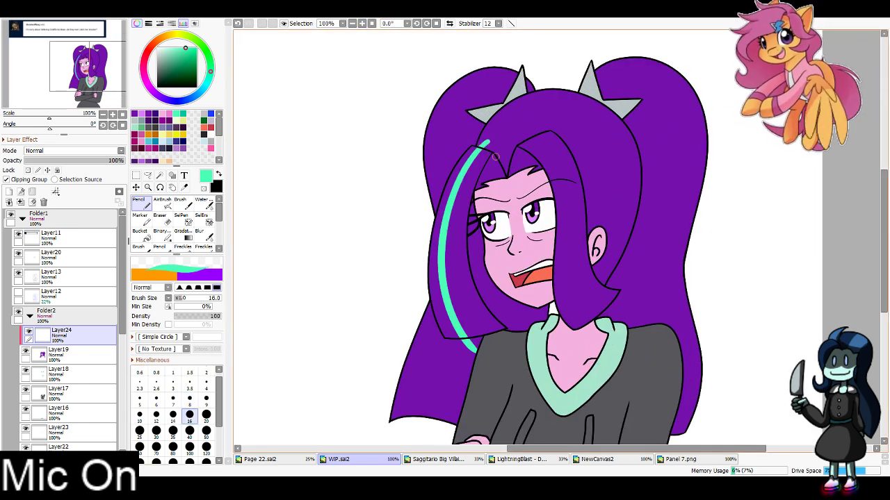
{"action": "left_click_drag", "start_coordinate": [491, 143], "coordinate": [484, 335]}
{"action": "key", "text": "ctrl+z"}
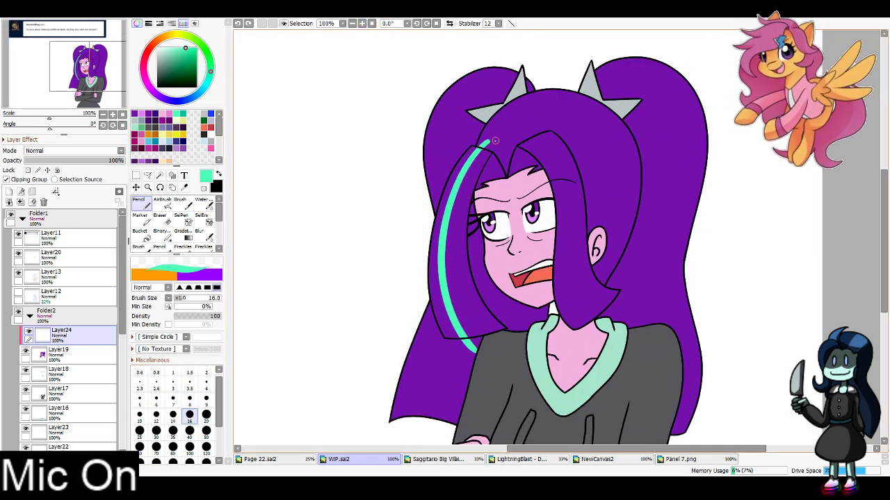
{"action": "left_click_drag", "start_coordinate": [490, 139], "coordinate": [479, 341]}
{"action": "key", "text": "ctrl+z"}
{"action": "left_click_drag", "start_coordinate": [489, 140], "coordinate": [479, 335]}
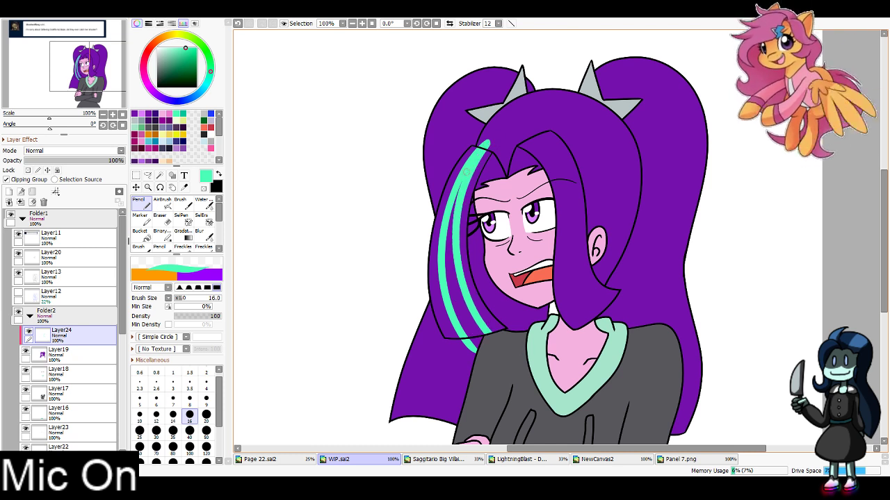
{"action": "left_click_drag", "start_coordinate": [465, 176], "coordinate": [462, 309]}
{"action": "left_click_drag", "start_coordinate": [451, 219], "coordinate": [475, 345]}
{"action": "left_click_drag", "start_coordinate": [452, 286], "coordinate": [478, 339]}
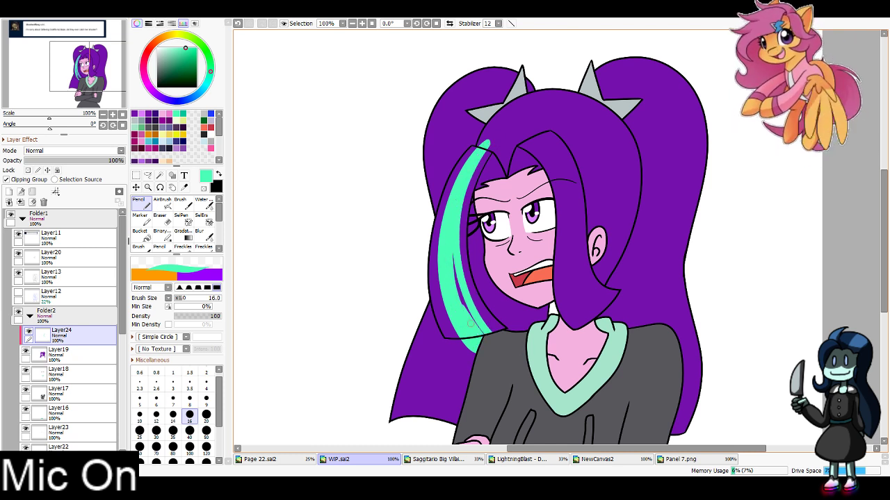
Paint a wide aqua green streak down the front lock beside the ear on Layer24
{"action": "mouse_move", "coordinate": [521, 136]}
{"action": "left_mouse_down"}
{"action": "mouse_move", "coordinate": [545, 152]}
{"action": "mouse_move", "coordinate": [596, 327]}
{"action": "left_mouse_up"}
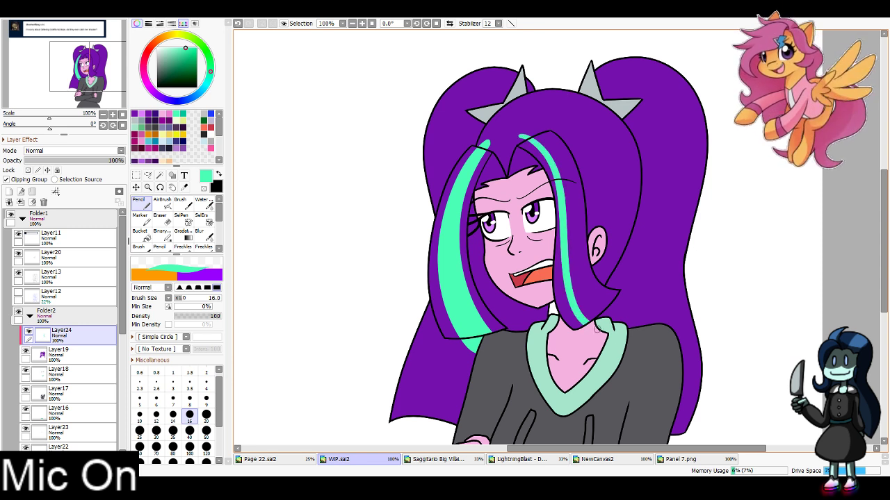
{"action": "key", "text": "ctrl+z"}
{"action": "mouse_move", "coordinate": [521, 136]}
{"action": "left_mouse_down"}
{"action": "mouse_move", "coordinate": [547, 153]}
{"action": "mouse_move", "coordinate": [588, 325]}
{"action": "left_mouse_up"}
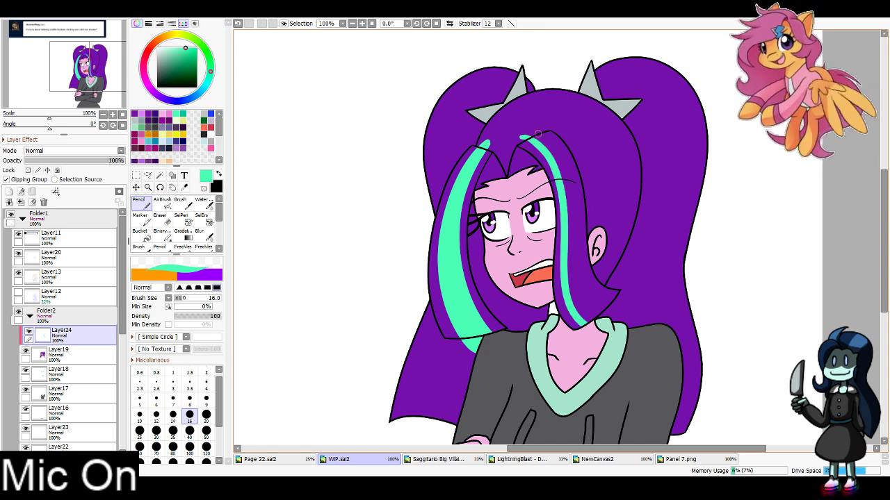
{"action": "mouse_move", "coordinate": [538, 133]}
{"action": "left_mouse_down"}
{"action": "mouse_move", "coordinate": [554, 150]}
{"action": "mouse_move", "coordinate": [582, 299]}
{"action": "mouse_move", "coordinate": [616, 290]}
{"action": "mouse_move", "coordinate": [568, 192]}
{"action": "mouse_move", "coordinate": [636, 309]}
{"action": "left_mouse_up"}
{"action": "key", "text": "ctrl+z"}
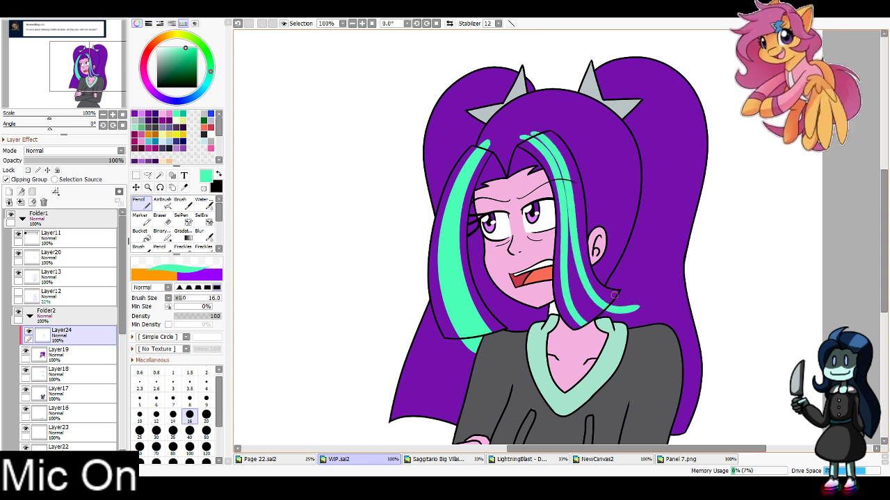
{"action": "mouse_move", "coordinate": [529, 133]}
{"action": "left_mouse_down"}
{"action": "mouse_move", "coordinate": [564, 196]}
{"action": "mouse_move", "coordinate": [586, 320]}
{"action": "mouse_move", "coordinate": [599, 328]}
{"action": "mouse_move", "coordinate": [609, 320]}
{"action": "left_mouse_up"}
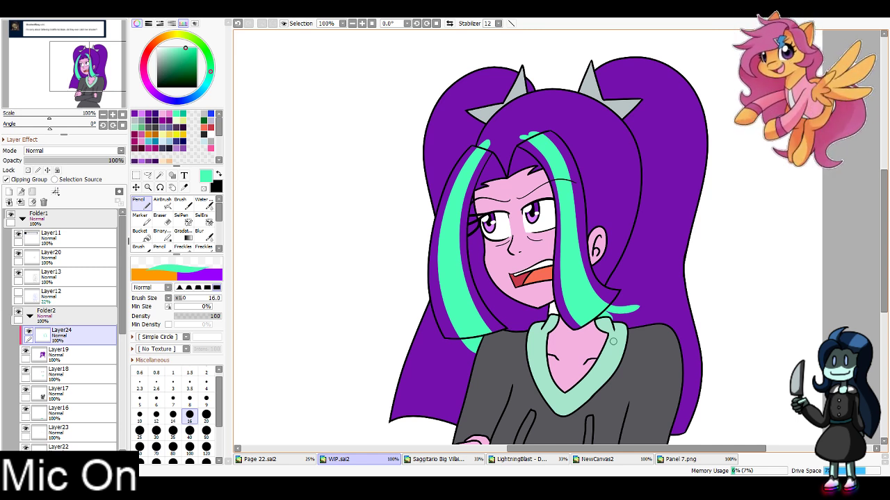
Erase the green spilling past both front locks and tidy the streak's inner edge with a size 16 eraser
{"action": "key", "text": "e"}
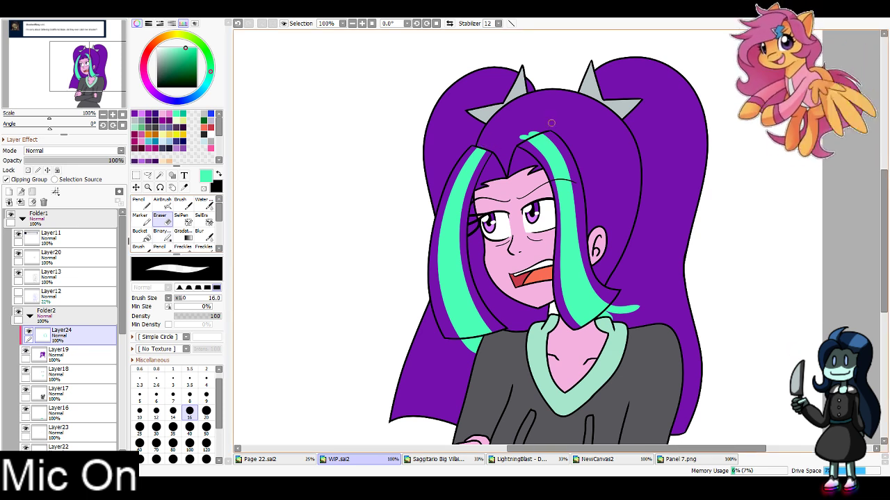
{"action": "mouse_move", "coordinate": [551, 123]}
{"action": "left_mouse_down"}
{"action": "mouse_move", "coordinate": [522, 136]}
{"action": "mouse_move", "coordinate": [544, 148]}
{"action": "left_mouse_up"}
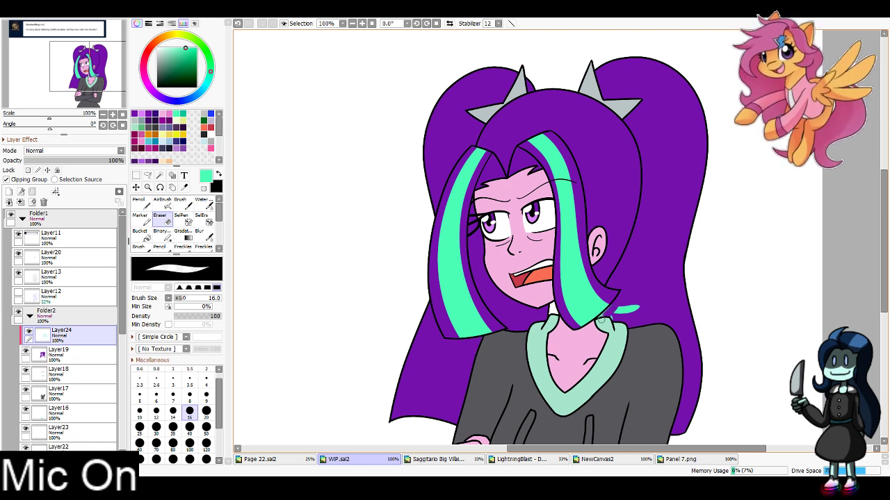
{"action": "left_click_drag", "start_coordinate": [606, 316], "coordinate": [654, 305]}
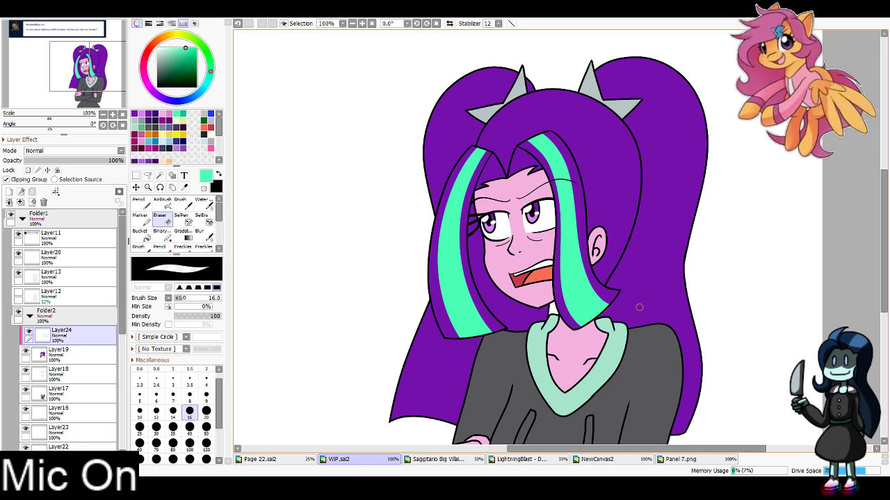
{"action": "left_click_drag", "start_coordinate": [522, 144], "coordinate": [549, 233]}
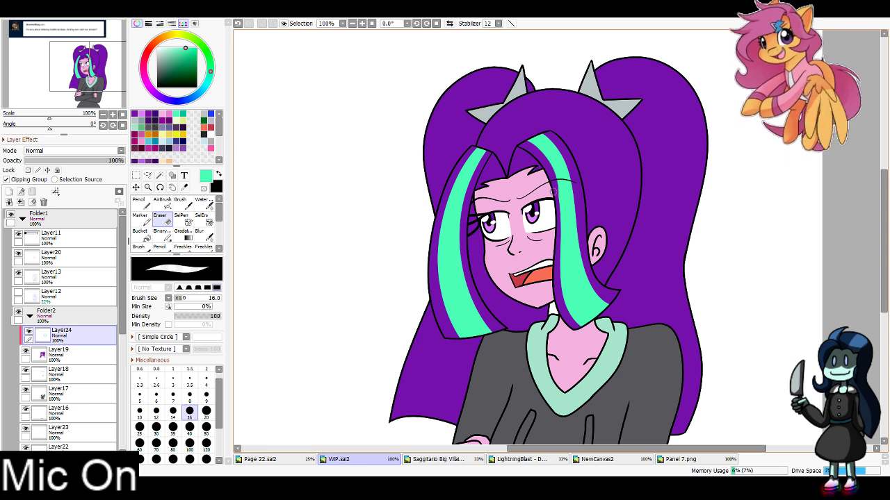
{"action": "key", "text": "ctrl+z"}
{"action": "mouse_move", "coordinate": [523, 142]}
{"action": "left_mouse_down"}
{"action": "mouse_move", "coordinate": [557, 216]}
{"action": "mouse_move", "coordinate": [555, 245]}
{"action": "left_mouse_up"}
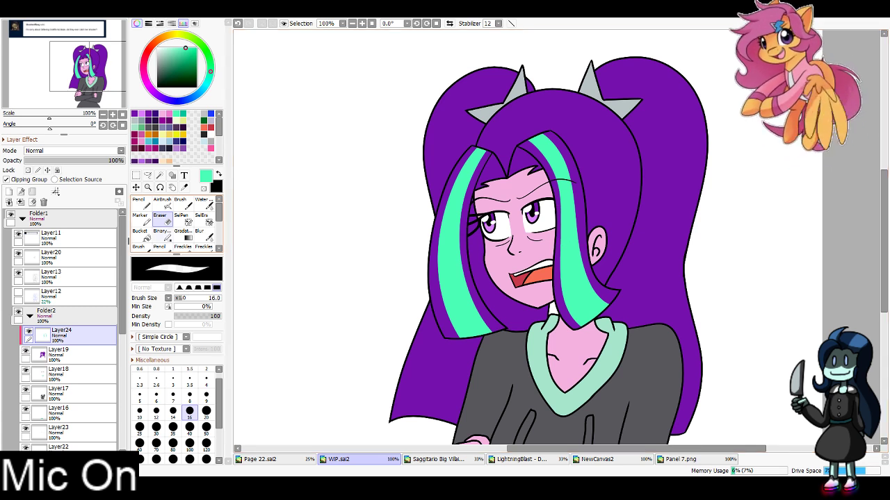
Select the inner hair sections above the forehead with Folder2 hidden, and paint aqua green streaks in them on Layer24
{"action": "left_click", "coordinate": [160, 176]}
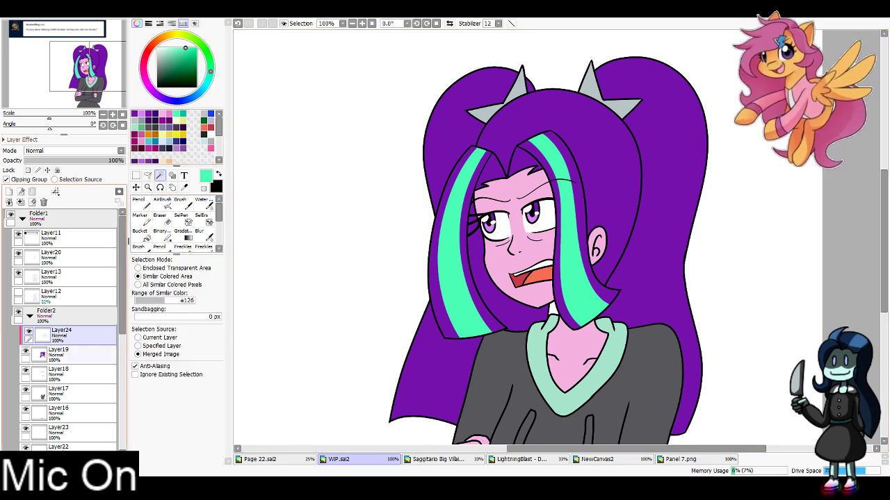
{"action": "left_click", "coordinate": [18, 312]}
{"action": "left_click", "coordinate": [492, 171]}
{"action": "left_click", "coordinate": [521, 163]}
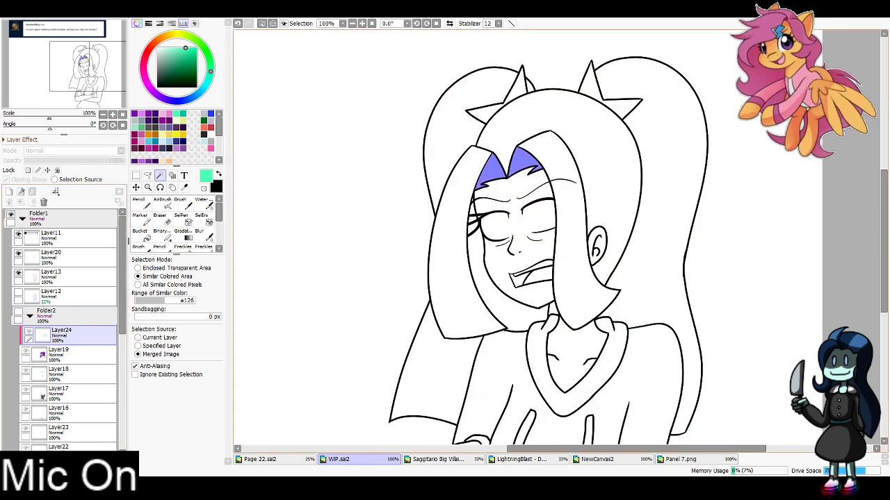
{"action": "left_click", "coordinate": [58, 315]}
{"action": "left_click", "coordinate": [18, 312]}
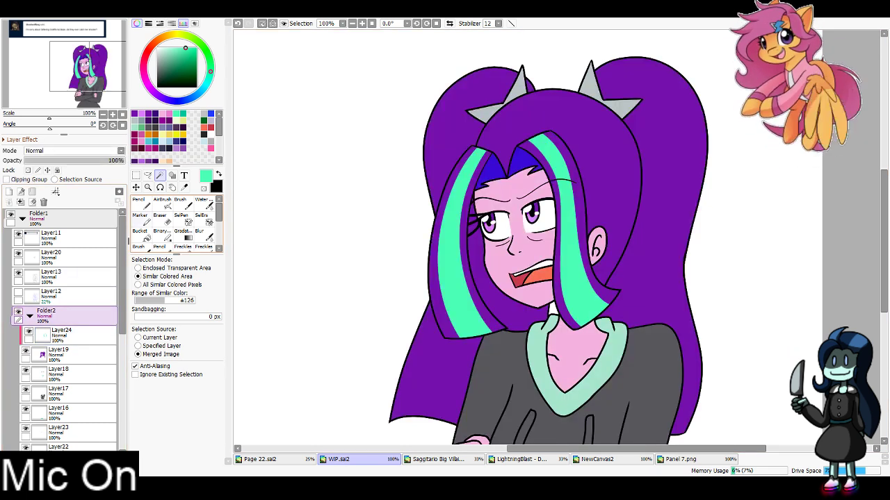
{"action": "left_click", "coordinate": [142, 204]}
{"action": "left_click", "coordinate": [76, 336]}
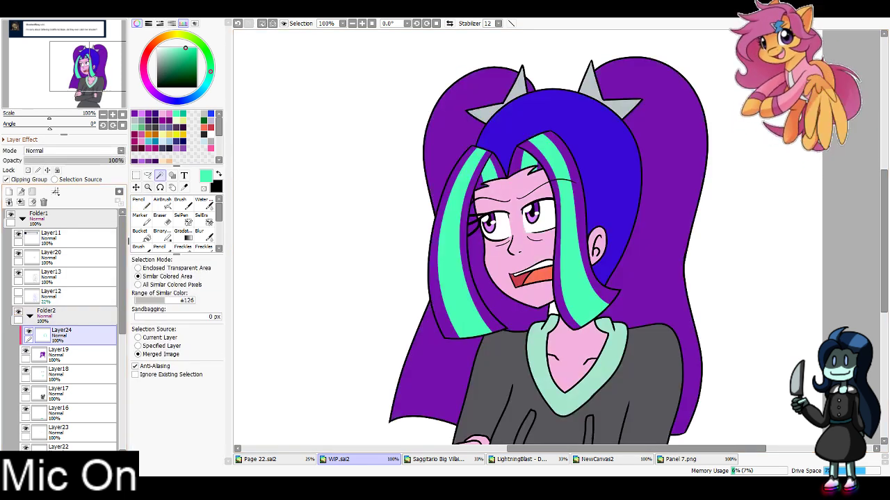
Paint thin aqua green streaks across the selected crown of the hair on Layer24 with a size 16 pencil, and clear the selection
{"action": "left_click_drag", "start_coordinate": [564, 143], "coordinate": [606, 104]}
{"action": "key", "text": "ctrl+z"}
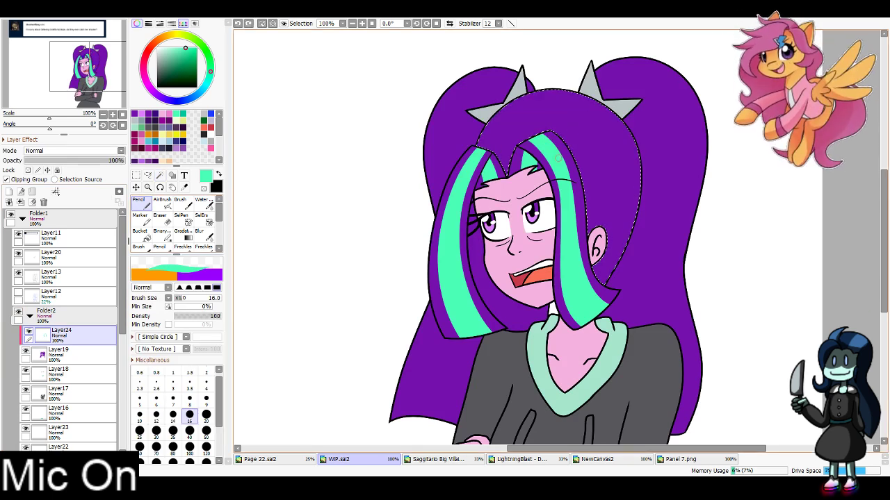
{"action": "left_click_drag", "start_coordinate": [563, 143], "coordinate": [606, 104]}
{"action": "left_click_drag", "start_coordinate": [585, 207], "coordinate": [636, 233]}
{"action": "key", "text": "ctrl+z"}
{"action": "mouse_move", "coordinate": [586, 207]}
{"action": "left_mouse_down"}
{"action": "mouse_move", "coordinate": [640, 181]}
{"action": "mouse_move", "coordinate": [613, 216]}
{"action": "mouse_move", "coordinate": [637, 214]}
{"action": "left_mouse_up"}
{"action": "key", "text": "ctrl+z"}
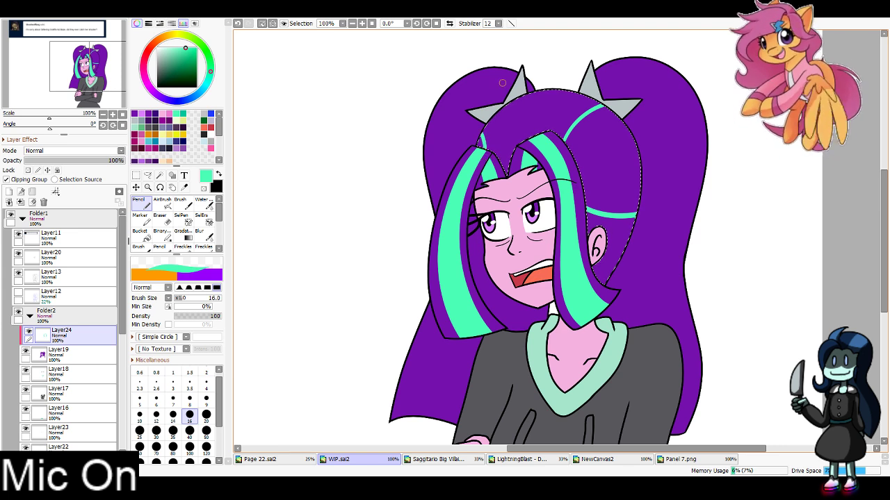
{"action": "key", "text": "ctrl+d"}
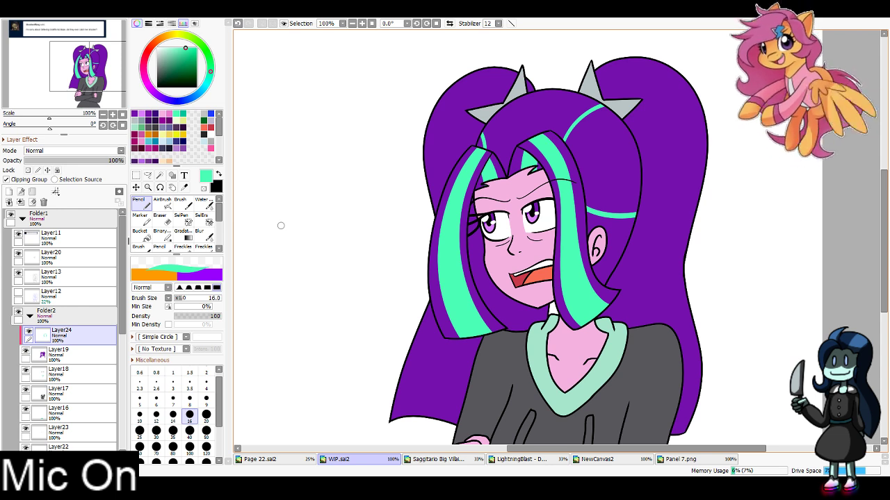
Select both pigtails and the hair behind the face with Folder2 hidden, and show the folder again
{"action": "left_click", "coordinate": [353, 23]}
{"action": "left_click", "coordinate": [18, 312]}
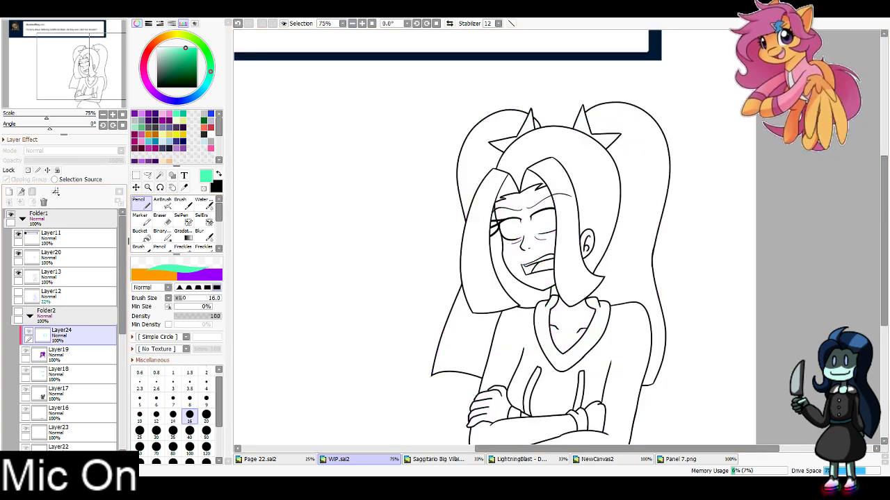
{"action": "key", "text": "w"}
{"action": "left_click", "coordinate": [481, 155]}
{"action": "left_click", "coordinate": [464, 343]}
{"action": "left_click", "coordinate": [512, 286]}
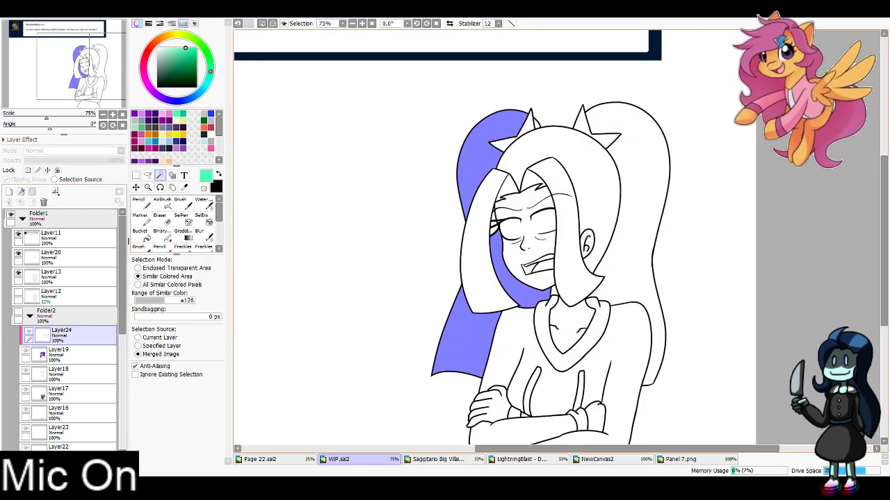
{"action": "left_click", "coordinate": [638, 209]}
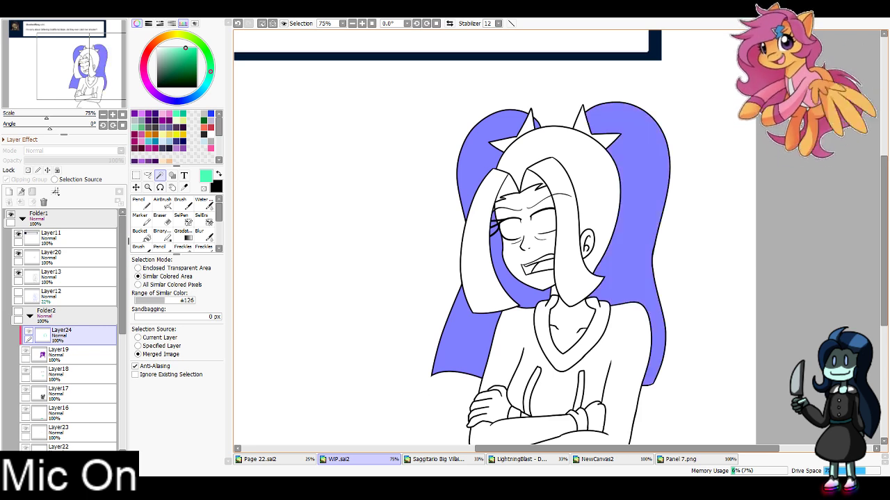
{"action": "left_click", "coordinate": [18, 312]}
{"action": "key", "text": "n"}
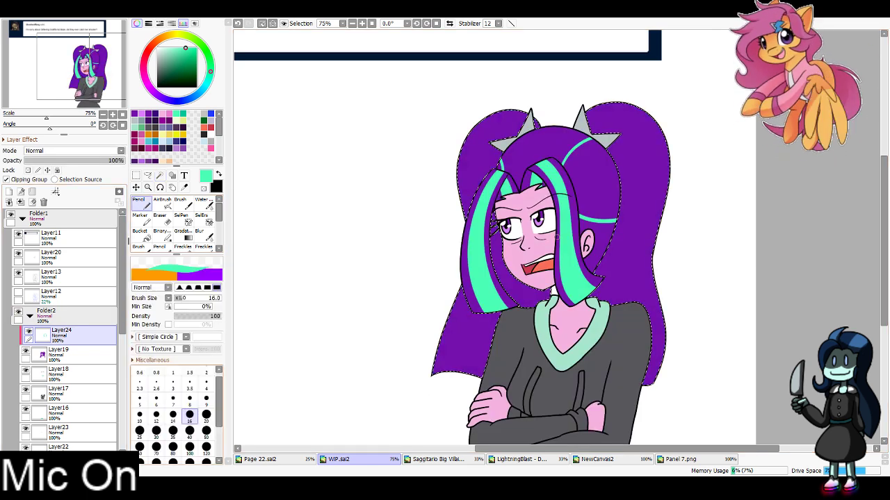
Paint wide aqua green streaks along the inner sides of both pigtails on Layer24 with a size 40 pencil, and clear the selection
{"action": "mouse_move", "coordinate": [507, 109]}
{"action": "left_mouse_down"}
{"action": "mouse_move", "coordinate": [527, 132]}
{"action": "mouse_move", "coordinate": [531, 120]}
{"action": "left_mouse_up"}
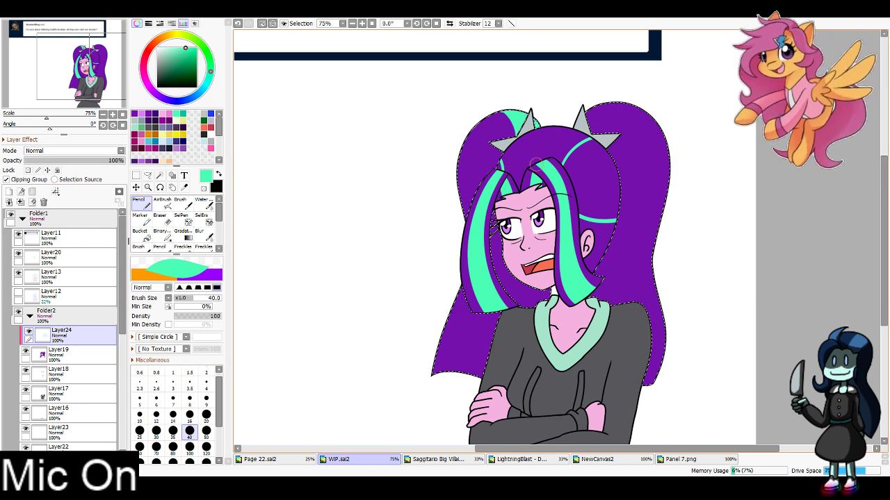
{"action": "left_click_drag", "start_coordinate": [499, 317], "coordinate": [485, 374]}
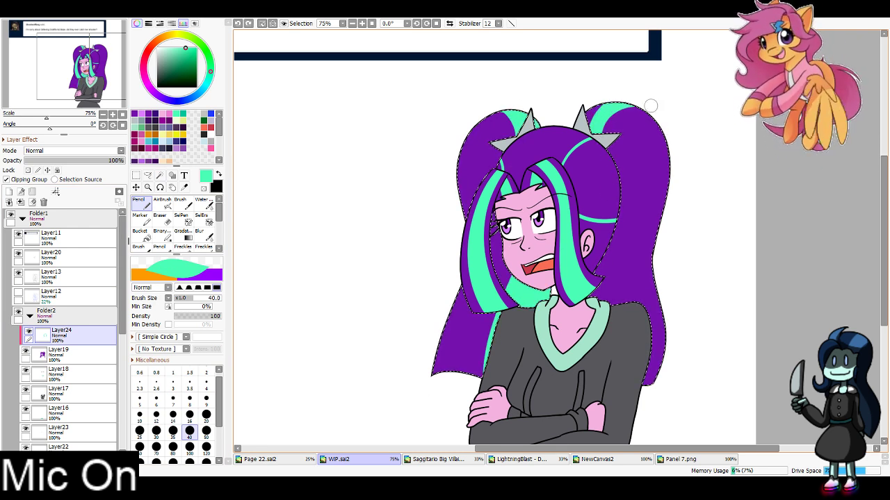
{"action": "mouse_move", "coordinate": [630, 104]}
{"action": "left_mouse_down"}
{"action": "mouse_move", "coordinate": [588, 148]}
{"action": "mouse_move", "coordinate": [619, 138]}
{"action": "left_mouse_up"}
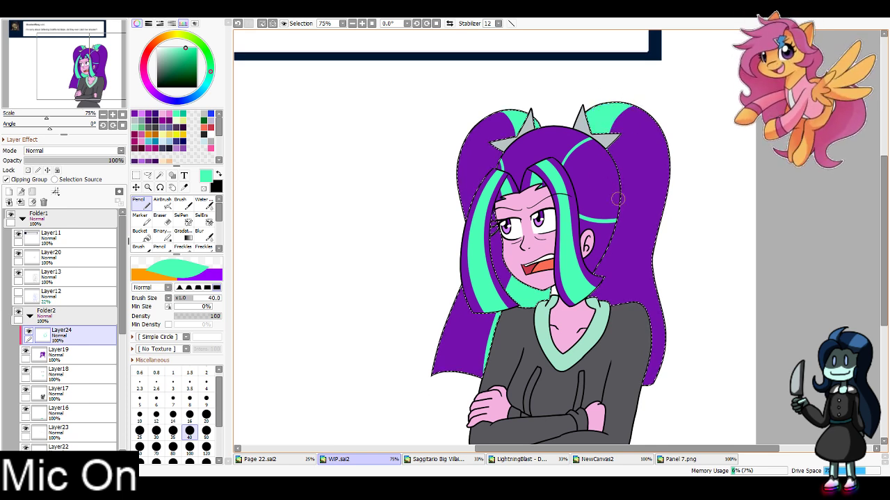
{"action": "left_click_drag", "start_coordinate": [603, 255], "coordinate": [605, 307]}
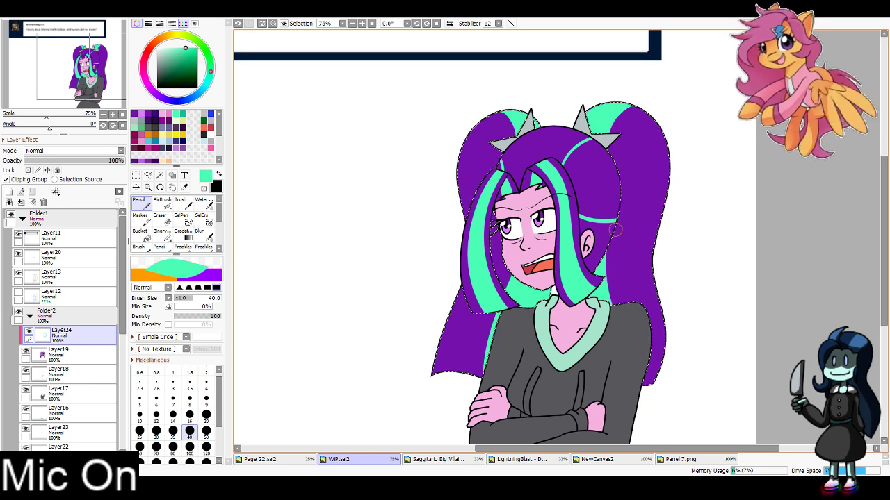
{"action": "left_click_drag", "start_coordinate": [606, 246], "coordinate": [612, 310]}
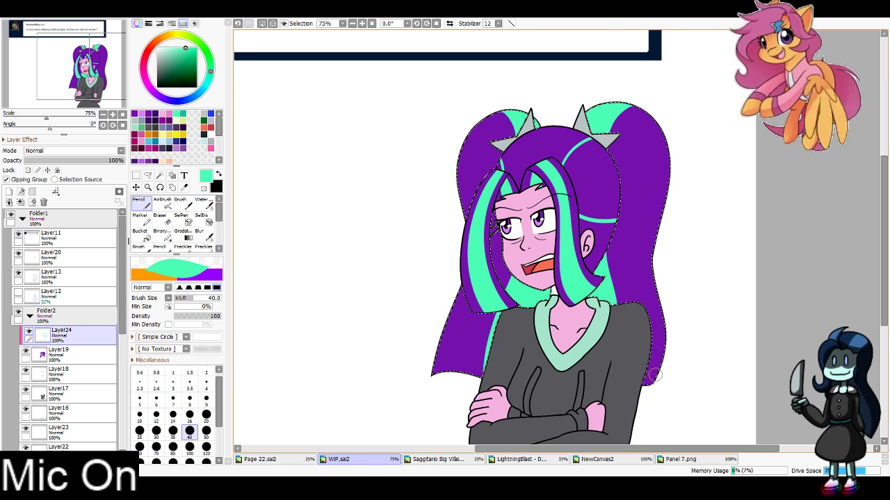
{"action": "key", "text": "ctrl+d"}
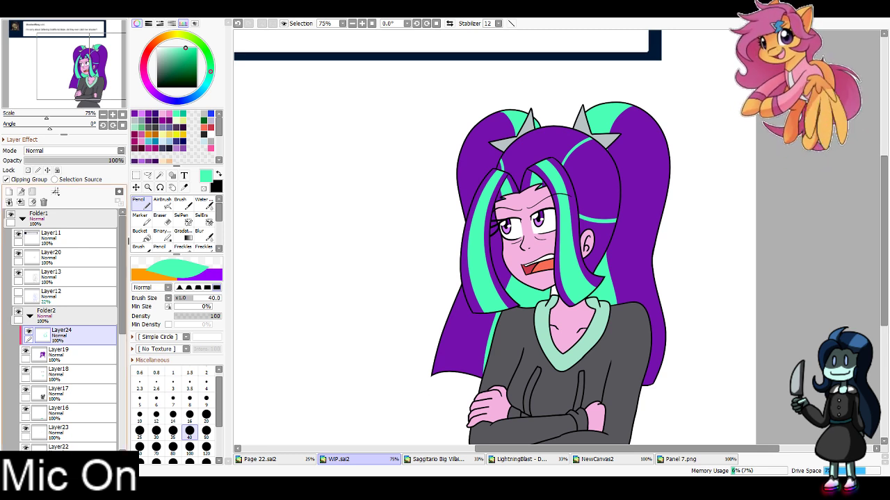
Add a new layer clipped to Layer15 for skin shading and pick a darker pink
{"action": "left_click_drag", "start_coordinate": [542, 292], "coordinate": [511, 212]}
{"action": "scroll", "coordinate": [66, 330], "scroll_direction": "down", "scroll_amount": 2}
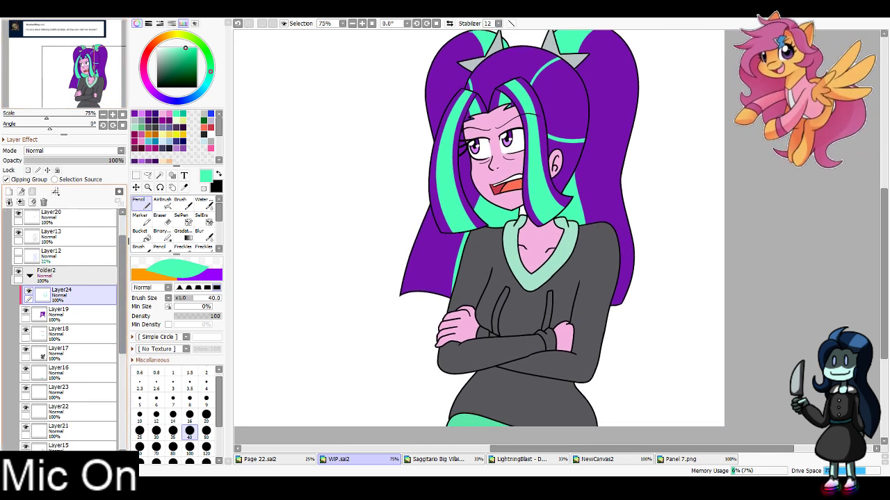
{"action": "scroll", "coordinate": [66, 330], "scroll_direction": "down", "scroll_amount": 2}
{"action": "left_click", "coordinate": [80, 431]}
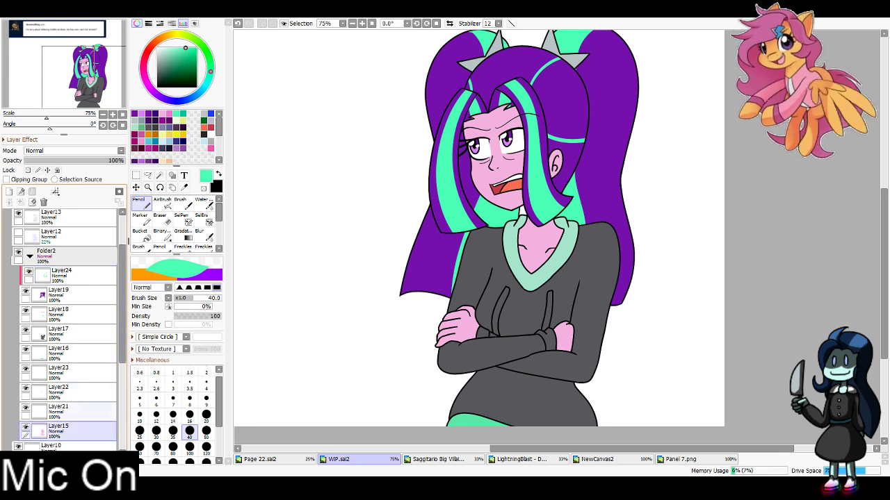
{"action": "left_click", "coordinate": [9, 192]}
{"action": "left_click", "coordinate": [7, 179]}
{"action": "left_click", "coordinate": [169, 114]}
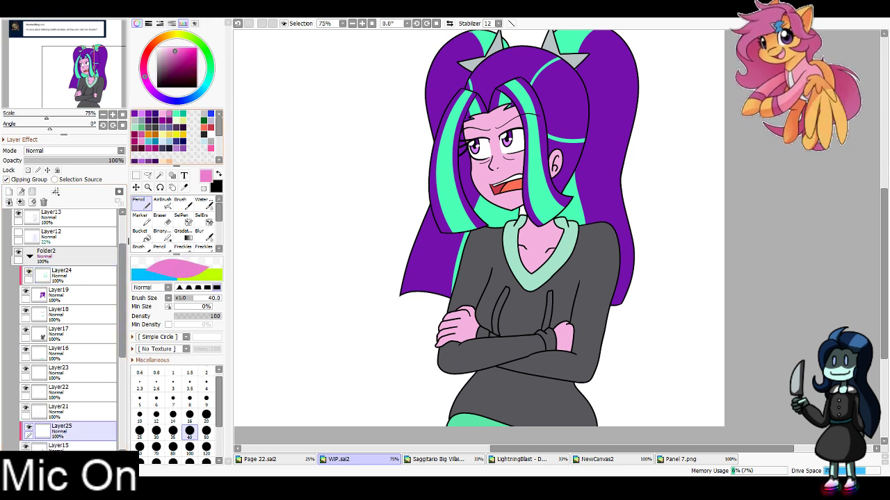
Shade the underside of the nose in darker pink on Layer25 with a size 8 pencil
{"action": "left_click", "coordinate": [98, 68]}
{"action": "double_click", "coordinate": [362, 24]}
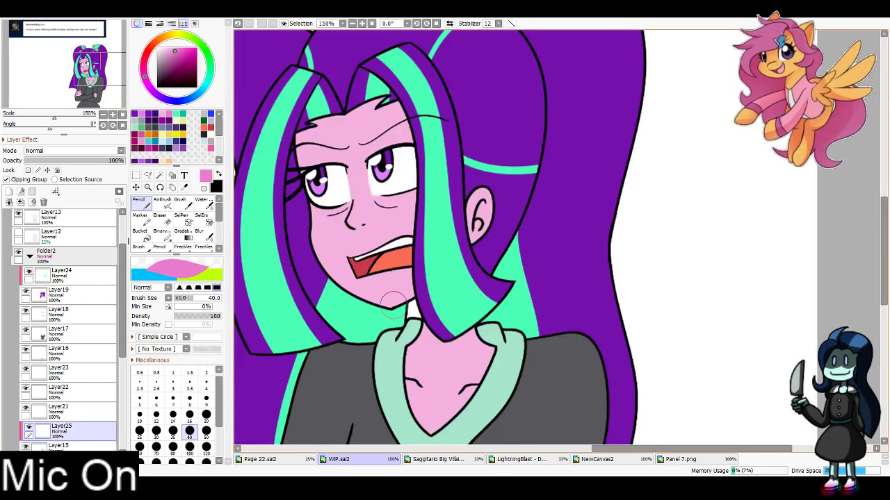
{"action": "key", "text": "bracketleft"}
{"action": "key", "text": "bracketleft"}
{"action": "key", "text": "bracketleft"}
{"action": "key", "text": "bracketleft"}
{"action": "key", "text": "bracketleft"}
{"action": "key", "text": "bracketleft"}
{"action": "key", "text": "bracketleft"}
{"action": "key", "text": "bracketleft"}
{"action": "key", "text": "bracketleft"}
{"action": "key", "text": "bracketleft"}
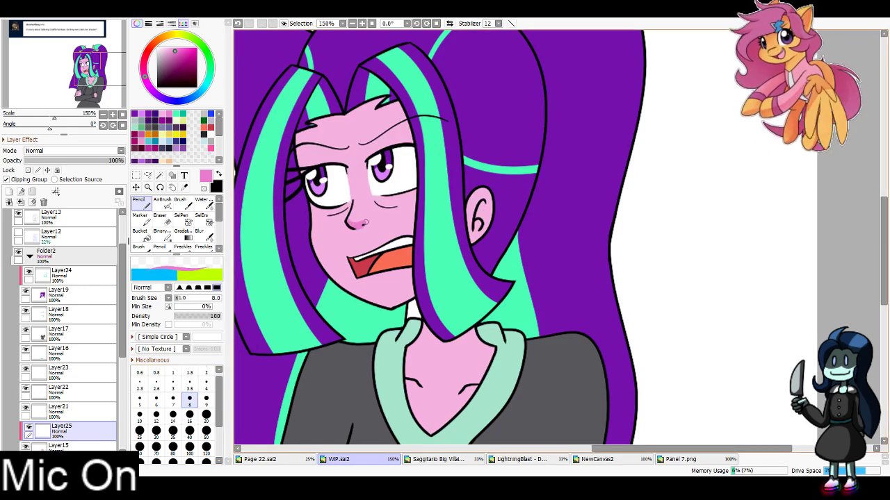
Shade the forehead beneath the hair and the inside of the ear in darker pink on Layer25 with a size 16 pencil
{"action": "key", "text": "bracketright"}
{"action": "key", "text": "bracketright"}
{"action": "key", "text": "bracketright"}
{"action": "key", "text": "bracketright"}
{"action": "key", "text": "bracketright"}
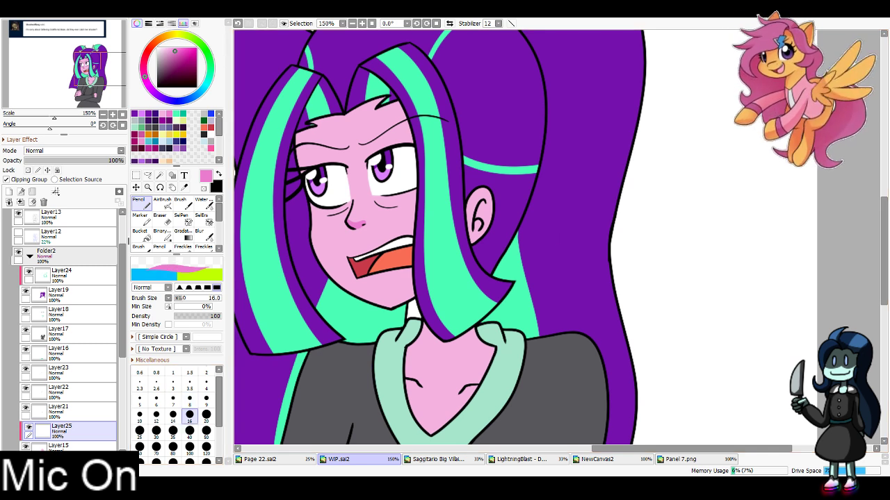
{"action": "left_click_drag", "start_coordinate": [281, 177], "coordinate": [423, 121]}
{"action": "key", "text": "ctrl+z"}
{"action": "mouse_move", "coordinate": [285, 158]}
{"action": "left_mouse_down"}
{"action": "mouse_move", "coordinate": [436, 105]}
{"action": "mouse_move", "coordinate": [289, 131]}
{"action": "left_mouse_up"}
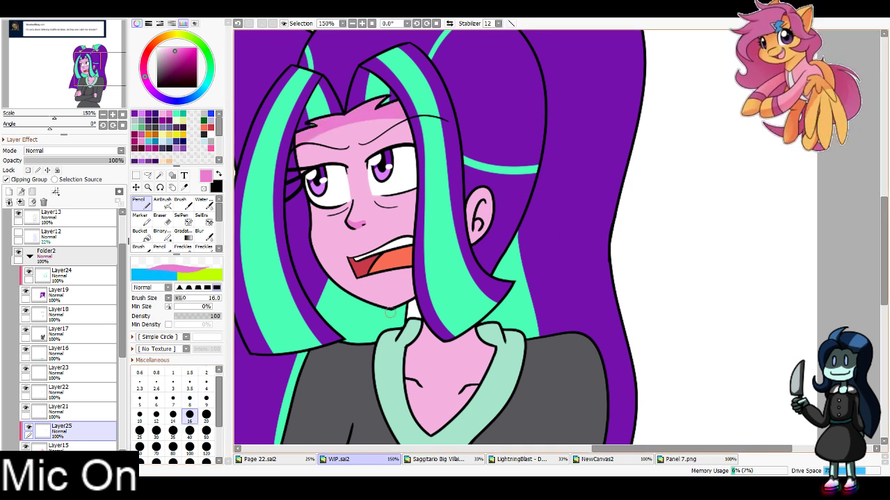
{"action": "mouse_move", "coordinate": [482, 207]}
{"action": "left_mouse_down"}
{"action": "mouse_move", "coordinate": [476, 237]}
{"action": "mouse_move", "coordinate": [466, 191]}
{"action": "mouse_move", "coordinate": [484, 240]}
{"action": "left_mouse_up"}
{"action": "key", "text": "ctrl+z"}
{"action": "key", "text": "ctrl+z"}
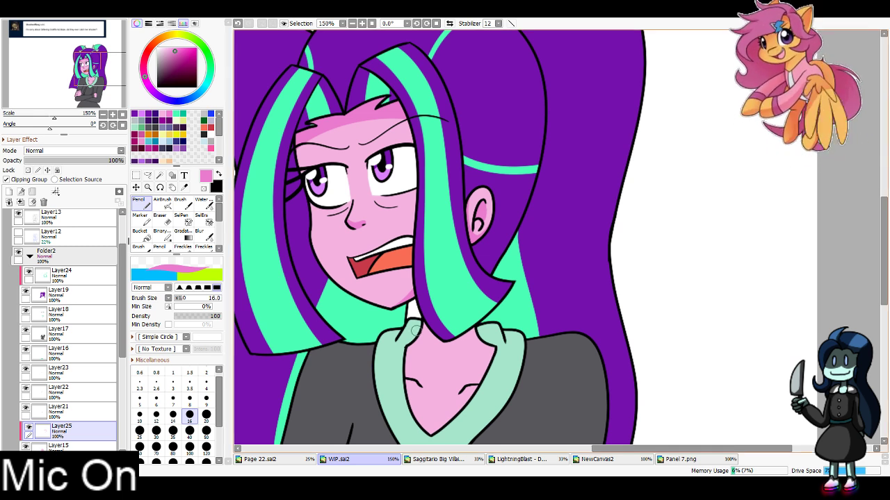
Shade the chest below the hair and along the collar's inner edge in darker pink on Layer25
{"action": "mouse_move", "coordinate": [415, 330]}
{"action": "left_mouse_down"}
{"action": "mouse_move", "coordinate": [499, 353]}
{"action": "mouse_move", "coordinate": [480, 332]}
{"action": "mouse_move", "coordinate": [499, 366]}
{"action": "left_mouse_up"}
{"action": "left_click_drag", "start_coordinate": [478, 333], "coordinate": [475, 408]}
{"action": "key", "text": "ctrl+z"}
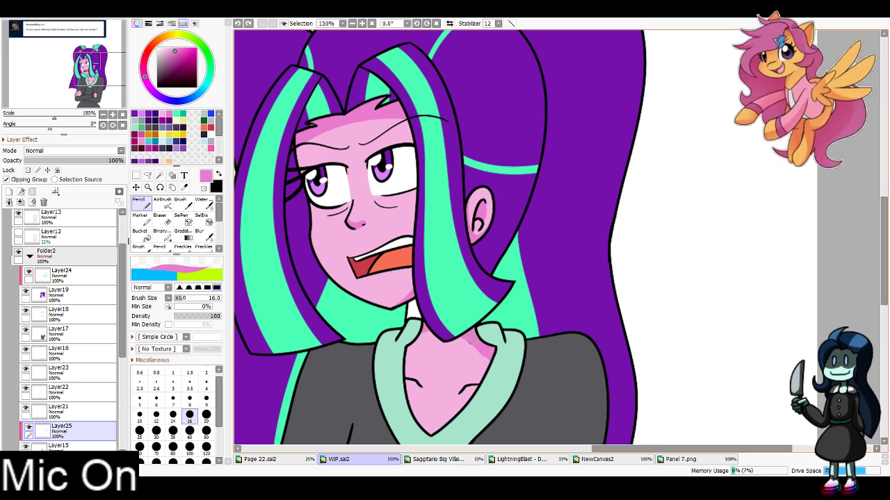
{"action": "left_click_drag", "start_coordinate": [481, 348], "coordinate": [472, 396]}
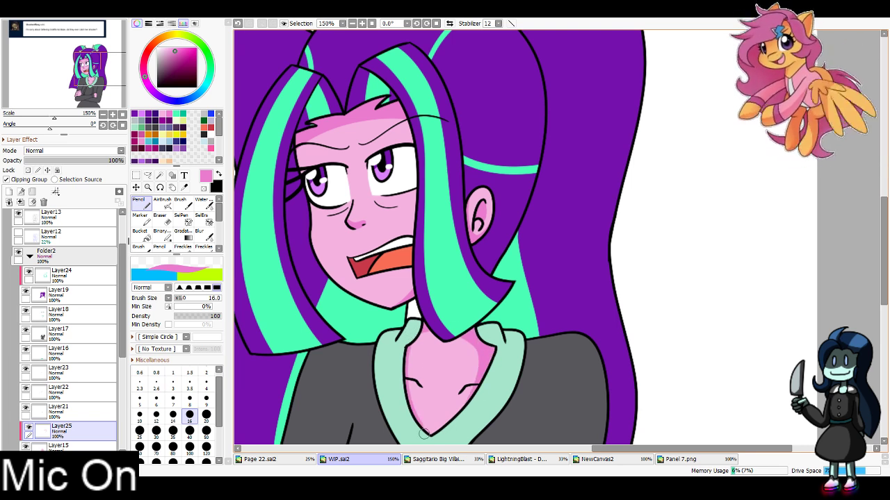
{"action": "mouse_move", "coordinate": [453, 432]}
{"action": "left_mouse_down"}
{"action": "mouse_move", "coordinate": [521, 379]}
{"action": "mouse_move", "coordinate": [544, 314]}
{"action": "mouse_move", "coordinate": [508, 374]}
{"action": "left_mouse_up"}
{"action": "key", "text": "ctrl+z"}
{"action": "key", "text": "ctrl+z"}
{"action": "left_click_drag", "start_coordinate": [535, 337], "coordinate": [502, 368]}
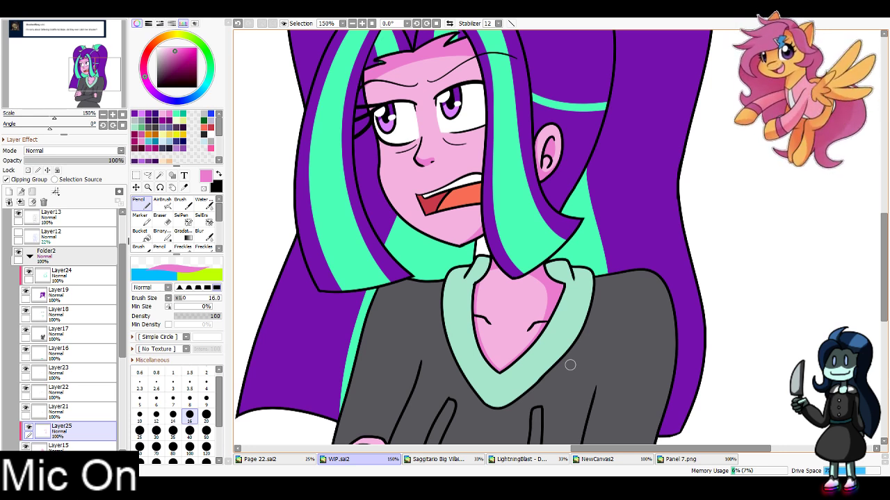
{"action": "left_click_drag", "start_coordinate": [488, 262], "coordinate": [466, 288]}
{"action": "key", "text": "ctrl+z"}
{"action": "key", "text": "ctrl+z"}
{"action": "key", "text": "ctrl+z"}
{"action": "key", "text": "ctrl+z"}
{"action": "key", "text": "ctrl+z"}
Shade the lower parts of both hands on the crossed arms in darker pink on Layer25
{"action": "left_click_drag", "start_coordinate": [94, 74], "coordinate": [85, 93]}
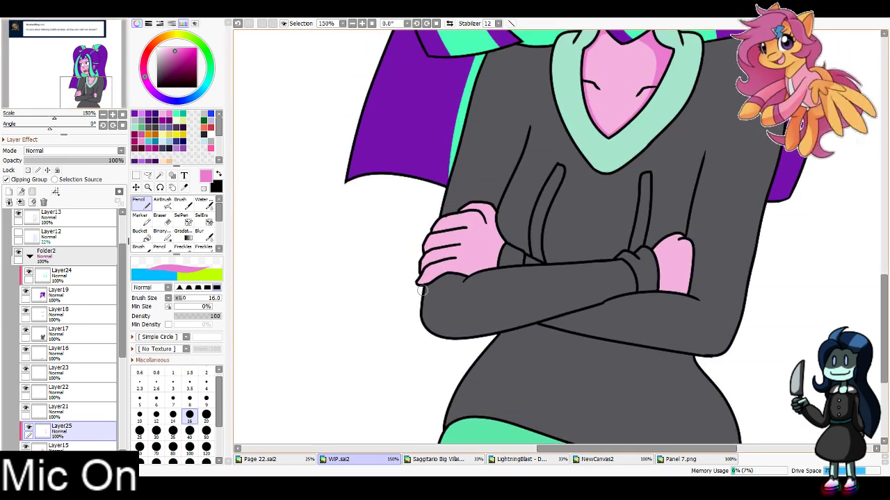
{"action": "left_click_drag", "start_coordinate": [417, 285], "coordinate": [445, 271]}
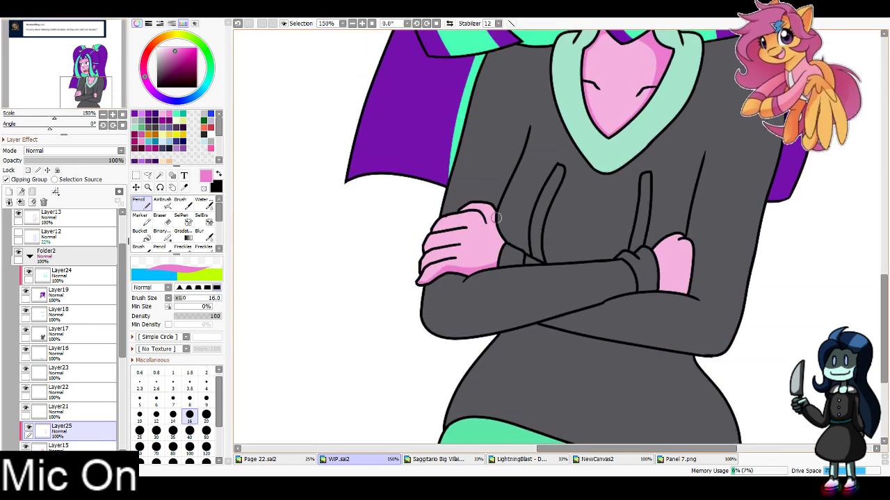
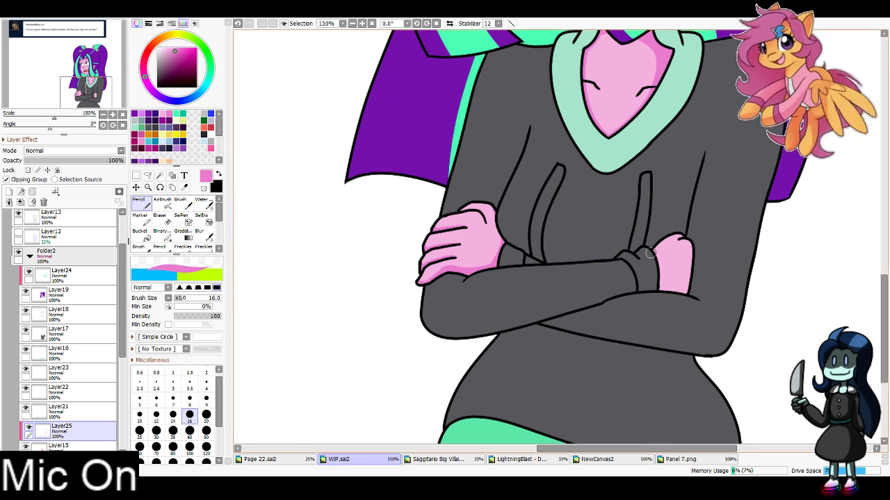
{"action": "left_click_drag", "start_coordinate": [652, 256], "coordinate": [655, 292]}
{"action": "key", "text": "ctrl+z"}
{"action": "mouse_move", "coordinate": [652, 256]}
{"action": "left_mouse_down"}
{"action": "mouse_move", "coordinate": [654, 296]}
{"action": "mouse_move", "coordinate": [699, 244]}
{"action": "left_mouse_up"}
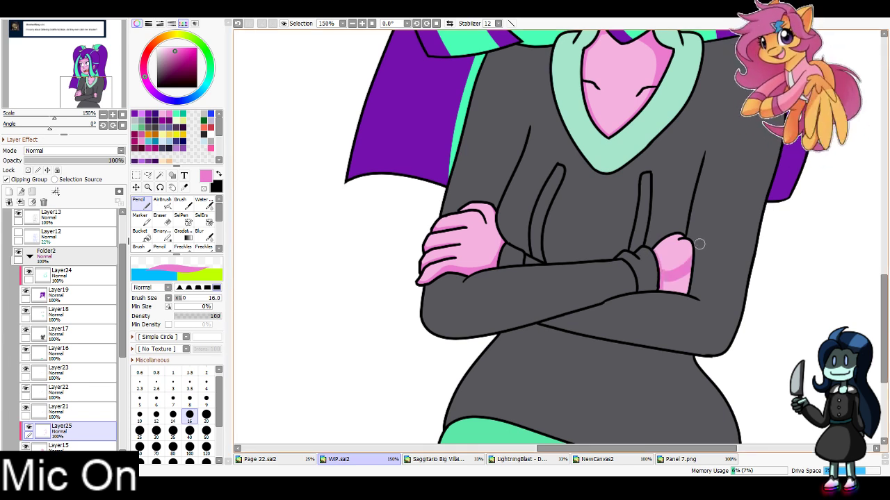
{"action": "key", "text": "ctrl+z"}
{"action": "mouse_move", "coordinate": [658, 273]}
{"action": "left_mouse_down"}
{"action": "mouse_move", "coordinate": [699, 261]}
{"action": "mouse_move", "coordinate": [698, 290]}
{"action": "left_mouse_up"}
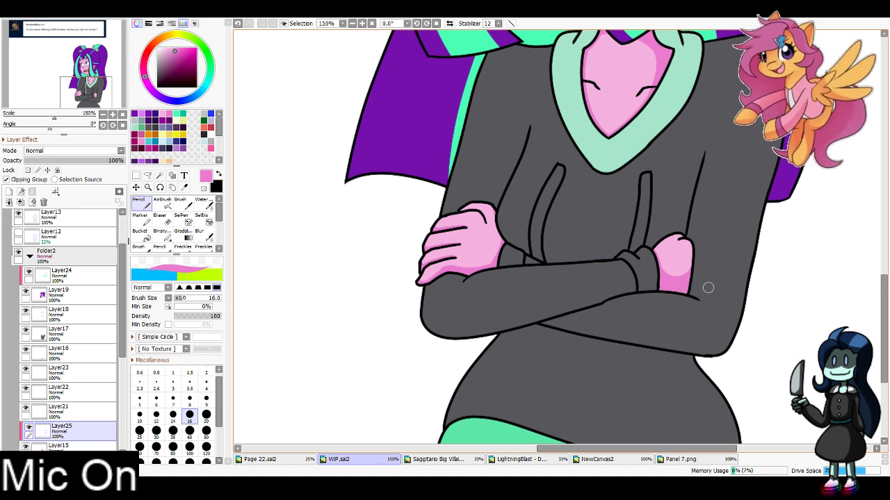
Add a new layer clipped to Layer21 for shading the eye whites
{"action": "scroll", "coordinate": [705, 286], "scroll_direction": "up", "scroll_amount": 8}
{"action": "left_click_drag", "start_coordinate": [500, 243], "coordinate": [495, 238]}
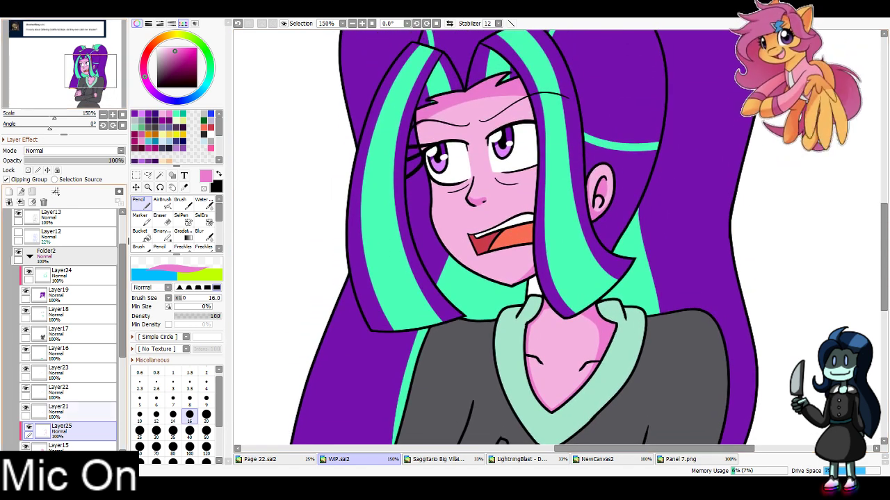
{"action": "left_click", "coordinate": [86, 412]}
{"action": "left_click", "coordinate": [9, 191]}
{"action": "left_click", "coordinate": [7, 180]}
Shade the upper part of both eye whites in pale blue on Layer26 with a size 16 pencil
{"action": "left_click_drag", "start_coordinate": [500, 209], "coordinate": [540, 237]}
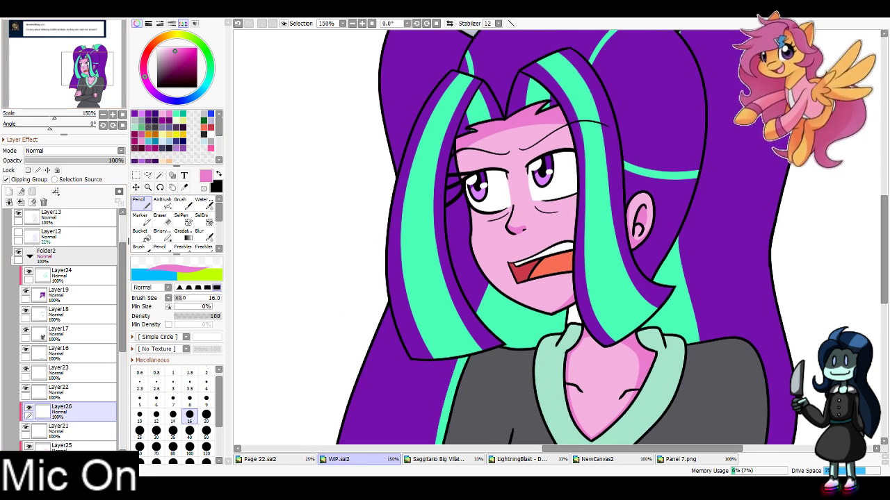
{"action": "left_click", "coordinate": [203, 141]}
{"action": "left_click_drag", "start_coordinate": [563, 164], "coordinate": [559, 157]}
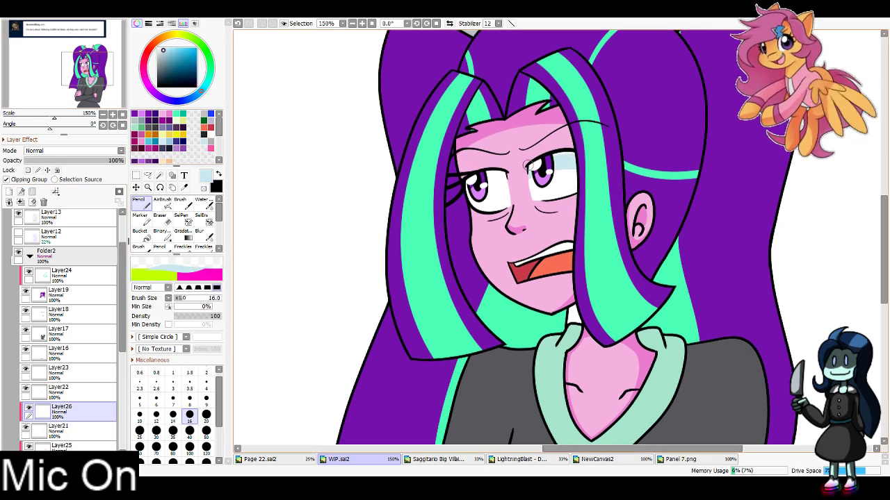
{"action": "mouse_move", "coordinate": [513, 185]}
{"action": "left_mouse_down"}
{"action": "mouse_move", "coordinate": [449, 215]}
{"action": "mouse_move", "coordinate": [500, 178]}
{"action": "mouse_move", "coordinate": [516, 179]}
{"action": "mouse_move", "coordinate": [452, 209]}
{"action": "mouse_move", "coordinate": [513, 179]}
{"action": "mouse_move", "coordinate": [491, 178]}
{"action": "left_mouse_up"}
{"action": "key", "text": "ctrl+z"}
{"action": "key", "text": "ctrl+z"}
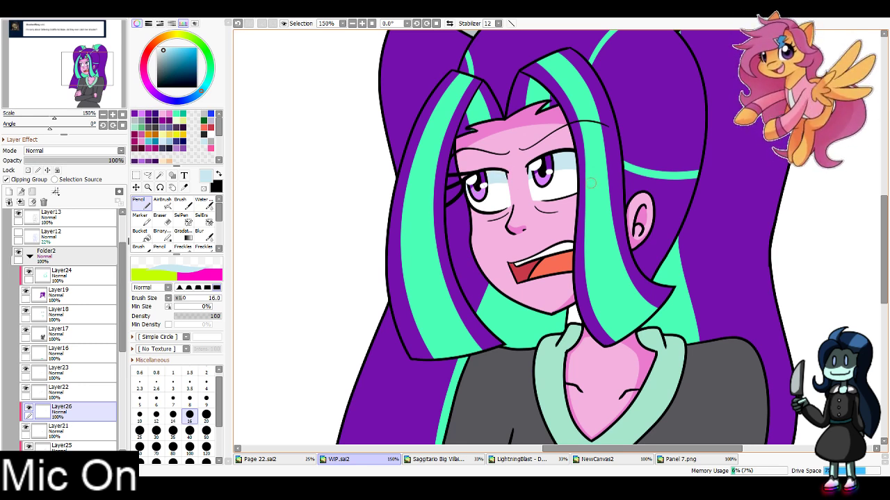
Add a new layer clipped to Layer16 for shading the trousers
{"action": "left_click", "coordinate": [353, 23]}
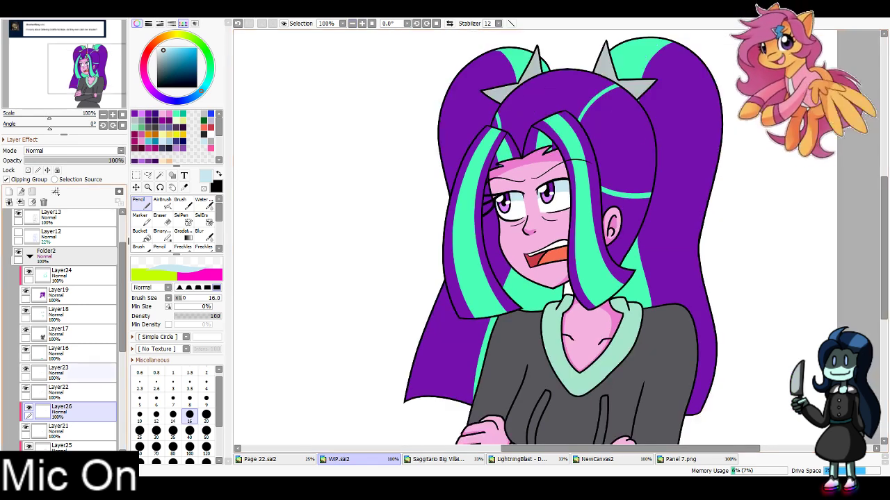
{"action": "left_click", "coordinate": [59, 354]}
{"action": "scroll", "coordinate": [529, 237], "scroll_direction": "down", "scroll_amount": 3}
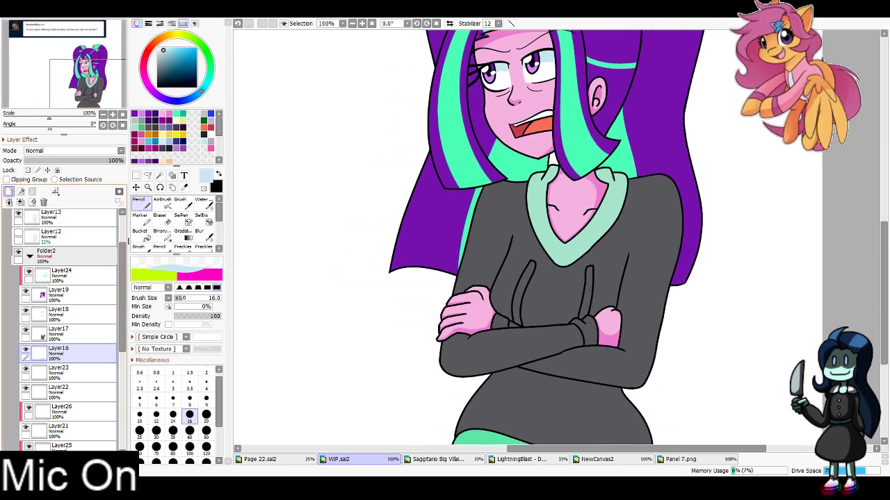
{"action": "left_click", "coordinate": [9, 192]}
{"action": "left_click", "coordinate": [7, 180]}
Sample the darker green of the shaded trousers in Panel 7.png and return to WIP.sai2
{"action": "left_click", "coordinate": [142, 128]}
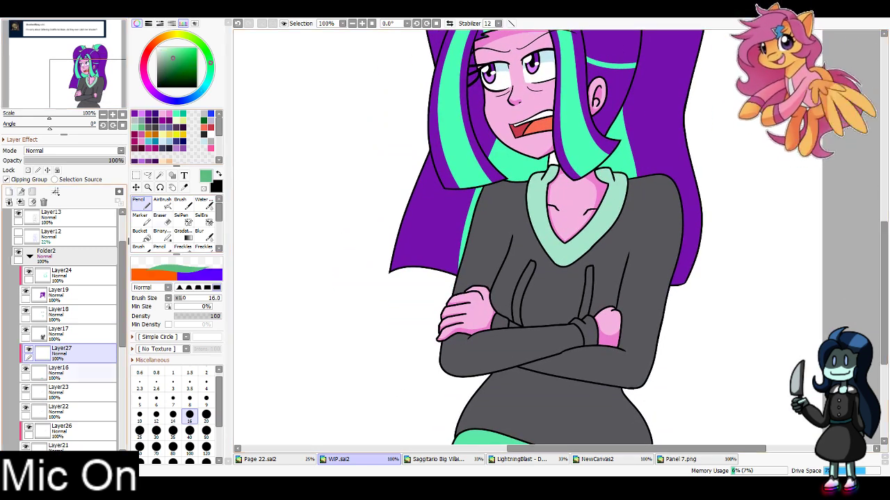
{"action": "scroll", "coordinate": [363, 261], "scroll_direction": "down", "scroll_amount": 2}
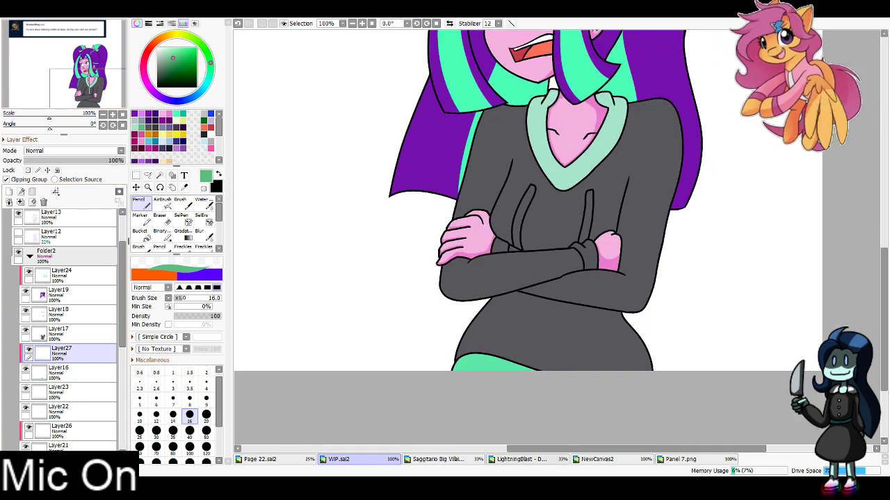
{"action": "left_click", "coordinate": [688, 460]}
{"action": "left_click", "coordinate": [184, 188]}
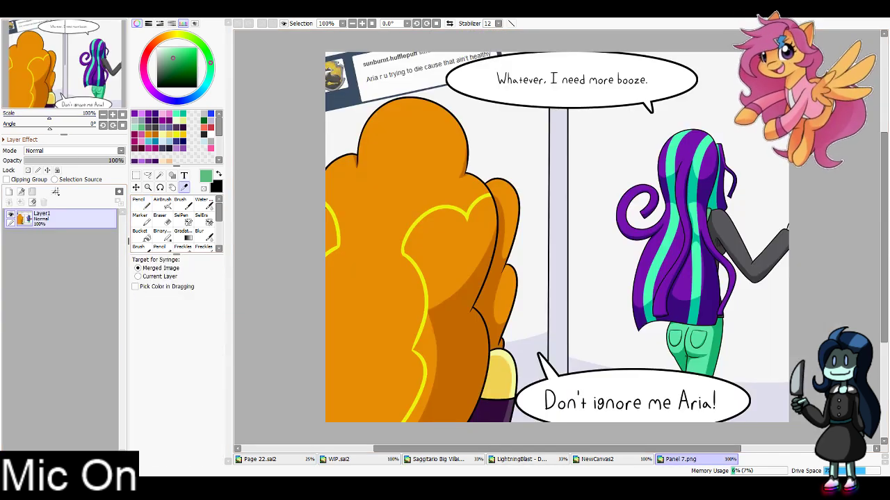
{"action": "left_click", "coordinate": [219, 174]}
{"action": "left_click", "coordinate": [714, 353]}
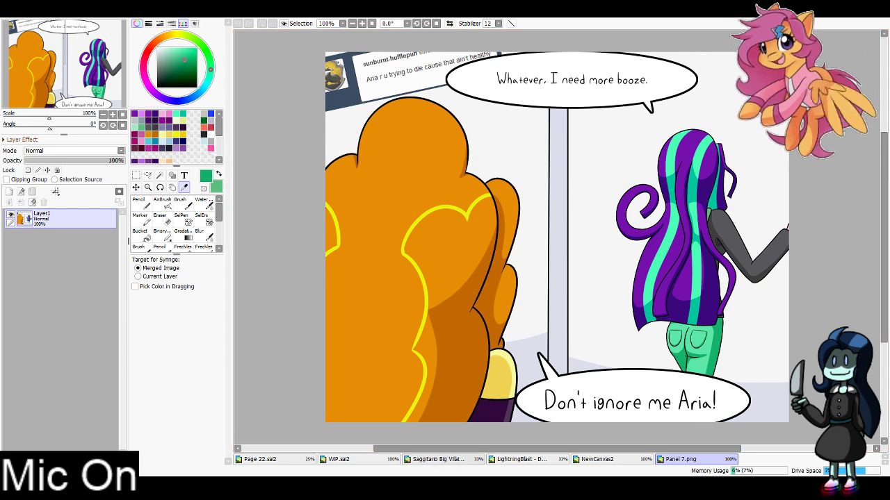
{"action": "left_click", "coordinate": [606, 460]}
{"action": "left_click", "coordinate": [356, 460]}
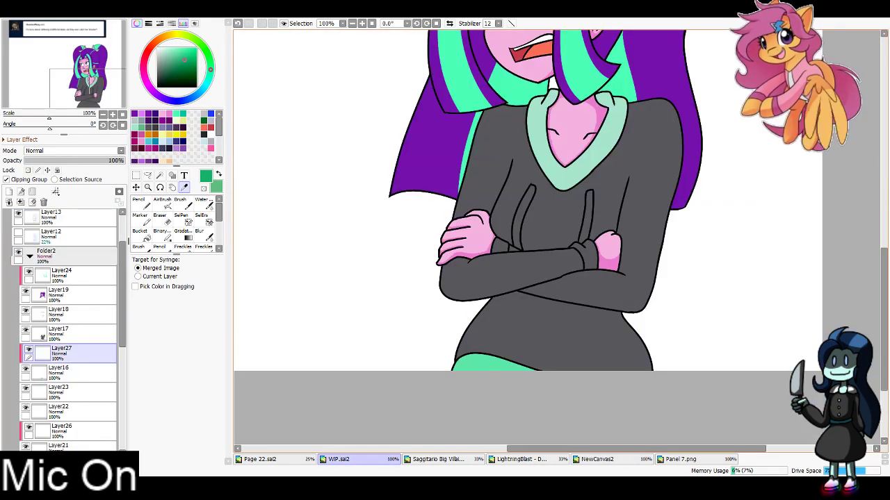
Shade the trousers below the sweater's hem in the sampled darker green on Layer27 with a size 16 pencil
{"action": "left_click", "coordinate": [141, 202]}
{"action": "left_click_drag", "start_coordinate": [455, 357], "coordinate": [540, 377]}
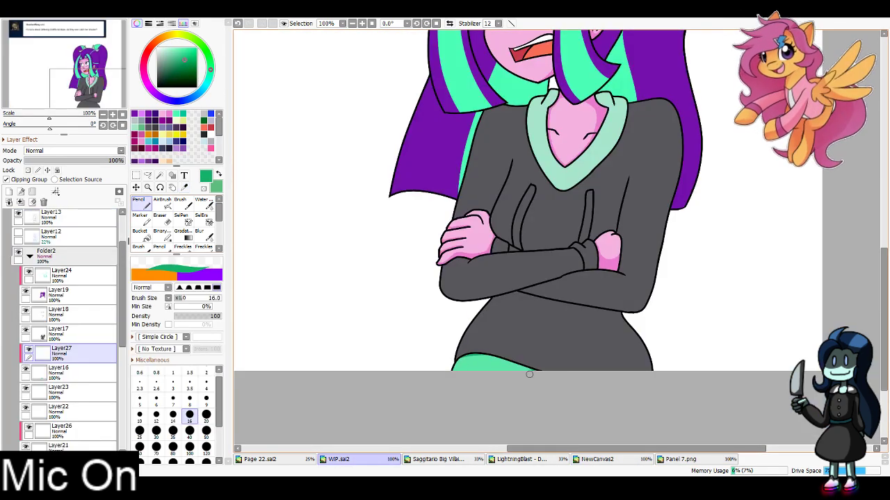
{"action": "key", "text": "ctrl+z"}
{"action": "key", "text": "ctrl+z"}
{"action": "mouse_move", "coordinate": [464, 354]}
{"action": "left_mouse_down"}
{"action": "mouse_move", "coordinate": [537, 368]}
{"action": "mouse_move", "coordinate": [493, 385]}
{"action": "mouse_move", "coordinate": [466, 440]}
{"action": "mouse_move", "coordinate": [470, 411]}
{"action": "left_mouse_up"}
Add a new layer clipped to Layer17 for shading the sweater
{"action": "left_click", "coordinate": [77, 335]}
{"action": "left_click", "coordinate": [9, 192]}
{"action": "left_click", "coordinate": [7, 180]}
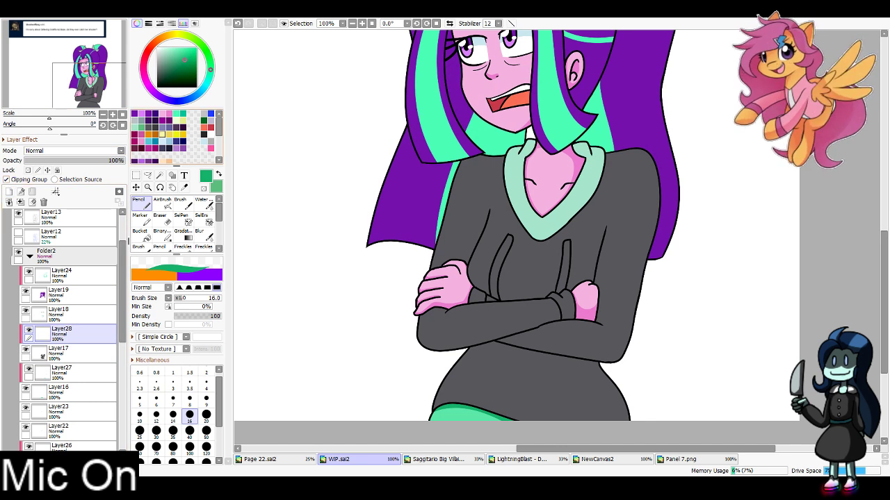
Shade the undersides of both forearm sleeves, the cuff and the outer edge of the upper arm in dark grey on Layer28
{"action": "left_click", "coordinate": [155, 128]}
{"action": "left_click_drag", "start_coordinate": [417, 340], "coordinate": [556, 318]}
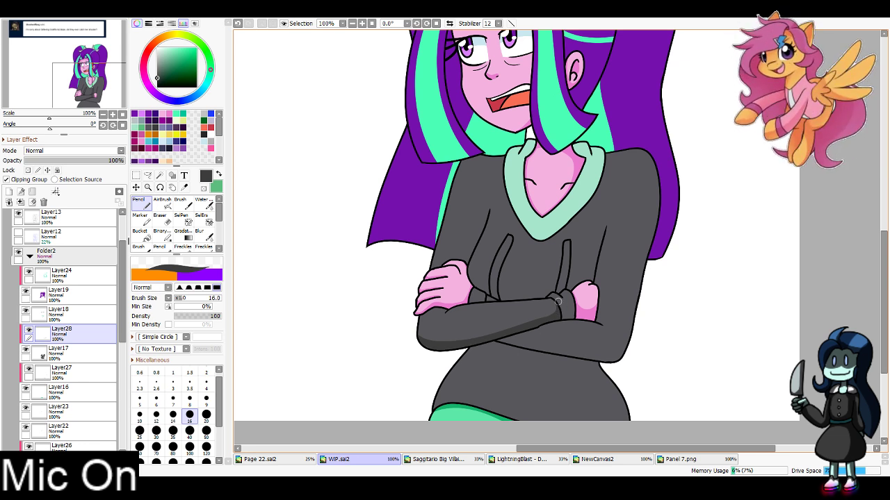
{"action": "left_click_drag", "start_coordinate": [558, 302], "coordinate": [622, 354]}
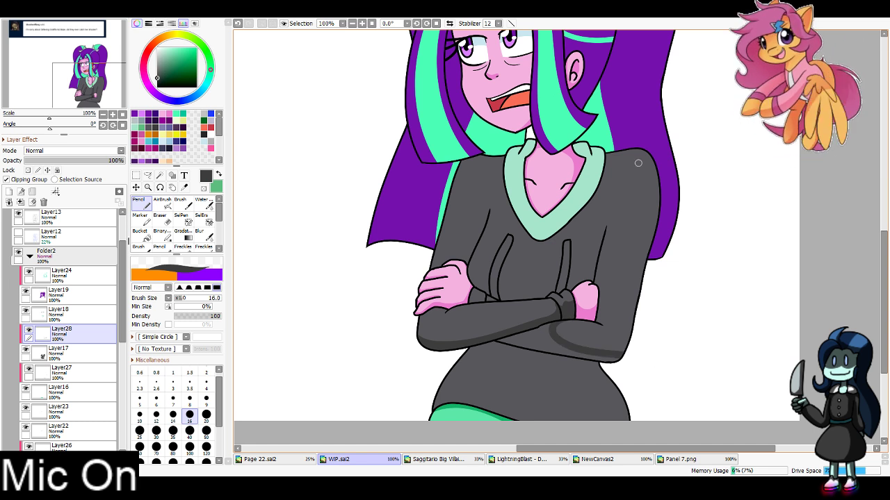
{"action": "mouse_move", "coordinate": [634, 149]}
{"action": "left_mouse_down"}
{"action": "mouse_move", "coordinate": [652, 237]}
{"action": "mouse_move", "coordinate": [620, 357]}
{"action": "left_mouse_up"}
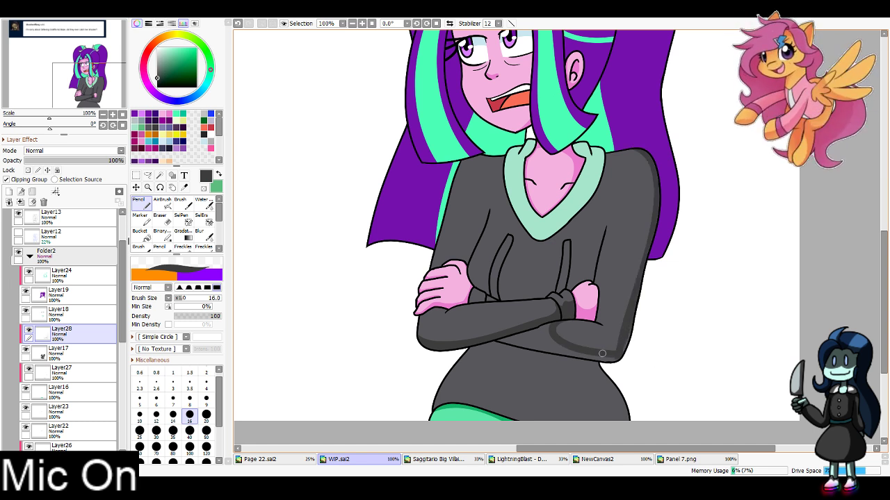
{"action": "mouse_move", "coordinate": [502, 339]}
{"action": "left_mouse_down"}
{"action": "mouse_move", "coordinate": [539, 344]}
{"action": "mouse_move", "coordinate": [520, 334]}
{"action": "mouse_move", "coordinate": [546, 328]}
{"action": "mouse_move", "coordinate": [534, 341]}
{"action": "mouse_move", "coordinate": [502, 340]}
{"action": "mouse_move", "coordinate": [613, 360]}
{"action": "left_mouse_up"}
{"action": "key", "text": "ctrl+z"}
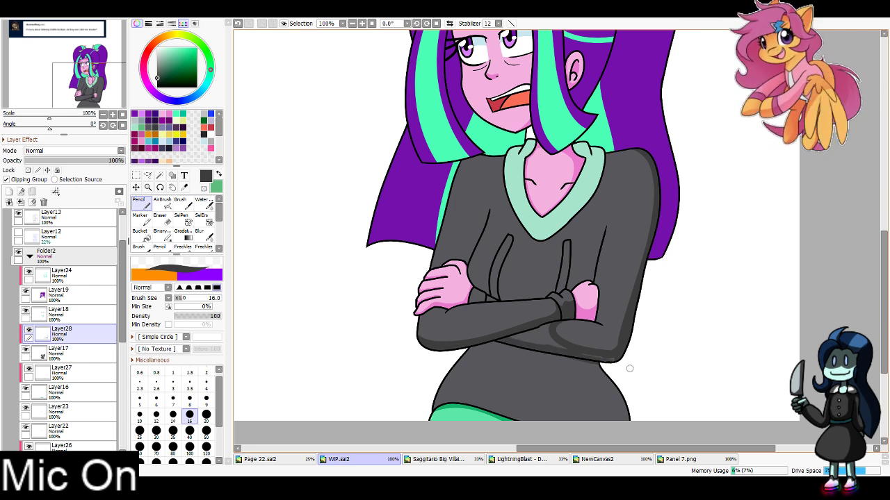
Shade the sweater's waist and hip on the character's outer side in dark grey with a size 40 pencil
{"action": "left_click", "coordinate": [190, 433]}
{"action": "scroll", "coordinate": [524, 319], "scroll_direction": "down", "scroll_amount": 3}
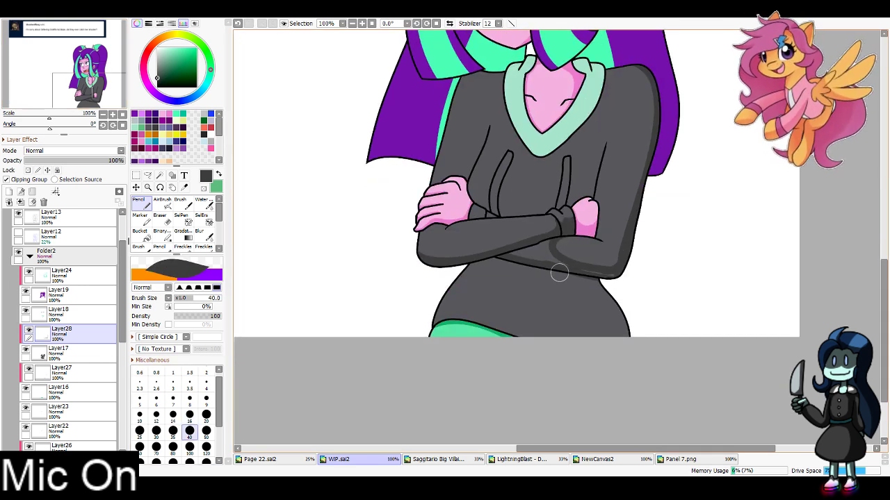
{"action": "key", "text": "ctrl+z"}
{"action": "mouse_move", "coordinate": [556, 270]}
{"action": "left_mouse_down"}
{"action": "mouse_move", "coordinate": [531, 375]}
{"action": "mouse_move", "coordinate": [578, 308]}
{"action": "mouse_move", "coordinate": [578, 340]}
{"action": "mouse_move", "coordinate": [592, 280]}
{"action": "mouse_move", "coordinate": [590, 337]}
{"action": "left_mouse_up"}
{"action": "left_click_drag", "start_coordinate": [588, 282], "coordinate": [626, 359]}
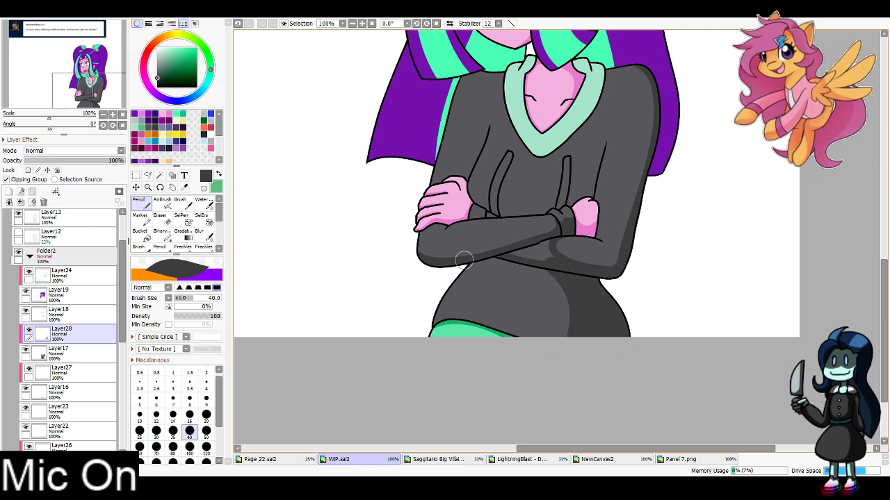
Shade the waist directly beneath the crossed arms and the rear forearm under the front sleeve in dark grey
{"action": "left_click_drag", "start_coordinate": [464, 261], "coordinate": [605, 330]}
{"action": "key", "text": "ctrl+z"}
{"action": "left_click_drag", "start_coordinate": [462, 263], "coordinate": [598, 362]}
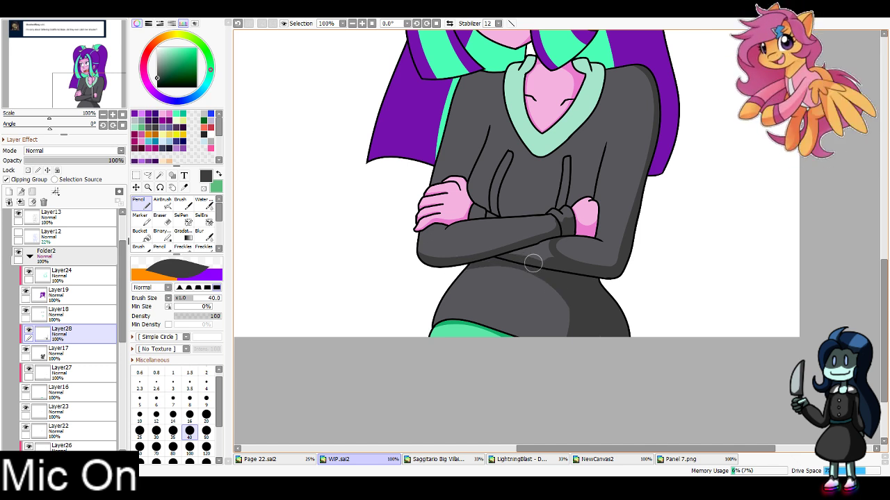
{"action": "left_click_drag", "start_coordinate": [512, 254], "coordinate": [547, 244]}
{"action": "key", "text": "ctrl+z"}
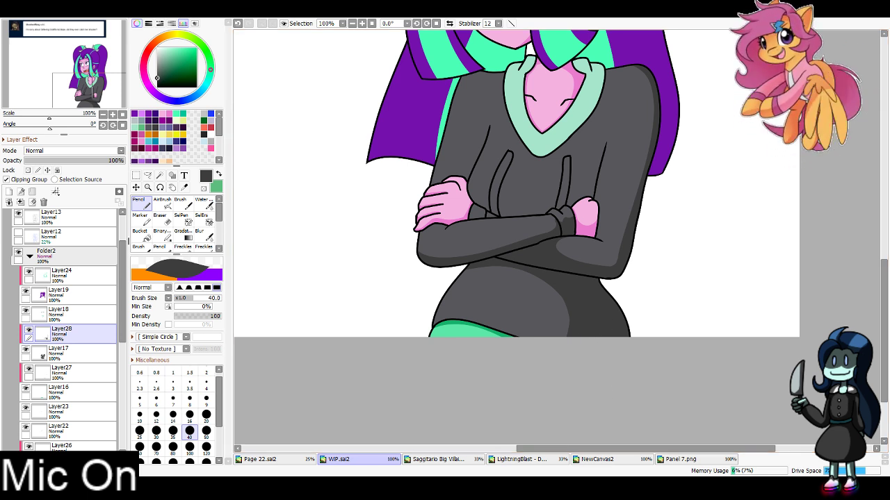
Shade along the sleeve crease above the hand that grips the front arm in dark grey with a size 16 pencil
{"action": "left_click", "coordinate": [83, 84]}
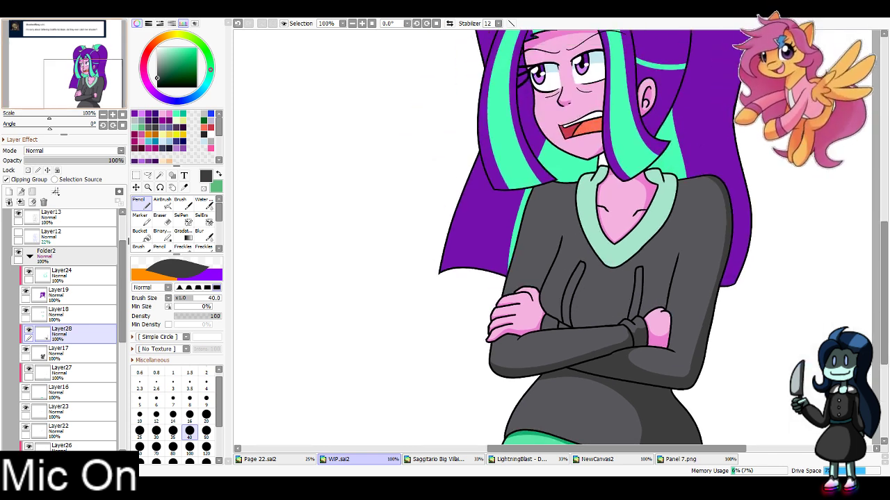
{"action": "left_click", "coordinate": [362, 23]}
{"action": "left_click", "coordinate": [85, 89]}
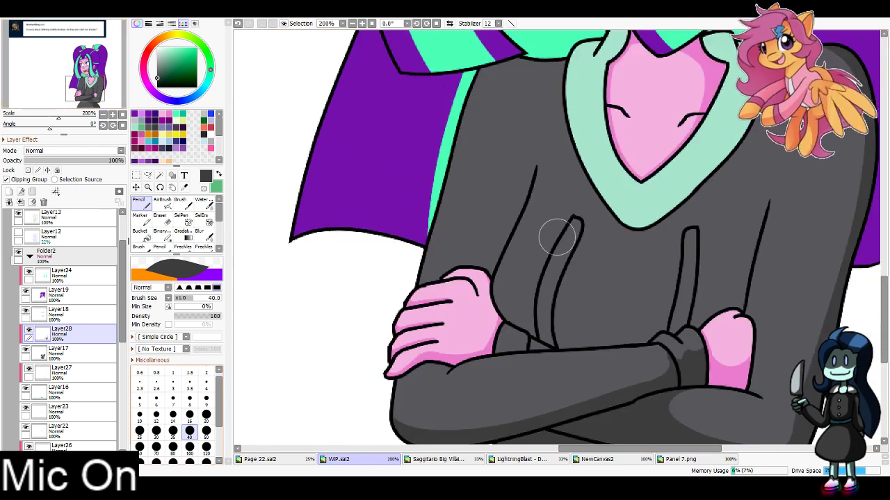
{"action": "left_click", "coordinate": [189, 417]}
{"action": "left_click_drag", "start_coordinate": [534, 169], "coordinate": [481, 270]}
{"action": "key", "text": "ctrl+z"}
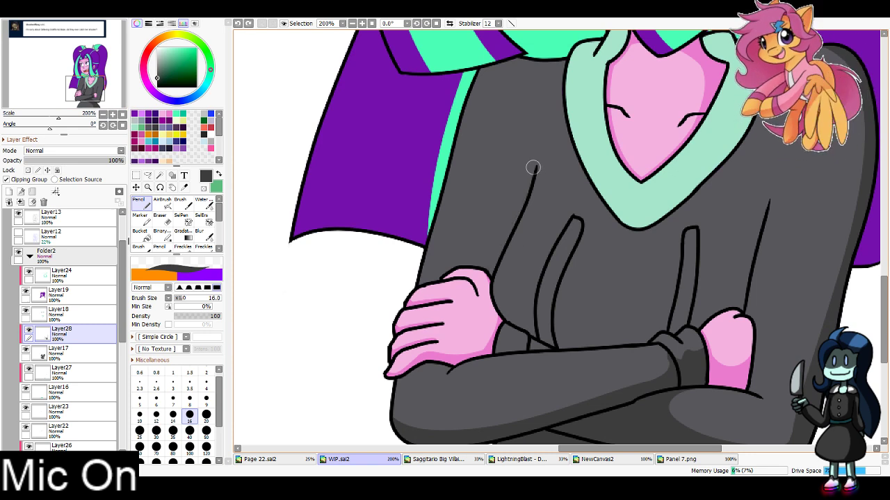
{"action": "left_click_drag", "start_coordinate": [532, 167], "coordinate": [483, 276]}
Shade the underside of the chest above the crossed arms in dark grey, including around the lower end of the first drawstring
{"action": "mouse_move", "coordinate": [500, 350]}
{"action": "left_mouse_down"}
{"action": "mouse_move", "coordinate": [513, 342]}
{"action": "mouse_move", "coordinate": [512, 350]}
{"action": "mouse_move", "coordinate": [555, 350]}
{"action": "left_mouse_up"}
{"action": "key", "text": "ctrl+z"}
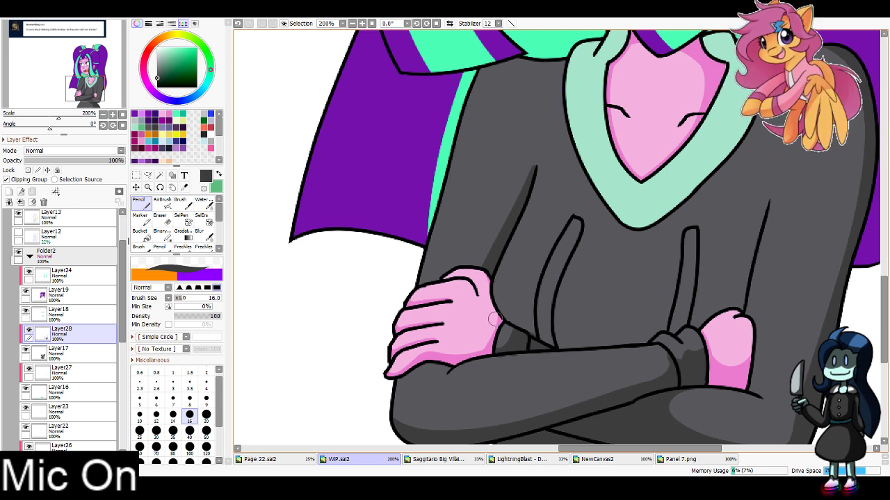
{"action": "left_click_drag", "start_coordinate": [489, 294], "coordinate": [535, 319]}
{"action": "key", "text": "ctrl+z"}
{"action": "mouse_move", "coordinate": [491, 293]}
{"action": "left_mouse_down"}
{"action": "mouse_move", "coordinate": [526, 335]}
{"action": "mouse_move", "coordinate": [499, 314]}
{"action": "mouse_move", "coordinate": [533, 330]}
{"action": "mouse_move", "coordinate": [534, 311]}
{"action": "mouse_move", "coordinate": [555, 315]}
{"action": "mouse_move", "coordinate": [534, 318]}
{"action": "mouse_move", "coordinate": [551, 321]}
{"action": "mouse_move", "coordinate": [538, 334]}
{"action": "mouse_move", "coordinate": [573, 340]}
{"action": "mouse_move", "coordinate": [550, 325]}
{"action": "mouse_move", "coordinate": [644, 342]}
{"action": "left_mouse_up"}
{"action": "key", "text": "ctrl+z"}
{"action": "key", "text": "ctrl+z"}
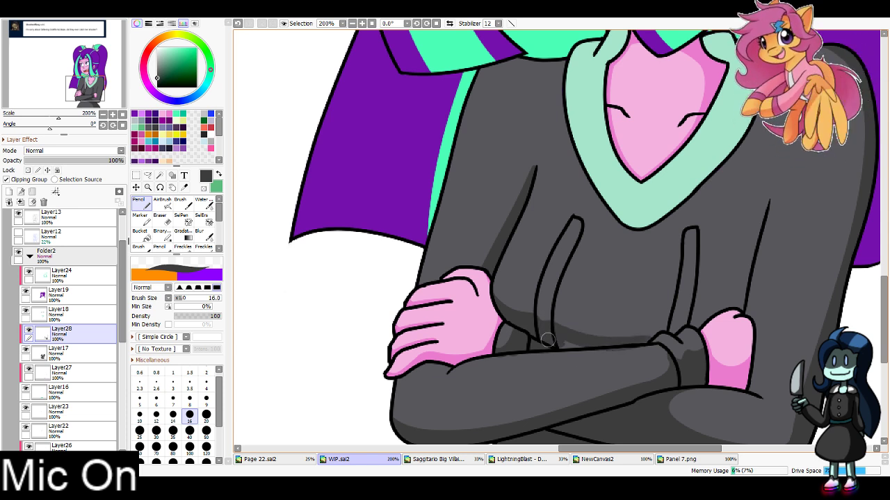
{"action": "left_click_drag", "start_coordinate": [549, 340], "coordinate": [595, 342]}
{"action": "key", "text": "e"}
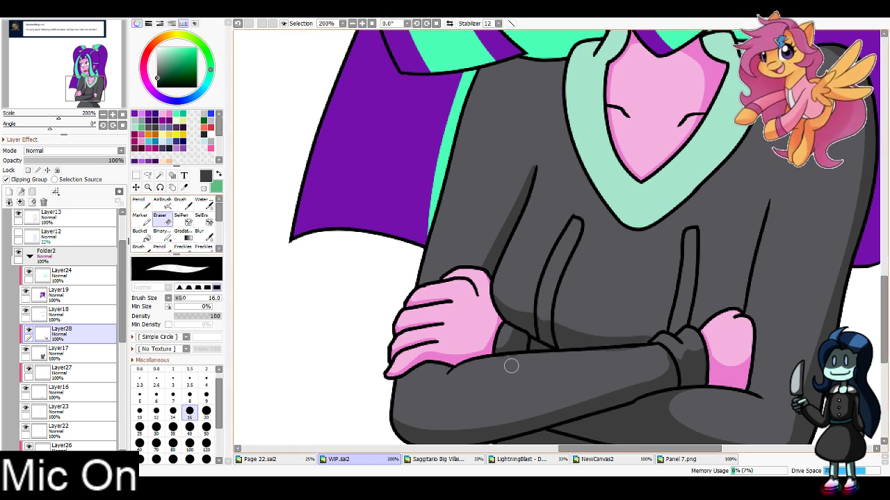
{"action": "left_click", "coordinate": [142, 204]}
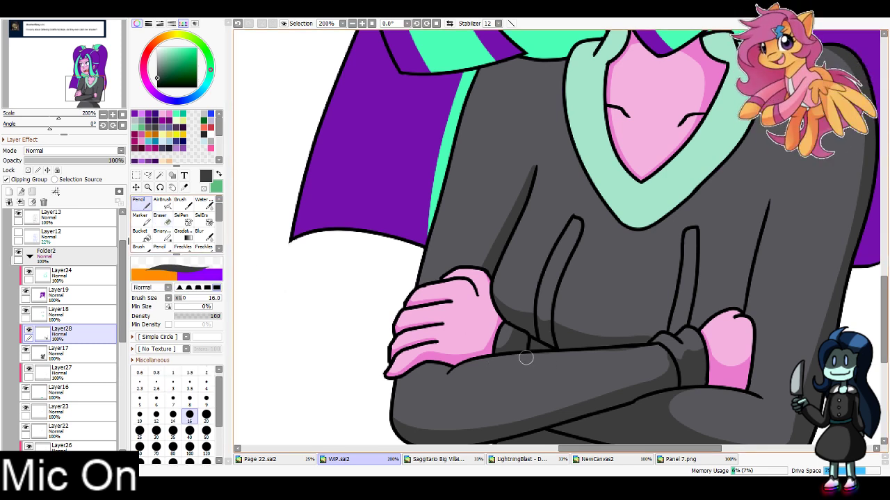
Shade the second drawstring and the chest's lower edge next to it in dark grey
{"action": "mouse_move", "coordinate": [678, 332]}
{"action": "left_mouse_down"}
{"action": "mouse_move", "coordinate": [715, 238]}
{"action": "mouse_move", "coordinate": [698, 231]}
{"action": "mouse_move", "coordinate": [689, 304]}
{"action": "mouse_move", "coordinate": [666, 337]}
{"action": "mouse_move", "coordinate": [684, 324]}
{"action": "mouse_move", "coordinate": [699, 229]}
{"action": "left_mouse_up"}
{"action": "key", "text": "ctrl+z"}
{"action": "key", "text": "ctrl+z"}
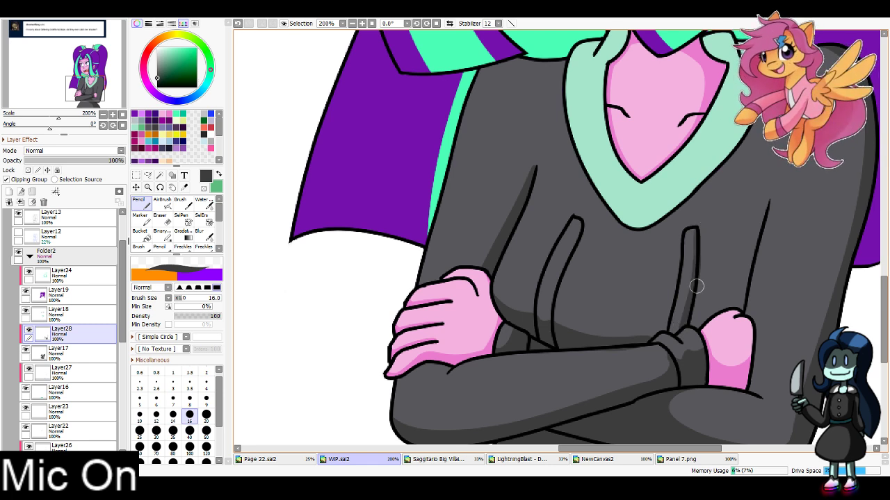
{"action": "key", "text": "ctrl+z"}
{"action": "left_click_drag", "start_coordinate": [655, 336], "coordinate": [635, 338]}
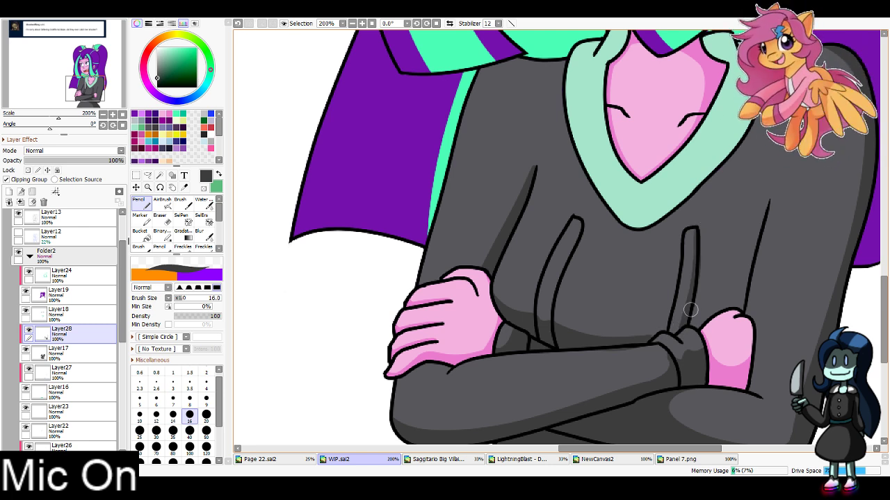
Shade the sweater between the second drawstring and the nearby arm crease in dark grey, narrowing toward the crease's upper end
{"action": "mouse_move", "coordinate": [689, 322]}
{"action": "left_mouse_down"}
{"action": "mouse_move", "coordinate": [748, 253]}
{"action": "mouse_move", "coordinate": [768, 202]}
{"action": "left_mouse_up"}
{"action": "left_click_drag", "start_coordinate": [758, 246], "coordinate": [729, 330]}
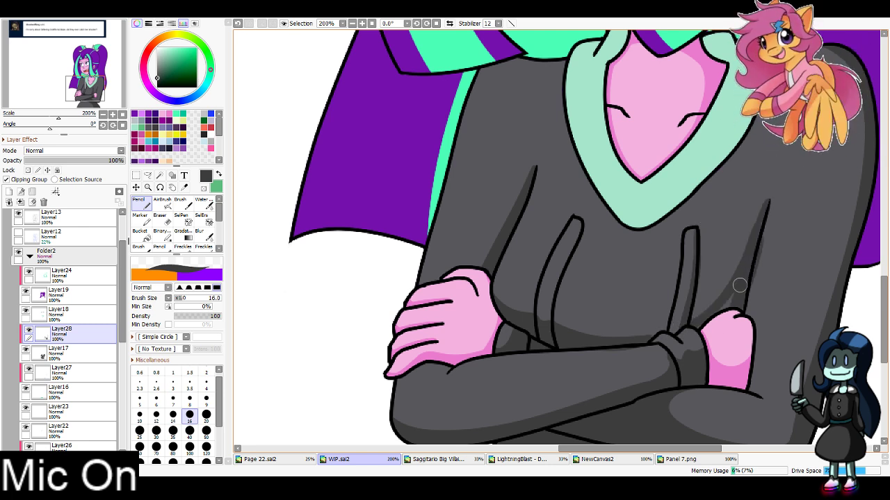
{"action": "key", "text": "ctrl+z"}
{"action": "left_click_drag", "start_coordinate": [757, 230], "coordinate": [727, 329]}
{"action": "key", "text": "ctrl+z"}
{"action": "mouse_move", "coordinate": [757, 234]}
{"action": "left_mouse_down"}
{"action": "mouse_move", "coordinate": [727, 339]}
{"action": "mouse_move", "coordinate": [740, 285]}
{"action": "mouse_move", "coordinate": [720, 320]}
{"action": "left_mouse_up"}
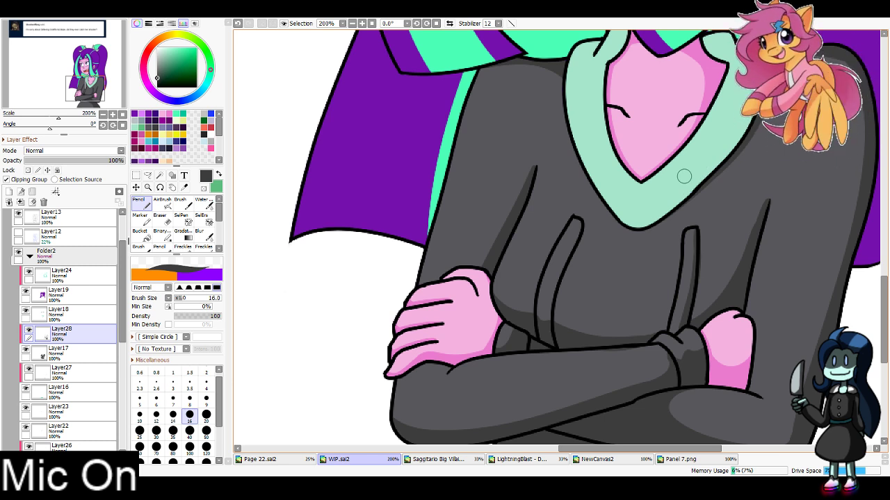
{"action": "scroll", "coordinate": [684, 176], "scroll_direction": "down", "scroll_amount": 4}
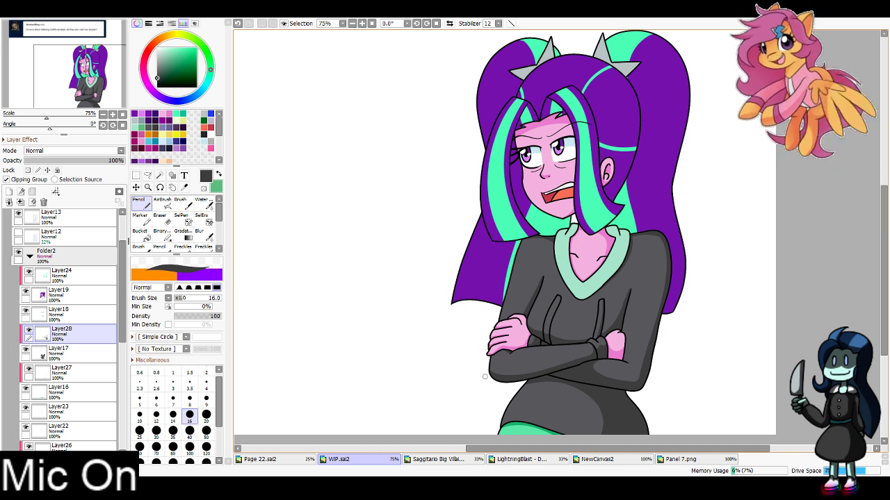
{"action": "left_click_drag", "start_coordinate": [509, 350], "coordinate": [486, 360]}
{"action": "key", "text": "ctrl+z"}
{"action": "left_click_drag", "start_coordinate": [646, 231], "coordinate": [666, 275]}
{"action": "key", "text": "ctrl+z"}
{"action": "left_click_drag", "start_coordinate": [627, 245], "coordinate": [672, 258]}
{"action": "key", "text": "ctrl+z"}
{"action": "mouse_move", "coordinate": [630, 240]}
{"action": "left_mouse_down"}
{"action": "mouse_move", "coordinate": [677, 253]}
{"action": "mouse_move", "coordinate": [665, 290]}
{"action": "left_mouse_up"}
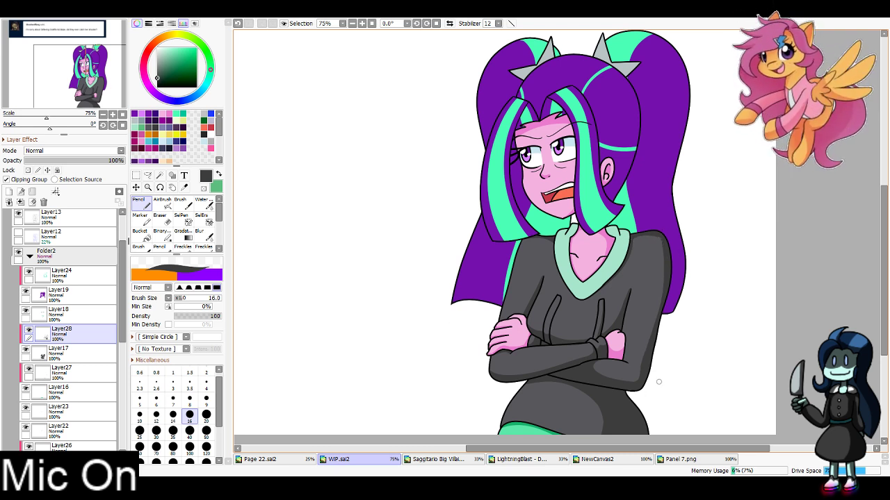
{"action": "key", "text": "ctrl+z"}
Rework the dark grey shading along the outer edge of the shoulder and upper arm down toward the elbow on Layer28
{"action": "left_click_drag", "start_coordinate": [653, 232], "coordinate": [666, 319]}
{"action": "mouse_move", "coordinate": [625, 383]}
{"action": "left_mouse_down"}
{"action": "mouse_move", "coordinate": [641, 370]}
{"action": "mouse_move", "coordinate": [668, 272]}
{"action": "left_mouse_up"}
{"action": "key", "text": "ctrl+z"}
{"action": "mouse_move", "coordinate": [655, 230]}
{"action": "left_mouse_down"}
{"action": "mouse_move", "coordinate": [664, 275]}
{"action": "mouse_move", "coordinate": [656, 351]}
{"action": "left_mouse_up"}
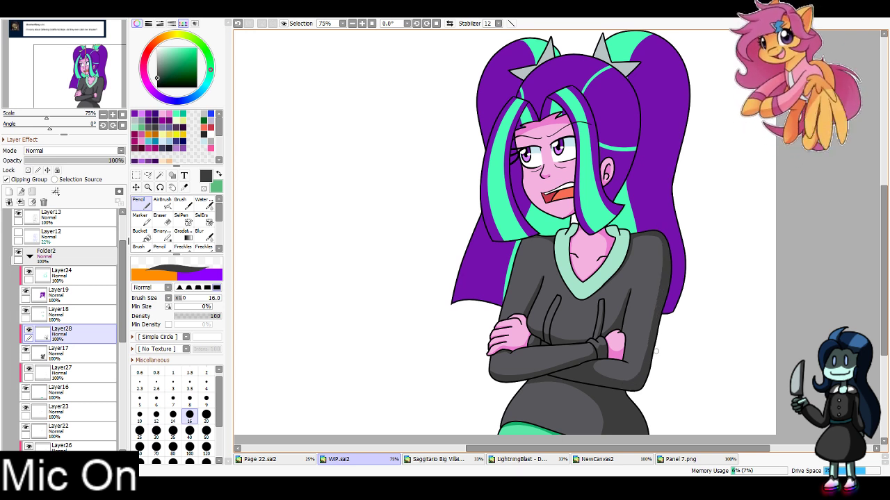
{"action": "key", "text": "ctrl+z"}
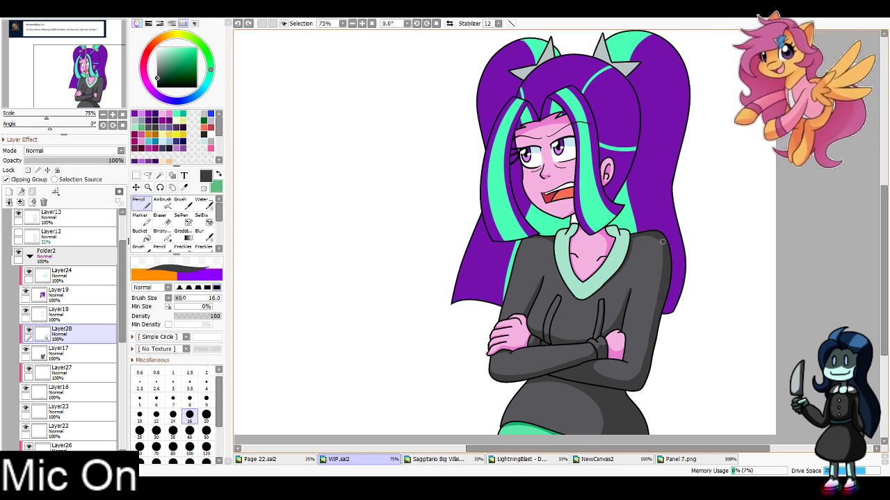
{"action": "mouse_move", "coordinate": [663, 242]}
{"action": "left_mouse_down"}
{"action": "mouse_move", "coordinate": [678, 306]}
{"action": "mouse_move", "coordinate": [650, 342]}
{"action": "mouse_move", "coordinate": [644, 382]}
{"action": "left_mouse_up"}
{"action": "key", "text": "ctrl+z"}
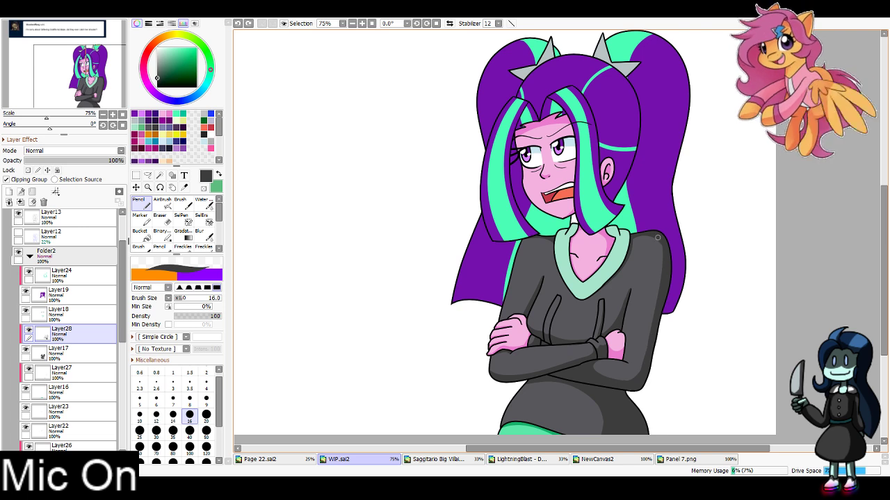
{"action": "left_click_drag", "start_coordinate": [657, 234], "coordinate": [656, 358]}
{"action": "key", "text": "ctrl+z"}
{"action": "left_click_drag", "start_coordinate": [657, 233], "coordinate": [660, 358]}
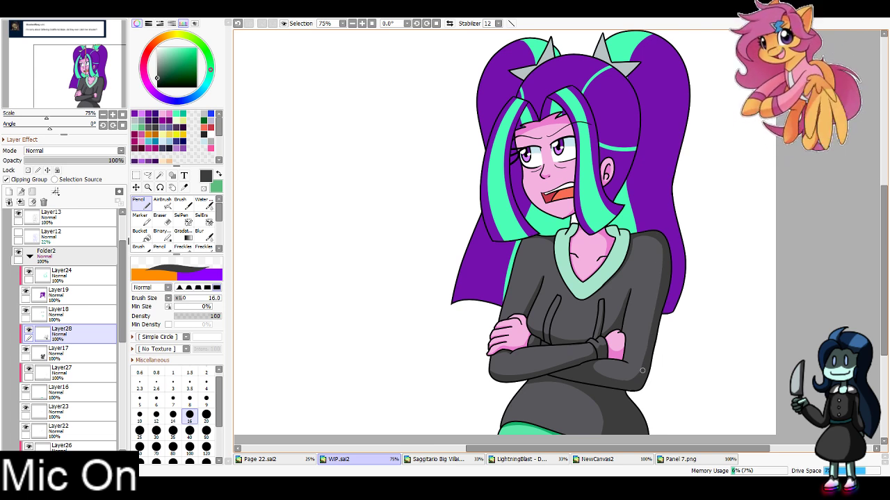
{"action": "key", "text": "e"}
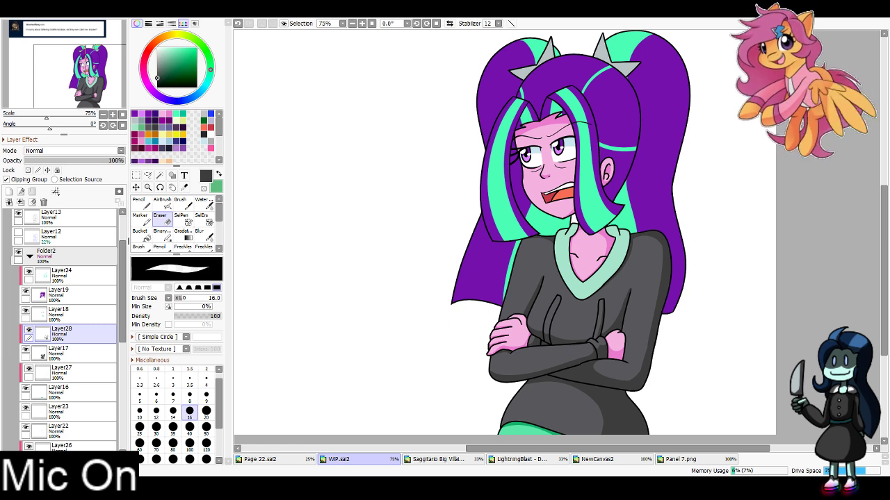
Add a clipped layer above Layer18 and ready the Pencil with medium green as the drawing colour
{"action": "left_click", "coordinate": [82, 315]}
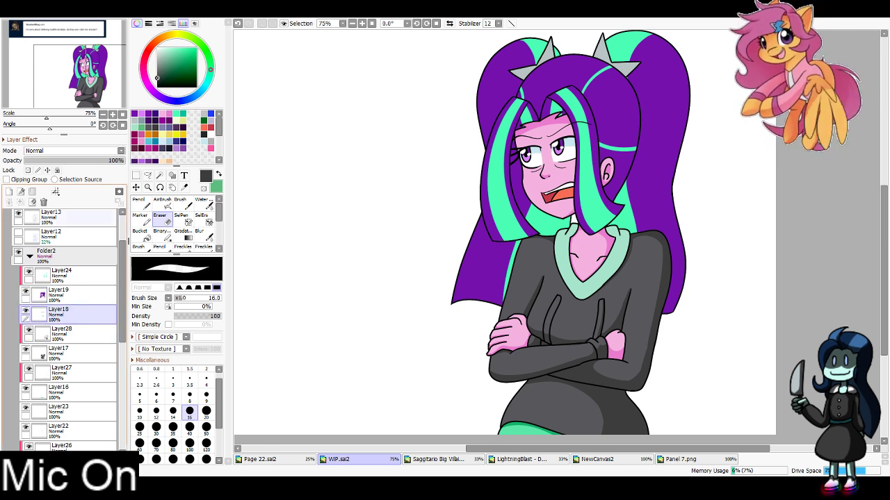
{"action": "left_click", "coordinate": [9, 191]}
{"action": "left_click", "coordinate": [7, 180]}
{"action": "left_click", "coordinate": [219, 175]}
{"action": "left_click", "coordinate": [142, 204]}
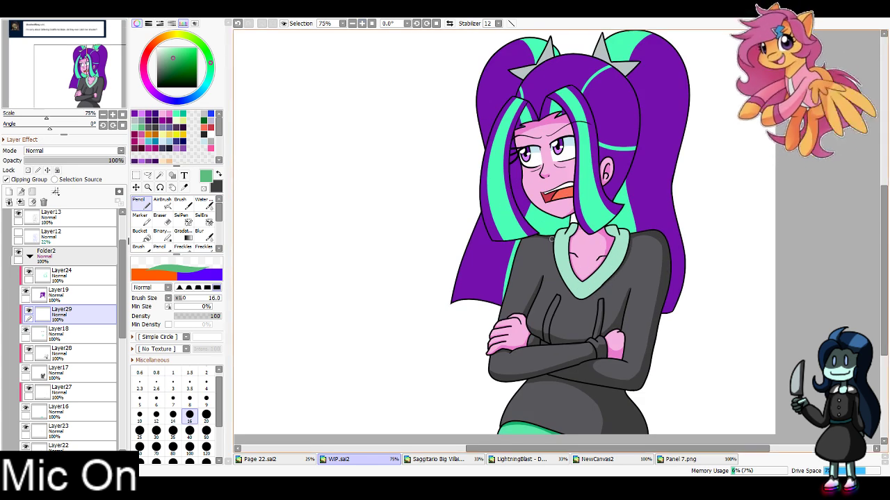
Shade the mint collar's lower edge and its upper end beneath the face in medium green, redoing unsatisfactory strokes
{"action": "mouse_move", "coordinate": [554, 237]}
{"action": "left_mouse_down"}
{"action": "mouse_move", "coordinate": [562, 241]}
{"action": "mouse_move", "coordinate": [576, 225]}
{"action": "mouse_move", "coordinate": [583, 280]}
{"action": "mouse_move", "coordinate": [569, 260]}
{"action": "mouse_move", "coordinate": [585, 282]}
{"action": "mouse_move", "coordinate": [630, 238]}
{"action": "left_mouse_up"}
{"action": "key", "text": "ctrl+z"}
{"action": "key", "text": "ctrl+z"}
{"action": "mouse_move", "coordinate": [577, 297]}
{"action": "left_mouse_down"}
{"action": "mouse_move", "coordinate": [625, 239]}
{"action": "mouse_move", "coordinate": [608, 279]}
{"action": "mouse_move", "coordinate": [622, 262]}
{"action": "left_mouse_up"}
{"action": "key", "text": "ctrl+z"}
{"action": "key", "text": "ctrl+z"}
{"action": "key", "text": "ctrl+z"}
{"action": "key", "text": "ctrl+z"}
{"action": "key", "text": "ctrl+z"}
{"action": "left_click_drag", "start_coordinate": [573, 296], "coordinate": [621, 260]}
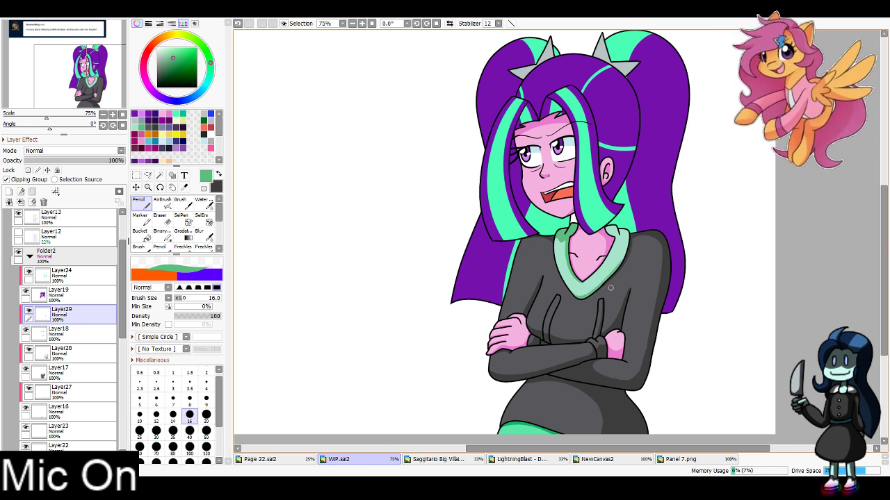
Shade the collar's other upper end, beside the long front hair lock, in medium green
{"action": "mouse_move", "coordinate": [621, 229]}
{"action": "left_mouse_down"}
{"action": "mouse_move", "coordinate": [609, 276]}
{"action": "mouse_move", "coordinate": [626, 240]}
{"action": "mouse_move", "coordinate": [620, 262]}
{"action": "mouse_move", "coordinate": [609, 229]}
{"action": "mouse_move", "coordinate": [630, 240]}
{"action": "mouse_move", "coordinate": [617, 258]}
{"action": "mouse_move", "coordinate": [621, 241]}
{"action": "left_mouse_up"}
{"action": "key", "text": "ctrl+z"}
{"action": "key", "text": "ctrl+z"}
{"action": "key", "text": "ctrl+z"}
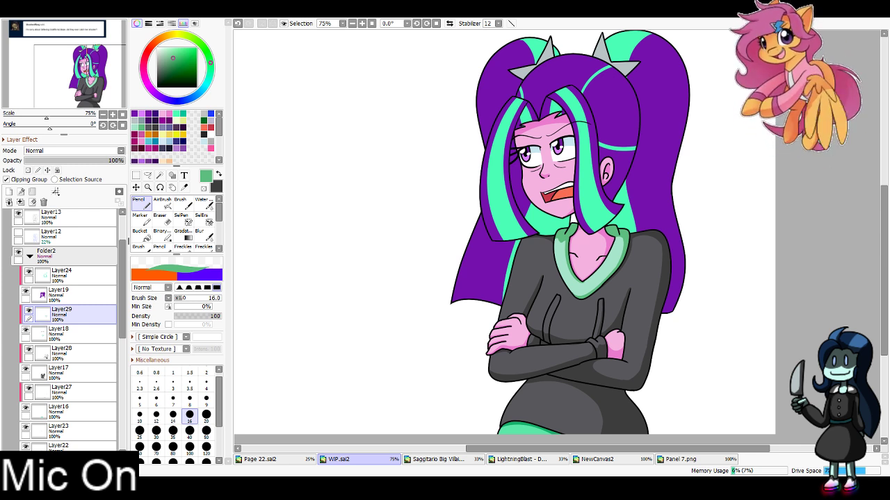
Add a clipped layer above Layer19 and shade the purple parts of the front hair locks in dark purple
{"action": "left_click", "coordinate": [148, 121]}
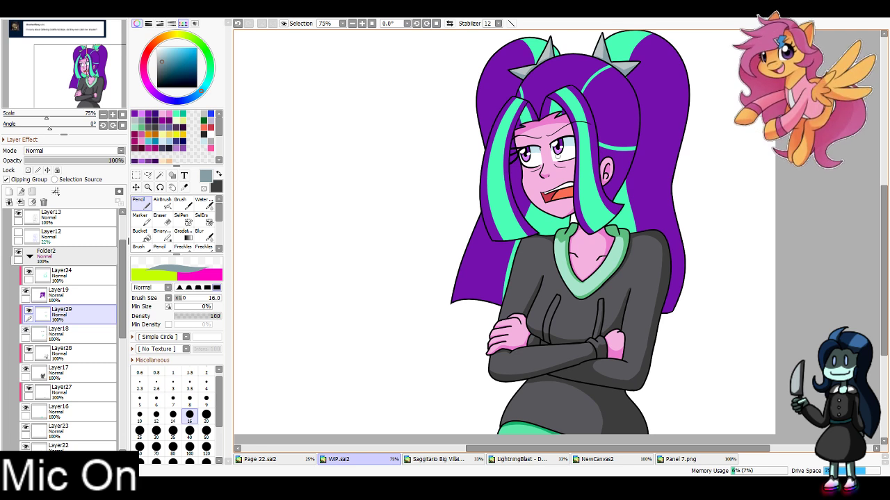
{"action": "left_click", "coordinate": [76, 295]}
{"action": "left_click", "coordinate": [10, 192]}
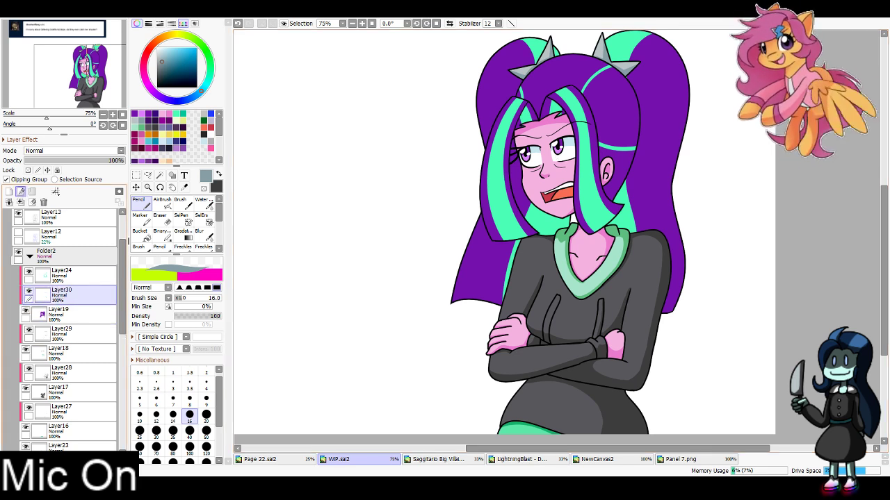
{"action": "left_click", "coordinate": [155, 114]}
{"action": "left_click_drag", "start_coordinate": [591, 209], "coordinate": [567, 217]}
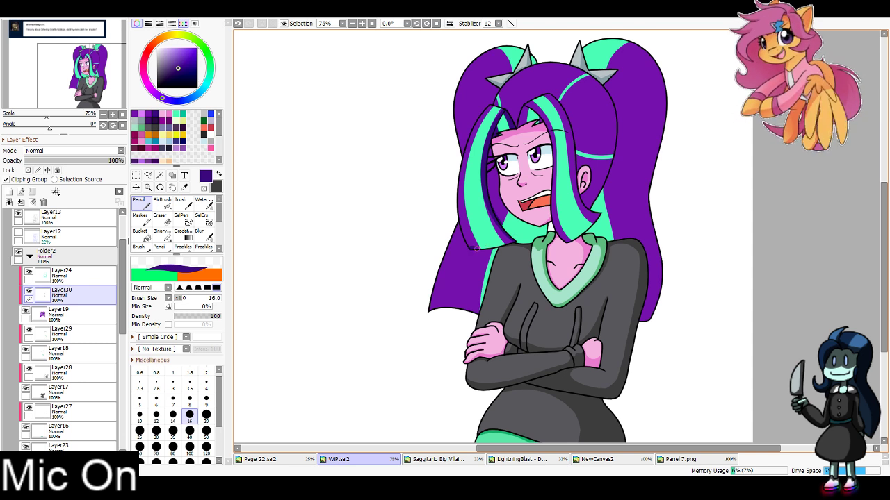
Shade the inner purple hair beside the character's face in dark purple on Layer30, using the 16 px Pencil
{"action": "key", "text": "ctrl+z"}
{"action": "mouse_move", "coordinate": [476, 249]}
{"action": "left_mouse_down"}
{"action": "mouse_move", "coordinate": [523, 238]}
{"action": "mouse_move", "coordinate": [519, 246]}
{"action": "mouse_move", "coordinate": [506, 237]}
{"action": "mouse_move", "coordinate": [493, 176]}
{"action": "left_mouse_up"}
{"action": "key", "text": "ctrl+z"}
{"action": "mouse_move", "coordinate": [497, 210]}
{"action": "left_mouse_down"}
{"action": "mouse_move", "coordinate": [489, 161]}
{"action": "mouse_move", "coordinate": [503, 179]}
{"action": "left_mouse_up"}
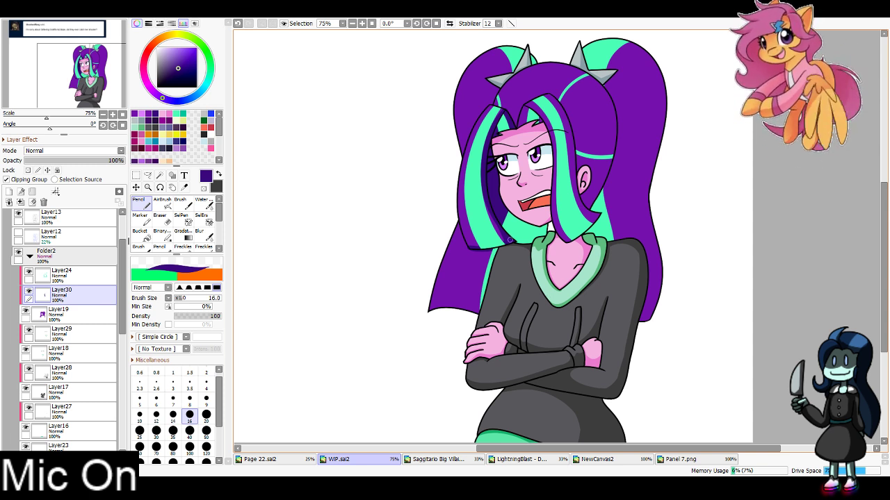
Shade the hanging ponytail below the left front lock in dark purple along its inner and lower edges
{"action": "left_click_drag", "start_coordinate": [485, 251], "coordinate": [470, 312]}
{"action": "key", "text": "ctrl+z"}
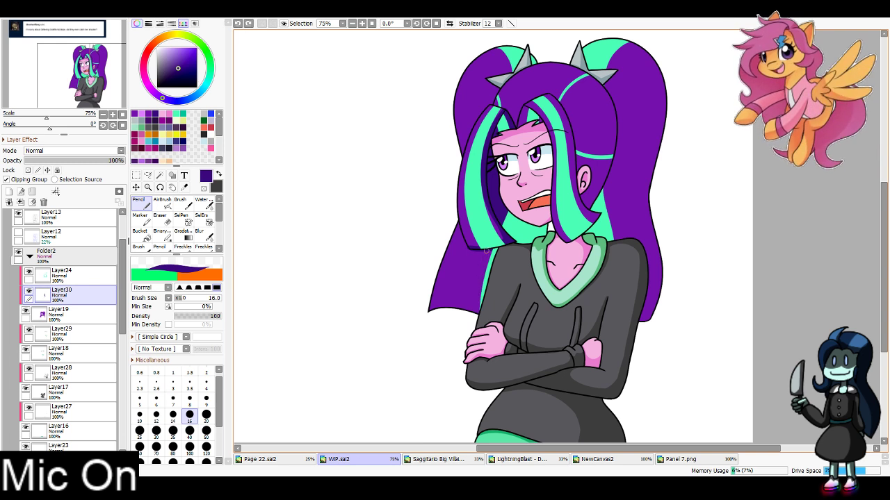
{"action": "mouse_move", "coordinate": [485, 250]}
{"action": "left_mouse_down"}
{"action": "mouse_move", "coordinate": [472, 311]}
{"action": "mouse_move", "coordinate": [480, 298]}
{"action": "left_mouse_up"}
{"action": "left_click_drag", "start_coordinate": [430, 311], "coordinate": [477, 312]}
{"action": "key", "text": "ctrl+z"}
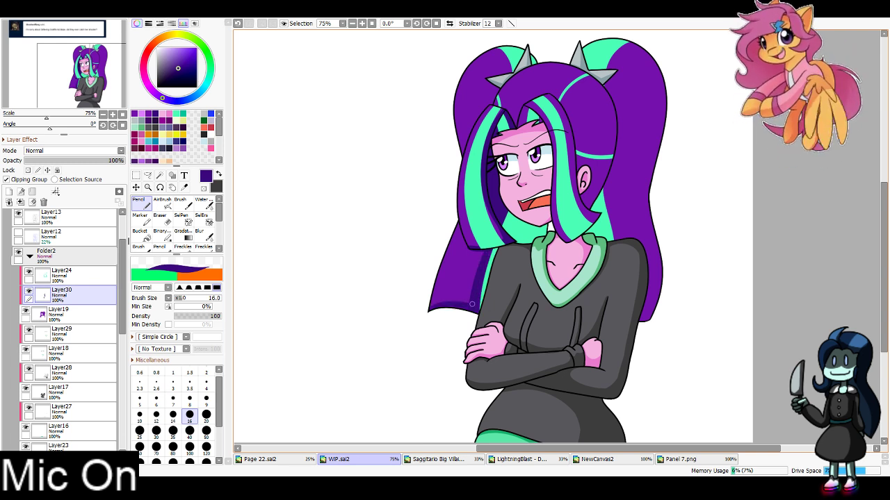
{"action": "mouse_move", "coordinate": [475, 120]}
{"action": "left_mouse_down"}
{"action": "mouse_move", "coordinate": [454, 116]}
{"action": "mouse_move", "coordinate": [447, 127]}
{"action": "mouse_move", "coordinate": [461, 151]}
{"action": "left_mouse_up"}
{"action": "key", "text": "ctrl+z"}
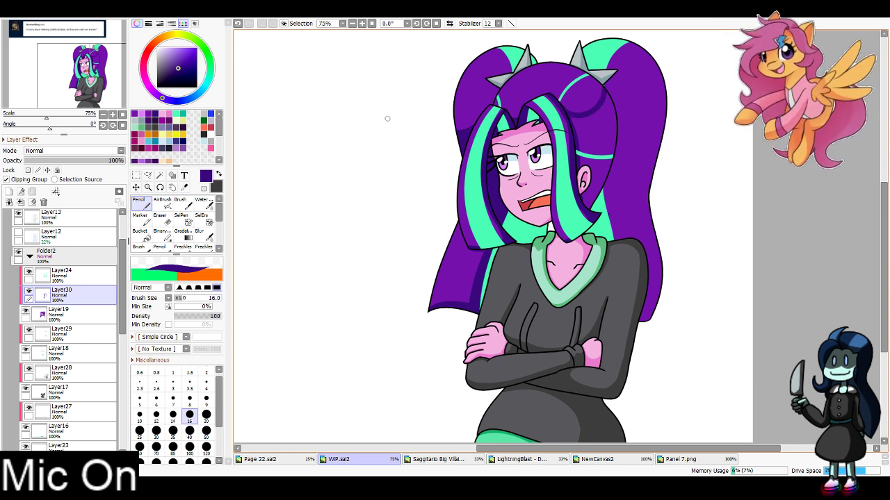
Fill the purple hair on the side of the head, around the green bands and the ear, with dark purple shading
{"action": "key", "text": "e"}
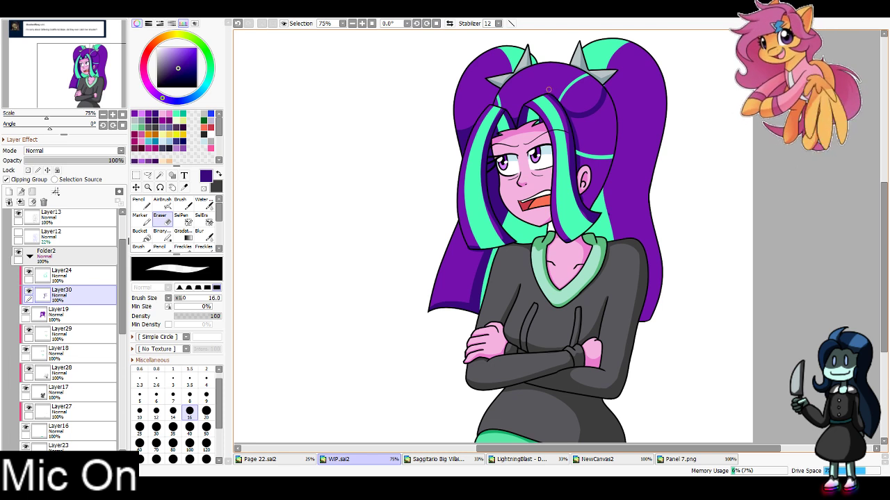
{"action": "key", "text": "ctrl+space"}
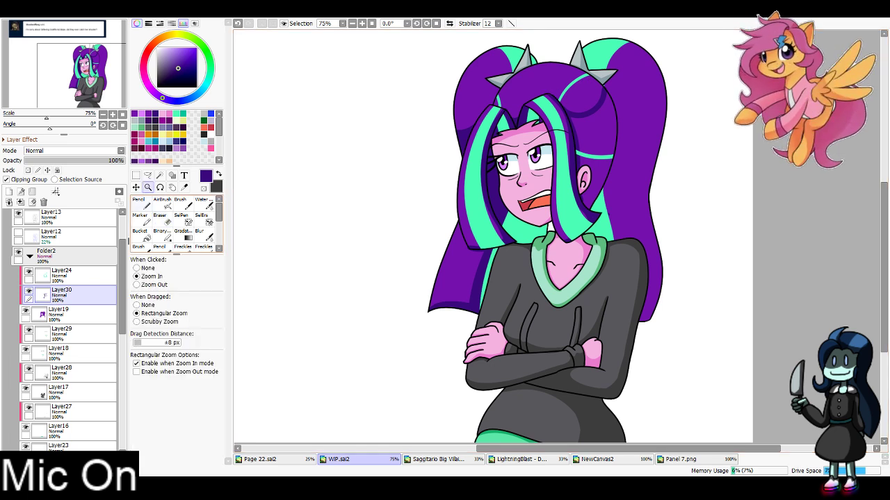
{"action": "key", "text": "n"}
{"action": "mouse_move", "coordinate": [570, 113]}
{"action": "left_mouse_down"}
{"action": "mouse_move", "coordinate": [580, 134]}
{"action": "mouse_move", "coordinate": [606, 92]}
{"action": "mouse_move", "coordinate": [599, 113]}
{"action": "mouse_move", "coordinate": [605, 104]}
{"action": "mouse_move", "coordinate": [614, 140]}
{"action": "mouse_move", "coordinate": [592, 216]}
{"action": "mouse_move", "coordinate": [581, 200]}
{"action": "mouse_move", "coordinate": [593, 220]}
{"action": "mouse_move", "coordinate": [585, 206]}
{"action": "mouse_move", "coordinate": [593, 219]}
{"action": "mouse_move", "coordinate": [606, 148]}
{"action": "left_mouse_up"}
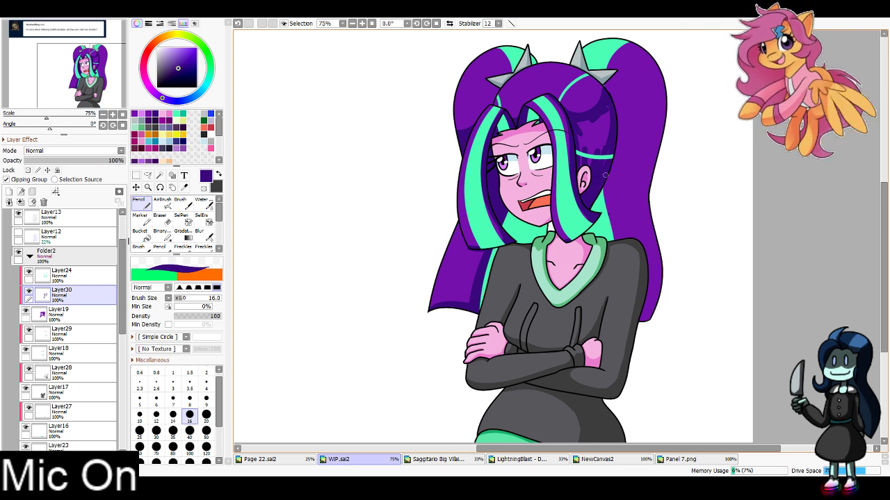
{"action": "mouse_move", "coordinate": [607, 106]}
{"action": "left_mouse_down"}
{"action": "mouse_move", "coordinate": [580, 123]}
{"action": "mouse_move", "coordinate": [579, 165]}
{"action": "mouse_move", "coordinate": [595, 168]}
{"action": "mouse_move", "coordinate": [608, 145]}
{"action": "mouse_move", "coordinate": [606, 113]}
{"action": "left_mouse_up"}
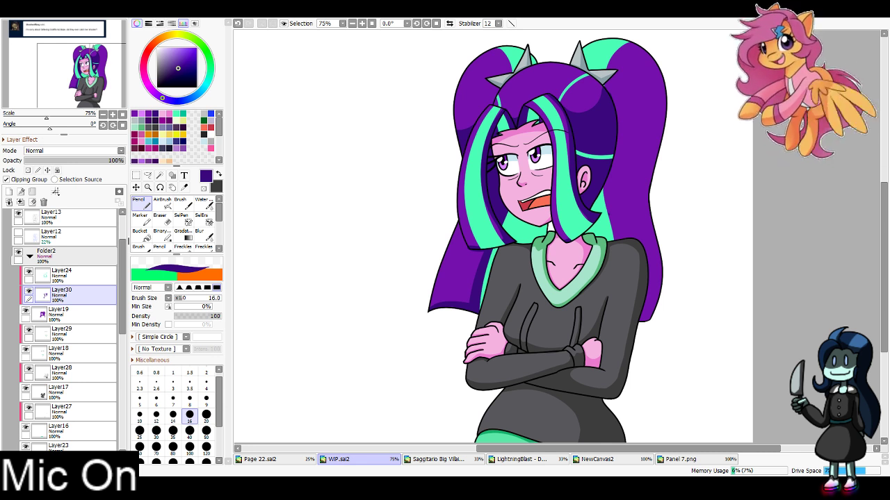
Shade the right ponytail in dark purple from its spiked hair tie to the tip, enlarging the brush to 40
{"action": "left_click_drag", "start_coordinate": [605, 90], "coordinate": [672, 57]}
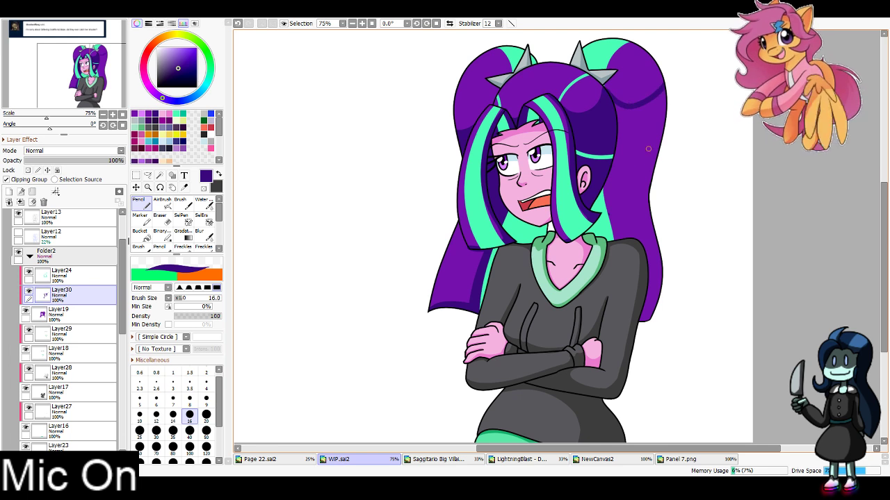
{"action": "key", "text": "ctrl+z"}
{"action": "left_click_drag", "start_coordinate": [605, 89], "coordinate": [658, 64]}
{"action": "key", "text": "ctrl+z"}
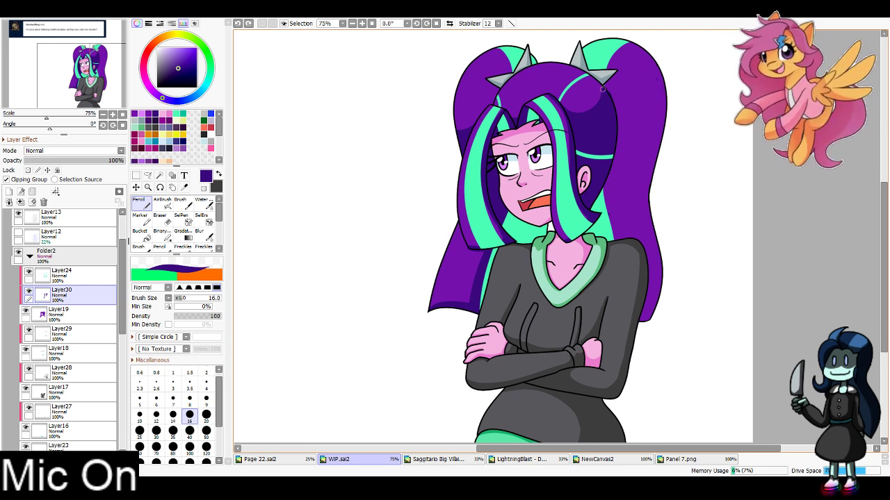
{"action": "mouse_move", "coordinate": [605, 90]}
{"action": "left_mouse_down"}
{"action": "mouse_move", "coordinate": [668, 73]}
{"action": "mouse_move", "coordinate": [625, 115]}
{"action": "mouse_move", "coordinate": [681, 95]}
{"action": "mouse_move", "coordinate": [671, 118]}
{"action": "mouse_move", "coordinate": [613, 176]}
{"action": "mouse_move", "coordinate": [629, 252]}
{"action": "mouse_move", "coordinate": [626, 193]}
{"action": "mouse_move", "coordinate": [659, 130]}
{"action": "mouse_move", "coordinate": [636, 339]}
{"action": "mouse_move", "coordinate": [661, 277]}
{"action": "mouse_move", "coordinate": [658, 209]}
{"action": "left_mouse_up"}
{"action": "left_click", "coordinate": [189, 430]}
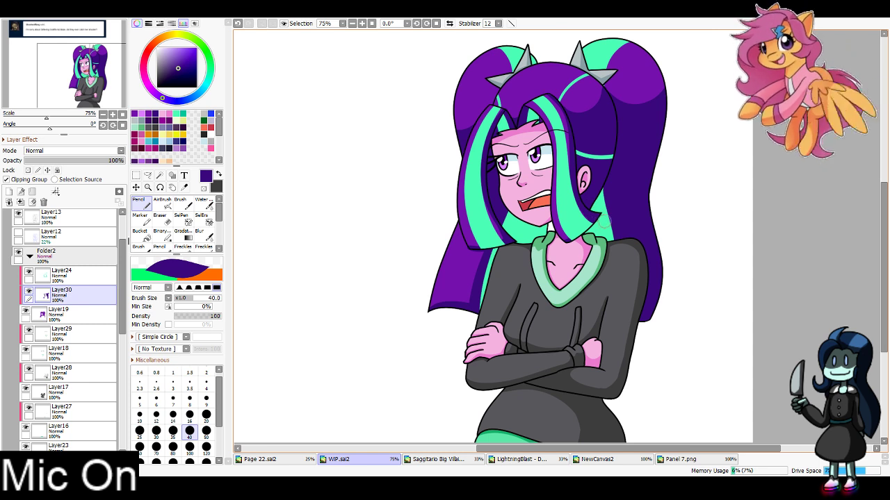
Lock the opacity of Layer24 and shade the green hair right of the neck in darker teal
{"action": "left_click", "coordinate": [69, 275]}
{"action": "left_click", "coordinate": [27, 170]}
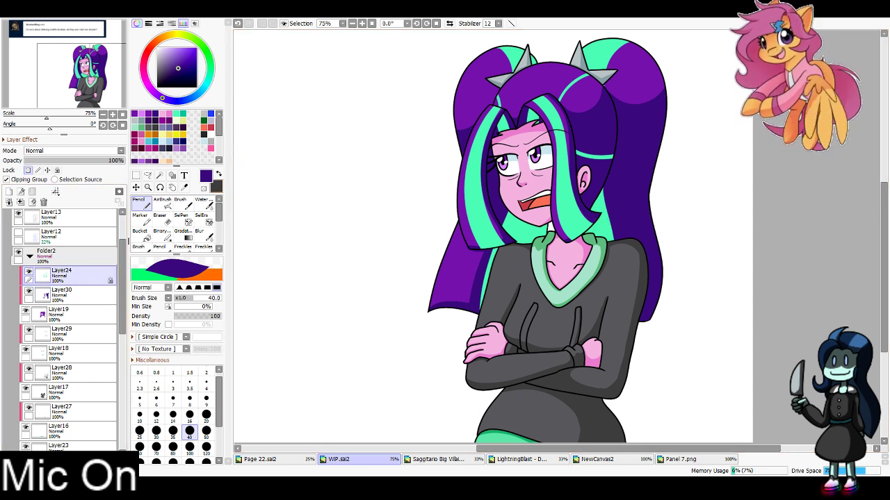
{"action": "left_click", "coordinate": [218, 174]}
{"action": "left_click", "coordinate": [182, 113]}
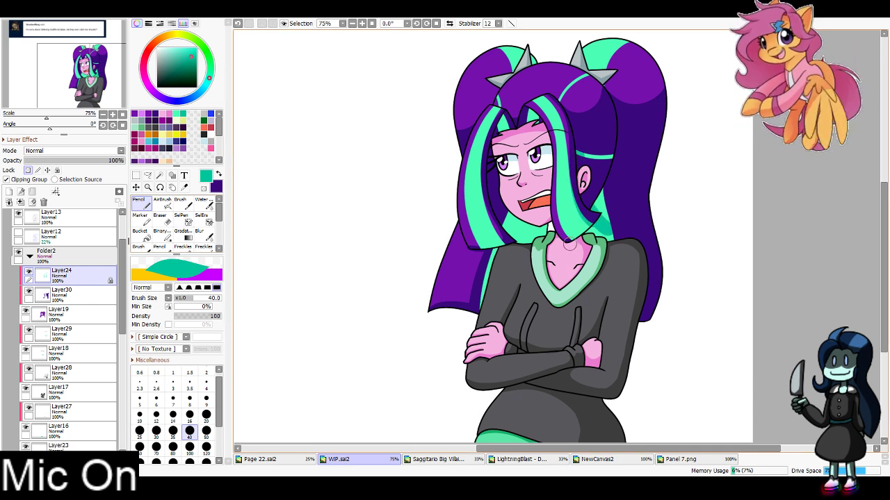
{"action": "mouse_move", "coordinate": [570, 245]}
{"action": "left_mouse_down"}
{"action": "mouse_move", "coordinate": [584, 205]}
{"action": "mouse_move", "coordinate": [569, 245]}
{"action": "mouse_move", "coordinate": [589, 213]}
{"action": "mouse_move", "coordinate": [591, 253]}
{"action": "mouse_move", "coordinate": [601, 190]}
{"action": "left_mouse_up"}
{"action": "key", "text": "ctrl+z"}
{"action": "key", "text": "ctrl+z"}
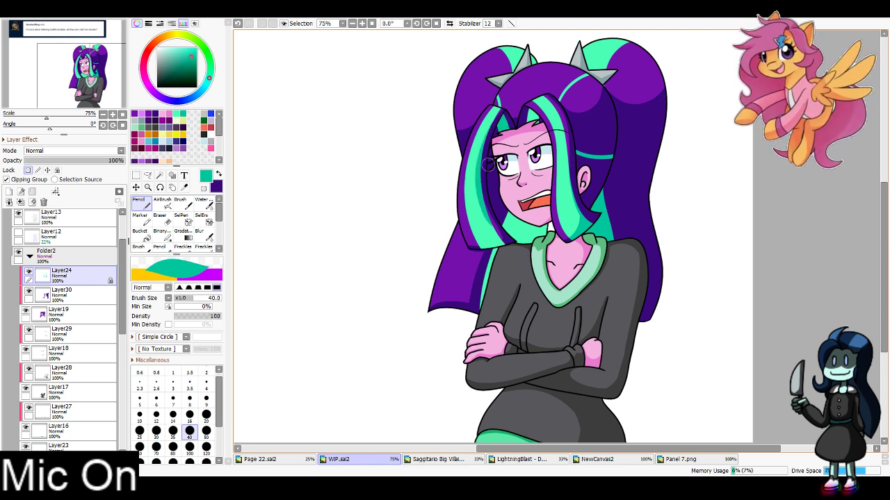
Try to shade the inner edge of the green streak in the left front lock with darker teal
{"action": "key", "text": "ctrl+z"}
{"action": "left_click_drag", "start_coordinate": [505, 116], "coordinate": [512, 244]}
{"action": "key", "text": "ctrl+z"}
{"action": "mouse_move", "coordinate": [505, 114]}
{"action": "left_mouse_down"}
{"action": "mouse_move", "coordinate": [509, 226]}
{"action": "mouse_move", "coordinate": [509, 217]}
{"action": "left_mouse_up"}
{"action": "key", "text": "ctrl+z"}
{"action": "left_click_drag", "start_coordinate": [503, 116], "coordinate": [496, 213]}
{"action": "key", "text": "ctrl+z"}
{"action": "left_click_drag", "start_coordinate": [500, 121], "coordinate": [493, 188]}
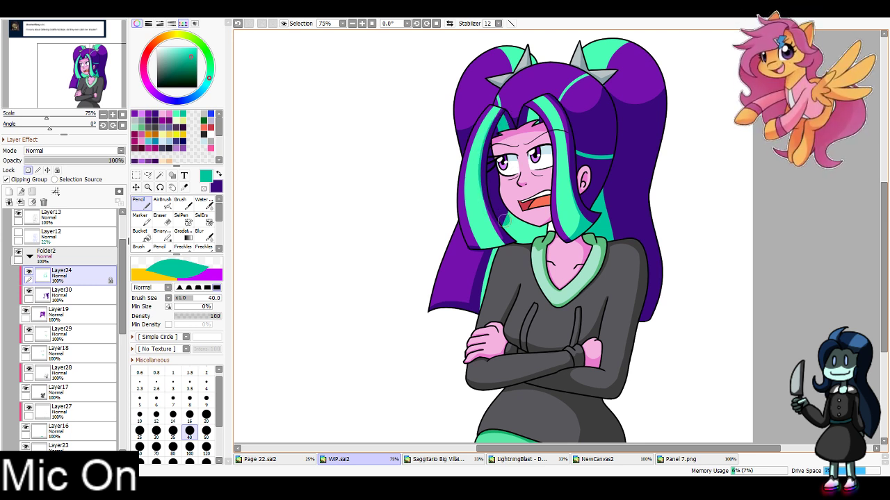
Shade the green hair left of the neck and the strip behind the arm in darker teal
{"action": "left_click_drag", "start_coordinate": [513, 240], "coordinate": [484, 253]}
{"action": "key", "text": "ctrl+z"}
{"action": "key", "text": "ctrl+z"}
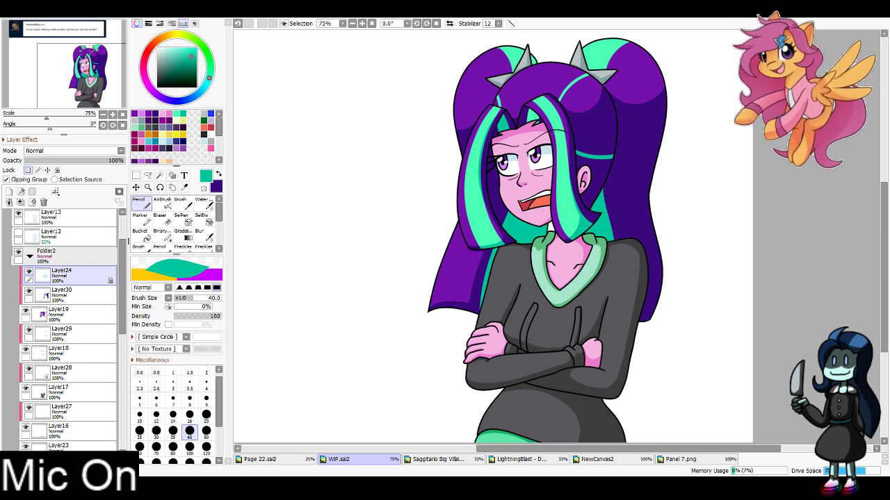
{"action": "left_click_drag", "start_coordinate": [487, 243], "coordinate": [695, 269]}
Collapse Folder2, make Layer20 the active layer and change the drawing colour to black
{"action": "left_click", "coordinate": [353, 22]}
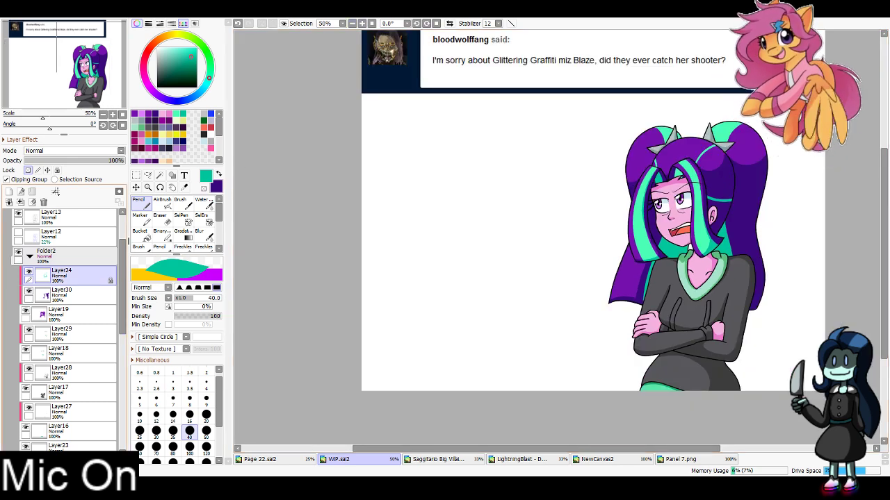
{"action": "left_click", "coordinate": [29, 257]}
{"action": "left_click_drag", "start_coordinate": [122, 310], "coordinate": [122, 263]}
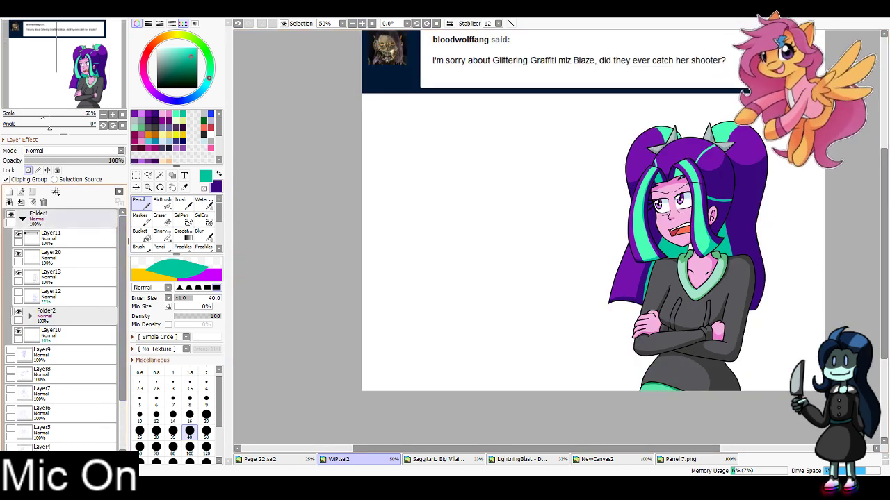
{"action": "left_click", "coordinate": [80, 258]}
{"action": "left_click", "coordinate": [219, 174]}
{"action": "left_click_drag", "start_coordinate": [187, 75], "coordinate": [264, 271]}
Set up the Text tool with the thin handwritten font at a size of 60 px
{"action": "left_click", "coordinate": [184, 176]}
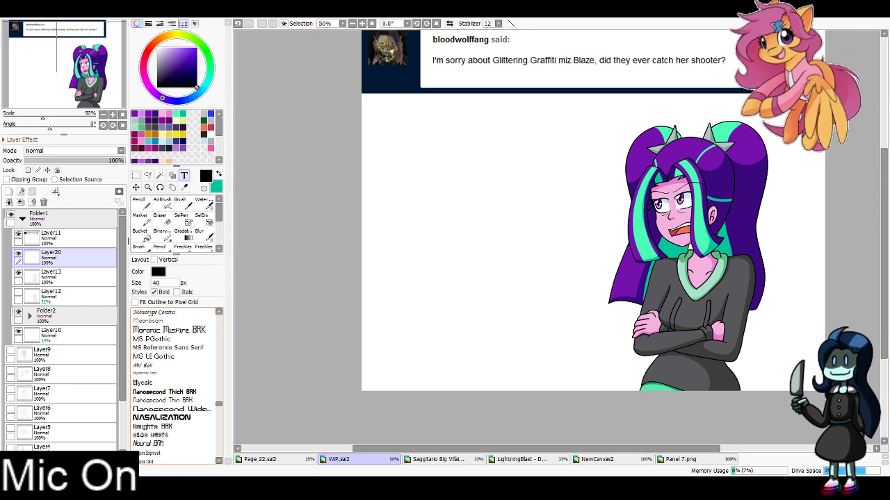
{"action": "scroll", "coordinate": [174, 380], "scroll_direction": "down", "scroll_amount": 10}
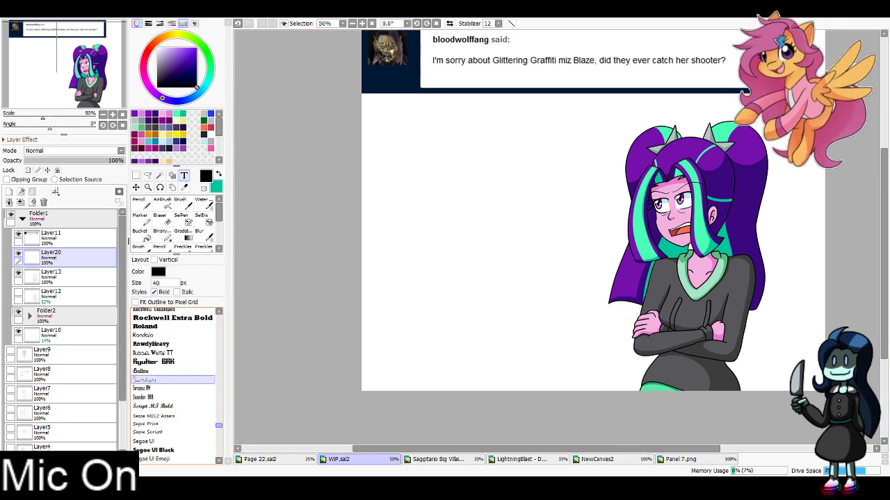
{"action": "left_click", "coordinate": [156, 283]}
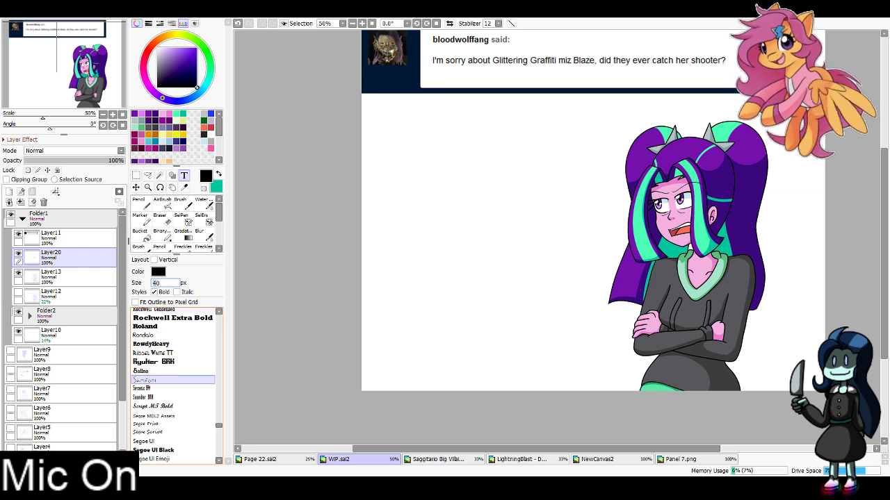
{"action": "type", "text": "60"}
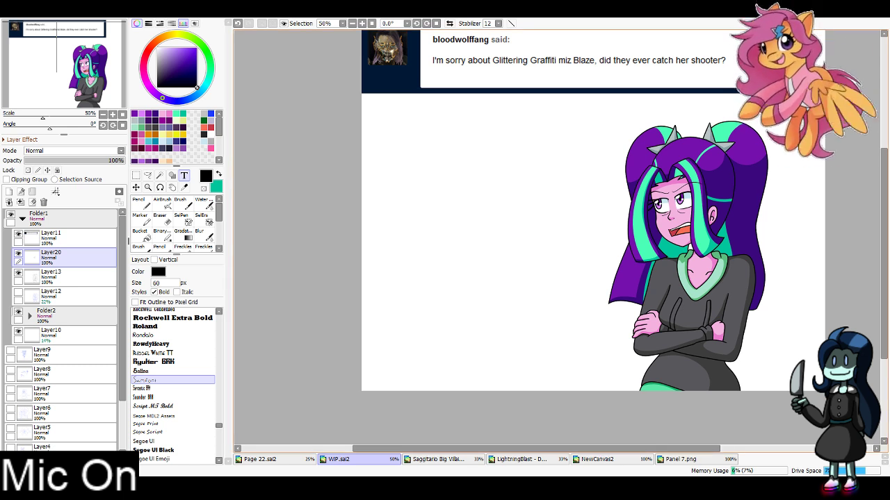
Add the text "Yeah, they did." beside the character and move it up beneath the question banner
{"action": "left_click", "coordinate": [402, 182]}
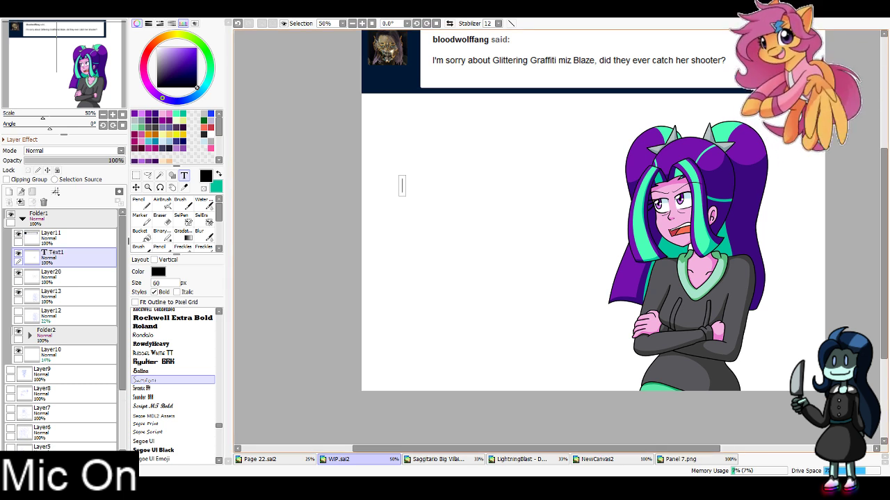
{"action": "type", "text": "Yea"}
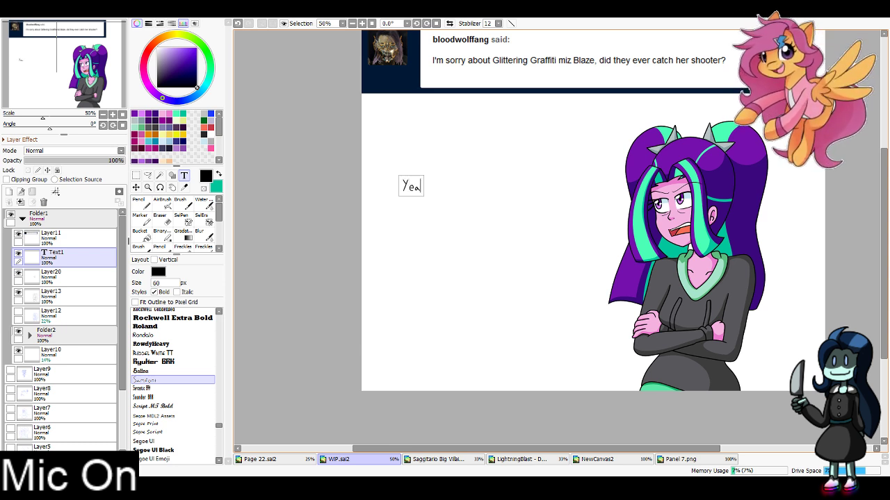
{"action": "type", "text": "h, they did."}
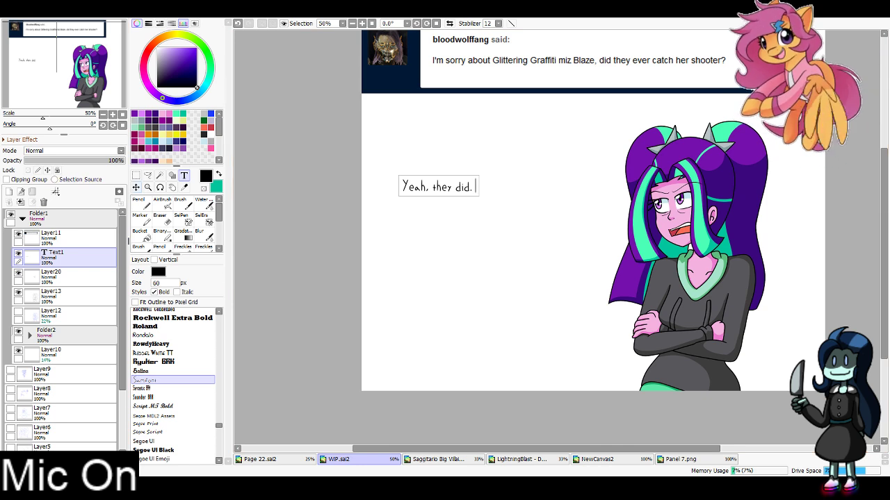
{"action": "key", "text": "ctrl"}
{"action": "left_click_drag", "start_coordinate": [438, 186], "coordinate": [480, 142]}
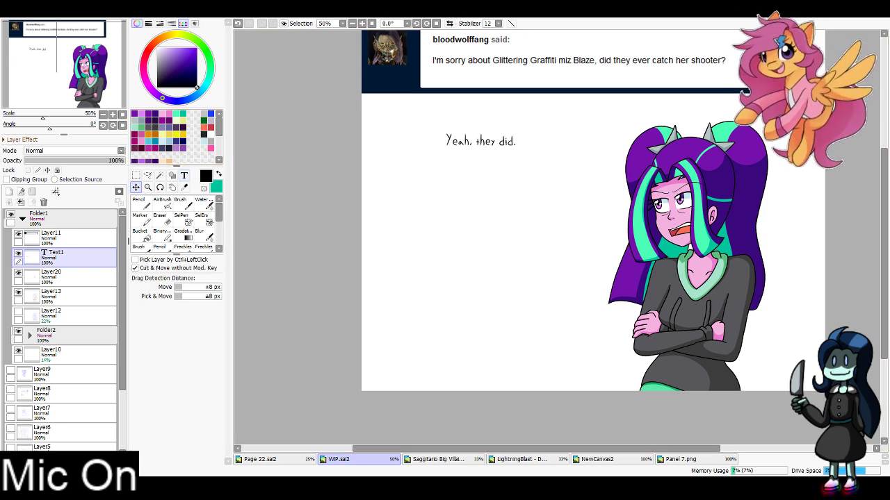
Start a second text below the first reply, reading "Not like it was hard either,"
{"action": "left_click", "coordinate": [183, 175]}
{"action": "left_click", "coordinate": [396, 198]}
{"action": "type", "text": "Not l"}
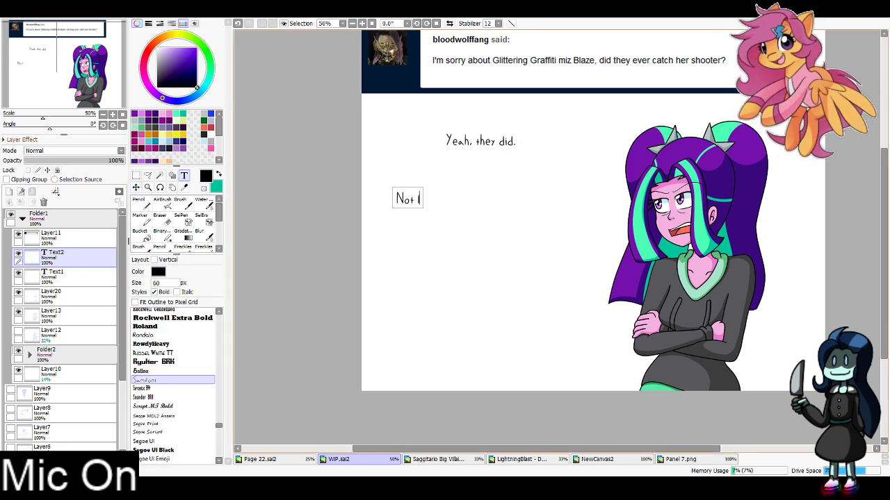
{"action": "type", "text": "ike it was hard"}
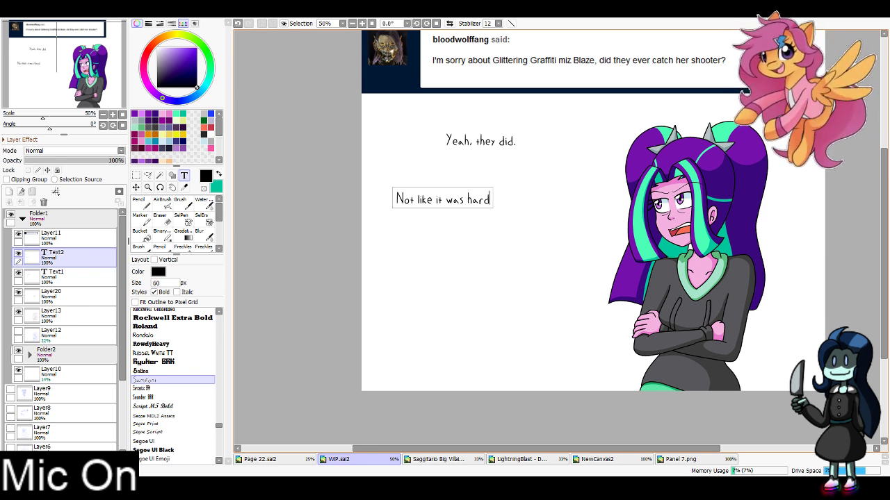
{"action": "key", "text": "Return"}
{"action": "key", "text": "Return"}
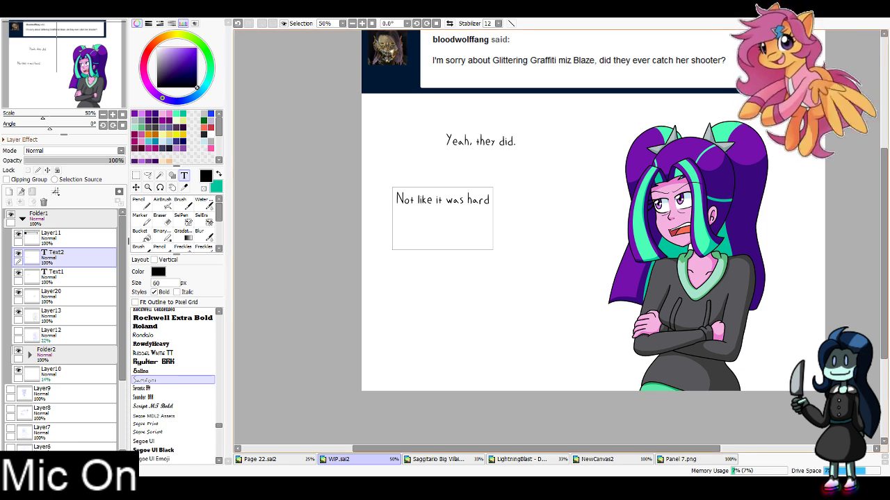
{"action": "type", "text": "either,"}
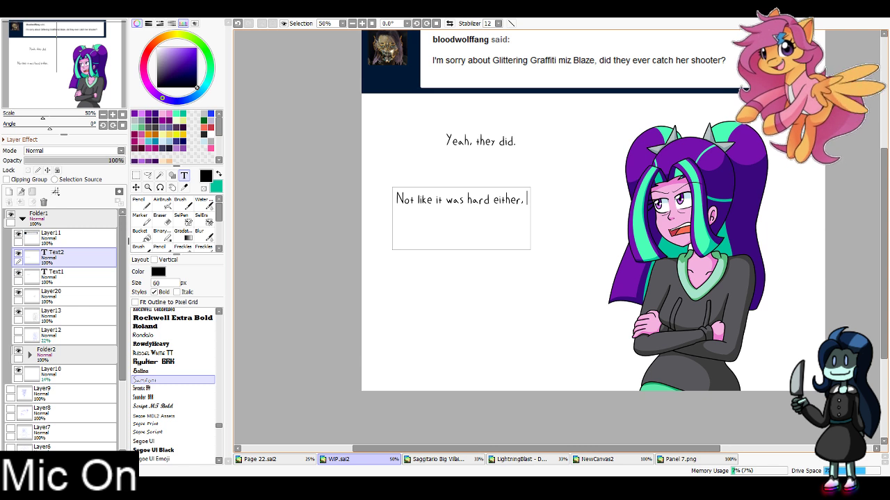
Continue the second text with the lines "the fucker did it on stage in front of everyone so he got taken down then and there."
{"action": "key", "text": "Return"}
{"action": "type", "text": "the fucker "}
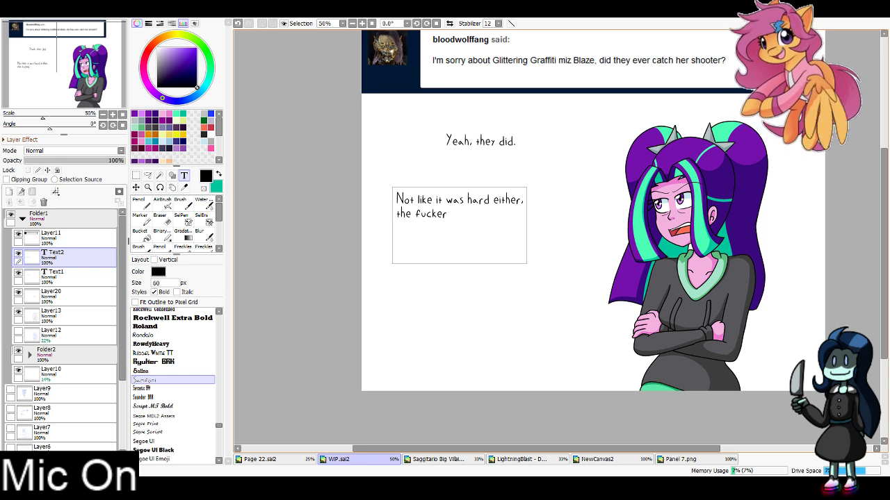
{"action": "type", "text": "did it on"}
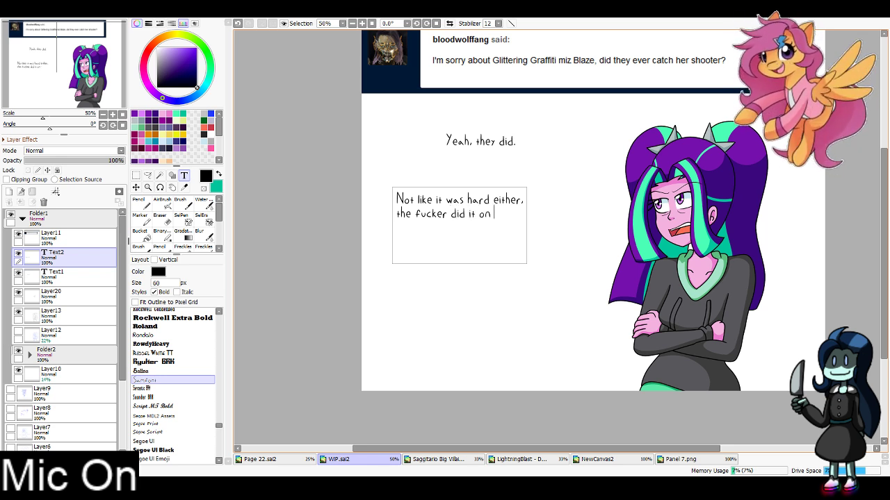
{"action": "type", "text": " stage in front of"}
{"action": "key", "text": "Return"}
{"action": "type", "text": "e"}
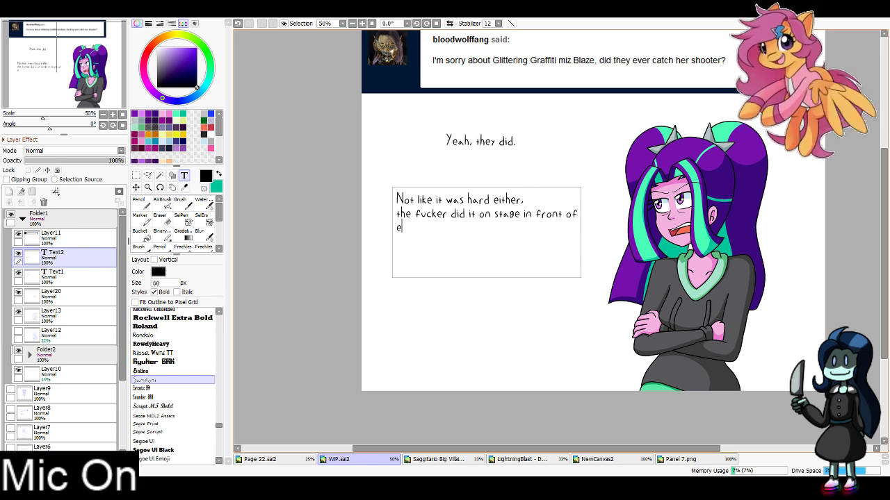
{"action": "type", "text": "veryone so he got taken down"}
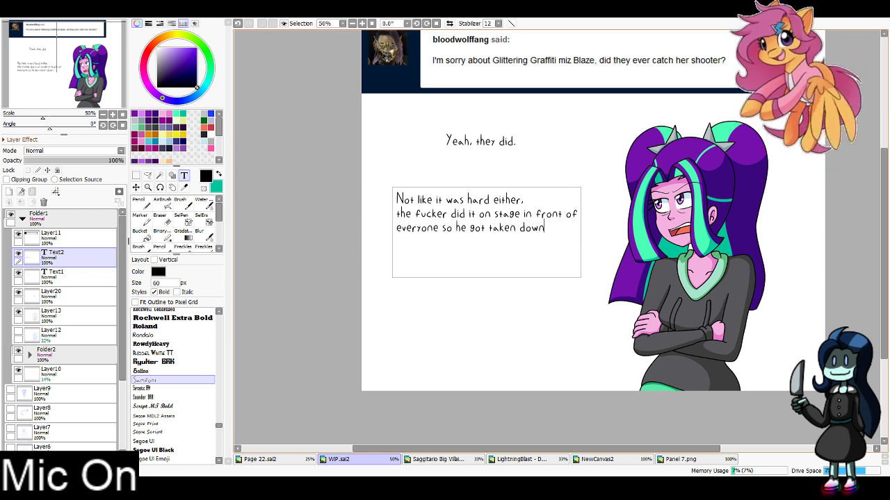
{"action": "key", "text": "Return"}
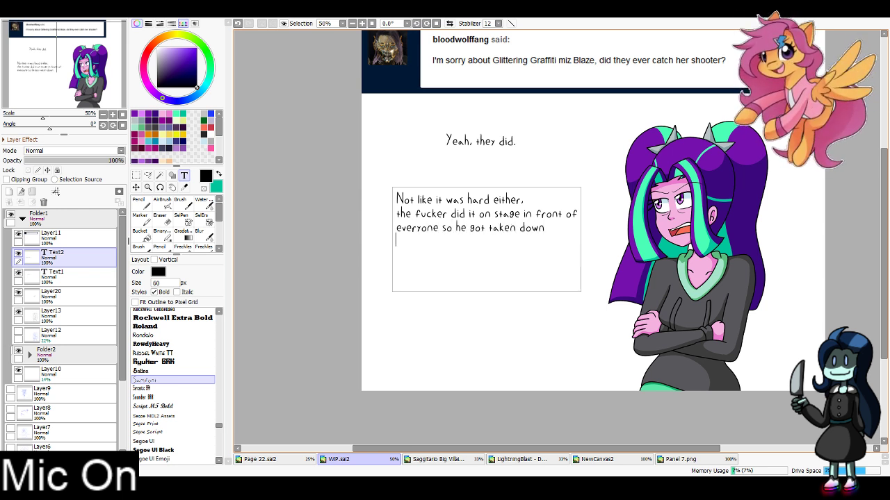
{"action": "type", "text": "then and there."}
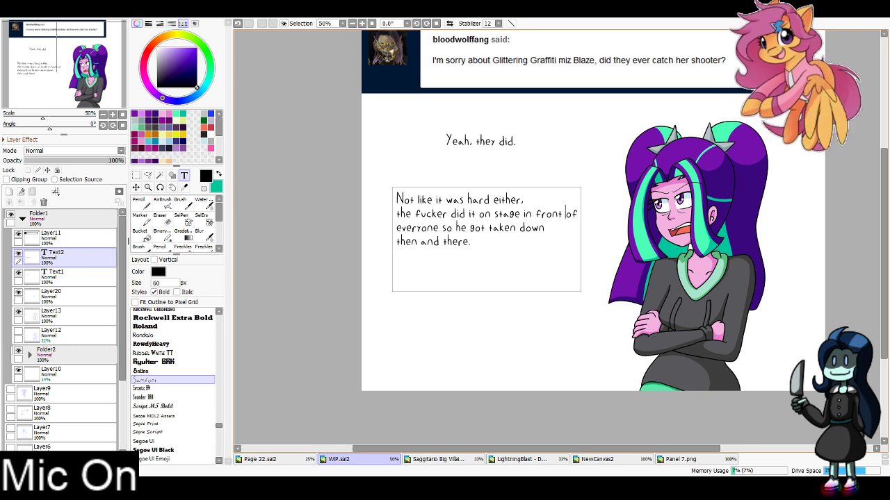
Rearrange the second text's line breaks to fall after "stage in" and "he got", and shift the block slightly right and up
{"action": "key", "text": "Return"}
{"action": "key", "text": "End"}
{"action": "key", "text": "Delete"}
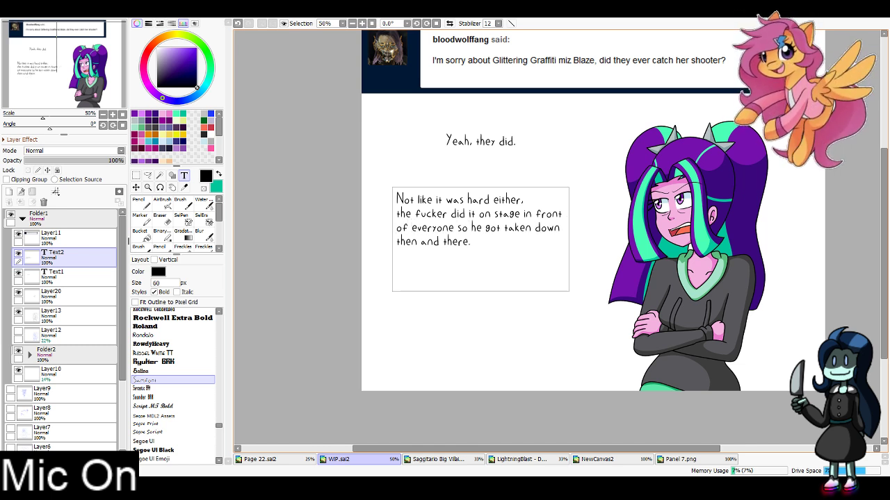
{"action": "left_click", "coordinate": [536, 214]}
{"action": "key", "text": "Return"}
{"action": "key", "text": "End"}
{"action": "key", "text": "Delete"}
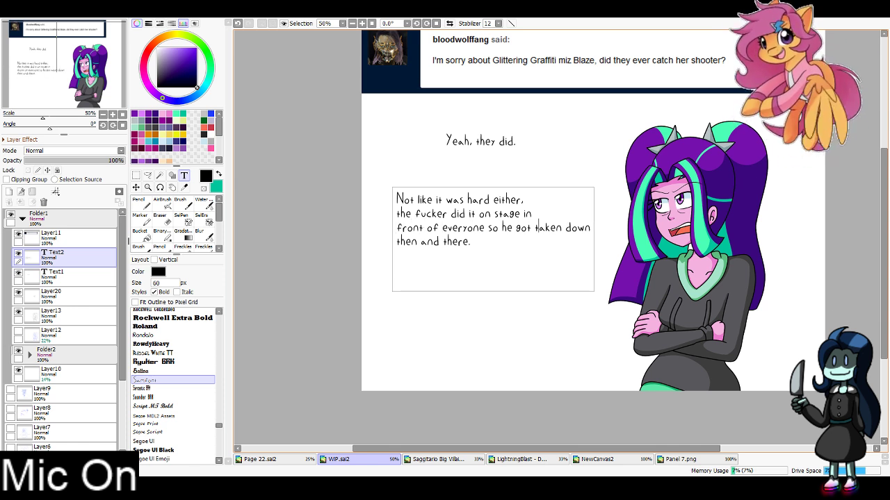
{"action": "key", "text": "Return"}
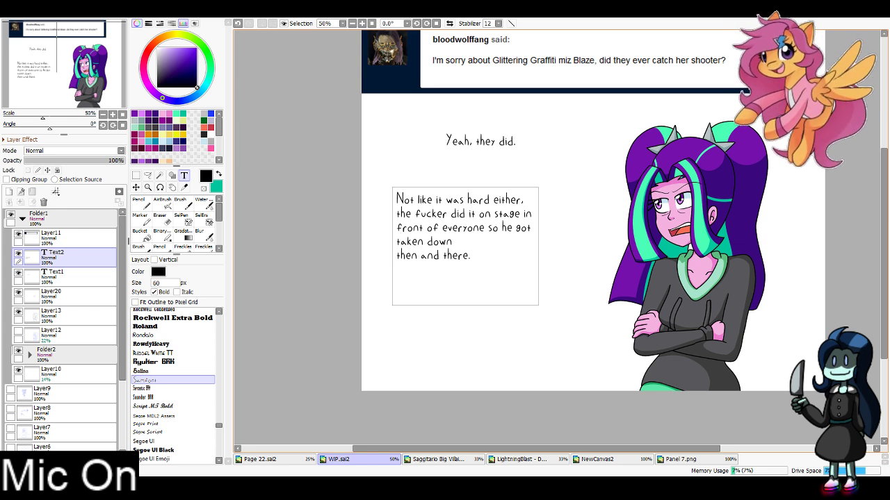
{"action": "key", "text": "BackSpace"}
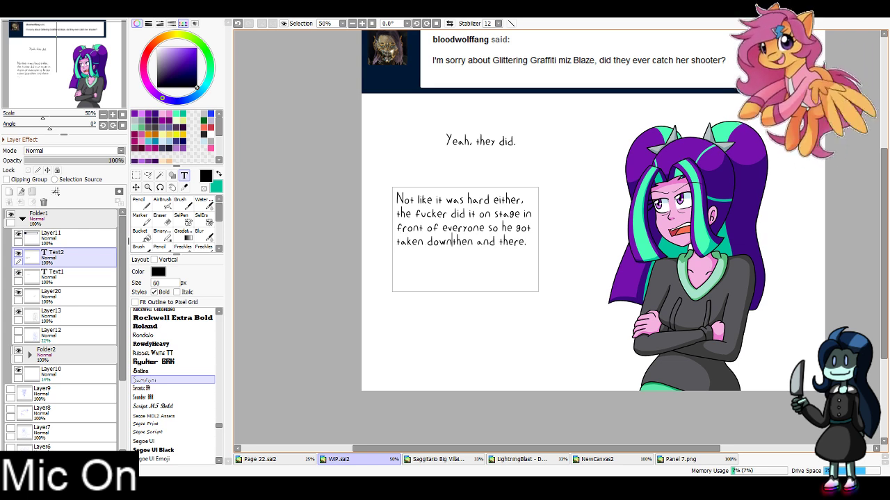
{"action": "left_click", "coordinate": [137, 188]}
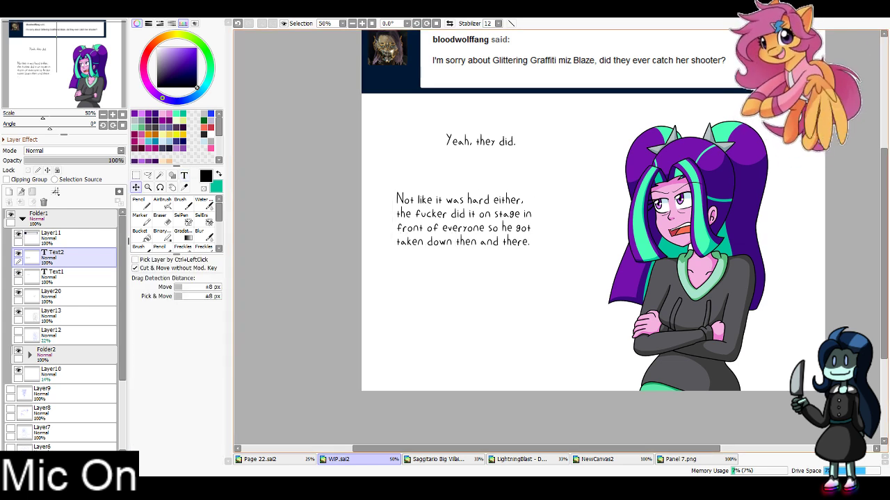
{"action": "left_click_drag", "start_coordinate": [463, 221], "coordinate": [476, 213]}
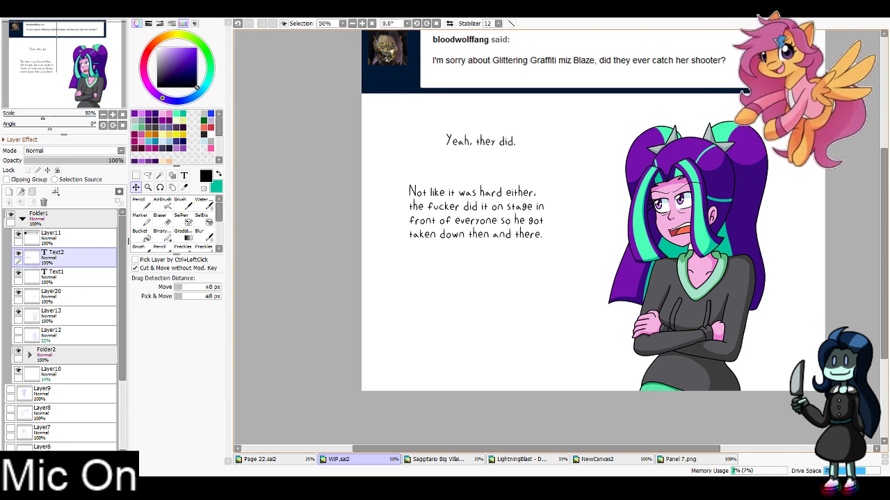
Start a third text below the second, reading "Then they found all his associates and took them down", with a line break after "his"
{"action": "left_click", "coordinate": [185, 175]}
{"action": "left_click", "coordinate": [408, 274]}
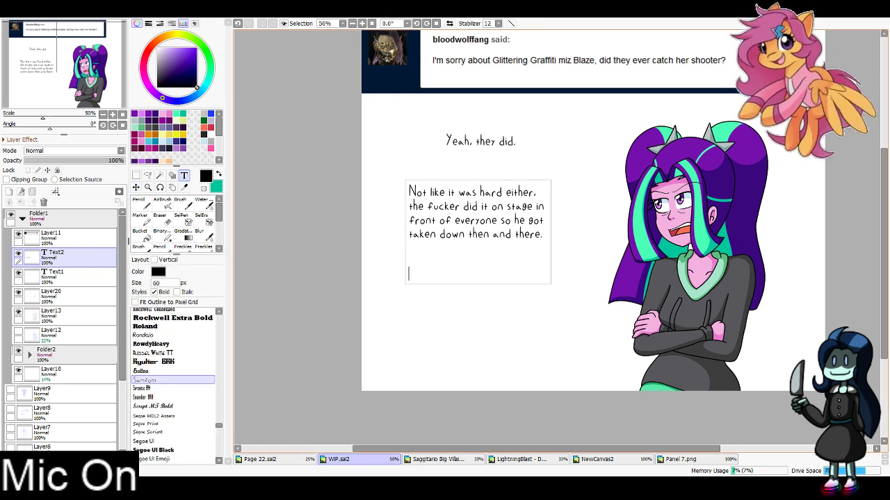
{"action": "key", "text": "BackSpace"}
{"action": "key", "text": "BackSpace"}
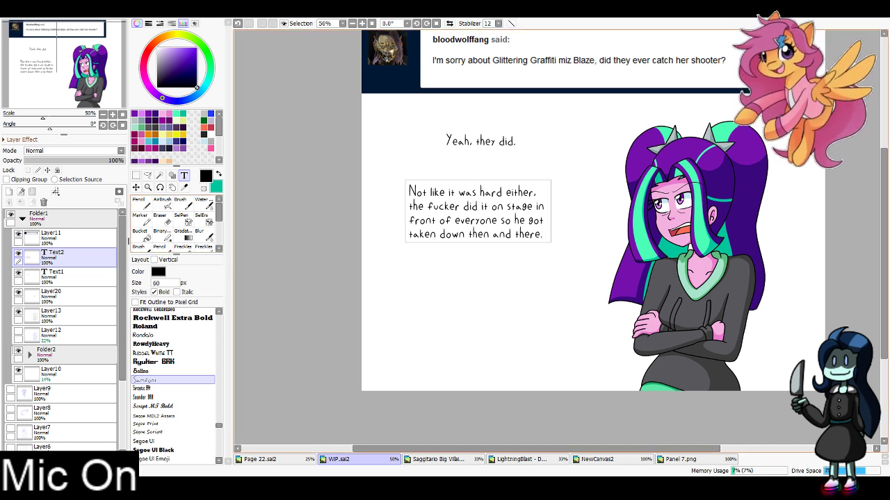
{"action": "left_click", "coordinate": [409, 288]}
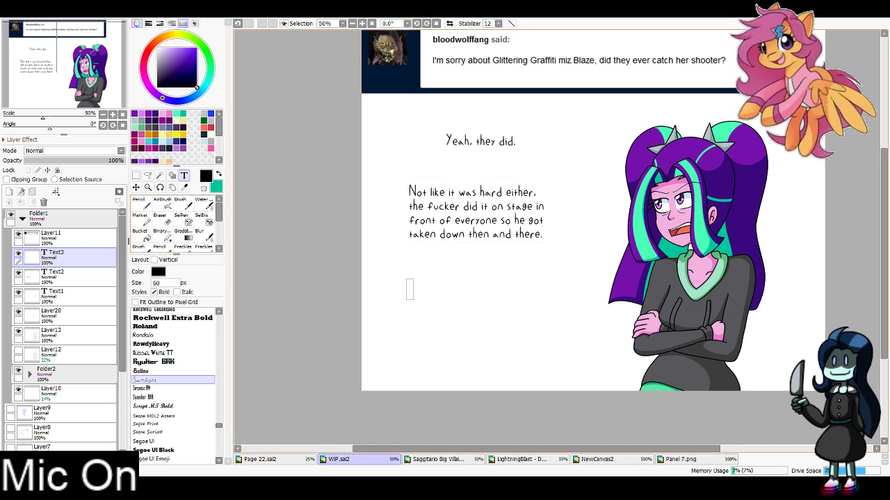
{"action": "type", "text": "Then they found all"}
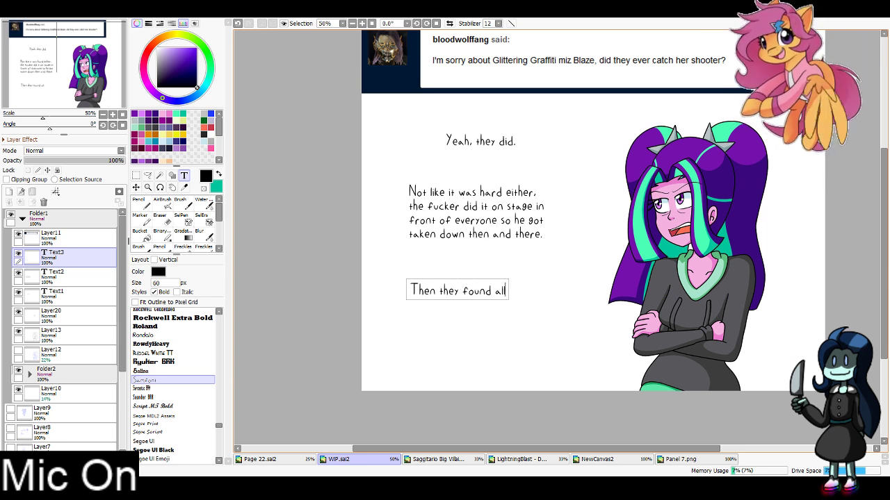
{"action": "type", "text": " his"}
{"action": "key", "text": "Return"}
{"action": "type", "text": "associate"}
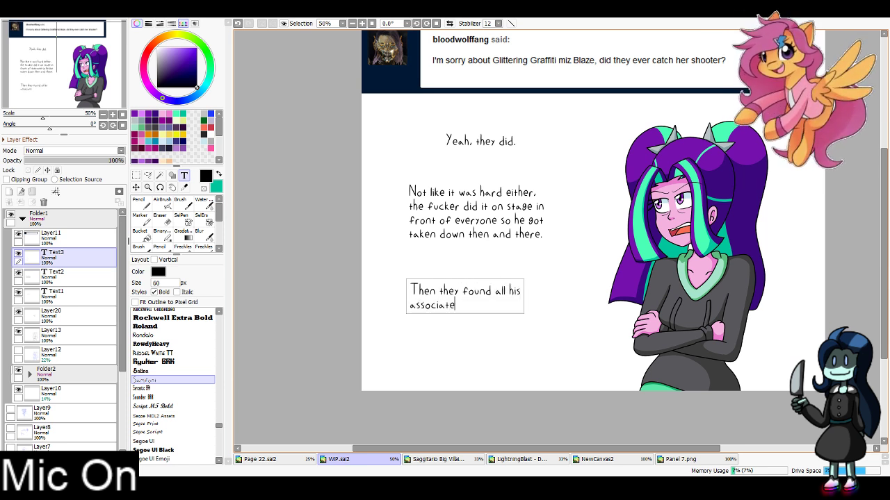
{"action": "type", "text": "s and took th"}
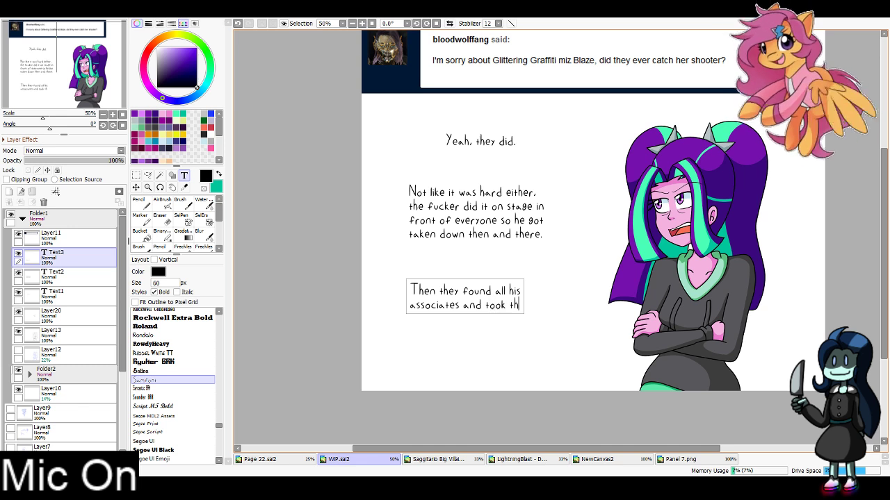
{"action": "type", "text": "em down"}
Replace "them down" in the third text with "care of them too.", breaking the line after "care"
{"action": "key", "text": "BackSpace"}
{"action": "key", "text": "BackSpace"}
{"action": "key", "text": "BackSpace"}
{"action": "key", "text": "BackSpace"}
{"action": "key", "text": "BackSpace"}
{"action": "key", "text": "BackSpace"}
{"action": "key", "text": "BackSpace"}
{"action": "key", "text": "BackSpace"}
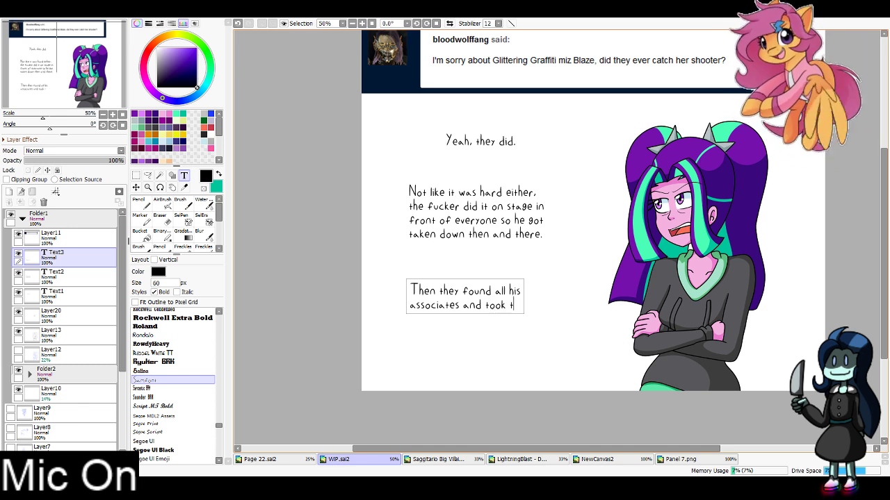
{"action": "key", "text": "BackSpace"}
{"action": "type", "text": "care"}
{"action": "key", "text": "Return"}
{"action": "type", "text": "of th"}
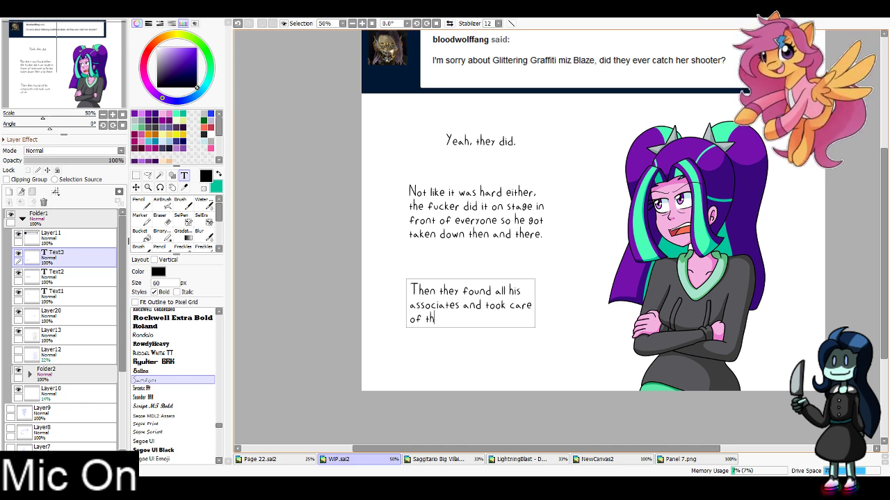
{"action": "type", "text": "em too."}
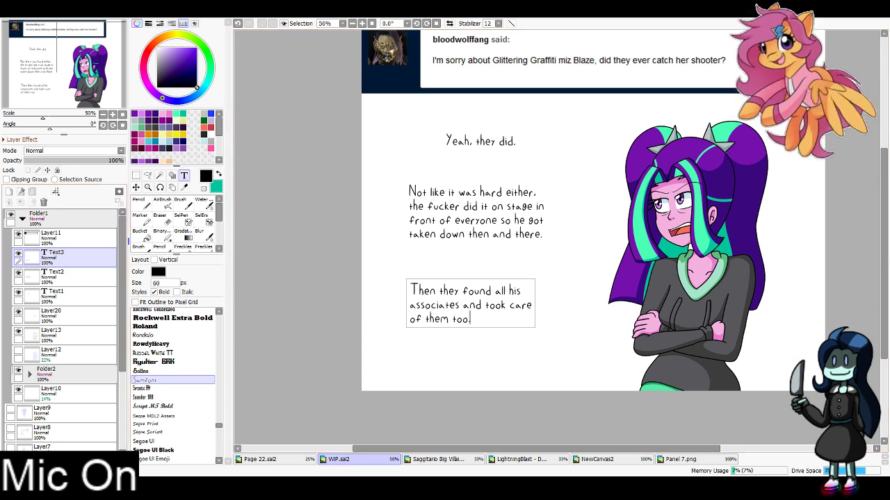
Stagger the three texts by shifting the third right and up, the second left and the first right
{"action": "left_click", "coordinate": [136, 188]}
{"action": "left_click_drag", "start_coordinate": [470, 305], "coordinate": [501, 288]}
{"action": "left_click", "coordinate": [80, 278]}
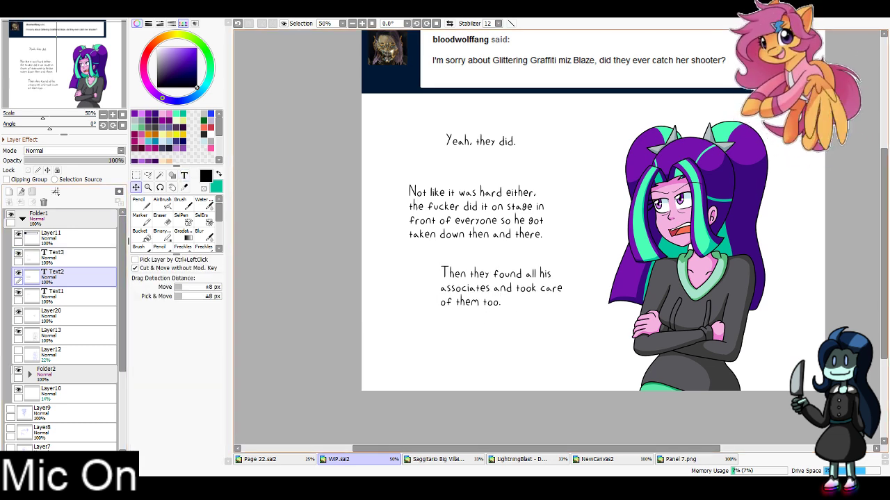
{"action": "left_click_drag", "start_coordinate": [477, 214], "coordinate": [461, 209]}
{"action": "left_click", "coordinate": [80, 297]}
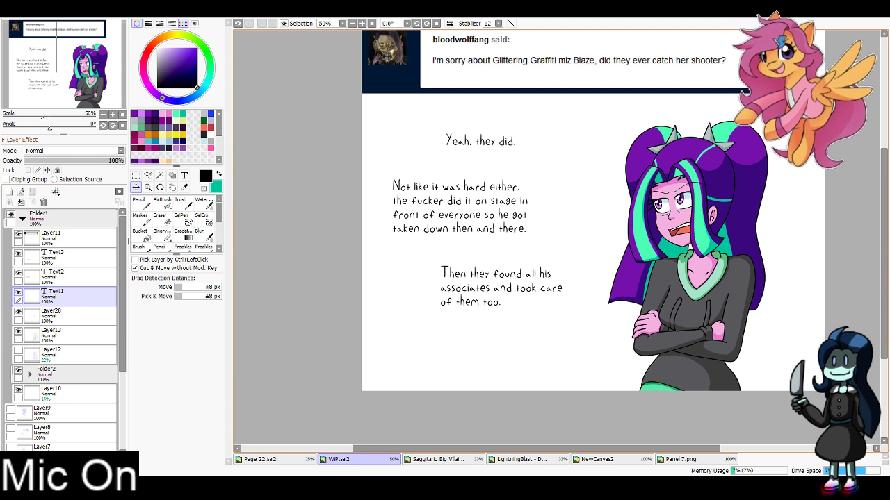
{"action": "left_click_drag", "start_coordinate": [481, 141], "coordinate": [502, 141]}
Tighten the spacing by nudging the second text left and up and the third text slightly right and closer beneath it
{"action": "left_click", "coordinate": [80, 258]}
{"action": "left_click_drag", "start_coordinate": [501, 287], "coordinate": [510, 284]}
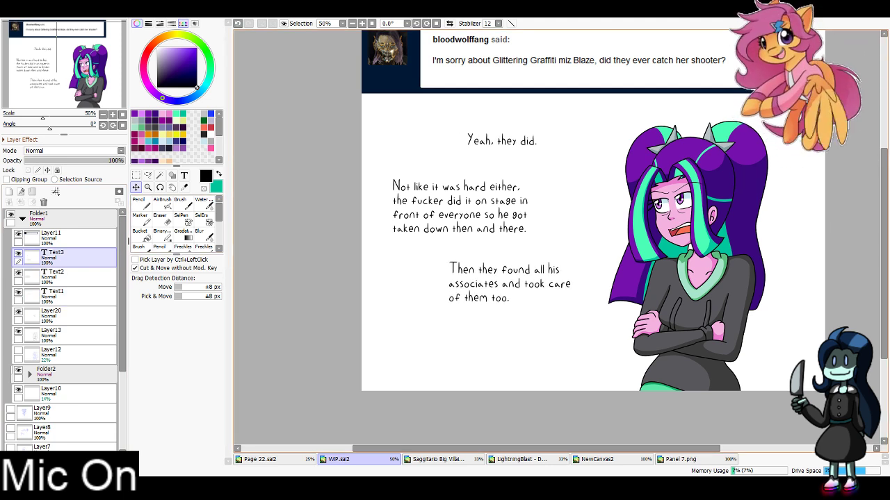
{"action": "left_click", "coordinate": [80, 277]}
{"action": "left_click_drag", "start_coordinate": [460, 207], "coordinate": [454, 202]}
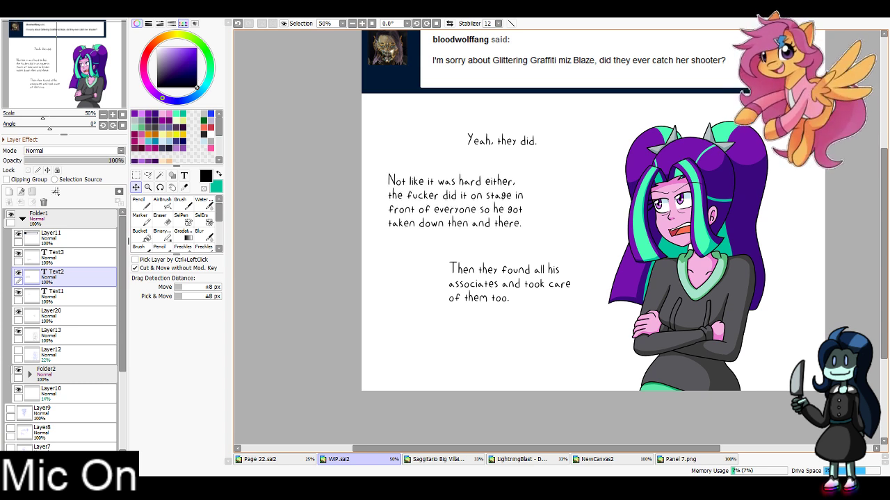
{"action": "left_click", "coordinate": [80, 258]}
{"action": "left_click_drag", "start_coordinate": [509, 283], "coordinate": [510, 273]}
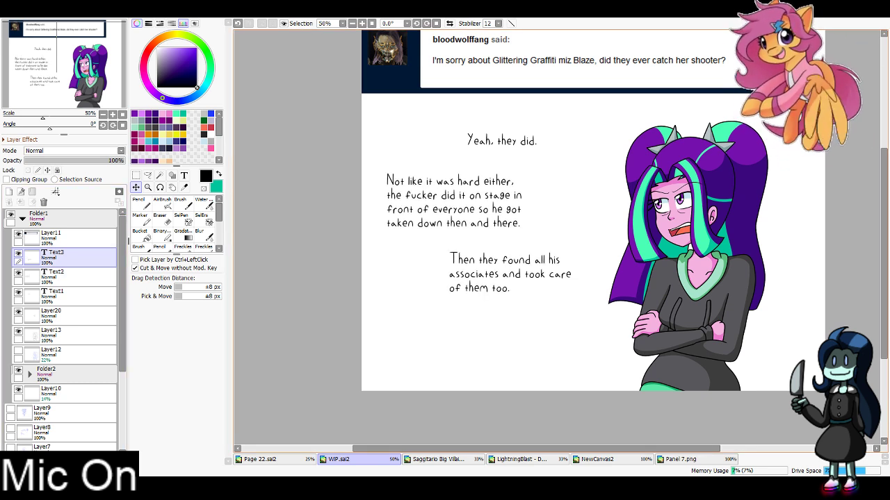
Add a fourth text below the third, reading "Small comforts I guess..."
{"action": "key", "text": "t"}
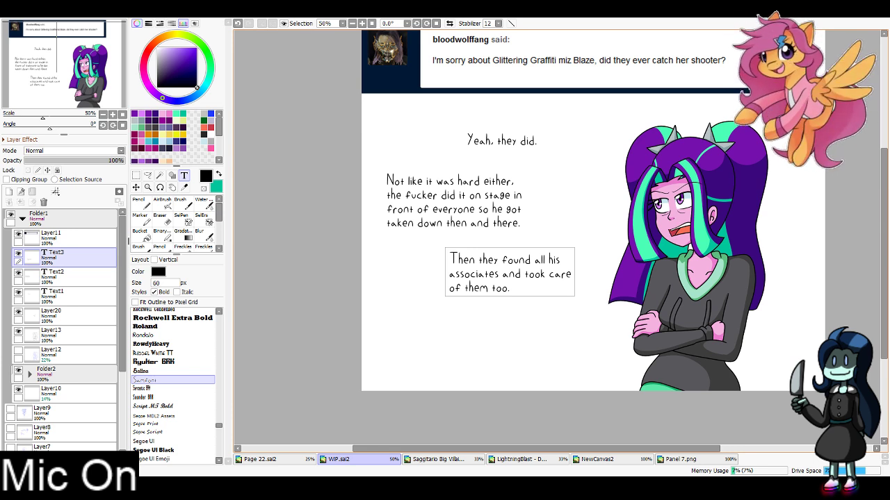
{"action": "left_click", "coordinate": [57, 70]}
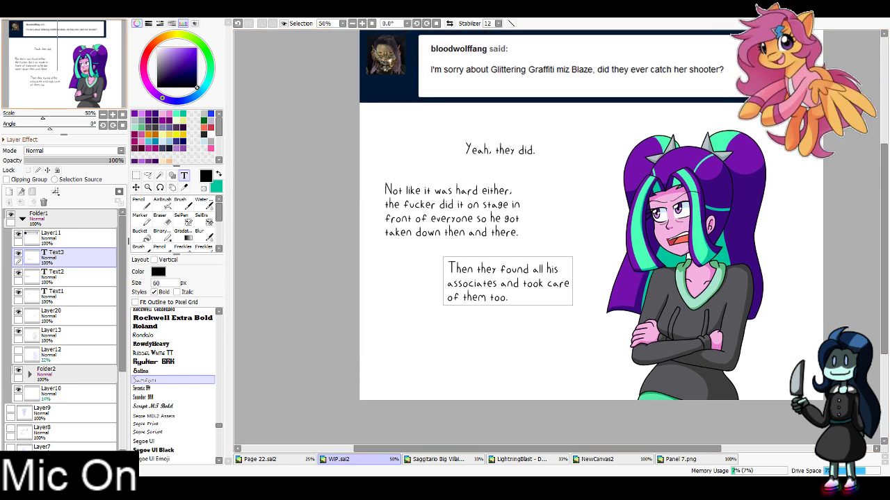
{"action": "left_click_drag", "start_coordinate": [57, 70], "coordinate": [62, 67]}
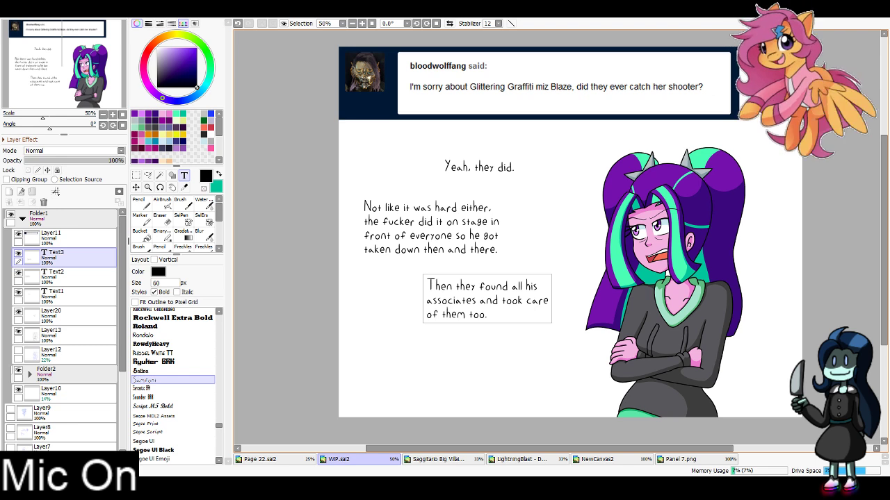
{"action": "left_click", "coordinate": [381, 348]}
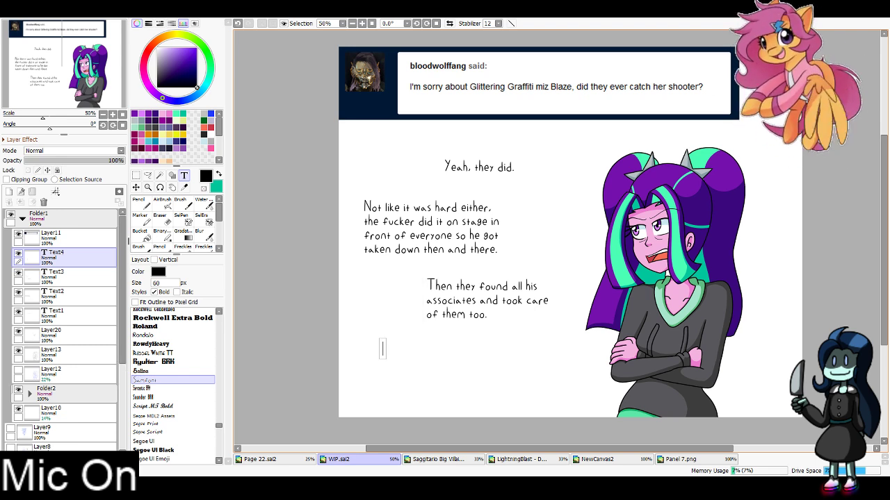
{"action": "type", "text": "Small comforts"}
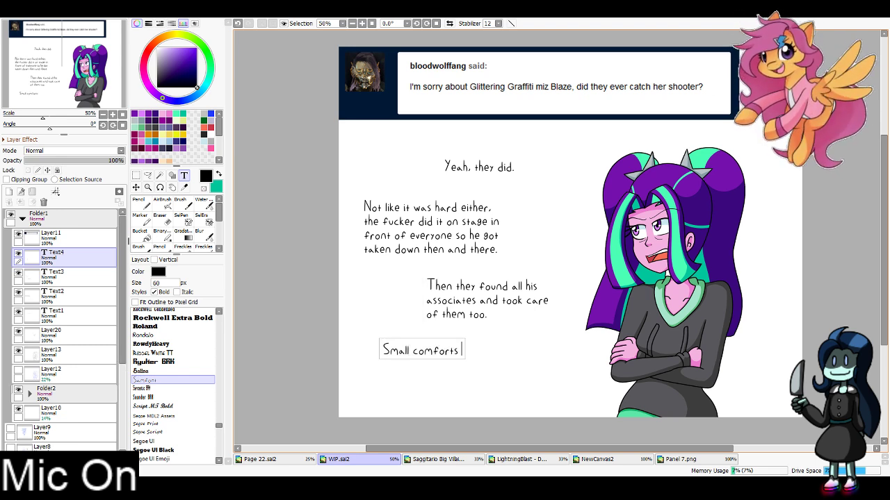
{"action": "type", "text": " I guess..."}
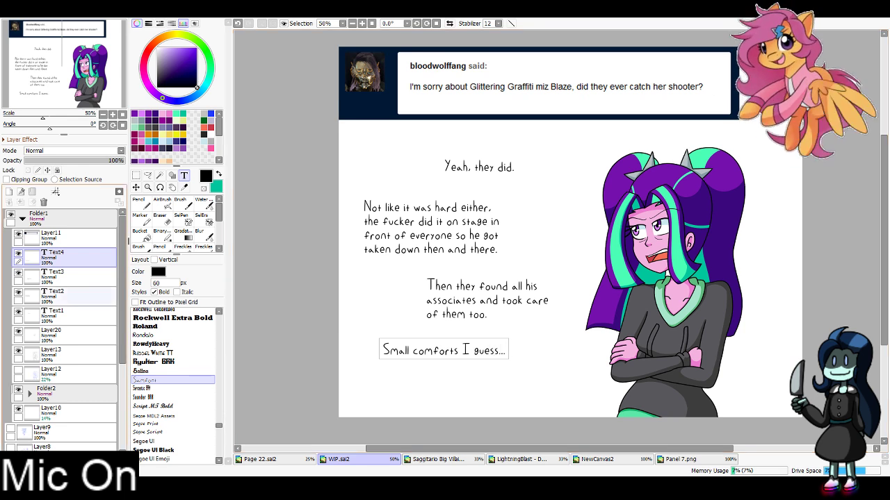
Shift the "Small comforts I guess..." text slightly right and down, and rasterize its text layer
{"action": "left_click", "coordinate": [135, 187]}
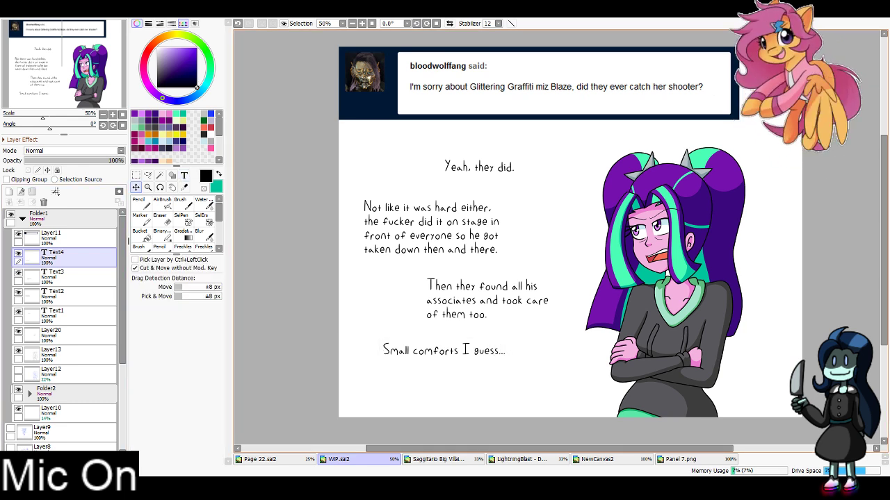
{"action": "left_click_drag", "start_coordinate": [445, 351], "coordinate": [455, 355]}
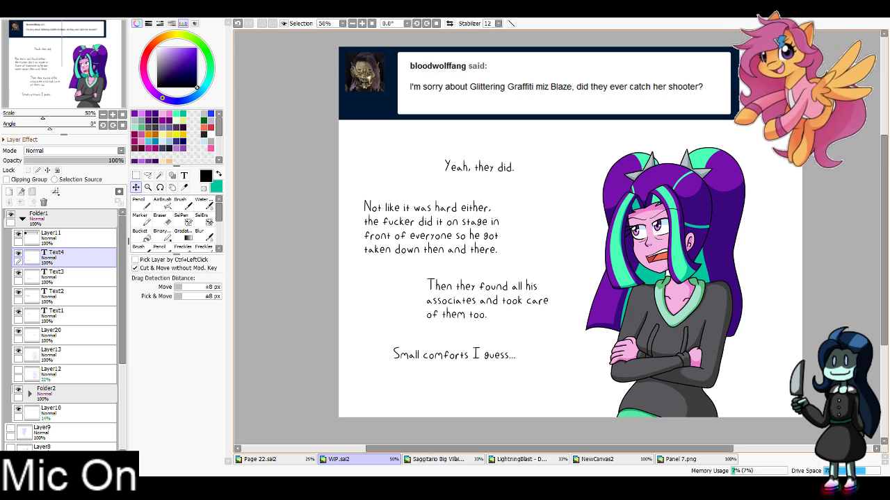
{"action": "key", "text": "ctrl+r"}
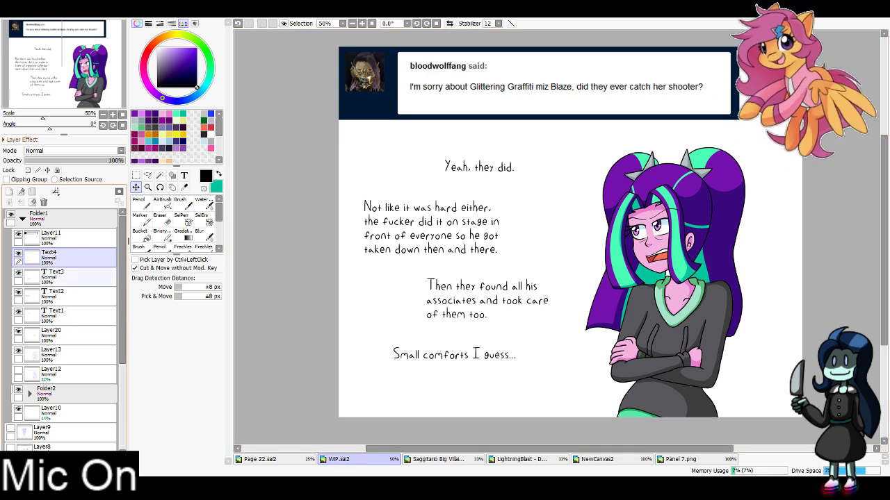
Rasterize the three remaining dialogue text layers and merge all four text layers into one
{"action": "left_click", "coordinate": [83, 277]}
{"action": "key", "text": "ctrl+r"}
{"action": "left_click", "coordinate": [87, 298]}
{"action": "key", "text": "ctrl+r"}
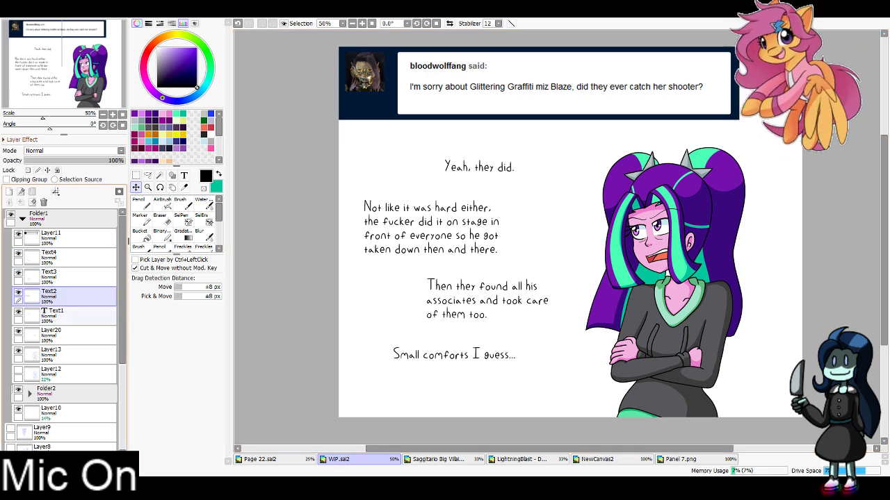
{"action": "left_click", "coordinate": [89, 317]}
{"action": "key", "text": "ctrl+r"}
{"action": "left_click", "coordinate": [84, 258]}
{"action": "key", "text": "ctrl+e"}
{"action": "key", "text": "ctrl+e"}
{"action": "key", "text": "ctrl+e"}
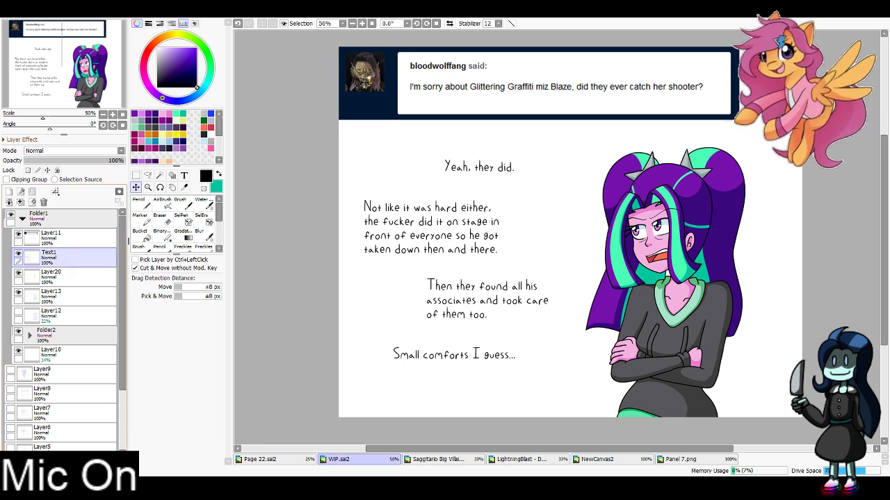
Shift the first and last lines of the "Not like it was hard either" text slightly right to centre the paragraph
{"action": "left_click_drag", "start_coordinate": [61, 66], "coordinate": [41, 58]}
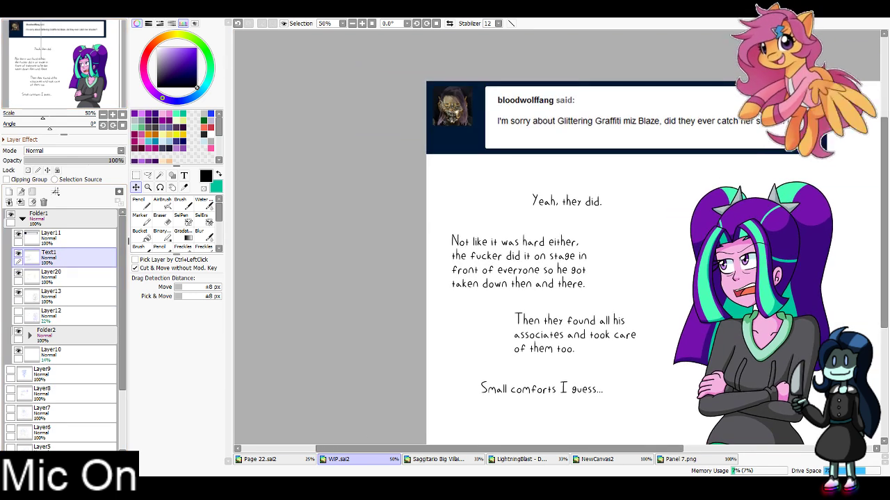
{"action": "left_click", "coordinate": [362, 24]}
{"action": "left_click", "coordinate": [362, 24]}
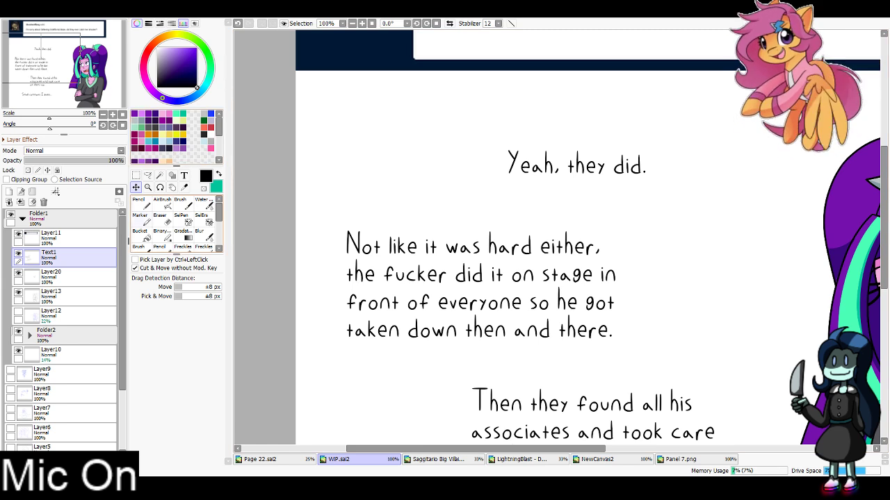
{"action": "left_click", "coordinate": [136, 176]}
{"action": "left_click_drag", "start_coordinate": [333, 216], "coordinate": [607, 260]}
{"action": "left_click_drag", "start_coordinate": [518, 243], "coordinate": [525, 244]}
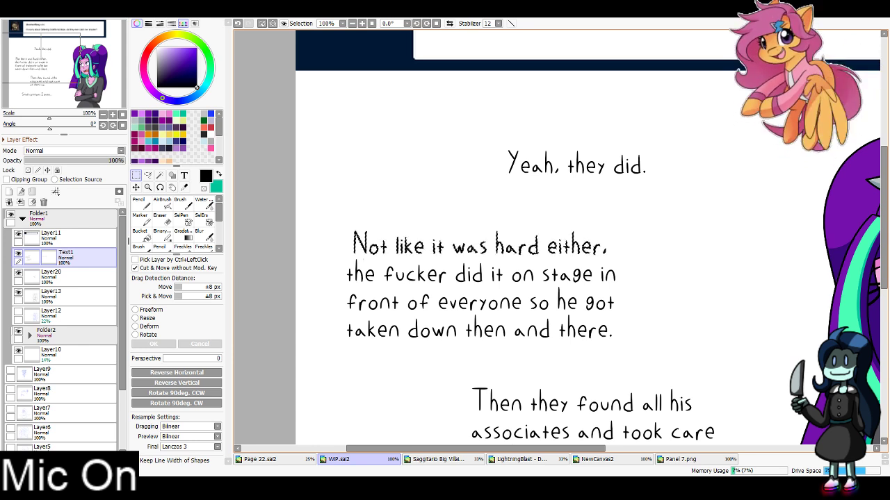
{"action": "left_click_drag", "start_coordinate": [335, 344], "coordinate": [644, 315]}
{"action": "left_click_drag", "start_coordinate": [487, 330], "coordinate": [426, 162]}
{"action": "key", "text": "ctrl+d"}
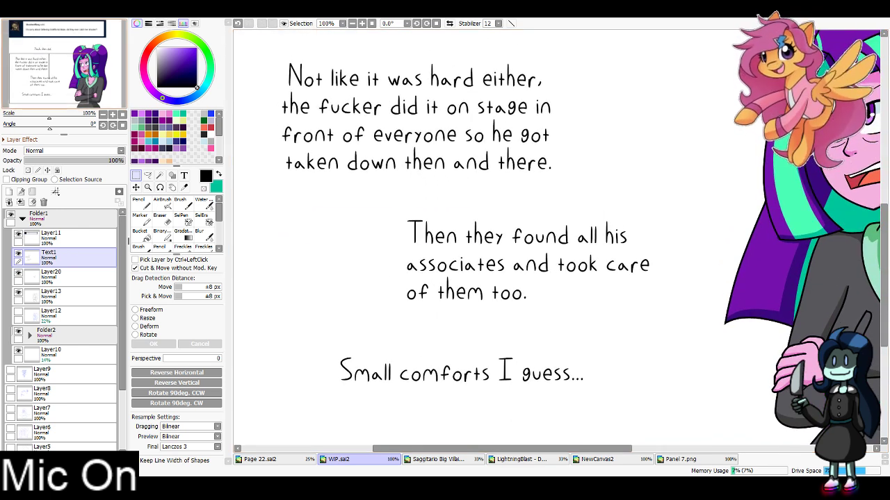
Centre the "Then they found all his associates" text by shifting its first line slightly right and its last line further right
{"action": "left_click_drag", "start_coordinate": [401, 212], "coordinate": [638, 250]}
{"action": "left_click_drag", "start_coordinate": [514, 235], "coordinate": [522, 237]}
{"action": "left_click_drag", "start_coordinate": [388, 312], "coordinate": [538, 274]}
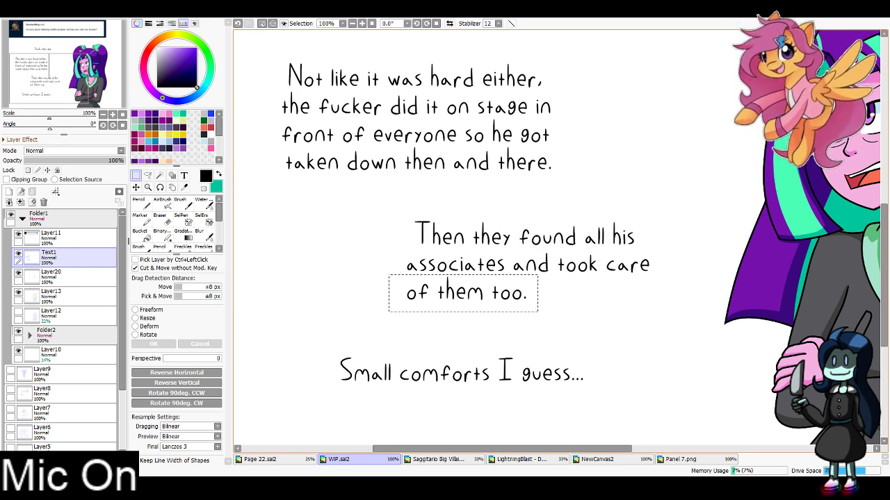
{"action": "left_click_drag", "start_coordinate": [479, 295], "coordinate": [542, 298]}
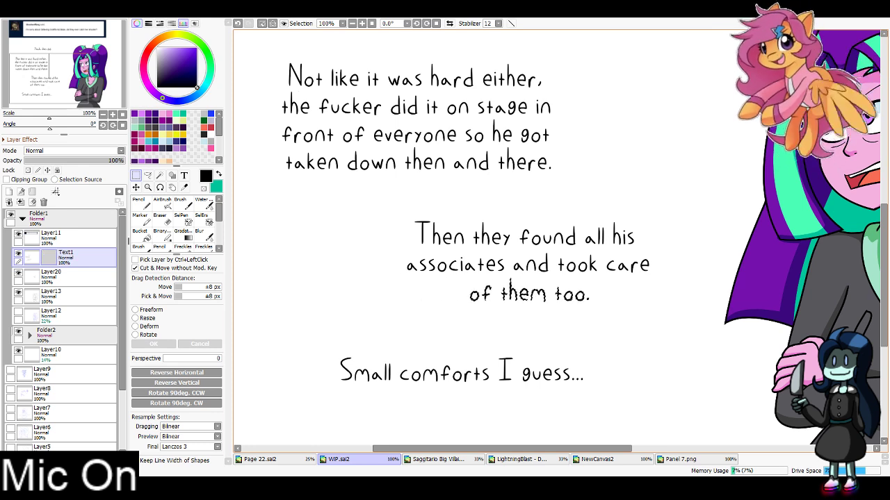
{"action": "key", "text": "ctrl+d"}
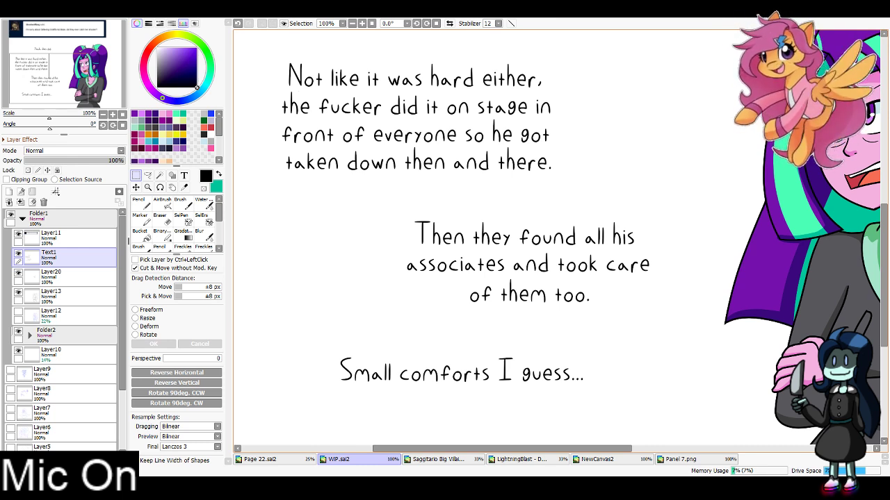
{"action": "scroll", "coordinate": [562, 298], "scroll_direction": "down", "scroll_amount": 2}
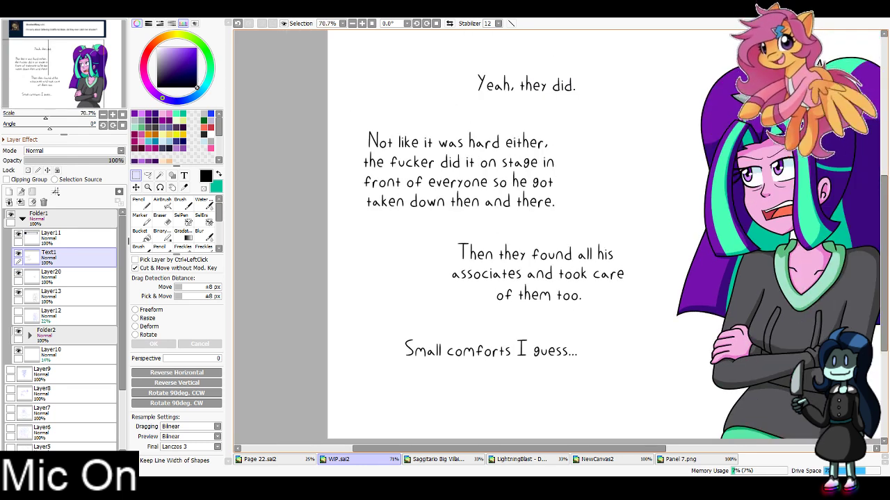
{"action": "scroll", "coordinate": [561, 236], "scroll_direction": "down", "scroll_amount": 1}
{"action": "scroll", "coordinate": [560, 236], "scroll_direction": "down", "scroll_amount": 1}
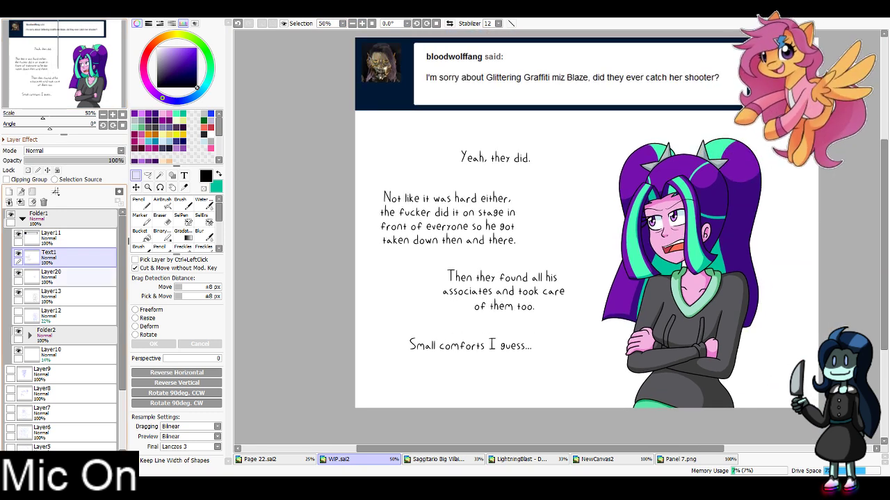
Add a light blue ellipse shape above Layer20, behind "Yeah, they did.", and centre it on the text
{"action": "left_click", "coordinate": [70, 277]}
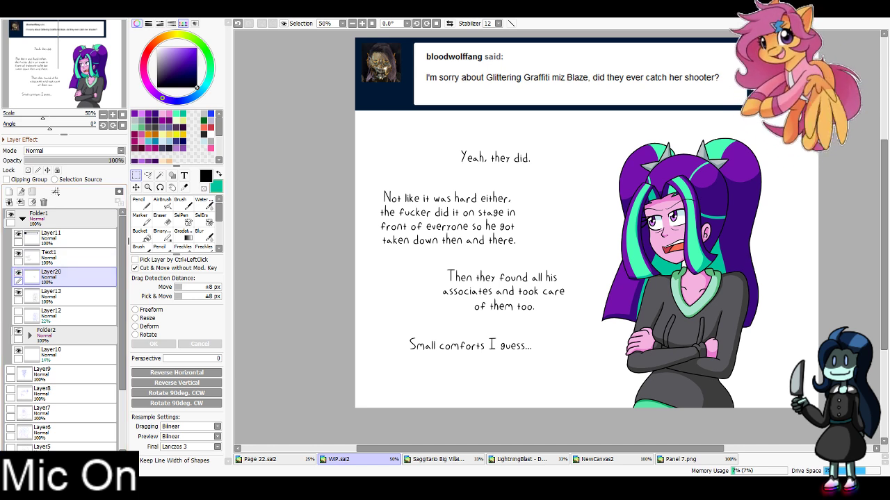
{"action": "left_click", "coordinate": [218, 174]}
{"action": "left_click", "coordinate": [204, 141]}
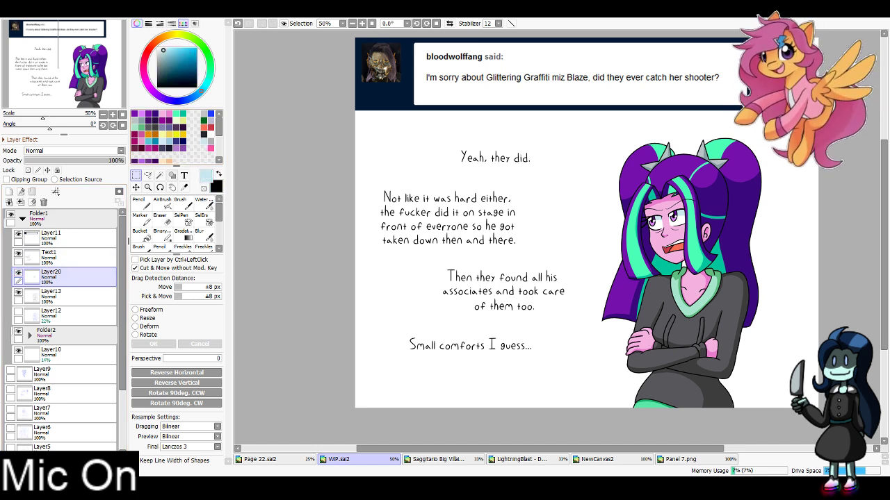
{"action": "left_click", "coordinate": [172, 176]}
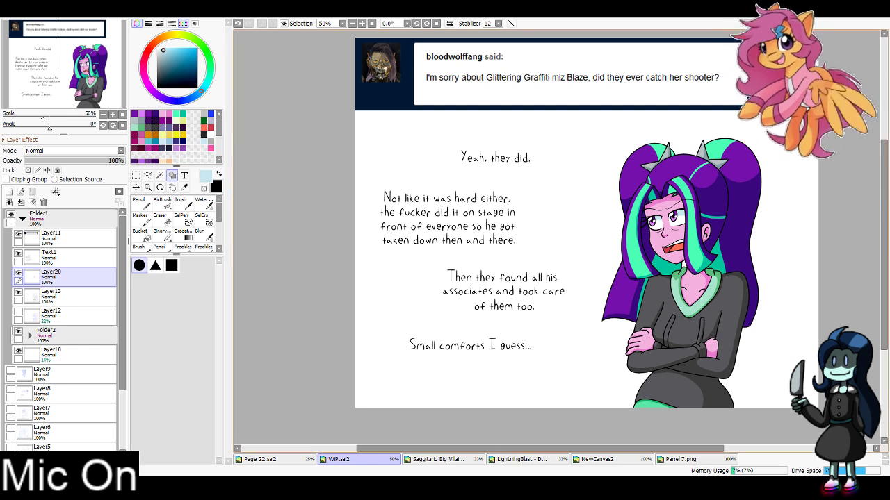
{"action": "left_click_drag", "start_coordinate": [440, 135], "coordinate": [557, 183]}
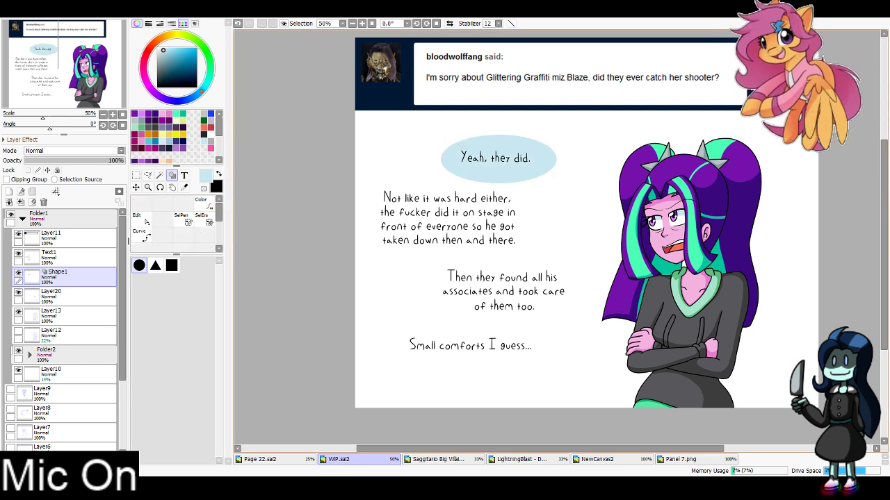
{"action": "left_click", "coordinate": [135, 188]}
{"action": "left_click_drag", "start_coordinate": [499, 160], "coordinate": [492, 158]}
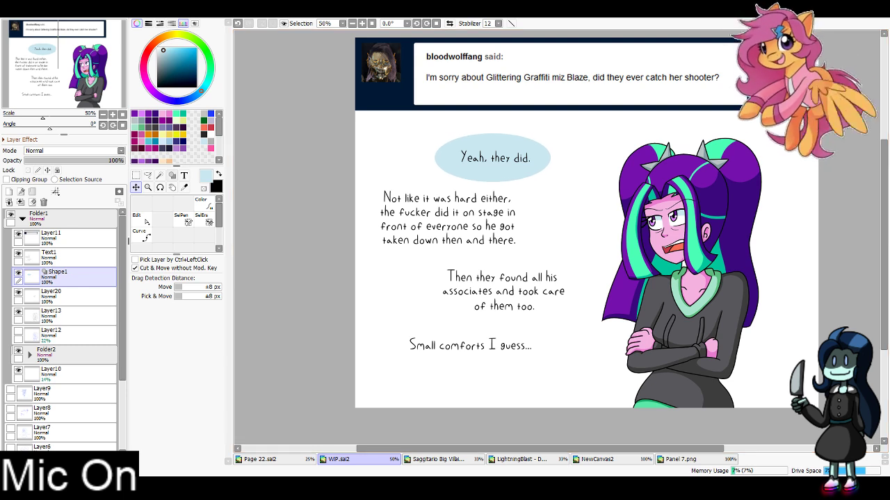
Add a larger light blue ellipse behind the "Not like it was hard either" text, overlapping the first ellipse, and centre it
{"action": "left_click", "coordinate": [172, 176]}
{"action": "left_click_drag", "start_coordinate": [362, 174], "coordinate": [546, 275]}
{"action": "left_click", "coordinate": [136, 187]}
{"action": "left_click_drag", "start_coordinate": [454, 224], "coordinate": [446, 217]}
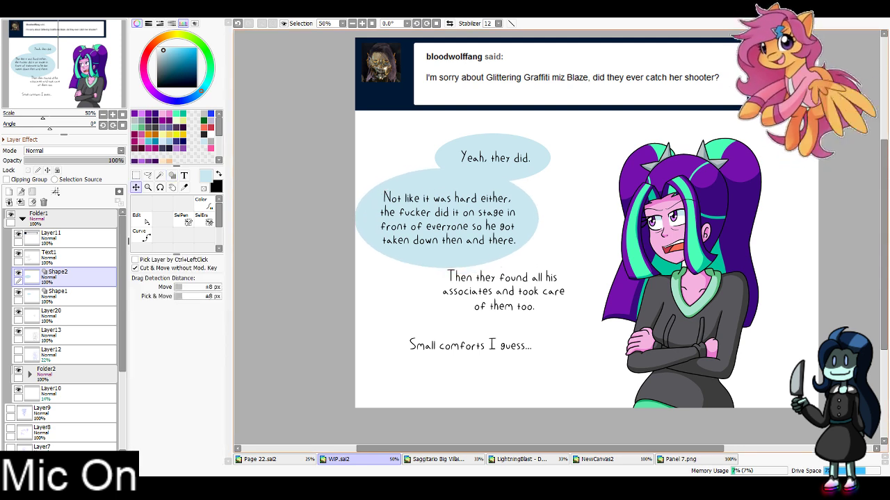
Add a light blue ellipse behind the "Then they found all his associates" text, centre it, and nudge the first ellipse slightly right
{"action": "left_click_drag", "start_coordinate": [418, 255], "coordinate": [587, 332]}
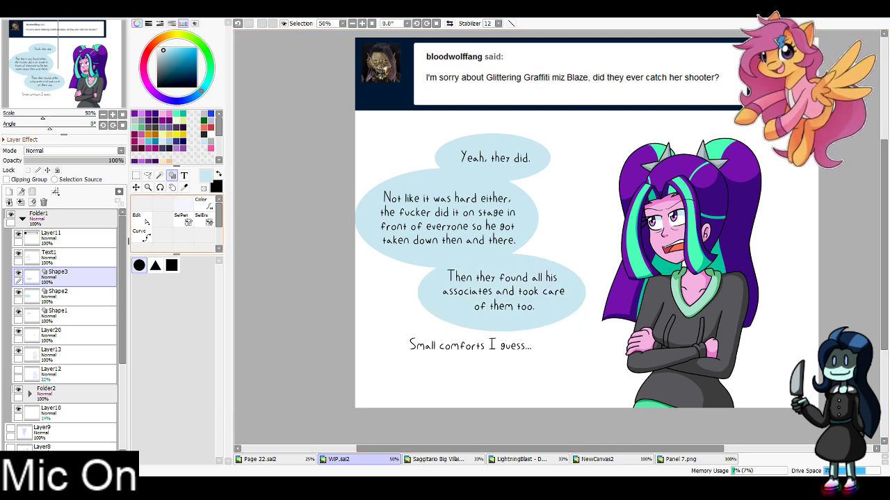
{"action": "left_click", "coordinate": [137, 188]}
{"action": "left_click_drag", "start_coordinate": [501, 293], "coordinate": [503, 290]}
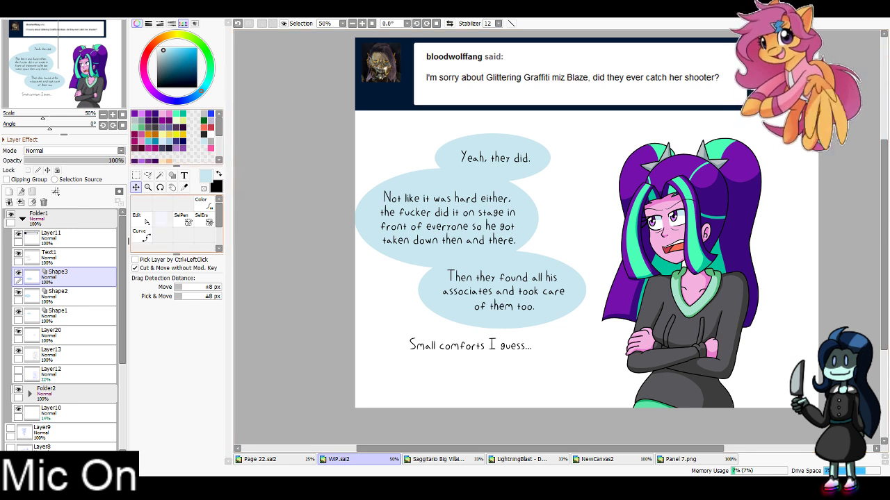
{"action": "left_click", "coordinate": [78, 316]}
{"action": "left_click_drag", "start_coordinate": [493, 159], "coordinate": [494, 158]}
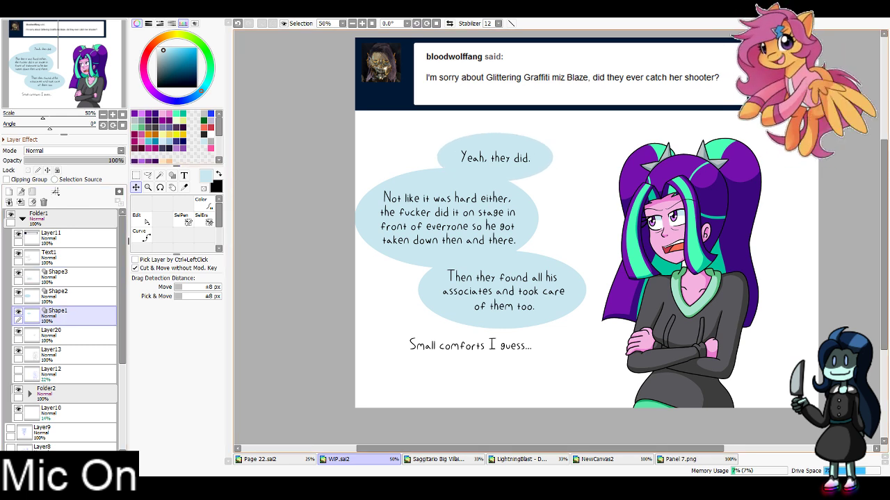
Add a wide light blue ellipse behind "Small comforts I guess...", nudge it up, and merge the four ellipse shapes into one layer
{"action": "left_click", "coordinate": [78, 277]}
{"action": "left_click", "coordinate": [172, 175]}
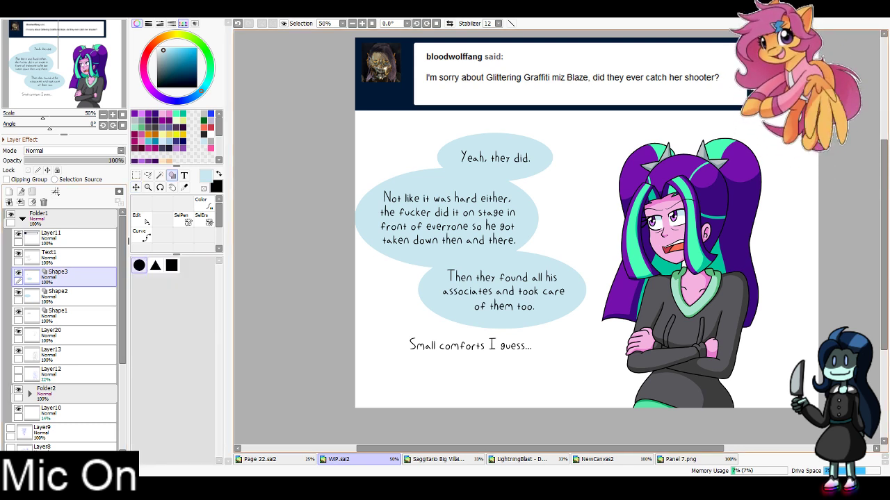
{"action": "left_click_drag", "start_coordinate": [378, 324], "coordinate": [564, 371]}
{"action": "left_click", "coordinate": [135, 188]}
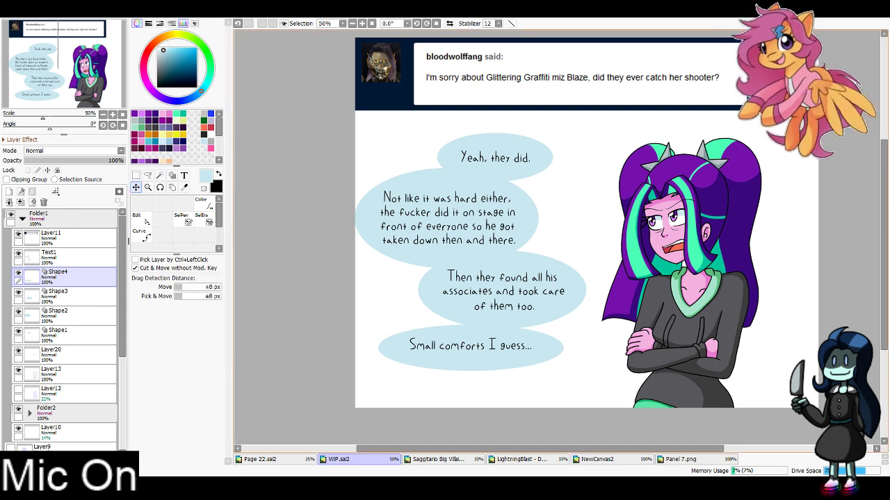
{"action": "left_click_drag", "start_coordinate": [471, 349], "coordinate": [470, 345]}
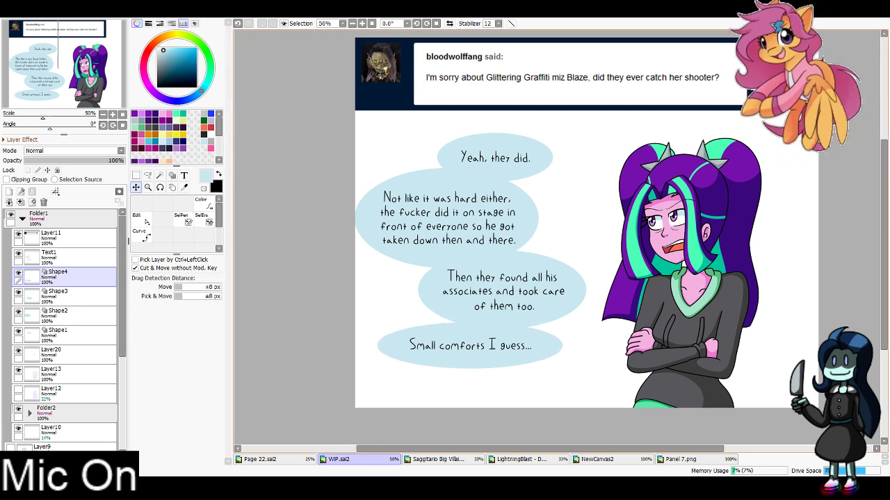
{"action": "key", "text": "ctrl+e"}
{"action": "key", "text": "ctrl+e"}
{"action": "key", "text": "ctrl+e"}
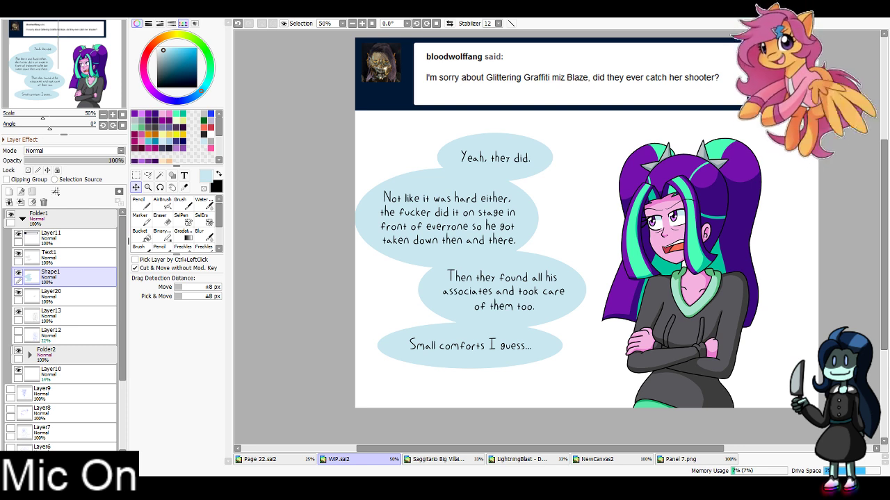
Draw a narrow speech tail with the size 4 Pencil from the lowest bubble towards the character and fill it in light blue
{"action": "left_click_drag", "start_coordinate": [584, 278], "coordinate": [502, 170]}
{"action": "left_click", "coordinate": [363, 23]}
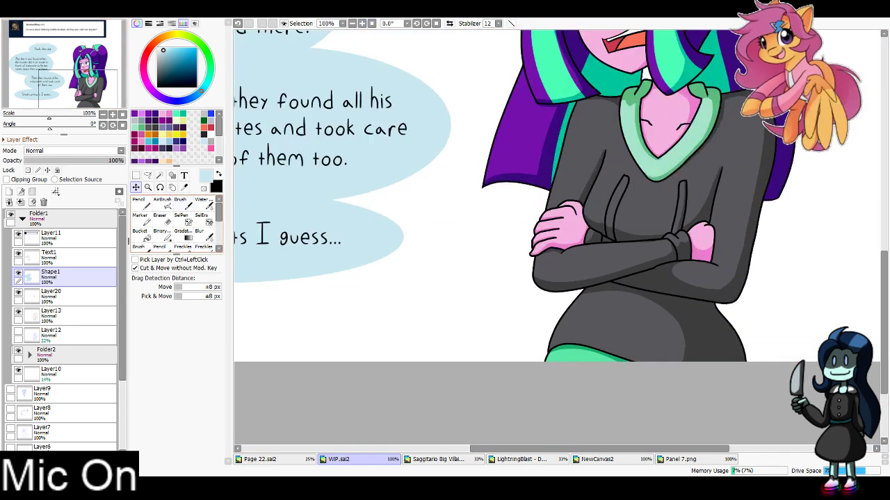
{"action": "left_click", "coordinate": [141, 203]}
{"action": "left_click_drag", "start_coordinate": [405, 236], "coordinate": [472, 214]}
{"action": "key", "text": "ctrl+z"}
{"action": "left_click_drag", "start_coordinate": [402, 242], "coordinate": [475, 208]}
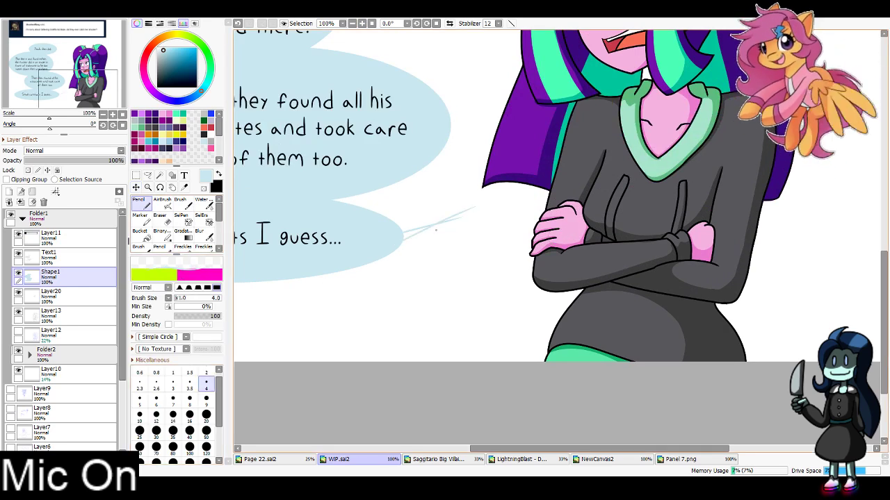
{"action": "key", "text": "ctrl+z"}
{"action": "left_click_drag", "start_coordinate": [403, 241], "coordinate": [484, 206]}
{"action": "left_click", "coordinate": [362, 24]}
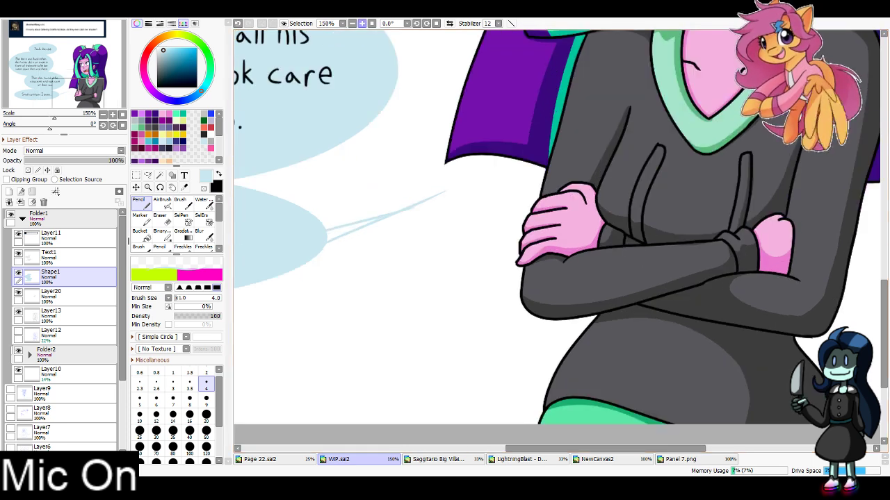
{"action": "left_click_drag", "start_coordinate": [278, 267], "coordinate": [358, 257]}
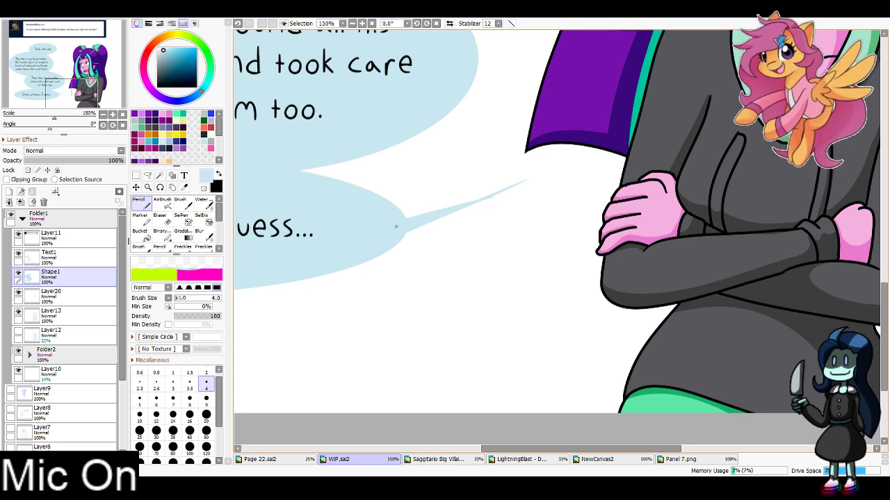
Trim the thin end of the speech tail to a shorter point with the size 16 Eraser
{"action": "key", "text": "e"}
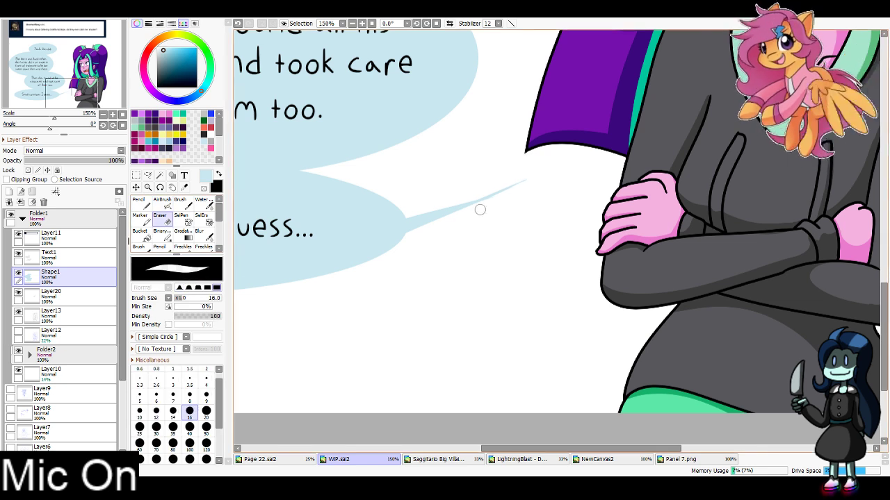
{"action": "left_click_drag", "start_coordinate": [525, 181], "coordinate": [485, 193]}
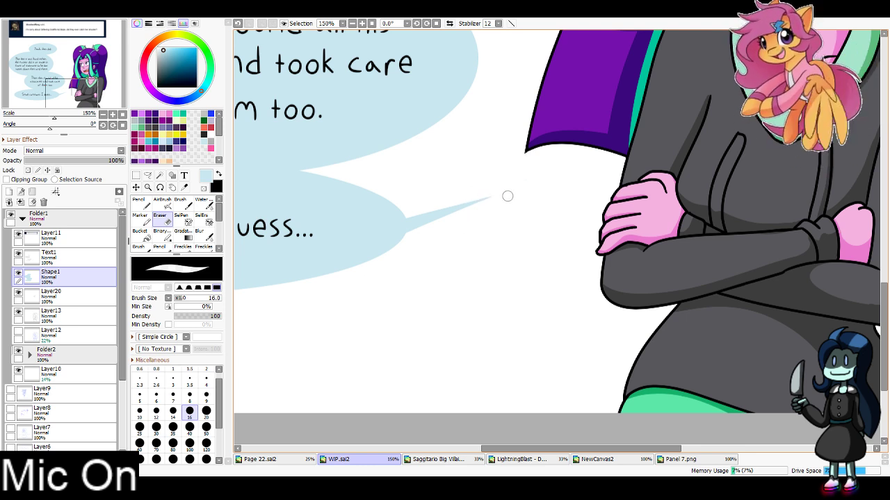
{"action": "left_click", "coordinate": [353, 24]}
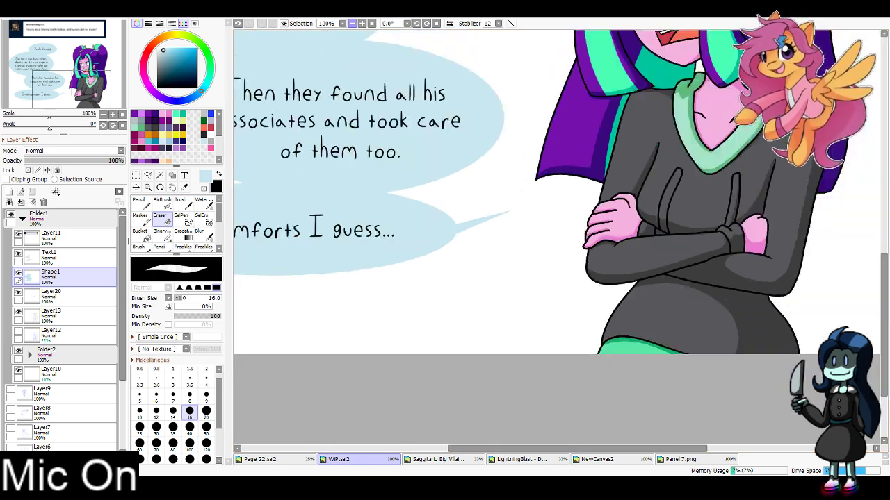
{"action": "left_click", "coordinate": [352, 23]}
{"action": "left_click", "coordinate": [353, 23]}
{"action": "left_click_drag", "start_coordinate": [487, 194], "coordinate": [511, 272]}
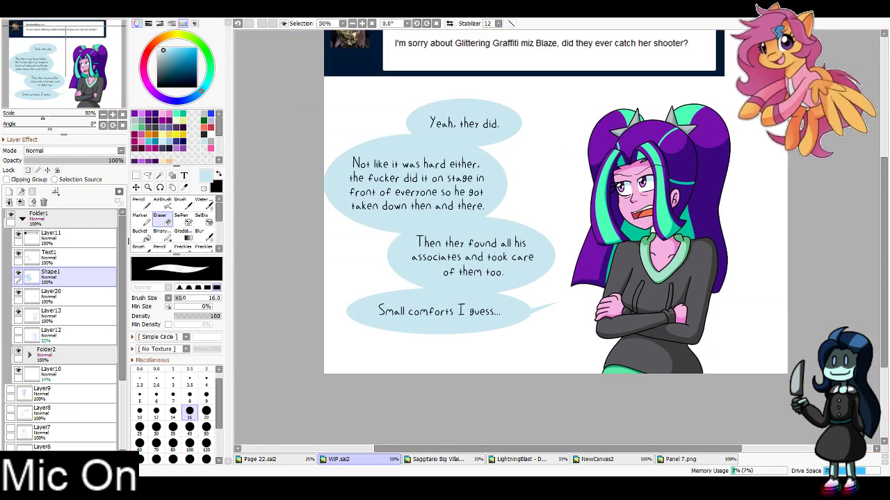
Lock the bubble layer's transparency and paint all the speech bubbles white with a size 300 Pencil
{"action": "left_click", "coordinate": [28, 170]}
{"action": "left_click_drag", "start_coordinate": [171, 60], "coordinate": [157, 48]}
{"action": "left_click", "coordinate": [142, 204]}
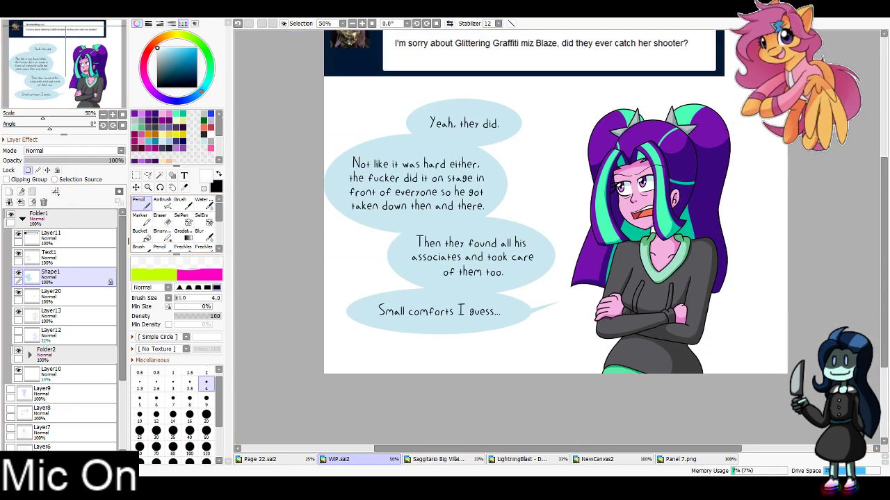
{"action": "left_click", "coordinate": [189, 461]}
{"action": "mouse_move", "coordinate": [523, 330]}
{"action": "left_mouse_down"}
{"action": "mouse_move", "coordinate": [427, 345]}
{"action": "mouse_move", "coordinate": [377, 296]}
{"action": "mouse_move", "coordinate": [589, 144]}
{"action": "mouse_move", "coordinate": [325, 178]}
{"action": "left_mouse_up"}
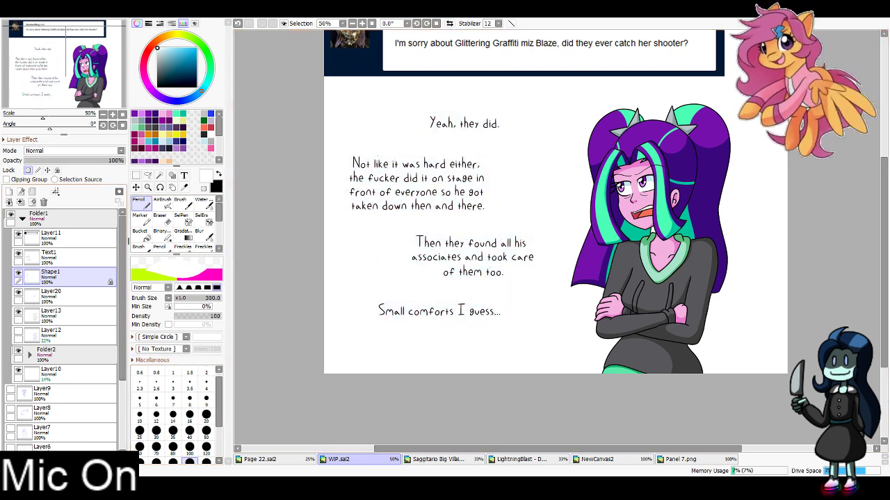
Unlock the bubble layer's transparency, switch the drawing colour to black, and outline the merged speech bubbles in black
{"action": "left_click", "coordinate": [28, 171]}
{"action": "left_click", "coordinate": [218, 173]}
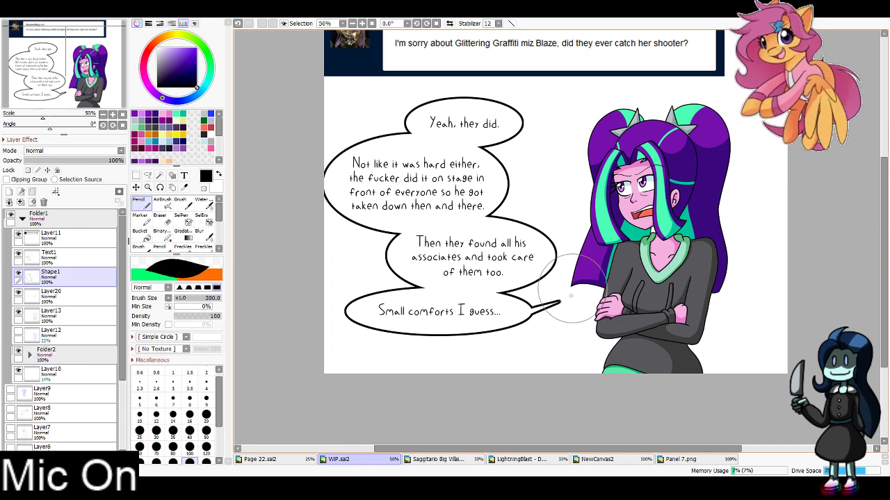
Collapse the finished panel's folder and create a new folder above it containing a blank layer
{"action": "left_click_drag", "start_coordinate": [572, 289], "coordinate": [539, 337]}
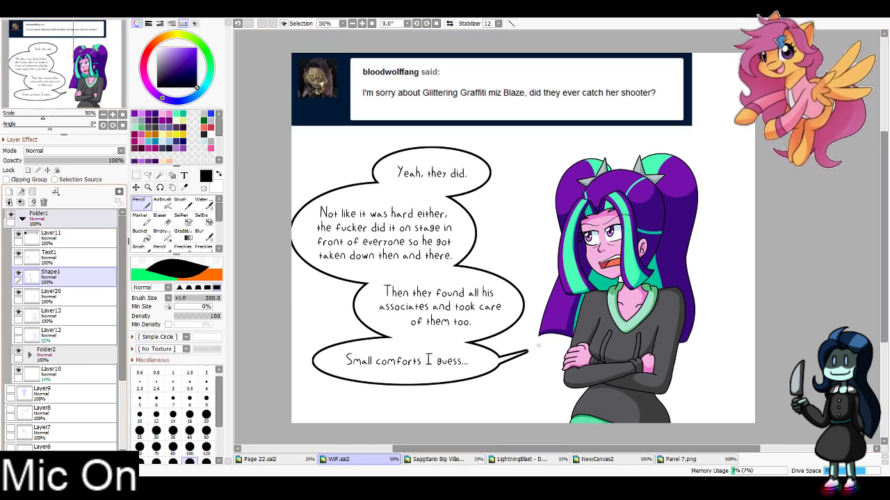
{"action": "left_click", "coordinate": [22, 219]}
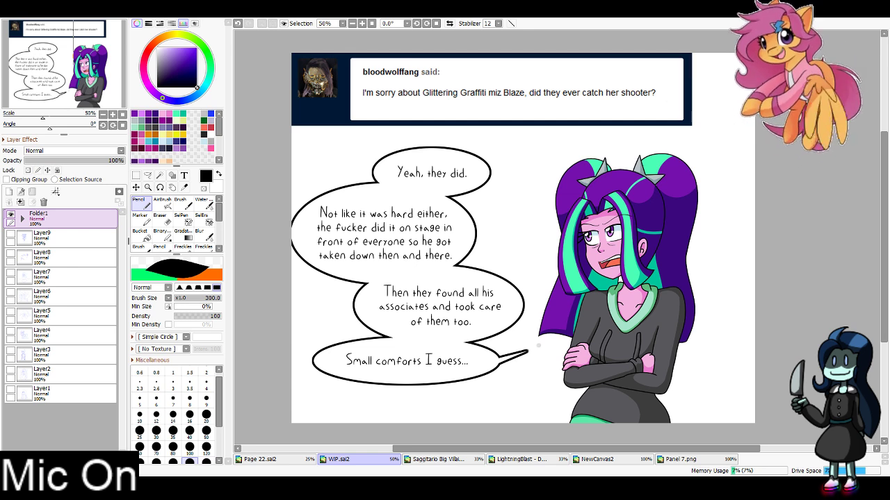
{"action": "left_click", "coordinate": [32, 191]}
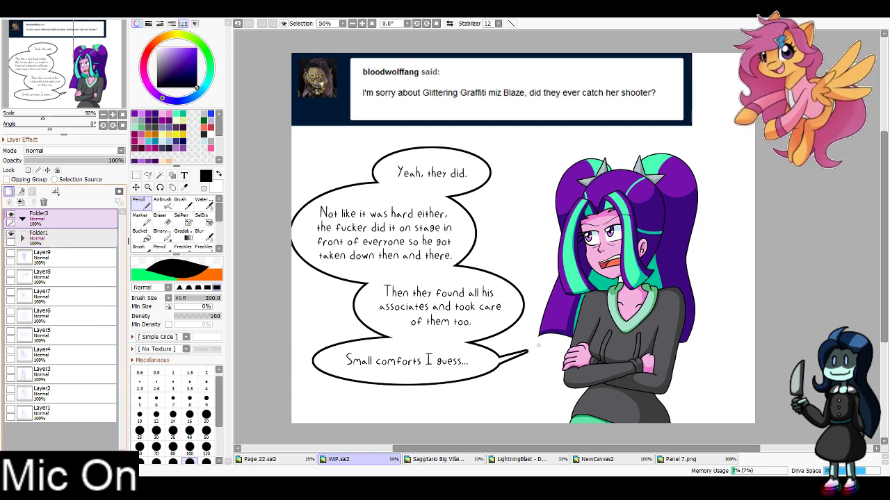
{"action": "left_click", "coordinate": [9, 192]}
{"action": "left_click", "coordinate": [10, 254]}
{"action": "left_click", "coordinate": [10, 253]}
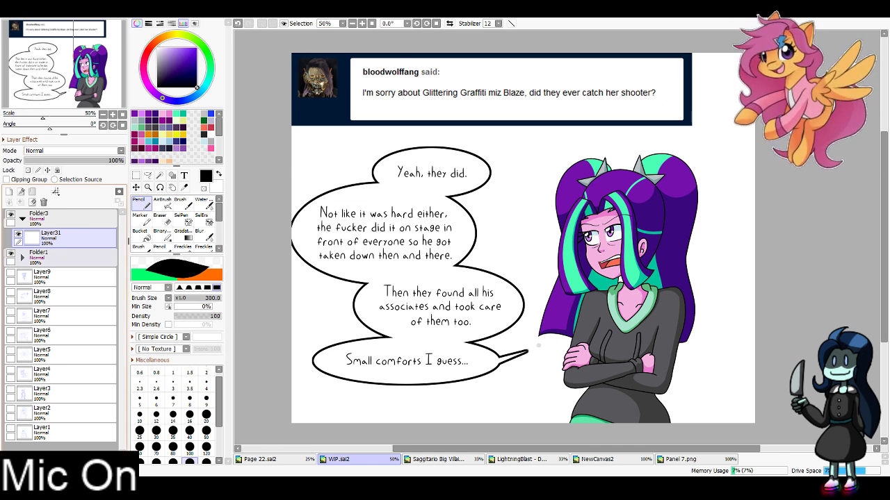
Paste the Tumblr screenshot into NewCanvas2, then select and cut out the anonymous ask about Victory Belle
{"action": "left_click", "coordinate": [680, 460]}
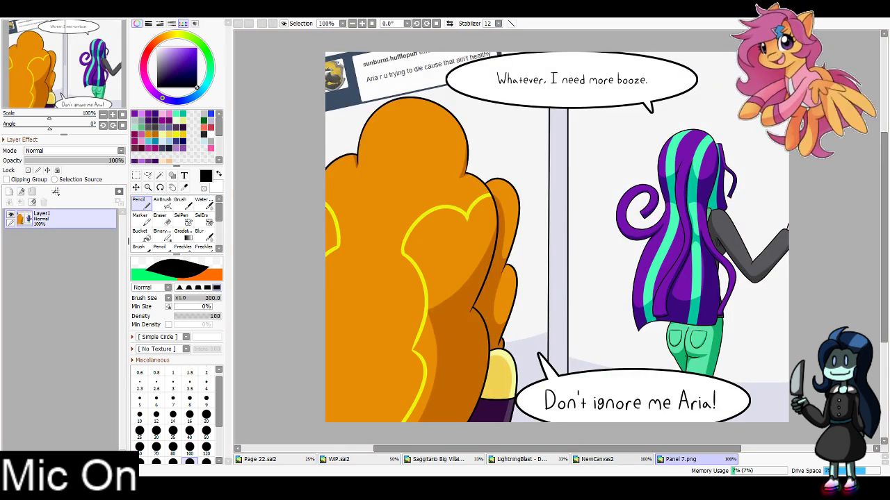
{"action": "left_click", "coordinate": [597, 459]}
{"action": "key", "text": "ctrl+v"}
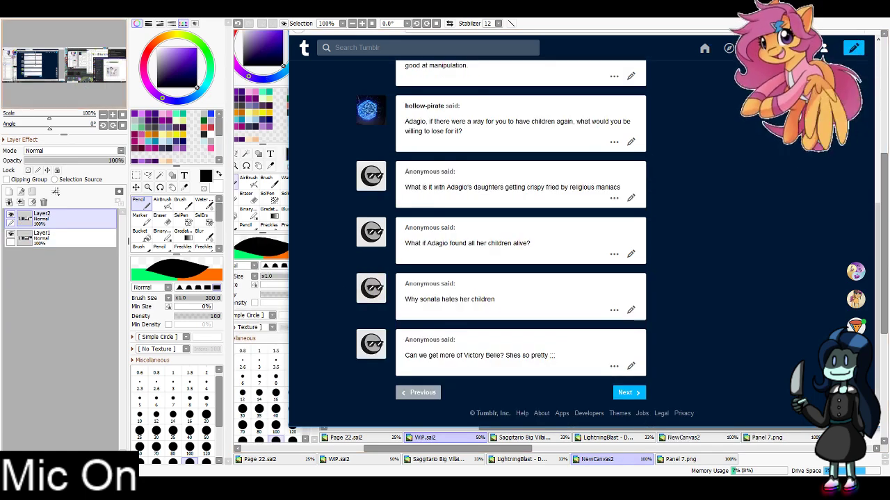
{"action": "left_click_drag", "start_coordinate": [501, 292], "coordinate": [527, 233]}
{"action": "key", "text": "ctrl+t"}
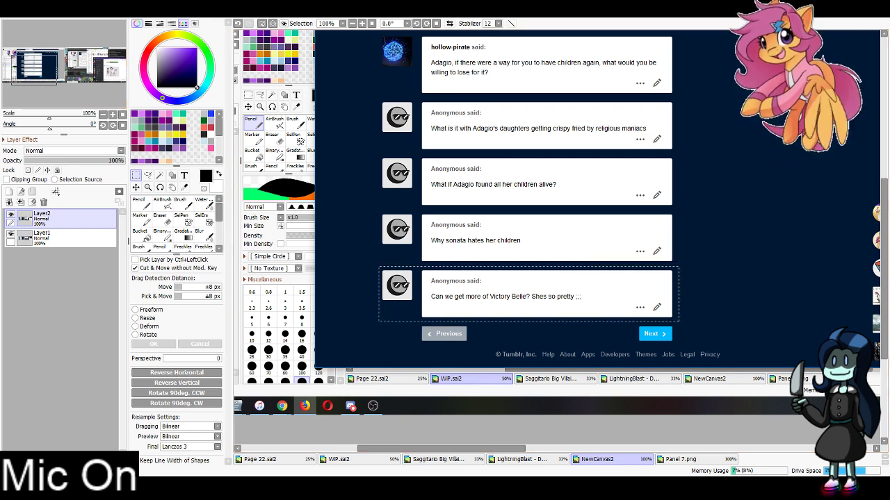
{"action": "key", "text": "ctrl+x"}
Paste the Victory Belle ask into the new folder of WIP.sai2 and hide the finished panel's folder
{"action": "left_click", "coordinate": [339, 459]}
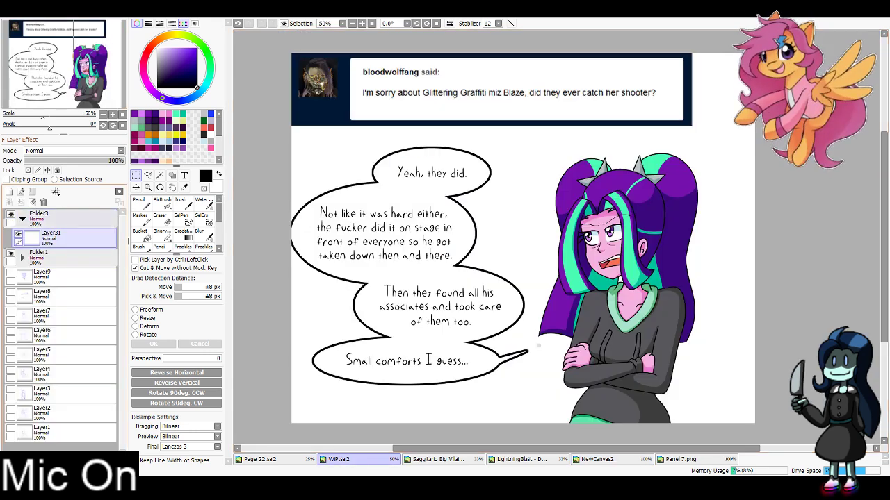
{"action": "key", "text": "ctrl+v"}
{"action": "left_click", "coordinate": [11, 273]}
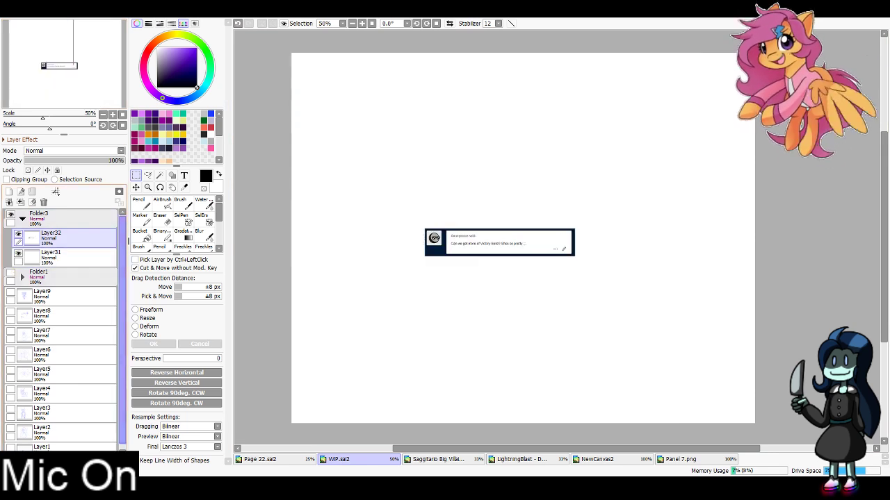
Paint over the options and edit icons in the ask box with a white size 16 Pencil
{"action": "left_click", "coordinate": [219, 174]}
{"action": "left_click", "coordinate": [141, 203]}
{"action": "left_click", "coordinate": [362, 24]}
{"action": "left_click", "coordinate": [362, 24]}
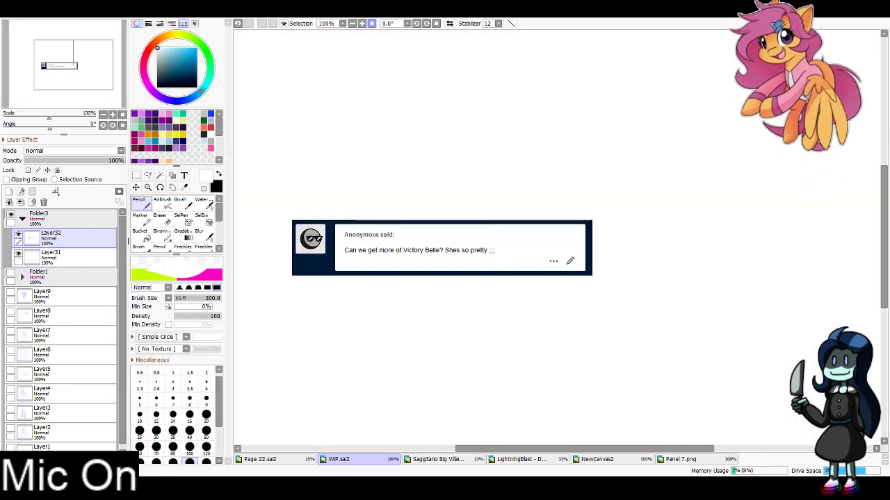
{"action": "left_click", "coordinate": [189, 417]}
{"action": "left_click_drag", "start_coordinate": [547, 262], "coordinate": [575, 253]}
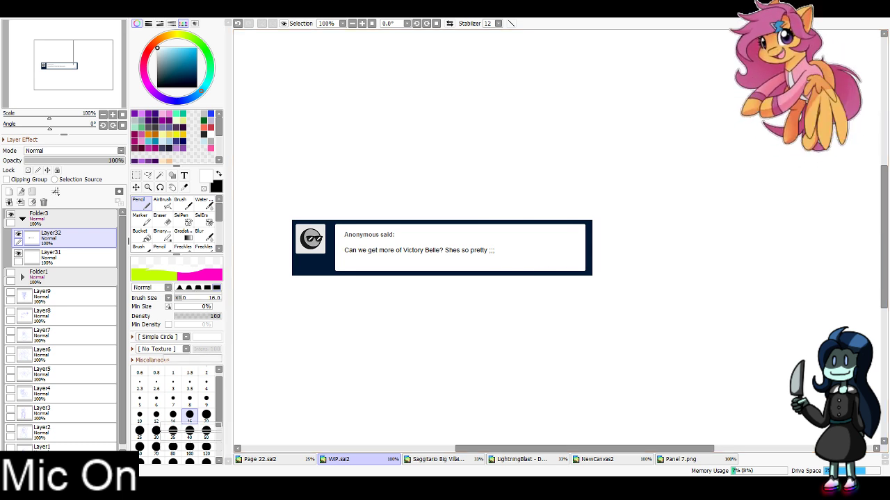
Shorten the ask box by moving its right border in close to the question text and cutting away the leftover strip
{"action": "left_click", "coordinate": [136, 176]}
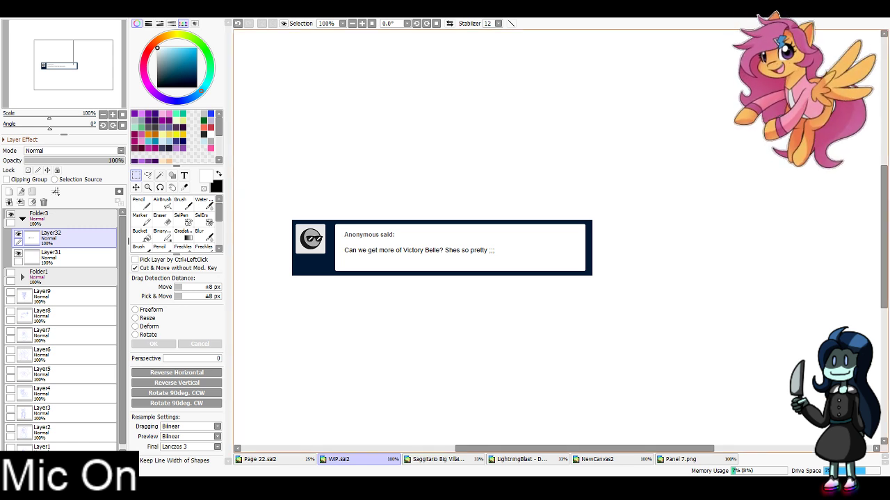
{"action": "left_click_drag", "start_coordinate": [580, 213], "coordinate": [618, 294]}
{"action": "left_click_drag", "start_coordinate": [601, 257], "coordinate": [520, 257]}
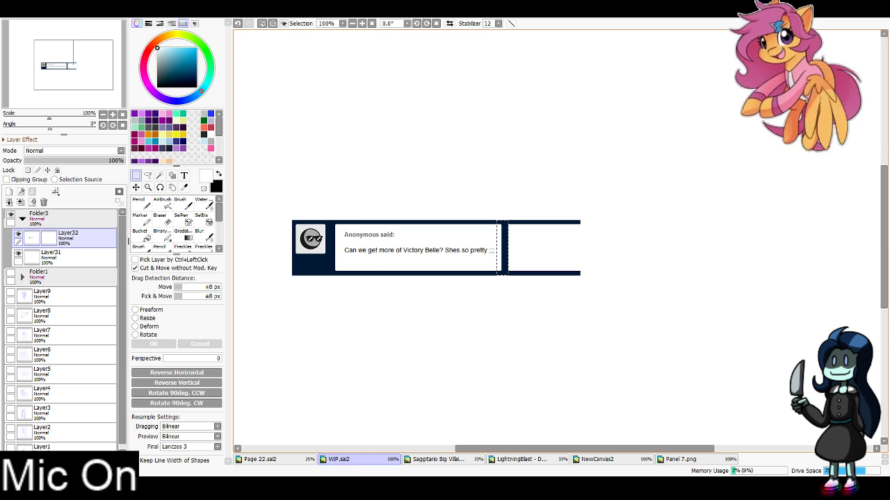
{"action": "key", "text": "ctrl+d"}
{"action": "left_click_drag", "start_coordinate": [506, 213], "coordinate": [605, 297]}
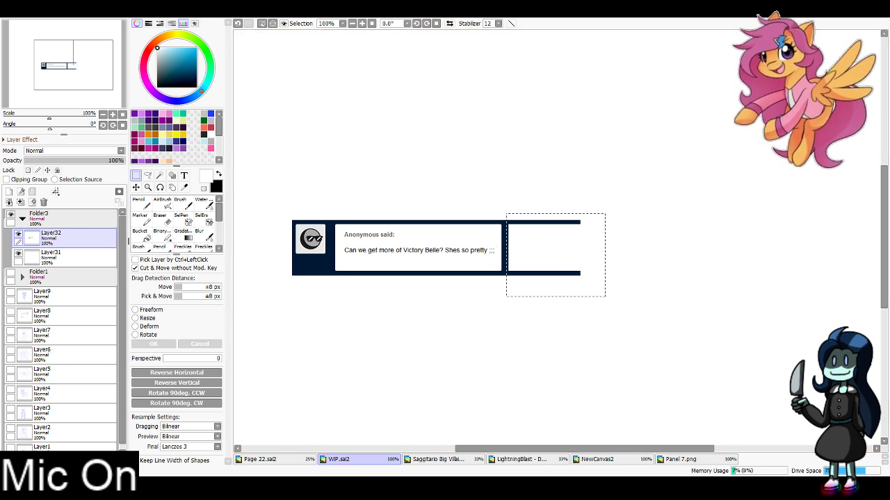
{"action": "key", "text": "ctrl+x"}
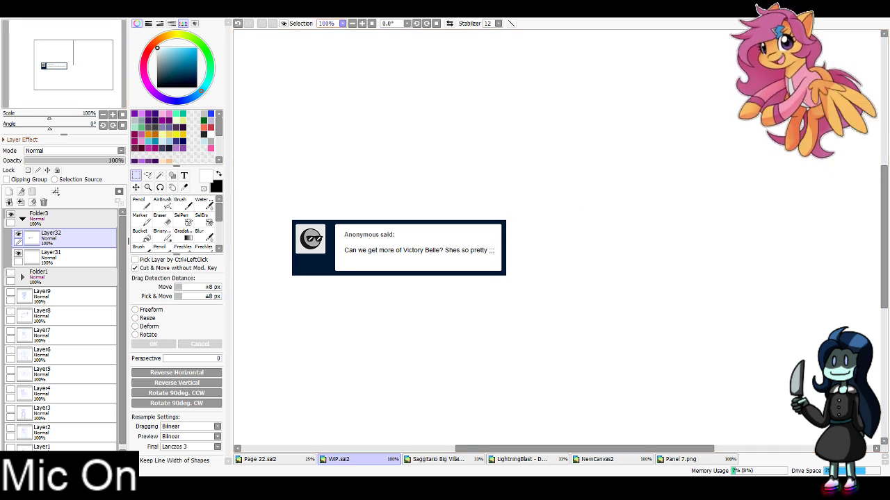
Enlarge the ask box with a freeform transform and fit it into the canvas's upper-left corner
{"action": "left_click", "coordinate": [372, 24]}
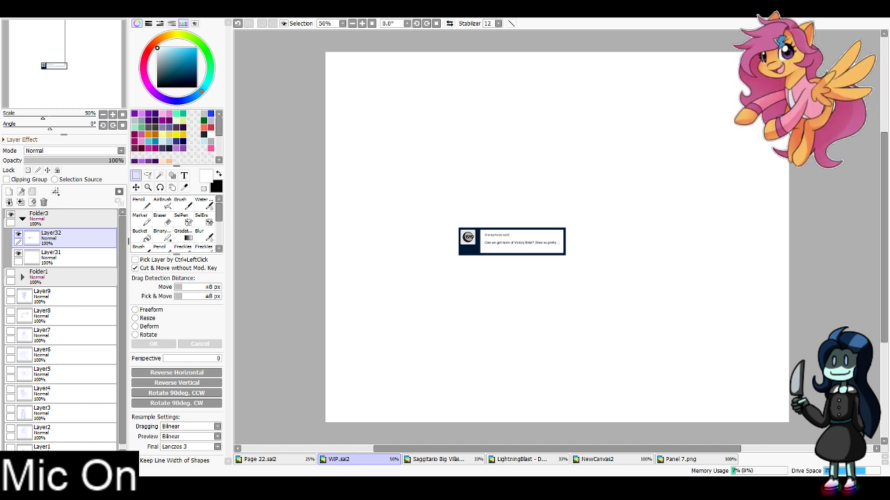
{"action": "key", "text": "ctrl+t"}
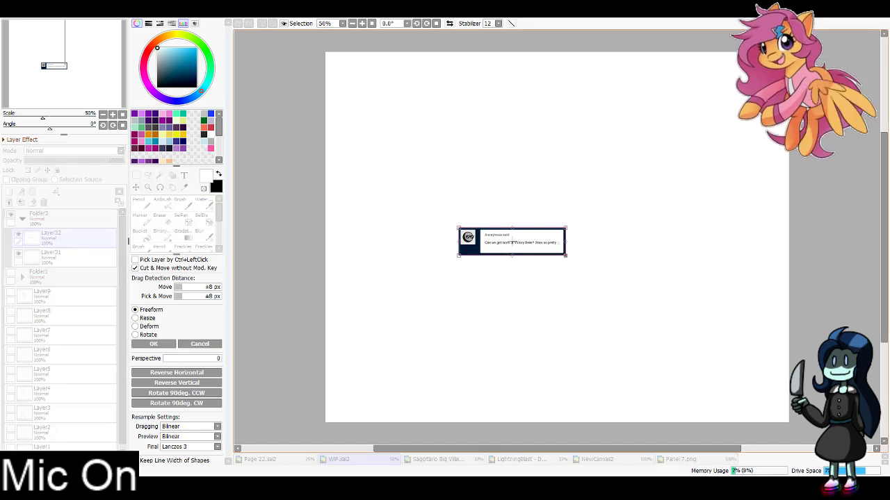
{"action": "left_click_drag", "start_coordinate": [565, 255], "coordinate": [721, 296]}
{"action": "left_click_drag", "start_coordinate": [590, 263], "coordinate": [463, 86]}
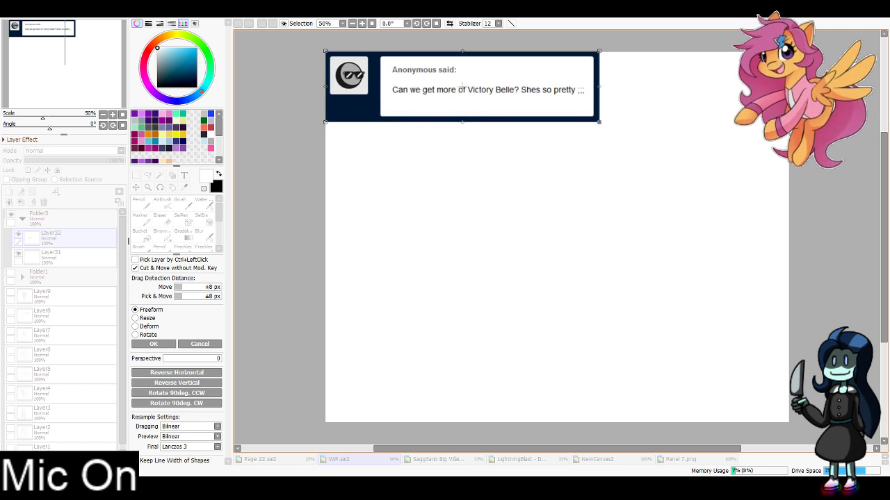
{"action": "left_click_drag", "start_coordinate": [600, 122], "coordinate": [573, 116]}
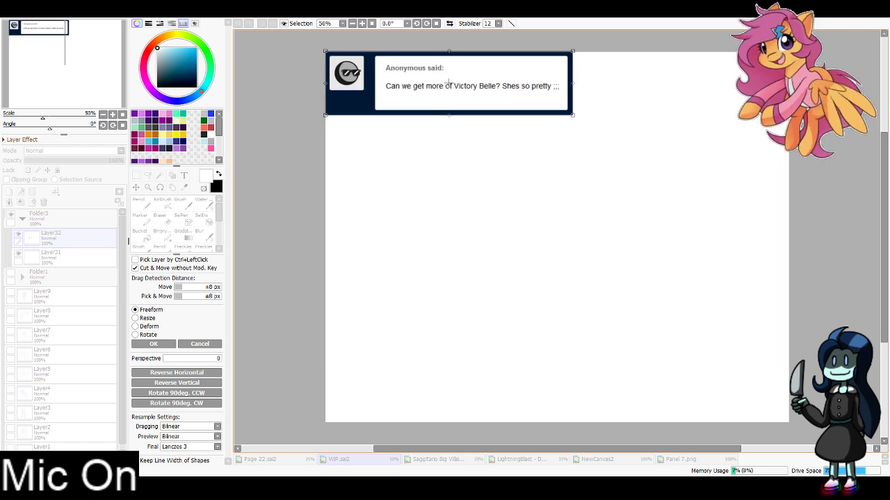
{"action": "key", "text": "Return"}
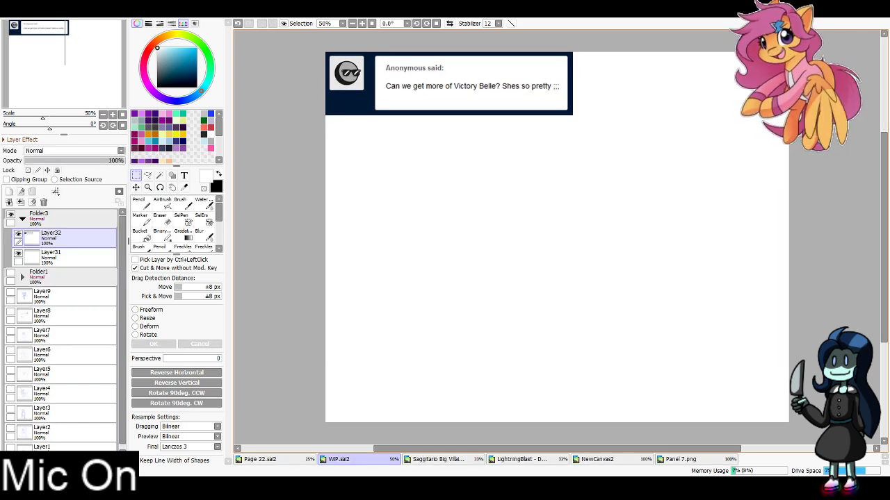
Make the blank layer beneath the ask active and set up a blue size 4 Marker
{"action": "left_click", "coordinate": [76, 258]}
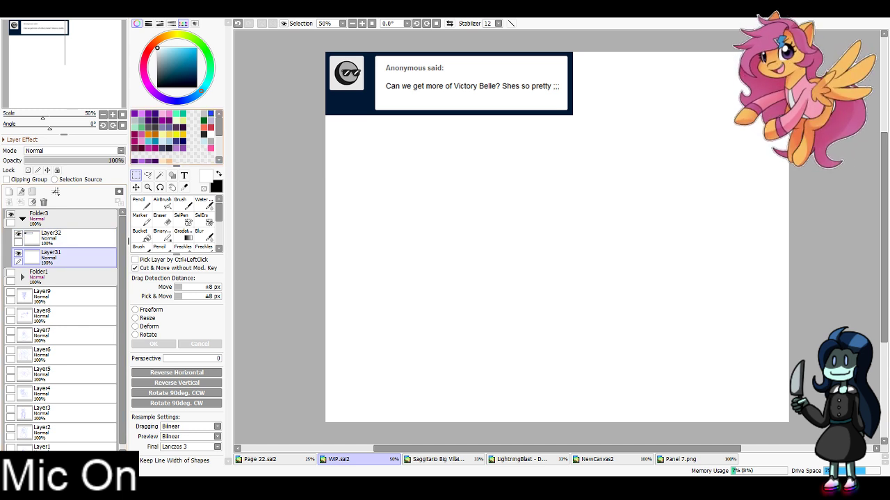
{"action": "left_click", "coordinate": [210, 114]}
{"action": "left_click", "coordinate": [141, 220]}
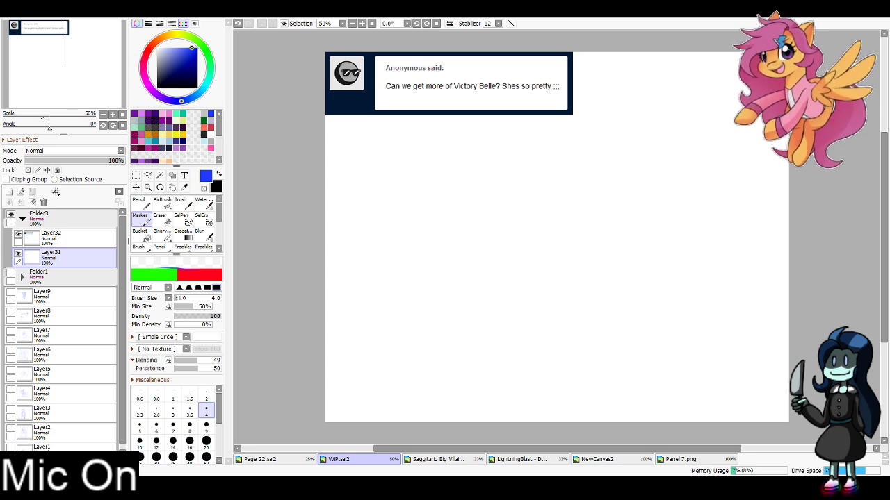
{"action": "left_click_drag", "start_coordinate": [556, 236], "coordinate": [472, 237]}
Handwrite a small "<1940s>" caption to the right of the ask on its layer with a black size 4 Pencil
{"action": "left_click", "coordinate": [218, 174]}
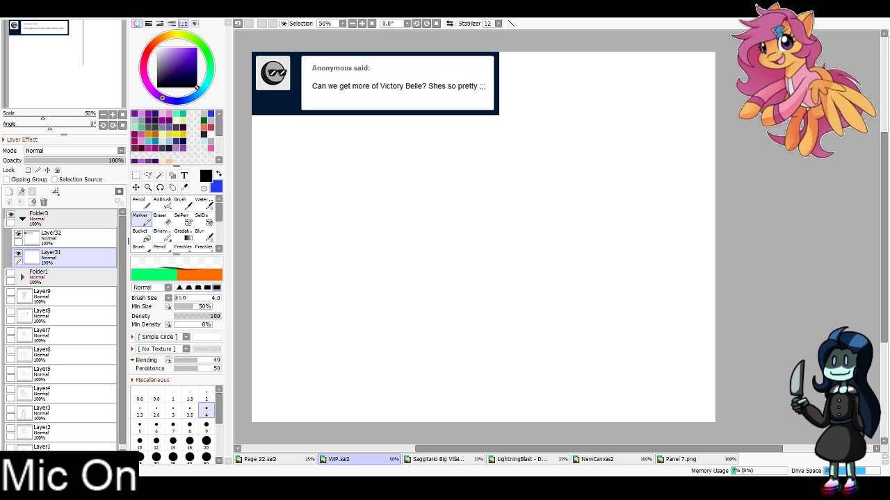
{"action": "left_click", "coordinate": [83, 239]}
{"action": "left_click", "coordinate": [142, 203]}
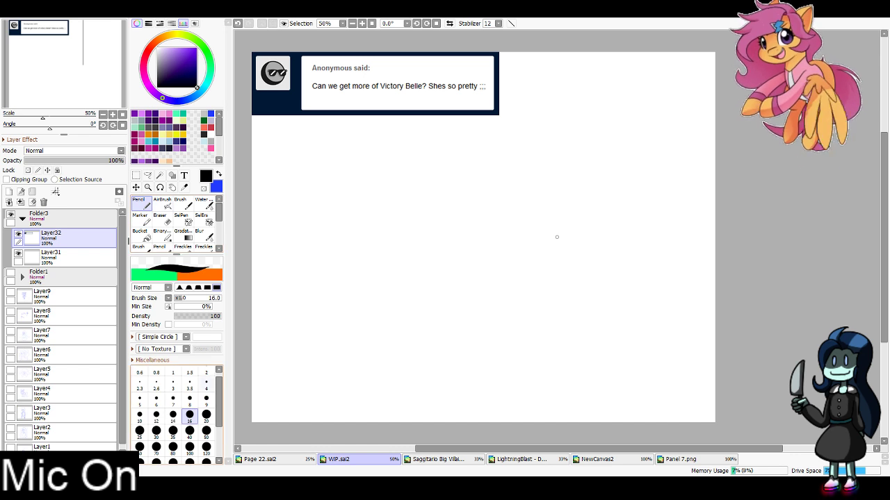
{"action": "left_click", "coordinate": [206, 383]}
{"action": "mouse_move", "coordinate": [630, 59]}
{"action": "left_mouse_down"}
{"action": "mouse_move", "coordinate": [639, 78]}
{"action": "mouse_move", "coordinate": [657, 58]}
{"action": "mouse_move", "coordinate": [663, 71]}
{"action": "mouse_move", "coordinate": [612, 65]}
{"action": "mouse_move", "coordinate": [622, 71]}
{"action": "left_mouse_up"}
{"action": "key", "text": "ctrl+z"}
{"action": "key", "text": "ctrl+z"}
{"action": "left_click", "coordinate": [665, 67]}
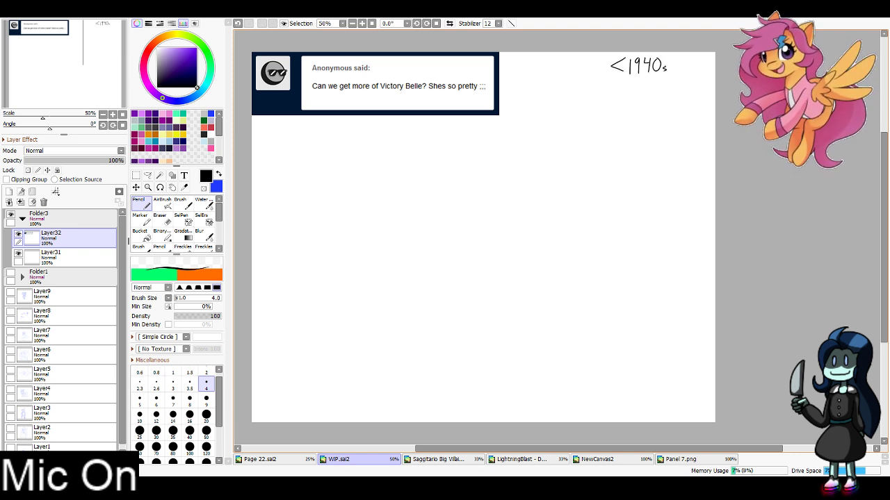
{"action": "left_click_drag", "start_coordinate": [673, 58], "coordinate": [685, 65]}
{"action": "left_click_drag", "start_coordinate": [685, 65], "coordinate": [672, 73]}
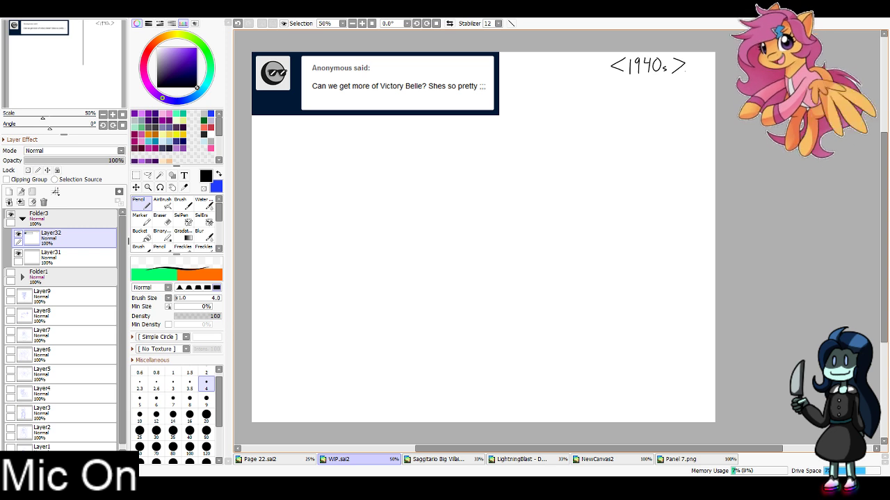
Undo all strokes of the small "<1940s>" caption
{"action": "key", "text": "ctrl+z"}
{"action": "key", "text": "ctrl+z"}
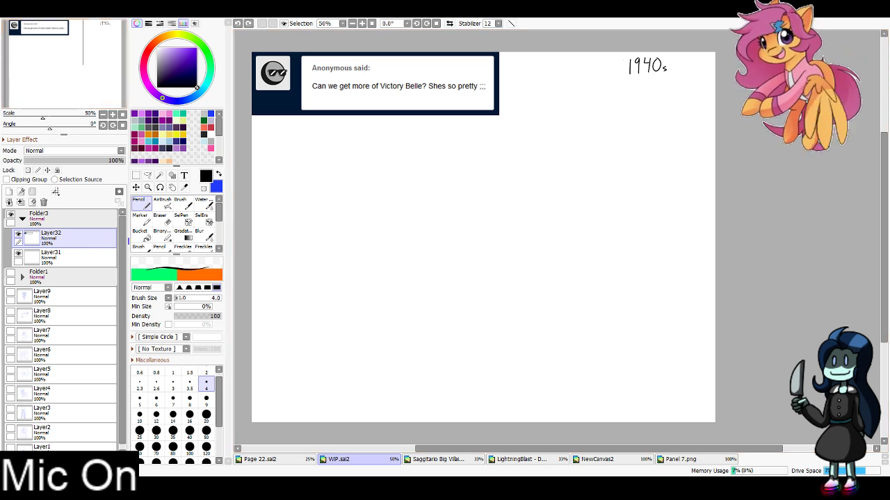
{"action": "key", "text": "ctrl+z"}
{"action": "key", "text": "ctrl+z"}
{"action": "key", "text": "ctrl+z"}
{"action": "key", "text": "ctrl+z"}
{"action": "key", "text": "ctrl+z"}
{"action": "key", "text": "ctrl+z"}
Handwrite a larger "<1940s>" caption beside the ask box with the black size 8 Pencil
{"action": "left_click", "coordinate": [190, 400]}
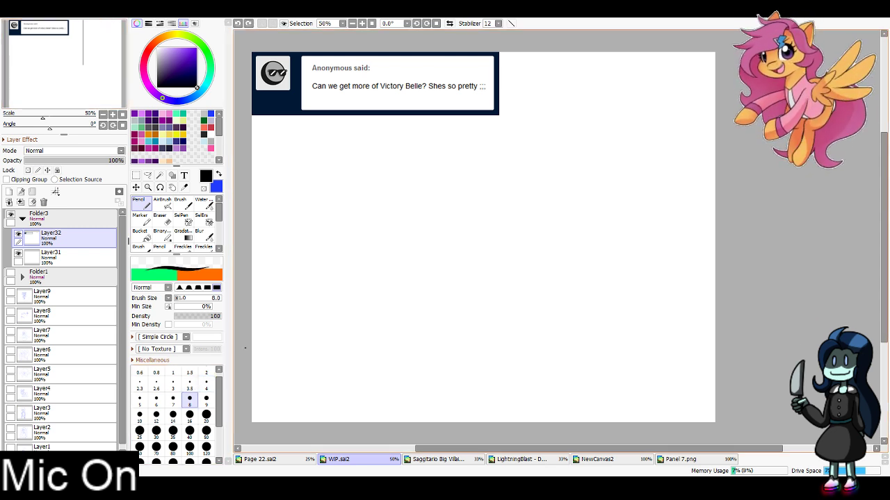
{"action": "mouse_move", "coordinate": [542, 67]}
{"action": "left_mouse_down"}
{"action": "mouse_move", "coordinate": [521, 81]}
{"action": "mouse_move", "coordinate": [556, 91]}
{"action": "mouse_move", "coordinate": [569, 71]}
{"action": "mouse_move", "coordinate": [578, 95]}
{"action": "left_mouse_up"}
{"action": "mouse_move", "coordinate": [590, 64]}
{"action": "left_mouse_down"}
{"action": "mouse_move", "coordinate": [585, 77]}
{"action": "mouse_move", "coordinate": [600, 75]}
{"action": "left_mouse_up"}
{"action": "mouse_move", "coordinate": [600, 63]}
{"action": "left_mouse_down"}
{"action": "mouse_move", "coordinate": [598, 94]}
{"action": "mouse_move", "coordinate": [614, 66]}
{"action": "mouse_move", "coordinate": [620, 92]}
{"action": "mouse_move", "coordinate": [667, 82]}
{"action": "mouse_move", "coordinate": [648, 94]}
{"action": "mouse_move", "coordinate": [648, 73]}
{"action": "mouse_move", "coordinate": [641, 93]}
{"action": "left_mouse_up"}
{"action": "key", "text": "ctrl+z"}
{"action": "key", "text": "ctrl+z"}
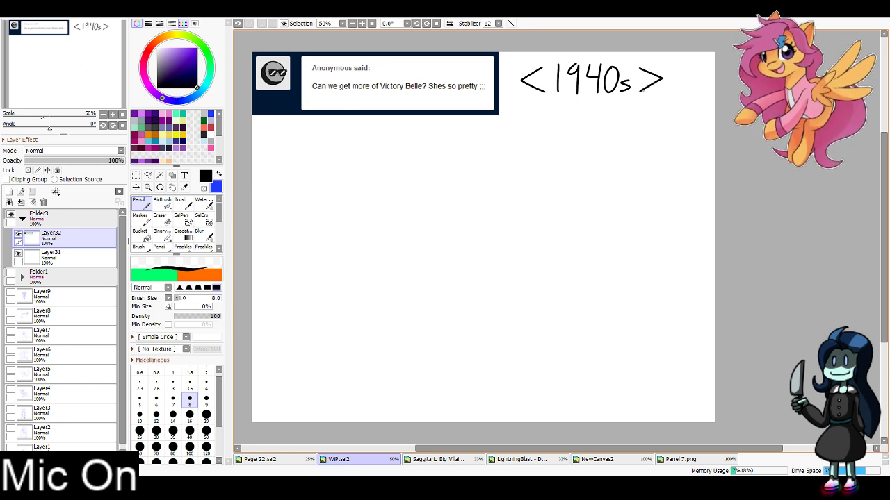
Lasso the "<1940s>" caption, shift it slightly right to centre it beside the ask, and deselect it
{"action": "left_click", "coordinate": [148, 175]}
{"action": "mouse_move", "coordinate": [515, 62]}
{"action": "left_mouse_down"}
{"action": "mouse_move", "coordinate": [702, 73]}
{"action": "mouse_move", "coordinate": [681, 58]}
{"action": "left_mouse_up"}
{"action": "left_click_drag", "start_coordinate": [598, 87], "coordinate": [618, 89]}
{"action": "key", "text": "ctrl+d"}
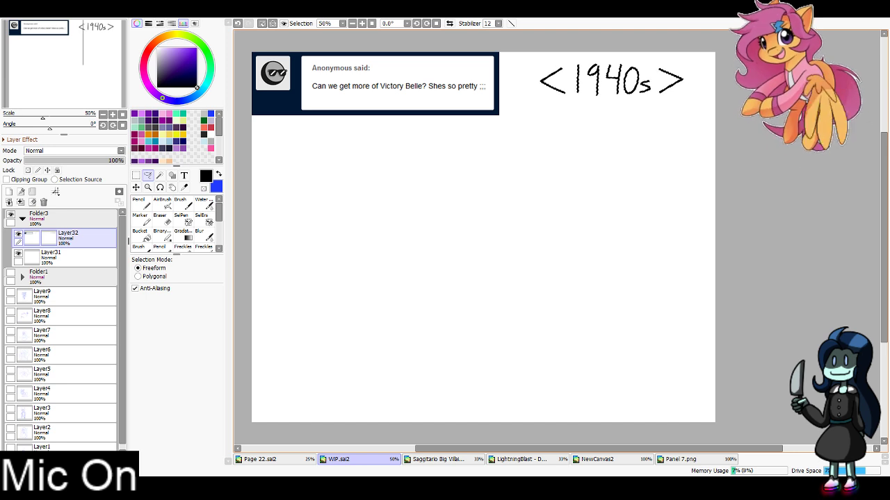
Sketch a head circle below the ask and caption with the blue size 4 Marker on the blank lower layer, undoing stray strokes
{"action": "left_click", "coordinate": [75, 258]}
{"action": "left_click", "coordinate": [218, 173]}
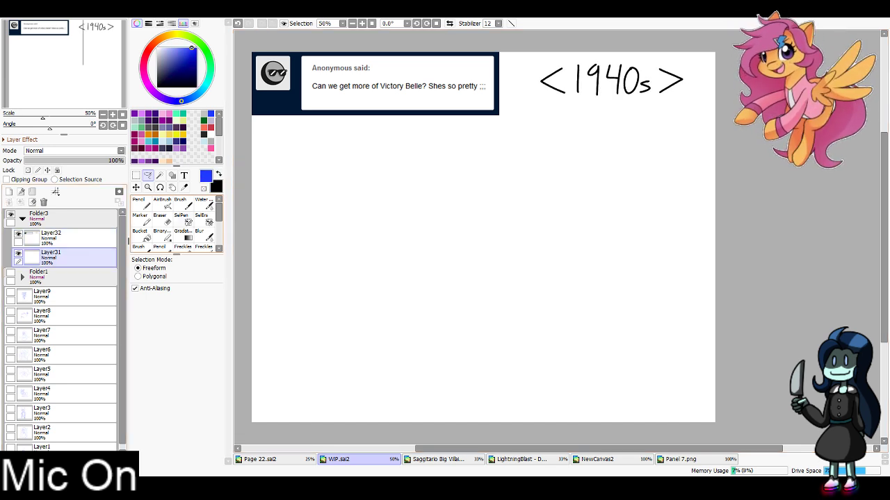
{"action": "left_click", "coordinate": [142, 219]}
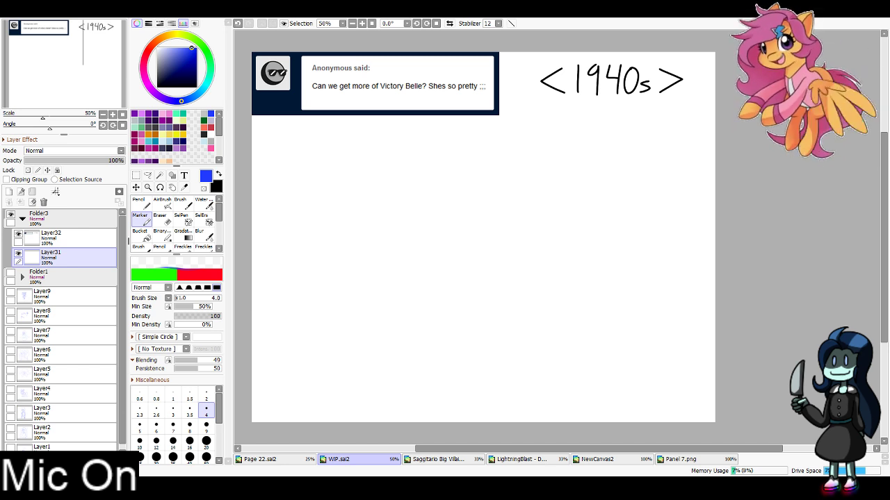
{"action": "left_click_drag", "start_coordinate": [487, 244], "coordinate": [449, 238]}
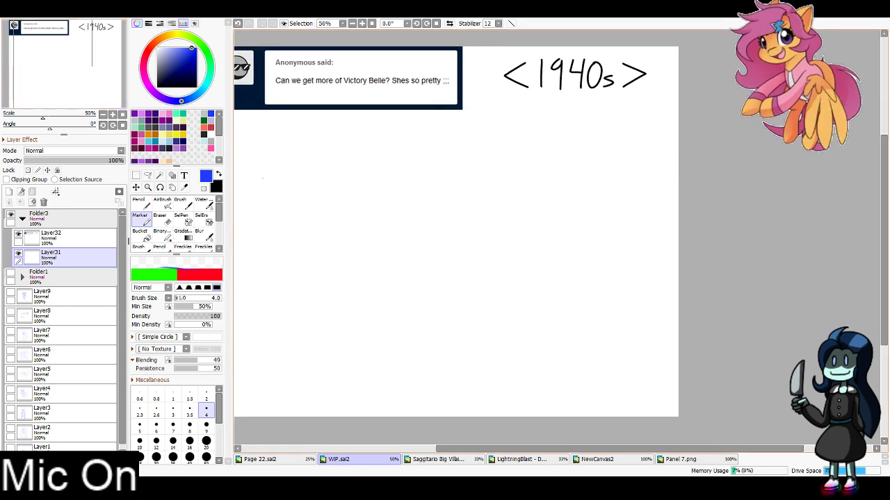
{"action": "mouse_move", "coordinate": [448, 201]}
{"action": "left_mouse_down"}
{"action": "mouse_move", "coordinate": [504, 188]}
{"action": "mouse_move", "coordinate": [504, 171]}
{"action": "mouse_move", "coordinate": [492, 167]}
{"action": "mouse_move", "coordinate": [524, 149]}
{"action": "mouse_move", "coordinate": [541, 217]}
{"action": "left_mouse_up"}
{"action": "key", "text": "ctrl+z"}
{"action": "key", "text": "ctrl+z"}
{"action": "key", "text": "ctrl+z"}
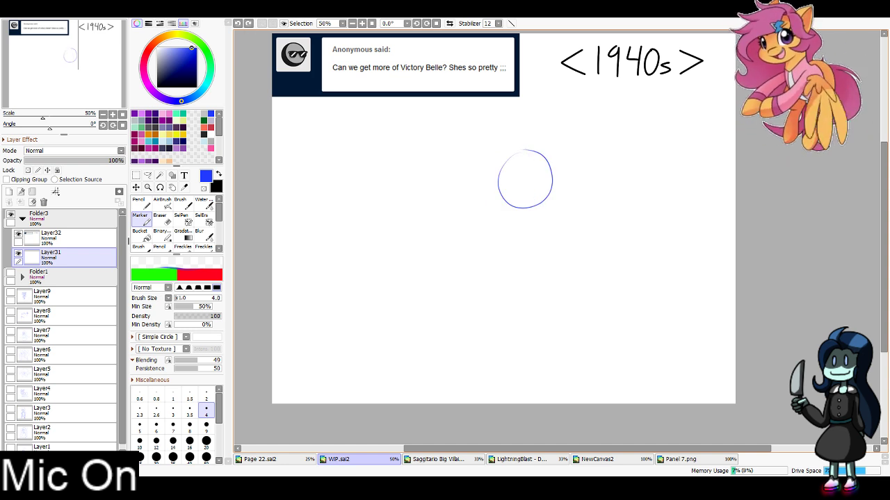
Sketch a curved vertical centre line and curved horizontal facial guidelines inside the head circle, undoing misplaced strokes
{"action": "left_click_drag", "start_coordinate": [526, 144], "coordinate": [533, 206]}
{"action": "key", "text": "ctrl+z"}
{"action": "key", "text": "ctrl+z"}
{"action": "mouse_move", "coordinate": [525, 150]}
{"action": "left_mouse_down"}
{"action": "mouse_move", "coordinate": [541, 208]}
{"action": "mouse_move", "coordinate": [525, 183]}
{"action": "mouse_move", "coordinate": [550, 172]}
{"action": "mouse_move", "coordinate": [549, 161]}
{"action": "left_mouse_up"}
{"action": "key", "text": "ctrl+z"}
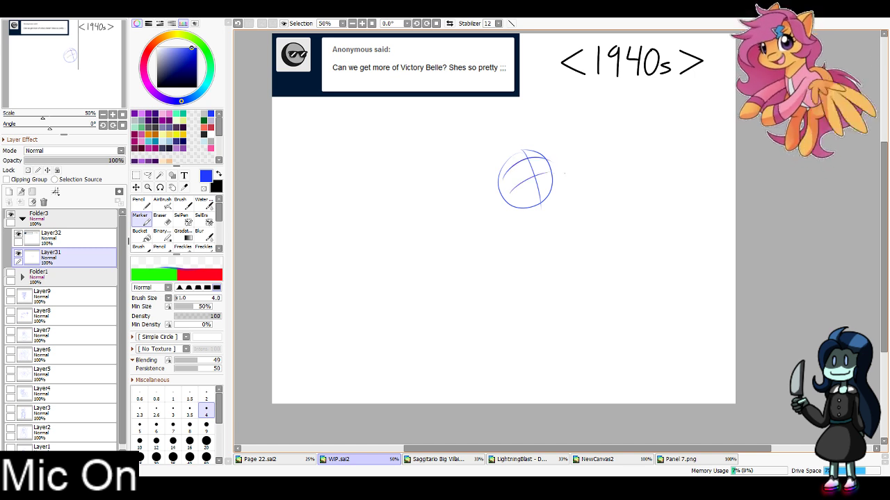
Sketch the face outline around the head circle, from forehead over the cheek to the jaw and chin, undoing misplaced strokes
{"action": "key", "text": "Page_Up"}
{"action": "key", "text": "Page_Up"}
{"action": "left_click_drag", "start_coordinate": [493, 123], "coordinate": [477, 213]}
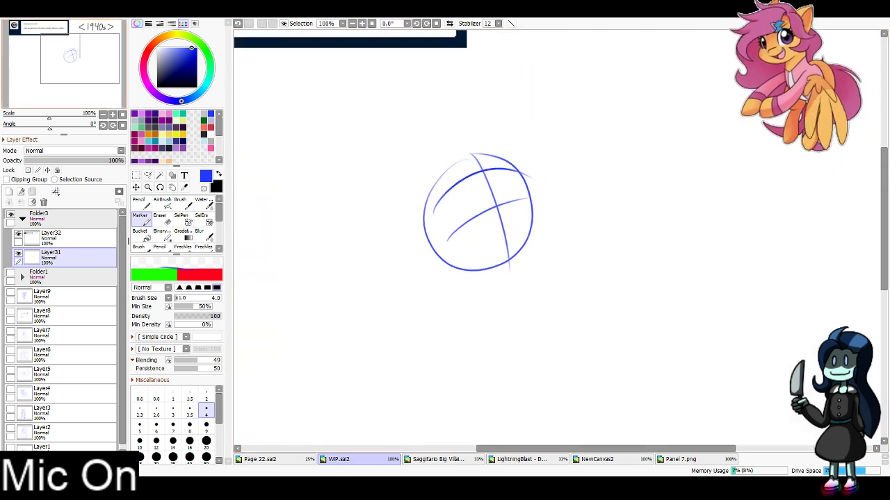
{"action": "left_click_drag", "start_coordinate": [506, 134], "coordinate": [521, 168]}
{"action": "key", "text": "ctrl+z"}
{"action": "mouse_move", "coordinate": [499, 128]}
{"action": "left_mouse_down"}
{"action": "mouse_move", "coordinate": [530, 171]}
{"action": "mouse_move", "coordinate": [539, 204]}
{"action": "left_mouse_up"}
{"action": "key", "text": "ctrl+z"}
{"action": "mouse_move", "coordinate": [523, 166]}
{"action": "left_mouse_down"}
{"action": "mouse_move", "coordinate": [541, 221]}
{"action": "mouse_move", "coordinate": [534, 194]}
{"action": "mouse_move", "coordinate": [546, 214]}
{"action": "mouse_move", "coordinate": [540, 204]}
{"action": "mouse_move", "coordinate": [544, 225]}
{"action": "mouse_move", "coordinate": [522, 282]}
{"action": "left_mouse_up"}
{"action": "key", "text": "ctrl+z"}
{"action": "key", "text": "ctrl+z"}
{"action": "key", "text": "ctrl+z"}
{"action": "key", "text": "ctrl+z"}
{"action": "mouse_move", "coordinate": [539, 201]}
{"action": "left_mouse_down"}
{"action": "mouse_move", "coordinate": [546, 212]}
{"action": "mouse_move", "coordinate": [523, 282]}
{"action": "mouse_move", "coordinate": [456, 276]}
{"action": "left_mouse_up"}
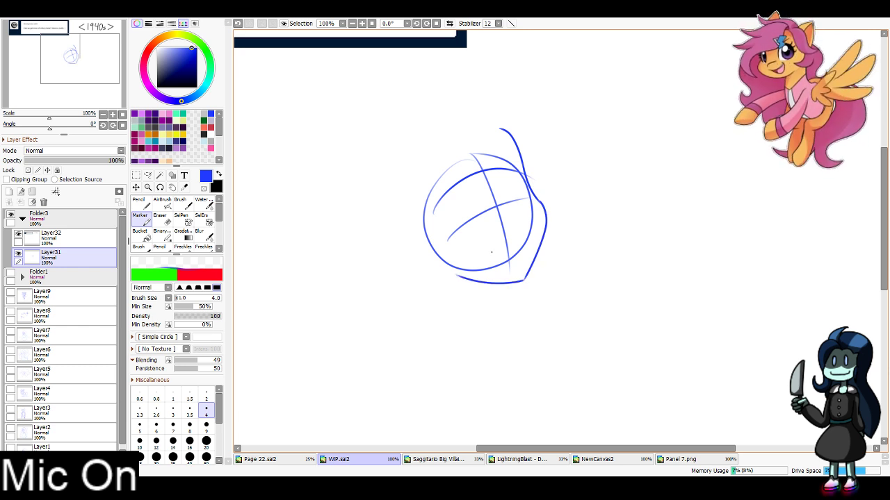
Sketch an open, smiling mouth with teeth and tongue, plus the far eye and the near eye's closed lid line
{"action": "left_click_drag", "start_coordinate": [518, 230], "coordinate": [485, 243]}
{"action": "key", "text": "ctrl+z"}
{"action": "mouse_move", "coordinate": [485, 244]}
{"action": "left_mouse_down"}
{"action": "mouse_move", "coordinate": [493, 269]}
{"action": "mouse_move", "coordinate": [504, 273]}
{"action": "left_mouse_up"}
{"action": "key", "text": "ctrl+z"}
{"action": "mouse_move", "coordinate": [523, 234]}
{"action": "left_mouse_down"}
{"action": "mouse_move", "coordinate": [516, 271]}
{"action": "mouse_move", "coordinate": [515, 243]}
{"action": "mouse_move", "coordinate": [483, 250]}
{"action": "mouse_move", "coordinate": [522, 236]}
{"action": "left_mouse_up"}
{"action": "key", "text": "ctrl+z"}
{"action": "left_click_drag", "start_coordinate": [482, 259], "coordinate": [519, 250]}
{"action": "key", "text": "ctrl+z"}
{"action": "mouse_move", "coordinate": [442, 217]}
{"action": "left_mouse_down"}
{"action": "mouse_move", "coordinate": [492, 181]}
{"action": "mouse_move", "coordinate": [474, 197]}
{"action": "mouse_move", "coordinate": [485, 176]}
{"action": "mouse_move", "coordinate": [522, 171]}
{"action": "mouse_move", "coordinate": [521, 192]}
{"action": "mouse_move", "coordinate": [504, 174]}
{"action": "left_mouse_up"}
{"action": "key", "text": "ctrl+z"}
{"action": "key", "text": "ctrl+z"}
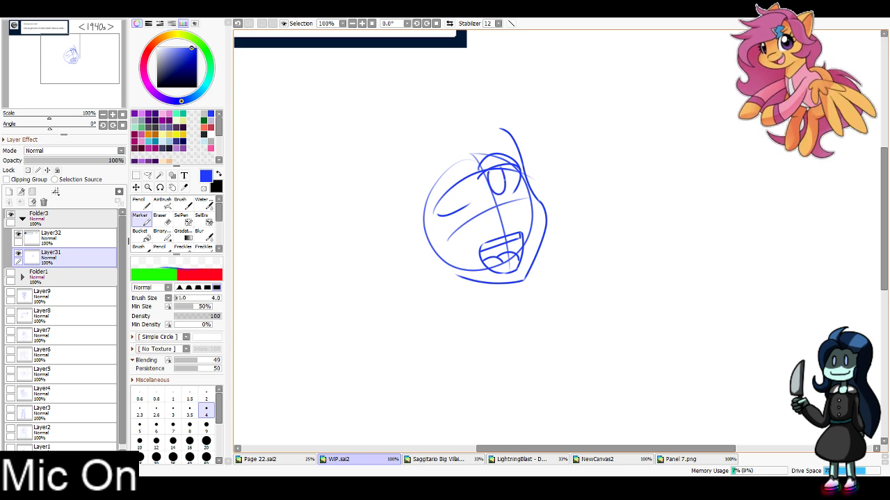
Add eyelashes to both eyes, a small nose, and an ear with a round earring
{"action": "mouse_move", "coordinate": [412, 223]}
{"action": "left_mouse_down"}
{"action": "mouse_move", "coordinate": [439, 213]}
{"action": "mouse_move", "coordinate": [427, 241]}
{"action": "left_mouse_up"}
{"action": "mouse_move", "coordinate": [546, 146]}
{"action": "left_mouse_down"}
{"action": "mouse_move", "coordinate": [511, 162]}
{"action": "mouse_move", "coordinate": [521, 170]}
{"action": "left_mouse_up"}
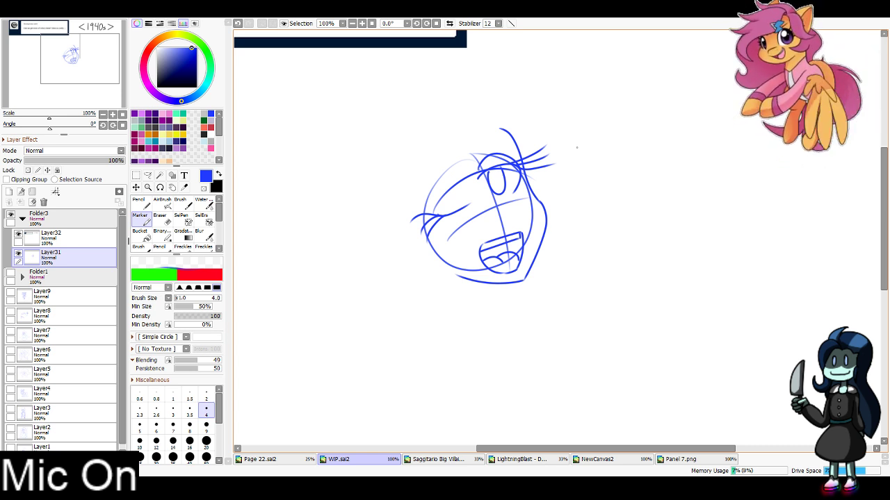
{"action": "mouse_move", "coordinate": [491, 200]}
{"action": "left_mouse_down"}
{"action": "mouse_move", "coordinate": [503, 208]}
{"action": "mouse_move", "coordinate": [492, 221]}
{"action": "left_mouse_up"}
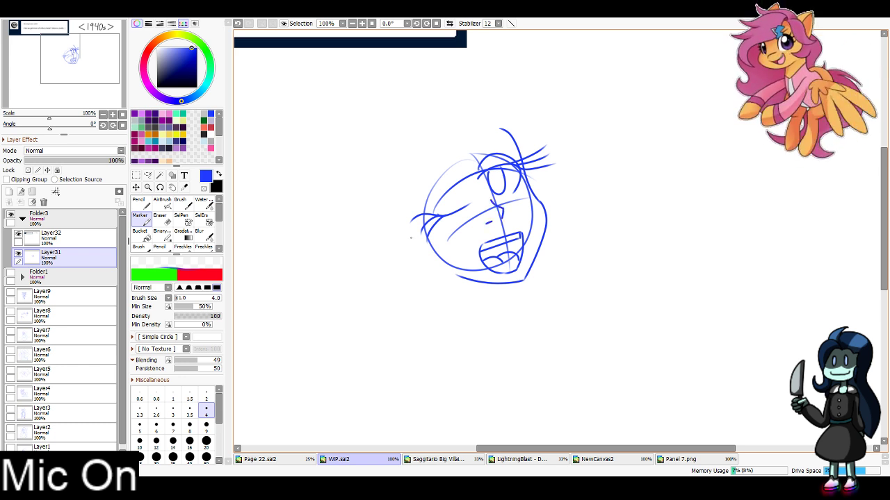
{"action": "mouse_move", "coordinate": [411, 232]}
{"action": "left_mouse_down"}
{"action": "mouse_move", "coordinate": [396, 251]}
{"action": "mouse_move", "coordinate": [423, 262]}
{"action": "left_mouse_up"}
{"action": "left_click_drag", "start_coordinate": [420, 255], "coordinate": [424, 260]}
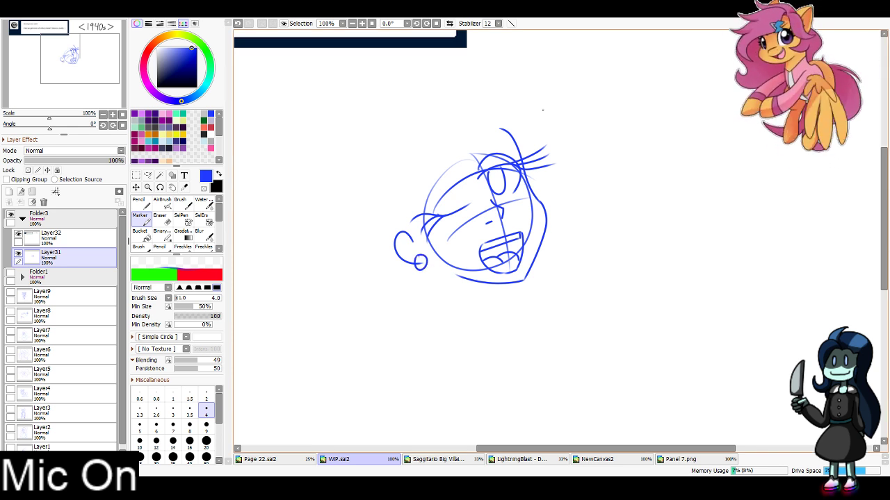
Sketch the front hair as a large rolled curl above the forehead and another curling behind the ear
{"action": "mouse_move", "coordinate": [479, 139]}
{"action": "left_mouse_down"}
{"action": "mouse_move", "coordinate": [479, 64]}
{"action": "mouse_move", "coordinate": [456, 147]}
{"action": "mouse_move", "coordinate": [487, 70]}
{"action": "mouse_move", "coordinate": [400, 250]}
{"action": "mouse_move", "coordinate": [393, 208]}
{"action": "left_mouse_up"}
{"action": "key", "text": "ctrl+z"}
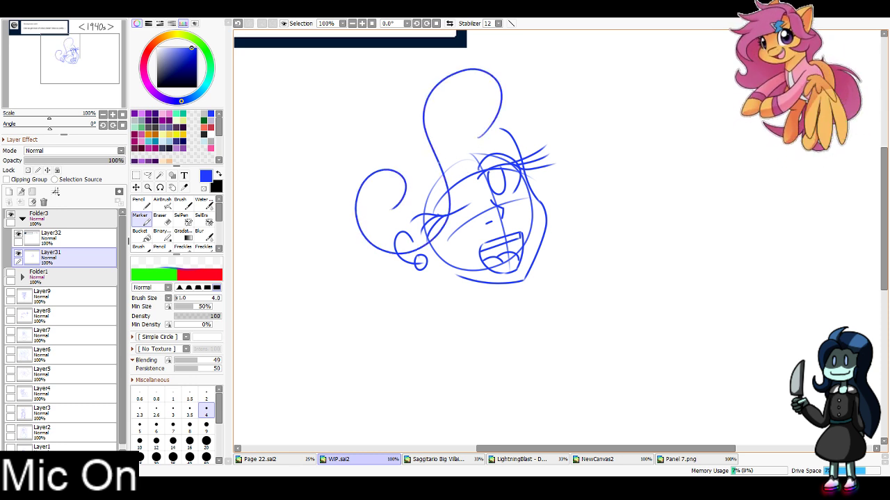
{"action": "mouse_move", "coordinate": [439, 163]}
{"action": "left_mouse_down"}
{"action": "mouse_move", "coordinate": [481, 137]}
{"action": "mouse_move", "coordinate": [440, 151]}
{"action": "mouse_move", "coordinate": [454, 129]}
{"action": "mouse_move", "coordinate": [436, 151]}
{"action": "left_mouse_up"}
{"action": "key", "text": "ctrl+z"}
{"action": "key", "text": "ctrl+z"}
{"action": "key", "text": "ctrl+z"}
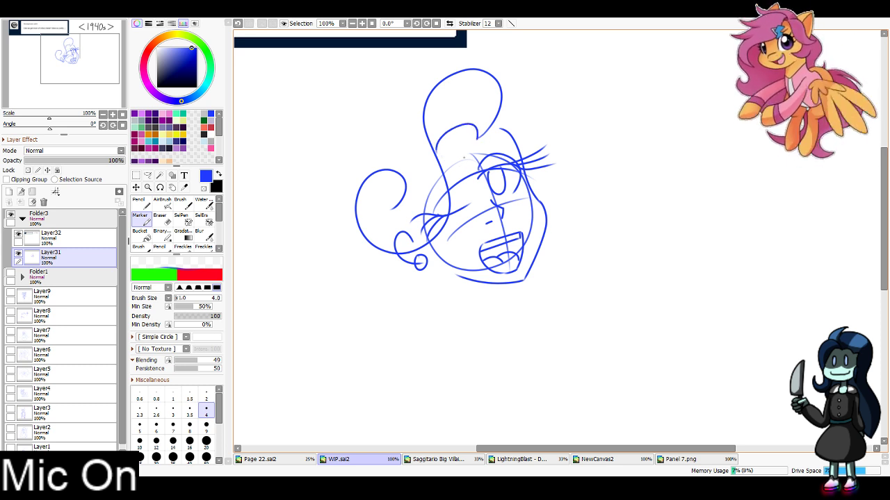
Sketch the voluminous outer hair contour around the curls and a smaller hair roll above the far eye
{"action": "left_click_drag", "start_coordinate": [487, 174], "coordinate": [531, 209]}
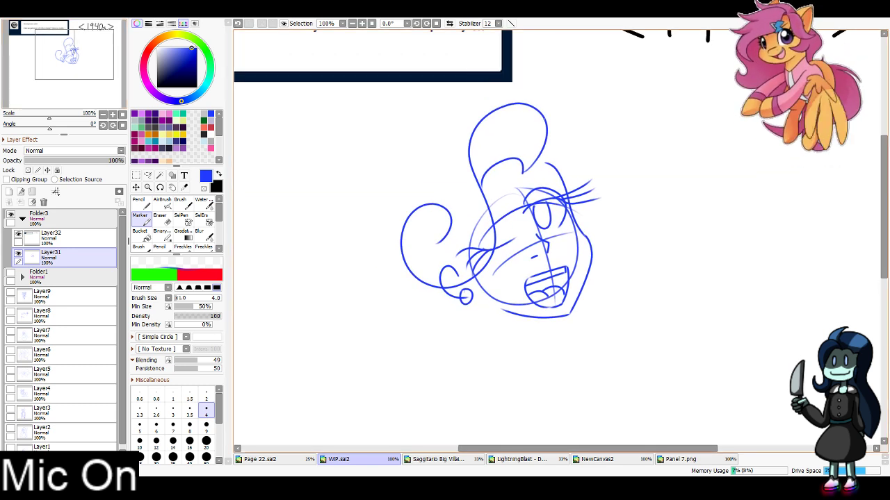
{"action": "mouse_move", "coordinate": [546, 117]}
{"action": "left_mouse_down"}
{"action": "mouse_move", "coordinate": [366, 154]}
{"action": "mouse_move", "coordinate": [359, 198]}
{"action": "left_mouse_up"}
{"action": "key", "text": "ctrl+z"}
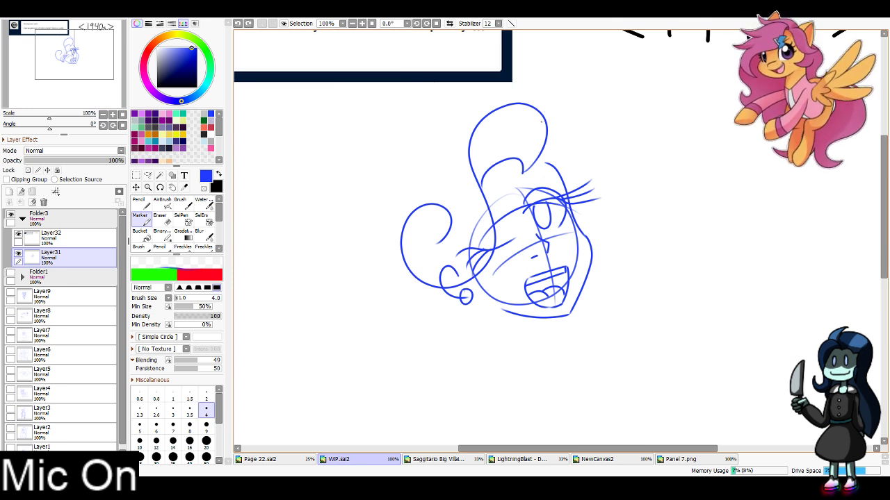
{"action": "mouse_move", "coordinate": [545, 119]}
{"action": "left_mouse_down"}
{"action": "mouse_move", "coordinate": [505, 82]}
{"action": "mouse_move", "coordinate": [407, 149]}
{"action": "mouse_move", "coordinate": [416, 294]}
{"action": "left_mouse_up"}
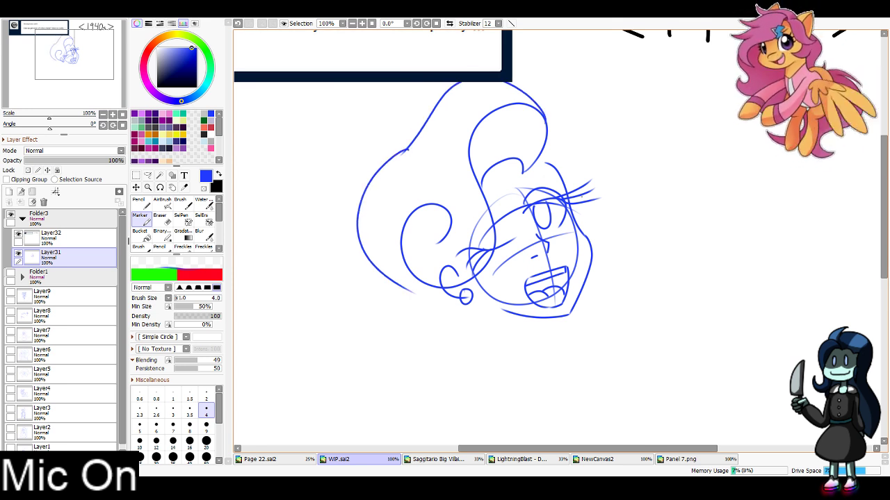
{"action": "left_click_drag", "start_coordinate": [549, 118], "coordinate": [571, 193]}
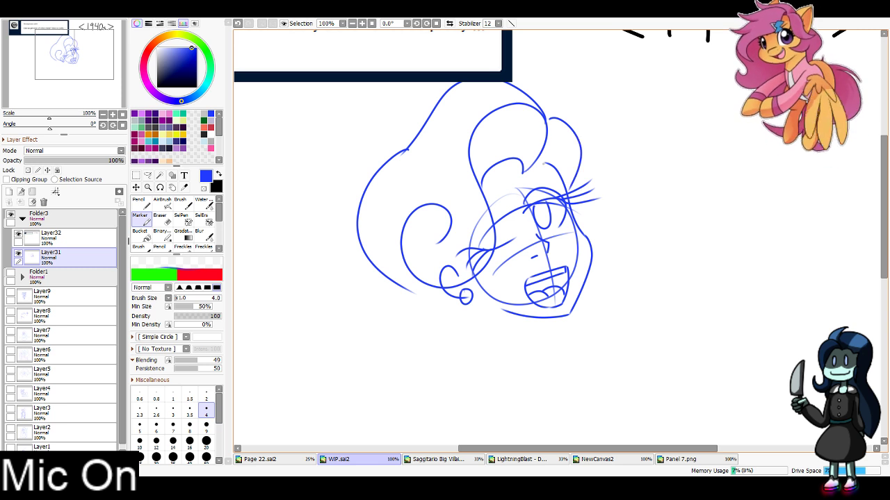
{"action": "left_click_drag", "start_coordinate": [533, 165], "coordinate": [561, 183]}
Sketch both neck lines below the jaw and a long wavy lock of hair falling behind the back
{"action": "mouse_move", "coordinate": [486, 278]}
{"action": "left_mouse_down"}
{"action": "mouse_move", "coordinate": [501, 162]}
{"action": "mouse_move", "coordinate": [505, 245]}
{"action": "left_mouse_up"}
{"action": "key", "text": "ctrl+z"}
{"action": "left_click_drag", "start_coordinate": [497, 197], "coordinate": [492, 260]}
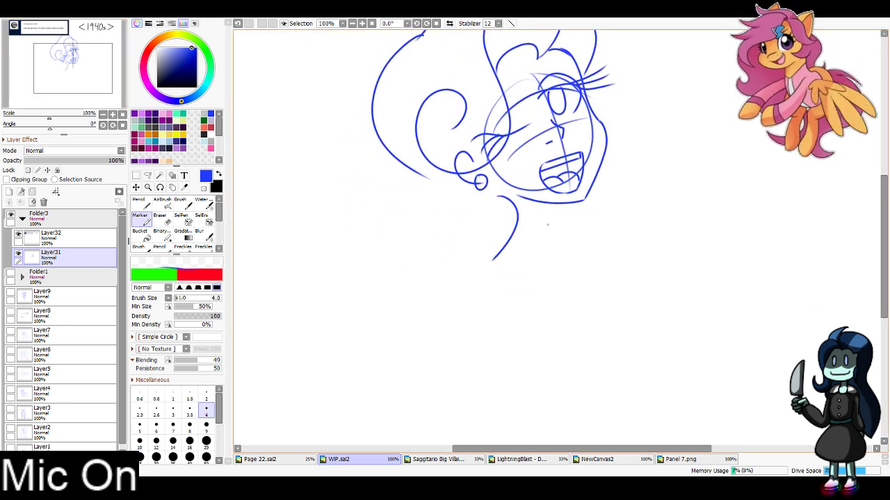
{"action": "left_click_drag", "start_coordinate": [550, 206], "coordinate": [562, 229]}
{"action": "left_click_drag", "start_coordinate": [420, 171], "coordinate": [370, 307]}
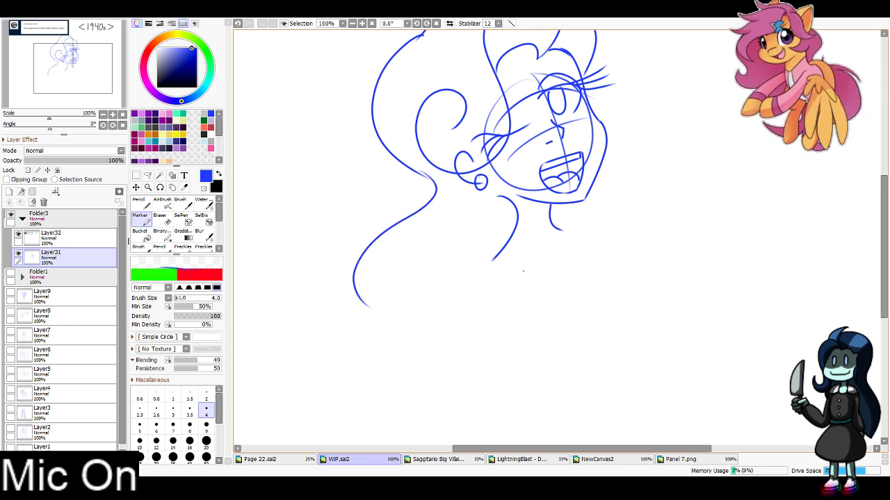
Sketch a circle for each shoulder joint and connect both circles to the neck with shoulder lines
{"action": "mouse_move", "coordinate": [479, 255]}
{"action": "left_mouse_down"}
{"action": "mouse_move", "coordinate": [466, 281]}
{"action": "mouse_move", "coordinate": [479, 246]}
{"action": "left_mouse_up"}
{"action": "key", "text": "ctrl+z"}
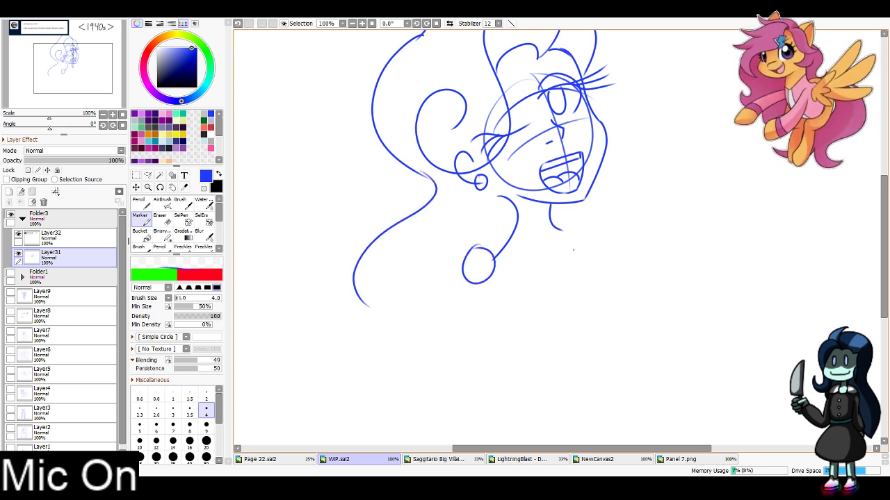
{"action": "left_click_drag", "start_coordinate": [610, 237], "coordinate": [617, 260]}
{"action": "mouse_move", "coordinate": [444, 285]}
{"action": "left_mouse_down"}
{"action": "mouse_move", "coordinate": [450, 293]}
{"action": "mouse_move", "coordinate": [367, 141]}
{"action": "mouse_move", "coordinate": [373, 148]}
{"action": "left_mouse_up"}
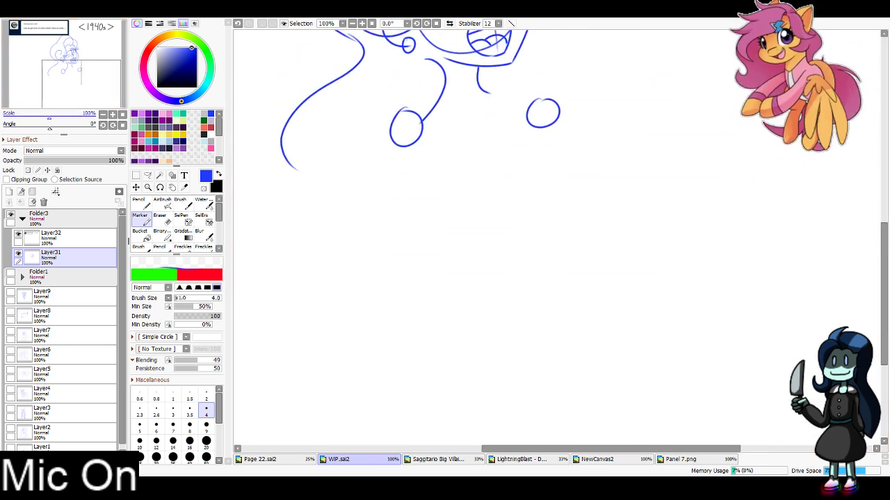
{"action": "mouse_move", "coordinate": [435, 106]}
{"action": "left_mouse_down"}
{"action": "mouse_move", "coordinate": [395, 118]}
{"action": "mouse_move", "coordinate": [414, 110]}
{"action": "left_mouse_up"}
{"action": "mouse_move", "coordinate": [483, 95]}
{"action": "left_mouse_down"}
{"action": "mouse_move", "coordinate": [535, 89]}
{"action": "mouse_move", "coordinate": [551, 97]}
{"action": "left_mouse_up"}
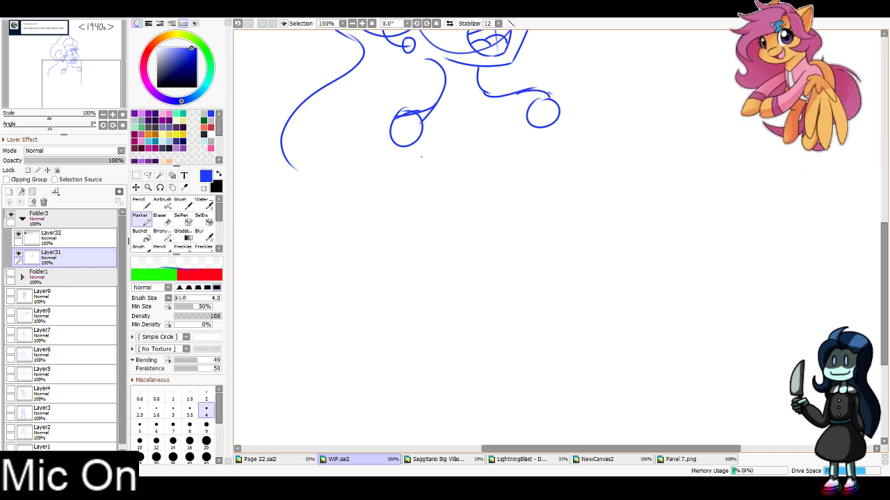
Sketch the upper torso with a chest line between the shoulders, two tapering sides and a curved lower edge, undoing misplaced strokes
{"action": "key", "text": "ctrl+z"}
{"action": "mouse_move", "coordinate": [413, 161]}
{"action": "left_mouse_down"}
{"action": "mouse_move", "coordinate": [522, 126]}
{"action": "mouse_move", "coordinate": [435, 267]}
{"action": "mouse_move", "coordinate": [419, 265]}
{"action": "mouse_move", "coordinate": [447, 310]}
{"action": "left_mouse_up"}
{"action": "key", "text": "ctrl+z"}
{"action": "left_click_drag", "start_coordinate": [529, 130], "coordinate": [517, 277]}
{"action": "key", "text": "ctrl+z"}
{"action": "key", "text": "ctrl+z"}
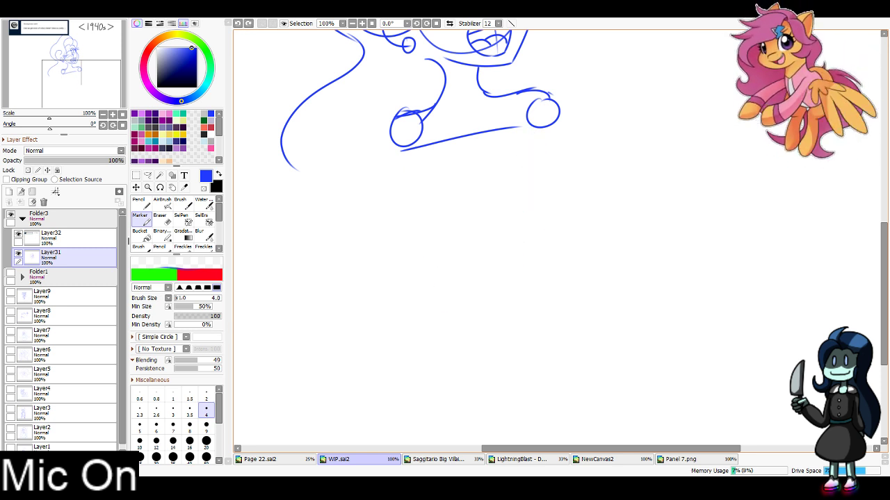
{"action": "left_click_drag", "start_coordinate": [393, 157], "coordinate": [474, 294]}
{"action": "key", "text": "ctrl+z"}
{"action": "left_click_drag", "start_coordinate": [392, 157], "coordinate": [475, 294]}
{"action": "mouse_move", "coordinate": [532, 127]}
{"action": "left_mouse_down"}
{"action": "mouse_move", "coordinate": [536, 161]}
{"action": "mouse_move", "coordinate": [541, 267]}
{"action": "left_mouse_up"}
Sketch the waist section below the torso and the flaring hip lines down to the canvas edge
{"action": "mouse_move", "coordinate": [473, 295]}
{"action": "left_mouse_down"}
{"action": "mouse_move", "coordinate": [531, 291]}
{"action": "mouse_move", "coordinate": [544, 273]}
{"action": "mouse_move", "coordinate": [460, 349]}
{"action": "left_mouse_up"}
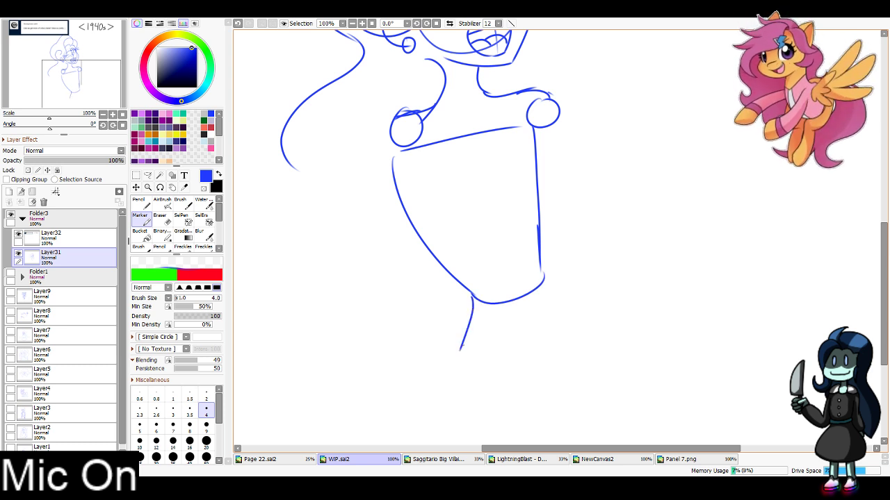
{"action": "key", "text": "ctrl+z"}
{"action": "mouse_move", "coordinate": [473, 296]}
{"action": "left_mouse_down"}
{"action": "mouse_move", "coordinate": [454, 354]}
{"action": "mouse_move", "coordinate": [549, 367]}
{"action": "left_mouse_up"}
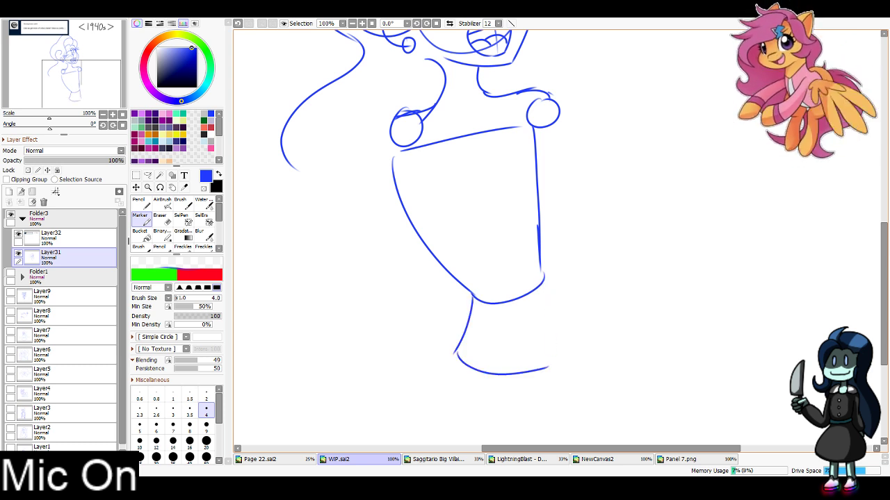
{"action": "key", "text": "ctrl+z"}
{"action": "left_click_drag", "start_coordinate": [459, 346], "coordinate": [544, 368]}
{"action": "mouse_move", "coordinate": [543, 276]}
{"action": "left_mouse_down"}
{"action": "mouse_move", "coordinate": [561, 359]}
{"action": "mouse_move", "coordinate": [535, 369]}
{"action": "mouse_move", "coordinate": [587, 194]}
{"action": "left_mouse_up"}
{"action": "left_click_drag", "start_coordinate": [523, 195], "coordinate": [461, 292]}
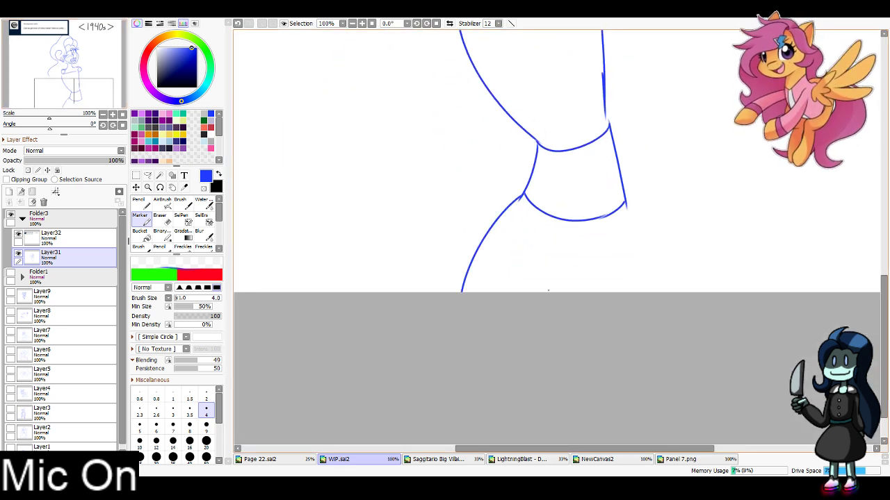
{"action": "key", "text": "ctrl+z"}
{"action": "mouse_move", "coordinate": [625, 203]}
{"action": "left_mouse_down"}
{"action": "mouse_move", "coordinate": [661, 292]}
{"action": "mouse_move", "coordinate": [642, 291]}
{"action": "left_mouse_up"}
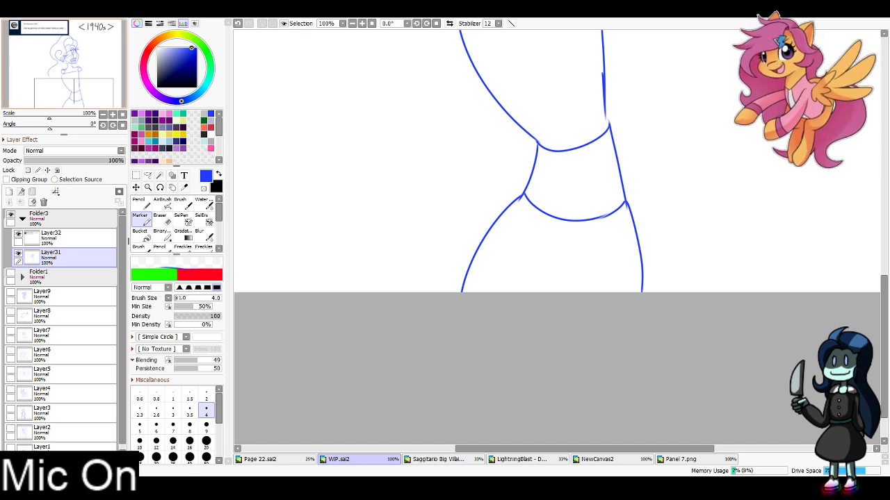
Sketch the near upper arm hanging from the shoulder circle down to a rounded elbow, undoing misplaced strokes
{"action": "mouse_move", "coordinate": [473, 153]}
{"action": "left_mouse_down"}
{"action": "mouse_move", "coordinate": [438, 289]}
{"action": "mouse_move", "coordinate": [453, 256]}
{"action": "left_mouse_up"}
{"action": "left_click_drag", "start_coordinate": [440, 67], "coordinate": [407, 181]}
{"action": "key", "text": "ctrl+z"}
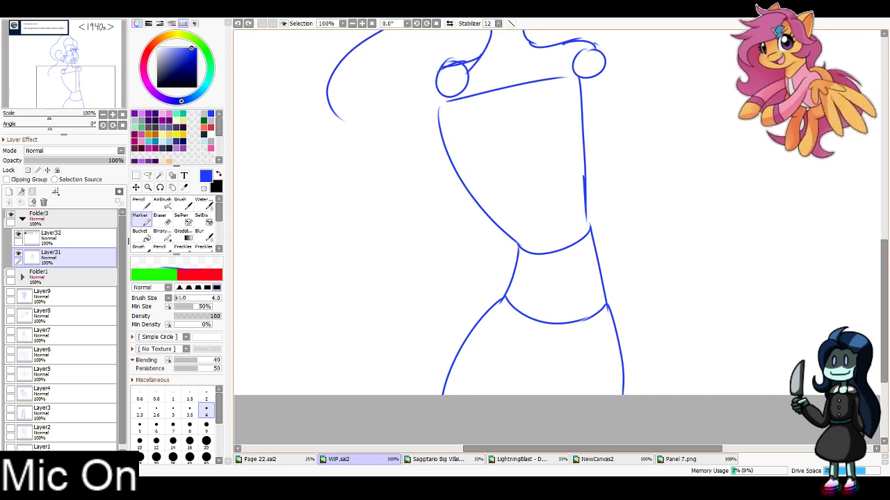
{"action": "key", "text": "ctrl+z"}
{"action": "mouse_move", "coordinate": [440, 67]}
{"action": "left_mouse_down"}
{"action": "mouse_move", "coordinate": [381, 278]}
{"action": "mouse_move", "coordinate": [458, 102]}
{"action": "left_mouse_up"}
{"action": "key", "text": "ctrl+z"}
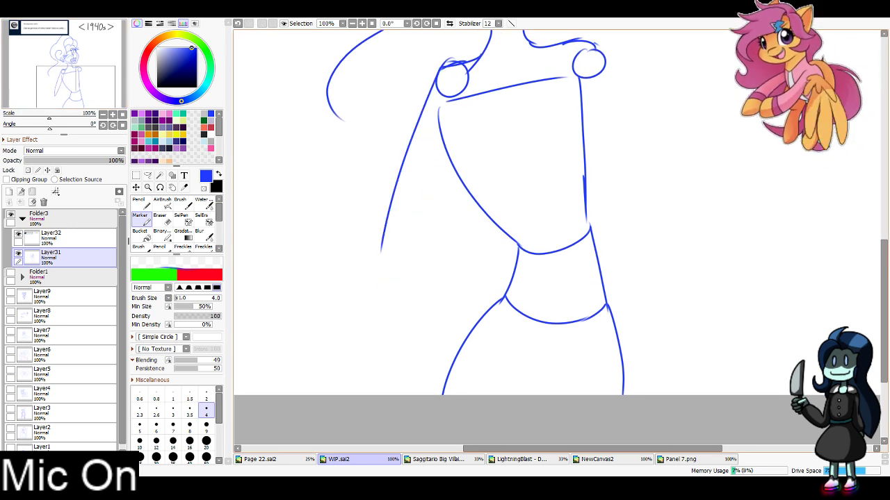
{"action": "left_click_drag", "start_coordinate": [383, 239], "coordinate": [458, 106]}
{"action": "left_click_drag", "start_coordinate": [450, 149], "coordinate": [458, 58]}
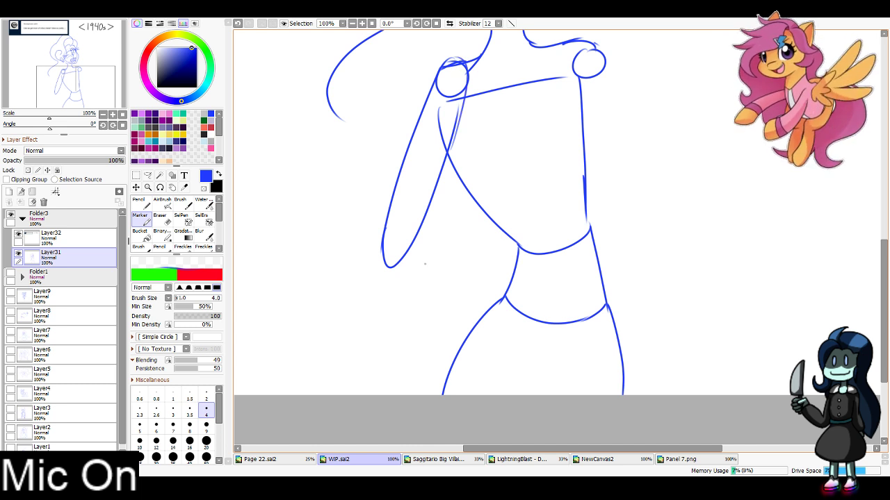
Sketch the near forearm from the elbow to the waist and a hand resting on the hip
{"action": "left_click_drag", "start_coordinate": [402, 243], "coordinate": [491, 317]}
{"action": "key", "text": "ctrl+z"}
{"action": "left_click_drag", "start_coordinate": [383, 267], "coordinate": [445, 313]}
{"action": "left_click_drag", "start_coordinate": [442, 311], "coordinate": [480, 334]}
{"action": "mouse_move", "coordinate": [488, 312]}
{"action": "left_mouse_down"}
{"action": "mouse_move", "coordinate": [485, 333]}
{"action": "mouse_move", "coordinate": [512, 296]}
{"action": "left_mouse_up"}
{"action": "mouse_move", "coordinate": [505, 300]}
{"action": "left_mouse_down"}
{"action": "mouse_move", "coordinate": [519, 335]}
{"action": "mouse_move", "coordinate": [507, 347]}
{"action": "left_mouse_up"}
{"action": "left_click_drag", "start_coordinate": [508, 346], "coordinate": [477, 332]}
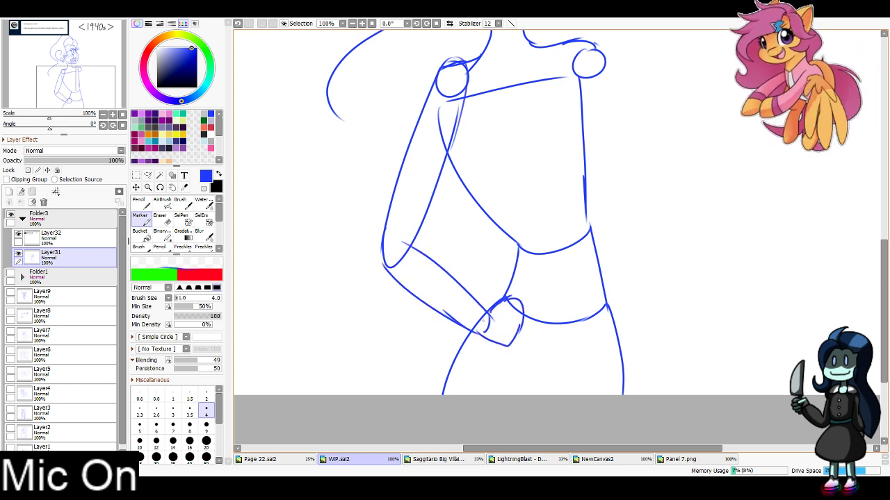
Sketch a second upper arm angled further out from the near shoulder, undoing the extra forearm line
{"action": "left_click_drag", "start_coordinate": [75, 85], "coordinate": [73, 90]}
{"action": "mouse_move", "coordinate": [476, 76]}
{"action": "left_mouse_down"}
{"action": "mouse_move", "coordinate": [381, 233]}
{"action": "mouse_move", "coordinate": [487, 127]}
{"action": "left_mouse_up"}
{"action": "left_click_drag", "start_coordinate": [467, 163], "coordinate": [479, 79]}
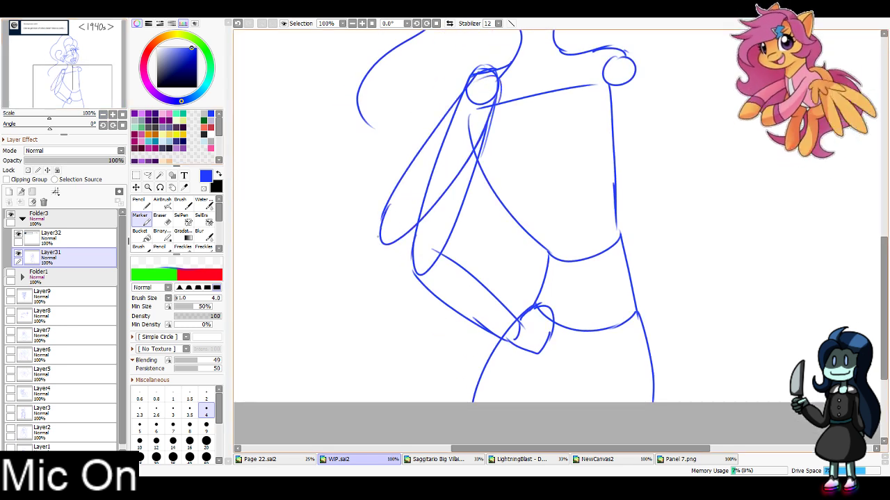
{"action": "left_click_drag", "start_coordinate": [381, 243], "coordinate": [486, 332]}
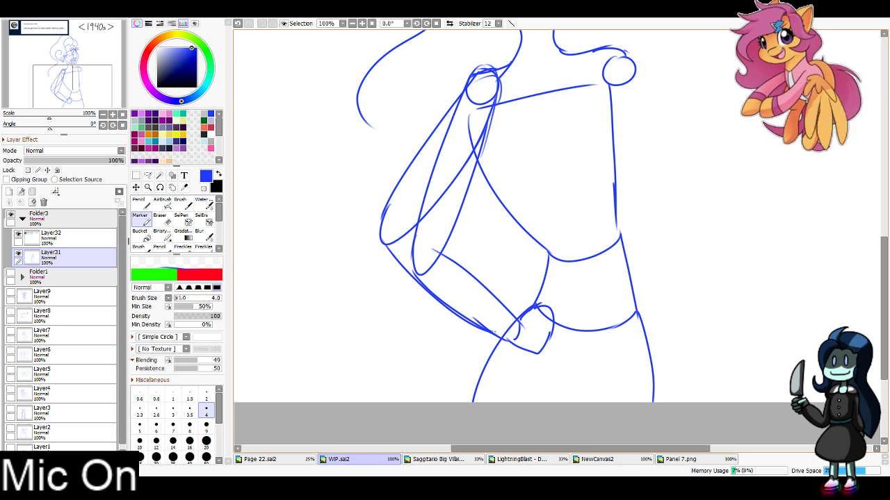
{"action": "key", "text": "ctrl+z"}
Lasso the forearm and hand, move them to meet the new upper arm's elbow, and deselect them
{"action": "left_click", "coordinate": [147, 176]}
{"action": "mouse_move", "coordinate": [427, 242]}
{"action": "left_mouse_down"}
{"action": "mouse_move", "coordinate": [451, 252]}
{"action": "mouse_move", "coordinate": [461, 321]}
{"action": "mouse_move", "coordinate": [545, 351]}
{"action": "mouse_move", "coordinate": [554, 302]}
{"action": "mouse_move", "coordinate": [509, 306]}
{"action": "mouse_move", "coordinate": [452, 253]}
{"action": "left_mouse_up"}
{"action": "left_click_drag", "start_coordinate": [479, 292], "coordinate": [444, 260]}
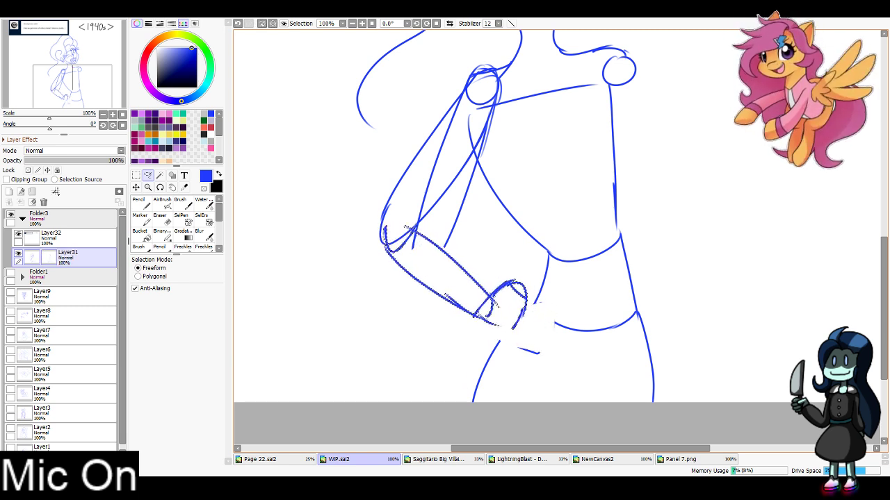
{"action": "key", "text": "ctrl+d"}
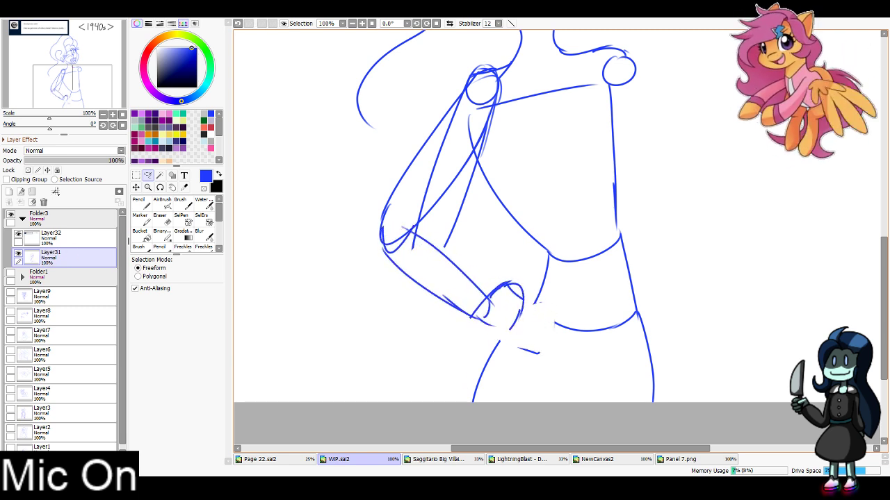
Redraw the near waist curve, hip line and hand contour around the moved hand with the Marker
{"action": "left_click", "coordinate": [161, 219]}
{"action": "left_click", "coordinate": [142, 220]}
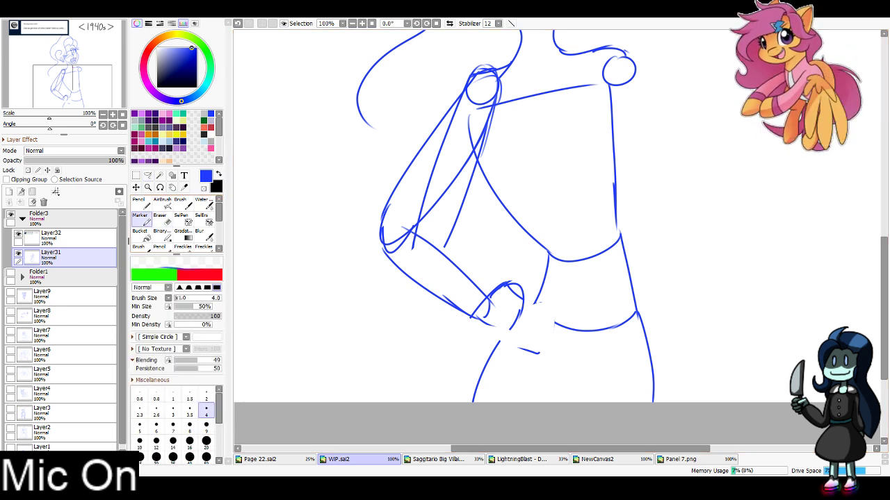
{"action": "left_click_drag", "start_coordinate": [515, 219], "coordinate": [542, 275]}
{"action": "mouse_move", "coordinate": [525, 240]}
{"action": "left_mouse_down"}
{"action": "mouse_move", "coordinate": [536, 301]}
{"action": "mouse_move", "coordinate": [532, 292]}
{"action": "mouse_move", "coordinate": [466, 401]}
{"action": "left_mouse_up"}
{"action": "mouse_move", "coordinate": [474, 316]}
{"action": "left_mouse_down"}
{"action": "mouse_move", "coordinate": [486, 328]}
{"action": "mouse_move", "coordinate": [507, 322]}
{"action": "mouse_move", "coordinate": [518, 299]}
{"action": "mouse_move", "coordinate": [495, 289]}
{"action": "left_mouse_up"}
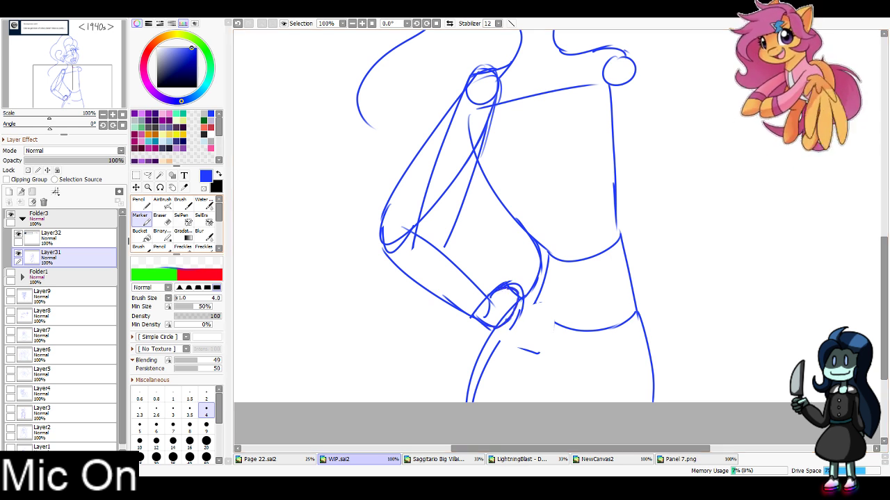
Erase the old inner upper-arm lines with the size 40 Eraser, keeping the outward-angled arm
{"action": "key", "text": "e"}
{"action": "left_click_drag", "start_coordinate": [449, 238], "coordinate": [459, 218]}
{"action": "key", "text": "bracketright"}
{"action": "key", "text": "bracketright"}
{"action": "key", "text": "bracketright"}
{"action": "key", "text": "bracketright"}
{"action": "key", "text": "bracketright"}
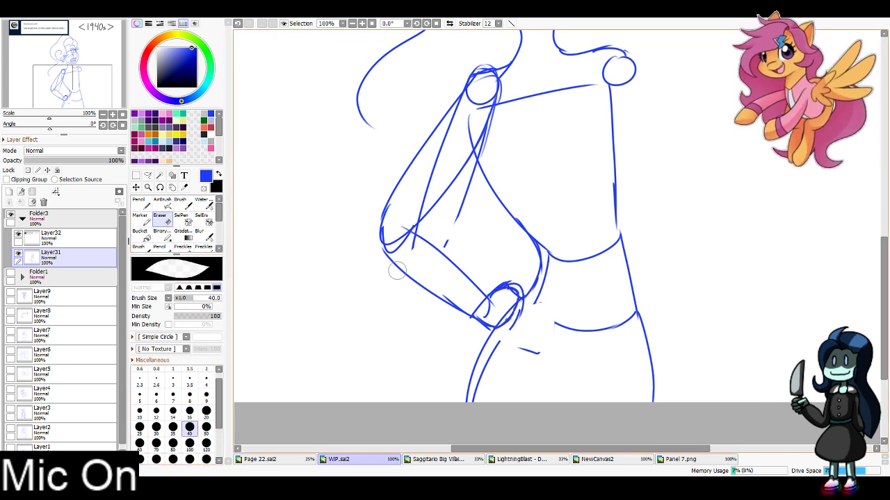
{"action": "mouse_move", "coordinate": [474, 180]}
{"action": "left_mouse_down"}
{"action": "mouse_move", "coordinate": [452, 230]}
{"action": "mouse_move", "coordinate": [431, 185]}
{"action": "mouse_move", "coordinate": [468, 103]}
{"action": "left_mouse_up"}
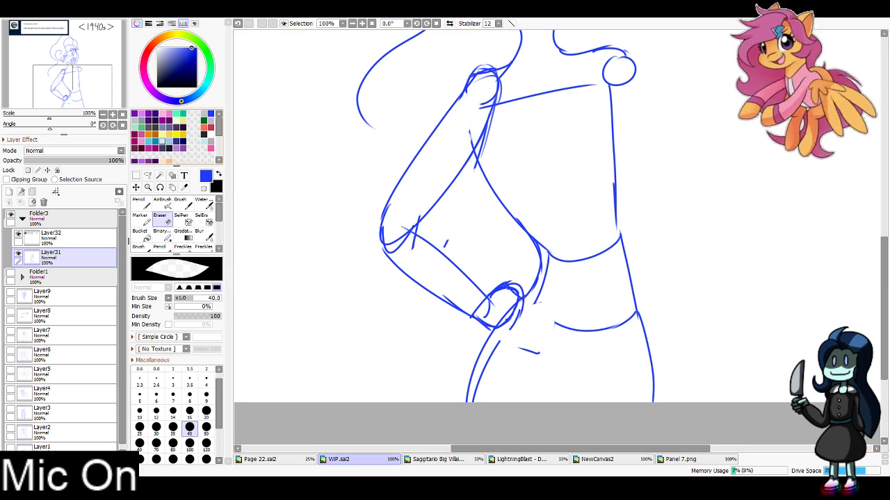
{"action": "left_click_drag", "start_coordinate": [430, 194], "coordinate": [346, 339]}
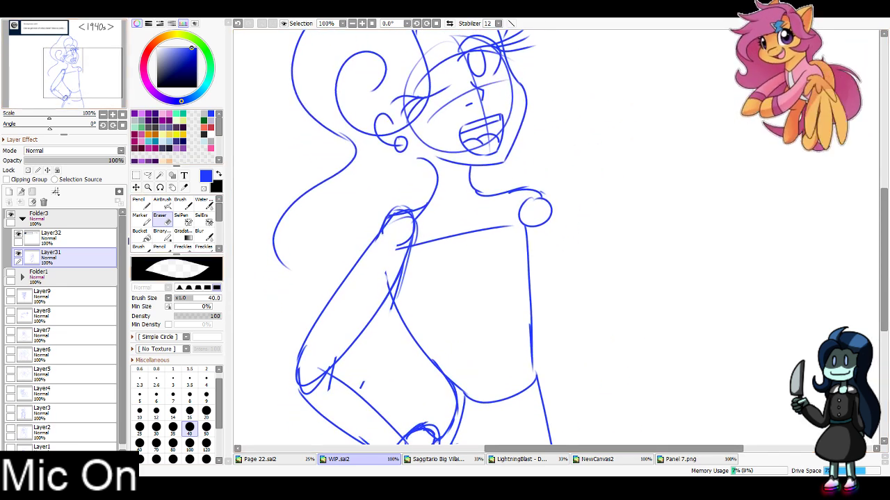
Sketch a rounded far hand on the chest and the forearm's upper line extending outward with the Marker
{"action": "left_click", "coordinate": [140, 218]}
{"action": "mouse_move", "coordinate": [510, 234]}
{"action": "left_mouse_down"}
{"action": "mouse_move", "coordinate": [481, 258]}
{"action": "mouse_move", "coordinate": [532, 242]}
{"action": "left_mouse_up"}
{"action": "mouse_move", "coordinate": [480, 259]}
{"action": "left_mouse_down"}
{"action": "mouse_move", "coordinate": [529, 266]}
{"action": "mouse_move", "coordinate": [533, 241]}
{"action": "mouse_move", "coordinate": [622, 301]}
{"action": "left_mouse_up"}
{"action": "mouse_move", "coordinate": [551, 260]}
{"action": "left_mouse_down"}
{"action": "mouse_move", "coordinate": [463, 123]}
{"action": "mouse_move", "coordinate": [542, 151]}
{"action": "left_mouse_up"}
{"action": "key", "text": "ctrl+z"}
{"action": "mouse_move", "coordinate": [440, 131]}
{"action": "left_mouse_down"}
{"action": "mouse_move", "coordinate": [541, 193]}
{"action": "mouse_move", "coordinate": [553, 159]}
{"action": "left_mouse_up"}
{"action": "key", "text": "ctrl+z"}
{"action": "key", "text": "ctrl+z"}
{"action": "key", "text": "ctrl+z"}
{"action": "left_click_drag", "start_coordinate": [451, 111], "coordinate": [586, 132]}
{"action": "key", "text": "ctrl+z"}
{"action": "left_click_drag", "start_coordinate": [442, 129], "coordinate": [546, 156]}
{"action": "key", "text": "ctrl+z"}
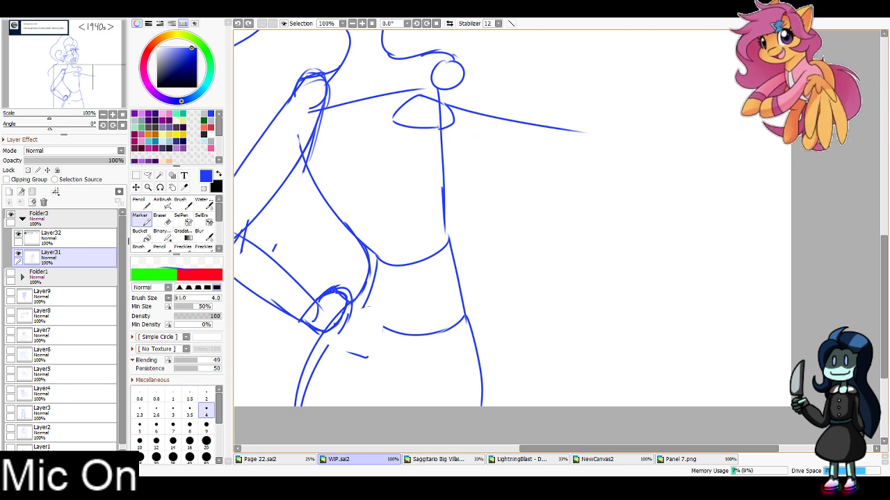
Add the forearm's lower line, the rounded elbow and the upper-arm line joining it to the far shoulder
{"action": "mouse_move", "coordinate": [442, 129]}
{"action": "left_mouse_down"}
{"action": "mouse_move", "coordinate": [553, 156]}
{"action": "mouse_move", "coordinate": [579, 131]}
{"action": "left_mouse_up"}
{"action": "mouse_move", "coordinate": [462, 59]}
{"action": "left_mouse_down"}
{"action": "mouse_move", "coordinate": [576, 133]}
{"action": "mouse_move", "coordinate": [511, 97]}
{"action": "mouse_move", "coordinate": [573, 131]}
{"action": "mouse_move", "coordinate": [556, 128]}
{"action": "left_mouse_up"}
{"action": "key", "text": "ctrl+z"}
{"action": "key", "text": "ctrl+z"}
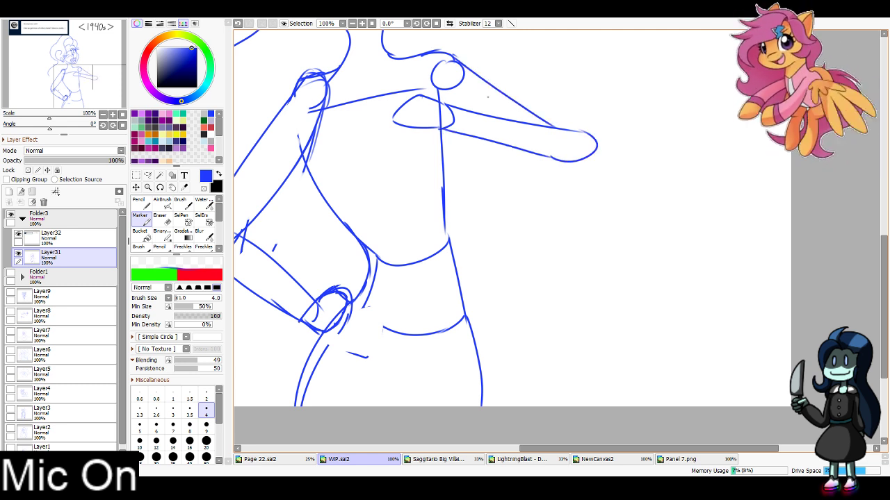
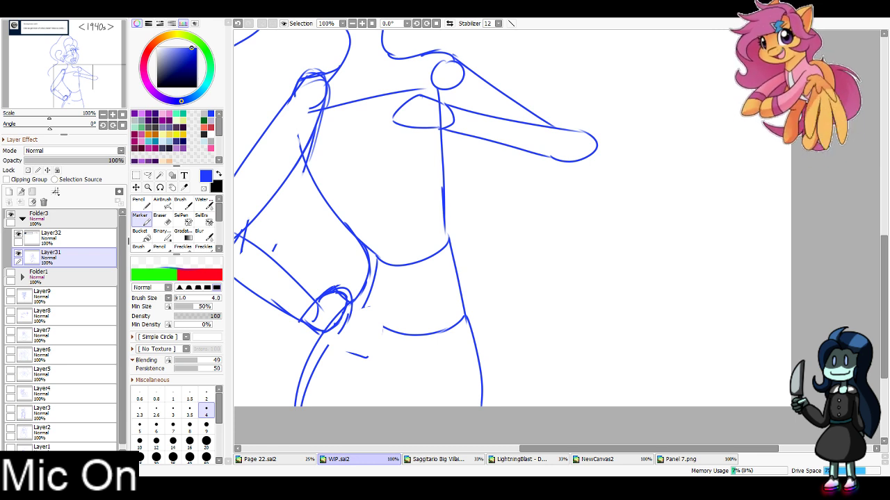
Redraw the near shoulder and the outer contour of the upper arm down towards the elbow
{"action": "mouse_move", "coordinate": [417, 222]}
{"action": "left_mouse_down"}
{"action": "mouse_move", "coordinate": [475, 351]}
{"action": "mouse_move", "coordinate": [532, 345]}
{"action": "left_mouse_up"}
{"action": "left_click_drag", "start_coordinate": [454, 189], "coordinate": [401, 200]}
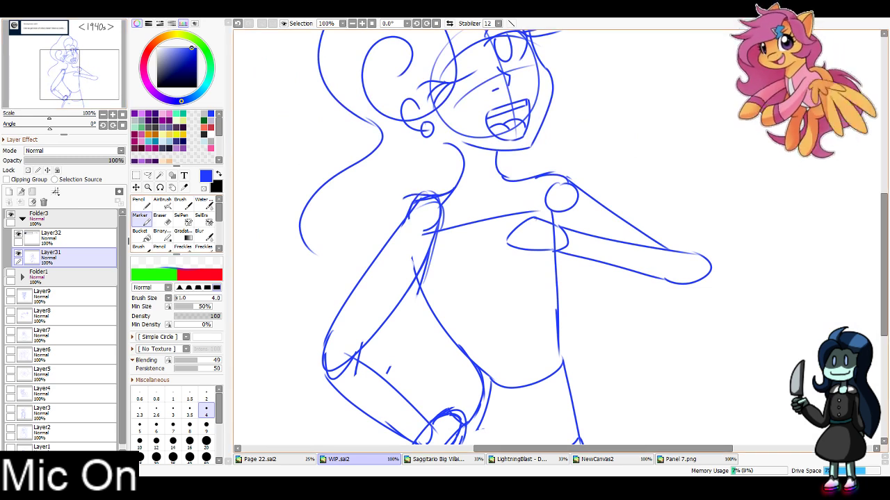
{"action": "key", "text": "ctrl+z"}
{"action": "mouse_move", "coordinate": [455, 189]}
{"action": "left_mouse_down"}
{"action": "mouse_move", "coordinate": [409, 196]}
{"action": "mouse_move", "coordinate": [369, 264]}
{"action": "left_mouse_up"}
{"action": "key", "text": "ctrl+z"}
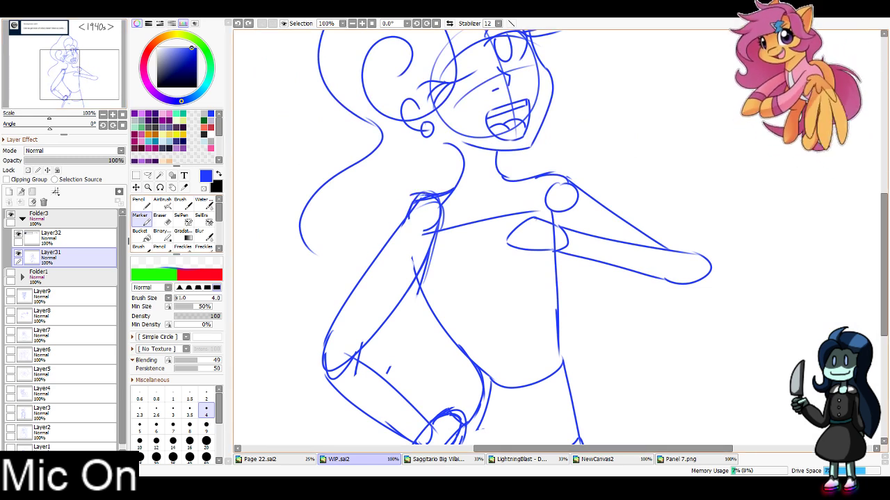
{"action": "left_click_drag", "start_coordinate": [424, 194], "coordinate": [344, 303]}
{"action": "left_click_drag", "start_coordinate": [388, 235], "coordinate": [331, 330]}
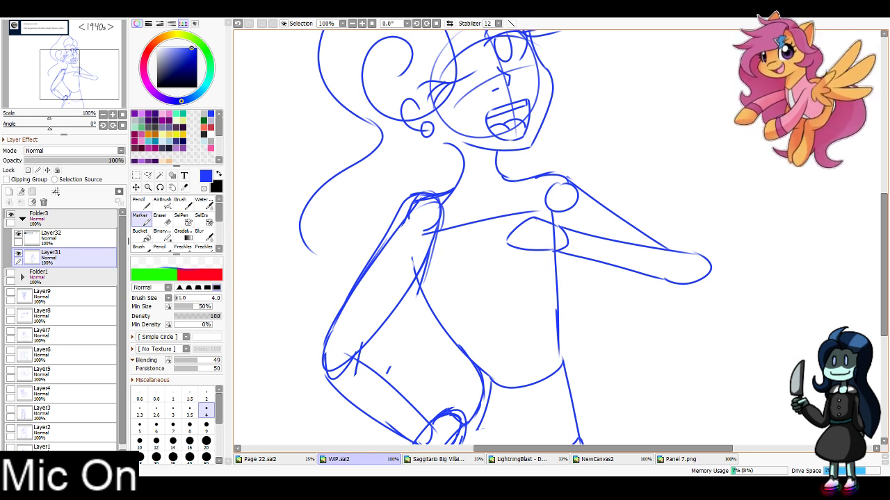
Redraw the near neck curve from the earring to the shoulder and erase the old neck line
{"action": "left_click_drag", "start_coordinate": [503, 176], "coordinate": [519, 179]}
{"action": "mouse_move", "coordinate": [439, 131]}
{"action": "left_mouse_down"}
{"action": "mouse_move", "coordinate": [469, 178]}
{"action": "mouse_move", "coordinate": [461, 195]}
{"action": "mouse_move", "coordinate": [430, 207]}
{"action": "left_mouse_up"}
{"action": "key", "text": "ctrl+z"}
{"action": "left_click_drag", "start_coordinate": [462, 147], "coordinate": [441, 207]}
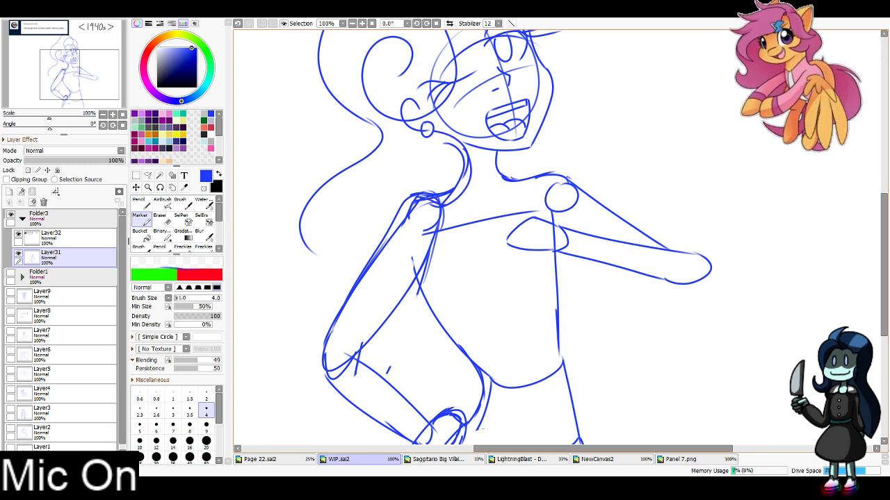
{"action": "key", "text": "e"}
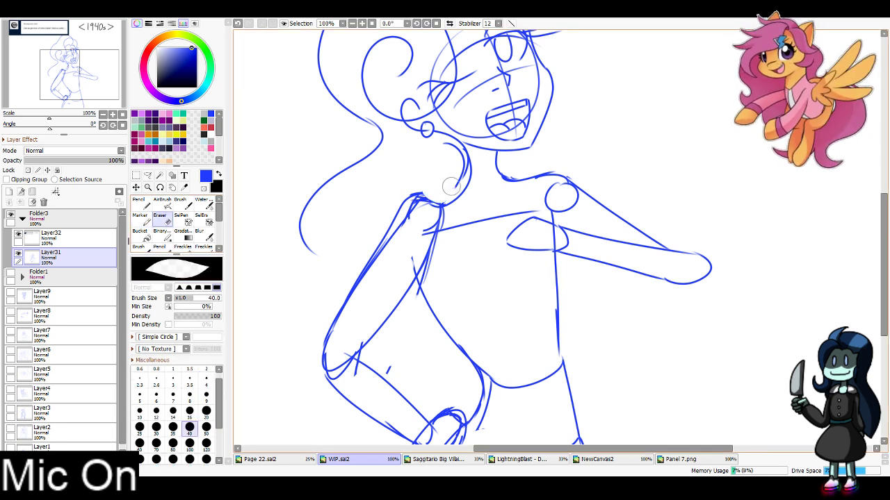
{"action": "left_click_drag", "start_coordinate": [441, 193], "coordinate": [432, 191]}
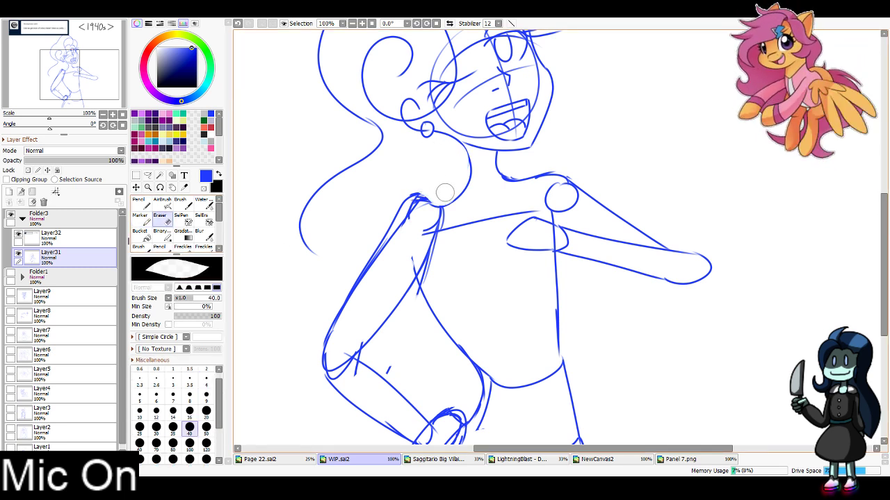
Sketch a rounded curl around the far side of the neck with the Marker and erase the old line inside it
{"action": "left_click", "coordinate": [142, 220]}
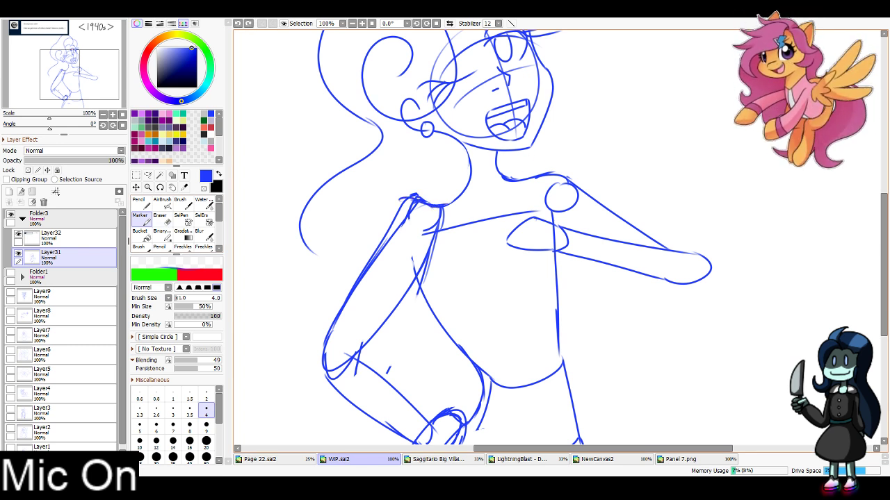
{"action": "mouse_move", "coordinate": [541, 141]}
{"action": "left_mouse_down"}
{"action": "mouse_move", "coordinate": [544, 177]}
{"action": "mouse_move", "coordinate": [552, 159]}
{"action": "left_mouse_up"}
{"action": "key", "text": "ctrl+z"}
{"action": "key", "text": "ctrl+z"}
{"action": "key", "text": "ctrl+z"}
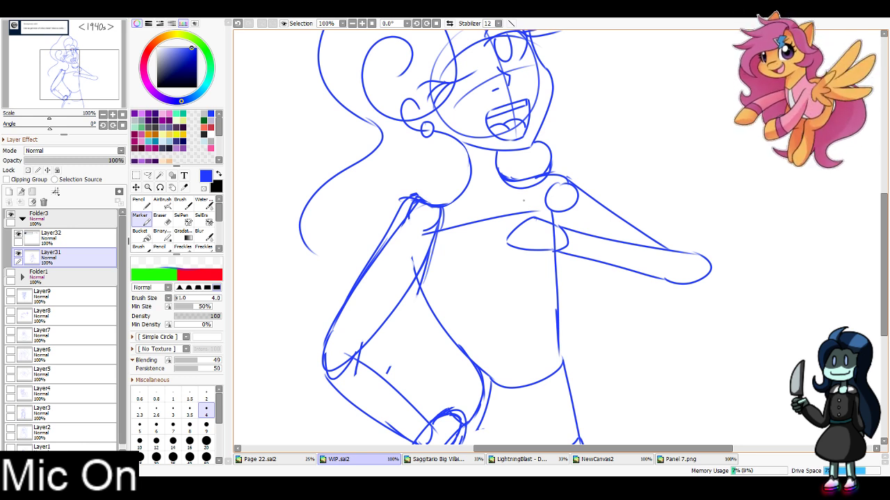
{"action": "key", "text": "e"}
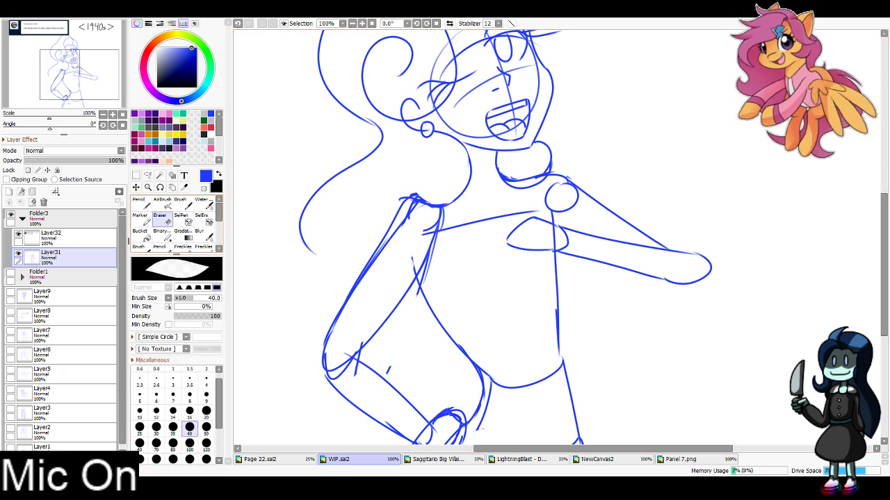
{"action": "left_click_drag", "start_coordinate": [529, 171], "coordinate": [539, 161]}
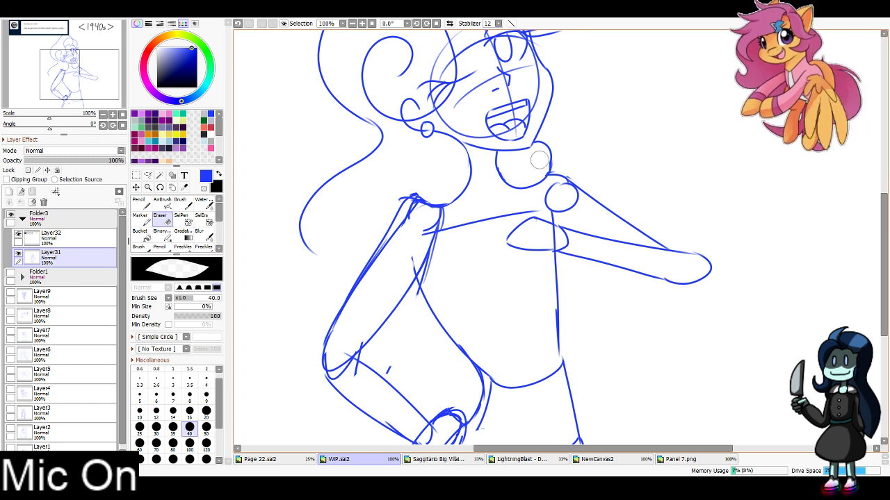
Extend the long hair strand with another rounded wave down behind the near elbow
{"action": "left_click", "coordinate": [142, 221]}
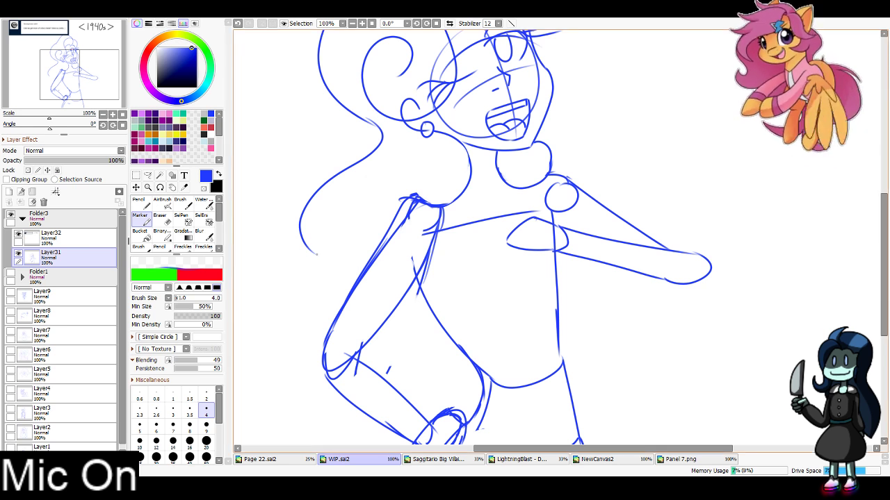
{"action": "left_click_drag", "start_coordinate": [329, 265], "coordinate": [322, 379]}
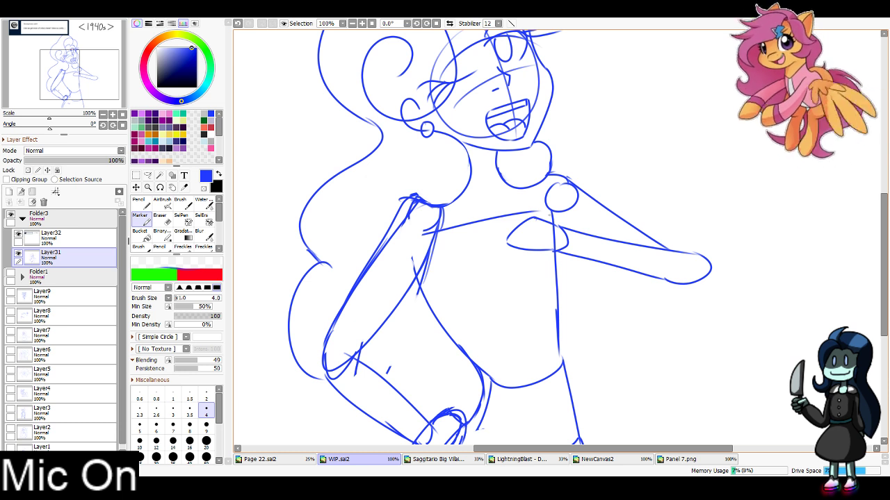
Sketch the far chest contour from under the forearm through the waist to the hip, plus a short curve across the midriff
{"action": "mouse_move", "coordinate": [542, 207]}
{"action": "left_mouse_down"}
{"action": "mouse_move", "coordinate": [585, 257]}
{"action": "mouse_move", "coordinate": [559, 321]}
{"action": "left_mouse_up"}
{"action": "key", "text": "ctrl+z"}
{"action": "key", "text": "ctrl+z"}
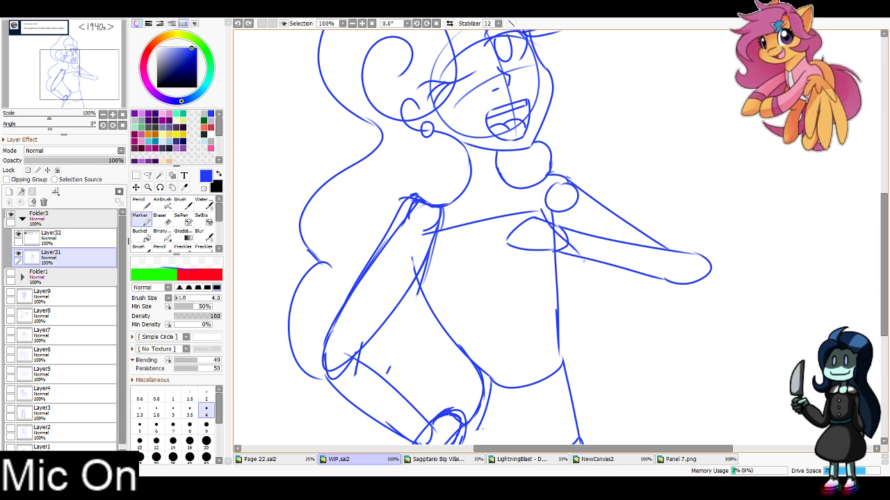
{"action": "left_click_drag", "start_coordinate": [584, 261], "coordinate": [557, 320]}
{"action": "left_click_drag", "start_coordinate": [578, 281], "coordinate": [560, 328]}
{"action": "key", "text": "ctrl+z"}
{"action": "left_click_drag", "start_coordinate": [476, 321], "coordinate": [521, 317]}
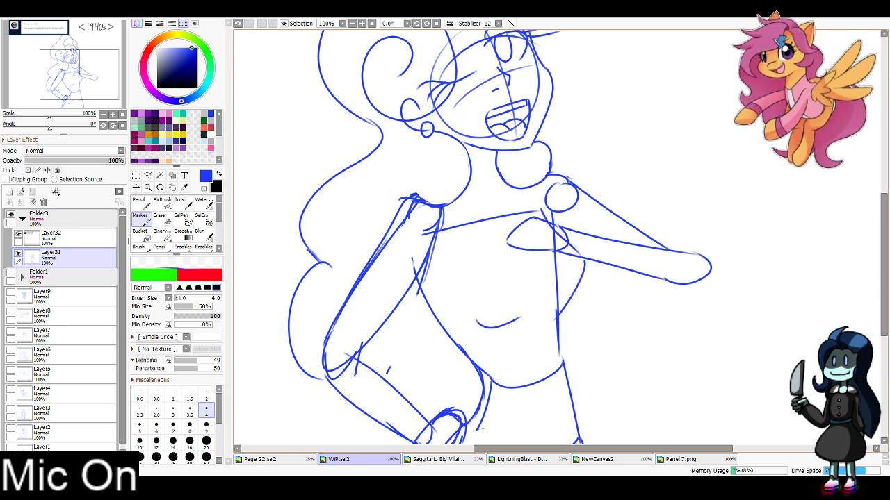
{"action": "left_click_drag", "start_coordinate": [572, 294], "coordinate": [560, 362]}
{"action": "left_click_drag", "start_coordinate": [579, 332], "coordinate": [577, 426]}
{"action": "key", "text": "ctrl+z"}
Redraw the near side of the torso from under the arm through a narrower waist to the hand on the hip
{"action": "mouse_move", "coordinate": [418, 278]}
{"action": "left_mouse_down"}
{"action": "mouse_move", "coordinate": [424, 308]}
{"action": "mouse_move", "coordinate": [460, 353]}
{"action": "left_mouse_up"}
{"action": "left_click_drag", "start_coordinate": [433, 324], "coordinate": [478, 385]}
{"action": "key", "text": "ctrl+z"}
{"action": "mouse_move", "coordinate": [462, 354]}
{"action": "left_mouse_down"}
{"action": "mouse_move", "coordinate": [469, 416]}
{"action": "mouse_move", "coordinate": [474, 375]}
{"action": "left_mouse_up"}
{"action": "key", "text": "ctrl+z"}
{"action": "key", "text": "ctrl+z"}
{"action": "key", "text": "ctrl+z"}
{"action": "left_click_drag", "start_coordinate": [431, 317], "coordinate": [467, 366]}
{"action": "key", "text": "ctrl+z"}
{"action": "mouse_move", "coordinate": [416, 281]}
{"action": "left_mouse_down"}
{"action": "mouse_move", "coordinate": [476, 387]}
{"action": "mouse_move", "coordinate": [463, 422]}
{"action": "left_mouse_up"}
Erase the old near waist and hip lines with the size 40 Eraser, keeping the new contour
{"action": "key", "text": "e"}
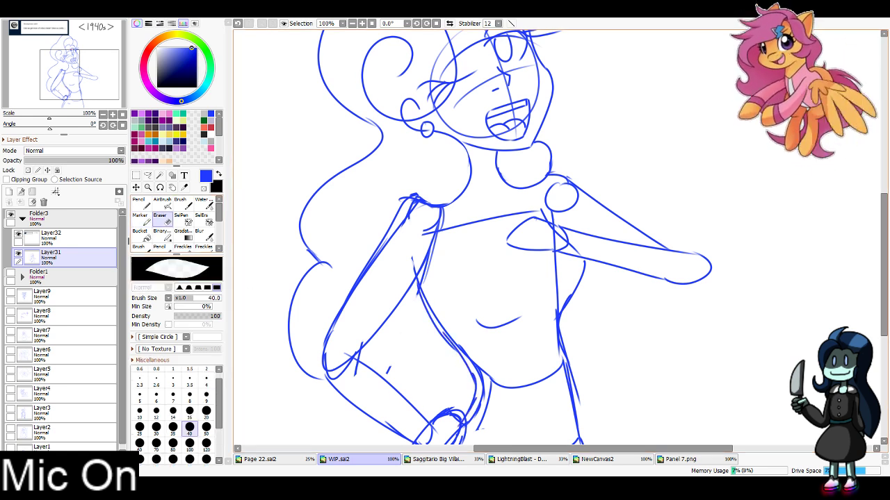
{"action": "mouse_move", "coordinate": [431, 285]}
{"action": "left_mouse_down"}
{"action": "mouse_move", "coordinate": [479, 364]}
{"action": "mouse_move", "coordinate": [476, 354]}
{"action": "mouse_move", "coordinate": [493, 406]}
{"action": "left_mouse_up"}
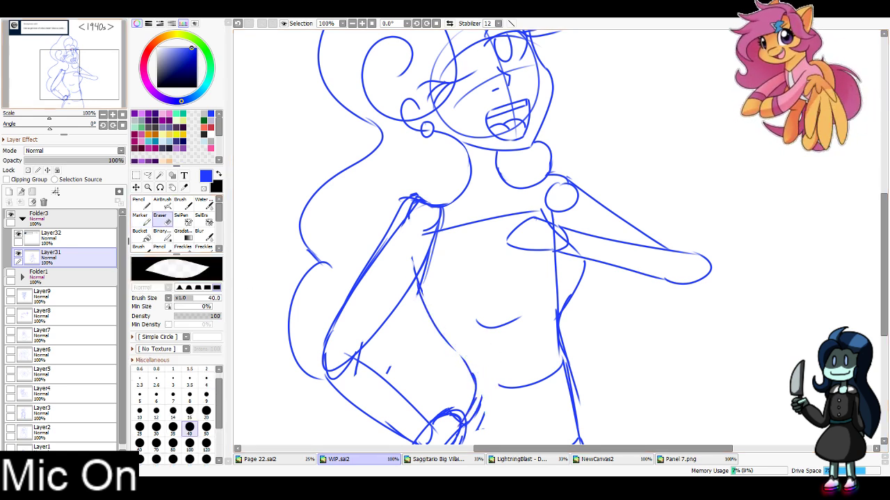
{"action": "mouse_move", "coordinate": [474, 350]}
{"action": "left_mouse_down"}
{"action": "mouse_move", "coordinate": [504, 220]}
{"action": "mouse_move", "coordinate": [436, 276]}
{"action": "mouse_move", "coordinate": [455, 259]}
{"action": "left_mouse_up"}
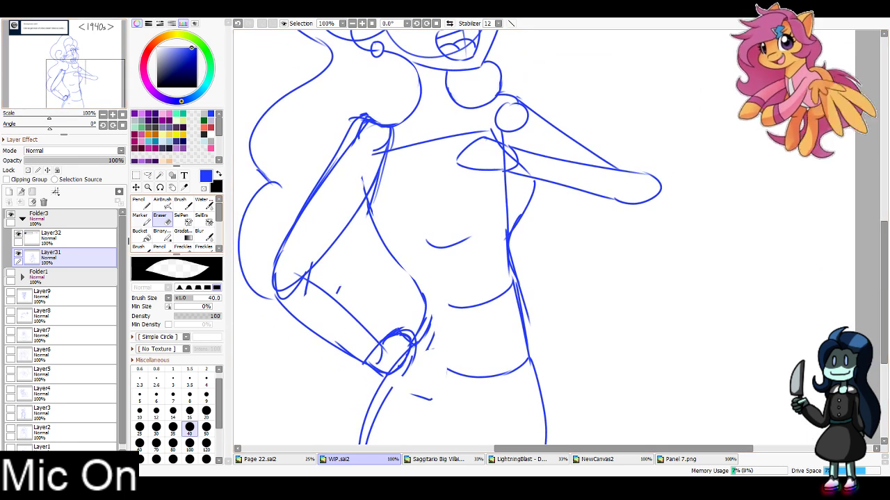
Sketch a curved neckline across the chest and a small circle in front of the far hand with the Marker
{"action": "left_click", "coordinate": [142, 219]}
{"action": "mouse_move", "coordinate": [394, 128]}
{"action": "left_mouse_down"}
{"action": "mouse_move", "coordinate": [453, 143]}
{"action": "mouse_move", "coordinate": [475, 108]}
{"action": "left_mouse_up"}
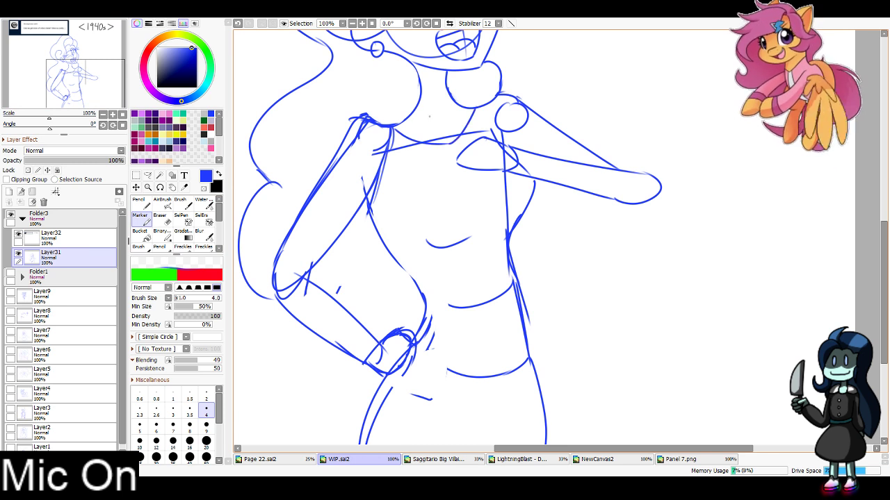
{"action": "key", "text": "ctrl+z"}
{"action": "left_click_drag", "start_coordinate": [448, 136], "coordinate": [447, 149]}
{"action": "key", "text": "ctrl+z"}
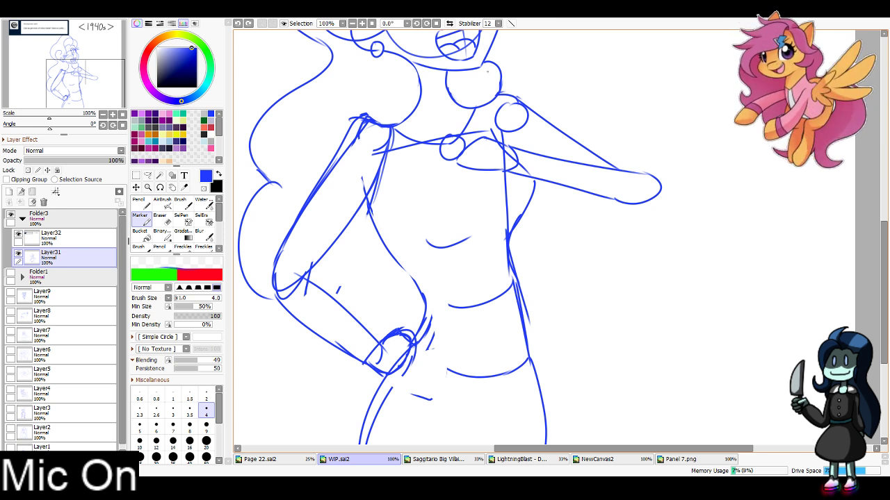
Sketch the far hand's palm at the wrist and its fingers curling around the small circle on the chest
{"action": "mouse_move", "coordinate": [476, 115]}
{"action": "left_mouse_down"}
{"action": "mouse_move", "coordinate": [483, 137]}
{"action": "mouse_move", "coordinate": [443, 118]}
{"action": "mouse_move", "coordinate": [467, 132]}
{"action": "mouse_move", "coordinate": [440, 125]}
{"action": "mouse_move", "coordinate": [440, 133]}
{"action": "left_mouse_up"}
{"action": "key", "text": "ctrl+z"}
{"action": "key", "text": "ctrl+z"}
{"action": "key", "text": "ctrl+z"}
{"action": "key", "text": "ctrl+z"}
{"action": "key", "text": "ctrl+z"}
{"action": "mouse_move", "coordinate": [509, 136]}
{"action": "left_mouse_down"}
{"action": "mouse_move", "coordinate": [480, 174]}
{"action": "mouse_move", "coordinate": [519, 171]}
{"action": "left_mouse_up"}
{"action": "mouse_move", "coordinate": [496, 135]}
{"action": "left_mouse_down"}
{"action": "mouse_move", "coordinate": [451, 127]}
{"action": "mouse_move", "coordinate": [479, 173]}
{"action": "left_mouse_up"}
{"action": "key", "text": "ctrl+z"}
{"action": "mouse_move", "coordinate": [452, 129]}
{"action": "left_mouse_down"}
{"action": "mouse_move", "coordinate": [479, 140]}
{"action": "mouse_move", "coordinate": [461, 170]}
{"action": "mouse_move", "coordinate": [477, 171]}
{"action": "mouse_move", "coordinate": [443, 153]}
{"action": "mouse_move", "coordinate": [444, 126]}
{"action": "mouse_move", "coordinate": [476, 158]}
{"action": "left_mouse_up"}
{"action": "key", "text": "ctrl+z"}
{"action": "key", "text": "ctrl+z"}
{"action": "key", "text": "ctrl+z"}
{"action": "key", "text": "ctrl+z"}
{"action": "key", "text": "ctrl+z"}
{"action": "key", "text": "ctrl+z"}
Erase the construction lines inside the far hand and wrist with the Eraser reduced to size 16, keeping the fingers
{"action": "key", "text": "e"}
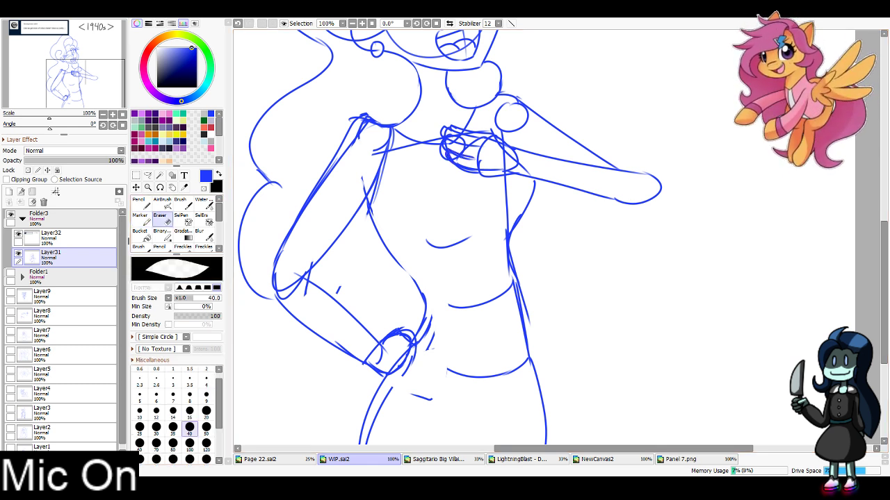
{"action": "mouse_move", "coordinate": [450, 154]}
{"action": "left_mouse_down"}
{"action": "mouse_move", "coordinate": [477, 164]}
{"action": "mouse_move", "coordinate": [444, 142]}
{"action": "mouse_move", "coordinate": [478, 153]}
{"action": "mouse_move", "coordinate": [441, 150]}
{"action": "mouse_move", "coordinate": [456, 132]}
{"action": "mouse_move", "coordinate": [479, 146]}
{"action": "mouse_move", "coordinate": [480, 161]}
{"action": "mouse_move", "coordinate": [515, 165]}
{"action": "left_mouse_up"}
{"action": "key", "text": "ctrl+z"}
{"action": "key", "text": "ctrl+z"}
{"action": "left_click", "coordinate": [189, 413]}
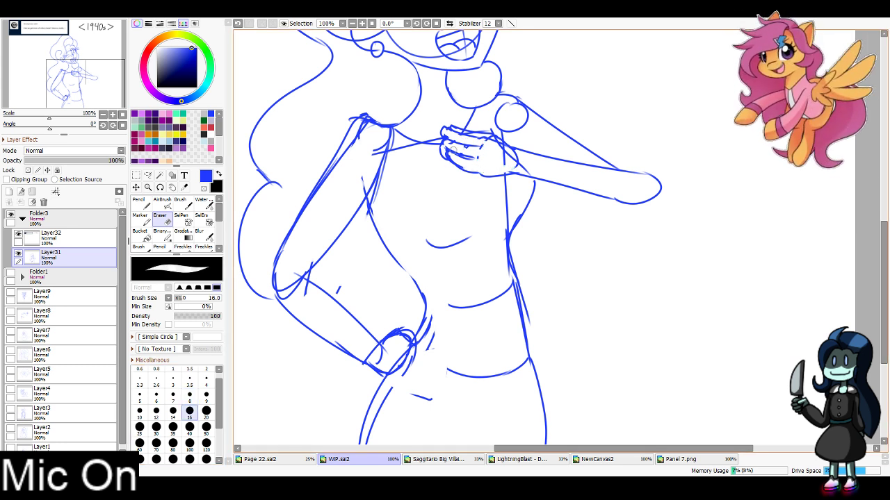
{"action": "mouse_move", "coordinate": [443, 152]}
{"action": "left_mouse_down"}
{"action": "mouse_move", "coordinate": [443, 161]}
{"action": "mouse_move", "coordinate": [486, 140]}
{"action": "mouse_move", "coordinate": [479, 136]}
{"action": "mouse_move", "coordinate": [514, 158]}
{"action": "left_mouse_up"}
{"action": "key", "text": "ctrl+z"}
{"action": "key", "text": "ctrl+z"}
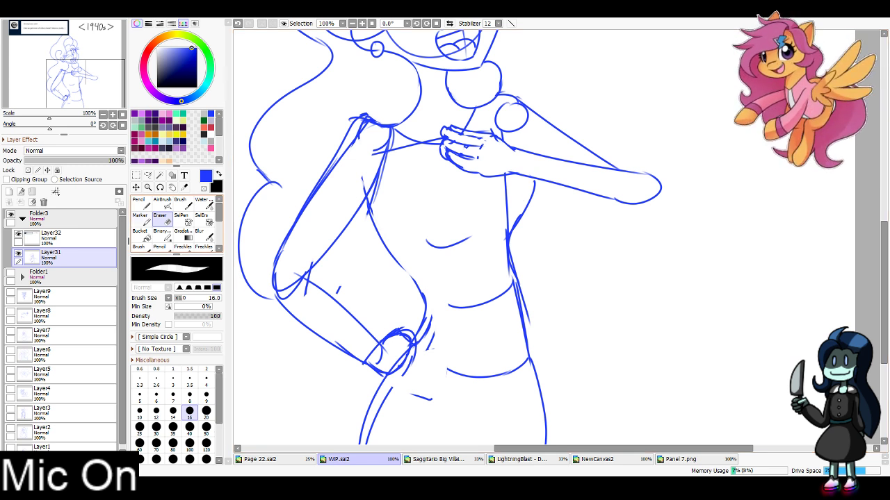
Retrace the far forearm's edges, elbow and upper-arm line with the Marker, comparing the strokes through undo and redo
{"action": "left_click", "coordinate": [142, 219]}
{"action": "left_click_drag", "start_coordinate": [508, 174], "coordinate": [607, 198]}
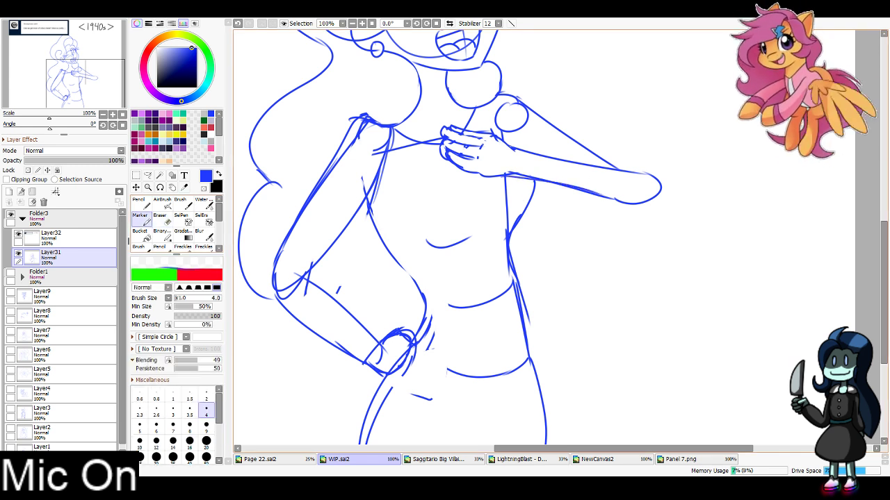
{"action": "key", "text": "ctrl+z"}
{"action": "mouse_move", "coordinate": [515, 149]}
{"action": "left_mouse_down"}
{"action": "mouse_move", "coordinate": [644, 174]}
{"action": "mouse_move", "coordinate": [635, 208]}
{"action": "left_mouse_up"}
{"action": "key", "text": "ctrl+z"}
{"action": "key", "text": "ctrl+z"}
{"action": "mouse_move", "coordinate": [645, 174]}
{"action": "left_mouse_down"}
{"action": "mouse_move", "coordinate": [652, 192]}
{"action": "mouse_move", "coordinate": [618, 200]}
{"action": "mouse_move", "coordinate": [631, 207]}
{"action": "mouse_move", "coordinate": [590, 197]}
{"action": "left_mouse_up"}
{"action": "key", "text": "ctrl+z"}
{"action": "key", "text": "ctrl+z"}
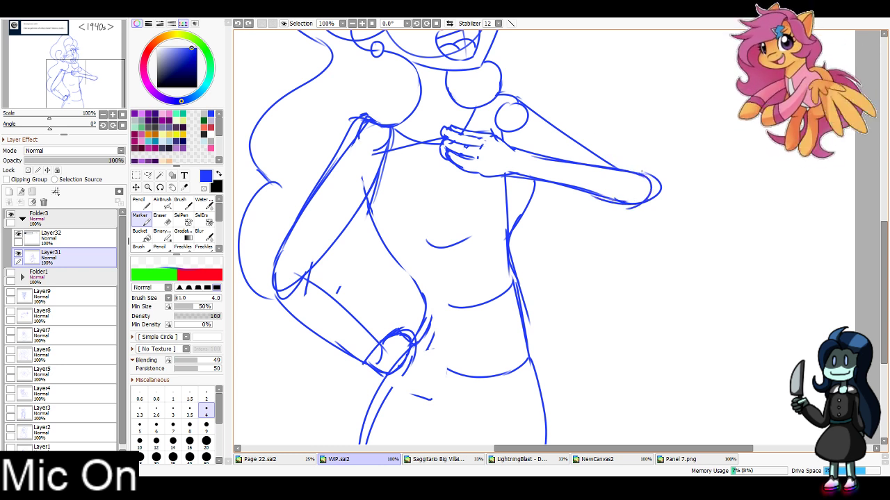
{"action": "key", "text": "ctrl+y"}
{"action": "key", "text": "ctrl+z"}
{"action": "key", "text": "ctrl+y"}
{"action": "key", "text": "ctrl+z"}
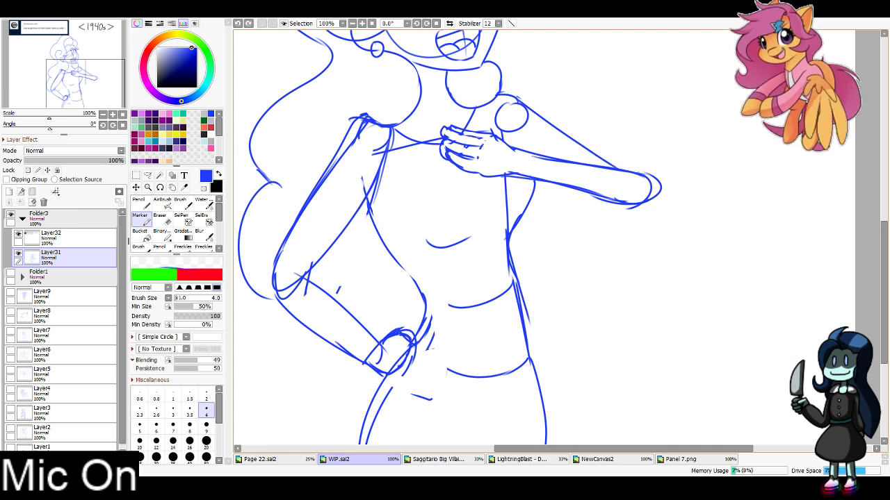
{"action": "key", "text": "ctrl+y"}
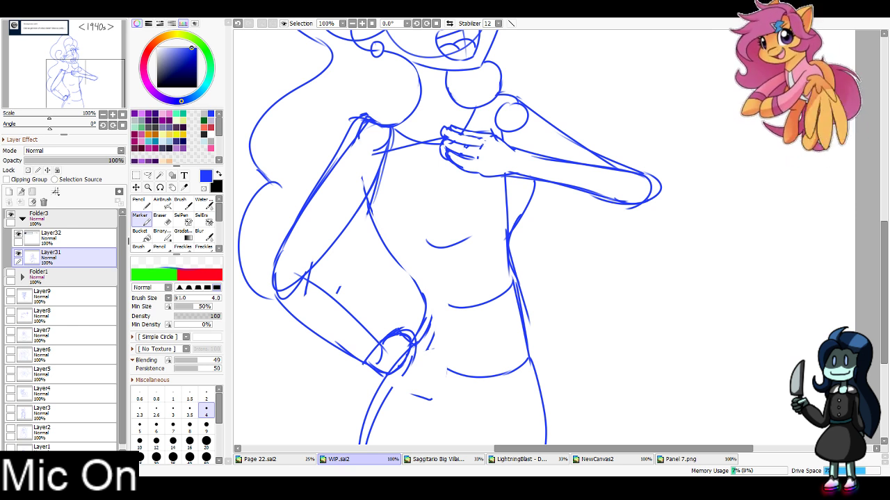
Sketch a small cluster of hanging folds just below the fingers of the far hand
{"action": "mouse_move", "coordinate": [443, 160]}
{"action": "left_mouse_down"}
{"action": "mouse_move", "coordinate": [436, 191]}
{"action": "mouse_move", "coordinate": [456, 164]}
{"action": "left_mouse_up"}
{"action": "mouse_move", "coordinate": [450, 194]}
{"action": "left_mouse_down"}
{"action": "mouse_move", "coordinate": [464, 193]}
{"action": "mouse_move", "coordinate": [466, 171]}
{"action": "mouse_move", "coordinate": [468, 194]}
{"action": "mouse_move", "coordinate": [479, 190]}
{"action": "mouse_move", "coordinate": [462, 194]}
{"action": "left_mouse_up"}
{"action": "key", "text": "ctrl+z"}
{"action": "key", "text": "ctrl+z"}
{"action": "key", "text": "ctrl+z"}
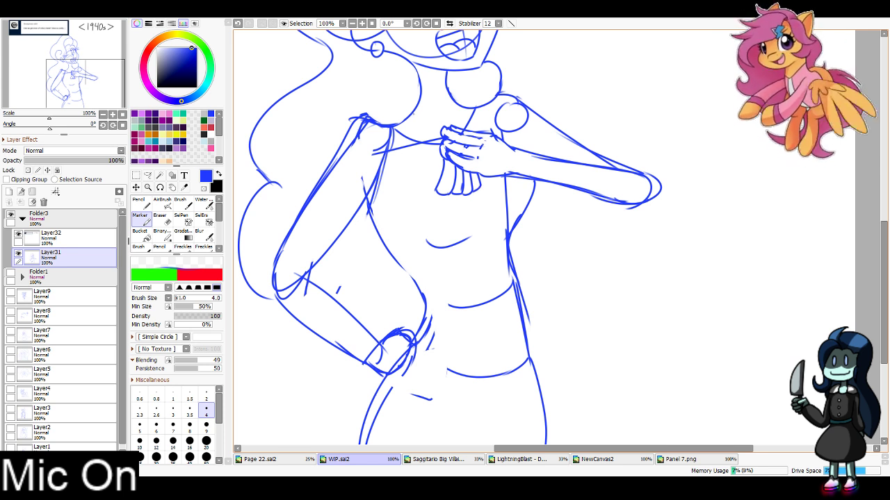
{"action": "key", "text": "ctrl+z"}
Draw a row of round beads across the upper chest from the near shoulder towards the far hand
{"action": "mouse_move", "coordinate": [408, 115]}
{"action": "left_mouse_down"}
{"action": "mouse_move", "coordinate": [433, 123]}
{"action": "mouse_move", "coordinate": [427, 112]}
{"action": "left_mouse_up"}
{"action": "mouse_move", "coordinate": [435, 118]}
{"action": "left_mouse_down"}
{"action": "mouse_move", "coordinate": [456, 106]}
{"action": "mouse_move", "coordinate": [454, 117]}
{"action": "mouse_move", "coordinate": [456, 106]}
{"action": "left_mouse_up"}
{"action": "key", "text": "ctrl+z"}
{"action": "key", "text": "ctrl+z"}
{"action": "key", "text": "ctrl+z"}
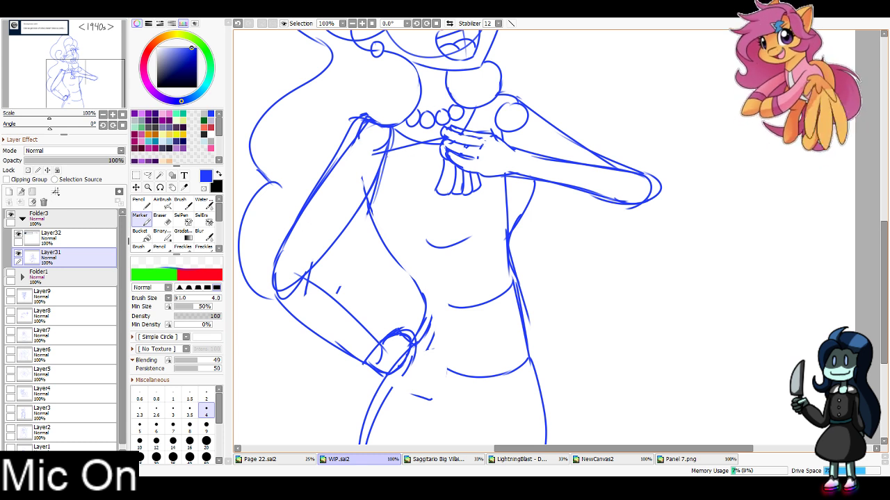
Add scalloped curves along the neckline on both sides of the far hand
{"action": "left_click_drag", "start_coordinate": [387, 157], "coordinate": [420, 153]}
{"action": "mouse_move", "coordinate": [417, 153]}
{"action": "left_mouse_down"}
{"action": "mouse_move", "coordinate": [423, 164]}
{"action": "mouse_move", "coordinate": [441, 162]}
{"action": "left_mouse_up"}
{"action": "left_click_drag", "start_coordinate": [480, 132], "coordinate": [499, 96]}
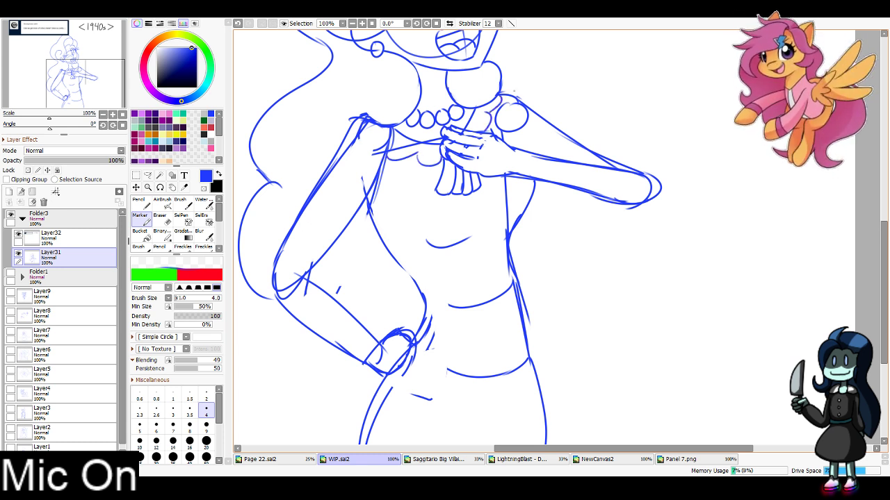
Sketch puffed short sleeves around the near and far upper arms, redrawing the far one shorter
{"action": "mouse_move", "coordinate": [355, 119]}
{"action": "left_mouse_down"}
{"action": "mouse_move", "coordinate": [331, 157]}
{"action": "mouse_move", "coordinate": [327, 235]}
{"action": "mouse_move", "coordinate": [355, 239]}
{"action": "mouse_move", "coordinate": [379, 182]}
{"action": "left_mouse_up"}
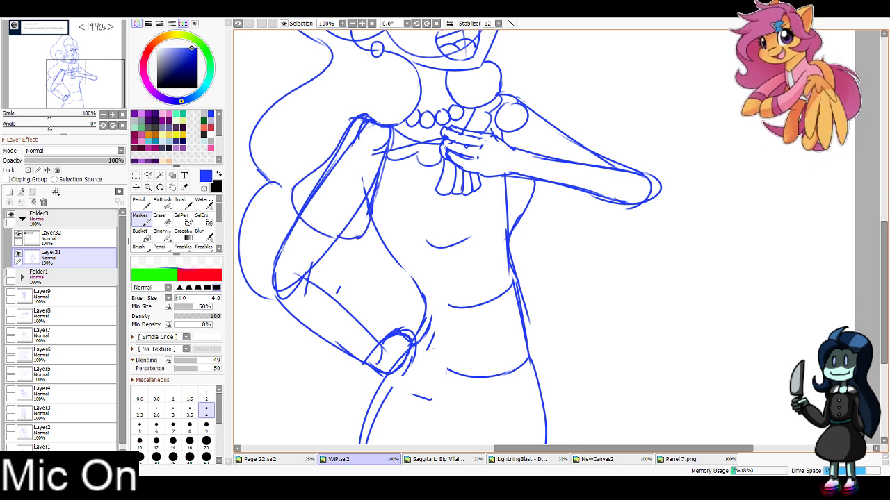
{"action": "left_click_drag", "start_coordinate": [502, 91], "coordinate": [545, 110]}
{"action": "key", "text": "ctrl+z"}
{"action": "left_click_drag", "start_coordinate": [501, 91], "coordinate": [608, 157]}
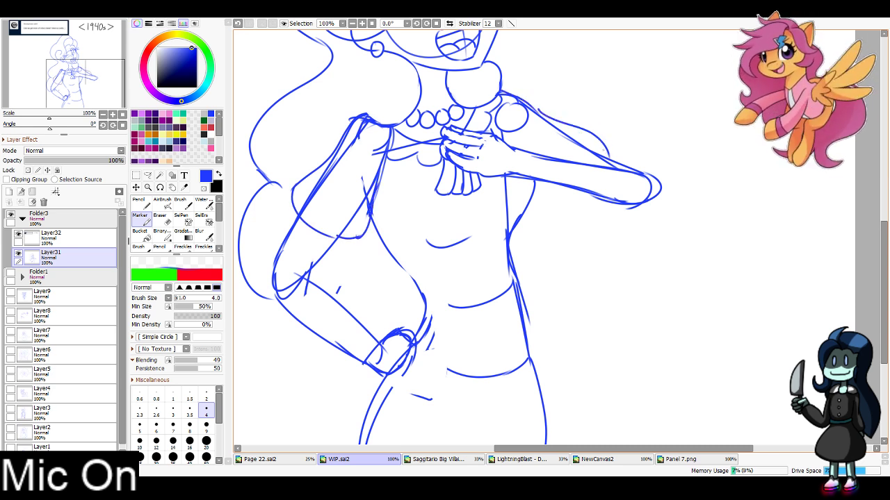
{"action": "key", "text": "ctrl+z"}
{"action": "mouse_move", "coordinate": [536, 107]}
{"action": "left_mouse_down"}
{"action": "mouse_move", "coordinate": [582, 132]}
{"action": "mouse_move", "coordinate": [579, 162]}
{"action": "left_mouse_up"}
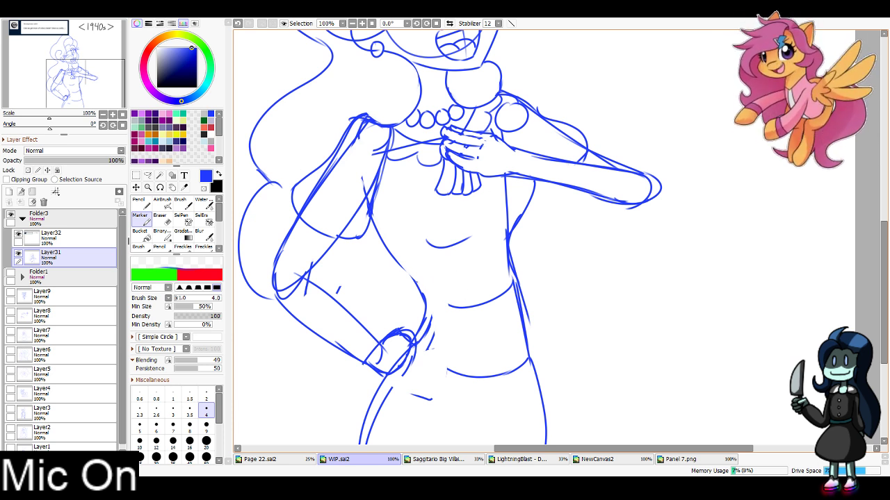
Sketch a wide curved waistband around the waist, with upper and lower edges and a short closing line on the near side
{"action": "key", "text": "ctrl+z"}
{"action": "left_click_drag", "start_coordinate": [417, 286], "coordinate": [514, 259]}
{"action": "mouse_move", "coordinate": [417, 287]}
{"action": "left_mouse_down"}
{"action": "mouse_move", "coordinate": [419, 313]}
{"action": "mouse_move", "coordinate": [470, 319]}
{"action": "mouse_move", "coordinate": [523, 284]}
{"action": "mouse_move", "coordinate": [518, 270]}
{"action": "left_mouse_up"}
{"action": "left_click_drag", "start_coordinate": [419, 317], "coordinate": [409, 332]}
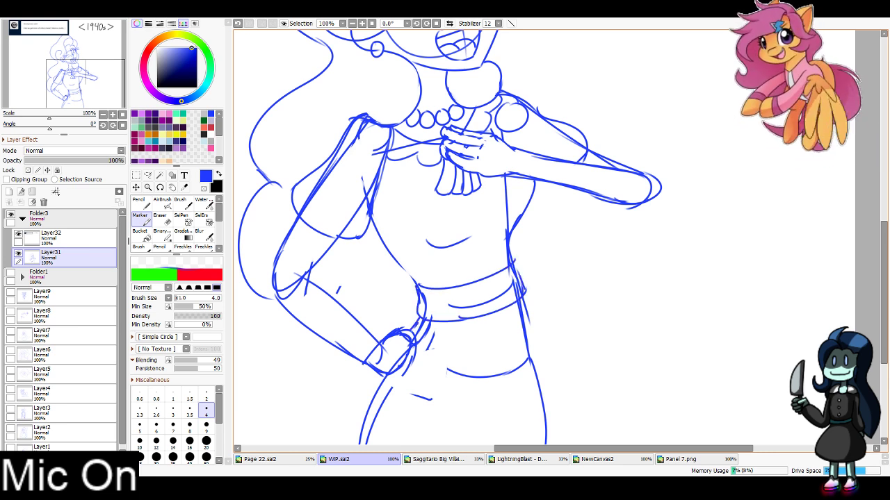
Sketch the outer skirt line from the far end of the waistband down past the hip to the canvas edge
{"action": "left_click_drag", "start_coordinate": [313, 410], "coordinate": [389, 262]}
{"action": "mouse_move", "coordinate": [457, 224]}
{"action": "left_mouse_down"}
{"action": "mouse_move", "coordinate": [441, 243]}
{"action": "mouse_move", "coordinate": [425, 302]}
{"action": "left_mouse_up"}
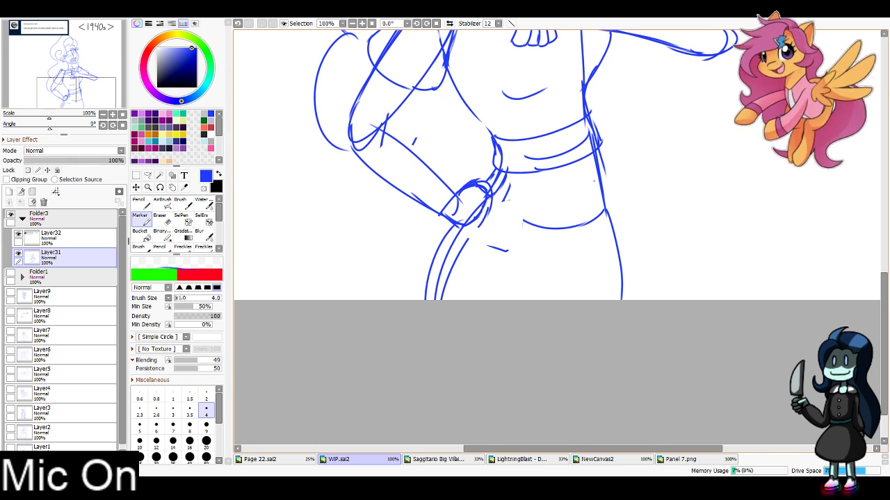
{"action": "left_click_drag", "start_coordinate": [599, 150], "coordinate": [634, 303]}
{"action": "key", "text": "ctrl+z"}
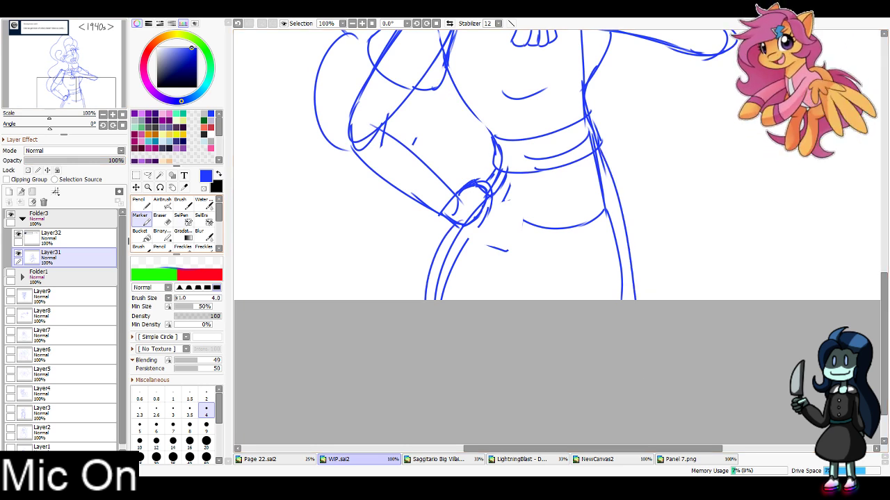
Erase the inner thigh lines and the hip guideline inside the skirt, enlarging the eraser to size 40
{"action": "key", "text": "e"}
{"action": "mouse_move", "coordinate": [454, 236]}
{"action": "left_mouse_down"}
{"action": "mouse_move", "coordinate": [458, 295]}
{"action": "mouse_move", "coordinate": [436, 300]}
{"action": "left_mouse_up"}
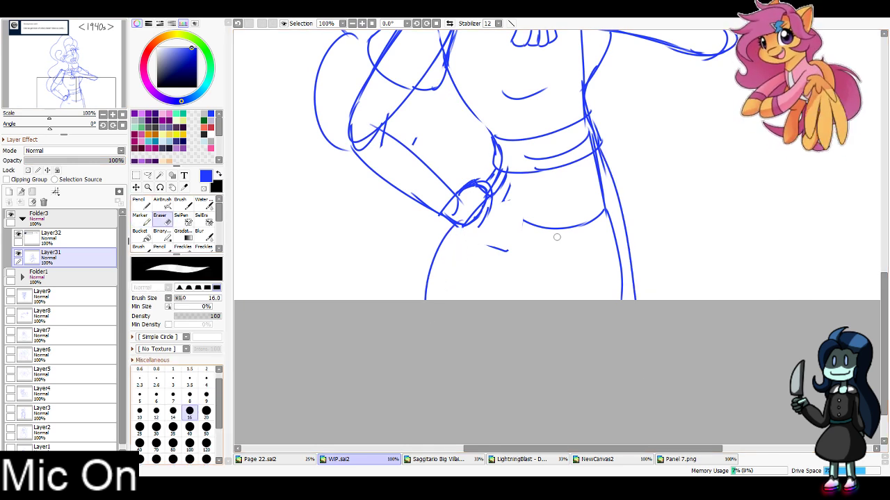
{"action": "key", "text": "bracketright"}
{"action": "key", "text": "bracketright"}
{"action": "key", "text": "bracketright"}
{"action": "key", "text": "bracketright"}
{"action": "key", "text": "bracketright"}
{"action": "left_click_drag", "start_coordinate": [516, 213], "coordinate": [583, 225]}
{"action": "left_click_drag", "start_coordinate": [593, 161], "coordinate": [619, 306]}
{"action": "left_click_drag", "start_coordinate": [599, 216], "coordinate": [576, 221]}
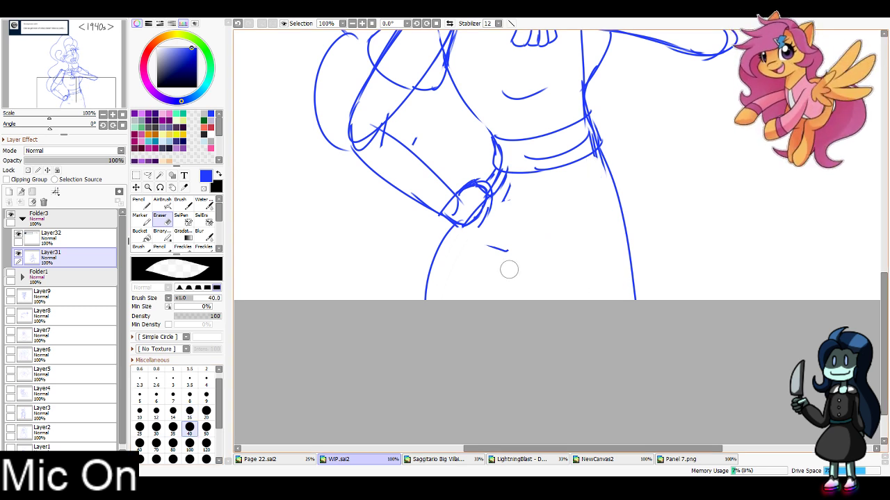
Erase the stray marks on the skirt and the leftover body guidelines around the waistband and below the far arm
{"action": "left_click_drag", "start_coordinate": [509, 253], "coordinate": [479, 250]}
{"action": "mouse_move", "coordinate": [505, 196]}
{"action": "left_mouse_down"}
{"action": "mouse_move", "coordinate": [508, 161]}
{"action": "mouse_move", "coordinate": [501, 149]}
{"action": "mouse_move", "coordinate": [504, 165]}
{"action": "mouse_move", "coordinate": [515, 164]}
{"action": "mouse_move", "coordinate": [582, 130]}
{"action": "mouse_move", "coordinate": [574, 152]}
{"action": "left_mouse_up"}
{"action": "mouse_move", "coordinate": [543, 53]}
{"action": "left_mouse_down"}
{"action": "mouse_move", "coordinate": [542, 149]}
{"action": "mouse_move", "coordinate": [504, 236]}
{"action": "mouse_move", "coordinate": [544, 238]}
{"action": "mouse_move", "coordinate": [547, 262]}
{"action": "left_mouse_up"}
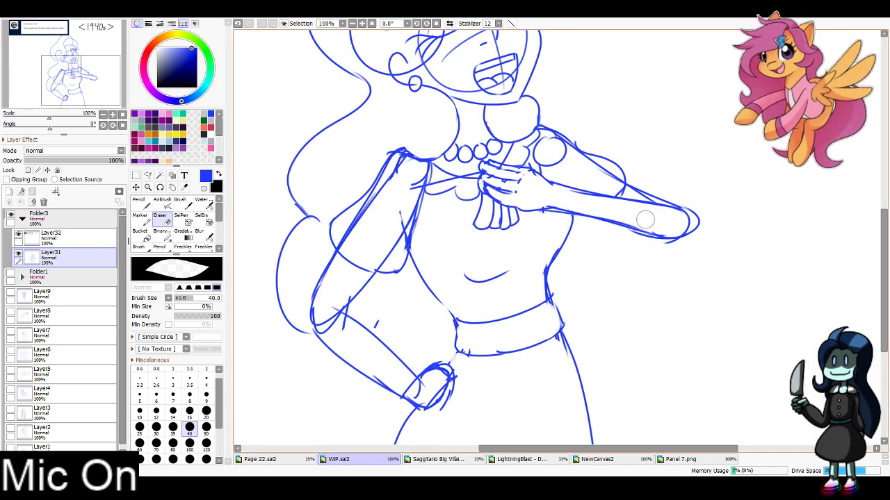
Erase the far shoulder circle, the arm guidelines inside the near sleeve and the extra strokes along the neckline
{"action": "left_click_drag", "start_coordinate": [552, 155], "coordinate": [558, 156]}
{"action": "left_click_drag", "start_coordinate": [402, 166], "coordinate": [350, 236]}
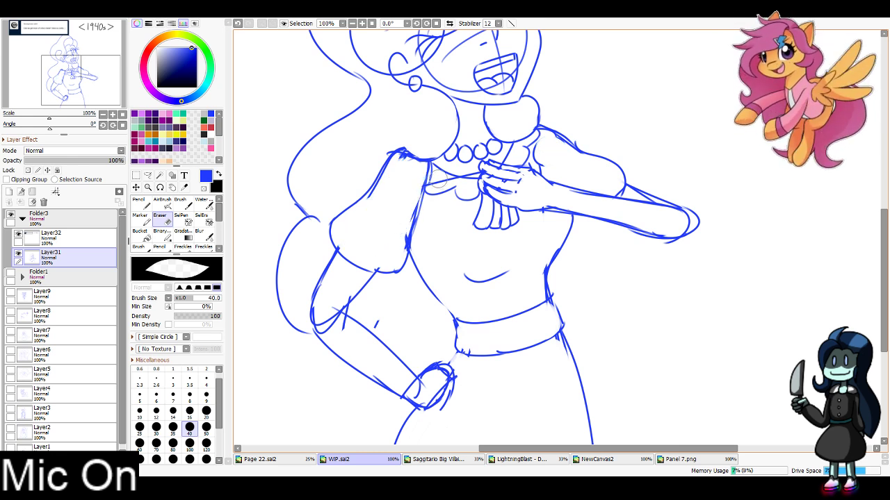
{"action": "left_click_drag", "start_coordinate": [438, 180], "coordinate": [466, 188]}
Clean up the near elbow by erasing the overlapping joint lines while keeping the inner bend of the arm
{"action": "left_click_drag", "start_coordinate": [328, 321], "coordinate": [333, 322]}
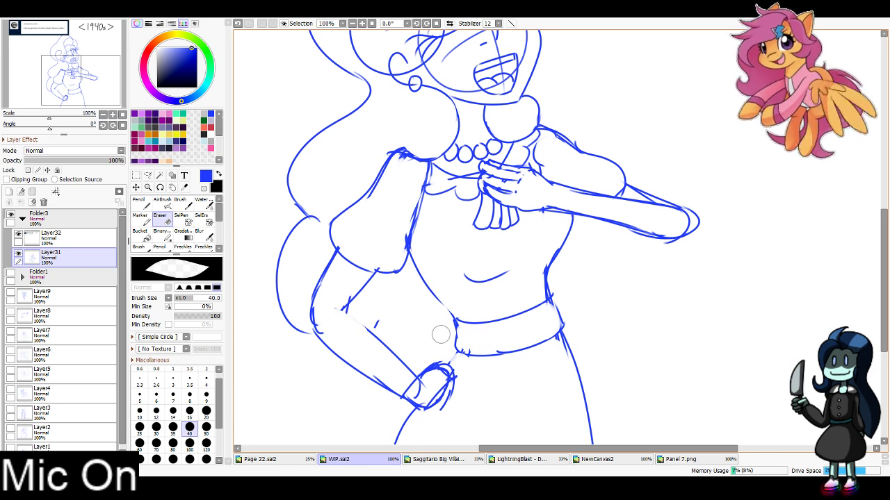
{"action": "left_click", "coordinate": [139, 235]}
{"action": "left_click", "coordinate": [140, 217]}
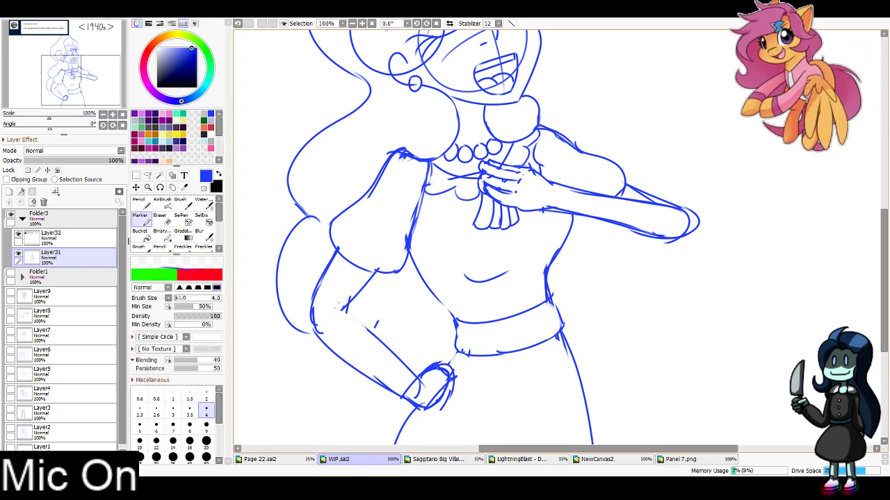
{"action": "key", "text": "e"}
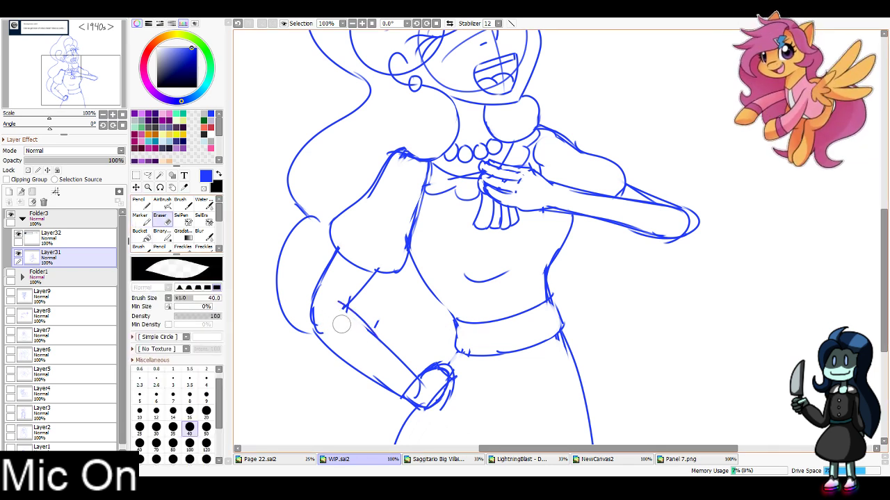
{"action": "left_click_drag", "start_coordinate": [372, 334], "coordinate": [371, 349]}
{"action": "key", "text": "ctrl+z"}
{"action": "left_click_drag", "start_coordinate": [321, 315], "coordinate": [377, 350]}
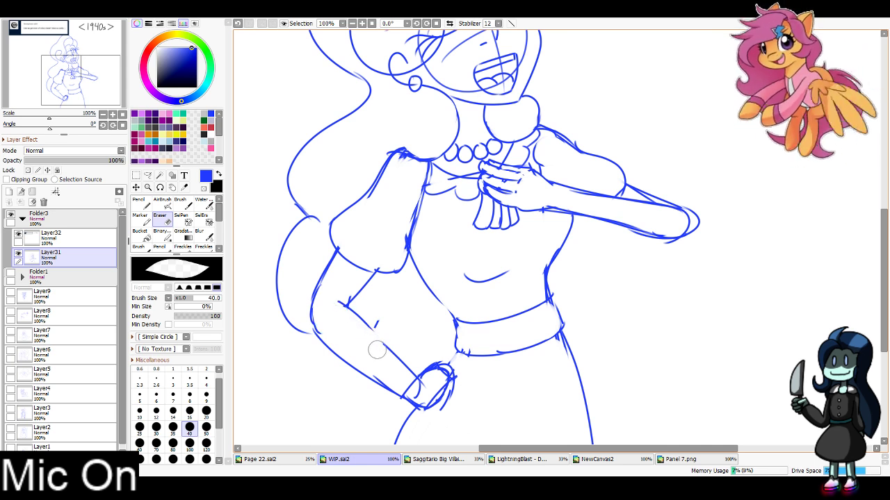
{"action": "key", "text": "ctrl+z"}
{"action": "key", "text": "ctrl+z"}
{"action": "left_click_drag", "start_coordinate": [336, 310], "coordinate": [365, 337]}
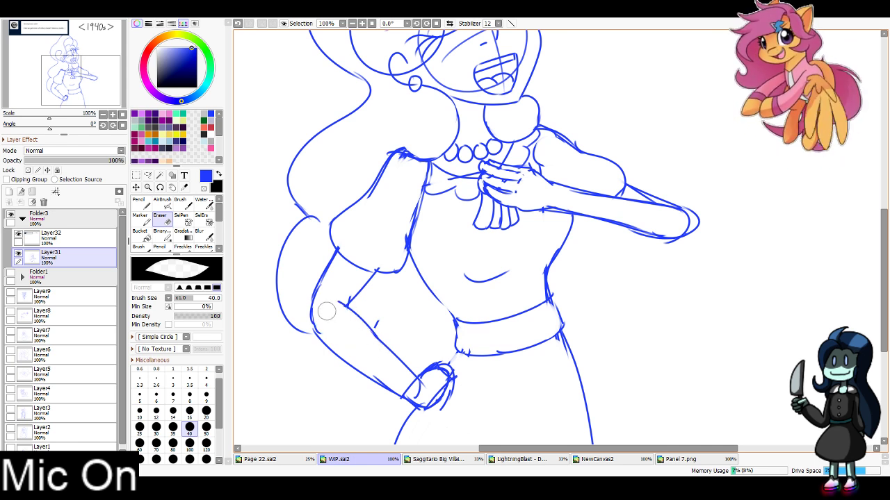
{"action": "left_click_drag", "start_coordinate": [327, 312], "coordinate": [332, 321]}
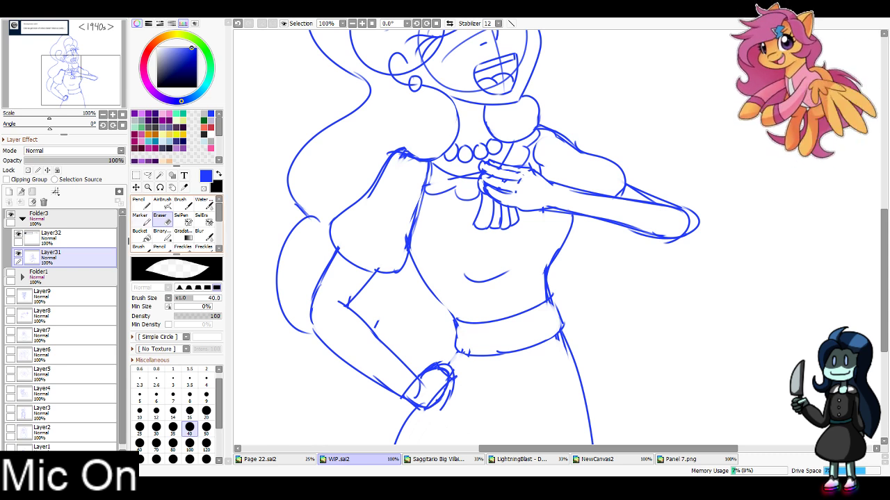
Sketch the long hair showing behind the body, with one curve beside the far waist and another below the near forearm
{"action": "left_click", "coordinate": [142, 219]}
{"action": "left_click_drag", "start_coordinate": [80, 80], "coordinate": [79, 86]}
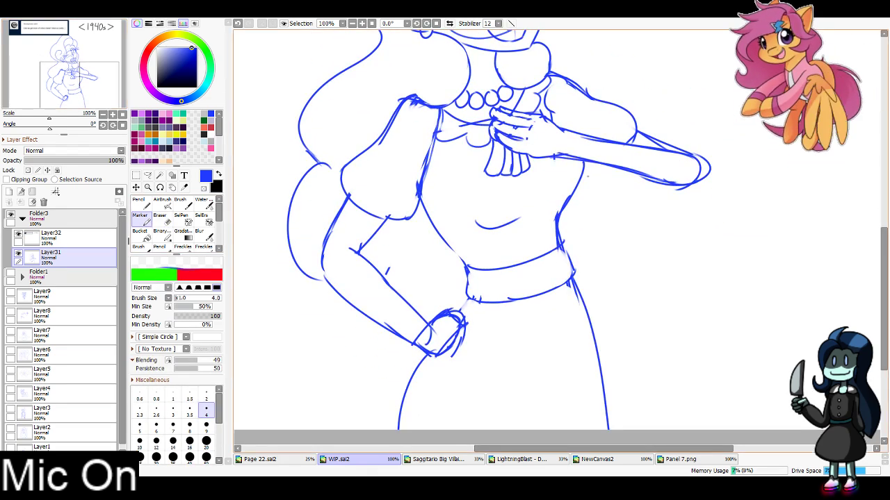
{"action": "mouse_move", "coordinate": [586, 172]}
{"action": "left_mouse_down"}
{"action": "mouse_move", "coordinate": [599, 224]}
{"action": "mouse_move", "coordinate": [575, 281]}
{"action": "left_mouse_up"}
{"action": "mouse_move", "coordinate": [300, 260]}
{"action": "left_mouse_down"}
{"action": "mouse_move", "coordinate": [358, 311]}
{"action": "mouse_move", "coordinate": [403, 394]}
{"action": "left_mouse_up"}
Draw a curved strand rising from the side curl into the back of the hair
{"action": "left_click_drag", "start_coordinate": [83, 62], "coordinate": [72, 56]}
{"action": "key", "text": "ctrl+z"}
{"action": "left_click_drag", "start_coordinate": [425, 207], "coordinate": [427, 167]}
{"action": "key", "text": "ctrl+z"}
{"action": "left_click_drag", "start_coordinate": [428, 209], "coordinate": [421, 164]}
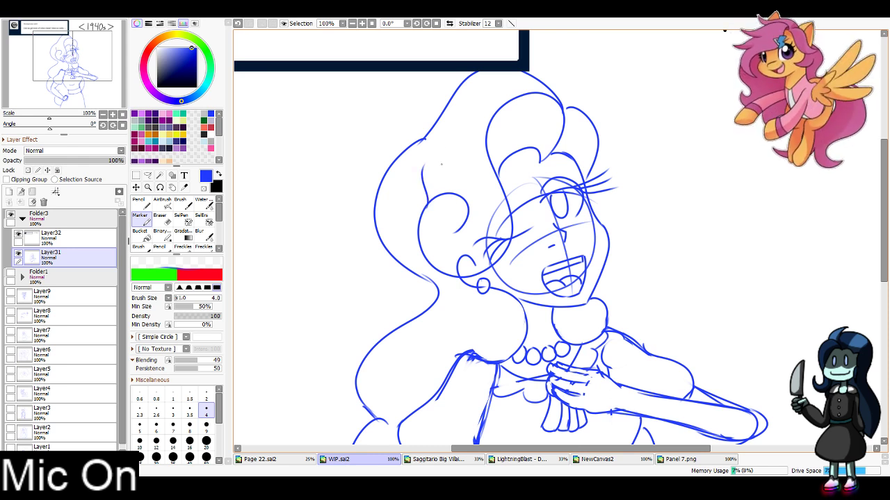
{"action": "key", "text": "ctrl+z"}
{"action": "left_click_drag", "start_coordinate": [426, 206], "coordinate": [417, 154]}
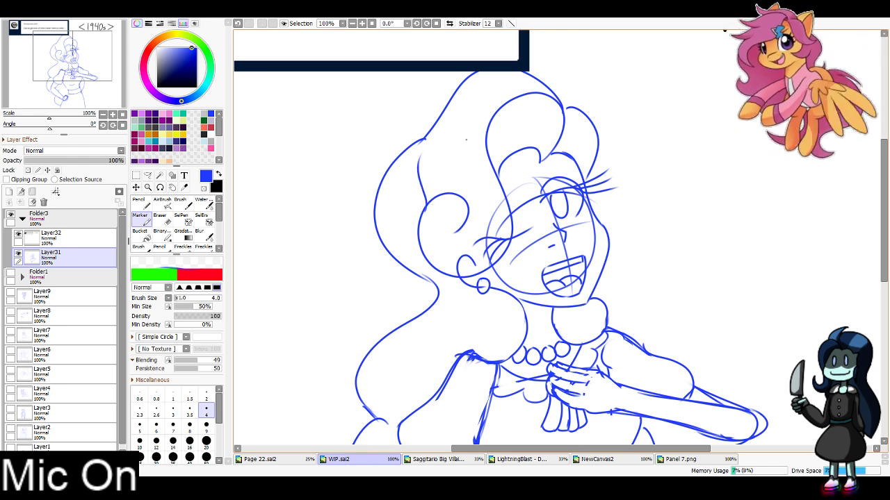
Erase the ear and the old eye guidelines, then draw two arched eyebrows and redraw the visible eye's upper lid
{"action": "key", "text": "e"}
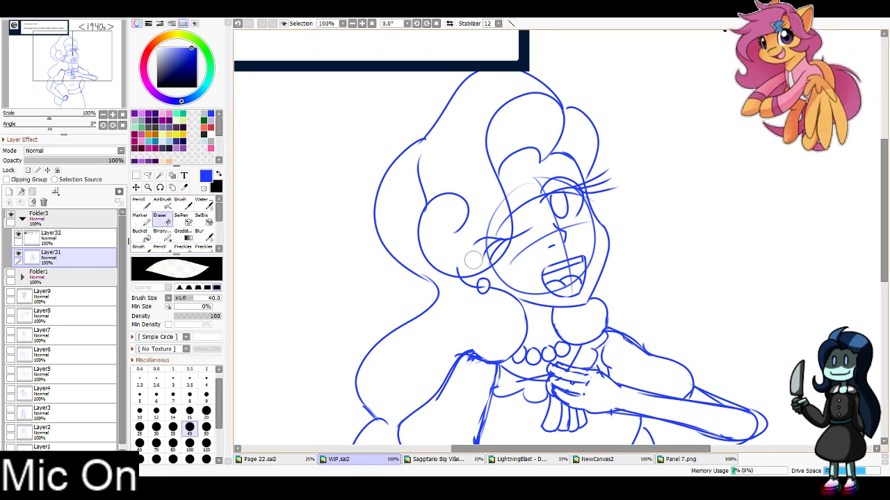
{"action": "mouse_move", "coordinate": [461, 265]}
{"action": "left_mouse_down"}
{"action": "mouse_move", "coordinate": [491, 228]}
{"action": "mouse_move", "coordinate": [485, 242]}
{"action": "mouse_move", "coordinate": [493, 245]}
{"action": "mouse_move", "coordinate": [494, 207]}
{"action": "mouse_move", "coordinate": [529, 210]}
{"action": "mouse_move", "coordinate": [523, 215]}
{"action": "mouse_move", "coordinate": [531, 190]}
{"action": "mouse_move", "coordinate": [571, 182]}
{"action": "left_mouse_up"}
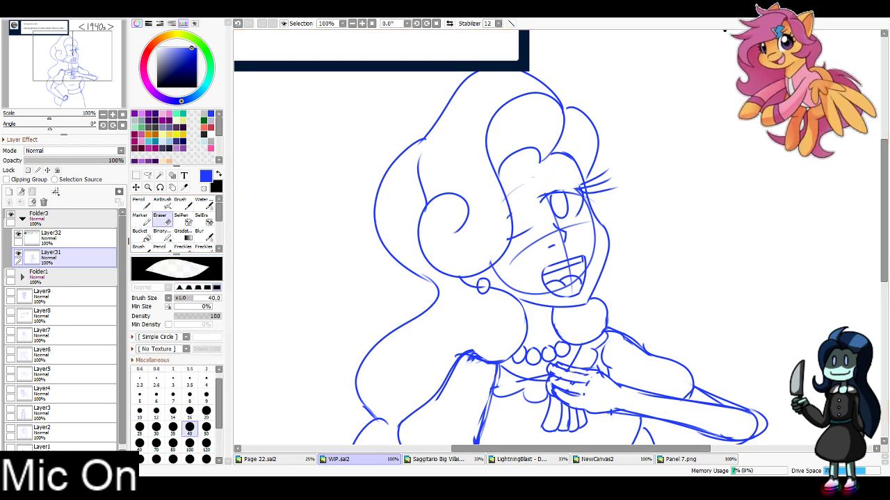
{"action": "left_click", "coordinate": [142, 219]}
{"action": "left_click_drag", "start_coordinate": [477, 222], "coordinate": [577, 173]}
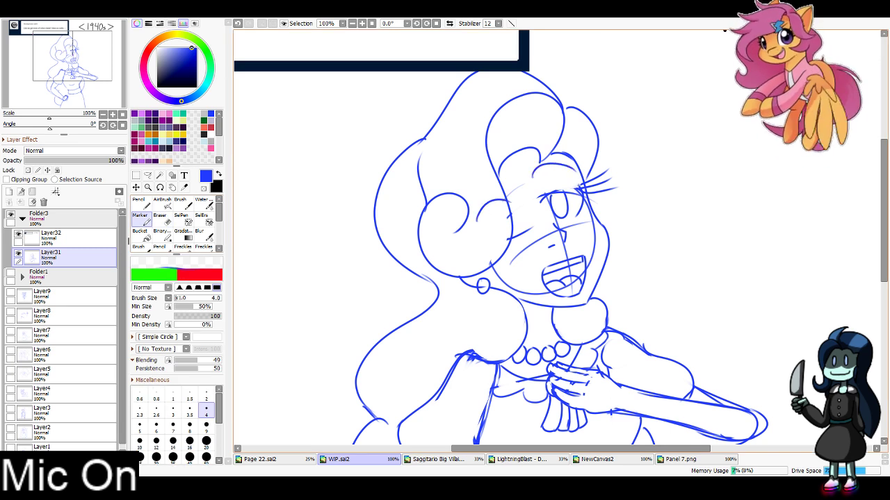
{"action": "left_click_drag", "start_coordinate": [540, 202], "coordinate": [581, 188]}
Sketch the fingers of the near hand resting on the hip and erase the overlapping guidelines inside the hand
{"action": "scroll", "coordinate": [556, 236], "scroll_direction": "down", "scroll_amount": 10}
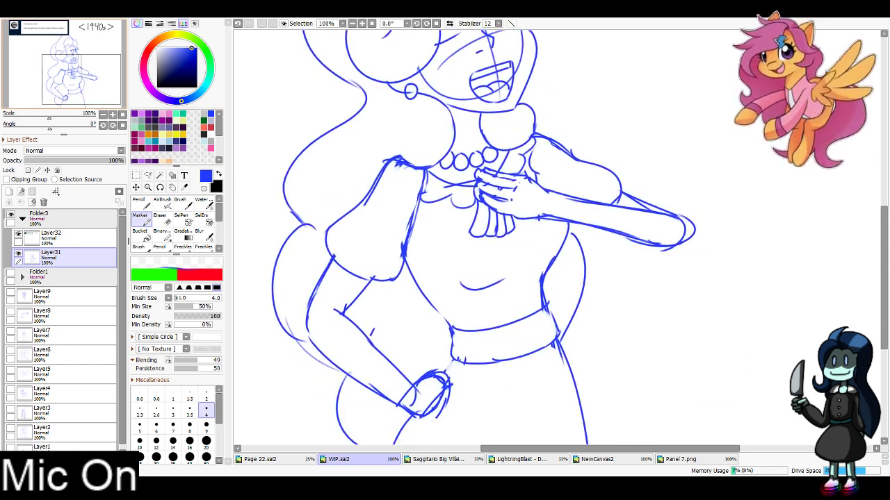
{"action": "mouse_move", "coordinate": [556, 209]}
{"action": "left_mouse_down"}
{"action": "mouse_move", "coordinate": [569, 251]}
{"action": "mouse_move", "coordinate": [492, 289]}
{"action": "mouse_move", "coordinate": [476, 271]}
{"action": "mouse_move", "coordinate": [491, 292]}
{"action": "mouse_move", "coordinate": [473, 289]}
{"action": "mouse_move", "coordinate": [461, 311]}
{"action": "left_mouse_up"}
{"action": "mouse_move", "coordinate": [477, 313]}
{"action": "left_mouse_down"}
{"action": "mouse_move", "coordinate": [452, 324]}
{"action": "mouse_move", "coordinate": [488, 314]}
{"action": "mouse_move", "coordinate": [464, 312]}
{"action": "mouse_move", "coordinate": [488, 304]}
{"action": "left_mouse_up"}
{"action": "key", "text": "ctrl+z"}
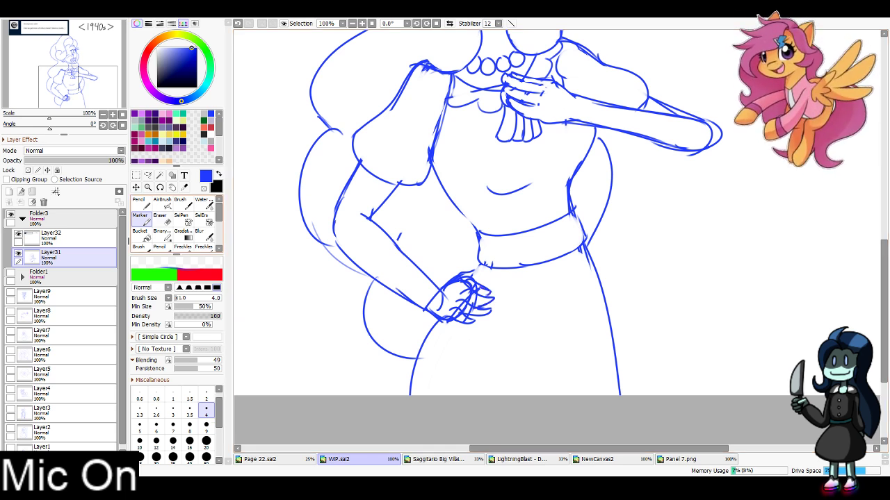
{"action": "key", "text": "e"}
{"action": "mouse_move", "coordinate": [437, 300]}
{"action": "left_mouse_down"}
{"action": "mouse_move", "coordinate": [459, 286]}
{"action": "mouse_move", "coordinate": [483, 292]}
{"action": "mouse_move", "coordinate": [473, 274]}
{"action": "mouse_move", "coordinate": [459, 317]}
{"action": "mouse_move", "coordinate": [466, 319]}
{"action": "left_mouse_up"}
{"action": "left_click", "coordinate": [141, 220]}
Shift the whole character sketch slightly to the right within the panel using the Move tool
{"action": "key", "text": "e"}
{"action": "mouse_move", "coordinate": [488, 193]}
{"action": "left_mouse_down"}
{"action": "mouse_move", "coordinate": [501, 358]}
{"action": "mouse_move", "coordinate": [600, 293]}
{"action": "mouse_move", "coordinate": [560, 450]}
{"action": "left_mouse_up"}
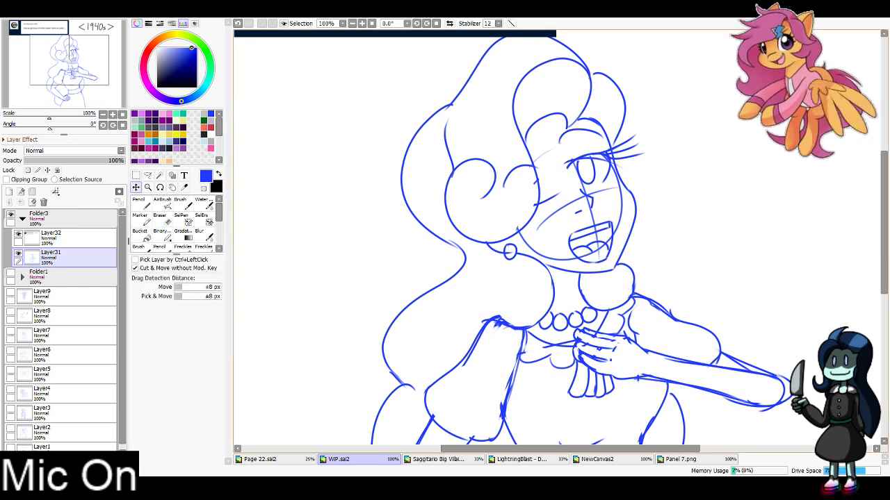
{"action": "key", "text": "ctrl+minus"}
{"action": "key", "text": "ctrl+minus"}
{"action": "left_click", "coordinate": [77, 65]}
{"action": "left_click_drag", "start_coordinate": [535, 271], "coordinate": [556, 272]}
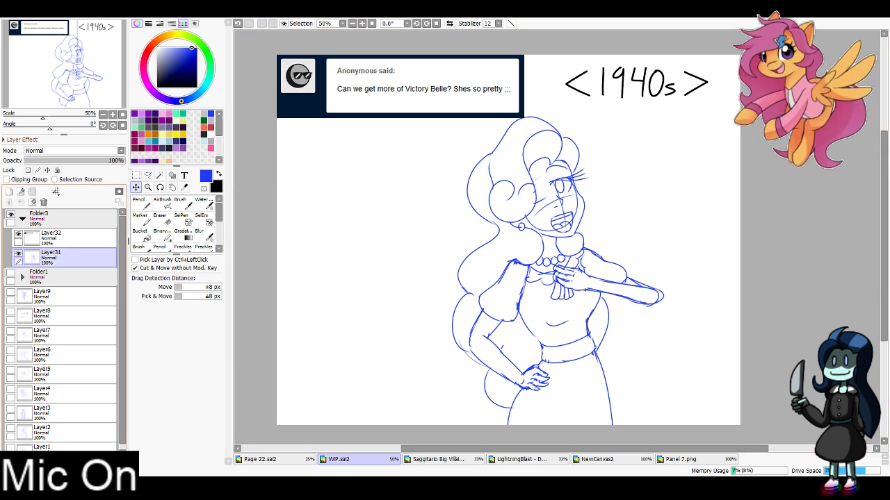
Add a new layer above the character sketch and lower the sketch layer's opacity to 26%
{"action": "left_click", "coordinate": [9, 192]}
{"action": "left_click", "coordinate": [59, 276]}
{"action": "left_click", "coordinate": [50, 160]}
{"action": "left_click", "coordinate": [59, 258]}
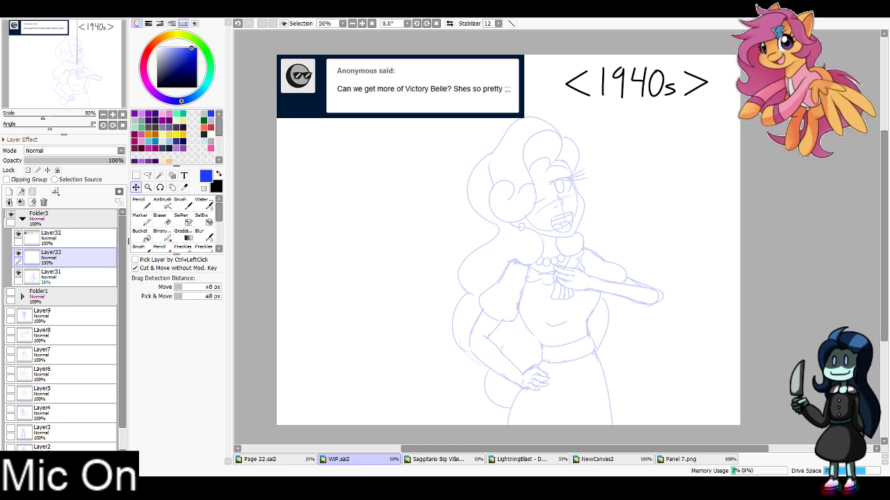
Set up inking on the new layer with the Pencil in black at brush size 4
{"action": "left_click", "coordinate": [219, 173]}
{"action": "left_click", "coordinate": [141, 203]}
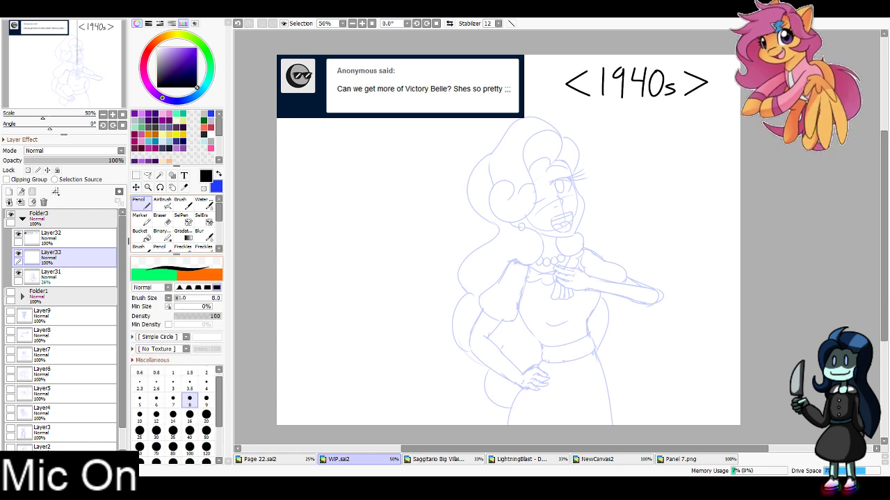
{"action": "left_click", "coordinate": [207, 385]}
{"action": "left_click", "coordinate": [77, 277]}
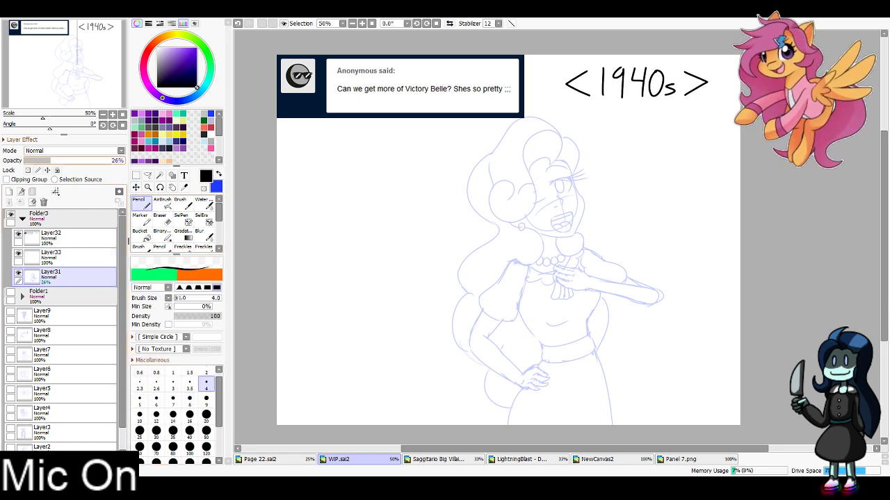
{"action": "left_click", "coordinate": [76, 258]}
Ink the large S-shaped hair strand from the front roll down around the side curl, redoing the stroke until it follows the sketch
{"action": "left_click", "coordinate": [80, 54]}
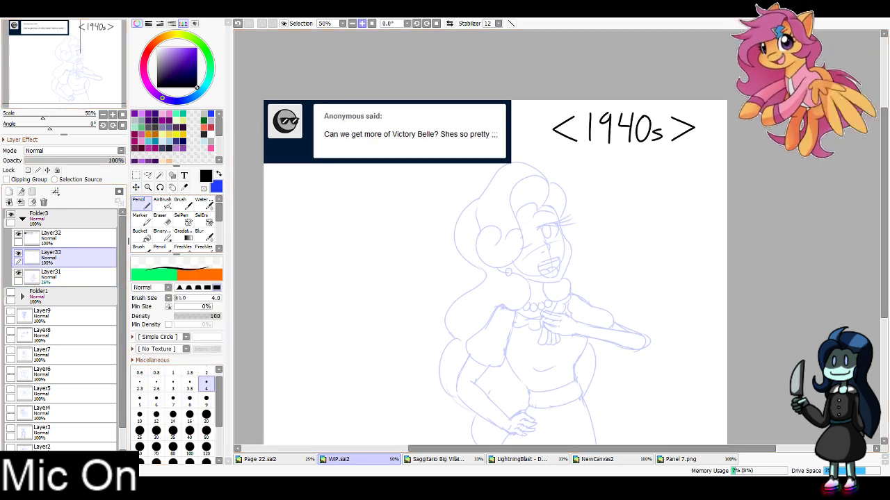
{"action": "scroll", "coordinate": [554, 234], "scroll_direction": "up", "scroll_amount": 3}
{"action": "left_click_drag", "start_coordinate": [504, 153], "coordinate": [515, 256]}
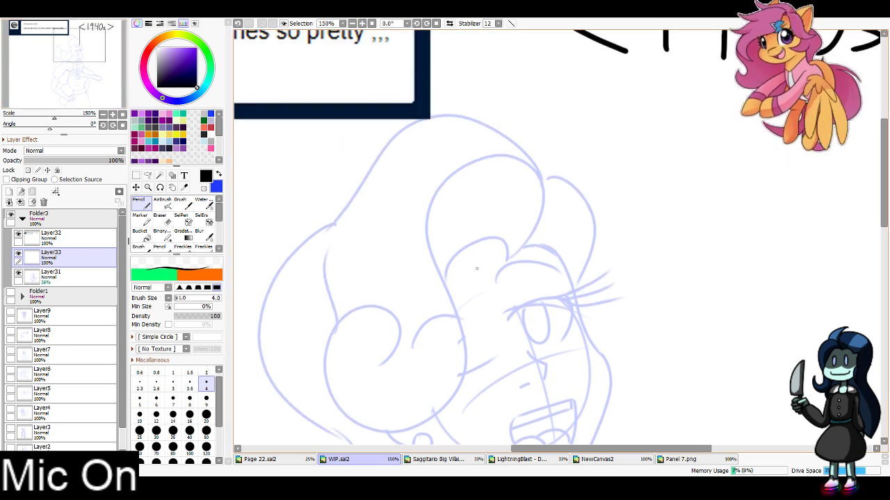
{"action": "mouse_move", "coordinate": [382, 363]}
{"action": "left_mouse_down"}
{"action": "mouse_move", "coordinate": [341, 341]}
{"action": "mouse_move", "coordinate": [376, 435]}
{"action": "left_mouse_up"}
{"action": "key", "text": "ctrl+z"}
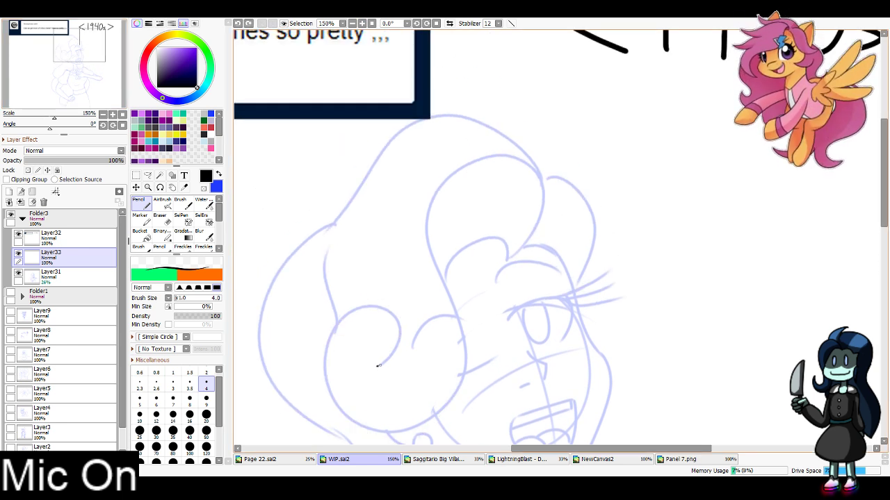
{"action": "mouse_move", "coordinate": [379, 366]}
{"action": "left_mouse_down"}
{"action": "mouse_move", "coordinate": [382, 298]}
{"action": "mouse_move", "coordinate": [375, 429]}
{"action": "mouse_move", "coordinate": [451, 306]}
{"action": "mouse_move", "coordinate": [479, 148]}
{"action": "mouse_move", "coordinate": [516, 259]}
{"action": "mouse_move", "coordinate": [538, 180]}
{"action": "mouse_move", "coordinate": [429, 196]}
{"action": "mouse_move", "coordinate": [461, 404]}
{"action": "mouse_move", "coordinate": [337, 390]}
{"action": "mouse_move", "coordinate": [402, 362]}
{"action": "left_mouse_up"}
{"action": "key", "text": "ctrl+z"}
{"action": "key", "text": "ctrl+z"}
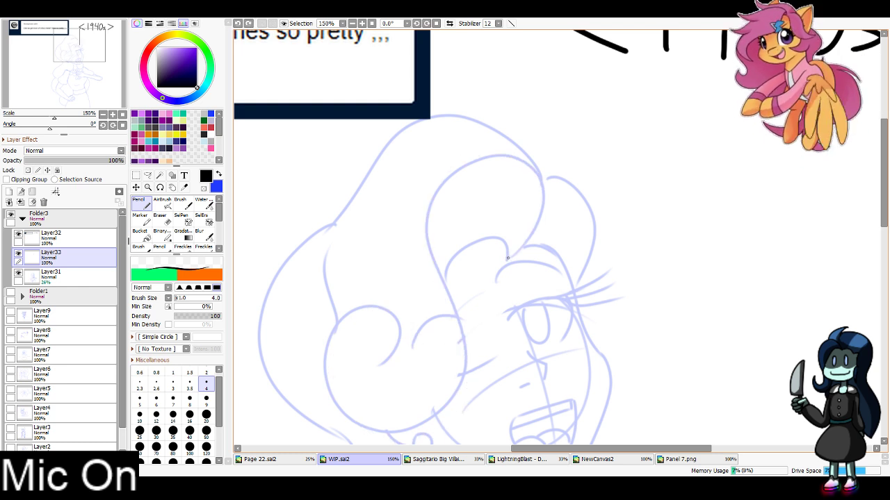
{"action": "mouse_move", "coordinate": [507, 258]}
{"action": "left_mouse_down"}
{"action": "mouse_move", "coordinate": [492, 155]}
{"action": "mouse_move", "coordinate": [456, 432]}
{"action": "mouse_move", "coordinate": [399, 314]}
{"action": "left_mouse_up"}
{"action": "key", "text": "ctrl+z"}
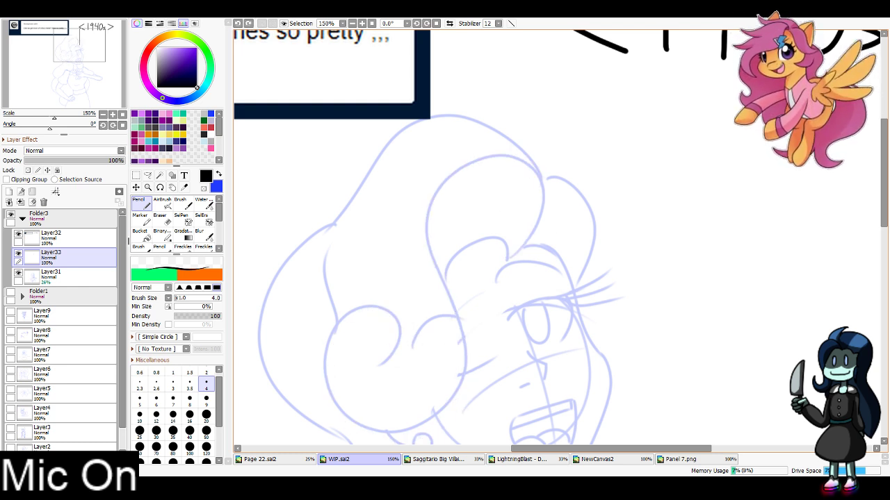
{"action": "mouse_move", "coordinate": [507, 258]}
{"action": "left_mouse_down"}
{"action": "mouse_move", "coordinate": [417, 202]}
{"action": "mouse_move", "coordinate": [330, 364]}
{"action": "mouse_move", "coordinate": [402, 317]}
{"action": "left_mouse_up"}
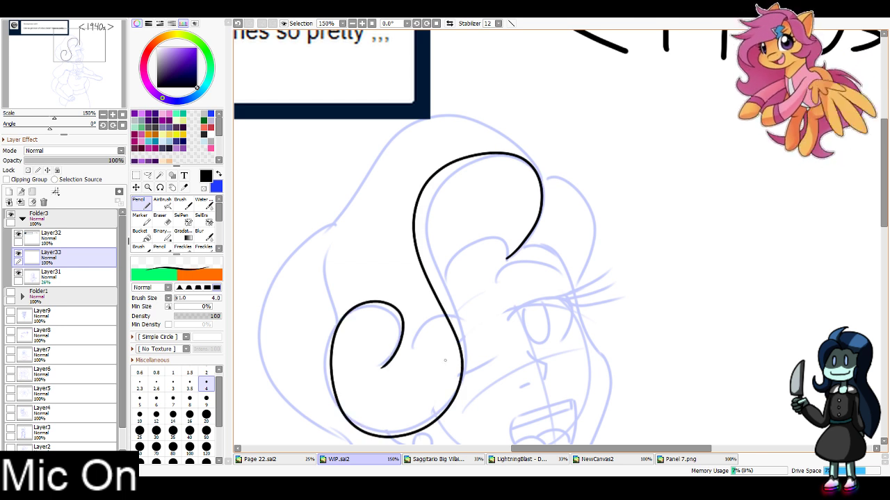
{"action": "key", "text": "ctrl+z"}
{"action": "mouse_move", "coordinate": [379, 361]}
{"action": "left_mouse_down"}
{"action": "mouse_move", "coordinate": [356, 301]}
{"action": "mouse_move", "coordinate": [366, 429]}
{"action": "mouse_move", "coordinate": [437, 254]}
{"action": "mouse_move", "coordinate": [512, 259]}
{"action": "left_mouse_up"}
{"action": "key", "text": "ctrl+z"}
Ink the small bang under the front roll, the strand above the side curl and the hair's top outline
{"action": "mouse_move", "coordinate": [434, 251]}
{"action": "left_mouse_down"}
{"action": "mouse_move", "coordinate": [481, 152]}
{"action": "mouse_move", "coordinate": [508, 265]}
{"action": "mouse_move", "coordinate": [464, 240]}
{"action": "mouse_move", "coordinate": [470, 246]}
{"action": "mouse_move", "coordinate": [486, 235]}
{"action": "mouse_move", "coordinate": [443, 268]}
{"action": "left_mouse_up"}
{"action": "key", "text": "ctrl+z"}
{"action": "key", "text": "ctrl+z"}
{"action": "mouse_move", "coordinate": [333, 314]}
{"action": "left_mouse_down"}
{"action": "mouse_move", "coordinate": [343, 232]}
{"action": "mouse_move", "coordinate": [388, 142]}
{"action": "mouse_move", "coordinate": [533, 167]}
{"action": "mouse_move", "coordinate": [547, 206]}
{"action": "mouse_move", "coordinate": [463, 115]}
{"action": "mouse_move", "coordinate": [357, 182]}
{"action": "mouse_move", "coordinate": [353, 224]}
{"action": "mouse_move", "coordinate": [330, 227]}
{"action": "left_mouse_up"}
{"action": "key", "text": "ctrl+z"}
{"action": "key", "text": "ctrl+z"}
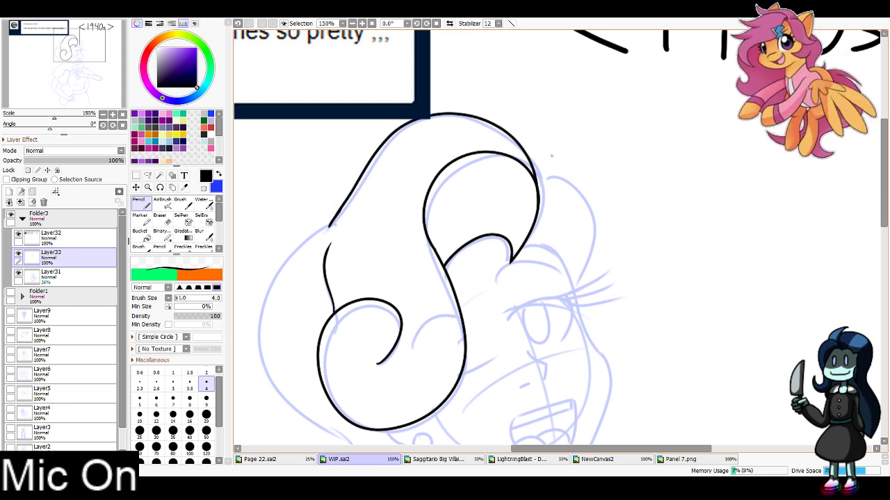
Ink the hairline across the forehead from the bang's tip down to the far eye's lashes
{"action": "scroll", "coordinate": [552, 156], "scroll_direction": "down", "scroll_amount": 5}
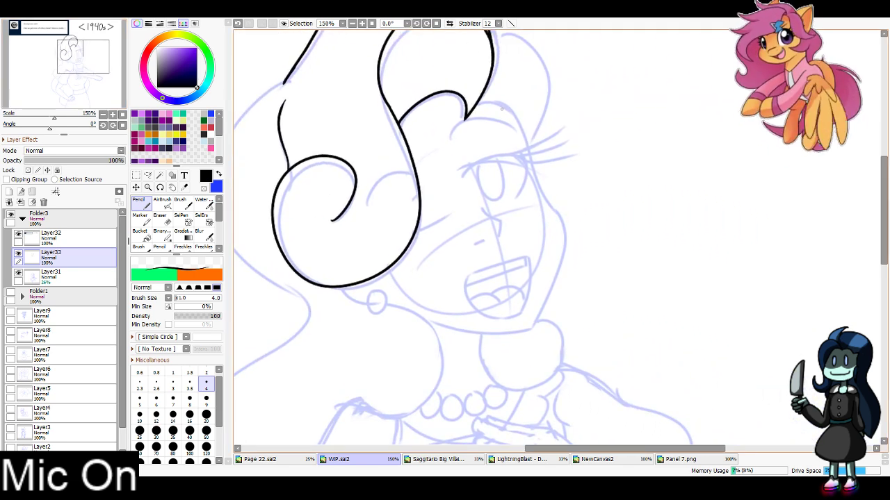
{"action": "mouse_move", "coordinate": [470, 113]}
{"action": "left_mouse_down"}
{"action": "mouse_move", "coordinate": [484, 103]}
{"action": "mouse_move", "coordinate": [522, 132]}
{"action": "left_mouse_up"}
{"action": "key", "text": "ctrl+z"}
{"action": "left_click_drag", "start_coordinate": [470, 112], "coordinate": [537, 162]}
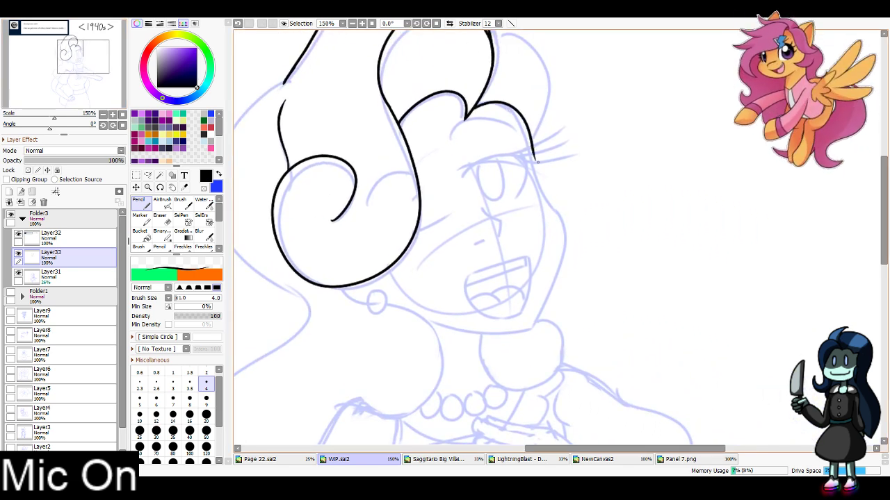
Redo the hairline stroke that arcs across the forehead from the bang's tip down to the far eye's lashes
{"action": "key", "text": "ctrl+z"}
{"action": "left_click_drag", "start_coordinate": [470, 113], "coordinate": [532, 162]}
{"action": "key", "text": "ctrl+z"}
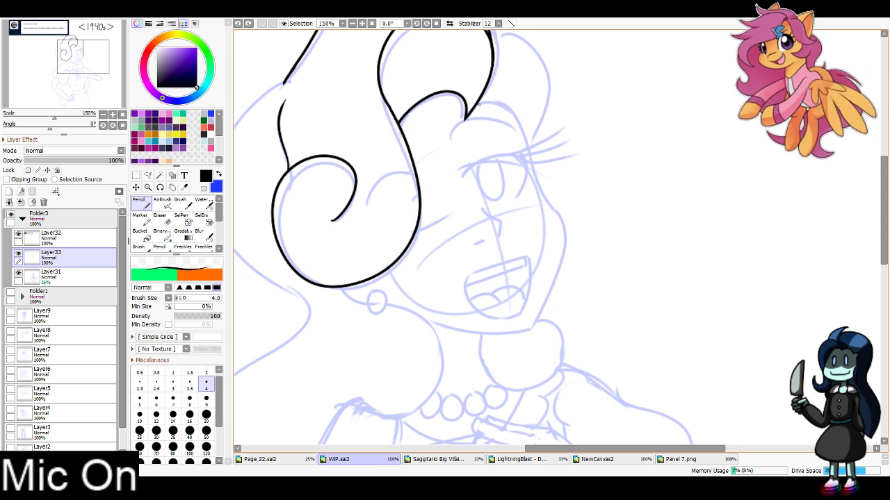
{"action": "mouse_move", "coordinate": [470, 113]}
{"action": "left_mouse_down"}
{"action": "mouse_move", "coordinate": [524, 123]}
{"action": "mouse_move", "coordinate": [533, 166]}
{"action": "mouse_move", "coordinate": [563, 221]}
{"action": "left_mouse_up"}
{"action": "key", "text": "ctrl+z"}
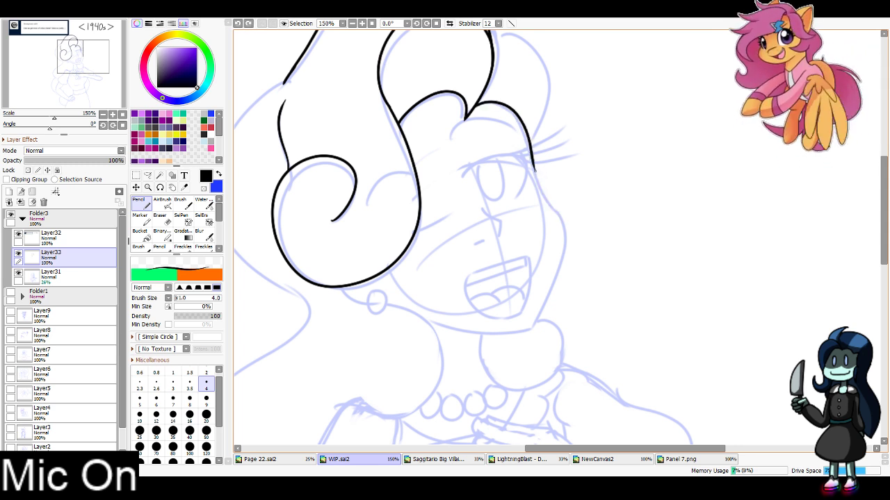
Ink the far side of the face from the hairline past the eye and around the cheek to the chin
{"action": "mouse_move", "coordinate": [531, 154]}
{"action": "left_mouse_down"}
{"action": "mouse_move", "coordinate": [562, 239]}
{"action": "mouse_move", "coordinate": [535, 337]}
{"action": "left_mouse_up"}
{"action": "key", "text": "ctrl+z"}
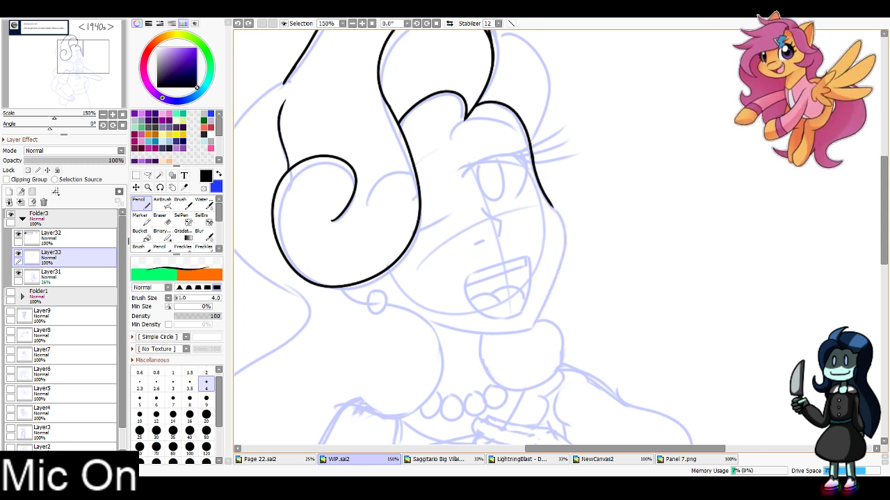
{"action": "mouse_move", "coordinate": [554, 202]}
{"action": "left_mouse_down"}
{"action": "mouse_move", "coordinate": [560, 223]}
{"action": "mouse_move", "coordinate": [530, 325]}
{"action": "left_mouse_up"}
{"action": "key", "text": "ctrl+z"}
{"action": "mouse_move", "coordinate": [554, 201]}
{"action": "left_mouse_down"}
{"action": "mouse_move", "coordinate": [557, 237]}
{"action": "mouse_move", "coordinate": [525, 336]}
{"action": "left_mouse_up"}
{"action": "key", "text": "ctrl+z"}
{"action": "mouse_move", "coordinate": [553, 203]}
{"action": "left_mouse_down"}
{"action": "mouse_move", "coordinate": [530, 330]}
{"action": "mouse_move", "coordinate": [426, 312]}
{"action": "left_mouse_up"}
{"action": "key", "text": "ctrl+z"}
Ink the jawline from the chin back toward the neck, and the hair roll behind the far side of the forehead
{"action": "left_click_drag", "start_coordinate": [533, 327], "coordinate": [418, 310]}
{"action": "key", "text": "ctrl+z"}
{"action": "left_click_drag", "start_coordinate": [533, 325], "coordinate": [422, 310]}
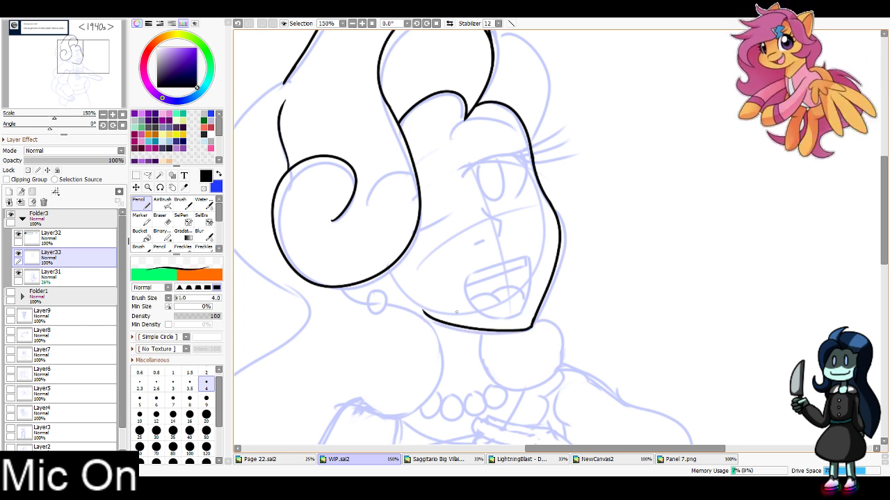
{"action": "key", "text": "ctrl+z"}
{"action": "key", "text": "ctrl+z"}
{"action": "mouse_move", "coordinate": [535, 318]}
{"action": "left_mouse_down"}
{"action": "mouse_move", "coordinate": [531, 328]}
{"action": "mouse_move", "coordinate": [493, 334]}
{"action": "mouse_move", "coordinate": [424, 321]}
{"action": "left_mouse_up"}
{"action": "scroll", "coordinate": [545, 294], "scroll_direction": "up", "scroll_amount": 3}
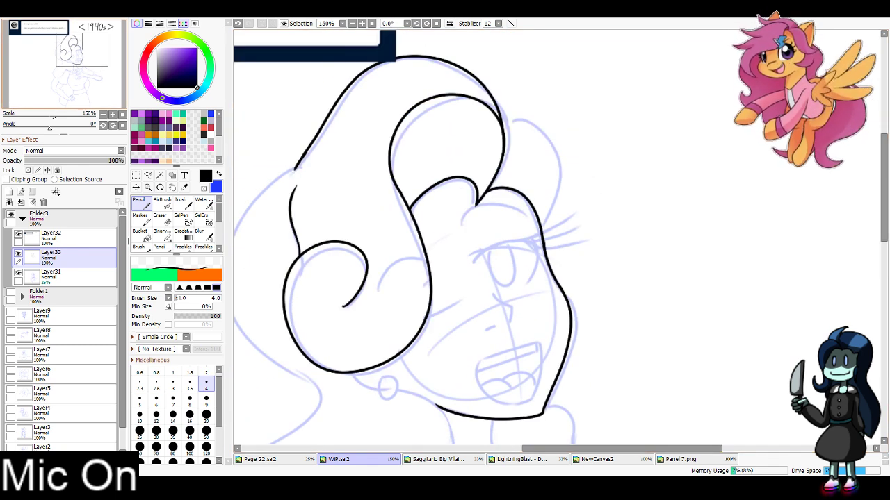
{"action": "mouse_move", "coordinate": [542, 228]}
{"action": "left_mouse_down"}
{"action": "mouse_move", "coordinate": [559, 167]}
{"action": "mouse_move", "coordinate": [491, 93]}
{"action": "left_mouse_up"}
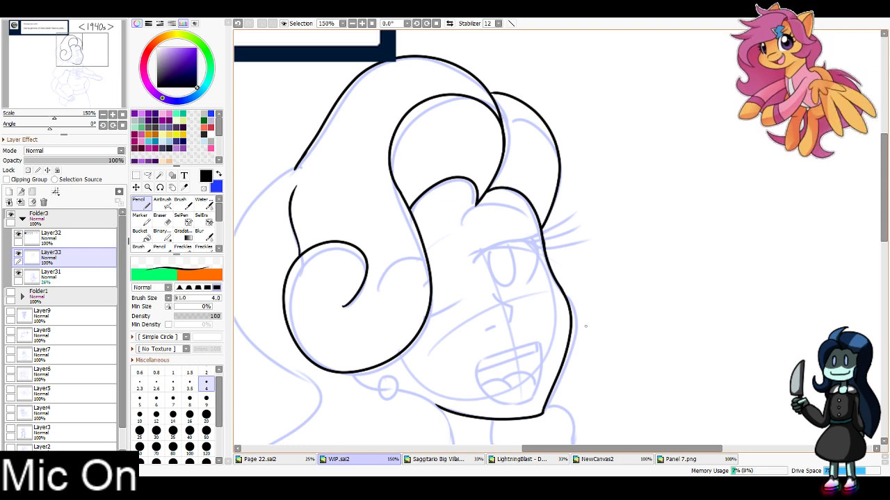
Ink the earlobe below the large side curl and the round earring hanging from it
{"action": "left_click_drag", "start_coordinate": [445, 376], "coordinate": [497, 209]}
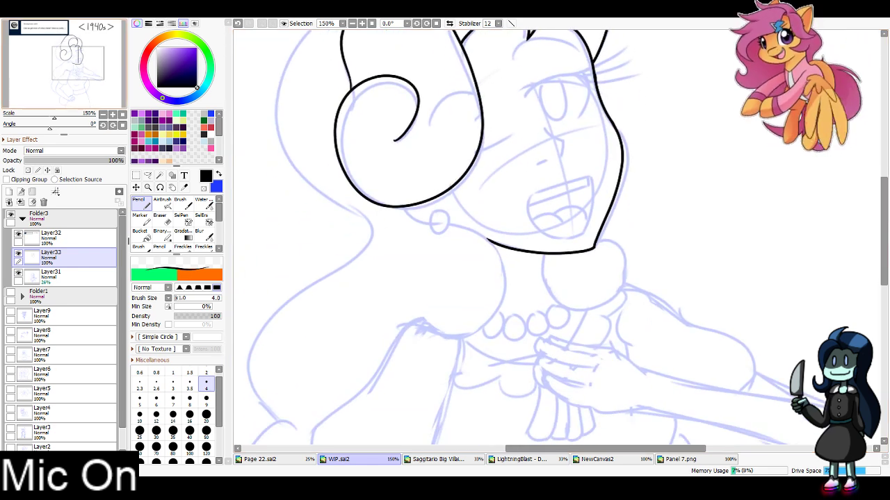
{"action": "mouse_move", "coordinate": [438, 212]}
{"action": "left_mouse_down"}
{"action": "mouse_move", "coordinate": [438, 230]}
{"action": "mouse_move", "coordinate": [439, 211]}
{"action": "mouse_move", "coordinate": [450, 221]}
{"action": "mouse_move", "coordinate": [406, 207]}
{"action": "mouse_move", "coordinate": [430, 221]}
{"action": "mouse_move", "coordinate": [441, 211]}
{"action": "left_mouse_up"}
{"action": "key", "text": "ctrl+z"}
{"action": "key", "text": "ctrl+z"}
{"action": "key", "text": "ctrl+z"}
{"action": "key", "text": "ctrl+z"}
{"action": "key", "text": "ctrl+z"}
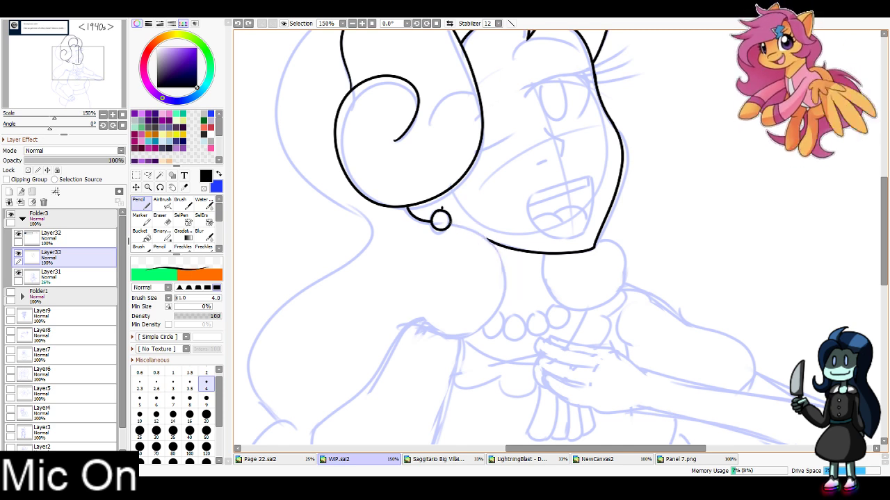
Ink the line from the earring to the jaw and the rounded hair curl that bulges in front of the neck
{"action": "mouse_move", "coordinate": [450, 223]}
{"action": "left_mouse_down"}
{"action": "mouse_move", "coordinate": [505, 303]}
{"action": "mouse_move", "coordinate": [427, 332]}
{"action": "left_mouse_up"}
{"action": "key", "text": "ctrl+z"}
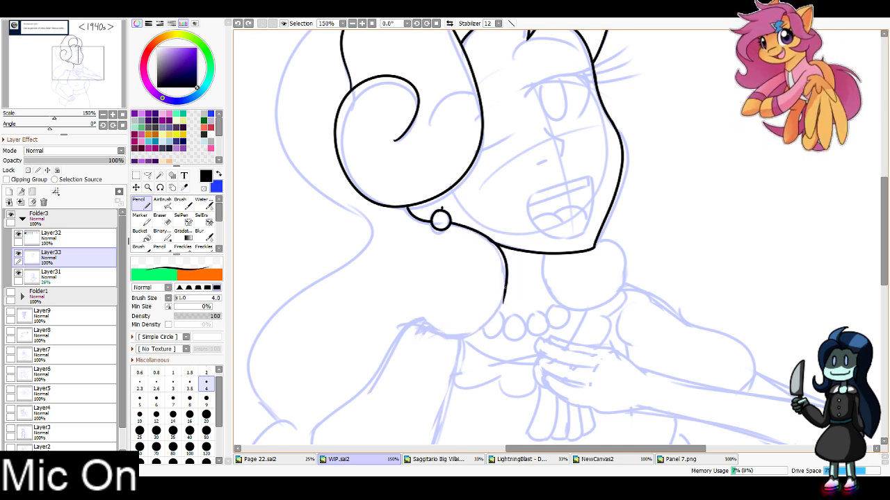
{"action": "mouse_move", "coordinate": [508, 284]}
{"action": "left_mouse_down"}
{"action": "mouse_move", "coordinate": [445, 339]}
{"action": "mouse_move", "coordinate": [411, 314]}
{"action": "left_mouse_up"}
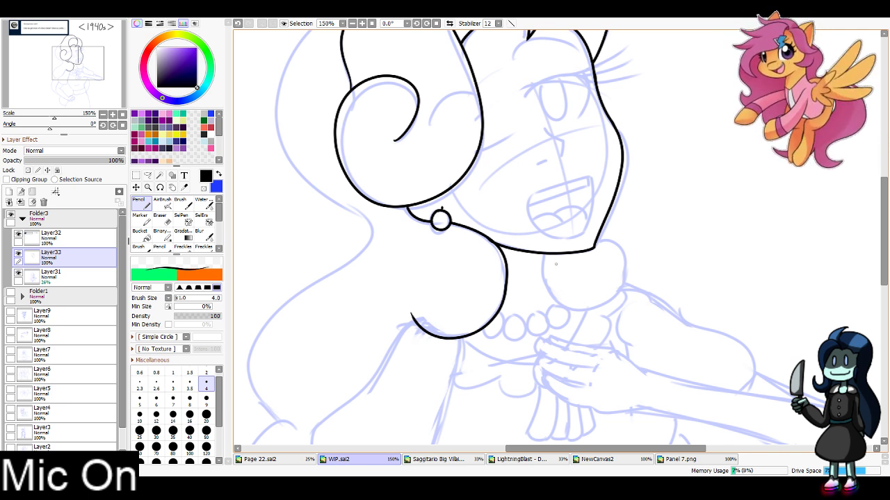
Ink the pearl necklace bead by bead along the base of the neck, up to the near hair curl
{"action": "mouse_move", "coordinate": [542, 255]}
{"action": "left_mouse_down"}
{"action": "mouse_move", "coordinate": [549, 291]}
{"action": "mouse_move", "coordinate": [564, 307]}
{"action": "mouse_move", "coordinate": [578, 304]}
{"action": "mouse_move", "coordinate": [570, 317]}
{"action": "left_mouse_up"}
{"action": "key", "text": "ctrl+z"}
{"action": "key", "text": "ctrl+z"}
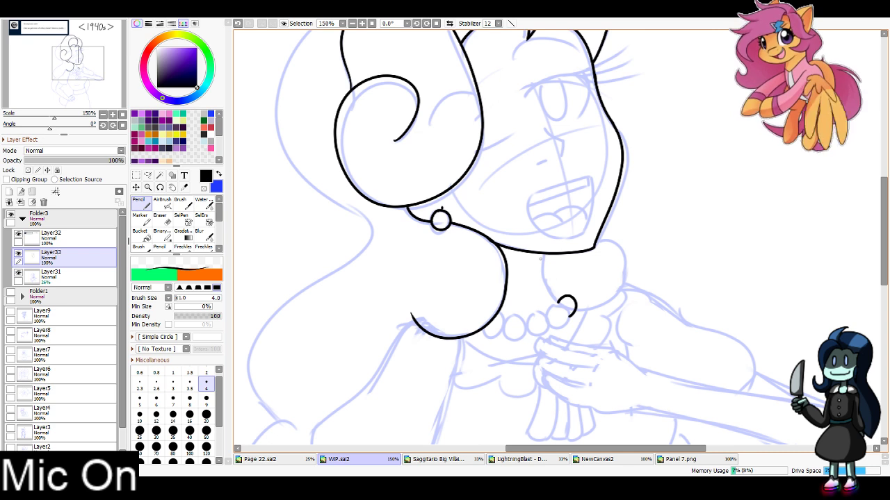
{"action": "mouse_move", "coordinate": [543, 254]}
{"action": "left_mouse_down"}
{"action": "mouse_move", "coordinate": [563, 308]}
{"action": "mouse_move", "coordinate": [547, 313]}
{"action": "mouse_move", "coordinate": [570, 317]}
{"action": "mouse_move", "coordinate": [534, 335]}
{"action": "mouse_move", "coordinate": [538, 311]}
{"action": "mouse_move", "coordinate": [549, 324]}
{"action": "mouse_move", "coordinate": [537, 311]}
{"action": "mouse_move", "coordinate": [561, 304]}
{"action": "mouse_move", "coordinate": [559, 324]}
{"action": "mouse_move", "coordinate": [564, 306]}
{"action": "mouse_move", "coordinate": [551, 326]}
{"action": "mouse_move", "coordinate": [563, 324]}
{"action": "mouse_move", "coordinate": [509, 312]}
{"action": "mouse_move", "coordinate": [505, 332]}
{"action": "mouse_move", "coordinate": [489, 334]}
{"action": "mouse_move", "coordinate": [506, 332]}
{"action": "left_mouse_up"}
{"action": "key", "text": "ctrl+z"}
{"action": "key", "text": "ctrl+z"}
{"action": "key", "text": "ctrl+z"}
{"action": "key", "text": "ctrl+z"}
{"action": "key", "text": "ctrl+z"}
{"action": "key", "text": "ctrl+z"}
{"action": "key", "text": "ctrl+z"}
{"action": "key", "text": "ctrl+z"}
{"action": "key", "text": "ctrl+z"}
{"action": "key", "text": "ctrl+z"}
{"action": "key", "text": "ctrl+z"}
{"action": "key", "text": "ctrl+z"}
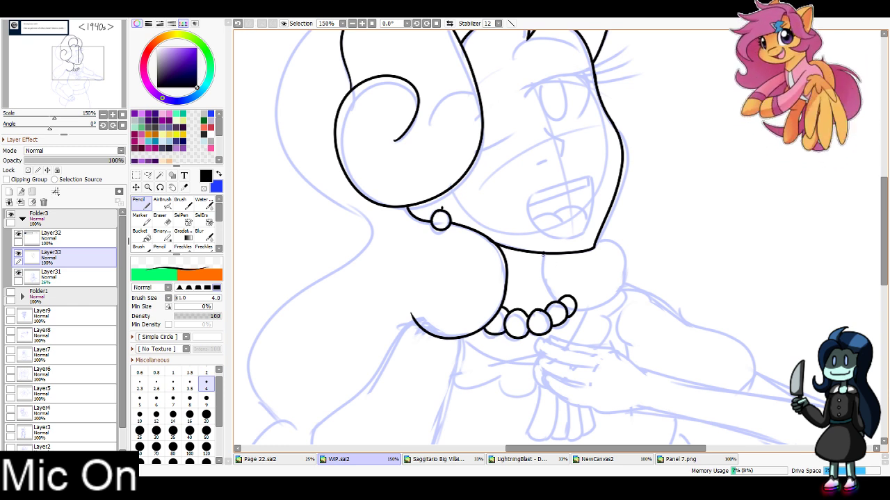
Ink the far side of the neck from the jaw down to the pearl necklace
{"action": "key", "text": "ctrl+z"}
{"action": "left_click_drag", "start_coordinate": [543, 255], "coordinate": [556, 302]}
{"action": "key", "text": "ctrl+z"}
{"action": "key", "text": "ctrl+z"}
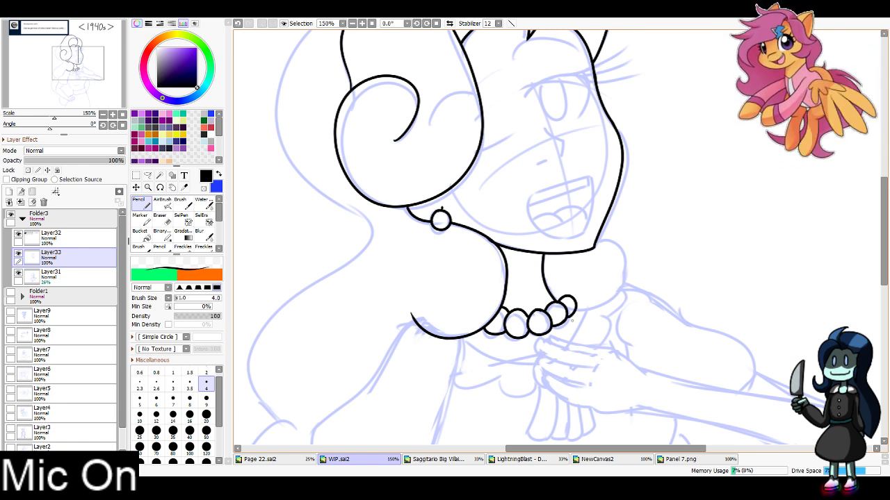
Ink the rounded hair curl behind the neck, from the cheek below the chin around to the necklace's last pearl
{"action": "mouse_move", "coordinate": [600, 223]}
{"action": "left_mouse_down"}
{"action": "mouse_move", "coordinate": [604, 306]}
{"action": "mouse_move", "coordinate": [626, 291]}
{"action": "left_mouse_up"}
{"action": "key", "text": "ctrl+z"}
{"action": "key", "text": "ctrl+z"}
{"action": "mouse_move", "coordinate": [575, 308]}
{"action": "left_mouse_down"}
{"action": "mouse_move", "coordinate": [622, 292]}
{"action": "mouse_move", "coordinate": [578, 311]}
{"action": "mouse_move", "coordinate": [617, 301]}
{"action": "mouse_move", "coordinate": [581, 311]}
{"action": "mouse_move", "coordinate": [620, 293]}
{"action": "left_mouse_up"}
{"action": "key", "text": "ctrl+z"}
{"action": "key", "text": "ctrl+z"}
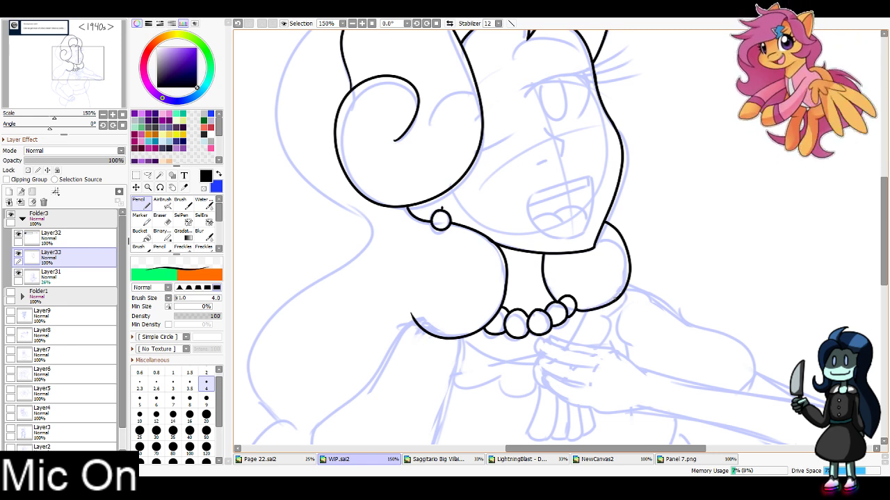
Ink the outer contour of the back hair from the crown, around its bulge and inward dip, down to the lower hair
{"action": "left_click_drag", "start_coordinate": [514, 188], "coordinate": [595, 302]}
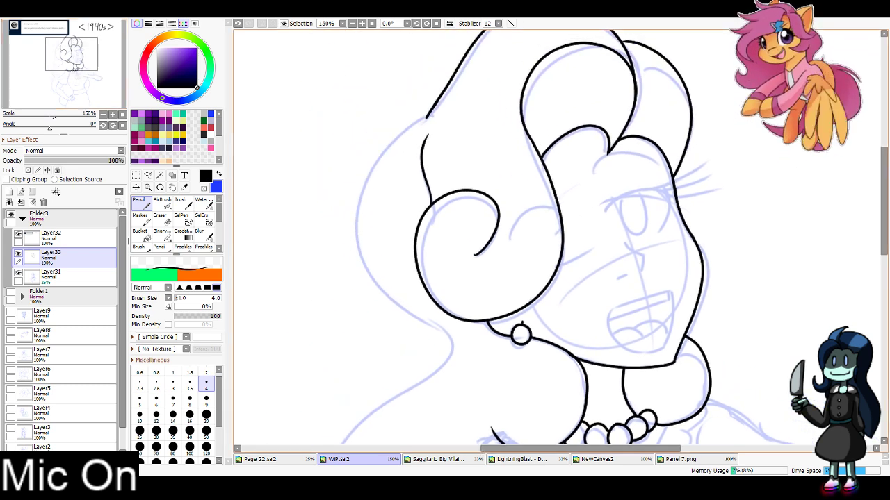
{"action": "left_click_drag", "start_coordinate": [426, 116], "coordinate": [438, 323]}
{"action": "key", "text": "ctrl+z"}
{"action": "mouse_move", "coordinate": [426, 117]}
{"action": "left_mouse_down"}
{"action": "mouse_move", "coordinate": [358, 236]}
{"action": "mouse_move", "coordinate": [448, 348]}
{"action": "mouse_move", "coordinate": [407, 223]}
{"action": "mouse_move", "coordinate": [439, 102]}
{"action": "left_mouse_up"}
{"action": "left_click_drag", "start_coordinate": [395, 146], "coordinate": [446, 109]}
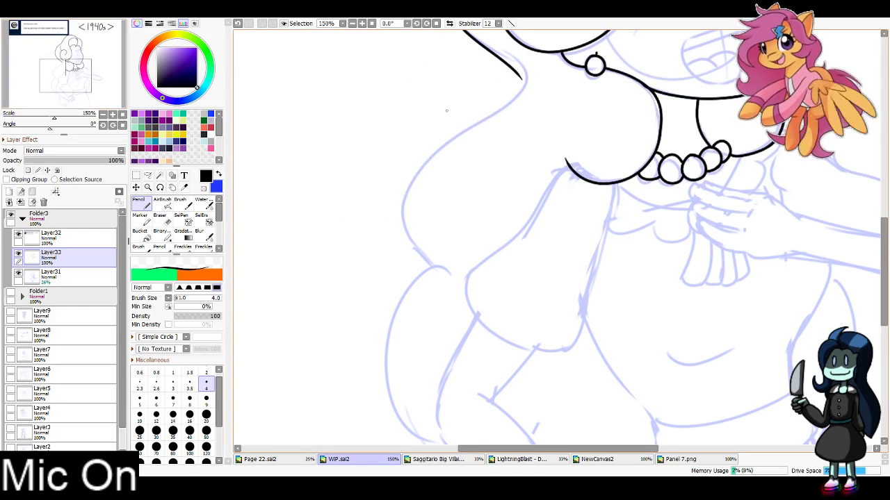
{"action": "left_click_drag", "start_coordinate": [521, 76], "coordinate": [425, 271]}
{"action": "key", "text": "ctrl+z"}
{"action": "mouse_move", "coordinate": [520, 74]}
{"action": "left_mouse_down"}
{"action": "mouse_move", "coordinate": [525, 116]}
{"action": "mouse_move", "coordinate": [429, 268]}
{"action": "mouse_move", "coordinate": [383, 262]}
{"action": "left_mouse_up"}
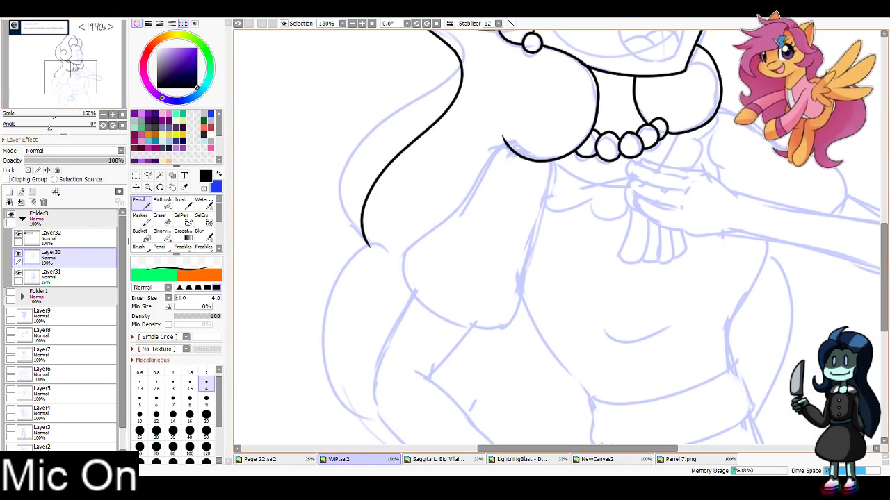
Ink the long hair section hanging beneath the near curl, down around its rounded end and back up to the curl
{"action": "mouse_move", "coordinate": [506, 145]}
{"action": "left_mouse_down"}
{"action": "mouse_move", "coordinate": [445, 221]}
{"action": "mouse_move", "coordinate": [440, 317]}
{"action": "mouse_move", "coordinate": [497, 333]}
{"action": "left_mouse_up"}
{"action": "key", "text": "ctrl+z"}
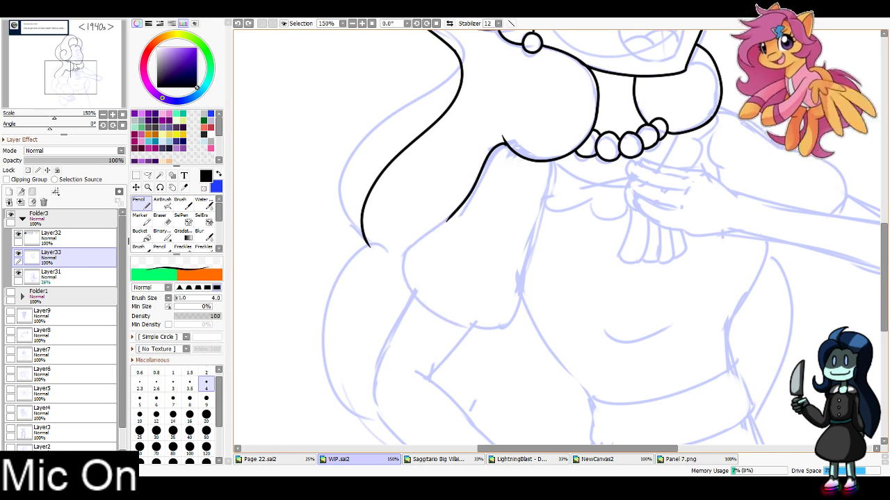
{"action": "mouse_move", "coordinate": [446, 220]}
{"action": "left_mouse_down"}
{"action": "mouse_move", "coordinate": [496, 332]}
{"action": "mouse_move", "coordinate": [535, 221]}
{"action": "left_mouse_up"}
{"action": "key", "text": "ctrl+z"}
{"action": "mouse_move", "coordinate": [487, 334]}
{"action": "left_mouse_down"}
{"action": "mouse_move", "coordinate": [519, 318]}
{"action": "mouse_move", "coordinate": [550, 165]}
{"action": "left_mouse_up"}
Reduce the Eraser's brush size to 8
{"action": "key", "text": "e"}
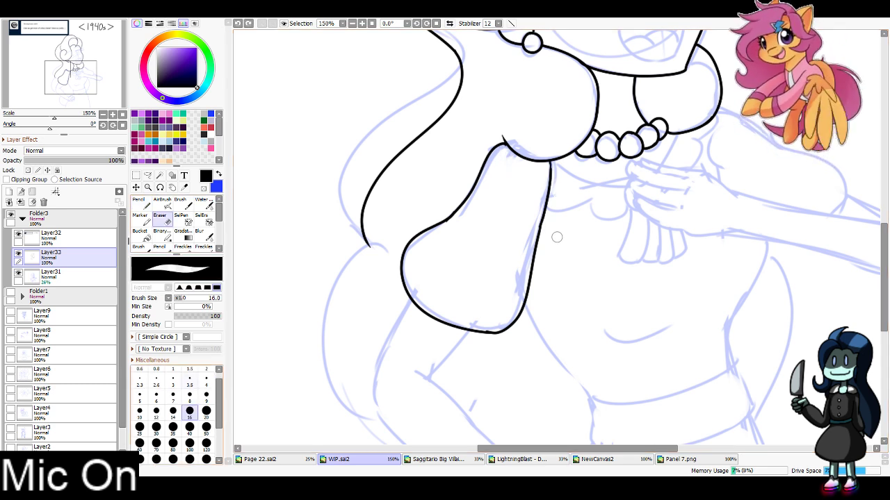
{"action": "key", "text": "bracketleft"}
{"action": "key", "text": "bracketleft"}
{"action": "key", "text": "bracketleft"}
{"action": "key", "text": "bracketleft"}
{"action": "key", "text": "bracketleft"}
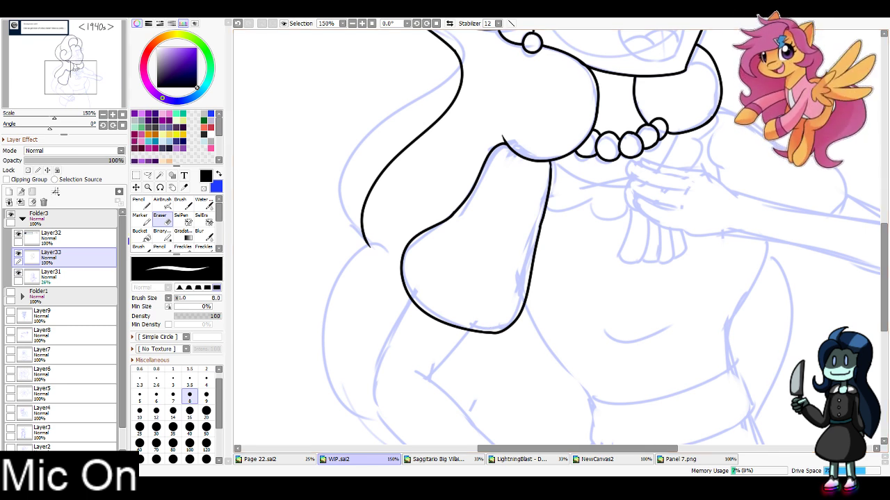
Ink the hand resting on the chest with the Pencil, outlining its back, the finger lines and its lower edge to the wrist
{"action": "left_click_drag", "start_coordinate": [73, 76], "coordinate": [92, 75]}
{"action": "key", "text": "n"}
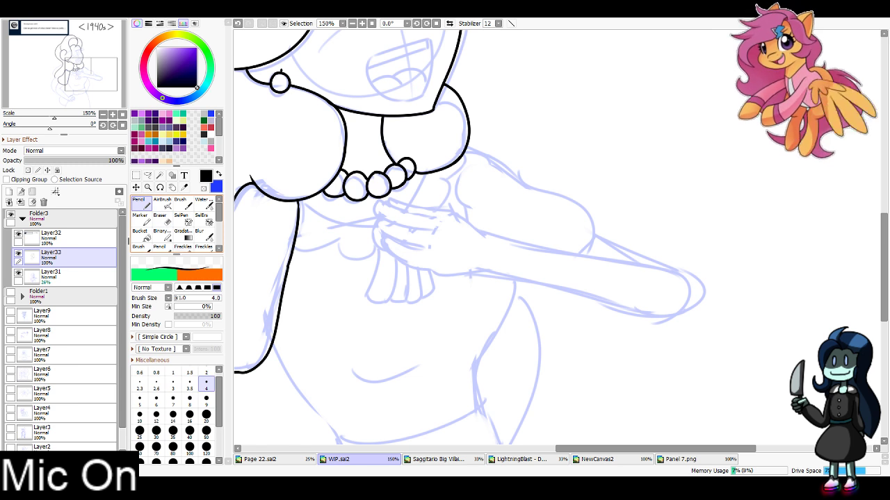
{"action": "mouse_move", "coordinate": [493, 235]}
{"action": "left_mouse_down"}
{"action": "mouse_move", "coordinate": [473, 222]}
{"action": "mouse_move", "coordinate": [386, 202]}
{"action": "mouse_move", "coordinate": [440, 221]}
{"action": "left_mouse_up"}
{"action": "key", "text": "ctrl+z"}
{"action": "key", "text": "ctrl+z"}
{"action": "key", "text": "ctrl+z"}
{"action": "mouse_move", "coordinate": [383, 203]}
{"action": "left_mouse_down"}
{"action": "mouse_move", "coordinate": [438, 219]}
{"action": "mouse_move", "coordinate": [425, 269]}
{"action": "mouse_move", "coordinate": [498, 277]}
{"action": "left_mouse_up"}
{"action": "key", "text": "ctrl+z"}
{"action": "left_click_drag", "start_coordinate": [419, 267], "coordinate": [498, 277]}
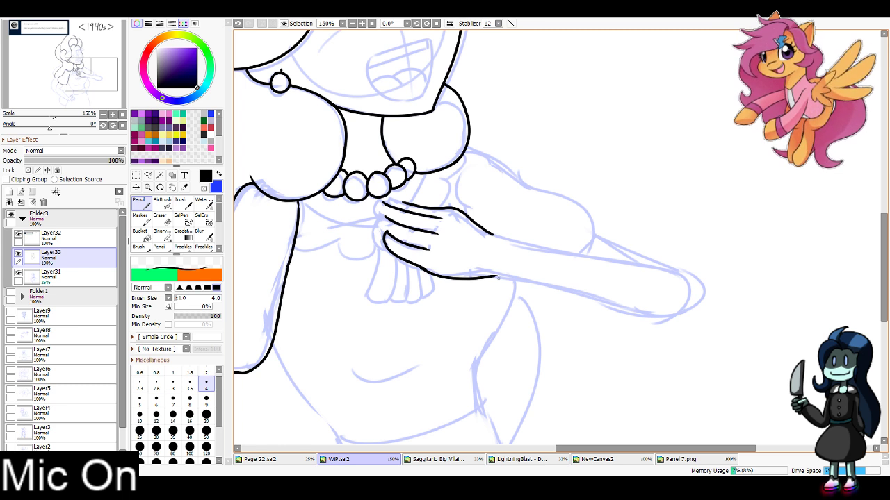
Ink the fingertips to close off the fingers just below the necklace
{"action": "mouse_move", "coordinate": [387, 216]}
{"action": "left_mouse_down"}
{"action": "mouse_move", "coordinate": [383, 233]}
{"action": "mouse_move", "coordinate": [378, 201]}
{"action": "mouse_move", "coordinate": [380, 214]}
{"action": "mouse_move", "coordinate": [391, 199]}
{"action": "left_mouse_up"}
{"action": "key", "text": "ctrl+z"}
{"action": "key", "text": "ctrl+z"}
{"action": "key", "text": "ctrl+z"}
{"action": "key", "text": "ctrl+z"}
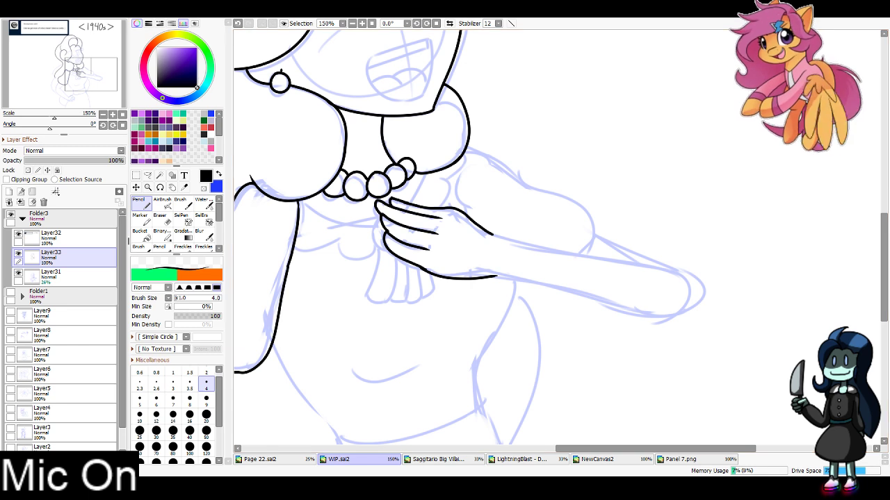
Ink the upper and lower edges of the forearm from the wrist toward the elbow
{"action": "left_click_drag", "start_coordinate": [589, 209], "coordinate": [568, 196]}
{"action": "left_click_drag", "start_coordinate": [503, 268], "coordinate": [697, 235]}
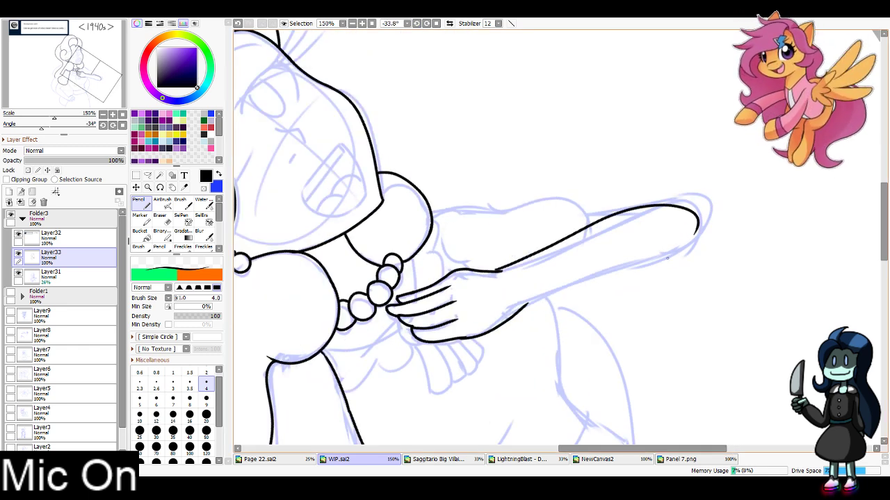
{"action": "mouse_move", "coordinate": [526, 305]}
{"action": "left_mouse_down"}
{"action": "mouse_move", "coordinate": [675, 256]}
{"action": "mouse_move", "coordinate": [658, 260]}
{"action": "left_mouse_up"}
{"action": "key", "text": "ctrl+z"}
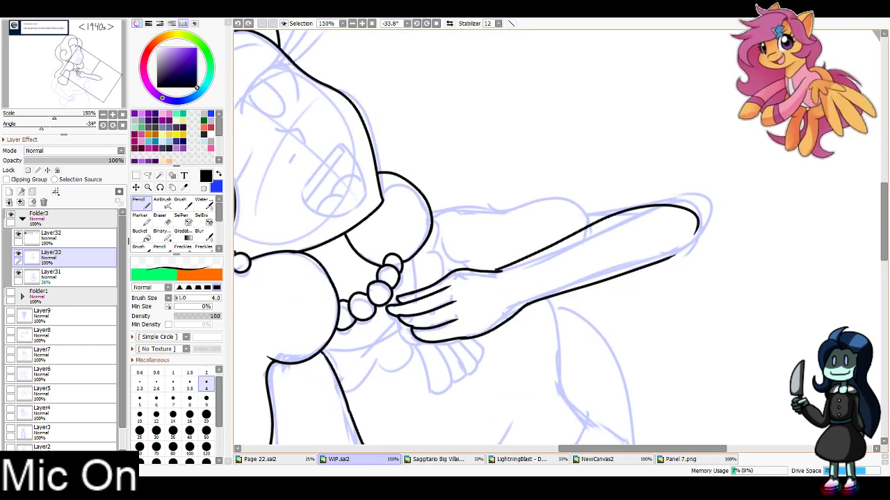
Ink the rounded elbow that joins the forearm's two edges, redoing the curve until it connects smoothly
{"action": "left_click_drag", "start_coordinate": [698, 224], "coordinate": [665, 254]}
{"action": "key", "text": "ctrl+z"}
{"action": "left_click_drag", "start_coordinate": [697, 223], "coordinate": [666, 256]}
{"action": "key", "text": "ctrl+z"}
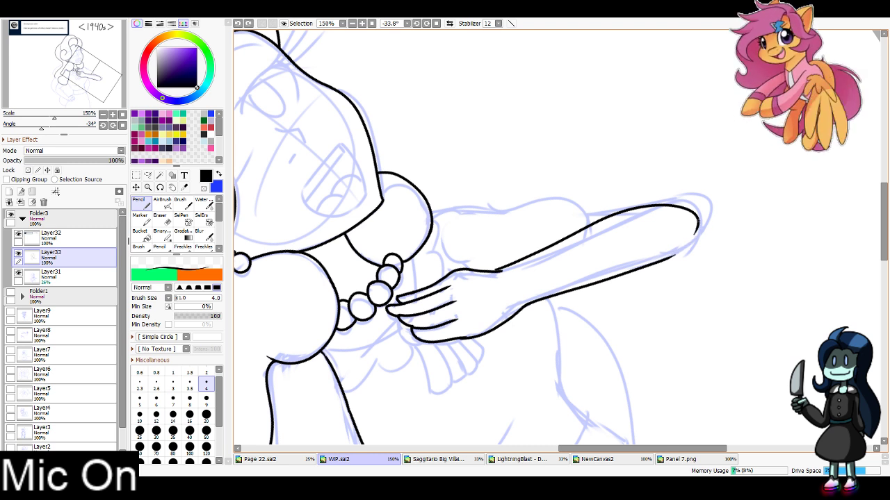
{"action": "left_click_drag", "start_coordinate": [698, 222], "coordinate": [665, 259]}
{"action": "key", "text": "ctrl+z"}
{"action": "left_click_drag", "start_coordinate": [698, 221], "coordinate": [660, 258]}
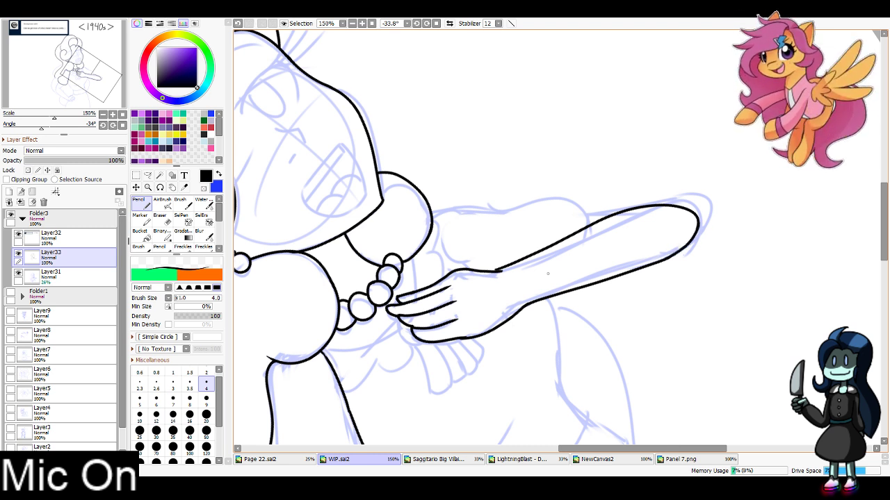
Clean up the join between the hand and the forearm's upper edge by erasing the overlapping line end at the wrist
{"action": "mouse_move", "coordinate": [491, 270]}
{"action": "left_mouse_down"}
{"action": "mouse_move", "coordinate": [509, 264]}
{"action": "mouse_move", "coordinate": [500, 269]}
{"action": "left_mouse_up"}
{"action": "key", "text": "ctrl+z"}
{"action": "key", "text": "ctrl+z"}
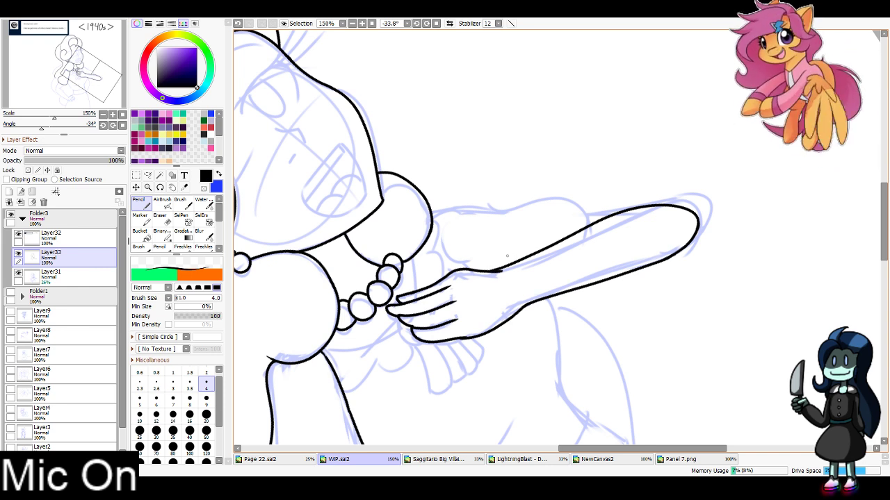
{"action": "key", "text": "e"}
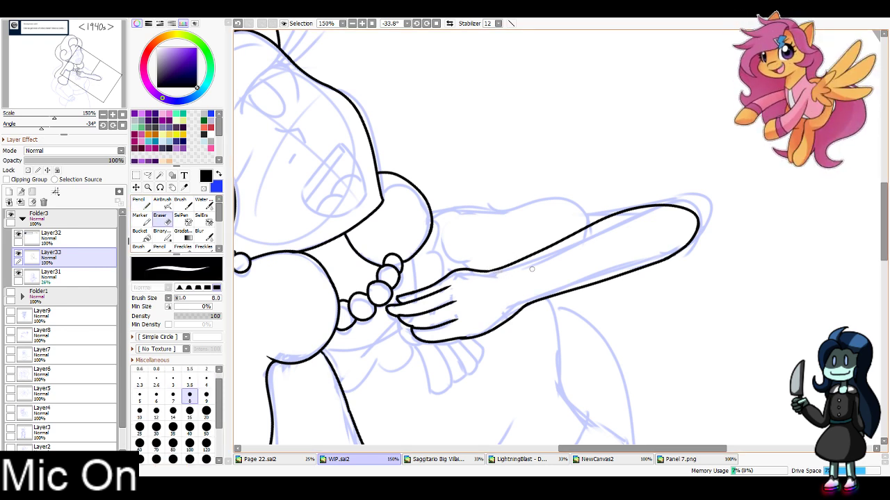
{"action": "key", "text": "ctrl+z"}
{"action": "left_click_drag", "start_coordinate": [502, 275], "coordinate": [479, 278]}
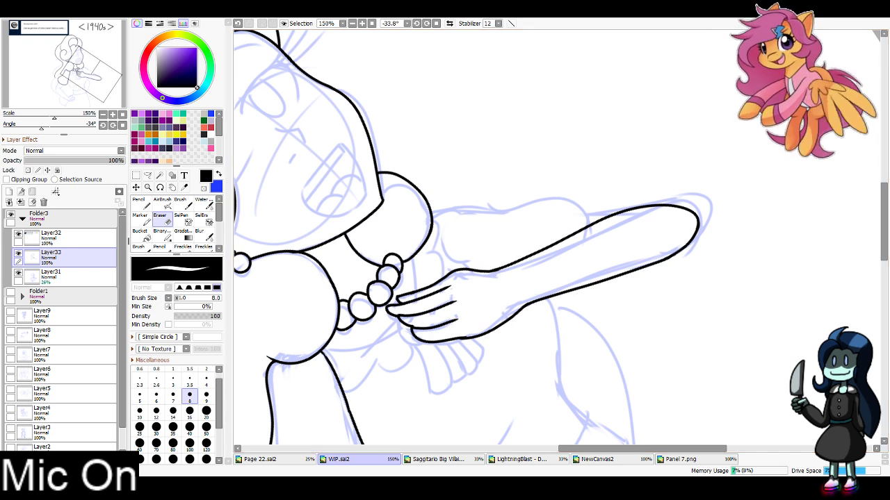
{"action": "key", "text": "Home"}
Add a new layer above the inked lines and ink the dress neckline across the chest with the Pencil
{"action": "key", "text": "n"}
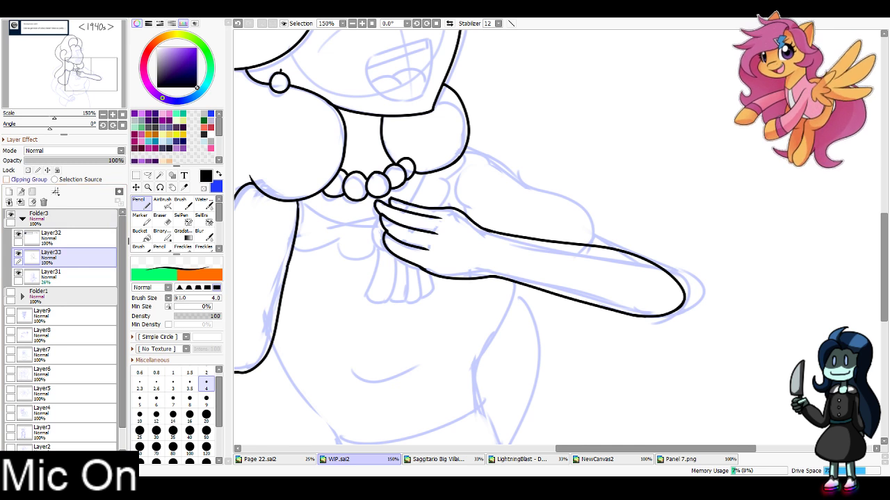
{"action": "left_click", "coordinate": [9, 192]}
{"action": "mouse_move", "coordinate": [299, 201]}
{"action": "left_mouse_down"}
{"action": "mouse_move", "coordinate": [399, 224]}
{"action": "mouse_move", "coordinate": [432, 161]}
{"action": "left_mouse_up"}
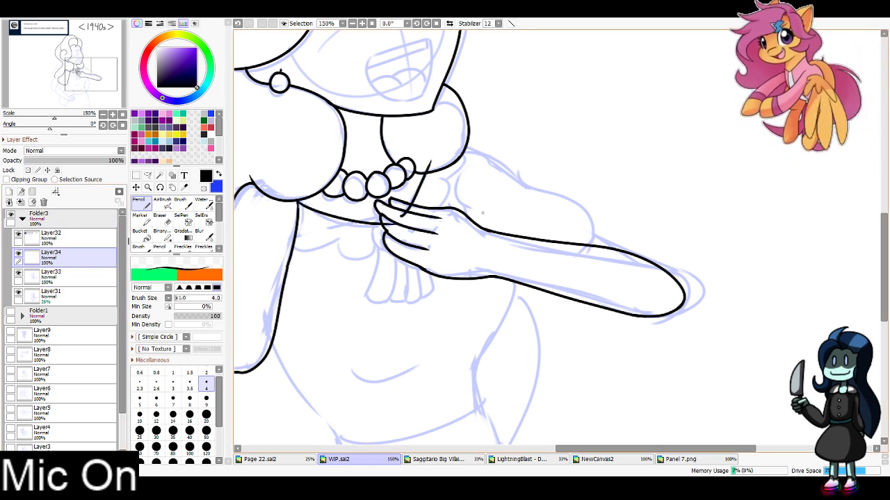
{"action": "key", "text": "ctrl+z"}
Ink both sides of the torso, running from the forearm and from the hanging hair down to the waist
{"action": "mouse_move", "coordinate": [460, 204]}
{"action": "left_mouse_down"}
{"action": "mouse_move", "coordinate": [515, 279]}
{"action": "mouse_move", "coordinate": [461, 204]}
{"action": "mouse_move", "coordinate": [505, 254]}
{"action": "mouse_move", "coordinate": [518, 291]}
{"action": "mouse_move", "coordinate": [482, 403]}
{"action": "left_mouse_up"}
{"action": "key", "text": "ctrl+z"}
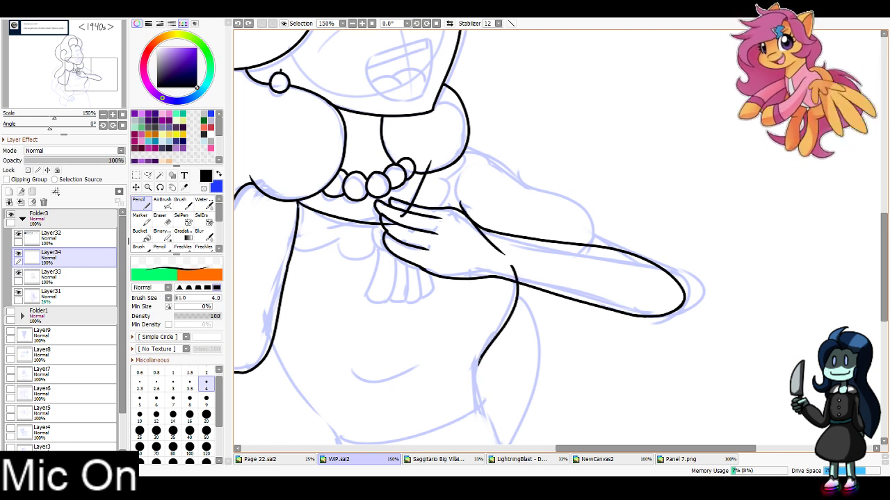
{"action": "left_click_drag", "start_coordinate": [479, 356], "coordinate": [482, 403]}
{"action": "mouse_move", "coordinate": [408, 395]}
{"action": "left_mouse_down"}
{"action": "mouse_move", "coordinate": [455, 355]}
{"action": "mouse_move", "coordinate": [482, 304]}
{"action": "left_mouse_up"}
{"action": "mouse_move", "coordinate": [334, 224]}
{"action": "left_mouse_down"}
{"action": "mouse_move", "coordinate": [366, 285]}
{"action": "mouse_move", "coordinate": [419, 358]}
{"action": "mouse_move", "coordinate": [457, 354]}
{"action": "mouse_move", "coordinate": [555, 313]}
{"action": "left_mouse_up"}
{"action": "key", "text": "ctrl+z"}
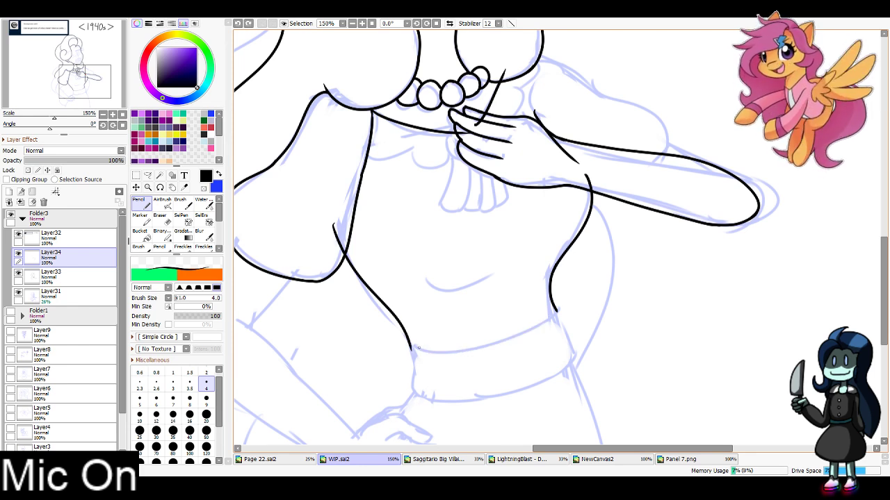
Ink the curved upper edge of the waistband between the two sides of the torso
{"action": "mouse_move", "coordinate": [410, 350]}
{"action": "left_mouse_down"}
{"action": "mouse_move", "coordinate": [487, 353]}
{"action": "mouse_move", "coordinate": [556, 313]}
{"action": "mouse_move", "coordinate": [424, 350]}
{"action": "mouse_move", "coordinate": [552, 321]}
{"action": "mouse_move", "coordinate": [556, 310]}
{"action": "left_mouse_up"}
{"action": "key", "text": "ctrl+z"}
{"action": "key", "text": "ctrl+z"}
{"action": "key", "text": "ctrl+z"}
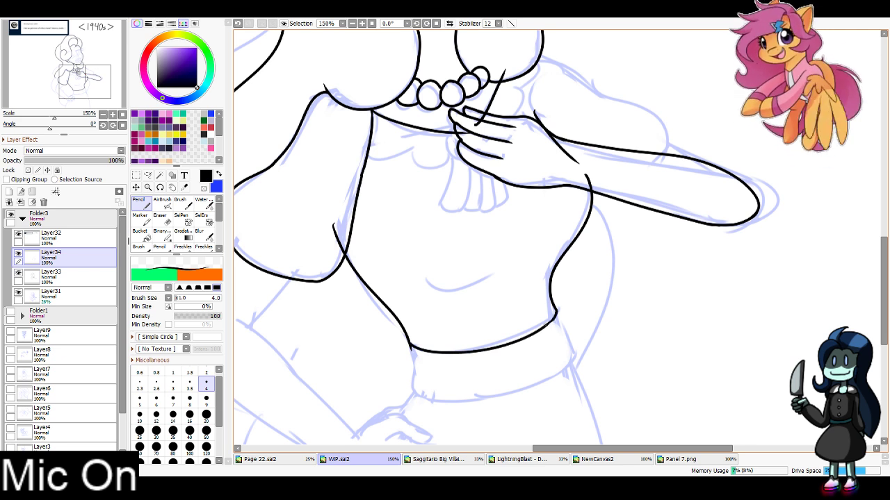
Erase the overshoot where the torso's side meets the puffed sleeve and ink the short curved crease in the middle of the torso
{"action": "key", "text": "e"}
{"action": "left_click_drag", "start_coordinate": [335, 214], "coordinate": [344, 258]}
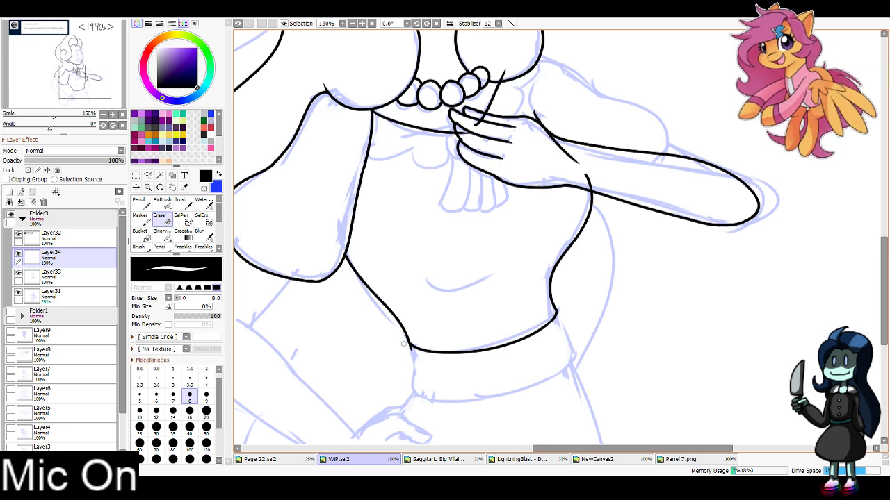
{"action": "key", "text": "n"}
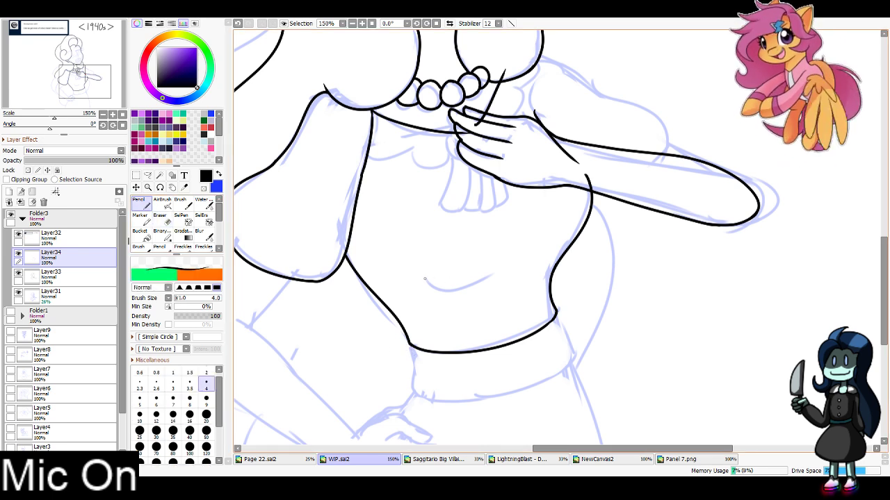
{"action": "mouse_move", "coordinate": [424, 279]}
{"action": "left_mouse_down"}
{"action": "mouse_move", "coordinate": [496, 276]}
{"action": "mouse_move", "coordinate": [445, 286]}
{"action": "mouse_move", "coordinate": [505, 275]}
{"action": "left_mouse_up"}
{"action": "key", "text": "ctrl+z"}
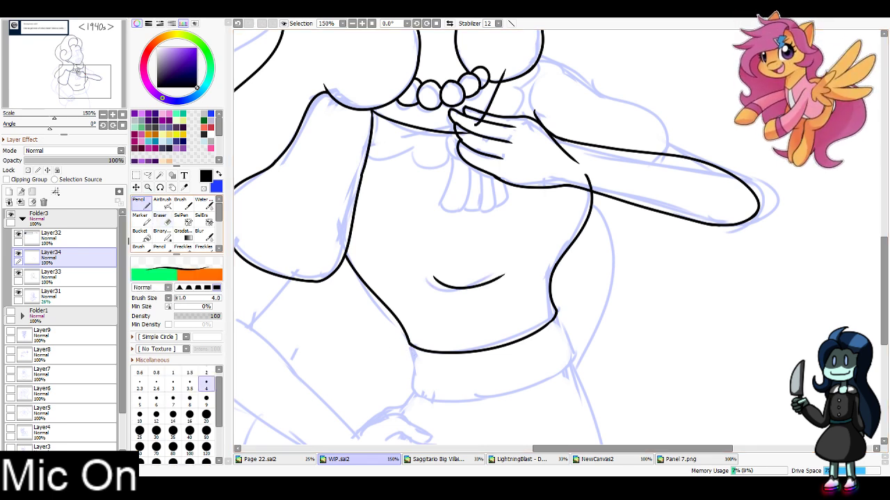
Erase the stray line ends around the raised hand and forearm, and ink the raised upper arm's outline from the hair to the forearm
{"action": "key", "text": "e"}
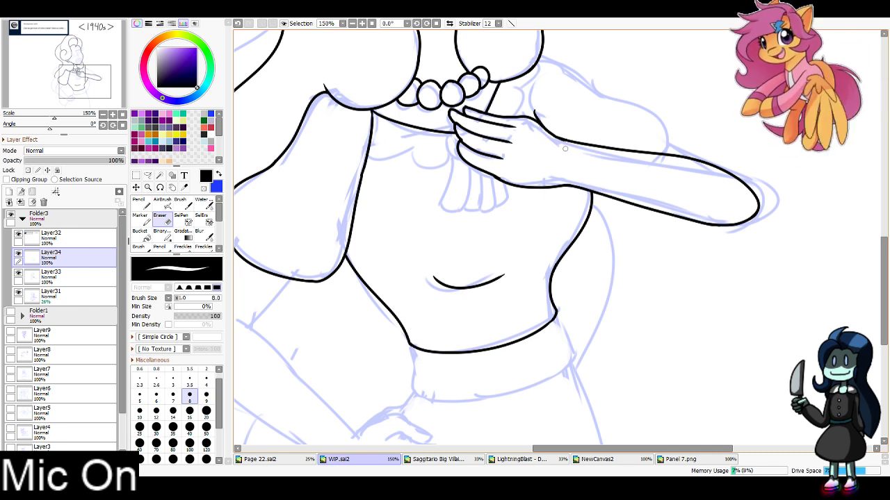
{"action": "left_click_drag", "start_coordinate": [84, 82], "coordinate": [92, 78]}
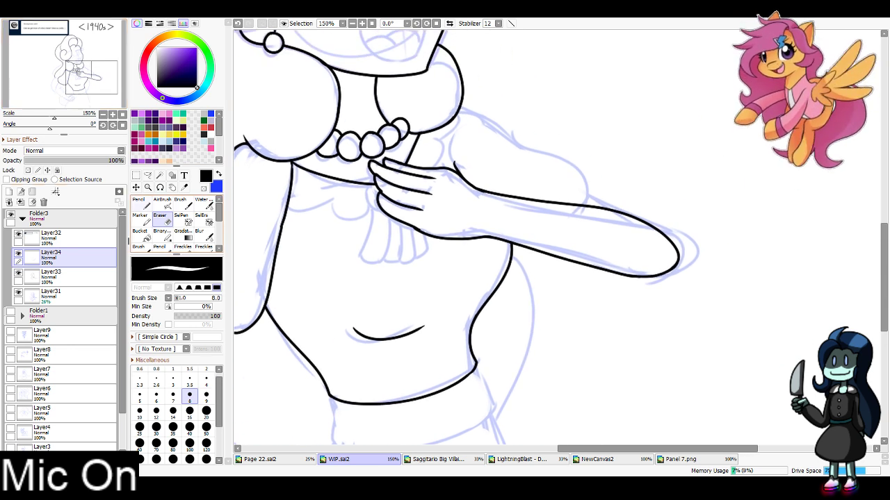
{"action": "left_click", "coordinate": [142, 203]}
{"action": "mouse_move", "coordinate": [459, 106]}
{"action": "left_mouse_down"}
{"action": "mouse_move", "coordinate": [543, 153]}
{"action": "mouse_move", "coordinate": [589, 208]}
{"action": "mouse_move", "coordinate": [597, 200]}
{"action": "mouse_move", "coordinate": [640, 221]}
{"action": "mouse_move", "coordinate": [619, 210]}
{"action": "left_mouse_up"}
{"action": "key", "text": "ctrl+z"}
{"action": "key", "text": "ctrl+z"}
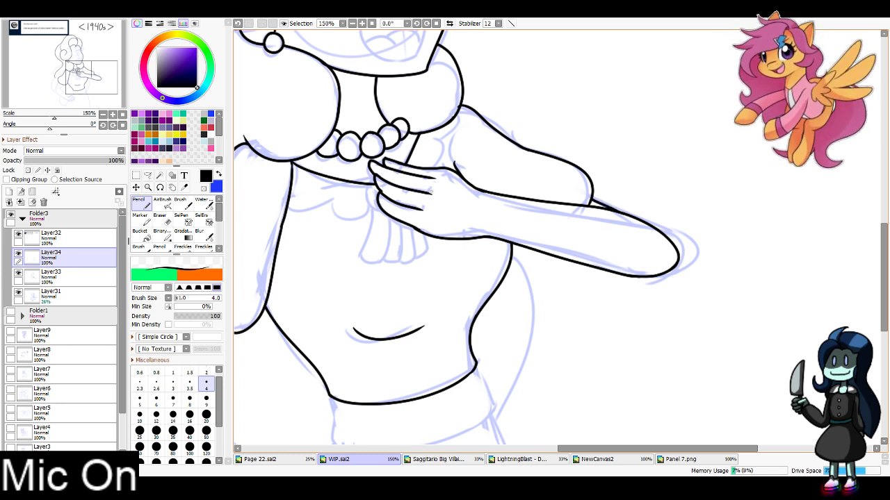
{"action": "key", "text": "e"}
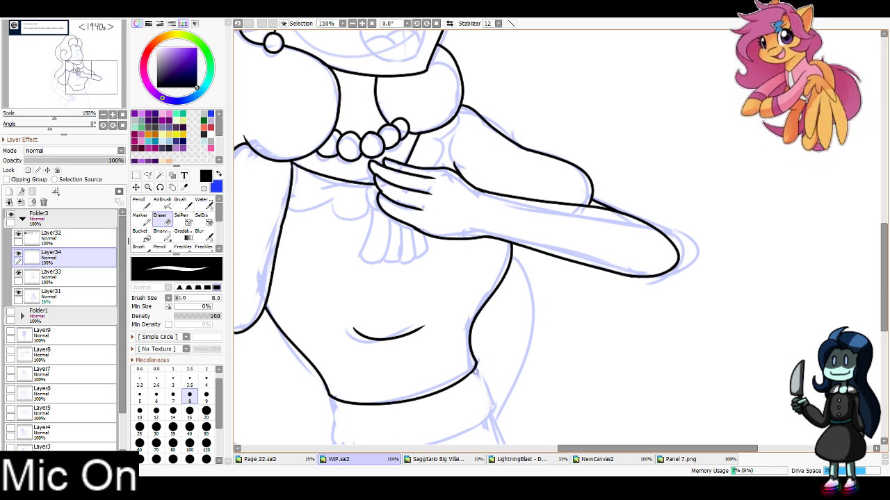
{"action": "left_click_drag", "start_coordinate": [476, 372], "coordinate": [590, 182]}
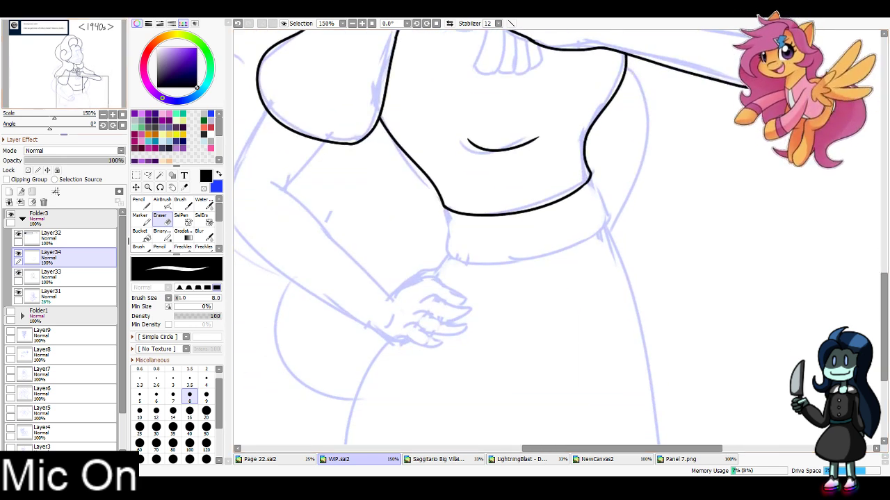
Ink the lowered arm's inner forearm edge from elbow to wrist, continuing over the back of the hand to the waist
{"action": "key", "text": "n"}
{"action": "mouse_move", "coordinate": [265, 180]}
{"action": "left_mouse_down"}
{"action": "mouse_move", "coordinate": [317, 211]}
{"action": "mouse_move", "coordinate": [381, 281]}
{"action": "left_mouse_up"}
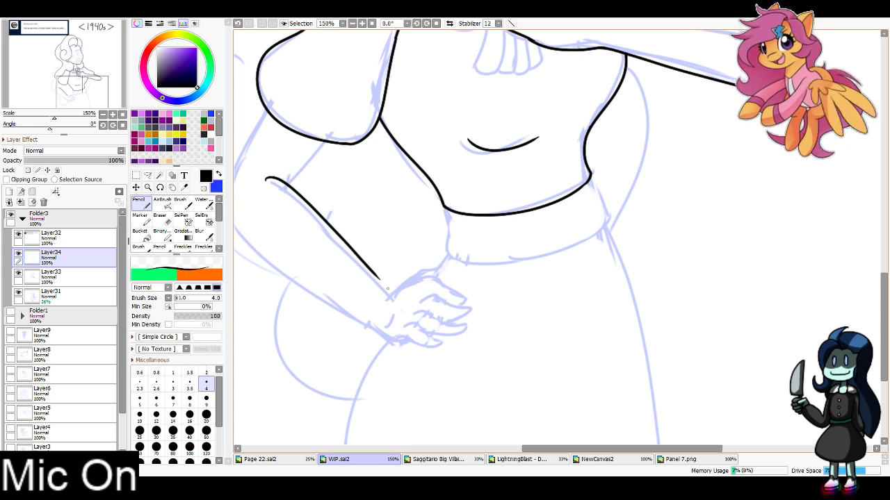
{"action": "key", "text": "ctrl+z"}
{"action": "left_click_drag", "start_coordinate": [270, 181], "coordinate": [386, 292]}
{"action": "key", "text": "ctrl+z"}
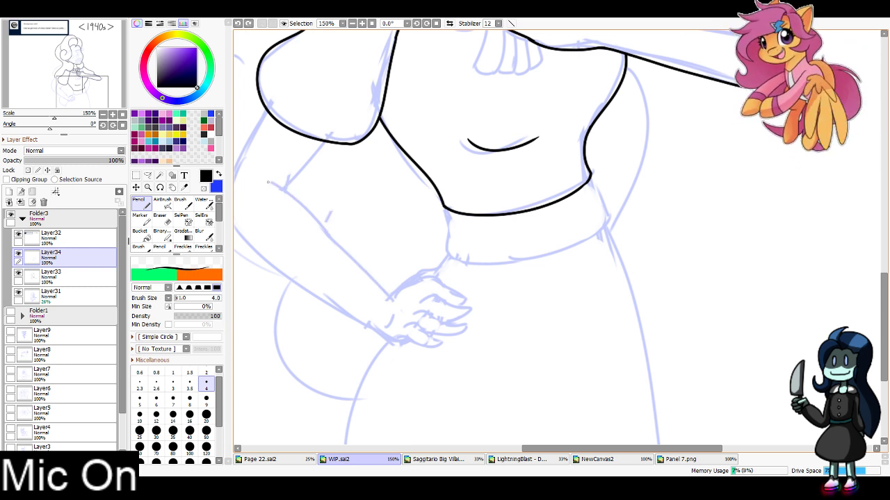
{"action": "mouse_move", "coordinate": [268, 182]}
{"action": "left_mouse_down"}
{"action": "mouse_move", "coordinate": [304, 204]}
{"action": "mouse_move", "coordinate": [392, 299]}
{"action": "mouse_move", "coordinate": [413, 275]}
{"action": "mouse_move", "coordinate": [447, 254]}
{"action": "left_mouse_up"}
Ink both short sides and the curved lower edge of the waistband
{"action": "mouse_move", "coordinate": [440, 206]}
{"action": "left_mouse_down"}
{"action": "mouse_move", "coordinate": [445, 241]}
{"action": "mouse_move", "coordinate": [533, 262]}
{"action": "left_mouse_up"}
{"action": "left_click_drag", "start_coordinate": [591, 172], "coordinate": [614, 216]}
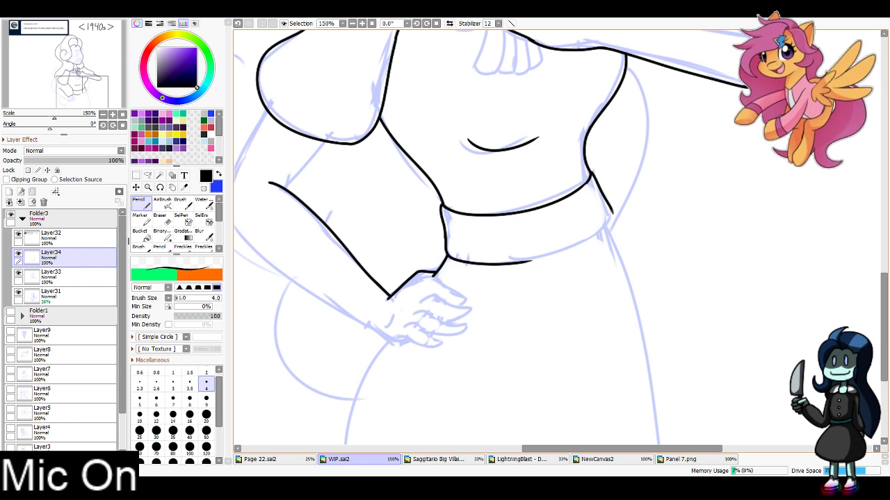
{"action": "left_click_drag", "start_coordinate": [532, 261], "coordinate": [613, 212]}
{"action": "key", "text": "ctrl+z"}
{"action": "key", "text": "ctrl+z"}
{"action": "mouse_move", "coordinate": [591, 173]}
{"action": "left_mouse_down"}
{"action": "mouse_move", "coordinate": [609, 217]}
{"action": "mouse_move", "coordinate": [523, 261]}
{"action": "left_mouse_up"}
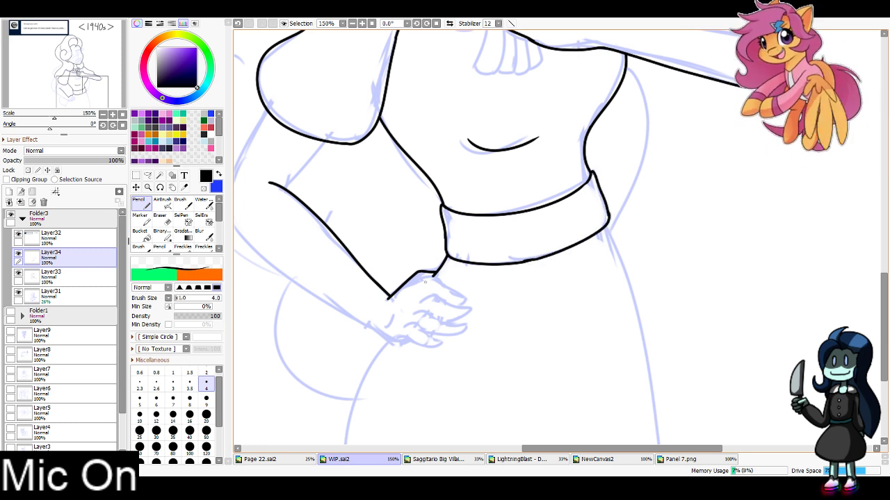
{"action": "mouse_move", "coordinate": [409, 285]}
{"action": "left_mouse_down"}
{"action": "mouse_move", "coordinate": [422, 278]}
{"action": "mouse_move", "coordinate": [462, 295]}
{"action": "mouse_move", "coordinate": [465, 305]}
{"action": "left_mouse_up"}
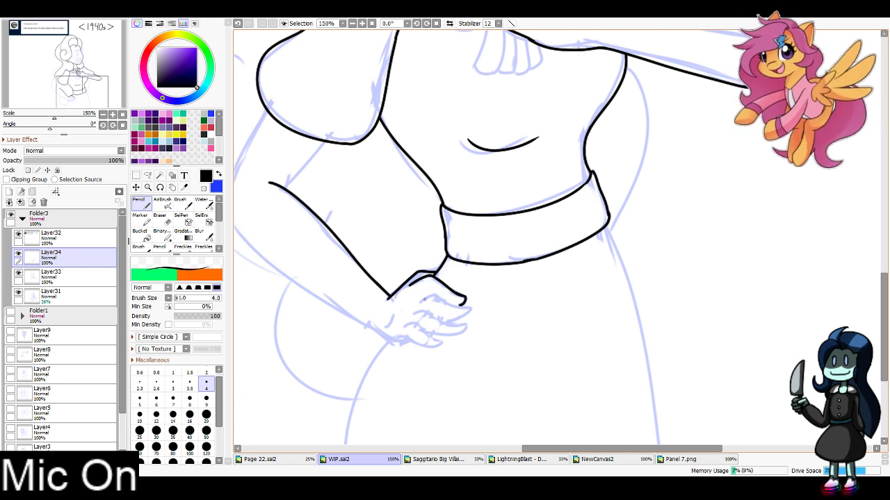
{"action": "key", "text": "ctrl+z"}
{"action": "key", "text": "ctrl+z"}
{"action": "mouse_move", "coordinate": [404, 287]}
{"action": "left_mouse_down"}
{"action": "mouse_move", "coordinate": [426, 273]}
{"action": "mouse_move", "coordinate": [468, 301]}
{"action": "left_mouse_up"}
{"action": "key", "text": "ctrl+z"}
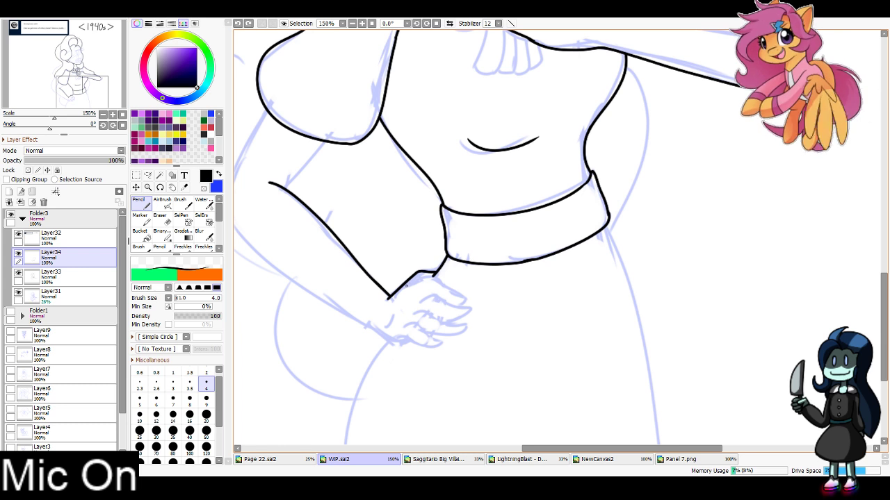
{"action": "mouse_move", "coordinate": [407, 286]}
{"action": "left_mouse_down"}
{"action": "mouse_move", "coordinate": [465, 301]}
{"action": "mouse_move", "coordinate": [432, 294]}
{"action": "mouse_move", "coordinate": [432, 275]}
{"action": "mouse_move", "coordinate": [474, 313]}
{"action": "left_mouse_up"}
{"action": "key", "text": "ctrl+z"}
{"action": "key", "text": "ctrl+z"}
Ink the fingers and the heel of the hand resting on the hip
{"action": "left_click_drag", "start_coordinate": [413, 307], "coordinate": [464, 328]}
{"action": "mouse_move", "coordinate": [401, 323]}
{"action": "left_mouse_down"}
{"action": "mouse_move", "coordinate": [441, 345]}
{"action": "mouse_move", "coordinate": [384, 339]}
{"action": "left_mouse_up"}
{"action": "left_click_drag", "start_coordinate": [464, 332], "coordinate": [421, 324]}
{"action": "left_click_drag", "start_coordinate": [472, 313], "coordinate": [441, 310]}
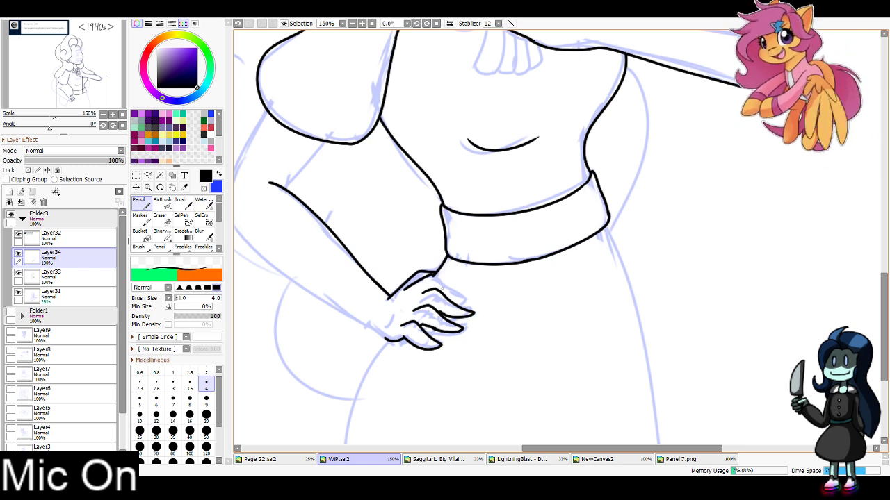
{"action": "mouse_move", "coordinate": [432, 275]}
{"action": "left_mouse_down"}
{"action": "mouse_move", "coordinate": [463, 298]}
{"action": "mouse_move", "coordinate": [455, 301]}
{"action": "left_mouse_up"}
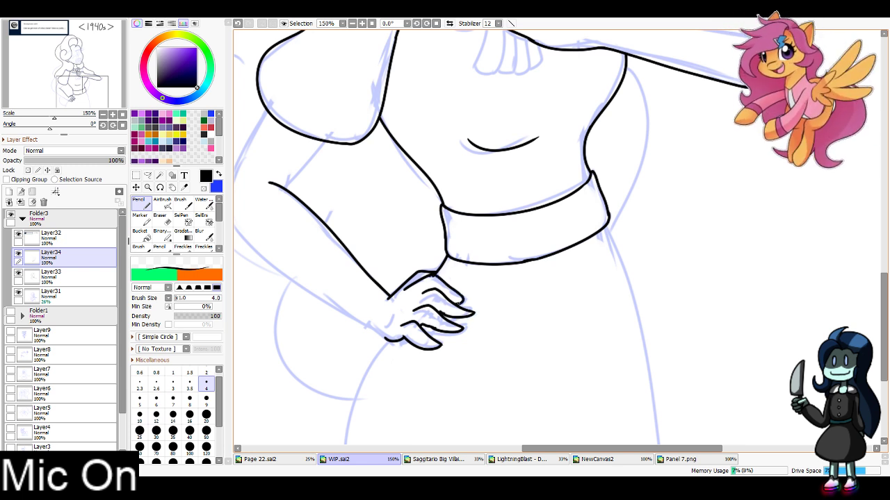
Clean up the overlapping finger lines of the hand on the hip with the Eraser on Layer34
{"action": "left_click", "coordinate": [160, 219]}
{"action": "left_click", "coordinate": [63, 276]}
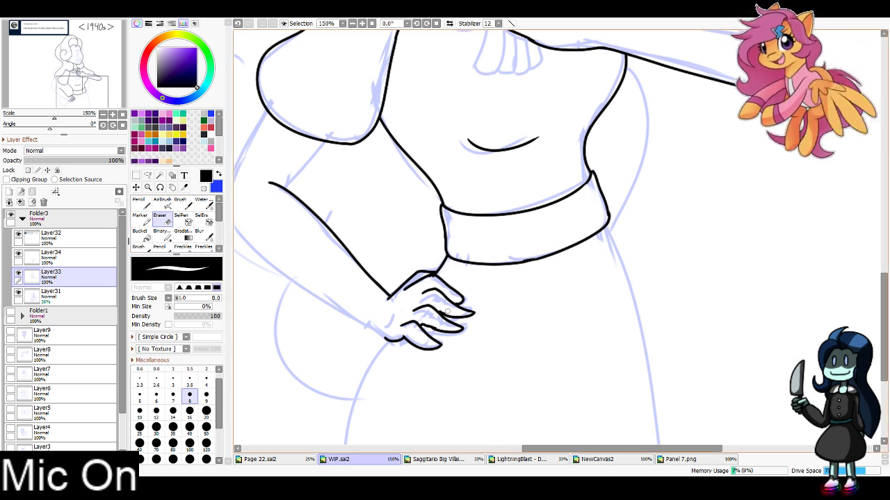
{"action": "key", "text": "ctrl+z"}
{"action": "left_click", "coordinate": [78, 258]}
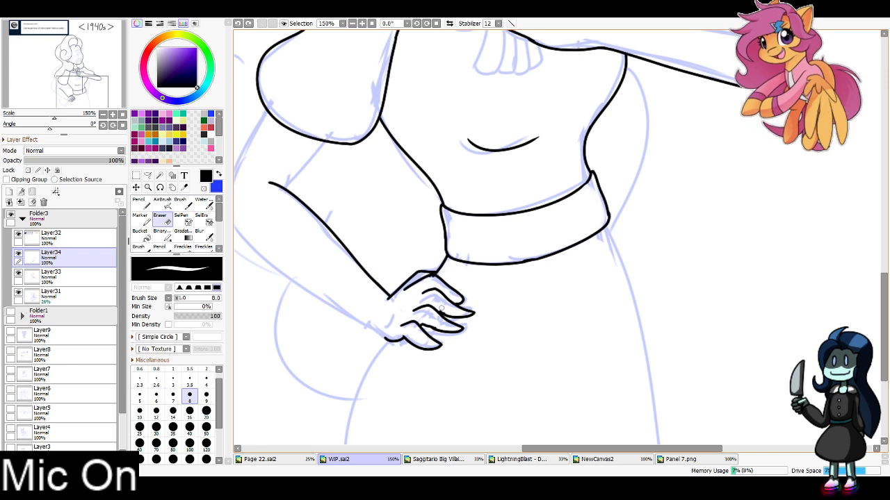
{"action": "left_click_drag", "start_coordinate": [442, 309], "coordinate": [446, 311]}
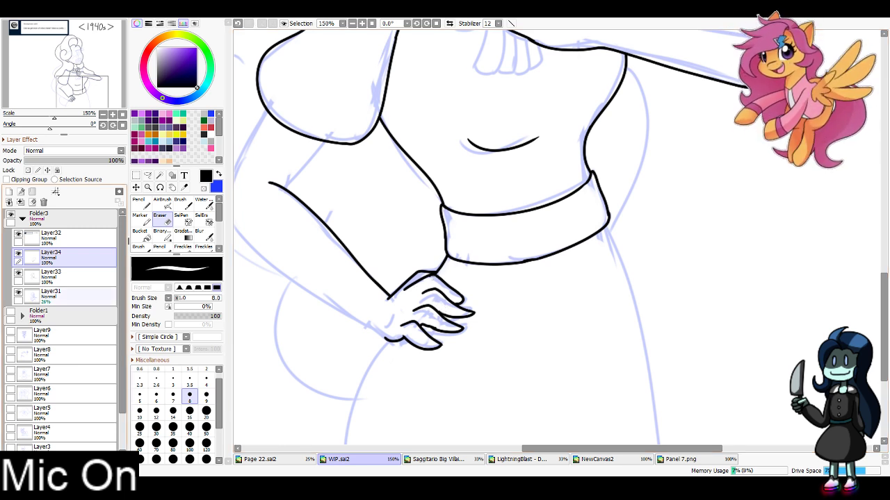
{"action": "key", "text": "ctrl+z"}
{"action": "left_click_drag", "start_coordinate": [432, 323], "coordinate": [436, 323]}
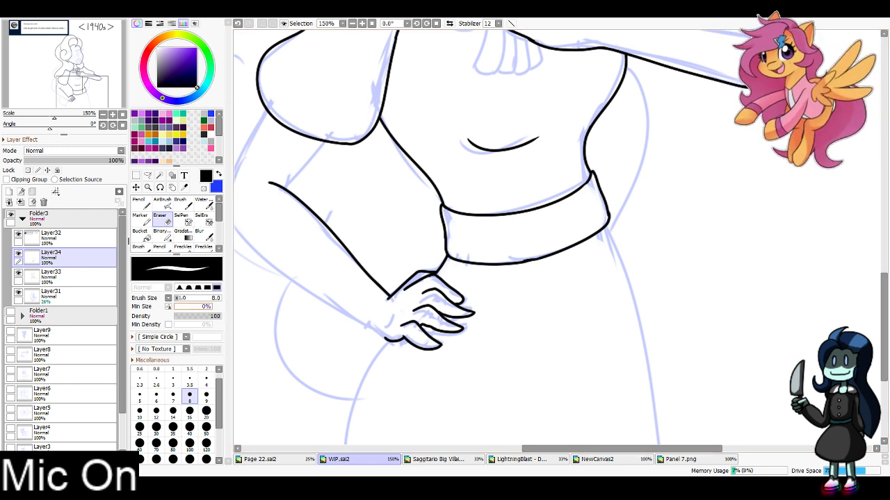
Ink both sides of the skirt with the Pencil, from the hip hand and the waistband down to the canvas's lower edge
{"action": "left_click", "coordinate": [142, 203]}
{"action": "left_click_drag", "start_coordinate": [82, 91], "coordinate": [75, 108]}
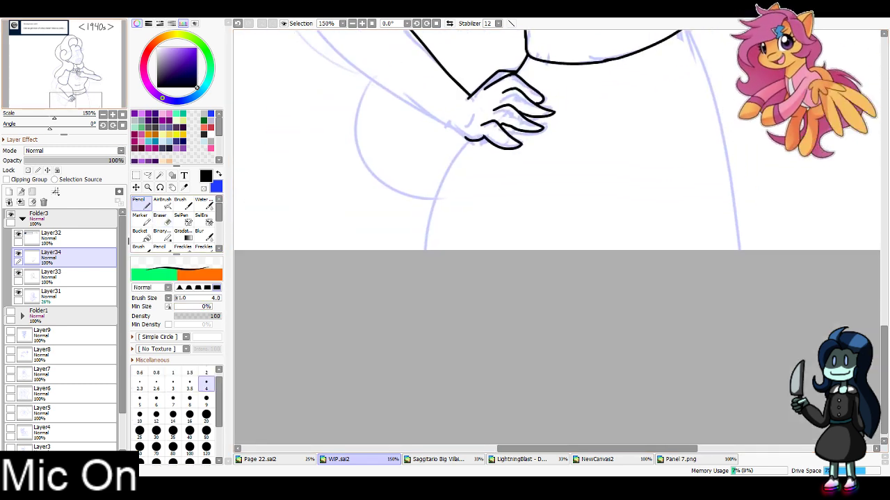
{"action": "left_click_drag", "start_coordinate": [466, 140], "coordinate": [417, 267]}
{"action": "key", "text": "ctrl+z"}
{"action": "left_click_drag", "start_coordinate": [467, 141], "coordinate": [416, 267]}
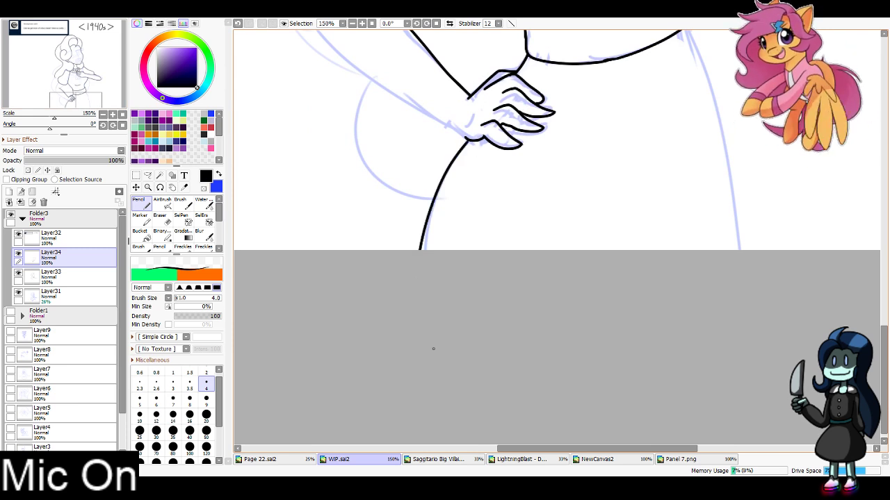
{"action": "left_click_drag", "start_coordinate": [80, 107], "coordinate": [91, 104]}
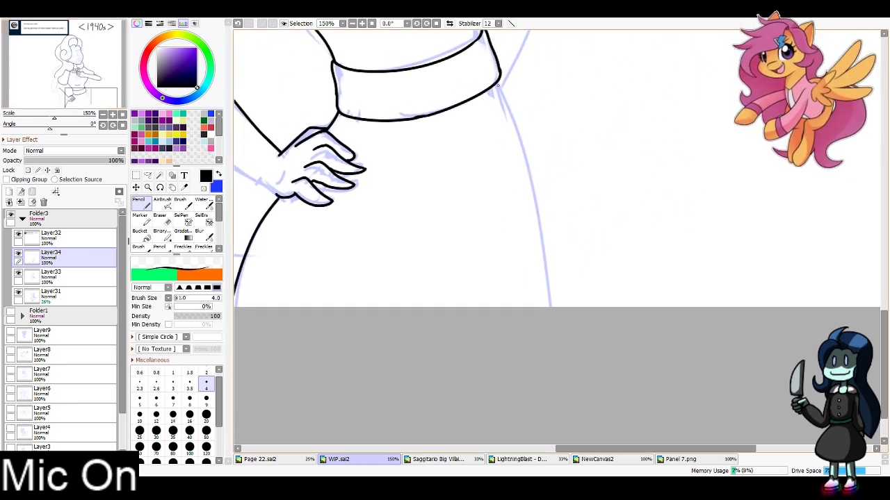
{"action": "left_click_drag", "start_coordinate": [500, 78], "coordinate": [553, 311]}
Ink the lowered arm's inner line between elbow and sleeve and its outer edge from the sleeve around the elbow to the wrist
{"action": "left_click_drag", "start_coordinate": [91, 103], "coordinate": [74, 96]}
{"action": "left_click_drag", "start_coordinate": [394, 147], "coordinate": [433, 102]}
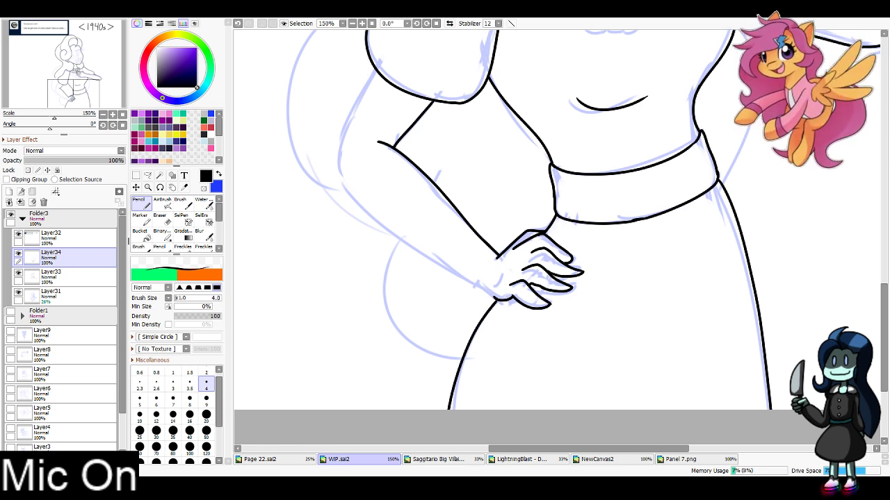
{"action": "mouse_move", "coordinate": [75, 92]}
{"action": "left_mouse_down"}
{"action": "mouse_move", "coordinate": [121, 23]}
{"action": "mouse_move", "coordinate": [100, 28]}
{"action": "mouse_move", "coordinate": [72, 90]}
{"action": "left_mouse_up"}
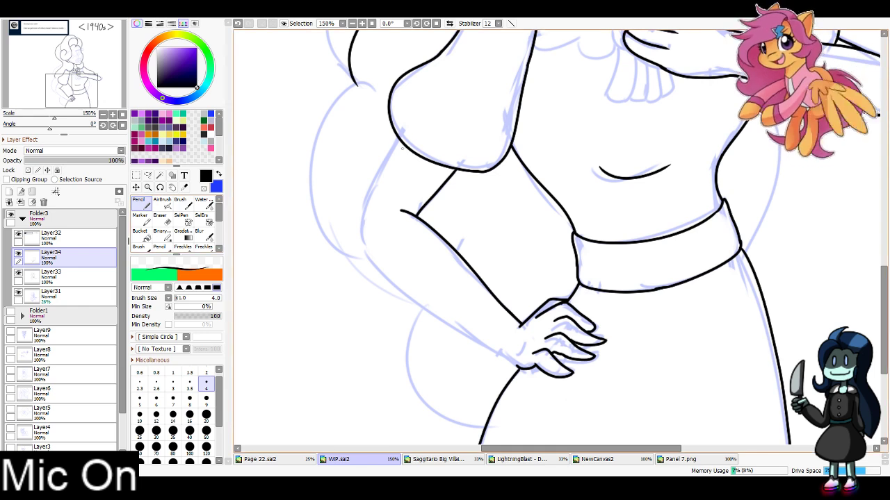
{"action": "left_click_drag", "start_coordinate": [397, 136], "coordinate": [361, 228]}
{"action": "left_click_drag", "start_coordinate": [72, 90], "coordinate": [80, 95]}
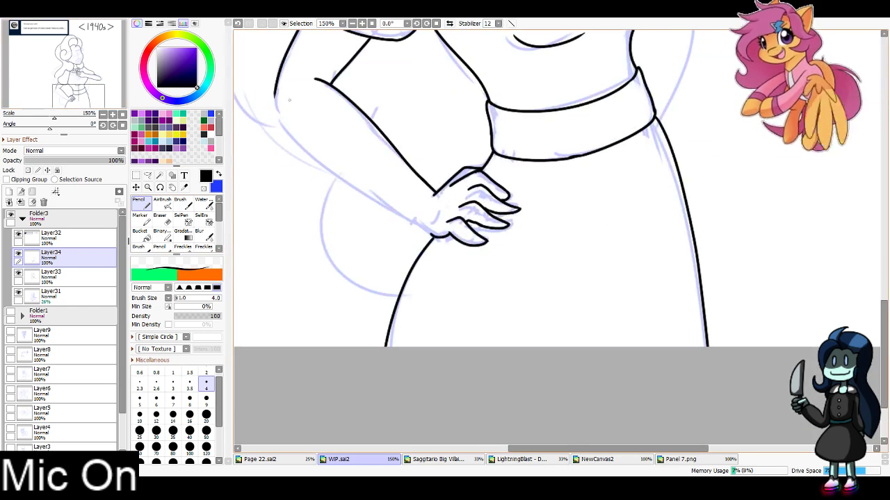
{"action": "left_click_drag", "start_coordinate": [416, 224], "coordinate": [435, 237]}
{"action": "key", "text": "ctrl+z"}
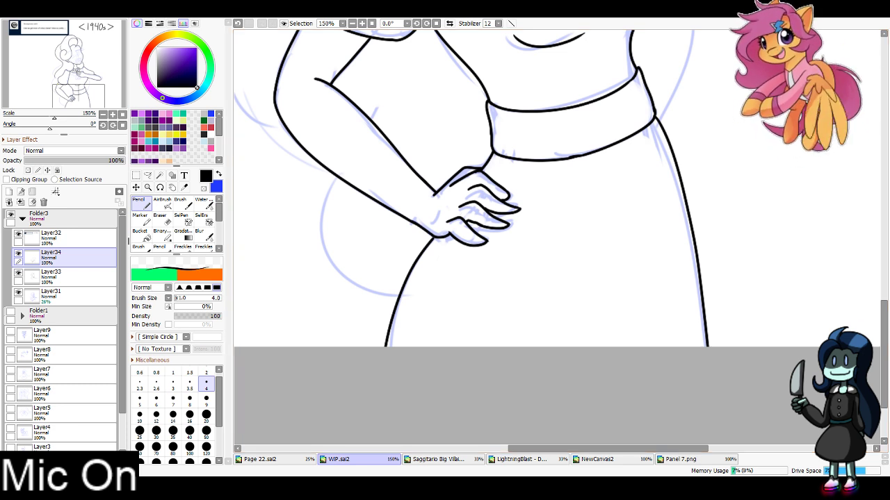
{"action": "left_click_drag", "start_coordinate": [556, 59], "coordinate": [561, 431]}
{"action": "mouse_move", "coordinate": [289, 336]}
{"action": "left_mouse_down"}
{"action": "mouse_move", "coordinate": [376, 398]}
{"action": "mouse_move", "coordinate": [545, 218]}
{"action": "mouse_move", "coordinate": [427, 164]}
{"action": "mouse_move", "coordinate": [391, 176]}
{"action": "mouse_move", "coordinate": [369, 338]}
{"action": "left_mouse_up"}
{"action": "key", "text": "ctrl+z"}
{"action": "mouse_move", "coordinate": [425, 153]}
{"action": "left_mouse_down"}
{"action": "mouse_move", "coordinate": [397, 328]}
{"action": "mouse_move", "coordinate": [455, 365]}
{"action": "left_mouse_up"}
{"action": "key", "text": "ctrl+z"}
{"action": "mouse_move", "coordinate": [431, 156]}
{"action": "left_mouse_down"}
{"action": "mouse_move", "coordinate": [415, 347]}
{"action": "mouse_move", "coordinate": [458, 369]}
{"action": "left_mouse_up"}
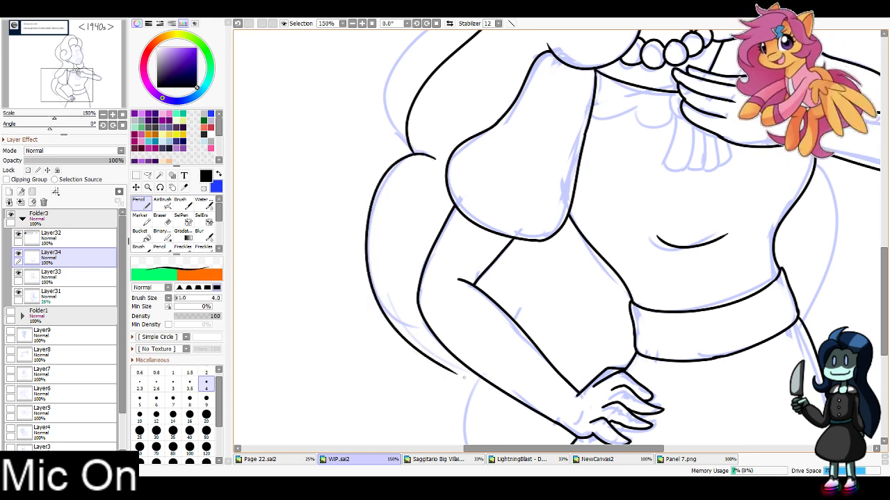
{"action": "key", "text": "ctrl+z"}
{"action": "left_click", "coordinate": [19, 253]}
{"action": "left_click", "coordinate": [19, 254]}
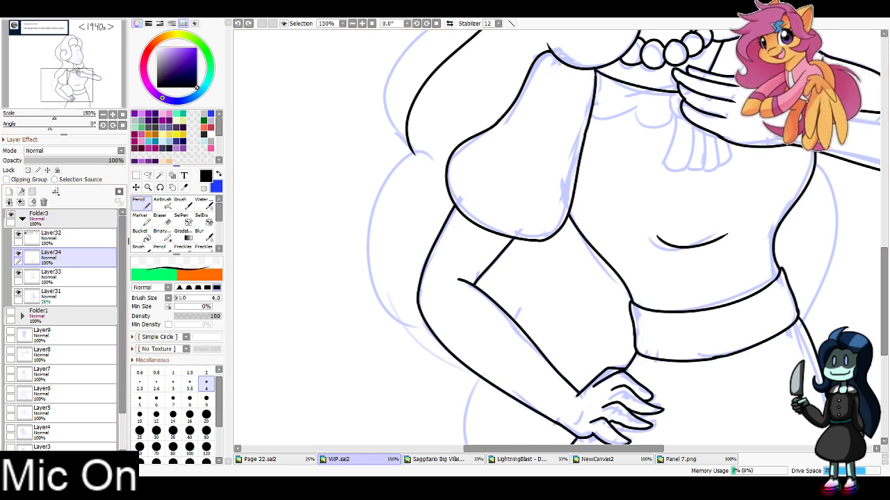
Ink the cravat's rounded knot and its pleated tails hanging below the raised hand
{"action": "left_click", "coordinate": [352, 23]}
{"action": "mouse_move", "coordinate": [67, 83]}
{"action": "left_mouse_down"}
{"action": "mouse_move", "coordinate": [78, 73]}
{"action": "mouse_move", "coordinate": [74, 86]}
{"action": "mouse_move", "coordinate": [84, 81]}
{"action": "left_mouse_up"}
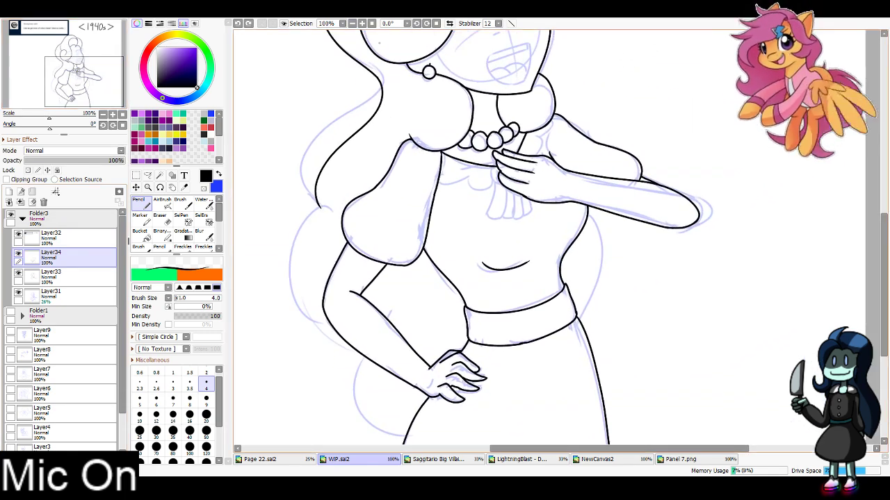
{"action": "double_click", "coordinate": [363, 24]}
{"action": "left_click_drag", "start_coordinate": [432, 96], "coordinate": [458, 150]}
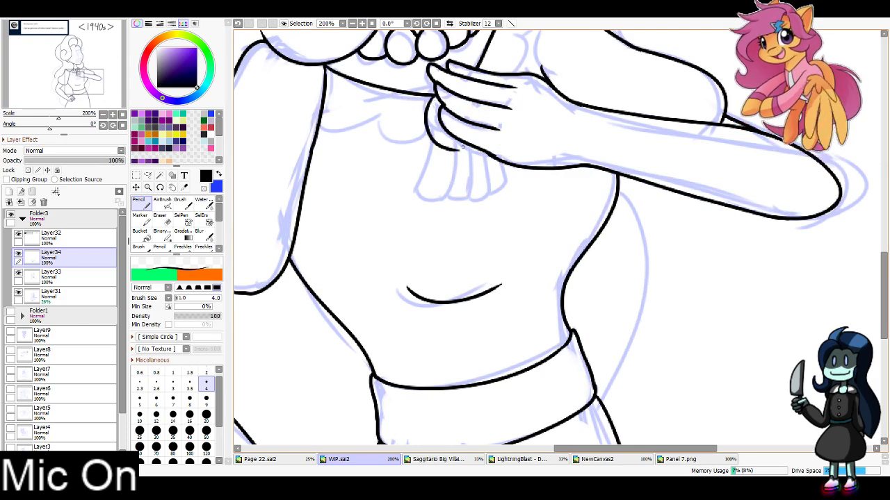
{"action": "key", "text": "ctrl+z"}
{"action": "mouse_move", "coordinate": [433, 96]}
{"action": "left_mouse_down"}
{"action": "mouse_move", "coordinate": [463, 144]}
{"action": "mouse_move", "coordinate": [436, 156]}
{"action": "mouse_move", "coordinate": [456, 201]}
{"action": "left_mouse_up"}
{"action": "mouse_move", "coordinate": [459, 145]}
{"action": "left_mouse_down"}
{"action": "mouse_move", "coordinate": [456, 200]}
{"action": "mouse_move", "coordinate": [474, 196]}
{"action": "mouse_move", "coordinate": [475, 168]}
{"action": "mouse_move", "coordinate": [477, 198]}
{"action": "mouse_move", "coordinate": [491, 193]}
{"action": "left_mouse_up"}
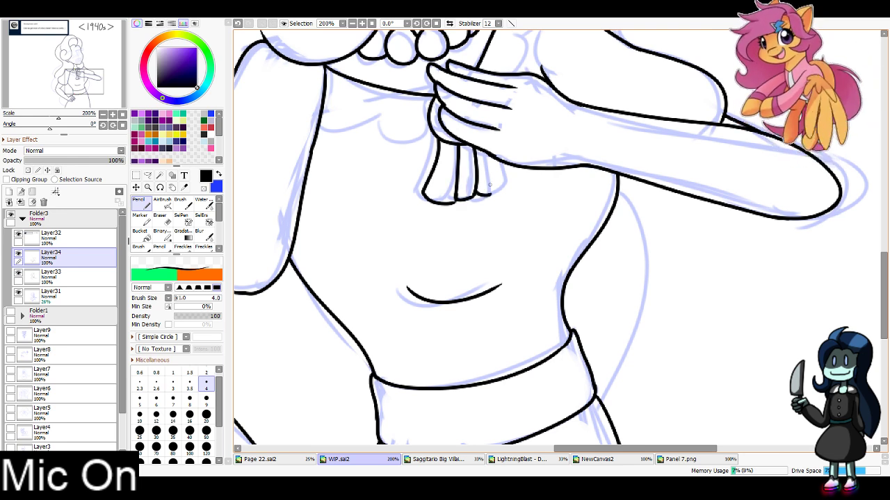
{"action": "mouse_move", "coordinate": [494, 155]}
{"action": "left_mouse_down"}
{"action": "mouse_move", "coordinate": [491, 196]}
{"action": "mouse_move", "coordinate": [508, 189]}
{"action": "left_mouse_up"}
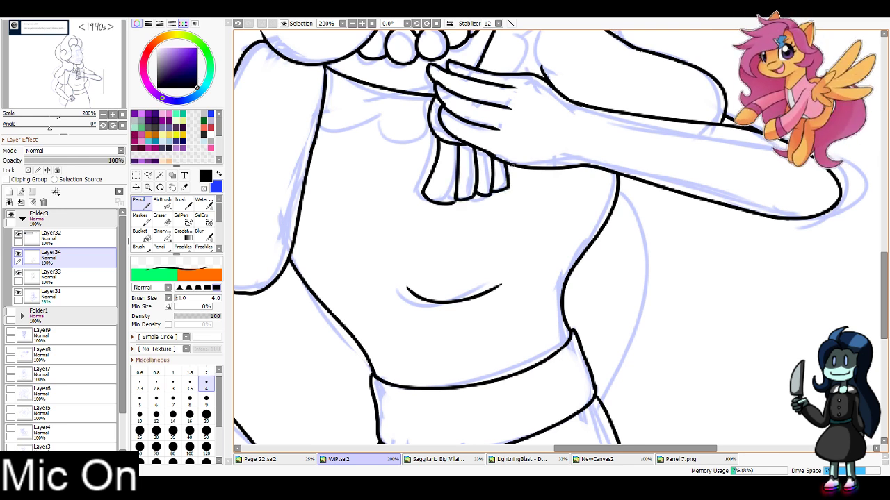
{"action": "left_click_drag", "start_coordinate": [75, 82], "coordinate": [60, 85]}
{"action": "left_click", "coordinate": [352, 24]}
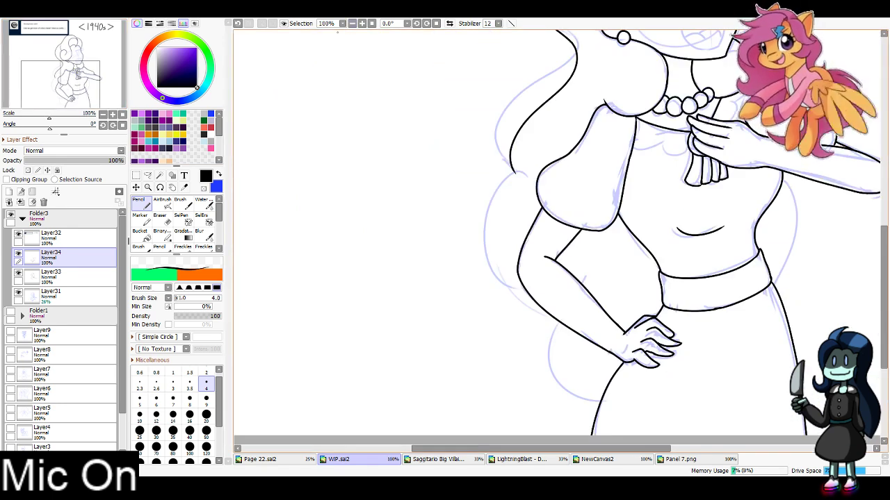
{"action": "left_click_drag", "start_coordinate": [61, 85], "coordinate": [84, 86]}
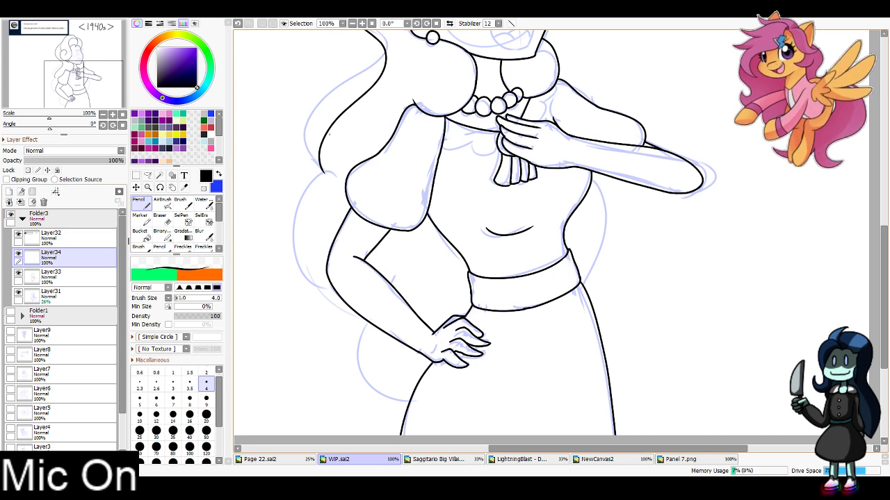
Ink the long hair waves behind the lowered arm and waist, and erase their ends where they overlap the body
{"action": "mouse_move", "coordinate": [332, 170]}
{"action": "left_mouse_down"}
{"action": "mouse_move", "coordinate": [324, 176]}
{"action": "mouse_move", "coordinate": [404, 400]}
{"action": "mouse_move", "coordinate": [442, 407]}
{"action": "left_mouse_up"}
{"action": "left_click_drag", "start_coordinate": [589, 176], "coordinate": [574, 310]}
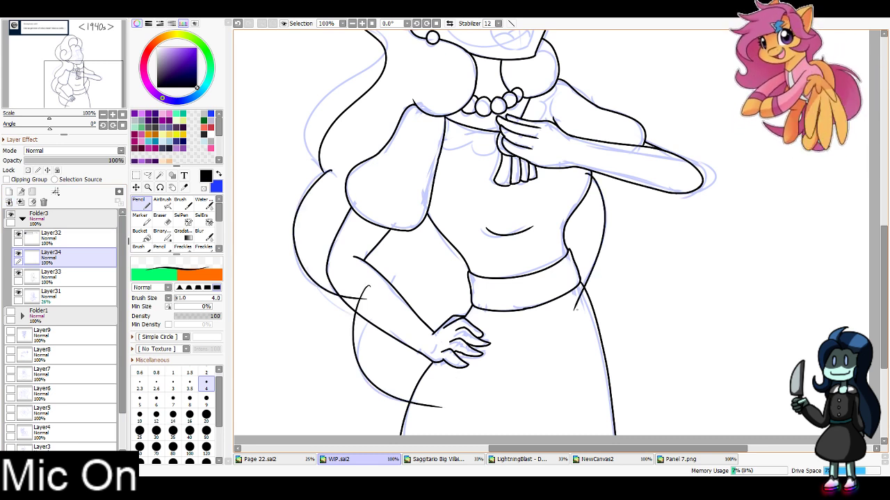
{"action": "key", "text": "e"}
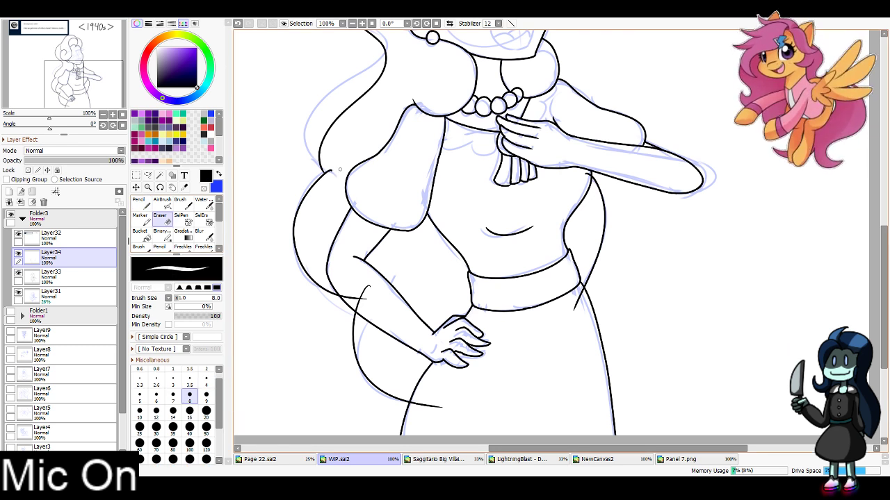
{"action": "left_click_drag", "start_coordinate": [334, 169], "coordinate": [329, 174]}
{"action": "left_click_drag", "start_coordinate": [367, 300], "coordinate": [360, 296]}
{"action": "left_click", "coordinate": [189, 429]}
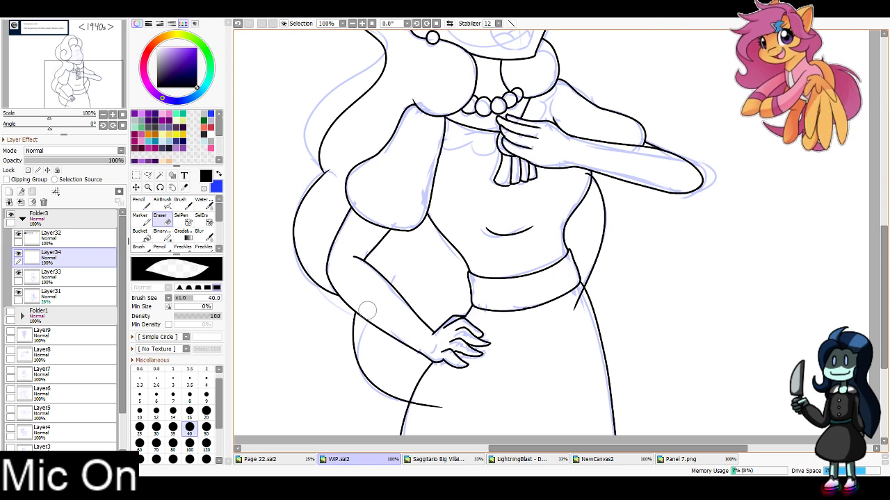
{"action": "left_click_drag", "start_coordinate": [414, 402], "coordinate": [451, 407]}
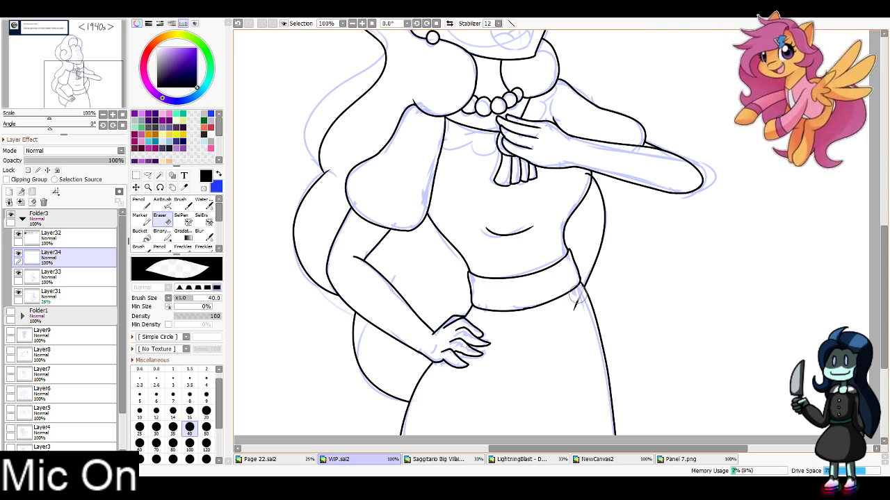
{"action": "left_click_drag", "start_coordinate": [577, 295], "coordinate": [575, 310]}
{"action": "key", "text": "ctrl+z"}
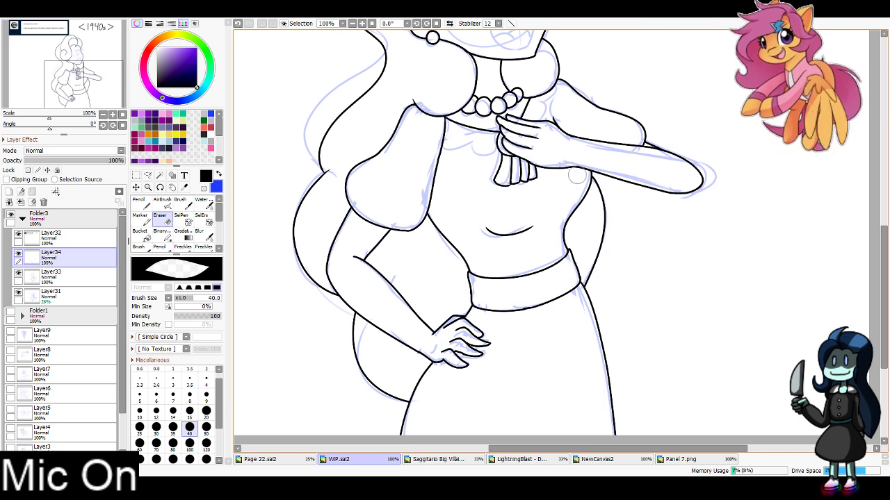
Ink the nose, the nostril mark and the outline of the open mouth with the Pencil
{"action": "mouse_move", "coordinate": [78, 75]}
{"action": "left_mouse_down"}
{"action": "mouse_move", "coordinate": [83, 59]}
{"action": "mouse_move", "coordinate": [75, 89]}
{"action": "mouse_move", "coordinate": [86, 66]}
{"action": "left_mouse_up"}
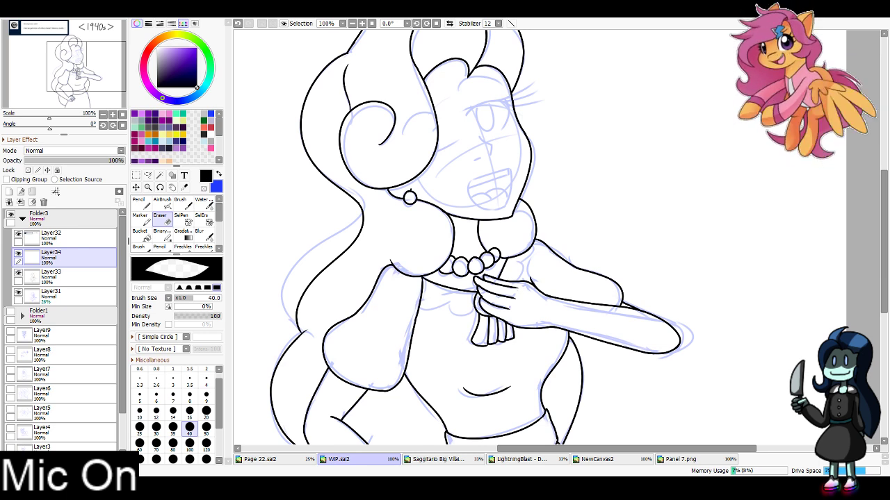
{"action": "mouse_move", "coordinate": [86, 66]}
{"action": "left_mouse_down"}
{"action": "mouse_move", "coordinate": [85, 96]}
{"action": "mouse_move", "coordinate": [74, 91]}
{"action": "mouse_move", "coordinate": [81, 59]}
{"action": "mouse_move", "coordinate": [80, 68]}
{"action": "left_mouse_up"}
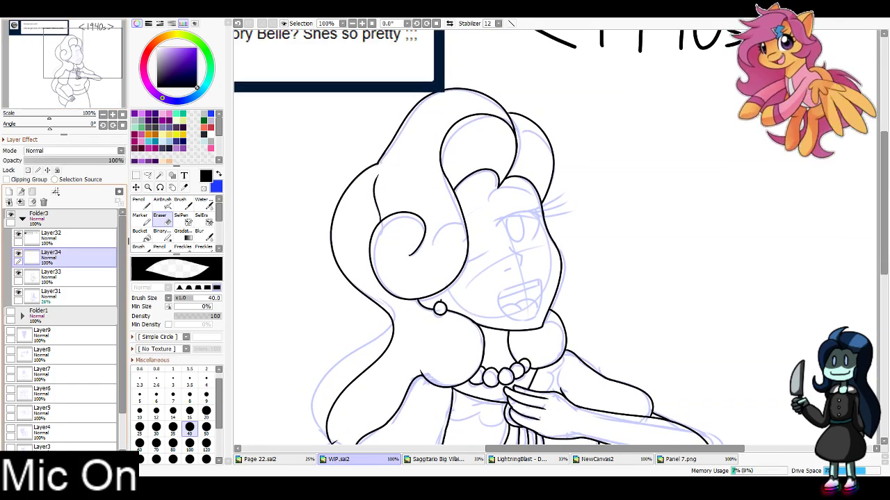
{"action": "left_click", "coordinate": [362, 24]}
{"action": "left_click", "coordinate": [142, 203]}
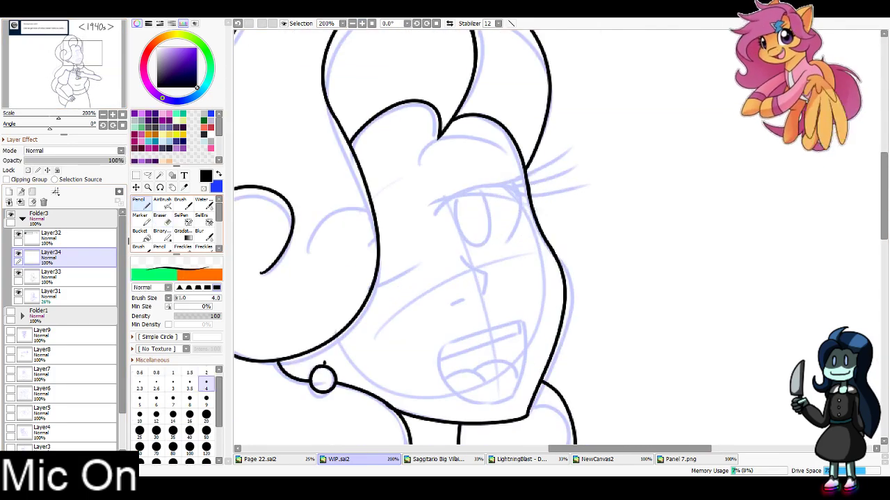
{"action": "mouse_move", "coordinate": [463, 259]}
{"action": "left_mouse_down"}
{"action": "mouse_move", "coordinate": [487, 274]}
{"action": "mouse_move", "coordinate": [485, 292]}
{"action": "mouse_move", "coordinate": [463, 298]}
{"action": "left_mouse_up"}
{"action": "mouse_move", "coordinate": [522, 321]}
{"action": "left_mouse_down"}
{"action": "mouse_move", "coordinate": [443, 344]}
{"action": "mouse_move", "coordinate": [517, 402]}
{"action": "left_mouse_up"}
{"action": "key", "text": "ctrl+z"}
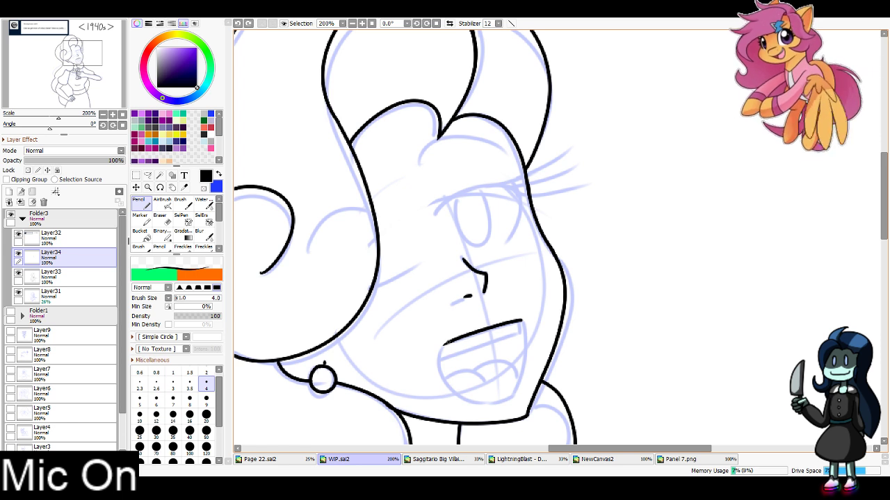
{"action": "left_click_drag", "start_coordinate": [442, 342], "coordinate": [515, 399]}
{"action": "mouse_move", "coordinate": [521, 321]}
{"action": "left_mouse_down"}
{"action": "mouse_move", "coordinate": [513, 397]}
{"action": "mouse_move", "coordinate": [523, 327]}
{"action": "mouse_move", "coordinate": [523, 339]}
{"action": "left_mouse_up"}
{"action": "key", "text": "ctrl+z"}
{"action": "key", "text": "ctrl+z"}
{"action": "key", "text": "ctrl+z"}
{"action": "key", "text": "ctrl+z"}
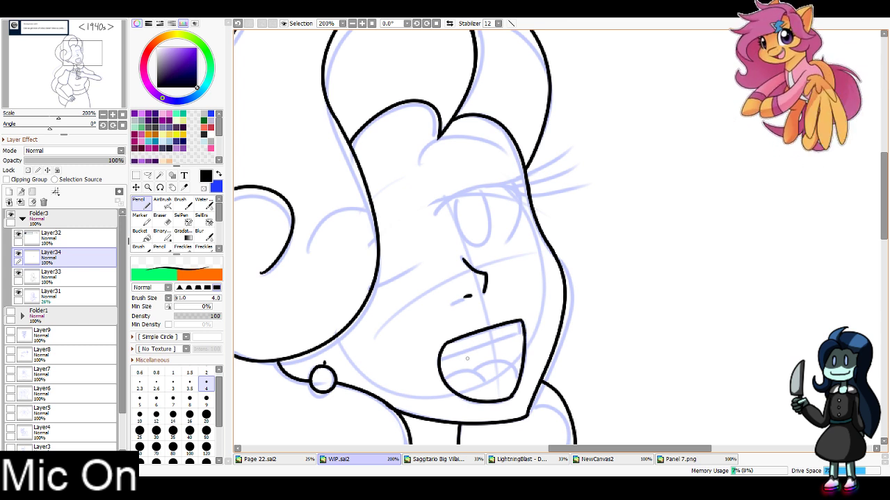
Ink the upper teeth line and the curved tongue inside the open mouth
{"action": "left_click_drag", "start_coordinate": [439, 359], "coordinate": [522, 335]}
{"action": "key", "text": "ctrl+z"}
{"action": "mouse_move", "coordinate": [443, 374]}
{"action": "left_mouse_down"}
{"action": "mouse_move", "coordinate": [490, 383]}
{"action": "mouse_move", "coordinate": [521, 381]}
{"action": "left_mouse_up"}
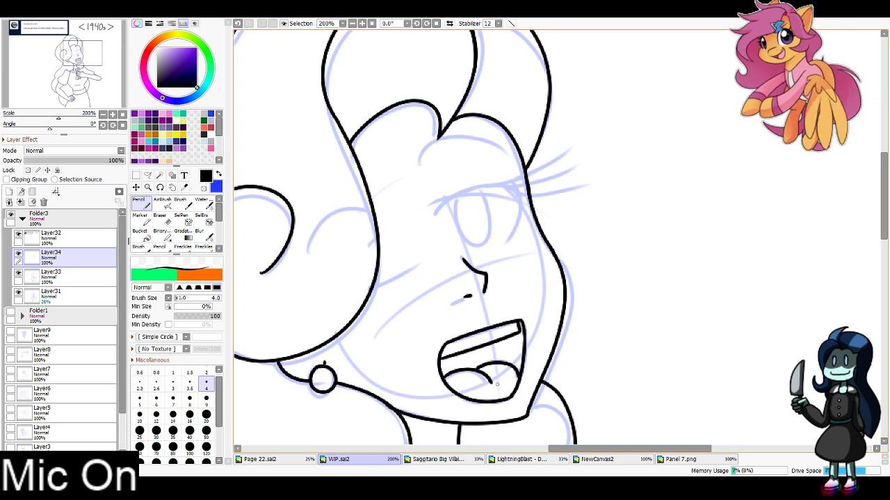
Ink the closed eyelid and the open eye's upper lid and lower curve with the Pencil at size 8
{"action": "left_click", "coordinate": [189, 399]}
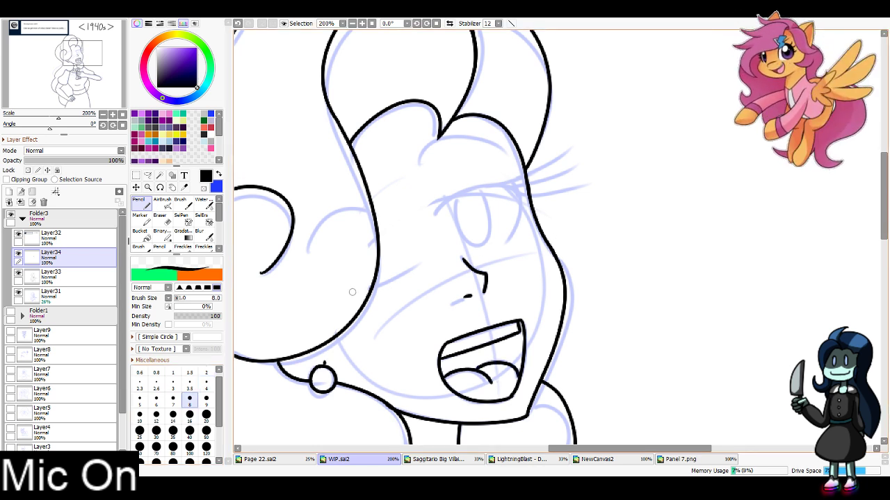
{"action": "left_click_drag", "start_coordinate": [343, 293], "coordinate": [430, 262]}
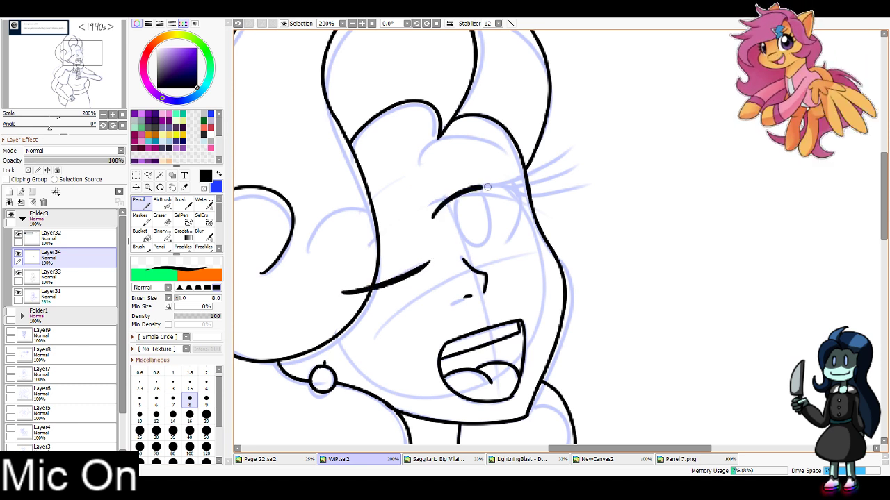
{"action": "mouse_move", "coordinate": [437, 212]}
{"action": "left_mouse_down"}
{"action": "mouse_move", "coordinate": [486, 182]}
{"action": "mouse_move", "coordinate": [515, 189]}
{"action": "mouse_move", "coordinate": [499, 179]}
{"action": "mouse_move", "coordinate": [526, 192]}
{"action": "mouse_move", "coordinate": [510, 245]}
{"action": "left_mouse_up"}
{"action": "key", "text": "ctrl+z"}
{"action": "mouse_move", "coordinate": [448, 208]}
{"action": "left_mouse_down"}
{"action": "mouse_move", "coordinate": [467, 246]}
{"action": "mouse_move", "coordinate": [454, 234]}
{"action": "mouse_move", "coordinate": [513, 244]}
{"action": "left_mouse_up"}
{"action": "key", "text": "ctrl+z"}
{"action": "key", "text": "ctrl+z"}
{"action": "key", "text": "ctrl+z"}
{"action": "key", "text": "ctrl+z"}
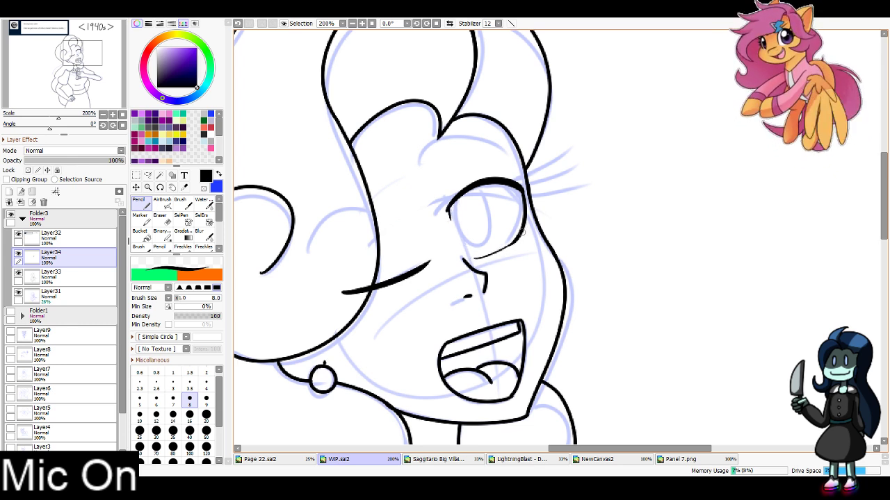
Ink three thick lashes sweeping outward from the open eye's upper lid
{"action": "left_click_drag", "start_coordinate": [493, 178], "coordinate": [577, 149]}
{"action": "key", "text": "ctrl+z"}
{"action": "mouse_move", "coordinate": [501, 180]}
{"action": "left_mouse_down"}
{"action": "mouse_move", "coordinate": [577, 149]}
{"action": "mouse_move", "coordinate": [586, 171]}
{"action": "mouse_move", "coordinate": [563, 206]}
{"action": "mouse_move", "coordinate": [584, 205]}
{"action": "left_mouse_up"}
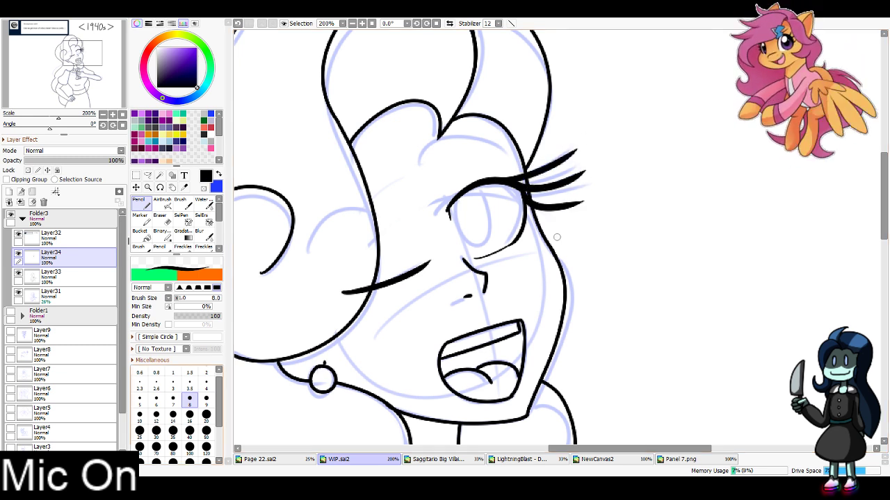
Reduce the Pencil to size 4 and ink both arched eyebrows above the closed and open eyes
{"action": "key", "text": "bracketleft"}
{"action": "key", "text": "bracketleft"}
{"action": "key", "text": "bracketleft"}
{"action": "key", "text": "bracketleft"}
{"action": "mouse_move", "coordinate": [310, 240]}
{"action": "left_mouse_down"}
{"action": "mouse_move", "coordinate": [412, 205]}
{"action": "mouse_move", "coordinate": [450, 132]}
{"action": "mouse_move", "coordinate": [502, 155]}
{"action": "mouse_move", "coordinate": [500, 132]}
{"action": "left_mouse_up"}
{"action": "key", "text": "ctrl+z"}
{"action": "mouse_move", "coordinate": [420, 164]}
{"action": "left_mouse_down"}
{"action": "mouse_move", "coordinate": [439, 143]}
{"action": "mouse_move", "coordinate": [500, 134]}
{"action": "left_mouse_up"}
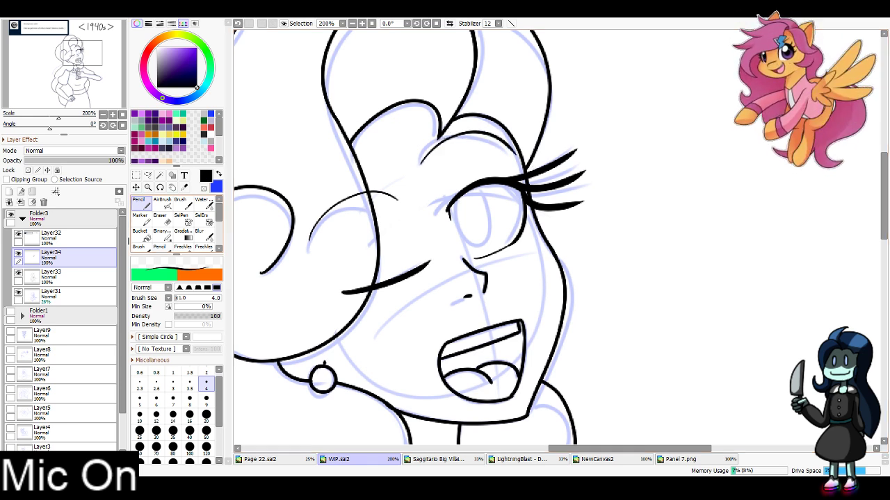
Erase the end of the closed eyelid line that crosses into the hair curl with the Eraser
{"action": "key", "text": "e"}
{"action": "left_click_drag", "start_coordinate": [357, 287], "coordinate": [352, 281]}
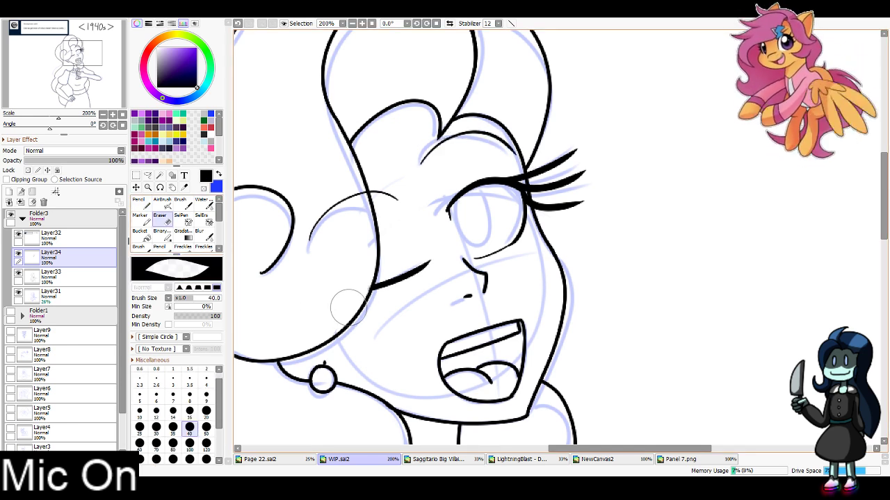
{"action": "scroll", "coordinate": [372, 38], "scroll_direction": "down", "scroll_amount": 3}
Hide the blue sketch on Layer31 and make that layer active
{"action": "left_click_drag", "start_coordinate": [543, 299], "coordinate": [537, 142]}
{"action": "left_click", "coordinate": [352, 24]}
{"action": "left_click_drag", "start_coordinate": [487, 208], "coordinate": [465, 237]}
{"action": "left_click", "coordinate": [19, 292]}
{"action": "left_click", "coordinate": [76, 297]}
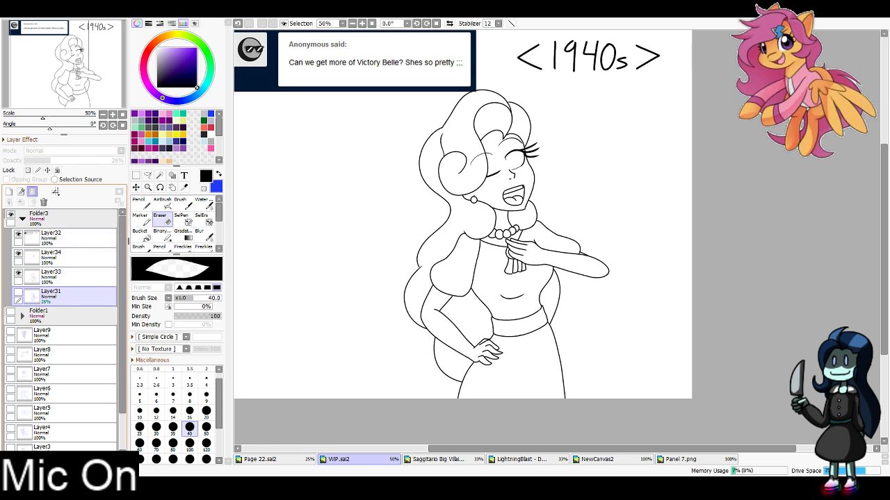
Add a folder with six new layers, place it below Layer31 and hide the face lines on Layer34
{"action": "left_click", "coordinate": [33, 191]}
{"action": "left_click", "coordinate": [9, 191]}
{"action": "left_click", "coordinate": [9, 191]}
{"action": "left_click", "coordinate": [9, 191]}
{"action": "left_click", "coordinate": [9, 191]}
{"action": "left_click", "coordinate": [9, 191]}
{"action": "left_click", "coordinate": [9, 191]}
{"action": "left_click", "coordinate": [30, 297]}
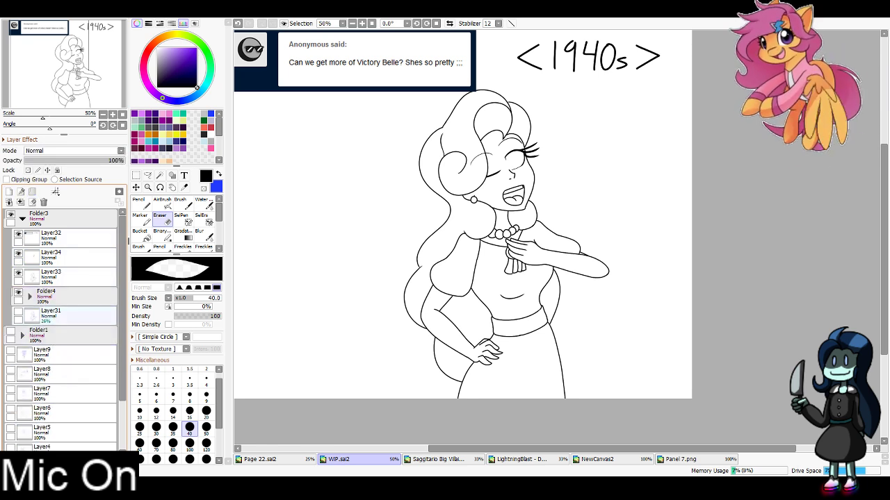
{"action": "left_click_drag", "start_coordinate": [55, 298], "coordinate": [55, 322]}
{"action": "left_click", "coordinate": [30, 317]}
{"action": "left_click", "coordinate": [19, 254]}
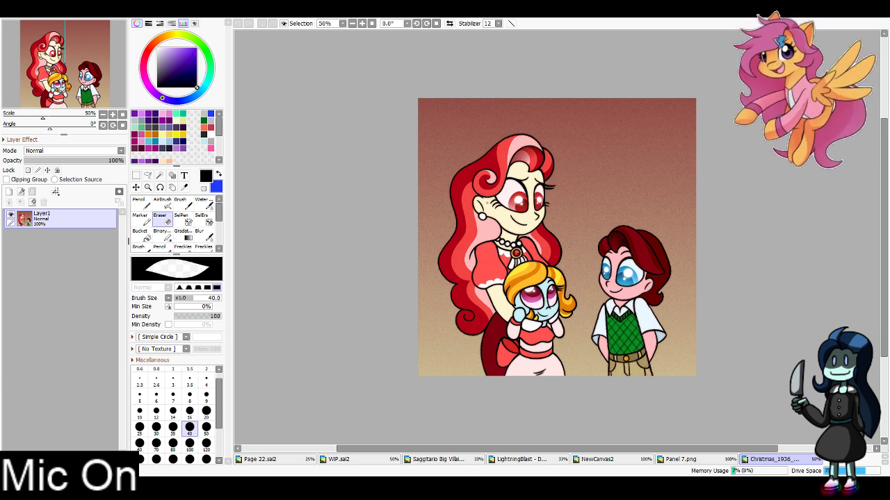
Sample the dark red of the woman's hair from the Christmas_1936 reference image and return to WIP.sai2
{"action": "left_click", "coordinate": [184, 188]}
{"action": "left_click", "coordinate": [219, 173]}
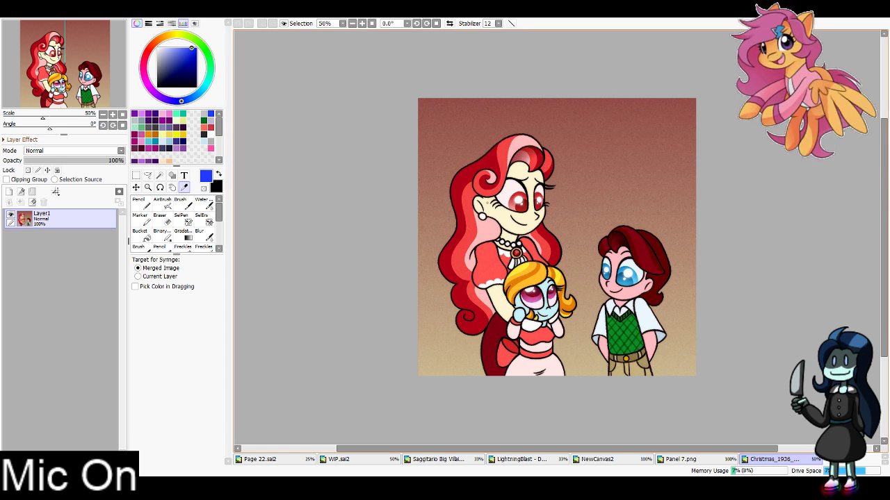
{"action": "left_click", "coordinate": [459, 215]}
{"action": "left_click", "coordinate": [603, 460]}
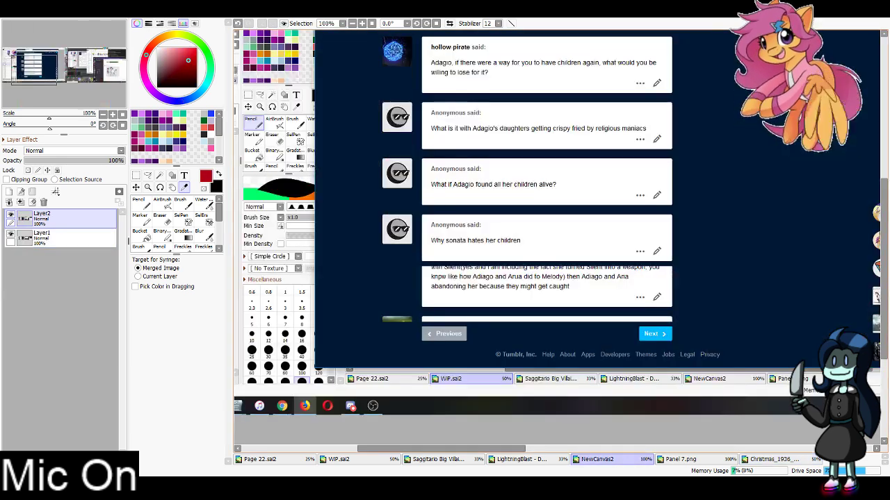
{"action": "left_click", "coordinate": [358, 460]}
Roughly cover all of the hair in dark red on Layer40 with a very large Pencil
{"action": "left_click", "coordinate": [142, 203]}
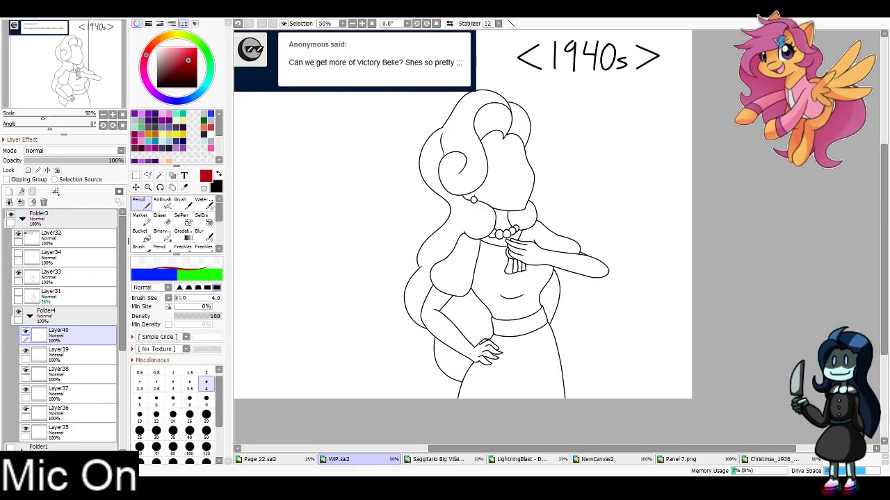
{"action": "left_click", "coordinate": [190, 461]}
{"action": "mouse_move", "coordinate": [528, 124]}
{"action": "left_mouse_down"}
{"action": "mouse_move", "coordinate": [459, 125]}
{"action": "mouse_move", "coordinate": [431, 194]}
{"action": "mouse_move", "coordinate": [427, 257]}
{"action": "mouse_move", "coordinate": [443, 331]}
{"action": "mouse_move", "coordinate": [479, 368]}
{"action": "left_mouse_up"}
{"action": "left_click_drag", "start_coordinate": [549, 281], "coordinate": [549, 313]}
{"action": "left_click_drag", "start_coordinate": [529, 195], "coordinate": [538, 207]}
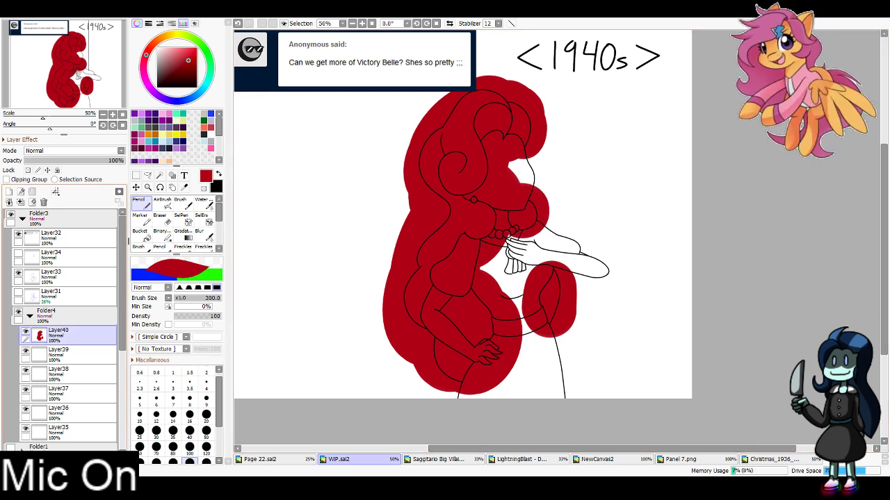
Hide Layer40 and select the background beside the hair, the face, earring, neck and necklace beads with the Magic Wand
{"action": "left_click", "coordinate": [25, 332]}
{"action": "left_click", "coordinate": [160, 176]}
{"action": "left_click", "coordinate": [390, 201]}
{"action": "left_click", "coordinate": [507, 174]}
{"action": "left_click", "coordinate": [474, 200]}
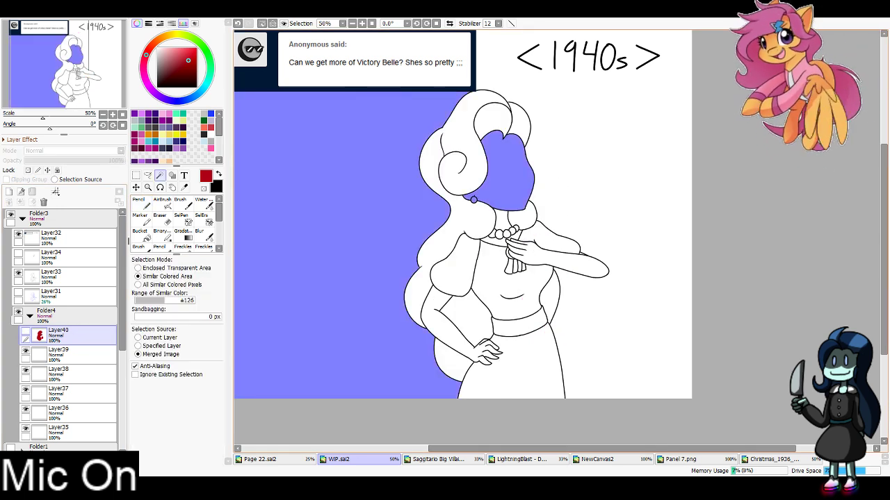
{"action": "left_click", "coordinate": [502, 219]}
{"action": "left_click", "coordinate": [493, 235]}
{"action": "left_click", "coordinate": [499, 235]}
{"action": "left_click", "coordinate": [507, 234]}
{"action": "left_click", "coordinate": [513, 231]}
{"action": "left_click", "coordinate": [516, 229]}
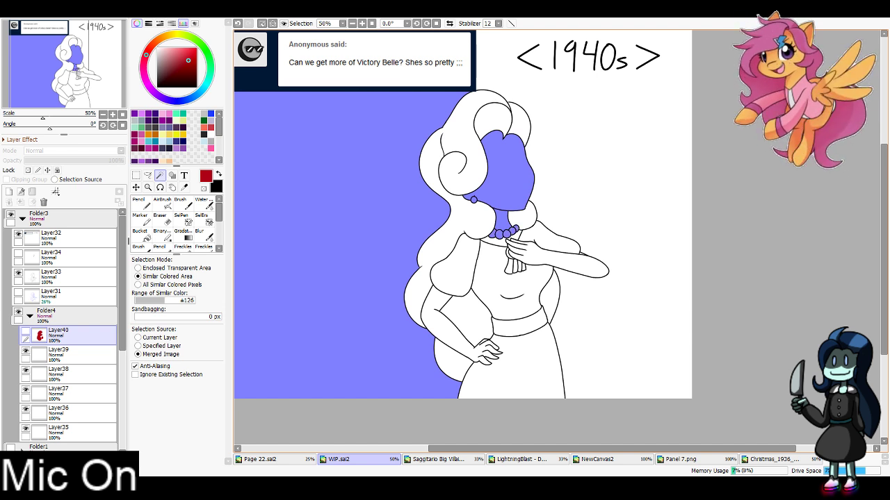
Add the upper chest, arms, sleeves, bodice, waistband, skirt and the remaining background to the selection
{"action": "left_click", "coordinate": [498, 242]}
{"action": "left_click", "coordinate": [549, 239]}
{"action": "left_click", "coordinate": [563, 260]}
{"action": "left_click", "coordinate": [511, 284]}
{"action": "left_click", "coordinate": [455, 268]}
{"action": "left_click", "coordinate": [448, 326]}
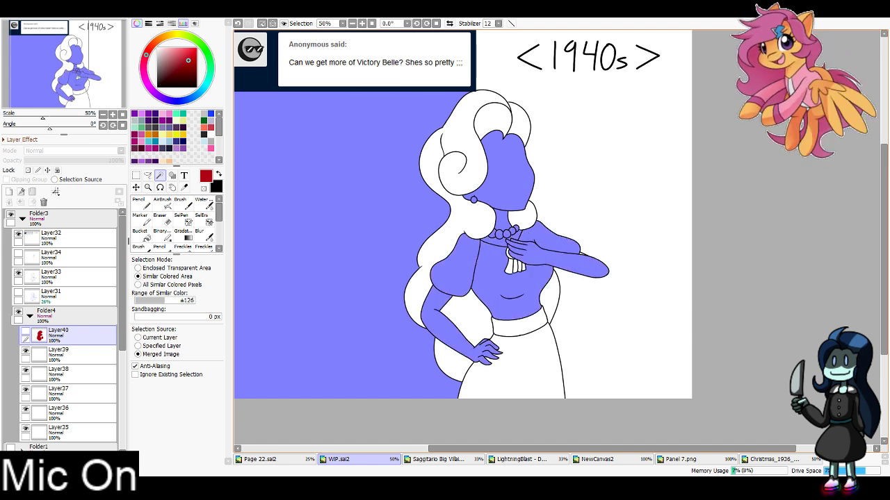
{"action": "left_click", "coordinate": [513, 365]}
{"action": "left_click", "coordinate": [518, 327]}
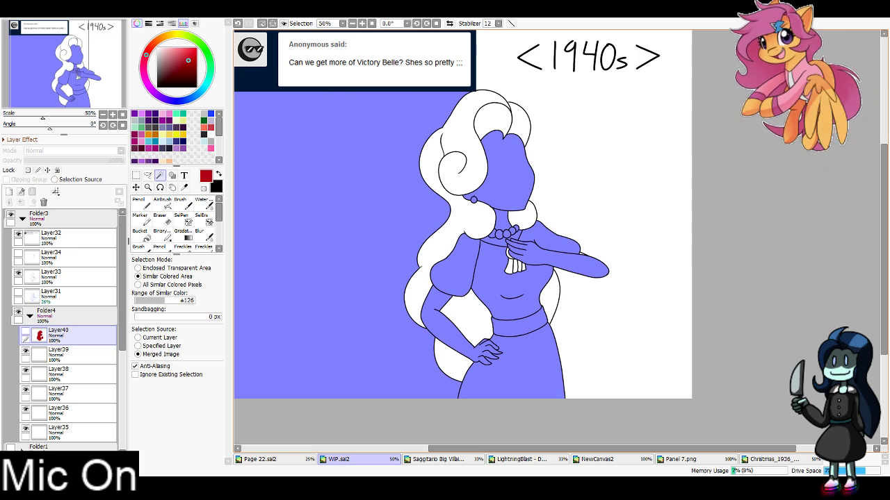
{"action": "left_click", "coordinate": [612, 201]}
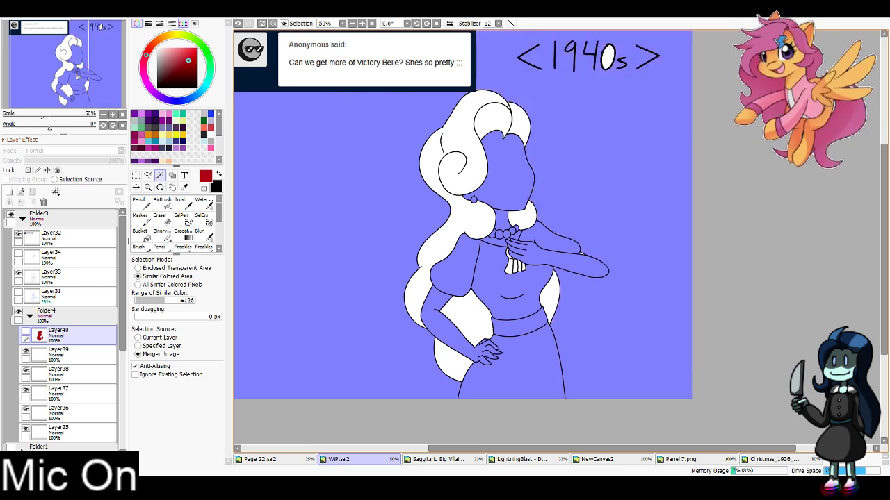
Cut the selected excess red from Layer40, show the layer again and make Layer39 active
{"action": "key", "text": "ctrl+x"}
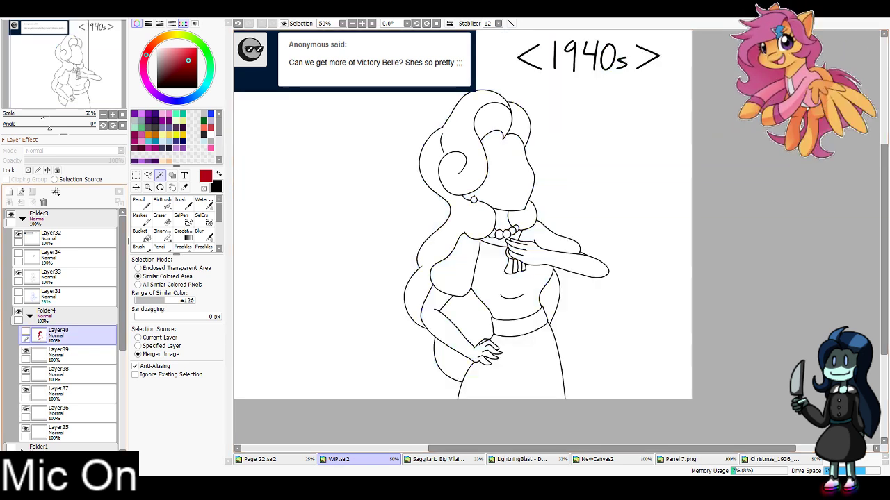
{"action": "left_click", "coordinate": [26, 331]}
{"action": "left_click", "coordinate": [70, 355]}
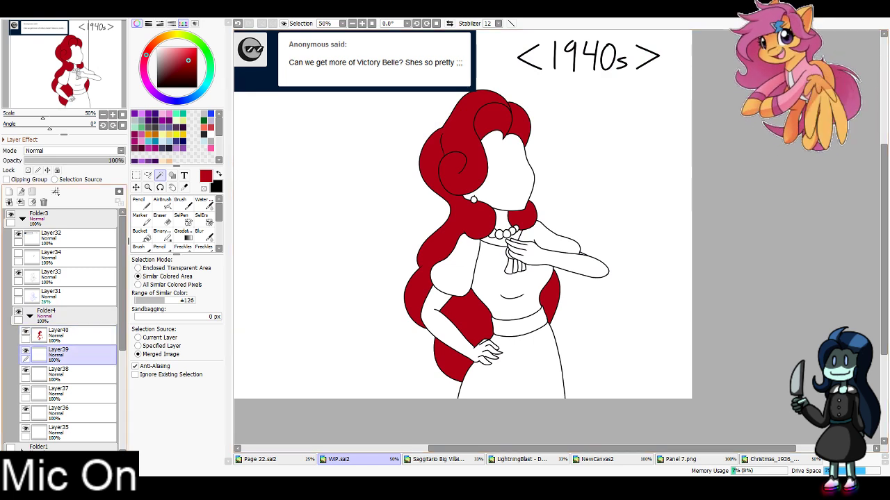
Sample the brooch's gold as secondary colour and the necklace's off-white as main colour from the Christmas_1936 image, then return to WIP.sai2
{"action": "left_click", "coordinate": [774, 460]}
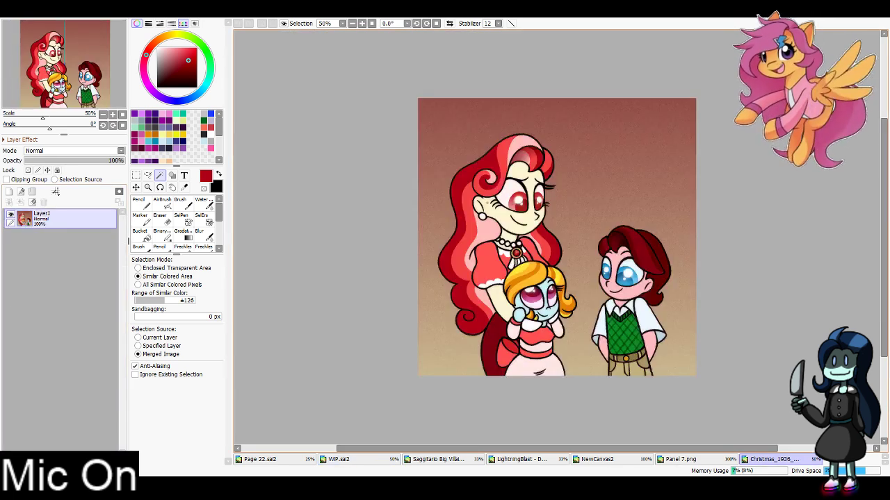
{"action": "key", "text": "alt"}
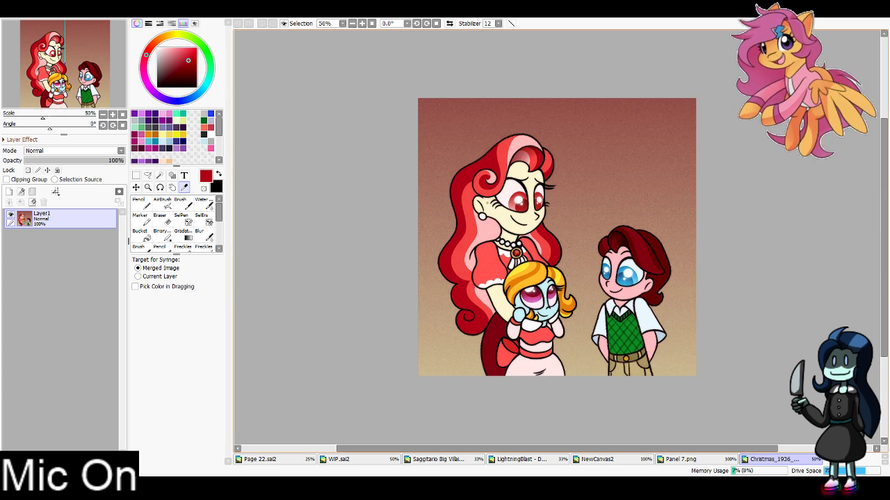
{"action": "left_click", "coordinate": [517, 249]}
{"action": "key", "text": "x"}
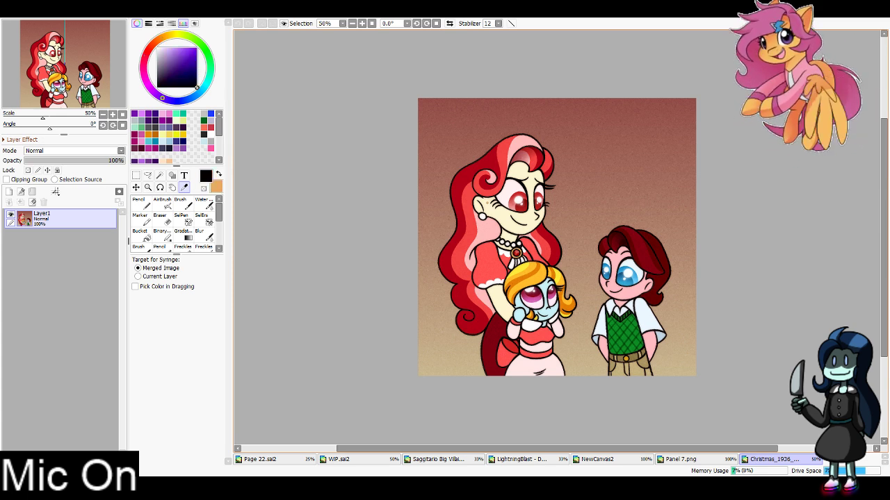
{"action": "left_click", "coordinate": [513, 244]}
{"action": "key", "text": "ctrl+Tab"}
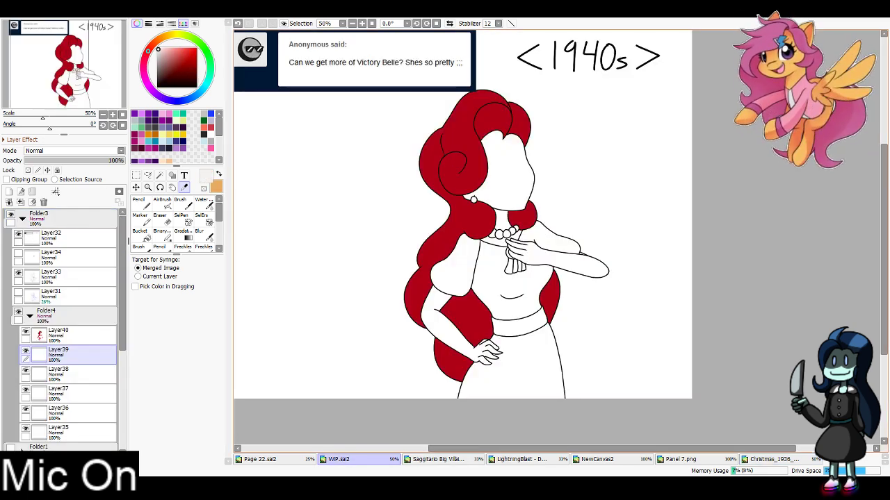
Fill the brooch with the sampled gold on Layer39 and switch back to off-white as the main colour
{"action": "left_click", "coordinate": [142, 235]}
{"action": "key", "text": "x"}
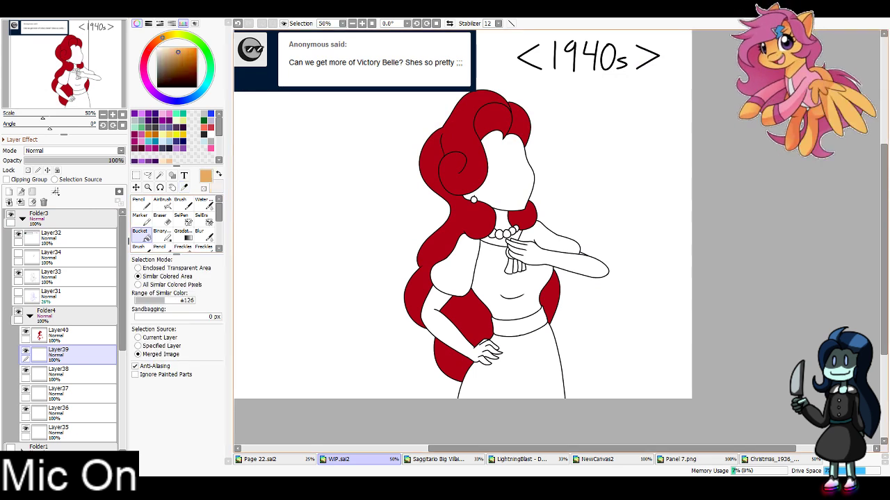
{"action": "left_click", "coordinate": [509, 254]}
{"action": "key", "text": "x"}
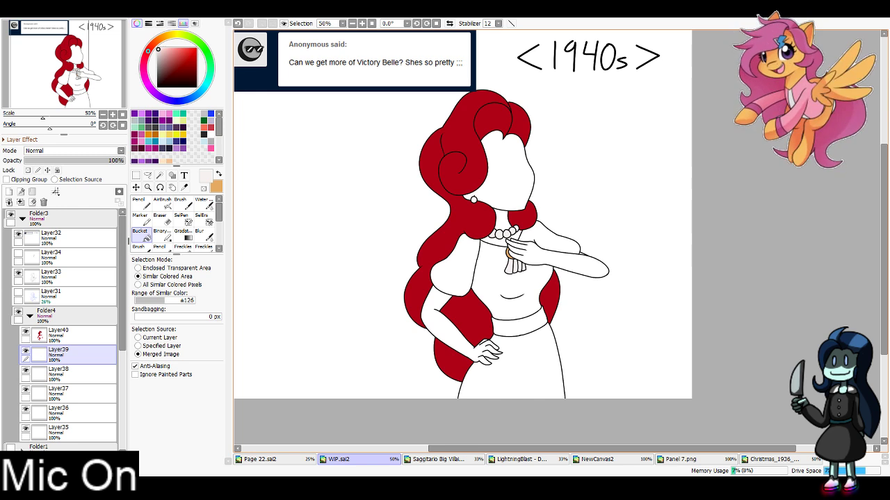
Sample the dark maroon of the boy's hair in the Christmas_1936 image and fill the waistband with it in WIP.sai2
{"action": "key", "text": "ctrl+Tab"}
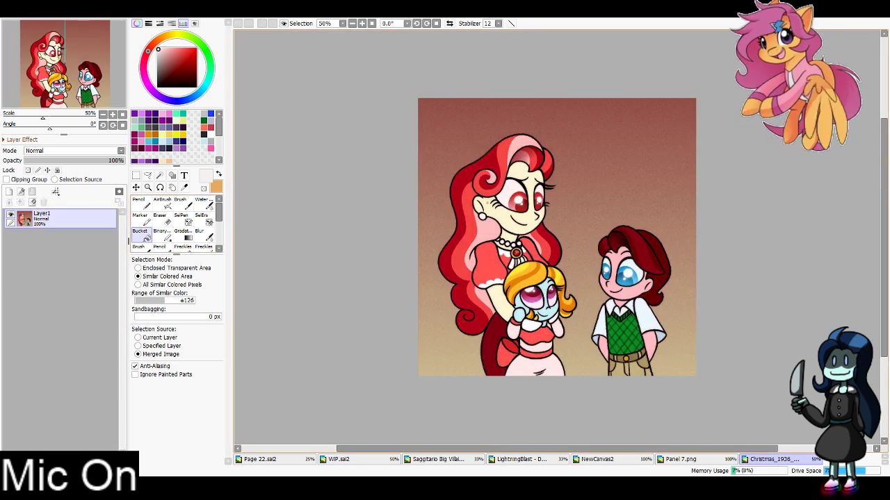
{"action": "left_click", "coordinate": [184, 188]}
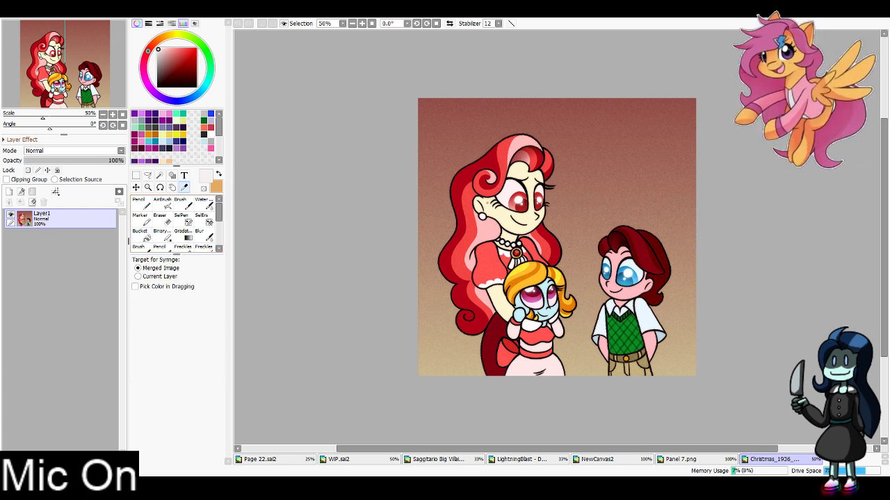
{"action": "left_click", "coordinate": [495, 342]}
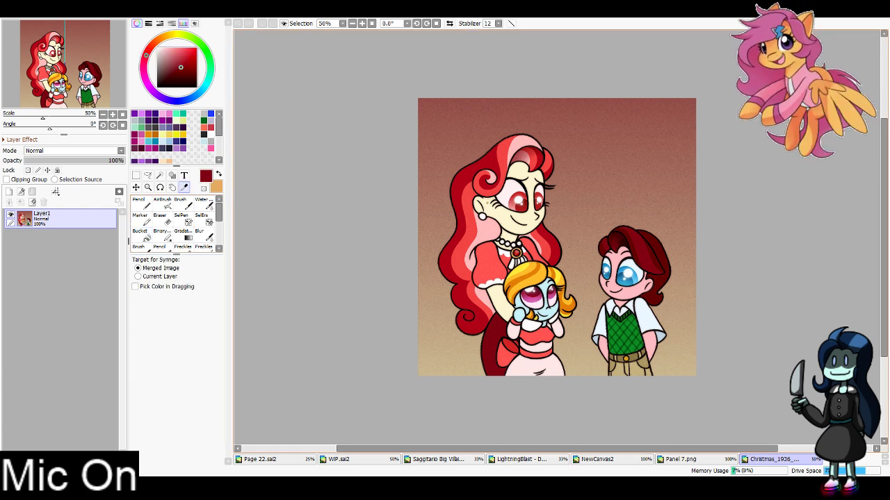
{"action": "left_click", "coordinate": [619, 243]}
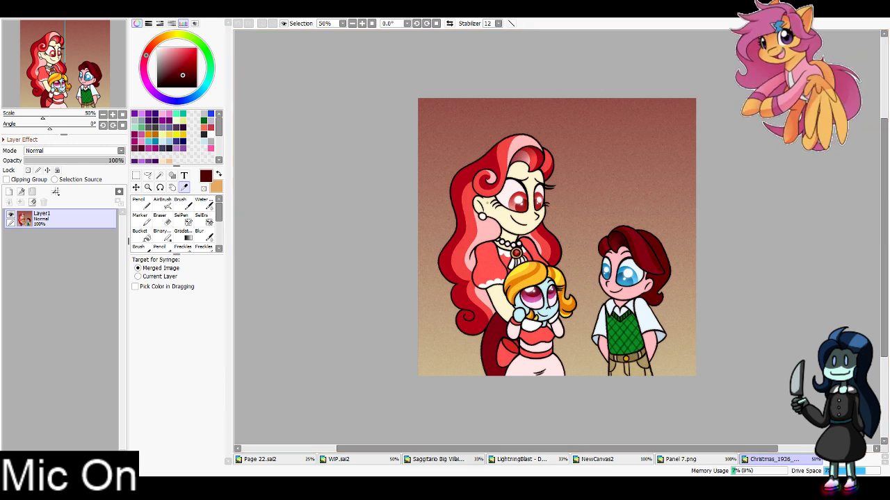
{"action": "left_click", "coordinate": [338, 459]}
{"action": "left_click", "coordinate": [141, 234]}
{"action": "left_click", "coordinate": [518, 323]}
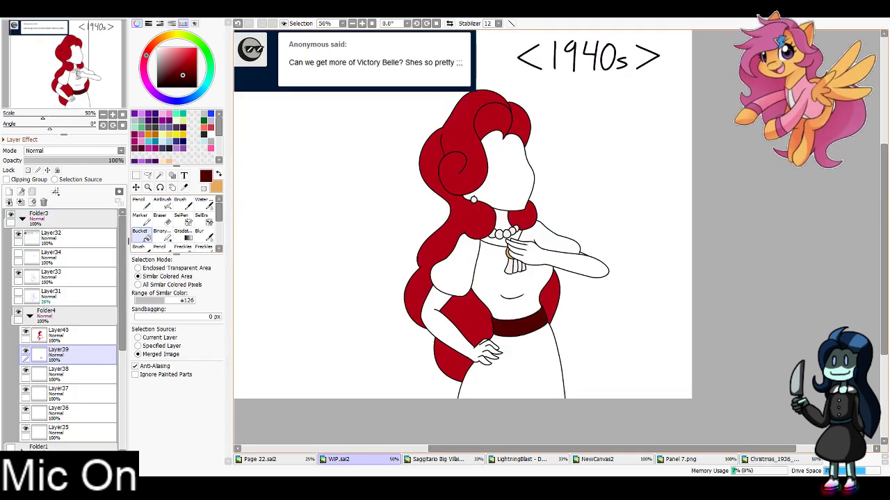
Make Layer38 active and sample the bow's coral and the skirt's dark red from the Christmas_1936 image as the two colours
{"action": "left_click", "coordinate": [76, 374]}
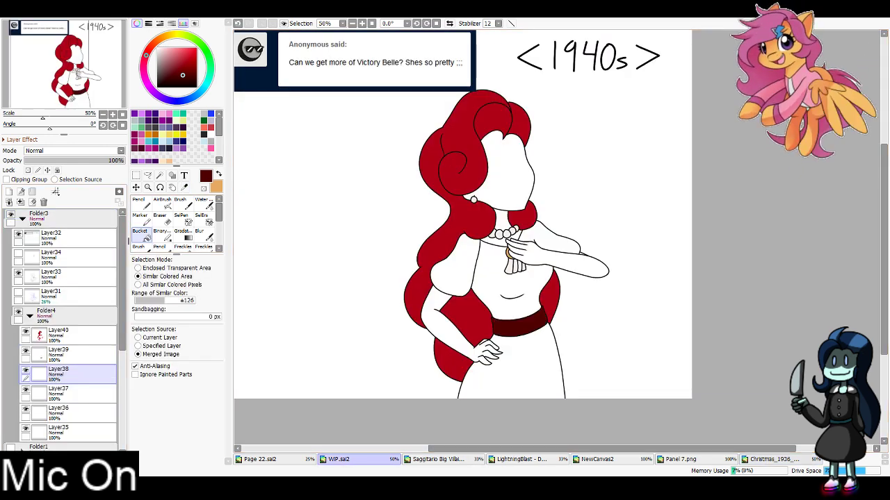
{"action": "left_click", "coordinate": [775, 460]}
{"action": "left_click", "coordinate": [185, 188]}
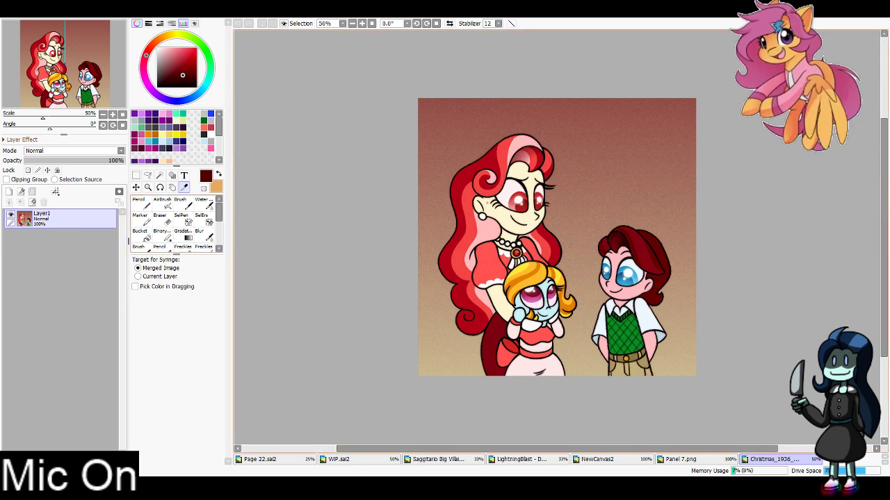
{"action": "left_click", "coordinate": [506, 354]}
{"action": "key", "text": "x"}
{"action": "left_click", "coordinate": [494, 344]}
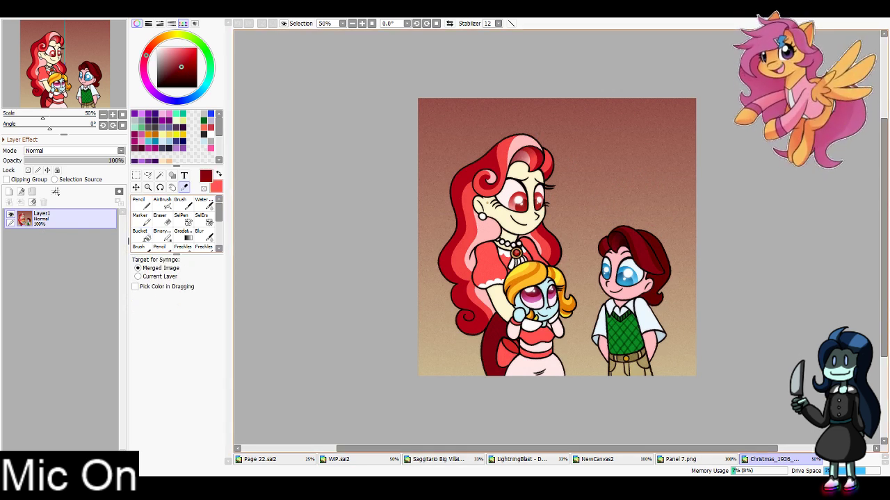
Return to WIP.sai2, paint coral over the bodice and both sleeves with the Pencil, and hide Layer38
{"action": "left_click", "coordinate": [341, 458]}
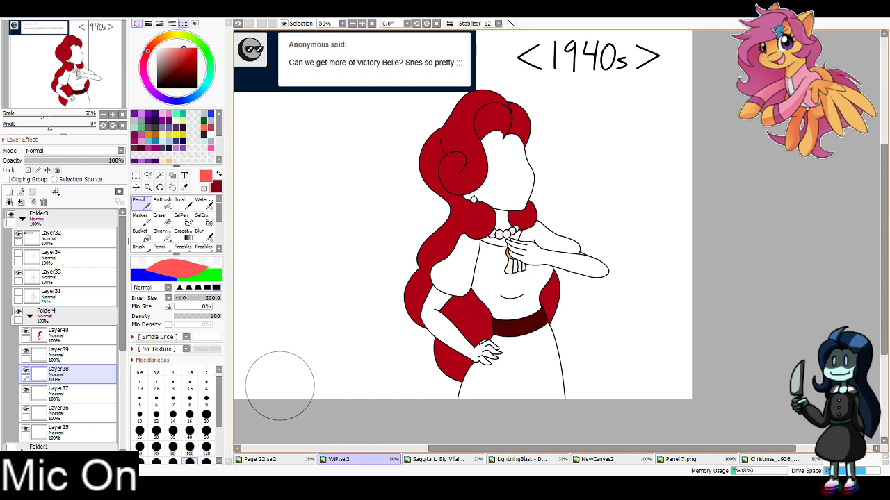
{"action": "mouse_move", "coordinate": [459, 243]}
{"action": "left_mouse_down"}
{"action": "mouse_move", "coordinate": [445, 271]}
{"action": "mouse_move", "coordinate": [487, 292]}
{"action": "mouse_move", "coordinate": [508, 275]}
{"action": "mouse_move", "coordinate": [574, 271]}
{"action": "mouse_move", "coordinate": [570, 292]}
{"action": "left_mouse_up"}
{"action": "left_click", "coordinate": [26, 371]}
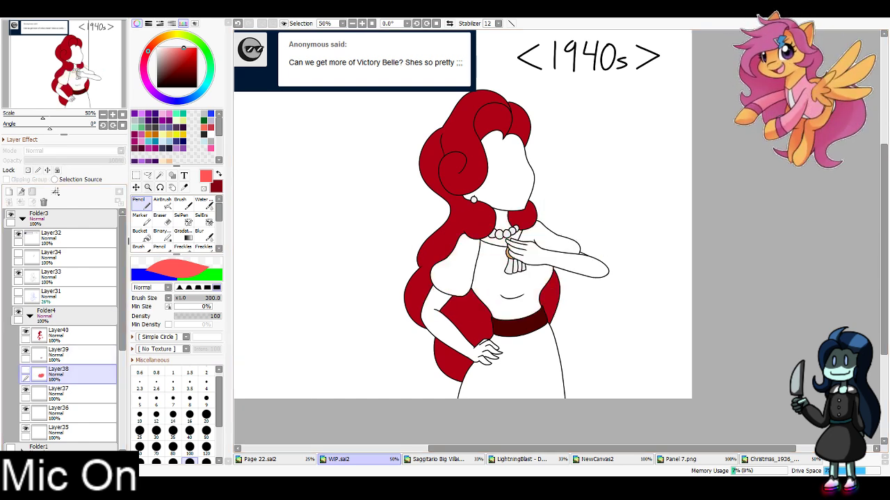
Select the background, arms, hands, neck and chest with the Magic Wand, clear the excess coral from Layer38 and show the layer
{"action": "left_click", "coordinate": [160, 175]}
{"action": "left_click", "coordinate": [368, 278]}
{"action": "left_click", "coordinate": [443, 327]}
{"action": "left_click", "coordinate": [495, 243]}
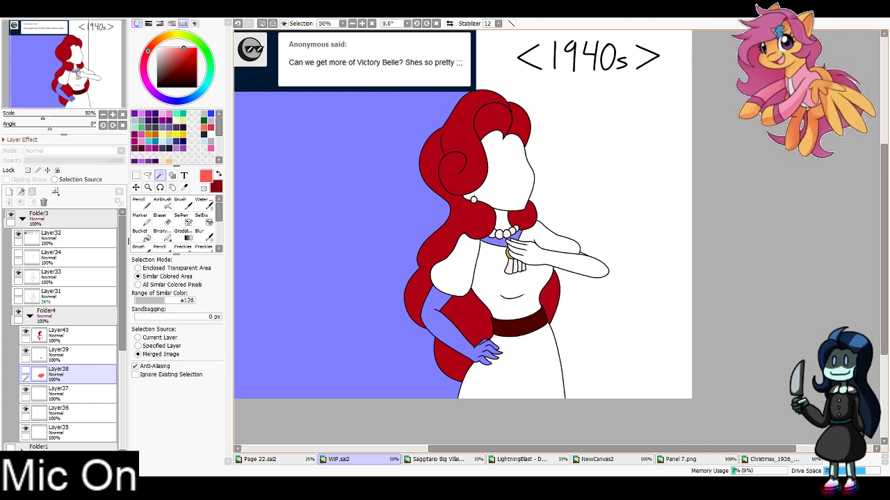
{"action": "left_click", "coordinate": [502, 221]}
{"action": "left_click", "coordinate": [563, 260]}
{"action": "left_click", "coordinate": [612, 306]}
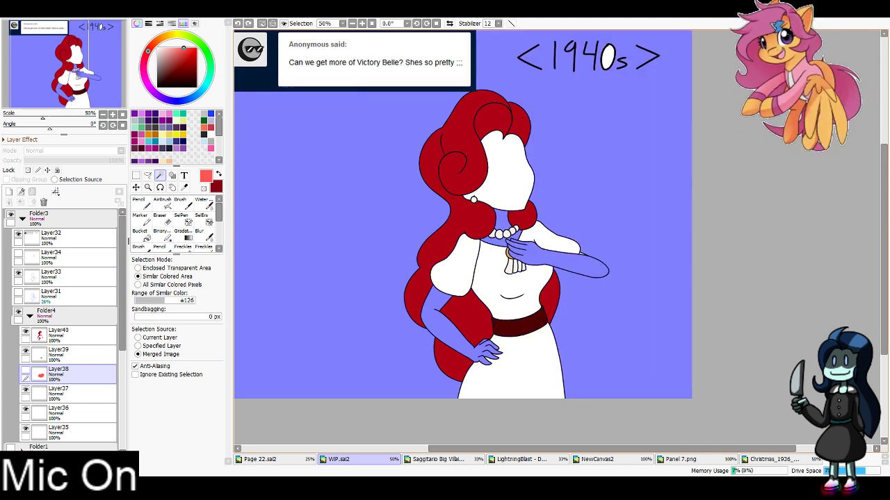
{"action": "key", "text": "ctrl+d"}
{"action": "left_click", "coordinate": [26, 370]}
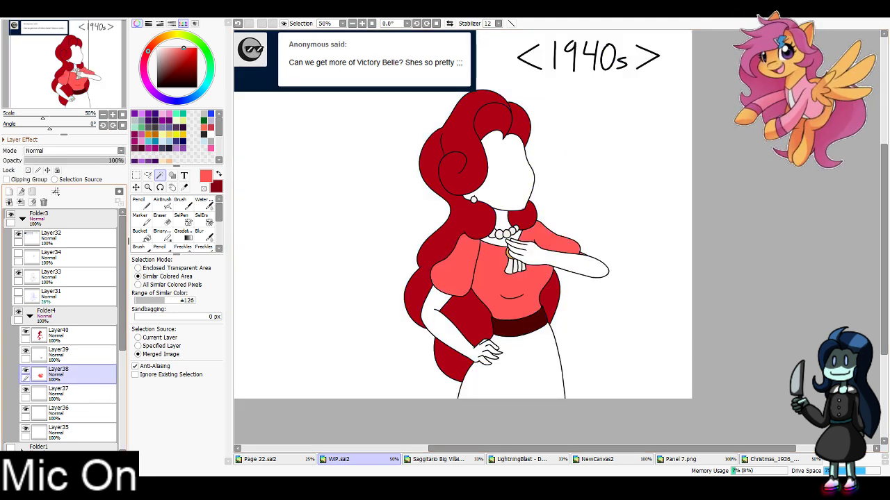
Paint the skirt in the sampled dark red on Layer37 with the Pencil
{"action": "left_click", "coordinate": [80, 394]}
{"action": "left_click", "coordinate": [219, 174]}
{"action": "left_click", "coordinate": [142, 203]}
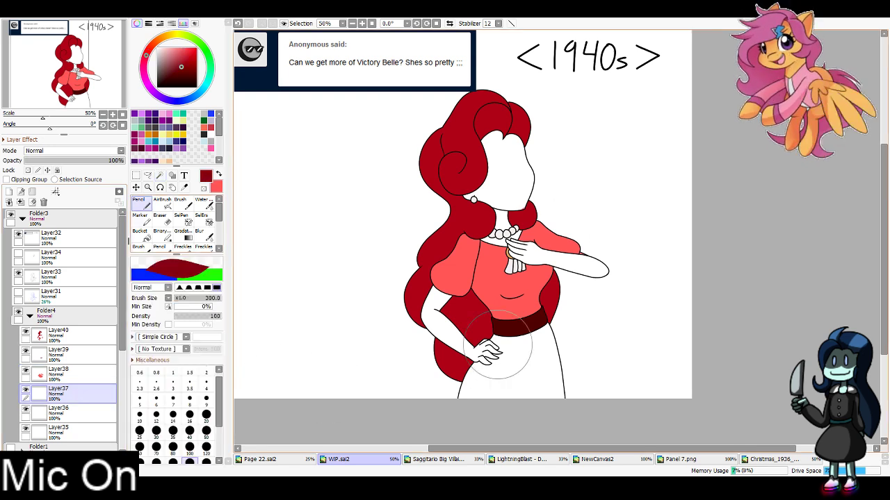
{"action": "mouse_move", "coordinate": [496, 358]}
{"action": "left_mouse_down"}
{"action": "mouse_move", "coordinate": [513, 345]}
{"action": "mouse_move", "coordinate": [515, 365]}
{"action": "mouse_move", "coordinate": [539, 395]}
{"action": "mouse_move", "coordinate": [505, 389]}
{"action": "left_mouse_up"}
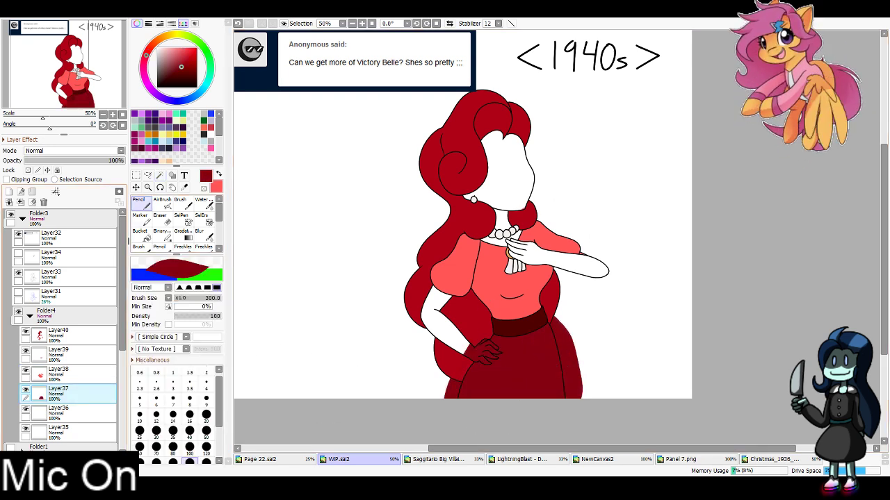
Hide Layer37, select the background and both arms with the Magic Wand, cut the excess dark red and show the layer
{"action": "left_click", "coordinate": [26, 390]}
{"action": "left_click", "coordinate": [160, 175]}
{"action": "left_click", "coordinate": [361, 291]}
{"action": "left_click", "coordinate": [447, 329]}
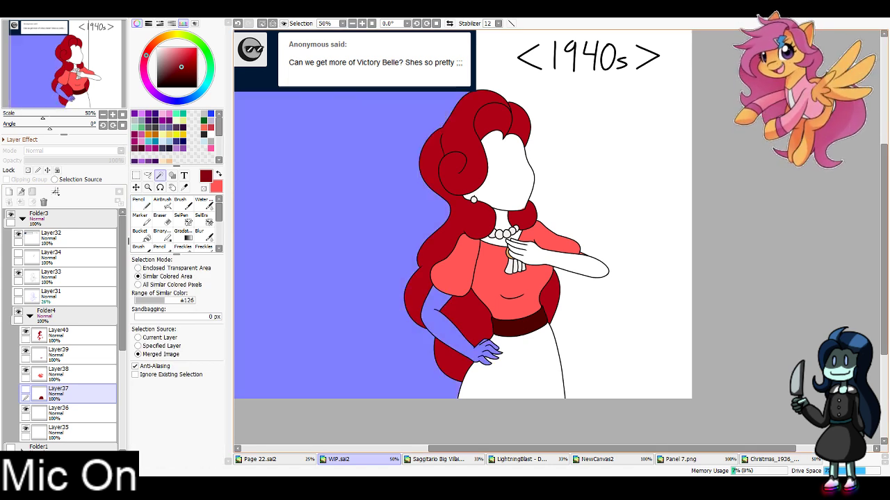
{"action": "left_click", "coordinate": [604, 320]}
{"action": "left_click", "coordinate": [571, 264]}
{"action": "key", "text": "ctrl+x"}
{"action": "left_click", "coordinate": [26, 391]}
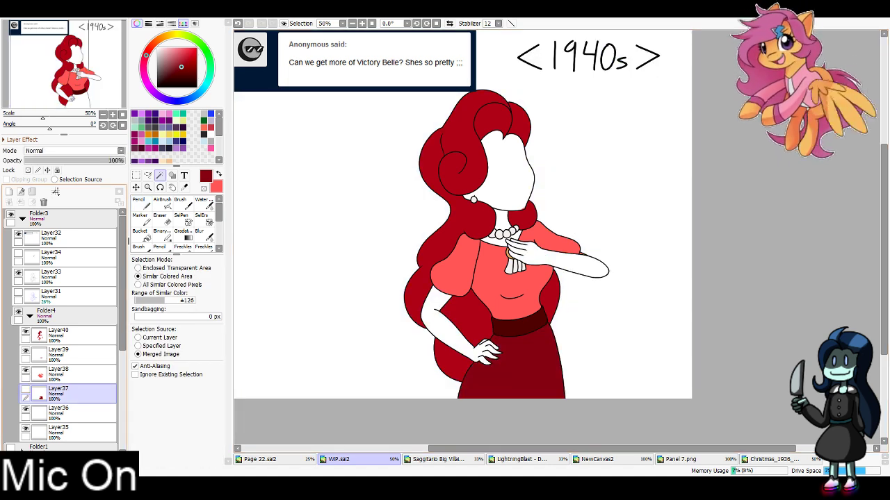
{"action": "left_click", "coordinate": [70, 375]}
{"action": "left_click", "coordinate": [162, 219]}
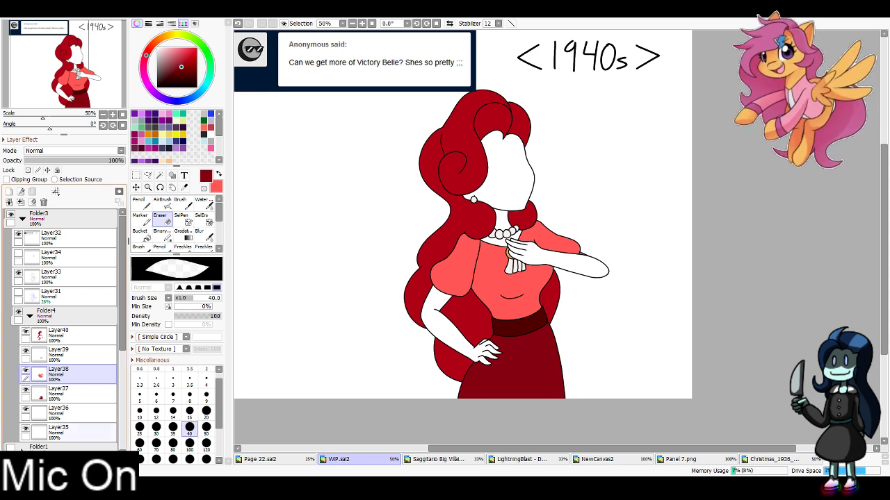
Sample Victory Belle's cream skin tone from the Christmas_1936 image as the main colour and return to WIP.sai2
{"action": "left_click", "coordinate": [771, 458]}
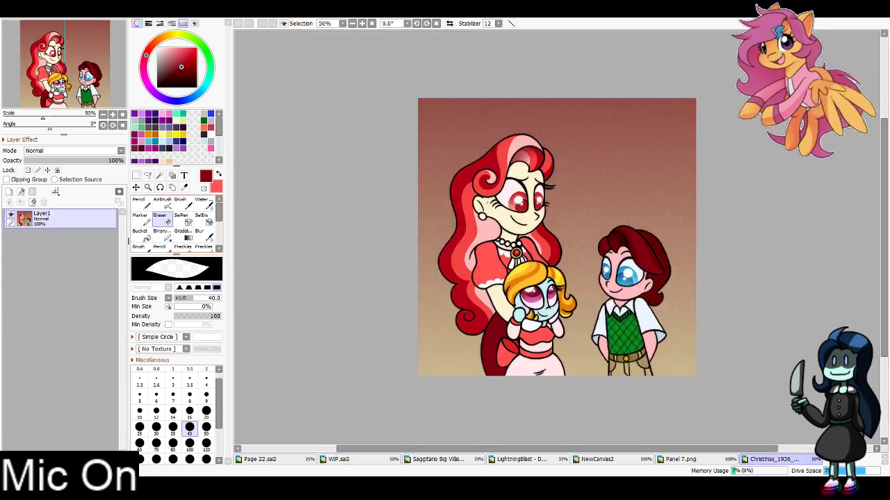
{"action": "left_click", "coordinate": [184, 187]}
{"action": "left_click", "coordinate": [218, 174]}
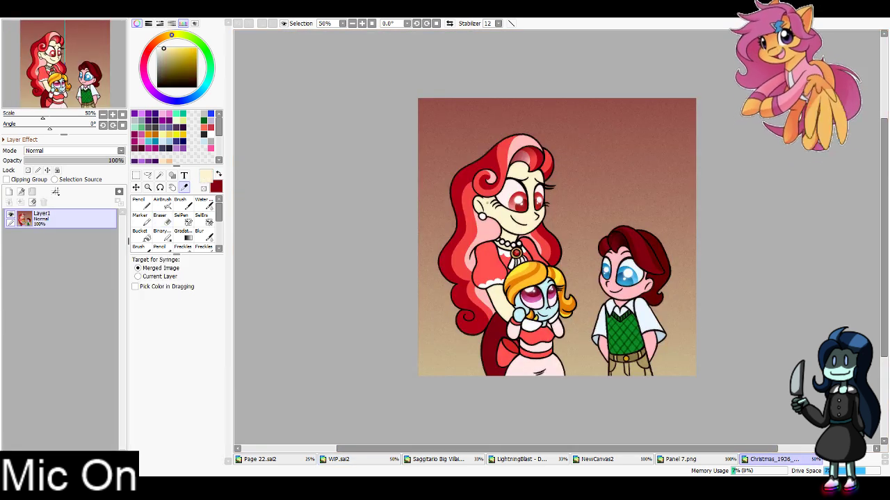
{"action": "left_click", "coordinate": [438, 459]}
{"action": "left_click", "coordinate": [339, 459]}
Paint the face, neck, chest and both arms in the cream skin tone on Layer35 with the Pencil
{"action": "left_click", "coordinate": [142, 203]}
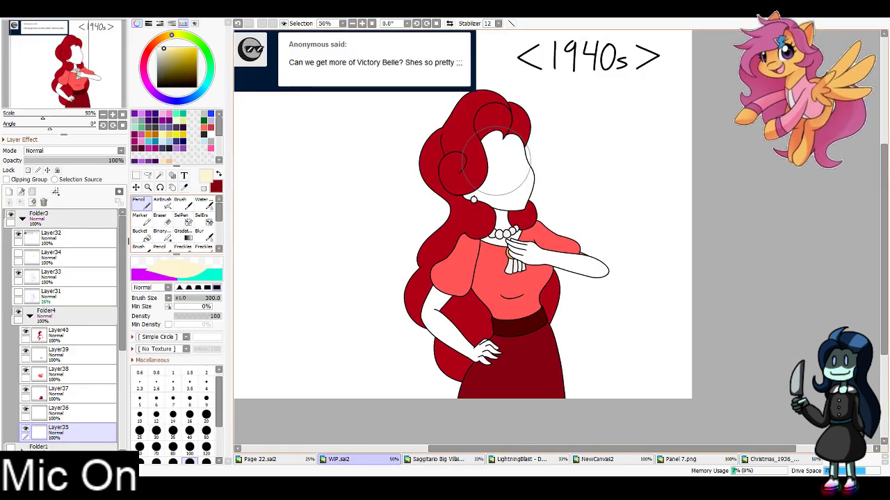
{"action": "mouse_move", "coordinate": [481, 196]}
{"action": "left_mouse_down"}
{"action": "mouse_move", "coordinate": [479, 231]}
{"action": "mouse_move", "coordinate": [481, 196]}
{"action": "mouse_move", "coordinate": [507, 153]}
{"action": "mouse_move", "coordinate": [534, 169]}
{"action": "mouse_move", "coordinate": [565, 240]}
{"action": "mouse_move", "coordinate": [594, 257]}
{"action": "left_mouse_up"}
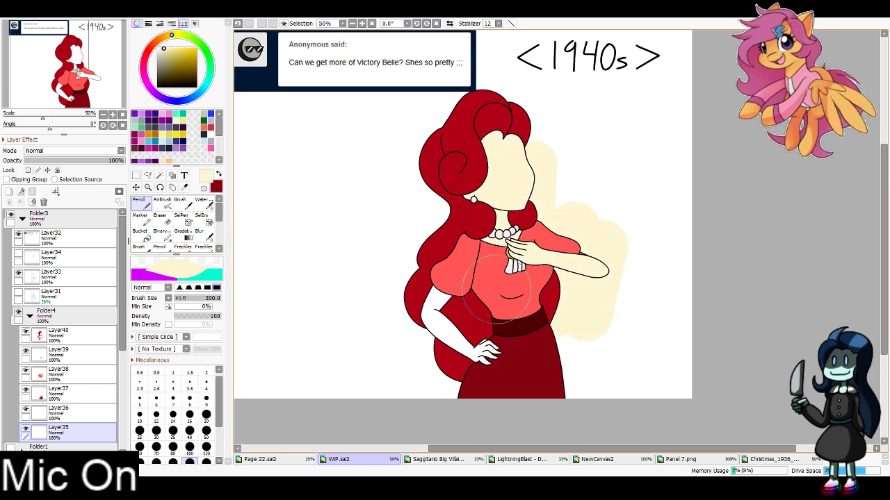
{"action": "mouse_move", "coordinate": [485, 299]}
{"action": "left_mouse_down"}
{"action": "mouse_move", "coordinate": [472, 283]}
{"action": "mouse_move", "coordinate": [446, 341]}
{"action": "left_mouse_up"}
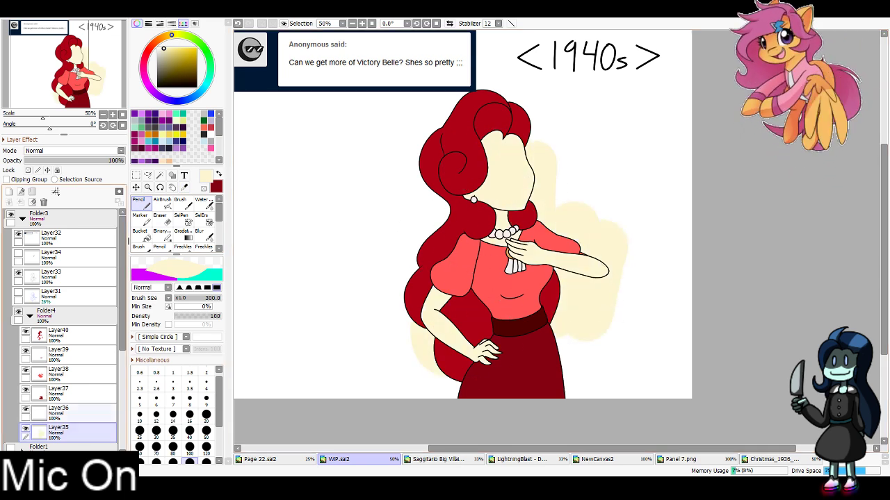
Hide Layer35, select the background on both sides of the figure, delete the excess cream, deselect and show the layer
{"action": "left_click", "coordinate": [25, 428]}
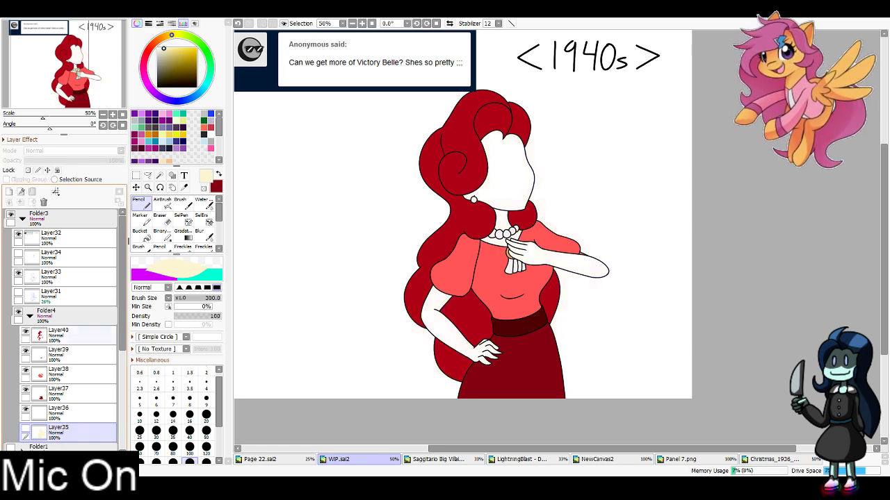
{"action": "left_click", "coordinate": [160, 175]}
{"action": "left_click", "coordinate": [362, 208]}
{"action": "left_click", "coordinate": [612, 174]}
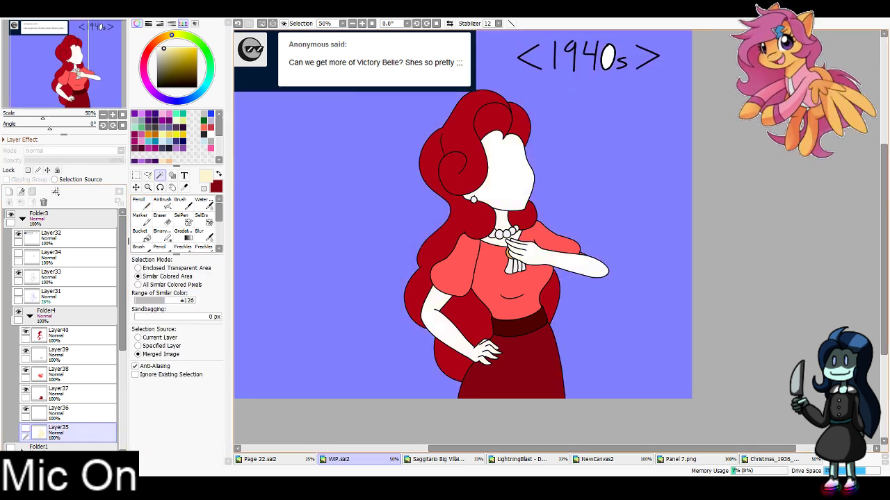
{"action": "key", "text": "Delete"}
{"action": "key", "text": "ctrl+d"}
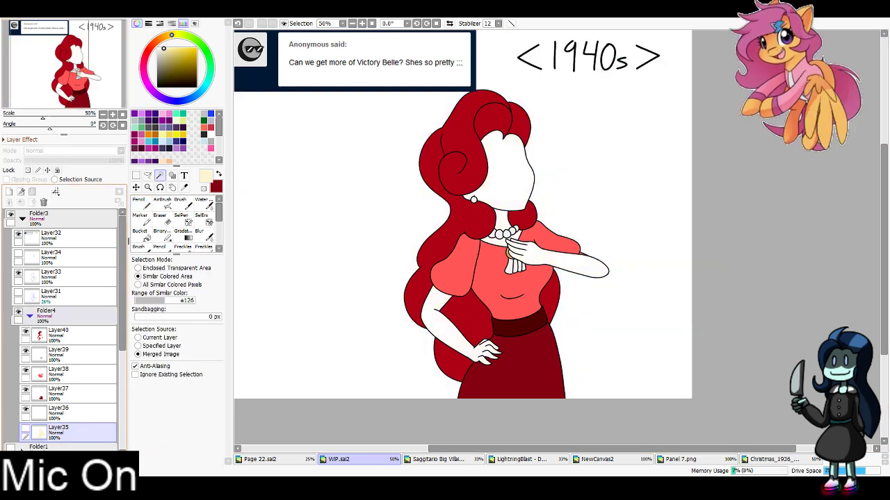
{"action": "left_click", "coordinate": [26, 429]}
Show the facial features on Layer34, make Layer36 active and pick the orange-red and crimson swatches as the two colours
{"action": "left_click", "coordinate": [19, 253]}
{"action": "left_click", "coordinate": [80, 414]}
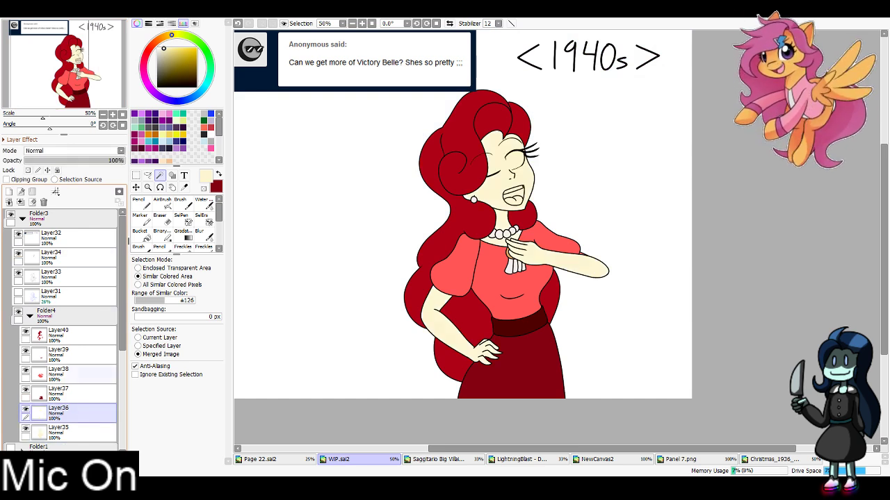
{"action": "left_click", "coordinate": [204, 127]}
{"action": "key", "text": "x"}
{"action": "left_click", "coordinate": [211, 127]}
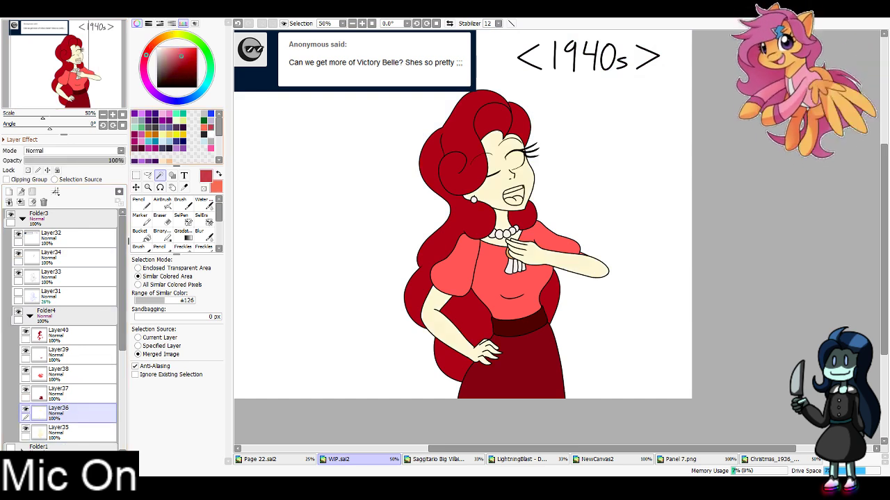
Fill the mouth interior dark red, the tongue orange-red and the teeth white on Layer36
{"action": "left_click_drag", "start_coordinate": [88, 70], "coordinate": [82, 59]}
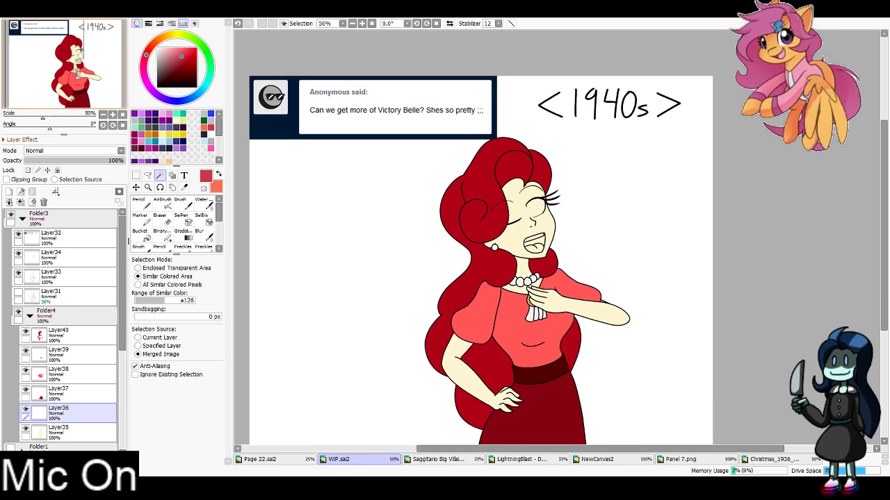
{"action": "scroll", "coordinate": [557, 238], "scroll_direction": "up", "scroll_amount": 3}
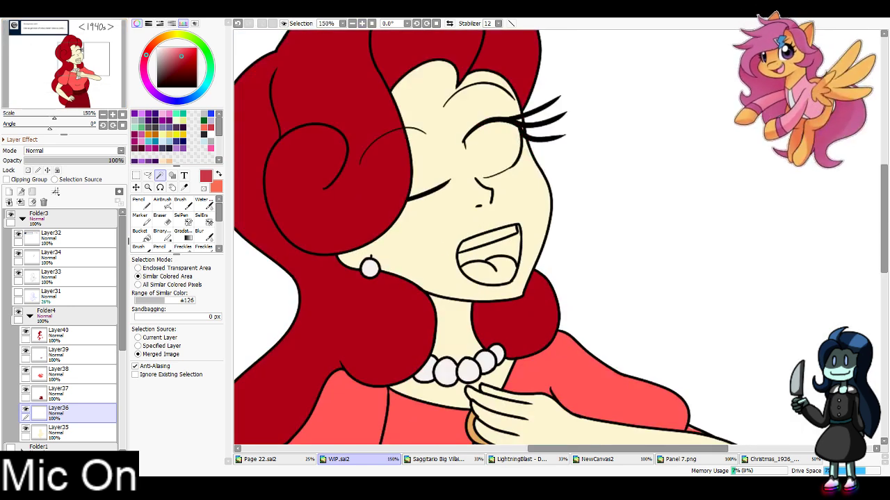
{"action": "left_click", "coordinate": [139, 234]}
{"action": "left_click", "coordinate": [487, 240]}
{"action": "key", "text": "x"}
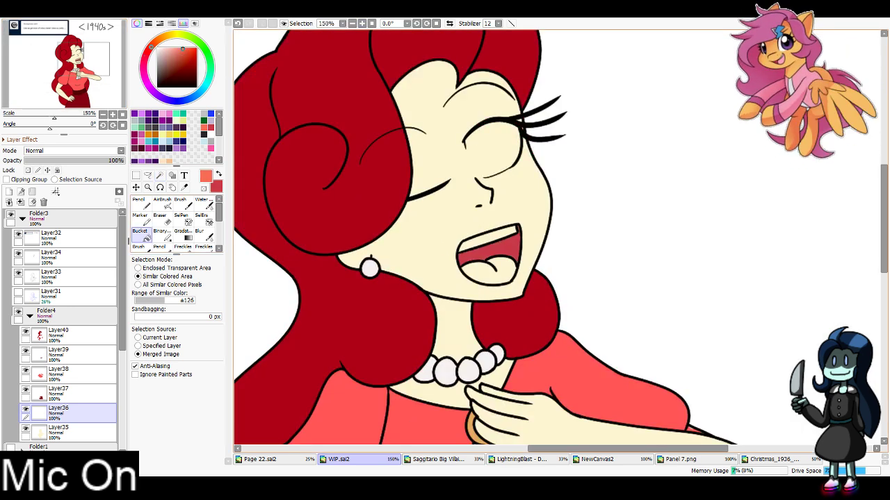
{"action": "left_click", "coordinate": [487, 273]}
{"action": "left_click", "coordinate": [210, 134]}
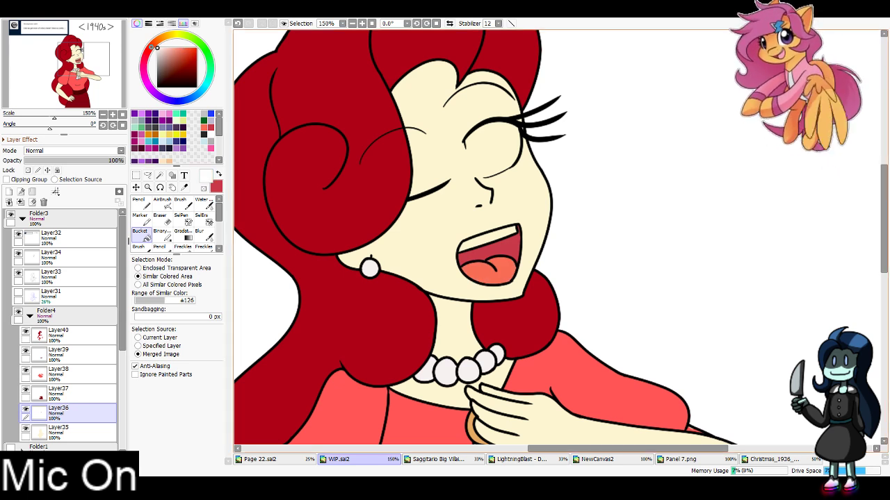
{"action": "left_click", "coordinate": [490, 239]}
Paint the white of the open eye with the Pencil and erase the excess paint around its edge
{"action": "left_click", "coordinate": [87, 51]}
{"action": "scroll", "coordinate": [558, 237], "scroll_direction": "up", "scroll_amount": 2}
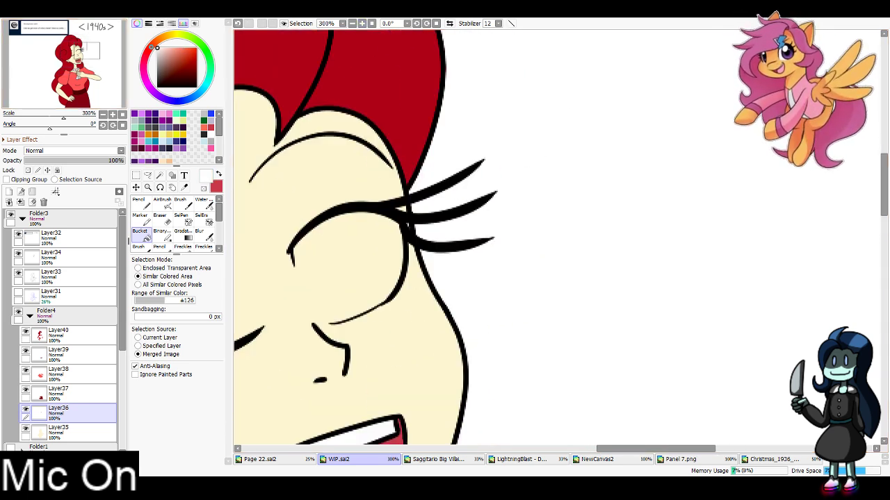
{"action": "left_click", "coordinate": [141, 203]}
{"action": "mouse_move", "coordinate": [296, 245]}
{"action": "left_mouse_down"}
{"action": "mouse_move", "coordinate": [326, 328]}
{"action": "mouse_move", "coordinate": [320, 320]}
{"action": "mouse_move", "coordinate": [388, 287]}
{"action": "mouse_move", "coordinate": [399, 235]}
{"action": "left_mouse_up"}
{"action": "left_click", "coordinate": [189, 415]}
{"action": "mouse_move", "coordinate": [309, 244]}
{"action": "left_mouse_down"}
{"action": "mouse_move", "coordinate": [377, 220]}
{"action": "mouse_move", "coordinate": [395, 233]}
{"action": "mouse_move", "coordinate": [366, 291]}
{"action": "mouse_move", "coordinate": [329, 310]}
{"action": "mouse_move", "coordinate": [316, 252]}
{"action": "mouse_move", "coordinate": [330, 268]}
{"action": "mouse_move", "coordinate": [345, 257]}
{"action": "mouse_move", "coordinate": [357, 278]}
{"action": "mouse_move", "coordinate": [373, 276]}
{"action": "mouse_move", "coordinate": [325, 318]}
{"action": "mouse_move", "coordinate": [370, 292]}
{"action": "left_mouse_up"}
{"action": "key", "text": "e"}
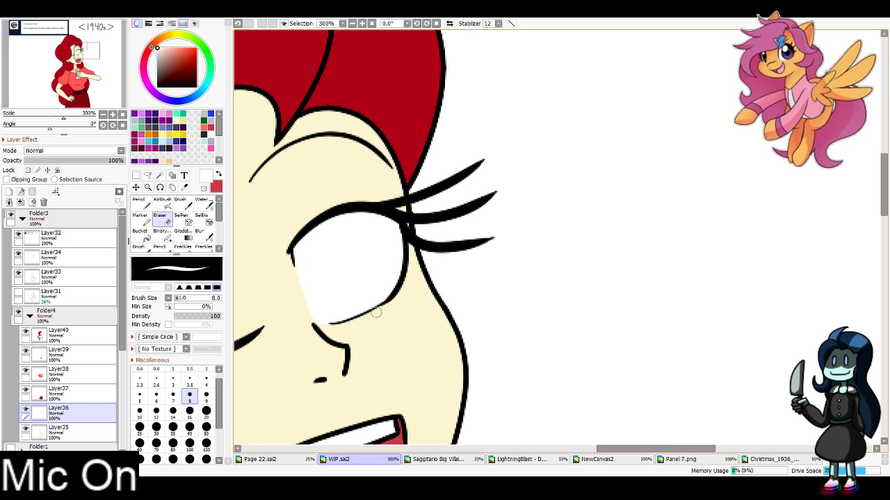
{"action": "double_click", "coordinate": [352, 24]}
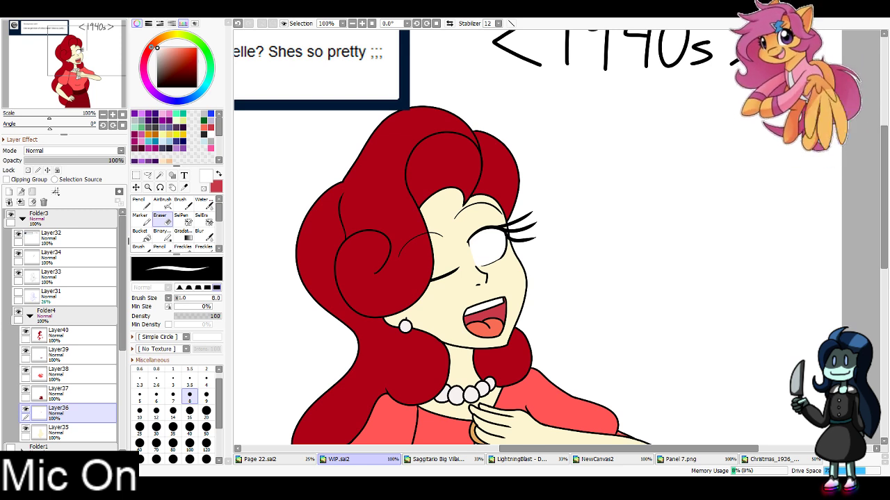
{"action": "left_click_drag", "start_coordinate": [511, 354], "coordinate": [556, 313]}
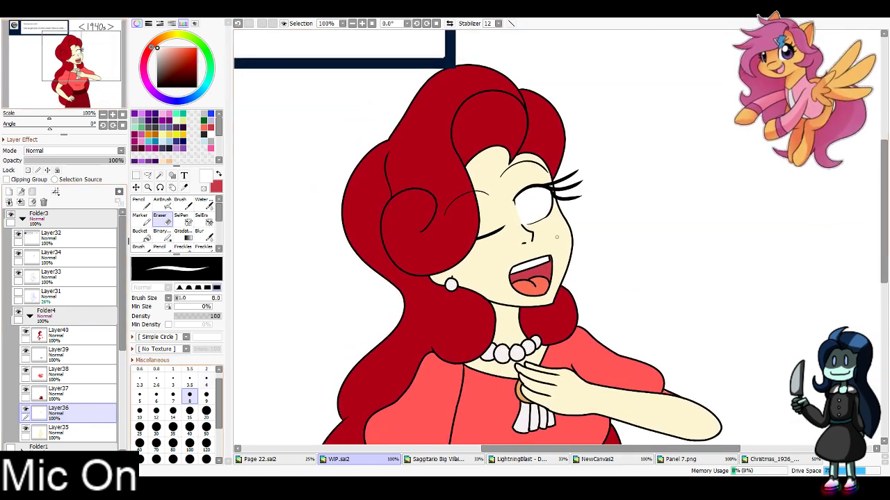
Sample the tan cheek spot colour from the Christmas_1936 canvas and dot a size 8 spot on the cheek in WIP.sai2
{"action": "left_click", "coordinate": [774, 460]}
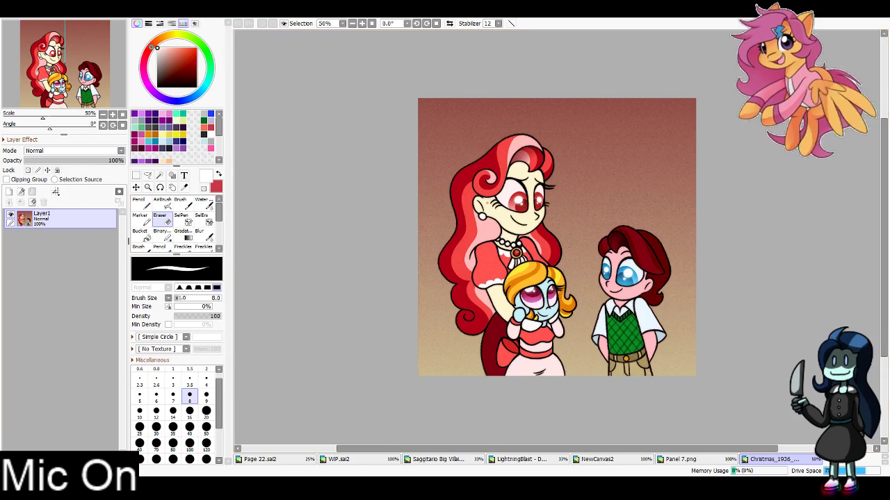
{"action": "left_click", "coordinate": [185, 188]}
{"action": "left_click", "coordinate": [488, 203]}
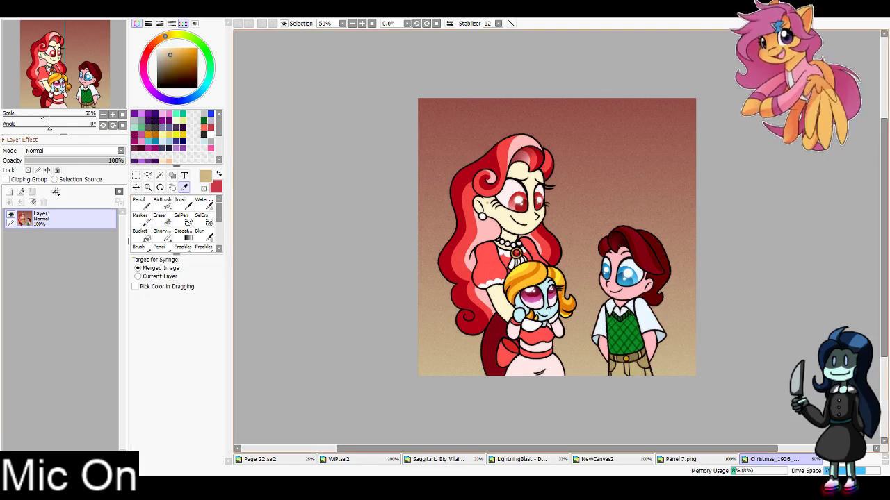
{"action": "left_click", "coordinate": [375, 459]}
{"action": "left_click", "coordinate": [141, 203]}
{"action": "left_click", "coordinate": [190, 401]}
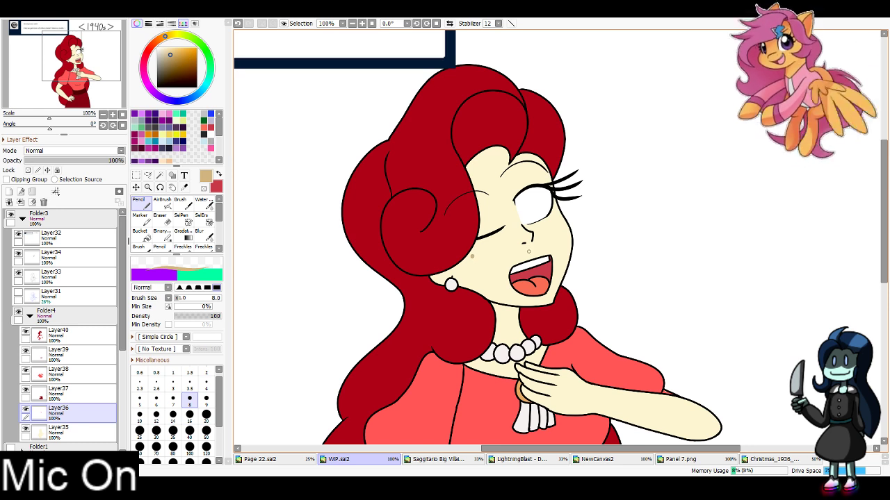
Add two new layers above Layer36 and show the Layer31 sketch
{"action": "left_click", "coordinate": [9, 192]}
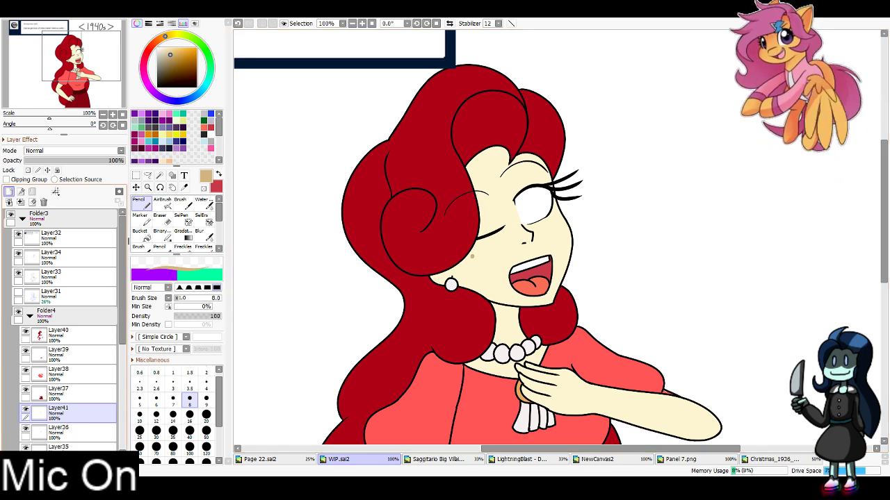
{"action": "left_click", "coordinate": [9, 191]}
{"action": "left_click", "coordinate": [73, 296]}
{"action": "left_click", "coordinate": [18, 293]}
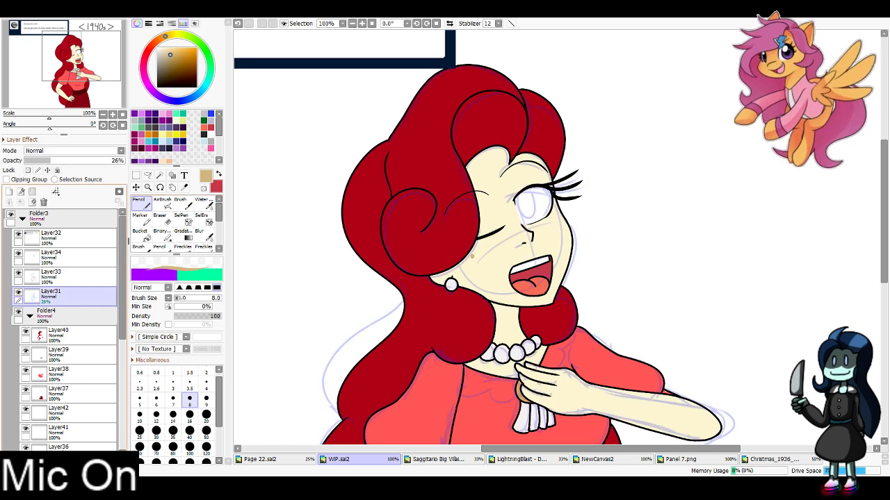
Outline the open eye's iris in black on Layer42 with a size 4 Pencil, following the sketch and redoing unsatisfactory strokes
{"action": "left_click", "coordinate": [76, 413]}
{"action": "key", "text": "x"}
{"action": "left_click", "coordinate": [196, 86]}
{"action": "scroll", "coordinate": [556, 234], "scroll_direction": "up", "scroll_amount": 4}
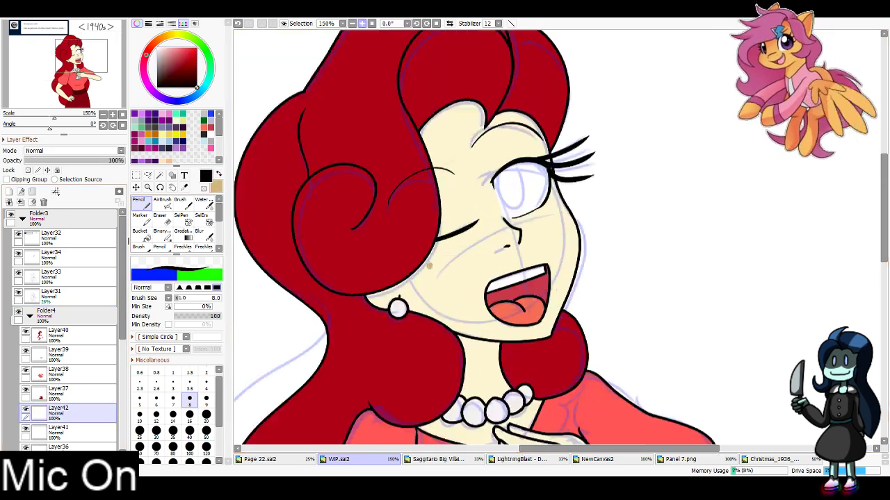
{"action": "left_click", "coordinate": [206, 382]}
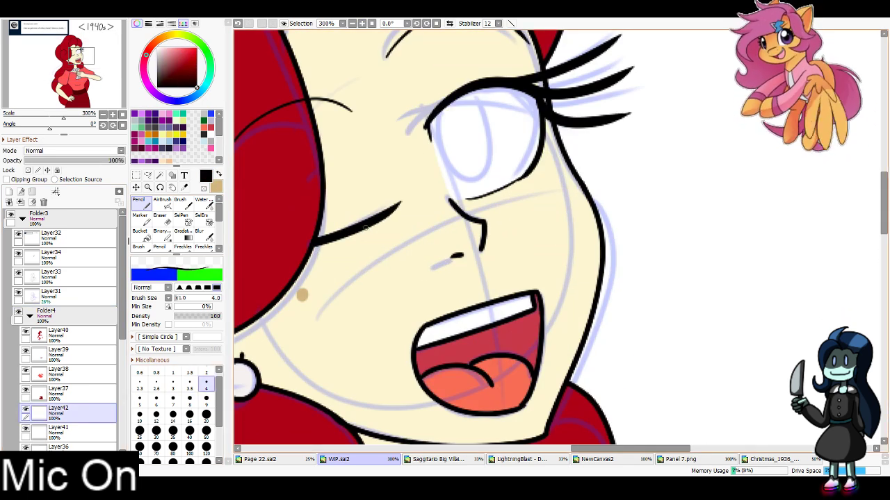
{"action": "mouse_move", "coordinate": [435, 103]}
{"action": "left_mouse_down"}
{"action": "mouse_move", "coordinate": [480, 97]}
{"action": "mouse_move", "coordinate": [483, 117]}
{"action": "left_mouse_up"}
{"action": "key", "text": "ctrl+z"}
{"action": "key", "text": "ctrl+z"}
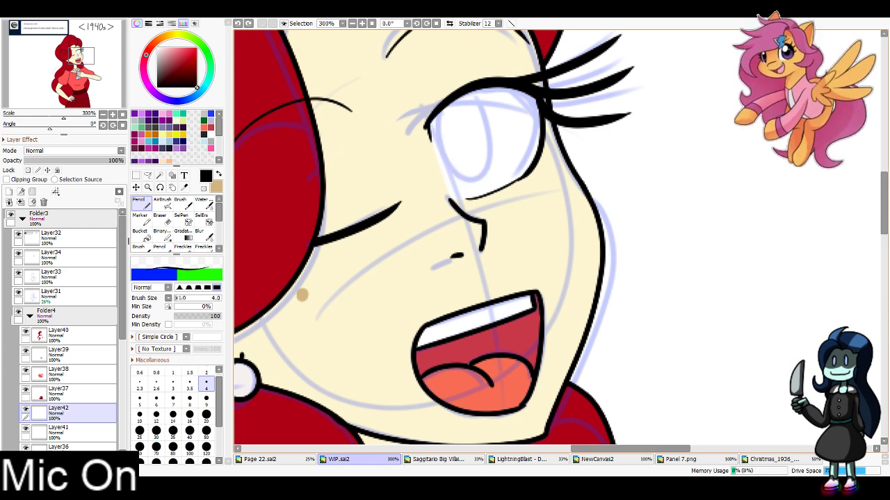
{"action": "mouse_move", "coordinate": [433, 87]}
{"action": "left_mouse_down"}
{"action": "mouse_move", "coordinate": [482, 114]}
{"action": "mouse_move", "coordinate": [473, 92]}
{"action": "mouse_move", "coordinate": [443, 162]}
{"action": "mouse_move", "coordinate": [499, 148]}
{"action": "mouse_move", "coordinate": [474, 178]}
{"action": "mouse_move", "coordinate": [482, 88]}
{"action": "left_mouse_up"}
{"action": "key", "text": "ctrl+z"}
{"action": "key", "text": "ctrl+z"}
{"action": "key", "text": "ctrl+z"}
{"action": "key", "text": "ctrl+z"}
{"action": "mouse_move", "coordinate": [435, 87]}
{"action": "left_mouse_down"}
{"action": "mouse_move", "coordinate": [464, 71]}
{"action": "mouse_move", "coordinate": [436, 104]}
{"action": "mouse_move", "coordinate": [495, 96]}
{"action": "mouse_move", "coordinate": [487, 108]}
{"action": "left_mouse_up"}
{"action": "key", "text": "ctrl+z"}
{"action": "key", "text": "ctrl+z"}
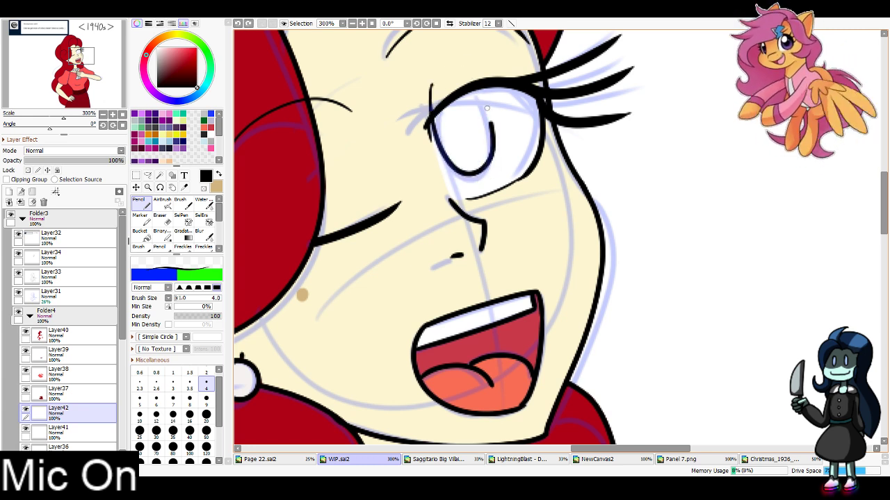
{"action": "key", "text": "ctrl+z"}
{"action": "mouse_move", "coordinate": [434, 80]}
{"action": "left_mouse_down"}
{"action": "mouse_move", "coordinate": [480, 89]}
{"action": "mouse_move", "coordinate": [437, 139]}
{"action": "mouse_move", "coordinate": [461, 74]}
{"action": "mouse_move", "coordinate": [437, 111]}
{"action": "mouse_move", "coordinate": [461, 64]}
{"action": "left_mouse_up"}
{"action": "key", "text": "ctrl+z"}
{"action": "key", "text": "ctrl+z"}
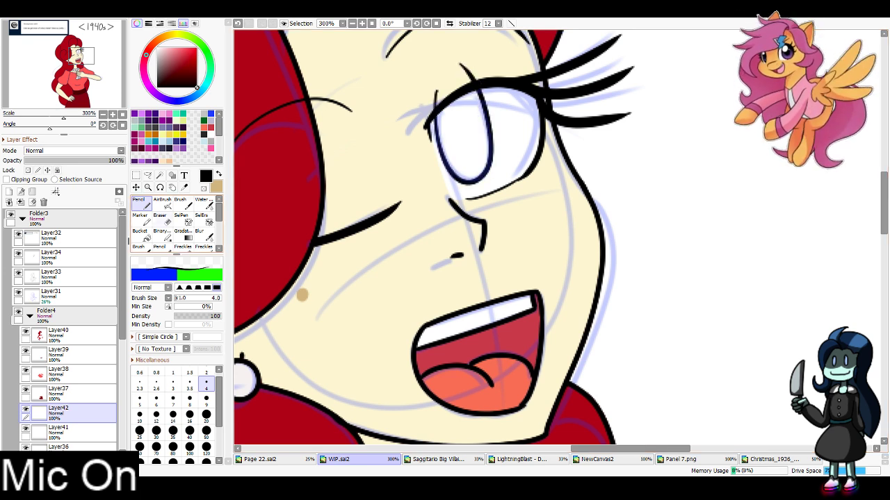
Erase the iris outline ends that extend above the upper eyelid and hide the Layer31 sketch
{"action": "key", "text": "e"}
{"action": "mouse_move", "coordinate": [432, 94]}
{"action": "left_mouse_down"}
{"action": "mouse_move", "coordinate": [467, 62]}
{"action": "mouse_move", "coordinate": [487, 72]}
{"action": "left_mouse_up"}
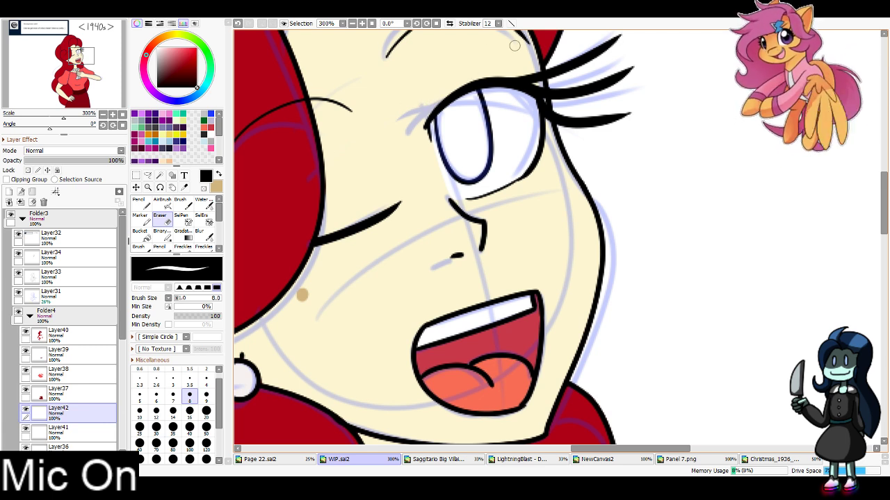
{"action": "left_click", "coordinate": [18, 292]}
Select the area inside the iris outline with the Magic Wand, with Layer41 as the active layer
{"action": "left_click", "coordinate": [77, 432]}
{"action": "key", "text": "w"}
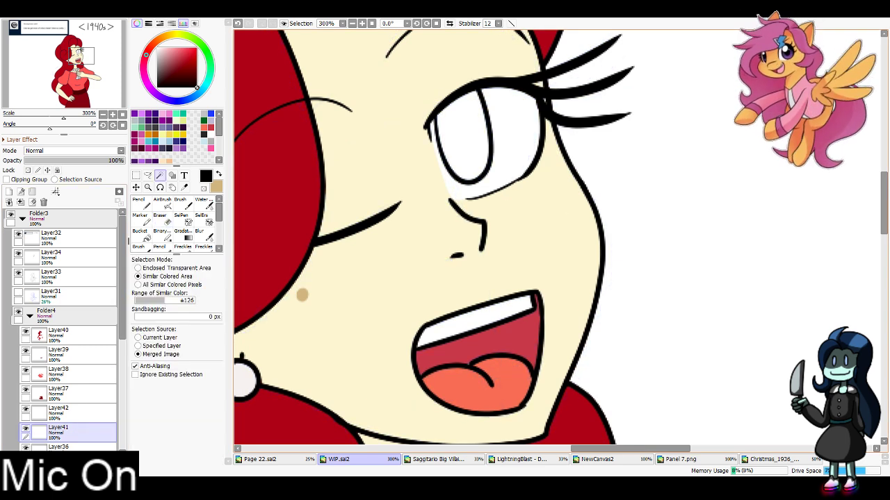
{"action": "left_click", "coordinate": [464, 142]}
Sample the dark red and the light red of the woman's iris in the Christmas_1936 canvas
{"action": "left_click", "coordinate": [774, 459]}
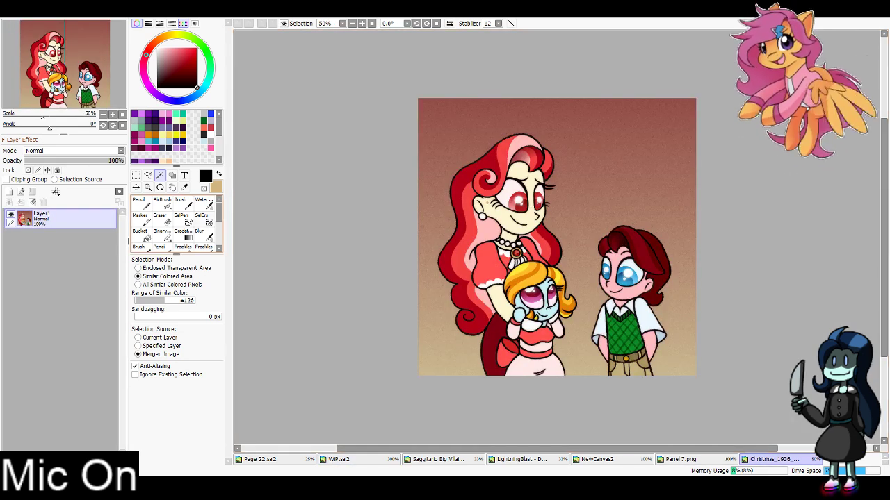
{"action": "left_click", "coordinate": [185, 188]}
{"action": "left_click", "coordinate": [518, 197]}
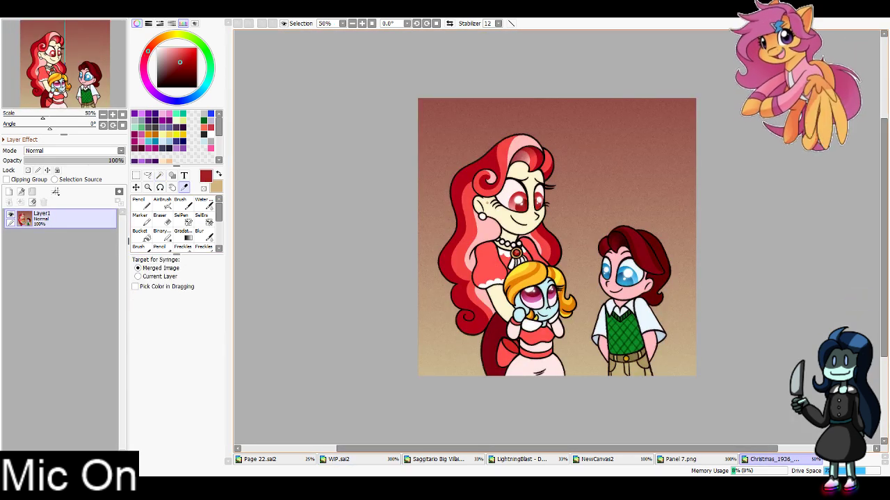
{"action": "key", "text": "x"}
{"action": "left_click", "coordinate": [517, 208]}
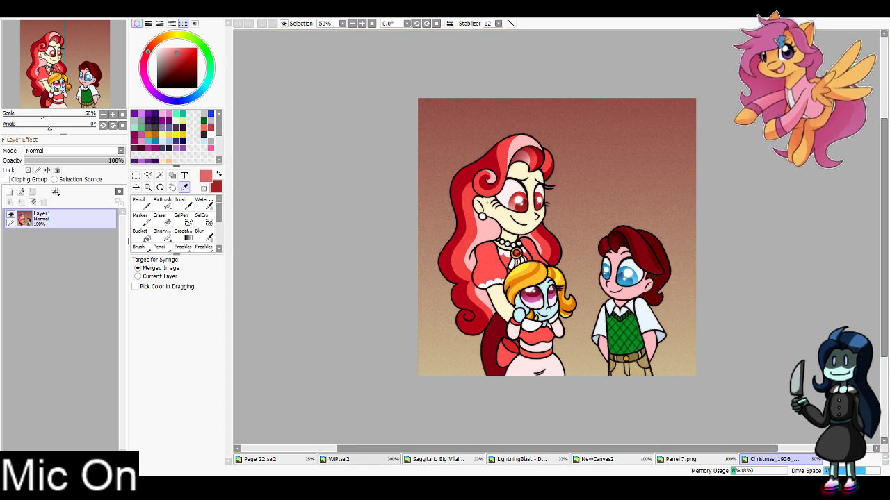
Return to WIP.sai2 and paint the selected iris dark red with a size 100 Pencil
{"action": "left_click", "coordinate": [340, 459]}
{"action": "key", "text": "x"}
{"action": "left_click", "coordinate": [142, 204]}
{"action": "left_click", "coordinate": [189, 449]}
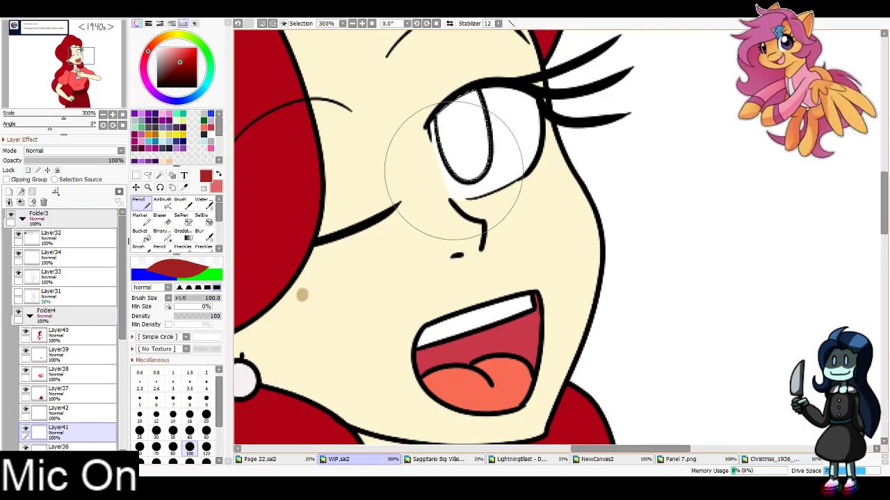
{"action": "left_click_drag", "start_coordinate": [453, 169], "coordinate": [409, 157]}
Paint a rounded light red area over the lower part of the iris
{"action": "key", "text": "x"}
{"action": "left_click", "coordinate": [190, 400]}
{"action": "mouse_move", "coordinate": [459, 177]}
{"action": "left_mouse_down"}
{"action": "mouse_move", "coordinate": [473, 145]}
{"action": "mouse_move", "coordinate": [461, 168]}
{"action": "mouse_move", "coordinate": [478, 165]}
{"action": "mouse_move", "coordinate": [443, 151]}
{"action": "mouse_move", "coordinate": [480, 173]}
{"action": "mouse_move", "coordinate": [469, 171]}
{"action": "left_mouse_up"}
{"action": "left_click", "coordinate": [190, 416]}
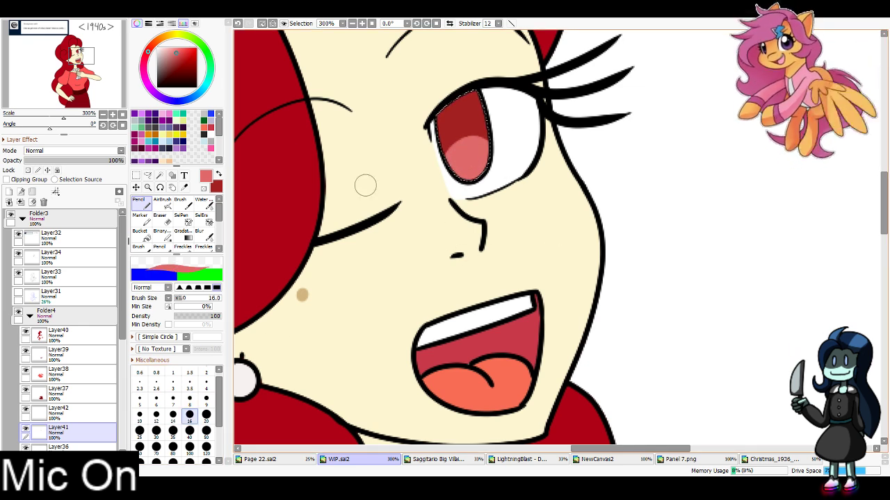
Paint a black oval pupil in the upper part of the iris with a size 8 Pencil, and clear the selection
{"action": "key", "text": "x"}
{"action": "left_click", "coordinate": [196, 87]}
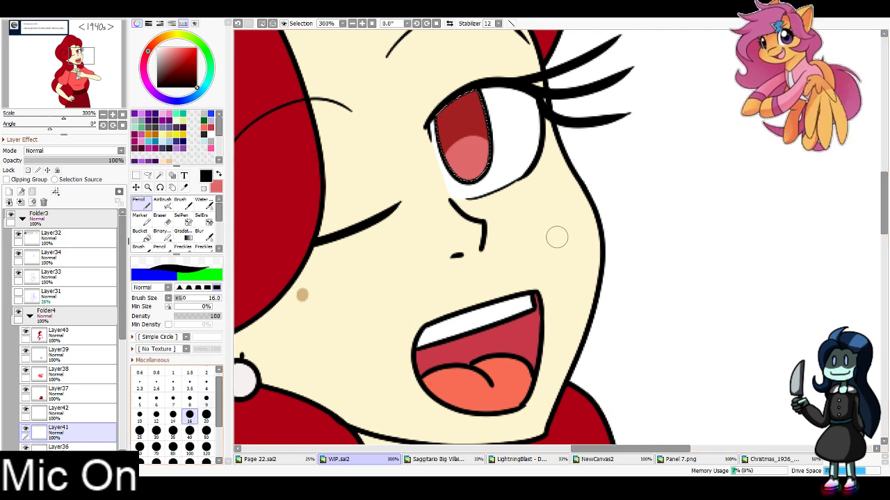
{"action": "left_click", "coordinate": [189, 398]}
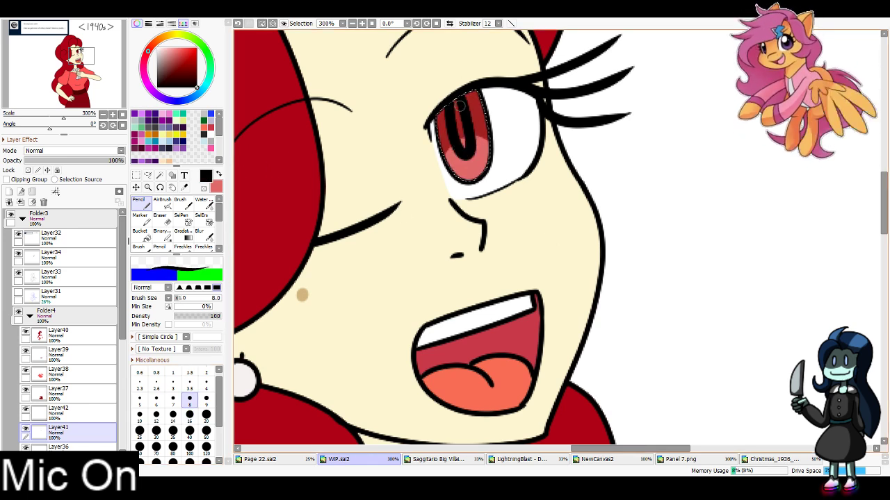
{"action": "key", "text": "ctrl+d"}
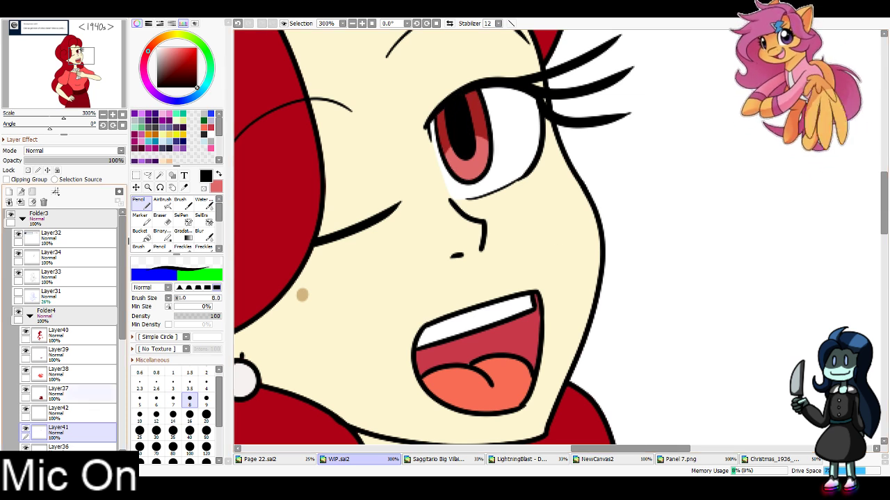
Paint a large and a small white highlight over the iris on Layer42
{"action": "left_click", "coordinate": [77, 412]}
{"action": "left_click", "coordinate": [218, 174]}
{"action": "key", "text": "a"}
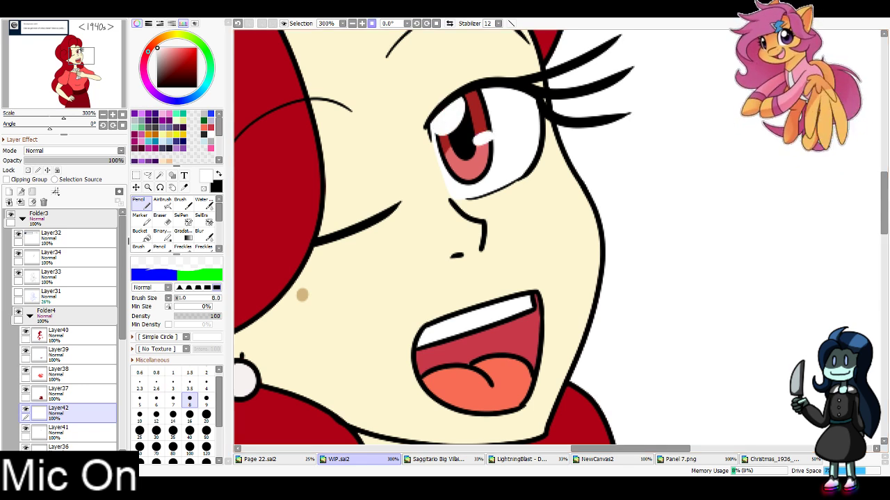
{"action": "left_click", "coordinate": [372, 24]}
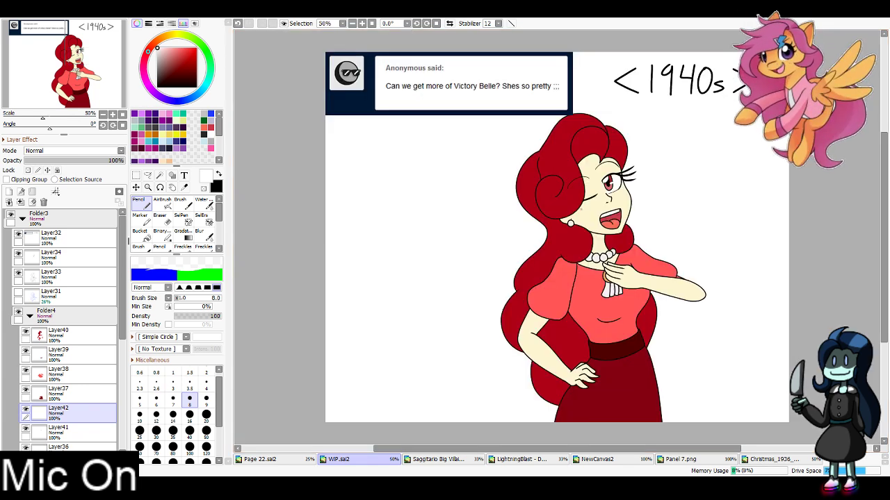
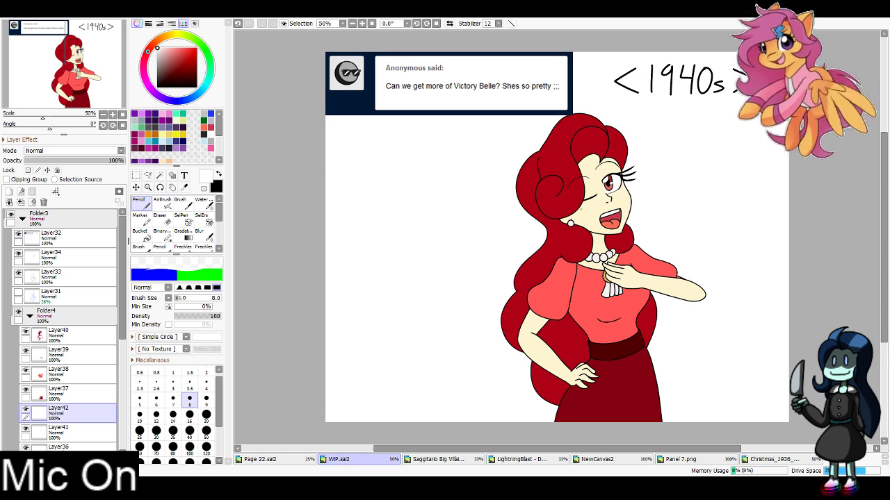
Add a new layer above the Layer40 hair layer and make it a clipping group
{"action": "left_click", "coordinate": [87, 335]}
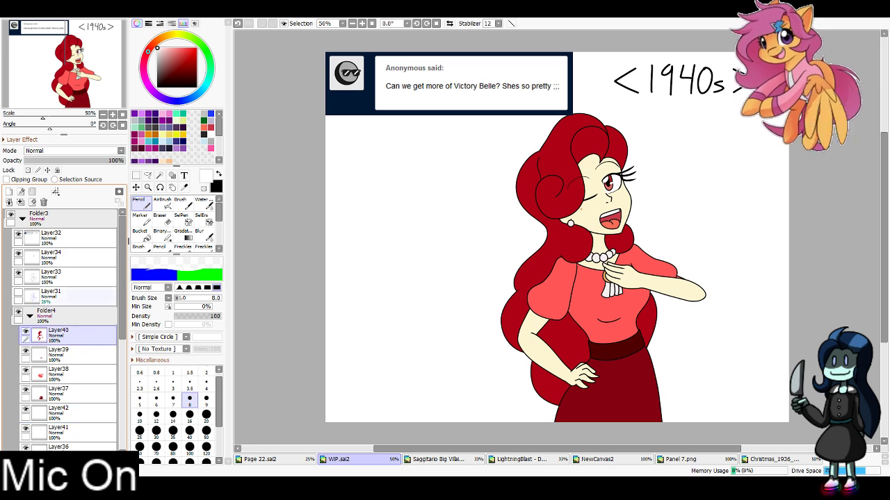
{"action": "left_click", "coordinate": [9, 191]}
{"action": "left_click", "coordinate": [7, 180]}
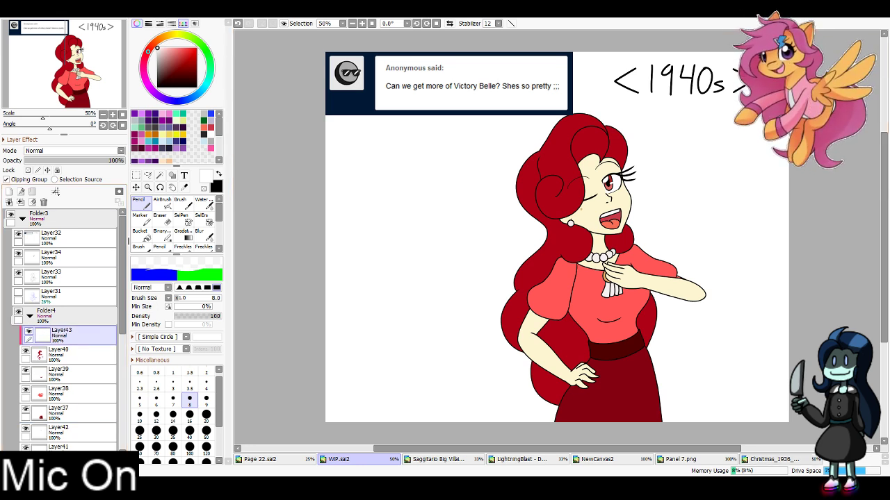
Sample the bright red and the light pink from the woman in the Christmas_1936 canvas
{"action": "left_click", "coordinate": [774, 459]}
{"action": "left_click", "coordinate": [184, 188]}
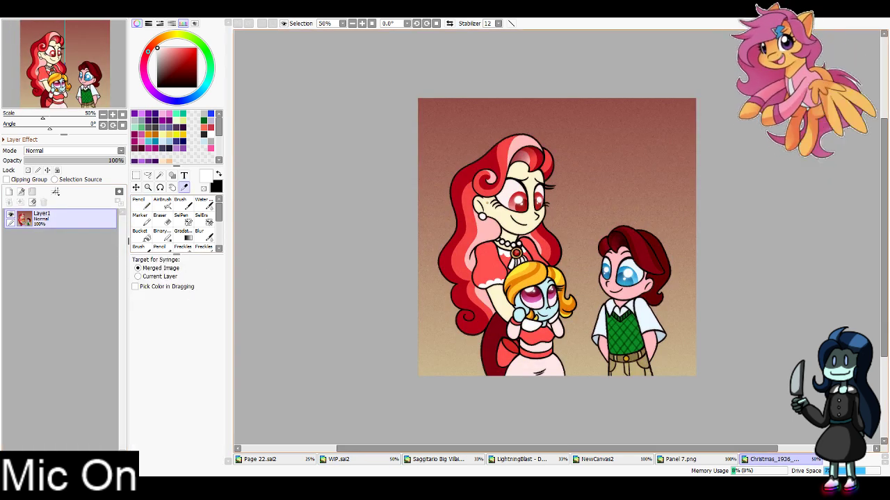
{"action": "left_click", "coordinate": [490, 266]}
{"action": "key", "text": "x"}
{"action": "left_click", "coordinate": [489, 232]}
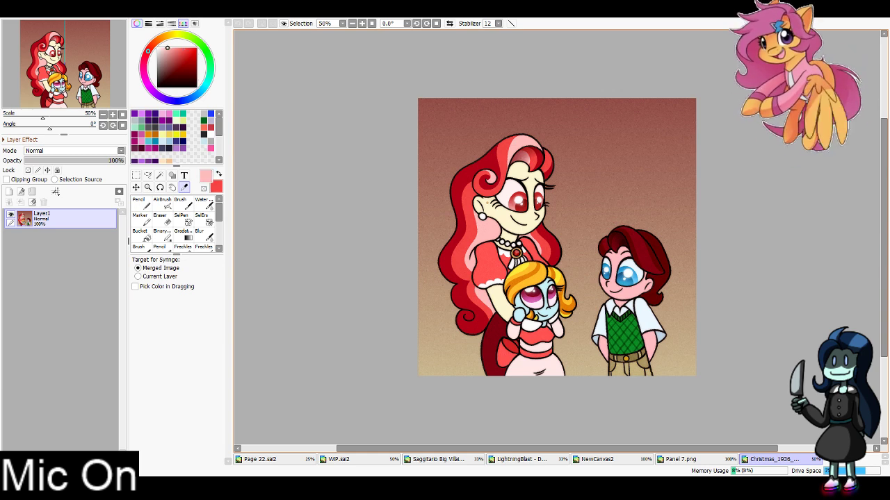
Switch to WIP.sai2 and paint a bright red stripe around the side curl on Layer43 with the size 40 Pencil
{"action": "left_click", "coordinate": [339, 459]}
{"action": "key", "text": "x"}
{"action": "key", "text": "n"}
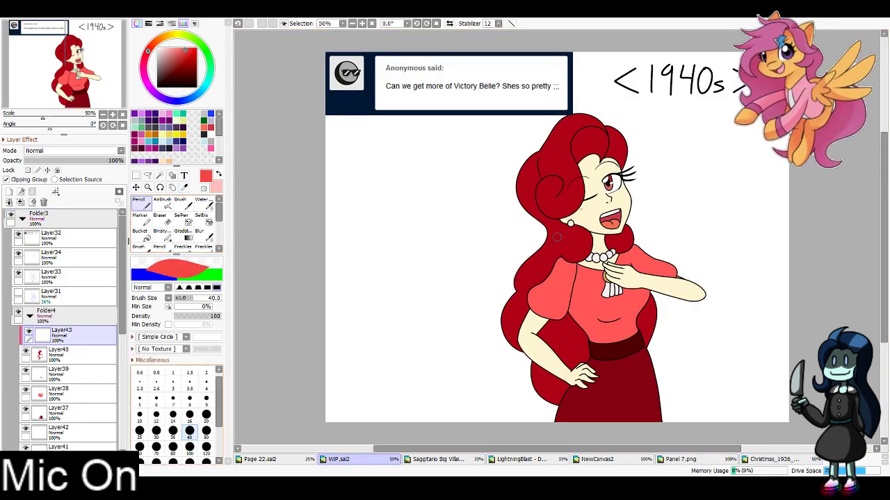
{"action": "mouse_move", "coordinate": [544, 183]}
{"action": "left_mouse_down"}
{"action": "mouse_move", "coordinate": [544, 206]}
{"action": "mouse_move", "coordinate": [545, 178]}
{"action": "mouse_move", "coordinate": [568, 203]}
{"action": "mouse_move", "coordinate": [544, 173]}
{"action": "mouse_move", "coordinate": [574, 191]}
{"action": "mouse_move", "coordinate": [567, 212]}
{"action": "left_mouse_up"}
{"action": "key", "text": "ctrl+z"}
{"action": "key", "text": "ctrl+z"}
{"action": "key", "text": "ctrl+z"}
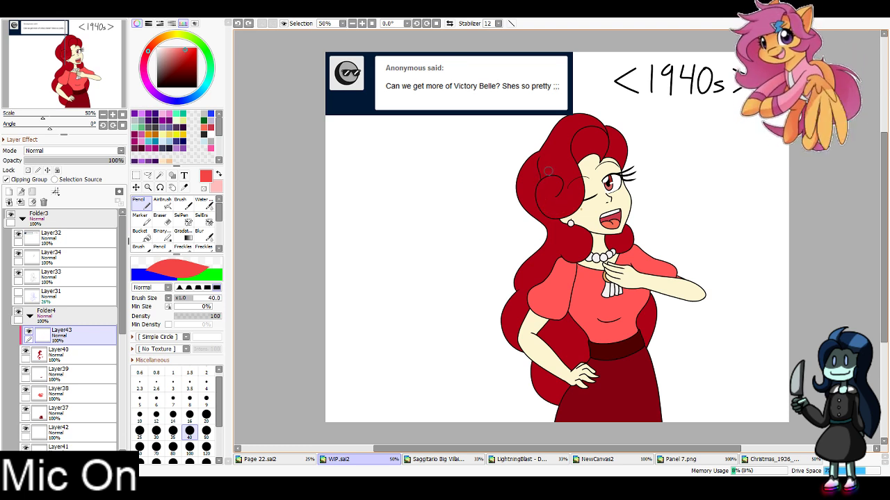
{"action": "mouse_move", "coordinate": [548, 172]}
{"action": "left_mouse_down"}
{"action": "mouse_move", "coordinate": [567, 213]}
{"action": "mouse_move", "coordinate": [586, 168]}
{"action": "left_mouse_up"}
{"action": "key", "text": "ctrl+z"}
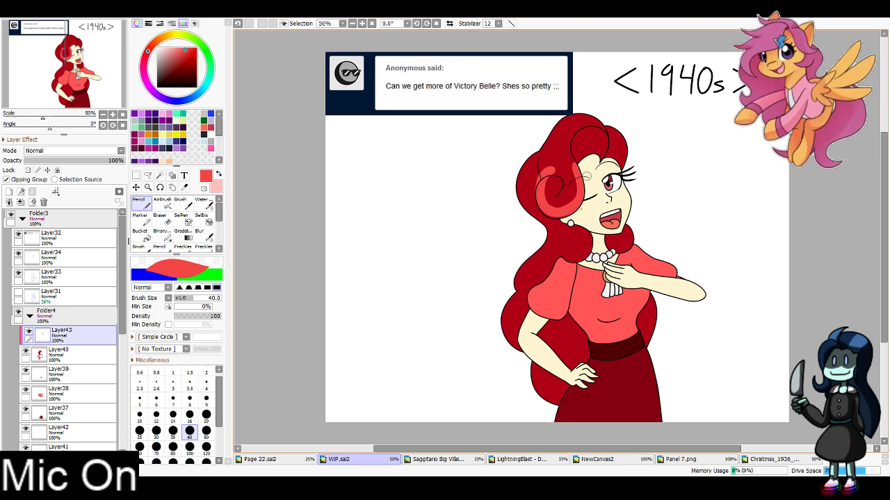
{"action": "key", "text": "ctrl+z"}
Extend the bright red stripe from the side curl up to the crown and fill the front curl above the forehead
{"action": "left_click_drag", "start_coordinate": [550, 207], "coordinate": [576, 159]}
{"action": "key", "text": "ctrl+z"}
{"action": "mouse_move", "coordinate": [555, 208]}
{"action": "left_mouse_down"}
{"action": "mouse_move", "coordinate": [575, 159]}
{"action": "mouse_move", "coordinate": [576, 197]}
{"action": "mouse_move", "coordinate": [583, 171]}
{"action": "mouse_move", "coordinate": [566, 141]}
{"action": "mouse_move", "coordinate": [602, 164]}
{"action": "left_mouse_up"}
{"action": "key", "text": "ctrl+z"}
{"action": "key", "text": "ctrl+z"}
{"action": "key", "text": "ctrl+z"}
{"action": "mouse_move", "coordinate": [558, 211]}
{"action": "left_mouse_down"}
{"action": "mouse_move", "coordinate": [605, 133]}
{"action": "mouse_move", "coordinate": [572, 150]}
{"action": "mouse_move", "coordinate": [563, 170]}
{"action": "mouse_move", "coordinate": [571, 205]}
{"action": "left_mouse_up"}
{"action": "key", "text": "ctrl+z"}
{"action": "key", "text": "ctrl+z"}
{"action": "left_click_drag", "start_coordinate": [568, 165], "coordinate": [573, 201]}
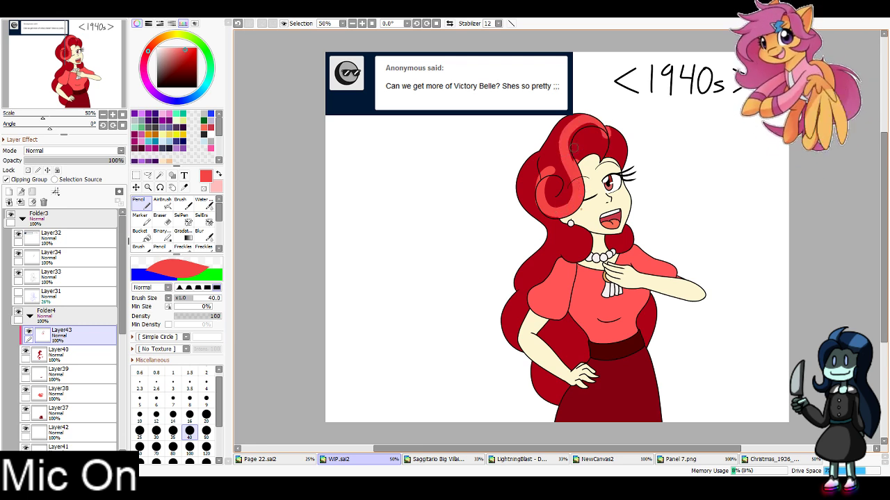
{"action": "mouse_move", "coordinate": [574, 148]}
{"action": "left_mouse_down"}
{"action": "mouse_move", "coordinate": [581, 130]}
{"action": "mouse_move", "coordinate": [567, 158]}
{"action": "mouse_move", "coordinate": [572, 164]}
{"action": "mouse_move", "coordinate": [569, 140]}
{"action": "mouse_move", "coordinate": [582, 167]}
{"action": "mouse_move", "coordinate": [594, 162]}
{"action": "mouse_move", "coordinate": [603, 143]}
{"action": "mouse_move", "coordinate": [593, 134]}
{"action": "mouse_move", "coordinate": [609, 160]}
{"action": "mouse_move", "coordinate": [618, 149]}
{"action": "mouse_move", "coordinate": [615, 168]}
{"action": "left_mouse_up"}
{"action": "key", "text": "ctrl+z"}
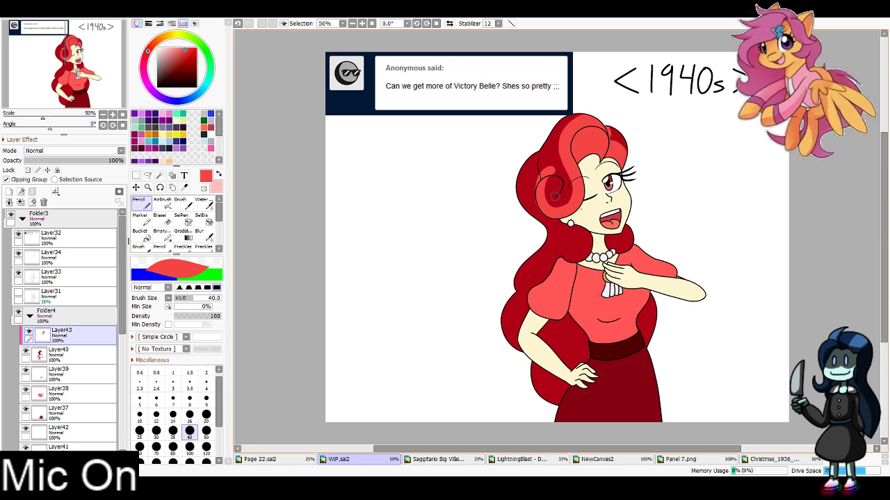
Fill the side curl's centre with bright red, leaving a thin dark red spiral, and tidy it with a size 8 Eraser
{"action": "mouse_move", "coordinate": [557, 182]}
{"action": "left_mouse_down"}
{"action": "mouse_move", "coordinate": [571, 198]}
{"action": "mouse_move", "coordinate": [555, 208]}
{"action": "mouse_move", "coordinate": [563, 158]}
{"action": "mouse_move", "coordinate": [576, 186]}
{"action": "mouse_move", "coordinate": [548, 177]}
{"action": "left_mouse_up"}
{"action": "key", "text": "ctrl+z"}
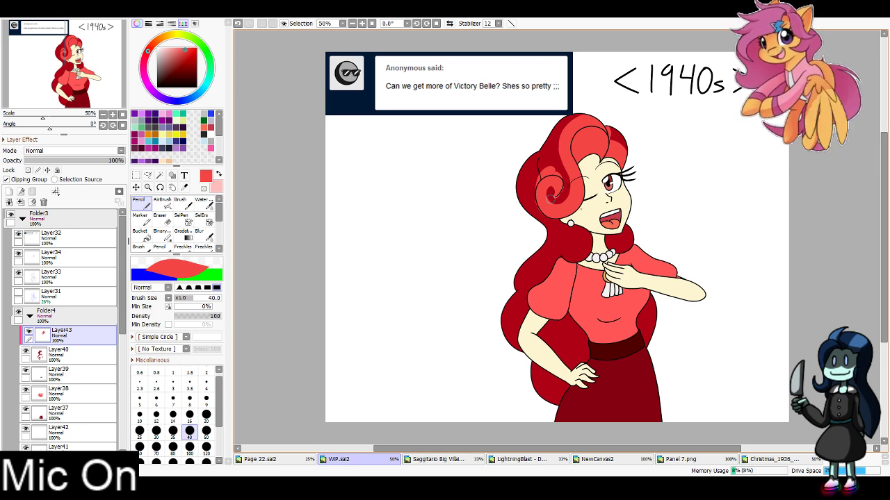
{"action": "key", "text": "e"}
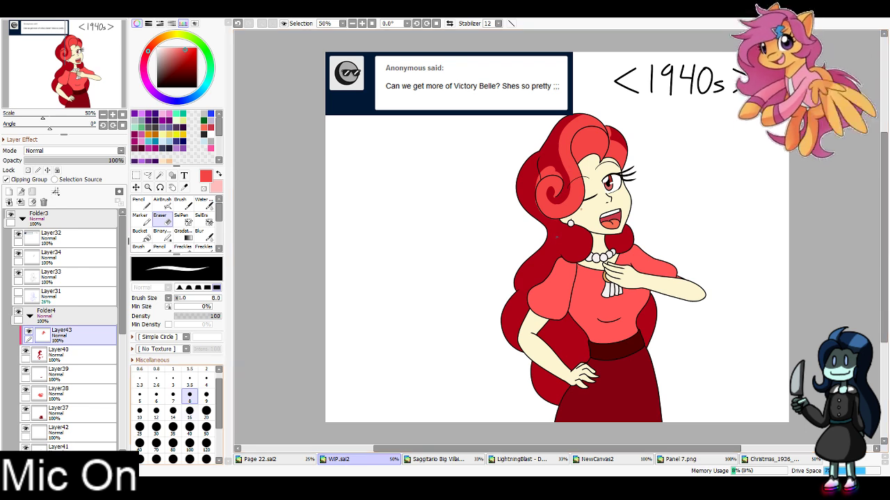
{"action": "key", "text": "n"}
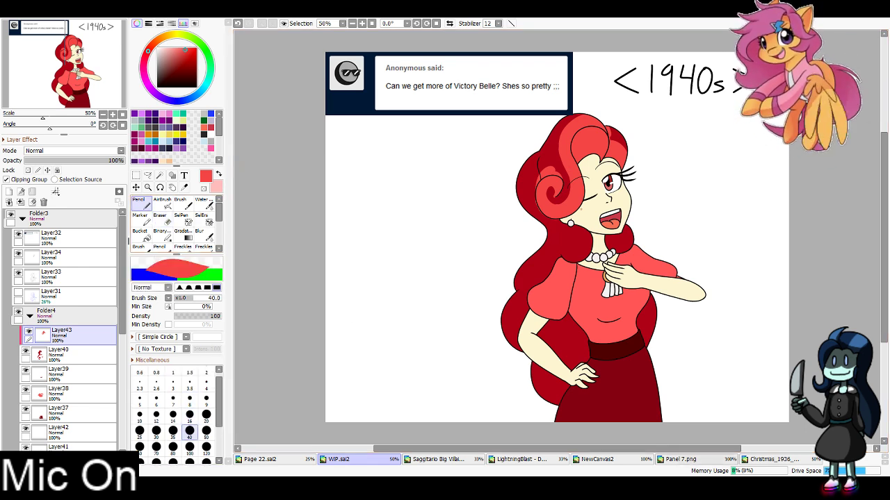
Check the Christmas_1936 reference and paint bright red over the inner hair beside the neck and behind the bent arm, enlarging the Pencil to 100
{"action": "left_click", "coordinate": [774, 459]}
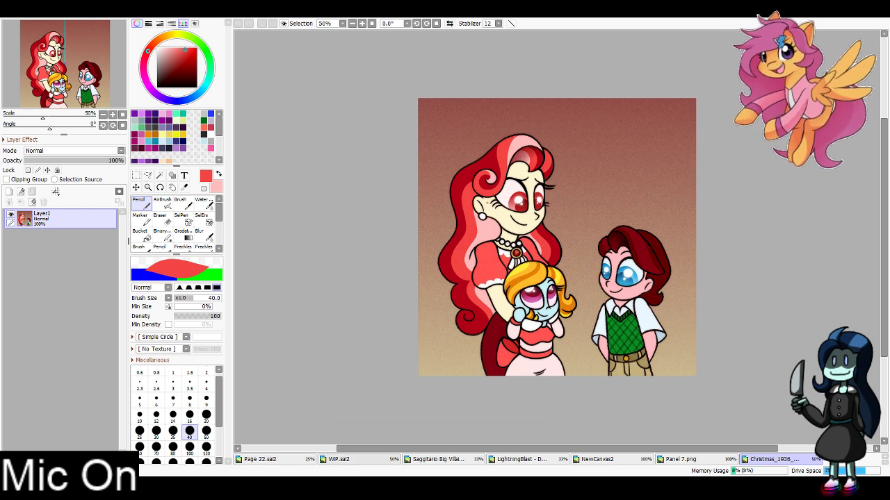
{"action": "left_click", "coordinate": [338, 459]}
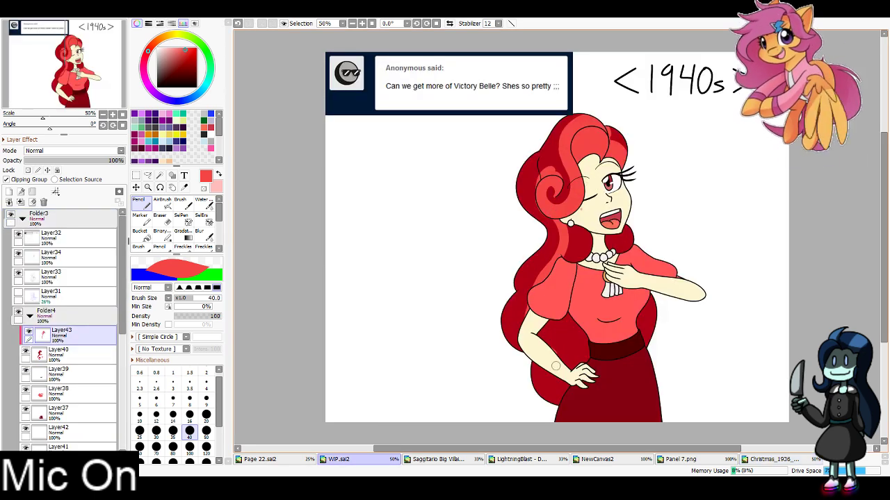
{"action": "left_click_drag", "start_coordinate": [557, 366], "coordinate": [576, 386]}
{"action": "left_click", "coordinate": [190, 449]}
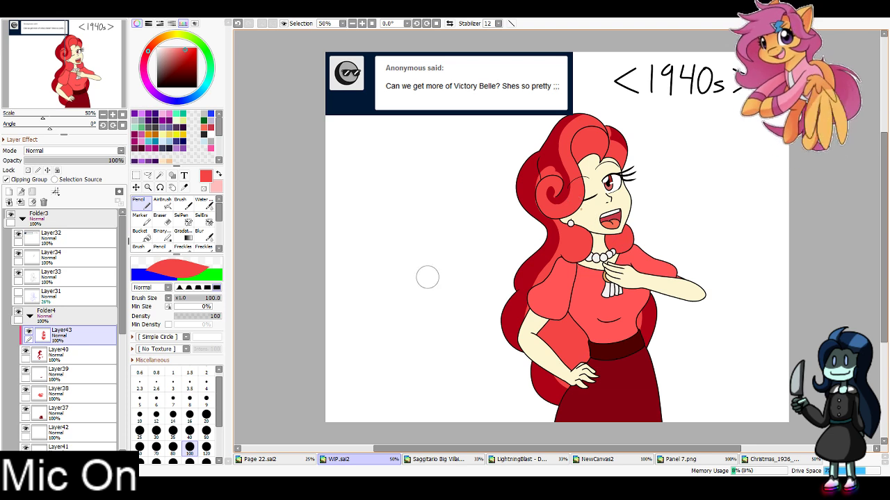
Reshape the dark red spiral in the side curl with a size 16 Eraser and touch up the bright red on the front curl
{"action": "key", "text": "e"}
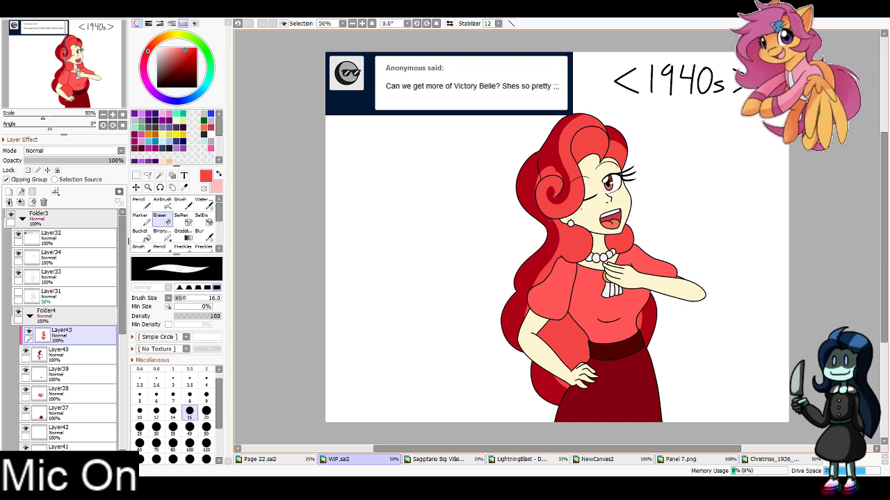
{"action": "key", "text": "ctrl+z"}
{"action": "mouse_move", "coordinate": [539, 177]}
{"action": "left_mouse_down"}
{"action": "mouse_move", "coordinate": [546, 166]}
{"action": "mouse_move", "coordinate": [541, 175]}
{"action": "mouse_move", "coordinate": [562, 178]}
{"action": "mouse_move", "coordinate": [550, 168]}
{"action": "mouse_move", "coordinate": [553, 202]}
{"action": "left_mouse_up"}
{"action": "key", "text": "ctrl+z"}
{"action": "key", "text": "ctrl+z"}
{"action": "key", "text": "ctrl+z"}
{"action": "key", "text": "ctrl+z"}
{"action": "key", "text": "n"}
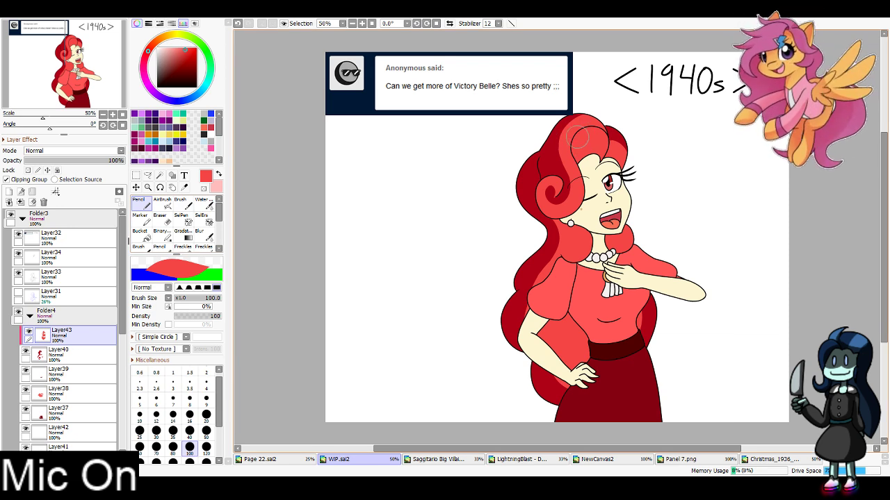
{"action": "left_click_drag", "start_coordinate": [580, 131], "coordinate": [581, 160]}
{"action": "key", "text": "ctrl+z"}
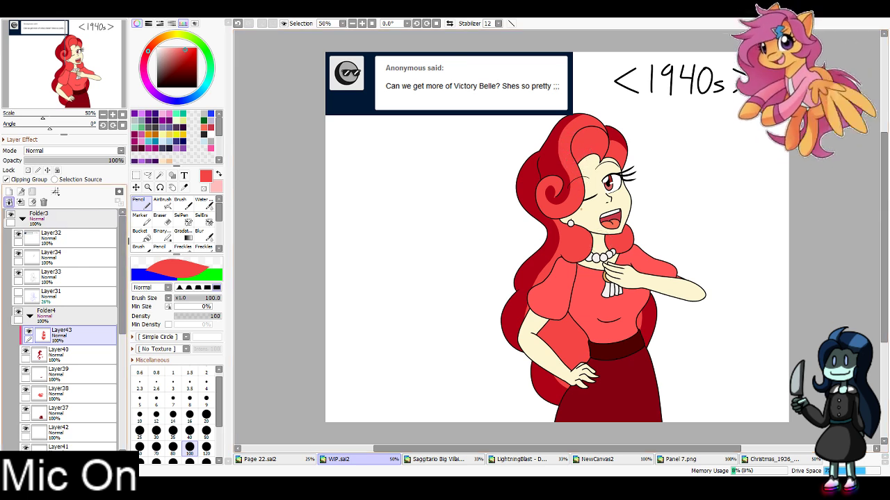
Add a new clipped layer above Layer43 and paint a light pink arc over the top of the side curl with a size 40 Pencil
{"action": "left_click", "coordinate": [9, 192]}
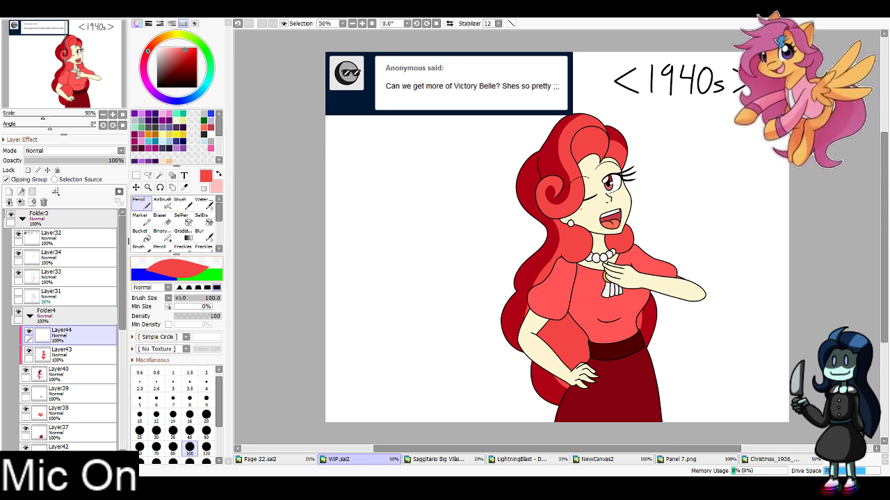
{"action": "key", "text": "x"}
{"action": "left_click", "coordinate": [190, 430]}
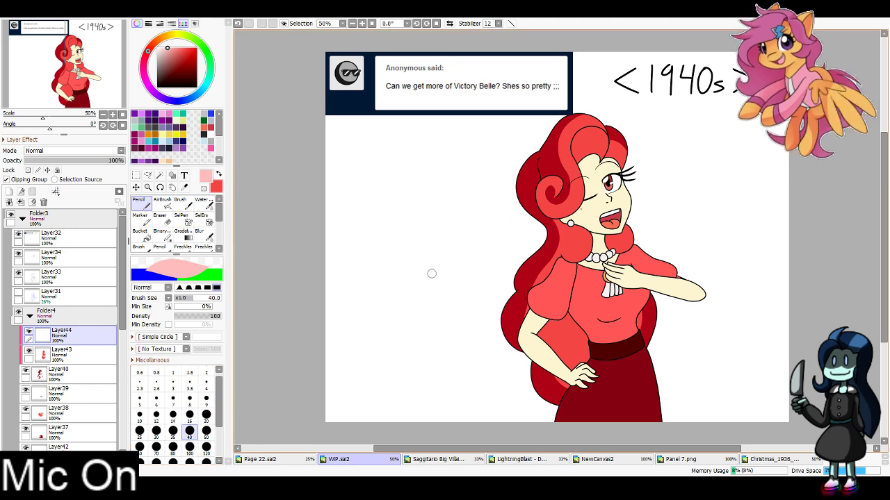
{"action": "mouse_move", "coordinate": [557, 175]}
{"action": "left_mouse_down"}
{"action": "mouse_move", "coordinate": [559, 182]}
{"action": "mouse_move", "coordinate": [548, 228]}
{"action": "left_mouse_up"}
{"action": "left_click_drag", "start_coordinate": [535, 197], "coordinate": [584, 201]}
{"action": "key", "text": "ctrl+z"}
{"action": "key", "text": "ctrl+z"}
{"action": "mouse_move", "coordinate": [541, 183]}
{"action": "left_mouse_down"}
{"action": "mouse_move", "coordinate": [579, 203]}
{"action": "mouse_move", "coordinate": [534, 178]}
{"action": "mouse_move", "coordinate": [562, 191]}
{"action": "mouse_move", "coordinate": [532, 201]}
{"action": "mouse_move", "coordinate": [566, 223]}
{"action": "left_mouse_up"}
{"action": "key", "text": "ctrl+z"}
{"action": "key", "text": "ctrl+z"}
{"action": "key", "text": "ctrl+z"}
{"action": "key", "text": "ctrl+z"}
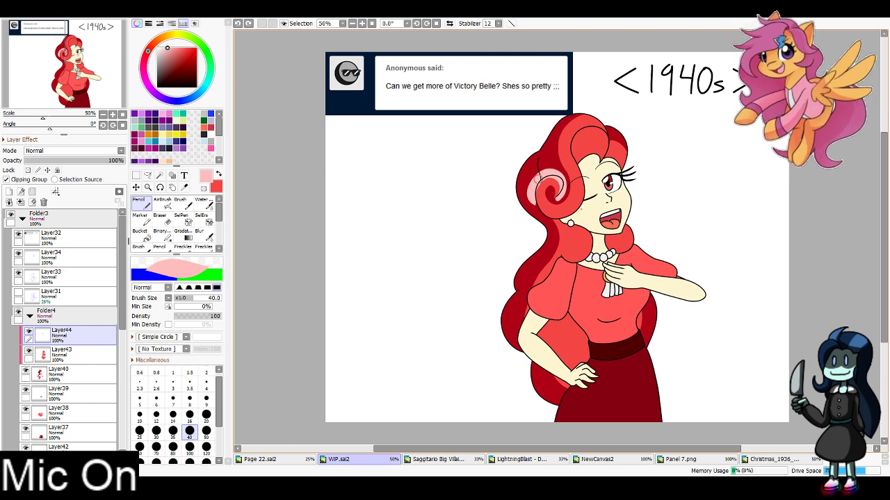
Continue the light pink band down and around the outer edge of the side curl
{"action": "mouse_move", "coordinate": [534, 186]}
{"action": "left_mouse_down"}
{"action": "mouse_move", "coordinate": [566, 221]}
{"action": "mouse_move", "coordinate": [588, 185]}
{"action": "left_mouse_up"}
{"action": "key", "text": "ctrl+z"}
{"action": "mouse_move", "coordinate": [545, 214]}
{"action": "left_mouse_down"}
{"action": "mouse_move", "coordinate": [585, 182]}
{"action": "mouse_move", "coordinate": [581, 134]}
{"action": "mouse_move", "coordinate": [604, 160]}
{"action": "left_mouse_up"}
{"action": "key", "text": "ctrl+z"}
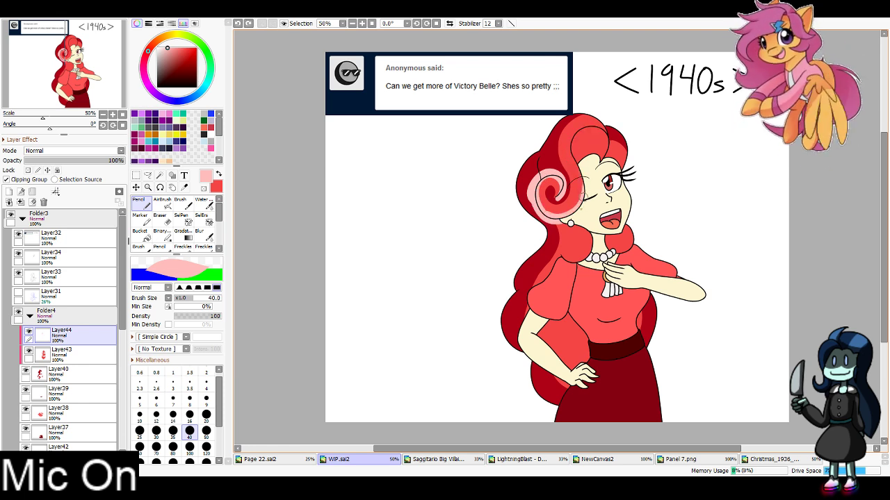
Check the Christmas_1936 reference and paint light pink stripes along the front curl and the hair on the far side of the forehead
{"action": "left_click", "coordinate": [770, 459]}
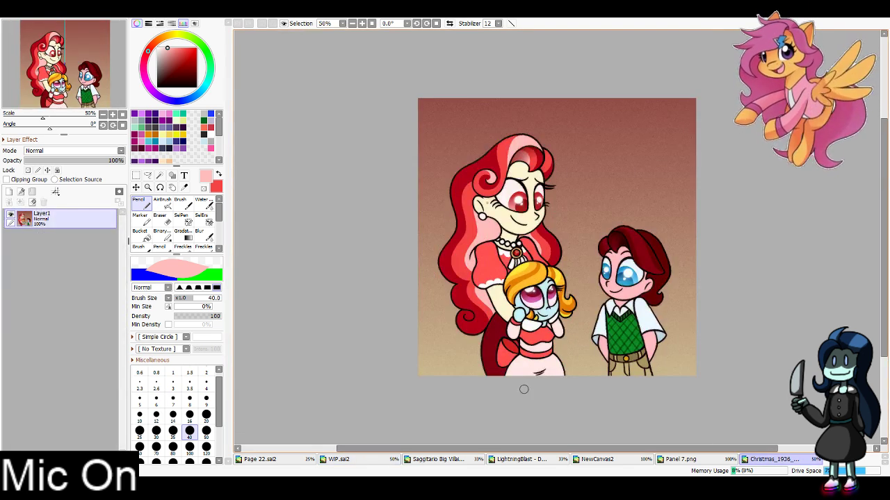
{"action": "left_click", "coordinate": [338, 459]}
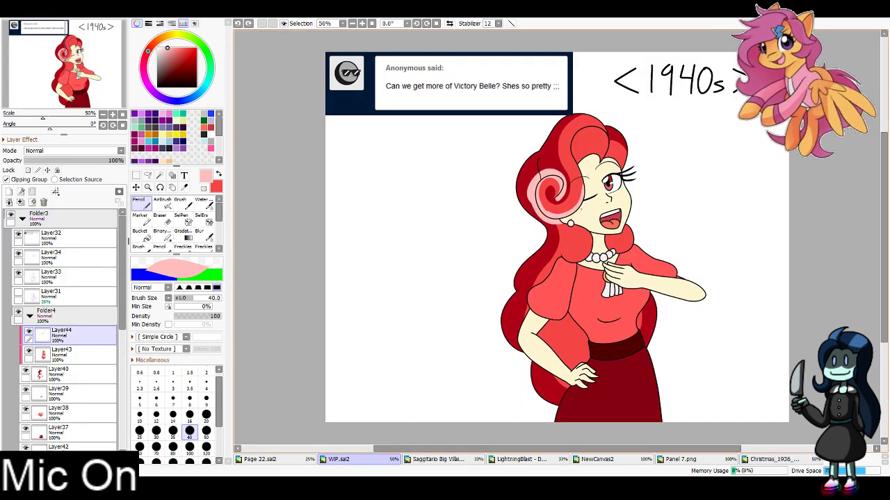
{"action": "left_click_drag", "start_coordinate": [575, 145], "coordinate": [584, 204]}
{"action": "key", "text": "ctrl+z"}
{"action": "mouse_move", "coordinate": [574, 153]}
{"action": "left_mouse_down"}
{"action": "mouse_move", "coordinate": [579, 128]}
{"action": "mouse_move", "coordinate": [595, 159]}
{"action": "left_mouse_up"}
{"action": "key", "text": "ctrl+z"}
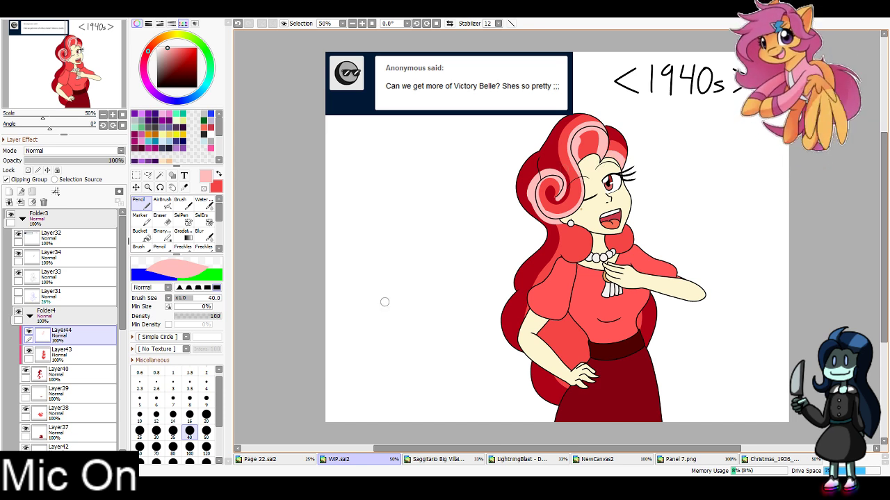
Paint light pink highlights on the hair locks on both sides of the neck
{"action": "mouse_move", "coordinate": [564, 259]}
{"action": "left_mouse_down"}
{"action": "mouse_move", "coordinate": [579, 229]}
{"action": "mouse_move", "coordinate": [556, 264]}
{"action": "mouse_move", "coordinate": [578, 252]}
{"action": "mouse_move", "coordinate": [577, 222]}
{"action": "mouse_move", "coordinate": [630, 235]}
{"action": "mouse_move", "coordinate": [607, 242]}
{"action": "left_mouse_up"}
{"action": "key", "text": "ctrl+z"}
{"action": "key", "text": "ctrl+z"}
{"action": "key", "text": "ctrl+z"}
{"action": "key", "text": "ctrl+z"}
Erase the excess light pink outside the side curl's outline on Layer44 with the size 16 Eraser
{"action": "left_click", "coordinate": [65, 56]}
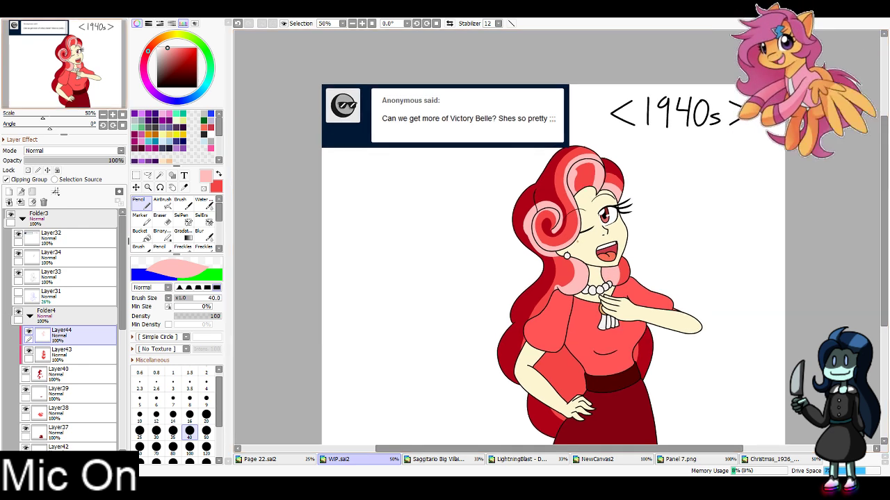
{"action": "double_click", "coordinate": [362, 23]}
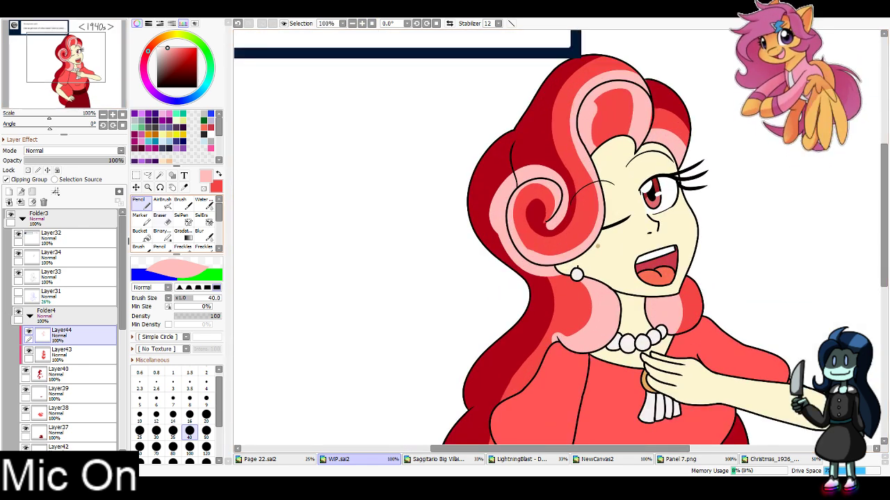
{"action": "key", "text": "e"}
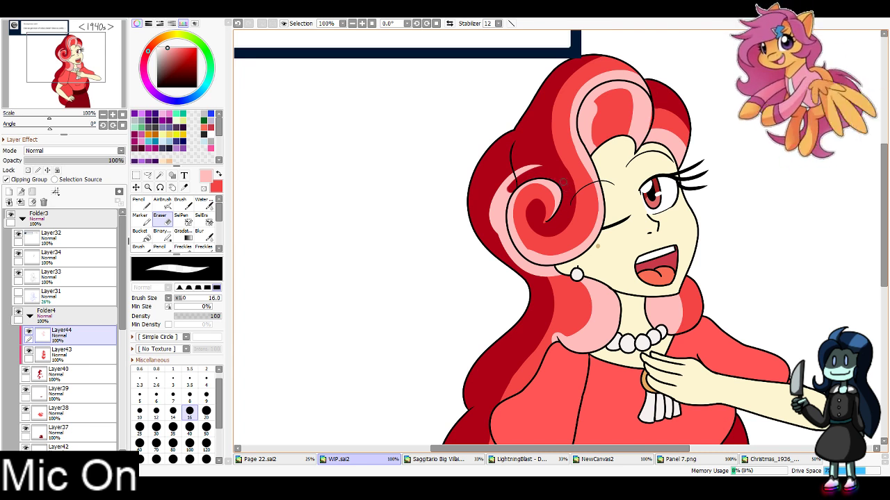
{"action": "mouse_move", "coordinate": [527, 169]}
{"action": "left_mouse_down"}
{"action": "mouse_move", "coordinate": [497, 230]}
{"action": "mouse_move", "coordinate": [509, 184]}
{"action": "mouse_move", "coordinate": [504, 242]}
{"action": "mouse_move", "coordinate": [512, 187]}
{"action": "mouse_move", "coordinate": [514, 261]}
{"action": "left_mouse_up"}
{"action": "mouse_move", "coordinate": [502, 213]}
{"action": "left_mouse_down"}
{"action": "mouse_move", "coordinate": [530, 266]}
{"action": "mouse_move", "coordinate": [554, 270]}
{"action": "left_mouse_up"}
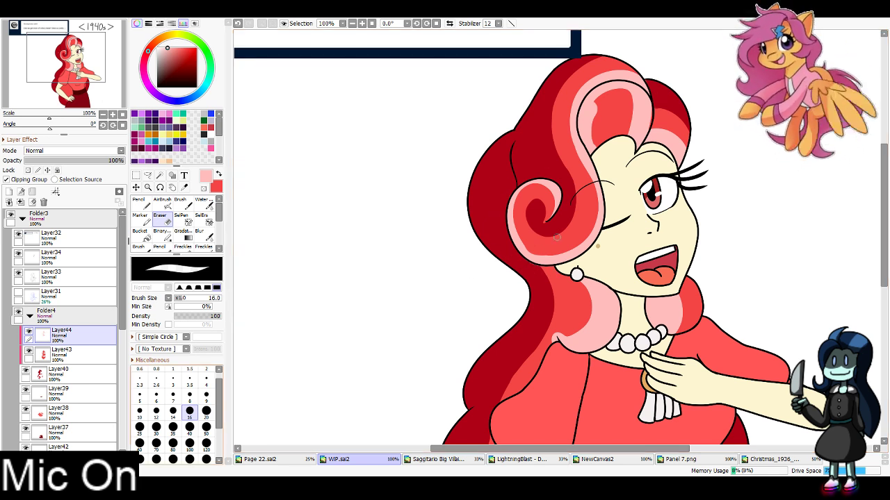
Erase the light pink inside the front curl with a size 40 Eraser and paint a light pink patch at its base
{"action": "left_click", "coordinate": [189, 427]}
{"action": "mouse_move", "coordinate": [591, 136]}
{"action": "left_mouse_down"}
{"action": "mouse_move", "coordinate": [588, 111]}
{"action": "mouse_move", "coordinate": [590, 127]}
{"action": "mouse_move", "coordinate": [602, 94]}
{"action": "mouse_move", "coordinate": [608, 104]}
{"action": "mouse_move", "coordinate": [629, 90]}
{"action": "mouse_move", "coordinate": [613, 101]}
{"action": "mouse_move", "coordinate": [608, 91]}
{"action": "mouse_move", "coordinate": [629, 93]}
{"action": "mouse_move", "coordinate": [628, 116]}
{"action": "left_mouse_up"}
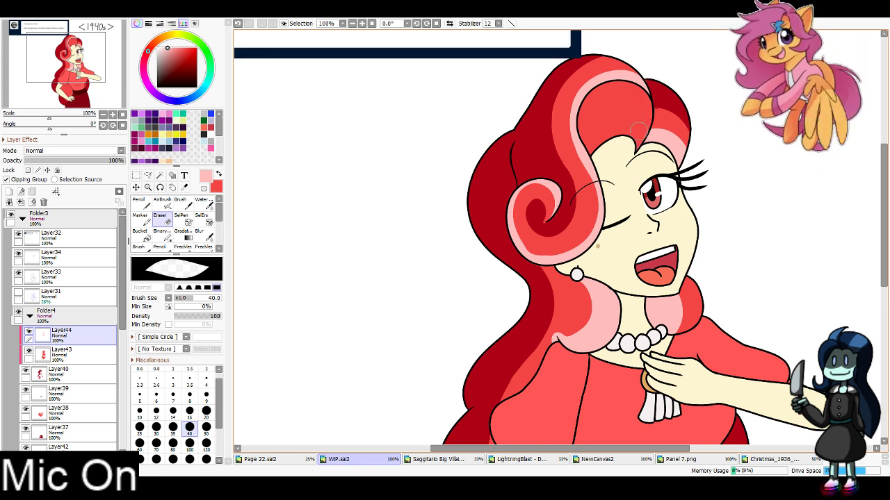
{"action": "key", "text": "n"}
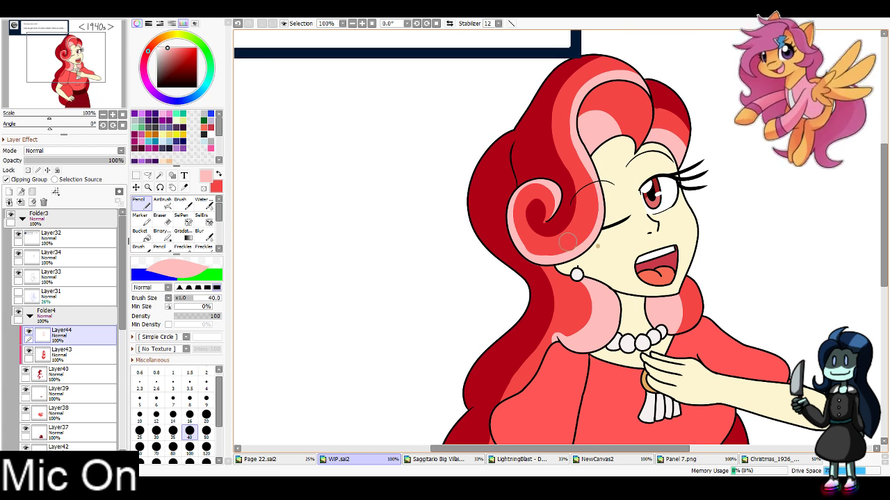
{"action": "key", "text": "bracketleft"}
{"action": "key", "text": "bracketleft"}
{"action": "key", "text": "bracketleft"}
{"action": "key", "text": "bracketleft"}
{"action": "key", "text": "bracketleft"}
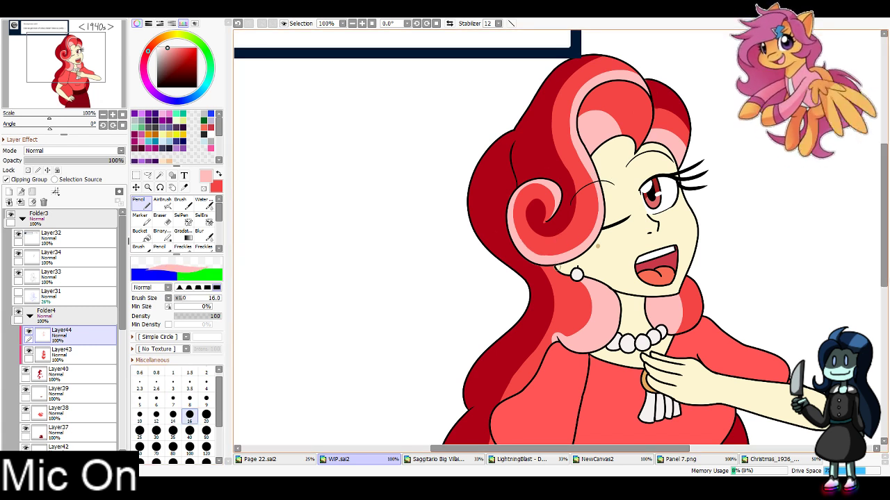
{"action": "key", "text": "e"}
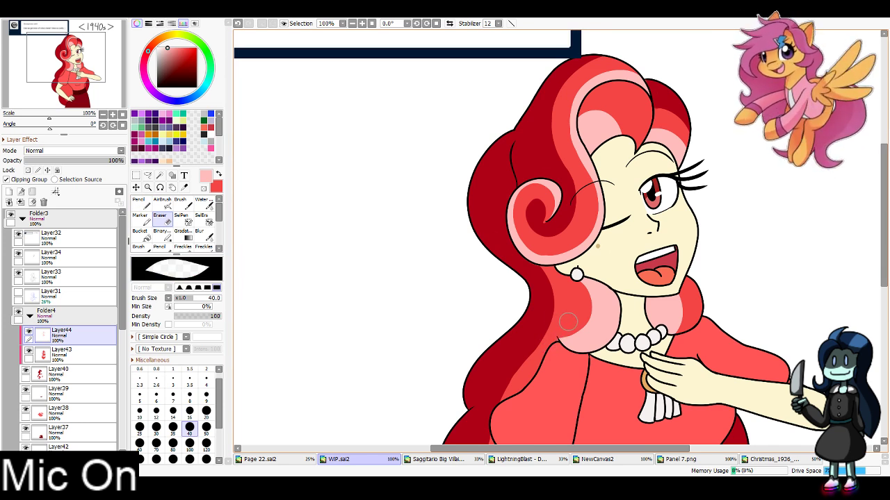
Paint a light pink highlight on the hair between the bent arm and the waist with a size 100 Pencil
{"action": "scroll", "coordinate": [682, 328], "scroll_direction": "down", "scroll_amount": 5}
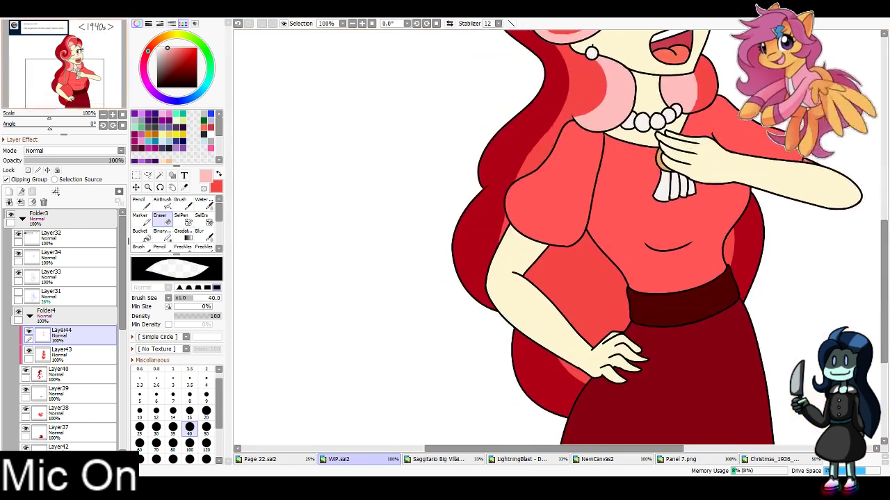
{"action": "left_click", "coordinate": [142, 203]}
{"action": "left_click", "coordinate": [189, 447]}
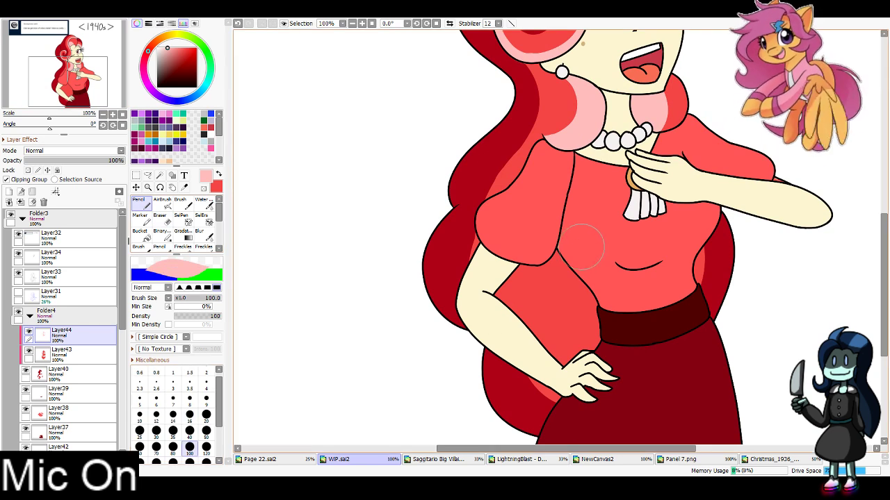
{"action": "mouse_move", "coordinate": [584, 247]}
{"action": "left_mouse_down"}
{"action": "mouse_move", "coordinate": [552, 288]}
{"action": "mouse_move", "coordinate": [619, 327]}
{"action": "mouse_move", "coordinate": [638, 316]}
{"action": "left_mouse_up"}
{"action": "key", "text": "ctrl+z"}
{"action": "key", "text": "ctrl+y"}
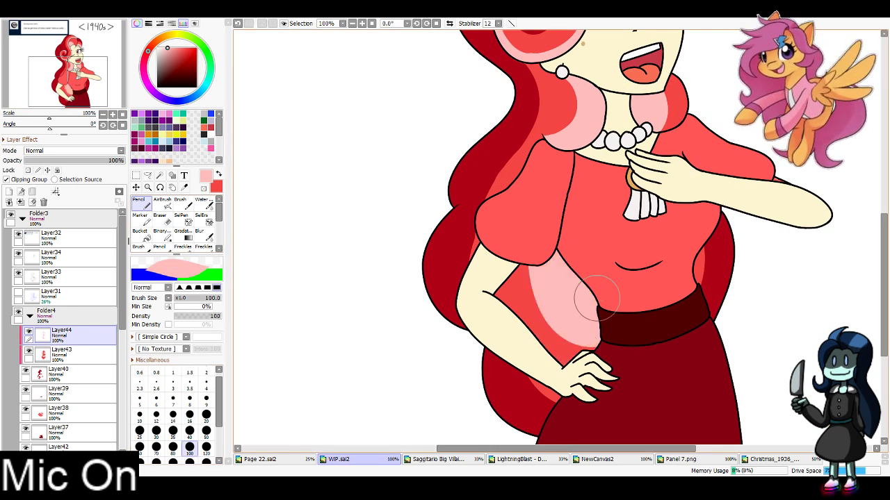
{"action": "key", "text": "ctrl+z"}
{"action": "key", "text": "ctrl+y"}
{"action": "key", "text": "ctrl+z"}
{"action": "key", "text": "ctrl+y"}
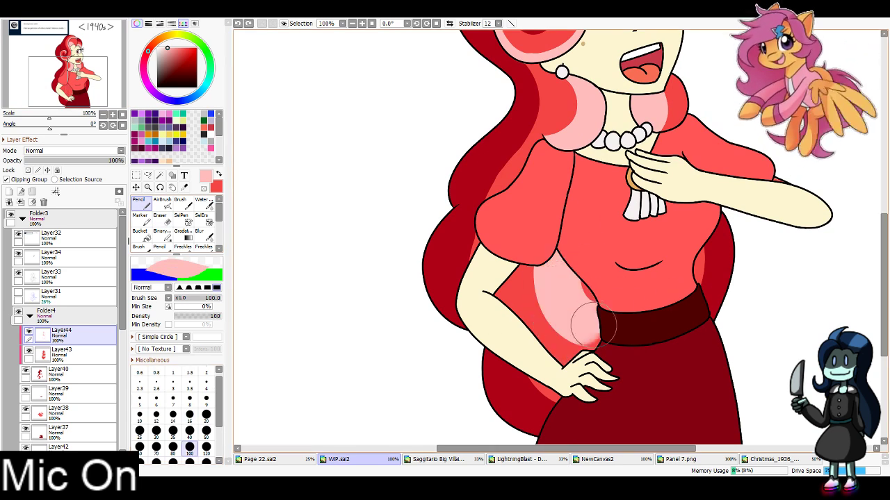
{"action": "key", "text": "ctrl+z"}
{"action": "key", "text": "ctrl+y"}
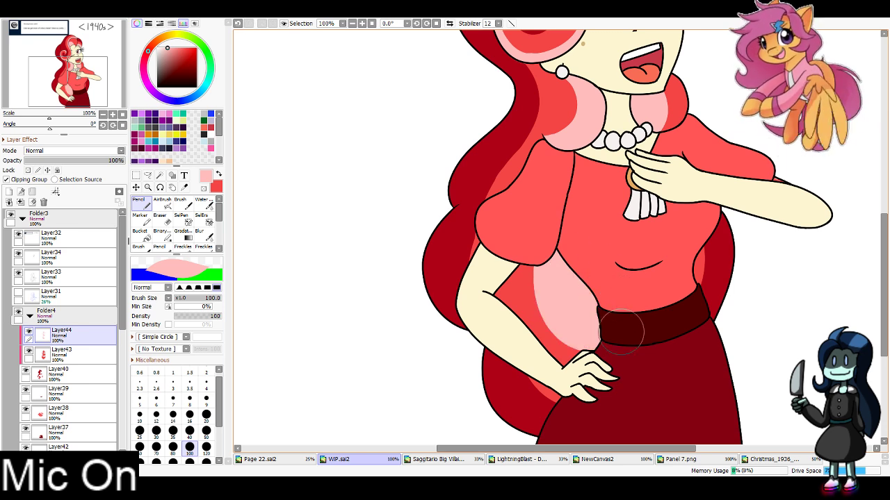
{"action": "left_click_drag", "start_coordinate": [591, 174], "coordinate": [602, 406]}
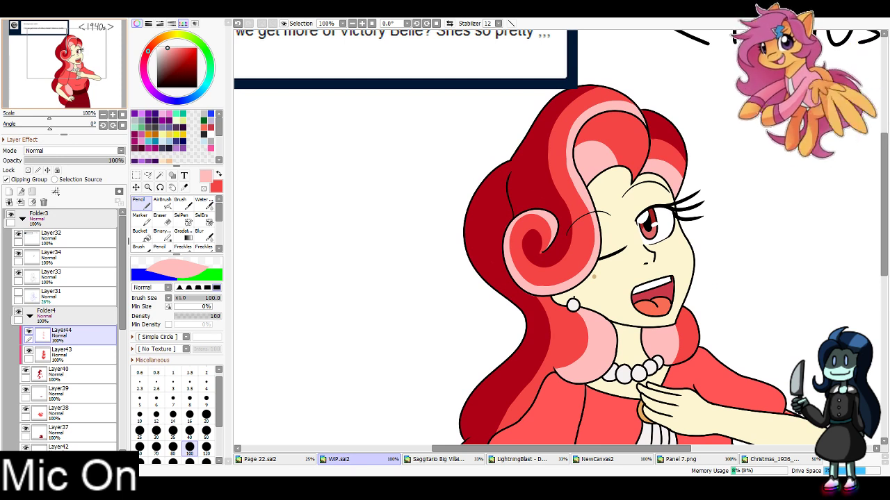
{"action": "left_click", "coordinate": [61, 351]}
{"action": "key", "text": "x"}
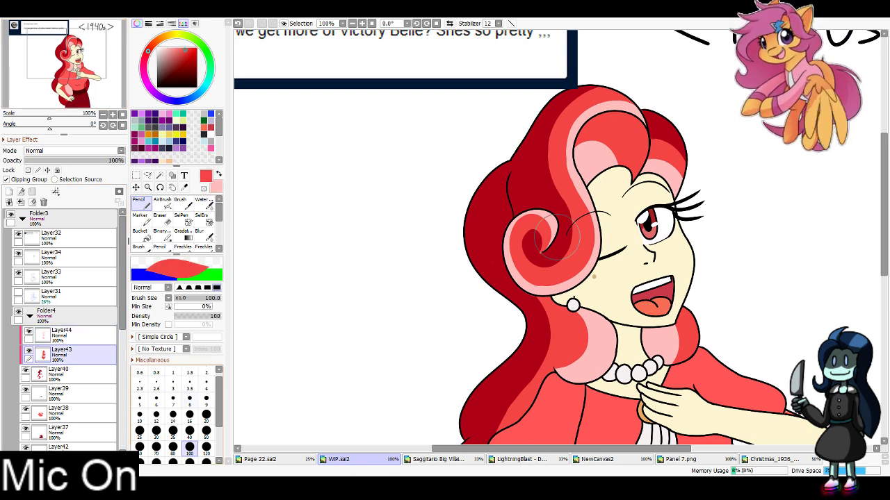
{"action": "left_click", "coordinate": [189, 398]}
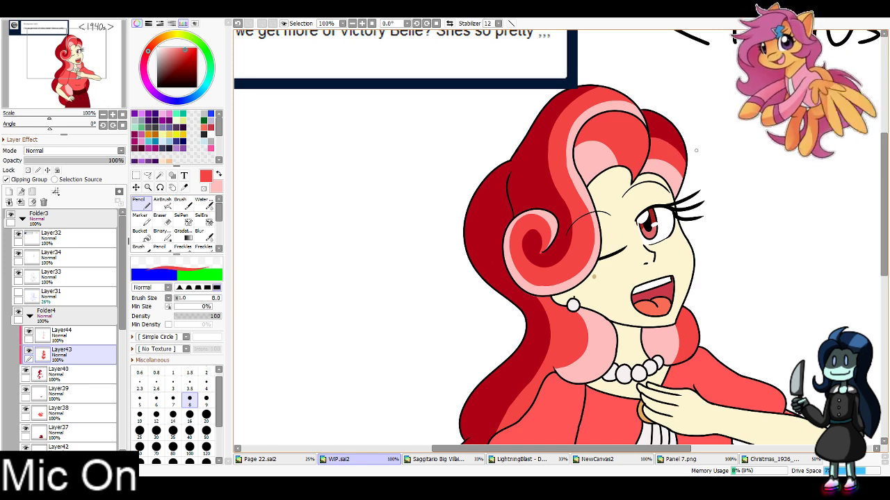
{"action": "key", "text": "e"}
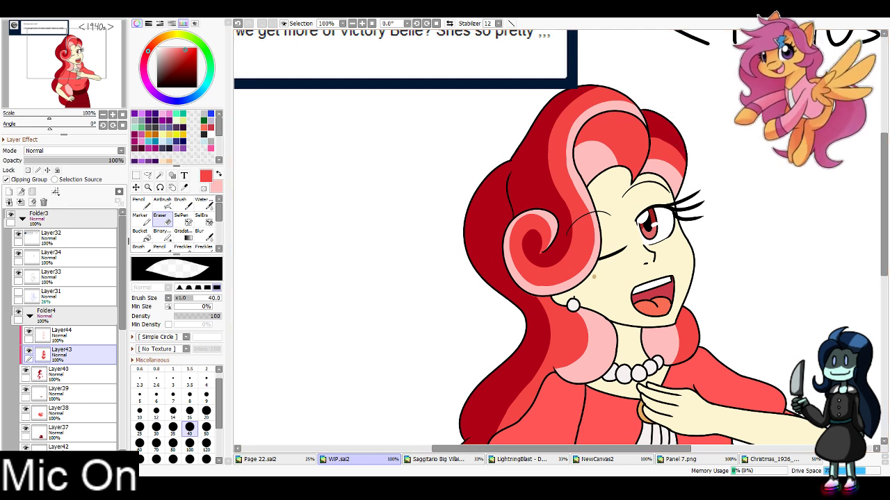
{"action": "key", "text": "n"}
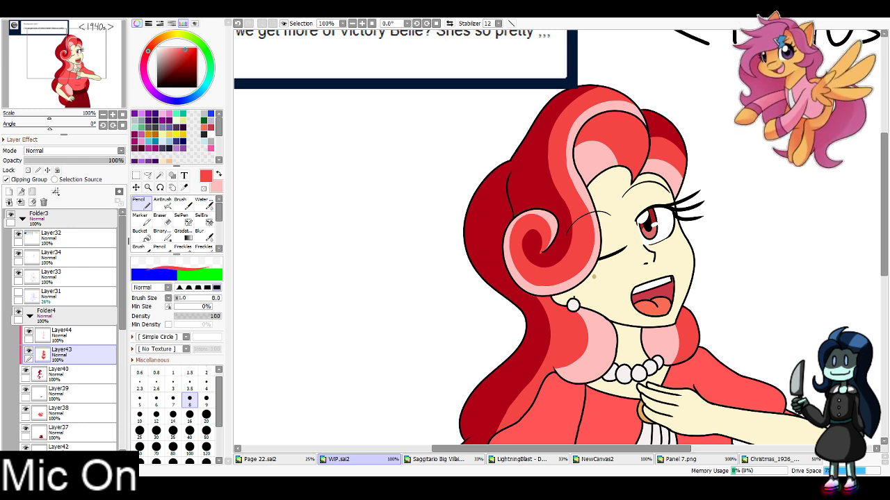
Create a new layer above the skin layer, Layer35, and clip it to that layer
{"action": "left_click_drag", "start_coordinate": [597, 354], "coordinate": [479, 99]}
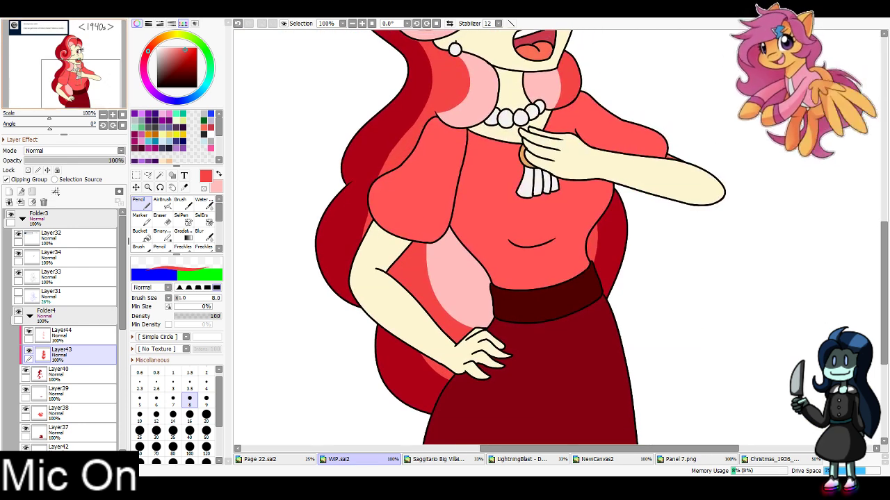
{"action": "scroll", "coordinate": [90, 367], "scroll_direction": "down", "scroll_amount": 3}
{"action": "left_click", "coordinate": [88, 406]}
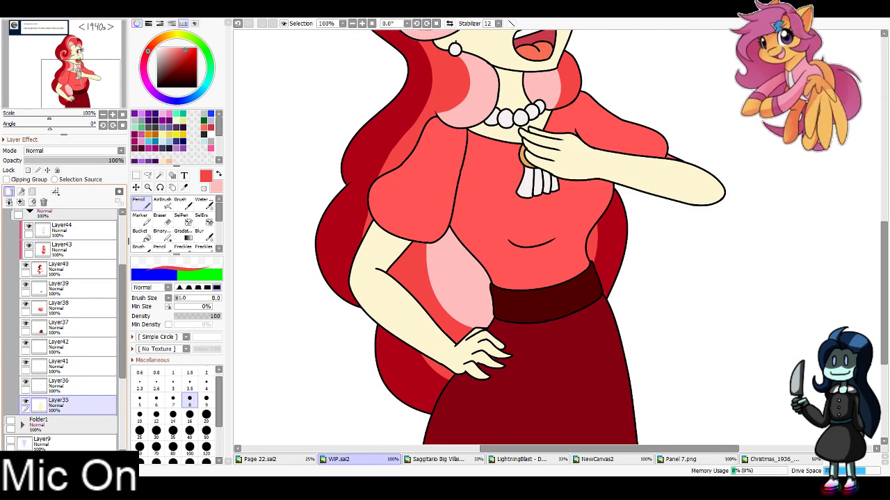
{"action": "left_click", "coordinate": [9, 191]}
{"action": "left_click", "coordinate": [21, 180]}
Sample the face's skin colour, shift it to a deeper golden tan, and ready the Pencil at size 40
{"action": "left_click", "coordinate": [184, 188]}
{"action": "left_click_drag", "start_coordinate": [81, 84], "coordinate": [86, 55]}
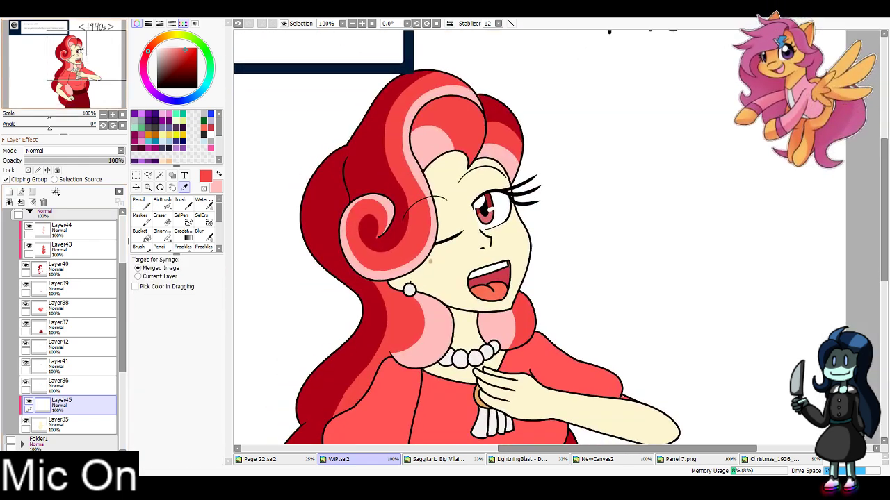
{"action": "left_click", "coordinate": [450, 271]}
{"action": "left_click", "coordinate": [168, 36]}
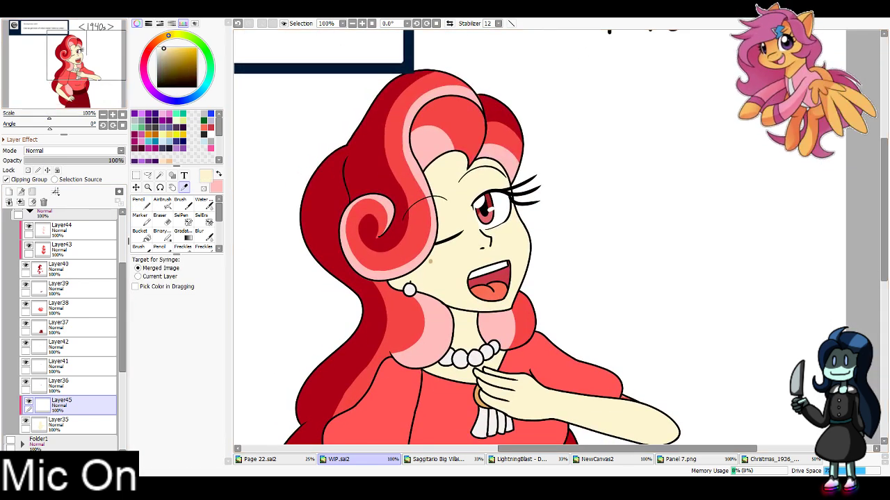
{"action": "left_click_drag", "start_coordinate": [167, 49], "coordinate": [174, 49]}
{"action": "left_click", "coordinate": [142, 203]}
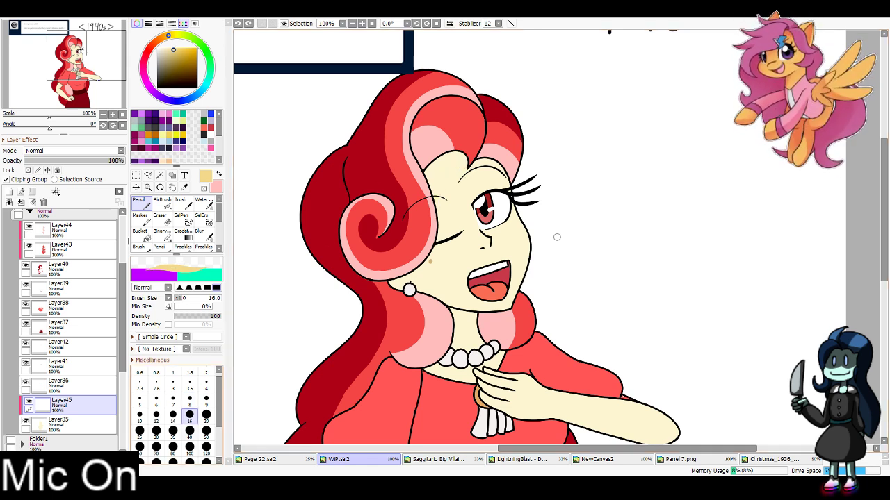
{"action": "left_click", "coordinate": [190, 431]}
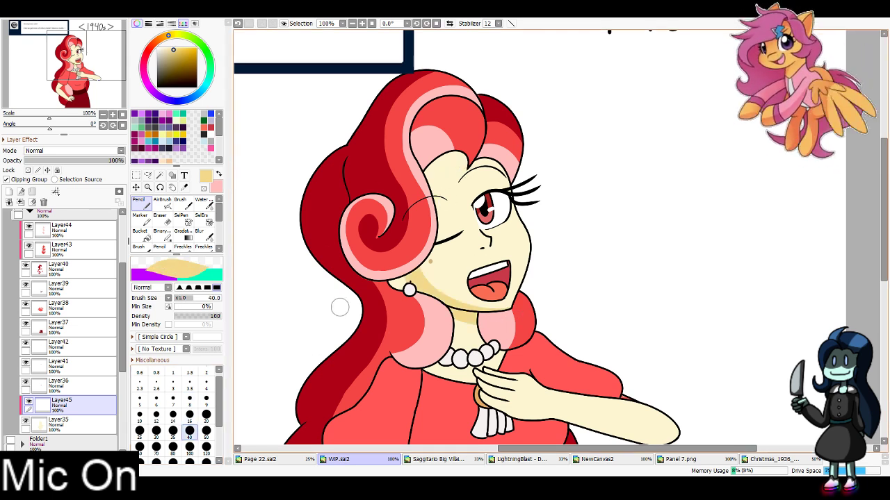
{"action": "left_click", "coordinate": [177, 51]}
{"action": "left_click", "coordinate": [166, 37]}
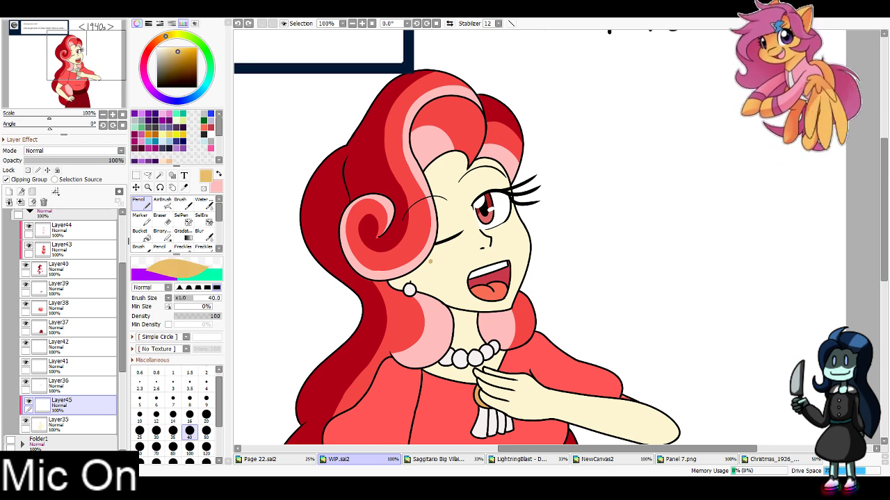
Paint golden tan shadows along the jaw, ear, neck and nose and on the forehead beneath the hair
{"action": "left_click_drag", "start_coordinate": [511, 316], "coordinate": [413, 258]}
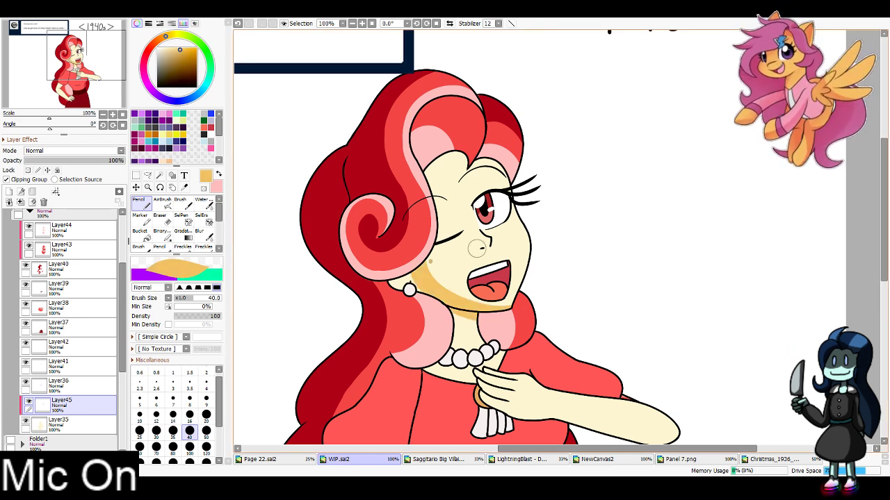
{"action": "key", "text": "ctrl+z"}
{"action": "left_click_drag", "start_coordinate": [509, 318], "coordinate": [409, 268]}
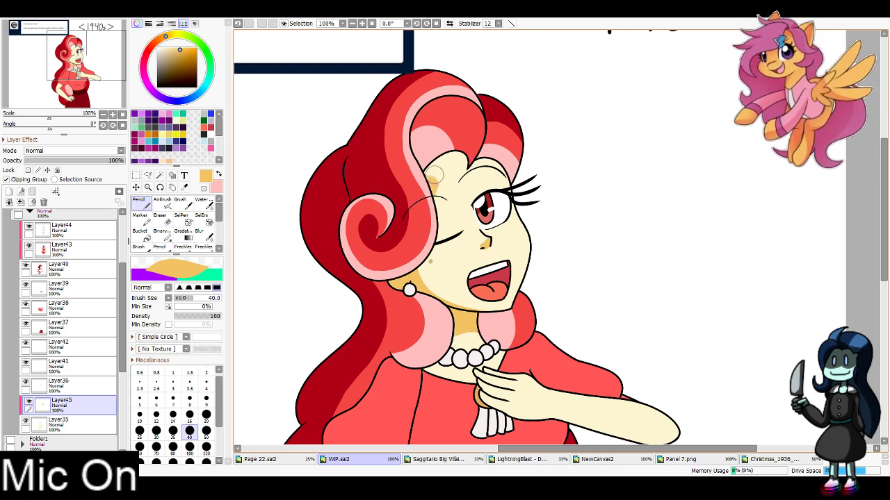
{"action": "mouse_move", "coordinate": [466, 166]}
{"action": "left_mouse_down"}
{"action": "mouse_move", "coordinate": [430, 223]}
{"action": "mouse_move", "coordinate": [460, 159]}
{"action": "mouse_move", "coordinate": [418, 186]}
{"action": "left_mouse_up"}
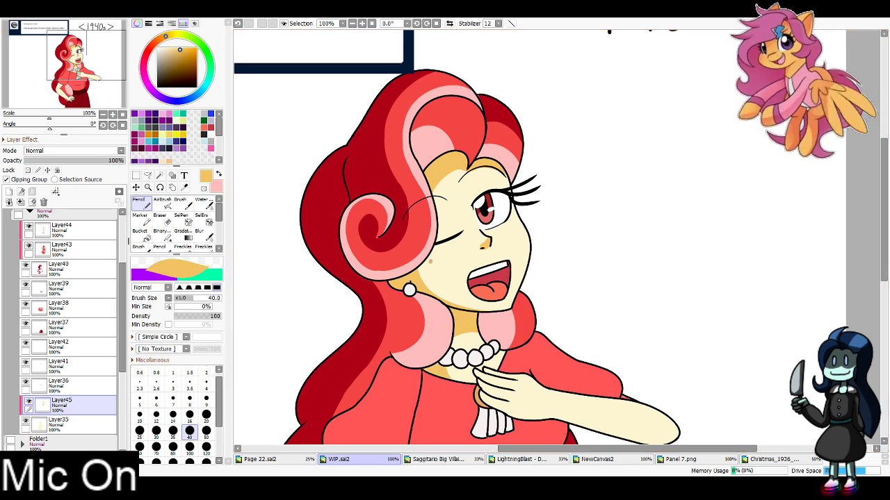
Shade the underside of the raised hand and forearm in golden tan, redoing strokes until the edge is clean
{"action": "left_click_drag", "start_coordinate": [342, 301], "coordinate": [327, 211]}
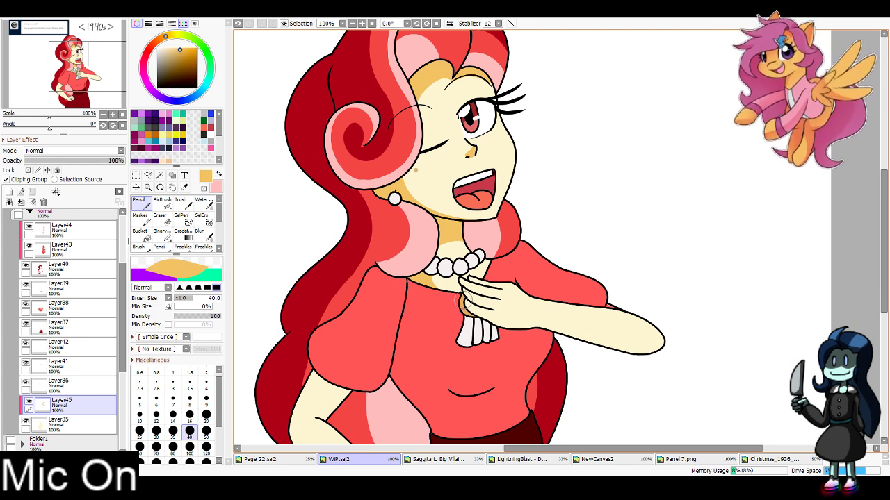
{"action": "left_click_drag", "start_coordinate": [462, 302], "coordinate": [533, 329]}
{"action": "key", "text": "ctrl+z"}
{"action": "mouse_move", "coordinate": [467, 302]}
{"action": "left_mouse_down"}
{"action": "mouse_move", "coordinate": [535, 332]}
{"action": "mouse_move", "coordinate": [511, 330]}
{"action": "mouse_move", "coordinate": [697, 346]}
{"action": "left_mouse_up"}
{"action": "key", "text": "ctrl+z"}
{"action": "key", "text": "ctrl+z"}
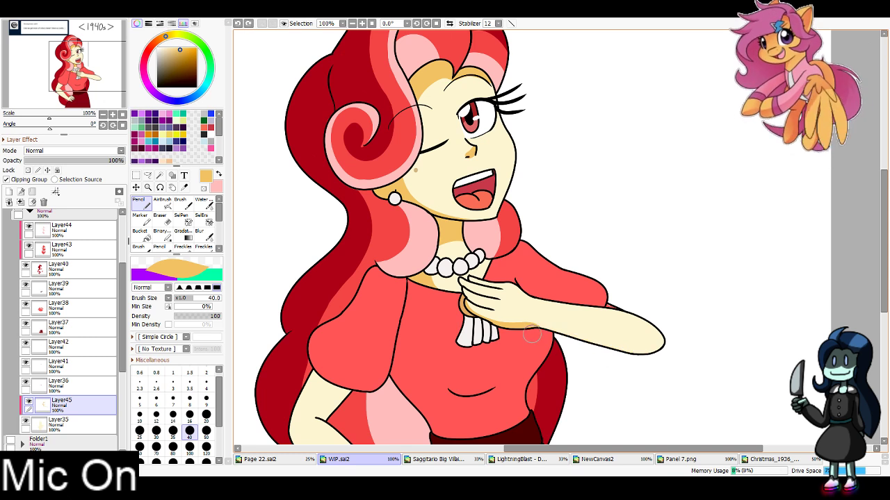
{"action": "left_click_drag", "start_coordinate": [532, 333], "coordinate": [602, 355]}
{"action": "key", "text": "ctrl+z"}
{"action": "mouse_move", "coordinate": [671, 348]}
{"action": "left_mouse_down"}
{"action": "mouse_move", "coordinate": [529, 330]}
{"action": "mouse_move", "coordinate": [671, 355]}
{"action": "left_mouse_up"}
{"action": "key", "text": "ctrl+z"}
{"action": "key", "text": "ctrl+z"}
{"action": "left_click_drag", "start_coordinate": [529, 330], "coordinate": [678, 347]}
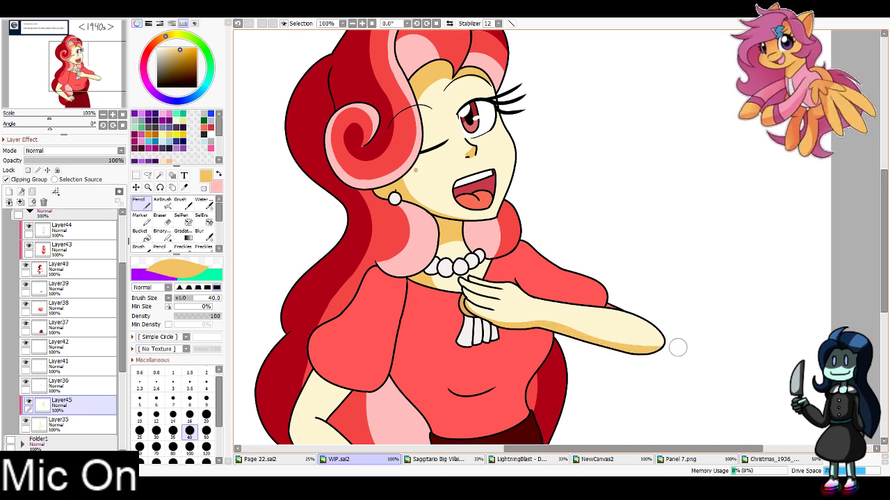
{"action": "key", "text": "ctrl+z"}
{"action": "mouse_move", "coordinate": [532, 331]}
{"action": "left_mouse_down"}
{"action": "mouse_move", "coordinate": [704, 344]}
{"action": "mouse_move", "coordinate": [535, 333]}
{"action": "left_mouse_up"}
{"action": "key", "text": "ctrl+z"}
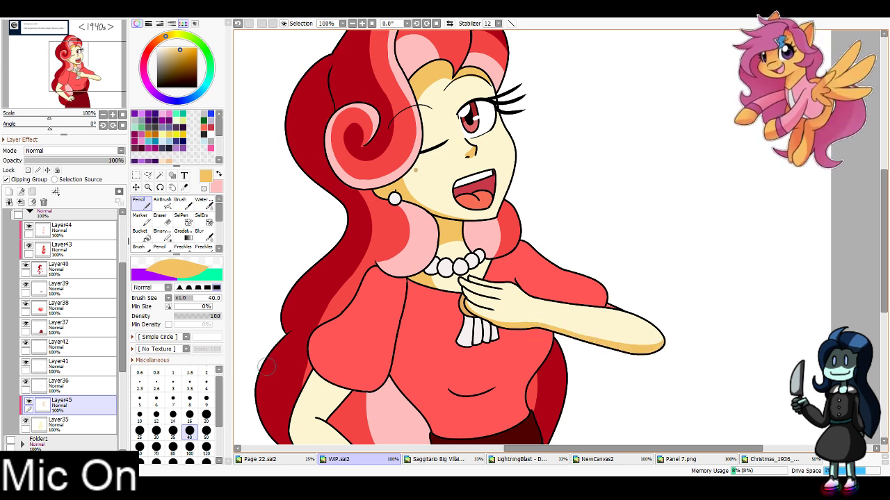
Shade the raised hand's fingers and the skin under the necklace in golden tan with a size 16 Pencil
{"action": "left_click", "coordinate": [189, 414]}
{"action": "left_click_drag", "start_coordinate": [464, 288], "coordinate": [497, 309]}
{"action": "key", "text": "ctrl+z"}
{"action": "left_click_drag", "start_coordinate": [460, 281], "coordinate": [497, 299]}
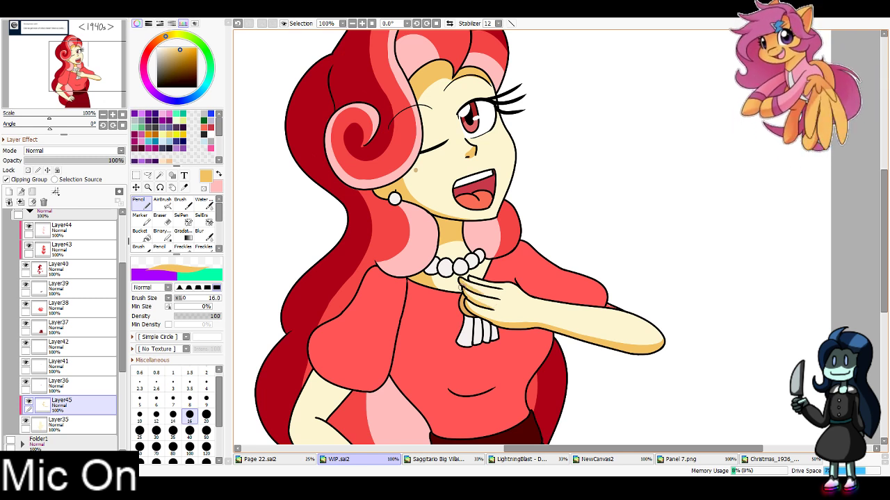
{"action": "key", "text": "ctrl+z"}
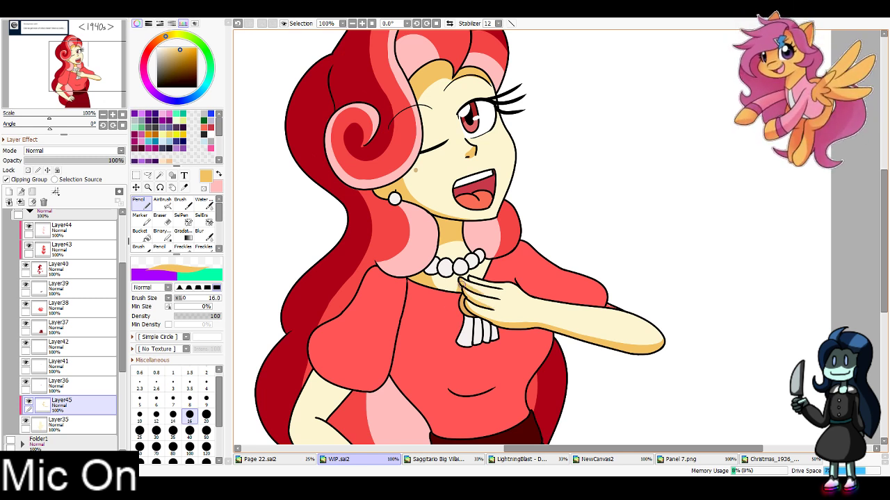
{"action": "mouse_move", "coordinate": [459, 285]}
{"action": "left_mouse_down"}
{"action": "mouse_move", "coordinate": [431, 279]}
{"action": "mouse_move", "coordinate": [456, 290]}
{"action": "left_mouse_up"}
{"action": "key", "text": "ctrl+z"}
{"action": "key", "text": "ctrl+z"}
{"action": "left_click_drag", "start_coordinate": [438, 255], "coordinate": [445, 250]}
{"action": "key", "text": "ctrl+z"}
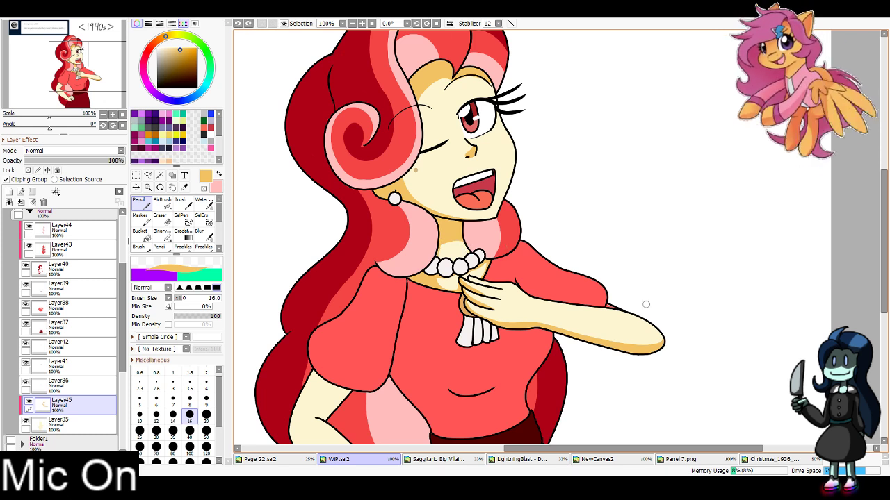
Clean up the shirt colour where the sleeve meets the raised forearm, using the size 40 Eraser on Layer38
{"action": "left_click_drag", "start_coordinate": [597, 303], "coordinate": [635, 309]}
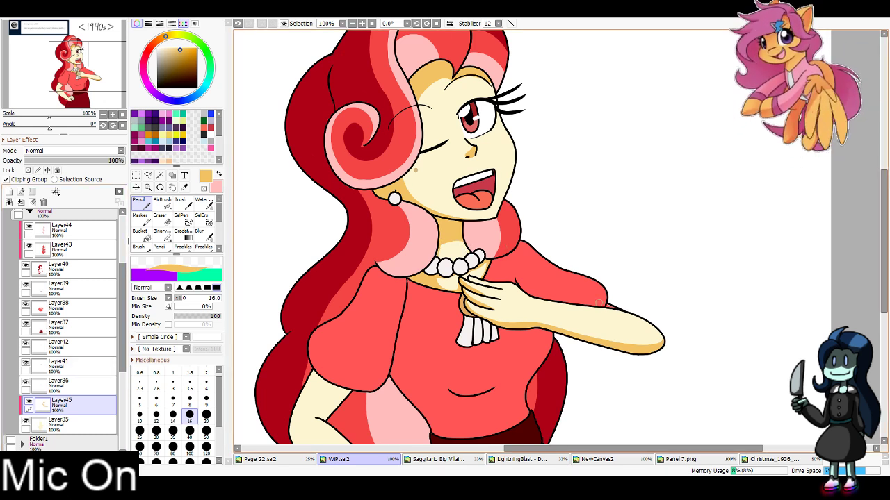
{"action": "left_click", "coordinate": [59, 306]}
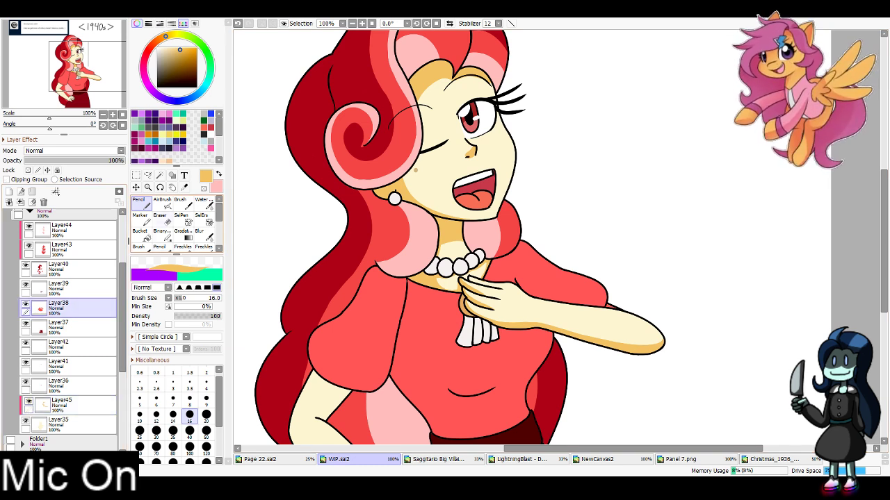
{"action": "key", "text": "e"}
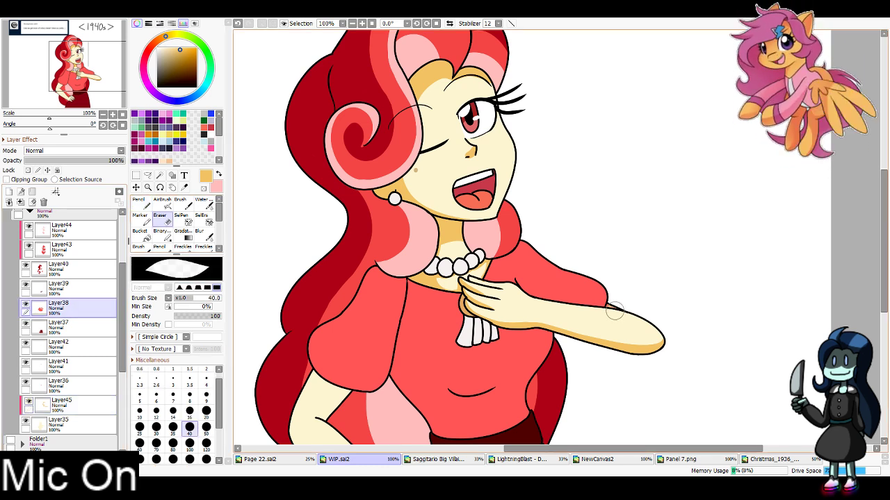
Shade the bent arm below the sleeve in golden tan on Layer45 with the size 40 Pencil
{"action": "left_click", "coordinate": [81, 80]}
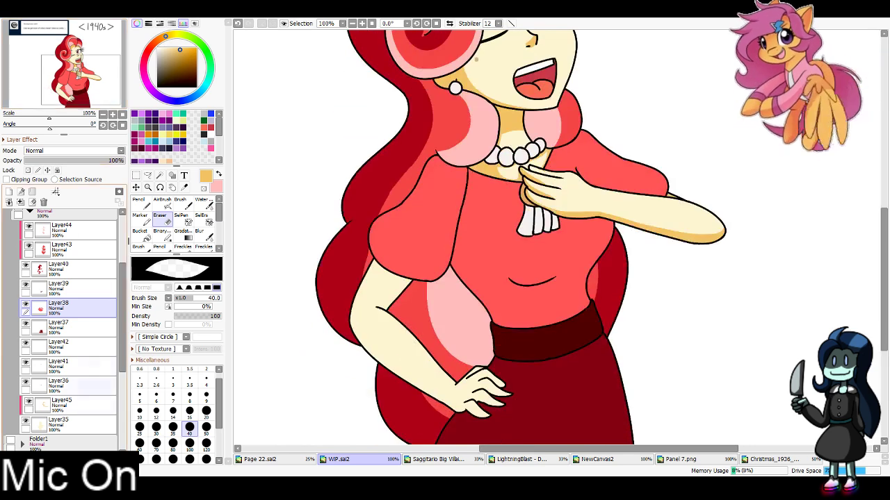
{"action": "left_click", "coordinate": [66, 405]}
{"action": "key", "text": "n"}
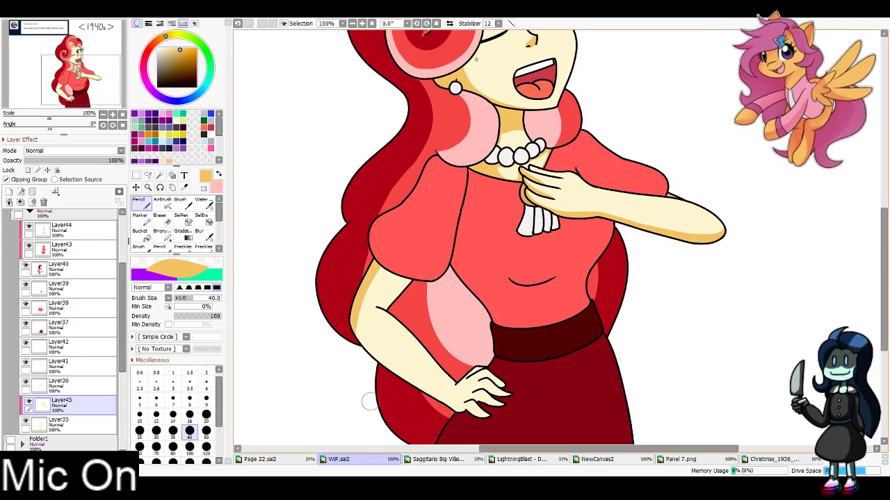
{"action": "mouse_move", "coordinate": [458, 420]}
{"action": "left_mouse_down"}
{"action": "mouse_move", "coordinate": [357, 288]}
{"action": "mouse_move", "coordinate": [438, 405]}
{"action": "mouse_move", "coordinate": [462, 417]}
{"action": "left_mouse_up"}
{"action": "key", "text": "ctrl+z"}
{"action": "mouse_move", "coordinate": [367, 280]}
{"action": "left_mouse_down"}
{"action": "mouse_move", "coordinate": [411, 294]}
{"action": "mouse_move", "coordinate": [354, 181]}
{"action": "left_mouse_up"}
{"action": "key", "text": "ctrl+z"}
Shade the hand resting on the hip in golden tan with a size 16 Pencil, undoing stray strokes
{"action": "left_click_drag", "start_coordinate": [636, 271], "coordinate": [556, 237]}
{"action": "key", "text": "bracketleft"}
{"action": "key", "text": "bracketleft"}
{"action": "key", "text": "bracketleft"}
{"action": "key", "text": "bracketleft"}
{"action": "key", "text": "bracketleft"}
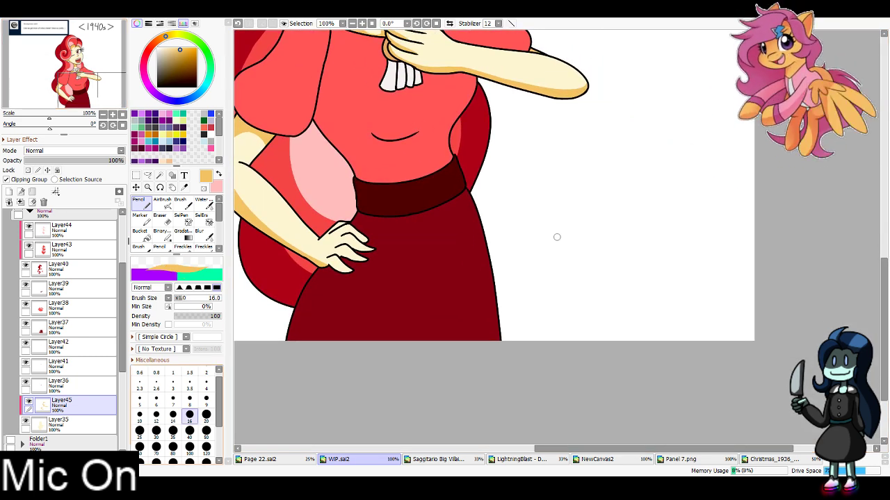
{"action": "mouse_move", "coordinate": [335, 271]}
{"action": "left_mouse_down"}
{"action": "mouse_move", "coordinate": [328, 263]}
{"action": "mouse_move", "coordinate": [358, 269]}
{"action": "mouse_move", "coordinate": [375, 249]}
{"action": "mouse_move", "coordinate": [346, 245]}
{"action": "left_mouse_up"}
{"action": "key", "text": "ctrl+z"}
{"action": "key", "text": "ctrl+z"}
{"action": "key", "text": "ctrl+z"}
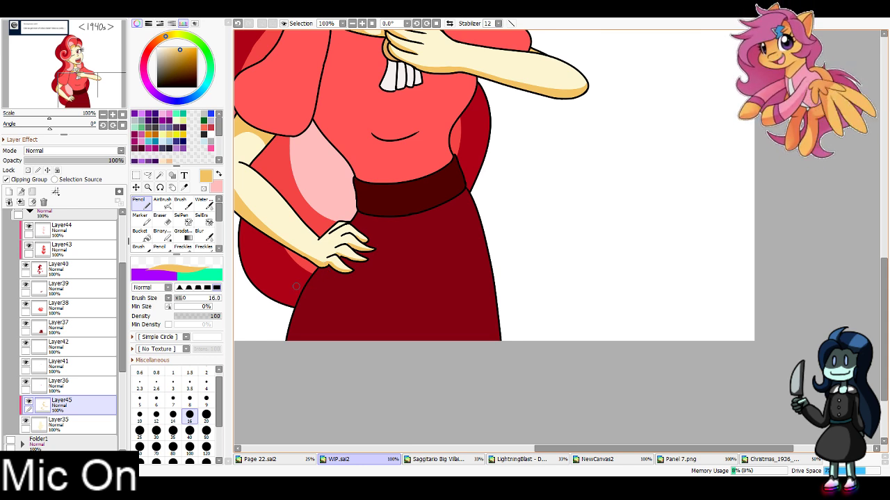
Create a new layer above Layer36 and clip it to that layer
{"action": "scroll", "coordinate": [296, 285], "scroll_direction": "up", "scroll_amount": 5}
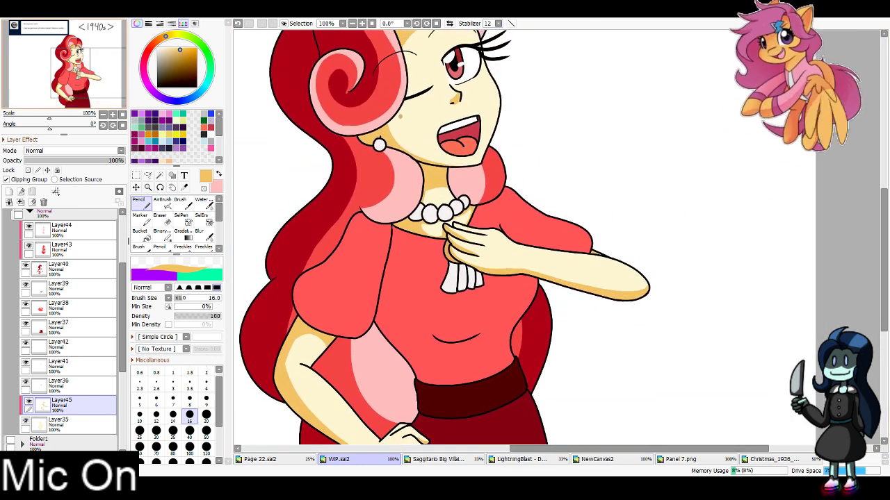
{"action": "left_click", "coordinate": [88, 387]}
{"action": "left_click", "coordinate": [9, 192]}
{"action": "left_click", "coordinate": [7, 180]}
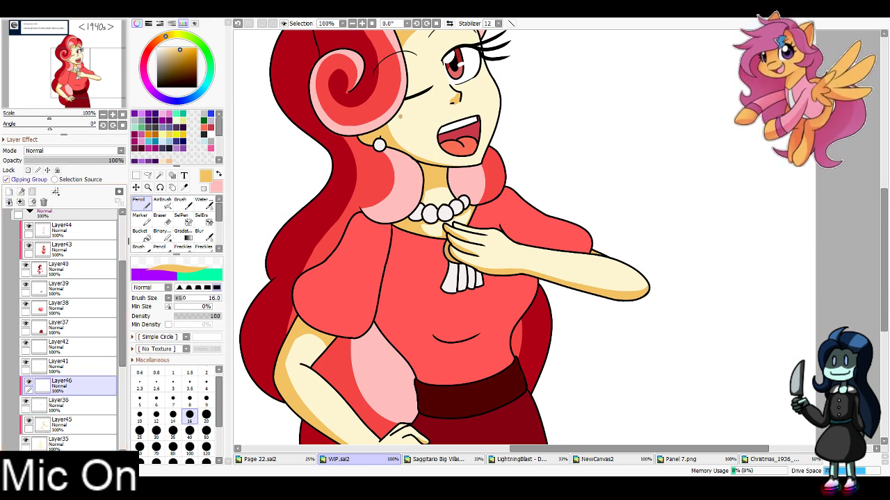
Choose pale blue from the swatches and paint a shadow across the upper white of the open eye
{"action": "left_click_drag", "start_coordinate": [90, 73], "coordinate": [86, 61]}
{"action": "left_click", "coordinate": [205, 141]}
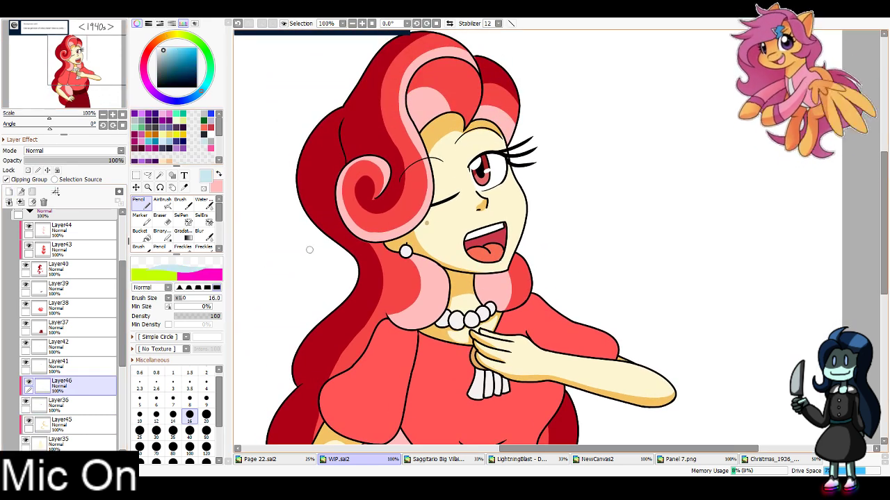
{"action": "left_click_drag", "start_coordinate": [489, 163], "coordinate": [516, 165]}
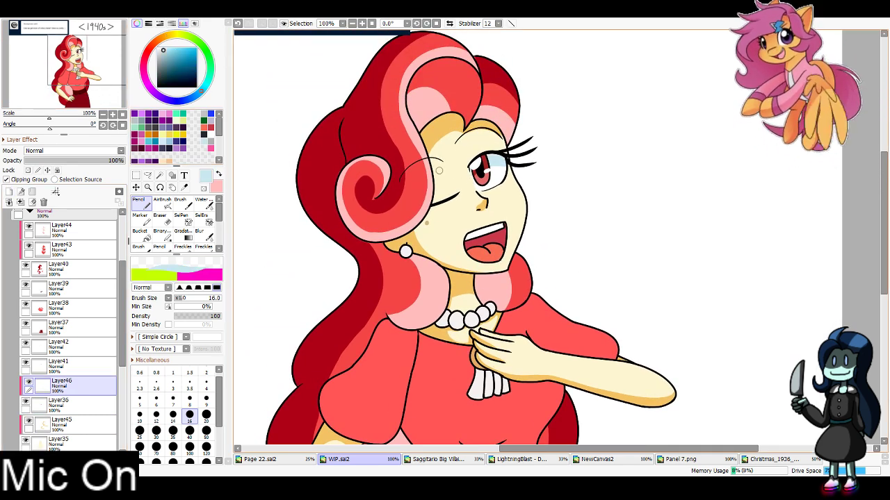
Create a new layer above the skirt layer, Layer37, and clip it to that layer
{"action": "left_click", "coordinate": [85, 327]}
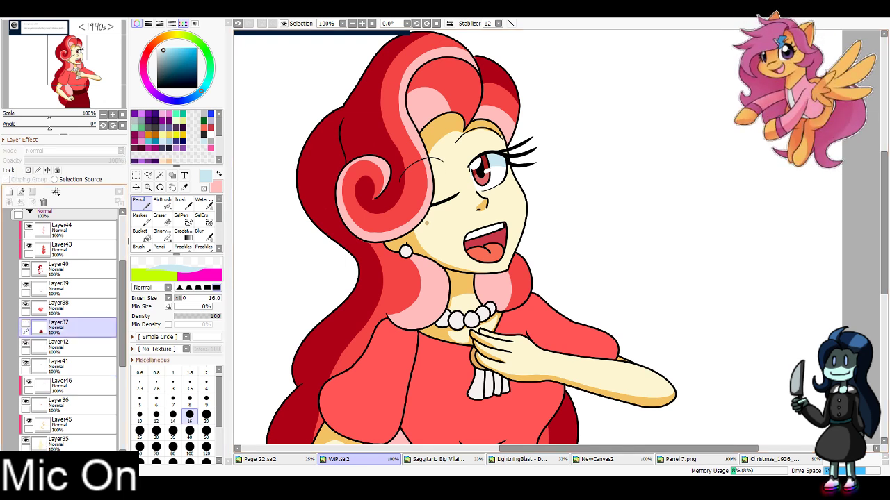
{"action": "left_click_drag", "start_coordinate": [93, 96], "coordinate": [91, 98]}
{"action": "left_click", "coordinate": [9, 191]}
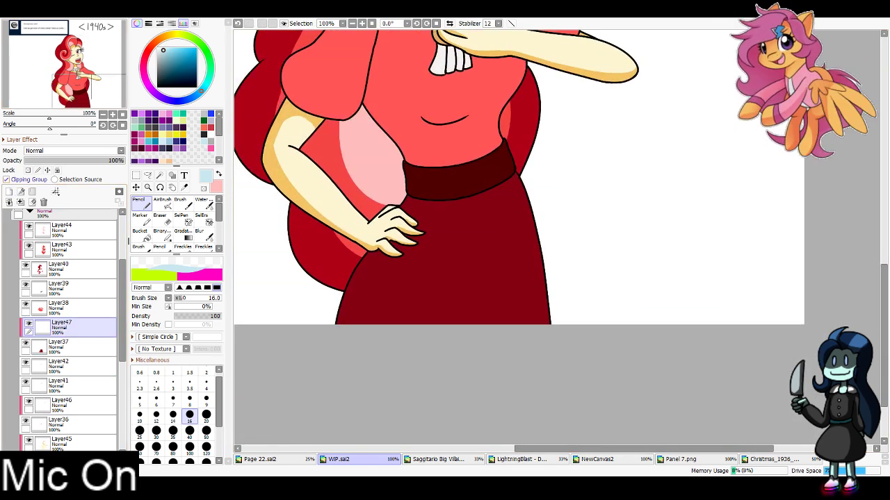
{"action": "left_click", "coordinate": [21, 180]}
Sample the skirt's maroon, darken it, and paint a broad shadow with a size 100 Pencil along the skirt side below the resting hand
{"action": "left_click", "coordinate": [431, 243], "text": "alt"}
{"action": "left_click", "coordinate": [187, 72]}
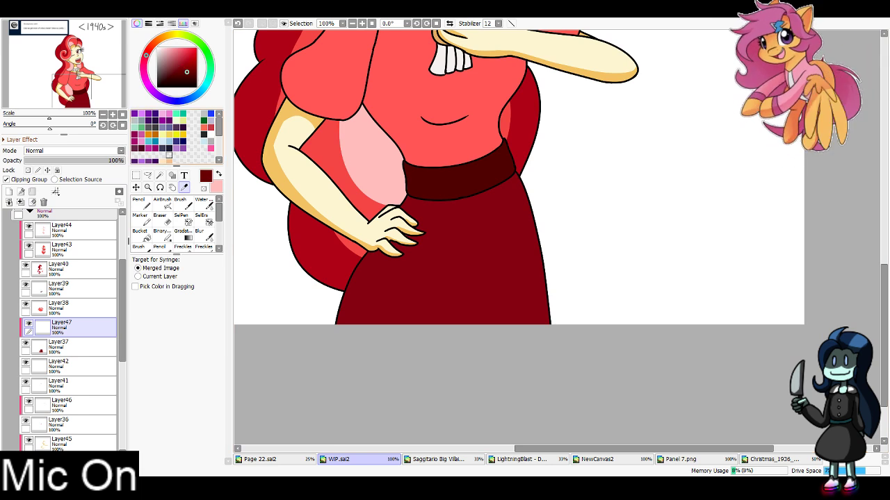
{"action": "left_click", "coordinate": [141, 203]}
{"action": "left_click_drag", "start_coordinate": [420, 213], "coordinate": [422, 392]}
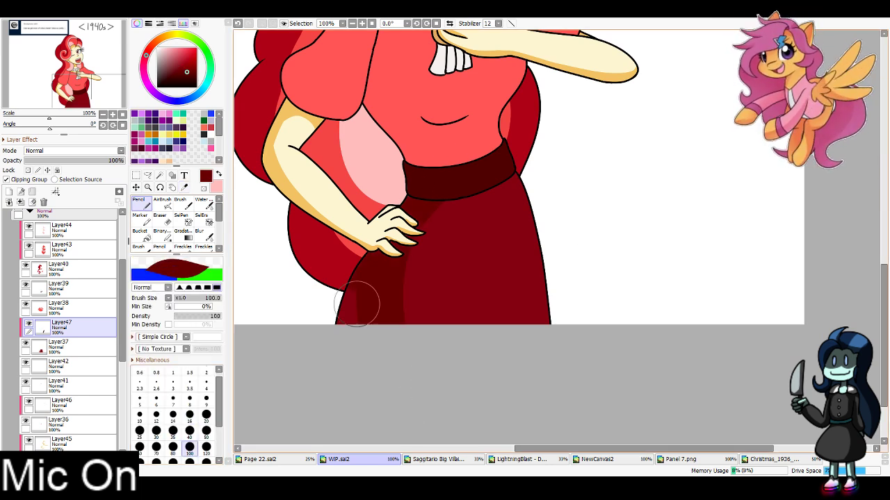
Shade under the belt and along the skirt's far edge in dark maroon with a size 16 Pencil, undoing unsatisfactory strokes
{"action": "left_click", "coordinate": [189, 415]}
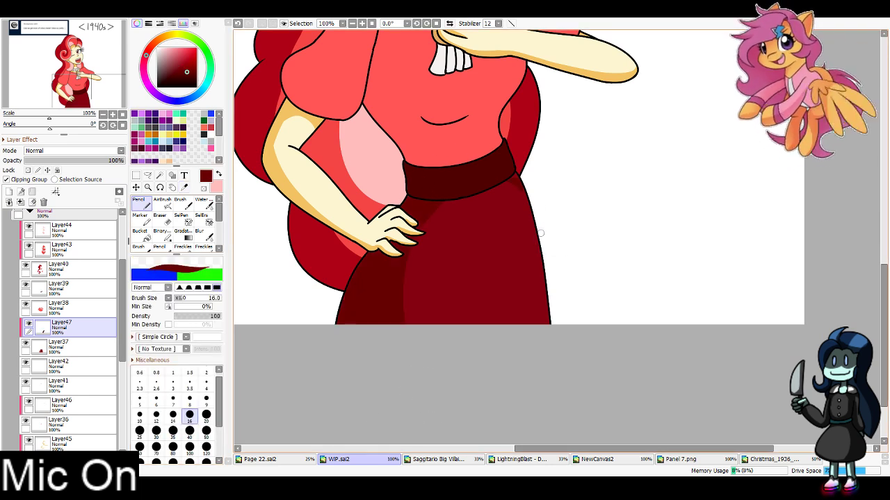
{"action": "key", "text": "ctrl+z"}
{"action": "left_click_drag", "start_coordinate": [435, 199], "coordinate": [522, 170]}
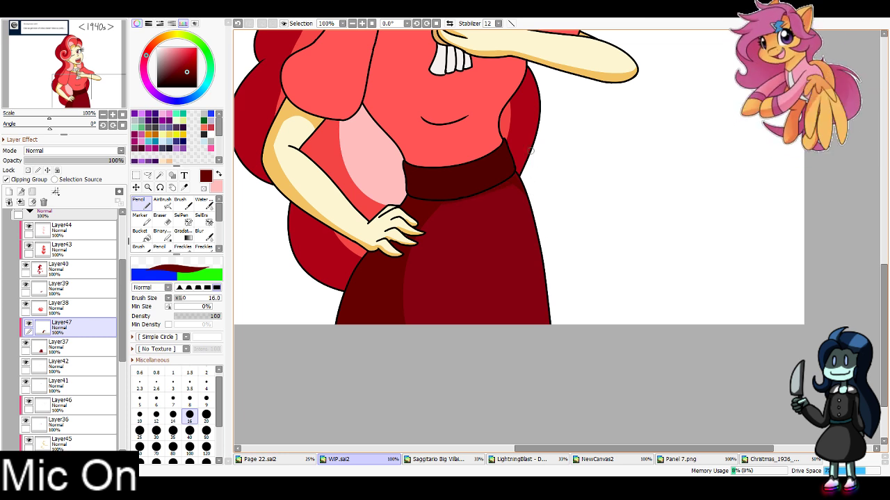
{"action": "key", "text": "ctrl+z"}
{"action": "left_click_drag", "start_coordinate": [428, 198], "coordinate": [518, 179]}
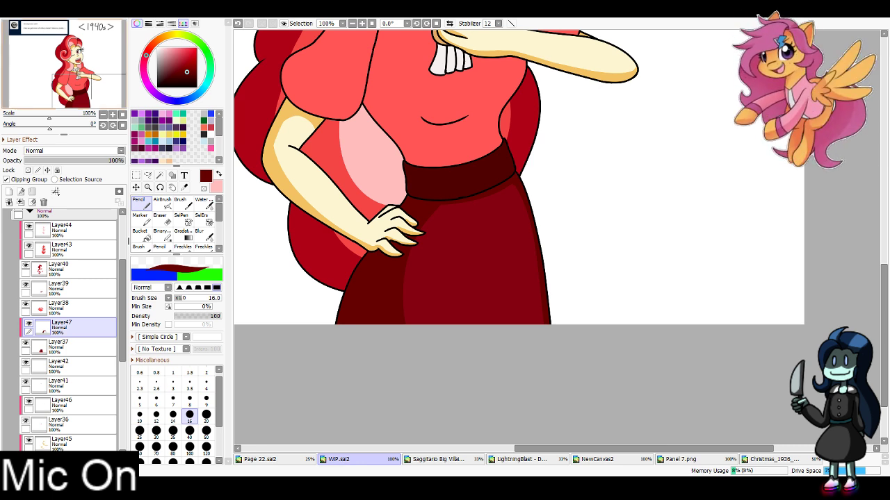
Create a new layer above the blouse layer, Layer38, and clip it to that layer
{"action": "left_click_drag", "start_coordinate": [89, 95], "coordinate": [90, 77]}
{"action": "left_click", "coordinate": [85, 309]}
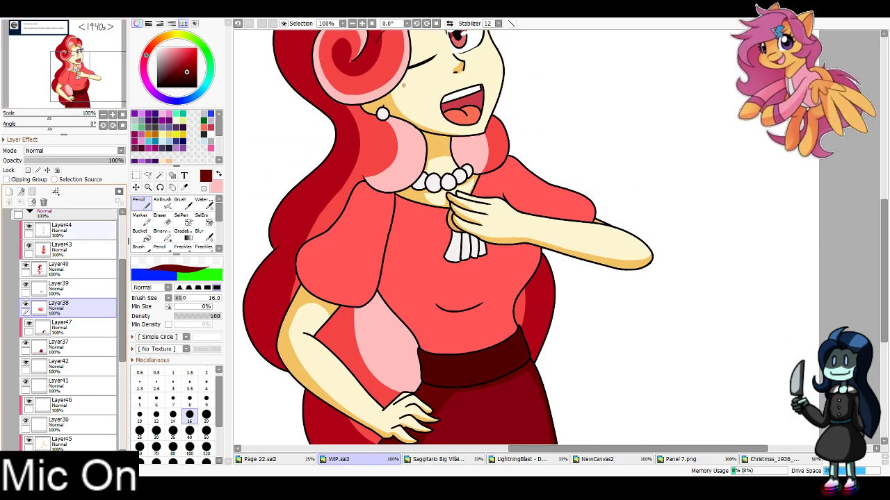
{"action": "left_click", "coordinate": [9, 192]}
{"action": "left_click", "coordinate": [6, 180]}
Sample the blouse red, darken it, and shade the edges of the puffed sleeve on the hip-arm side with a size 40 Pencil
{"action": "left_click", "coordinate": [185, 188]}
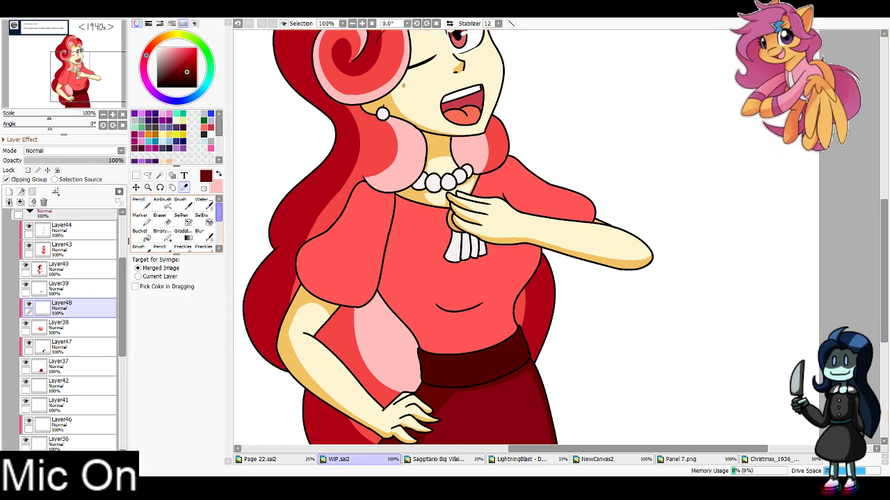
{"action": "left_click", "coordinate": [323, 243]}
{"action": "left_click", "coordinate": [189, 58]}
{"action": "left_click", "coordinate": [143, 203]}
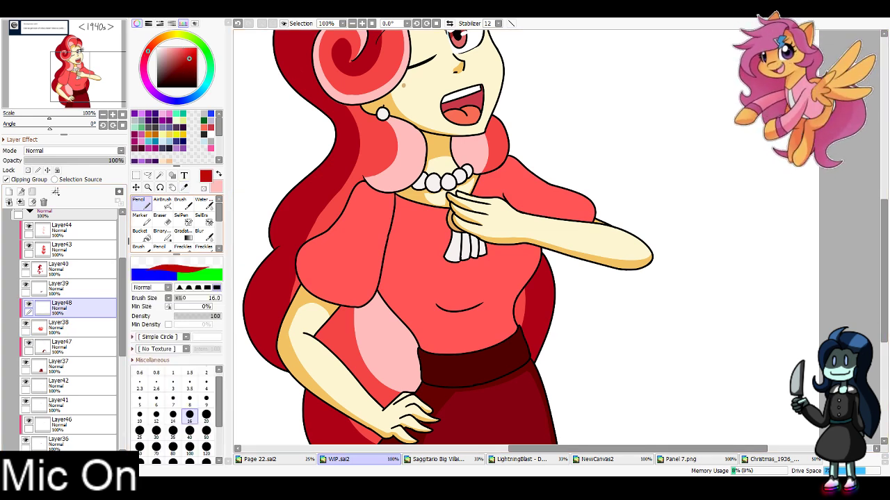
{"action": "left_click", "coordinate": [189, 431]}
{"action": "mouse_move", "coordinate": [381, 297]}
{"action": "left_mouse_down"}
{"action": "mouse_move", "coordinate": [322, 296]}
{"action": "mouse_move", "coordinate": [349, 206]}
{"action": "mouse_move", "coordinate": [357, 209]}
{"action": "mouse_move", "coordinate": [375, 179]}
{"action": "mouse_move", "coordinate": [310, 239]}
{"action": "mouse_move", "coordinate": [385, 225]}
{"action": "left_mouse_up"}
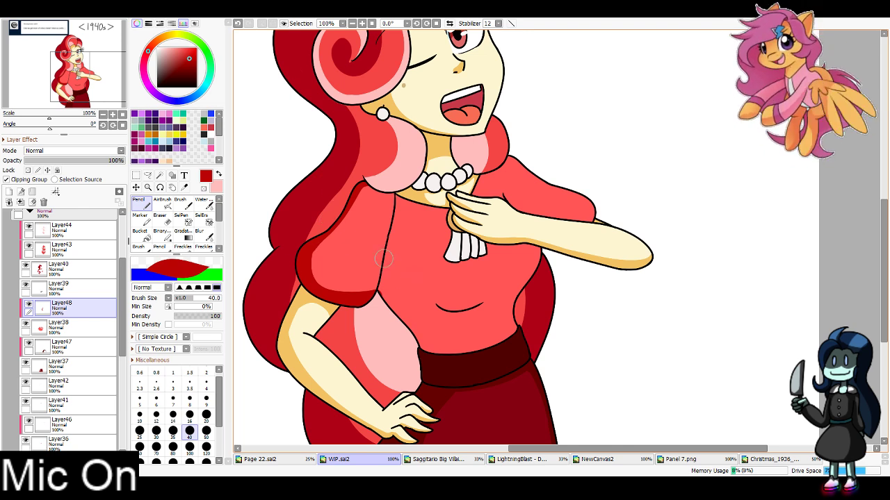
Paint dark red shadows down the blouse's side, beneath the bust and around the waist, undoing stray strokes
{"action": "left_click_drag", "start_coordinate": [405, 198], "coordinate": [427, 297]}
{"action": "key", "text": "ctrl+z"}
{"action": "mouse_move", "coordinate": [400, 192]}
{"action": "left_mouse_down"}
{"action": "mouse_move", "coordinate": [472, 301]}
{"action": "mouse_move", "coordinate": [549, 260]}
{"action": "left_mouse_up"}
{"action": "left_click_drag", "start_coordinate": [532, 297], "coordinate": [430, 356]}
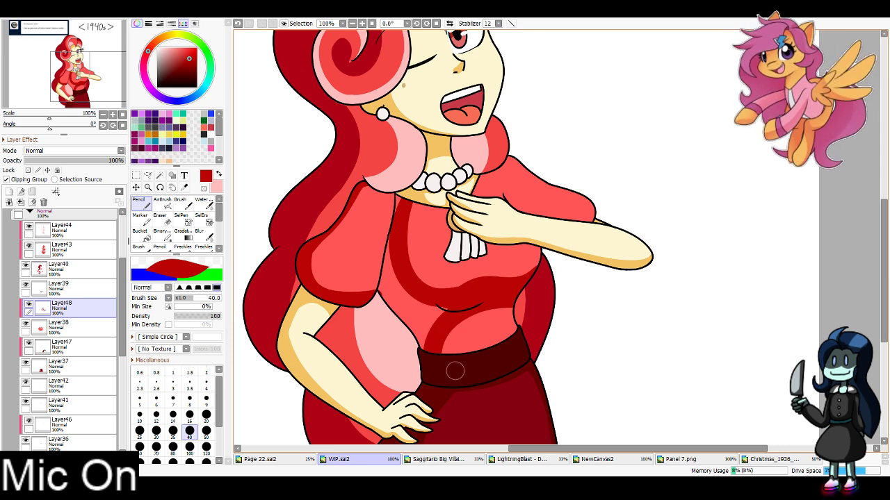
{"action": "left_click_drag", "start_coordinate": [446, 327], "coordinate": [526, 354]}
{"action": "mouse_move", "coordinate": [450, 304]}
{"action": "left_mouse_down"}
{"action": "mouse_move", "coordinate": [434, 331]}
{"action": "mouse_move", "coordinate": [401, 304]}
{"action": "left_mouse_up"}
{"action": "mouse_move", "coordinate": [396, 227]}
{"action": "left_mouse_down"}
{"action": "mouse_move", "coordinate": [386, 321]}
{"action": "mouse_move", "coordinate": [395, 251]}
{"action": "mouse_move", "coordinate": [383, 321]}
{"action": "mouse_move", "coordinate": [388, 290]}
{"action": "mouse_move", "coordinate": [395, 294]}
{"action": "mouse_move", "coordinate": [381, 311]}
{"action": "mouse_move", "coordinate": [388, 287]}
{"action": "mouse_move", "coordinate": [382, 316]}
{"action": "mouse_move", "coordinate": [421, 322]}
{"action": "left_mouse_up"}
{"action": "key", "text": "ctrl+z"}
{"action": "key", "text": "ctrl+z"}
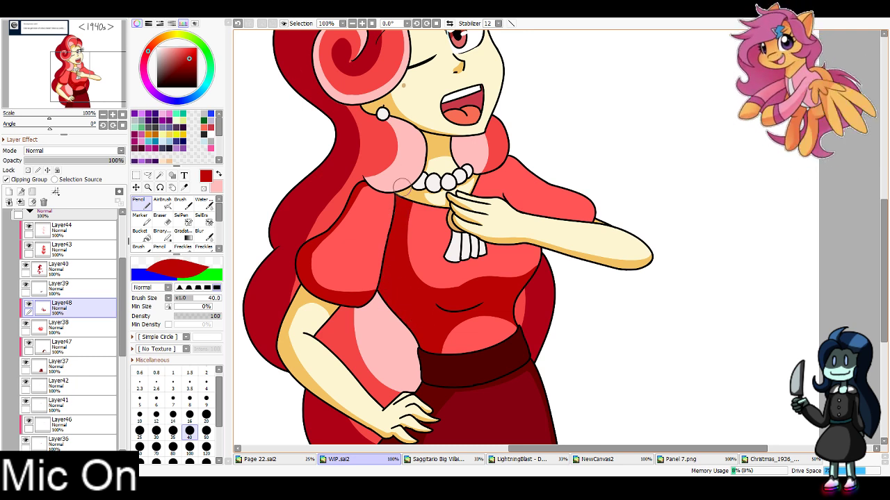
Shade the blouse's other shoulder in dark red where it meets the hair, undoing the rejected strokes
{"action": "mouse_move", "coordinate": [504, 197]}
{"action": "left_mouse_down"}
{"action": "mouse_move", "coordinate": [539, 215]}
{"action": "mouse_move", "coordinate": [596, 208]}
{"action": "left_mouse_up"}
{"action": "key", "text": "ctrl+z"}
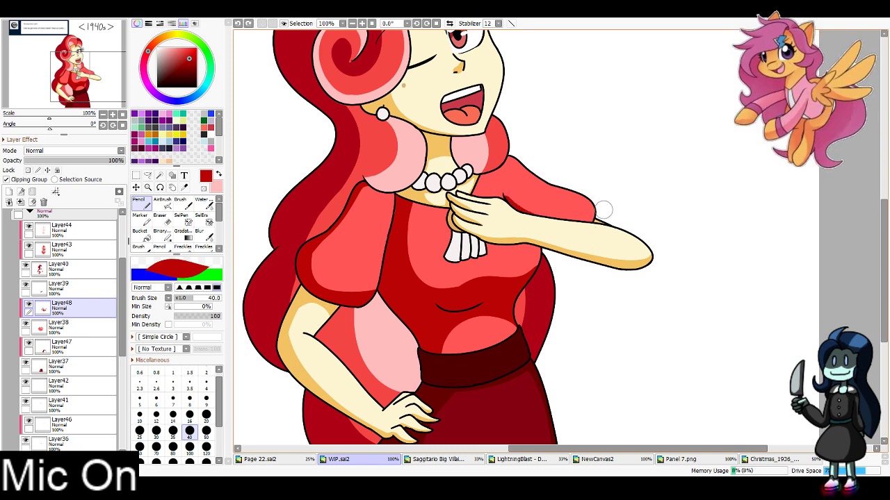
{"action": "key", "text": "ctrl+z"}
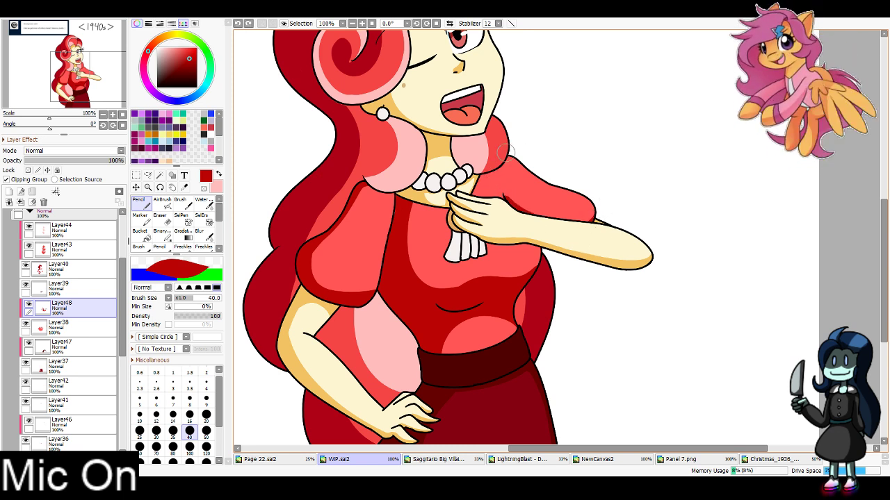
{"action": "mouse_move", "coordinate": [508, 153]}
{"action": "left_mouse_down"}
{"action": "mouse_move", "coordinate": [463, 196]}
{"action": "mouse_move", "coordinate": [505, 132]}
{"action": "left_mouse_up"}
{"action": "key", "text": "ctrl+z"}
{"action": "left_click_drag", "start_coordinate": [471, 165], "coordinate": [502, 165]}
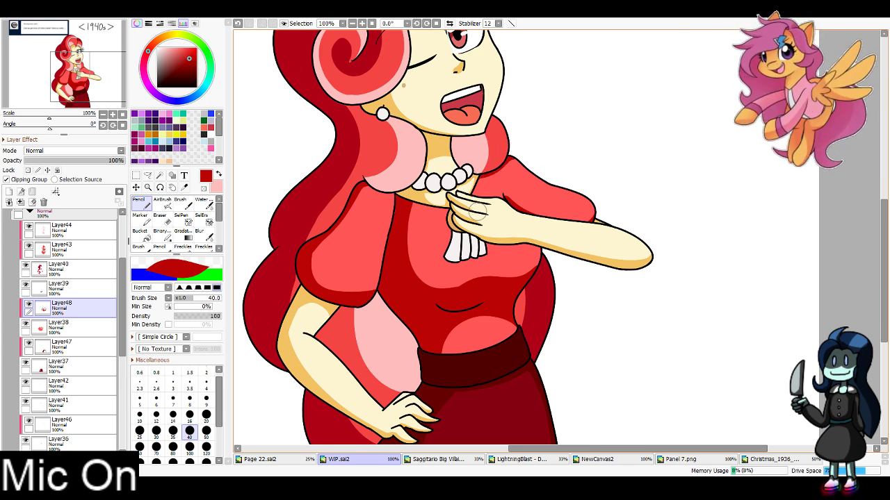
Create a new layer above the belt layer, Layer39, and clip it to that layer
{"action": "mouse_move", "coordinate": [80, 92]}
{"action": "left_mouse_down"}
{"action": "mouse_move", "coordinate": [82, 100]}
{"action": "mouse_move", "coordinate": [81, 60]}
{"action": "mouse_move", "coordinate": [86, 99]}
{"action": "left_mouse_up"}
{"action": "left_click", "coordinate": [73, 288]}
{"action": "left_click", "coordinate": [9, 191]}
{"action": "left_click", "coordinate": [6, 180]}
Choose a very dark maroon and shade the side and lower edge of the belt with a size 40 Pencil
{"action": "key", "text": "alt"}
{"action": "left_click", "coordinate": [492, 182]}
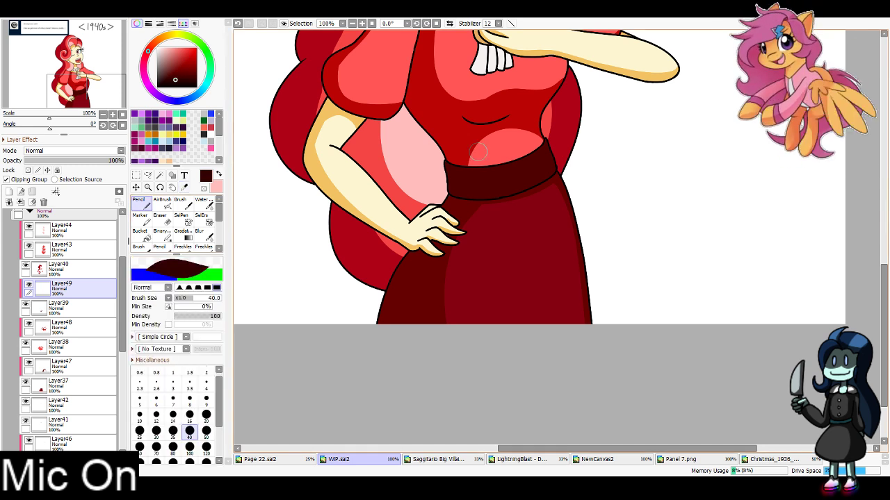
{"action": "mouse_move", "coordinate": [471, 155]}
{"action": "left_mouse_down"}
{"action": "mouse_move", "coordinate": [469, 207]}
{"action": "mouse_move", "coordinate": [459, 189]}
{"action": "left_mouse_up"}
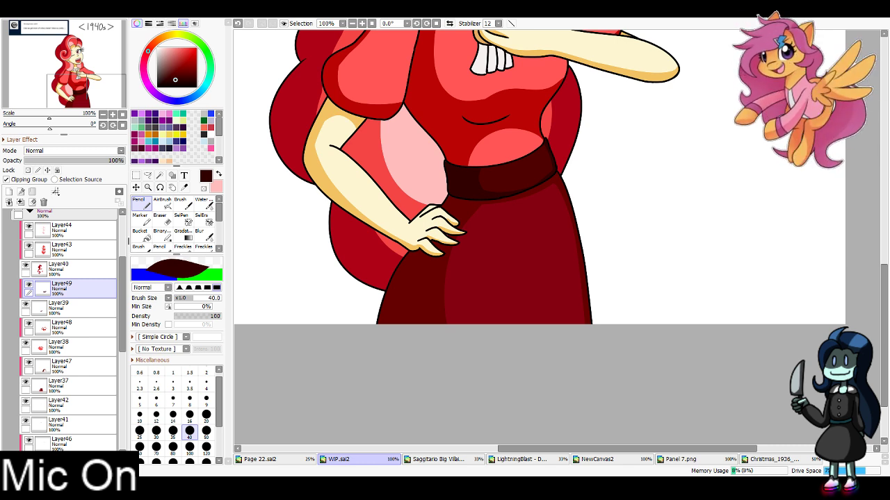
Check Layer39's contents by toggling its visibility, then shade the necklace pearls in light grey with a size 8 Pencil, redoing unsatisfactory strokes
{"action": "scroll", "coordinate": [542, 222], "scroll_direction": "up", "scroll_amount": 5}
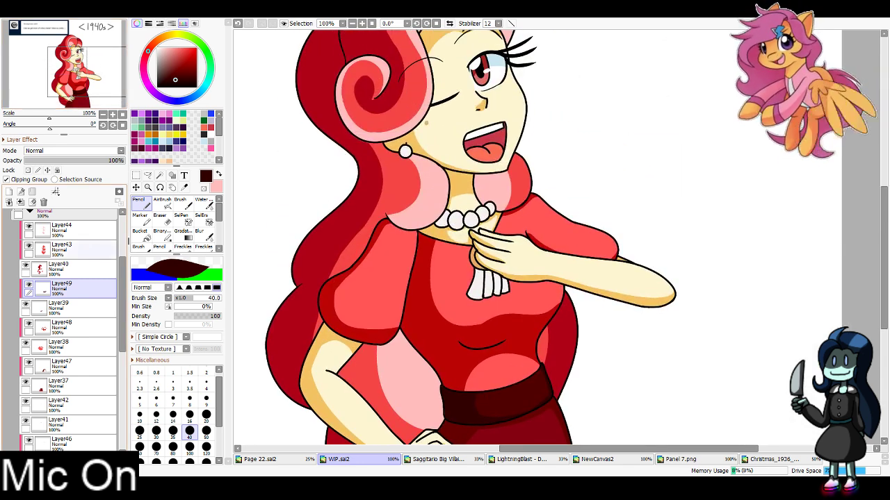
{"action": "left_click", "coordinate": [25, 304]}
{"action": "left_click", "coordinate": [25, 304]}
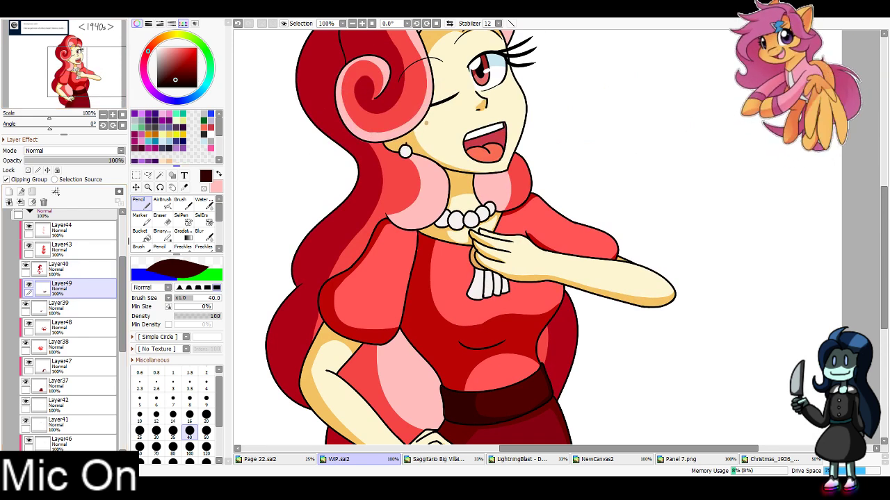
{"action": "left_click", "coordinate": [488, 283], "text": "alt"}
{"action": "left_click", "coordinate": [157, 57]}
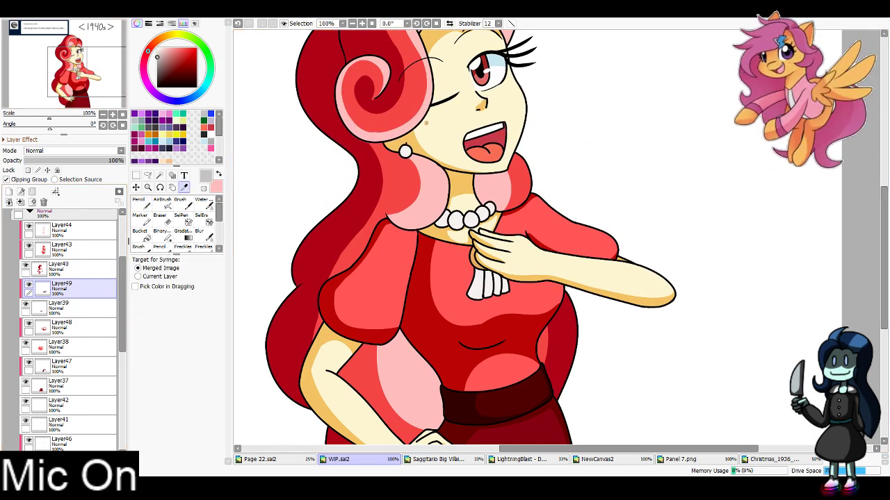
{"action": "left_click", "coordinate": [141, 204]}
{"action": "left_click", "coordinate": [190, 400]}
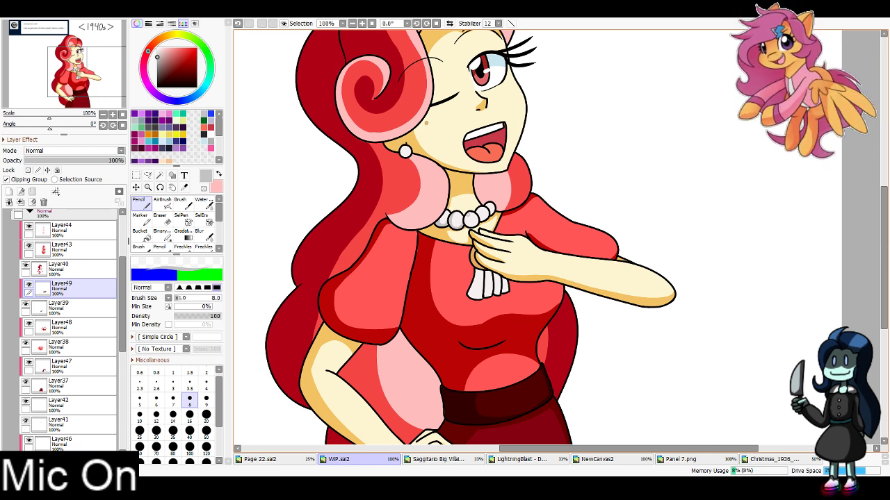
{"action": "key", "text": "ctrl+z"}
{"action": "key", "text": "ctrl+z"}
{"action": "left_click_drag", "start_coordinate": [488, 210], "coordinate": [496, 210]}
Shade the folds of the white tassel below the hand in light grey with a size 16 Pencil, redoing the first stroke
{"action": "left_click", "coordinate": [189, 416]}
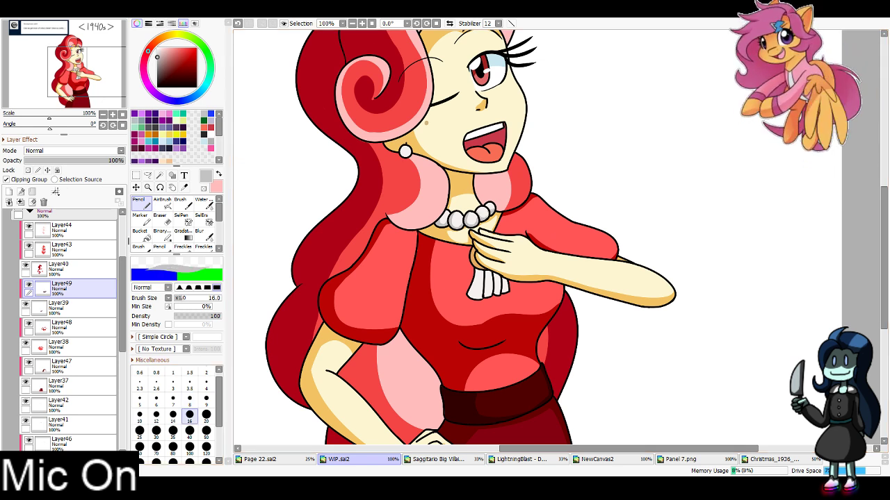
{"action": "mouse_move", "coordinate": [477, 264]}
{"action": "left_mouse_down"}
{"action": "mouse_move", "coordinate": [459, 306]}
{"action": "mouse_move", "coordinate": [482, 302]}
{"action": "left_mouse_up"}
{"action": "key", "text": "ctrl+z"}
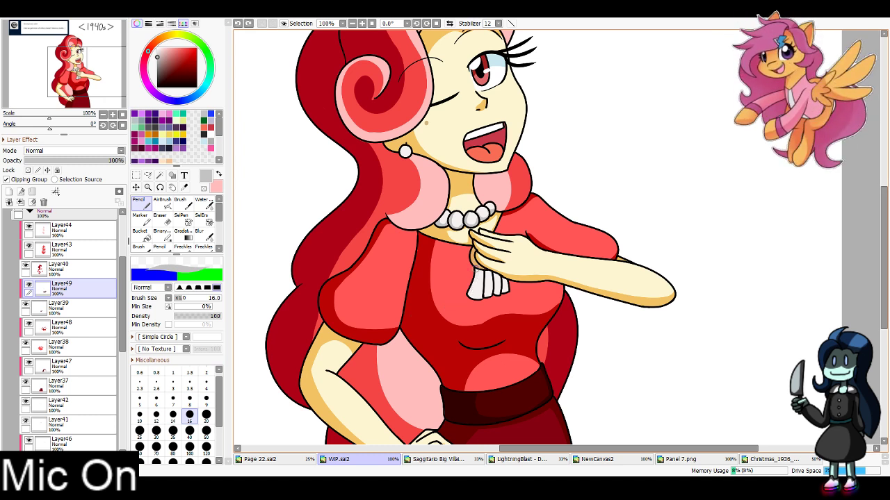
{"action": "left_click_drag", "start_coordinate": [478, 266], "coordinate": [462, 303]}
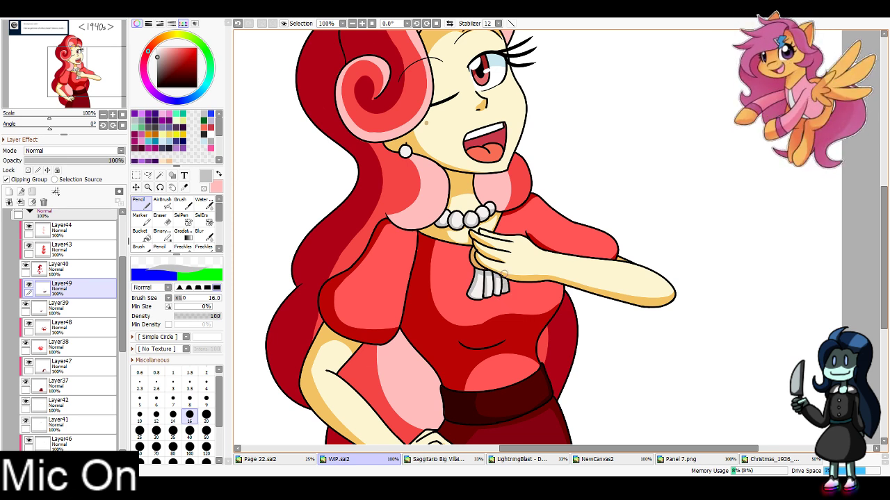
Shade the gold piece above the tassel in brown, and trim the pearl shading with a size 8 Eraser
{"action": "key", "text": "alt"}
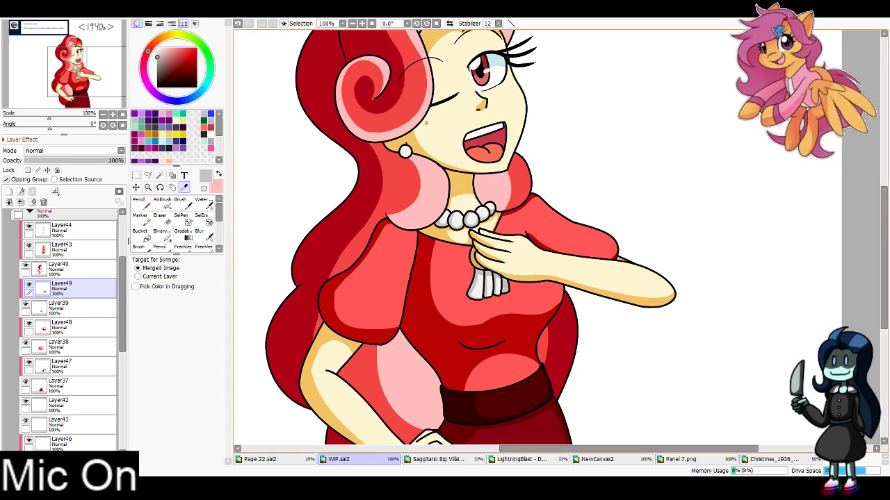
{"action": "left_click", "coordinate": [474, 260]}
{"action": "left_click", "coordinate": [189, 62]}
{"action": "left_click", "coordinate": [141, 204]}
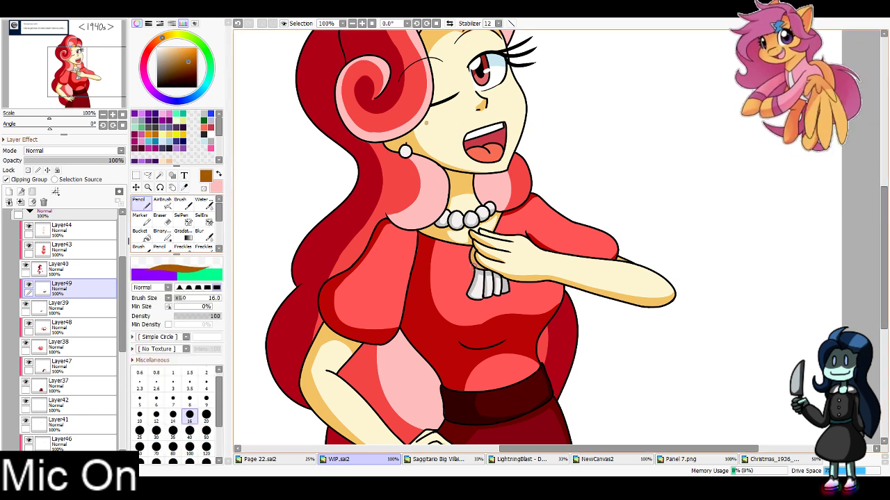
{"action": "left_click_drag", "start_coordinate": [474, 267], "coordinate": [484, 260]}
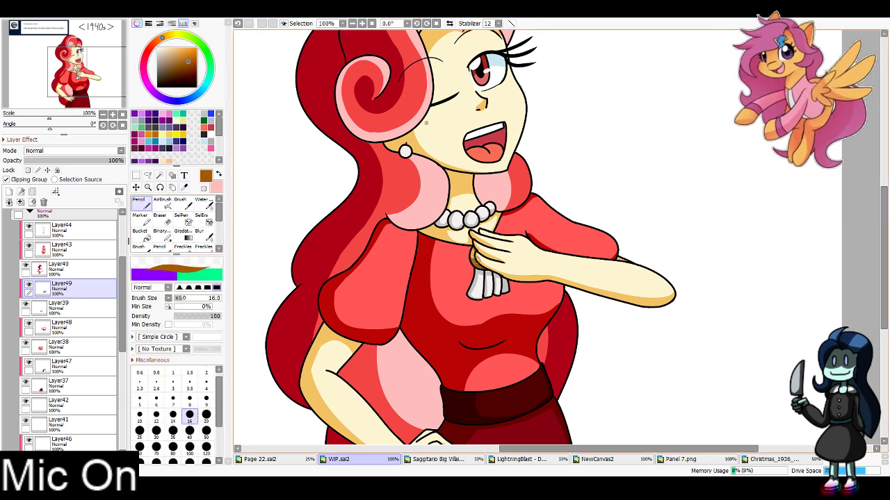
{"action": "key", "text": "e"}
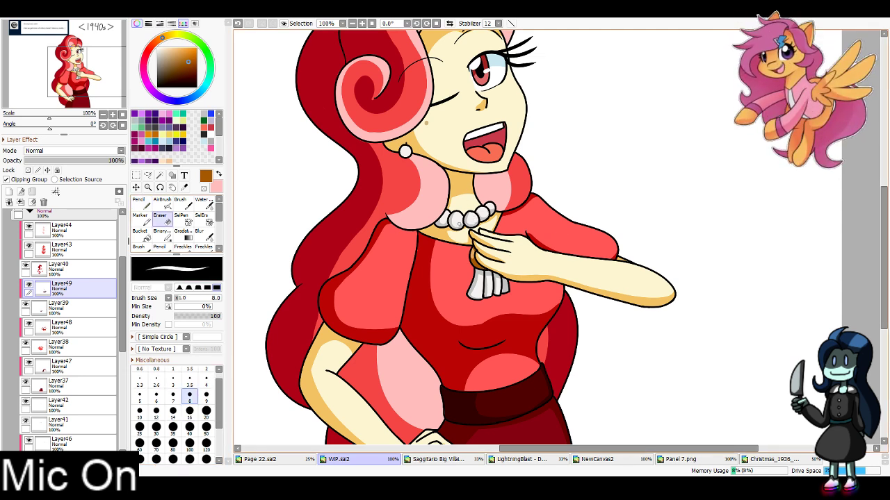
{"action": "left_click_drag", "start_coordinate": [463, 220], "coordinate": [457, 226]}
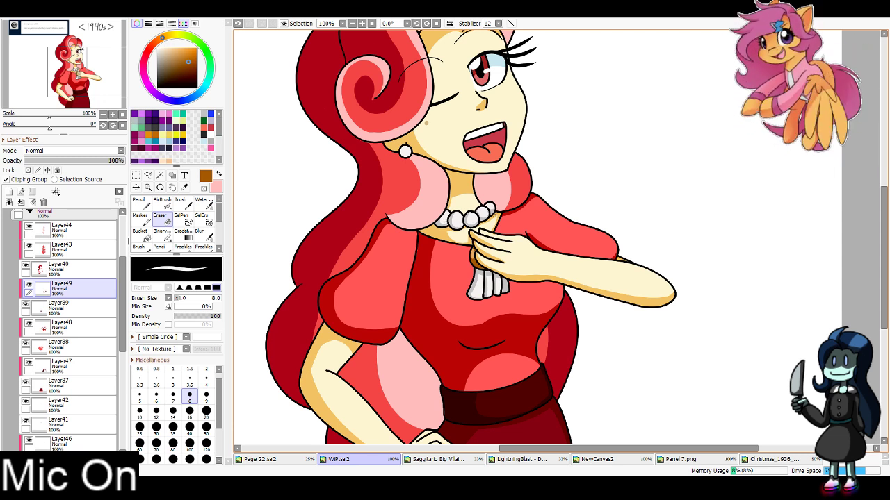
Create a new clipped layer above the hair layer, Layer40, and move it above Layer44 in the clipped group
{"action": "left_click", "coordinate": [352, 23]}
{"action": "left_click", "coordinate": [353, 24]}
{"action": "left_click", "coordinate": [352, 24]}
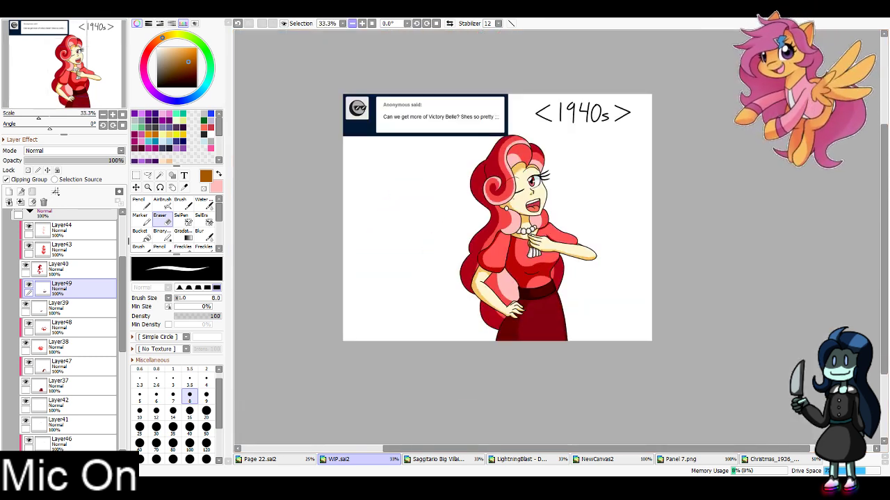
{"action": "left_click", "coordinate": [83, 269]}
{"action": "left_click", "coordinate": [9, 192]}
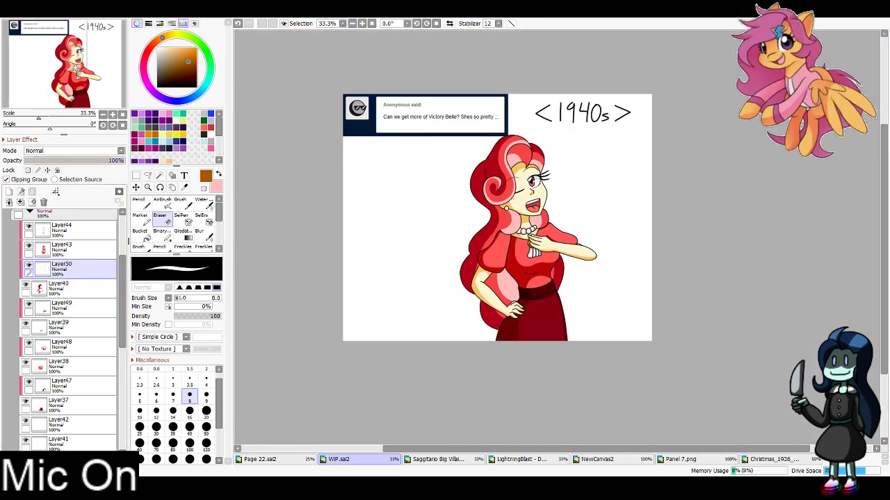
{"action": "left_click", "coordinate": [89, 66]}
{"action": "left_click_drag", "start_coordinate": [82, 269], "coordinate": [82, 225]}
Sample the hair's bright red, and set the new hair shadow layer's blending mode to Shade after trying Multiply
{"action": "key", "text": "alt"}
{"action": "left_click", "coordinate": [514, 168]}
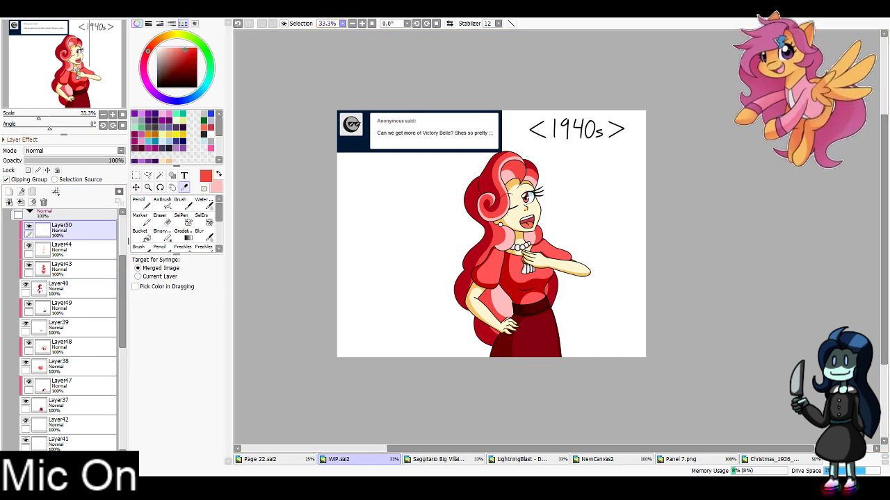
{"action": "left_click", "coordinate": [362, 24]}
{"action": "left_click", "coordinate": [362, 24]}
{"action": "left_click", "coordinate": [362, 24]}
{"action": "left_click", "coordinate": [80, 58]}
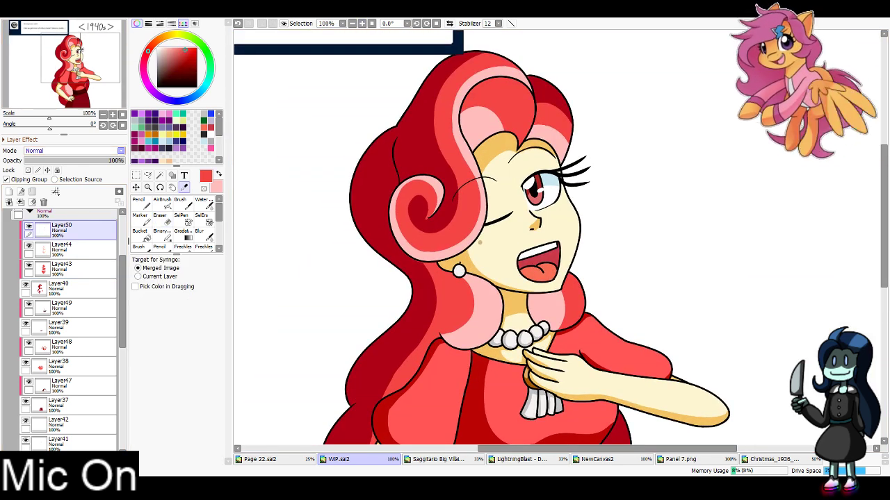
{"action": "left_click", "coordinate": [73, 151]}
{"action": "left_click", "coordinate": [49, 168]}
{"action": "left_click", "coordinate": [142, 203]}
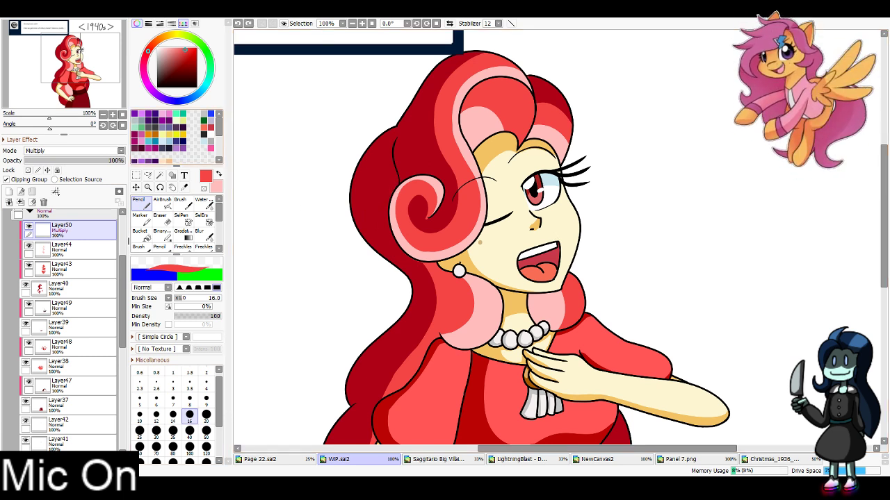
{"action": "left_click", "coordinate": [49, 201]}
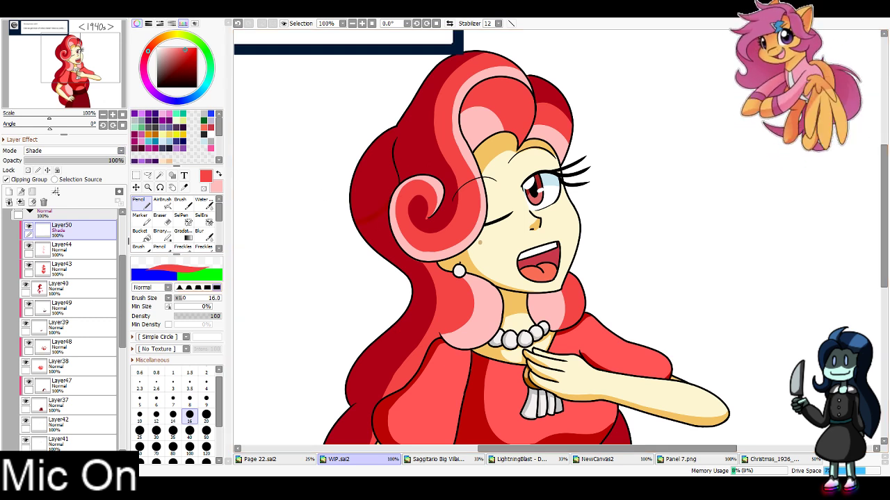
Sample the back hair's dark red and draw a shadow line with the Pencil across the back hair beside the side curl
{"action": "left_click", "coordinate": [184, 187]}
{"action": "left_click", "coordinate": [374, 199]}
{"action": "left_click", "coordinate": [142, 204]}
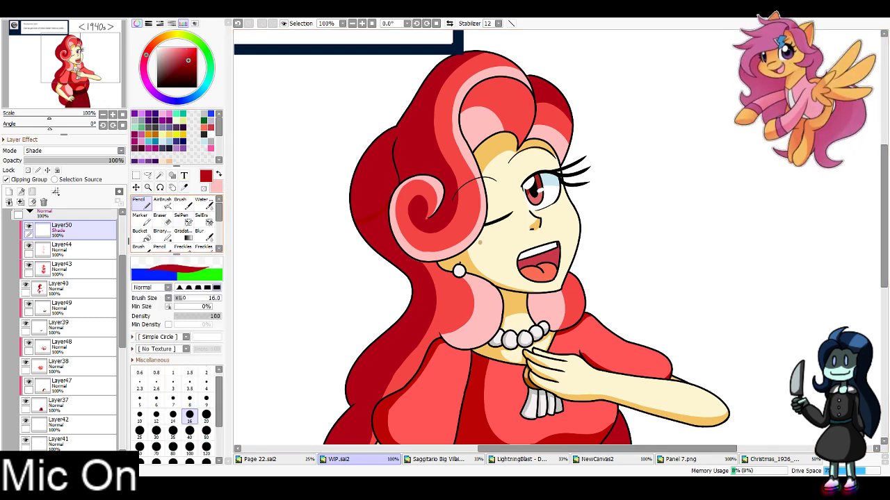
{"action": "left_click_drag", "start_coordinate": [391, 198], "coordinate": [356, 221]}
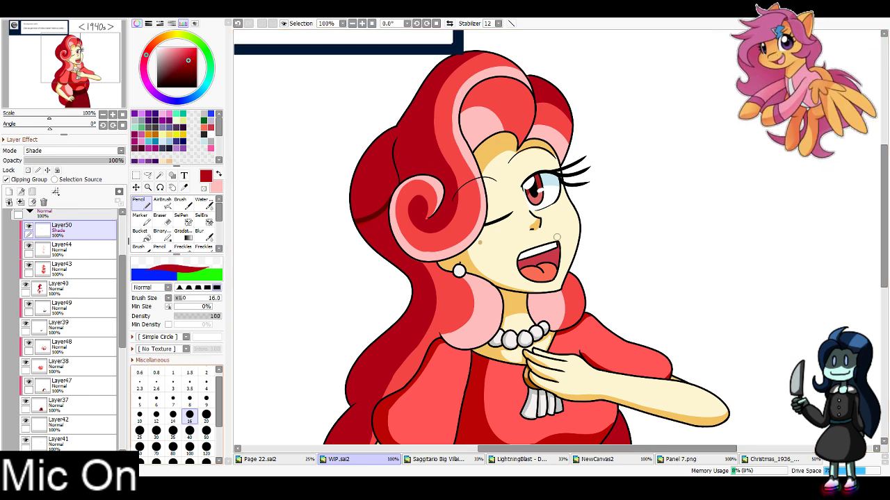
Shade the hair beneath the side curl and around the lock above the sleeve with a size 40 Pencil, redoing misplaced strokes
{"action": "left_click", "coordinate": [190, 431]}
{"action": "mouse_move", "coordinate": [382, 413]}
{"action": "left_mouse_down"}
{"action": "mouse_move", "coordinate": [450, 354]}
{"action": "mouse_move", "coordinate": [493, 338]}
{"action": "left_mouse_up"}
{"action": "key", "text": "ctrl+z"}
{"action": "mouse_move", "coordinate": [438, 324]}
{"action": "left_mouse_down"}
{"action": "mouse_move", "coordinate": [384, 372]}
{"action": "mouse_move", "coordinate": [417, 389]}
{"action": "mouse_move", "coordinate": [433, 334]}
{"action": "mouse_move", "coordinate": [393, 389]}
{"action": "left_mouse_up"}
{"action": "left_click_drag", "start_coordinate": [415, 367], "coordinate": [401, 391]}
{"action": "left_click_drag", "start_coordinate": [412, 277], "coordinate": [477, 258]}
{"action": "key", "text": "ctrl+z"}
{"action": "left_click_drag", "start_coordinate": [396, 189], "coordinate": [495, 222]}
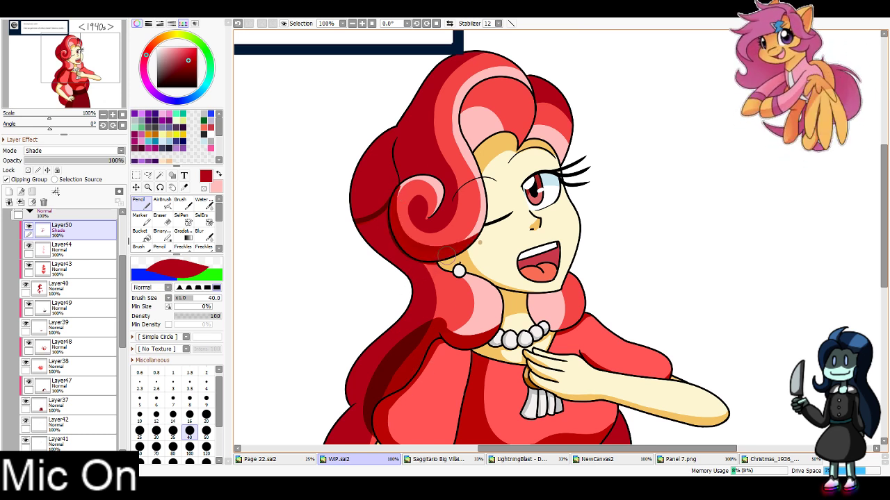
{"action": "mouse_move", "coordinate": [456, 264]}
{"action": "left_mouse_down"}
{"action": "mouse_move", "coordinate": [394, 291]}
{"action": "mouse_move", "coordinate": [407, 262]}
{"action": "mouse_move", "coordinate": [386, 231]}
{"action": "mouse_move", "coordinate": [370, 234]}
{"action": "mouse_move", "coordinate": [395, 274]}
{"action": "left_mouse_up"}
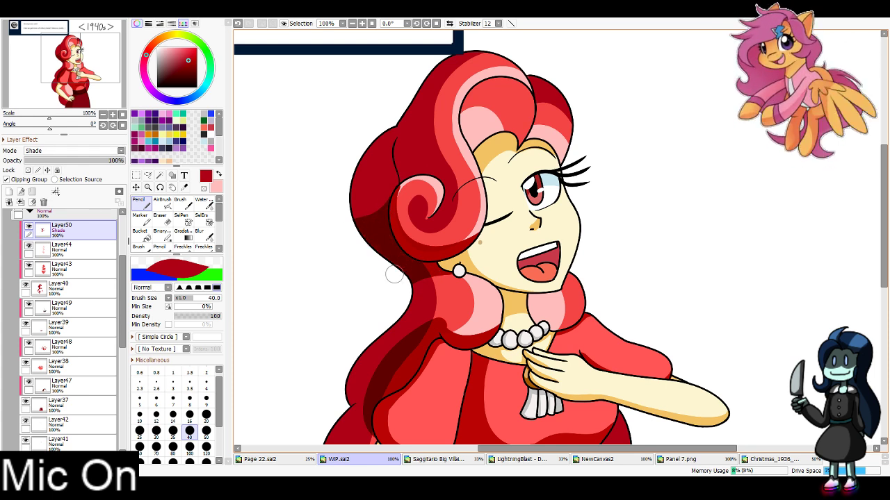
Shade the lower hair behind the sleeve, the bent arm and both sides of the waist, redoing the strokes beside the sleeve
{"action": "left_click", "coordinate": [79, 64]}
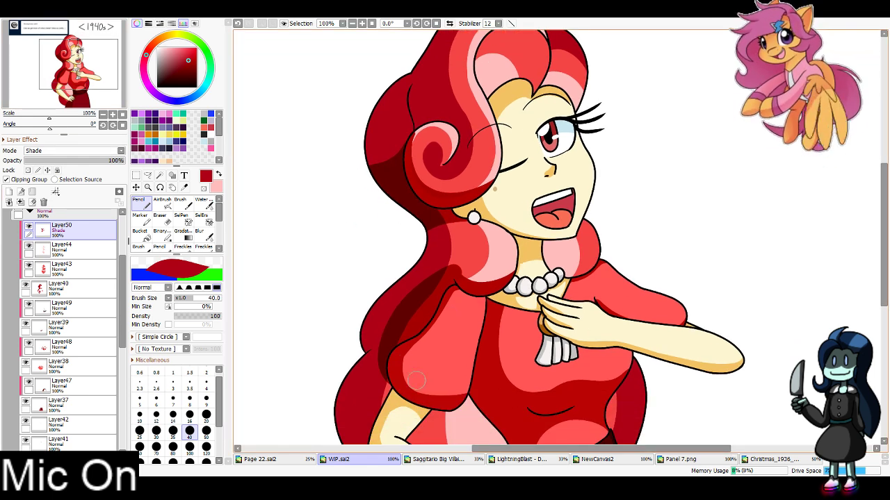
{"action": "scroll", "coordinate": [445, 321], "scroll_direction": "down", "scroll_amount": 4}
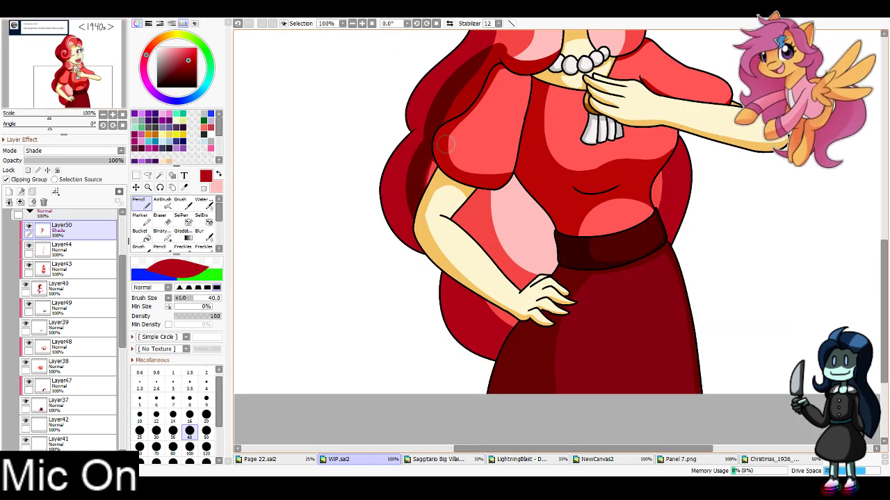
{"action": "key", "text": "ctrl+z"}
{"action": "left_click_drag", "start_coordinate": [446, 138], "coordinate": [433, 240]}
{"action": "left_click_drag", "start_coordinate": [446, 153], "coordinate": [434, 239]}
{"action": "key", "text": "ctrl+z"}
{"action": "key", "text": "ctrl+z"}
{"action": "mouse_move", "coordinate": [447, 136]}
{"action": "left_mouse_down"}
{"action": "mouse_move", "coordinate": [420, 249]}
{"action": "mouse_move", "coordinate": [426, 198]}
{"action": "left_mouse_up"}
{"action": "mouse_move", "coordinate": [459, 290]}
{"action": "left_mouse_down"}
{"action": "mouse_move", "coordinate": [458, 207]}
{"action": "mouse_move", "coordinate": [478, 366]}
{"action": "mouse_move", "coordinate": [485, 221]}
{"action": "left_mouse_up"}
{"action": "mouse_move", "coordinate": [501, 278]}
{"action": "left_mouse_down"}
{"action": "mouse_move", "coordinate": [528, 181]}
{"action": "mouse_move", "coordinate": [556, 217]}
{"action": "left_mouse_up"}
{"action": "mouse_move", "coordinate": [668, 155]}
{"action": "left_mouse_down"}
{"action": "mouse_move", "coordinate": [654, 223]}
{"action": "mouse_move", "coordinate": [690, 230]}
{"action": "left_mouse_up"}
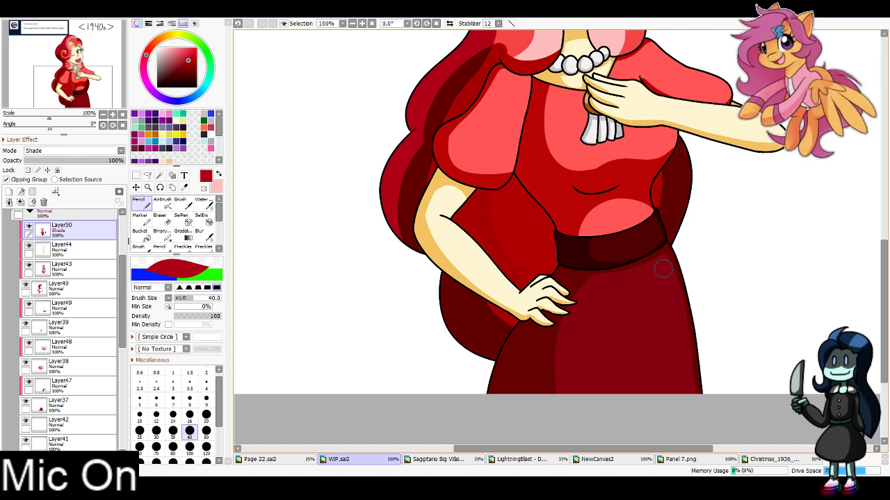
Set the hair shadow layer's blending mode to Normal and its opacity to 40%
{"action": "left_click", "coordinate": [73, 151]}
{"action": "left_click", "coordinate": [69, 160]}
{"action": "left_click", "coordinate": [64, 160]}
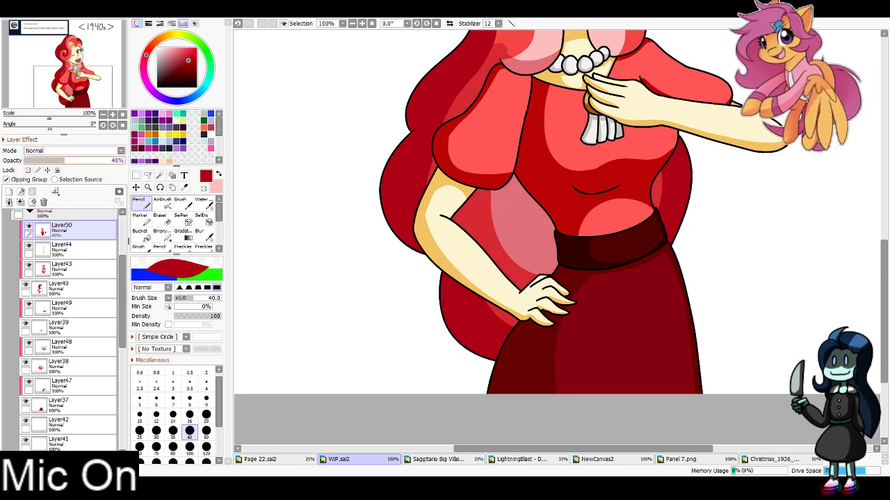
Lock the hair shadow layer's transparency, repaint its shading very dark red with a size 300 Pencil, and raise the opacity to 49%
{"action": "left_click_drag", "start_coordinate": [73, 91], "coordinate": [80, 73]}
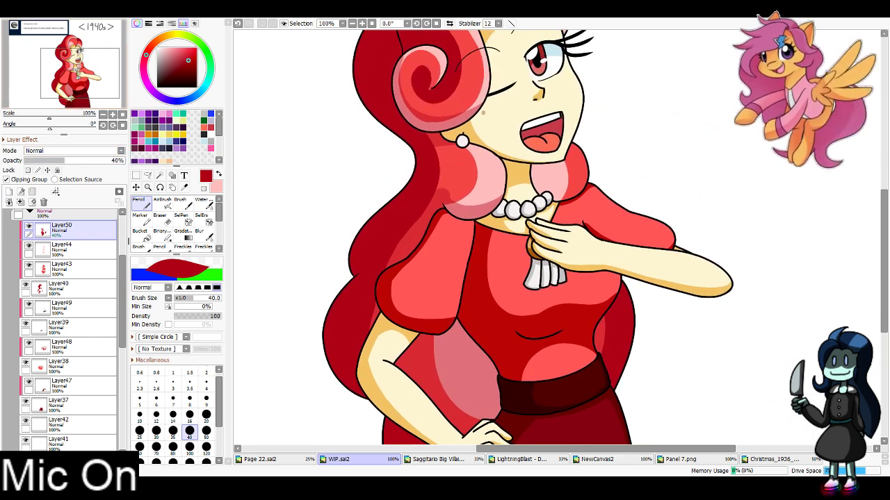
{"action": "scroll", "coordinate": [80, 73], "scroll_direction": "down", "scroll_amount": 2}
{"action": "left_click", "coordinate": [28, 170]}
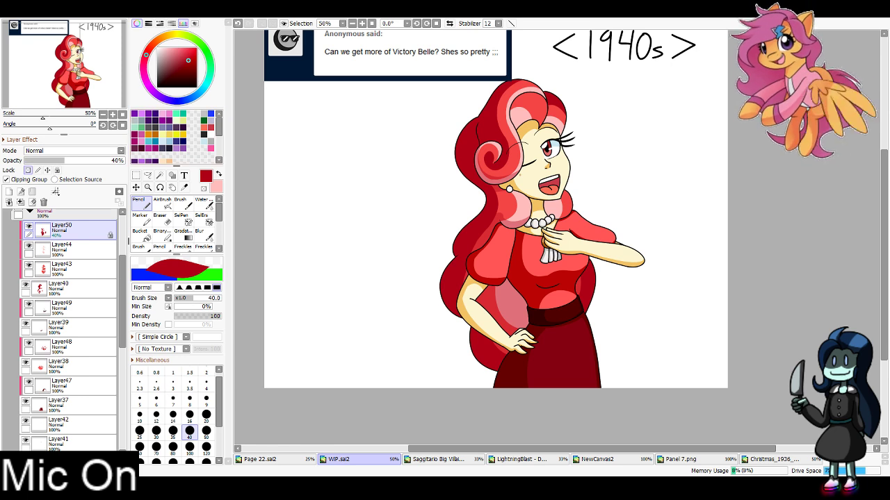
{"action": "left_click", "coordinate": [187, 69]}
{"action": "left_click", "coordinate": [189, 461]}
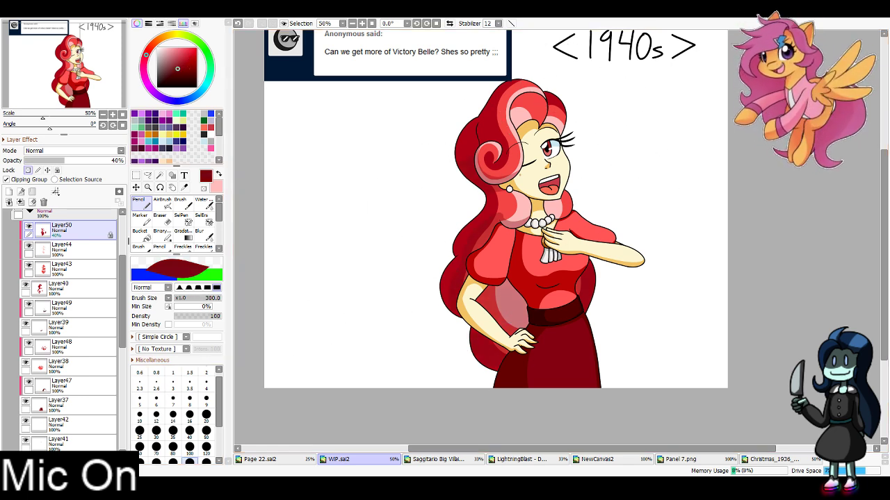
{"action": "left_click", "coordinate": [172, 76]}
{"action": "mouse_move", "coordinate": [527, 134]}
{"action": "left_mouse_down"}
{"action": "mouse_move", "coordinate": [540, 254]}
{"action": "mouse_move", "coordinate": [554, 286]}
{"action": "mouse_move", "coordinate": [507, 309]}
{"action": "mouse_move", "coordinate": [503, 324]}
{"action": "left_mouse_up"}
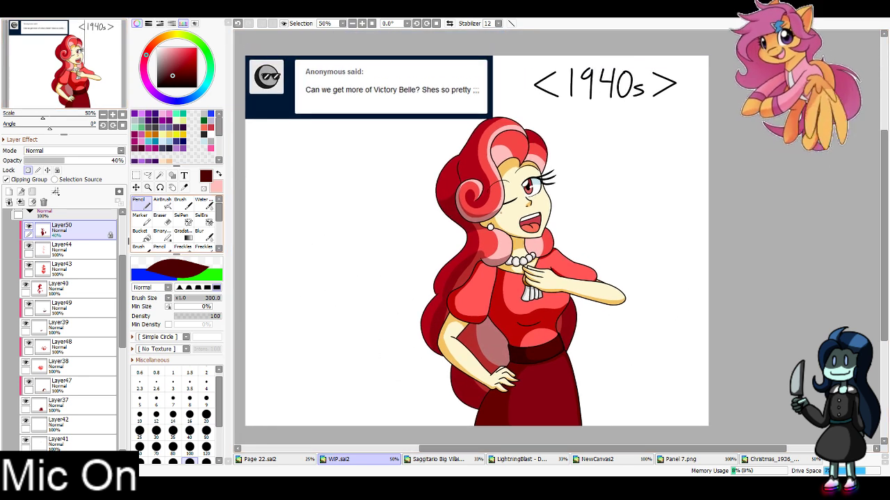
{"action": "left_click_drag", "start_coordinate": [64, 161], "coordinate": [74, 161]}
Unlock the hair shadow layer's transparency and set the Eraser size to 40 before returning to the Pencil
{"action": "double_click", "coordinate": [362, 24]}
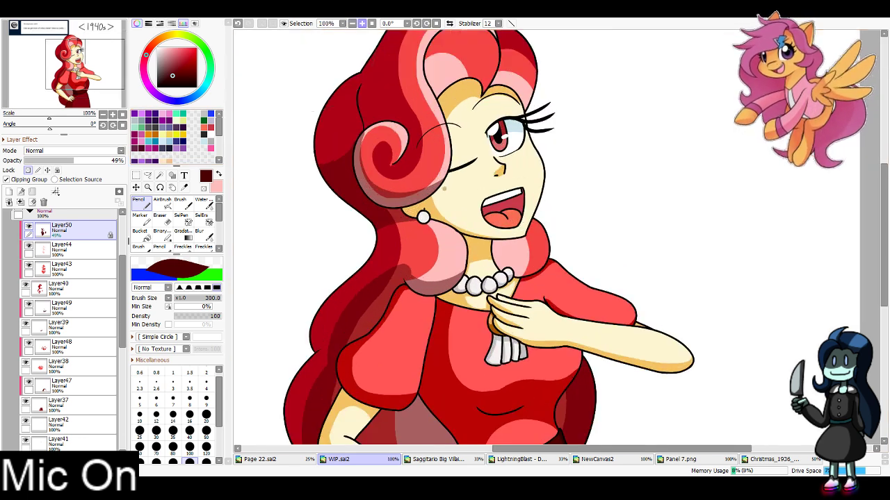
{"action": "left_click", "coordinate": [28, 171]}
{"action": "key", "text": "e"}
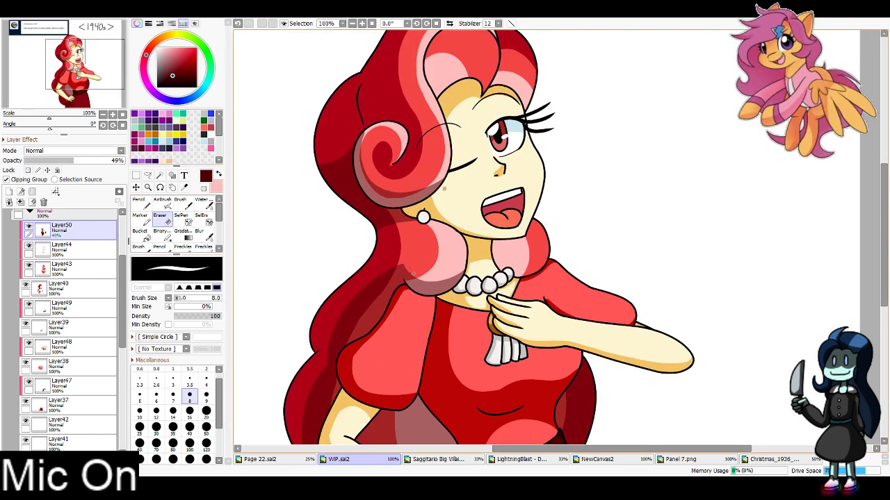
{"action": "left_click", "coordinate": [190, 427]}
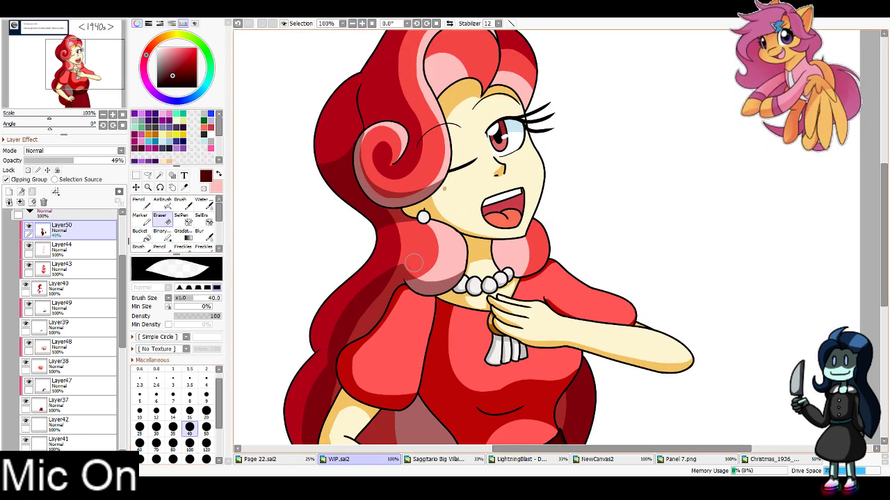
{"action": "key", "text": "n"}
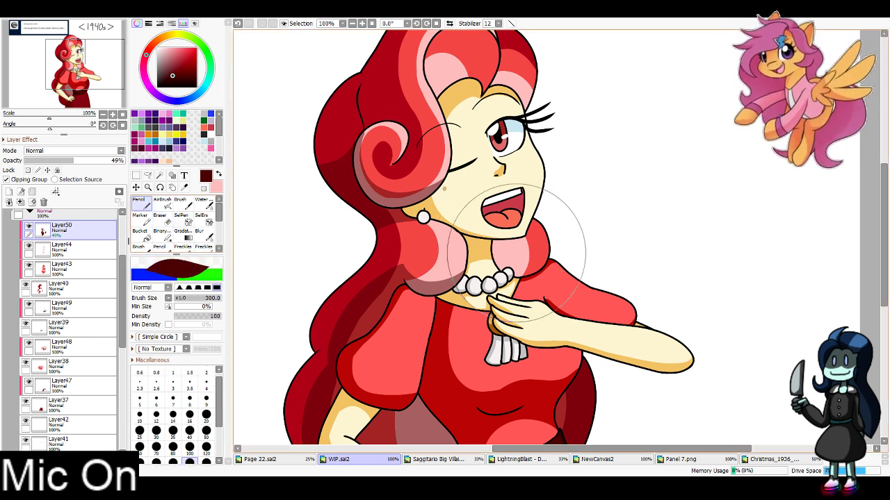
{"action": "left_click", "coordinate": [189, 416]}
{"action": "mouse_move", "coordinate": [495, 241]}
{"action": "left_mouse_down"}
{"action": "mouse_move", "coordinate": [499, 258]}
{"action": "mouse_move", "coordinate": [543, 259]}
{"action": "left_mouse_up"}
{"action": "key", "text": "ctrl+z"}
{"action": "key", "text": "ctrl+z"}
{"action": "key", "text": "ctrl+y"}
{"action": "key", "text": "ctrl+y"}
{"action": "key", "text": "ctrl+z"}
{"action": "key", "text": "ctrl+z"}
Shade the lock beside the neck and the undersides of the front hair rolls above the forehead with a size 40 Pencil
{"action": "left_click", "coordinate": [190, 432]}
{"action": "mouse_move", "coordinate": [494, 334]}
{"action": "left_mouse_down"}
{"action": "mouse_move", "coordinate": [494, 192]}
{"action": "mouse_move", "coordinate": [550, 104]}
{"action": "left_mouse_up"}
{"action": "left_click_drag", "start_coordinate": [628, 4], "coordinate": [540, 366]}
{"action": "mouse_move", "coordinate": [407, 194]}
{"action": "left_mouse_down"}
{"action": "mouse_move", "coordinate": [416, 220]}
{"action": "mouse_move", "coordinate": [406, 199]}
{"action": "mouse_move", "coordinate": [420, 231]}
{"action": "mouse_move", "coordinate": [404, 181]}
{"action": "mouse_move", "coordinate": [415, 221]}
{"action": "mouse_move", "coordinate": [407, 186]}
{"action": "mouse_move", "coordinate": [408, 209]}
{"action": "mouse_move", "coordinate": [406, 196]}
{"action": "mouse_move", "coordinate": [431, 167]}
{"action": "mouse_move", "coordinate": [409, 190]}
{"action": "mouse_move", "coordinate": [431, 168]}
{"action": "mouse_move", "coordinate": [411, 182]}
{"action": "mouse_move", "coordinate": [440, 173]}
{"action": "mouse_move", "coordinate": [424, 169]}
{"action": "mouse_move", "coordinate": [442, 179]}
{"action": "mouse_move", "coordinate": [444, 167]}
{"action": "mouse_move", "coordinate": [437, 177]}
{"action": "mouse_move", "coordinate": [459, 184]}
{"action": "mouse_move", "coordinate": [443, 224]}
{"action": "mouse_move", "coordinate": [460, 187]}
{"action": "mouse_move", "coordinate": [456, 200]}
{"action": "mouse_move", "coordinate": [459, 190]}
{"action": "mouse_move", "coordinate": [426, 200]}
{"action": "left_mouse_up"}
{"action": "key", "text": "ctrl+z"}
{"action": "mouse_move", "coordinate": [466, 223]}
{"action": "left_mouse_down"}
{"action": "mouse_move", "coordinate": [479, 206]}
{"action": "mouse_move", "coordinate": [500, 234]}
{"action": "left_mouse_up"}
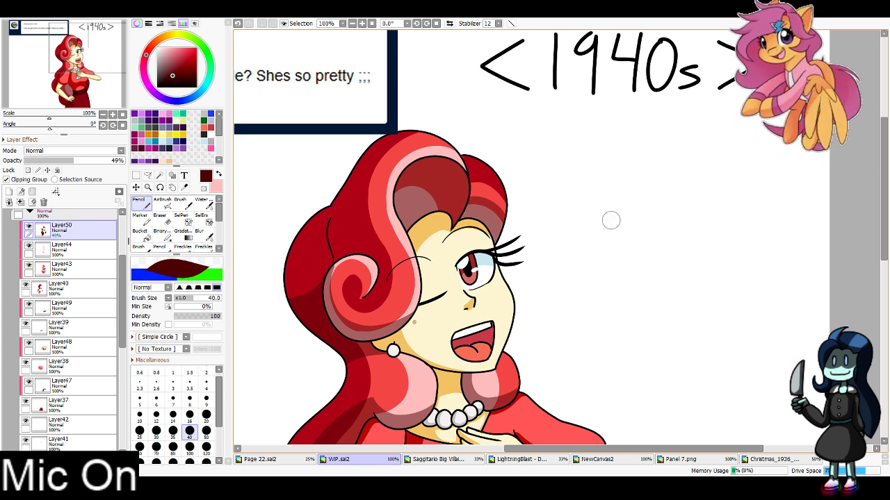
Lock the hair shadow layer's transparency again and set up a size 300 Pencil in a slightly brighter dark red
{"action": "left_click", "coordinate": [353, 24]}
{"action": "left_click", "coordinate": [352, 24]}
{"action": "left_click_drag", "start_coordinate": [549, 292], "coordinate": [642, 233]}
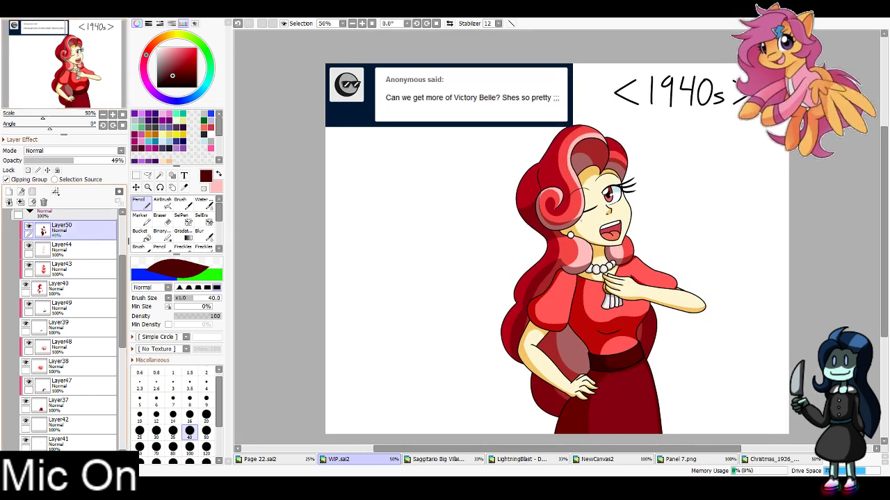
{"action": "left_click", "coordinate": [28, 170]}
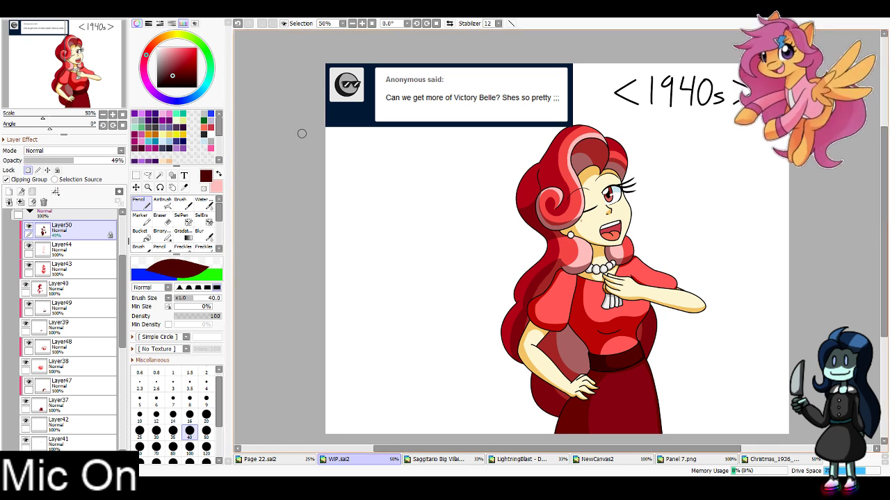
{"action": "left_click", "coordinate": [179, 69]}
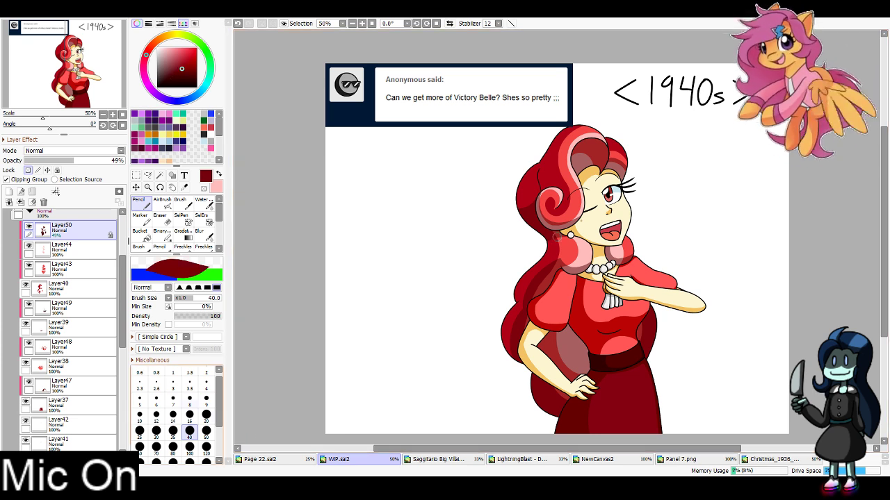
{"action": "left_click", "coordinate": [190, 462]}
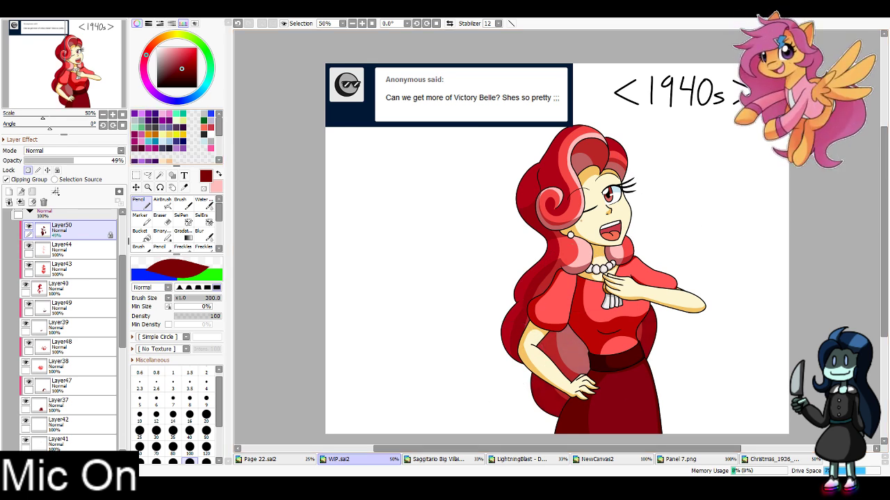
{"action": "left_click_drag", "start_coordinate": [182, 69], "coordinate": [188, 70]}
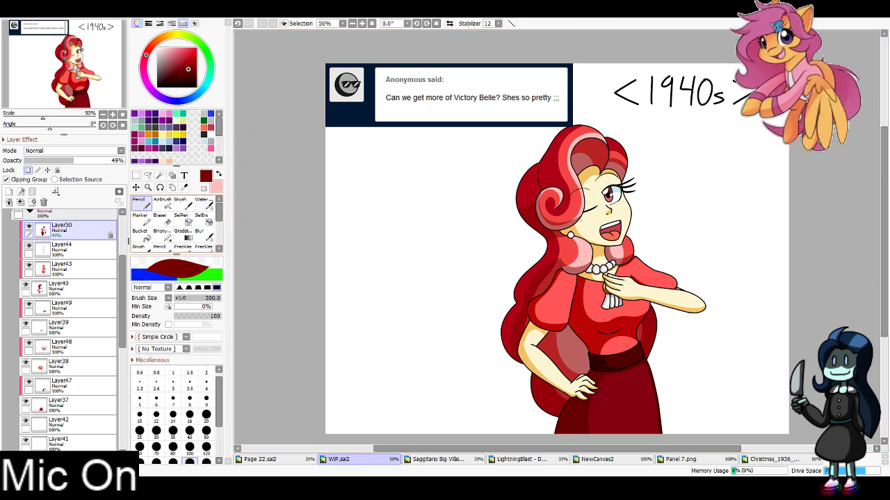
Add black text in the empty area beside the character, reading "Ask and you shall" and "receive darling~" on two lines
{"action": "left_click", "coordinate": [218, 174]}
{"action": "left_click", "coordinate": [197, 88]}
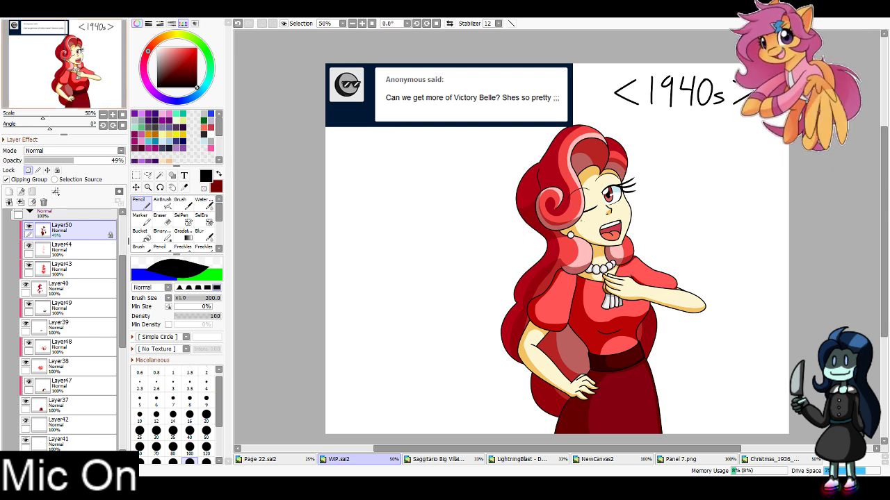
{"action": "left_click", "coordinate": [47, 90]}
{"action": "left_click", "coordinate": [185, 176]}
{"action": "left_click_drag", "start_coordinate": [559, 208], "coordinate": [562, 275]}
{"action": "left_click", "coordinate": [448, 166]}
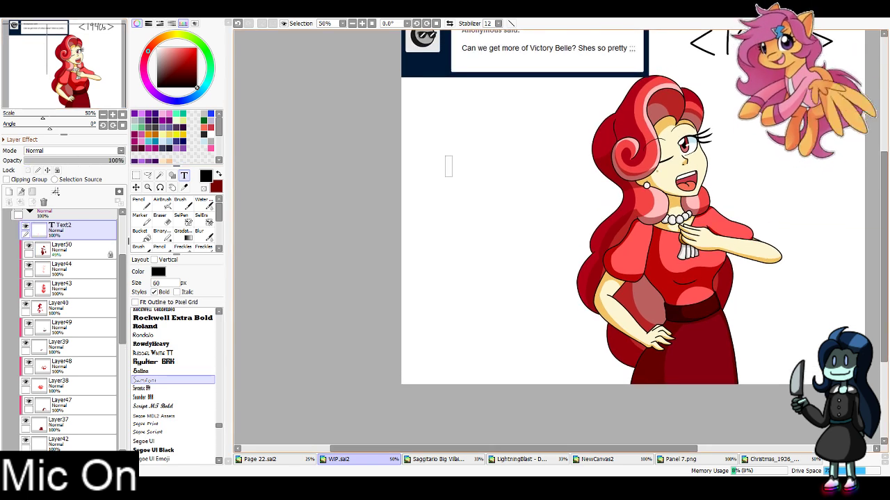
{"action": "type", "text": "Ask and you shall"}
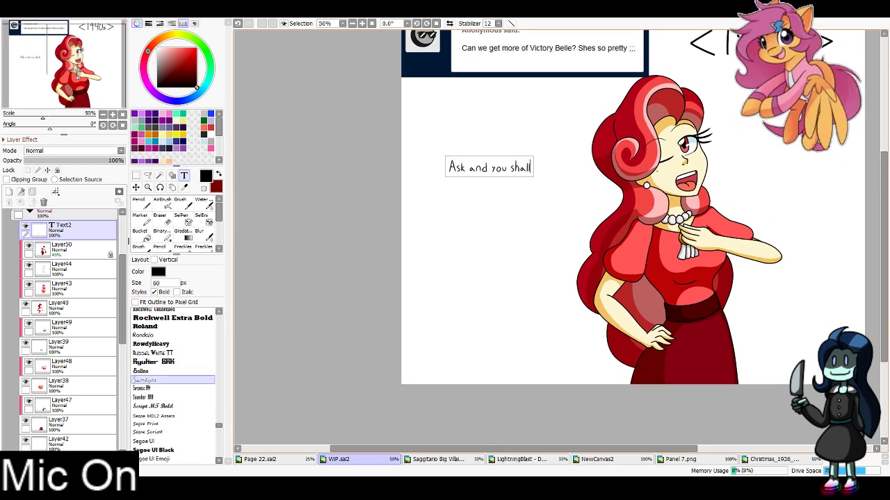
{"action": "key", "text": "Return"}
{"action": "type", "text": "receive darling~"}
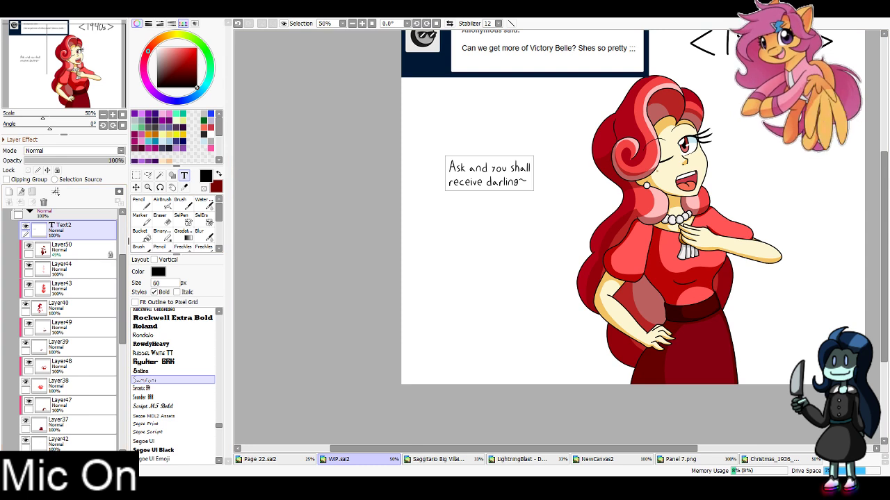
Move the text layer directly below Layer32 in Folder3, collapse Folder4, and nudge the text into place under the question box
{"action": "scroll", "coordinate": [63, 330], "scroll_direction": "up", "scroll_amount": 3}
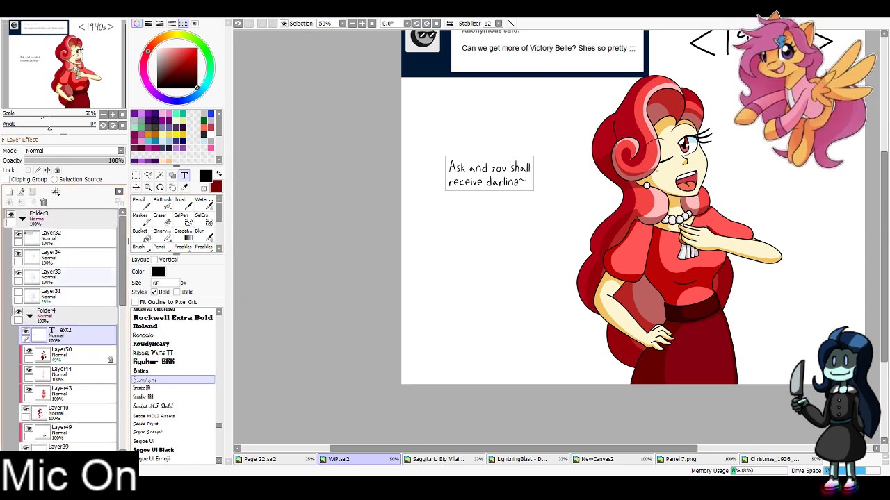
{"action": "left_click_drag", "start_coordinate": [64, 335], "coordinate": [64, 248]}
{"action": "left_click", "coordinate": [30, 336]}
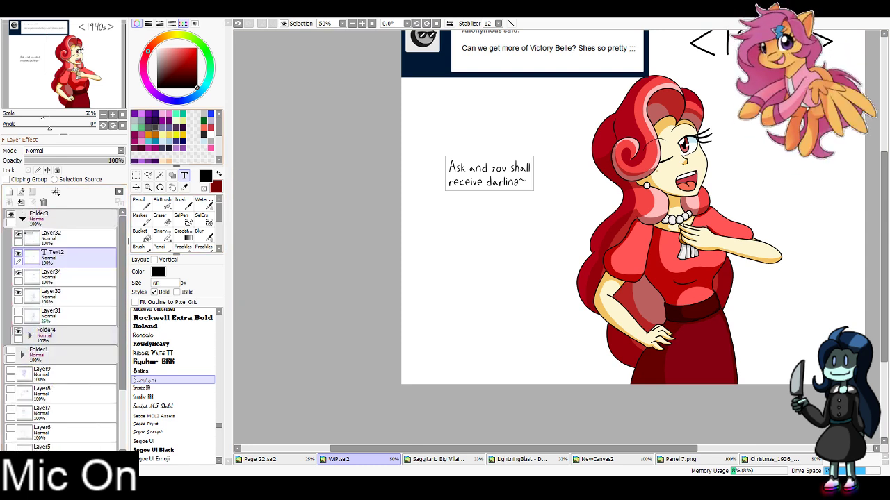
{"action": "left_click", "coordinate": [137, 188]}
{"action": "left_click_drag", "start_coordinate": [490, 175], "coordinate": [583, 200]}
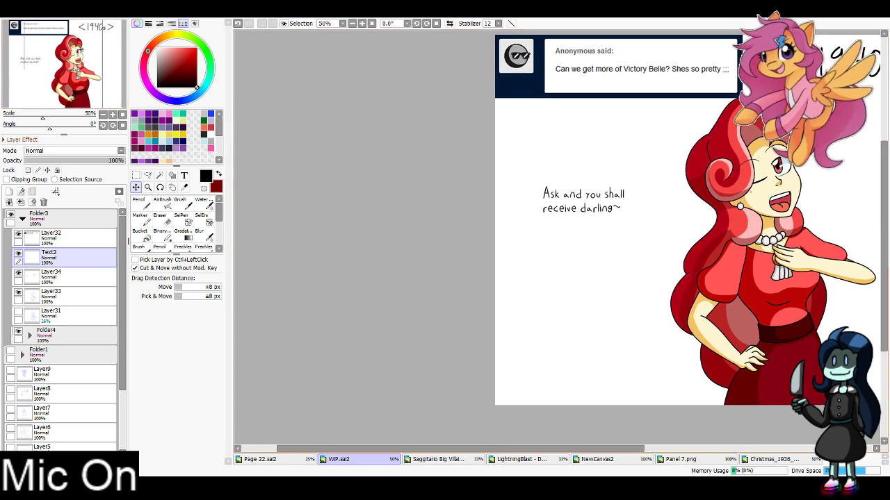
Select the line "receive darling~", shift it slightly right to centre it under the first line, and clear the selection
{"action": "double_click", "coordinate": [362, 24]}
{"action": "key", "text": "ctrl+t"}
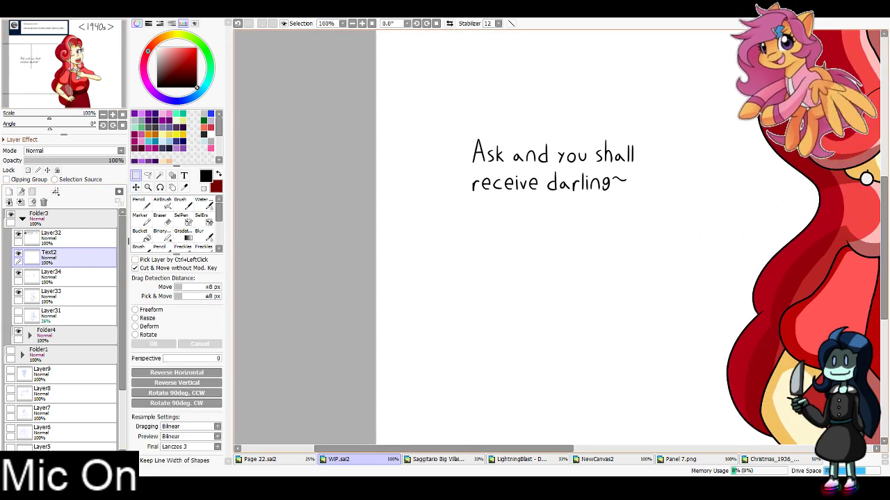
{"action": "left_click_drag", "start_coordinate": [458, 219], "coordinate": [643, 169]}
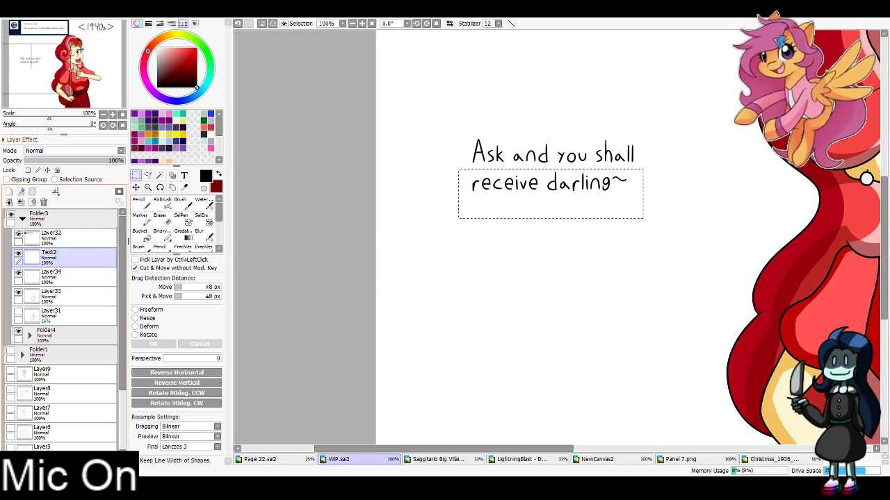
{"action": "key", "text": "ctrl+d"}
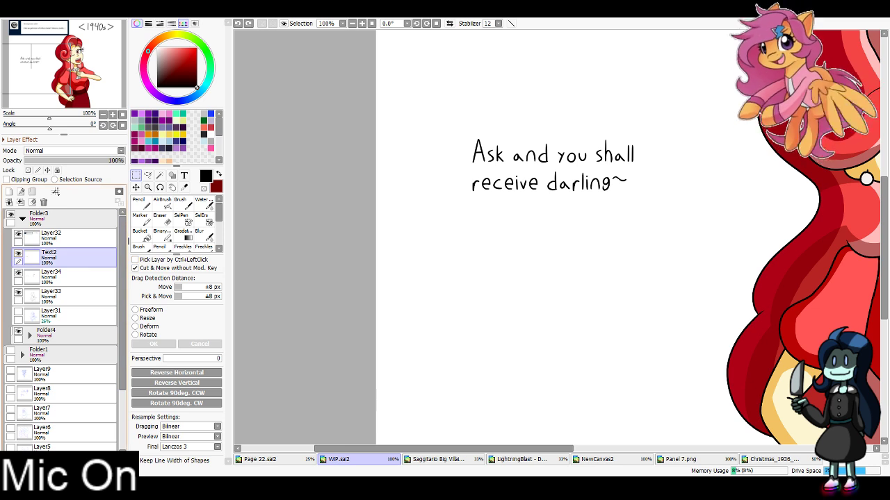
{"action": "left_click_drag", "start_coordinate": [461, 219], "coordinate": [664, 167]}
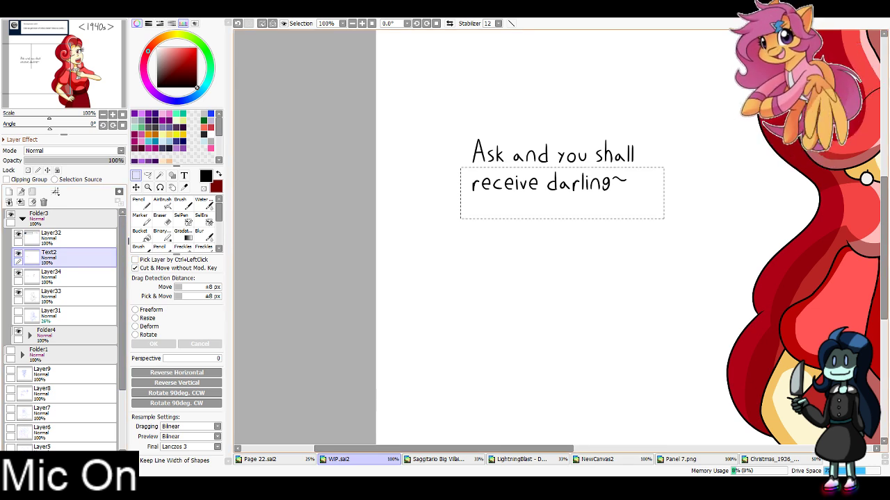
{"action": "left_click_drag", "start_coordinate": [561, 193], "coordinate": [567, 192]}
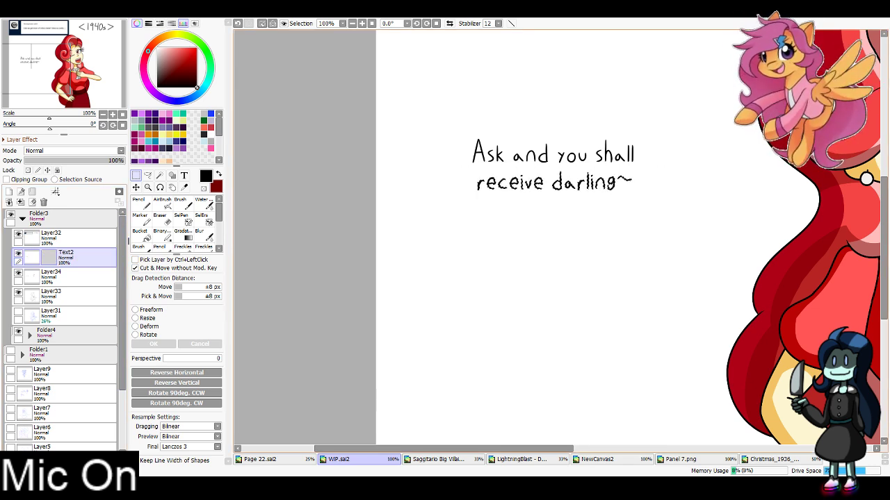
{"action": "key", "text": "ctrl+d"}
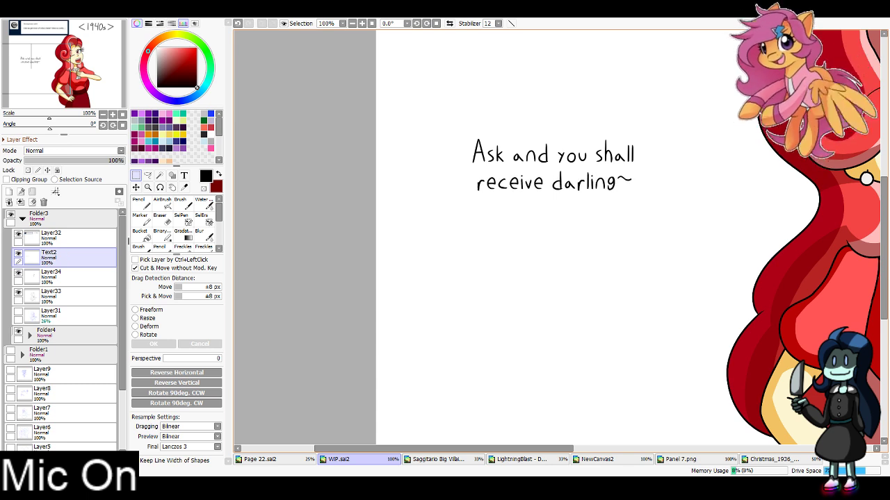
Add a light blue ellipse around the reply text, place its layer directly below Text2, and centre it behind the two lines
{"action": "left_click", "coordinate": [204, 141]}
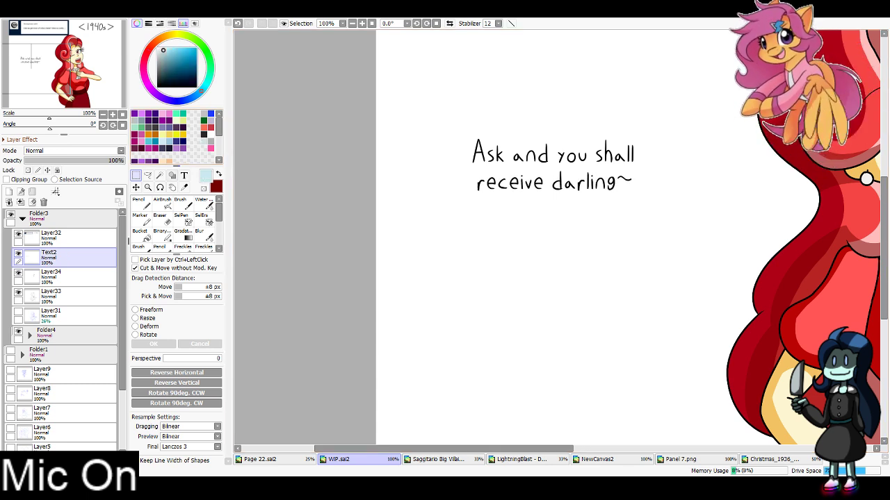
{"action": "left_click", "coordinate": [172, 175]}
{"action": "left_click_drag", "start_coordinate": [430, 110], "coordinate": [691, 241]}
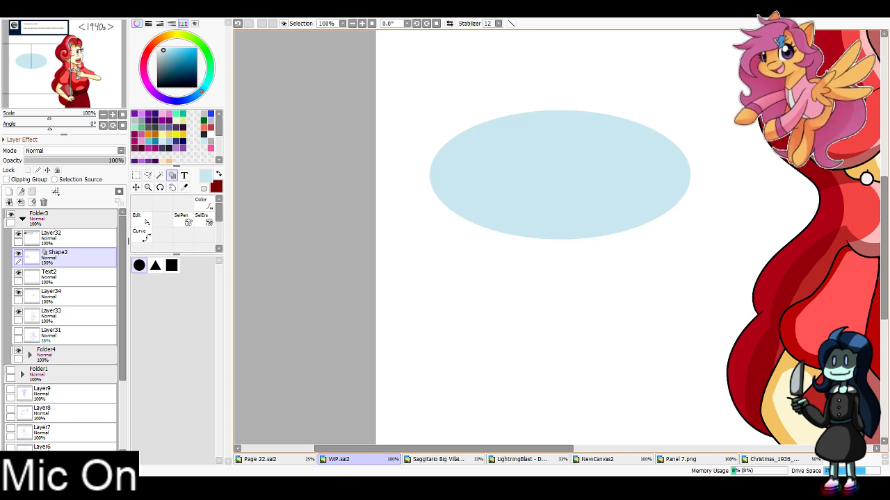
{"action": "left_click_drag", "start_coordinate": [70, 258], "coordinate": [69, 284]}
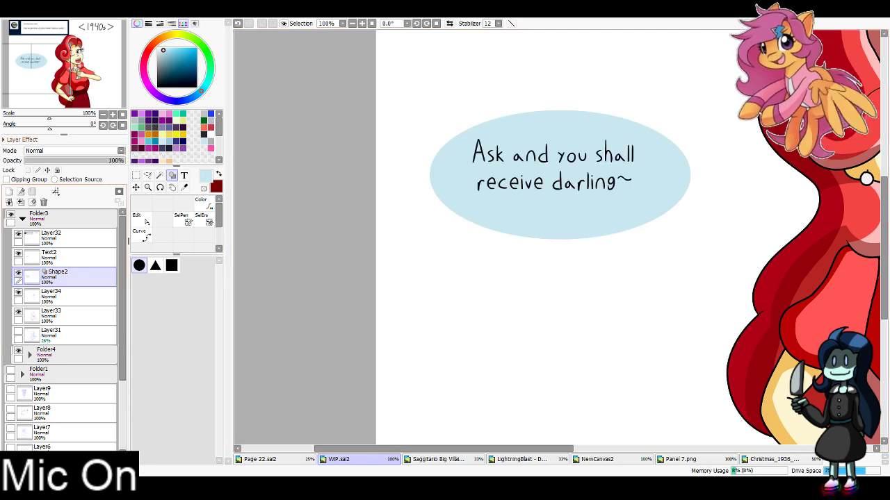
{"action": "left_click", "coordinate": [136, 188]}
{"action": "left_click_drag", "start_coordinate": [559, 175], "coordinate": [551, 169]}
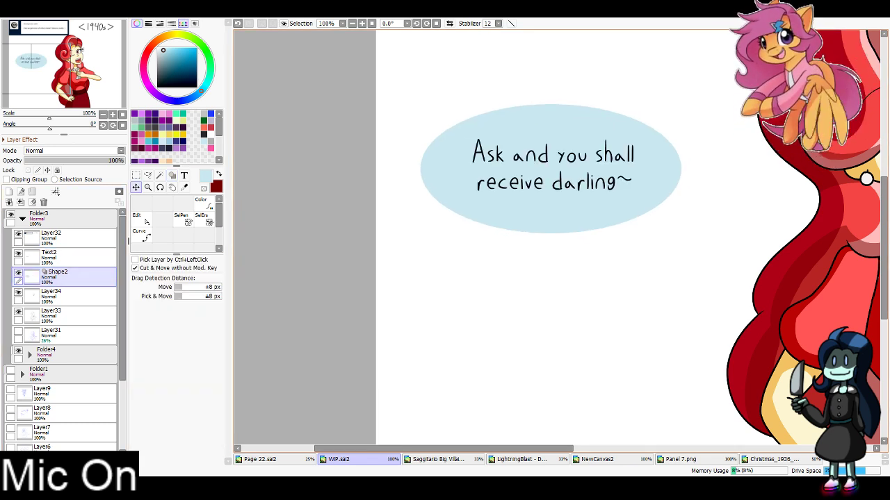
Rasterize the ellipse layer and paint a tapered light blue tail from its edge toward the character with a size 16 Pencil
{"action": "key", "text": "ctrl+r"}
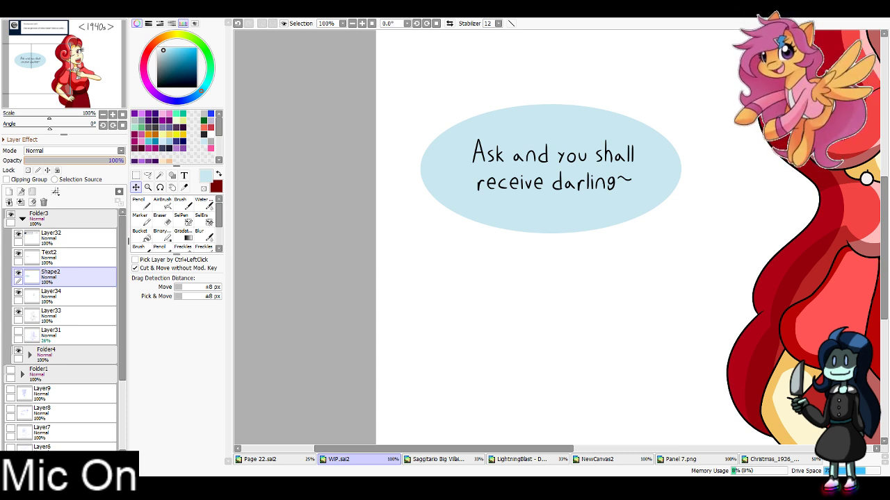
{"action": "left_click", "coordinate": [141, 204]}
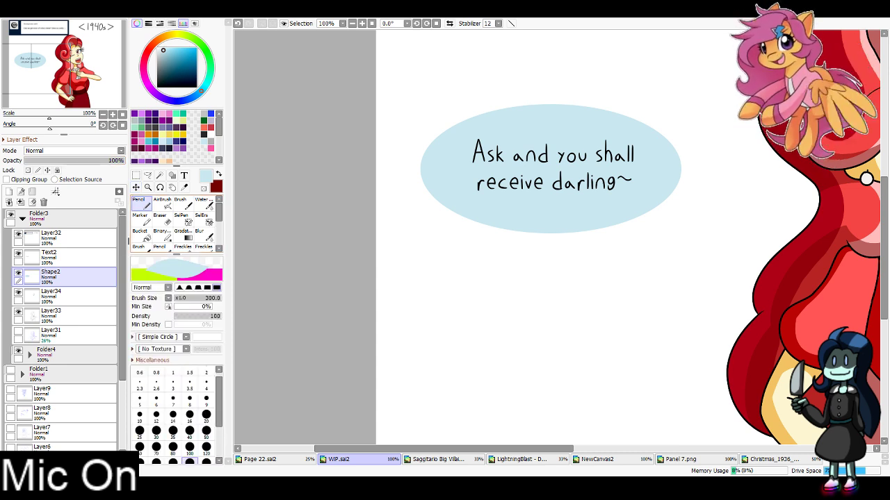
{"action": "left_click_drag", "start_coordinate": [32, 69], "coordinate": [49, 60]}
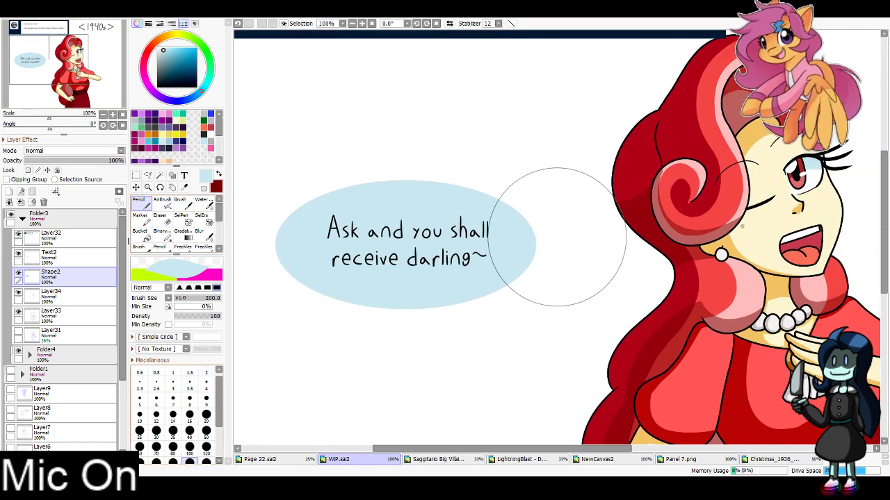
{"action": "left_click", "coordinate": [156, 400]}
{"action": "mouse_move", "coordinate": [530, 264]}
{"action": "left_mouse_down"}
{"action": "mouse_move", "coordinate": [587, 252]}
{"action": "mouse_move", "coordinate": [543, 246]}
{"action": "mouse_move", "coordinate": [629, 259]}
{"action": "mouse_move", "coordinate": [577, 262]}
{"action": "mouse_move", "coordinate": [582, 253]}
{"action": "mouse_move", "coordinate": [560, 255]}
{"action": "mouse_move", "coordinate": [580, 249]}
{"action": "mouse_move", "coordinate": [557, 237]}
{"action": "mouse_move", "coordinate": [562, 265]}
{"action": "mouse_move", "coordinate": [590, 252]}
{"action": "mouse_move", "coordinate": [521, 261]}
{"action": "mouse_move", "coordinate": [574, 254]}
{"action": "mouse_move", "coordinate": [542, 252]}
{"action": "left_mouse_up"}
{"action": "left_click", "coordinate": [190, 416]}
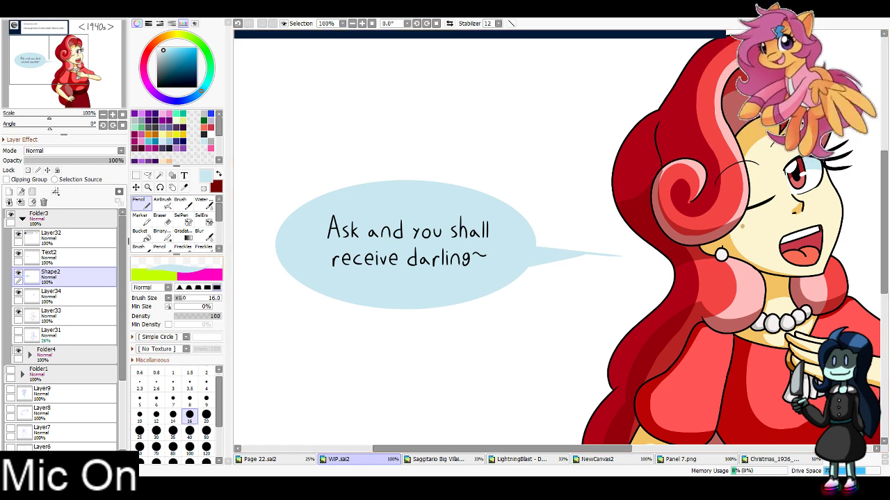
Shorten and sharpen the speech bubble's tail with a size 40 Eraser
{"action": "left_click", "coordinate": [161, 219]}
{"action": "mouse_move", "coordinate": [631, 259]}
{"action": "left_mouse_down"}
{"action": "mouse_move", "coordinate": [608, 264]}
{"action": "mouse_move", "coordinate": [606, 255]}
{"action": "left_mouse_up"}
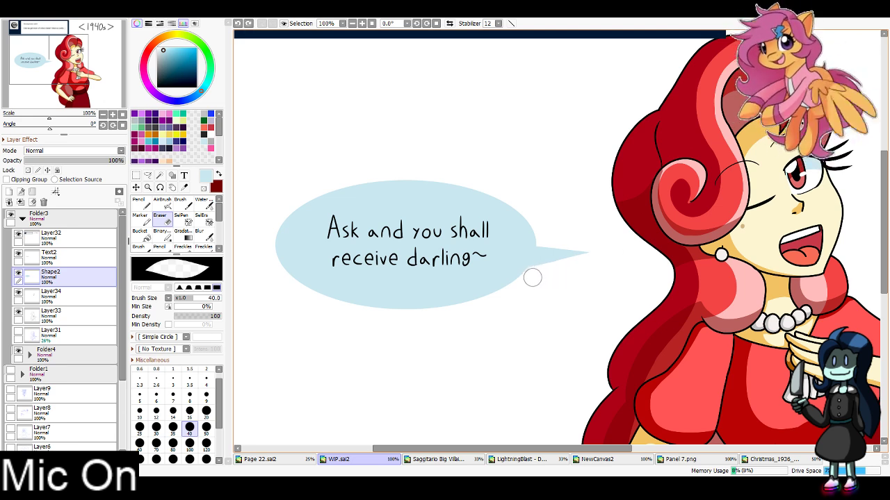
{"action": "left_click_drag", "start_coordinate": [533, 278], "coordinate": [618, 250]}
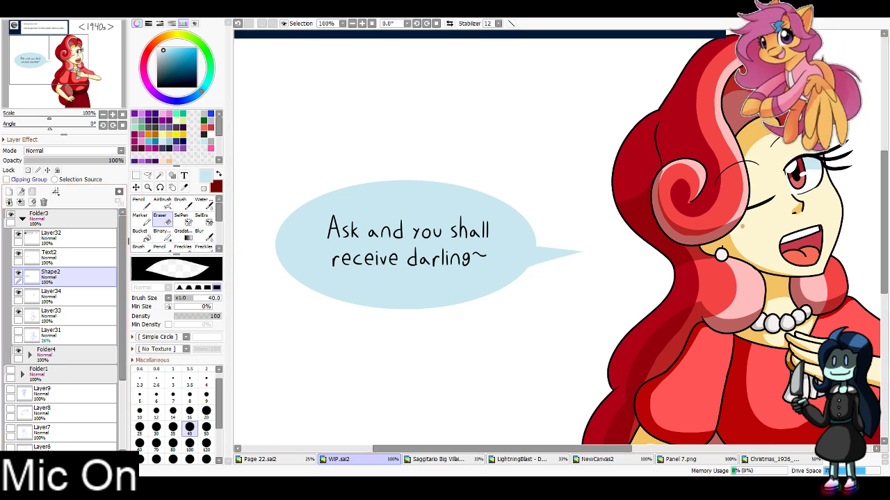
Recolour the speech bubble white with its transparency locked, unlock it, and give the bubble a thick black outline
{"action": "left_click", "coordinate": [28, 170]}
{"action": "left_click", "coordinate": [211, 135]}
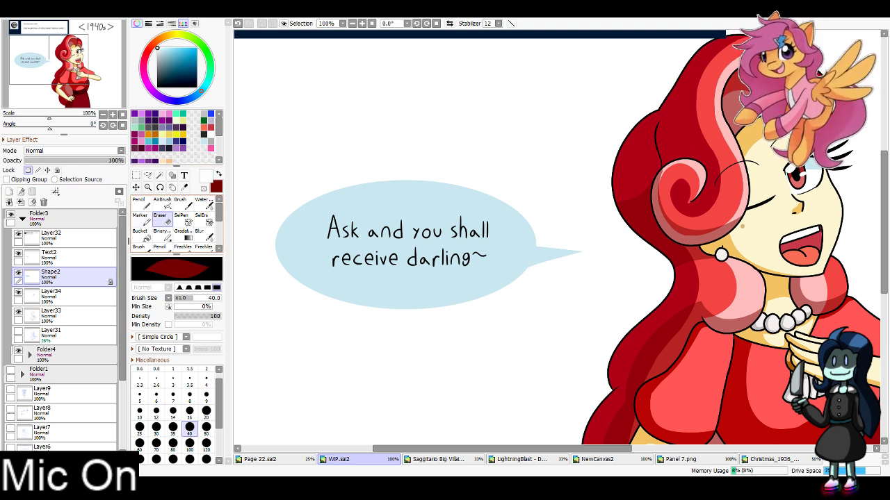
{"action": "key", "text": "n"}
{"action": "mouse_move", "coordinate": [328, 184]}
{"action": "left_mouse_down"}
{"action": "mouse_move", "coordinate": [282, 227]}
{"action": "mouse_move", "coordinate": [248, 308]}
{"action": "mouse_move", "coordinate": [352, 207]}
{"action": "mouse_move", "coordinate": [561, 127]}
{"action": "mouse_move", "coordinate": [355, 258]}
{"action": "mouse_move", "coordinate": [323, 313]}
{"action": "mouse_move", "coordinate": [609, 161]}
{"action": "mouse_move", "coordinate": [460, 253]}
{"action": "mouse_move", "coordinate": [369, 340]}
{"action": "mouse_move", "coordinate": [577, 246]}
{"action": "mouse_move", "coordinate": [664, 235]}
{"action": "mouse_move", "coordinate": [291, 299]}
{"action": "left_mouse_up"}
{"action": "left_click", "coordinate": [28, 171]}
{"action": "left_click", "coordinate": [219, 174]}
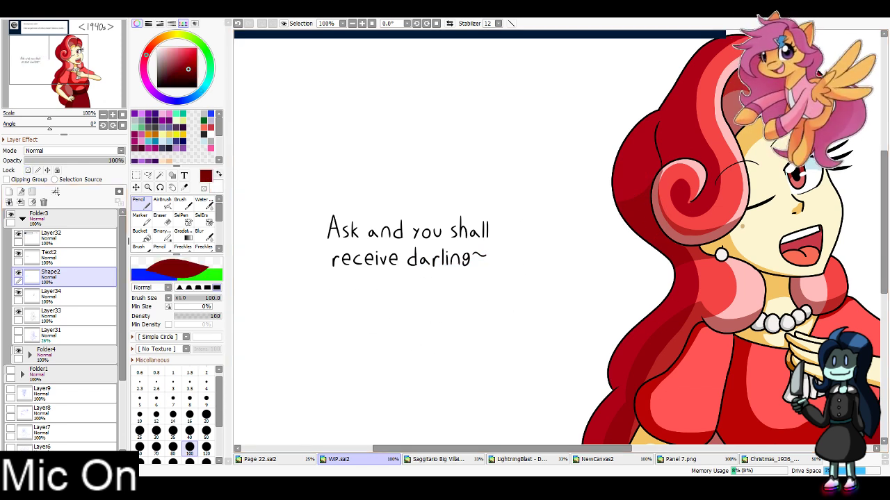
{"action": "left_click", "coordinate": [196, 88]}
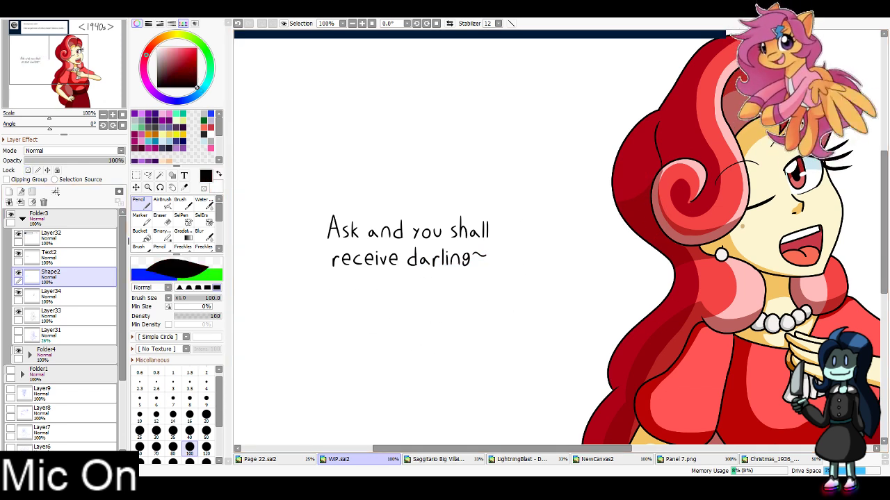
{"action": "key", "text": "ctrl+z"}
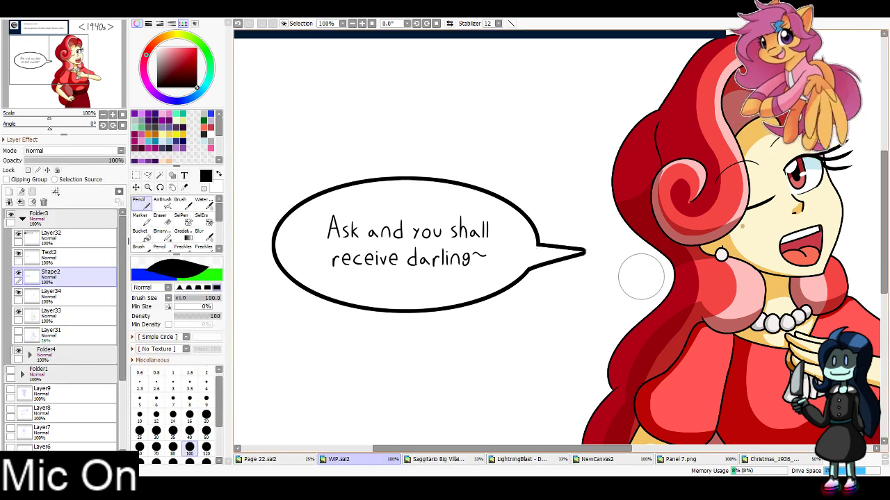
Collapse Folder3, create a new folder above it containing an empty layer, and hide Folder3
{"action": "scroll", "coordinate": [640, 276], "scroll_direction": "down", "scroll_amount": 3}
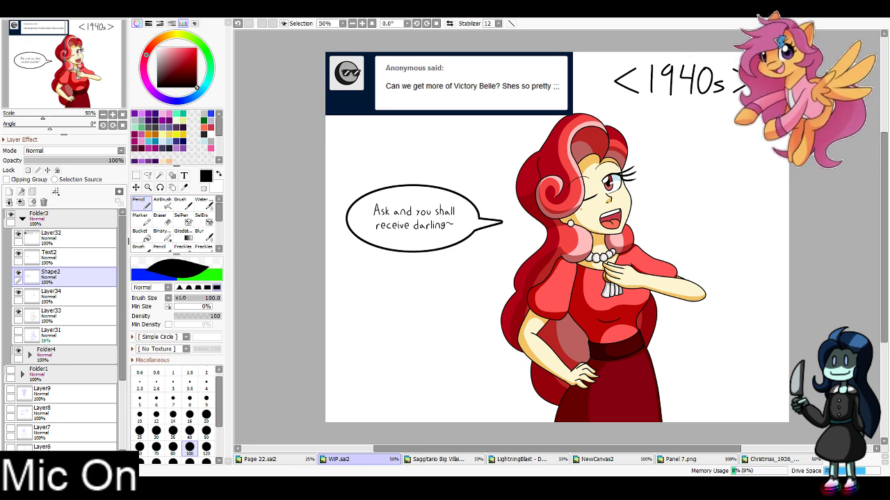
{"action": "left_click", "coordinate": [22, 218]}
{"action": "left_click", "coordinate": [69, 218]}
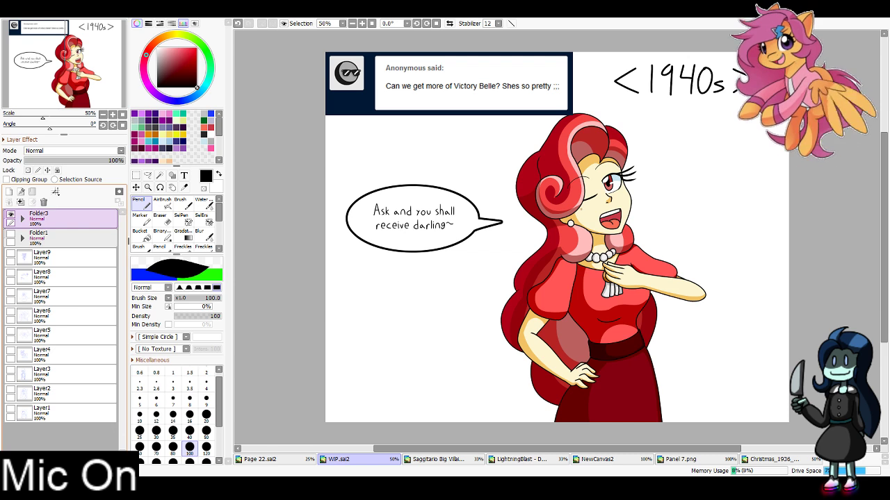
{"action": "left_click", "coordinate": [32, 192]}
{"action": "left_click", "coordinate": [9, 191]}
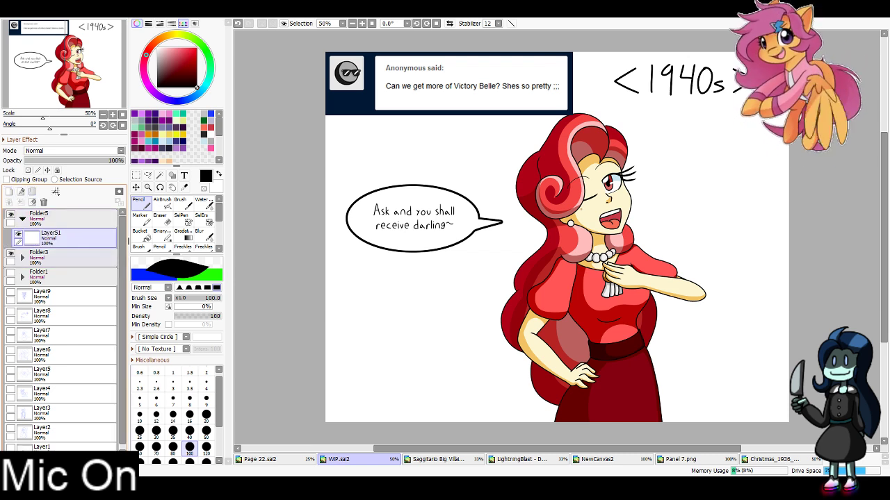
{"action": "left_click", "coordinate": [10, 253]}
Paste the copied Tumblr inbox screenshot into NewCanvas2 as a new layer and hide Layer1 and Layer2 beneath it
{"action": "left_click", "coordinate": [768, 460]}
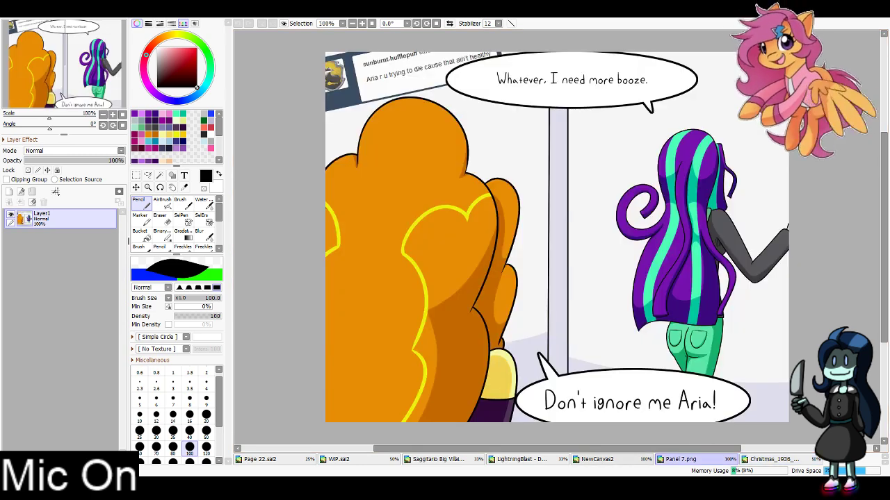
{"action": "left_click", "coordinate": [597, 459]}
{"action": "key", "text": "ctrl+v"}
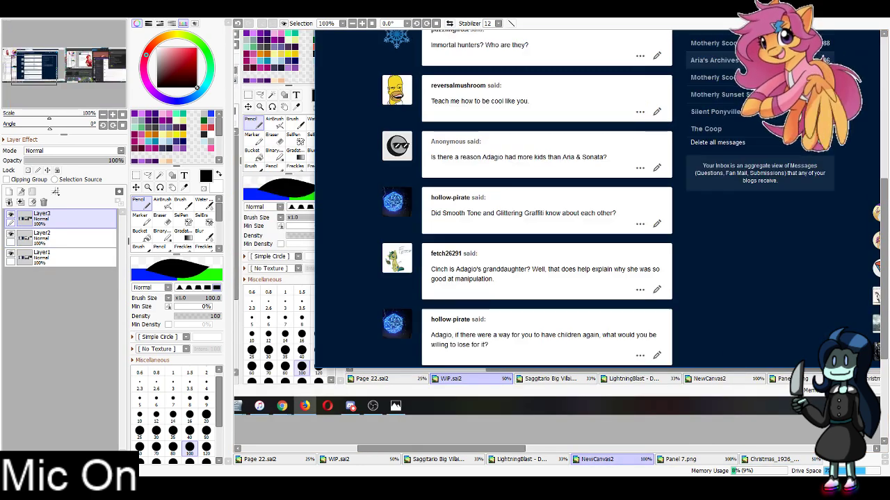
{"action": "left_click_drag", "start_coordinate": [33, 67], "coordinate": [36, 61]}
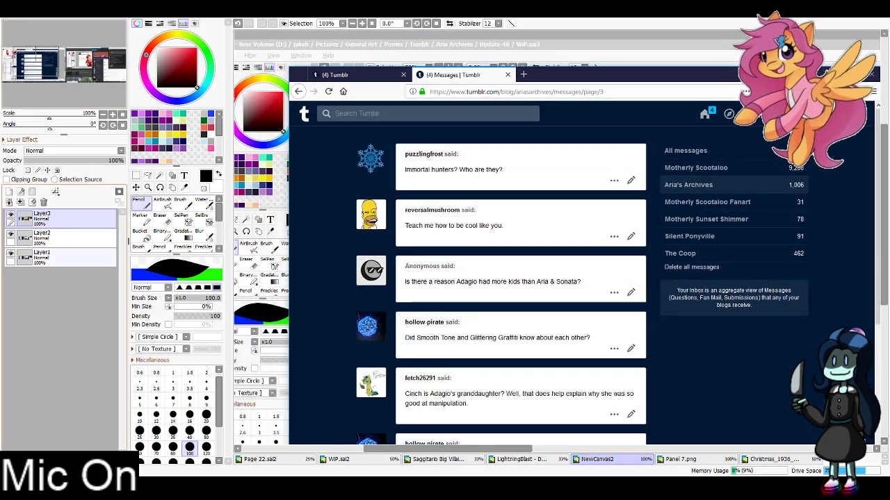
{"action": "left_click", "coordinate": [10, 253]}
{"action": "left_click", "coordinate": [10, 235]}
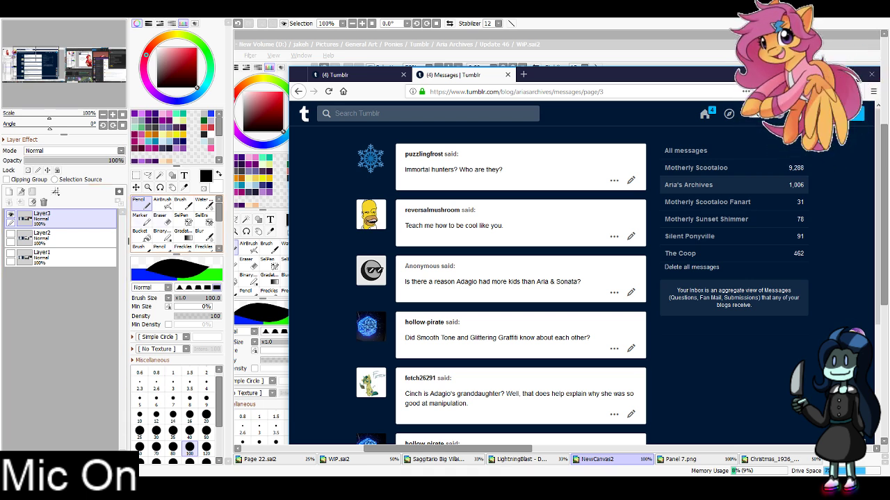
Cut the message "Did Smooth Tone and Glittering Graffiti know about each other?" with its avatar and paste it into Folder5 of WIP.sai2
{"action": "left_click", "coordinate": [137, 175]}
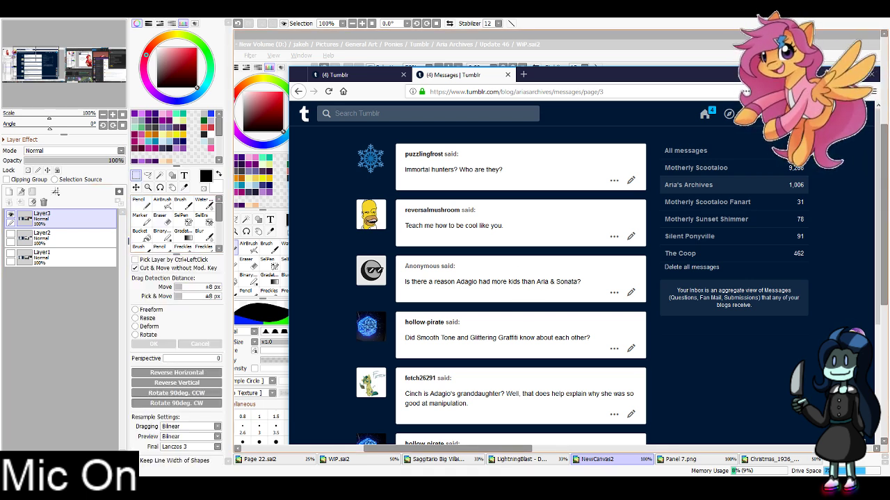
{"action": "left_click_drag", "start_coordinate": [350, 307], "coordinate": [652, 364]}
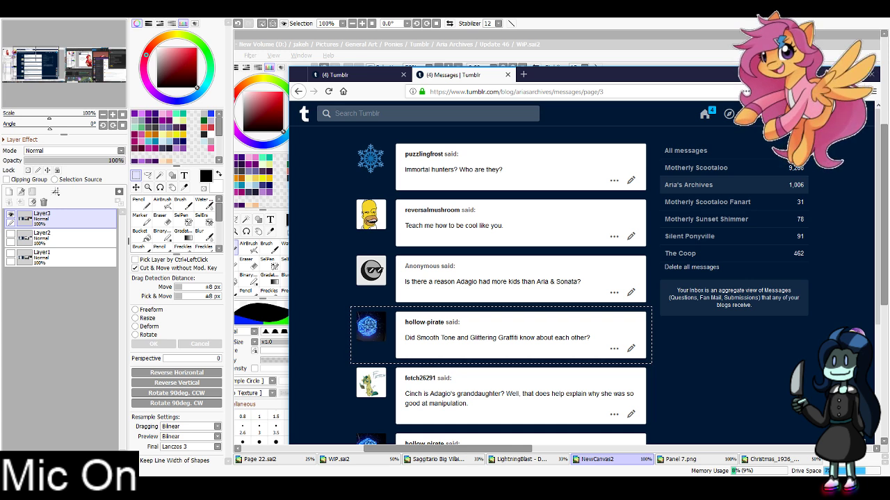
{"action": "key", "text": "ctrl+x"}
{"action": "left_click", "coordinate": [345, 460]}
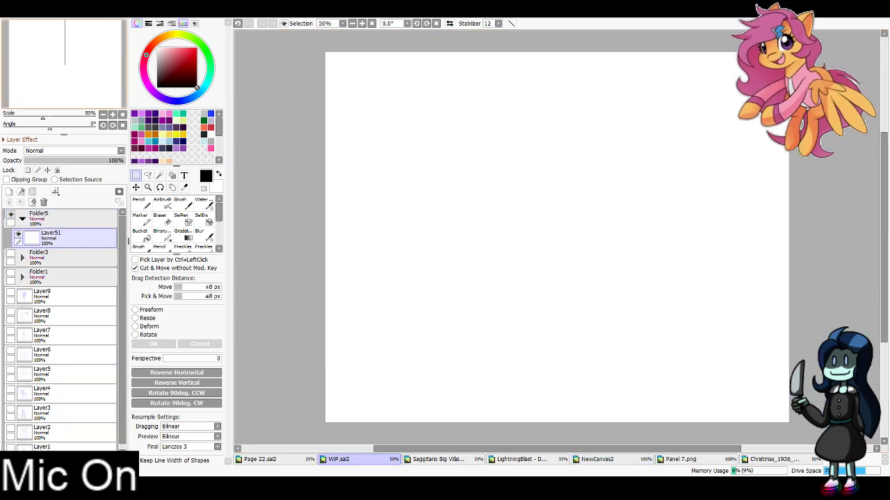
{"action": "key", "text": "ctrl+v"}
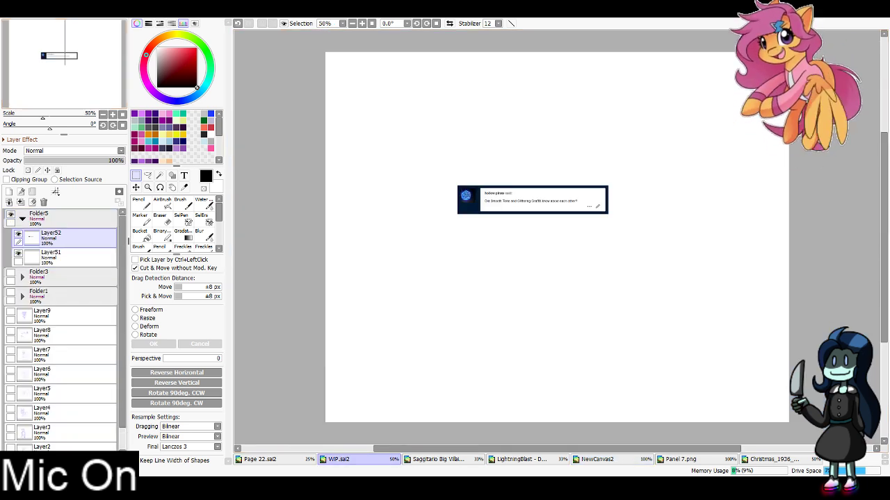
Paint over the dots and edit icon in the pasted question box with a size 16 white Pencil
{"action": "left_click", "coordinate": [219, 174]}
{"action": "left_click", "coordinate": [141, 203]}
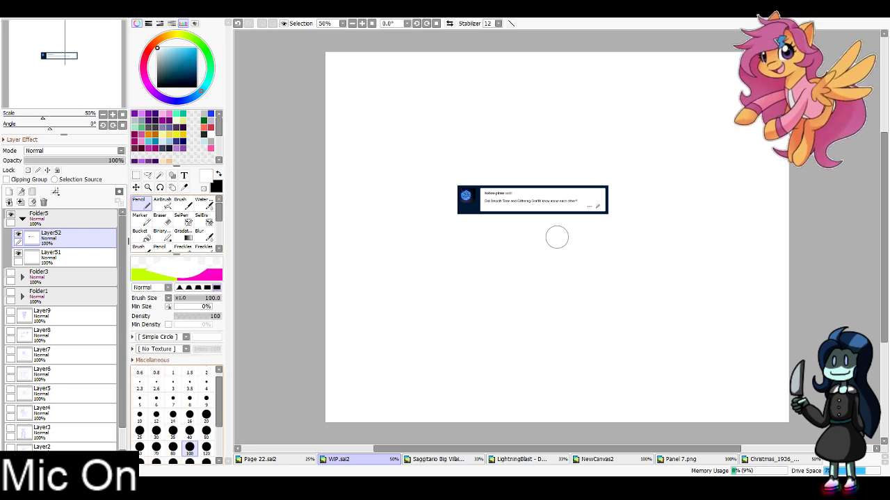
{"action": "key", "text": "bracketleft"}
{"action": "key", "text": "bracketleft"}
{"action": "key", "text": "bracketleft"}
{"action": "key", "text": "bracketleft"}
{"action": "key", "text": "bracketleft"}
{"action": "key", "text": "bracketleft"}
{"action": "key", "text": "bracketleft"}
{"action": "key", "text": "bracketleft"}
{"action": "key", "text": "bracketleft"}
{"action": "key", "text": "bracketleft"}
{"action": "left_click_drag", "start_coordinate": [593, 207], "coordinate": [598, 207]}
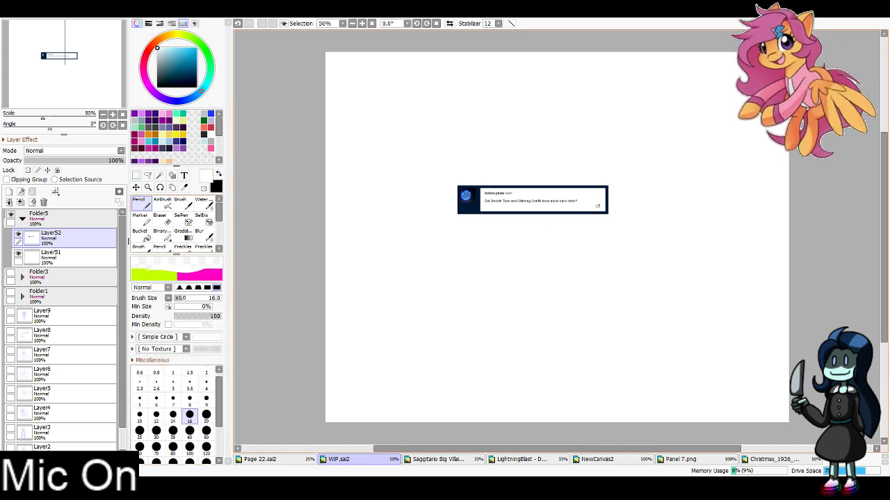
{"action": "scroll", "coordinate": [606, 195], "scroll_direction": "up", "scroll_amount": 2}
{"action": "scroll", "coordinate": [607, 195], "scroll_direction": "up", "scroll_amount": 2}
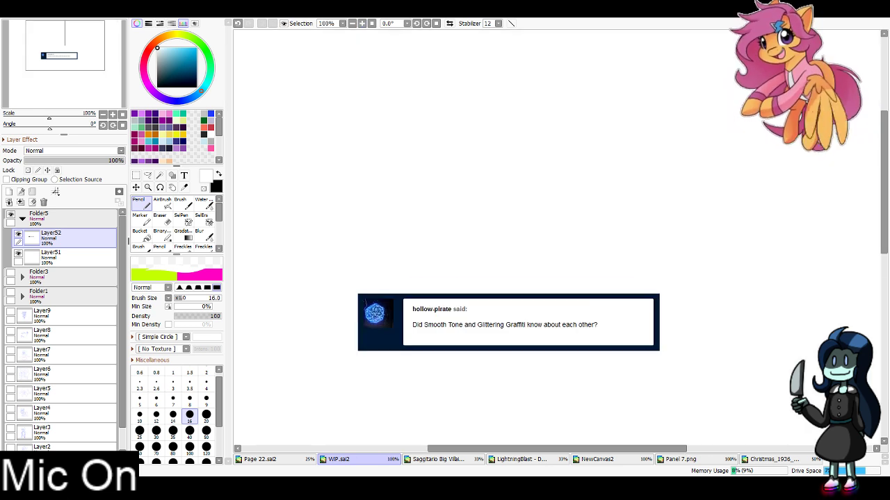
Narrow the question box by shifting its right border in beside the text, delete the leftover strips, and clear the selection
{"action": "left_click", "coordinate": [136, 176]}
{"action": "left_click_drag", "start_coordinate": [647, 282], "coordinate": [692, 363]}
{"action": "left_click_drag", "start_coordinate": [664, 329], "coordinate": [616, 329]}
{"action": "left_click_drag", "start_coordinate": [611, 290], "coordinate": [704, 363]}
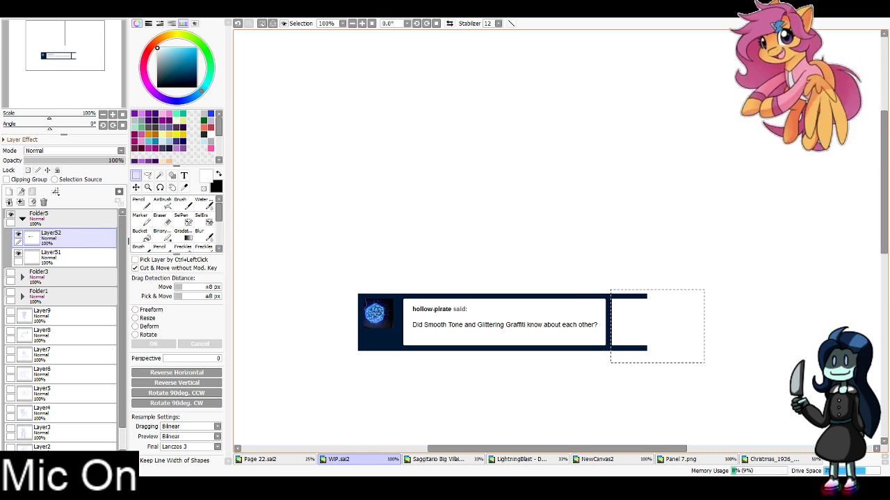
{"action": "key", "text": "Delete"}
{"action": "key", "text": "ctrl+d"}
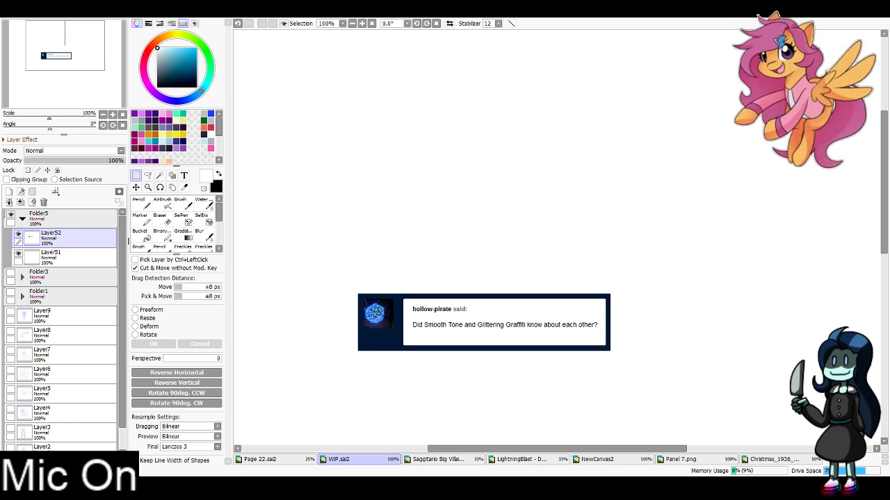
Transform the question box: move it to the canvas's upper-left corner and enlarge it to about three quarters of the canvas width
{"action": "left_click", "coordinate": [352, 24]}
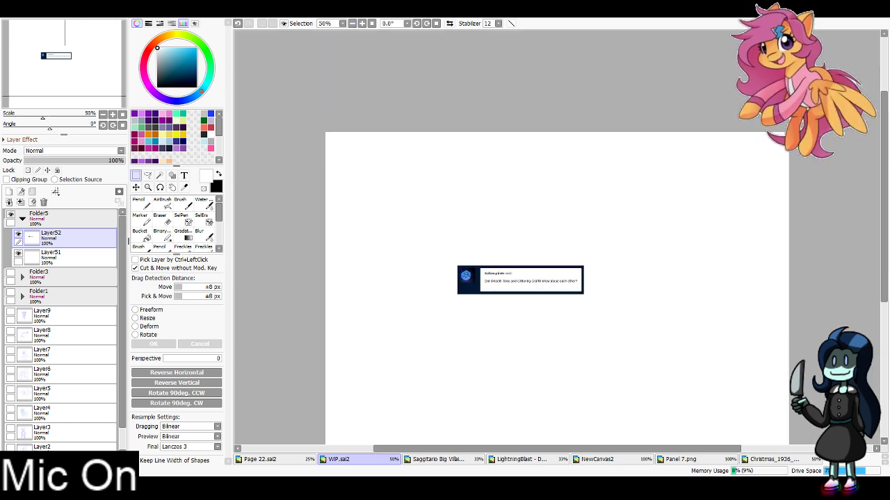
{"action": "left_click_drag", "start_coordinate": [62, 45], "coordinate": [55, 41]}
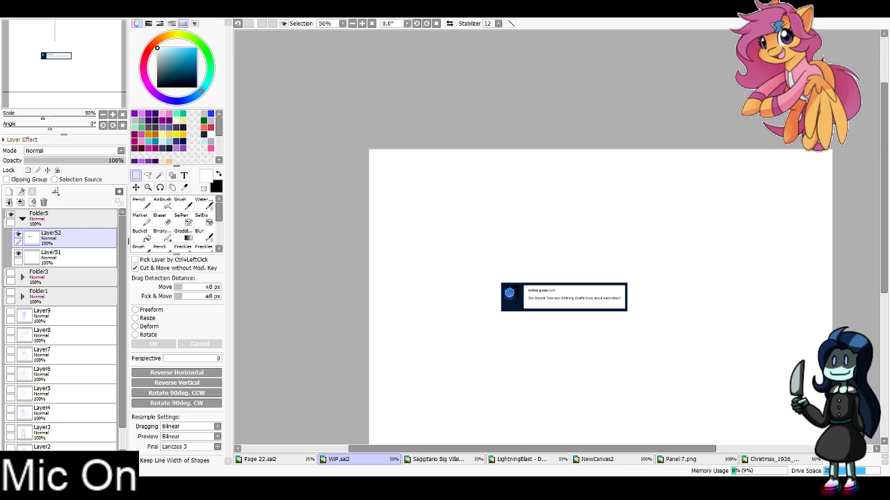
{"action": "key", "text": "ctrl+t"}
{"action": "left_click_drag", "start_coordinate": [563, 298], "coordinate": [429, 163]}
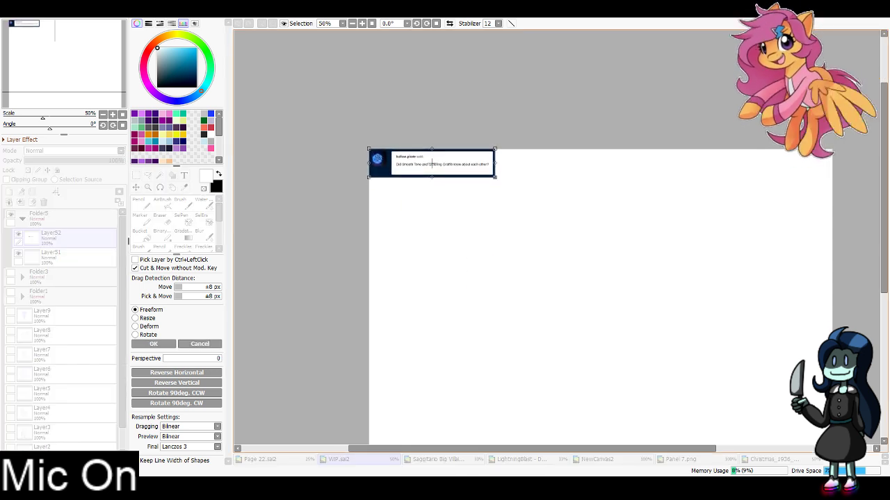
{"action": "left_click_drag", "start_coordinate": [495, 177], "coordinate": [722, 229]}
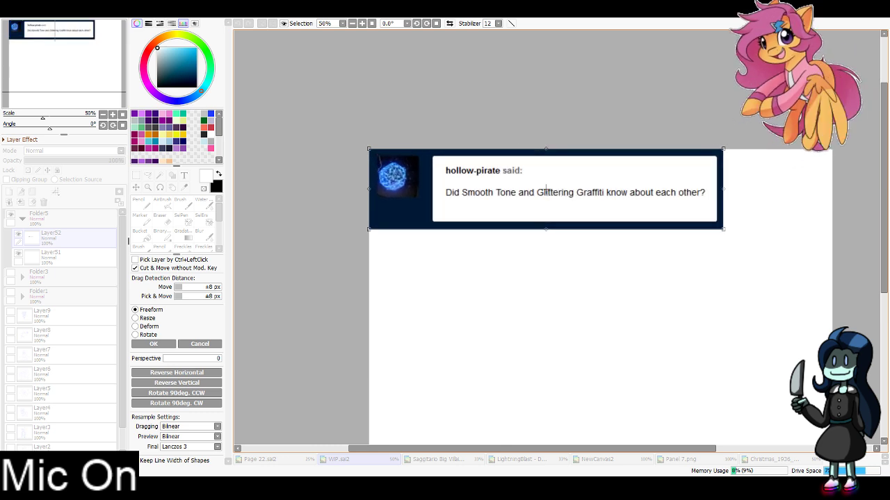
{"action": "key", "text": "Return"}
{"action": "left_click_drag", "start_coordinate": [55, 40], "coordinate": [67, 62]}
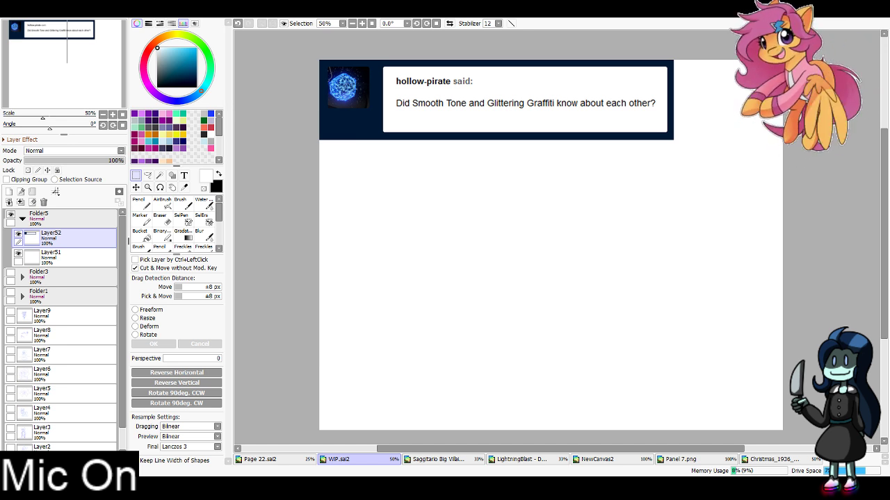
Activate the empty Layer51 beneath the question box and set up the size 4 Marker in blue for sketching
{"action": "left_click", "coordinate": [78, 258]}
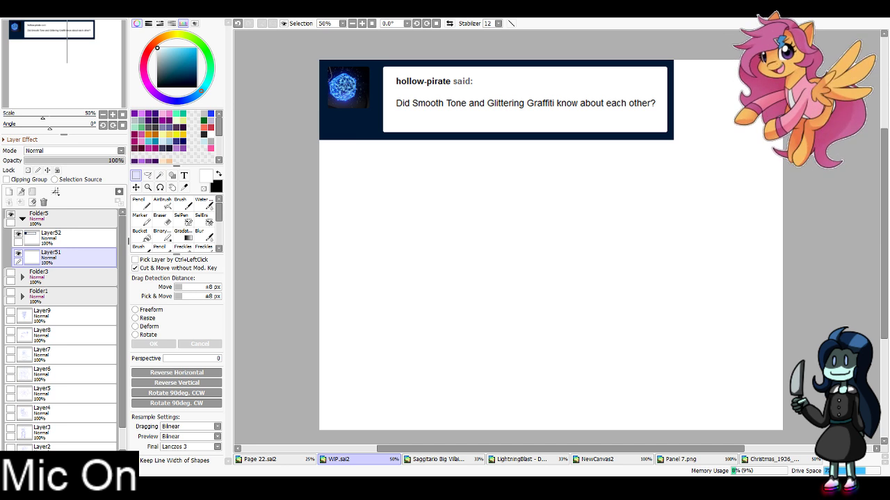
{"action": "left_click", "coordinate": [219, 174]}
{"action": "left_click", "coordinate": [210, 114]}
{"action": "left_click", "coordinate": [142, 219]}
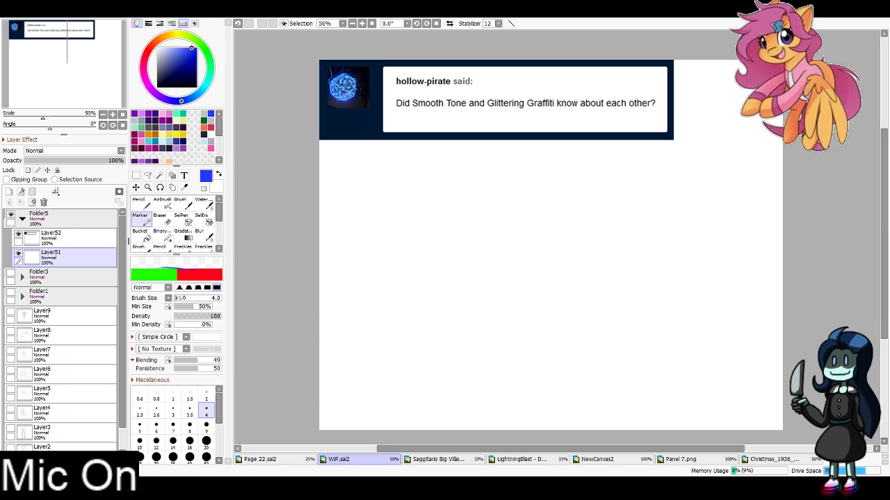
{"action": "left_click", "coordinate": [470, 379]}
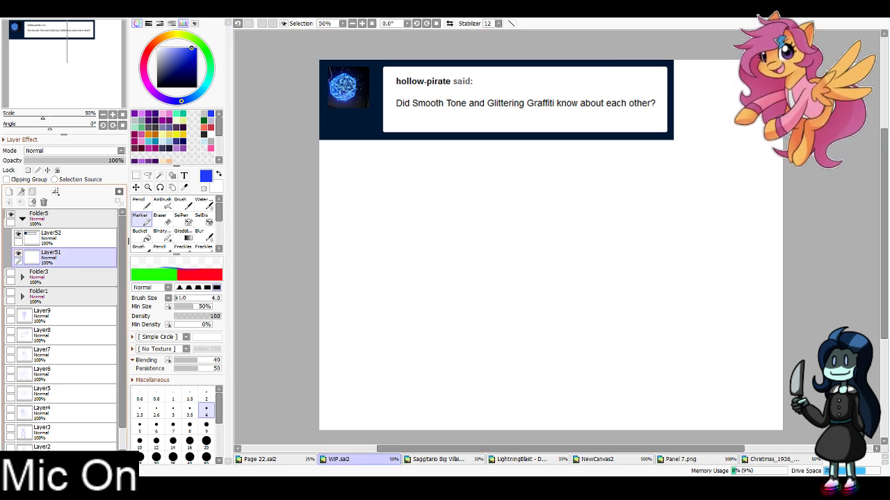
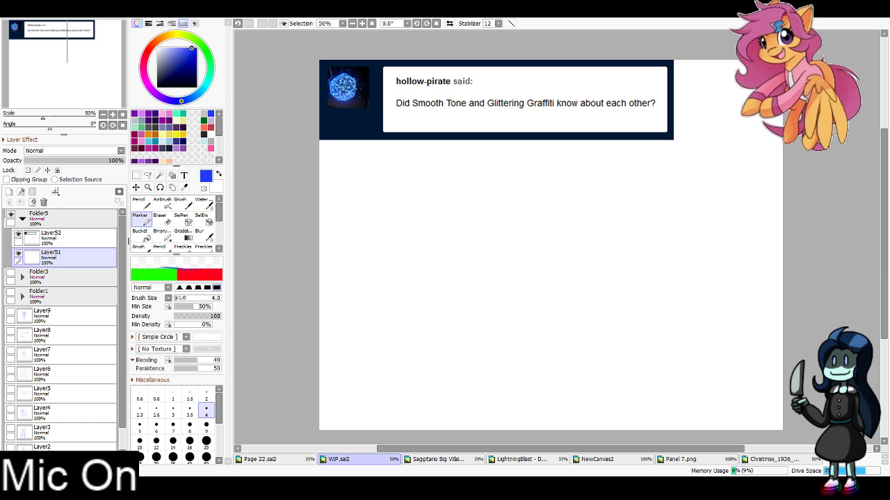
Shrink the Smooth Tone question box to the height of the Victory Belle question box, using Folder3 as a temporary size reference
{"action": "left_click", "coordinate": [10, 273]}
{"action": "left_click", "coordinate": [10, 215]}
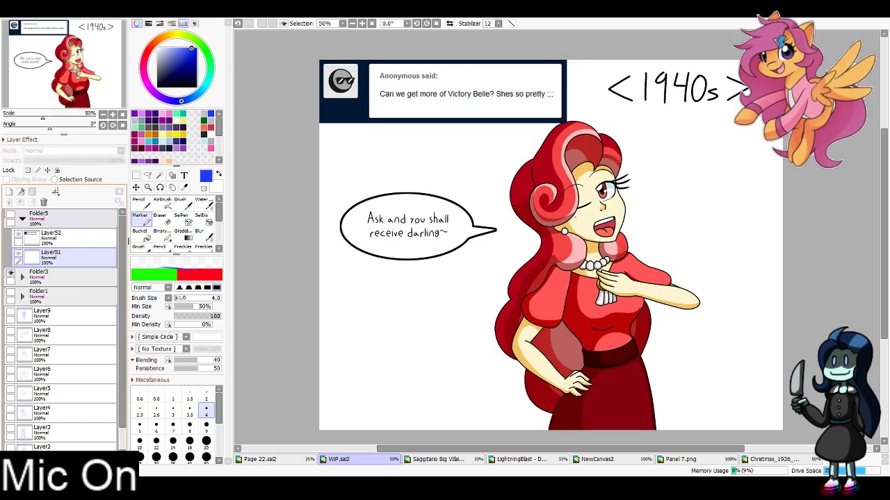
{"action": "left_click", "coordinate": [11, 216]}
{"action": "left_click", "coordinate": [78, 238]}
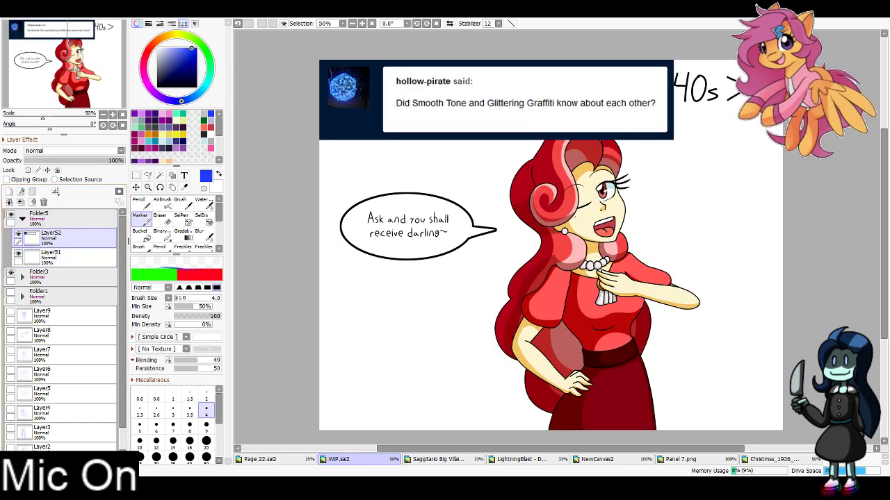
{"action": "key", "text": "ctrl+t"}
{"action": "left_click_drag", "start_coordinate": [674, 140], "coordinate": [596, 123]}
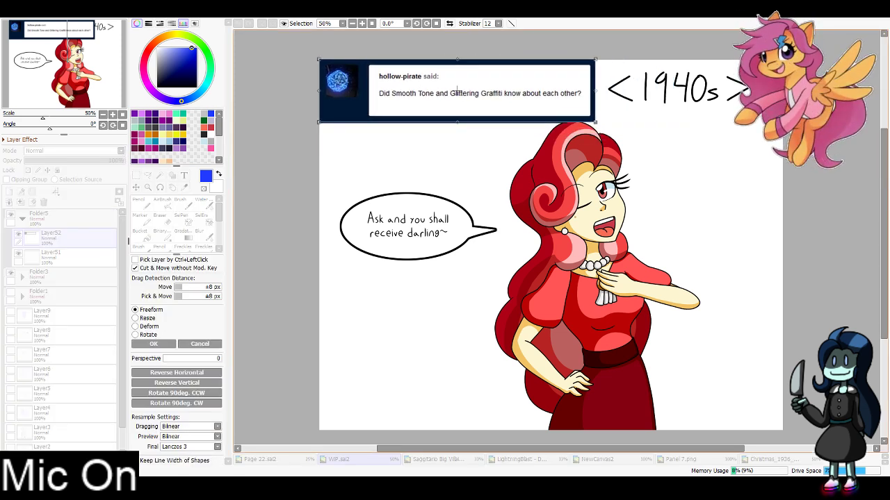
{"action": "key", "text": "Return"}
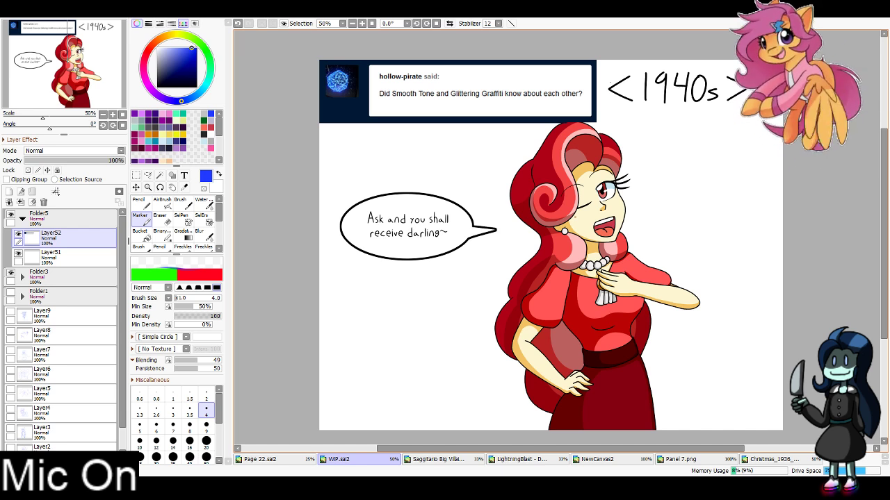
{"action": "left_click", "coordinate": [11, 272]}
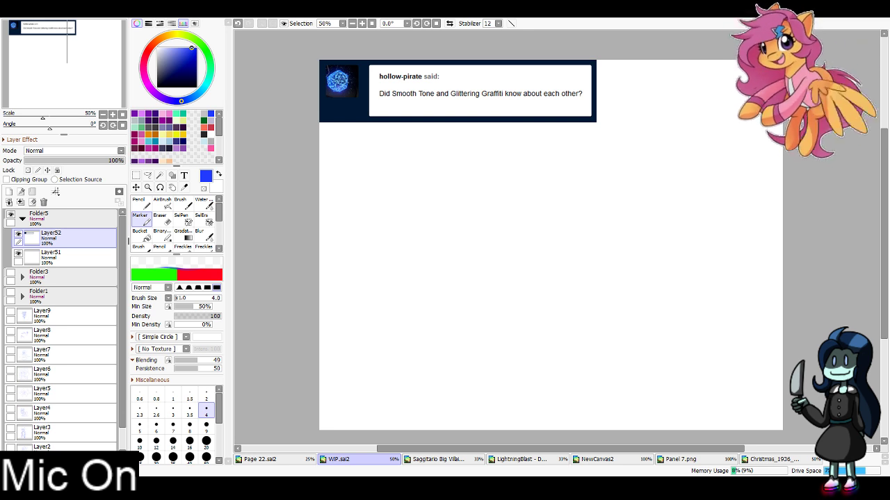
Check the Children of Aria Blaze reference sheet at 50% zoom, and close the Panel 7.png and NewCanvas2 documents
{"action": "left_click", "coordinate": [793, 459]}
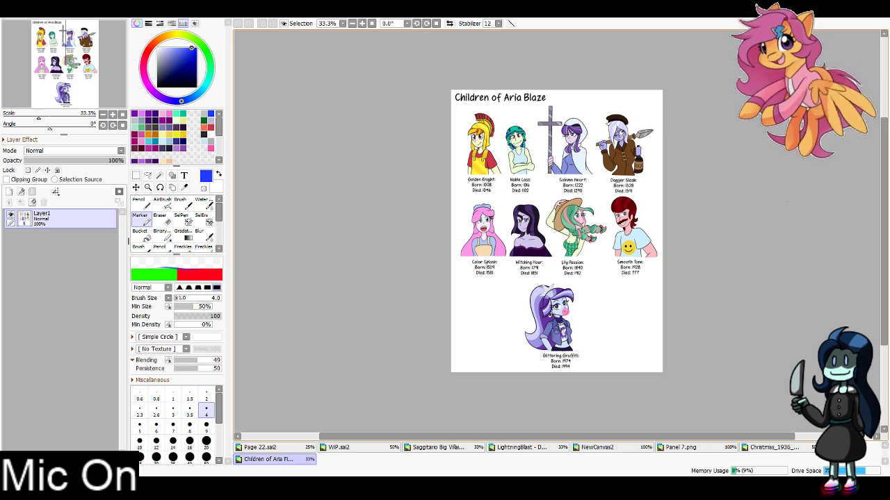
{"action": "left_click", "coordinate": [362, 23]}
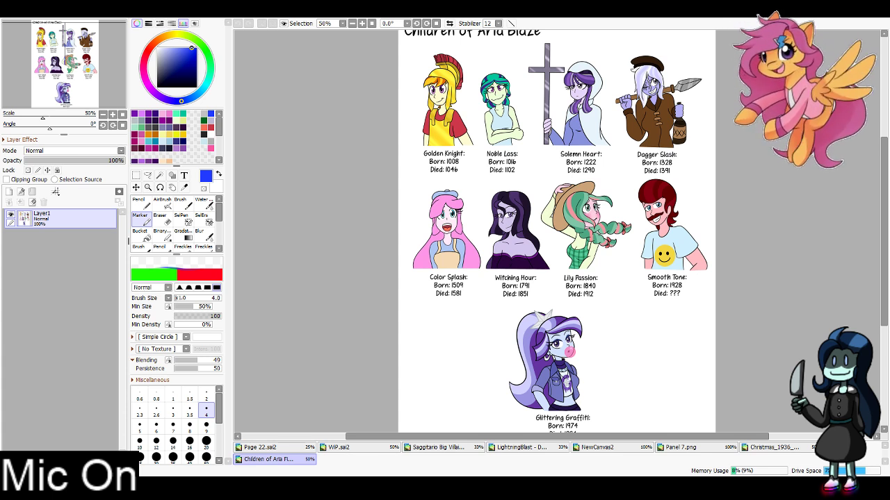
{"action": "left_click", "coordinate": [695, 448]}
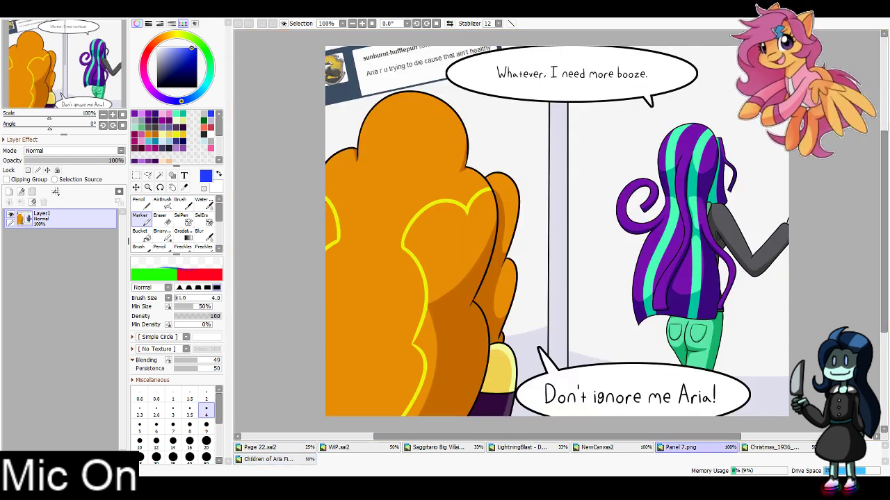
{"action": "key", "text": "ctrl+w"}
{"action": "left_click", "coordinate": [691, 460]}
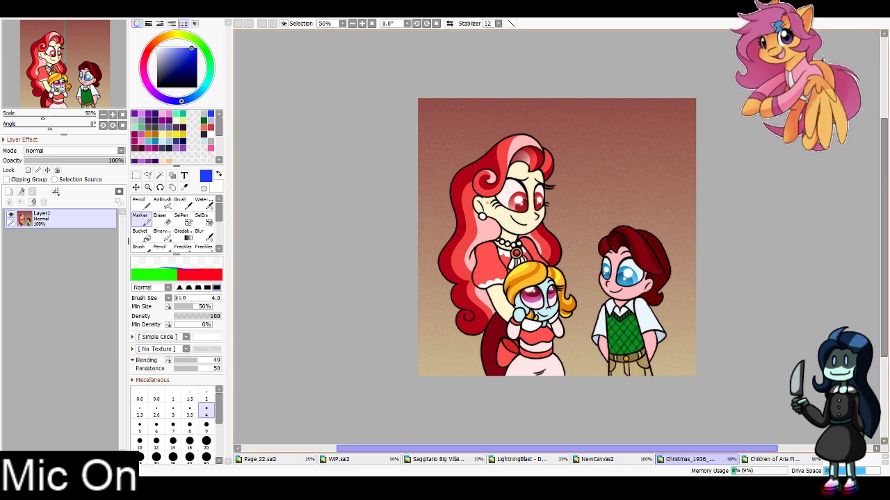
{"action": "left_click", "coordinate": [598, 459]}
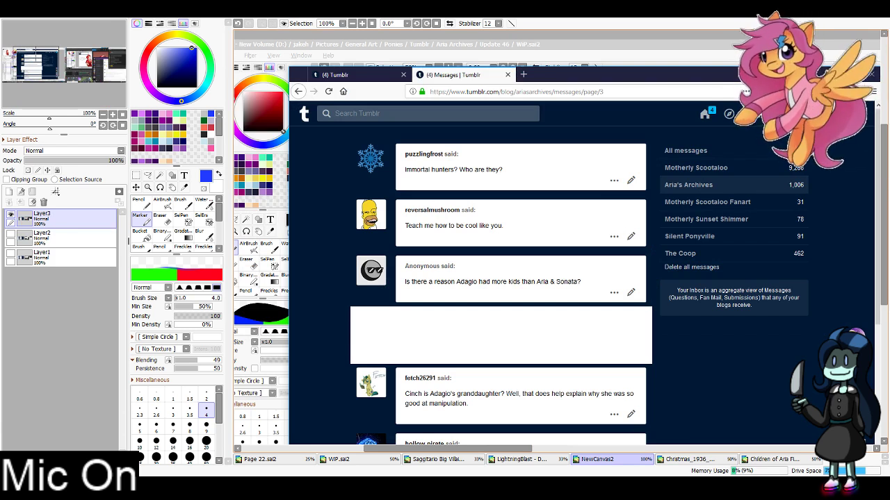
{"action": "key", "text": "ctrl+w"}
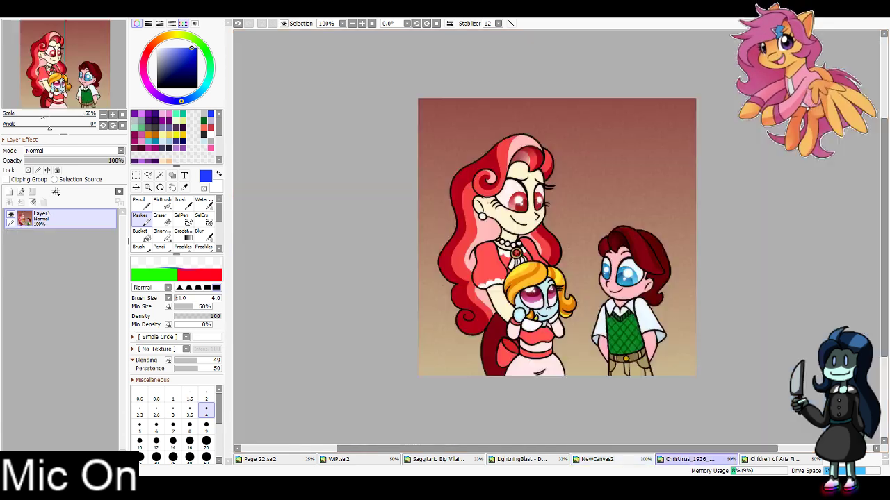
Look through the remaining open drawings, examine Smooth Tone and Glittering Graffiti on the Children of Aria Blaze sheet, and return to WIP.sai2
{"action": "left_click", "coordinate": [527, 459]}
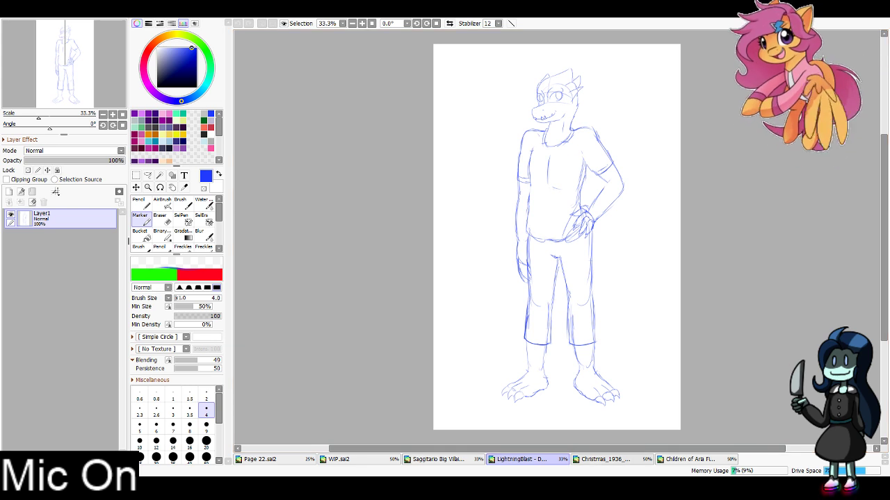
{"action": "left_click", "coordinate": [612, 460]}
{"action": "left_click", "coordinate": [697, 459]}
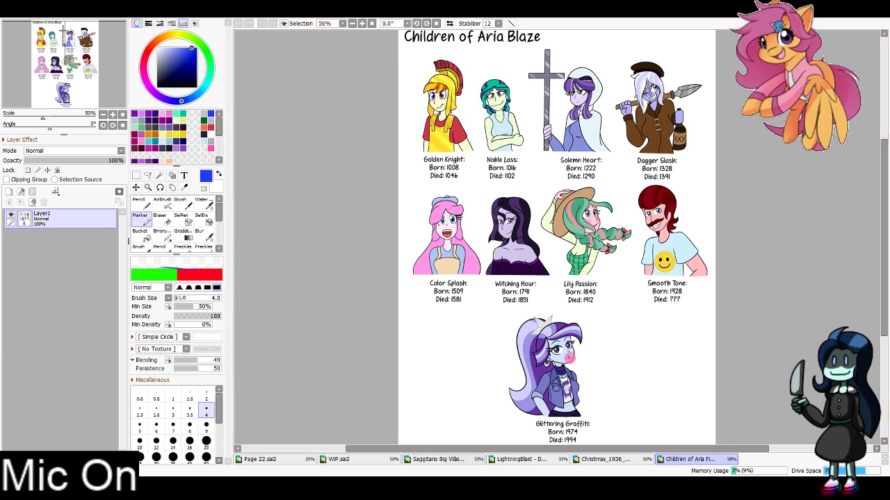
{"action": "left_click", "coordinate": [338, 459]}
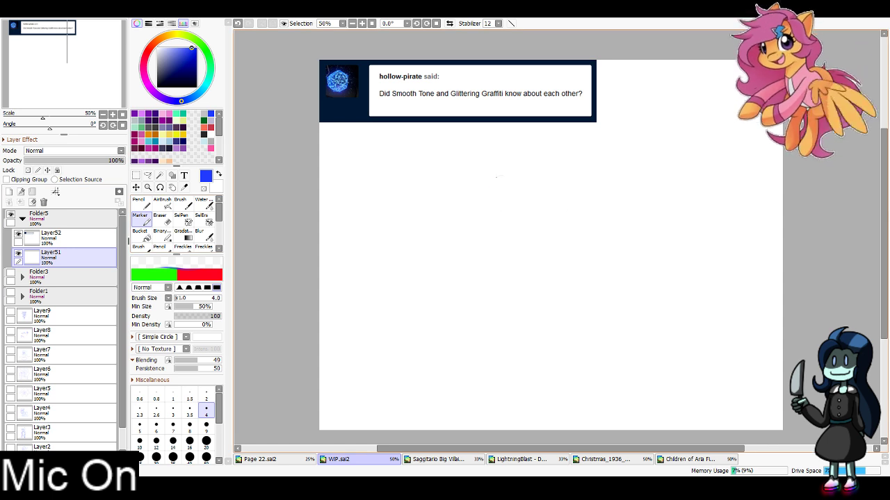
{"action": "key", "text": "ctrl+z"}
{"action": "mouse_move", "coordinate": [496, 177]}
{"action": "left_mouse_down"}
{"action": "mouse_move", "coordinate": [523, 234]}
{"action": "mouse_move", "coordinate": [513, 184]}
{"action": "mouse_move", "coordinate": [495, 174]}
{"action": "mouse_move", "coordinate": [512, 226]}
{"action": "mouse_move", "coordinate": [502, 175]}
{"action": "left_mouse_up"}
{"action": "key", "text": "ctrl+z"}
{"action": "key", "text": "ctrl+z"}
{"action": "key", "text": "ctrl+z"}
{"action": "key", "text": "ctrl+z"}
Compare the head circle with the finished Folder1 and Folder3 panels, hide both folders again, and undo the circle
{"action": "left_click", "coordinate": [11, 293]}
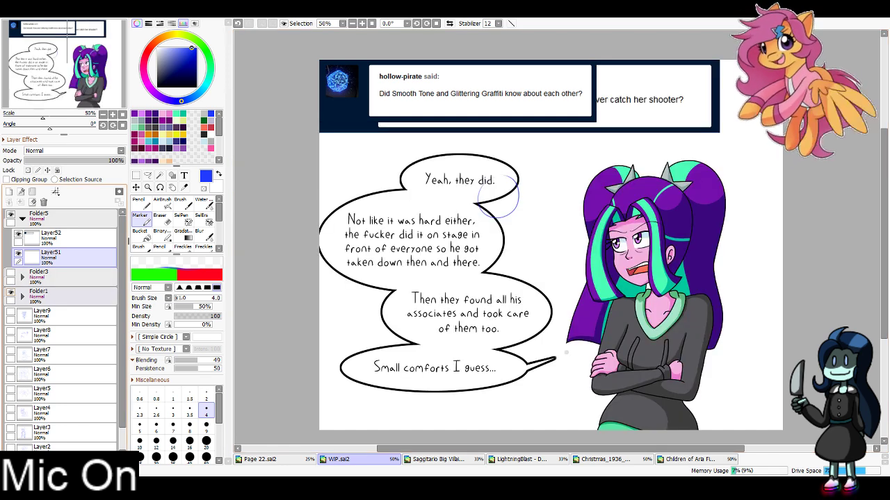
{"action": "left_click", "coordinate": [10, 292]}
{"action": "left_click", "coordinate": [10, 273]}
{"action": "left_click", "coordinate": [11, 273]}
{"action": "key", "text": "ctrl+z"}
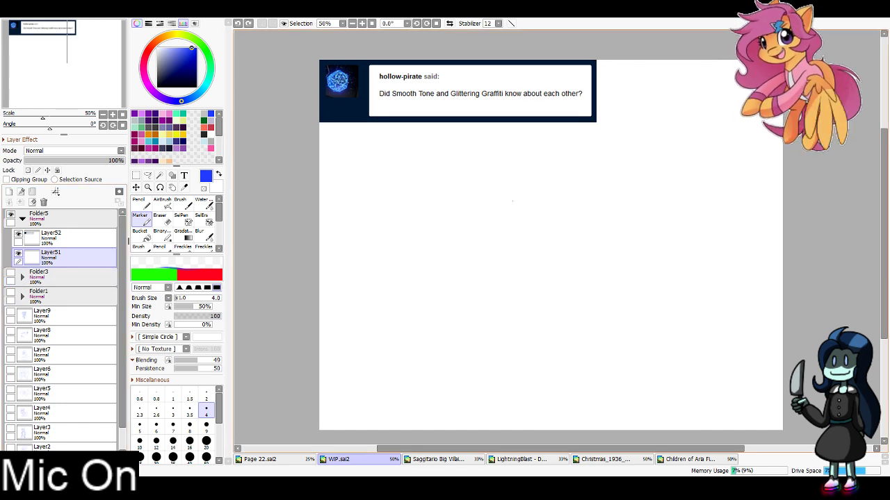
Sketch the head below the question box as a circle with a curved vertical centre line and two curved horizontal guidelines
{"action": "mouse_move", "coordinate": [512, 183]}
{"action": "left_mouse_down"}
{"action": "mouse_move", "coordinate": [490, 198]}
{"action": "mouse_move", "coordinate": [554, 200]}
{"action": "mouse_move", "coordinate": [510, 184]}
{"action": "mouse_move", "coordinate": [504, 215]}
{"action": "mouse_move", "coordinate": [521, 264]}
{"action": "left_mouse_up"}
{"action": "key", "text": "ctrl+z"}
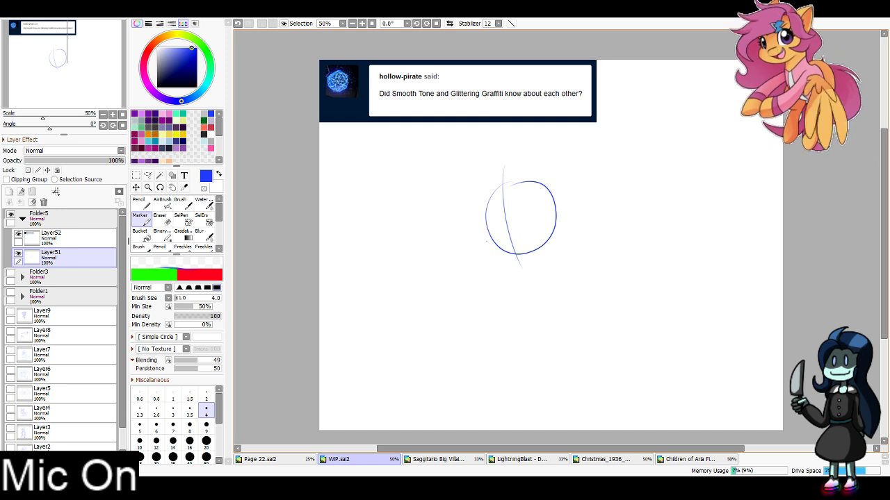
{"action": "left_click_drag", "start_coordinate": [496, 244], "coordinate": [559, 230]}
{"action": "key", "text": "ctrl+z"}
{"action": "key", "text": "ctrl+z"}
{"action": "key", "text": "ctrl+z"}
{"action": "key", "text": "ctrl+z"}
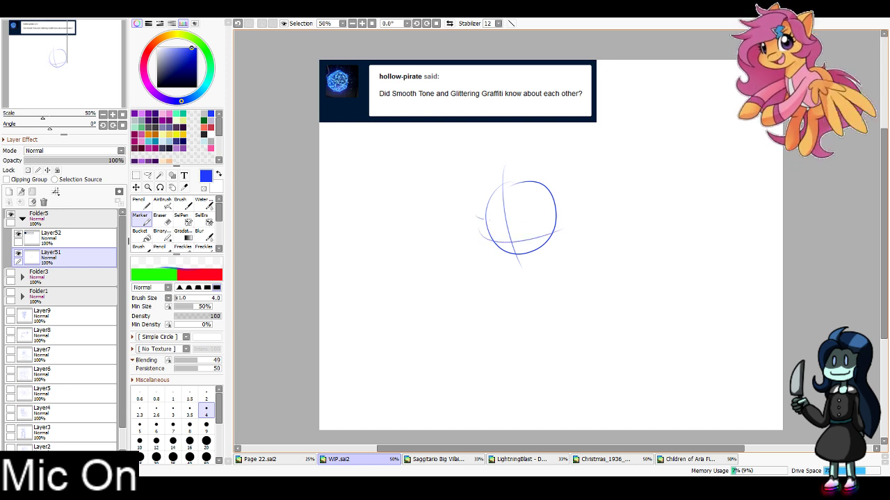
{"action": "left_click_drag", "start_coordinate": [484, 221], "coordinate": [567, 208]}
Sketch the torso below the head with a curved shoulder line, two sides tapering downward, and a rounded waistline
{"action": "key", "text": "Page_Up"}
{"action": "key", "text": "Page_Up"}
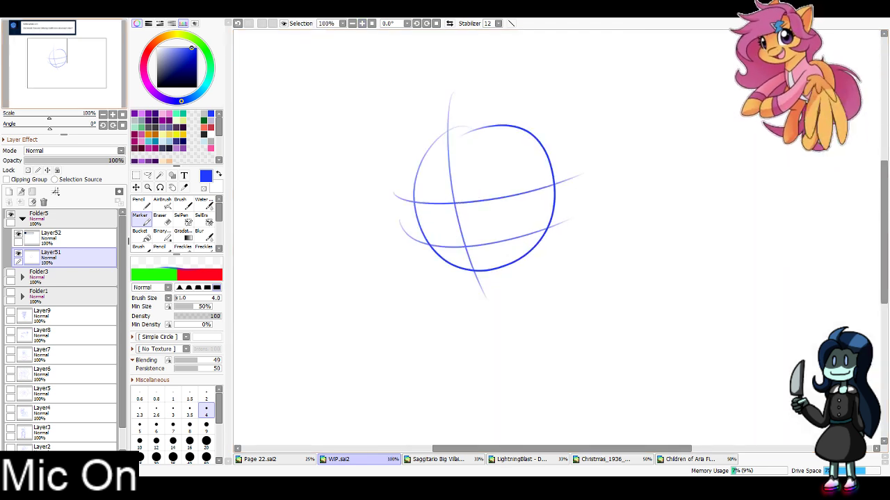
{"action": "mouse_move", "coordinate": [542, 320]}
{"action": "left_mouse_down"}
{"action": "mouse_move", "coordinate": [456, 93]}
{"action": "mouse_move", "coordinate": [488, 124]}
{"action": "left_mouse_up"}
{"action": "scroll", "coordinate": [556, 236], "scroll_direction": "up", "scroll_amount": 2}
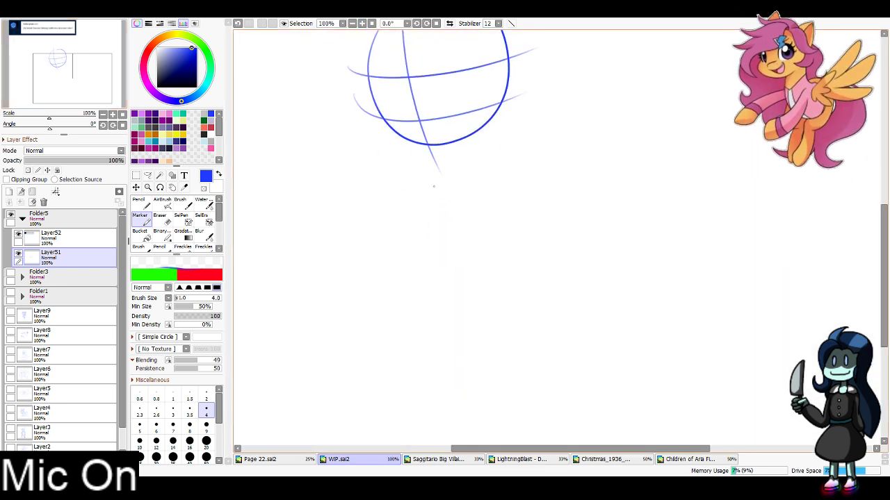
{"action": "left_click_drag", "start_coordinate": [424, 195], "coordinate": [564, 170]}
{"action": "key", "text": "ctrl+z"}
{"action": "mouse_move", "coordinate": [409, 199]}
{"action": "left_mouse_down"}
{"action": "mouse_move", "coordinate": [562, 175]}
{"action": "mouse_move", "coordinate": [533, 396]}
{"action": "mouse_move", "coordinate": [561, 383]}
{"action": "mouse_move", "coordinate": [567, 363]}
{"action": "left_mouse_up"}
{"action": "scroll", "coordinate": [533, 396], "scroll_direction": "down", "scroll_amount": 1}
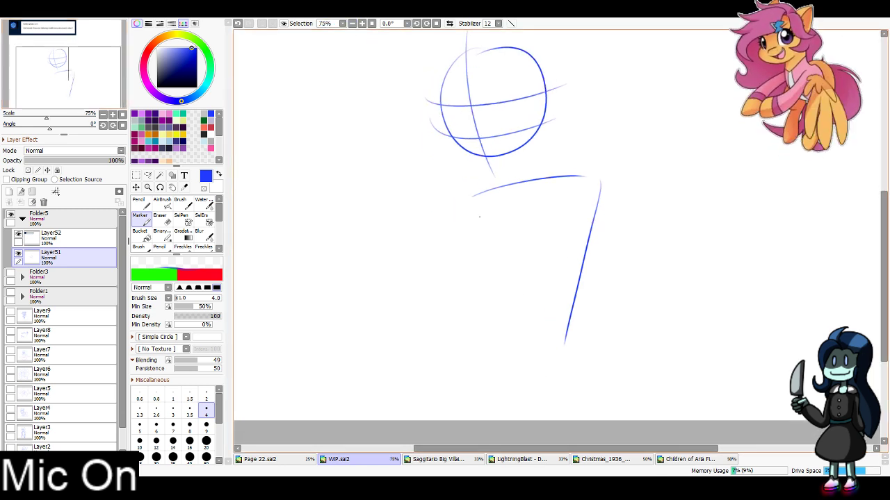
{"action": "left_click_drag", "start_coordinate": [473, 198], "coordinate": [495, 358]}
{"action": "mouse_move", "coordinate": [486, 311]}
{"action": "left_mouse_down"}
{"action": "mouse_move", "coordinate": [487, 354]}
{"action": "mouse_move", "coordinate": [564, 348]}
{"action": "left_mouse_up"}
Sketch the hips below the waist with a curved lower edge and short thigh lines running to the canvas's lower edge
{"action": "mouse_move", "coordinate": [485, 352]}
{"action": "left_mouse_down"}
{"action": "mouse_move", "coordinate": [481, 376]}
{"action": "mouse_move", "coordinate": [527, 417]}
{"action": "mouse_move", "coordinate": [555, 407]}
{"action": "left_mouse_up"}
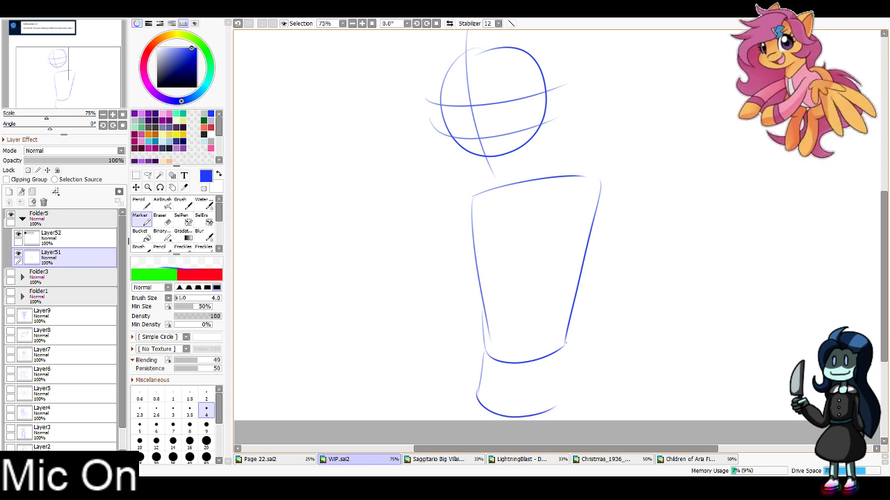
{"action": "left_click_drag", "start_coordinate": [566, 345], "coordinate": [578, 383]}
{"action": "key", "text": "ctrl+z"}
{"action": "key", "text": "ctrl+z"}
{"action": "mouse_move", "coordinate": [484, 352]}
{"action": "left_mouse_down"}
{"action": "mouse_move", "coordinate": [484, 403]}
{"action": "mouse_move", "coordinate": [569, 408]}
{"action": "left_mouse_up"}
{"action": "mouse_move", "coordinate": [565, 344]}
{"action": "left_mouse_down"}
{"action": "mouse_move", "coordinate": [581, 393]}
{"action": "mouse_move", "coordinate": [545, 407]}
{"action": "mouse_move", "coordinate": [588, 420]}
{"action": "left_mouse_up"}
{"action": "key", "text": "ctrl+z"}
{"action": "key", "text": "ctrl+z"}
{"action": "left_click_drag", "start_coordinate": [583, 386], "coordinate": [604, 420]}
{"action": "left_click_drag", "start_coordinate": [477, 395], "coordinate": [467, 421]}
Sketch circles for both shoulder joints, and draw the character's left upper arm with its forearm bent across the waist
{"action": "left_click_drag", "start_coordinate": [592, 179], "coordinate": [604, 191]}
{"action": "key", "text": "ctrl+z"}
{"action": "key", "text": "ctrl+z"}
{"action": "left_click_drag", "start_coordinate": [469, 212], "coordinate": [462, 204]}
{"action": "key", "text": "ctrl+z"}
{"action": "mouse_move", "coordinate": [595, 192]}
{"action": "left_mouse_down"}
{"action": "mouse_move", "coordinate": [610, 313]}
{"action": "mouse_move", "coordinate": [631, 355]}
{"action": "mouse_move", "coordinate": [623, 195]}
{"action": "mouse_move", "coordinate": [598, 177]}
{"action": "left_mouse_up"}
{"action": "key", "text": "ctrl+z"}
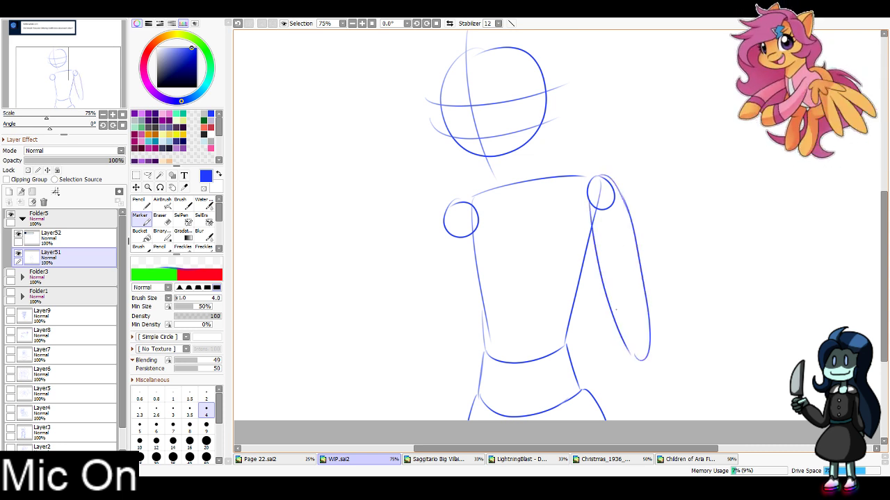
{"action": "mouse_move", "coordinate": [638, 337]}
{"action": "left_mouse_down"}
{"action": "mouse_move", "coordinate": [615, 337]}
{"action": "mouse_move", "coordinate": [575, 357]}
{"action": "mouse_move", "coordinate": [570, 345]}
{"action": "mouse_move", "coordinate": [503, 390]}
{"action": "mouse_move", "coordinate": [527, 393]}
{"action": "mouse_move", "coordinate": [623, 369]}
{"action": "mouse_move", "coordinate": [615, 368]}
{"action": "mouse_move", "coordinate": [641, 342]}
{"action": "left_mouse_up"}
{"action": "key", "text": "ctrl+z"}
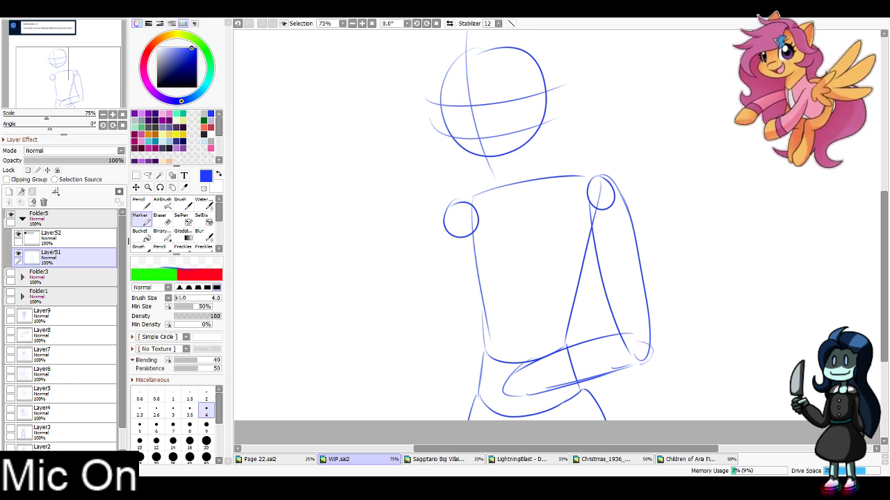
Sketch the character's right upper arm hanging from the shoulder circle down to the elbow beside the waist
{"action": "left_click_drag", "start_coordinate": [443, 213], "coordinate": [431, 347]}
{"action": "key", "text": "ctrl+z"}
{"action": "mouse_move", "coordinate": [431, 331]}
{"action": "left_mouse_down"}
{"action": "mouse_move", "coordinate": [436, 371]}
{"action": "mouse_move", "coordinate": [461, 294]}
{"action": "mouse_move", "coordinate": [431, 328]}
{"action": "mouse_move", "coordinate": [442, 360]}
{"action": "mouse_move", "coordinate": [467, 273]}
{"action": "left_mouse_up"}
{"action": "key", "text": "ctrl+z"}
{"action": "key", "text": "ctrl+z"}
{"action": "mouse_move", "coordinate": [436, 364]}
{"action": "left_mouse_down"}
{"action": "mouse_move", "coordinate": [468, 339]}
{"action": "mouse_move", "coordinate": [475, 290]}
{"action": "left_mouse_up"}
{"action": "mouse_move", "coordinate": [470, 329]}
{"action": "left_mouse_down"}
{"action": "mouse_move", "coordinate": [475, 221]}
{"action": "mouse_move", "coordinate": [452, 364]}
{"action": "left_mouse_up"}
{"action": "key", "text": "ctrl+z"}
{"action": "key", "text": "ctrl+z"}
{"action": "key", "text": "ctrl+z"}
{"action": "mouse_move", "coordinate": [474, 238]}
{"action": "left_mouse_down"}
{"action": "mouse_move", "coordinate": [462, 332]}
{"action": "mouse_move", "coordinate": [438, 370]}
{"action": "mouse_move", "coordinate": [528, 312]}
{"action": "left_mouse_up"}
{"action": "key", "text": "ctrl+z"}
Sketch the character's right forearm angled up across the waist, with a rough hand at its end
{"action": "mouse_move", "coordinate": [444, 360]}
{"action": "left_mouse_down"}
{"action": "mouse_move", "coordinate": [523, 311]}
{"action": "mouse_move", "coordinate": [509, 341]}
{"action": "mouse_move", "coordinate": [450, 375]}
{"action": "left_mouse_up"}
{"action": "left_click_drag", "start_coordinate": [499, 354], "coordinate": [450, 374]}
{"action": "left_click_drag", "start_coordinate": [453, 360], "coordinate": [448, 374]}
{"action": "mouse_move", "coordinate": [520, 313]}
{"action": "left_mouse_down"}
{"action": "mouse_move", "coordinate": [560, 304]}
{"action": "mouse_move", "coordinate": [526, 328]}
{"action": "left_mouse_up"}
{"action": "left_click_drag", "start_coordinate": [563, 304], "coordinate": [578, 310]}
{"action": "key", "text": "ctrl+z"}
{"action": "key", "text": "ctrl+z"}
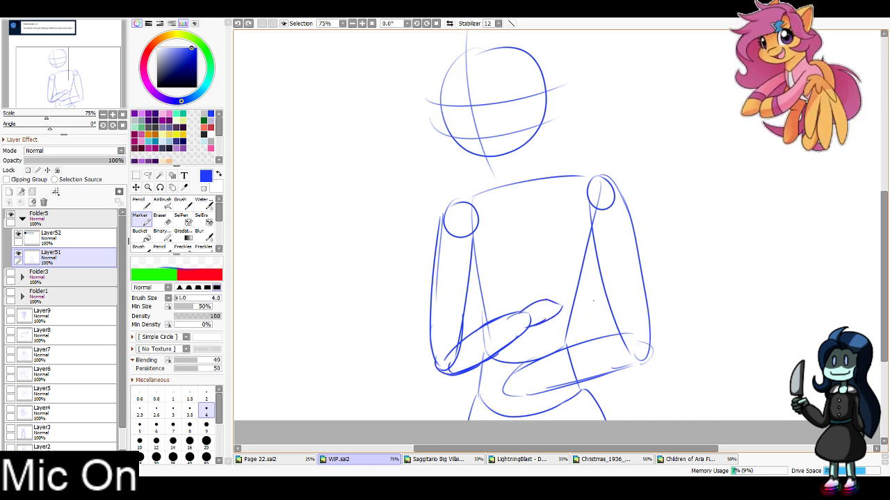
Lasso the character's right upper arm with its shoulder circle, rotate and move it so the elbow points outward, and clear the selection
{"action": "left_click", "coordinate": [147, 175]}
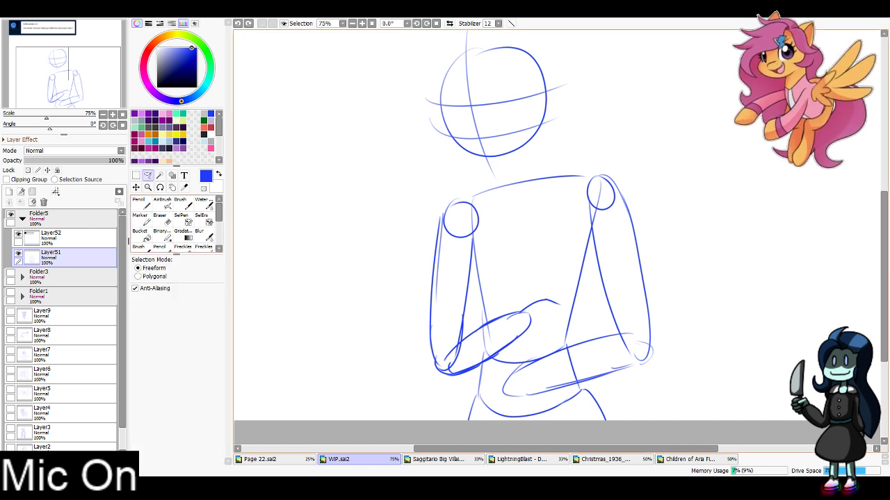
{"action": "mouse_move", "coordinate": [449, 202]}
{"action": "left_mouse_down"}
{"action": "mouse_move", "coordinate": [430, 391]}
{"action": "mouse_move", "coordinate": [449, 377]}
{"action": "mouse_move", "coordinate": [480, 219]}
{"action": "mouse_move", "coordinate": [432, 207]}
{"action": "left_mouse_up"}
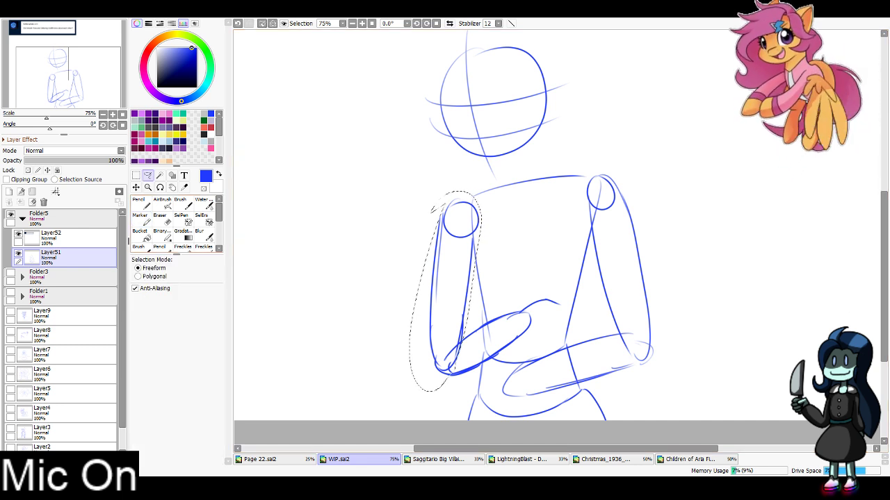
{"action": "key", "text": "ctrl+t"}
{"action": "left_click_drag", "start_coordinate": [501, 188], "coordinate": [538, 217]}
{"action": "left_click_drag", "start_coordinate": [453, 285], "coordinate": [428, 271]}
{"action": "key", "text": "Return"}
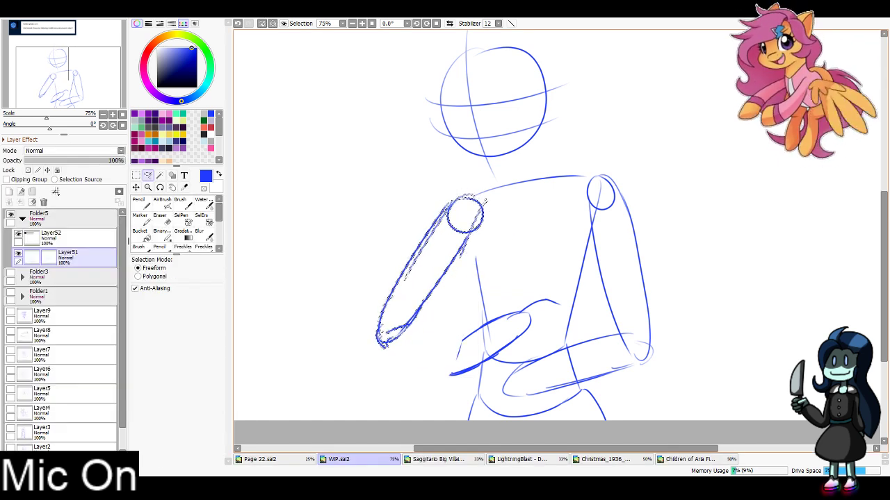
{"action": "key", "text": "ctrl+d"}
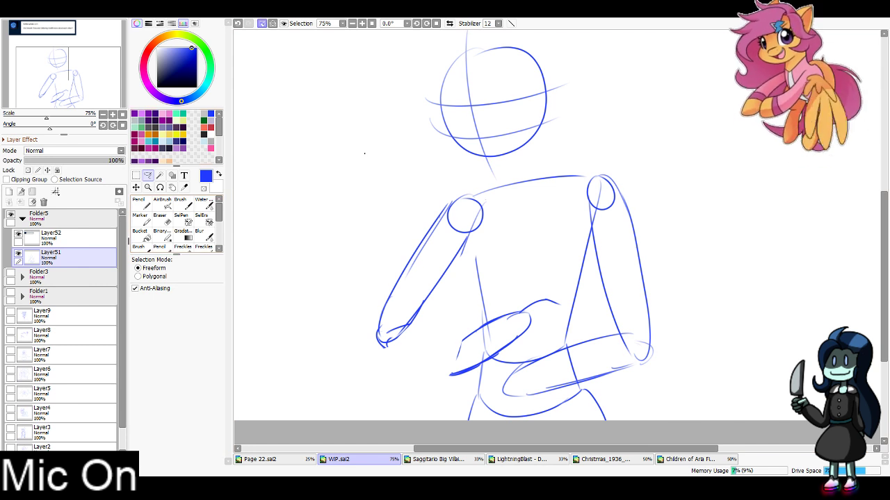
Erase the detached right forearm and hand strokes over the character's waist
{"action": "left_click", "coordinate": [162, 219]}
{"action": "mouse_move", "coordinate": [480, 339]}
{"action": "left_mouse_down"}
{"action": "mouse_move", "coordinate": [448, 348]}
{"action": "mouse_move", "coordinate": [440, 368]}
{"action": "mouse_move", "coordinate": [471, 366]}
{"action": "left_mouse_up"}
{"action": "left_click_drag", "start_coordinate": [552, 304], "coordinate": [464, 335]}
Sketch a new right forearm from the outward elbow to the waist with a raised hand, and add a hand to the left forearm
{"action": "left_click", "coordinate": [142, 219]}
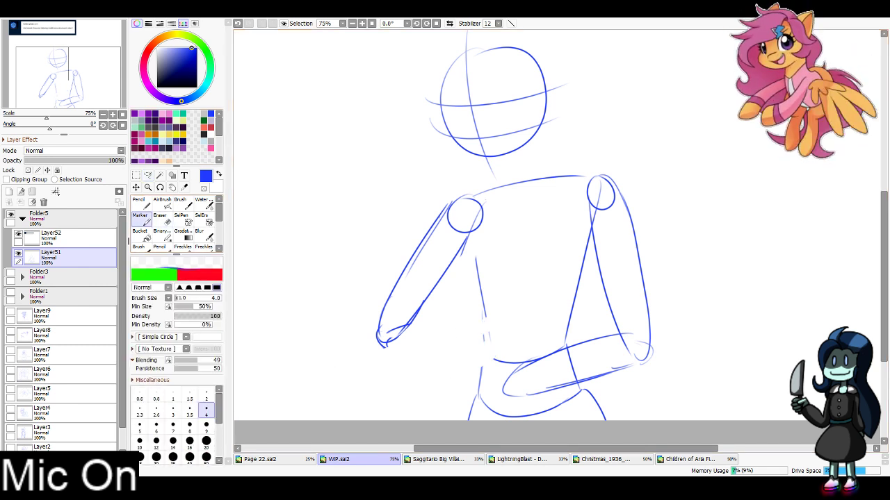
{"action": "left_click_drag", "start_coordinate": [488, 39], "coordinate": [441, 36]}
{"action": "mouse_move", "coordinate": [410, 353]}
{"action": "left_mouse_down"}
{"action": "mouse_move", "coordinate": [516, 333]}
{"action": "mouse_move", "coordinate": [506, 346]}
{"action": "mouse_move", "coordinate": [409, 376]}
{"action": "mouse_move", "coordinate": [397, 357]}
{"action": "left_mouse_up"}
{"action": "mouse_move", "coordinate": [515, 331]}
{"action": "left_mouse_down"}
{"action": "mouse_move", "coordinate": [553, 306]}
{"action": "mouse_move", "coordinate": [522, 340]}
{"action": "left_mouse_up"}
{"action": "mouse_move", "coordinate": [534, 381]}
{"action": "left_mouse_down"}
{"action": "mouse_move", "coordinate": [503, 411]}
{"action": "mouse_move", "coordinate": [542, 417]}
{"action": "mouse_move", "coordinate": [561, 390]}
{"action": "left_mouse_up"}
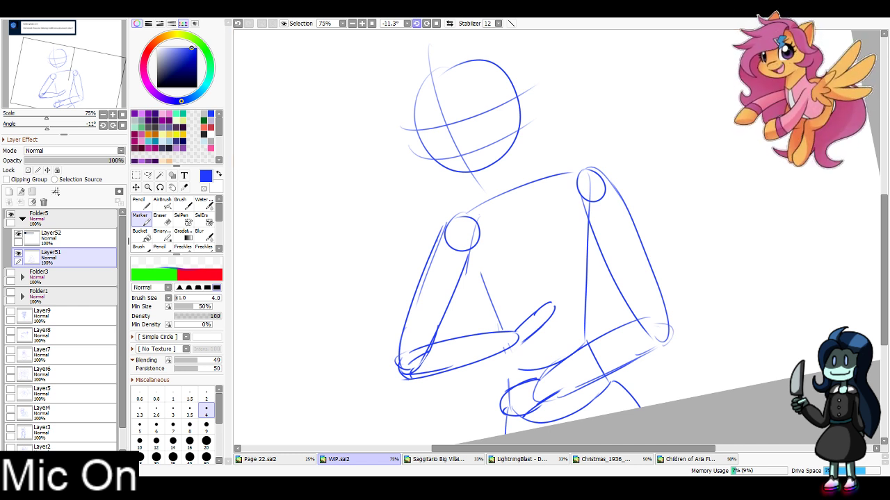
Sketch the face contour around the head circle, from the brow past the cheek to the chin and along the jaw
{"action": "left_click", "coordinate": [437, 24]}
{"action": "left_click_drag", "start_coordinate": [486, 237], "coordinate": [518, 332]}
{"action": "scroll", "coordinate": [557, 237], "scroll_direction": "up", "scroll_amount": 2}
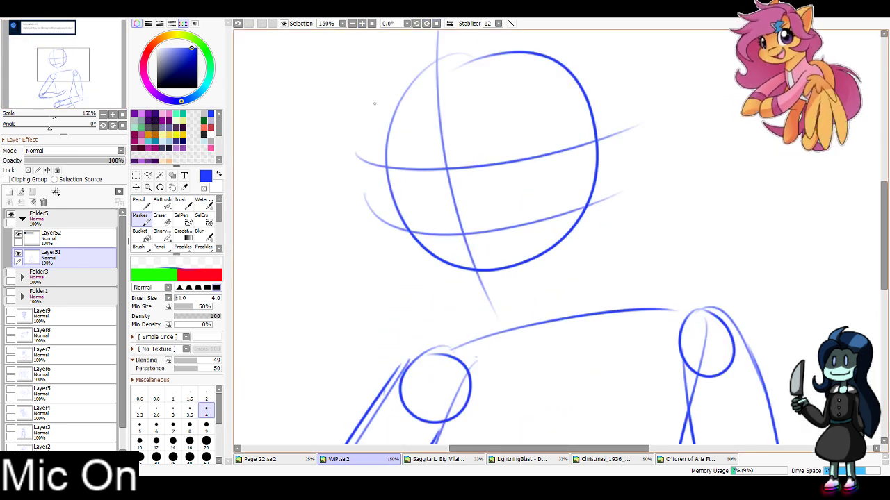
{"action": "left_click_drag", "start_coordinate": [369, 70], "coordinate": [393, 184]}
{"action": "key", "text": "ctrl+z"}
{"action": "mouse_move", "coordinate": [368, 70]}
{"action": "left_mouse_down"}
{"action": "mouse_move", "coordinate": [407, 235]}
{"action": "mouse_move", "coordinate": [487, 305]}
{"action": "left_mouse_up"}
{"action": "key", "text": "ctrl+z"}
{"action": "left_click_drag", "start_coordinate": [406, 230], "coordinate": [488, 303]}
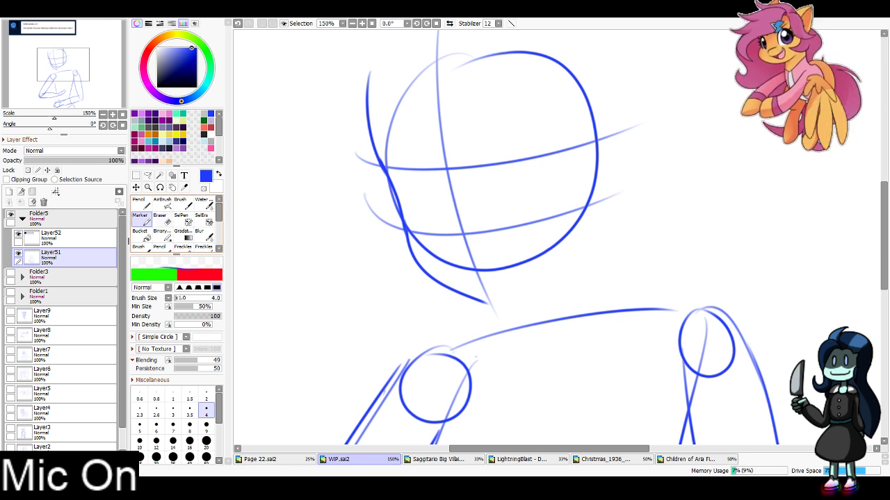
{"action": "left_click_drag", "start_coordinate": [486, 303], "coordinate": [541, 294]}
{"action": "key", "text": "ctrl+z"}
{"action": "key", "text": "ctrl+z"}
{"action": "mouse_move", "coordinate": [407, 243]}
{"action": "left_mouse_down"}
{"action": "mouse_move", "coordinate": [484, 307]}
{"action": "mouse_move", "coordinate": [474, 305]}
{"action": "mouse_move", "coordinate": [534, 295]}
{"action": "mouse_move", "coordinate": [609, 203]}
{"action": "left_mouse_up"}
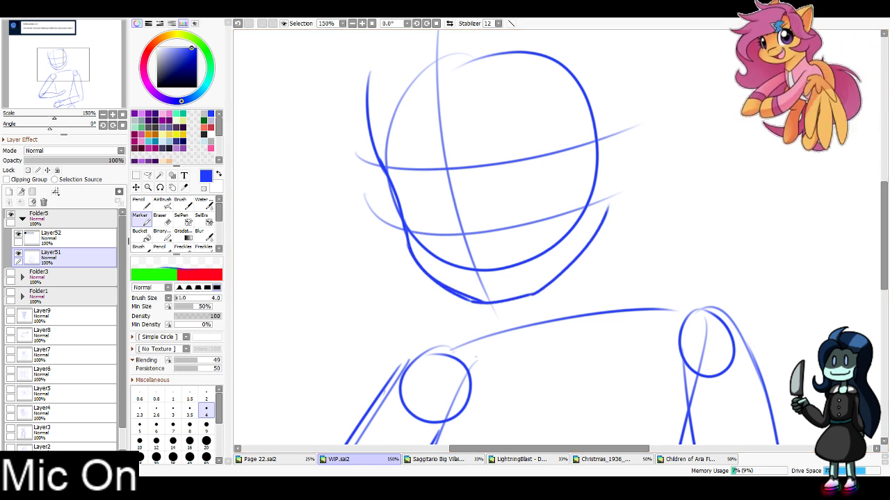
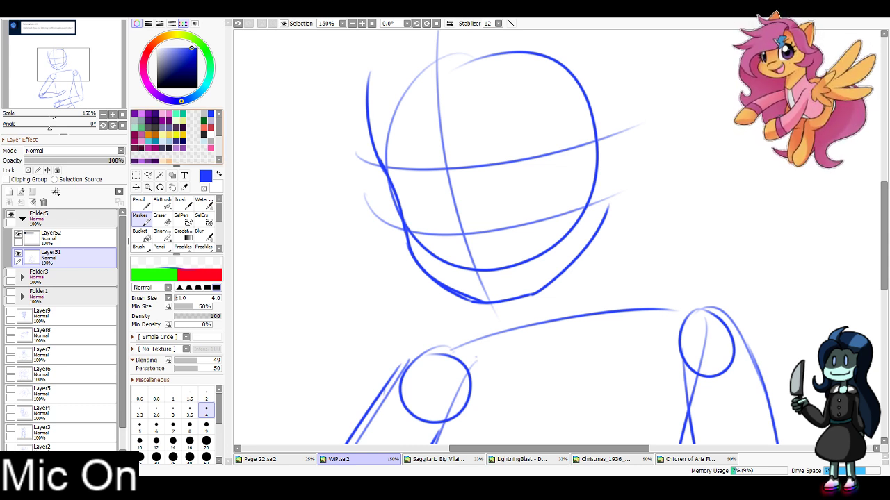
Redraw the chin and jaw as a second contour slightly below the first one
{"action": "left_click_drag", "start_coordinate": [416, 263], "coordinate": [480, 310]}
{"action": "key", "text": "ctrl+z"}
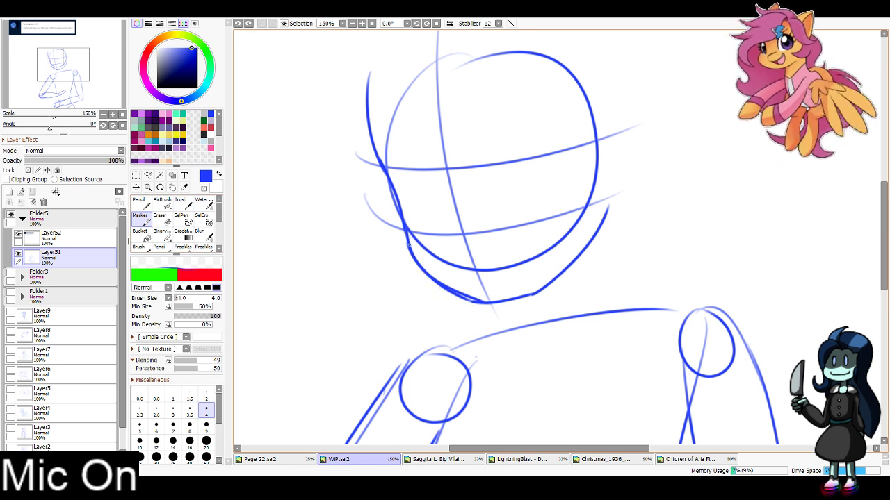
{"action": "mouse_move", "coordinate": [409, 246]}
{"action": "left_mouse_down"}
{"action": "mouse_move", "coordinate": [446, 297]}
{"action": "mouse_move", "coordinate": [490, 322]}
{"action": "left_mouse_up"}
{"action": "key", "text": "ctrl+z"}
{"action": "left_click_drag", "start_coordinate": [408, 247], "coordinate": [440, 295]}
{"action": "key", "text": "ctrl+z"}
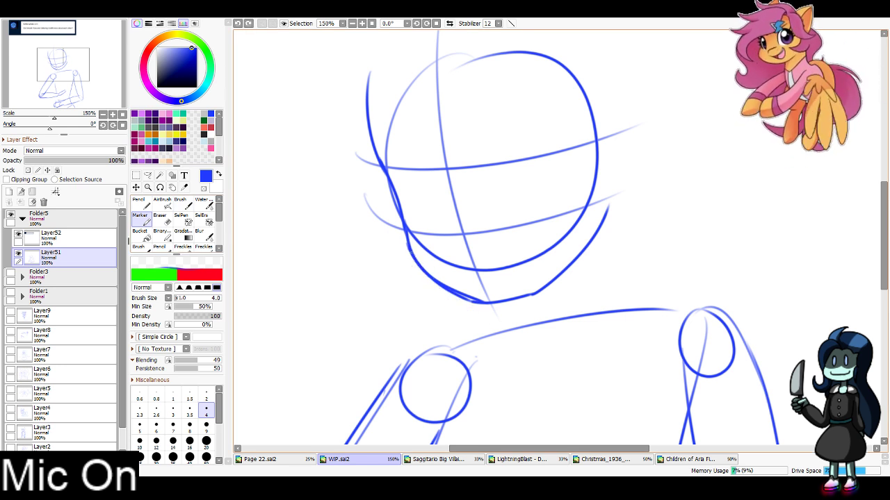
{"action": "left_click_drag", "start_coordinate": [410, 251], "coordinate": [495, 321]}
{"action": "key", "text": "ctrl+z"}
{"action": "mouse_move", "coordinate": [409, 247]}
{"action": "left_mouse_down"}
{"action": "mouse_move", "coordinate": [495, 316]}
{"action": "mouse_move", "coordinate": [518, 314]}
{"action": "mouse_move", "coordinate": [539, 304]}
{"action": "mouse_move", "coordinate": [607, 207]}
{"action": "left_mouse_up"}
{"action": "key", "text": "ctrl+z"}
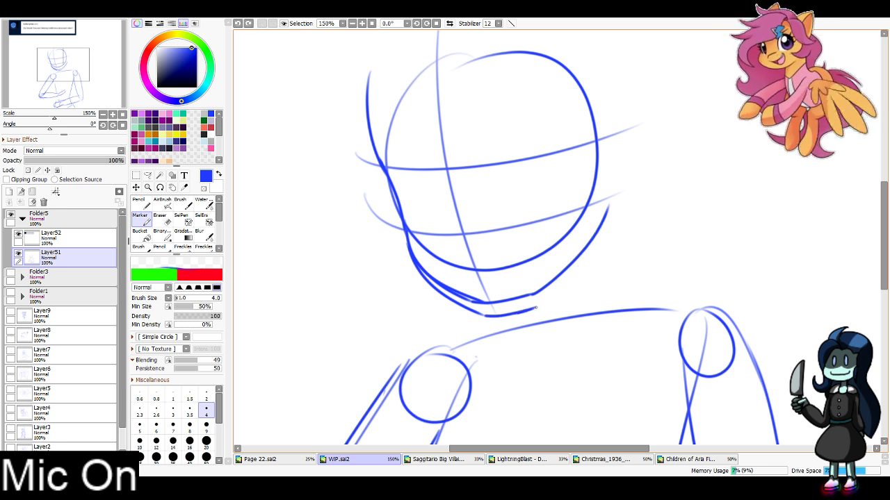
{"action": "left_click_drag", "start_coordinate": [533, 307], "coordinate": [597, 238]}
Erase the first chin and jaw lines inside the new contour with a size 16 eraser
{"action": "key", "text": "e"}
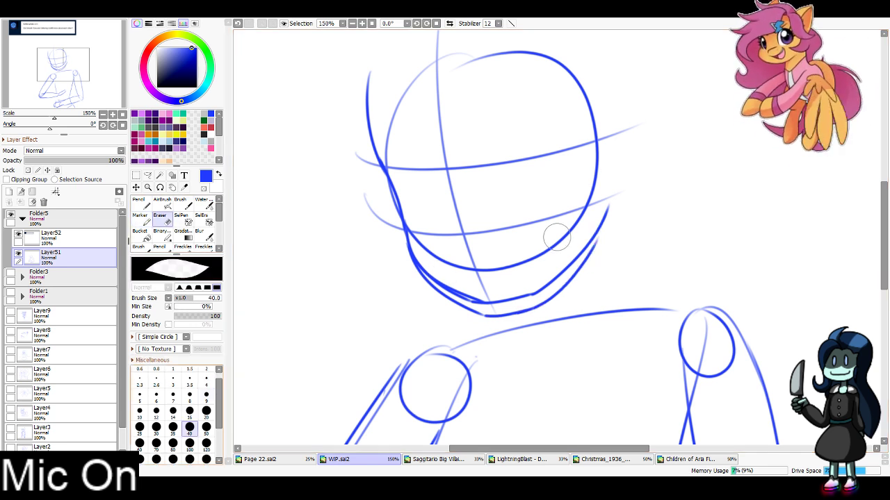
{"action": "left_click", "coordinate": [190, 410]}
{"action": "mouse_move", "coordinate": [418, 260]}
{"action": "left_mouse_down"}
{"action": "mouse_move", "coordinate": [495, 300]}
{"action": "mouse_move", "coordinate": [463, 293]}
{"action": "mouse_move", "coordinate": [508, 299]}
{"action": "mouse_move", "coordinate": [468, 298]}
{"action": "mouse_move", "coordinate": [484, 303]}
{"action": "mouse_move", "coordinate": [558, 269]}
{"action": "left_mouse_up"}
{"action": "left_click_drag", "start_coordinate": [602, 195], "coordinate": [576, 255]}
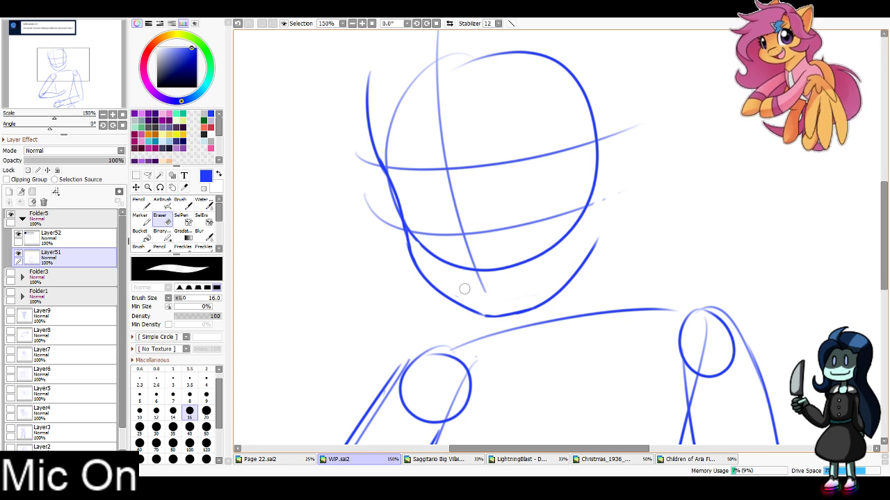
Sketch the nose along the vertical face guide, with a side line and a small nostril mark
{"action": "left_click", "coordinate": [64, 65]}
{"action": "left_click_drag", "start_coordinate": [486, 236], "coordinate": [476, 316]}
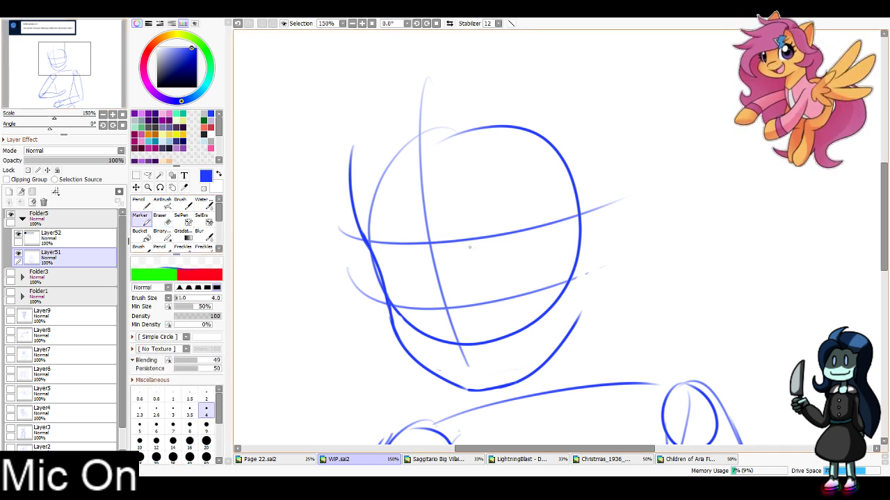
{"action": "mouse_move", "coordinate": [435, 272]}
{"action": "left_mouse_down"}
{"action": "mouse_move", "coordinate": [425, 308]}
{"action": "mouse_move", "coordinate": [448, 320]}
{"action": "mouse_move", "coordinate": [429, 306]}
{"action": "mouse_move", "coordinate": [438, 319]}
{"action": "mouse_move", "coordinate": [468, 306]}
{"action": "mouse_move", "coordinate": [486, 313]}
{"action": "left_mouse_up"}
{"action": "key", "text": "ctrl+z"}
{"action": "key", "text": "ctrl+z"}
{"action": "key", "text": "ctrl+z"}
Sketch curved eye-socket arcs on both sides of the vertical face guide
{"action": "mouse_move", "coordinate": [459, 202]}
{"action": "left_mouse_down"}
{"action": "mouse_move", "coordinate": [540, 225]}
{"action": "mouse_move", "coordinate": [515, 261]}
{"action": "left_mouse_up"}
{"action": "key", "text": "ctrl+z"}
{"action": "left_click_drag", "start_coordinate": [447, 197], "coordinate": [511, 260]}
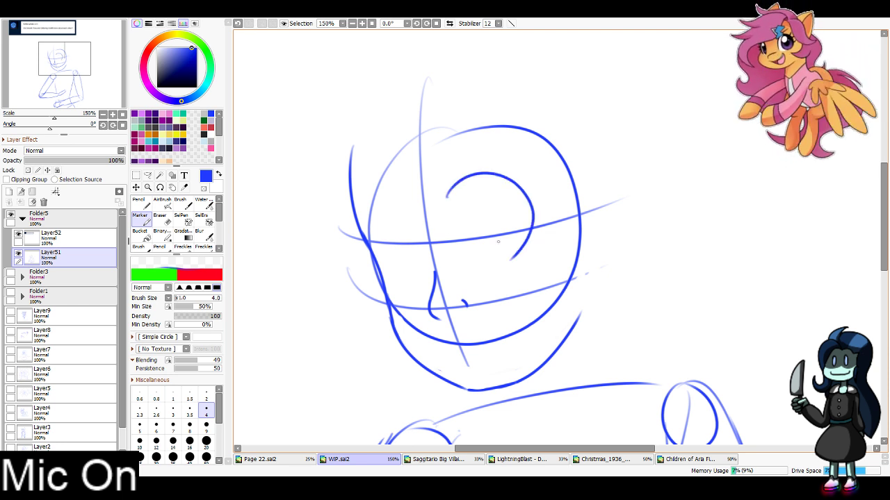
{"action": "left_click_drag", "start_coordinate": [417, 208], "coordinate": [402, 271]}
{"action": "key", "text": "ctrl+z"}
{"action": "left_click_drag", "start_coordinate": [416, 206], "coordinate": [407, 271]}
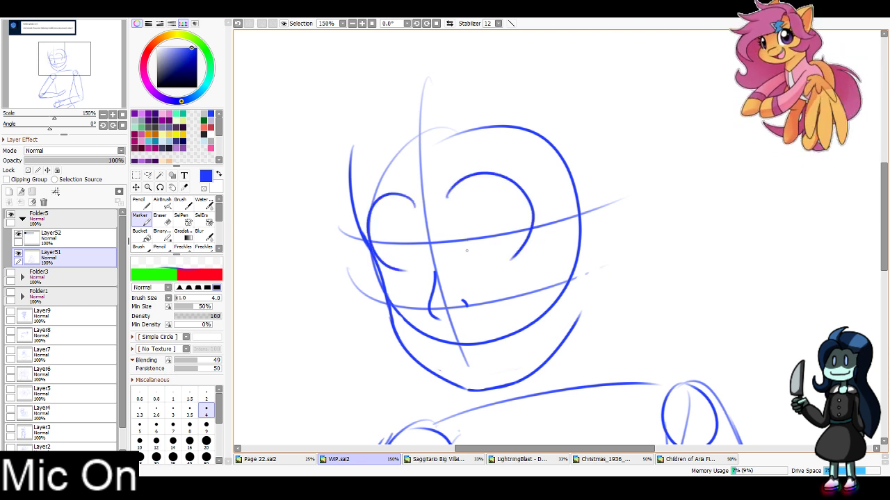
Sketch the larger near eye with a curved upper lid, a tall iris and a lower lid
{"action": "mouse_move", "coordinate": [444, 226]}
{"action": "left_mouse_down"}
{"action": "mouse_move", "coordinate": [456, 210]}
{"action": "mouse_move", "coordinate": [539, 217]}
{"action": "left_mouse_up"}
{"action": "key", "text": "ctrl+z"}
{"action": "mouse_move", "coordinate": [496, 261]}
{"action": "left_mouse_down"}
{"action": "mouse_move", "coordinate": [526, 239]}
{"action": "mouse_move", "coordinate": [491, 239]}
{"action": "mouse_move", "coordinate": [494, 255]}
{"action": "left_mouse_up"}
{"action": "left_click_drag", "start_coordinate": [515, 257], "coordinate": [460, 264]}
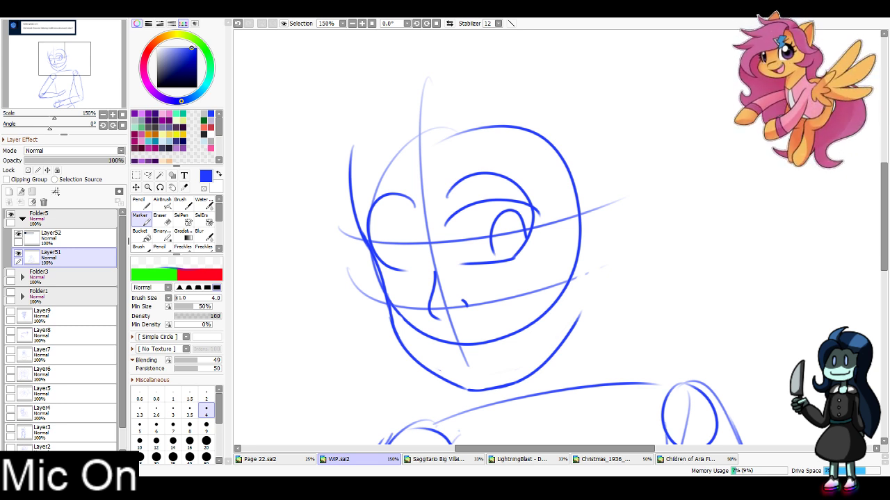
Sketch the far eye with its lids and iris, and add arched eyebrows above both eyes
{"action": "left_click_drag", "start_coordinate": [369, 229], "coordinate": [419, 224]}
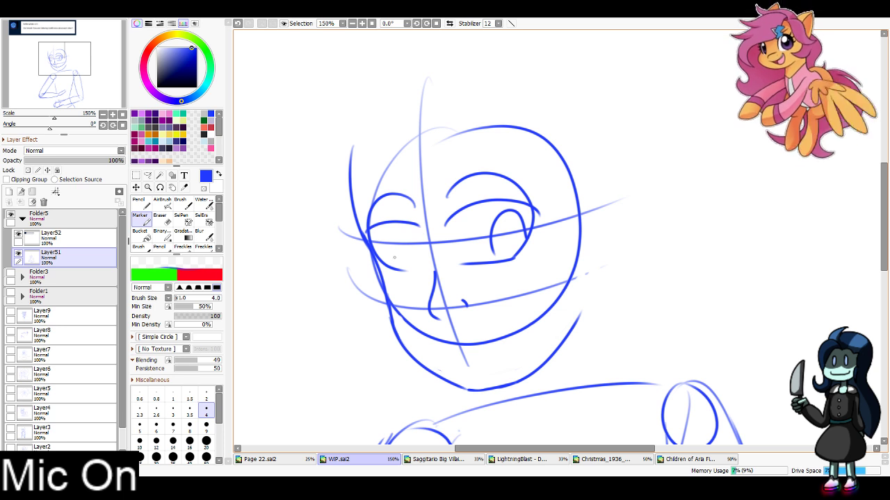
{"action": "mouse_move", "coordinate": [399, 270]}
{"action": "left_mouse_down"}
{"action": "mouse_move", "coordinate": [421, 254]}
{"action": "mouse_move", "coordinate": [424, 266]}
{"action": "mouse_move", "coordinate": [400, 270]}
{"action": "mouse_move", "coordinate": [425, 268]}
{"action": "mouse_move", "coordinate": [398, 270]}
{"action": "left_mouse_up"}
{"action": "key", "text": "ctrl+z"}
{"action": "key", "text": "ctrl+z"}
{"action": "mouse_move", "coordinate": [419, 224]}
{"action": "left_mouse_down"}
{"action": "mouse_move", "coordinate": [425, 236]}
{"action": "mouse_move", "coordinate": [445, 236]}
{"action": "left_mouse_up"}
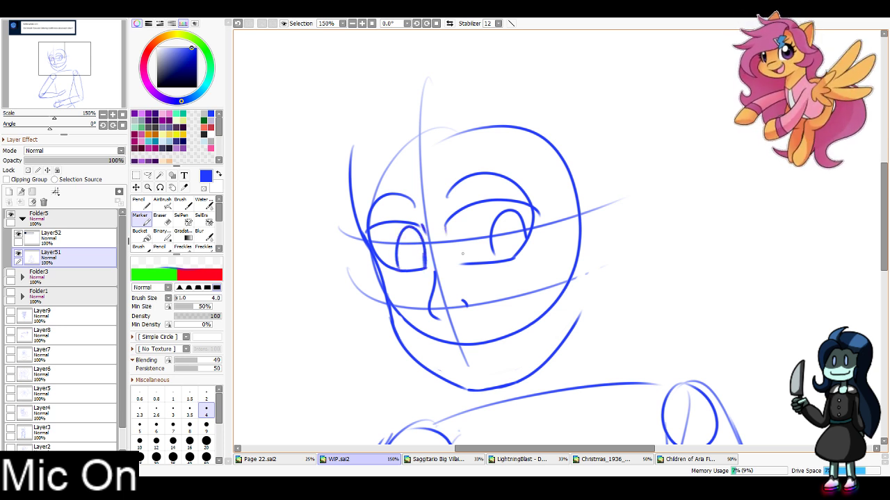
{"action": "mouse_move", "coordinate": [428, 166]}
{"action": "left_mouse_down"}
{"action": "mouse_move", "coordinate": [527, 131]}
{"action": "mouse_move", "coordinate": [386, 153]}
{"action": "mouse_move", "coordinate": [356, 179]}
{"action": "left_mouse_up"}
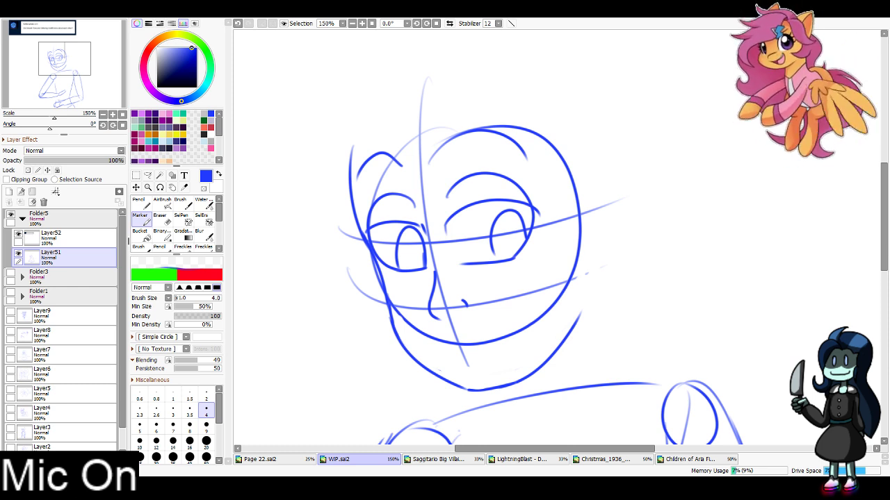
Check the Children of Aria Blaze reference sheet and sketch the moustache's upper edge under the nose in WIP.sai2
{"action": "left_click", "coordinate": [692, 460]}
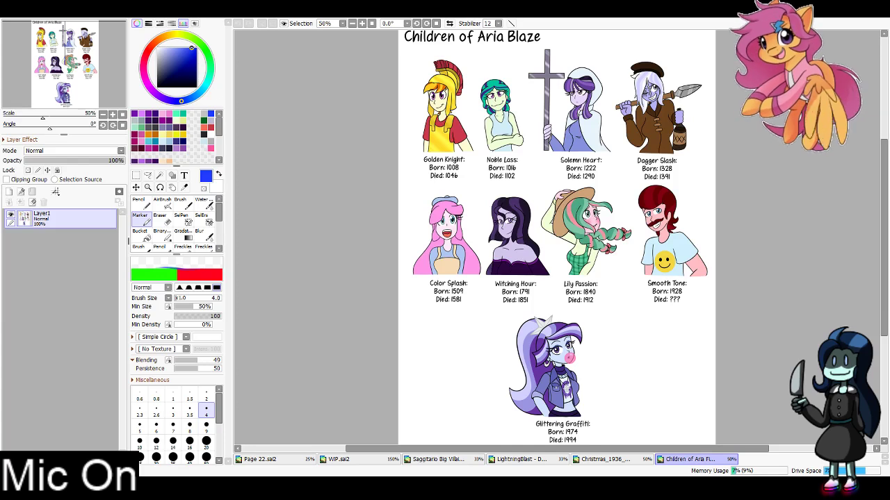
{"action": "key", "text": "ctrl+Tab"}
{"action": "key", "text": "ctrl+Tab"}
{"action": "key", "text": "ctrl+Tab"}
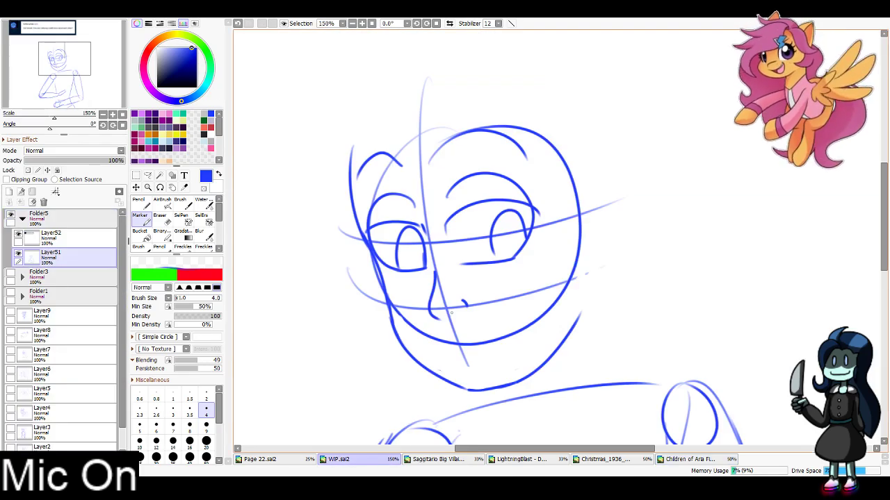
{"action": "mouse_move", "coordinate": [454, 317]}
{"action": "left_mouse_down"}
{"action": "mouse_move", "coordinate": [467, 304]}
{"action": "mouse_move", "coordinate": [549, 302]}
{"action": "mouse_move", "coordinate": [404, 314]}
{"action": "mouse_move", "coordinate": [373, 325]}
{"action": "left_mouse_up"}
{"action": "mouse_move", "coordinate": [373, 325]}
{"action": "left_mouse_down"}
{"action": "mouse_move", "coordinate": [387, 347]}
{"action": "mouse_move", "coordinate": [426, 350]}
{"action": "mouse_move", "coordinate": [446, 334]}
{"action": "mouse_move", "coordinate": [559, 312]}
{"action": "mouse_move", "coordinate": [569, 300]}
{"action": "left_mouse_up"}
{"action": "key", "text": "ctrl+z"}
{"action": "left_click_drag", "start_coordinate": [568, 300], "coordinate": [534, 305]}
Sketch the moustache's lower edge with pointed tips and close the underside of the nose
{"action": "mouse_move", "coordinate": [473, 336]}
{"action": "left_mouse_down"}
{"action": "mouse_move", "coordinate": [519, 339]}
{"action": "mouse_move", "coordinate": [572, 313]}
{"action": "mouse_move", "coordinate": [552, 320]}
{"action": "left_mouse_up"}
{"action": "mouse_move", "coordinate": [443, 333]}
{"action": "left_mouse_down"}
{"action": "mouse_move", "coordinate": [398, 348]}
{"action": "mouse_move", "coordinate": [373, 338]}
{"action": "mouse_move", "coordinate": [388, 339]}
{"action": "mouse_move", "coordinate": [370, 325]}
{"action": "mouse_move", "coordinate": [446, 306]}
{"action": "mouse_move", "coordinate": [455, 317]}
{"action": "left_mouse_up"}
{"action": "left_click", "coordinate": [162, 219]}
{"action": "key", "text": "ctrl+z"}
{"action": "key", "text": "ctrl+z"}
{"action": "left_click", "coordinate": [141, 220]}
{"action": "key", "text": "ctrl+z"}
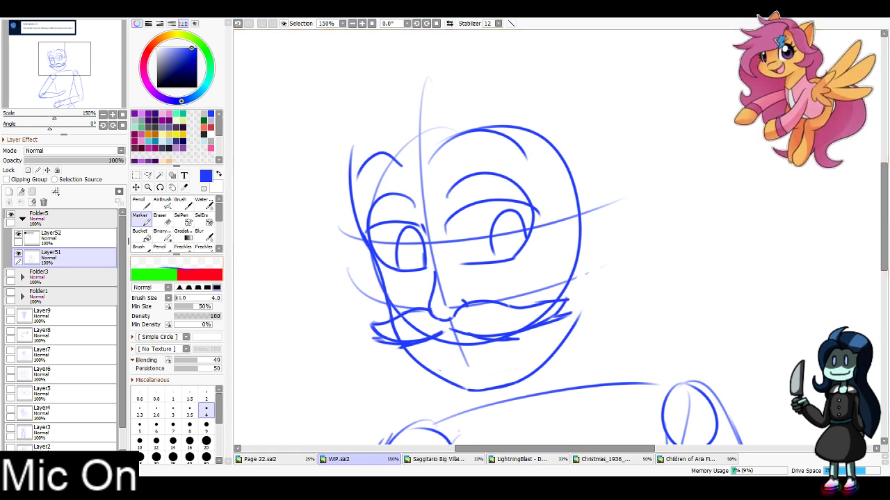
Sketch a small open mouth directly beneath the moustache
{"action": "mouse_move", "coordinate": [430, 338]}
{"action": "left_mouse_down"}
{"action": "mouse_move", "coordinate": [450, 361]}
{"action": "mouse_move", "coordinate": [495, 352]}
{"action": "mouse_move", "coordinate": [474, 361]}
{"action": "mouse_move", "coordinate": [469, 341]}
{"action": "mouse_move", "coordinate": [447, 349]}
{"action": "mouse_move", "coordinate": [451, 358]}
{"action": "left_mouse_up"}
{"action": "key", "text": "ctrl+z"}
{"action": "key", "text": "ctrl+y"}
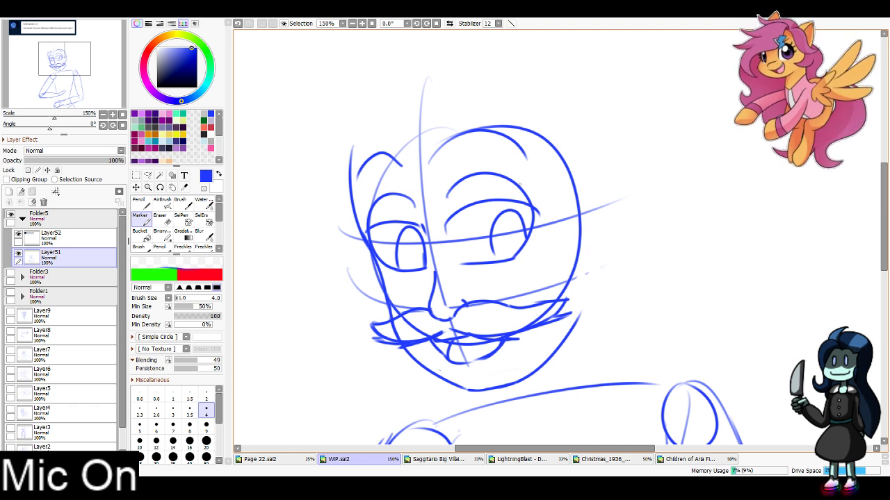
Erase the eye-socket arcs and the old nose line, and redraw the nose with a rounder bridge and tip
{"action": "key", "text": "e"}
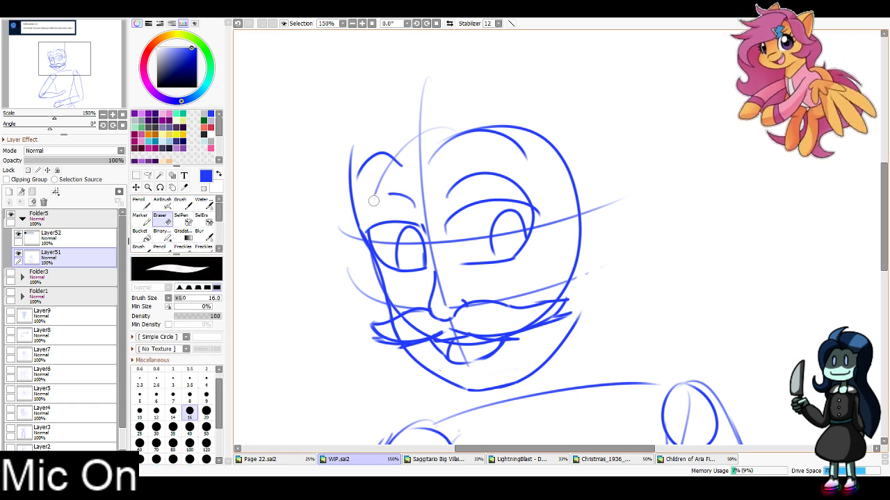
{"action": "mouse_move", "coordinate": [442, 204]}
{"action": "left_mouse_down"}
{"action": "mouse_move", "coordinate": [534, 188]}
{"action": "mouse_move", "coordinate": [497, 172]}
{"action": "mouse_move", "coordinate": [443, 177]}
{"action": "left_mouse_up"}
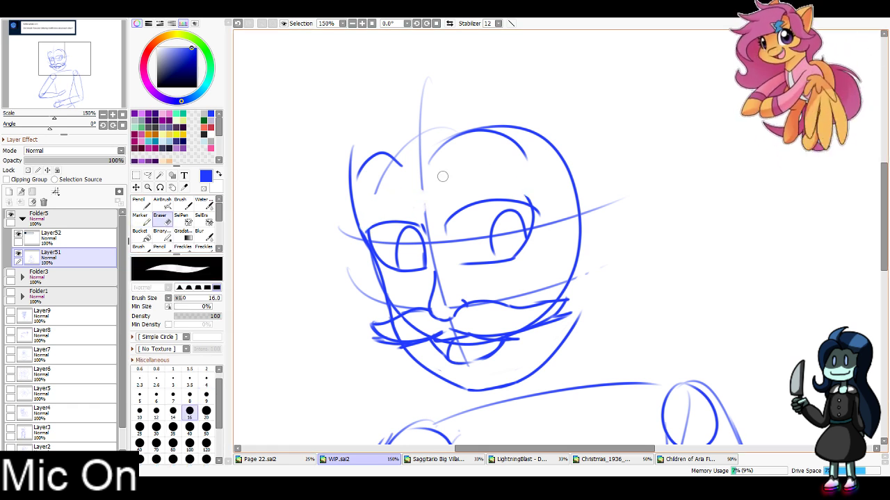
{"action": "key", "text": "e"}
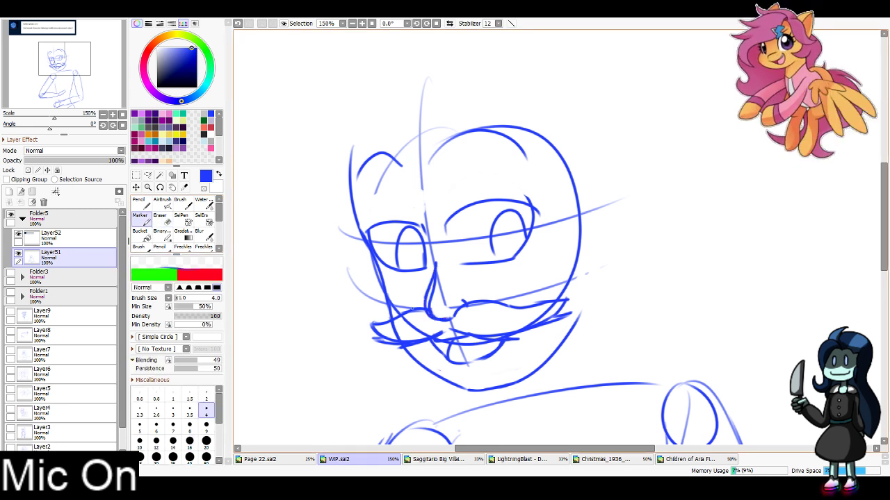
{"action": "key", "text": "e"}
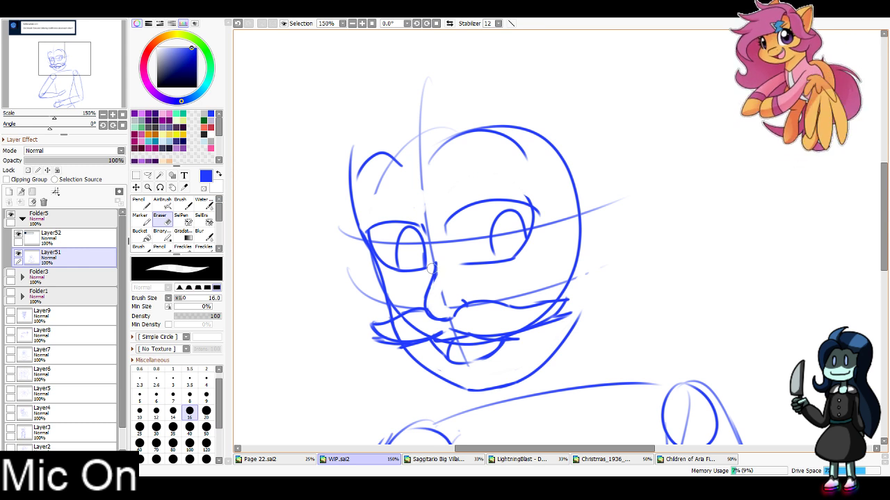
{"action": "key", "text": "e"}
{"action": "left_click_drag", "start_coordinate": [424, 305], "coordinate": [436, 261]}
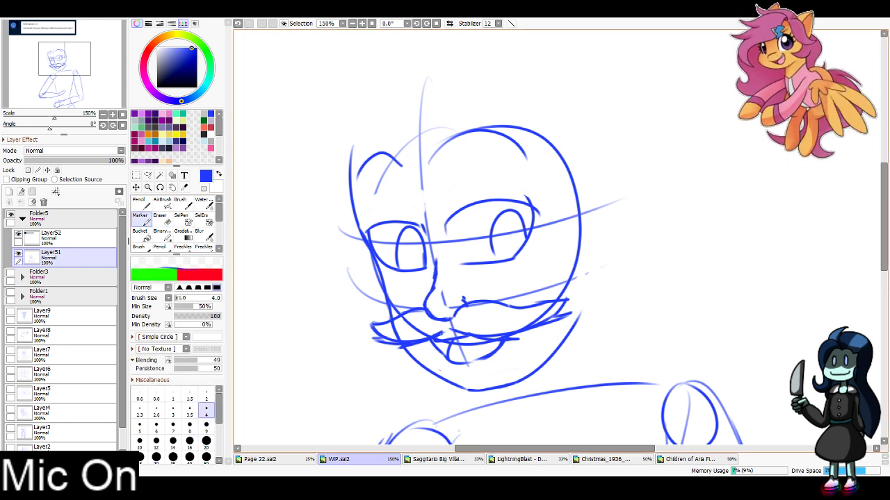
{"action": "left_click_drag", "start_coordinate": [451, 331], "coordinate": [436, 336]}
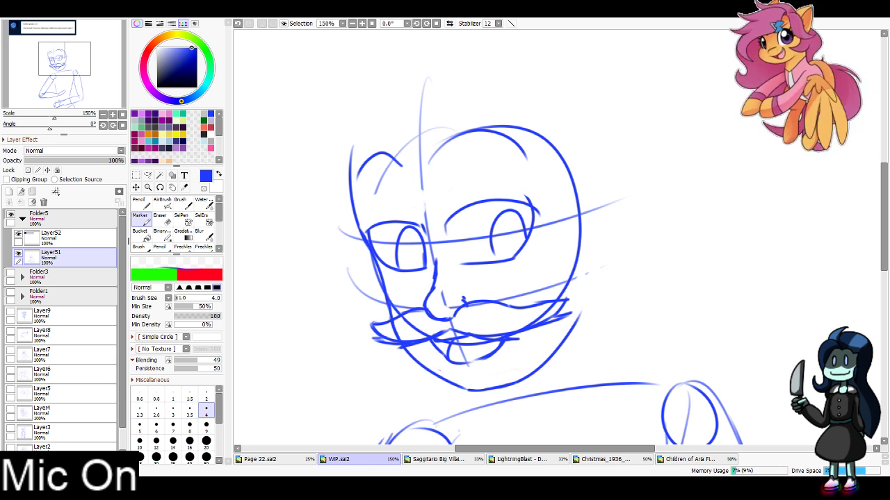
Sketch the two neck lines between the jaw and the shoulder line
{"action": "left_click_drag", "start_coordinate": [486, 173], "coordinate": [437, 329]}
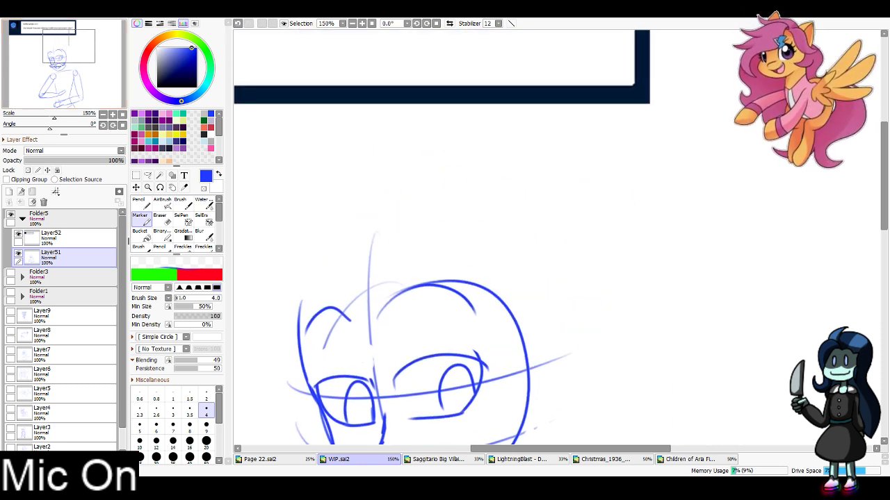
{"action": "left_click", "coordinate": [352, 24]}
{"action": "left_click", "coordinate": [353, 24]}
{"action": "left_click", "coordinate": [352, 23]}
{"action": "left_click_drag", "start_coordinate": [487, 264], "coordinate": [453, 221]}
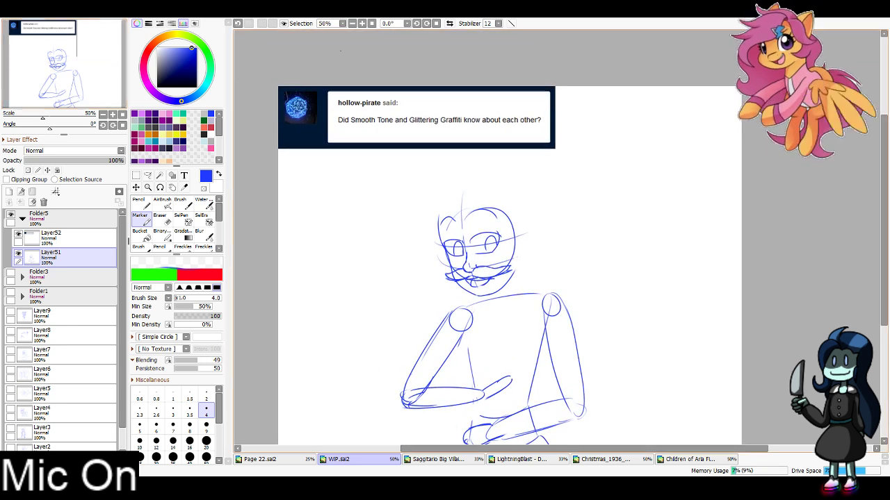
{"action": "left_click", "coordinate": [362, 24]}
{"action": "left_click", "coordinate": [362, 23]}
{"action": "left_click_drag", "start_coordinate": [478, 304], "coordinate": [469, 350]}
{"action": "key", "text": "ctrl+z"}
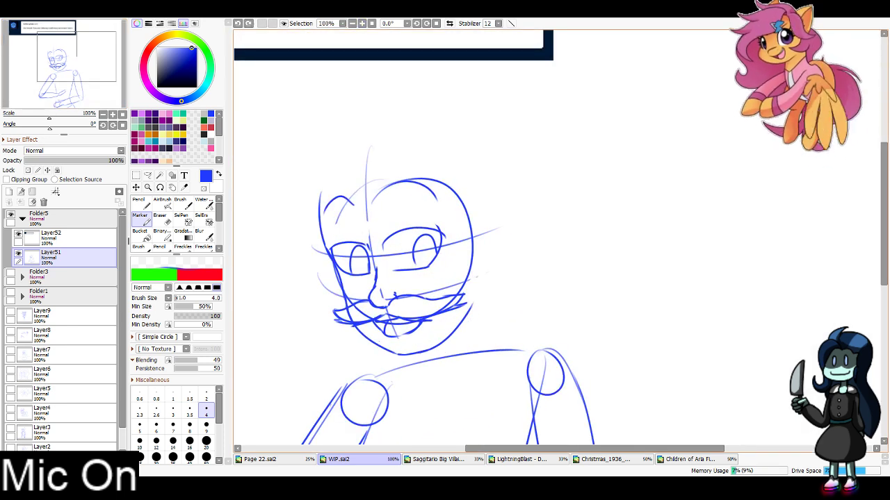
{"action": "left_click_drag", "start_coordinate": [482, 295], "coordinate": [485, 344]}
{"action": "left_click_drag", "start_coordinate": [429, 351], "coordinate": [421, 366]}
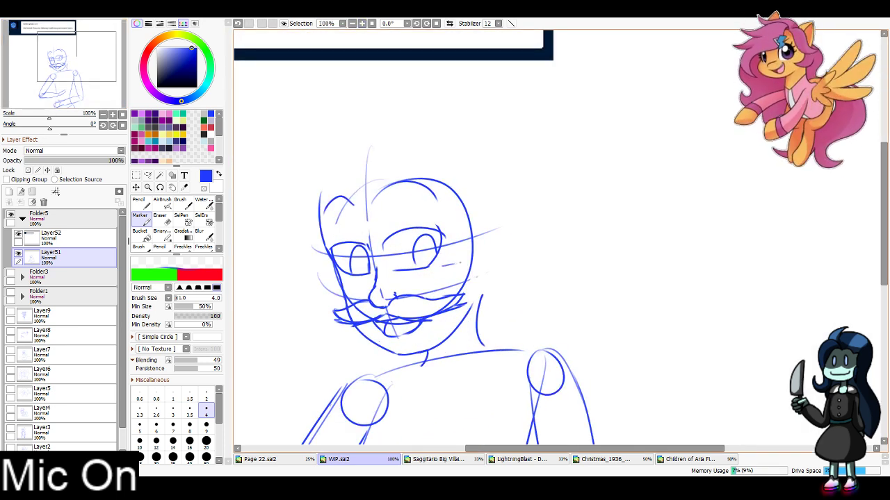
Add short crease lines beneath both eyes and beside the outer corner of the near eye
{"action": "left_click_drag", "start_coordinate": [456, 255], "coordinate": [467, 253]}
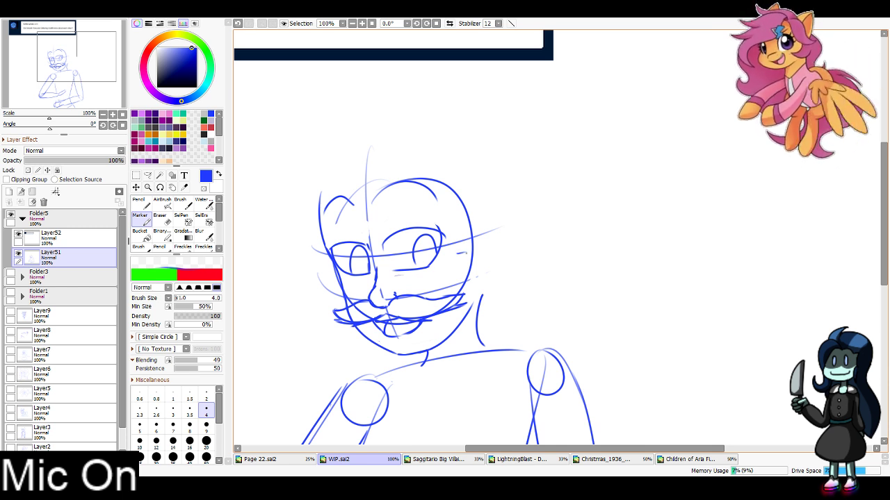
{"action": "key", "text": "ctrl+z"}
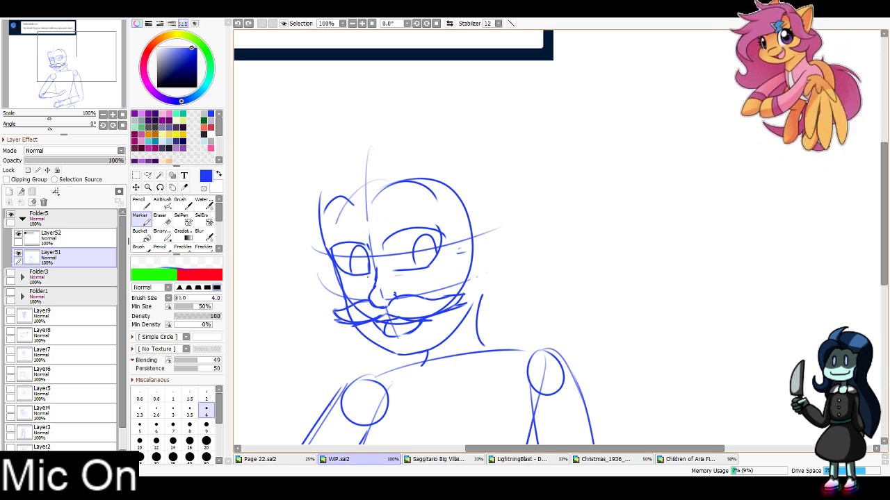
{"action": "left_click_drag", "start_coordinate": [362, 279], "coordinate": [369, 277]}
Sketch the ear and sideburn on the near side of the head, and reinforce the far cheek line
{"action": "mouse_move", "coordinate": [479, 251]}
{"action": "left_mouse_down"}
{"action": "mouse_move", "coordinate": [479, 288]}
{"action": "mouse_move", "coordinate": [497, 238]}
{"action": "mouse_move", "coordinate": [481, 286]}
{"action": "left_mouse_up"}
{"action": "key", "text": "ctrl+z"}
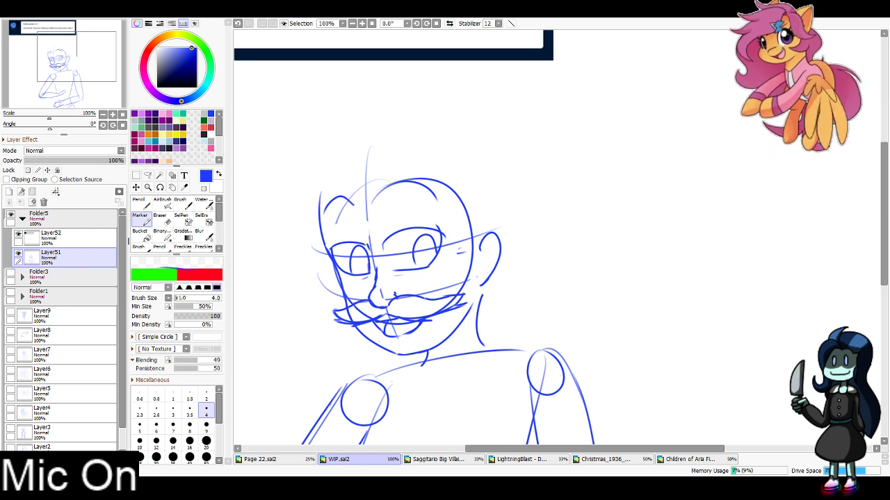
{"action": "mouse_move", "coordinate": [470, 228]}
{"action": "left_mouse_down"}
{"action": "mouse_move", "coordinate": [480, 301]}
{"action": "mouse_move", "coordinate": [483, 242]}
{"action": "mouse_move", "coordinate": [474, 302]}
{"action": "mouse_move", "coordinate": [483, 242]}
{"action": "left_mouse_up"}
{"action": "key", "text": "ctrl+z"}
{"action": "key", "text": "ctrl+z"}
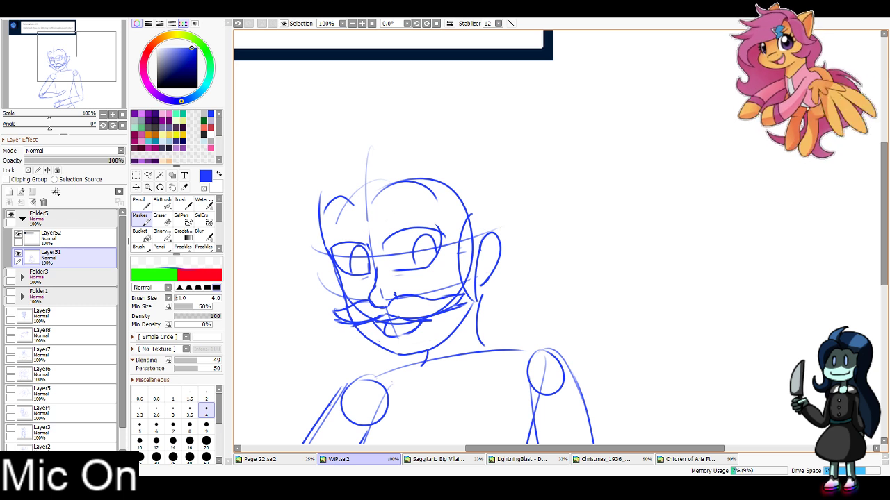
{"action": "left_click_drag", "start_coordinate": [338, 279], "coordinate": [345, 304]}
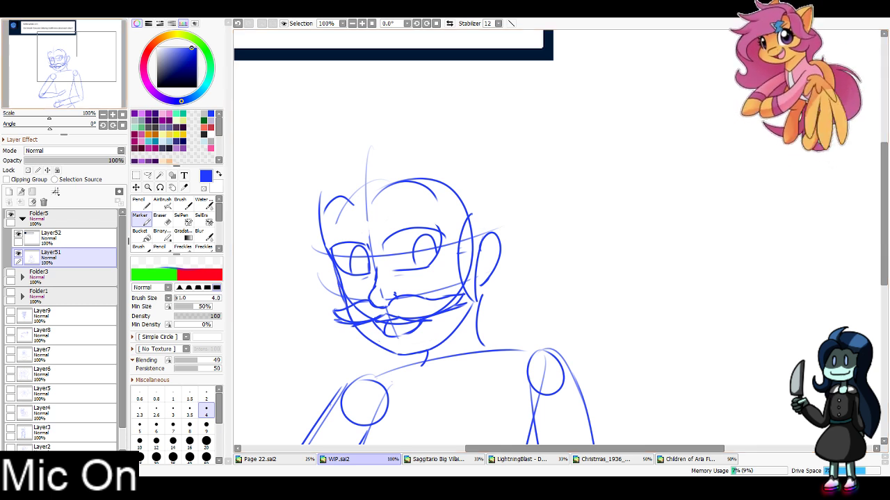
Sketch a tall rounded hair outline over the head, sweeping down behind the ear to a curled tip, and add a spiky hairline across the forehead
{"action": "mouse_move", "coordinate": [304, 162]}
{"action": "left_mouse_down"}
{"action": "mouse_move", "coordinate": [494, 72]}
{"action": "mouse_move", "coordinate": [519, 239]}
{"action": "mouse_move", "coordinate": [383, 53]}
{"action": "mouse_move", "coordinate": [513, 264]}
{"action": "mouse_move", "coordinate": [525, 207]}
{"action": "mouse_move", "coordinate": [504, 305]}
{"action": "mouse_move", "coordinate": [534, 323]}
{"action": "left_mouse_up"}
{"action": "key", "text": "ctrl+z"}
{"action": "key", "text": "ctrl+z"}
{"action": "mouse_move", "coordinate": [528, 209]}
{"action": "left_mouse_down"}
{"action": "mouse_move", "coordinate": [554, 286]}
{"action": "mouse_move", "coordinate": [527, 329]}
{"action": "left_mouse_up"}
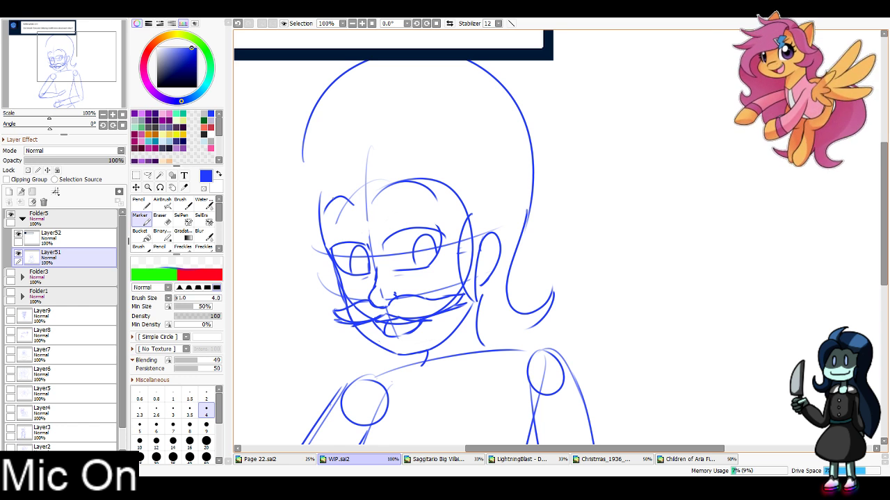
{"action": "mouse_move", "coordinate": [323, 198]}
{"action": "left_mouse_down"}
{"action": "mouse_move", "coordinate": [422, 181]}
{"action": "mouse_move", "coordinate": [448, 167]}
{"action": "mouse_move", "coordinate": [463, 181]}
{"action": "mouse_move", "coordinate": [467, 214]}
{"action": "left_mouse_up"}
{"action": "key", "text": "ctrl+z"}
Redraw the crown of the hair slightly lower and erase the surplus outer arc above it
{"action": "mouse_move", "coordinate": [333, 184]}
{"action": "left_mouse_down"}
{"action": "mouse_move", "coordinate": [333, 199]}
{"action": "mouse_move", "coordinate": [319, 193]}
{"action": "mouse_move", "coordinate": [519, 109]}
{"action": "mouse_move", "coordinate": [527, 122]}
{"action": "left_mouse_up"}
{"action": "key", "text": "ctrl+z"}
{"action": "mouse_move", "coordinate": [317, 205]}
{"action": "left_mouse_down"}
{"action": "mouse_move", "coordinate": [306, 182]}
{"action": "mouse_move", "coordinate": [532, 161]}
{"action": "left_mouse_up"}
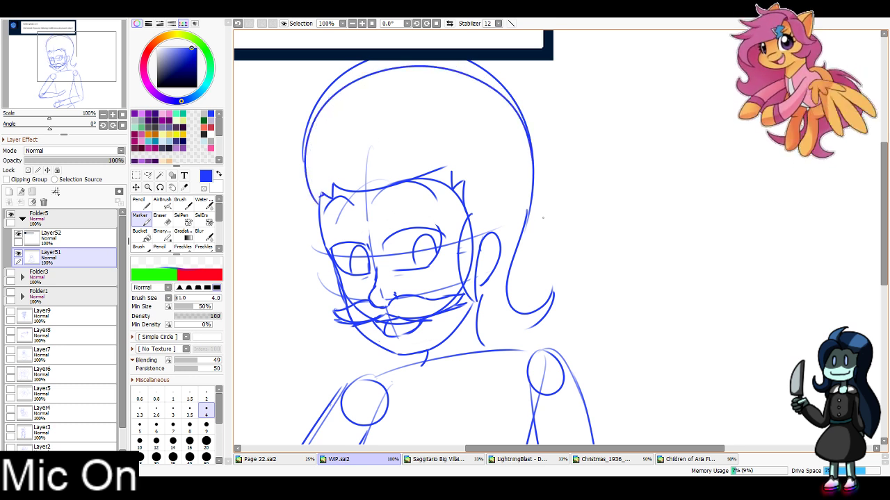
{"action": "key", "text": "e"}
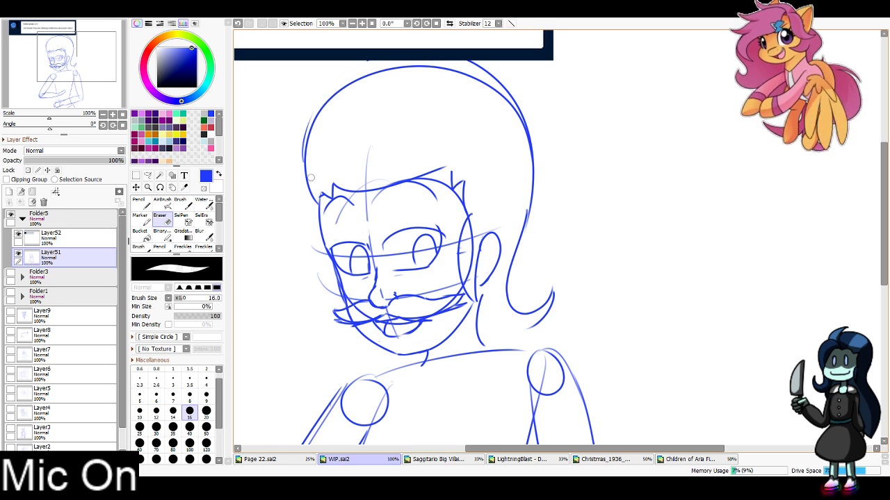
{"action": "left_click_drag", "start_coordinate": [474, 63], "coordinate": [512, 93]}
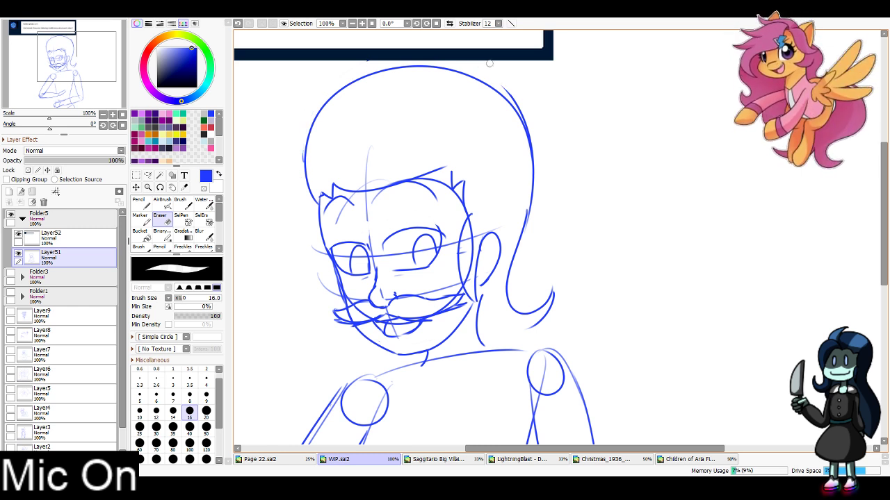
Sketch small curled hair tips beneath the curl at the nape, and a short curved neck line under the chin
{"action": "key", "text": "e"}
{"action": "left_click_drag", "start_coordinate": [503, 320], "coordinate": [534, 340]}
{"action": "key", "text": "ctrl+z"}
{"action": "left_click_drag", "start_coordinate": [406, 356], "coordinate": [423, 363]}
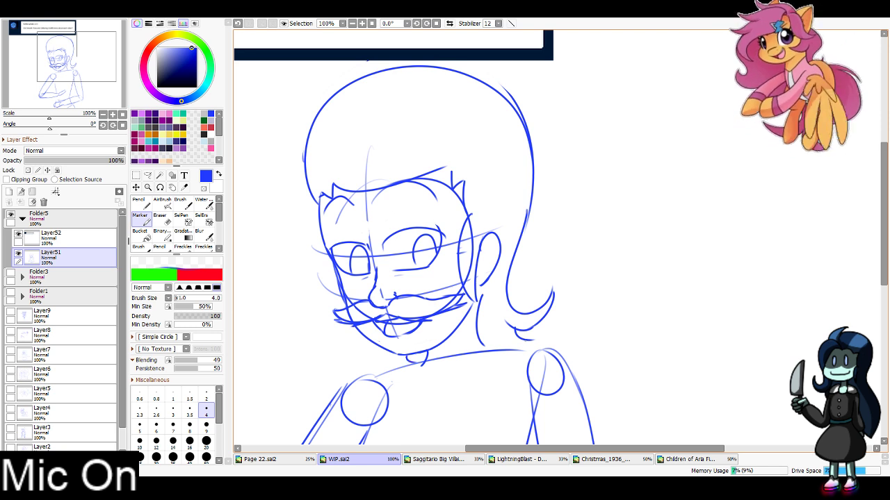
{"action": "left_click_drag", "start_coordinate": [544, 325], "coordinate": [523, 348]}
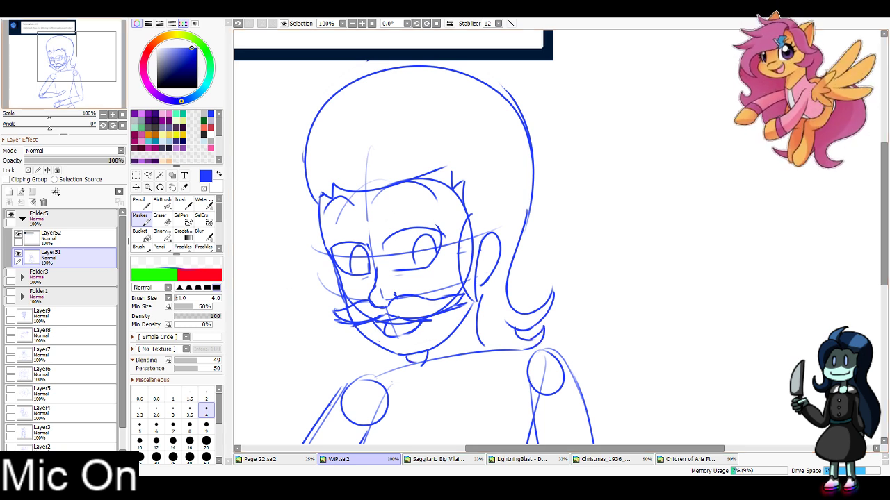
Sketch the shirt's two pointed collar flaps, with the front placket line and a small round button beneath them
{"action": "left_click_drag", "start_coordinate": [425, 376], "coordinate": [395, 273]}
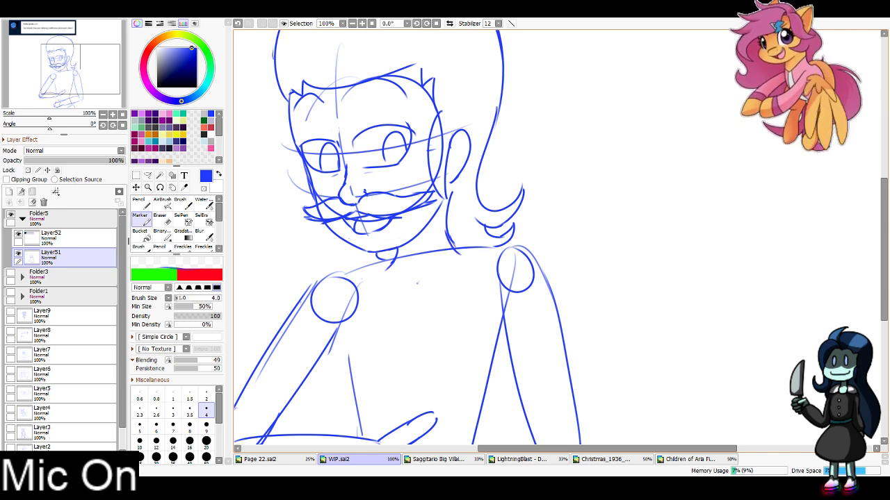
{"action": "mouse_move", "coordinate": [418, 282]}
{"action": "left_mouse_down"}
{"action": "mouse_move", "coordinate": [460, 242]}
{"action": "mouse_move", "coordinate": [452, 232]}
{"action": "mouse_move", "coordinate": [489, 235]}
{"action": "left_mouse_up"}
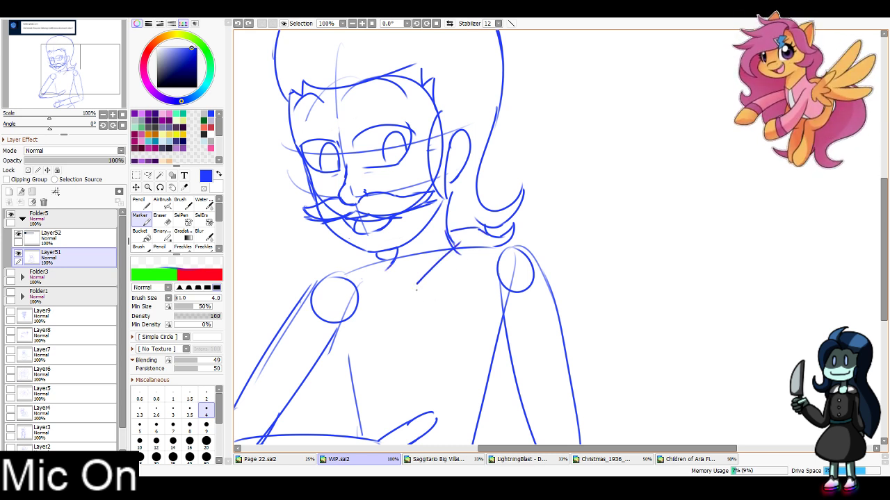
{"action": "mouse_move", "coordinate": [417, 285]}
{"action": "left_mouse_down"}
{"action": "mouse_move", "coordinate": [406, 308]}
{"action": "mouse_move", "coordinate": [382, 281]}
{"action": "mouse_move", "coordinate": [488, 265]}
{"action": "mouse_move", "coordinate": [496, 239]}
{"action": "left_mouse_up"}
{"action": "left_click_drag", "start_coordinate": [490, 232], "coordinate": [500, 246]}
{"action": "mouse_move", "coordinate": [385, 280]}
{"action": "left_mouse_down"}
{"action": "mouse_move", "coordinate": [357, 319]}
{"action": "mouse_move", "coordinate": [383, 242]}
{"action": "mouse_move", "coordinate": [348, 302]}
{"action": "mouse_move", "coordinate": [354, 322]}
{"action": "left_mouse_up"}
{"action": "key", "text": "ctrl+z"}
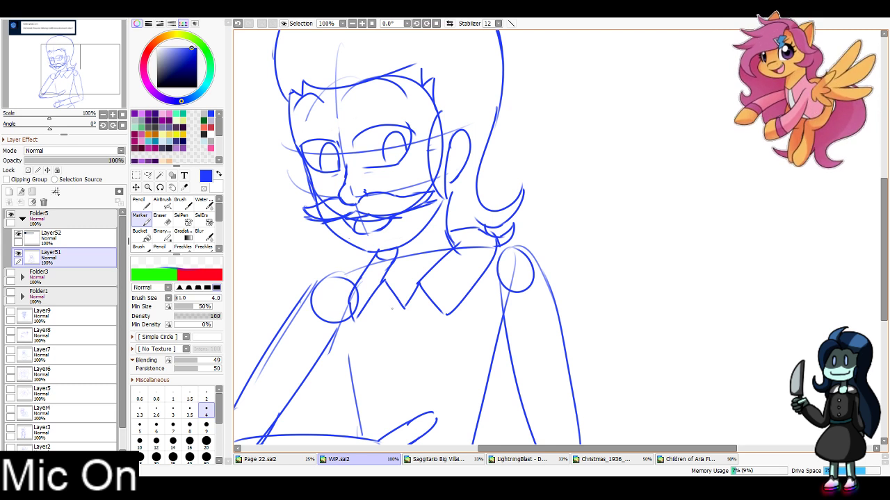
{"action": "key", "text": "ctrl+z"}
{"action": "mouse_move", "coordinate": [404, 306]}
{"action": "left_mouse_down"}
{"action": "mouse_move", "coordinate": [405, 361]}
{"action": "mouse_move", "coordinate": [395, 314]}
{"action": "left_mouse_up"}
Sketch the shirt sleeve on the ear-side arm, with its outer contour and a cuff band around the arm above the elbow
{"action": "mouse_move", "coordinate": [495, 248]}
{"action": "left_mouse_down"}
{"action": "mouse_move", "coordinate": [534, 261]}
{"action": "mouse_move", "coordinate": [552, 334]}
{"action": "left_mouse_up"}
{"action": "key", "text": "ctrl+z"}
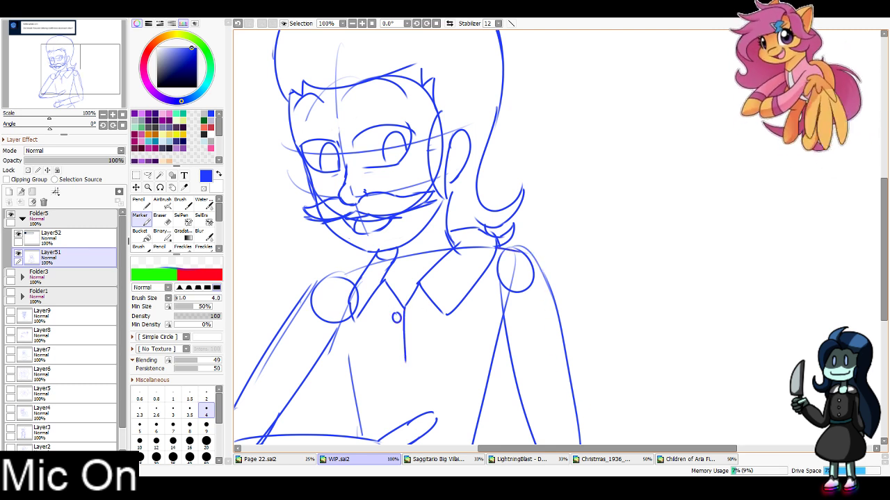
{"action": "mouse_move", "coordinate": [526, 252]}
{"action": "left_mouse_down"}
{"action": "mouse_move", "coordinate": [583, 422]}
{"action": "mouse_move", "coordinate": [574, 394]}
{"action": "left_mouse_up"}
{"action": "key", "text": "ctrl+z"}
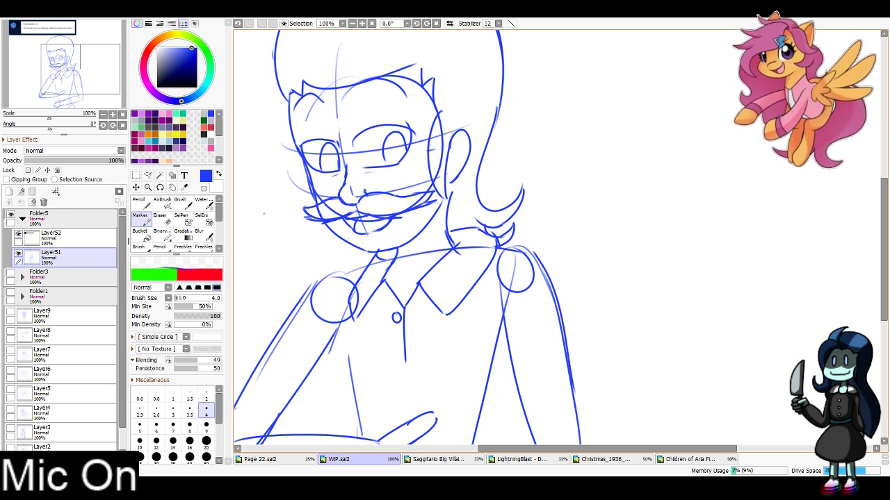
{"action": "left_click_drag", "start_coordinate": [82, 77], "coordinate": [88, 91]}
{"action": "mouse_move", "coordinate": [431, 134]}
{"action": "left_mouse_down"}
{"action": "mouse_move", "coordinate": [444, 222]}
{"action": "mouse_move", "coordinate": [519, 201]}
{"action": "left_mouse_up"}
{"action": "key", "text": "ctrl+z"}
{"action": "key", "text": "ctrl+z"}
{"action": "mouse_move", "coordinate": [442, 233]}
{"action": "left_mouse_down"}
{"action": "mouse_move", "coordinate": [518, 215]}
{"action": "mouse_move", "coordinate": [515, 221]}
{"action": "mouse_move", "coordinate": [491, 197]}
{"action": "mouse_move", "coordinate": [515, 196]}
{"action": "left_mouse_up"}
{"action": "left_click_drag", "start_coordinate": [516, 194], "coordinate": [518, 223]}
Sketch the shirt's side contours along both sides of the torso and continue them down over the hips
{"action": "mouse_move", "coordinate": [240, 197]}
{"action": "left_mouse_down"}
{"action": "mouse_move", "coordinate": [286, 217]}
{"action": "mouse_move", "coordinate": [399, 219]}
{"action": "left_mouse_up"}
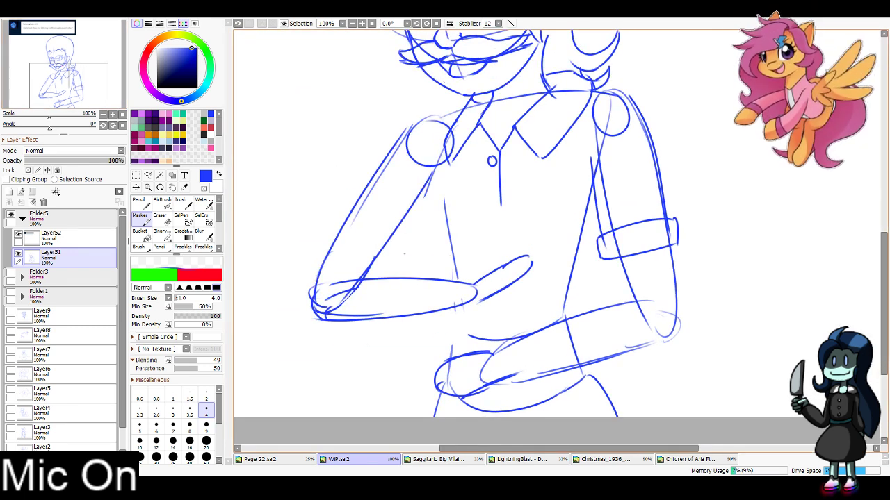
{"action": "left_click_drag", "start_coordinate": [430, 179], "coordinate": [439, 273]}
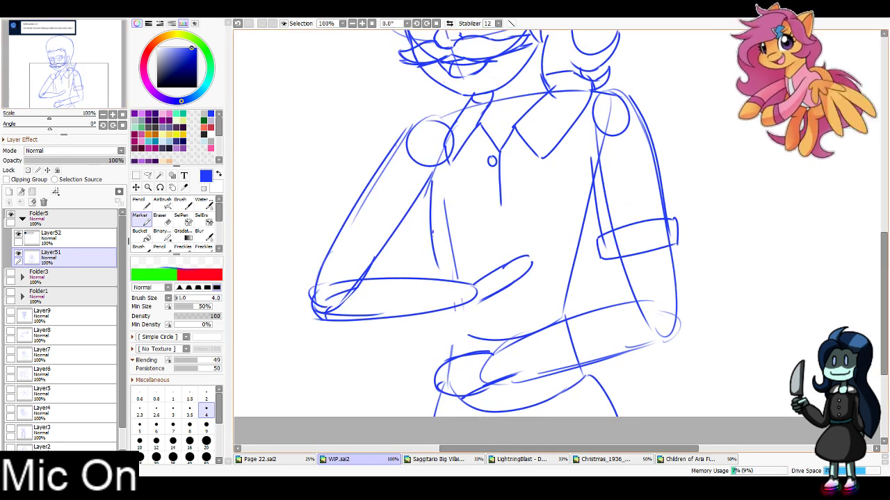
{"action": "left_click_drag", "start_coordinate": [440, 303], "coordinate": [402, 418]}
{"action": "left_click_drag", "start_coordinate": [603, 261], "coordinate": [595, 310]}
{"action": "left_click_drag", "start_coordinate": [599, 351], "coordinate": [628, 417]}
Sketch the far arm's sleeve from the collar over the shoulder, and close it with a cuff band above the elbow
{"action": "left_click_drag", "start_coordinate": [556, 237], "coordinate": [564, 305]}
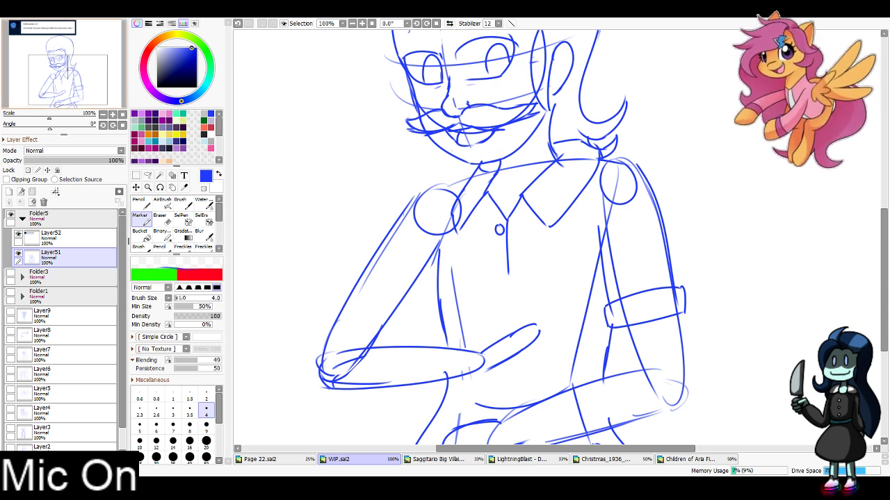
{"action": "mouse_move", "coordinate": [500, 229]}
{"action": "left_mouse_down"}
{"action": "mouse_move", "coordinate": [477, 343]}
{"action": "mouse_move", "coordinate": [481, 413]}
{"action": "mouse_move", "coordinate": [573, 181]}
{"action": "mouse_move", "coordinate": [527, 164]}
{"action": "left_mouse_up"}
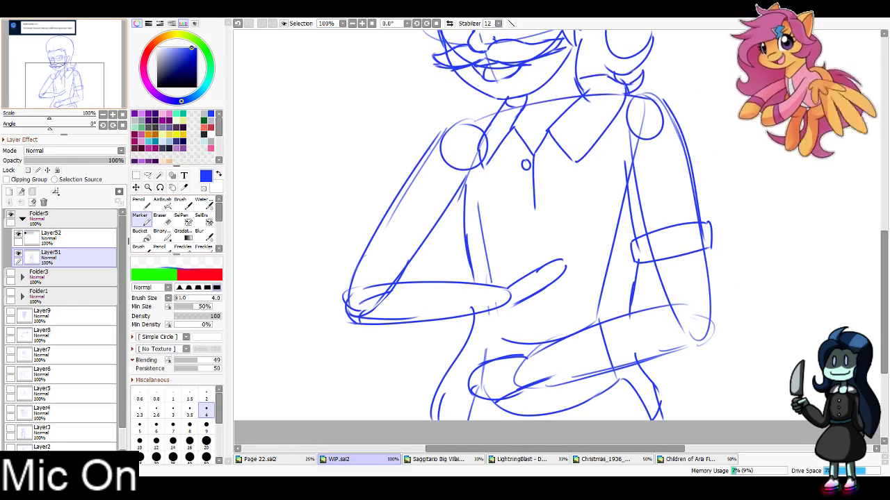
{"action": "mouse_move", "coordinate": [498, 109]}
{"action": "left_mouse_down"}
{"action": "mouse_move", "coordinate": [452, 123]}
{"action": "mouse_move", "coordinate": [419, 167]}
{"action": "mouse_move", "coordinate": [488, 114]}
{"action": "mouse_move", "coordinate": [399, 197]}
{"action": "mouse_move", "coordinate": [438, 239]}
{"action": "left_mouse_up"}
{"action": "key", "text": "ctrl+z"}
{"action": "key", "text": "ctrl+z"}
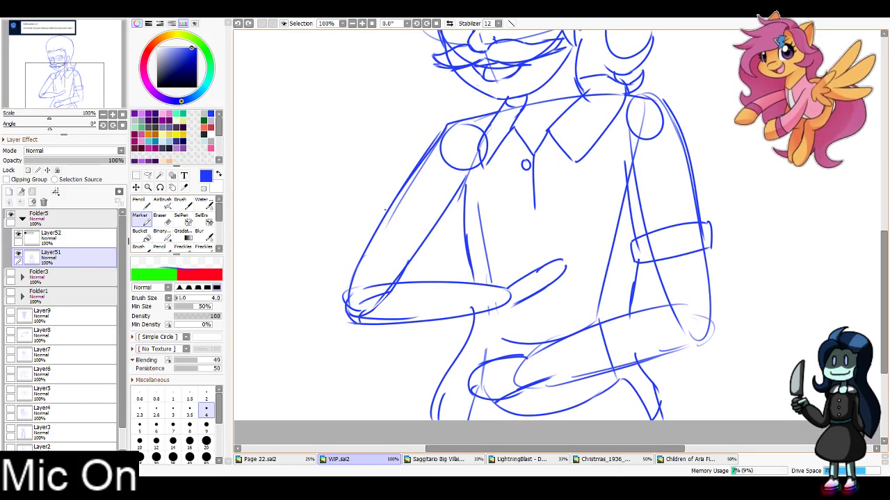
{"action": "mouse_move", "coordinate": [384, 210]}
{"action": "left_mouse_down"}
{"action": "mouse_move", "coordinate": [435, 228]}
{"action": "mouse_move", "coordinate": [369, 236]}
{"action": "left_mouse_up"}
{"action": "mouse_move", "coordinate": [370, 235]}
{"action": "left_mouse_down"}
{"action": "mouse_move", "coordinate": [431, 249]}
{"action": "mouse_move", "coordinate": [437, 227]}
{"action": "mouse_move", "coordinate": [463, 202]}
{"action": "mouse_move", "coordinate": [462, 238]}
{"action": "left_mouse_up"}
{"action": "key", "text": "ctrl+z"}
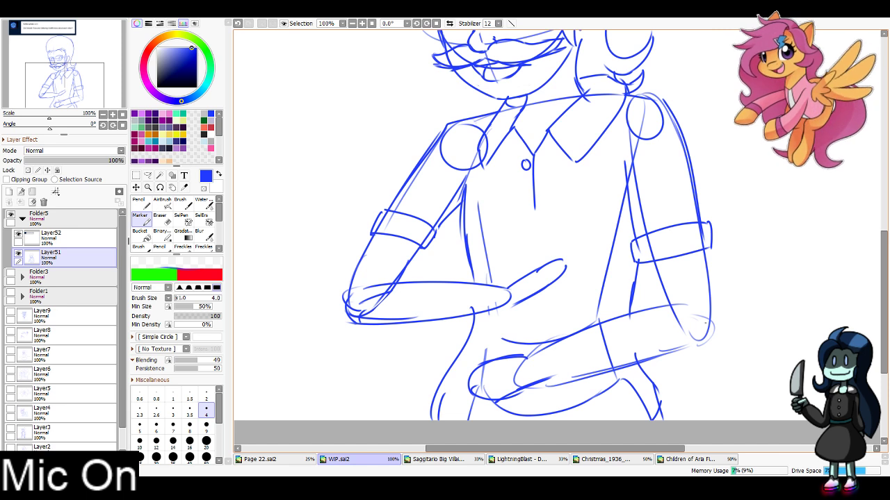
With a size 40 eraser, remove the shoulder circles and the construction lines inside the torso, sleeves and cuffs
{"action": "mouse_move", "coordinate": [629, 138]}
{"action": "left_mouse_down"}
{"action": "mouse_move", "coordinate": [636, 145]}
{"action": "mouse_move", "coordinate": [538, 187]}
{"action": "left_mouse_up"}
{"action": "key", "text": "e"}
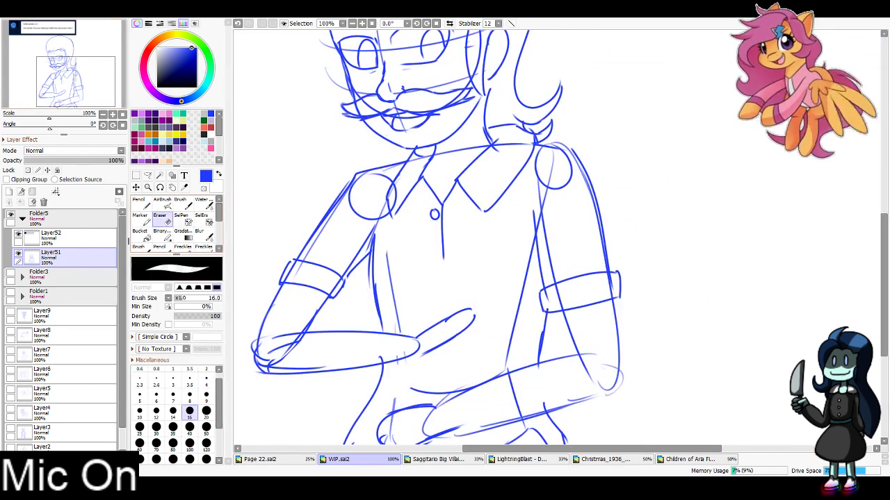
{"action": "left_click", "coordinate": [189, 427]}
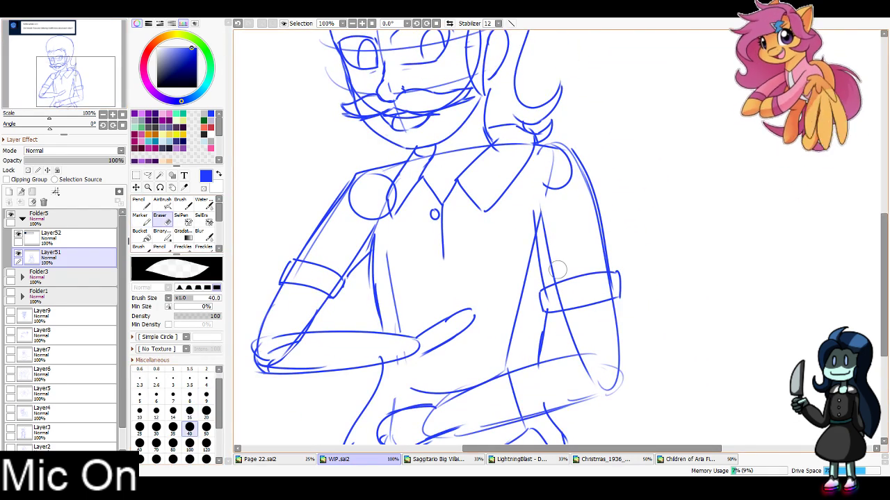
{"action": "left_click_drag", "start_coordinate": [538, 166], "coordinate": [560, 187]}
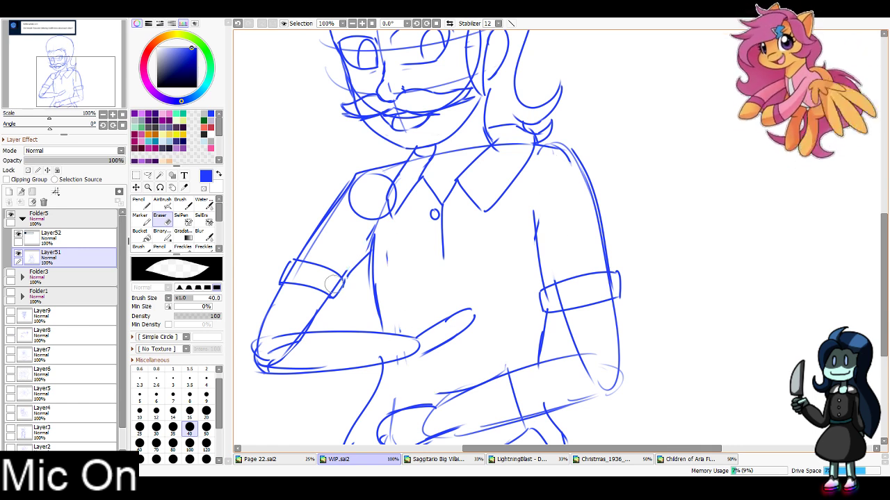
{"action": "left_click_drag", "start_coordinate": [294, 271], "coordinate": [329, 216]}
{"action": "mouse_move", "coordinate": [365, 182]}
{"action": "left_mouse_down"}
{"action": "mouse_move", "coordinate": [359, 228]}
{"action": "mouse_move", "coordinate": [393, 214]}
{"action": "mouse_move", "coordinate": [388, 176]}
{"action": "left_mouse_up"}
{"action": "key", "text": "ctrl+z"}
{"action": "mouse_move", "coordinate": [297, 352]}
{"action": "left_mouse_down"}
{"action": "mouse_move", "coordinate": [273, 358]}
{"action": "mouse_move", "coordinate": [325, 343]}
{"action": "mouse_move", "coordinate": [295, 363]}
{"action": "left_mouse_up"}
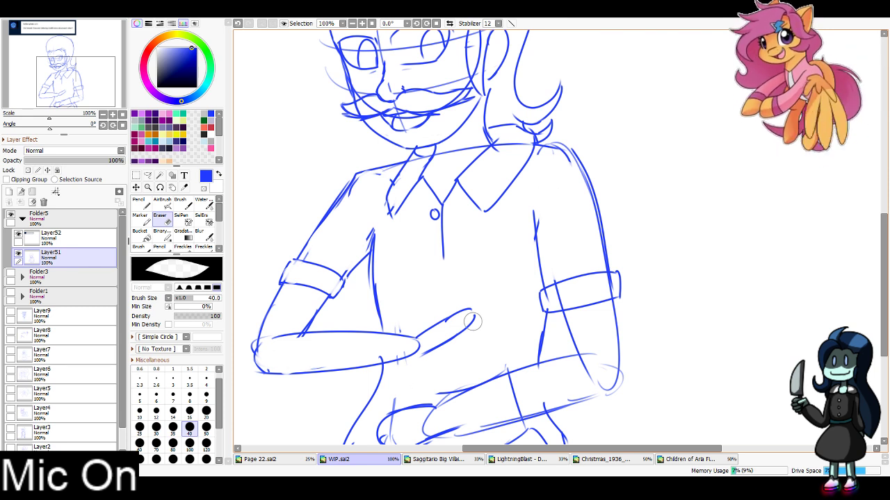
{"action": "left_click_drag", "start_coordinate": [559, 302], "coordinate": [570, 294]}
Redraw the inner arm line below the ear-side sleeve cuff and erase the upper part of the old line
{"action": "left_click", "coordinate": [83, 93]}
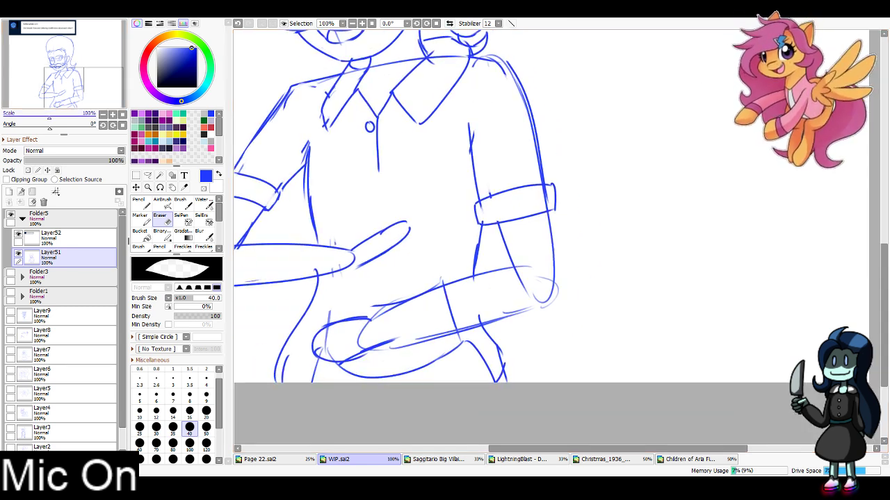
{"action": "left_click", "coordinate": [141, 221]}
{"action": "left_click_drag", "start_coordinate": [490, 224], "coordinate": [502, 266]}
{"action": "key", "text": "ctrl+z"}
{"action": "left_click_drag", "start_coordinate": [548, 213], "coordinate": [551, 230]}
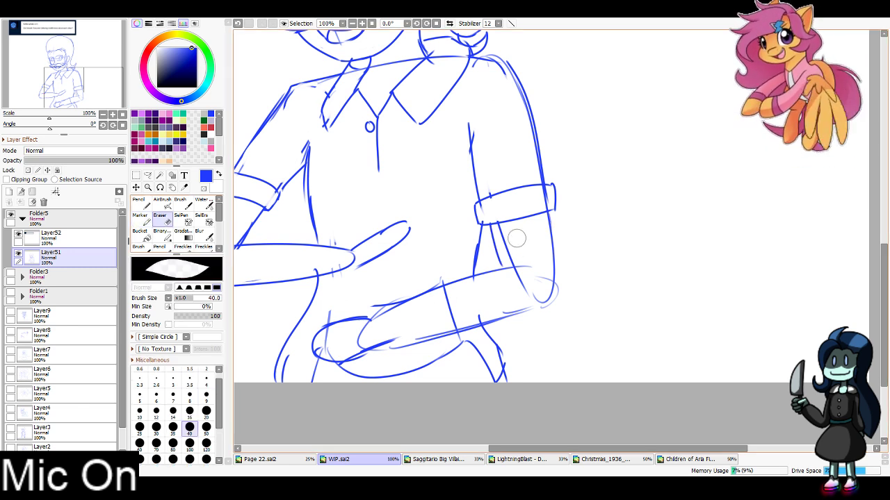
{"action": "left_click_drag", "start_coordinate": [509, 235], "coordinate": [514, 248]}
Redraw the inner edge of the far arm above and below its cuff, and erase the old edge and the shoulder guide across the neck
{"action": "mouse_move", "coordinate": [311, 212]}
{"action": "left_mouse_down"}
{"action": "mouse_move", "coordinate": [545, 303]}
{"action": "mouse_move", "coordinate": [496, 234]}
{"action": "mouse_move", "coordinate": [472, 238]}
{"action": "left_mouse_up"}
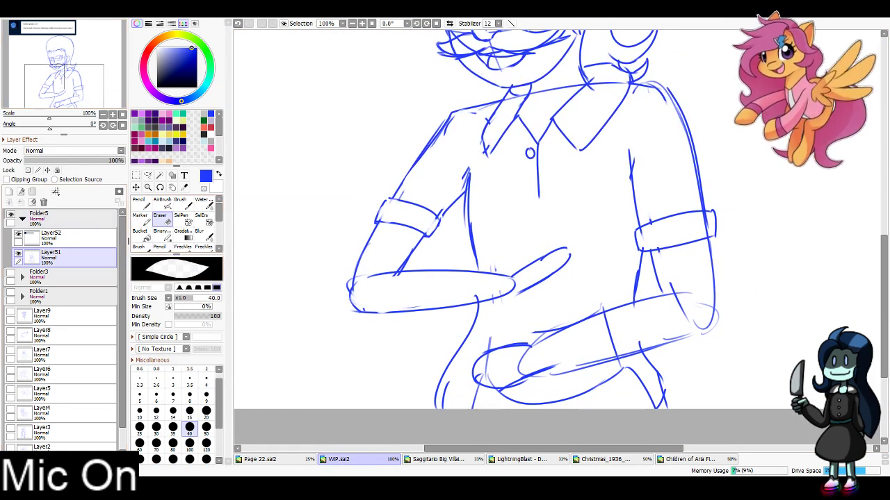
{"action": "left_click", "coordinate": [142, 220]}
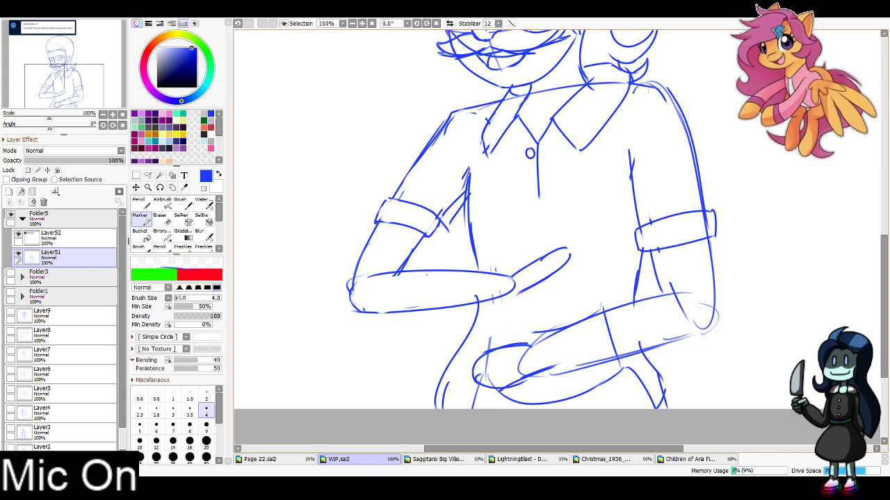
{"action": "key", "text": "ctrl+z"}
{"action": "key", "text": "ctrl+z"}
{"action": "mouse_move", "coordinate": [431, 213]}
{"action": "left_mouse_down"}
{"action": "mouse_move", "coordinate": [449, 231]}
{"action": "mouse_move", "coordinate": [436, 244]}
{"action": "mouse_move", "coordinate": [472, 204]}
{"action": "left_mouse_up"}
{"action": "left_click_drag", "start_coordinate": [432, 245], "coordinate": [409, 274]}
{"action": "left_click", "coordinate": [162, 220]}
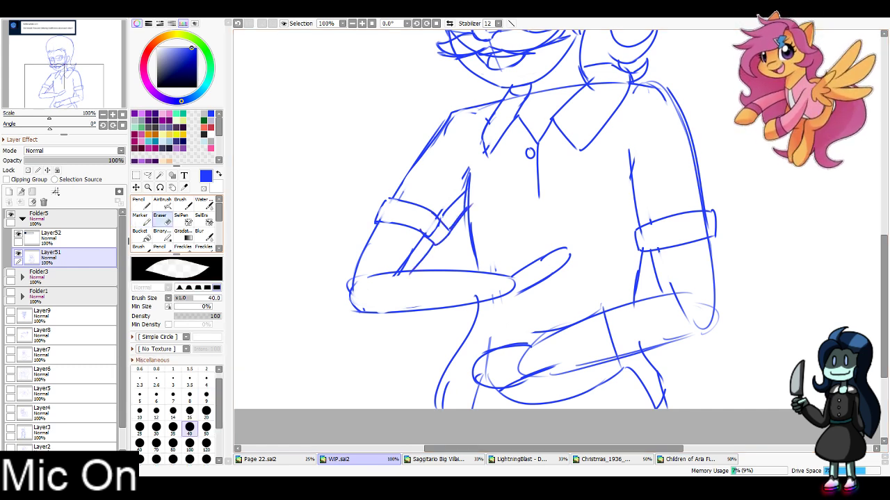
{"action": "left_click_drag", "start_coordinate": [419, 243], "coordinate": [401, 264]}
{"action": "left_click_drag", "start_coordinate": [435, 230], "coordinate": [460, 169]}
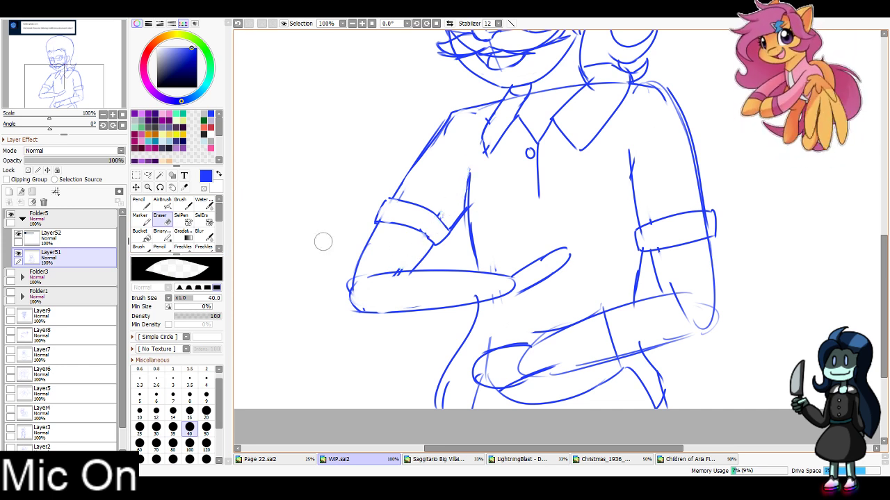
{"action": "mouse_move", "coordinate": [534, 119]}
{"action": "left_mouse_down"}
{"action": "mouse_move", "coordinate": [481, 219]}
{"action": "mouse_move", "coordinate": [491, 197]}
{"action": "mouse_move", "coordinate": [562, 184]}
{"action": "left_mouse_up"}
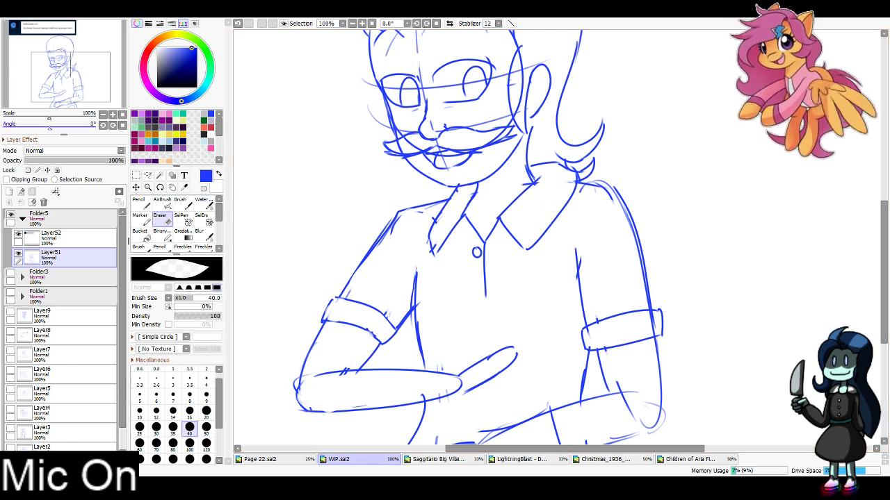
{"action": "mouse_move", "coordinate": [452, 236]}
{"action": "left_mouse_down"}
{"action": "mouse_move", "coordinate": [442, 320]}
{"action": "mouse_move", "coordinate": [543, 294]}
{"action": "left_mouse_up"}
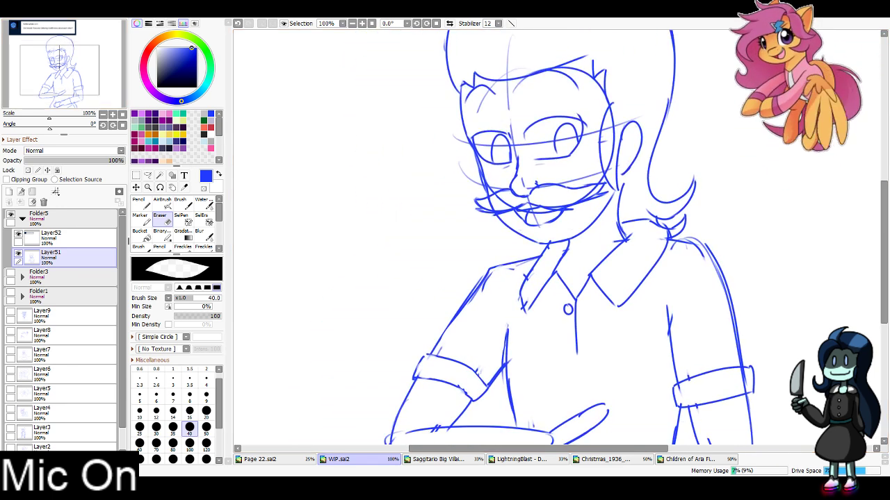
Add a new layer above the sketch layer, fade the sketch layer to 35% opacity, and make the new layer active
{"action": "mouse_move", "coordinate": [60, 71]}
{"action": "left_mouse_down"}
{"action": "mouse_move", "coordinate": [66, 106]}
{"action": "mouse_move", "coordinate": [73, 91]}
{"action": "left_mouse_up"}
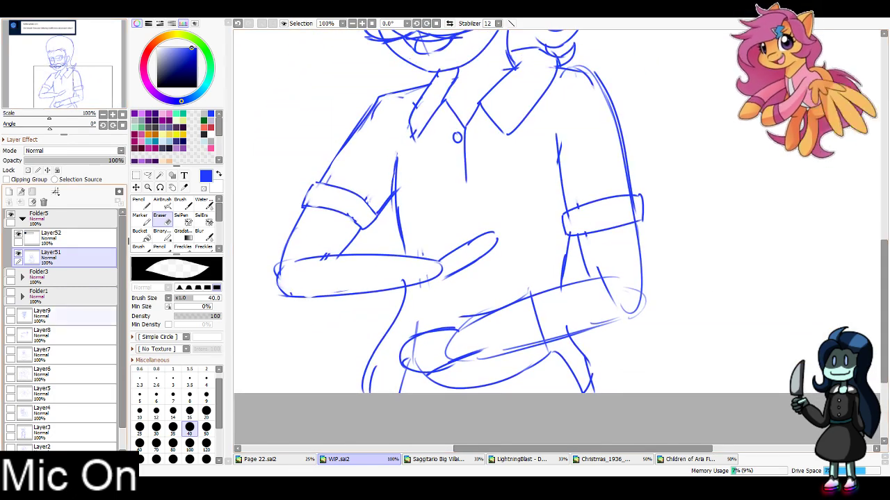
{"action": "left_click", "coordinate": [8, 191]}
{"action": "left_click", "coordinate": [103, 115]}
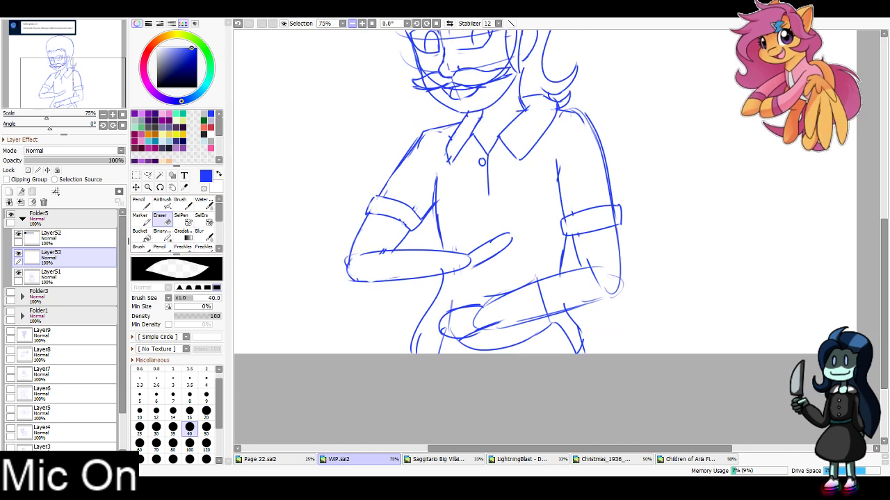
{"action": "left_click", "coordinate": [75, 277]}
{"action": "left_click", "coordinate": [60, 160]}
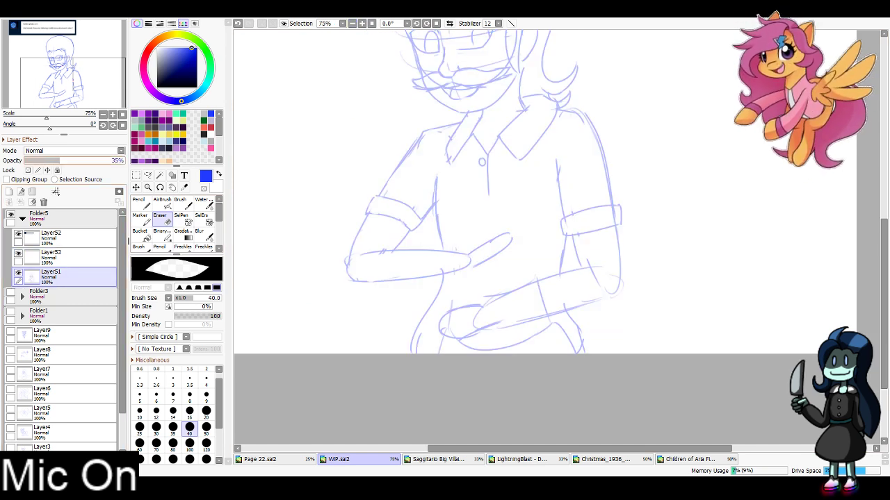
{"action": "left_click", "coordinate": [76, 258]}
Start a baby's head with the size 4 Marker by drawing a circle over the inner elbow of the far arm
{"action": "key", "text": "Delete"}
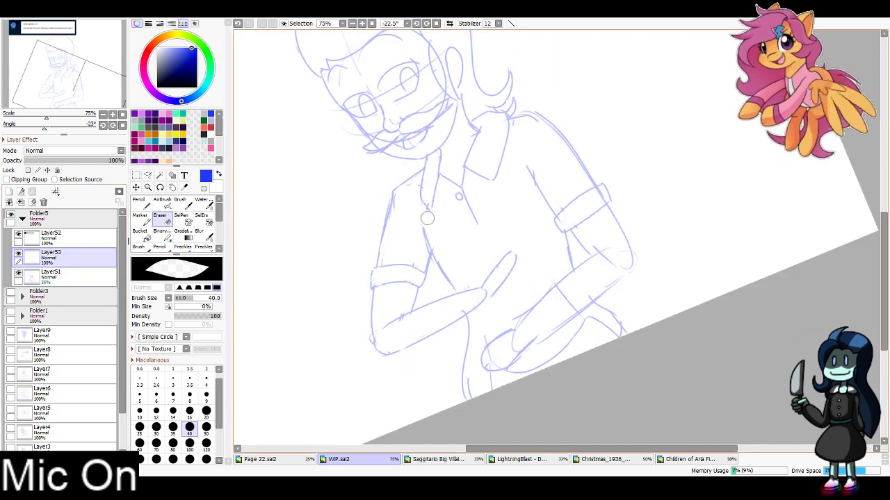
{"action": "key", "text": "ctrl+plus"}
{"action": "left_click", "coordinate": [141, 220]}
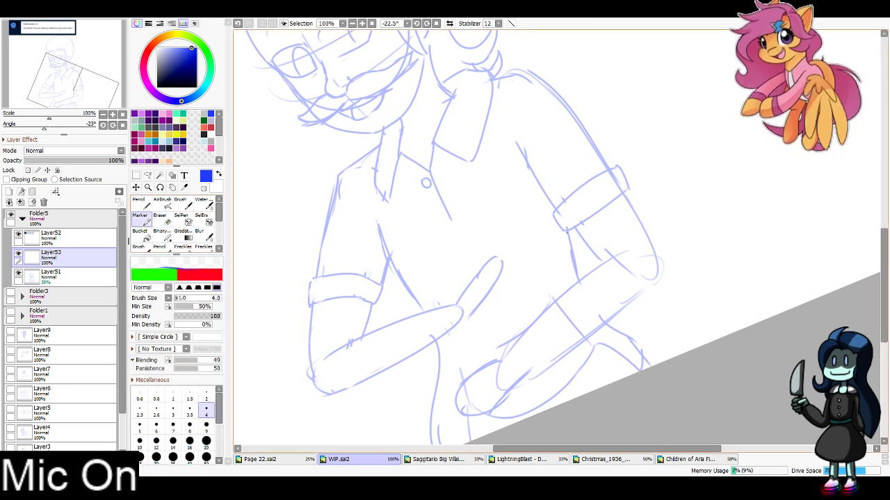
{"action": "mouse_move", "coordinate": [564, 226]}
{"action": "left_mouse_down"}
{"action": "mouse_move", "coordinate": [584, 223]}
{"action": "mouse_move", "coordinate": [549, 230]}
{"action": "mouse_move", "coordinate": [587, 258]}
{"action": "mouse_move", "coordinate": [576, 208]}
{"action": "left_mouse_up"}
{"action": "key", "text": "ctrl+z"}
{"action": "key", "text": "ctrl+z"}
{"action": "key", "text": "ctrl+plus"}
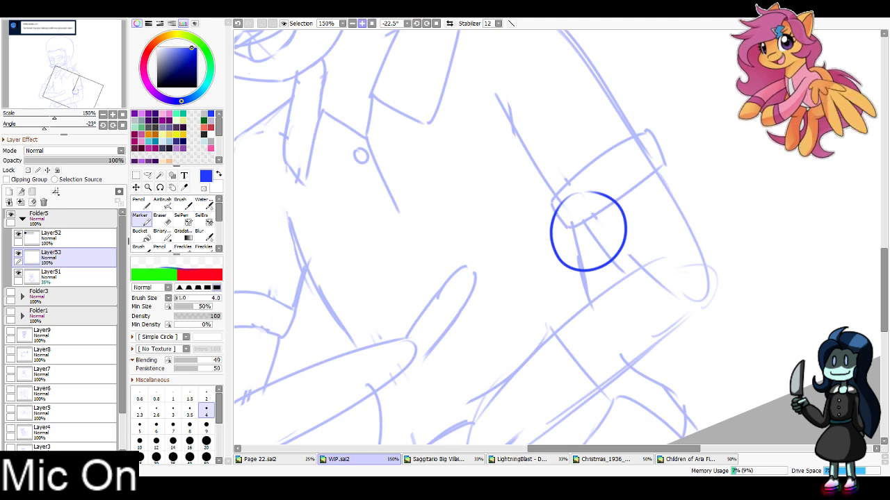
Draw a curved vertical centre line and a curved horizontal guide line across the baby's head circle
{"action": "key", "text": "Delete"}
{"action": "left_click_drag", "start_coordinate": [582, 182], "coordinate": [571, 277]}
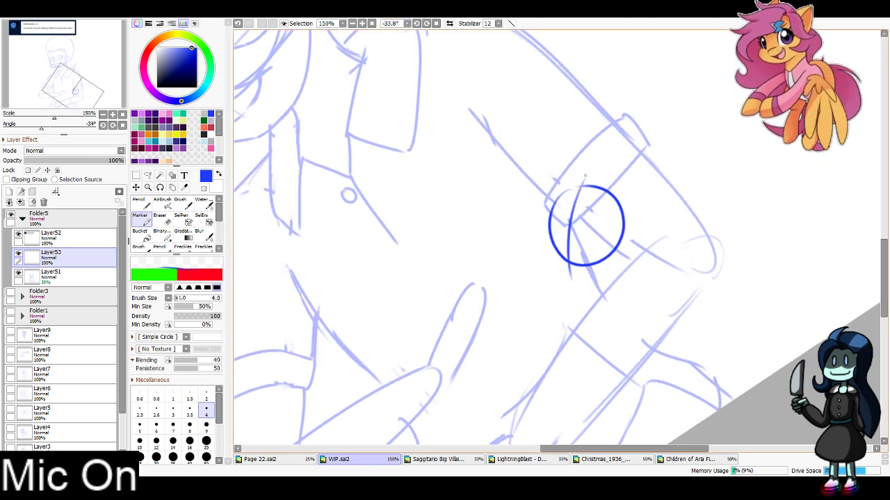
{"action": "mouse_move", "coordinate": [541, 230]}
{"action": "left_mouse_down"}
{"action": "mouse_move", "coordinate": [576, 224]}
{"action": "mouse_move", "coordinate": [620, 236]}
{"action": "left_mouse_up"}
{"action": "key", "text": "ctrl+z"}
{"action": "key", "text": "ctrl+z"}
{"action": "left_click_drag", "start_coordinate": [583, 182], "coordinate": [569, 261]}
{"action": "left_click_drag", "start_coordinate": [545, 226], "coordinate": [620, 239]}
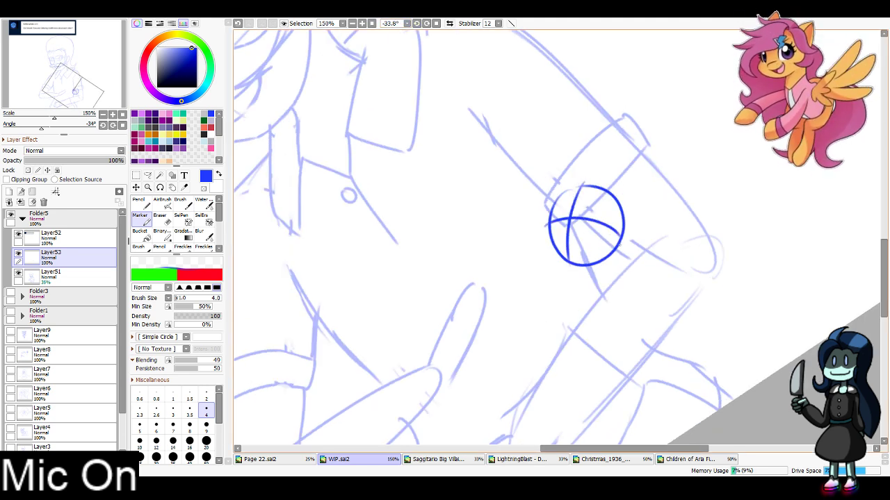
Add a second curved eye guide line across the head and outline the far brow and rounded cheek beside the circle
{"action": "left_click_drag", "start_coordinate": [547, 210], "coordinate": [620, 224]}
{"action": "mouse_move", "coordinate": [558, 182]}
{"action": "left_mouse_down"}
{"action": "mouse_move", "coordinate": [544, 219]}
{"action": "mouse_move", "coordinate": [550, 260]}
{"action": "left_mouse_up"}
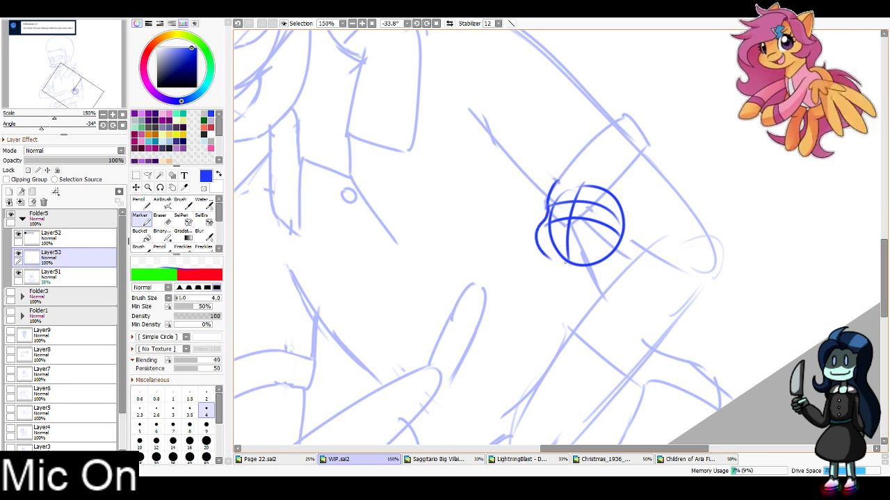
{"action": "key", "text": "ctrl+z"}
{"action": "left_click_drag", "start_coordinate": [548, 208], "coordinate": [594, 263]}
{"action": "key", "text": "ctrl+z"}
{"action": "mouse_move", "coordinate": [548, 207]}
{"action": "left_mouse_down"}
{"action": "mouse_move", "coordinate": [539, 226]}
{"action": "mouse_move", "coordinate": [602, 261]}
{"action": "left_mouse_up"}
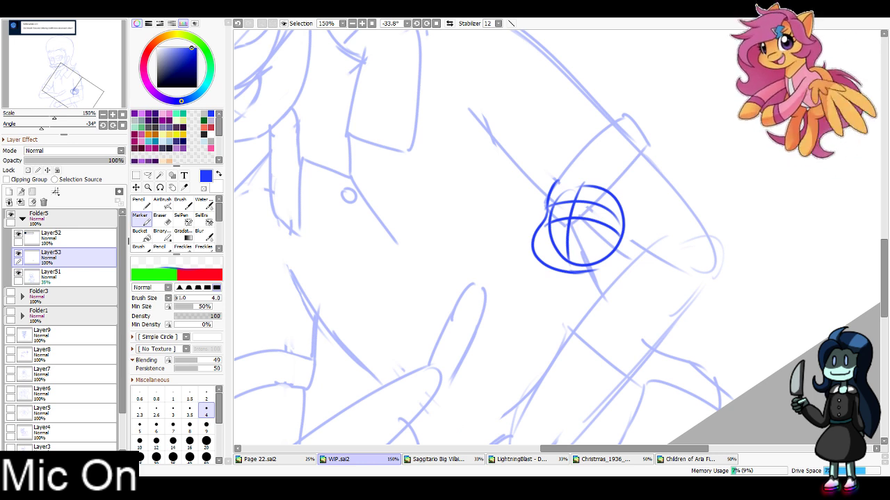
Draw a round object made of concentric circles at the baby's mouth, undoing the strokes that miss
{"action": "left_click", "coordinate": [362, 24]}
{"action": "mouse_move", "coordinate": [555, 250]}
{"action": "left_mouse_down"}
{"action": "mouse_move", "coordinate": [577, 299]}
{"action": "mouse_move", "coordinate": [603, 267]}
{"action": "mouse_move", "coordinate": [601, 275]}
{"action": "mouse_move", "coordinate": [590, 249]}
{"action": "mouse_move", "coordinate": [582, 278]}
{"action": "mouse_move", "coordinate": [590, 241]}
{"action": "mouse_move", "coordinate": [569, 254]}
{"action": "mouse_move", "coordinate": [601, 246]}
{"action": "mouse_move", "coordinate": [594, 243]}
{"action": "left_mouse_up"}
{"action": "key", "text": "ctrl+z"}
{"action": "key", "text": "ctrl+z"}
{"action": "key", "text": "ctrl+z"}
{"action": "key", "text": "ctrl+z"}
{"action": "key", "text": "ctrl+z"}
{"action": "key", "text": "ctrl+z"}
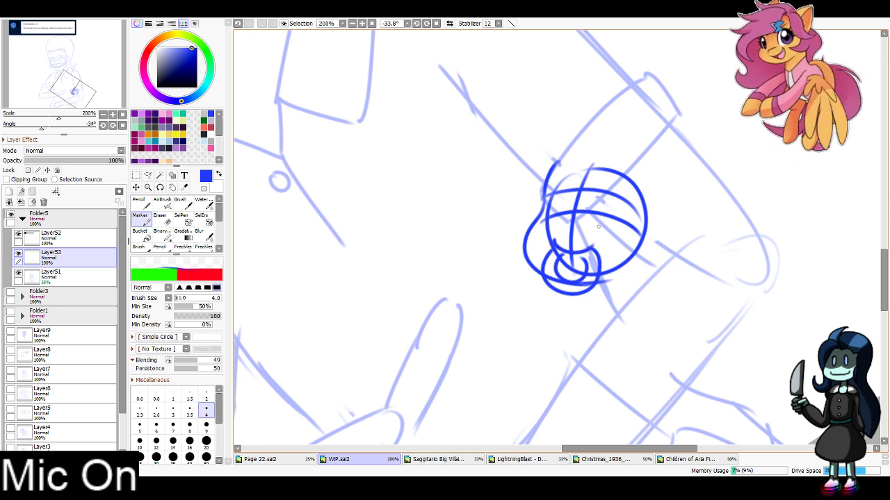
Draw the baby's facial features, with tall oval eyes, a small nose, a short jaw stroke and a rounded ear
{"action": "mouse_move", "coordinate": [596, 179]}
{"action": "left_mouse_down"}
{"action": "mouse_move", "coordinate": [606, 173]}
{"action": "mouse_move", "coordinate": [615, 210]}
{"action": "mouse_move", "coordinate": [554, 207]}
{"action": "mouse_move", "coordinate": [565, 172]}
{"action": "mouse_move", "coordinate": [599, 210]}
{"action": "mouse_move", "coordinate": [602, 178]}
{"action": "left_mouse_up"}
{"action": "key", "text": "ctrl+z"}
{"action": "left_click_drag", "start_coordinate": [574, 210], "coordinate": [559, 221]}
{"action": "left_click_drag", "start_coordinate": [560, 219], "coordinate": [566, 224]}
{"action": "key", "text": "ctrl+z"}
{"action": "key", "text": "ctrl+z"}
{"action": "left_click_drag", "start_coordinate": [611, 280], "coordinate": [622, 278]}
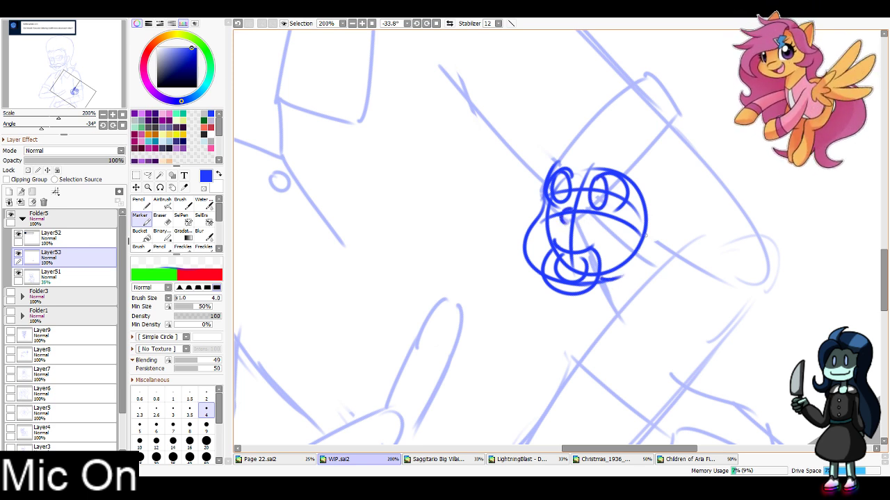
{"action": "left_click_drag", "start_coordinate": [645, 228], "coordinate": [643, 261]}
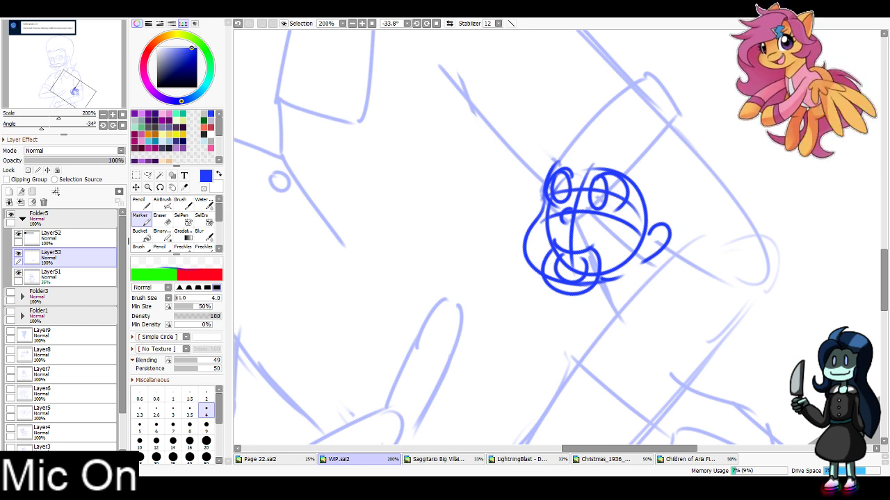
Erase the head circle and the guide lines running through the baby's face and mouth area
{"action": "key", "text": "e"}
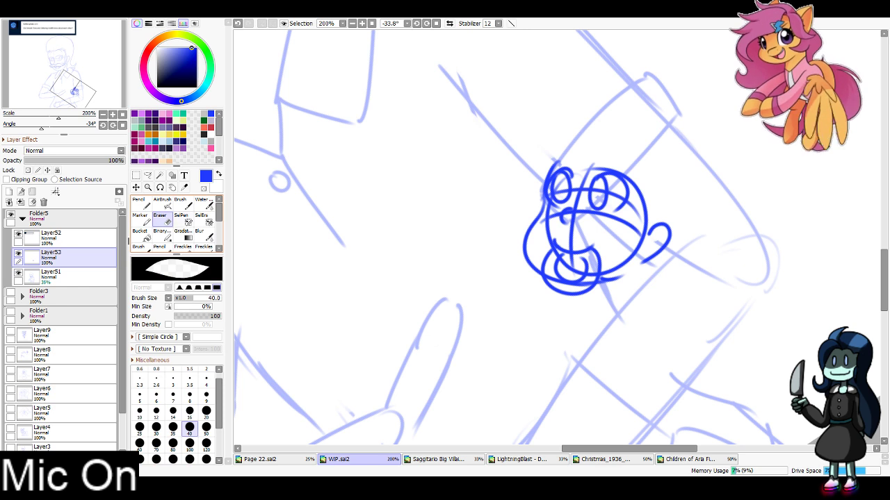
{"action": "mouse_move", "coordinate": [561, 282]}
{"action": "left_mouse_down"}
{"action": "mouse_move", "coordinate": [590, 262]}
{"action": "mouse_move", "coordinate": [585, 283]}
{"action": "left_mouse_up"}
{"action": "mouse_move", "coordinate": [554, 220]}
{"action": "left_mouse_down"}
{"action": "mouse_move", "coordinate": [581, 216]}
{"action": "mouse_move", "coordinate": [619, 229]}
{"action": "mouse_move", "coordinate": [579, 214]}
{"action": "mouse_move", "coordinate": [617, 233]}
{"action": "mouse_move", "coordinate": [573, 218]}
{"action": "mouse_move", "coordinate": [593, 159]}
{"action": "mouse_move", "coordinate": [573, 234]}
{"action": "mouse_move", "coordinate": [618, 269]}
{"action": "mouse_move", "coordinate": [610, 268]}
{"action": "mouse_move", "coordinate": [640, 217]}
{"action": "mouse_move", "coordinate": [633, 175]}
{"action": "mouse_move", "coordinate": [603, 157]}
{"action": "mouse_move", "coordinate": [651, 199]}
{"action": "left_mouse_up"}
Draw pointed eyelashes at the outer corners of both of the baby's eyes with the Marker
{"action": "key", "text": "m"}
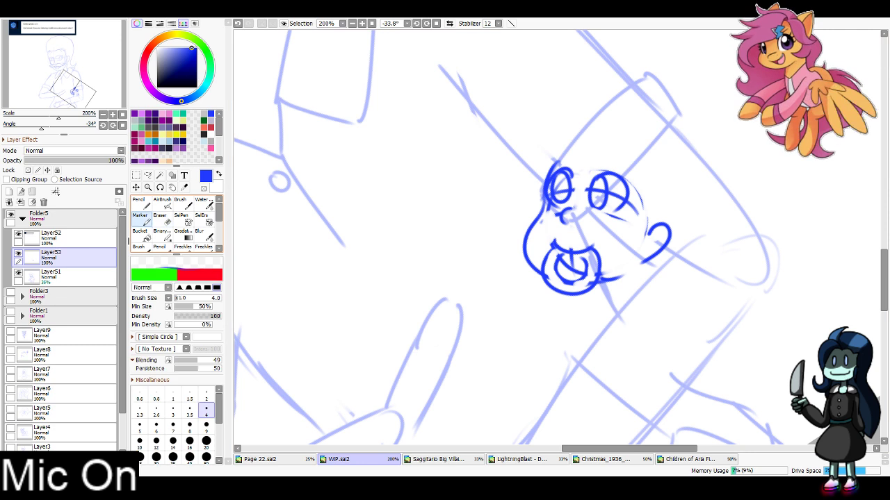
{"action": "mouse_move", "coordinate": [616, 173]}
{"action": "left_mouse_down"}
{"action": "mouse_move", "coordinate": [650, 177]}
{"action": "mouse_move", "coordinate": [651, 189]}
{"action": "left_mouse_up"}
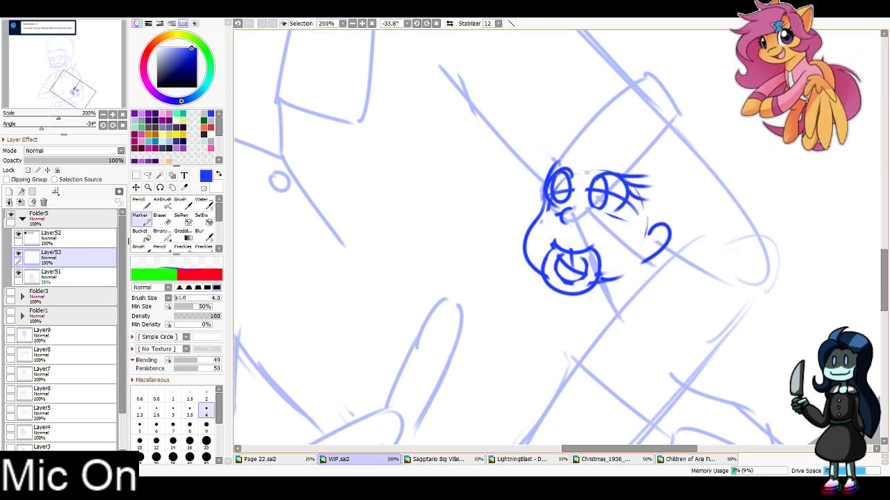
{"action": "left_click_drag", "start_coordinate": [555, 167], "coordinate": [537, 161]}
{"action": "mouse_move", "coordinate": [549, 175]}
{"action": "left_mouse_down"}
{"action": "mouse_move", "coordinate": [527, 173]}
{"action": "mouse_move", "coordinate": [534, 194]}
{"action": "left_mouse_up"}
Draw a tapered lock of hair hanging from the temple past the baby's ear, redoing its outer edge
{"action": "left_click_drag", "start_coordinate": [651, 186], "coordinate": [635, 274]}
{"action": "left_click_drag", "start_coordinate": [657, 175], "coordinate": [668, 263]}
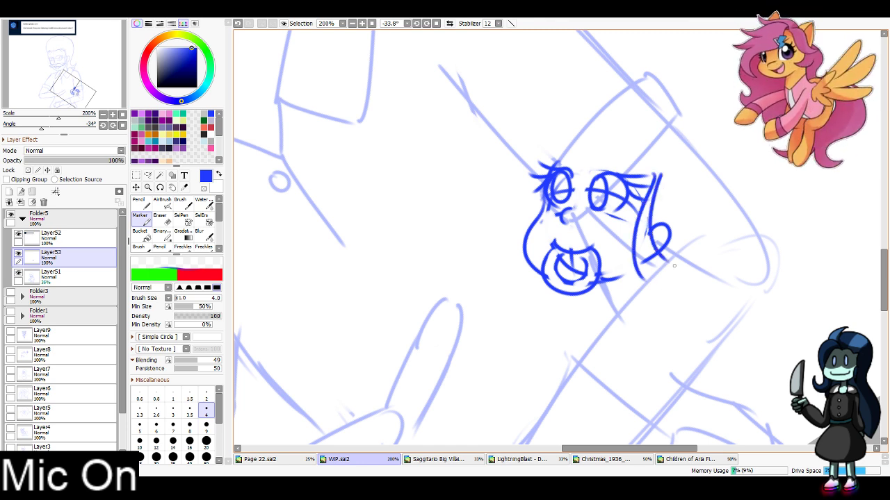
{"action": "key", "text": "ctrl+z"}
{"action": "mouse_move", "coordinate": [659, 169]}
{"action": "left_mouse_down"}
{"action": "mouse_move", "coordinate": [676, 249]}
{"action": "mouse_move", "coordinate": [641, 280]}
{"action": "left_mouse_up"}
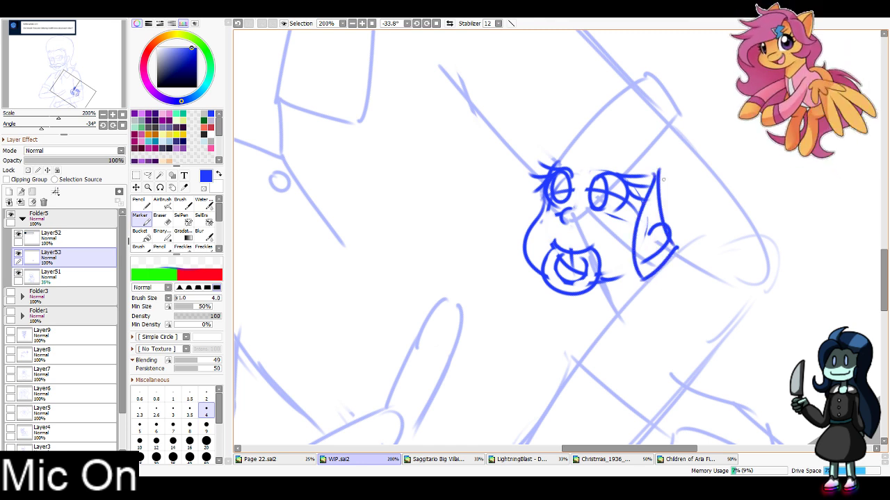
Draw the baby's fringe sweeping from the temple lock across the forehead to the far brow, redoing it until the curve fits
{"action": "mouse_move", "coordinate": [657, 172]}
{"action": "left_mouse_down"}
{"action": "mouse_move", "coordinate": [589, 147]}
{"action": "mouse_move", "coordinate": [551, 161]}
{"action": "mouse_move", "coordinate": [534, 130]}
{"action": "mouse_move", "coordinate": [663, 168]}
{"action": "mouse_move", "coordinate": [633, 156]}
{"action": "mouse_move", "coordinate": [541, 158]}
{"action": "left_mouse_up"}
{"action": "key", "text": "ctrl+z"}
{"action": "key", "text": "ctrl+z"}
{"action": "left_click_drag", "start_coordinate": [659, 166], "coordinate": [532, 159]}
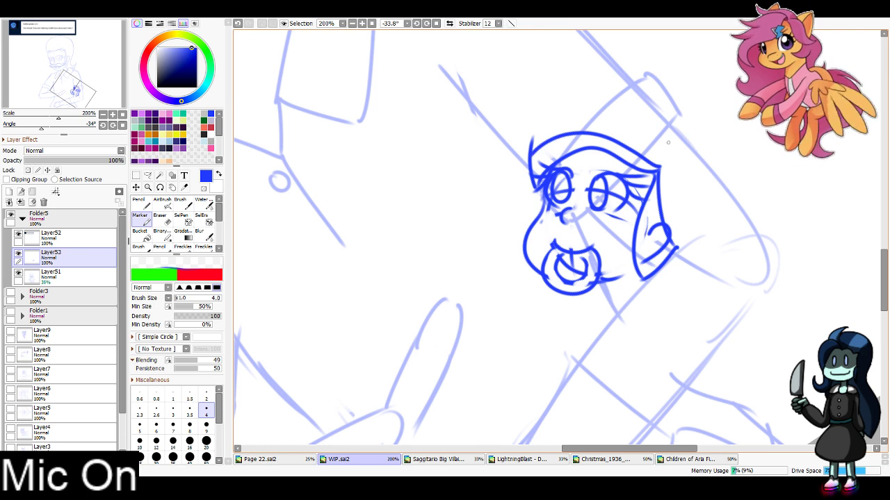
{"action": "key", "text": "ctrl+z"}
{"action": "left_click_drag", "start_coordinate": [660, 167], "coordinate": [530, 148]}
Outline the back of the baby's hair from the crown to a curled tip behind the ear, and refine the temple lock
{"action": "left_click_drag", "start_coordinate": [569, 123], "coordinate": [714, 196]}
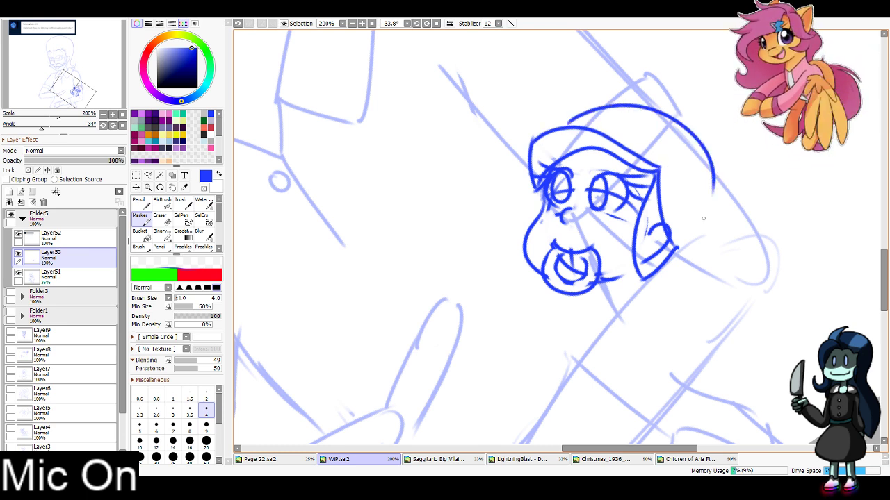
{"action": "key", "text": "ctrl+z"}
{"action": "mouse_move", "coordinate": [571, 123]}
{"action": "left_mouse_down"}
{"action": "mouse_move", "coordinate": [673, 131]}
{"action": "mouse_move", "coordinate": [677, 245]}
{"action": "left_mouse_up"}
{"action": "key", "text": "ctrl+z"}
{"action": "left_click_drag", "start_coordinate": [563, 122], "coordinate": [688, 208]}
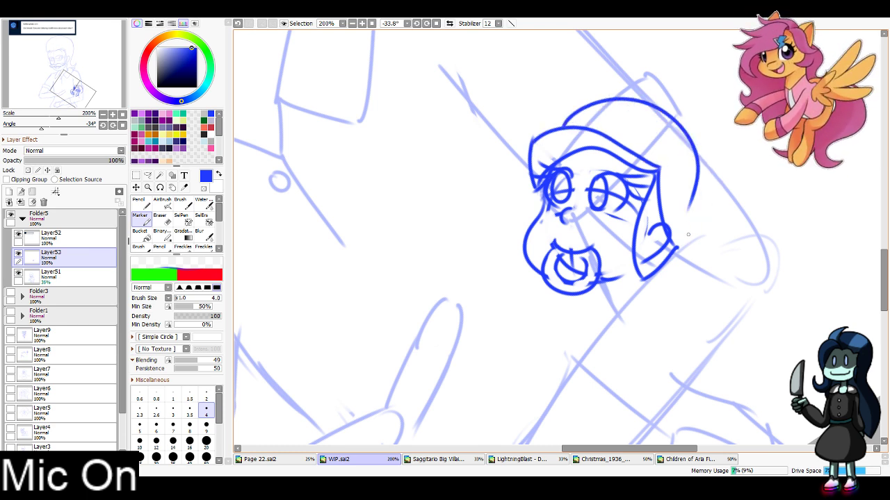
{"action": "left_click_drag", "start_coordinate": [701, 167], "coordinate": [712, 259]}
{"action": "mouse_move", "coordinate": [699, 227]}
{"action": "left_mouse_down"}
{"action": "mouse_move", "coordinate": [700, 248]}
{"action": "mouse_move", "coordinate": [710, 241]}
{"action": "mouse_move", "coordinate": [667, 279]}
{"action": "left_mouse_up"}
{"action": "mouse_move", "coordinate": [656, 173]}
{"action": "left_mouse_down"}
{"action": "mouse_move", "coordinate": [632, 240]}
{"action": "mouse_move", "coordinate": [638, 261]}
{"action": "mouse_move", "coordinate": [663, 232]}
{"action": "mouse_move", "coordinate": [656, 270]}
{"action": "mouse_move", "coordinate": [652, 204]}
{"action": "mouse_move", "coordinate": [641, 249]}
{"action": "mouse_move", "coordinate": [658, 245]}
{"action": "left_mouse_up"}
Erase part of the fringe's lower line with a size 16 eraser and draw a short eyebrow above the near eye
{"action": "key", "text": "e"}
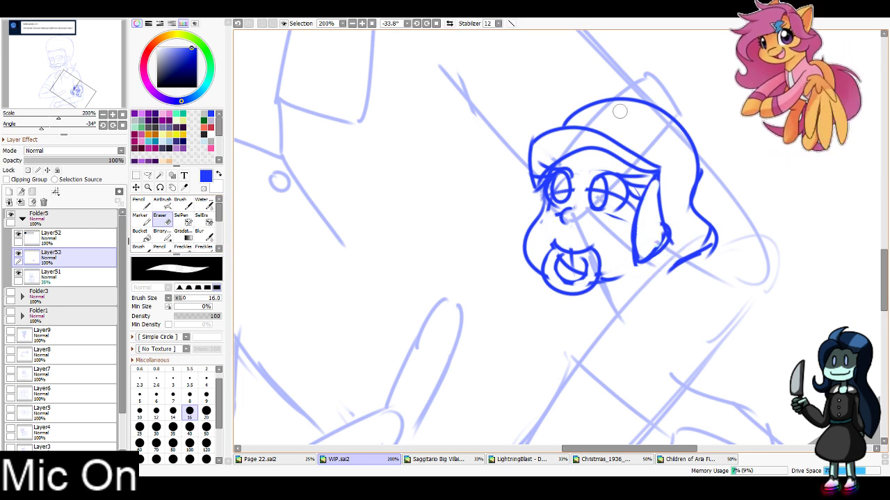
{"action": "key", "text": "b"}
{"action": "left_click_drag", "start_coordinate": [601, 160], "coordinate": [617, 159]}
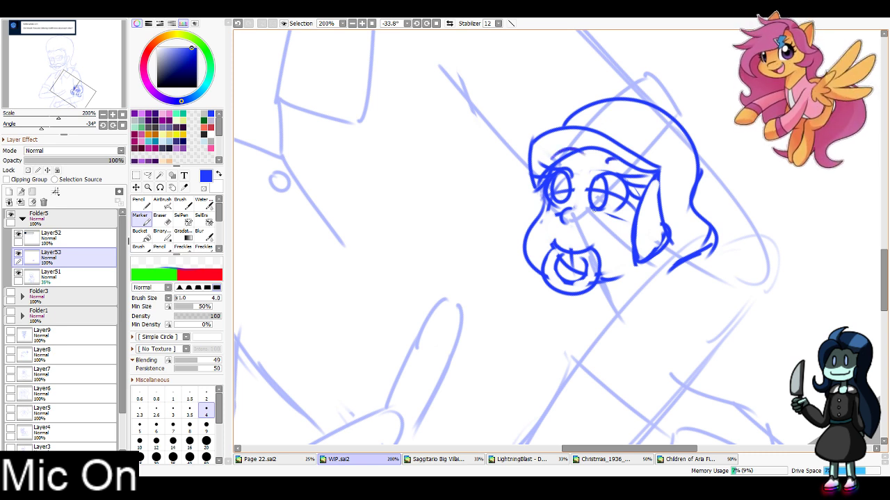
Draw the baby's small fingers around the round object at the mouth, and outline the shoulder and both arms below them
{"action": "mouse_move", "coordinate": [597, 289]}
{"action": "left_mouse_down"}
{"action": "mouse_move", "coordinate": [588, 278]}
{"action": "mouse_move", "coordinate": [572, 291]}
{"action": "left_mouse_up"}
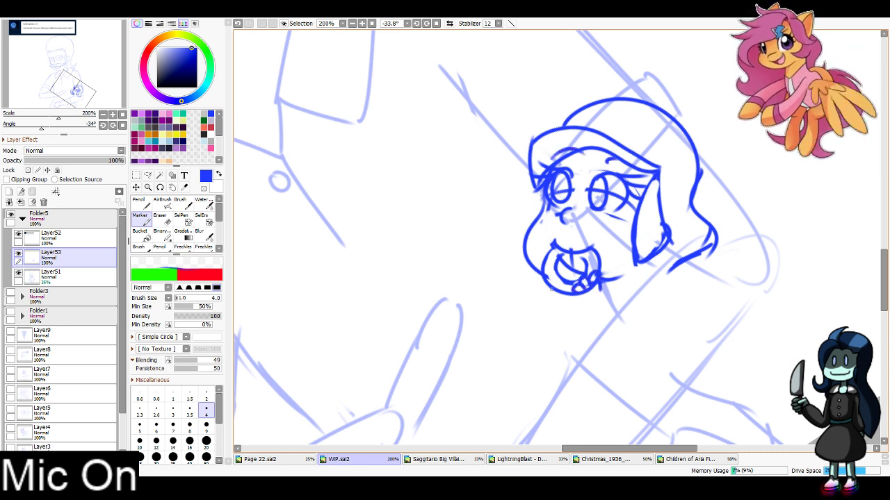
{"action": "mouse_move", "coordinate": [540, 267]}
{"action": "left_mouse_down"}
{"action": "mouse_move", "coordinate": [535, 278]}
{"action": "mouse_move", "coordinate": [562, 288]}
{"action": "left_mouse_up"}
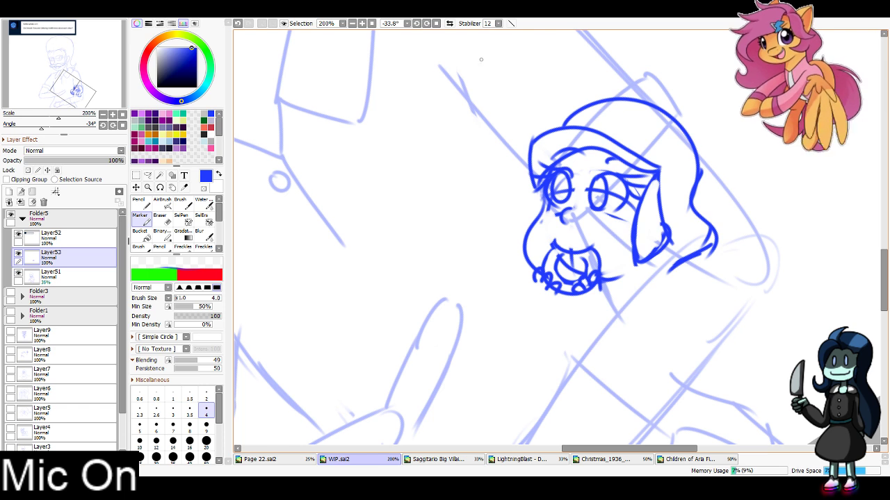
{"action": "mouse_move", "coordinate": [634, 272]}
{"action": "left_mouse_down"}
{"action": "mouse_move", "coordinate": [585, 213]}
{"action": "mouse_move", "coordinate": [607, 210]}
{"action": "mouse_move", "coordinate": [570, 246]}
{"action": "left_mouse_up"}
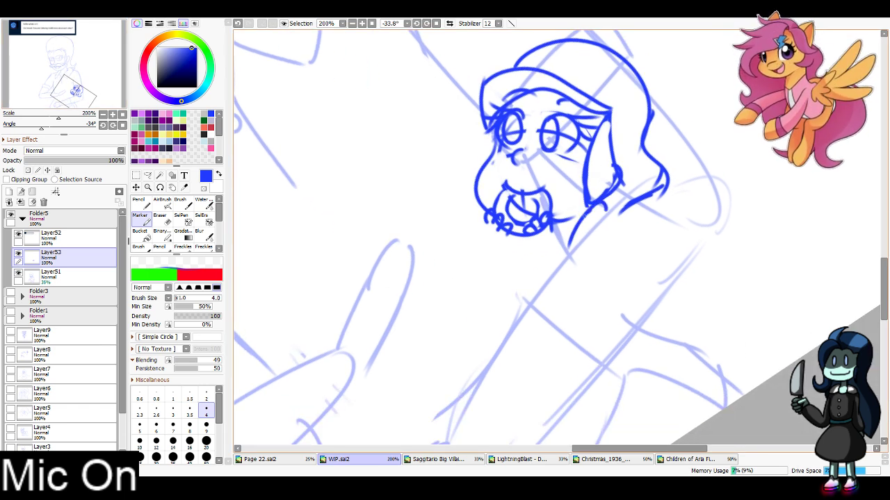
{"action": "left_click_drag", "start_coordinate": [590, 213], "coordinate": [562, 265]}
{"action": "left_click_drag", "start_coordinate": [529, 242], "coordinate": [534, 294]}
{"action": "mouse_move", "coordinate": [480, 226]}
{"action": "left_mouse_down"}
{"action": "mouse_move", "coordinate": [467, 297]}
{"action": "mouse_move", "coordinate": [507, 237]}
{"action": "left_mouse_up"}
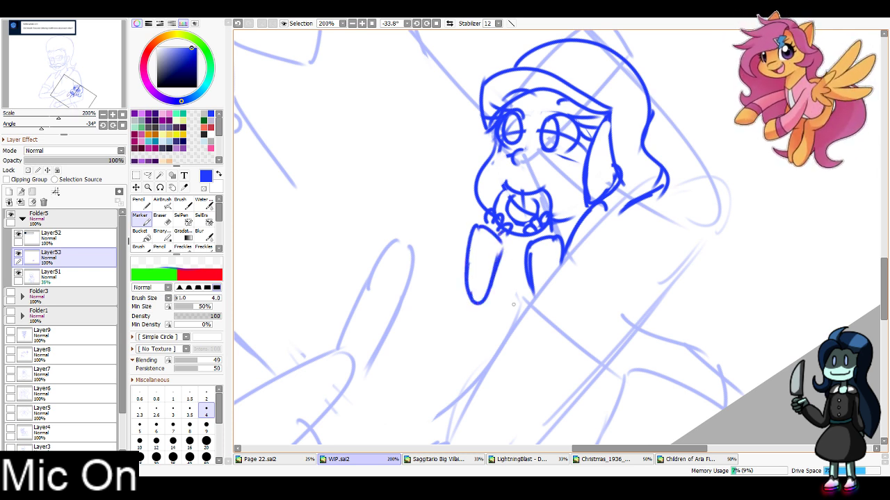
Draw the baby's lower body tapering along the carrying forearm, with short fold lines inside its outer edge
{"action": "mouse_move", "coordinate": [499, 273]}
{"action": "left_mouse_down"}
{"action": "mouse_move", "coordinate": [470, 303]}
{"action": "mouse_move", "coordinate": [453, 344]}
{"action": "left_mouse_up"}
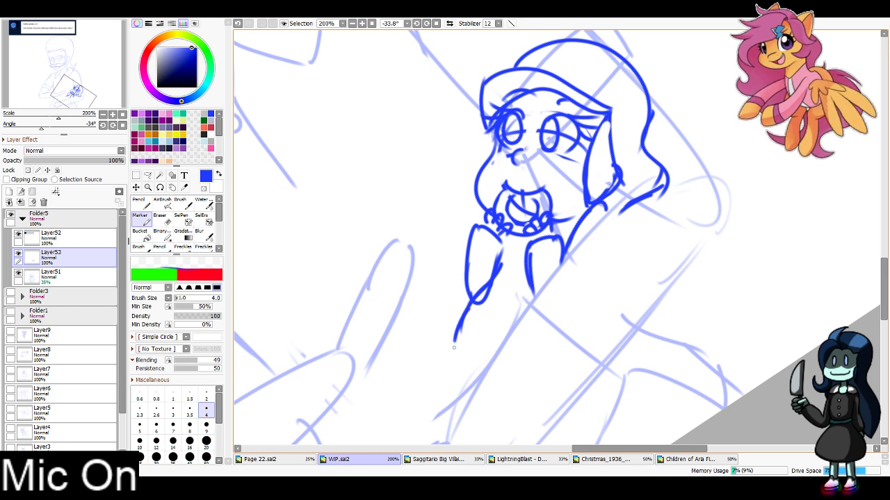
{"action": "mouse_move", "coordinate": [507, 312]}
{"action": "left_mouse_down"}
{"action": "mouse_move", "coordinate": [480, 345]}
{"action": "mouse_move", "coordinate": [473, 391]}
{"action": "left_mouse_up"}
{"action": "mouse_move", "coordinate": [462, 329]}
{"action": "left_mouse_down"}
{"action": "mouse_move", "coordinate": [458, 378]}
{"action": "mouse_move", "coordinate": [443, 363]}
{"action": "left_mouse_up"}
{"action": "left_click_drag", "start_coordinate": [454, 334], "coordinate": [441, 399]}
{"action": "left_click_drag", "start_coordinate": [453, 349], "coordinate": [436, 417]}
{"action": "left_click_drag", "start_coordinate": [451, 373], "coordinate": [440, 402]}
{"action": "mouse_move", "coordinate": [463, 369]}
{"action": "left_mouse_down"}
{"action": "mouse_move", "coordinate": [459, 271]}
{"action": "mouse_move", "coordinate": [527, 299]}
{"action": "left_mouse_up"}
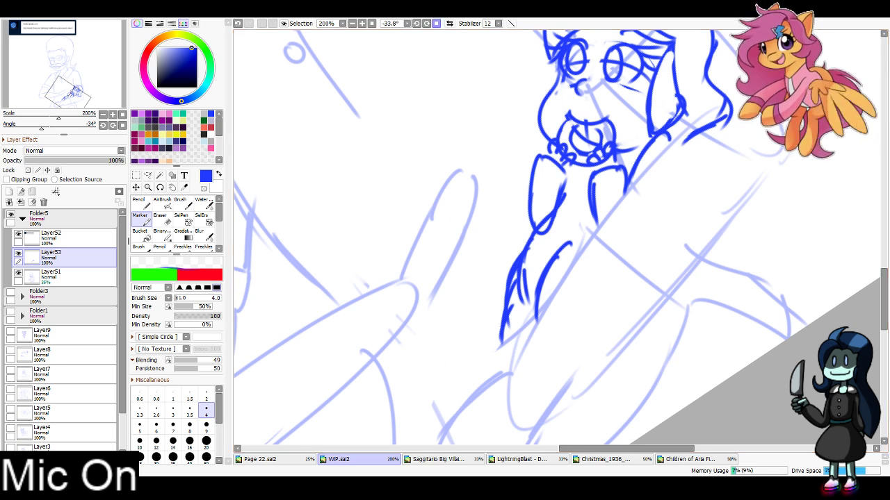
Reset the canvas rotation and refine the man's carrying arm, tracing the forearm's upper and lower edges and the elbow
{"action": "key", "text": "Home"}
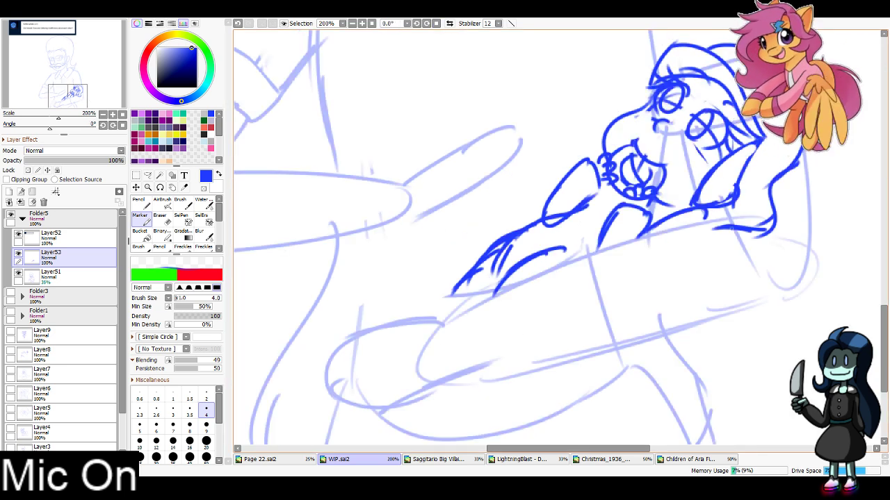
{"action": "mouse_move", "coordinate": [741, 220]}
{"action": "left_mouse_down"}
{"action": "mouse_move", "coordinate": [659, 230]}
{"action": "mouse_move", "coordinate": [481, 303]}
{"action": "left_mouse_up"}
{"action": "left_click_drag", "start_coordinate": [584, 262], "coordinate": [438, 322]}
{"action": "left_click_drag", "start_coordinate": [448, 388], "coordinate": [701, 324]}
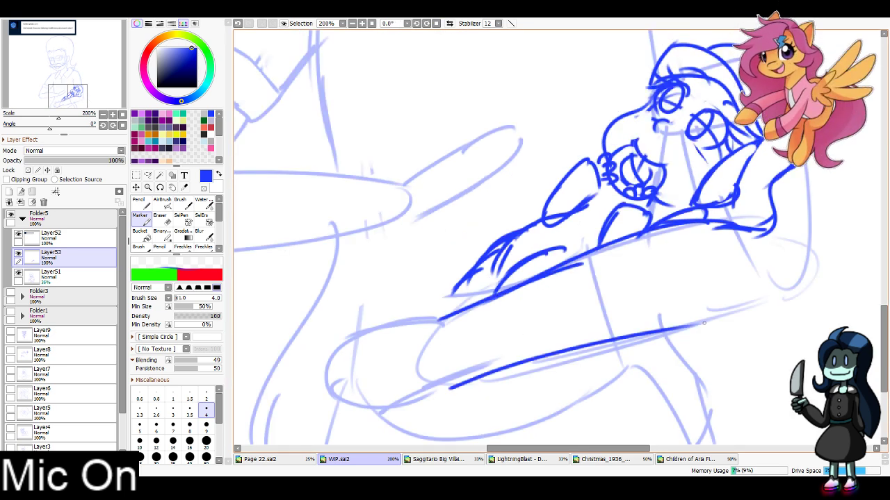
{"action": "mouse_move", "coordinate": [581, 343]}
{"action": "left_mouse_down"}
{"action": "mouse_move", "coordinate": [775, 299]}
{"action": "mouse_move", "coordinate": [806, 201]}
{"action": "left_mouse_up"}
Clean up the overlap between the baby's far sleeve and hand with the size 16 eraser, and return to the Marker
{"action": "left_click", "coordinate": [59, 86]}
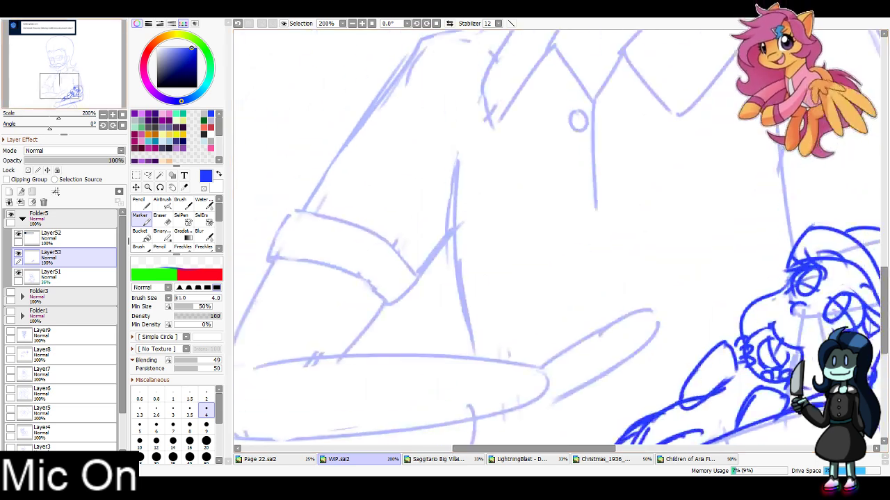
{"action": "left_click_drag", "start_coordinate": [556, 209], "coordinate": [540, 382]}
{"action": "key", "text": "Page_Down"}
{"action": "key", "text": "Page_Down"}
{"action": "left_click_drag", "start_coordinate": [556, 313], "coordinate": [486, 206]}
{"action": "key", "text": "Page_Up"}
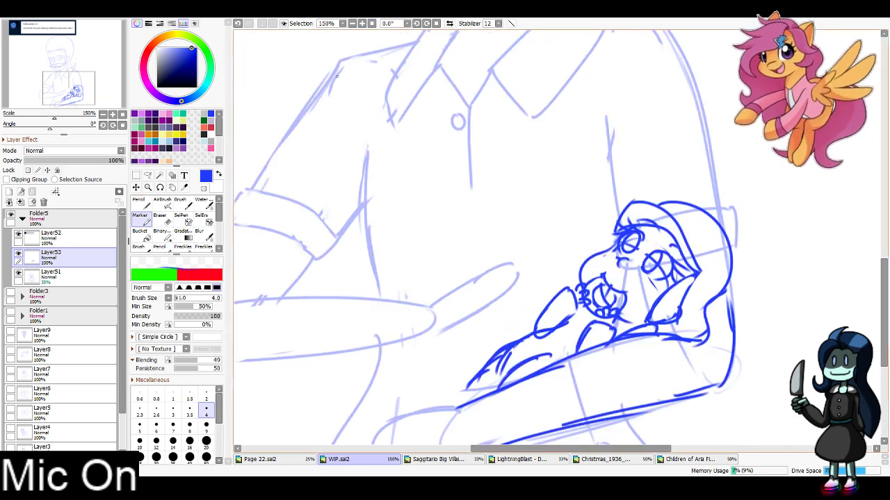
{"action": "key", "text": "e"}
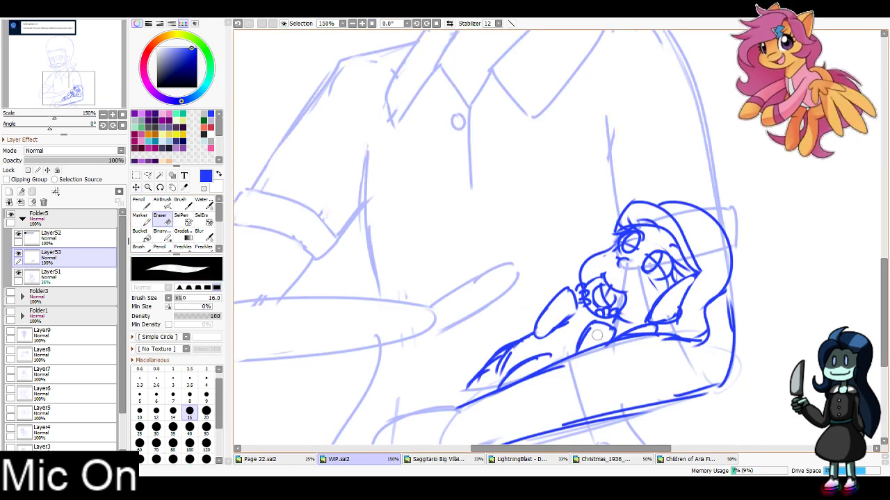
{"action": "left_click", "coordinate": [140, 216]}
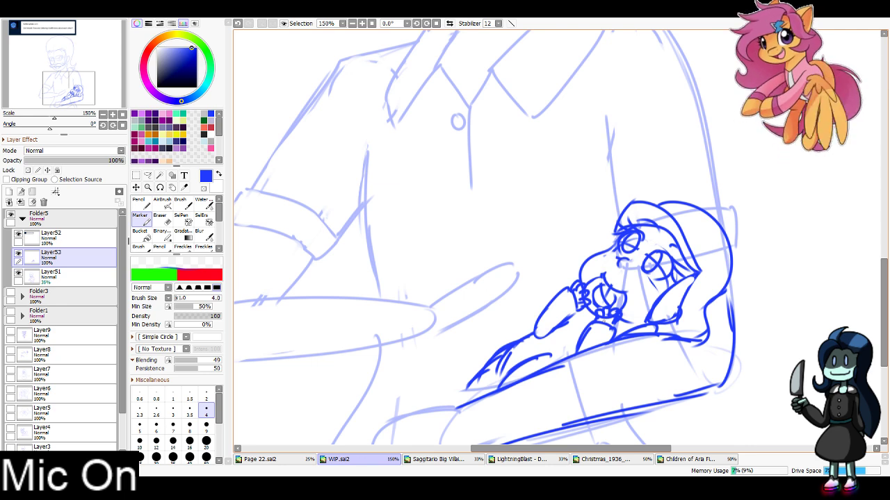
Sketch the back of the man's free hand reaching toward the baby, with its wrist and palm edge below
{"action": "mouse_move", "coordinate": [65, 77]}
{"action": "left_mouse_down"}
{"action": "mouse_move", "coordinate": [63, 65]}
{"action": "mouse_move", "coordinate": [64, 91]}
{"action": "left_mouse_up"}
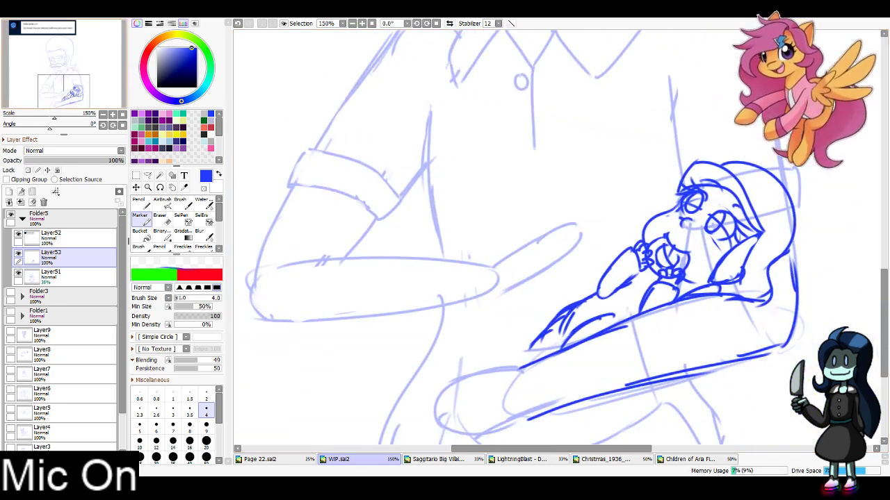
{"action": "mouse_move", "coordinate": [487, 260]}
{"action": "left_mouse_down"}
{"action": "mouse_move", "coordinate": [560, 228]}
{"action": "mouse_move", "coordinate": [607, 265]}
{"action": "left_mouse_up"}
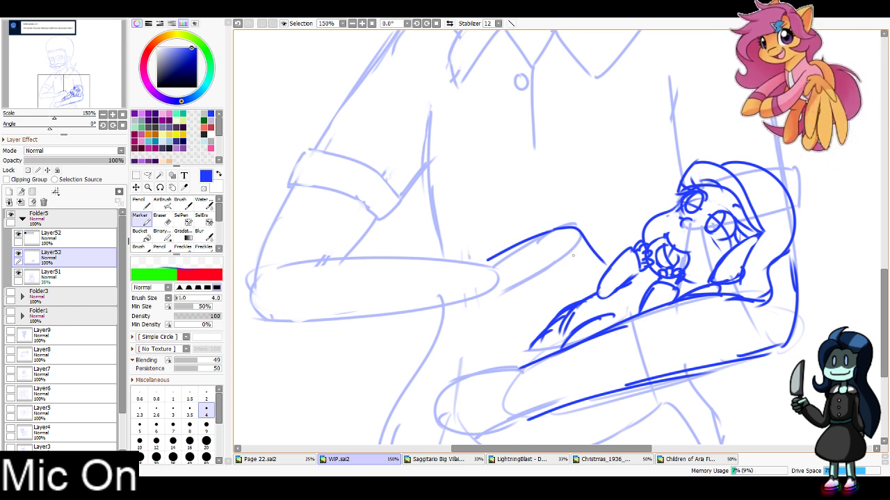
{"action": "mouse_move", "coordinate": [498, 288]}
{"action": "left_mouse_down"}
{"action": "mouse_move", "coordinate": [548, 276]}
{"action": "mouse_move", "coordinate": [562, 262]}
{"action": "mouse_move", "coordinate": [539, 287]}
{"action": "left_mouse_up"}
{"action": "key", "text": "ctrl+z"}
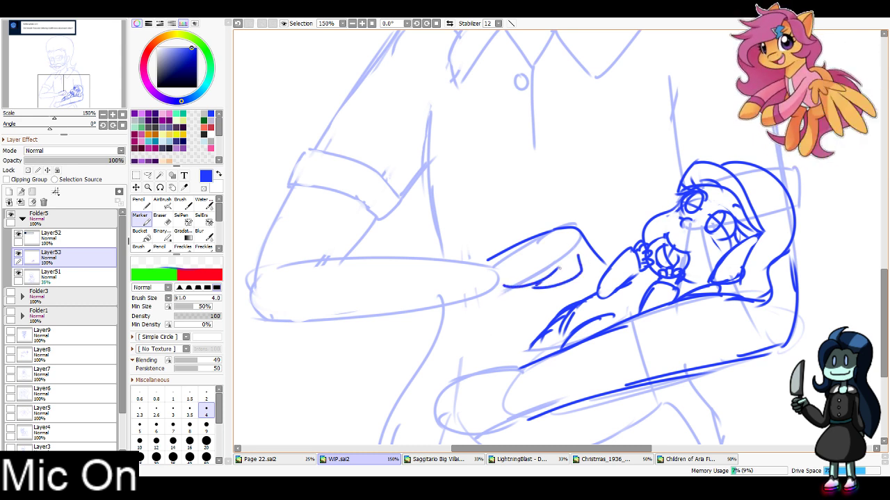
{"action": "left_click_drag", "start_coordinate": [587, 257], "coordinate": [578, 277]}
{"action": "key", "text": "ctrl+z"}
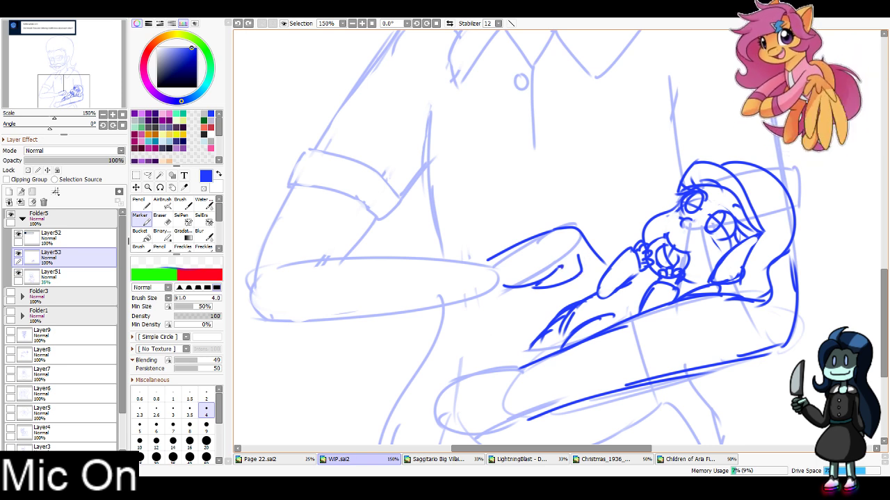
Draw the hand's extended finger touching the baby's arm and a curled finger under the palm, erasing the overlap with the baby's sleeve
{"action": "mouse_move", "coordinate": [582, 242]}
{"action": "left_mouse_down"}
{"action": "mouse_move", "coordinate": [591, 264]}
{"action": "mouse_move", "coordinate": [580, 275]}
{"action": "left_mouse_up"}
{"action": "mouse_move", "coordinate": [582, 237]}
{"action": "left_mouse_down"}
{"action": "mouse_move", "coordinate": [592, 263]}
{"action": "mouse_move", "coordinate": [623, 278]}
{"action": "left_mouse_up"}
{"action": "key", "text": "ctrl+z"}
{"action": "mouse_move", "coordinate": [590, 247]}
{"action": "left_mouse_down"}
{"action": "mouse_move", "coordinate": [625, 281]}
{"action": "mouse_move", "coordinate": [612, 288]}
{"action": "mouse_move", "coordinate": [599, 280]}
{"action": "left_mouse_up"}
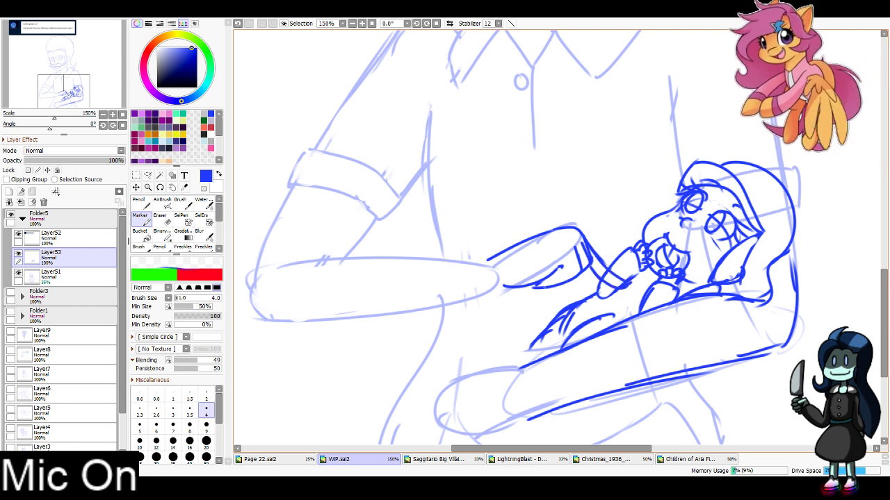
{"action": "left_click_drag", "start_coordinate": [529, 288], "coordinate": [561, 291]}
{"action": "key", "text": "ctrl+z"}
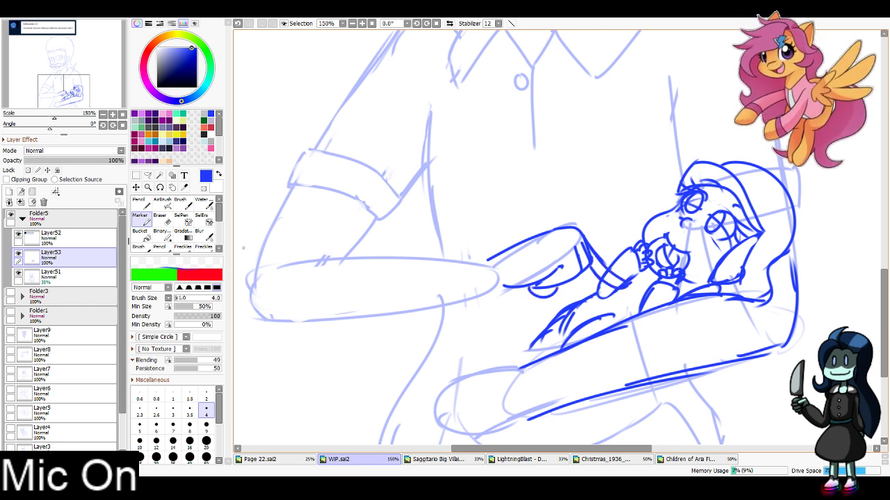
{"action": "key", "text": "e"}
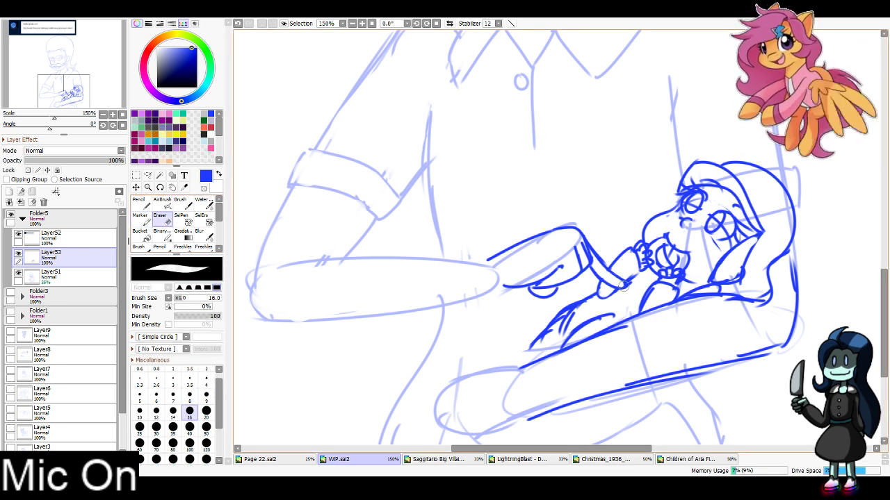
Draw the man's carrying hand cupped around the baby's lower end with the Marker, continuing its line along the forearm's lower edge
{"action": "key", "text": "b"}
{"action": "mouse_move", "coordinate": [572, 316]}
{"action": "left_mouse_down"}
{"action": "mouse_move", "coordinate": [565, 344]}
{"action": "mouse_move", "coordinate": [523, 355]}
{"action": "mouse_move", "coordinate": [509, 369]}
{"action": "mouse_move", "coordinate": [479, 363]}
{"action": "mouse_move", "coordinate": [458, 385]}
{"action": "mouse_move", "coordinate": [459, 358]}
{"action": "mouse_move", "coordinate": [477, 352]}
{"action": "mouse_move", "coordinate": [470, 367]}
{"action": "left_mouse_up"}
{"action": "mouse_move", "coordinate": [430, 415]}
{"action": "left_mouse_down"}
{"action": "mouse_move", "coordinate": [432, 370]}
{"action": "mouse_move", "coordinate": [462, 346]}
{"action": "mouse_move", "coordinate": [427, 422]}
{"action": "left_mouse_up"}
{"action": "mouse_move", "coordinate": [440, 391]}
{"action": "left_mouse_down"}
{"action": "mouse_move", "coordinate": [432, 416]}
{"action": "mouse_move", "coordinate": [454, 427]}
{"action": "mouse_move", "coordinate": [495, 425]}
{"action": "mouse_move", "coordinate": [686, 374]}
{"action": "left_mouse_up"}
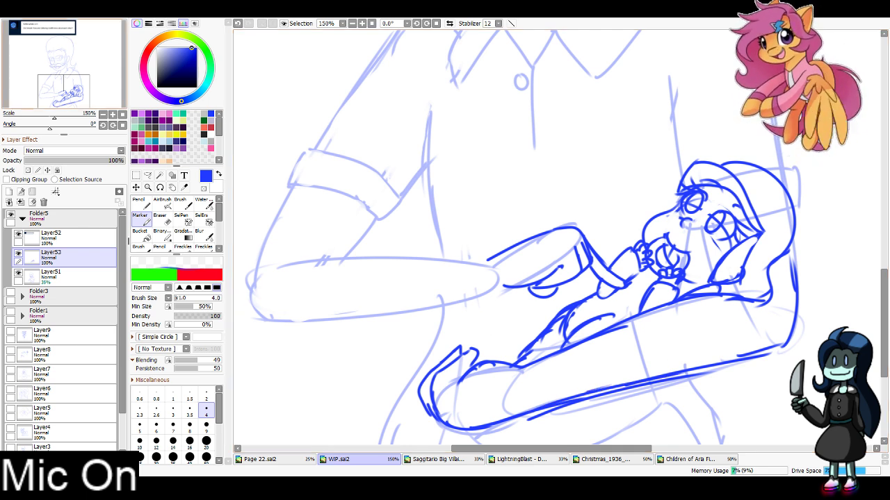
Clean up the doubled line along the underside of the carrying forearm with the size 16 eraser
{"action": "scroll", "coordinate": [528, 382], "scroll_direction": "down", "scroll_amount": 1}
{"action": "key", "text": "e"}
{"action": "left_click_drag", "start_coordinate": [539, 413], "coordinate": [709, 374]}
{"action": "left_click_drag", "start_coordinate": [582, 397], "coordinate": [683, 374]}
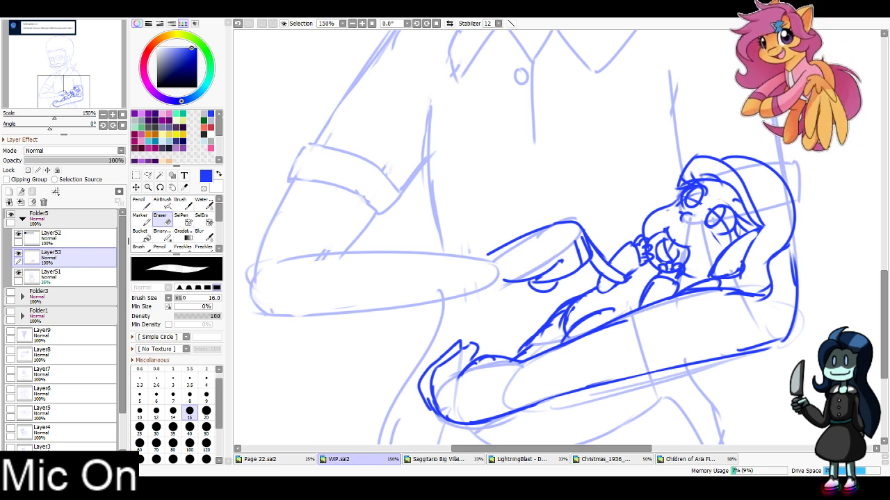
Rotate the canvas to about -11° and trace the free forearm's upper and lower edges, rounding the elbow up to the sleeve with the Marker
{"action": "left_click", "coordinate": [141, 219]}
{"action": "key", "text": "Delete"}
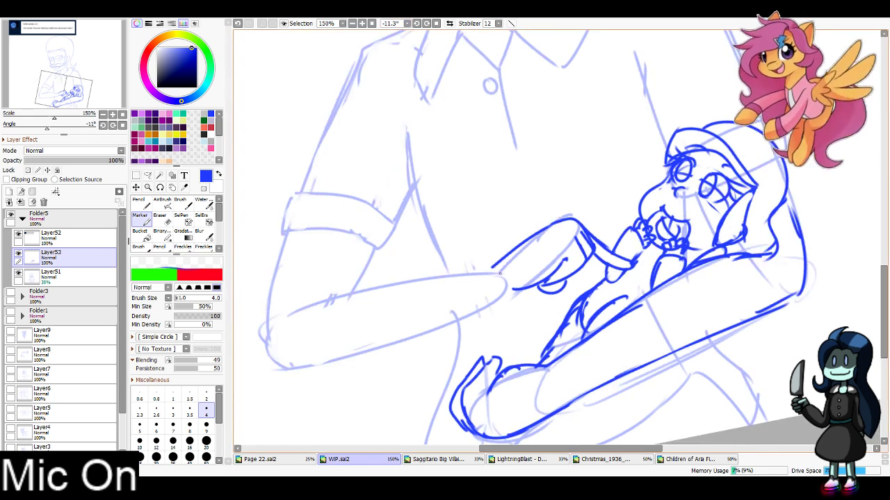
{"action": "left_click_drag", "start_coordinate": [495, 267], "coordinate": [302, 307]}
{"action": "key", "text": "ctrl+z"}
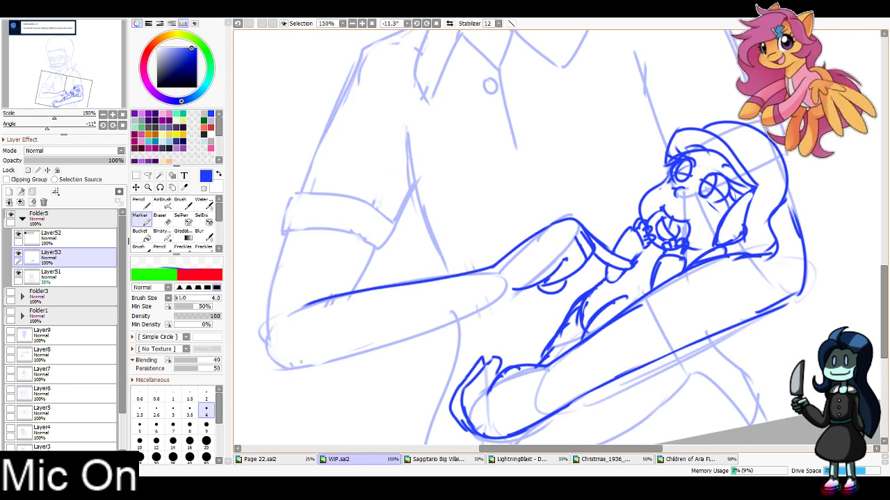
{"action": "mouse_move", "coordinate": [301, 362]}
{"action": "left_mouse_down"}
{"action": "mouse_move", "coordinate": [500, 296]}
{"action": "mouse_move", "coordinate": [292, 364]}
{"action": "left_mouse_up"}
{"action": "key", "text": "ctrl+z"}
{"action": "key", "text": "ctrl+z"}
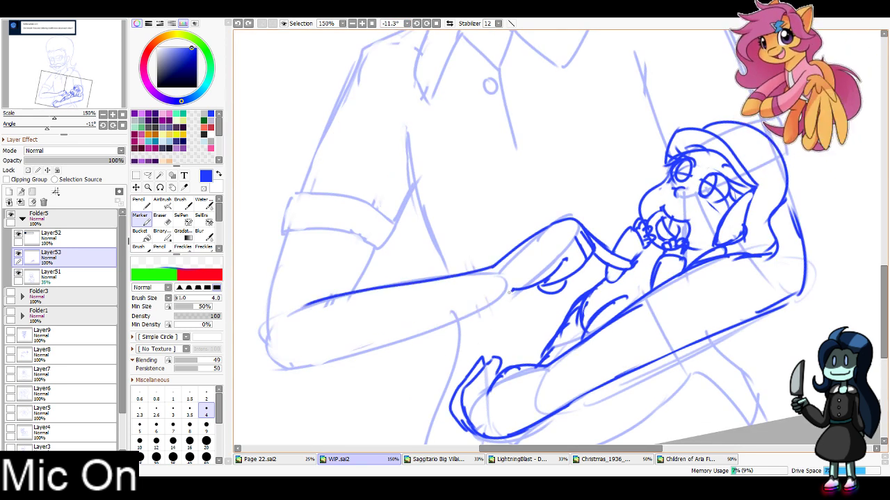
{"action": "mouse_move", "coordinate": [513, 291]}
{"action": "left_mouse_down"}
{"action": "mouse_move", "coordinate": [295, 363]}
{"action": "mouse_move", "coordinate": [499, 296]}
{"action": "mouse_move", "coordinate": [321, 370]}
{"action": "mouse_move", "coordinate": [387, 342]}
{"action": "mouse_move", "coordinate": [315, 364]}
{"action": "mouse_move", "coordinate": [289, 236]}
{"action": "mouse_move", "coordinate": [271, 278]}
{"action": "left_mouse_up"}
{"action": "key", "text": "ctrl+z"}
{"action": "key", "text": "ctrl+z"}
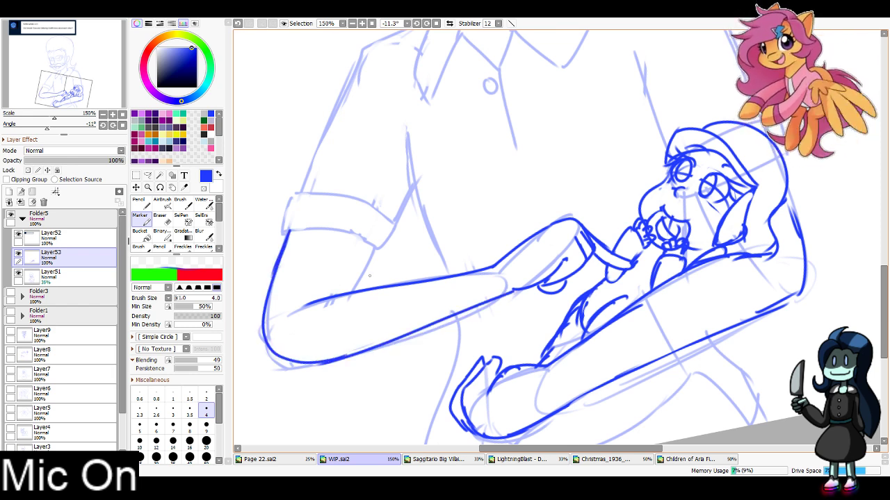
Refine the free arm's inner line, the rolled sleeve cuff and the sleeve's outer edge up to the shoulder
{"action": "left_click_drag", "start_coordinate": [376, 247], "coordinate": [354, 289]}
{"action": "left_click_drag", "start_coordinate": [289, 230], "coordinate": [376, 243]}
{"action": "key", "text": "ctrl+z"}
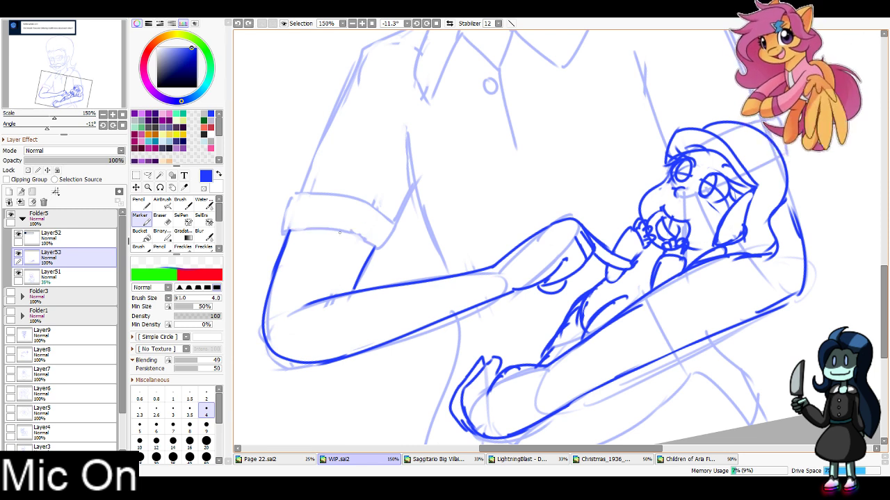
{"action": "mouse_move", "coordinate": [290, 229]}
{"action": "left_mouse_down"}
{"action": "mouse_move", "coordinate": [361, 235]}
{"action": "mouse_move", "coordinate": [373, 249]}
{"action": "mouse_move", "coordinate": [281, 229]}
{"action": "mouse_move", "coordinate": [335, 191]}
{"action": "mouse_move", "coordinate": [400, 238]}
{"action": "mouse_move", "coordinate": [381, 257]}
{"action": "mouse_move", "coordinate": [418, 193]}
{"action": "left_mouse_up"}
{"action": "key", "text": "ctrl+z"}
{"action": "mouse_move", "coordinate": [301, 192]}
{"action": "left_mouse_down"}
{"action": "mouse_move", "coordinate": [360, 60]}
{"action": "mouse_move", "coordinate": [410, 196]}
{"action": "mouse_move", "coordinate": [414, 189]}
{"action": "left_mouse_up"}
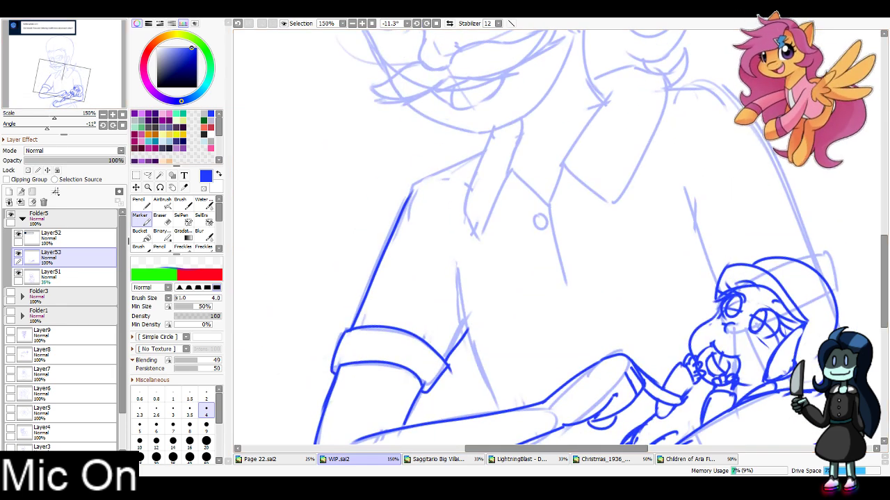
Reset the canvas rotation and erase the old rough lines under the redrawn arms and baby on Layer51 with the size 40 eraser
{"action": "left_click", "coordinate": [123, 126]}
{"action": "left_click", "coordinate": [103, 115]}
{"action": "left_click", "coordinate": [102, 115]}
{"action": "left_click", "coordinate": [71, 78]}
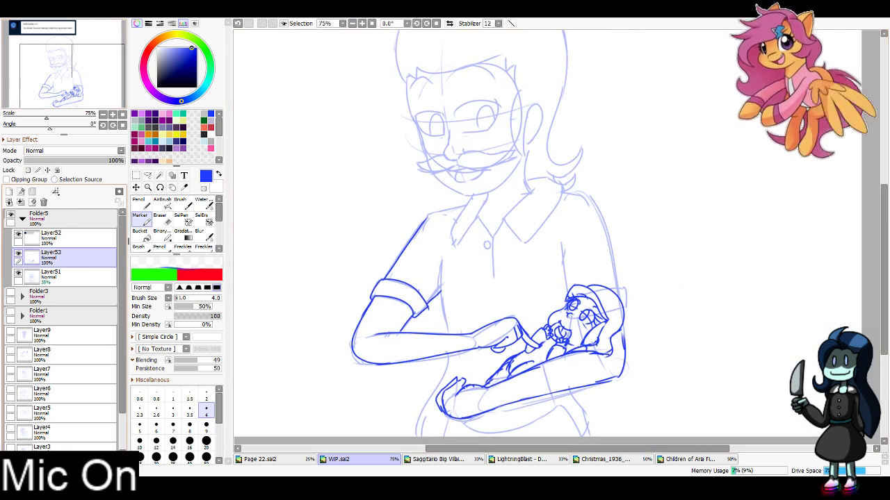
{"action": "left_click", "coordinate": [50, 274]}
{"action": "left_click", "coordinate": [159, 218]}
{"action": "left_click", "coordinate": [189, 428]}
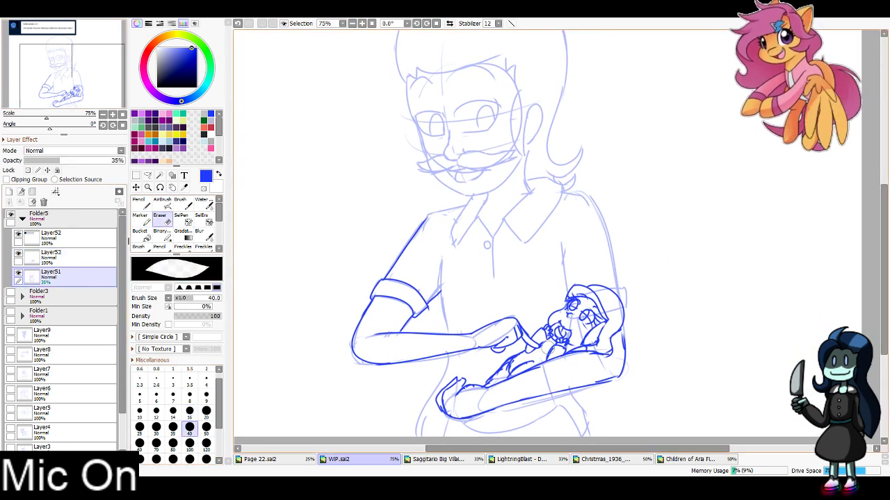
{"action": "mouse_move", "coordinate": [567, 339]}
{"action": "left_mouse_down"}
{"action": "mouse_move", "coordinate": [589, 312]}
{"action": "mouse_move", "coordinate": [574, 305]}
{"action": "mouse_move", "coordinate": [580, 300]}
{"action": "mouse_move", "coordinate": [612, 297]}
{"action": "mouse_move", "coordinate": [593, 341]}
{"action": "left_mouse_up"}
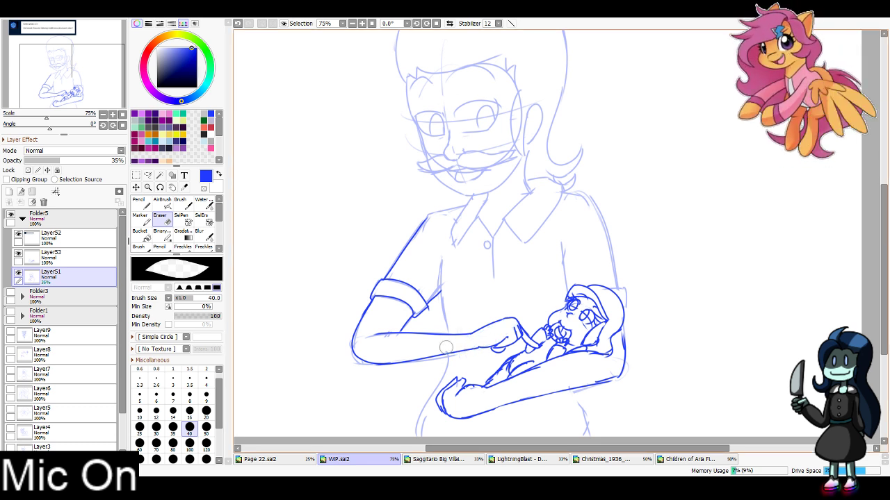
{"action": "mouse_move", "coordinate": [446, 347]}
{"action": "left_mouse_down"}
{"action": "mouse_move", "coordinate": [422, 360]}
{"action": "mouse_move", "coordinate": [355, 357]}
{"action": "mouse_move", "coordinate": [357, 325]}
{"action": "mouse_move", "coordinate": [373, 303]}
{"action": "left_mouse_up"}
{"action": "left_click_drag", "start_coordinate": [424, 224], "coordinate": [401, 253]}
{"action": "left_click_drag", "start_coordinate": [421, 300], "coordinate": [433, 295]}
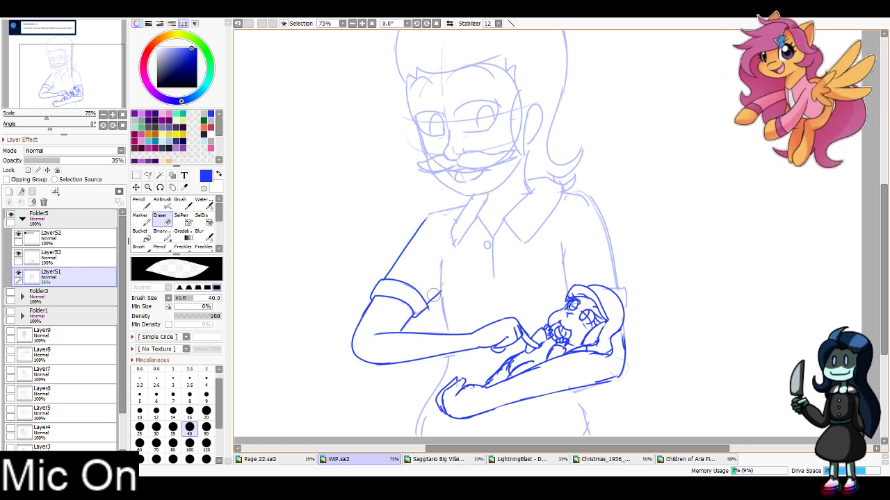
Restore Layer51 to full opacity, transfer Layer53's linework down into it, and fade the combined sketch to 31% opacity
{"action": "left_click_drag", "start_coordinate": [59, 161], "coordinate": [265, 179]}
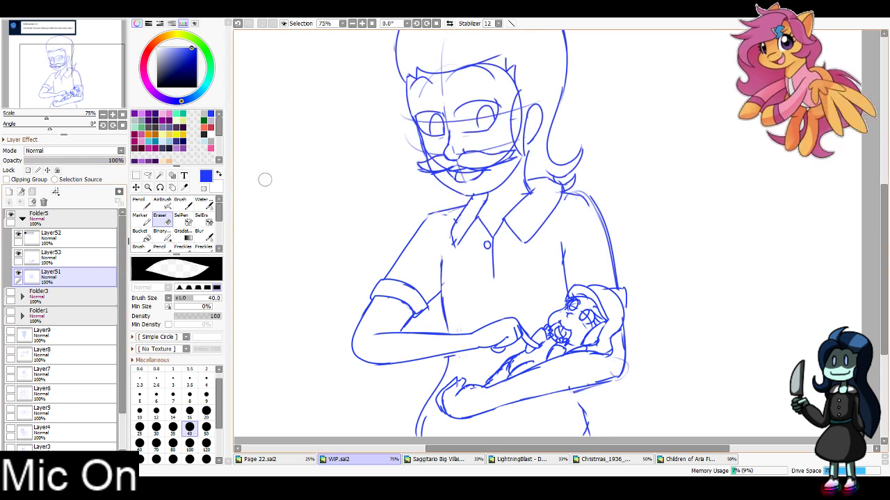
{"action": "left_click", "coordinate": [69, 257]}
{"action": "left_click", "coordinate": [9, 202]}
{"action": "left_click", "coordinate": [70, 277]}
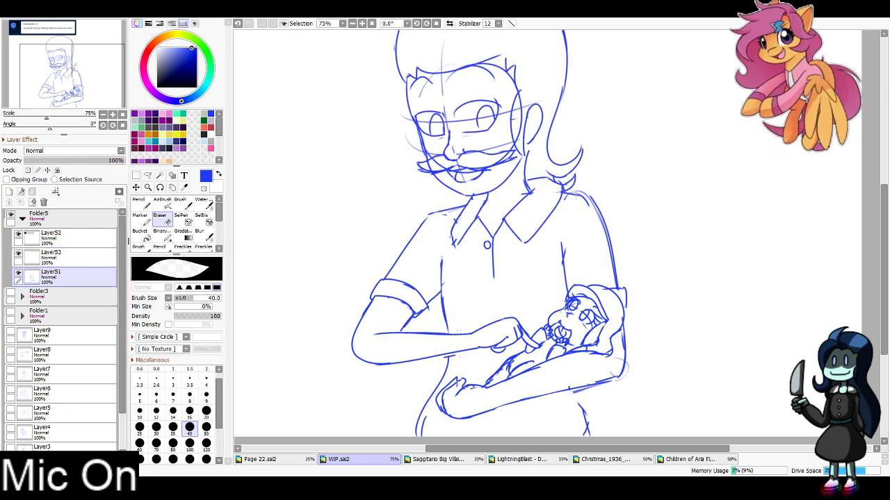
{"action": "left_click", "coordinate": [55, 160]}
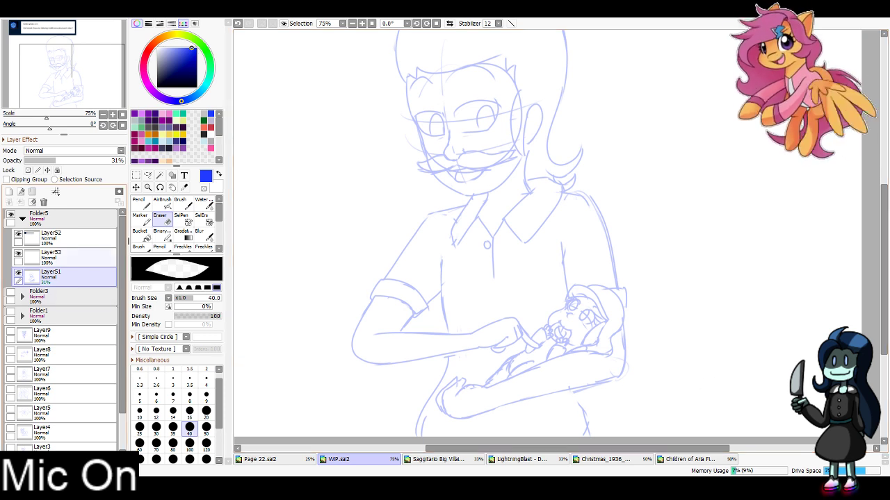
On Layer53, redraw the baby's body and folded lower legs with the size 4 Marker, with the canvas rotated to about -34°
{"action": "left_click", "coordinate": [70, 258]}
{"action": "left_click_drag", "start_coordinate": [542, 313], "coordinate": [572, 248]}
{"action": "left_click_drag", "start_coordinate": [667, 278], "coordinate": [670, 210]}
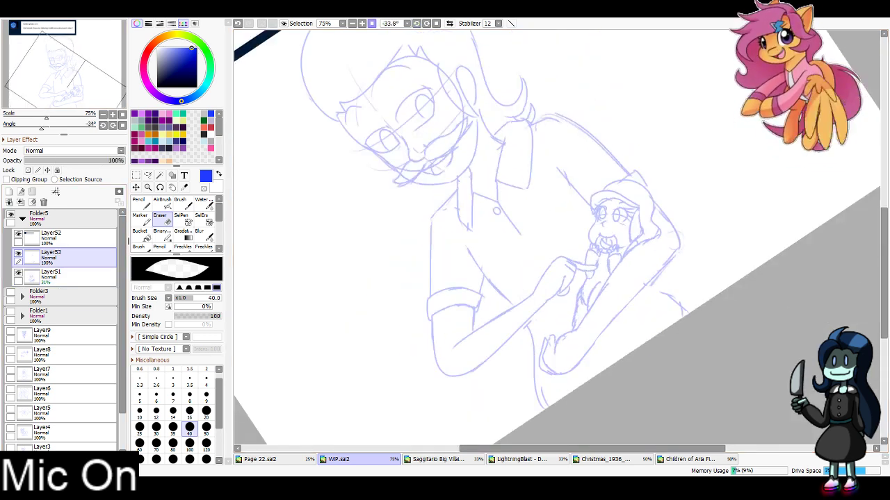
{"action": "key", "text": "Page_Up"}
{"action": "key", "text": "Page_Up"}
{"action": "key", "text": "Page_Up"}
{"action": "key", "text": "m"}
{"action": "mouse_move", "coordinate": [660, 326]}
{"action": "left_mouse_down"}
{"action": "mouse_move", "coordinate": [563, 332]}
{"action": "mouse_move", "coordinate": [349, 275]}
{"action": "left_mouse_up"}
{"action": "mouse_move", "coordinate": [369, 308]}
{"action": "left_mouse_down"}
{"action": "mouse_move", "coordinate": [319, 339]}
{"action": "mouse_move", "coordinate": [321, 402]}
{"action": "left_mouse_up"}
{"action": "mouse_move", "coordinate": [316, 321]}
{"action": "left_mouse_down"}
{"action": "mouse_move", "coordinate": [290, 375]}
{"action": "mouse_move", "coordinate": [304, 409]}
{"action": "left_mouse_up"}
{"action": "mouse_move", "coordinate": [314, 345]}
{"action": "left_mouse_down"}
{"action": "mouse_move", "coordinate": [316, 302]}
{"action": "mouse_move", "coordinate": [345, 275]}
{"action": "mouse_move", "coordinate": [352, 242]}
{"action": "left_mouse_up"}
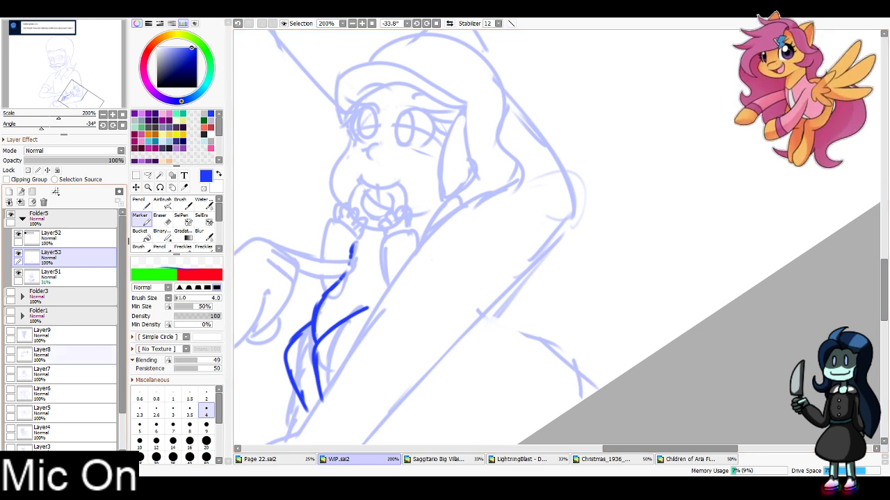
Erase the old rough lines under the baby's redrawn lower body on Layer51 with the size 16 eraser
{"action": "left_click", "coordinate": [78, 277]}
{"action": "left_click", "coordinate": [161, 219]}
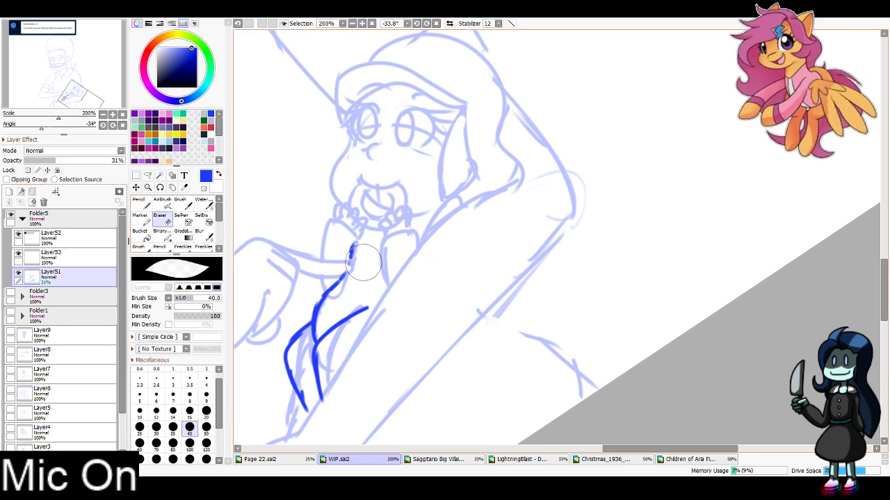
{"action": "left_click", "coordinate": [189, 411]}
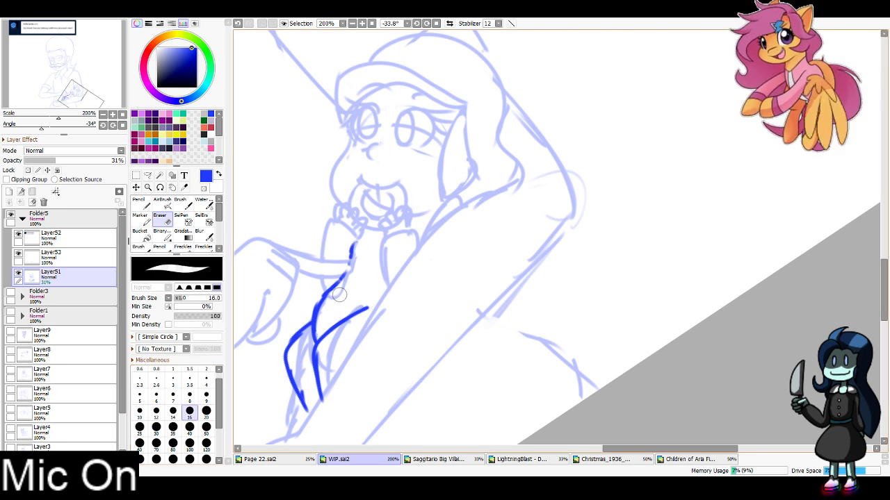
{"action": "mouse_move", "coordinate": [297, 361]}
{"action": "left_mouse_down"}
{"action": "mouse_move", "coordinate": [295, 387]}
{"action": "mouse_move", "coordinate": [304, 397]}
{"action": "mouse_move", "coordinate": [351, 314]}
{"action": "left_mouse_up"}
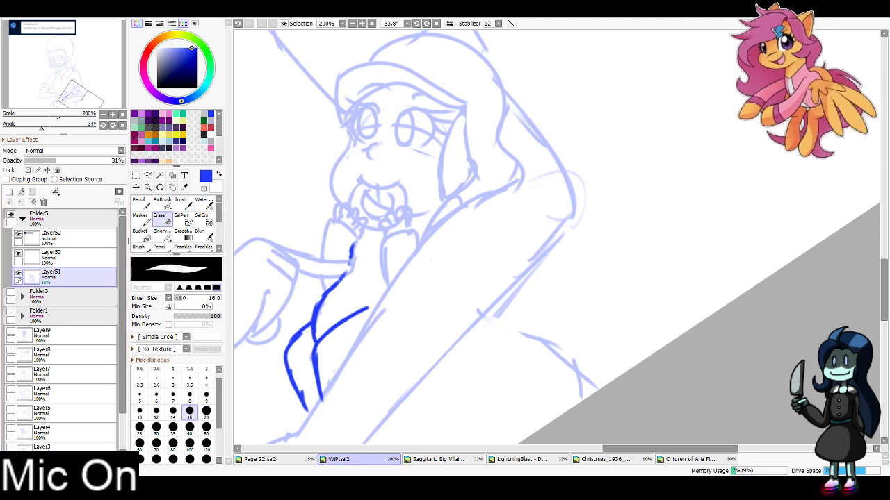
Transfer the redrawn baby lines from Layer53 into Layer51, fade Layer51 to 30% opacity, and make Layer53 active
{"action": "mouse_move", "coordinate": [104, 160]}
{"action": "left_mouse_down"}
{"action": "mouse_move", "coordinate": [126, 161]}
{"action": "mouse_move", "coordinate": [53, 161]}
{"action": "left_mouse_up"}
{"action": "left_click", "coordinate": [76, 257]}
{"action": "left_click", "coordinate": [53, 275]}
{"action": "left_click", "coordinate": [53, 256]}
Reset the canvas rotation and start the line art on the man's face, inking the moustache half's upper edge nearest the ear with a size 4 black Pencil
{"action": "left_click", "coordinate": [437, 24]}
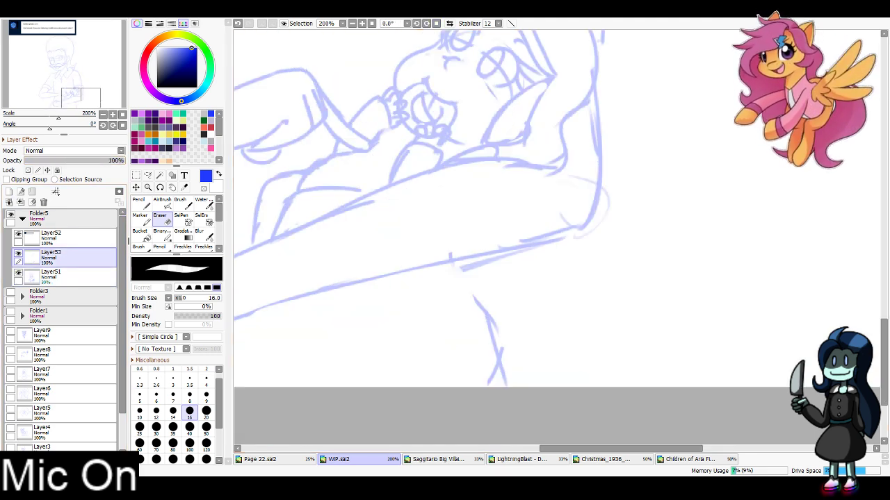
{"action": "mouse_move", "coordinate": [417, 167]}
{"action": "left_mouse_down"}
{"action": "mouse_move", "coordinate": [738, 345]}
{"action": "mouse_move", "coordinate": [751, 236]}
{"action": "mouse_move", "coordinate": [606, 355]}
{"action": "left_mouse_up"}
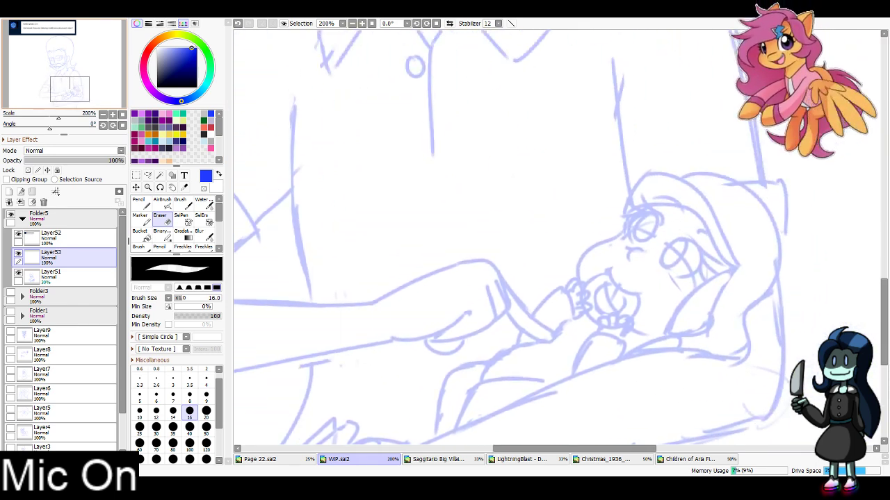
{"action": "left_click_drag", "start_coordinate": [500, 76], "coordinate": [546, 404]}
{"action": "left_click_drag", "start_coordinate": [452, 174], "coordinate": [646, 348]}
{"action": "left_click_drag", "start_coordinate": [55, 58], "coordinate": [60, 58]}
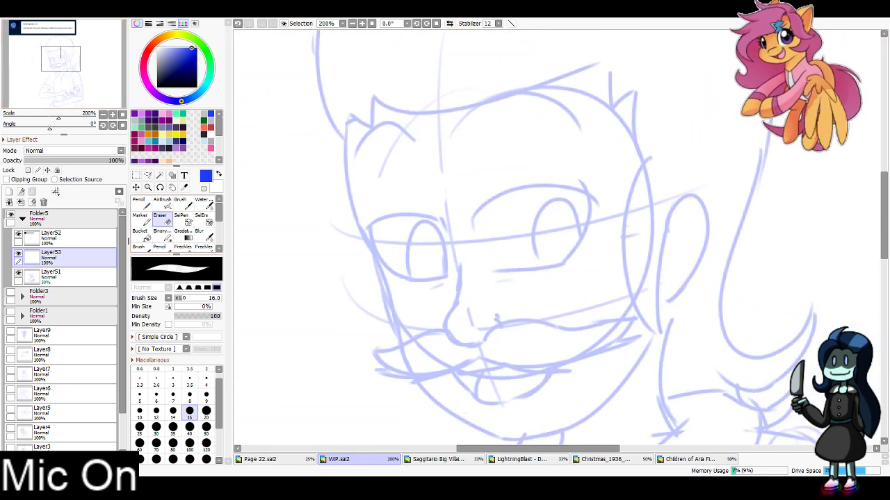
{"action": "left_click", "coordinate": [204, 135]}
{"action": "left_click", "coordinate": [142, 203]}
{"action": "left_click", "coordinate": [206, 382]}
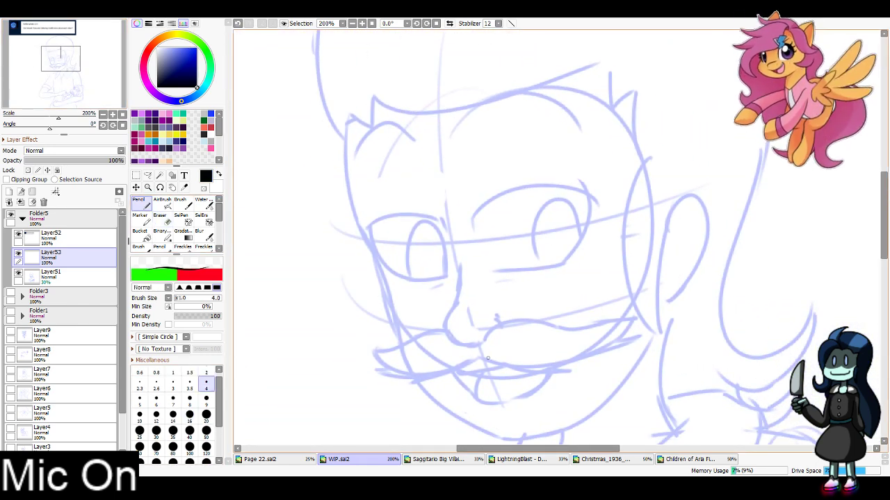
{"action": "mouse_move", "coordinate": [483, 339]}
{"action": "left_mouse_down"}
{"action": "mouse_move", "coordinate": [513, 319]}
{"action": "mouse_move", "coordinate": [558, 324]}
{"action": "mouse_move", "coordinate": [592, 315]}
{"action": "mouse_move", "coordinate": [582, 326]}
{"action": "mouse_move", "coordinate": [635, 318]}
{"action": "left_mouse_up"}
{"action": "key", "text": "ctrl+z"}
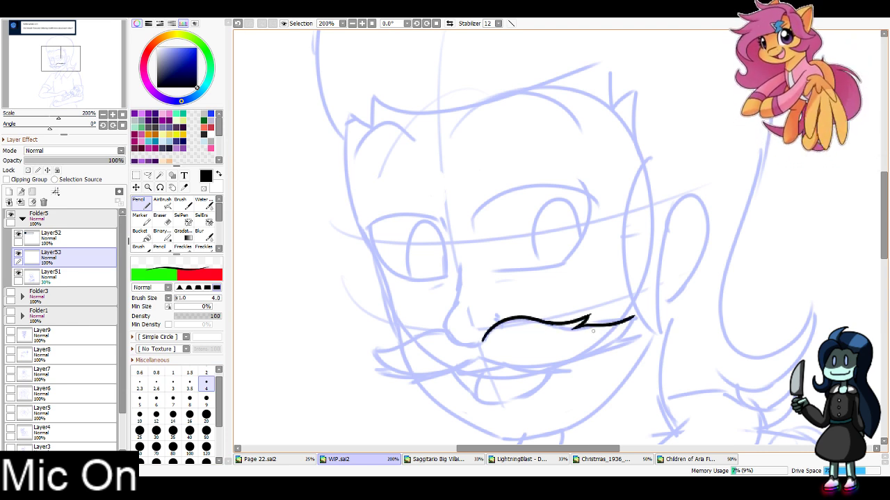
Lengthen the moustache's pointed tip toward the ear and ink the start and end of its lower edge
{"action": "key", "text": "ctrl+z"}
{"action": "mouse_move", "coordinate": [575, 329]}
{"action": "left_mouse_down"}
{"action": "mouse_move", "coordinate": [647, 317]}
{"action": "mouse_move", "coordinate": [576, 354]}
{"action": "left_mouse_up"}
{"action": "key", "text": "ctrl+z"}
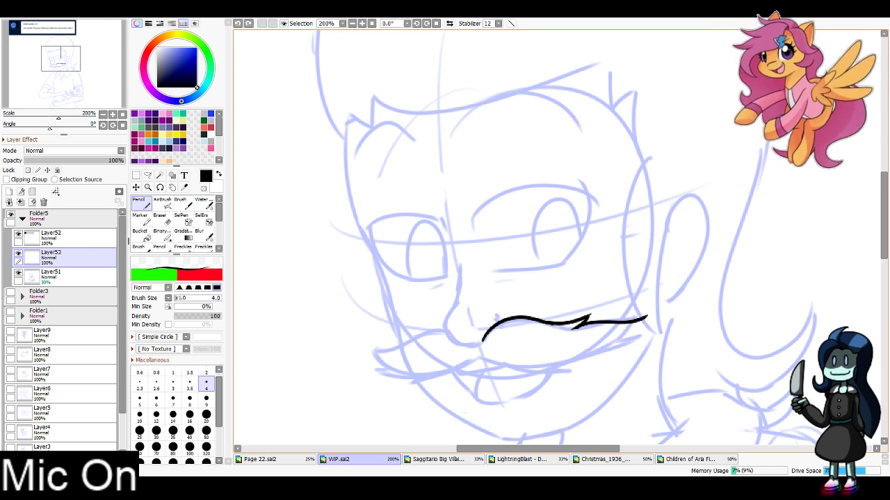
{"action": "left_click_drag", "start_coordinate": [646, 318], "coordinate": [589, 350]}
{"action": "mouse_move", "coordinate": [481, 359]}
{"action": "left_mouse_down"}
{"action": "mouse_move", "coordinate": [558, 368]}
{"action": "mouse_move", "coordinate": [535, 366]}
{"action": "left_mouse_up"}
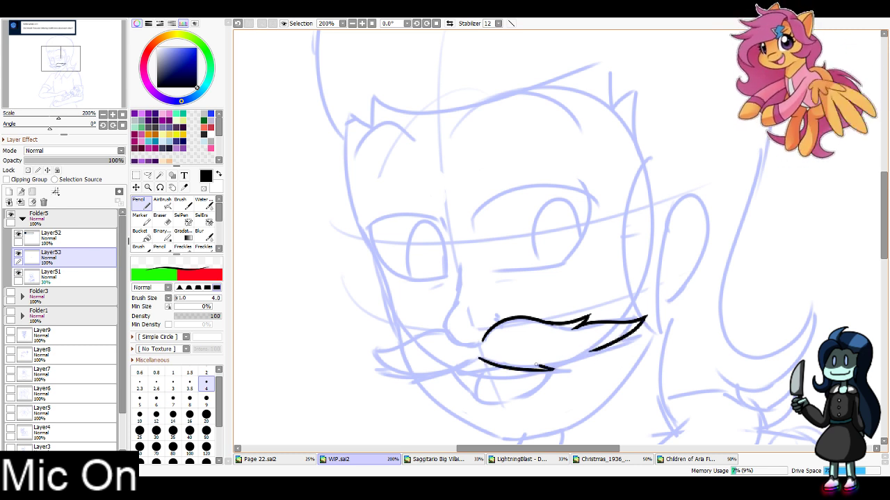
Ink the pointed tufts along the underside of the moustache's right half, redoing strokes that miss the sketch
{"action": "key", "text": "ctrl+z"}
{"action": "key", "text": "ctrl+z"}
{"action": "mouse_move", "coordinate": [480, 358]}
{"action": "left_mouse_down"}
{"action": "mouse_move", "coordinate": [514, 368]}
{"action": "mouse_move", "coordinate": [585, 365]}
{"action": "mouse_move", "coordinate": [548, 359]}
{"action": "mouse_move", "coordinate": [641, 340]}
{"action": "left_mouse_up"}
{"action": "key", "text": "ctrl+z"}
{"action": "key", "text": "ctrl+z"}
{"action": "mouse_move", "coordinate": [554, 362]}
{"action": "left_mouse_down"}
{"action": "mouse_move", "coordinate": [637, 340]}
{"action": "mouse_move", "coordinate": [613, 345]}
{"action": "left_mouse_up"}
{"action": "key", "text": "ctrl+z"}
Ink the nose from the bridge down around its rounded tip, plus a small nostril mark above the moustache
{"action": "mouse_move", "coordinate": [460, 265]}
{"action": "left_mouse_down"}
{"action": "mouse_move", "coordinate": [451, 306]}
{"action": "mouse_move", "coordinate": [461, 343]}
{"action": "left_mouse_up"}
{"action": "key", "text": "ctrl+z"}
{"action": "key", "text": "ctrl+z"}
{"action": "mouse_move", "coordinate": [459, 266]}
{"action": "left_mouse_down"}
{"action": "mouse_move", "coordinate": [450, 336]}
{"action": "mouse_move", "coordinate": [479, 341]}
{"action": "left_mouse_up"}
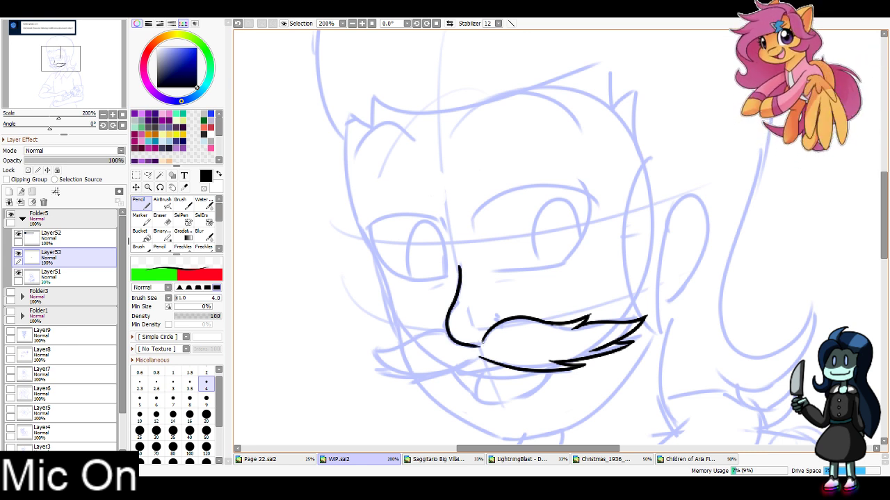
{"action": "key", "text": "ctrl+z"}
{"action": "mouse_move", "coordinate": [449, 303]}
{"action": "left_mouse_down"}
{"action": "mouse_move", "coordinate": [477, 341]}
{"action": "mouse_move", "coordinate": [498, 322]}
{"action": "left_mouse_up"}
{"action": "key", "text": "ctrl+z"}
Ink the moustache's left half, with its upper edge, pointed outer tufts and underside meeting at the centre
{"action": "mouse_move", "coordinate": [443, 327]}
{"action": "left_mouse_down"}
{"action": "mouse_move", "coordinate": [420, 324]}
{"action": "mouse_move", "coordinate": [426, 335]}
{"action": "mouse_move", "coordinate": [371, 348]}
{"action": "left_mouse_up"}
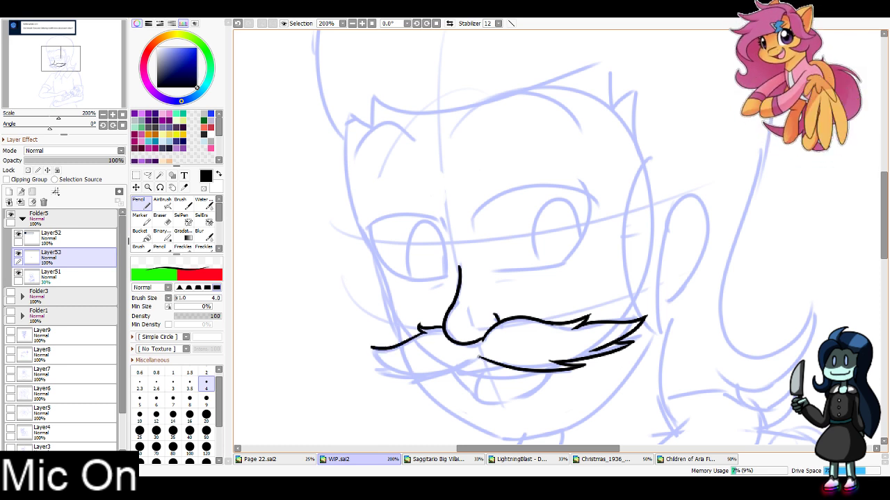
{"action": "mouse_move", "coordinate": [480, 358]}
{"action": "left_mouse_down"}
{"action": "mouse_move", "coordinate": [413, 381]}
{"action": "mouse_move", "coordinate": [435, 368]}
{"action": "mouse_move", "coordinate": [374, 367]}
{"action": "mouse_move", "coordinate": [406, 363]}
{"action": "mouse_move", "coordinate": [374, 351]}
{"action": "left_mouse_up"}
{"action": "key", "text": "ctrl+z"}
{"action": "key", "text": "ctrl+z"}
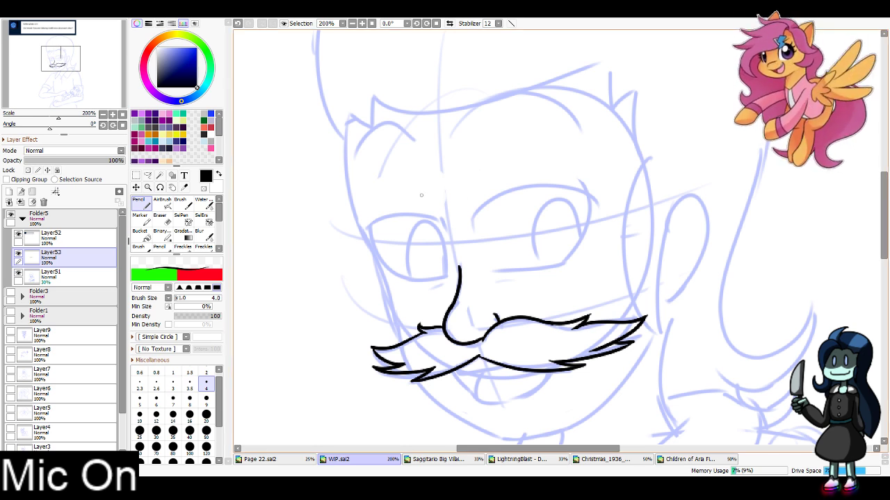
Add a new layer above the moustache lines and ink the curved sideburn edge and the ear's front edge
{"action": "mouse_move", "coordinate": [528, 299]}
{"action": "left_mouse_down"}
{"action": "mouse_move", "coordinate": [528, 194]}
{"action": "mouse_move", "coordinate": [505, 254]}
{"action": "mouse_move", "coordinate": [536, 244]}
{"action": "mouse_move", "coordinate": [460, 236]}
{"action": "left_mouse_up"}
{"action": "left_click", "coordinate": [9, 191]}
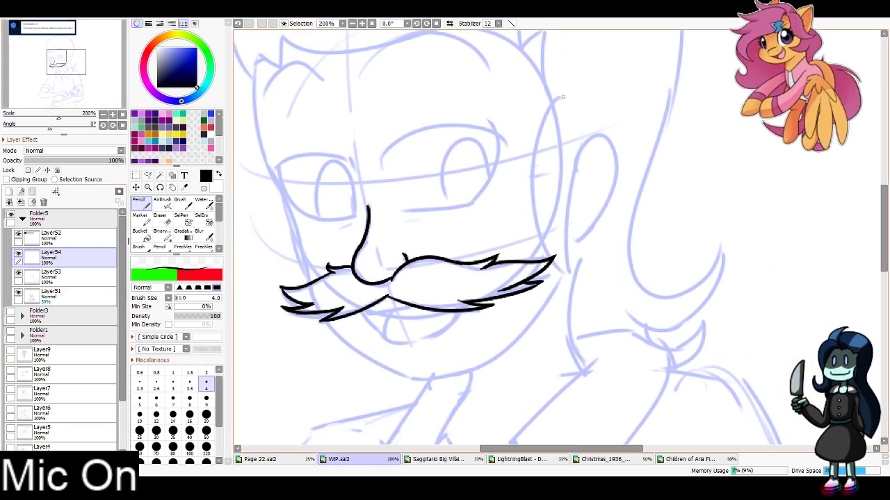
{"action": "mouse_move", "coordinate": [565, 93]}
{"action": "left_mouse_down"}
{"action": "mouse_move", "coordinate": [535, 190]}
{"action": "mouse_move", "coordinate": [582, 278]}
{"action": "mouse_move", "coordinate": [574, 276]}
{"action": "mouse_move", "coordinate": [597, 136]}
{"action": "left_mouse_up"}
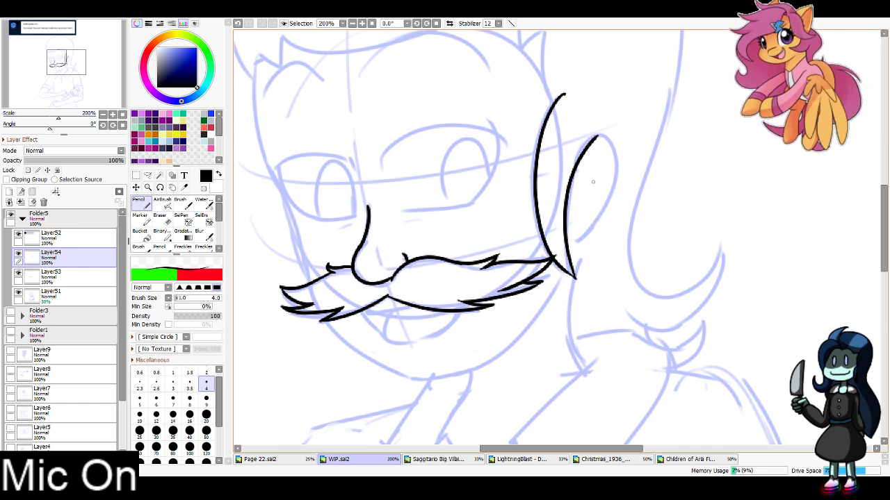
Ink the ear's rounded back rim down to the lobe and add the curved fold inside the ear
{"action": "left_click_drag", "start_coordinate": [597, 138], "coordinate": [589, 230]}
{"action": "key", "text": "ctrl+z"}
{"action": "mouse_move", "coordinate": [596, 139]}
{"action": "left_mouse_down"}
{"action": "mouse_move", "coordinate": [589, 229]}
{"action": "mouse_move", "coordinate": [614, 197]}
{"action": "left_mouse_up"}
{"action": "key", "text": "ctrl+z"}
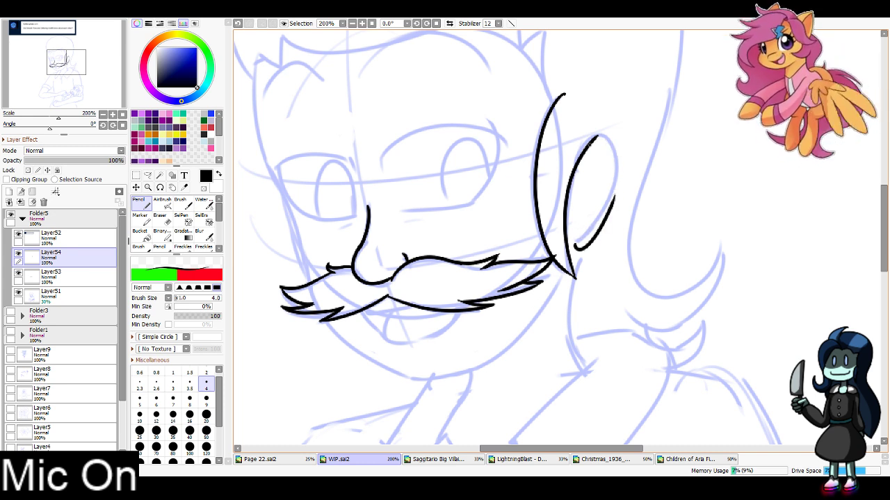
{"action": "key", "text": "ctrl+z"}
{"action": "mouse_move", "coordinate": [591, 139]}
{"action": "left_mouse_down"}
{"action": "mouse_move", "coordinate": [618, 185]}
{"action": "mouse_move", "coordinate": [615, 145]}
{"action": "mouse_move", "coordinate": [615, 198]}
{"action": "left_mouse_up"}
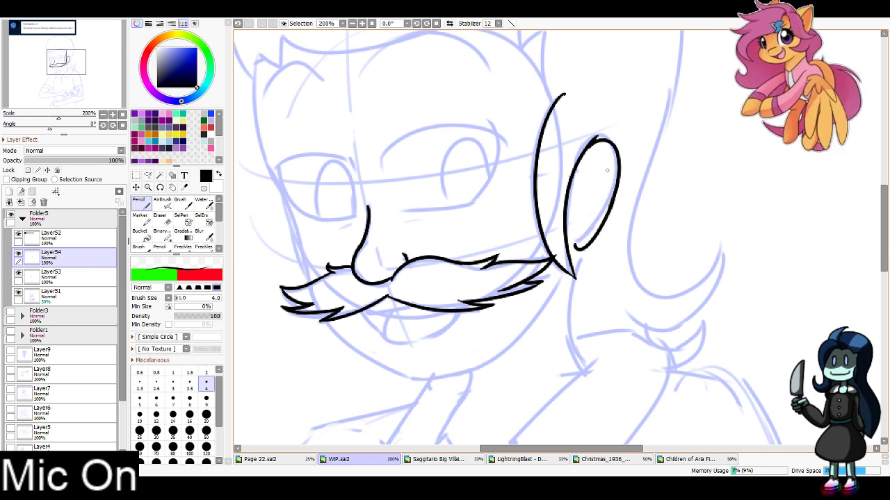
{"action": "mouse_move", "coordinate": [597, 162]}
{"action": "left_mouse_down"}
{"action": "mouse_move", "coordinate": [581, 229]}
{"action": "mouse_move", "coordinate": [620, 195]}
{"action": "mouse_move", "coordinate": [691, 480]}
{"action": "left_mouse_up"}
Ink the hairline sweeping across the forehead, ending in jagged points that run down to the sideburn near the ear
{"action": "mouse_move", "coordinate": [362, 295]}
{"action": "left_mouse_down"}
{"action": "mouse_move", "coordinate": [415, 312]}
{"action": "mouse_move", "coordinate": [584, 262]}
{"action": "left_mouse_up"}
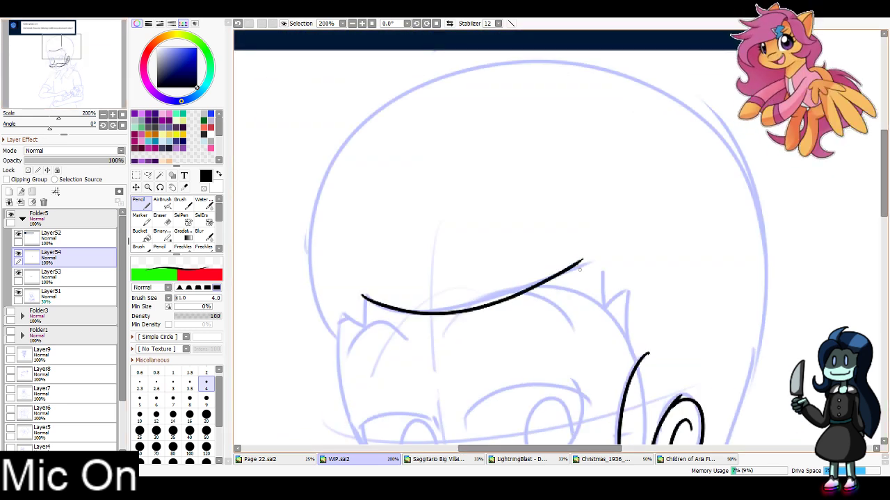
{"action": "key", "text": "ctrl+z"}
{"action": "mouse_move", "coordinate": [357, 299]}
{"action": "left_mouse_down"}
{"action": "mouse_move", "coordinate": [416, 308]}
{"action": "mouse_move", "coordinate": [604, 247]}
{"action": "mouse_move", "coordinate": [600, 313]}
{"action": "mouse_move", "coordinate": [627, 286]}
{"action": "mouse_move", "coordinate": [613, 292]}
{"action": "mouse_move", "coordinate": [630, 291]}
{"action": "mouse_move", "coordinate": [634, 362]}
{"action": "left_mouse_up"}
{"action": "key", "text": "ctrl+z"}
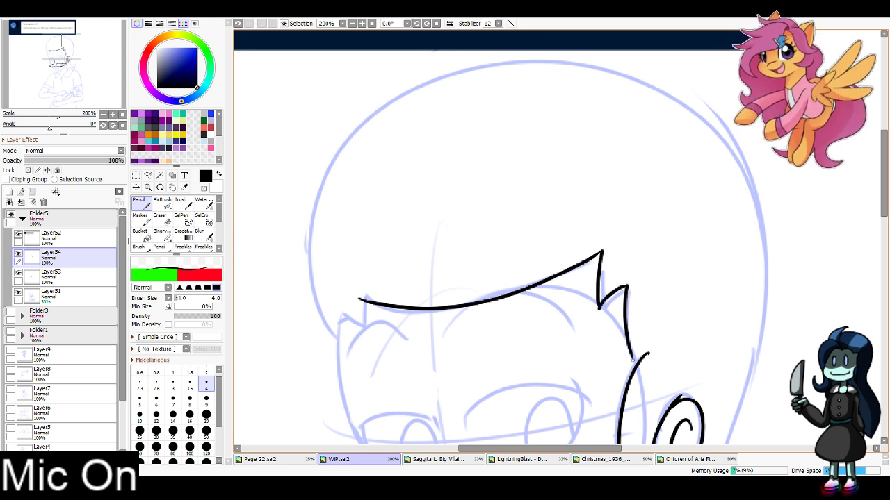
{"action": "key", "text": "ctrl+z"}
{"action": "key", "text": "ctrl+z"}
{"action": "mouse_move", "coordinate": [599, 308]}
{"action": "left_mouse_down"}
{"action": "mouse_move", "coordinate": [634, 287]}
{"action": "mouse_move", "coordinate": [637, 361]}
{"action": "left_mouse_up"}
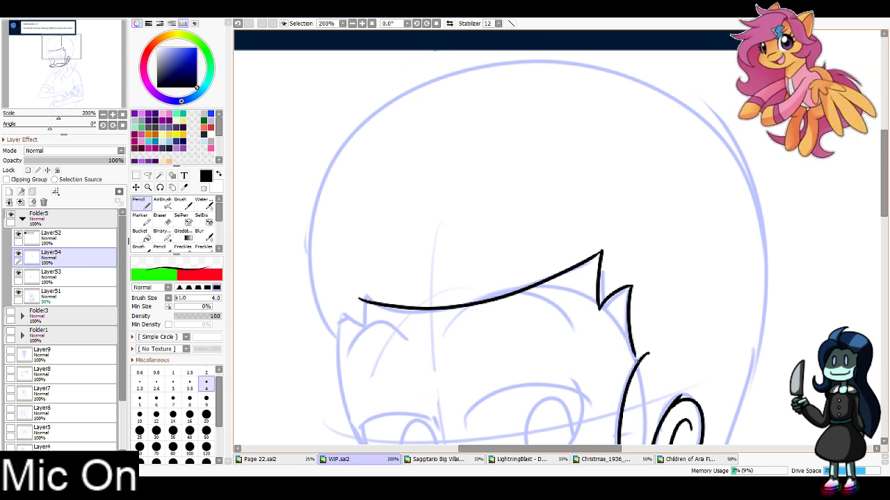
Ink the short jagged hair tips at the left end of the hairline
{"action": "mouse_move", "coordinate": [359, 301]}
{"action": "left_mouse_down"}
{"action": "mouse_move", "coordinate": [344, 314]}
{"action": "mouse_move", "coordinate": [368, 324]}
{"action": "mouse_move", "coordinate": [343, 314]}
{"action": "mouse_move", "coordinate": [358, 205]}
{"action": "mouse_move", "coordinate": [359, 316]}
{"action": "left_mouse_up"}
{"action": "key", "text": "ctrl+z"}
{"action": "key", "text": "ctrl+z"}
{"action": "key", "text": "ctrl+z"}
Ink the left side of the face from the hairline down behind the moustache to the chin
{"action": "mouse_move", "coordinate": [358, 205]}
{"action": "left_mouse_down"}
{"action": "mouse_move", "coordinate": [376, 334]}
{"action": "mouse_move", "coordinate": [376, 196]}
{"action": "mouse_move", "coordinate": [419, 268]}
{"action": "left_mouse_up"}
{"action": "key", "text": "ctrl+z"}
{"action": "mouse_move", "coordinate": [382, 171]}
{"action": "left_mouse_down"}
{"action": "mouse_move", "coordinate": [423, 304]}
{"action": "mouse_move", "coordinate": [535, 378]}
{"action": "left_mouse_up"}
{"action": "key", "text": "ctrl+z"}
{"action": "key", "text": "ctrl+z"}
{"action": "key", "text": "ctrl+z"}
{"action": "mouse_move", "coordinate": [426, 309]}
{"action": "left_mouse_down"}
{"action": "mouse_move", "coordinate": [496, 381]}
{"action": "mouse_move", "coordinate": [536, 391]}
{"action": "mouse_move", "coordinate": [589, 379]}
{"action": "left_mouse_up"}
{"action": "key", "text": "ctrl+z"}
Ink the chin and the right jawline up to the moustache tip, and clean up overlapping lines with the Eraser
{"action": "left_click_drag", "start_coordinate": [516, 389], "coordinate": [585, 379]}
{"action": "key", "text": "ctrl+z"}
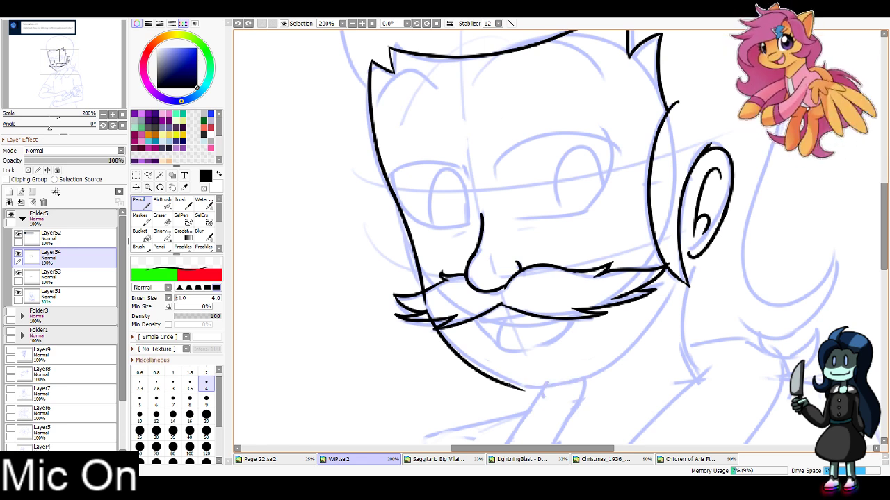
{"action": "mouse_move", "coordinate": [518, 389]}
{"action": "left_mouse_down"}
{"action": "mouse_move", "coordinate": [603, 376]}
{"action": "mouse_move", "coordinate": [671, 291]}
{"action": "left_mouse_up"}
{"action": "key", "text": "ctrl+z"}
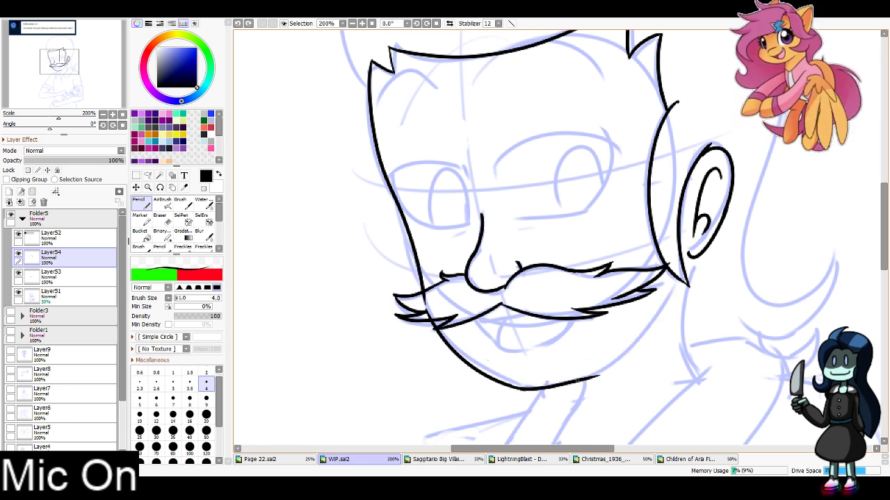
{"action": "left_click_drag", "start_coordinate": [577, 381], "coordinate": [669, 292]}
{"action": "key", "text": "ctrl+z"}
{"action": "key", "text": "ctrl+z"}
{"action": "key", "text": "ctrl+z"}
{"action": "left_click_drag", "start_coordinate": [591, 379], "coordinate": [670, 292]}
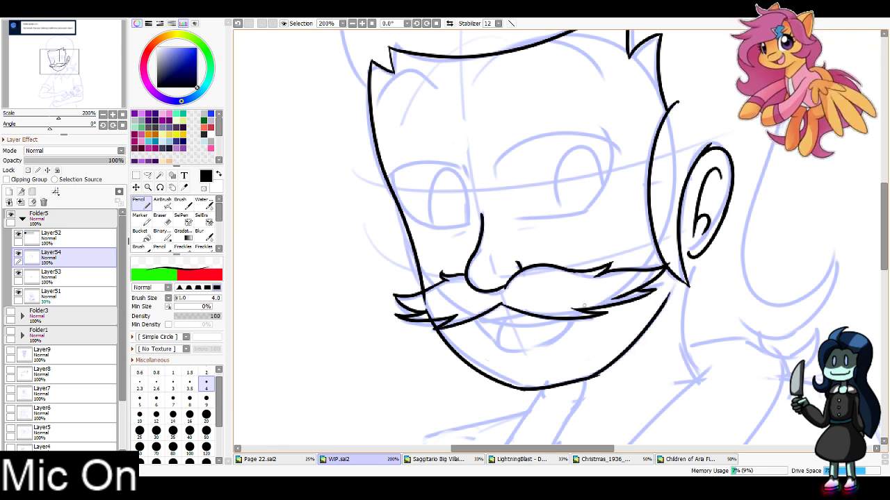
{"action": "key", "text": "e"}
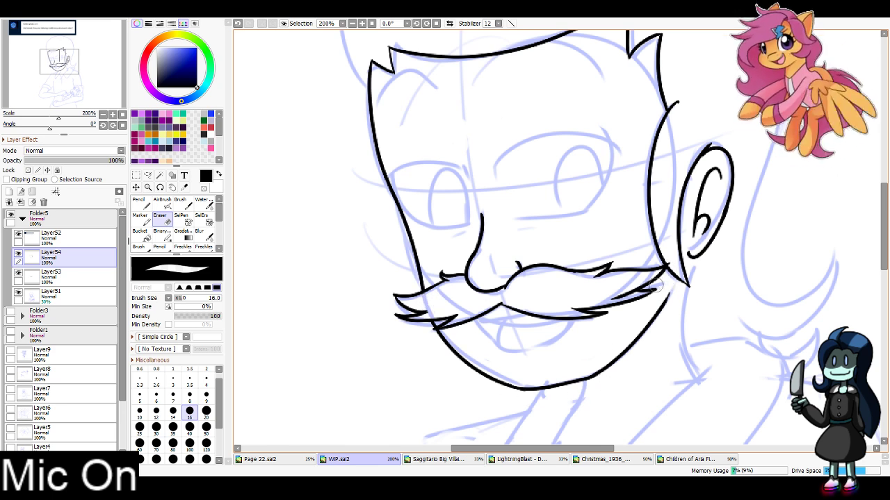
Ink the back of the neck with the Pencil as a curve from beneath the ear down to the collar
{"action": "mouse_move", "coordinate": [60, 61]}
{"action": "left_mouse_down"}
{"action": "mouse_move", "coordinate": [61, 45]}
{"action": "mouse_move", "coordinate": [61, 73]}
{"action": "mouse_move", "coordinate": [67, 67]}
{"action": "left_mouse_up"}
{"action": "left_click", "coordinate": [352, 23]}
{"action": "left_click", "coordinate": [142, 204]}
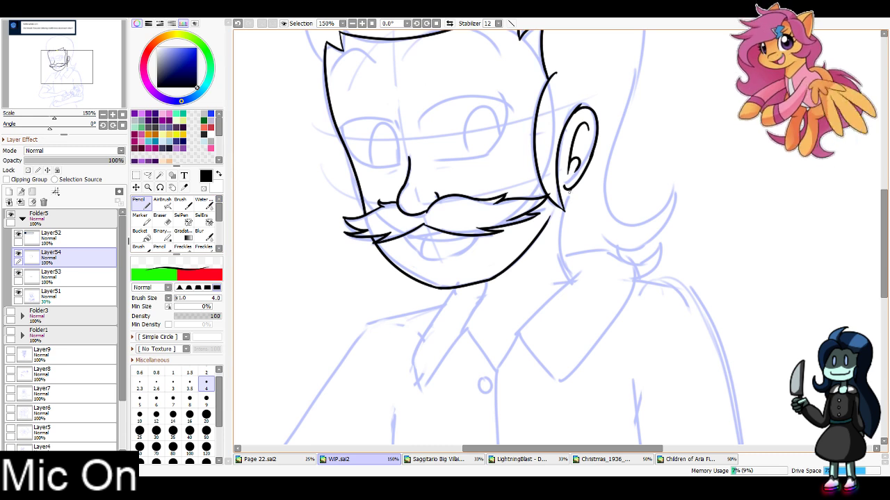
{"action": "left_click_drag", "start_coordinate": [564, 193], "coordinate": [570, 283]}
{"action": "key", "text": "ctrl+z"}
{"action": "key", "text": "ctrl+z"}
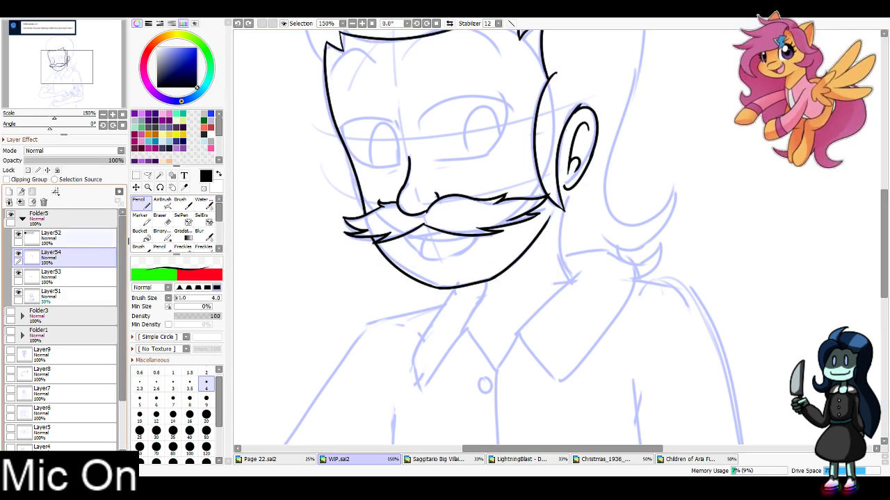
{"action": "left_click_drag", "start_coordinate": [567, 189], "coordinate": [568, 285]}
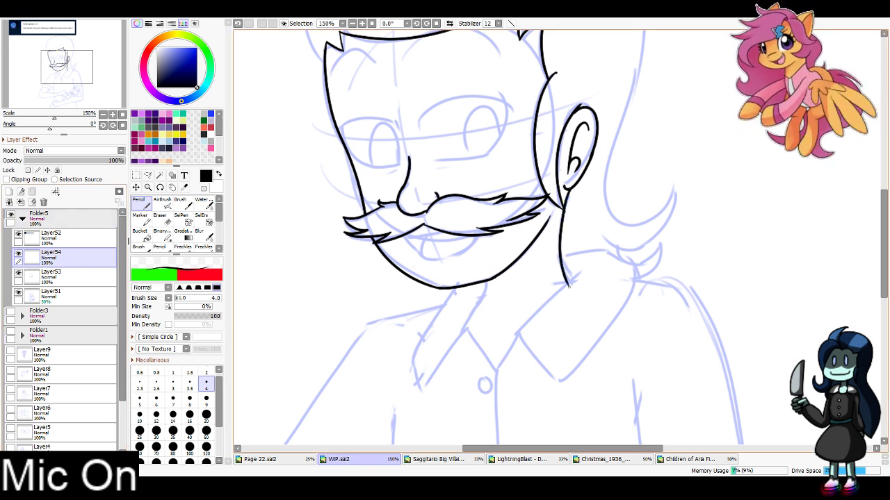
Ink the left edge of the shirt's neck opening and the folded left collar flap beneath the chin
{"action": "mouse_move", "coordinate": [491, 288]}
{"action": "left_mouse_down"}
{"action": "mouse_move", "coordinate": [468, 330]}
{"action": "mouse_move", "coordinate": [496, 373]}
{"action": "left_mouse_up"}
{"action": "key", "text": "ctrl+z"}
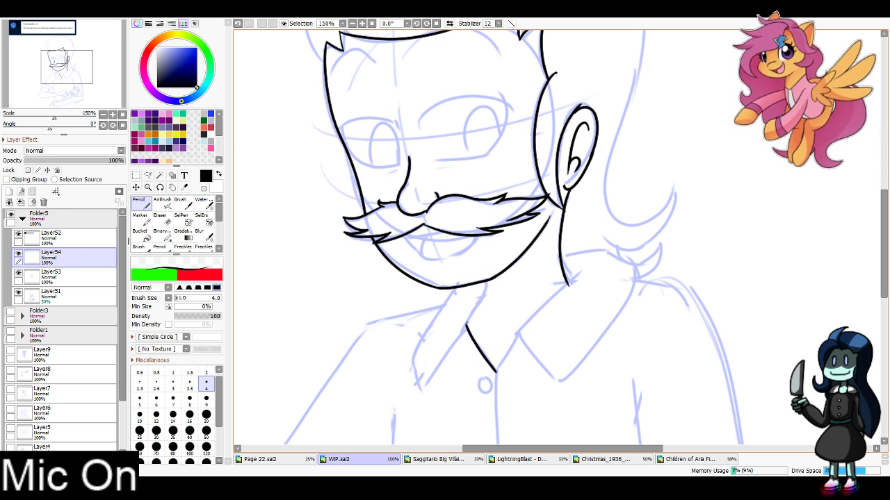
{"action": "mouse_move", "coordinate": [489, 278]}
{"action": "left_mouse_down"}
{"action": "mouse_move", "coordinate": [421, 384]}
{"action": "mouse_move", "coordinate": [423, 341]}
{"action": "mouse_move", "coordinate": [455, 286]}
{"action": "left_mouse_up"}
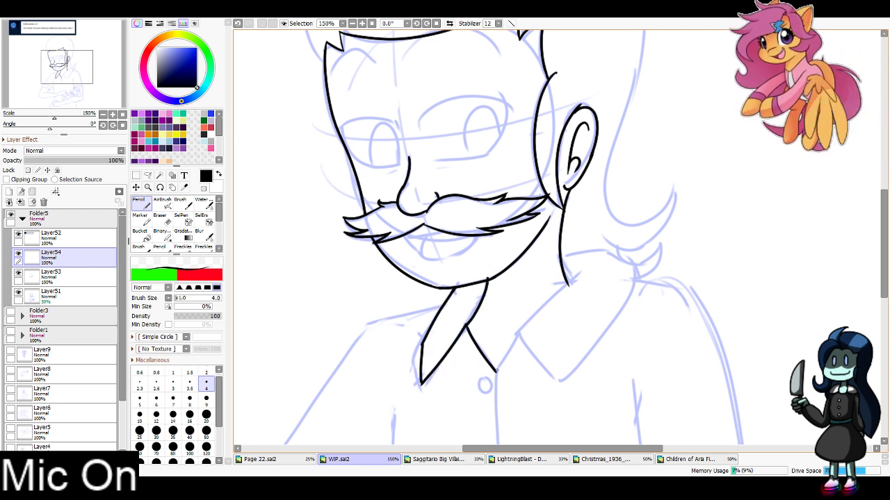
Ink the right side of the neck opening and the right collar flap, including its back arc and outer edge
{"action": "mouse_move", "coordinate": [497, 371]}
{"action": "left_mouse_down"}
{"action": "mouse_move", "coordinate": [518, 333]}
{"action": "mouse_move", "coordinate": [563, 382]}
{"action": "left_mouse_up"}
{"action": "mouse_move", "coordinate": [518, 333]}
{"action": "left_mouse_down"}
{"action": "mouse_move", "coordinate": [574, 276]}
{"action": "mouse_move", "coordinate": [613, 257]}
{"action": "mouse_move", "coordinate": [633, 289]}
{"action": "left_mouse_up"}
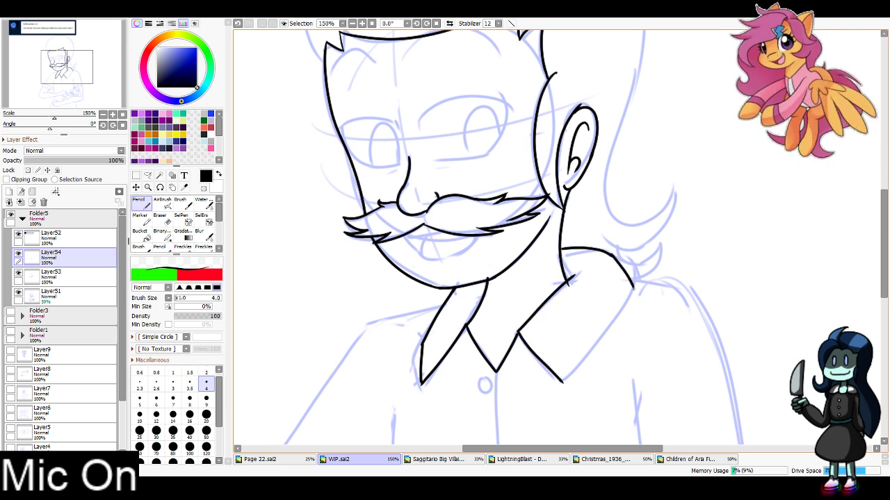
{"action": "key", "text": "ctrl+z"}
{"action": "mouse_move", "coordinate": [610, 255]}
{"action": "left_mouse_down"}
{"action": "mouse_move", "coordinate": [564, 375]}
{"action": "mouse_move", "coordinate": [623, 309]}
{"action": "mouse_move", "coordinate": [542, 397]}
{"action": "left_mouse_up"}
{"action": "key", "text": "ctrl+z"}
{"action": "key", "text": "ctrl+z"}
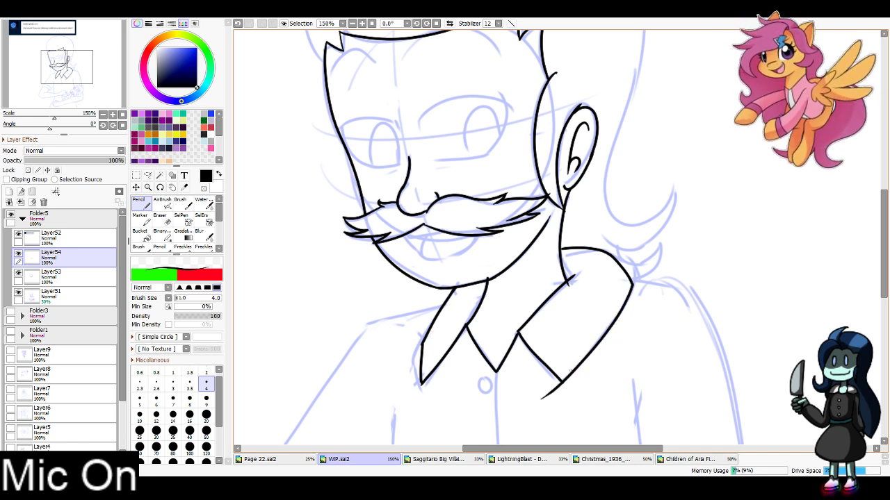
Erase the stray line extending past the lower corner of the right collar flap
{"action": "key", "text": "e"}
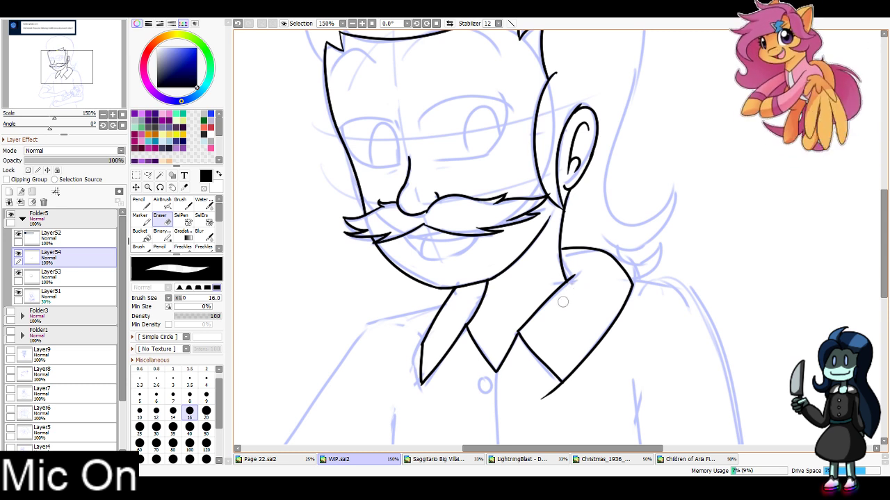
{"action": "left_click_drag", "start_coordinate": [545, 398], "coordinate": [564, 394]}
{"action": "key", "text": "ctrl+z"}
{"action": "key", "text": "ctrl+z"}
{"action": "key", "text": "n"}
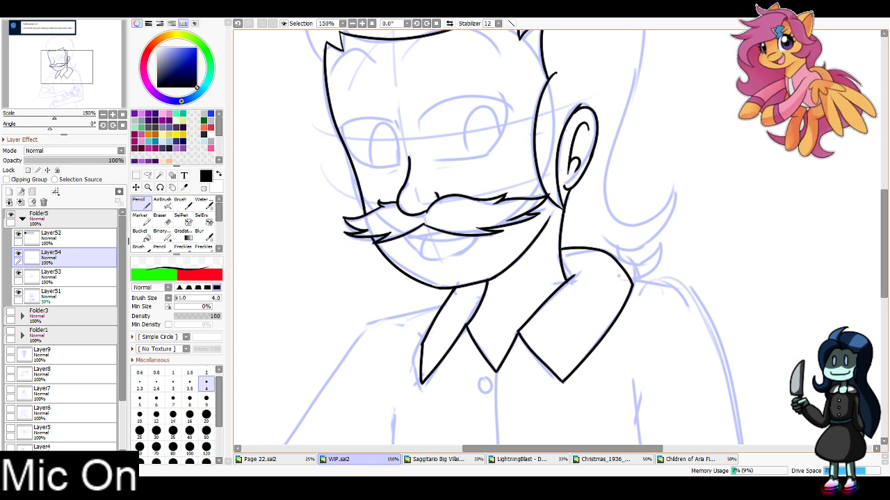
Remove the collar's back arc behind the neck and transfer the active layer's lines onto the layer below
{"action": "key", "text": "ctrl+z"}
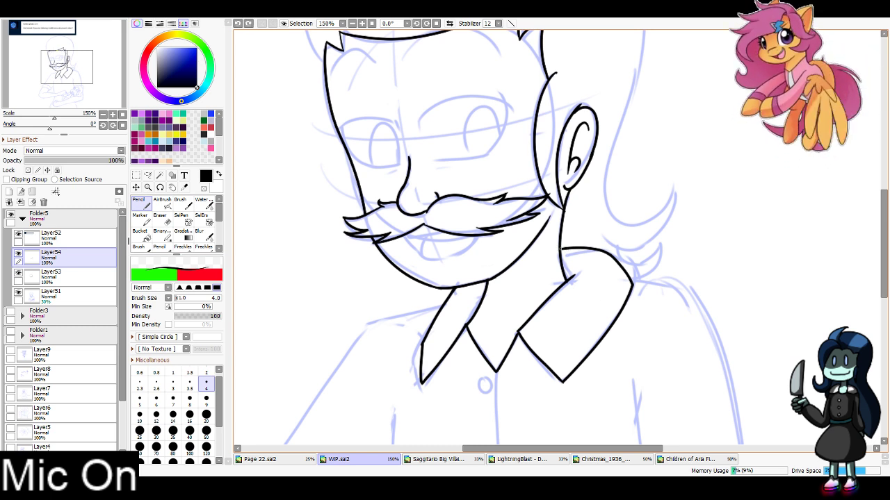
{"action": "mouse_move", "coordinate": [562, 248]}
{"action": "left_mouse_down"}
{"action": "mouse_move", "coordinate": [662, 264]}
{"action": "mouse_move", "coordinate": [628, 272]}
{"action": "left_mouse_up"}
{"action": "key", "text": "e"}
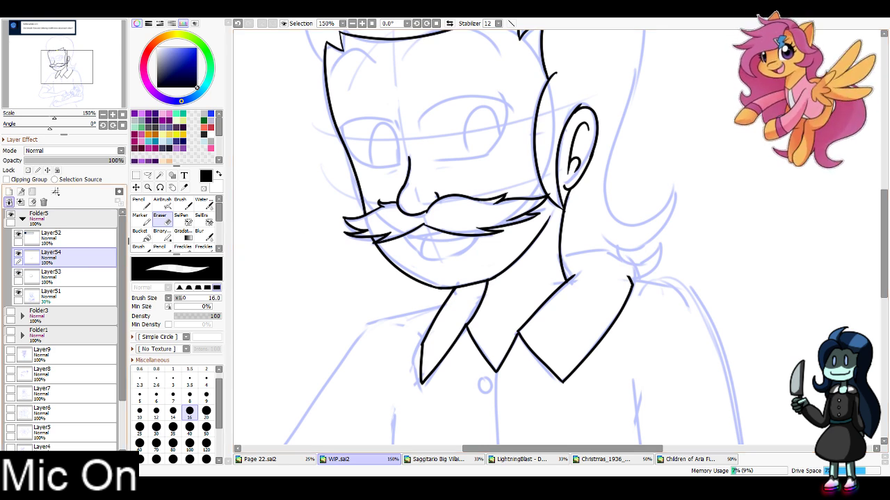
{"action": "left_click", "coordinate": [9, 202]}
Ink the large rounded outer hair outline in one stroke from the left temple over the head to behind the ear
{"action": "left_click", "coordinate": [141, 203]}
{"action": "left_click_drag", "start_coordinate": [65, 68], "coordinate": [68, 51]}
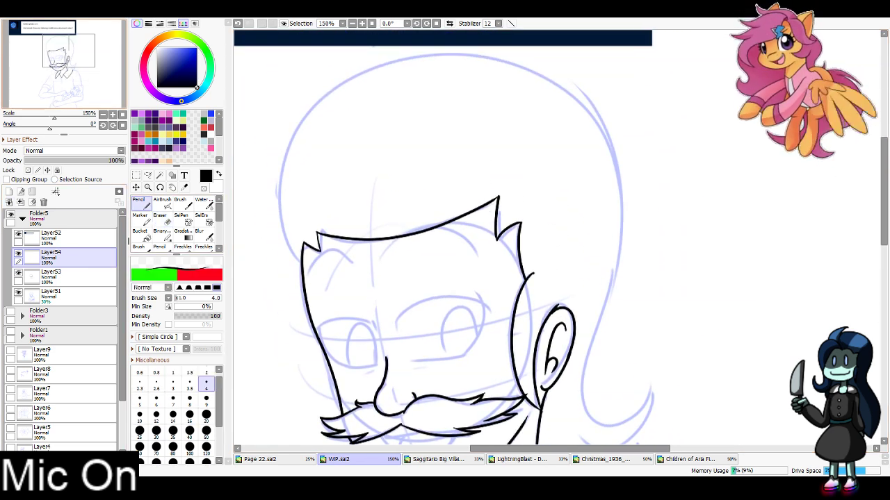
{"action": "left_click", "coordinate": [352, 24]}
{"action": "mouse_move", "coordinate": [389, 265]}
{"action": "left_mouse_down"}
{"action": "mouse_move", "coordinate": [382, 242]}
{"action": "mouse_move", "coordinate": [503, 114]}
{"action": "left_mouse_up"}
{"action": "key", "text": "ctrl+z"}
{"action": "mouse_move", "coordinate": [394, 264]}
{"action": "left_mouse_down"}
{"action": "mouse_move", "coordinate": [563, 140]}
{"action": "mouse_move", "coordinate": [564, 324]}
{"action": "mouse_move", "coordinate": [376, 224]}
{"action": "mouse_move", "coordinate": [553, 358]}
{"action": "left_mouse_up"}
{"action": "key", "text": "ctrl+z"}
{"action": "key", "text": "ctrl+z"}
{"action": "mouse_move", "coordinate": [391, 263]}
{"action": "left_mouse_down"}
{"action": "mouse_move", "coordinate": [369, 196]}
{"action": "mouse_move", "coordinate": [553, 330]}
{"action": "left_mouse_up"}
{"action": "key", "text": "ctrl+z"}
{"action": "mouse_move", "coordinate": [390, 264]}
{"action": "left_mouse_down"}
{"action": "mouse_move", "coordinate": [601, 152]}
{"action": "mouse_move", "coordinate": [555, 334]}
{"action": "mouse_move", "coordinate": [374, 221]}
{"action": "mouse_move", "coordinate": [561, 146]}
{"action": "mouse_move", "coordinate": [547, 344]}
{"action": "left_mouse_up"}
{"action": "key", "text": "ctrl+z"}
{"action": "key", "text": "ctrl+z"}
{"action": "mouse_move", "coordinate": [390, 264]}
{"action": "left_mouse_down"}
{"action": "mouse_move", "coordinate": [515, 117]}
{"action": "mouse_move", "coordinate": [549, 303]}
{"action": "left_mouse_up"}
{"action": "key", "text": "ctrl+z"}
{"action": "left_click_drag", "start_coordinate": [391, 264], "coordinate": [550, 319]}
{"action": "key", "text": "ctrl+z"}
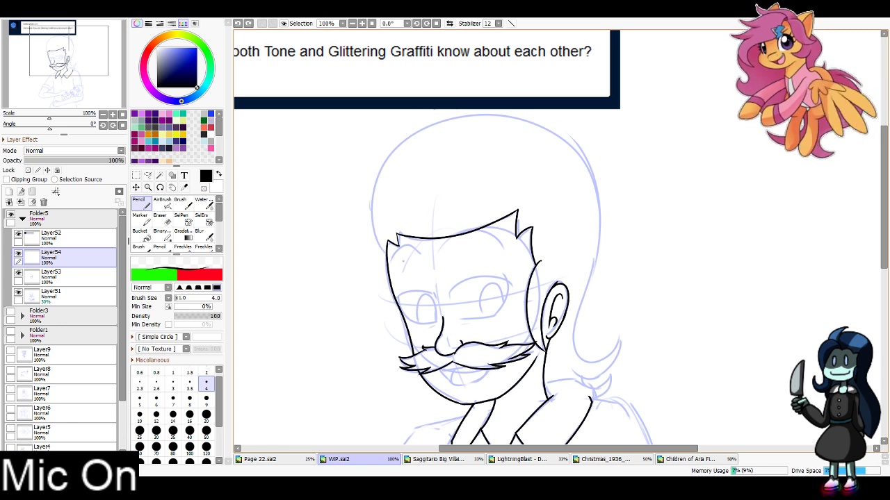
{"action": "mouse_move", "coordinate": [390, 271]}
{"action": "left_mouse_down"}
{"action": "mouse_move", "coordinate": [373, 189]}
{"action": "mouse_move", "coordinate": [550, 317]}
{"action": "left_mouse_up"}
{"action": "key", "text": "ctrl+z"}
{"action": "mouse_move", "coordinate": [390, 272]}
{"action": "left_mouse_down"}
{"action": "mouse_move", "coordinate": [592, 238]}
{"action": "mouse_move", "coordinate": [545, 337]}
{"action": "mouse_move", "coordinate": [468, 94]}
{"action": "mouse_move", "coordinate": [551, 313]}
{"action": "left_mouse_up"}
{"action": "key", "text": "ctrl+z"}
{"action": "key", "text": "ctrl+z"}
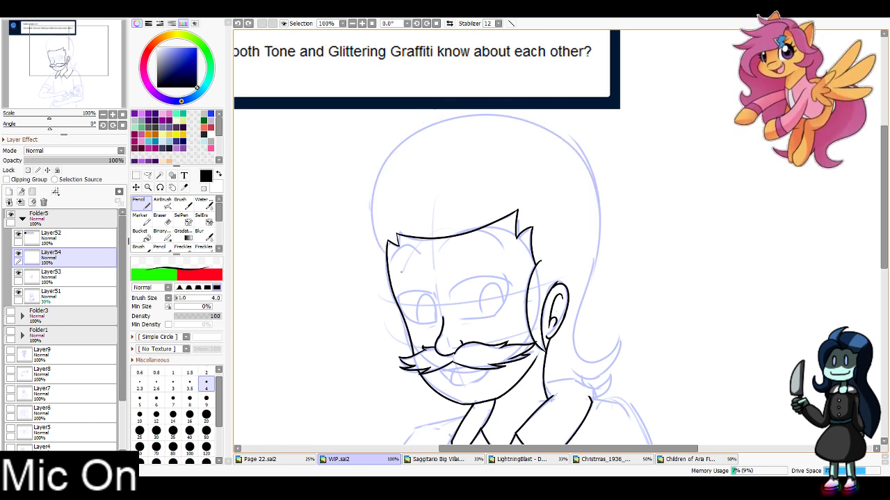
{"action": "mouse_move", "coordinate": [391, 264]}
{"action": "left_mouse_down"}
{"action": "mouse_move", "coordinate": [557, 125]}
{"action": "mouse_move", "coordinate": [554, 341]}
{"action": "left_mouse_up"}
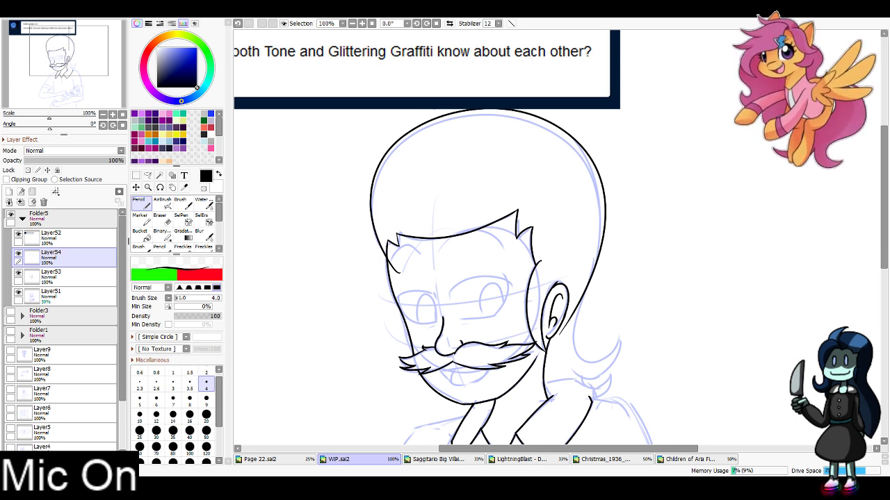
Erase the end of the hair outline that overlaps the face at the left temple
{"action": "key", "text": "e"}
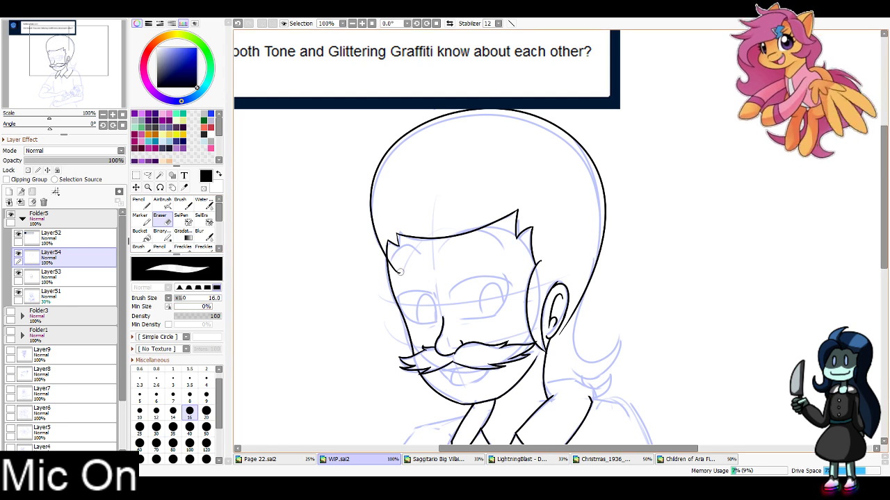
{"action": "mouse_move", "coordinate": [396, 259]}
{"action": "left_mouse_down"}
{"action": "mouse_move", "coordinate": [395, 272]}
{"action": "mouse_move", "coordinate": [348, 156]}
{"action": "left_mouse_up"}
Ink the curled hair flicks at the nape and connect the collar's upper edges to the hair
{"action": "key", "text": "ctrl+plus"}
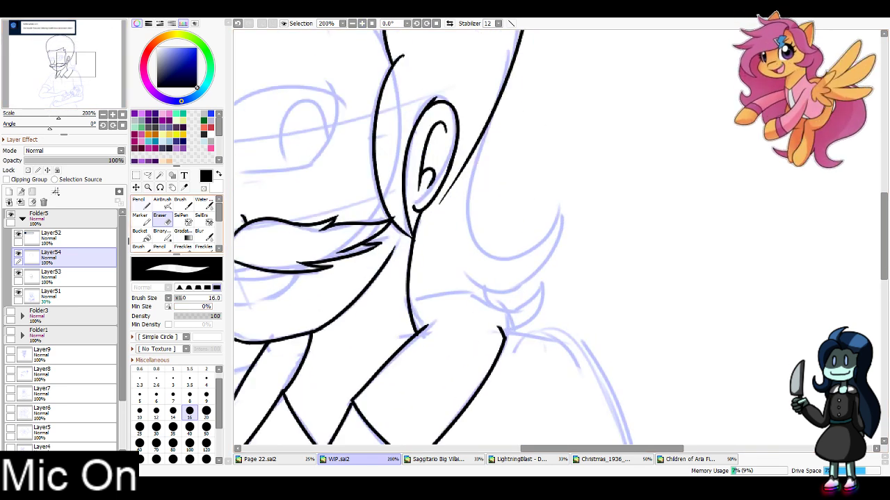
{"action": "key", "text": "n"}
{"action": "mouse_move", "coordinate": [486, 127]}
{"action": "left_mouse_down"}
{"action": "mouse_move", "coordinate": [481, 142]}
{"action": "mouse_move", "coordinate": [554, 207]}
{"action": "mouse_move", "coordinate": [497, 283]}
{"action": "mouse_move", "coordinate": [450, 267]}
{"action": "mouse_move", "coordinate": [525, 298]}
{"action": "mouse_move", "coordinate": [534, 284]}
{"action": "left_mouse_up"}
{"action": "left_click_drag", "start_coordinate": [533, 286], "coordinate": [417, 300]}
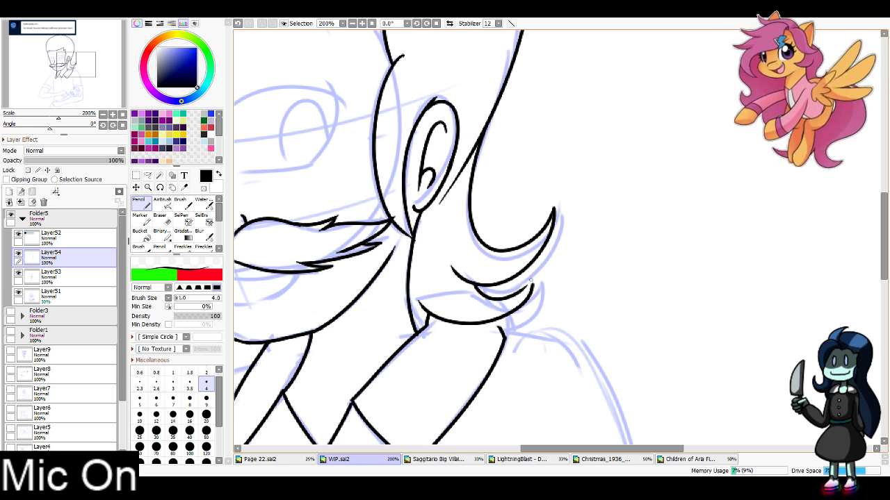
{"action": "key", "text": "ctrl+z"}
{"action": "left_click_drag", "start_coordinate": [532, 277], "coordinate": [522, 288]}
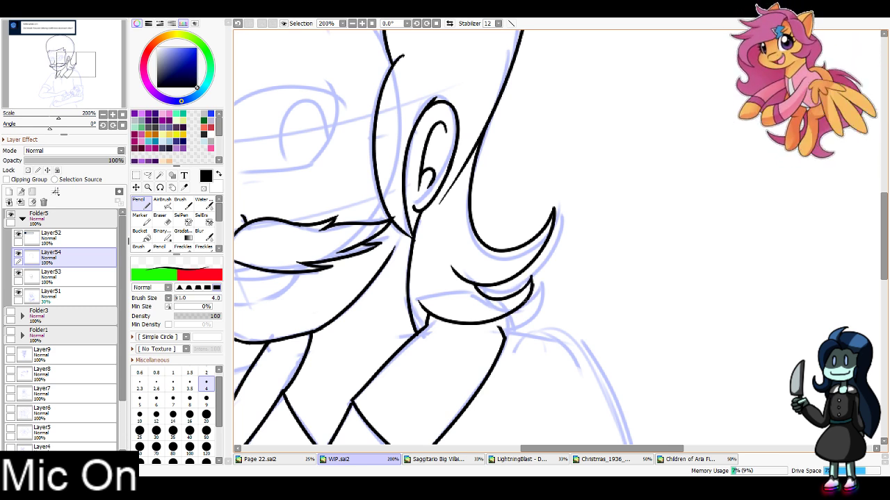
{"action": "left_click_drag", "start_coordinate": [496, 321], "coordinate": [505, 336]}
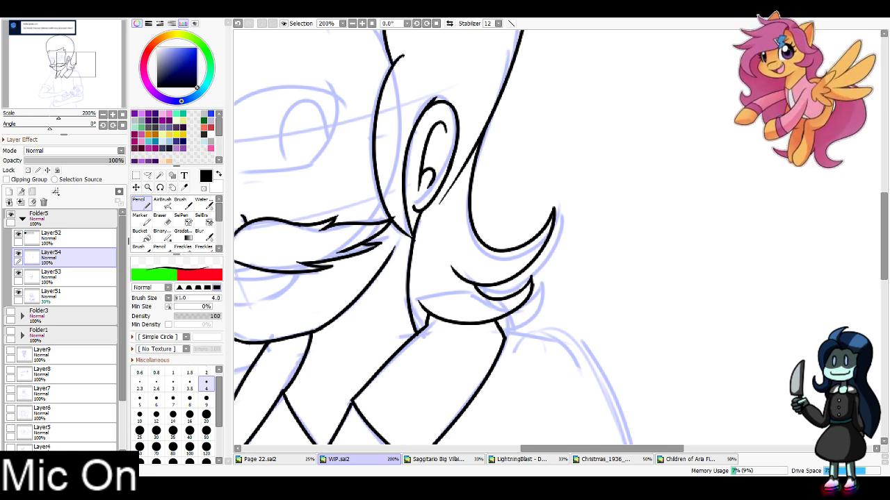
Erase the stray line branching off the man's hair outline just behind the ear
{"action": "mouse_move", "coordinate": [486, 278]}
{"action": "left_mouse_down"}
{"action": "mouse_move", "coordinate": [628, 123]}
{"action": "mouse_move", "coordinate": [403, 379]}
{"action": "left_mouse_up"}
{"action": "key", "text": "e"}
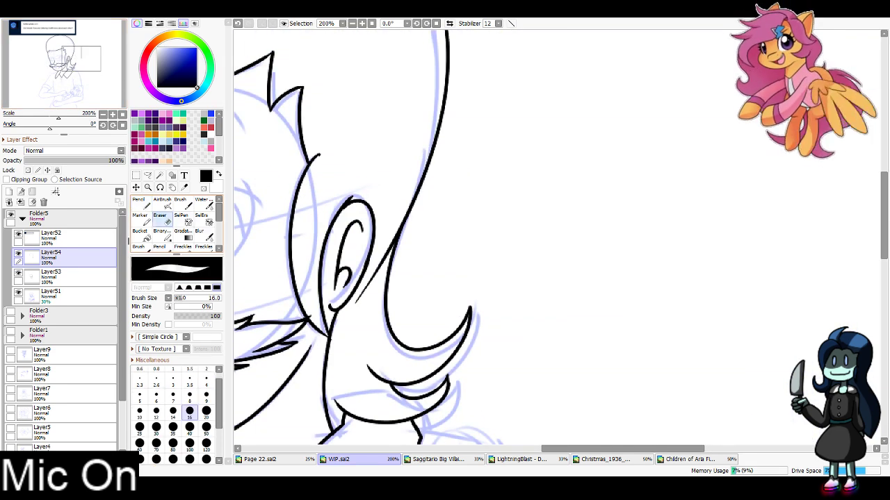
{"action": "left_click_drag", "start_coordinate": [363, 290], "coordinate": [361, 309]}
{"action": "left_click_drag", "start_coordinate": [382, 255], "coordinate": [370, 281]}
{"action": "left_click_drag", "start_coordinate": [393, 218], "coordinate": [376, 278]}
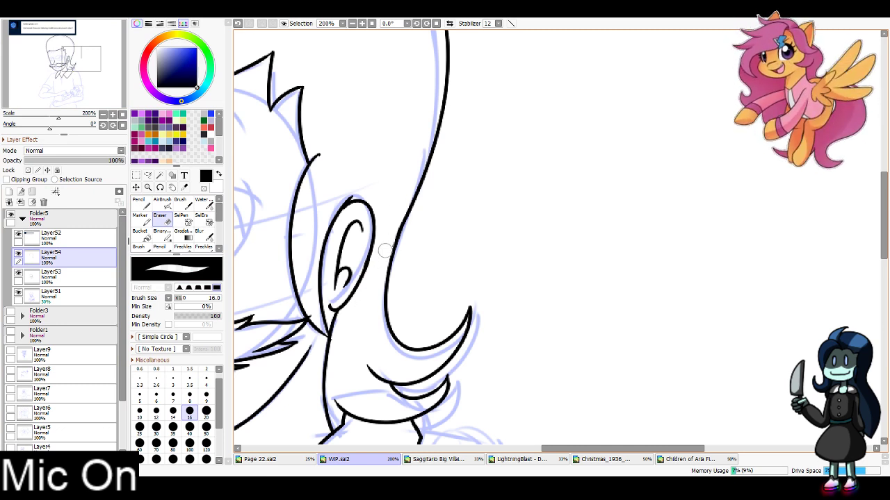
Trim the hairline tip above the ear on Layer53 and transfer Layer54's lines onto the layer below
{"action": "left_click", "coordinate": [50, 275]}
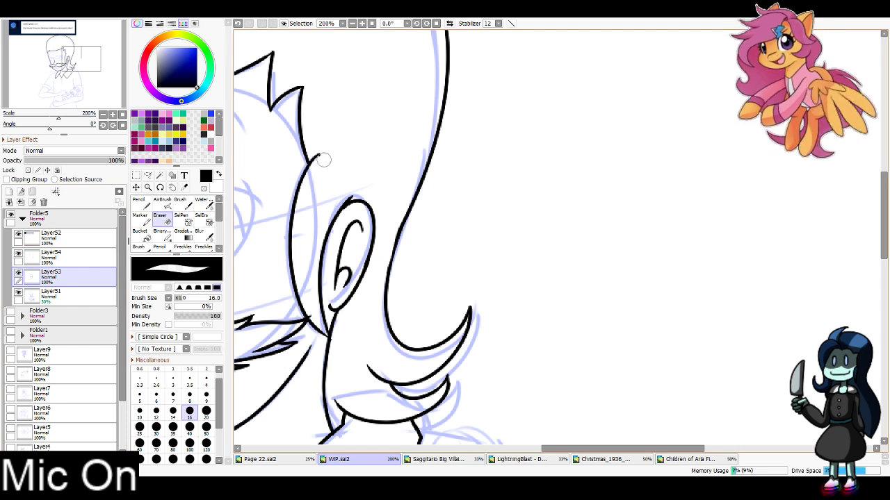
{"action": "left_click_drag", "start_coordinate": [323, 160], "coordinate": [325, 174]}
{"action": "left_click", "coordinate": [51, 257]}
{"action": "left_click", "coordinate": [9, 203]}
Ink the shirt's front line below the collar and the upper edge of the forearm cradling the baby
{"action": "left_click_drag", "start_coordinate": [80, 59], "coordinate": [68, 79]}
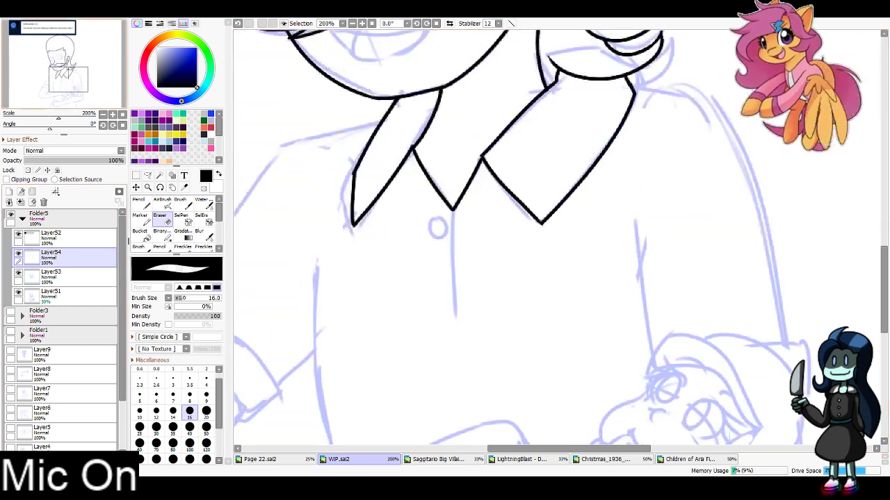
{"action": "mouse_move", "coordinate": [438, 228]}
{"action": "left_mouse_down"}
{"action": "mouse_move", "coordinate": [408, 129]}
{"action": "mouse_move", "coordinate": [424, 214]}
{"action": "left_mouse_up"}
{"action": "left_click", "coordinate": [139, 202]}
{"action": "mouse_move", "coordinate": [409, 120]}
{"action": "left_mouse_down"}
{"action": "mouse_move", "coordinate": [401, 137]}
{"action": "mouse_move", "coordinate": [405, 124]}
{"action": "left_mouse_up"}
{"action": "key", "text": "ctrl+z"}
{"action": "key", "text": "ctrl+z"}
{"action": "left_click_drag", "start_coordinate": [73, 91], "coordinate": [74, 93]}
{"action": "mouse_move", "coordinate": [673, 268]}
{"action": "left_mouse_down"}
{"action": "mouse_move", "coordinate": [587, 259]}
{"action": "mouse_move", "coordinate": [332, 355]}
{"action": "left_mouse_up"}
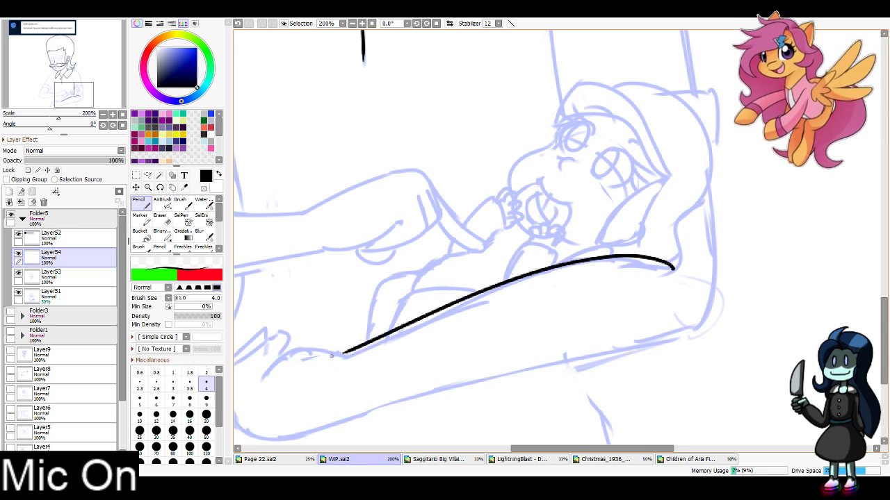
Ink the baby's small rounded shoulder just above the man's forearm line
{"action": "key", "text": "e"}
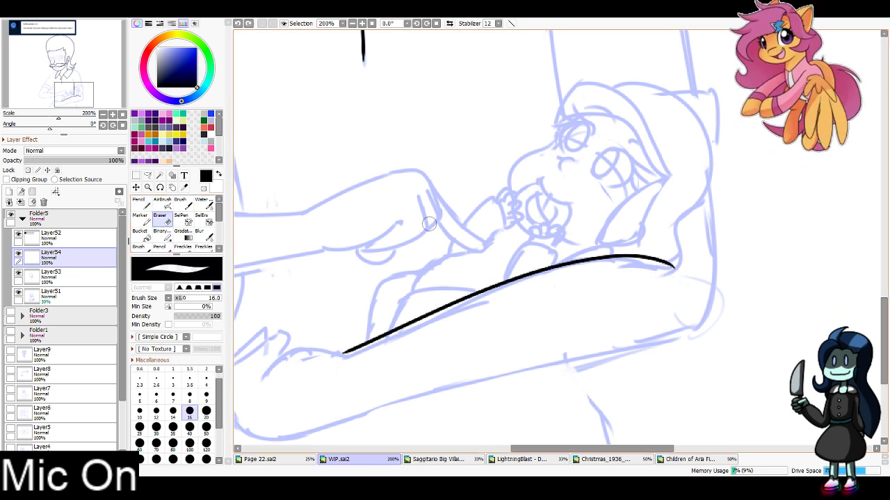
{"action": "left_click", "coordinate": [417, 23]}
{"action": "left_click_drag", "start_coordinate": [75, 93], "coordinate": [80, 91]}
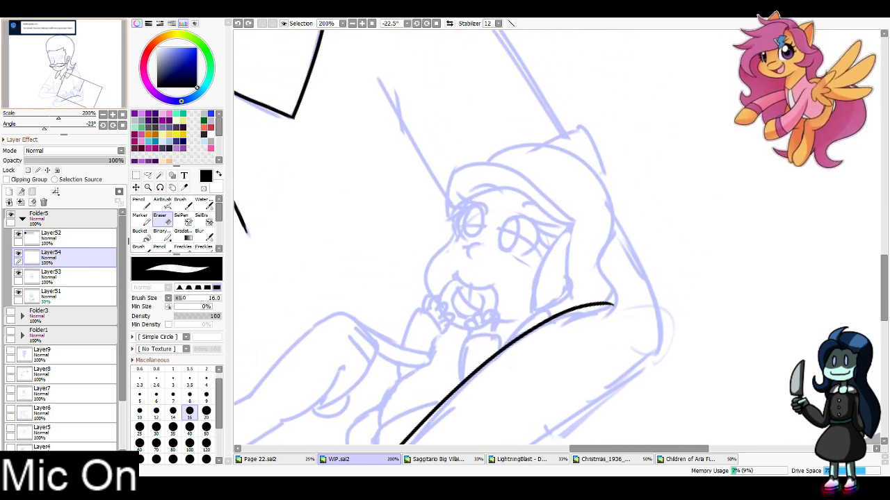
{"action": "left_click", "coordinate": [112, 115]}
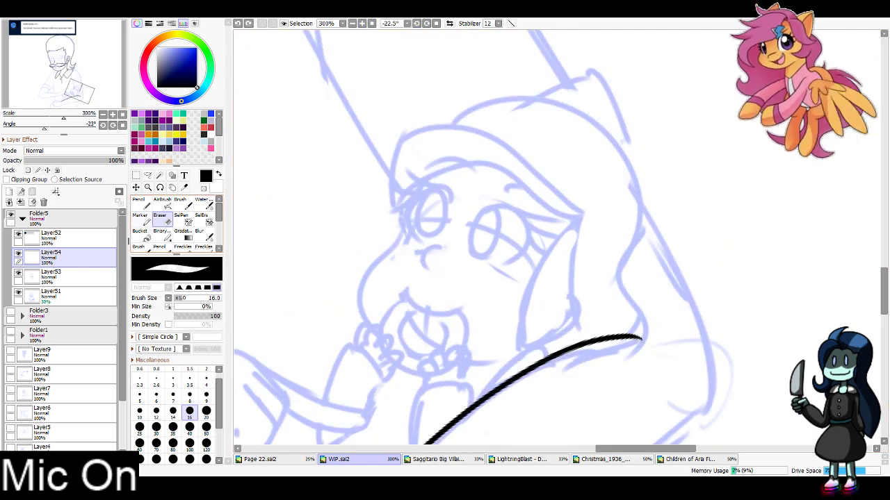
{"action": "left_click", "coordinate": [141, 203]}
{"action": "mouse_move", "coordinate": [586, 215]}
{"action": "left_mouse_down"}
{"action": "mouse_move", "coordinate": [528, 305]}
{"action": "mouse_move", "coordinate": [522, 356]}
{"action": "left_mouse_up"}
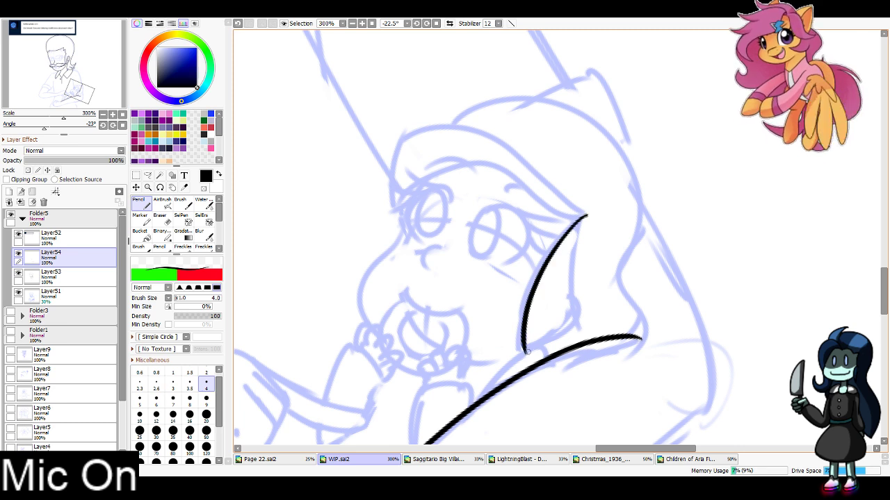
{"action": "key", "text": "ctrl+z"}
{"action": "left_click_drag", "start_coordinate": [481, 394], "coordinate": [549, 354]}
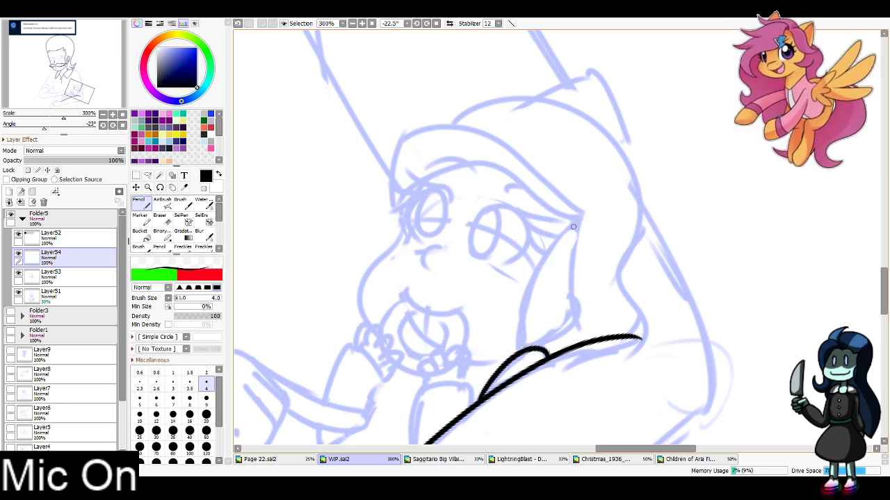
Ink the baby's pointed side hair lock and the closed fringe shape sweeping over the forehead
{"action": "mouse_move", "coordinate": [582, 215]}
{"action": "left_mouse_down"}
{"action": "mouse_move", "coordinate": [521, 347]}
{"action": "mouse_move", "coordinate": [576, 327]}
{"action": "mouse_move", "coordinate": [583, 207]}
{"action": "mouse_move", "coordinate": [588, 234]}
{"action": "mouse_move", "coordinate": [583, 214]}
{"action": "mouse_move", "coordinate": [527, 169]}
{"action": "mouse_move", "coordinate": [400, 147]}
{"action": "left_mouse_up"}
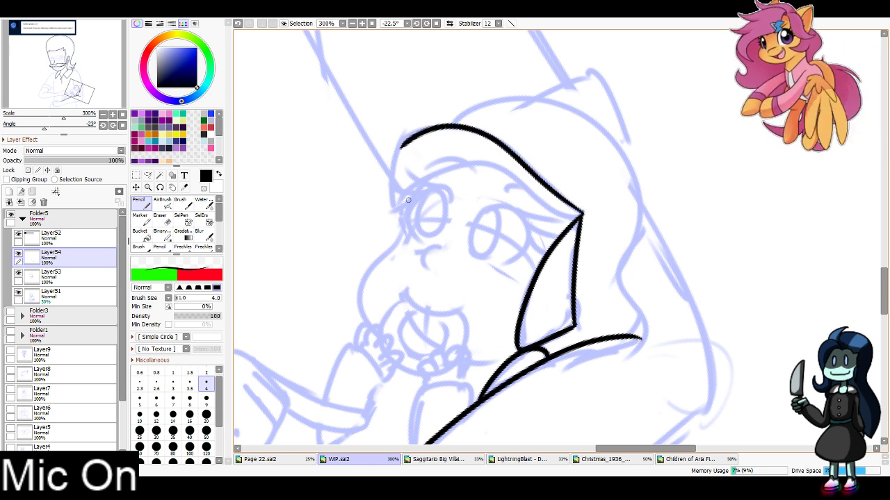
{"action": "key", "text": "ctrl+z"}
{"action": "mouse_move", "coordinate": [582, 213]}
{"action": "left_mouse_down"}
{"action": "mouse_move", "coordinate": [507, 142]}
{"action": "mouse_move", "coordinate": [398, 142]}
{"action": "left_mouse_up"}
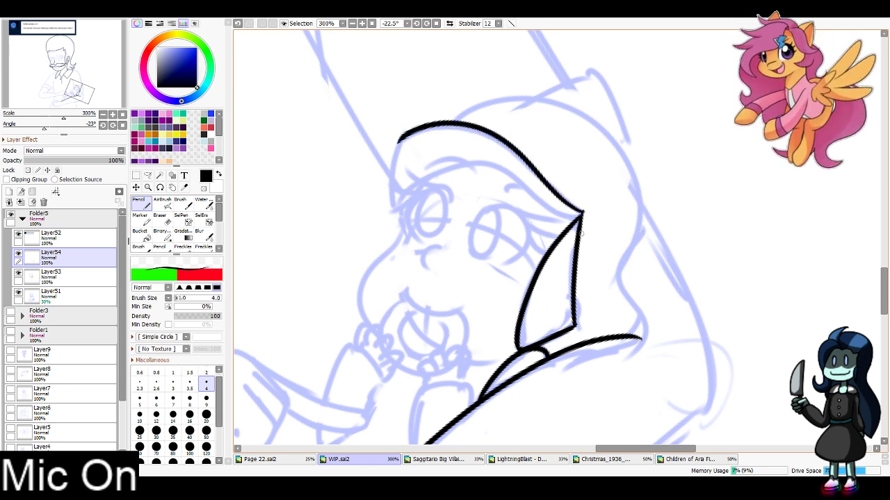
{"action": "mouse_move", "coordinate": [582, 214]}
{"action": "left_mouse_down"}
{"action": "mouse_move", "coordinate": [559, 213]}
{"action": "mouse_move", "coordinate": [474, 160]}
{"action": "mouse_move", "coordinate": [389, 215]}
{"action": "mouse_move", "coordinate": [397, 132]}
{"action": "left_mouse_up"}
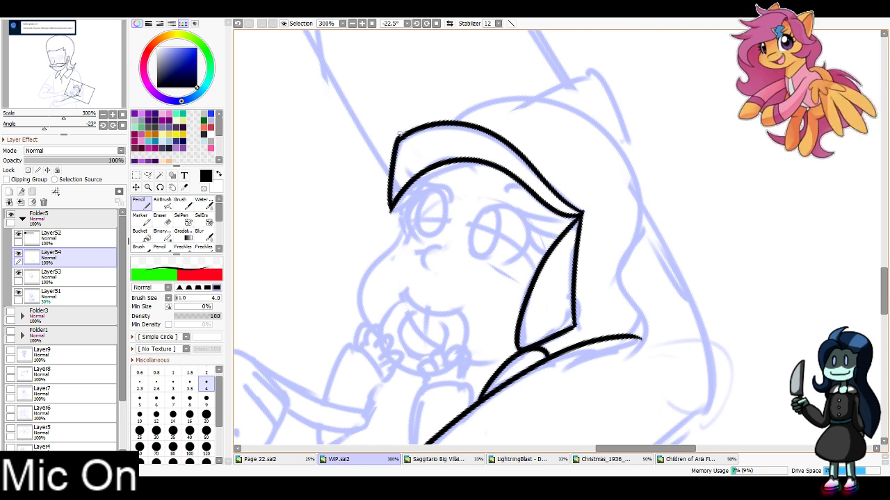
{"action": "key", "text": "ctrl+z"}
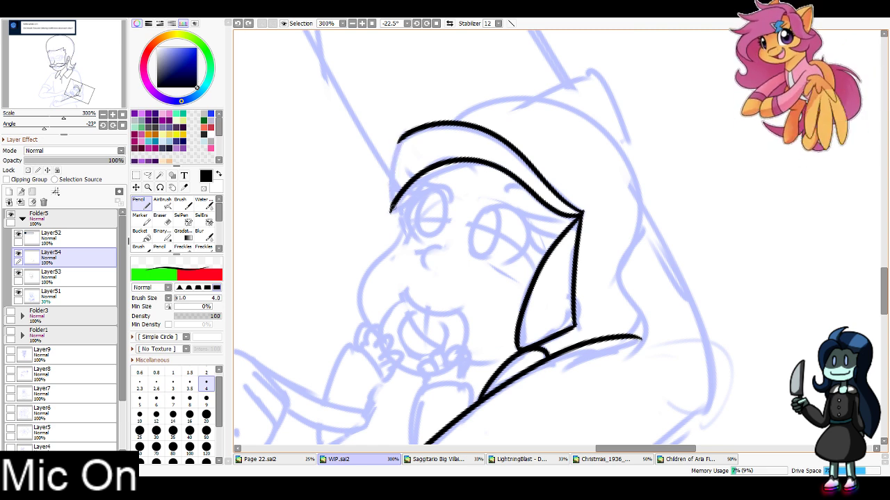
{"action": "mouse_move", "coordinate": [392, 210]}
{"action": "left_mouse_down"}
{"action": "mouse_move", "coordinate": [401, 138]}
{"action": "mouse_move", "coordinate": [392, 211]}
{"action": "left_mouse_up"}
{"action": "key", "text": "ctrl+z"}
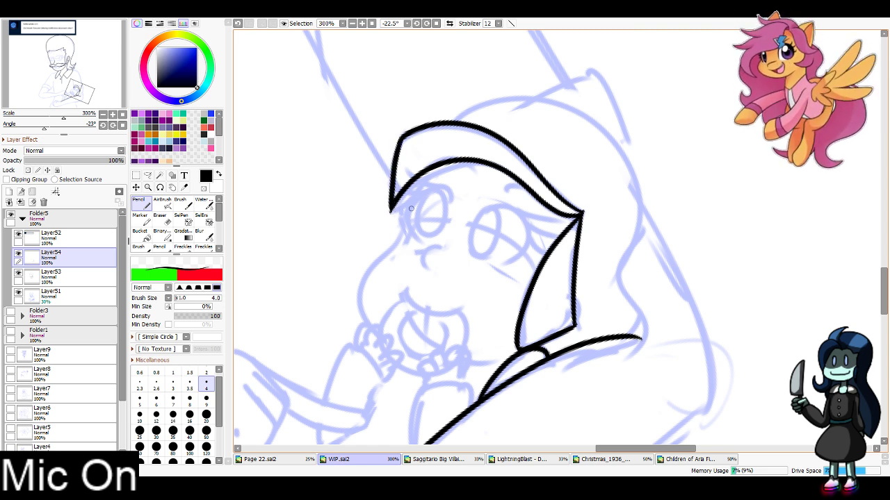
Ink the baby's rounded outer hair outline down to the forearm and the face profile from fringe to chin
{"action": "mouse_move", "coordinate": [443, 121]}
{"action": "left_mouse_down"}
{"action": "mouse_move", "coordinate": [497, 103]}
{"action": "mouse_move", "coordinate": [618, 301]}
{"action": "mouse_move", "coordinate": [615, 338]}
{"action": "left_mouse_up"}
{"action": "key", "text": "ctrl+z"}
{"action": "left_click_drag", "start_coordinate": [613, 295], "coordinate": [615, 340]}
{"action": "key", "text": "ctrl+z"}
{"action": "left_click_drag", "start_coordinate": [629, 268], "coordinate": [609, 338]}
{"action": "key", "text": "ctrl+z"}
{"action": "key", "text": "ctrl+z"}
{"action": "key", "text": "e"}
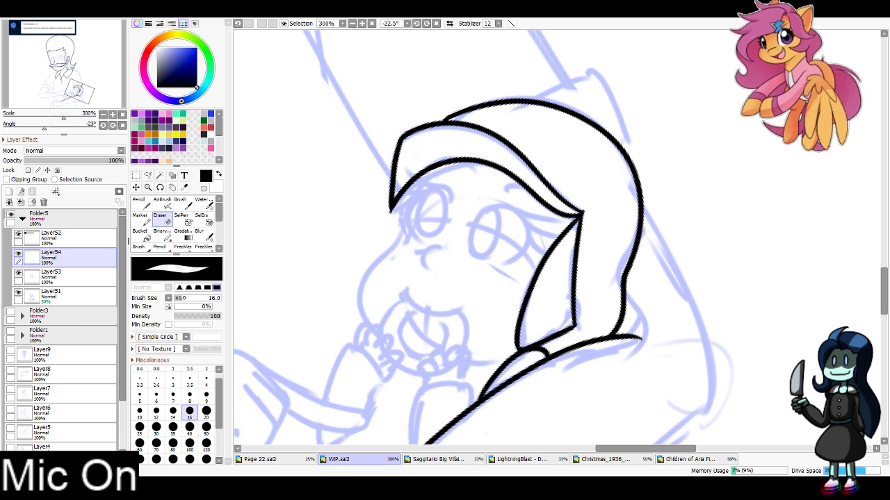
{"action": "key", "text": "n"}
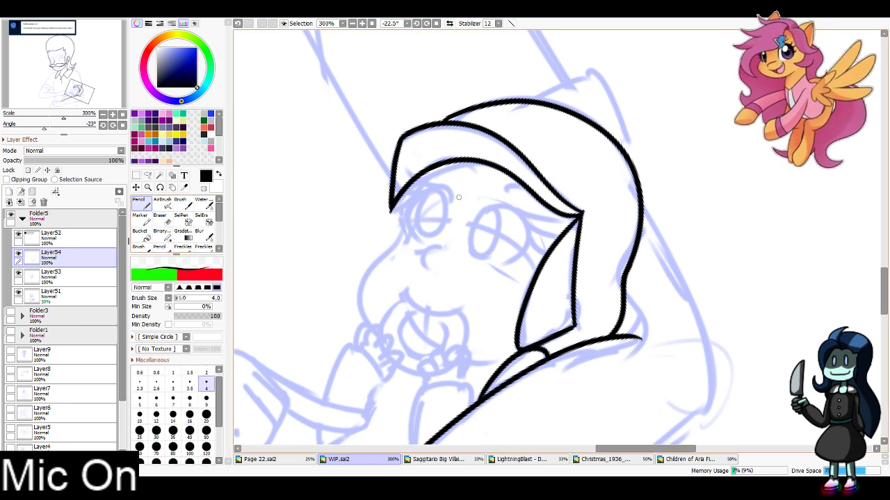
{"action": "key", "text": "ctrl+z"}
{"action": "mouse_move", "coordinate": [408, 188]}
{"action": "left_mouse_down"}
{"action": "mouse_move", "coordinate": [398, 228]}
{"action": "mouse_move", "coordinate": [404, 223]}
{"action": "mouse_move", "coordinate": [361, 274]}
{"action": "mouse_move", "coordinate": [367, 325]}
{"action": "left_mouse_up"}
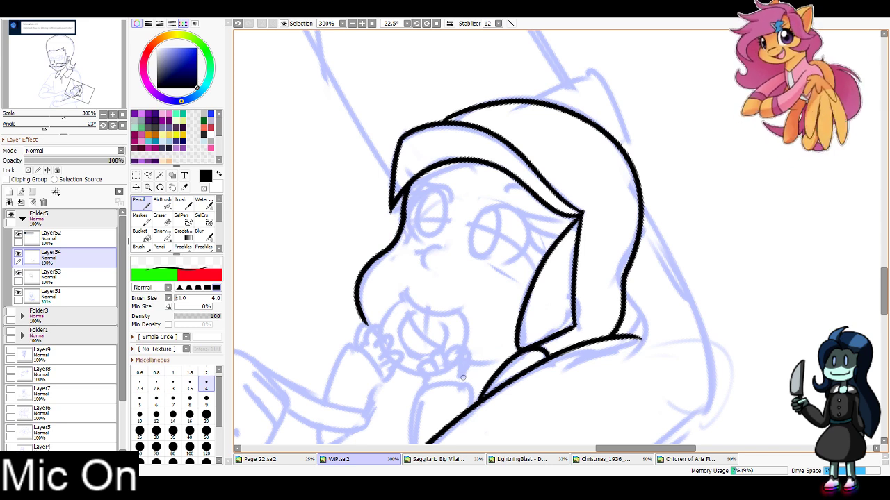
Ink both of the baby's small hands with their cuffs, plus the sleeve nearest the man's forearm
{"action": "mouse_move", "coordinate": [463, 377]}
{"action": "left_mouse_down"}
{"action": "mouse_move", "coordinate": [522, 155]}
{"action": "mouse_move", "coordinate": [571, 282]}
{"action": "mouse_move", "coordinate": [590, 242]}
{"action": "mouse_move", "coordinate": [580, 244]}
{"action": "left_mouse_up"}
{"action": "triple_click", "coordinate": [417, 23]}
{"action": "mouse_move", "coordinate": [584, 241]}
{"action": "left_mouse_down"}
{"action": "mouse_move", "coordinate": [574, 264]}
{"action": "mouse_move", "coordinate": [565, 255]}
{"action": "mouse_move", "coordinate": [556, 284]}
{"action": "mouse_move", "coordinate": [567, 304]}
{"action": "mouse_move", "coordinate": [562, 294]}
{"action": "mouse_move", "coordinate": [578, 297]}
{"action": "mouse_move", "coordinate": [582, 289]}
{"action": "mouse_move", "coordinate": [566, 300]}
{"action": "mouse_move", "coordinate": [582, 282]}
{"action": "mouse_move", "coordinate": [618, 277]}
{"action": "mouse_move", "coordinate": [604, 276]}
{"action": "mouse_move", "coordinate": [610, 303]}
{"action": "left_mouse_up"}
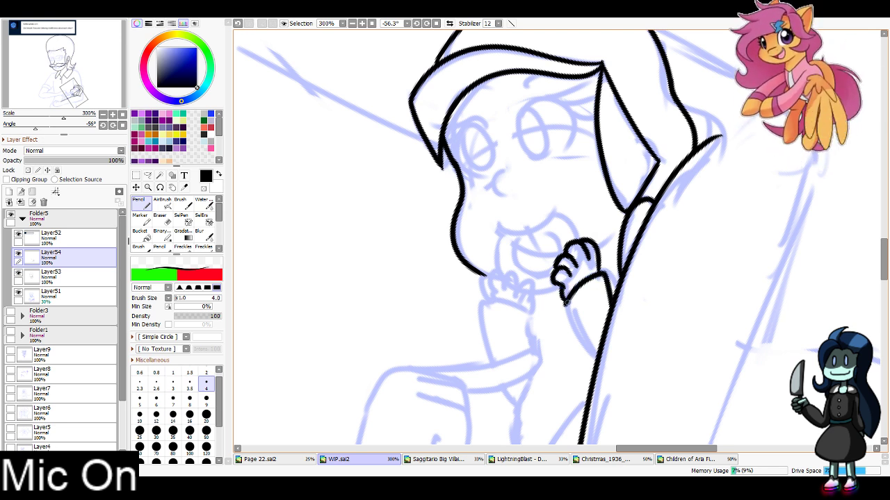
{"action": "key", "text": "ctrl+z"}
{"action": "left_click_drag", "start_coordinate": [601, 273], "coordinate": [615, 290]}
{"action": "left_click_drag", "start_coordinate": [565, 301], "coordinate": [595, 367]}
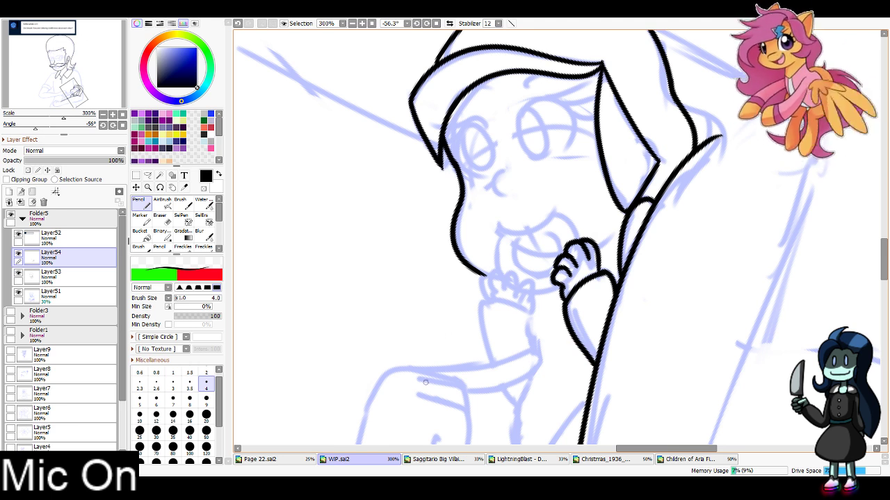
{"action": "scroll", "coordinate": [390, 312], "scroll_direction": "down", "scroll_amount": 3}
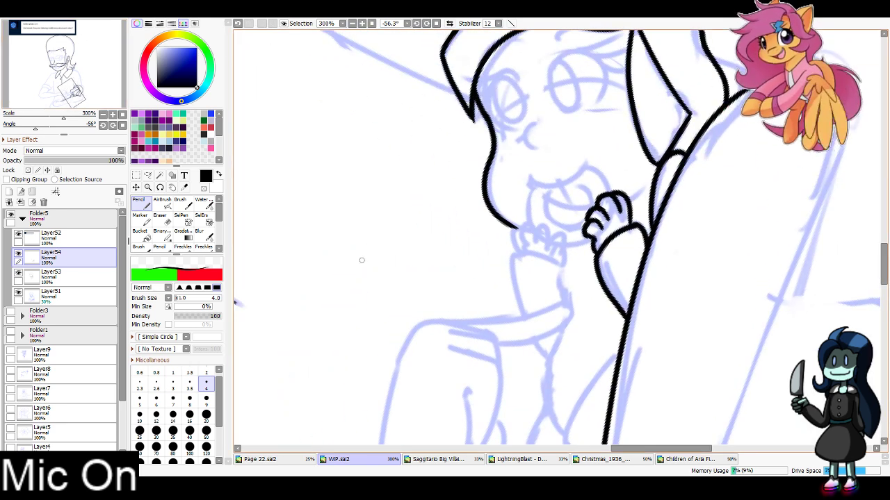
{"action": "mouse_move", "coordinate": [517, 250]}
{"action": "left_mouse_down"}
{"action": "mouse_move", "coordinate": [522, 227]}
{"action": "mouse_move", "coordinate": [527, 243]}
{"action": "mouse_move", "coordinate": [542, 228]}
{"action": "mouse_move", "coordinate": [547, 247]}
{"action": "mouse_move", "coordinate": [564, 245]}
{"action": "mouse_move", "coordinate": [570, 270]}
{"action": "left_mouse_up"}
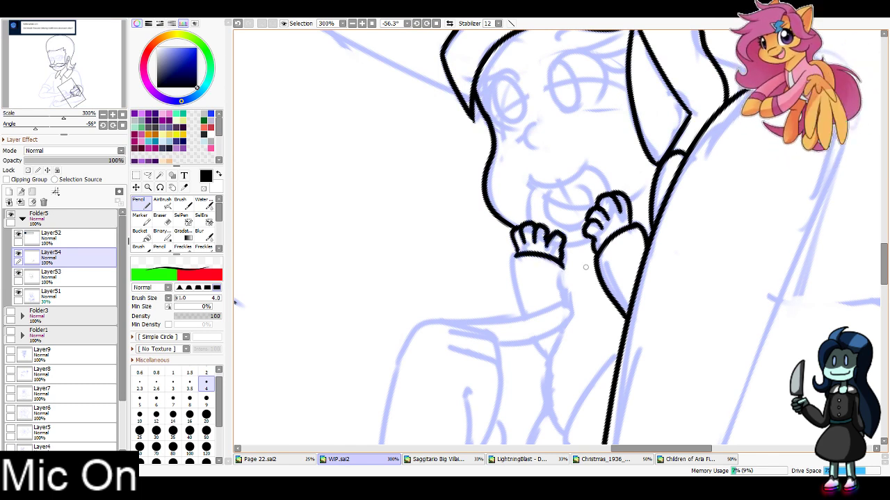
Ink the baby's curved upper lip and the ringed round shape held at the mouth
{"action": "left_click_drag", "start_coordinate": [528, 188], "coordinate": [590, 162]}
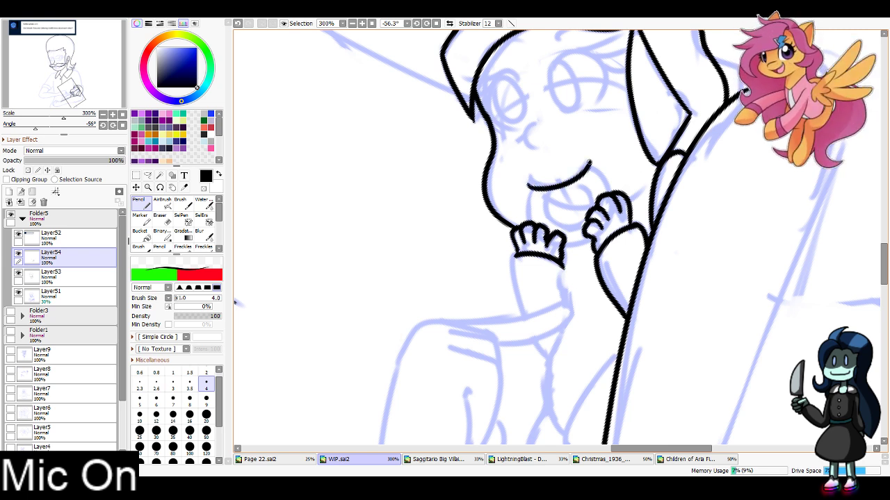
{"action": "key", "text": "ctrl+z"}
{"action": "mouse_move", "coordinate": [527, 178]}
{"action": "left_mouse_down"}
{"action": "mouse_move", "coordinate": [547, 189]}
{"action": "mouse_move", "coordinate": [590, 160]}
{"action": "mouse_move", "coordinate": [536, 224]}
{"action": "mouse_move", "coordinate": [595, 240]}
{"action": "left_mouse_up"}
{"action": "mouse_move", "coordinate": [590, 167]}
{"action": "left_mouse_down"}
{"action": "mouse_move", "coordinate": [607, 186]}
{"action": "mouse_move", "coordinate": [575, 180]}
{"action": "mouse_move", "coordinate": [595, 209]}
{"action": "left_mouse_up"}
{"action": "key", "text": "ctrl+z"}
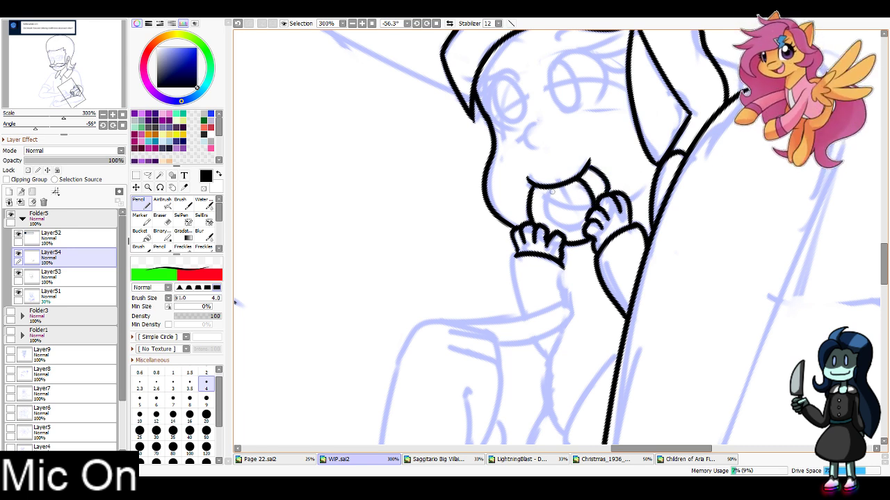
{"action": "left_click_drag", "start_coordinate": [549, 189], "coordinate": [588, 220]}
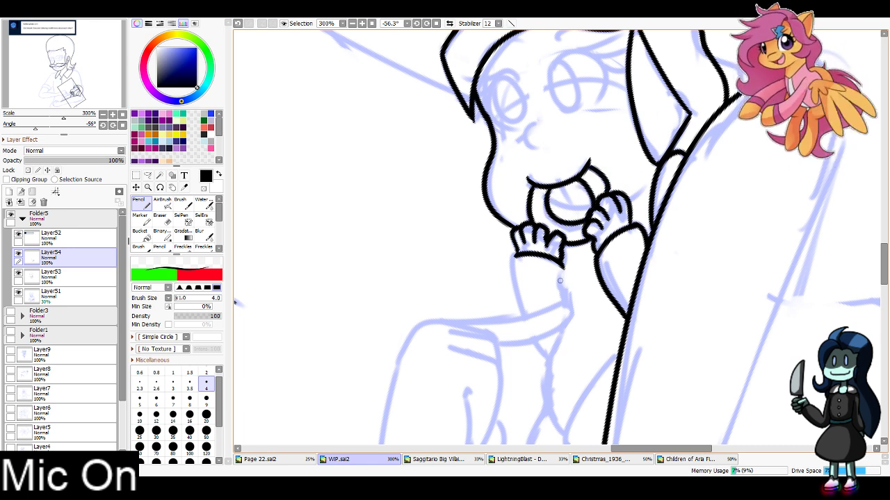
Ink the inner edge of the baby's far sleeve and the short jaw line between hand and shoulder
{"action": "left_click_drag", "start_coordinate": [562, 264], "coordinate": [565, 302]}
{"action": "key", "text": "ctrl+z"}
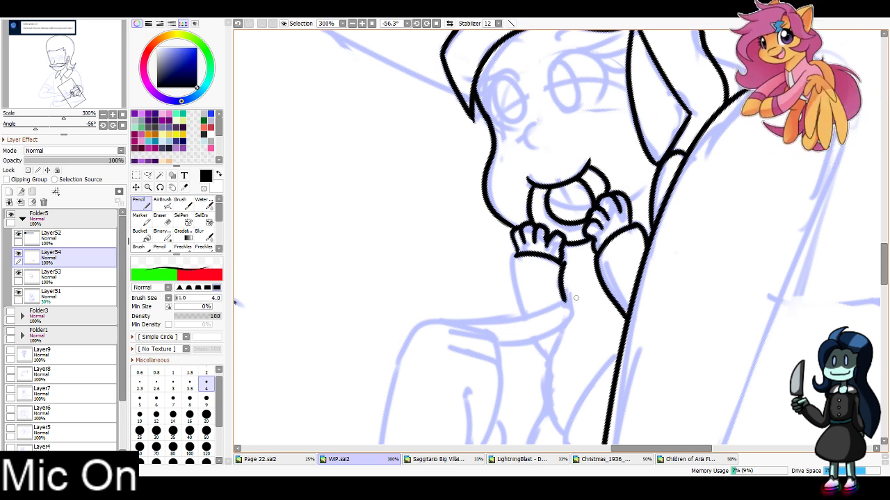
{"action": "left_click_drag", "start_coordinate": [565, 264], "coordinate": [537, 369]}
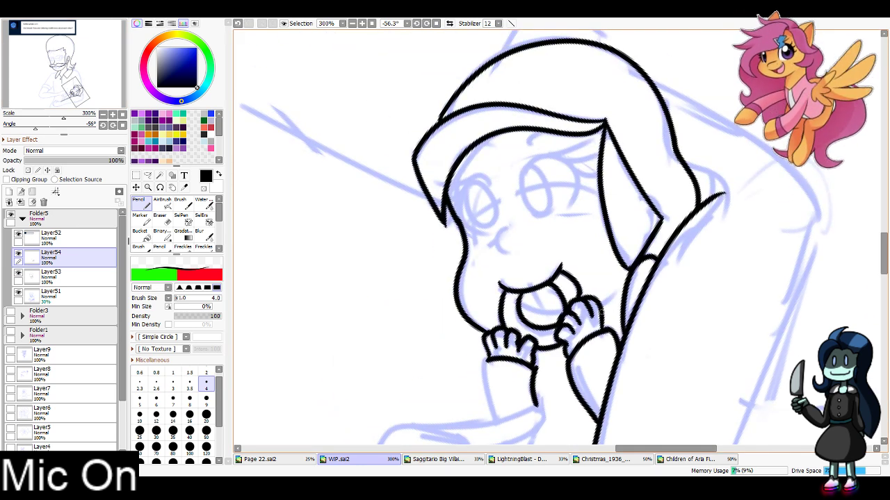
{"action": "left_click_drag", "start_coordinate": [602, 312], "coordinate": [630, 278]}
{"action": "key", "text": "ctrl+z"}
{"action": "left_click_drag", "start_coordinate": [602, 311], "coordinate": [625, 288]}
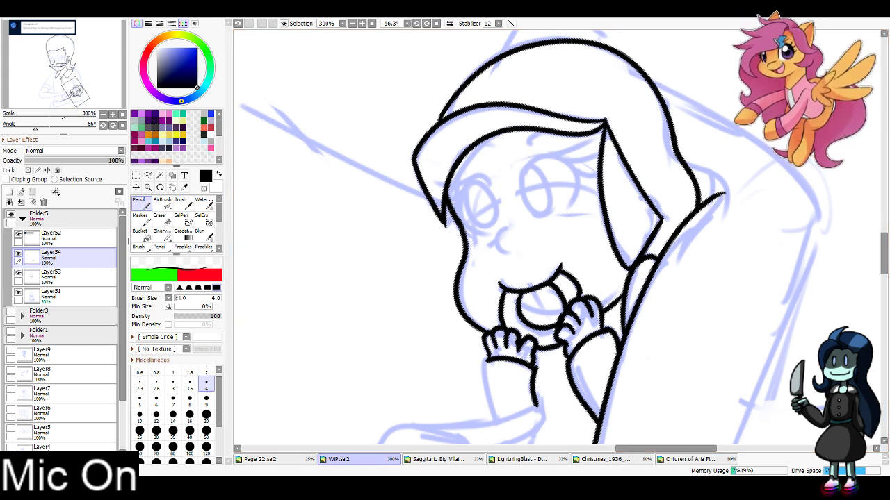
Ink the outline of the man's other hand reaching toward the baby, including its knuckle folds and palm line
{"action": "scroll", "coordinate": [541, 247], "scroll_direction": "down", "scroll_amount": 5}
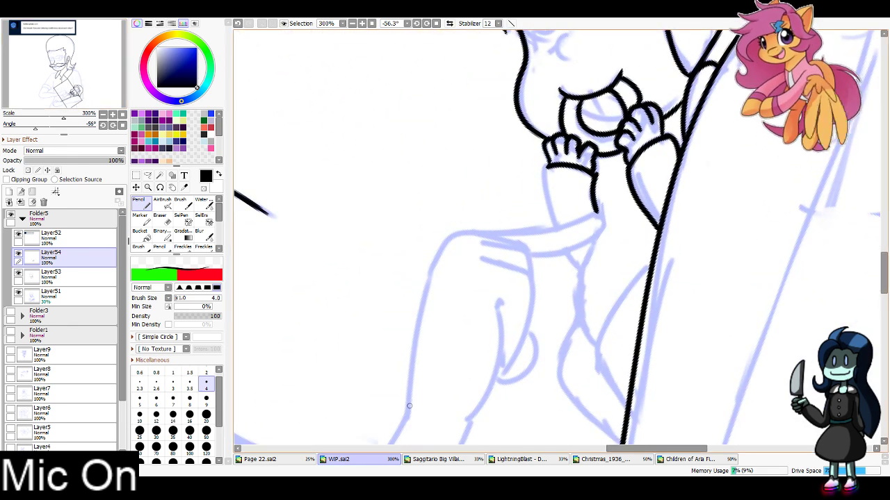
{"action": "mouse_move", "coordinate": [410, 410]}
{"action": "left_mouse_down"}
{"action": "mouse_move", "coordinate": [444, 240]}
{"action": "mouse_move", "coordinate": [537, 243]}
{"action": "left_mouse_up"}
{"action": "key", "text": "ctrl+z"}
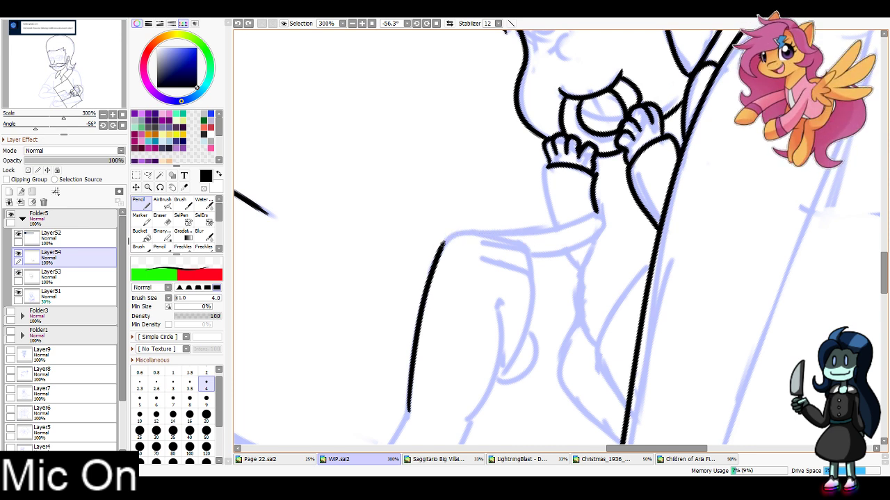
{"action": "mouse_move", "coordinate": [443, 241]}
{"action": "left_mouse_down"}
{"action": "mouse_move", "coordinate": [515, 237]}
{"action": "mouse_move", "coordinate": [529, 247]}
{"action": "left_mouse_up"}
{"action": "mouse_move", "coordinate": [482, 240]}
{"action": "left_mouse_down"}
{"action": "mouse_move", "coordinate": [529, 249]}
{"action": "mouse_move", "coordinate": [509, 263]}
{"action": "mouse_move", "coordinate": [534, 295]}
{"action": "mouse_move", "coordinate": [518, 358]}
{"action": "mouse_move", "coordinate": [494, 376]}
{"action": "left_mouse_up"}
{"action": "mouse_move", "coordinate": [467, 420]}
{"action": "left_mouse_down"}
{"action": "mouse_move", "coordinate": [485, 394]}
{"action": "mouse_move", "coordinate": [509, 302]}
{"action": "left_mouse_up"}
{"action": "left_click_drag", "start_coordinate": [528, 248], "coordinate": [533, 278]}
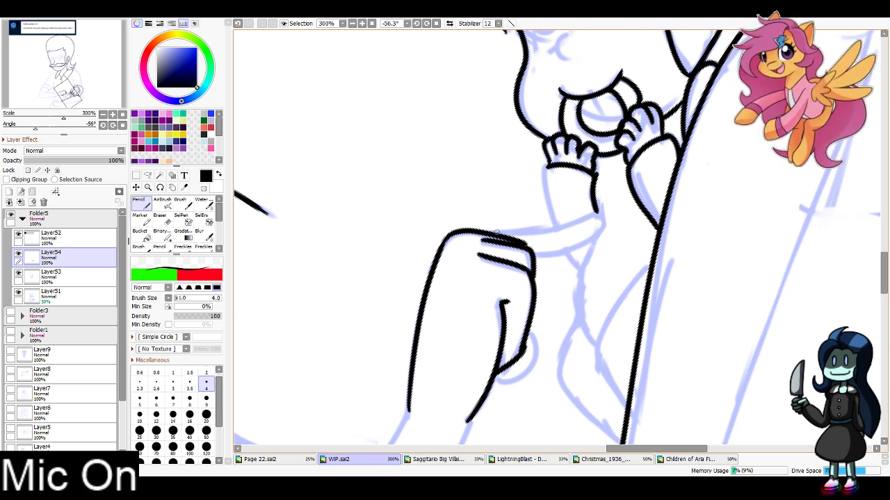
Ink the man's extended finger below the baby's hand and the outer edge of the baby's far sleeve
{"action": "mouse_move", "coordinate": [475, 230]}
{"action": "left_mouse_down"}
{"action": "mouse_move", "coordinate": [596, 210]}
{"action": "mouse_move", "coordinate": [575, 246]}
{"action": "left_mouse_up"}
{"action": "key", "text": "ctrl+z"}
{"action": "mouse_move", "coordinate": [598, 211]}
{"action": "left_mouse_down"}
{"action": "mouse_move", "coordinate": [543, 255]}
{"action": "mouse_move", "coordinate": [602, 231]}
{"action": "left_mouse_up"}
{"action": "key", "text": "ctrl+z"}
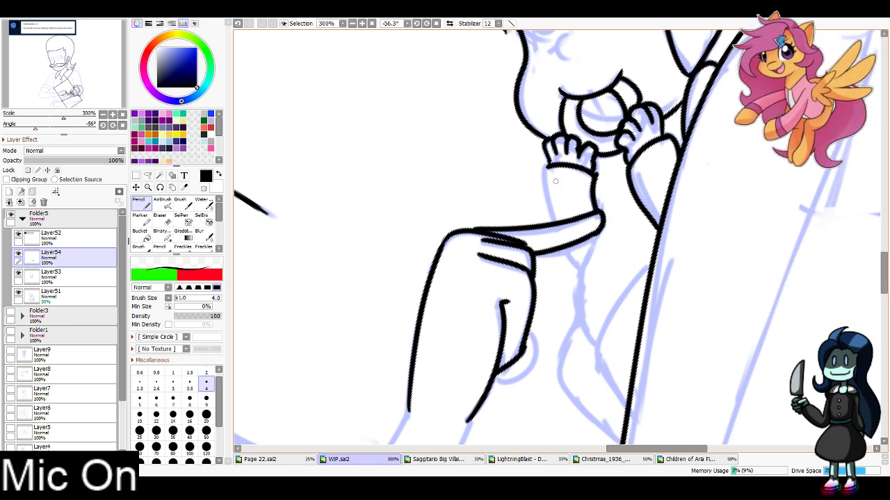
{"action": "mouse_move", "coordinate": [546, 166]}
{"action": "left_mouse_down"}
{"action": "mouse_move", "coordinate": [553, 221]}
{"action": "mouse_move", "coordinate": [595, 338]}
{"action": "left_mouse_up"}
{"action": "key", "text": "ctrl+z"}
Ink the side of the baby's torso, the crease below the man's finger, and the upper curve of the near leg
{"action": "left_click_drag", "start_coordinate": [593, 237], "coordinate": [599, 343]}
{"action": "key", "text": "ctrl+z"}
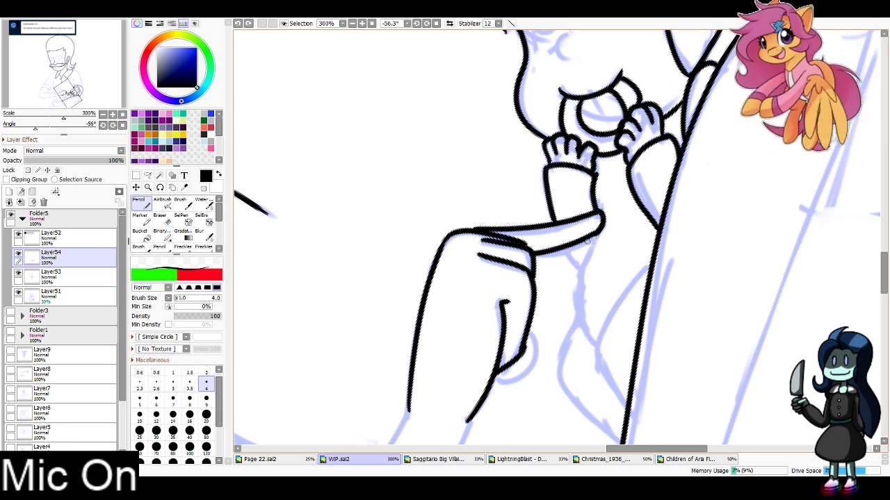
{"action": "left_click_drag", "start_coordinate": [590, 237], "coordinate": [596, 345]}
{"action": "left_click_drag", "start_coordinate": [563, 245], "coordinate": [576, 274]}
{"action": "key", "text": "ctrl+z"}
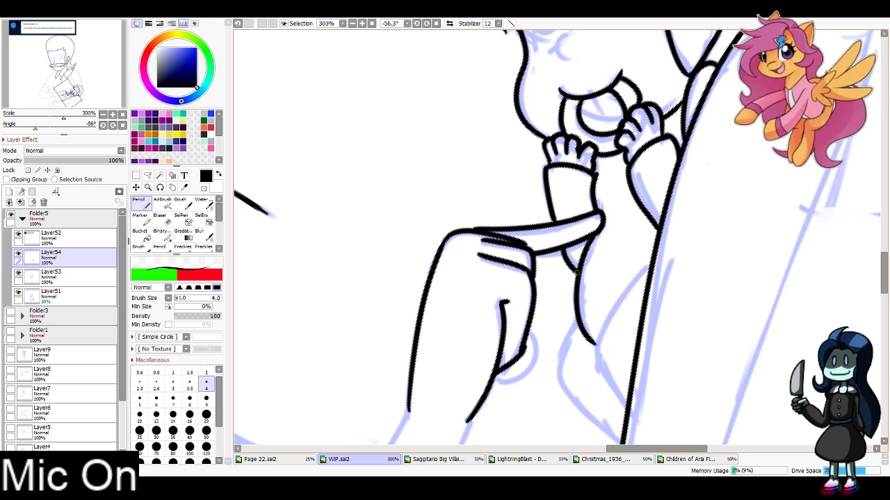
{"action": "left_click_drag", "start_coordinate": [654, 261], "coordinate": [613, 375]}
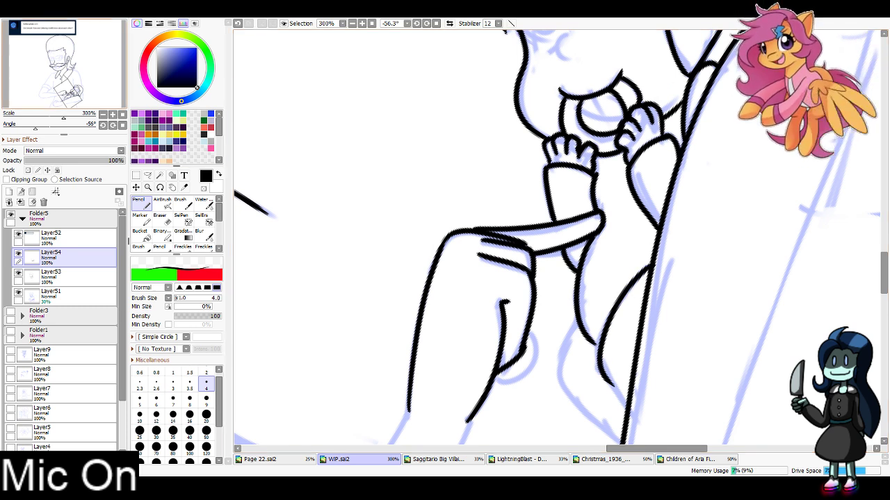
Complete the outlines of both baby legs down to the man's supporting arm
{"action": "left_click_drag", "start_coordinate": [383, 149], "coordinate": [328, 149]}
{"action": "key", "text": "Home"}
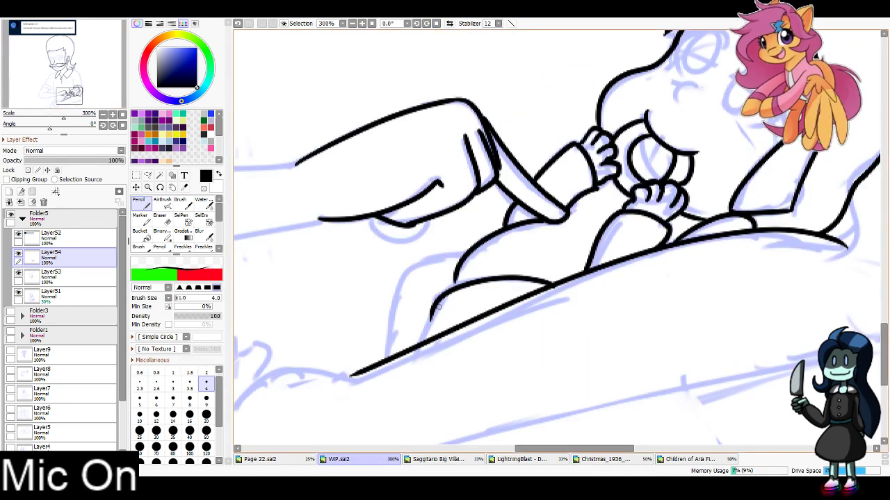
{"action": "left_click_drag", "start_coordinate": [438, 304], "coordinate": [423, 341]}
{"action": "mouse_move", "coordinate": [465, 254]}
{"action": "left_mouse_down"}
{"action": "mouse_move", "coordinate": [425, 263]}
{"action": "mouse_move", "coordinate": [382, 360]}
{"action": "left_mouse_up"}
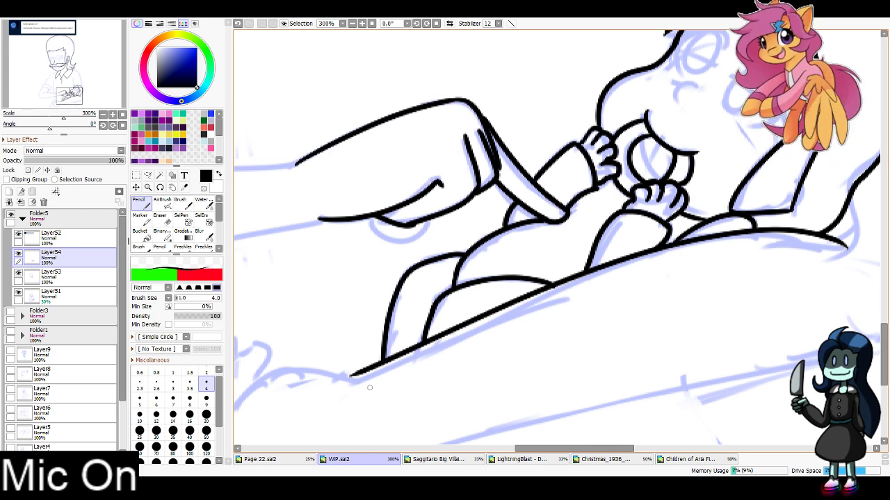
Ink the upper and lower edges of the man's reaching forearm from the wrist back toward the elbow
{"action": "mouse_move", "coordinate": [333, 306]}
{"action": "left_mouse_down"}
{"action": "mouse_move", "coordinate": [629, 317]}
{"action": "mouse_move", "coordinate": [804, 341]}
{"action": "mouse_move", "coordinate": [859, 444]}
{"action": "left_mouse_up"}
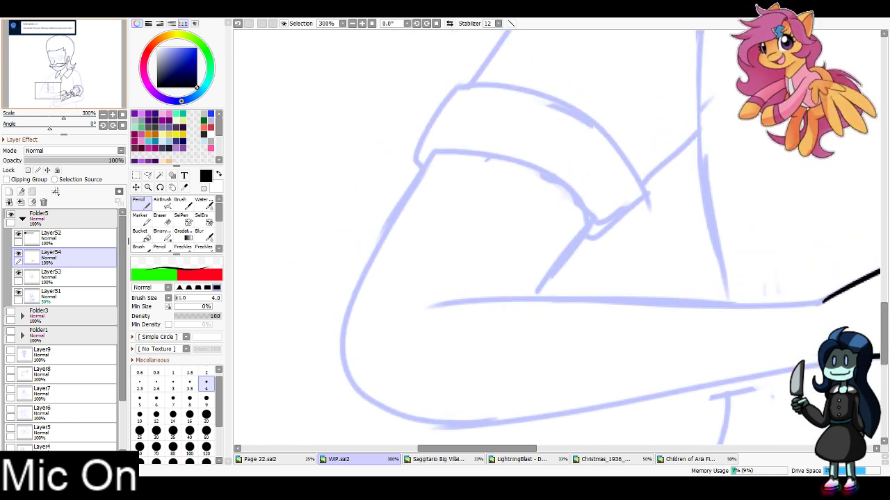
{"action": "left_click", "coordinate": [353, 23]}
{"action": "left_click_drag", "start_coordinate": [486, 237], "coordinate": [403, 228]}
{"action": "mouse_move", "coordinate": [392, 275]}
{"action": "left_mouse_down"}
{"action": "mouse_move", "coordinate": [632, 273]}
{"action": "mouse_move", "coordinate": [393, 278]}
{"action": "left_mouse_up"}
{"action": "key", "text": "ctrl+z"}
{"action": "left_click_drag", "start_coordinate": [661, 314], "coordinate": [384, 351]}
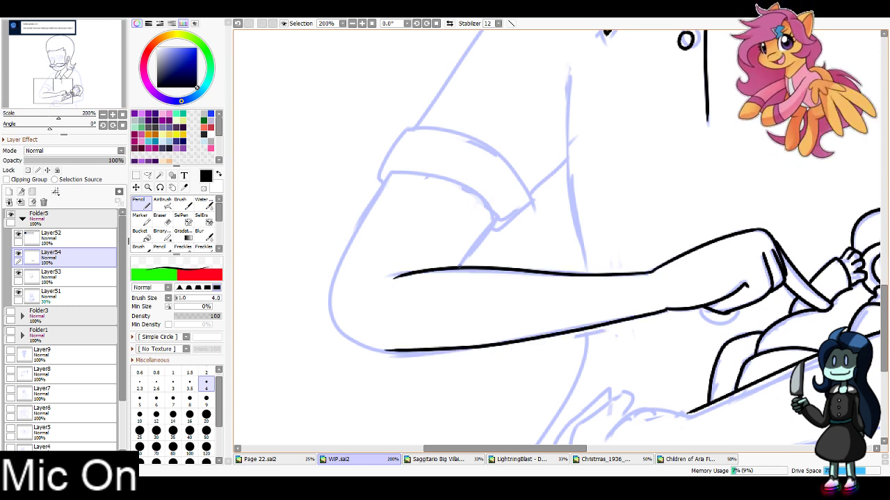
Ink the outer edge of the upper arm and round the elbow into the forearm's lower edge
{"action": "mouse_move", "coordinate": [390, 172]}
{"action": "left_mouse_down"}
{"action": "mouse_move", "coordinate": [361, 348]}
{"action": "mouse_move", "coordinate": [418, 353]}
{"action": "mouse_move", "coordinate": [383, 188]}
{"action": "mouse_move", "coordinate": [420, 341]}
{"action": "left_mouse_up"}
{"action": "key", "text": "ctrl+z"}
{"action": "key", "text": "ctrl+z"}
{"action": "mouse_move", "coordinate": [347, 340]}
{"action": "left_mouse_down"}
{"action": "mouse_move", "coordinate": [451, 342]}
{"action": "mouse_move", "coordinate": [401, 337]}
{"action": "left_mouse_up"}
{"action": "key", "text": "e"}
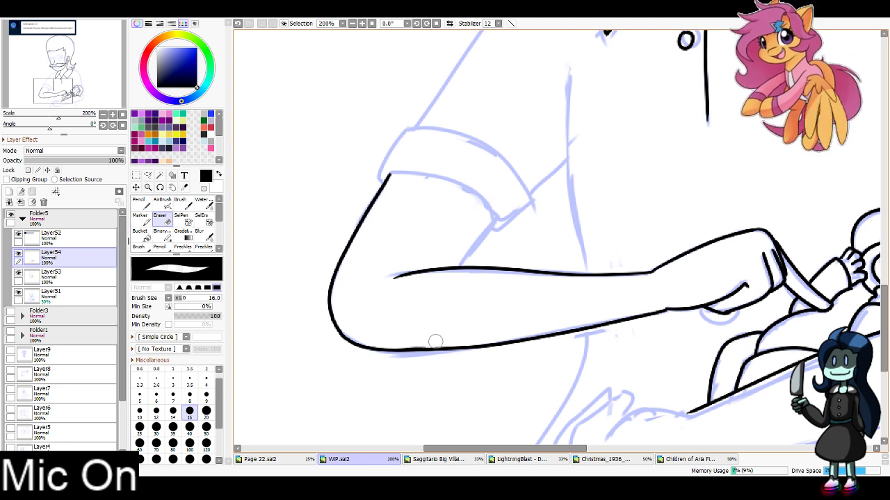
Ink the man's supporting hand at the baby's feet and the lower edge of the cradling forearm
{"action": "left_click_drag", "start_coordinate": [57, 90], "coordinate": [63, 100]}
{"action": "left_click", "coordinate": [141, 219]}
{"action": "left_click", "coordinate": [140, 204]}
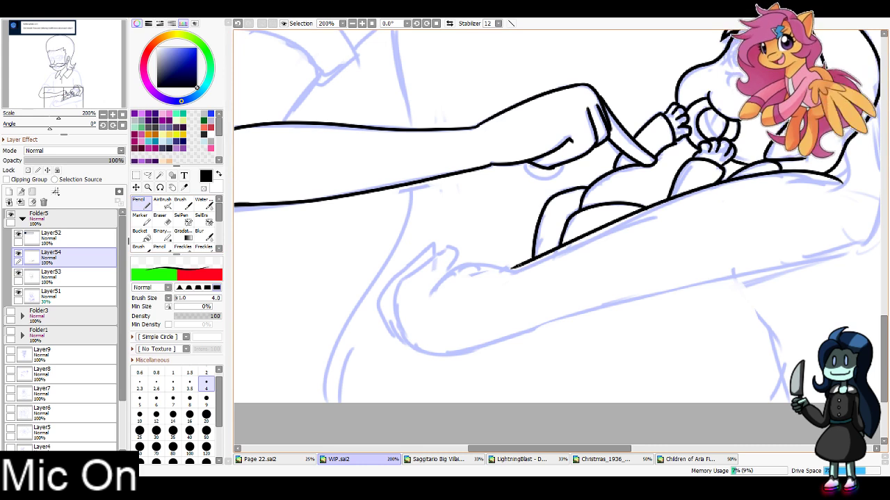
{"action": "mouse_move", "coordinate": [513, 267]}
{"action": "left_mouse_down"}
{"action": "mouse_move", "coordinate": [448, 280]}
{"action": "mouse_move", "coordinate": [441, 293]}
{"action": "mouse_move", "coordinate": [415, 275]}
{"action": "mouse_move", "coordinate": [419, 353]}
{"action": "left_mouse_up"}
{"action": "key", "text": "ctrl+z"}
{"action": "mouse_move", "coordinate": [449, 247]}
{"action": "left_mouse_down"}
{"action": "mouse_move", "coordinate": [396, 298]}
{"action": "mouse_move", "coordinate": [418, 349]}
{"action": "mouse_move", "coordinate": [842, 247]}
{"action": "left_mouse_up"}
{"action": "mouse_move", "coordinate": [772, 209]}
{"action": "left_mouse_down"}
{"action": "mouse_move", "coordinate": [651, 299]}
{"action": "mouse_move", "coordinate": [475, 368]}
{"action": "left_mouse_up"}
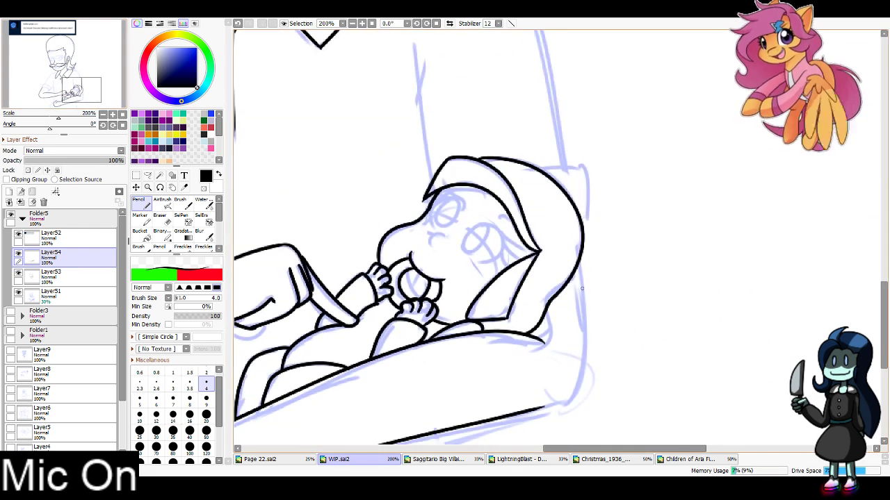
Ink the outer elbow of the cradling arm and the pointed sleeve cuff corner behind the baby's hood
{"action": "mouse_move", "coordinate": [580, 259]}
{"action": "left_mouse_down"}
{"action": "mouse_move", "coordinate": [584, 320]}
{"action": "mouse_move", "coordinate": [541, 408]}
{"action": "mouse_move", "coordinate": [520, 411]}
{"action": "left_mouse_up"}
{"action": "left_click_drag", "start_coordinate": [486, 278], "coordinate": [501, 347]}
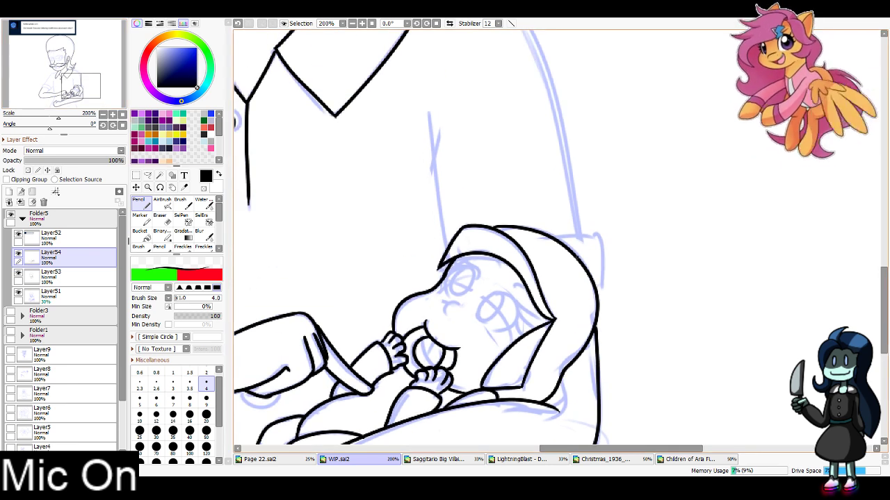
{"action": "mouse_move", "coordinate": [567, 236]}
{"action": "left_mouse_down"}
{"action": "mouse_move", "coordinate": [600, 265]}
{"action": "mouse_move", "coordinate": [601, 285]}
{"action": "left_mouse_up"}
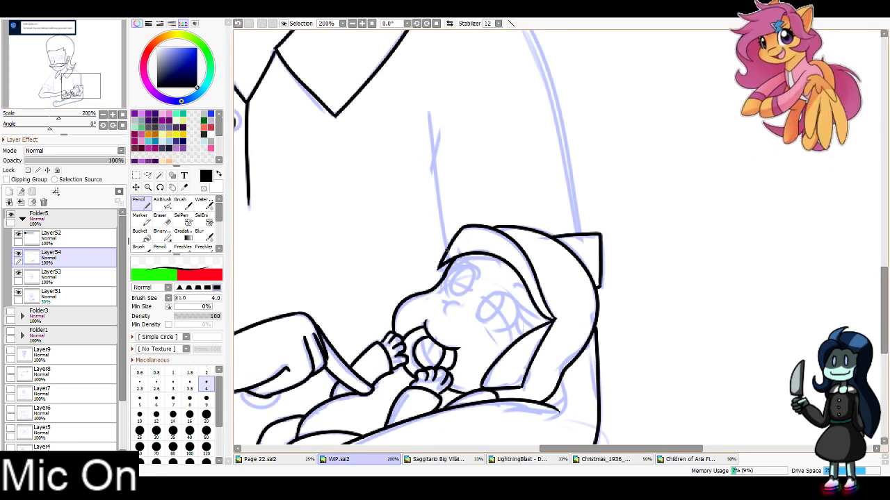
Ink the shirt's armpit line above the baby's head and the shoulder's outer contour down to the sleeve cuff
{"action": "left_click_drag", "start_coordinate": [446, 250], "coordinate": [428, 116]}
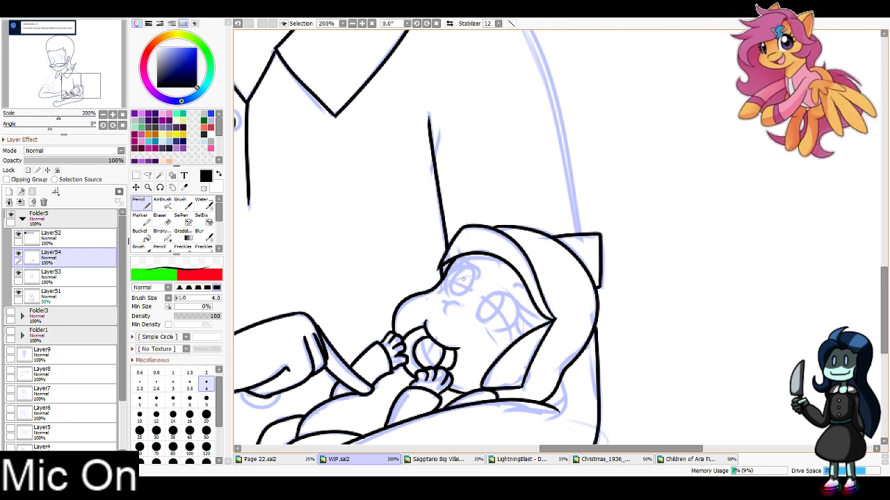
{"action": "left_click_drag", "start_coordinate": [463, 281], "coordinate": [442, 362]}
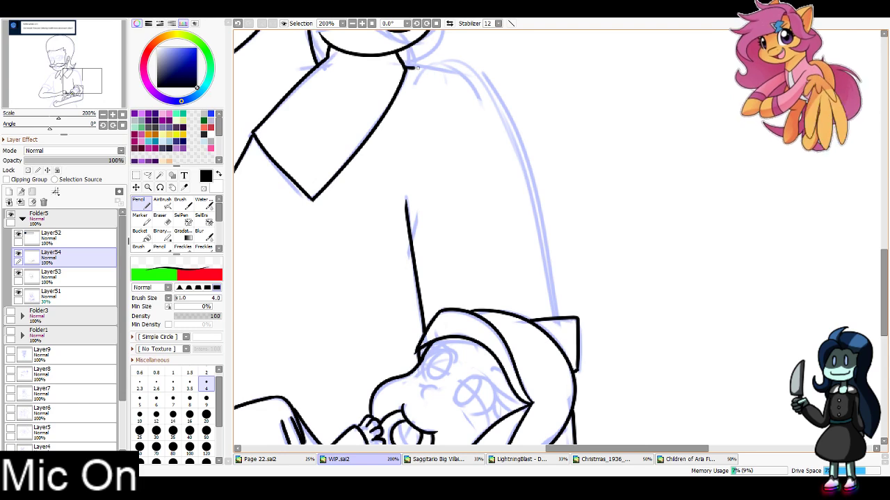
{"action": "mouse_move", "coordinate": [416, 67]}
{"action": "left_mouse_down"}
{"action": "mouse_move", "coordinate": [555, 287]}
{"action": "mouse_move", "coordinate": [556, 271]}
{"action": "left_mouse_up"}
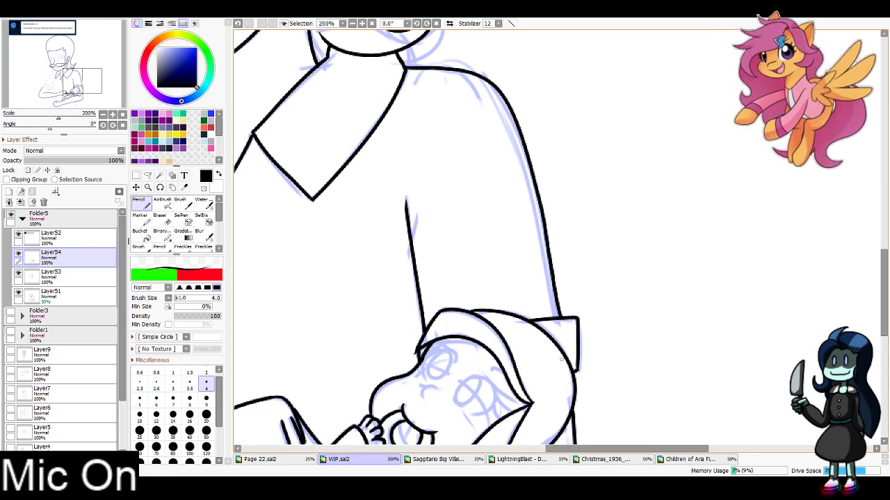
Ink the opposite shoulder and sleeve edge plus the curved upper and lower borders of its rolled cuff
{"action": "left_click_drag", "start_coordinate": [285, 243], "coordinate": [819, 258]}
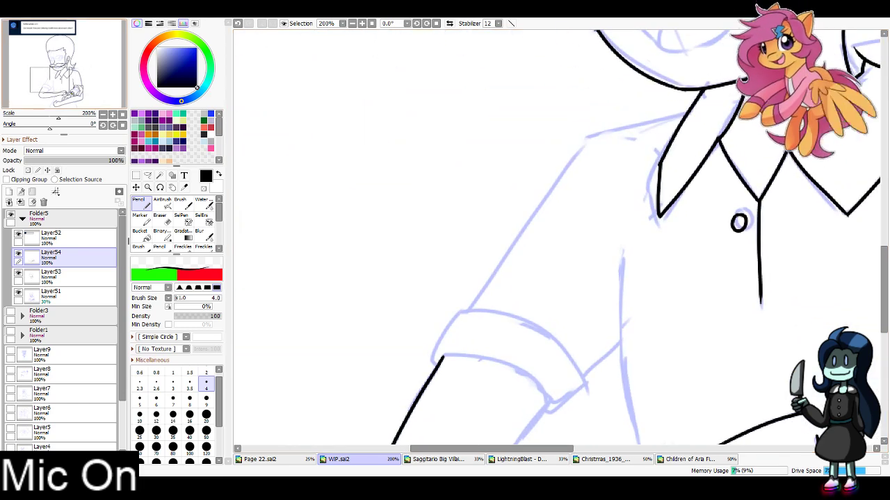
{"action": "mouse_move", "coordinate": [685, 113]}
{"action": "left_mouse_down"}
{"action": "mouse_move", "coordinate": [552, 166]}
{"action": "mouse_move", "coordinate": [465, 311]}
{"action": "mouse_move", "coordinate": [659, 120]}
{"action": "mouse_move", "coordinate": [543, 199]}
{"action": "mouse_move", "coordinate": [468, 325]}
{"action": "left_mouse_up"}
{"action": "key", "text": "ctrl+z"}
{"action": "mouse_move", "coordinate": [437, 362]}
{"action": "left_mouse_down"}
{"action": "mouse_move", "coordinate": [465, 308]}
{"action": "mouse_move", "coordinate": [572, 355]}
{"action": "mouse_move", "coordinate": [582, 388]}
{"action": "mouse_move", "coordinate": [532, 384]}
{"action": "mouse_move", "coordinate": [554, 409]}
{"action": "left_mouse_up"}
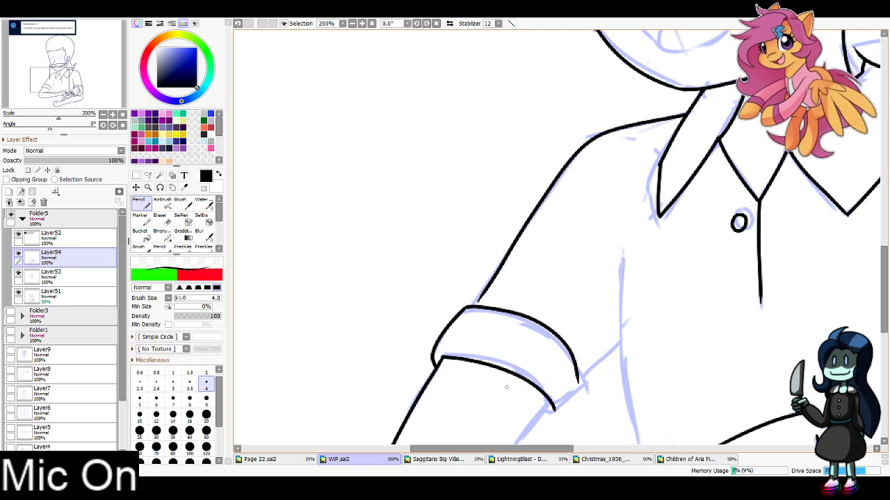
Close the rolled cuff's end and ink the inner upper arm and the sleeve's underside up to the torso
{"action": "mouse_move", "coordinate": [492, 421]}
{"action": "left_mouse_down"}
{"action": "mouse_move", "coordinate": [526, 327]}
{"action": "mouse_move", "coordinate": [537, 216]}
{"action": "left_mouse_up"}
{"action": "mouse_move", "coordinate": [597, 197]}
{"action": "left_mouse_down"}
{"action": "mouse_move", "coordinate": [557, 242]}
{"action": "mouse_move", "coordinate": [664, 132]}
{"action": "left_mouse_up"}
{"action": "key", "text": "ctrl+z"}
{"action": "key", "text": "ctrl+z"}
{"action": "key", "text": "ctrl+z"}
{"action": "mouse_move", "coordinate": [622, 174]}
{"action": "left_mouse_down"}
{"action": "mouse_move", "coordinate": [665, 130]}
{"action": "mouse_move", "coordinate": [552, 230]}
{"action": "left_mouse_up"}
Ink the shirt's side line from the armpit down to the reaching forearm
{"action": "left_click_drag", "start_coordinate": [554, 149], "coordinate": [559, 336]}
{"action": "key", "text": "ctrl+z"}
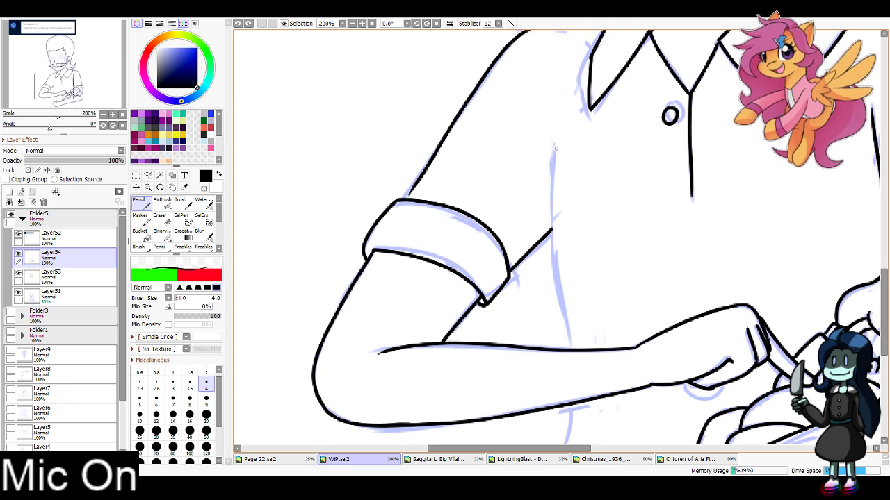
{"action": "mouse_move", "coordinate": [553, 148]}
{"action": "left_mouse_down"}
{"action": "mouse_move", "coordinate": [552, 225]}
{"action": "mouse_move", "coordinate": [571, 326]}
{"action": "left_mouse_up"}
{"action": "key", "text": "ctrl+z"}
{"action": "left_click_drag", "start_coordinate": [553, 149], "coordinate": [570, 351]}
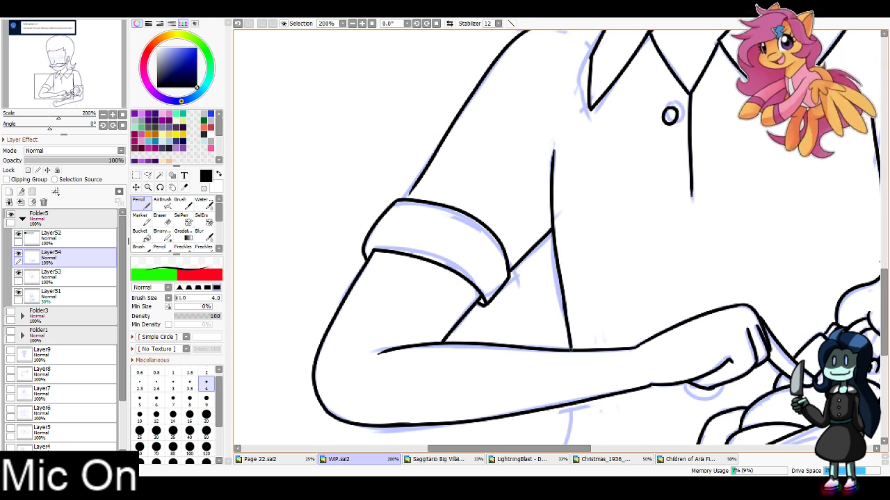
Ink both sides of the man's torso below his arms down to the canvas edge
{"action": "mouse_move", "coordinate": [378, 324]}
{"action": "left_mouse_down"}
{"action": "mouse_move", "coordinate": [462, 137]}
{"action": "mouse_move", "coordinate": [440, 111]}
{"action": "mouse_move", "coordinate": [394, 89]}
{"action": "left_mouse_up"}
{"action": "key", "text": "Page_Down"}
{"action": "left_click_drag", "start_coordinate": [560, 196], "coordinate": [491, 344]}
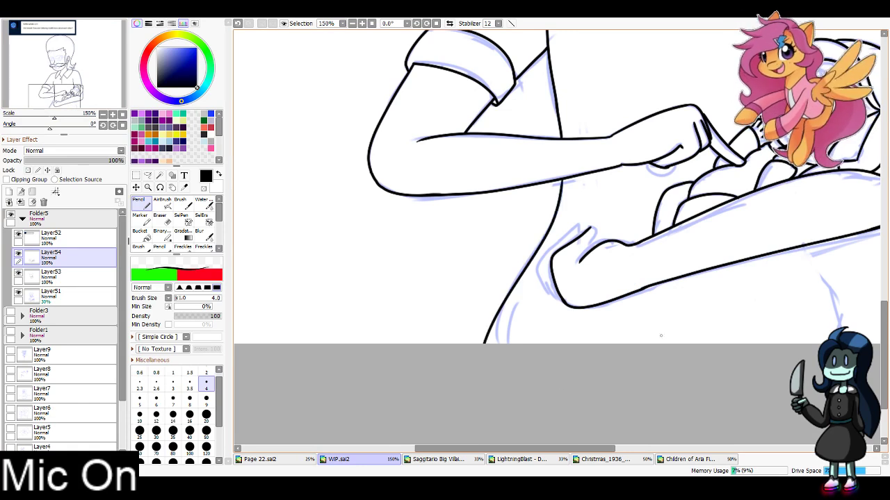
{"action": "mouse_move", "coordinate": [755, 309]}
{"action": "left_mouse_down"}
{"action": "mouse_move", "coordinate": [525, 433]}
{"action": "mouse_move", "coordinate": [475, 361]}
{"action": "left_mouse_up"}
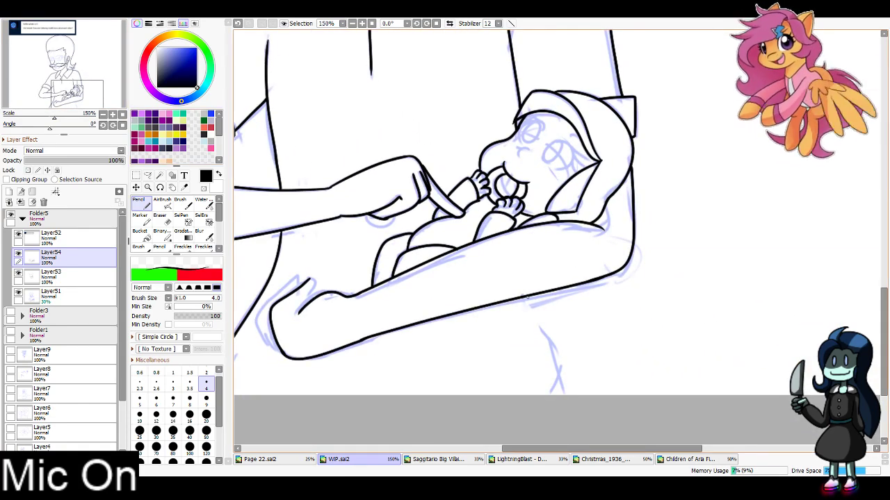
{"action": "left_click_drag", "start_coordinate": [527, 297], "coordinate": [563, 395]}
{"action": "key", "text": "ctrl+z"}
{"action": "left_click_drag", "start_coordinate": [538, 295], "coordinate": [561, 394]}
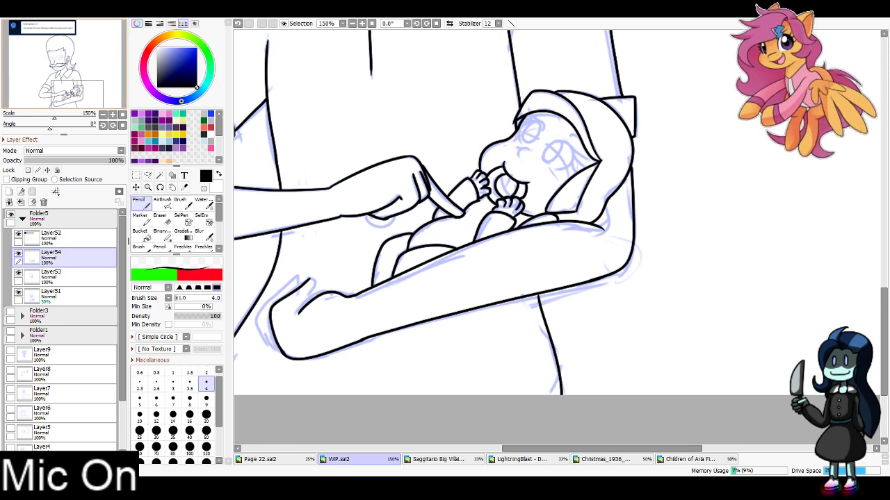
Transfer the body line art down to Layer53 and ink the man's near eye's thick upper lid and outer edge at brush size 8
{"action": "mouse_move", "coordinate": [69, 88]}
{"action": "left_mouse_down"}
{"action": "mouse_move", "coordinate": [76, 97]}
{"action": "mouse_move", "coordinate": [51, 102]}
{"action": "mouse_move", "coordinate": [53, 76]}
{"action": "mouse_move", "coordinate": [66, 59]}
{"action": "mouse_move", "coordinate": [72, 94]}
{"action": "mouse_move", "coordinate": [72, 60]}
{"action": "mouse_move", "coordinate": [62, 60]}
{"action": "left_mouse_up"}
{"action": "left_click", "coordinate": [9, 202]}
{"action": "left_click", "coordinate": [362, 23]}
{"action": "left_click", "coordinate": [362, 23]}
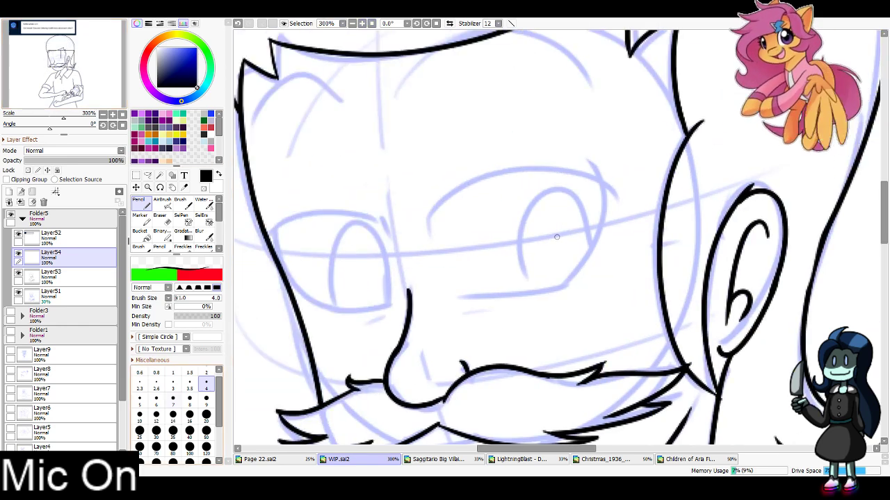
{"action": "left_click", "coordinate": [189, 401]}
{"action": "mouse_move", "coordinate": [425, 222]}
{"action": "left_mouse_down"}
{"action": "mouse_move", "coordinate": [561, 179]}
{"action": "mouse_move", "coordinate": [595, 193]}
{"action": "left_mouse_up"}
{"action": "key", "text": "ctrl+z"}
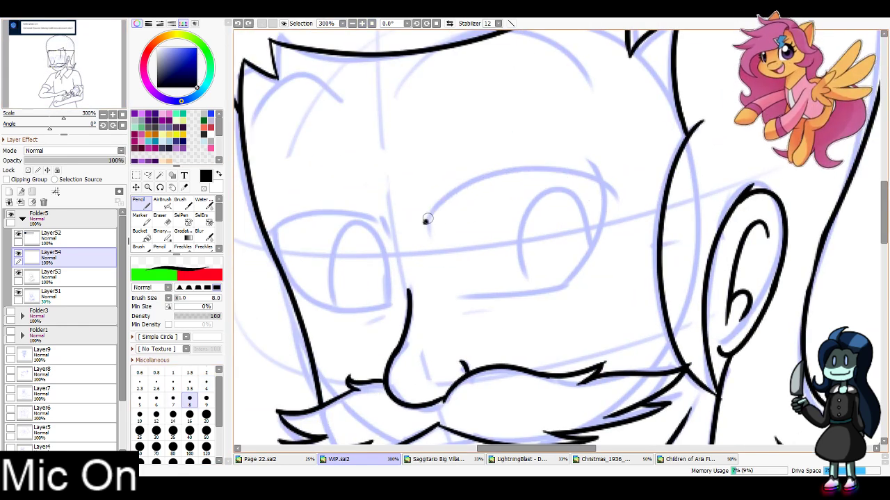
{"action": "mouse_move", "coordinate": [424, 224]}
{"action": "left_mouse_down"}
{"action": "mouse_move", "coordinate": [592, 189]}
{"action": "mouse_move", "coordinate": [596, 195]}
{"action": "mouse_move", "coordinate": [594, 185]}
{"action": "mouse_move", "coordinate": [543, 286]}
{"action": "left_mouse_up"}
{"action": "left_click_drag", "start_coordinate": [425, 220], "coordinate": [427, 240]}
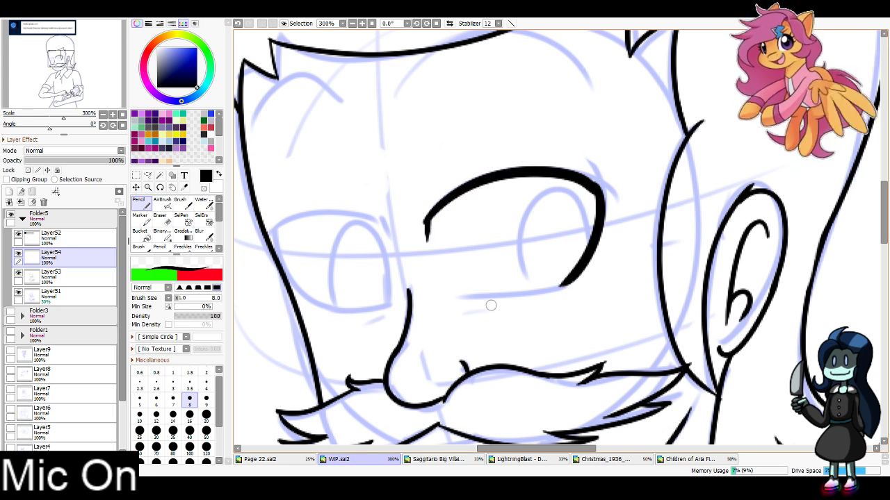
Ink the near eye's thin lower lid and the full outline of the man's far eye
{"action": "mouse_move", "coordinate": [450, 297]}
{"action": "left_mouse_down"}
{"action": "mouse_move", "coordinate": [536, 292]}
{"action": "mouse_move", "coordinate": [564, 285]}
{"action": "left_mouse_up"}
{"action": "mouse_move", "coordinate": [389, 229]}
{"action": "left_mouse_down"}
{"action": "mouse_move", "coordinate": [287, 233]}
{"action": "mouse_move", "coordinate": [278, 222]}
{"action": "mouse_move", "coordinate": [299, 298]}
{"action": "mouse_move", "coordinate": [394, 304]}
{"action": "left_mouse_up"}
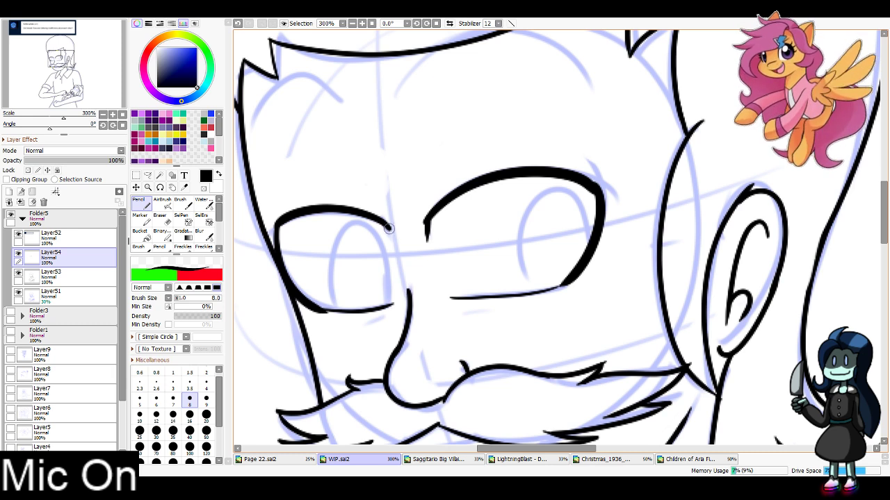
{"action": "key", "text": "e"}
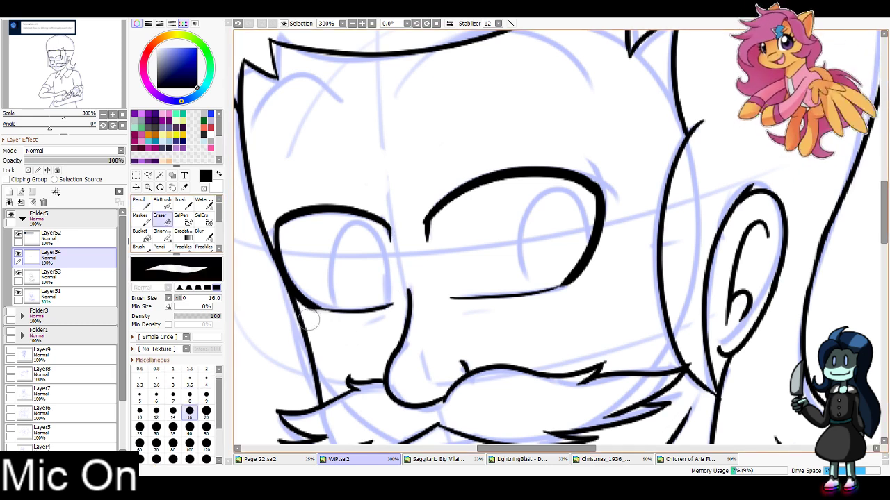
{"action": "key", "text": "n"}
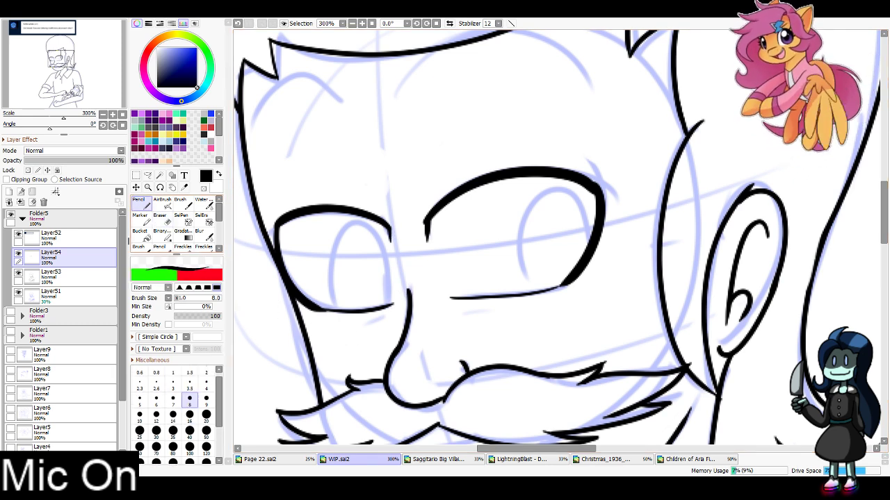
Ink the short creases under both eyes and the man's arched eyebrows at brush size 4
{"action": "left_click", "coordinate": [206, 382]}
{"action": "left_click_drag", "start_coordinate": [391, 317], "coordinate": [362, 323]}
{"action": "left_click_drag", "start_coordinate": [452, 313], "coordinate": [484, 314]}
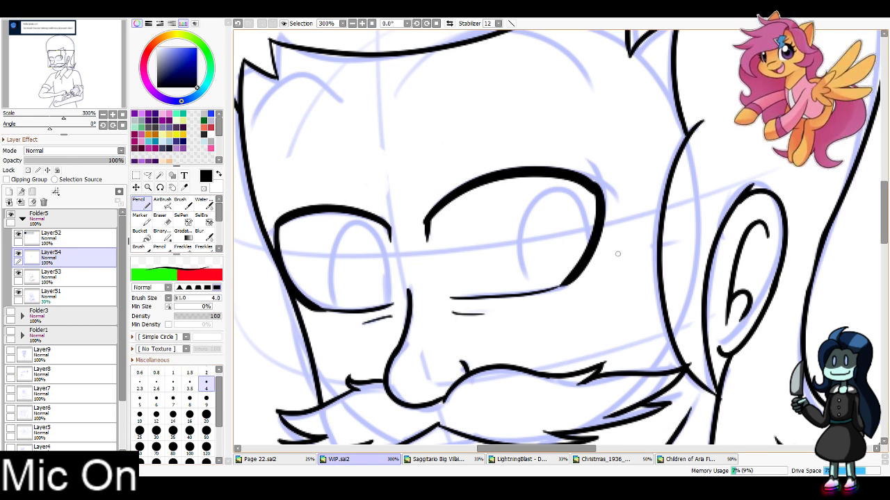
{"action": "mouse_move", "coordinate": [401, 97]}
{"action": "left_mouse_down"}
{"action": "mouse_move", "coordinate": [476, 56]}
{"action": "mouse_move", "coordinate": [605, 121]}
{"action": "mouse_move", "coordinate": [609, 101]}
{"action": "left_mouse_up"}
{"action": "left_click_drag", "start_coordinate": [359, 107], "coordinate": [247, 118]}
Ink the man's open smiling mouth below the moustache, including its inner detail lines
{"action": "scroll", "coordinate": [556, 236], "scroll_direction": "down", "scroll_amount": 8}
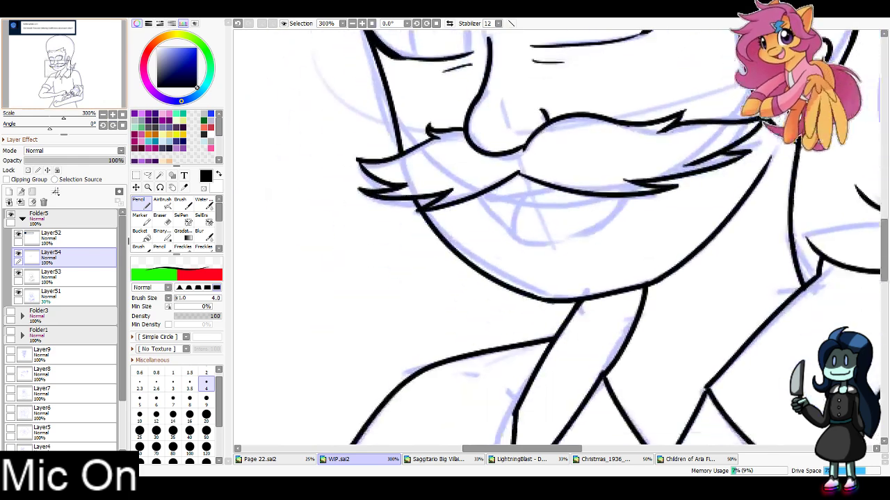
{"action": "mouse_move", "coordinate": [411, 173]}
{"action": "left_mouse_down"}
{"action": "mouse_move", "coordinate": [456, 229]}
{"action": "mouse_move", "coordinate": [552, 179]}
{"action": "mouse_move", "coordinate": [519, 208]}
{"action": "mouse_move", "coordinate": [454, 222]}
{"action": "left_mouse_up"}
{"action": "key", "text": "ctrl+z"}
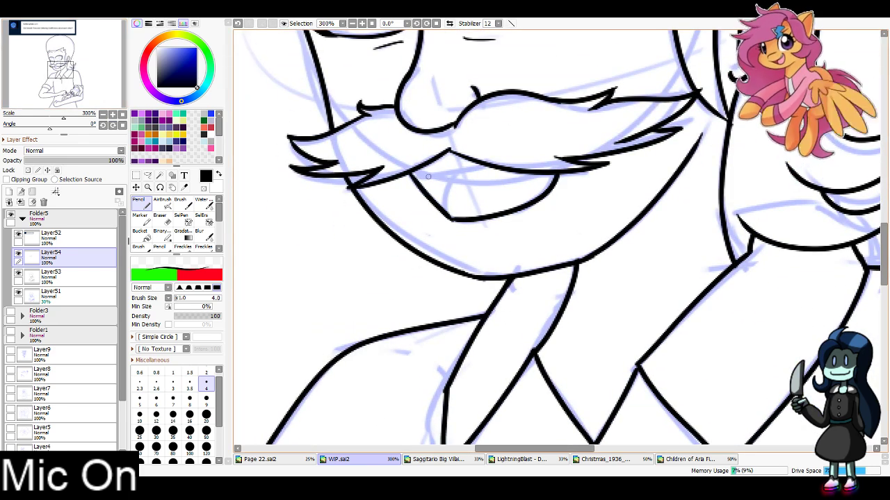
{"action": "key", "text": "ctrl+z"}
{"action": "left_click_drag", "start_coordinate": [421, 175], "coordinate": [491, 166]}
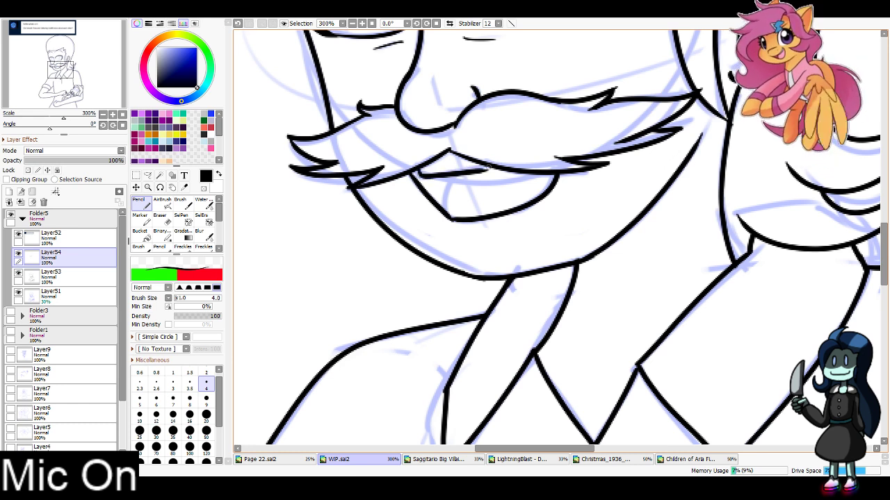
{"action": "key", "text": "ctrl+z"}
{"action": "mouse_move", "coordinate": [417, 173]}
{"action": "left_mouse_down"}
{"action": "mouse_move", "coordinate": [496, 168]}
{"action": "mouse_move", "coordinate": [452, 218]}
{"action": "left_mouse_up"}
Ink the baby's small curved nose over the sketch
{"action": "left_click", "coordinate": [353, 23]}
{"action": "left_click", "coordinate": [353, 24]}
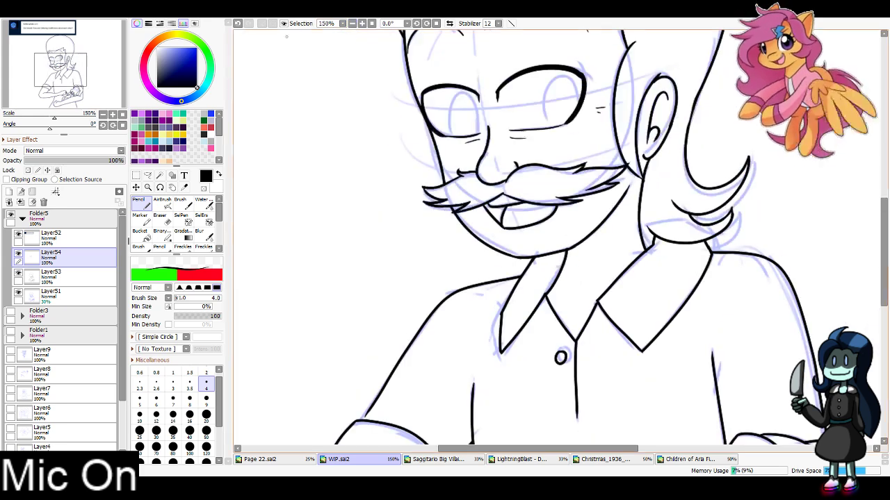
{"action": "left_click_drag", "start_coordinate": [62, 72], "coordinate": [78, 93]}
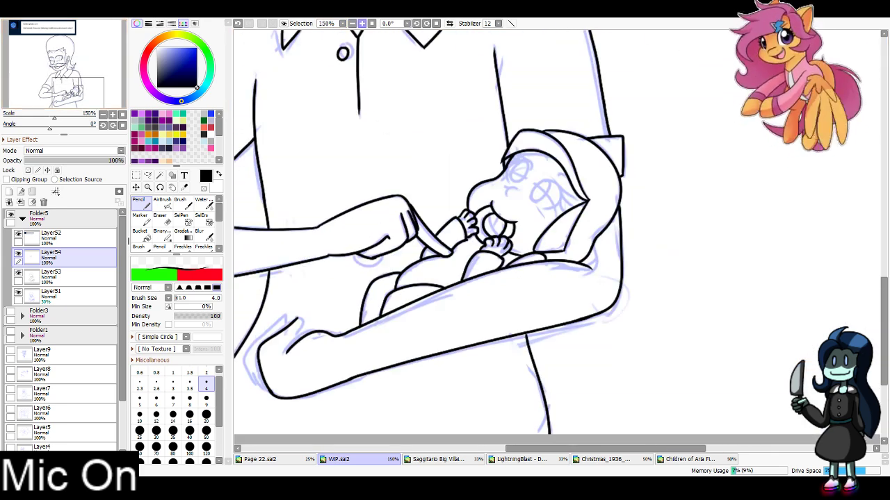
{"action": "left_click", "coordinate": [362, 24]}
{"action": "left_click", "coordinate": [362, 24]}
{"action": "left_click", "coordinate": [362, 24]}
{"action": "left_click", "coordinate": [417, 24]}
{"action": "left_click", "coordinate": [417, 24]}
{"action": "left_click", "coordinate": [418, 24]}
{"action": "key", "text": "Delete"}
{"action": "mouse_move", "coordinate": [393, 222]}
{"action": "left_mouse_down"}
{"action": "mouse_move", "coordinate": [374, 242]}
{"action": "mouse_move", "coordinate": [383, 257]}
{"action": "left_mouse_up"}
Ink the baby's eye outlines and the near eye's long lashes at brush size 6
{"action": "key", "text": "bracketright"}
{"action": "key", "text": "bracketright"}
{"action": "mouse_move", "coordinate": [415, 161]}
{"action": "left_mouse_down"}
{"action": "mouse_move", "coordinate": [421, 148]}
{"action": "mouse_move", "coordinate": [494, 209]}
{"action": "mouse_move", "coordinate": [462, 228]}
{"action": "left_mouse_up"}
{"action": "mouse_move", "coordinate": [460, 135]}
{"action": "left_mouse_down"}
{"action": "mouse_move", "coordinate": [570, 114]}
{"action": "mouse_move", "coordinate": [577, 148]}
{"action": "left_mouse_up"}
{"action": "left_click_drag", "start_coordinate": [498, 168], "coordinate": [566, 192]}
{"action": "left_click_drag", "start_coordinate": [387, 170], "coordinate": [334, 205]}
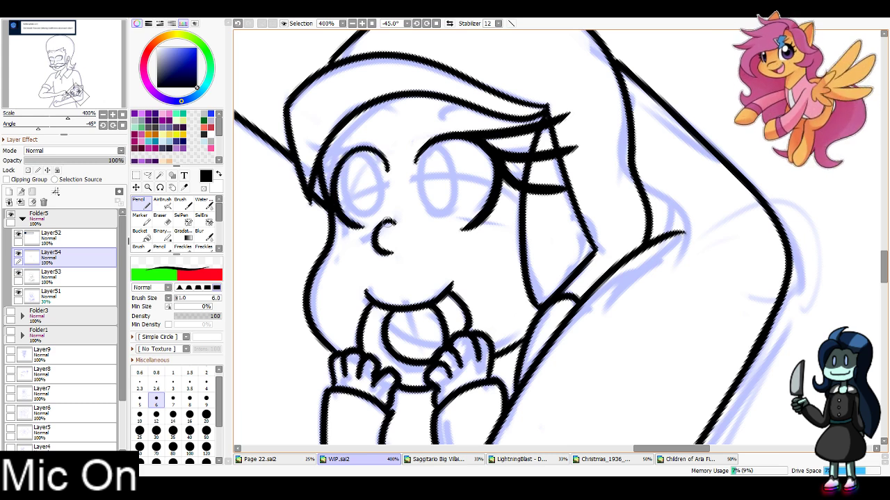
Redo the outline of the baby's far eye and ink its lashes with the size 6 Pencil
{"action": "key", "text": "ctrl+z"}
{"action": "mouse_move", "coordinate": [387, 166]}
{"action": "left_mouse_down"}
{"action": "mouse_move", "coordinate": [326, 184]}
{"action": "mouse_move", "coordinate": [351, 233]}
{"action": "left_mouse_up"}
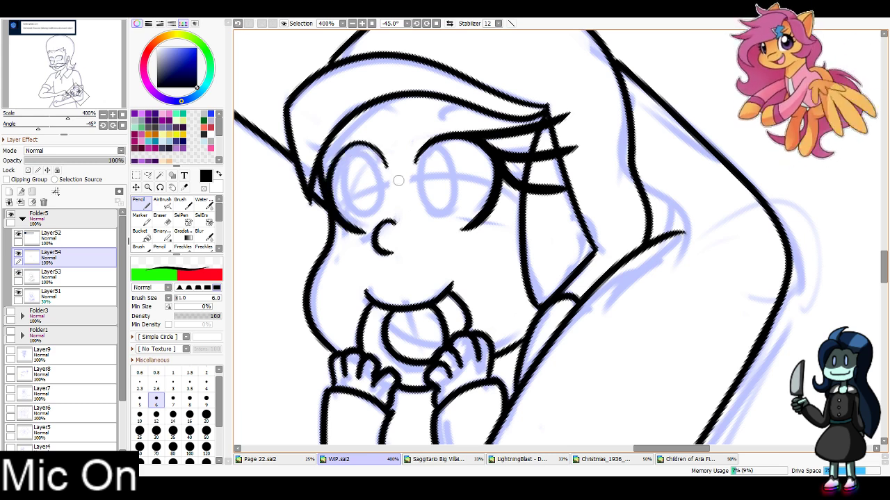
{"action": "mouse_move", "coordinate": [353, 144]}
{"action": "left_mouse_down"}
{"action": "mouse_move", "coordinate": [296, 150]}
{"action": "mouse_move", "coordinate": [282, 222]}
{"action": "left_mouse_up"}
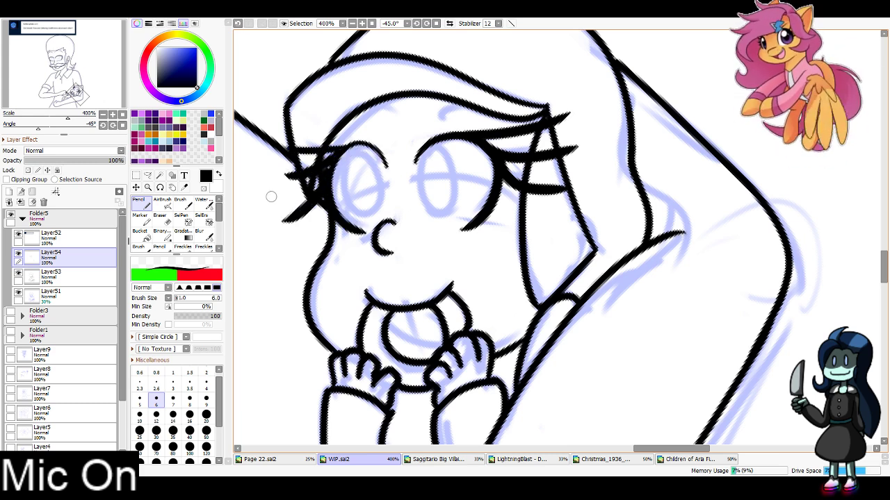
{"action": "left_click", "coordinate": [238, 24]}
{"action": "left_click_drag", "start_coordinate": [333, 166], "coordinate": [273, 209]}
Trim the far eye's overlapping lashes and taper the ends of both eye outlines with the Eraser at sizes 16 and 4
{"action": "left_click", "coordinate": [160, 219]}
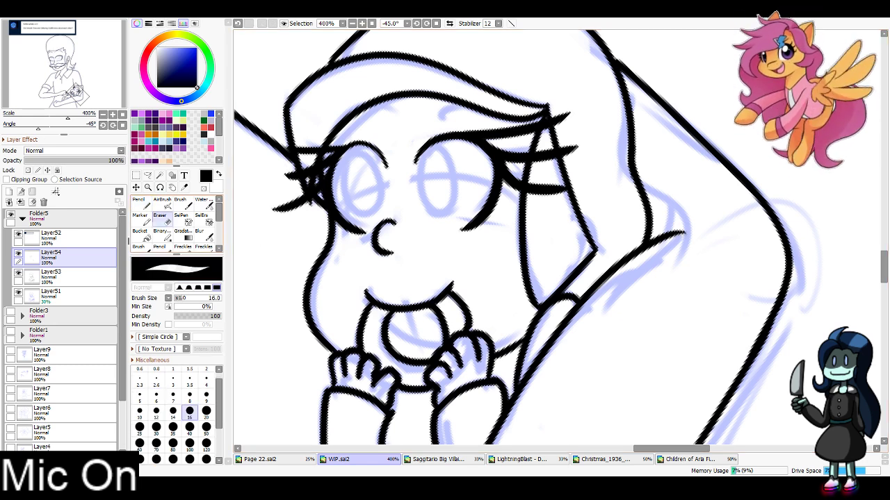
{"action": "mouse_move", "coordinate": [310, 185]}
{"action": "left_mouse_down"}
{"action": "mouse_move", "coordinate": [308, 139]}
{"action": "mouse_move", "coordinate": [307, 162]}
{"action": "left_mouse_up"}
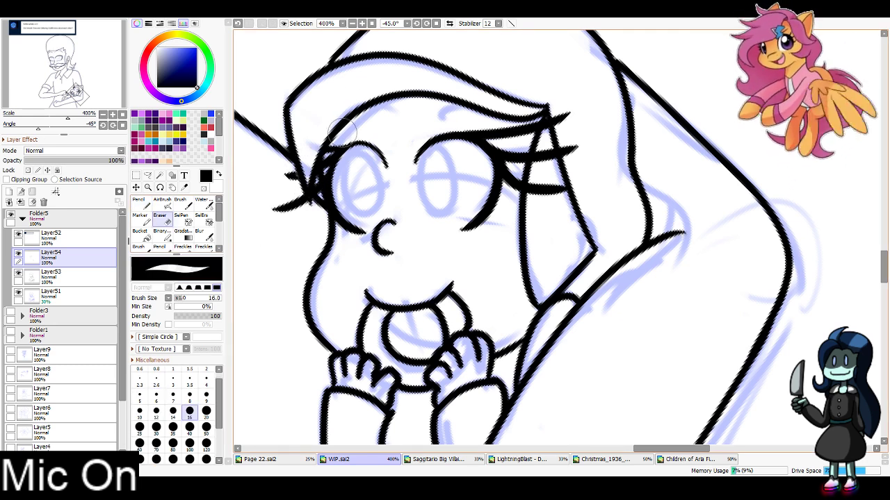
{"action": "left_click", "coordinate": [205, 379]}
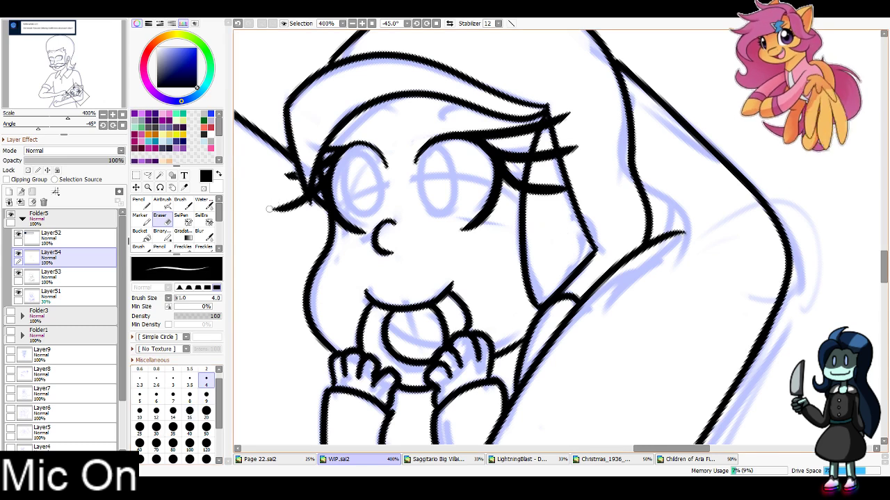
{"action": "left_click_drag", "start_coordinate": [274, 210], "coordinate": [298, 191]}
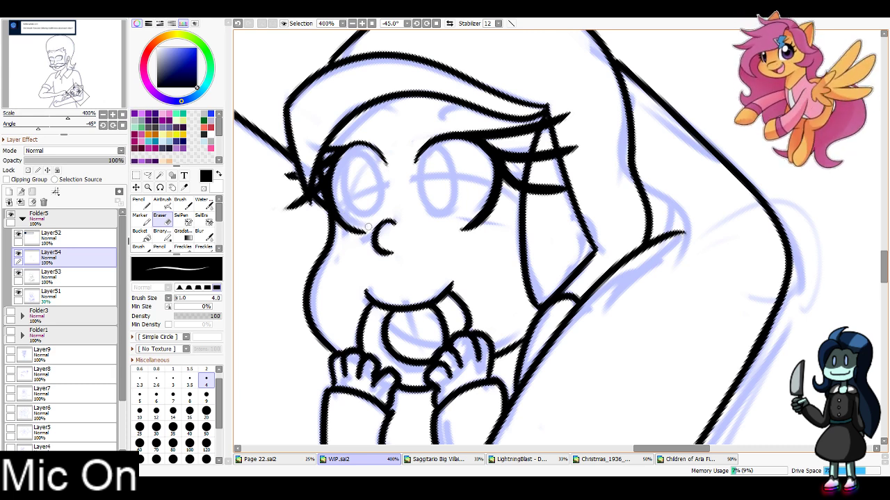
{"action": "left_click_drag", "start_coordinate": [486, 182], "coordinate": [448, 229]}
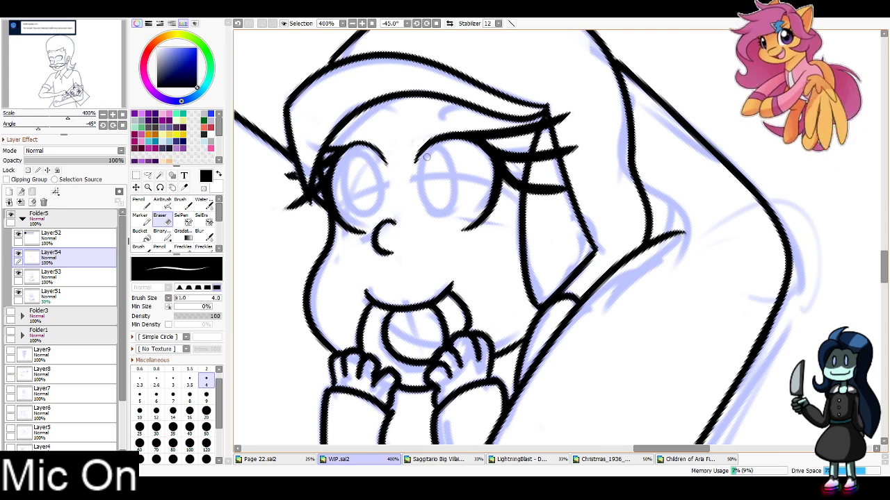
Hide the sketch layer Layer51, create a folder with six empty layers beneath it, and select the folder's uppermost layer
{"action": "left_click", "coordinate": [18, 293]}
{"action": "left_click", "coordinate": [69, 295]}
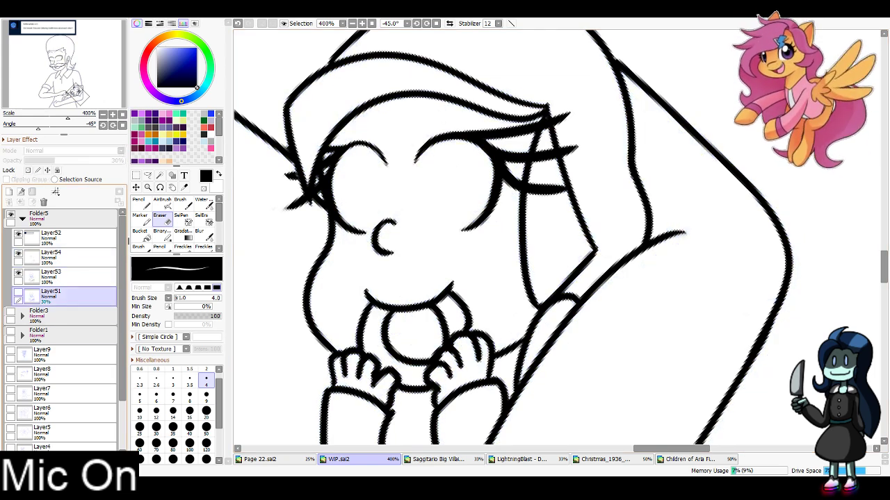
{"action": "left_click", "coordinate": [32, 192]}
{"action": "left_click", "coordinate": [9, 192]}
{"action": "left_click", "coordinate": [9, 192]}
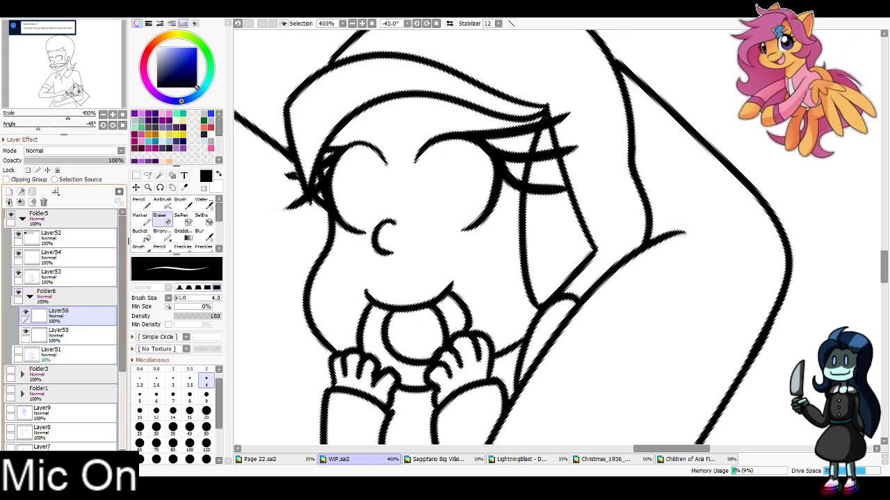
{"action": "left_click", "coordinate": [9, 192]}
{"action": "left_click", "coordinate": [9, 192]}
{"action": "left_click", "coordinate": [9, 192]}
{"action": "left_click", "coordinate": [9, 192]}
{"action": "left_click", "coordinate": [30, 297]}
{"action": "left_click_drag", "start_coordinate": [73, 315], "coordinate": [73, 289]}
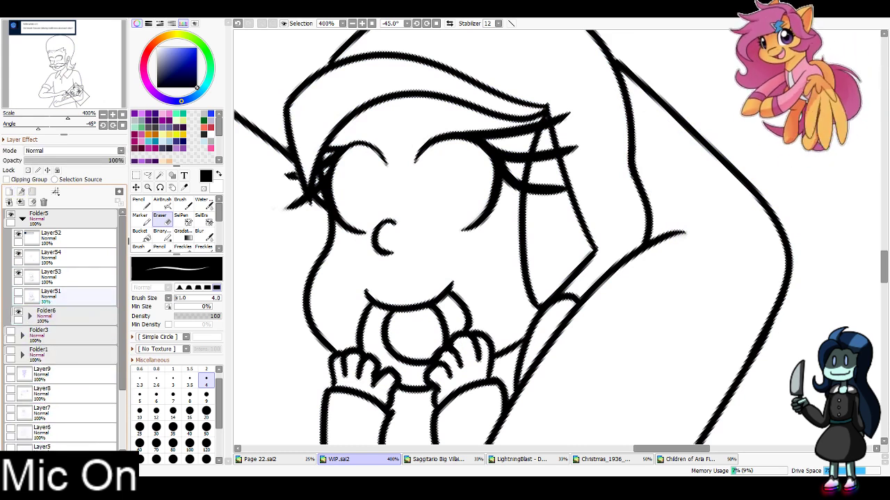
{"action": "left_click", "coordinate": [30, 317]}
{"action": "left_click", "coordinate": [70, 335]}
Hide the facial features on Layer54 and add one more empty layer at the top of Folder6
{"action": "left_click", "coordinate": [436, 23]}
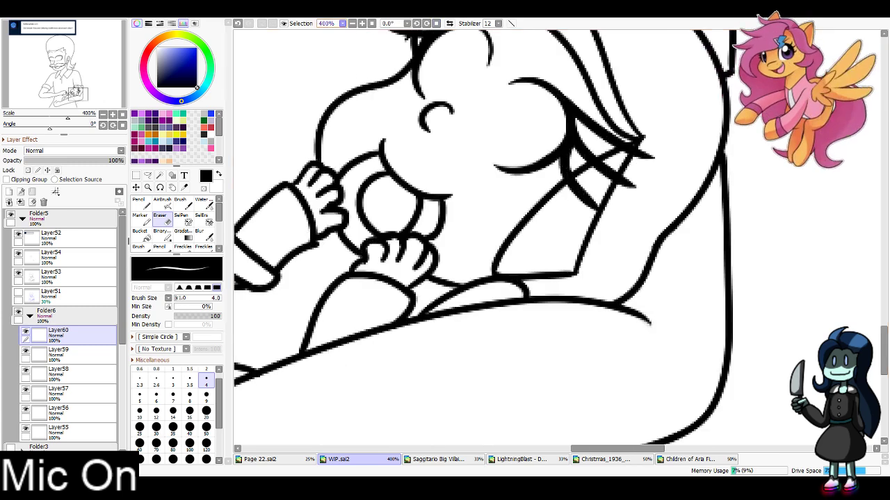
{"action": "left_click", "coordinate": [352, 23]}
{"action": "left_click", "coordinate": [353, 23]}
{"action": "left_click", "coordinate": [353, 23]}
{"action": "left_click", "coordinate": [353, 23]}
{"action": "left_click", "coordinate": [352, 23]}
{"action": "left_click_drag", "start_coordinate": [78, 93], "coordinate": [74, 75]}
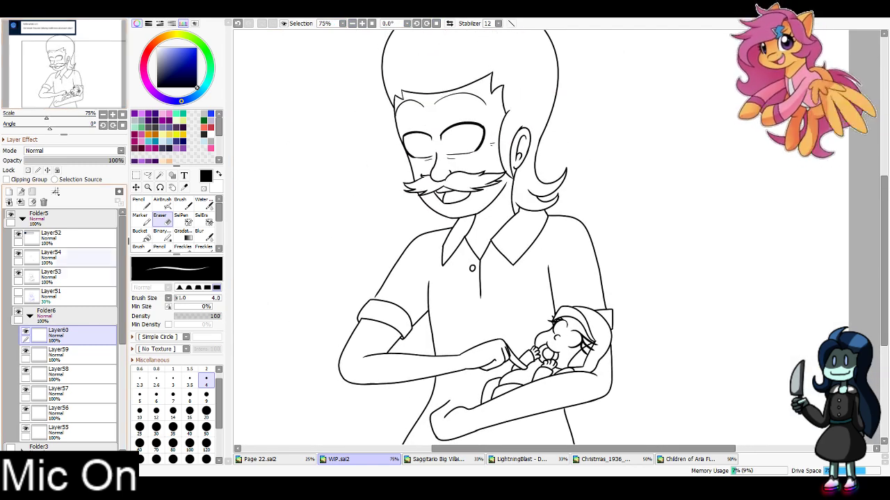
{"action": "left_click", "coordinate": [18, 257]}
{"action": "left_click", "coordinate": [9, 192]}
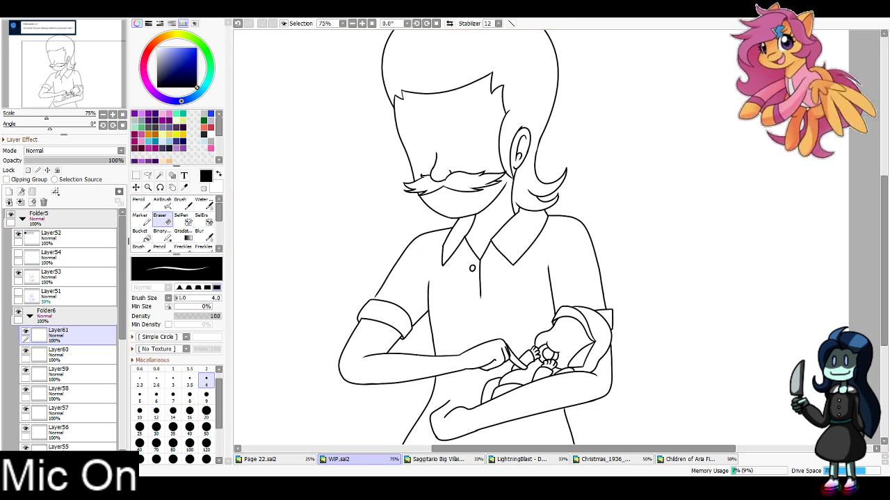
{"action": "left_click_drag", "start_coordinate": [73, 74], "coordinate": [71, 66]}
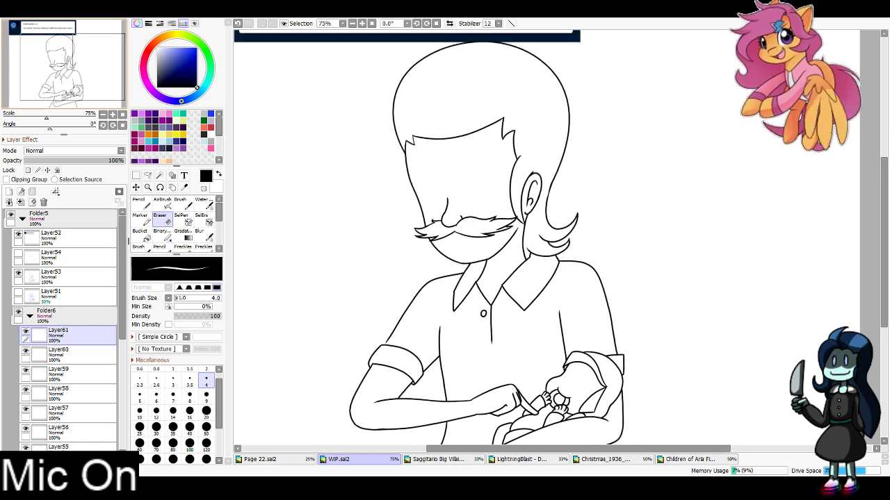
Sample Smooth Tone's dark red hair and Glittering Graffiti's purple hair from the Children of Aria reference, and return to WIP.sai2
{"action": "left_click", "coordinate": [690, 460]}
{"action": "key", "text": "alt"}
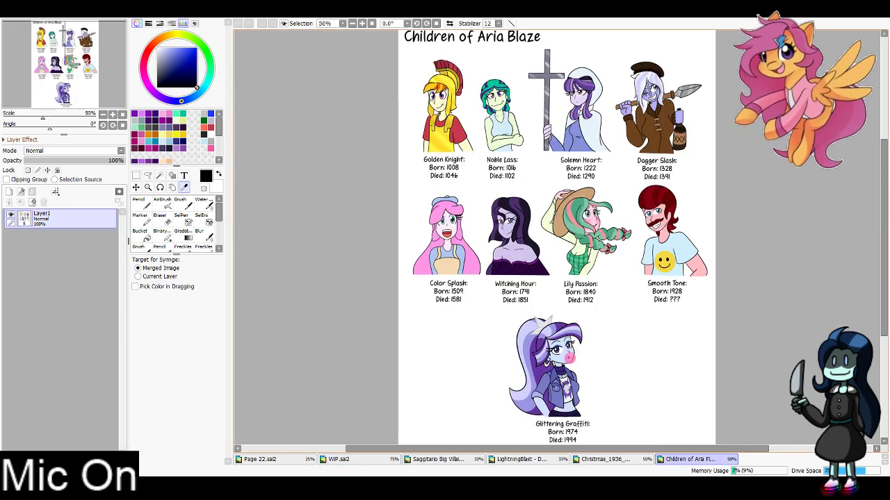
{"action": "left_click", "coordinate": [656, 199]}
{"action": "key", "text": "x"}
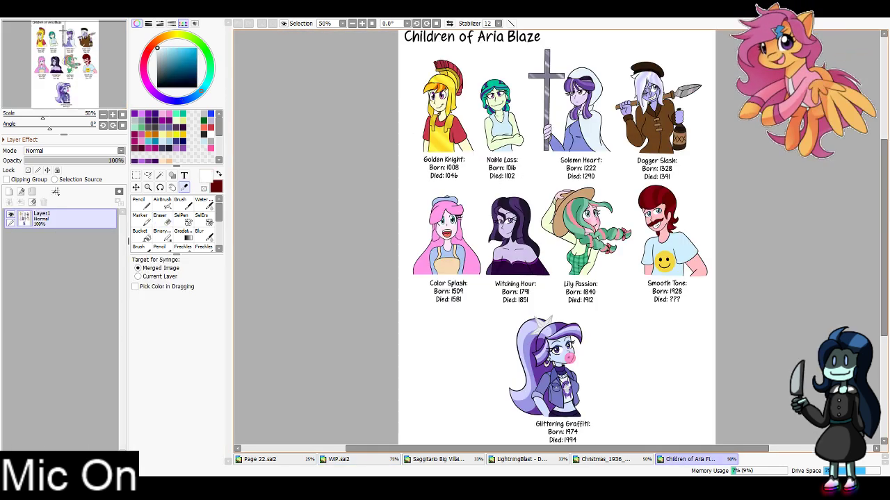
{"action": "left_click", "coordinate": [540, 391]}
{"action": "left_click", "coordinate": [339, 459]}
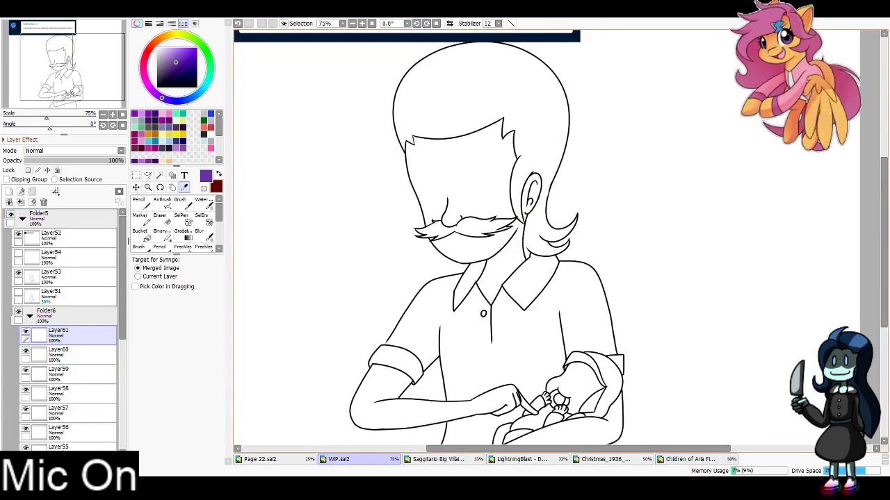
Paint rough purple over the baby's hair and dark red over the man's hair and moustache with the size 100 Pencil
{"action": "left_click", "coordinate": [142, 203]}
{"action": "left_click", "coordinate": [190, 449]}
{"action": "left_click_drag", "start_coordinate": [497, 383], "coordinate": [457, 260]}
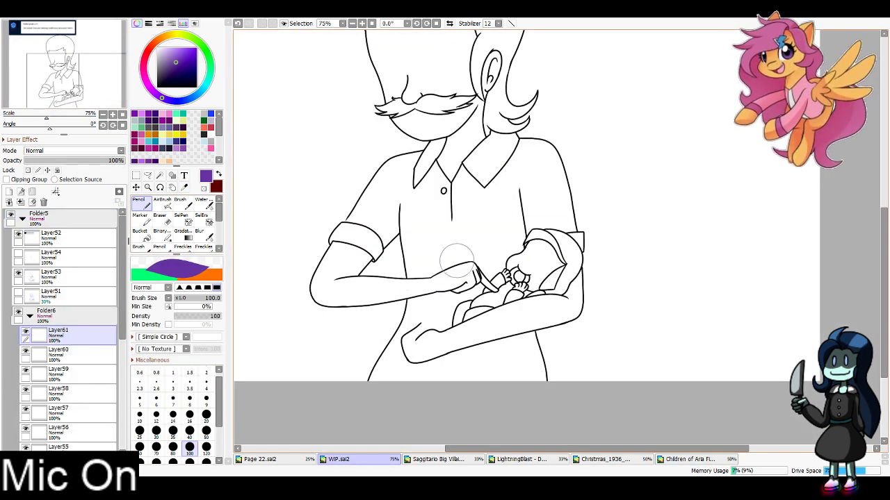
{"action": "left_click_drag", "start_coordinate": [535, 236], "coordinate": [572, 288]}
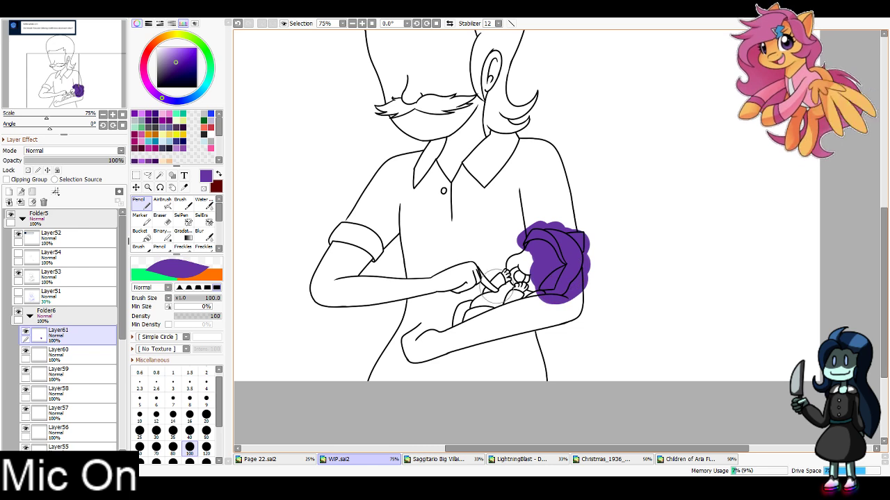
{"action": "left_click_drag", "start_coordinate": [389, 84], "coordinate": [403, 249]}
{"action": "key", "text": "x"}
{"action": "mouse_move", "coordinate": [375, 154]}
{"action": "left_mouse_down"}
{"action": "mouse_move", "coordinate": [388, 193]}
{"action": "mouse_move", "coordinate": [445, 132]}
{"action": "mouse_move", "coordinate": [449, 84]}
{"action": "mouse_move", "coordinate": [523, 98]}
{"action": "mouse_move", "coordinate": [549, 195]}
{"action": "mouse_move", "coordinate": [493, 292]}
{"action": "mouse_move", "coordinate": [563, 306]}
{"action": "mouse_move", "coordinate": [458, 268]}
{"action": "mouse_move", "coordinate": [431, 272]}
{"action": "left_mouse_up"}
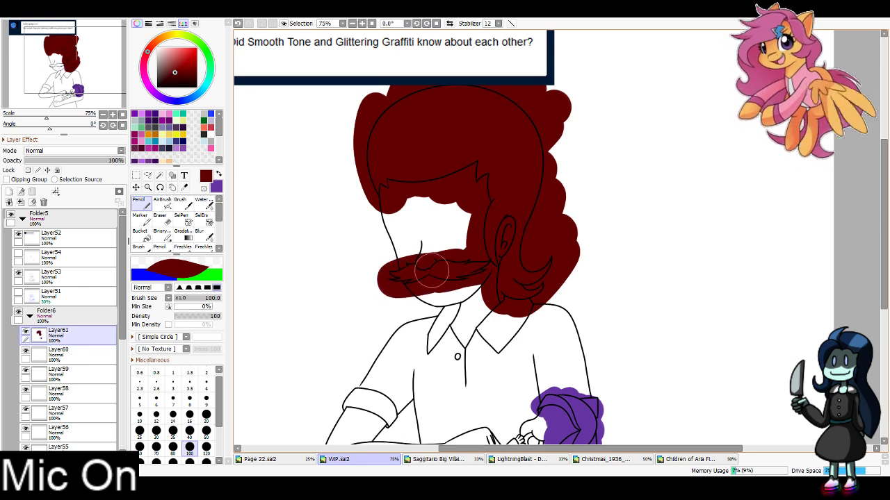
Select the areas around the hair and moustache with the Magic Wand while Layer61 is hidden, clear the excess colour, and show the layer again
{"action": "left_click", "coordinate": [26, 332]}
{"action": "key", "text": "w"}
{"action": "left_click", "coordinate": [332, 229]}
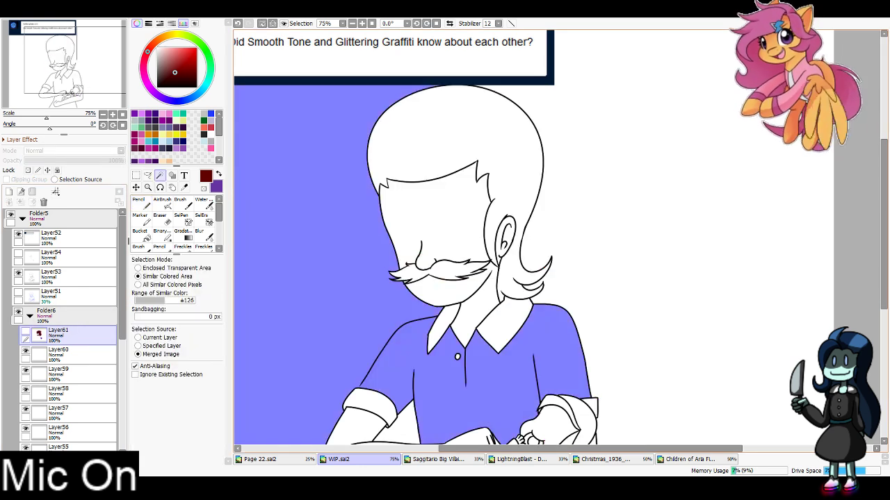
{"action": "left_click", "coordinate": [438, 219]}
{"action": "left_click", "coordinate": [449, 292]}
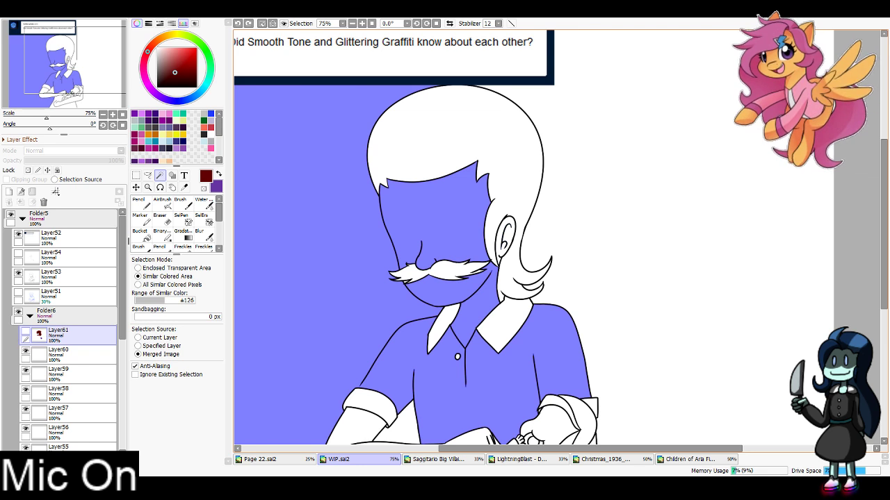
{"action": "left_click", "coordinate": [506, 240]}
{"action": "left_click", "coordinate": [598, 250]}
{"action": "left_click", "coordinate": [502, 328]}
{"action": "left_click", "coordinate": [441, 329]}
{"action": "left_click_drag", "start_coordinate": [445, 347], "coordinate": [469, 268]}
{"action": "left_click_drag", "start_coordinate": [577, 344], "coordinate": [574, 284]}
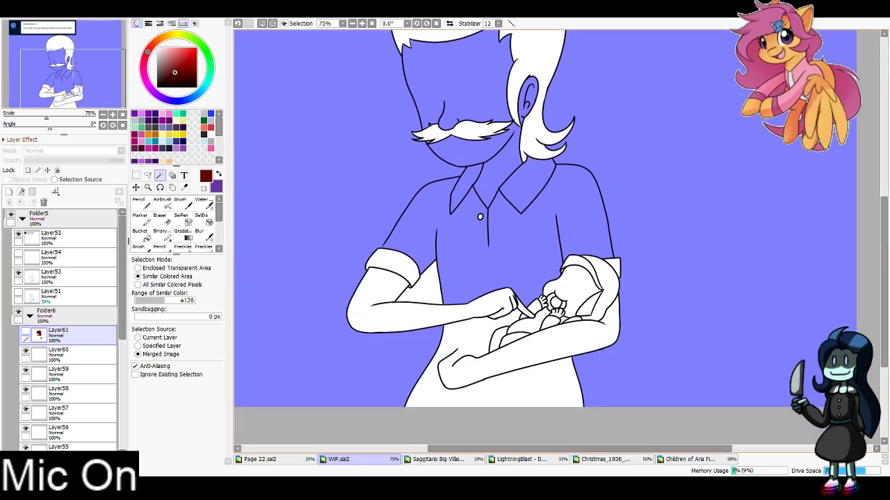
{"action": "left_click", "coordinate": [575, 285]}
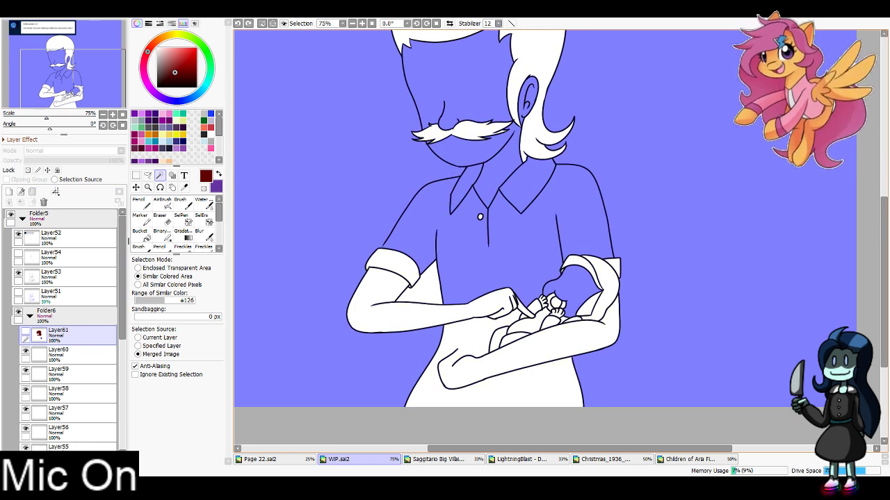
{"action": "left_click", "coordinate": [614, 269]}
{"action": "left_click", "coordinate": [599, 335]}
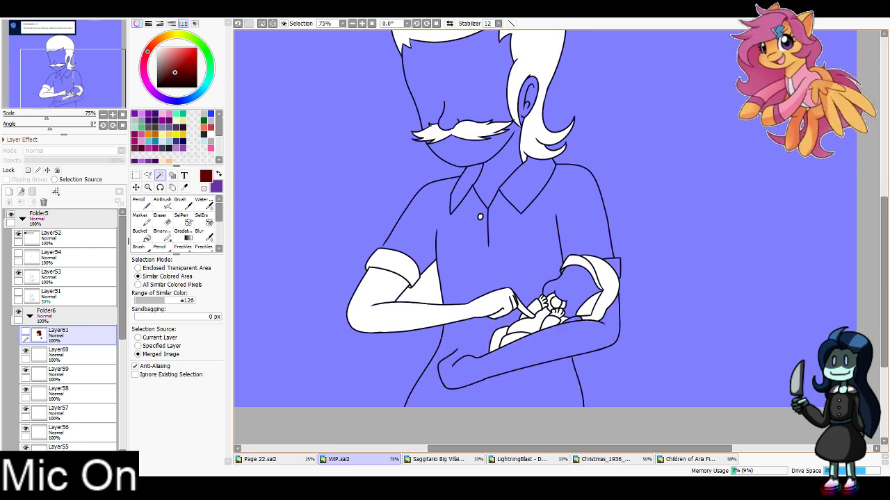
{"action": "key", "text": "ctrl+d"}
{"action": "left_click", "coordinate": [26, 331]}
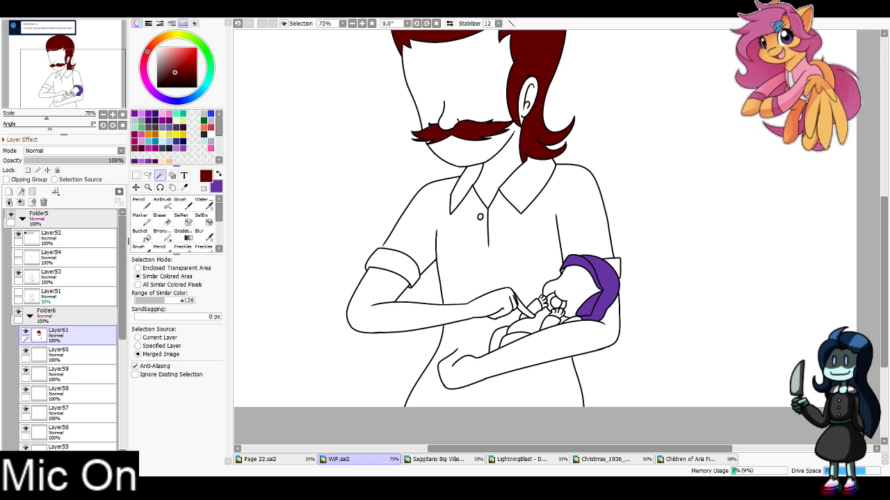
On Layer60, paint the baby's clothing roughly in a greyer purple with the size 100 Pencil
{"action": "left_click", "coordinate": [72, 73]}
{"action": "left_click_drag", "start_coordinate": [549, 292], "coordinate": [552, 187]}
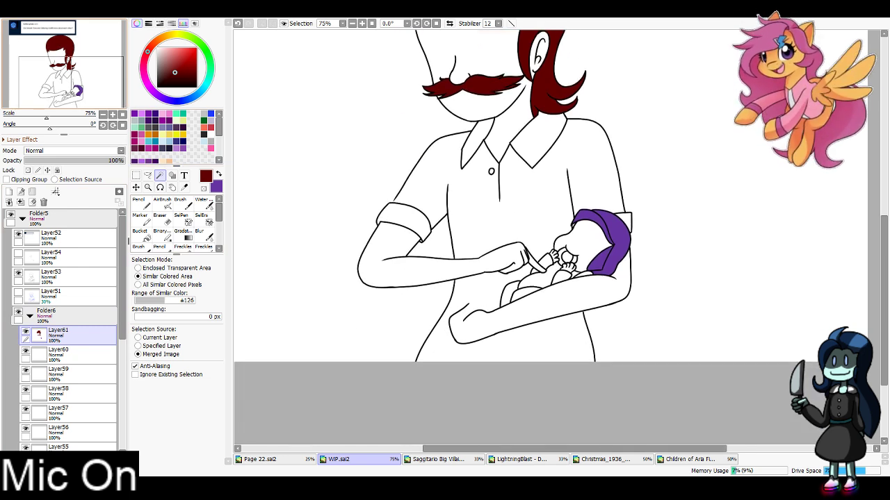
{"action": "left_click", "coordinate": [76, 355]}
{"action": "left_click", "coordinate": [219, 174]}
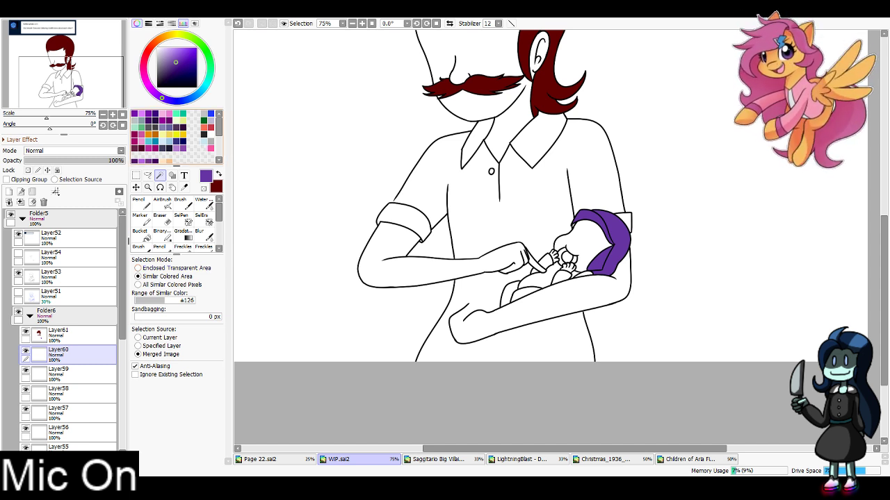
{"action": "mouse_move", "coordinate": [175, 61]}
{"action": "left_mouse_down"}
{"action": "mouse_move", "coordinate": [170, 54]}
{"action": "mouse_move", "coordinate": [166, 62]}
{"action": "left_mouse_up"}
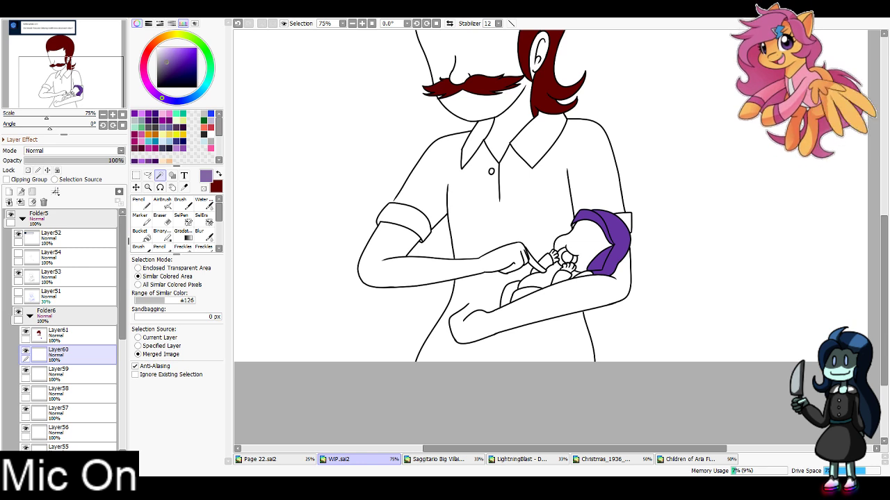
{"action": "left_click", "coordinate": [141, 203]}
{"action": "mouse_move", "coordinate": [512, 293]}
{"action": "left_mouse_down"}
{"action": "mouse_move", "coordinate": [547, 269]}
{"action": "mouse_move", "coordinate": [556, 288]}
{"action": "mouse_move", "coordinate": [582, 282]}
{"action": "left_mouse_up"}
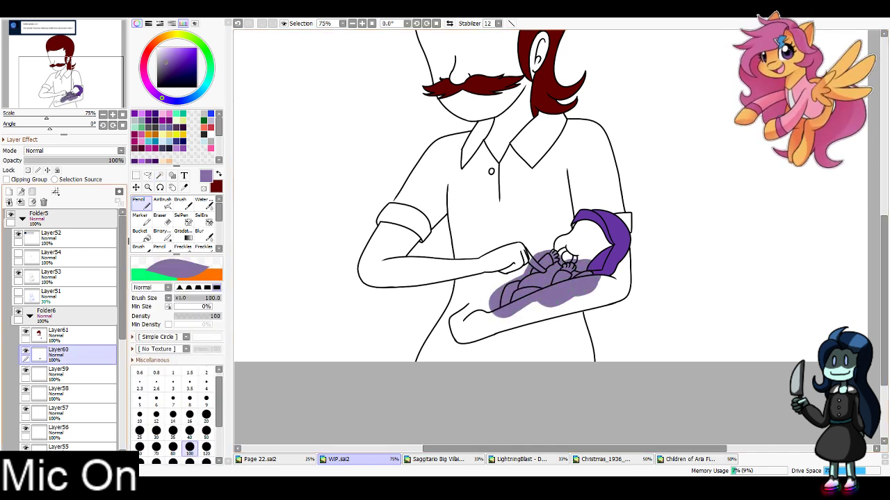
Select the areas around the baby's clothing with Layer60 hidden, clear the excess purple, and show the layer again
{"action": "left_click", "coordinate": [26, 351]}
{"action": "left_click", "coordinate": [160, 176]}
{"action": "left_click", "coordinate": [417, 272]}
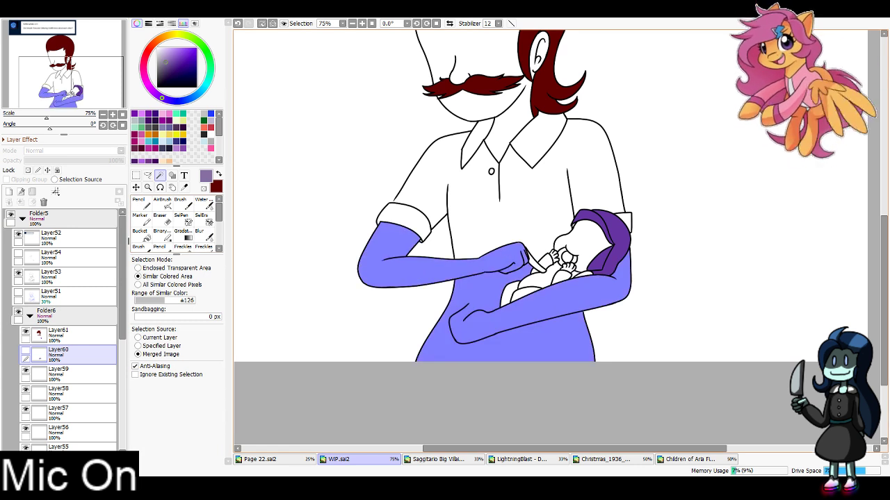
{"action": "left_click", "coordinate": [553, 255]}
{"action": "key", "text": "ctrl+z"}
{"action": "left_click", "coordinate": [554, 257]}
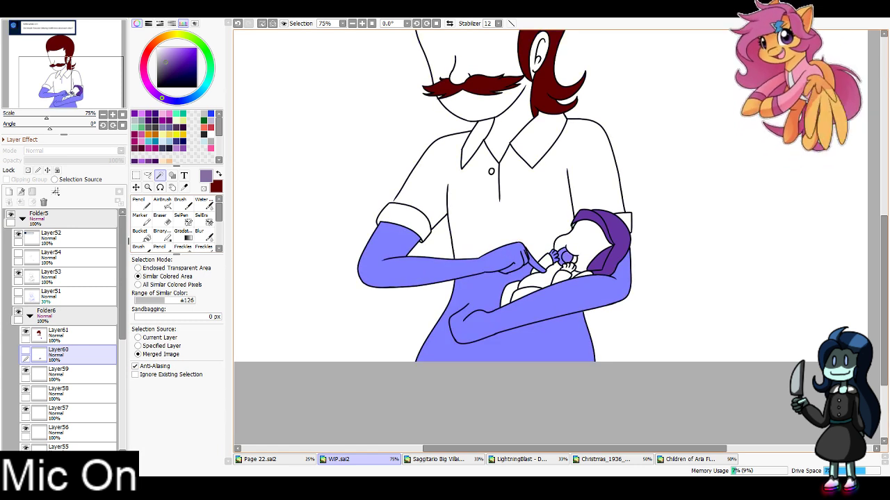
{"action": "left_click", "coordinate": [582, 247]}
{"action": "left_click", "coordinate": [569, 268]}
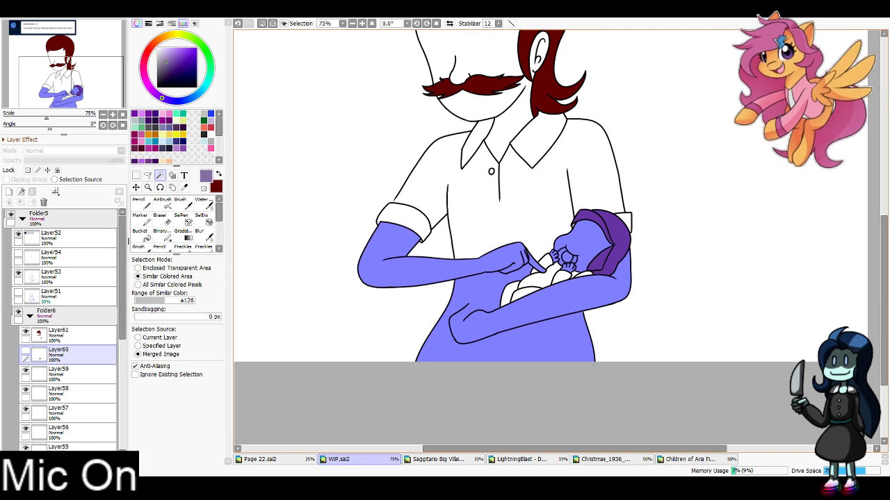
{"action": "key", "text": "ctrl+i"}
{"action": "key", "text": "ctrl+d"}
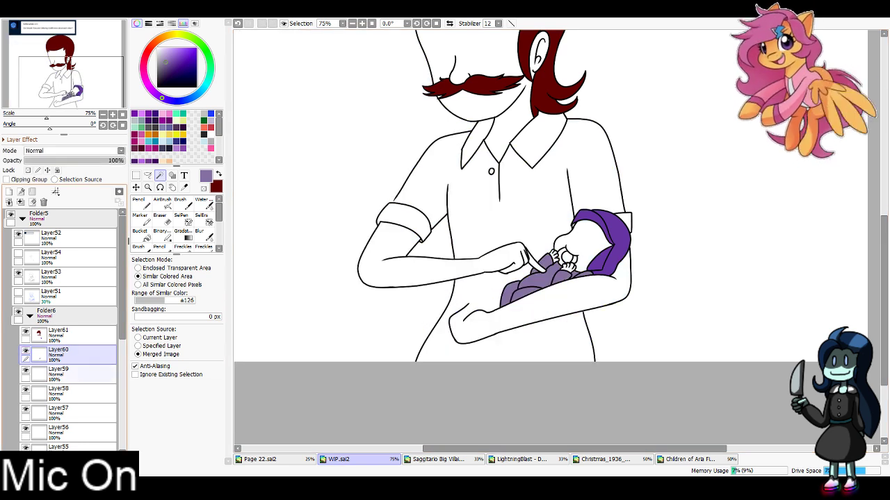
On Layer59, roughly paint light blue over the man's shirt with the size 100 Pencil, and hide the layer
{"action": "left_click", "coordinate": [93, 375]}
{"action": "left_click", "coordinate": [204, 141]}
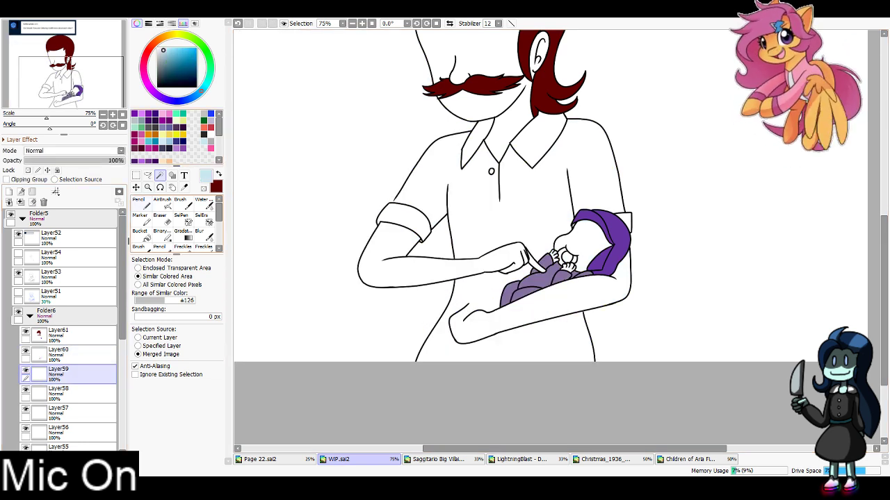
{"action": "left_click", "coordinate": [143, 203]}
{"action": "mouse_move", "coordinate": [467, 137]}
{"action": "left_mouse_down"}
{"action": "mouse_move", "coordinate": [396, 191]}
{"action": "mouse_move", "coordinate": [419, 196]}
{"action": "mouse_move", "coordinate": [403, 240]}
{"action": "mouse_move", "coordinate": [432, 229]}
{"action": "mouse_move", "coordinate": [423, 296]}
{"action": "mouse_move", "coordinate": [477, 254]}
{"action": "mouse_move", "coordinate": [694, 164]}
{"action": "mouse_move", "coordinate": [698, 226]}
{"action": "mouse_move", "coordinate": [517, 430]}
{"action": "left_mouse_up"}
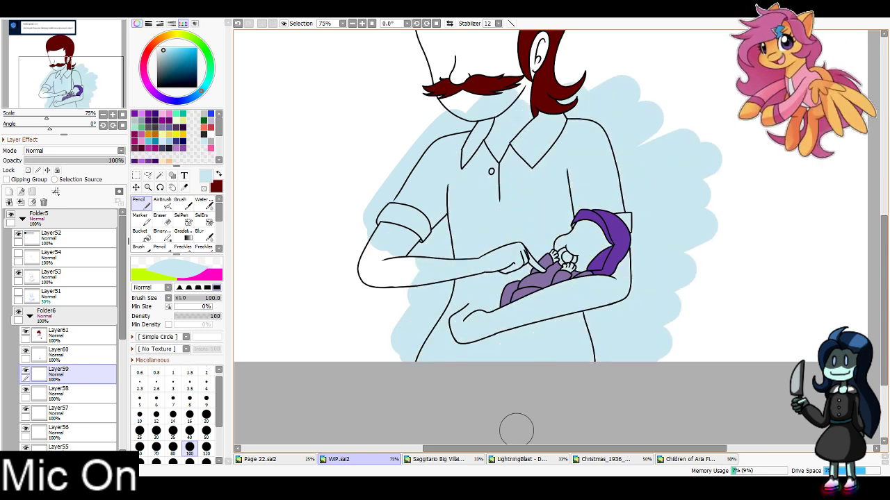
{"action": "left_click", "coordinate": [26, 371]}
{"action": "left_click", "coordinate": [160, 175]}
{"action": "left_click", "coordinate": [341, 177]}
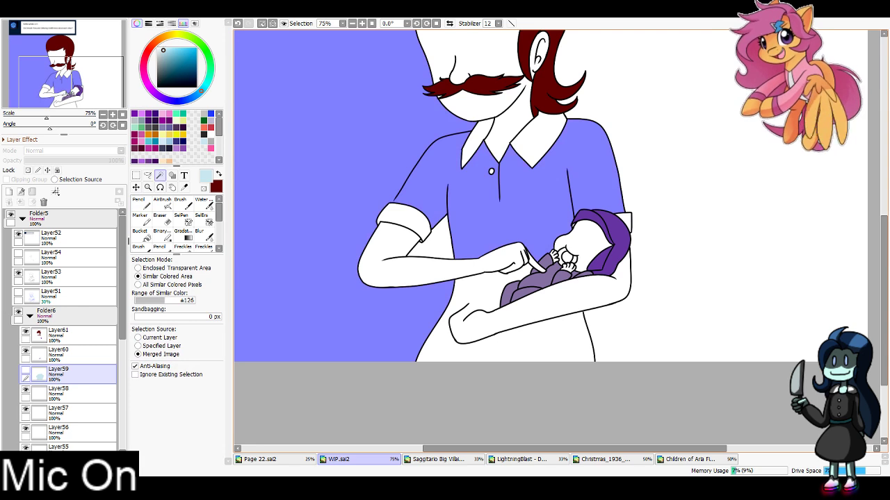
{"action": "key", "text": "ctrl+d"}
Close the gap in the man's shirt outline on Layer53 with the black Pencil at size 4
{"action": "key", "text": "x"}
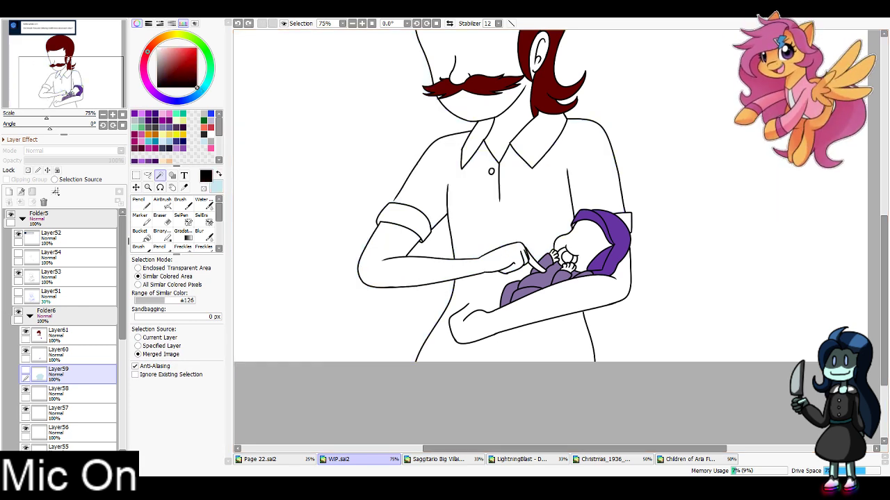
{"action": "left_click", "coordinate": [69, 277]}
{"action": "left_click", "coordinate": [165, 203]}
{"action": "left_click", "coordinate": [143, 219]}
{"action": "left_click", "coordinate": [142, 203]}
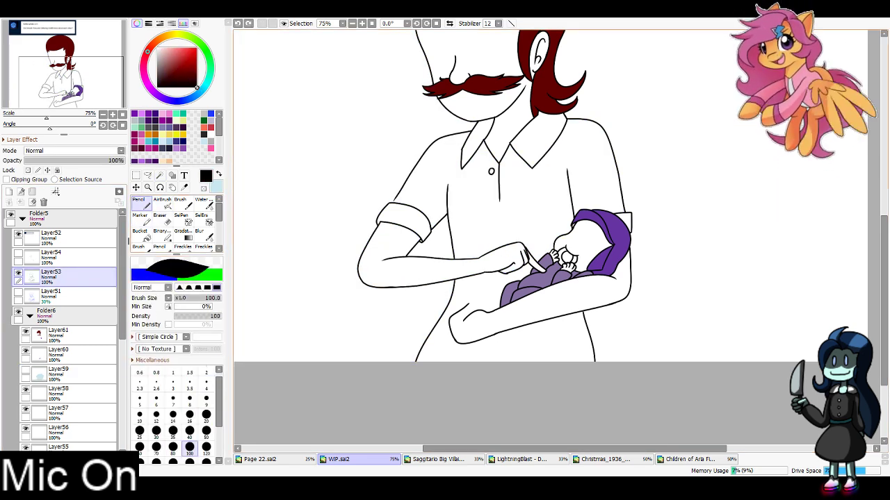
{"action": "left_click", "coordinate": [206, 382]}
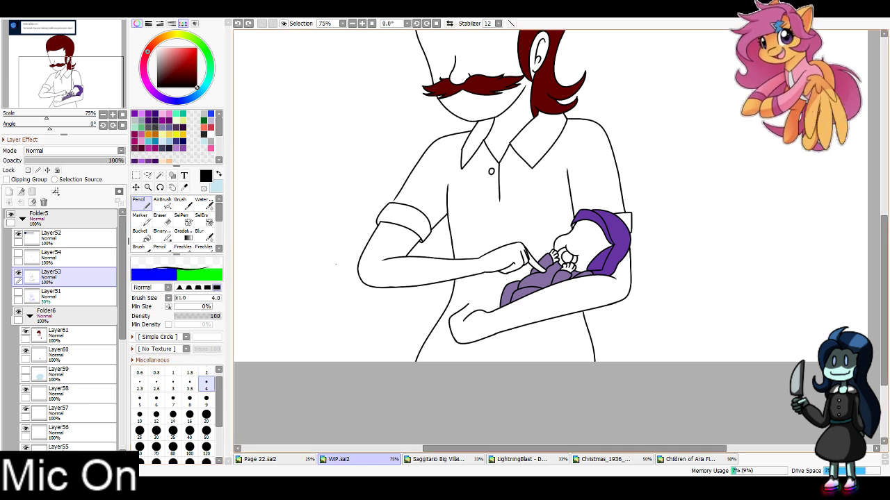
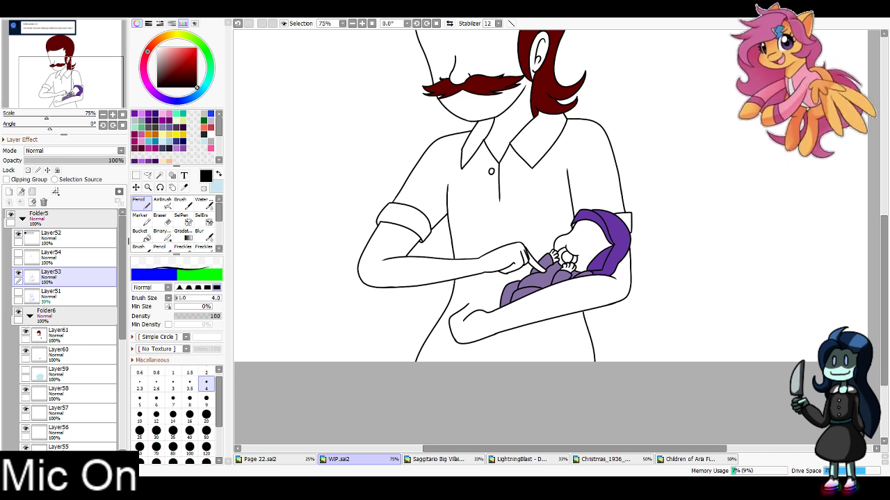
{"action": "left_click", "coordinate": [80, 374]}
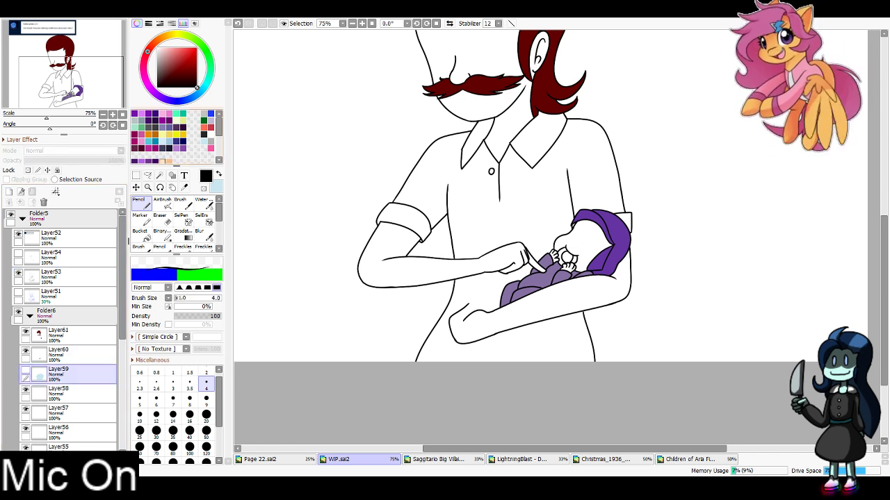
{"action": "left_click", "coordinate": [147, 176]}
{"action": "left_click", "coordinate": [160, 176]}
{"action": "left_click", "coordinate": [348, 202]}
{"action": "left_click", "coordinate": [390, 257]}
{"action": "left_click", "coordinate": [438, 242]}
{"action": "left_click", "coordinate": [502, 136]}
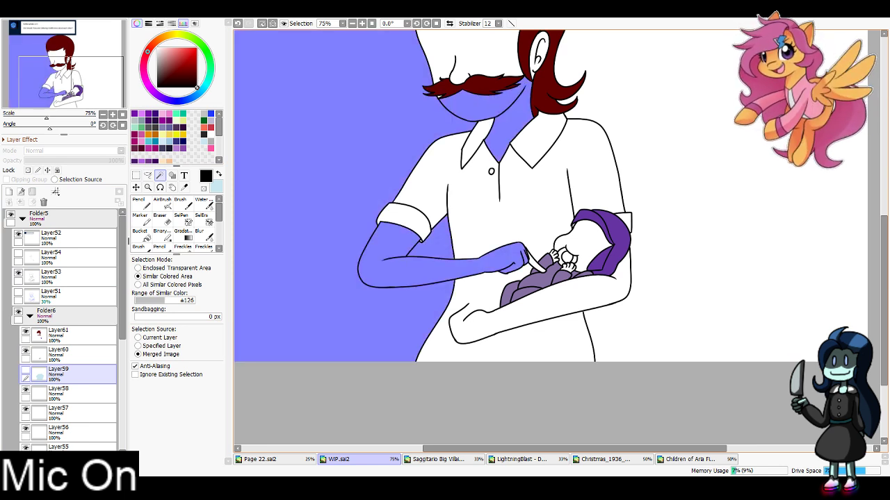
{"action": "left_click", "coordinate": [524, 202]}
{"action": "key", "text": "ctrl+z"}
{"action": "left_click", "coordinate": [587, 240]}
{"action": "left_click", "coordinate": [542, 309]}
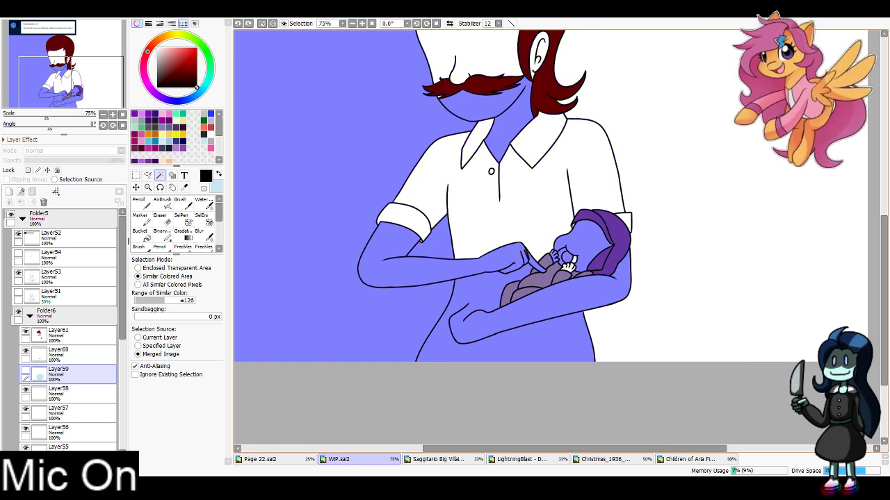
{"action": "key", "text": "ctrl+z"}
{"action": "key", "text": "ctrl+z"}
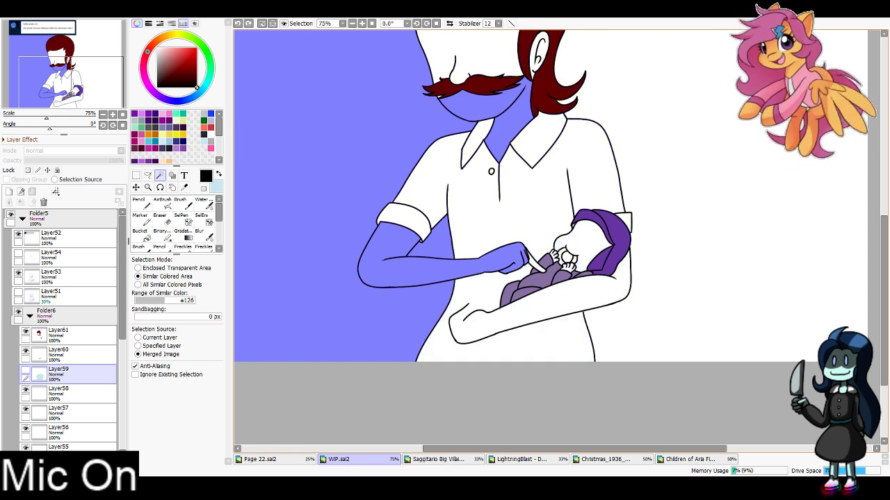
{"action": "key", "text": "ctrl+d"}
Show the Layer51 sketch, ink the missing finger on the man's cradling hand on Layer53 with the size 4 Pencil, and hide the sketch
{"action": "left_click", "coordinate": [19, 293]}
{"action": "left_click", "coordinate": [77, 277]}
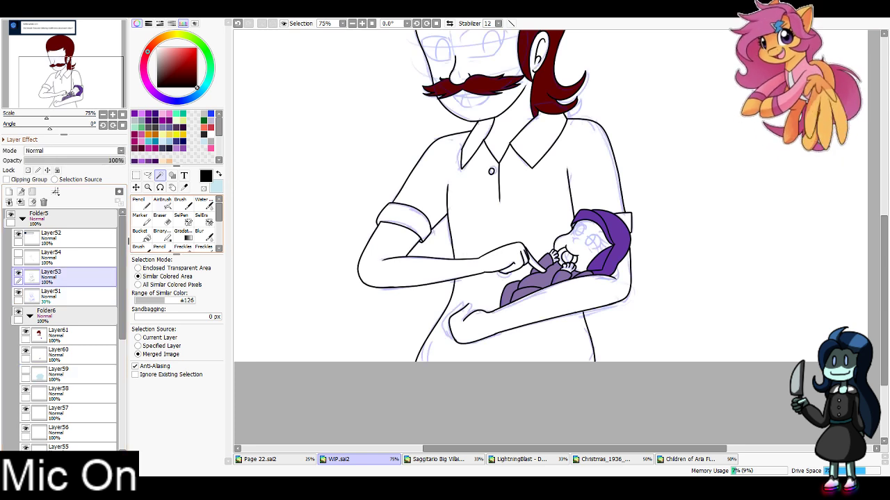
{"action": "left_click", "coordinate": [141, 204]}
{"action": "scroll", "coordinate": [442, 265], "scroll_direction": "up", "scroll_amount": 4}
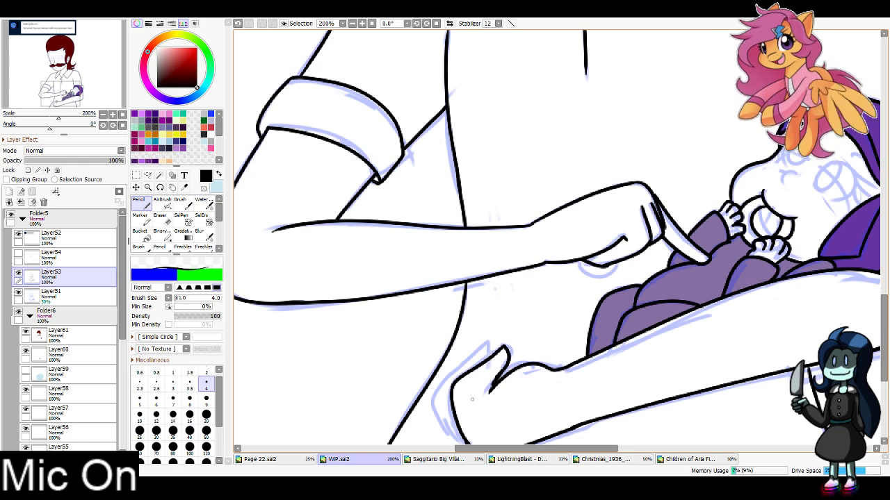
{"action": "left_click_drag", "start_coordinate": [471, 400], "coordinate": [412, 293]}
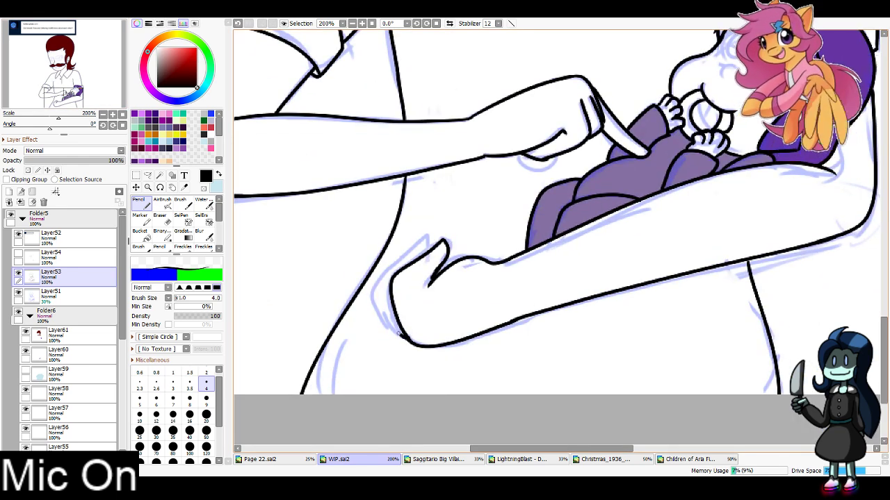
{"action": "left_click_drag", "start_coordinate": [399, 335], "coordinate": [375, 284]}
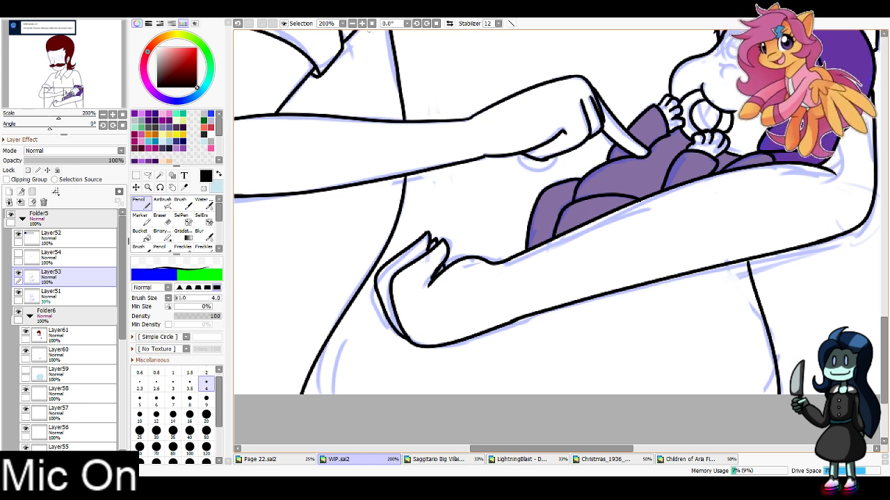
{"action": "scroll", "coordinate": [556, 208], "scroll_direction": "down", "scroll_amount": 4}
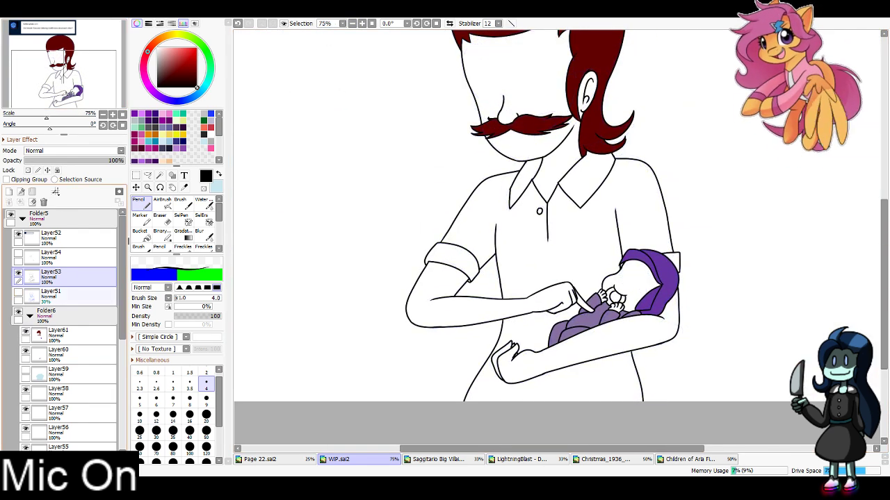
With Layer59 active, select the background beside the man and both of his arms and hands with the Magic Wand
{"action": "left_click", "coordinate": [70, 374]}
{"action": "left_click", "coordinate": [160, 175]}
{"action": "left_click", "coordinate": [375, 230]}
{"action": "left_click", "coordinate": [439, 285]}
{"action": "left_click", "coordinate": [591, 344]}
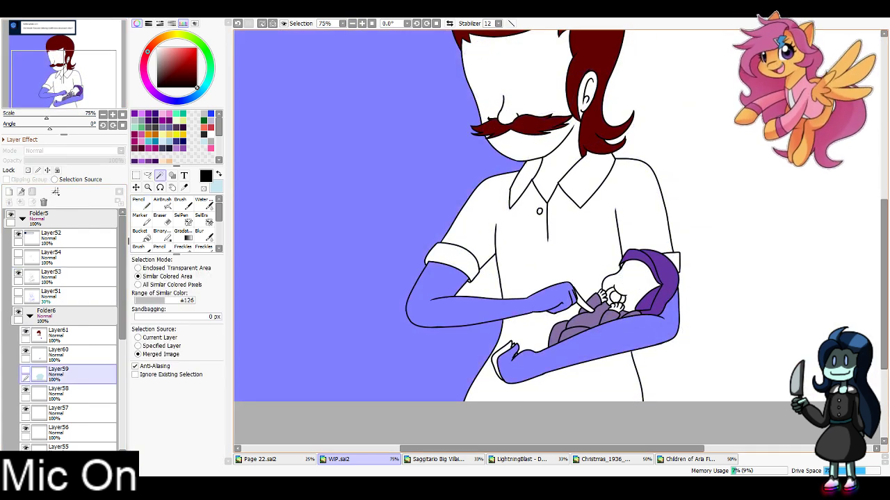
{"action": "left_click", "coordinate": [502, 356]}
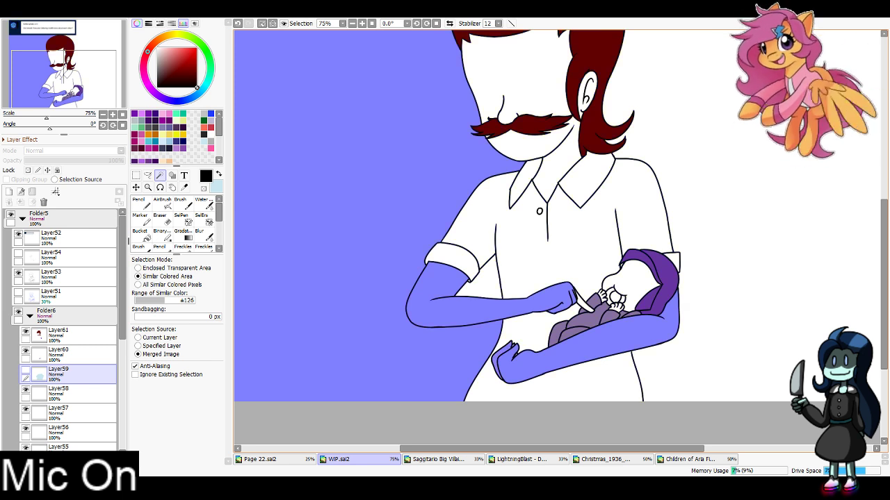
Add the baby's face and hands, the remaining background and the man's neck to the selection, clear the excess blue, and show Layer59
{"action": "left_click", "coordinate": [583, 301]}
{"action": "left_click", "coordinate": [613, 282]}
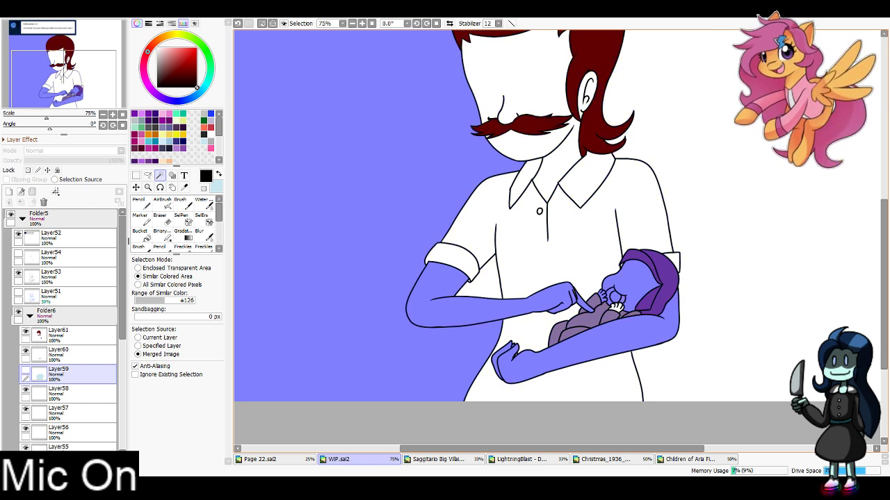
{"action": "left_click", "coordinate": [617, 308]}
{"action": "left_click", "coordinate": [709, 268]}
{"action": "left_click", "coordinate": [549, 170]}
{"action": "key", "text": "ctrl+x"}
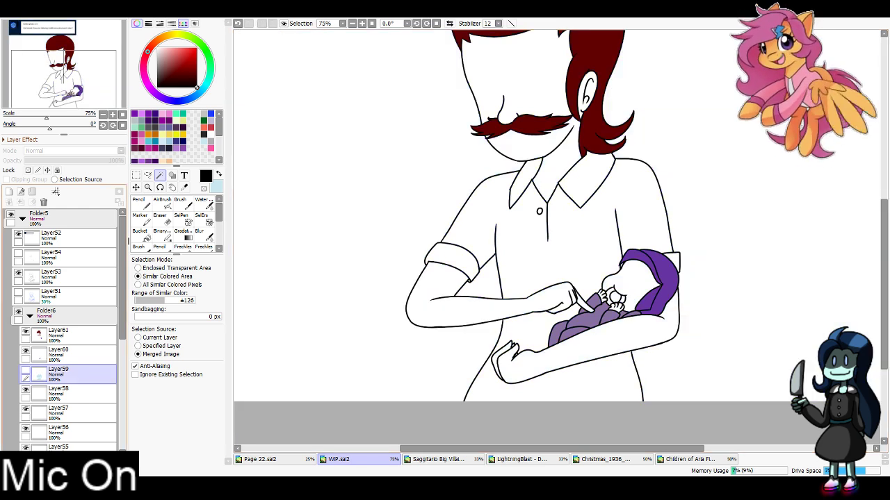
{"action": "left_click", "coordinate": [25, 371]}
{"action": "left_click_drag", "start_coordinate": [549, 278], "coordinate": [526, 261]}
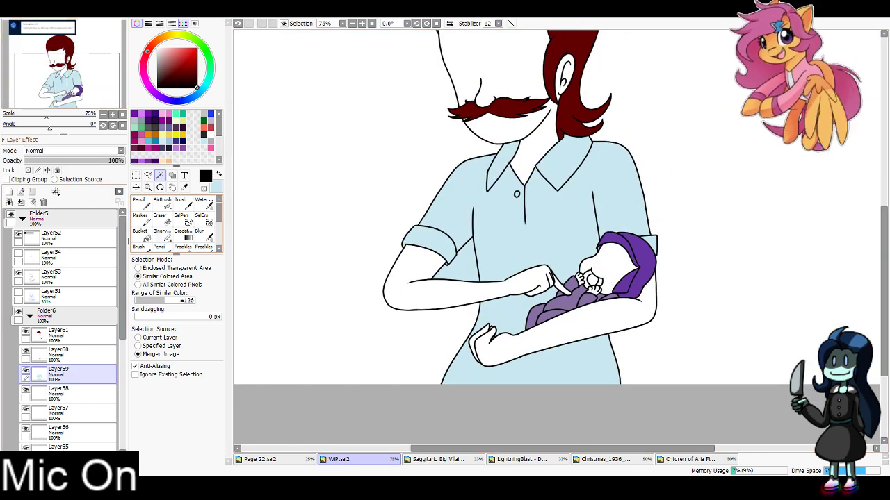
Lock Layer59's transparent pixels and recolour the man's shirt near-white with the size 300 Pencil
{"action": "key", "text": "e"}
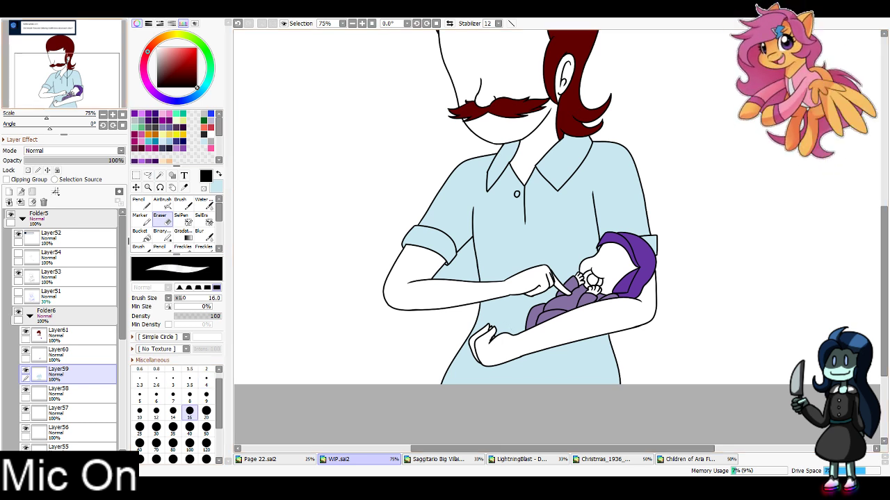
{"action": "scroll", "coordinate": [513, 328], "scroll_direction": "up", "scroll_amount": 1}
{"action": "left_click", "coordinate": [27, 169]}
{"action": "key", "text": "x"}
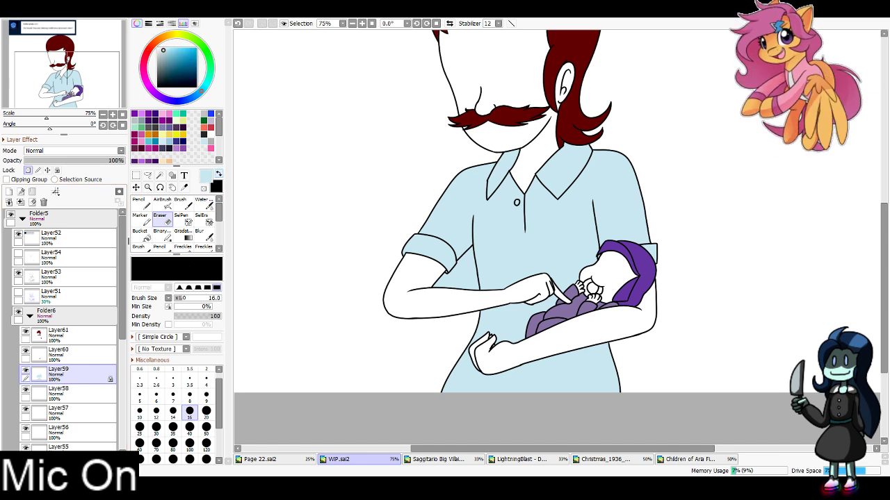
{"action": "key", "text": "n"}
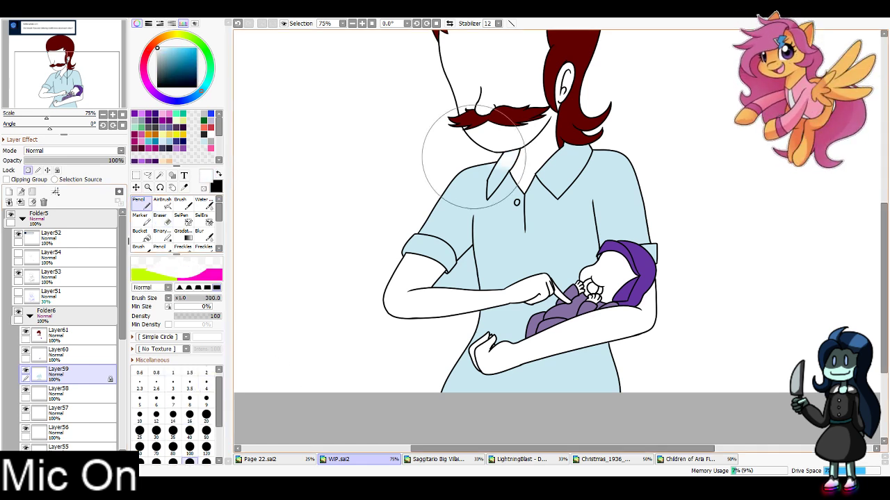
{"action": "mouse_move", "coordinate": [474, 157]}
{"action": "left_mouse_down"}
{"action": "mouse_move", "coordinate": [660, 83]}
{"action": "mouse_move", "coordinate": [629, 179]}
{"action": "mouse_move", "coordinate": [490, 359]}
{"action": "mouse_move", "coordinate": [566, 387]}
{"action": "left_mouse_up"}
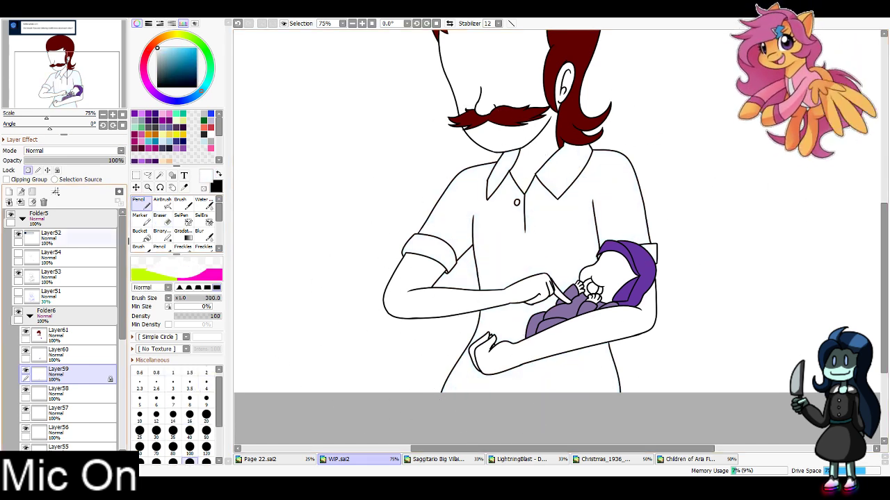
On Layer58, fill the ring of the baby's pacifier with green using the Bucket
{"action": "scroll", "coordinate": [63, 327], "scroll_direction": "down", "scroll_amount": 3}
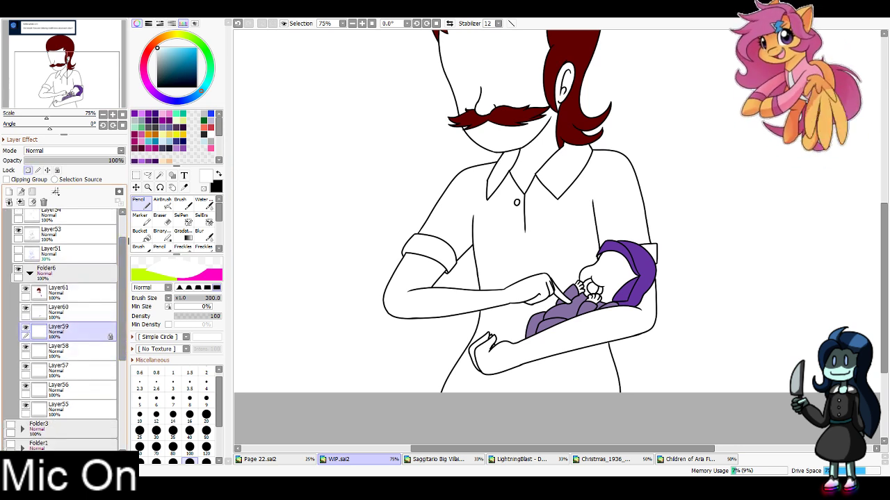
{"action": "left_click", "coordinate": [77, 350]}
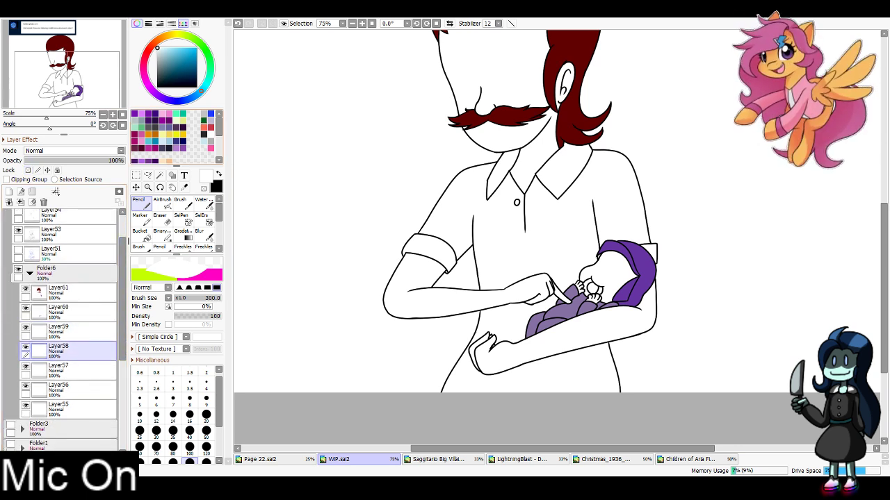
{"action": "left_click", "coordinate": [203, 121]}
{"action": "left_click", "coordinate": [141, 235]}
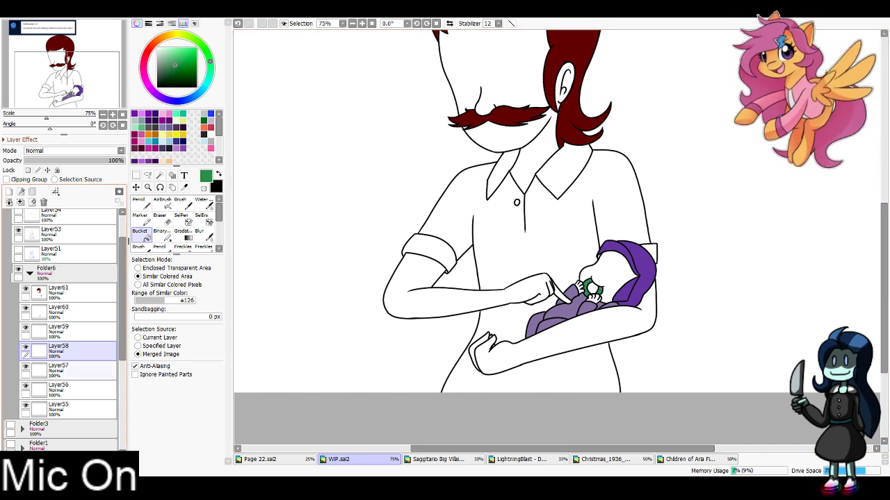
Activate Layer57, sample Glittering Graffiti's light blue skin and a pale pink from the Children of Aria Blaze reference, and return to the WIP file
{"action": "left_click", "coordinate": [82, 372]}
{"action": "left_click", "coordinate": [690, 459]}
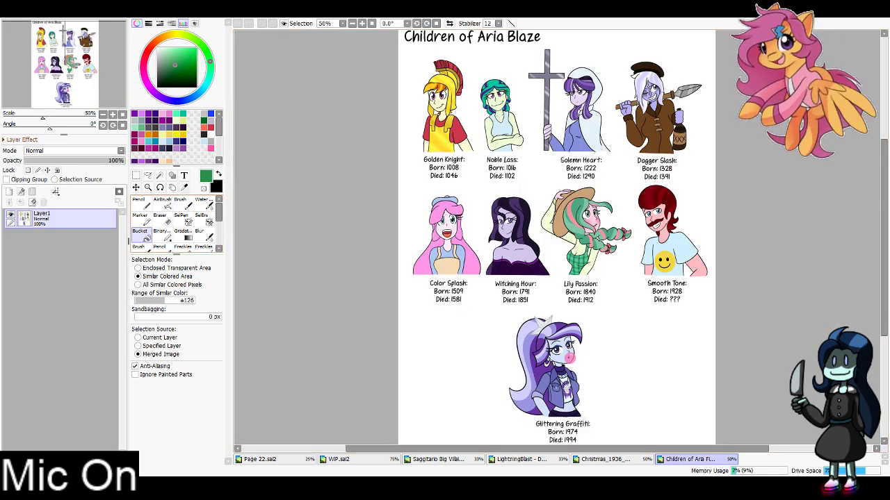
{"action": "key", "text": "alt"}
{"action": "left_click", "coordinate": [560, 360]}
{"action": "key", "text": "x"}
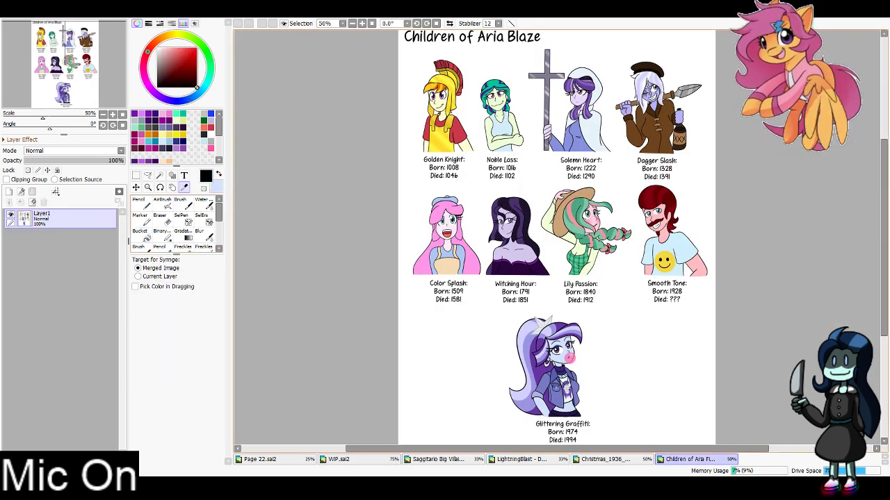
{"action": "left_click", "coordinate": [356, 460]}
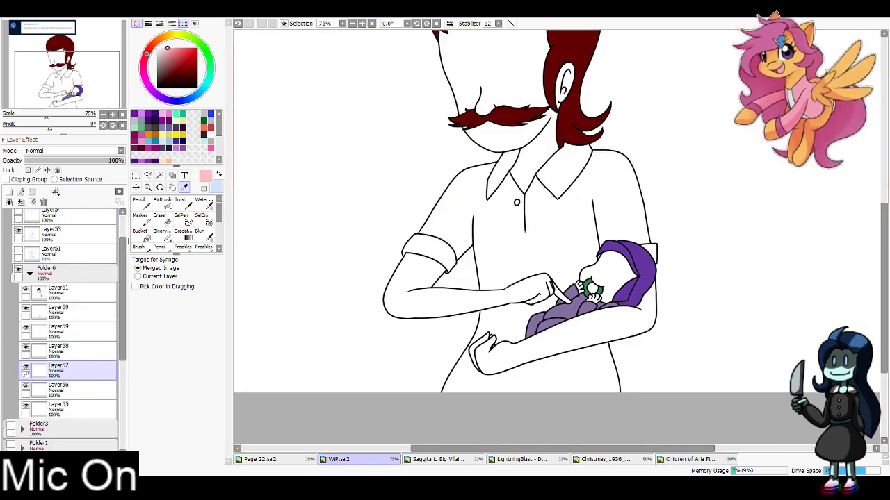
Paint the baby's face and hands light blue on Layer57 with the size 100 Pencil
{"action": "left_click", "coordinate": [143, 205]}
{"action": "key", "text": "x"}
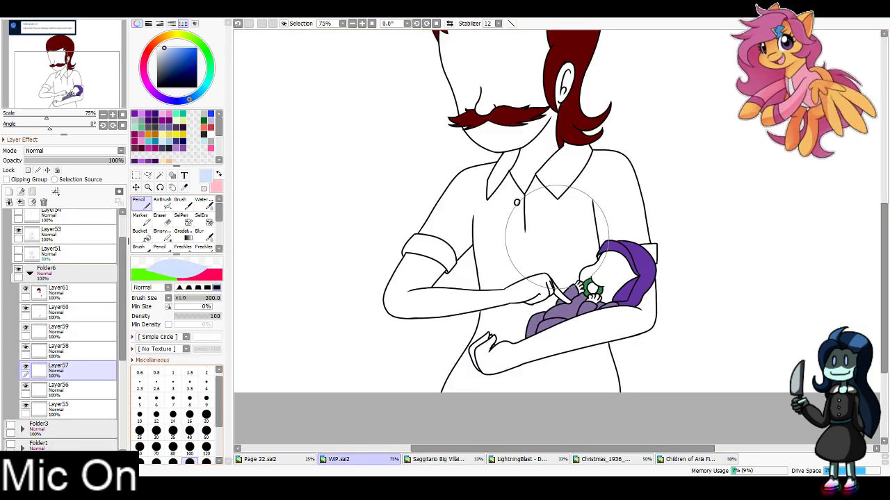
{"action": "left_click", "coordinate": [190, 449]}
{"action": "left_click_drag", "start_coordinate": [580, 275], "coordinate": [615, 268]}
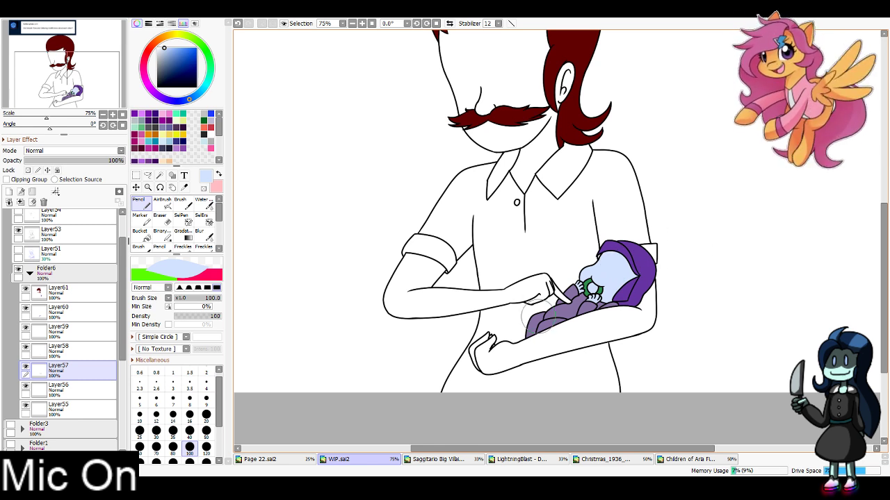
Move Layer57 below Layer56 and make Layer55 the active layer
{"action": "key", "text": "x"}
{"action": "left_click_drag", "start_coordinate": [83, 371], "coordinate": [85, 392]}
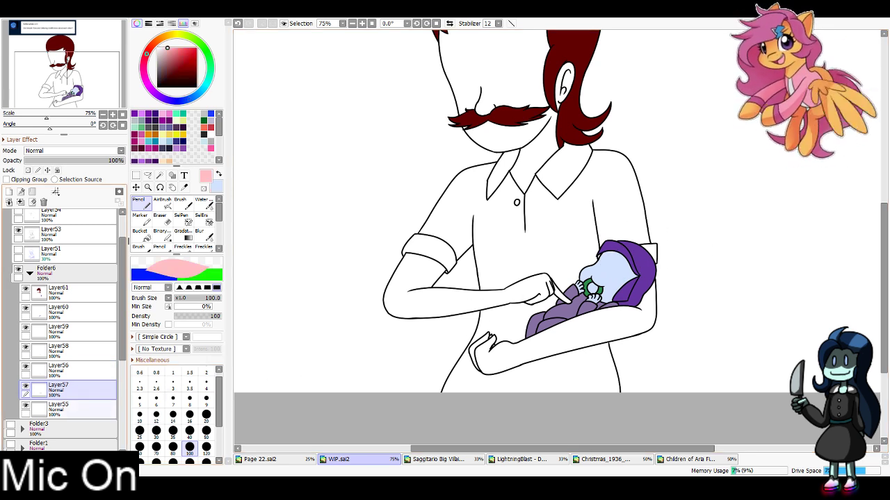
{"action": "left_click", "coordinate": [83, 410]}
{"action": "left_click", "coordinate": [352, 24]}
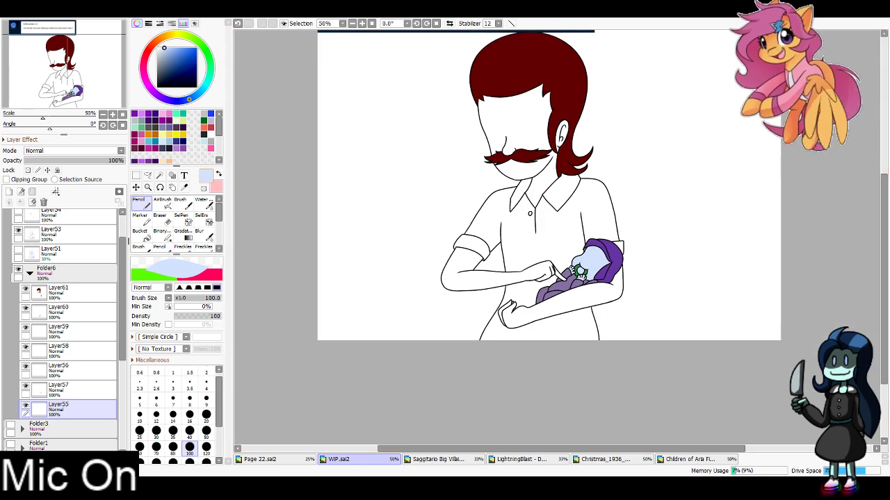
Paint the man's face, neck and arms pink on Layer55 with the size 300 Pencil and clear the overspill outside the skin areas
{"action": "left_click", "coordinate": [190, 461]}
{"action": "mouse_move", "coordinate": [491, 84]}
{"action": "left_mouse_down"}
{"action": "mouse_move", "coordinate": [542, 206]}
{"action": "mouse_move", "coordinate": [513, 221]}
{"action": "mouse_move", "coordinate": [656, 260]}
{"action": "mouse_move", "coordinate": [654, 280]}
{"action": "left_mouse_up"}
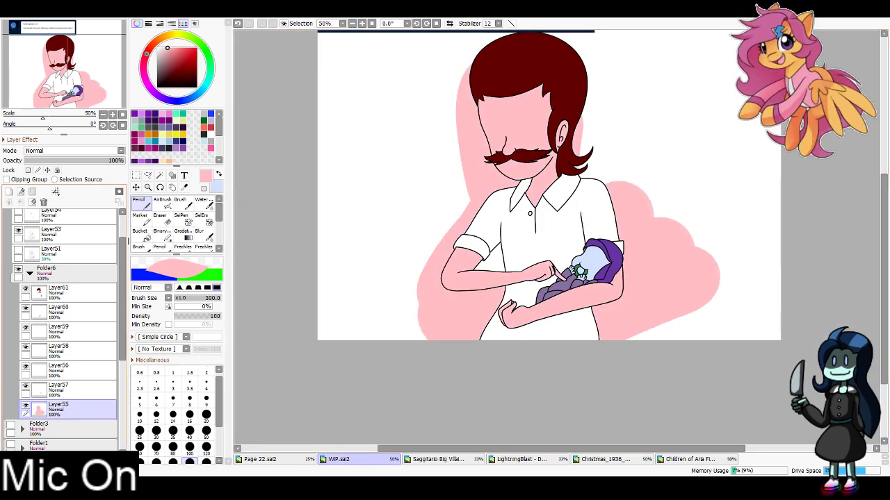
{"action": "left_click", "coordinate": [26, 405]}
{"action": "left_click", "coordinate": [160, 176]}
{"action": "left_click", "coordinate": [403, 159]}
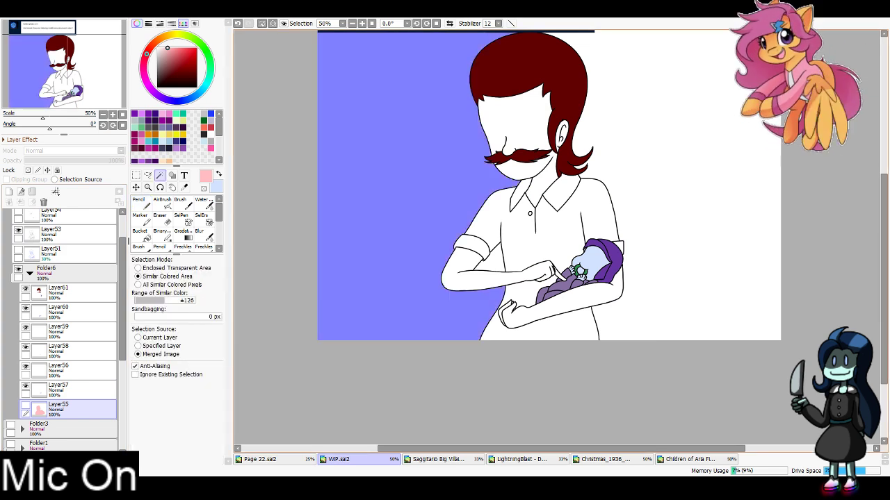
{"action": "left_click", "coordinate": [653, 159]}
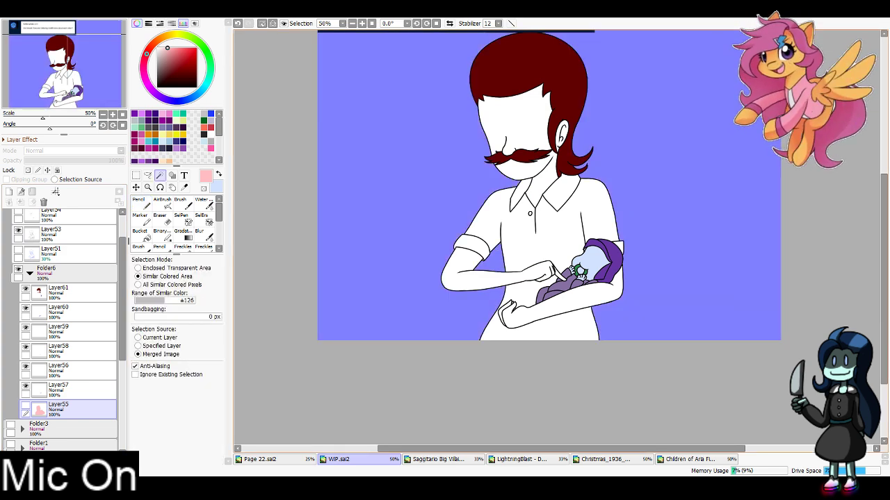
{"action": "key", "text": "ctrl+x"}
{"action": "left_click", "coordinate": [26, 405]}
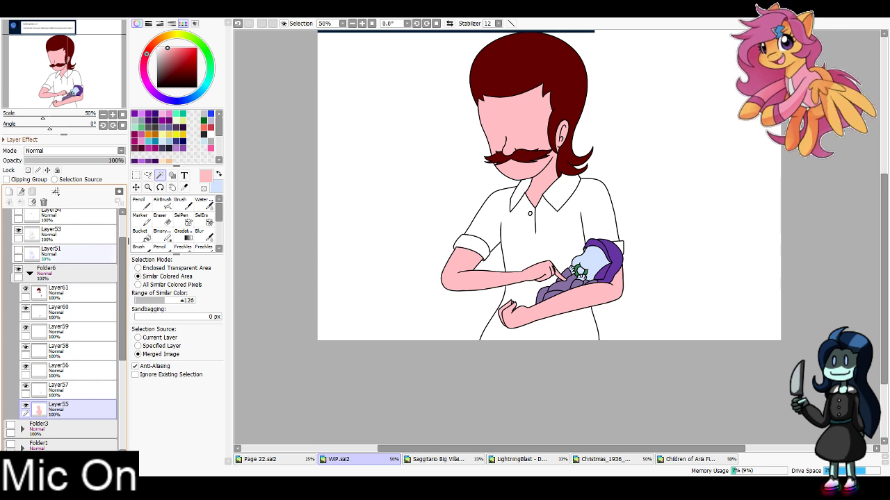
Show the facial features on Layer54 and make Layer56 the active layer
{"action": "left_click_drag", "start_coordinate": [123, 255], "coordinate": [122, 250]}
{"action": "left_click", "coordinate": [19, 219]}
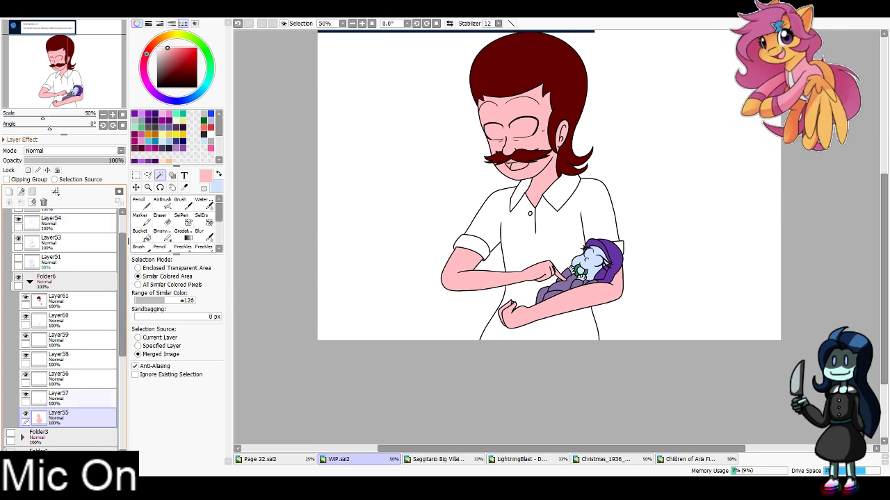
{"action": "left_click", "coordinate": [89, 379]}
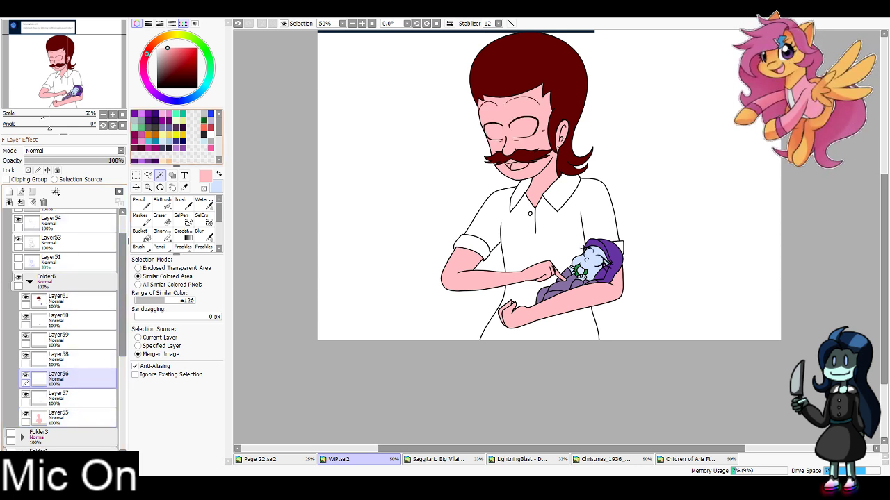
Fill the inside of the man's mouth crimson and his tongue orange-red on Layer56 with the Bucket
{"action": "left_click", "coordinate": [204, 127]}
{"action": "key", "text": "x"}
{"action": "left_click", "coordinate": [211, 127]}
{"action": "left_click", "coordinate": [26, 355]}
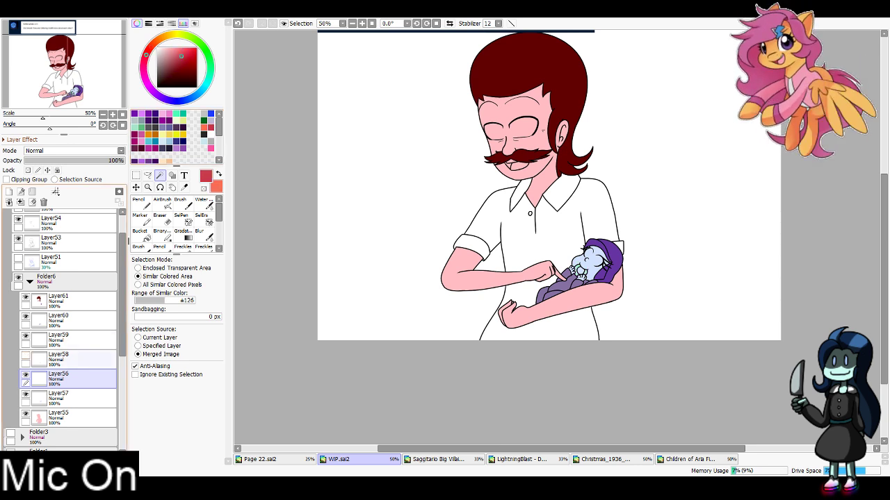
{"action": "left_click", "coordinate": [26, 355]}
{"action": "left_click", "coordinate": [362, 23]}
{"action": "left_click", "coordinate": [362, 23]}
{"action": "left_click", "coordinate": [363, 23]}
{"action": "left_click", "coordinate": [60, 70]}
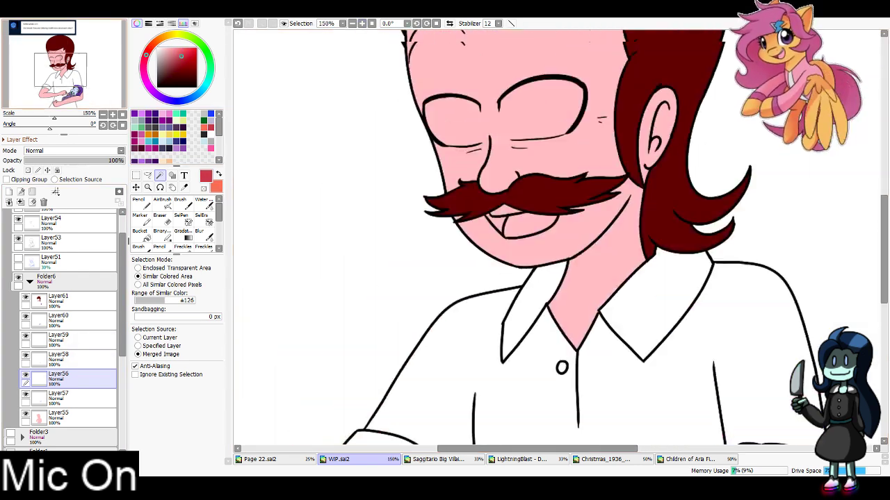
{"action": "left_click_drag", "start_coordinate": [550, 236], "coordinate": [533, 259]}
{"action": "left_click", "coordinate": [142, 235]}
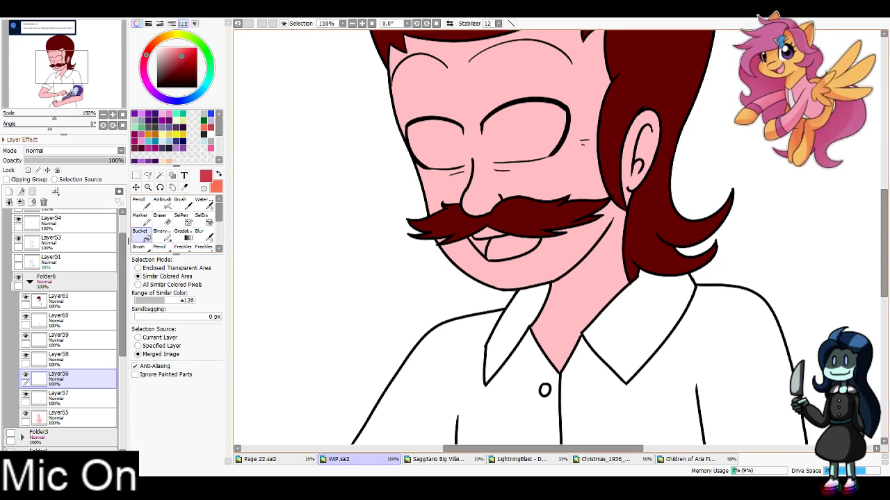
{"action": "left_click", "coordinate": [481, 246]}
{"action": "key", "text": "x"}
{"action": "left_click", "coordinate": [512, 248]}
Paint the whites of both the man's eyes on Layer56 with the size 16 Pencil
{"action": "left_click", "coordinate": [212, 135]}
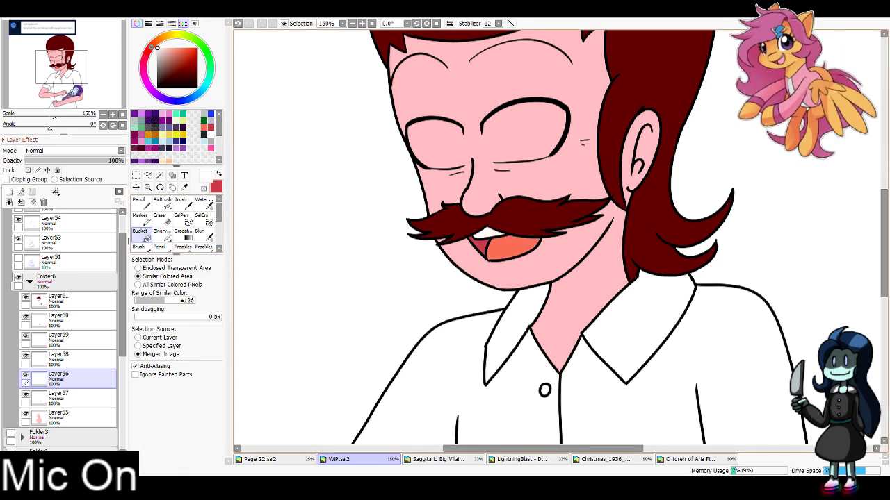
{"action": "left_click", "coordinate": [58, 63]}
{"action": "left_click", "coordinate": [113, 114]}
{"action": "left_click", "coordinate": [141, 204]}
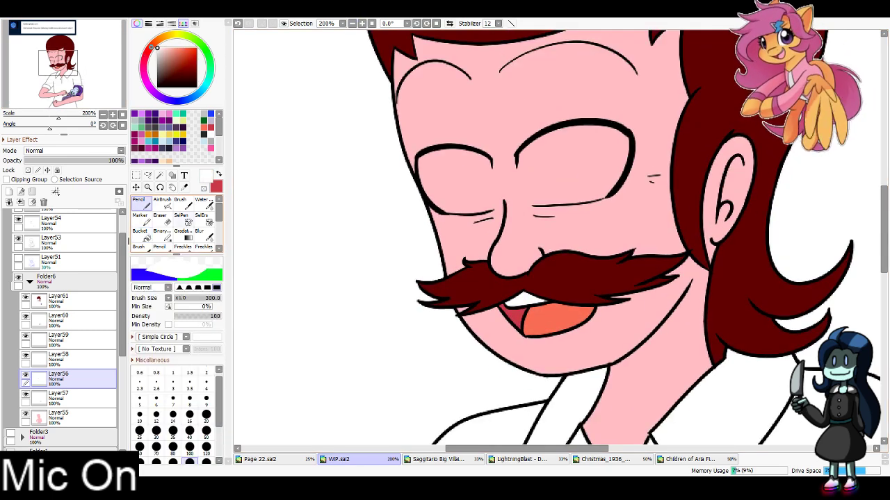
{"action": "left_click", "coordinate": [190, 417]}
{"action": "left_click_drag", "start_coordinate": [522, 143], "coordinate": [533, 221]}
{"action": "left_click_drag", "start_coordinate": [480, 144], "coordinate": [490, 230]}
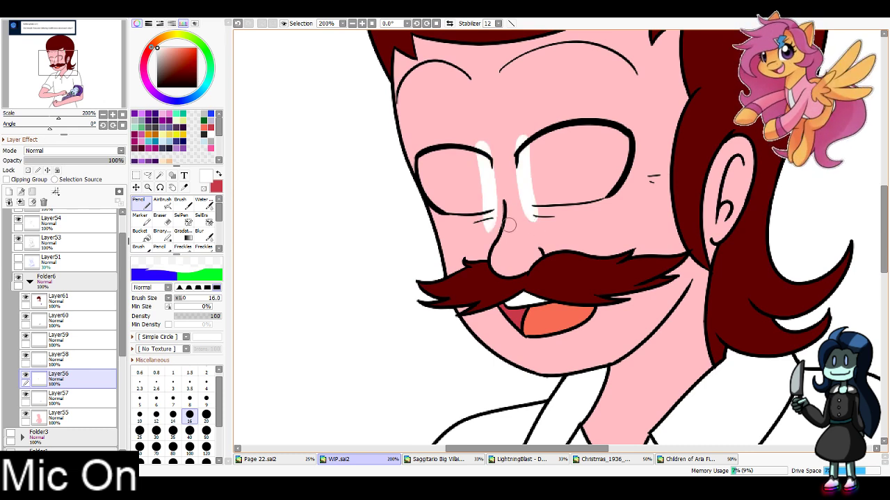
{"action": "mouse_move", "coordinate": [535, 200]}
{"action": "left_mouse_down"}
{"action": "mouse_move", "coordinate": [605, 188]}
{"action": "mouse_move", "coordinate": [578, 196]}
{"action": "mouse_move", "coordinate": [607, 183]}
{"action": "mouse_move", "coordinate": [623, 141]}
{"action": "mouse_move", "coordinate": [558, 144]}
{"action": "mouse_move", "coordinate": [597, 128]}
{"action": "mouse_move", "coordinate": [534, 149]}
{"action": "mouse_move", "coordinate": [587, 137]}
{"action": "mouse_move", "coordinate": [542, 144]}
{"action": "mouse_move", "coordinate": [576, 133]}
{"action": "mouse_move", "coordinate": [614, 149]}
{"action": "mouse_move", "coordinate": [608, 167]}
{"action": "mouse_move", "coordinate": [538, 172]}
{"action": "left_mouse_up"}
{"action": "mouse_move", "coordinate": [477, 161]}
{"action": "left_mouse_down"}
{"action": "mouse_move", "coordinate": [433, 156]}
{"action": "mouse_move", "coordinate": [469, 161]}
{"action": "mouse_move", "coordinate": [454, 154]}
{"action": "mouse_move", "coordinate": [426, 161]}
{"action": "mouse_move", "coordinate": [432, 187]}
{"action": "mouse_move", "coordinate": [469, 203]}
{"action": "mouse_move", "coordinate": [450, 203]}
{"action": "mouse_move", "coordinate": [479, 203]}
{"action": "mouse_move", "coordinate": [448, 205]}
{"action": "mouse_move", "coordinate": [483, 200]}
{"action": "mouse_move", "coordinate": [474, 206]}
{"action": "mouse_move", "coordinate": [467, 180]}
{"action": "mouse_move", "coordinate": [431, 177]}
{"action": "left_mouse_up"}
Erase the white overspill around the man's eyes and nose bridge with the size 16 Eraser
{"action": "key", "text": "e"}
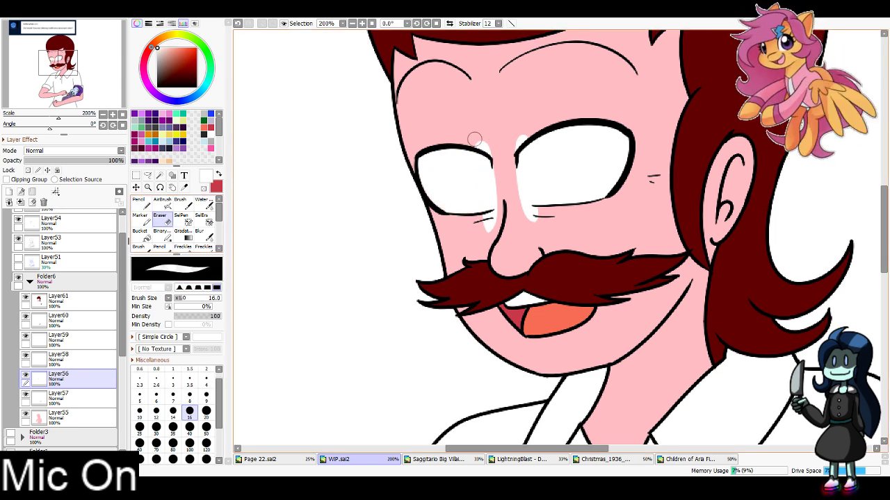
{"action": "left_click_drag", "start_coordinate": [474, 140], "coordinate": [498, 153]}
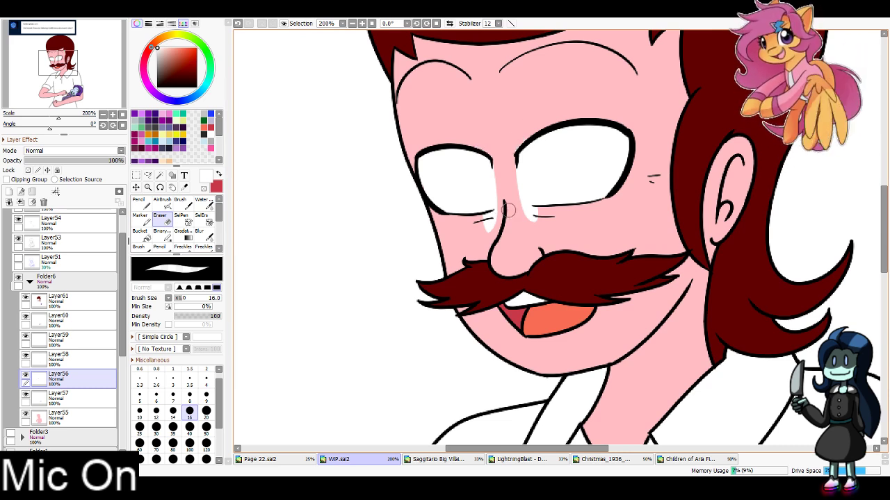
{"action": "mouse_move", "coordinate": [509, 211]}
{"action": "left_mouse_down"}
{"action": "mouse_move", "coordinate": [503, 220]}
{"action": "mouse_move", "coordinate": [538, 214]}
{"action": "left_mouse_up"}
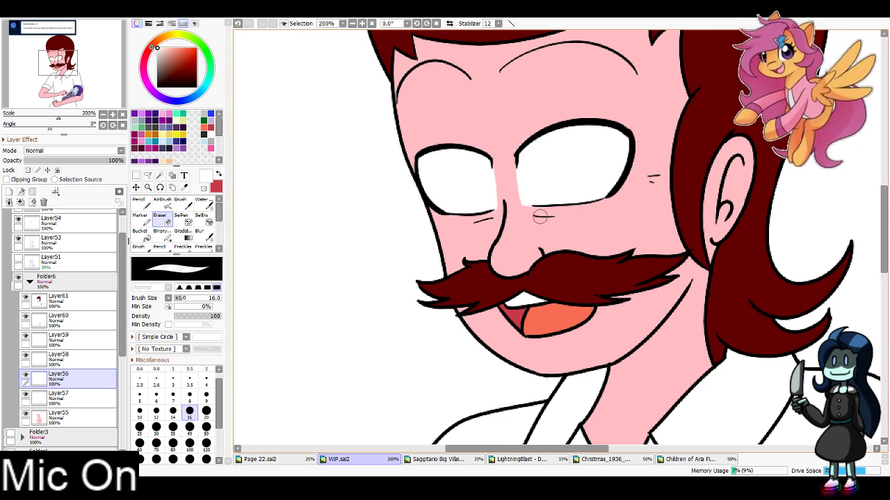
{"action": "mouse_move", "coordinate": [497, 155]}
{"action": "left_mouse_down"}
{"action": "mouse_move", "coordinate": [502, 227]}
{"action": "mouse_move", "coordinate": [516, 193]}
{"action": "mouse_move", "coordinate": [510, 153]}
{"action": "mouse_move", "coordinate": [522, 231]}
{"action": "left_mouse_up"}
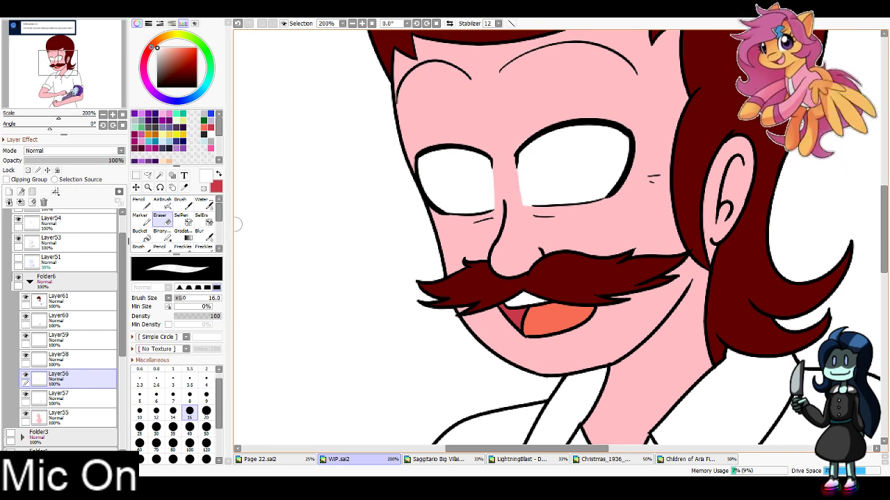
Paint the whites of both the baby's eyes on Layer56 with the size 16 Pencil
{"action": "left_click", "coordinate": [141, 203]}
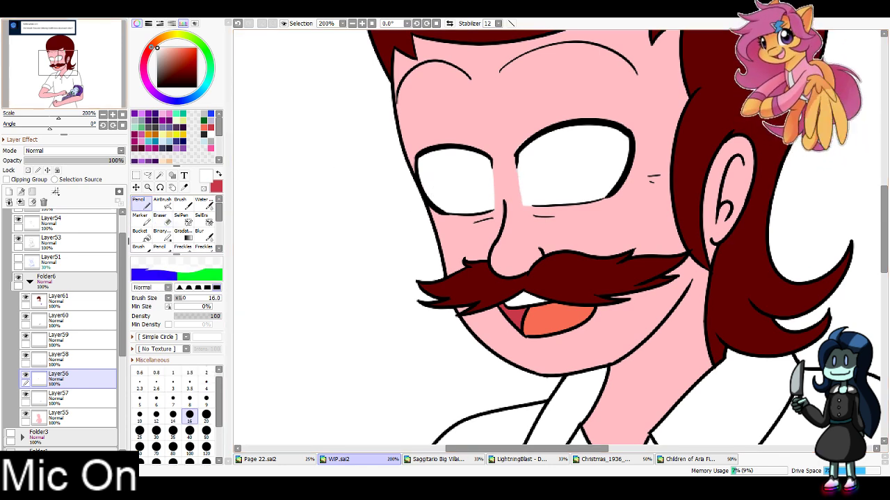
{"action": "left_click_drag", "start_coordinate": [82, 96], "coordinate": [78, 90]}
{"action": "left_click", "coordinate": [362, 22]}
{"action": "left_click", "coordinate": [417, 23]}
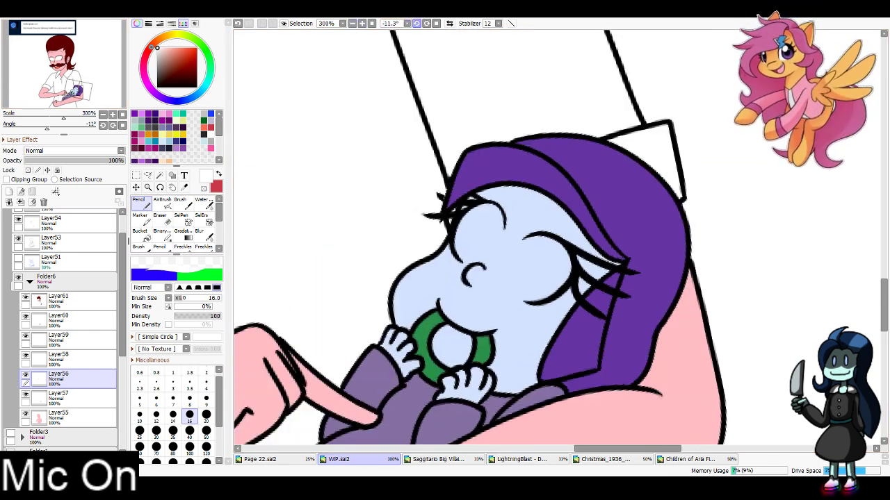
{"action": "left_click", "coordinate": [416, 23]}
{"action": "mouse_move", "coordinate": [533, 255]}
{"action": "left_mouse_down"}
{"action": "mouse_move", "coordinate": [522, 298]}
{"action": "mouse_move", "coordinate": [519, 287]}
{"action": "mouse_move", "coordinate": [541, 296]}
{"action": "mouse_move", "coordinate": [554, 288]}
{"action": "mouse_move", "coordinate": [533, 285]}
{"action": "mouse_move", "coordinate": [535, 267]}
{"action": "mouse_move", "coordinate": [556, 260]}
{"action": "left_mouse_up"}
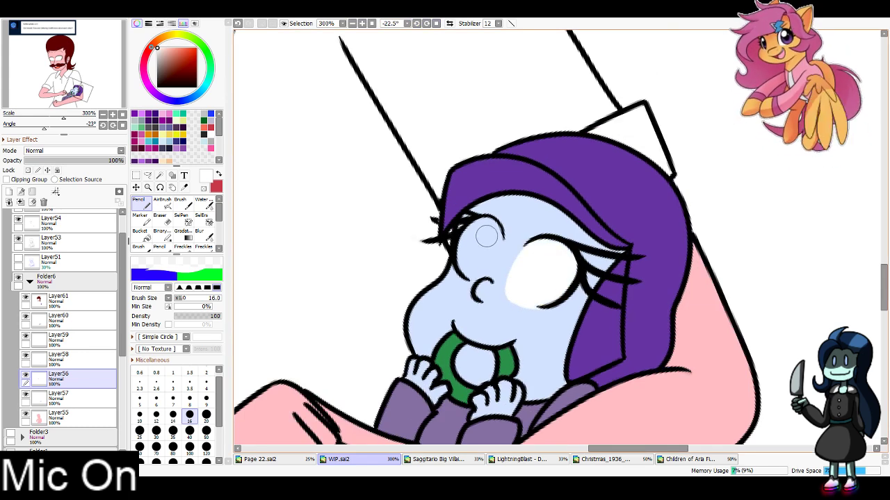
{"action": "mouse_move", "coordinate": [487, 236]}
{"action": "left_mouse_down"}
{"action": "mouse_move", "coordinate": [481, 267]}
{"action": "mouse_move", "coordinate": [480, 226]}
{"action": "mouse_move", "coordinate": [482, 248]}
{"action": "mouse_move", "coordinate": [499, 252]}
{"action": "left_mouse_up"}
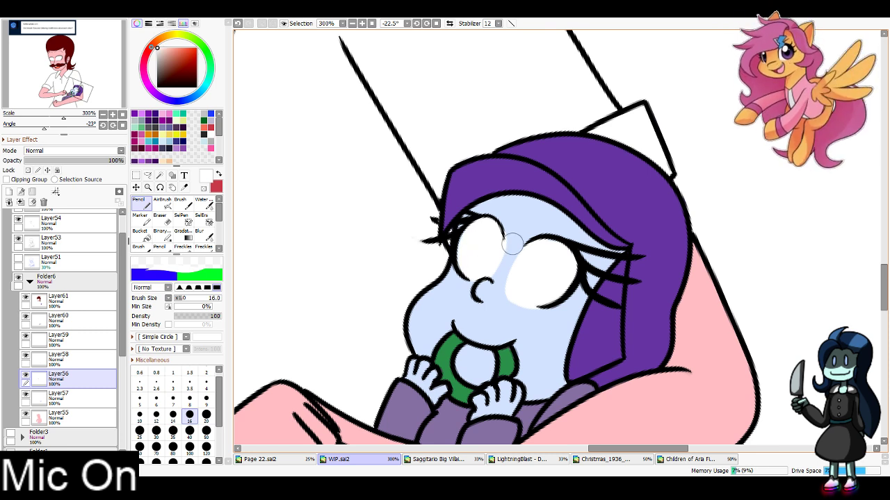
Erase the white overspill between the baby's eyes with the size 8 Eraser
{"action": "triple_click", "coordinate": [417, 24]}
{"action": "left_click", "coordinate": [161, 219]}
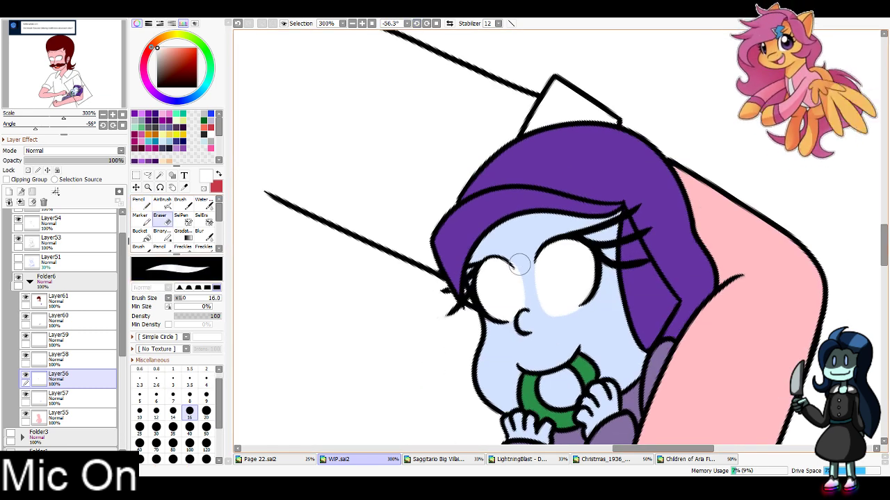
{"action": "left_click", "coordinate": [189, 395]}
{"action": "left_click_drag", "start_coordinate": [521, 268], "coordinate": [522, 336]}
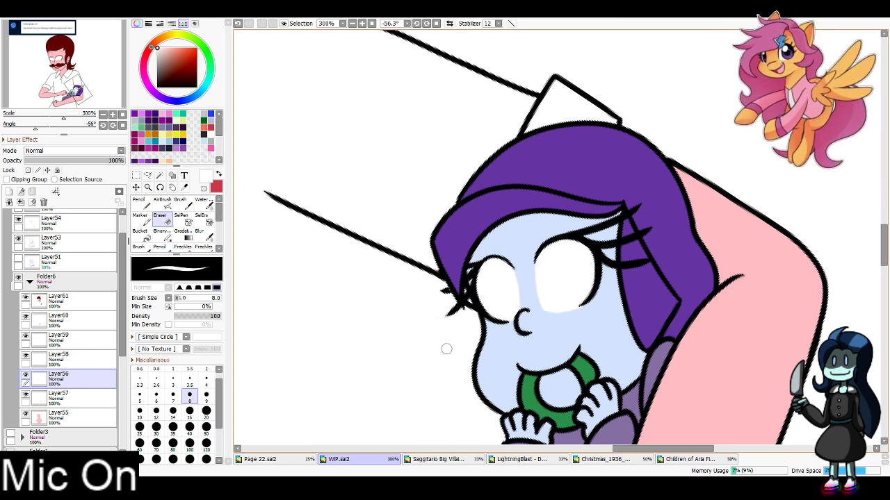
Add two new layers above Layer56 and show the sketch on Layer51 as a guide
{"action": "double_click", "coordinate": [8, 192]}
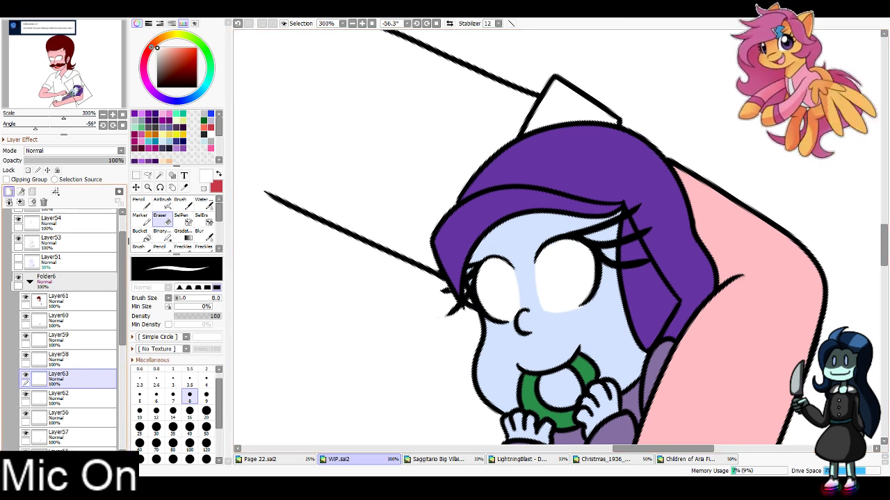
{"action": "left_click", "coordinate": [18, 258]}
Outline both of the baby's irises in black on Layer63 with the size 4 Pencil, following the sketch
{"action": "left_click", "coordinate": [218, 174]}
{"action": "left_click", "coordinate": [196, 88]}
{"action": "left_click", "coordinate": [141, 203]}
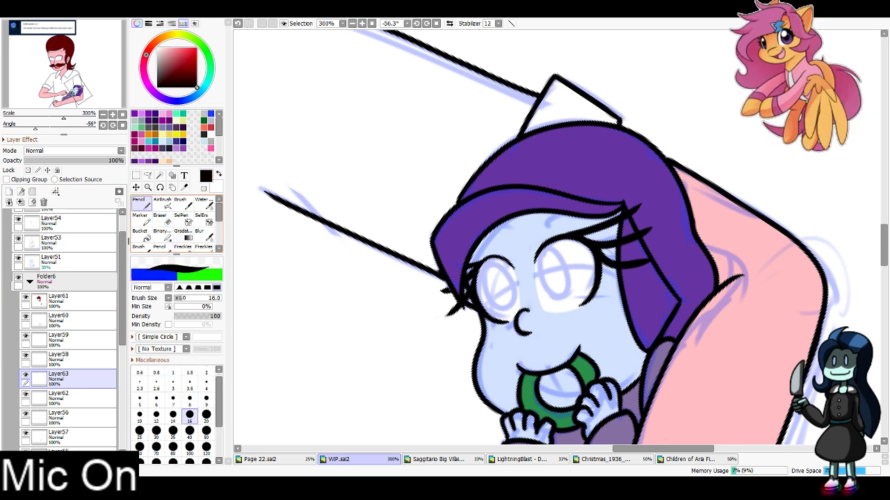
{"action": "left_click", "coordinate": [206, 381]}
{"action": "mouse_move", "coordinate": [550, 252]}
{"action": "left_mouse_down"}
{"action": "mouse_move", "coordinate": [543, 280]}
{"action": "mouse_move", "coordinate": [549, 244]}
{"action": "left_mouse_up"}
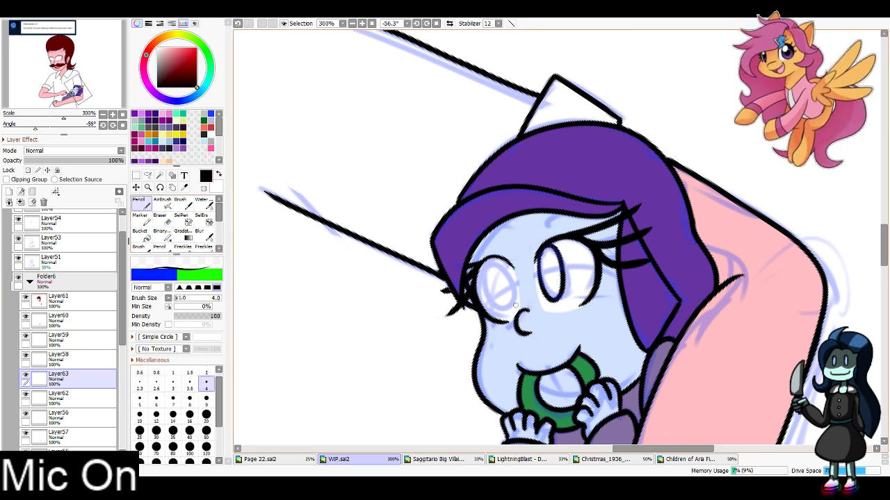
{"action": "mouse_move", "coordinate": [491, 270]}
{"action": "left_mouse_down"}
{"action": "mouse_move", "coordinate": [503, 312]}
{"action": "mouse_move", "coordinate": [493, 263]}
{"action": "left_mouse_up"}
{"action": "key", "text": "ctrl+z"}
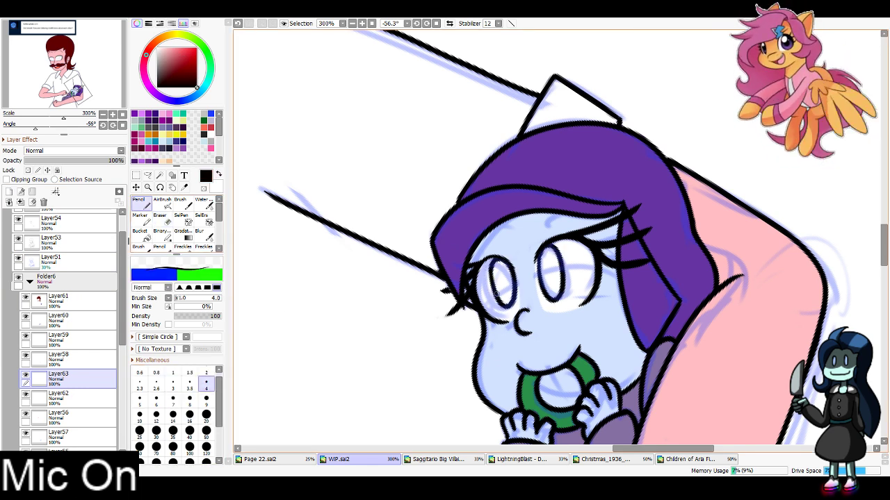
Outline the iris of the man's larger eye, nearest his ear, in black on Layer63 with the size 4 Pencil
{"action": "left_click_drag", "start_coordinate": [61, 76], "coordinate": [61, 62]}
{"action": "left_click", "coordinate": [437, 24]}
{"action": "scroll", "coordinate": [529, 176], "scroll_direction": "down", "scroll_amount": 2}
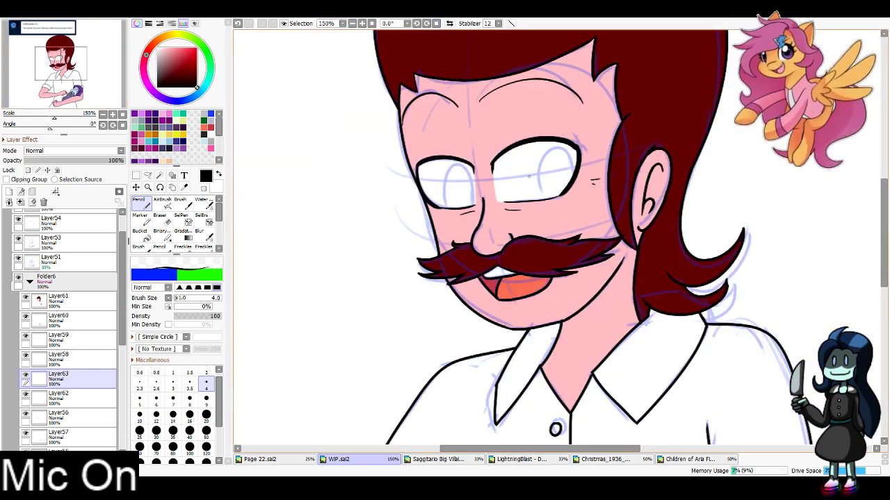
{"action": "left_click_drag", "start_coordinate": [543, 204], "coordinate": [573, 197]}
{"action": "key", "text": "ctrl+z"}
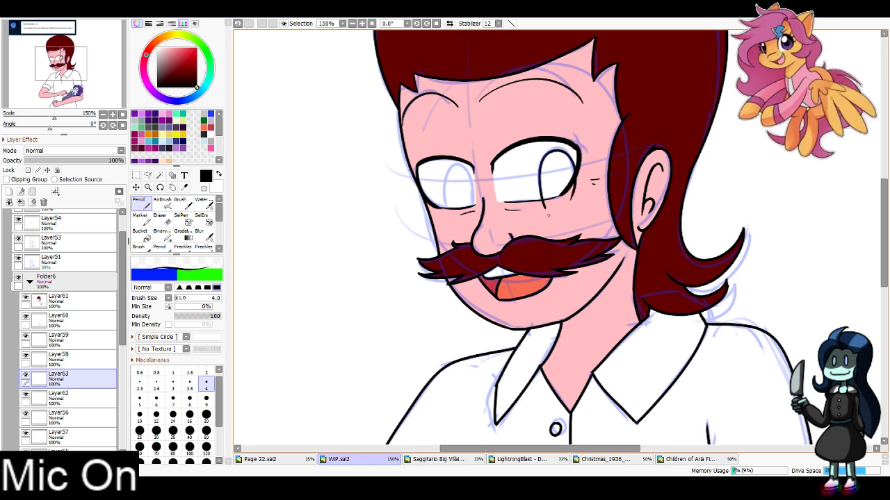
{"action": "key", "text": "ctrl+z"}
{"action": "mouse_move", "coordinate": [560, 148]}
{"action": "left_mouse_down"}
{"action": "mouse_move", "coordinate": [539, 209]}
{"action": "mouse_move", "coordinate": [570, 188]}
{"action": "left_mouse_up"}
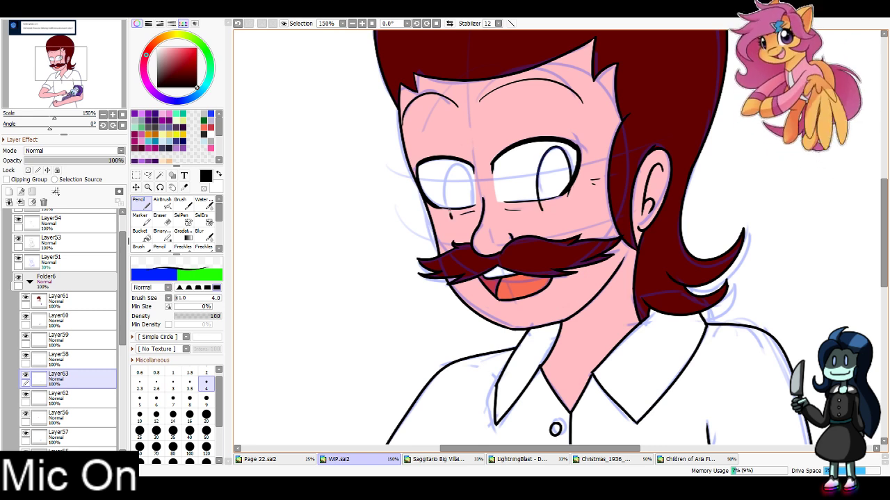
Outline the iris of the man's smaller, far eye in black on Layer63, redoing the stroke until it follows the sketch
{"action": "key", "text": "ctrl+z"}
{"action": "mouse_move", "coordinate": [450, 214]}
{"action": "left_mouse_down"}
{"action": "mouse_move", "coordinate": [473, 207]}
{"action": "mouse_move", "coordinate": [446, 189]}
{"action": "mouse_move", "coordinate": [453, 218]}
{"action": "left_mouse_up"}
{"action": "key", "text": "ctrl+z"}
{"action": "key", "text": "ctrl+z"}
{"action": "mouse_move", "coordinate": [473, 200]}
{"action": "left_mouse_down"}
{"action": "mouse_move", "coordinate": [471, 213]}
{"action": "mouse_move", "coordinate": [451, 220]}
{"action": "mouse_move", "coordinate": [469, 225]}
{"action": "mouse_move", "coordinate": [456, 171]}
{"action": "mouse_move", "coordinate": [471, 221]}
{"action": "left_mouse_up"}
{"action": "key", "text": "ctrl+z"}
{"action": "key", "text": "ctrl+z"}
{"action": "key", "text": "ctrl+z"}
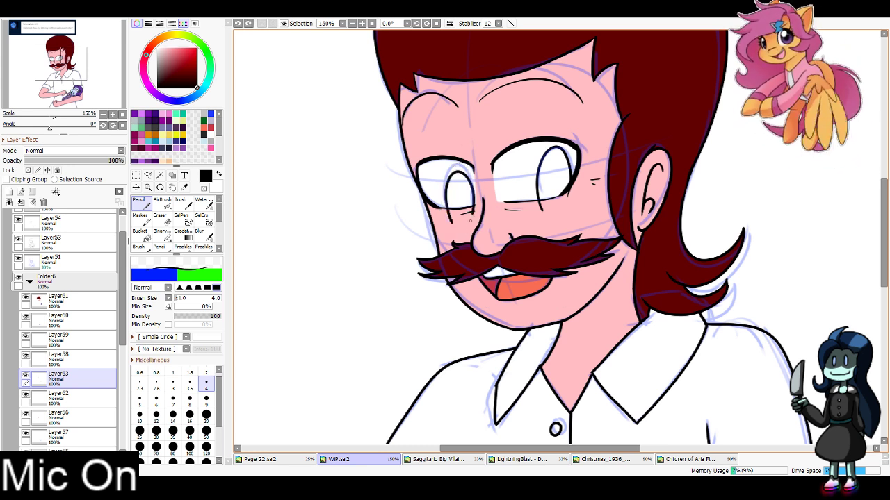
{"action": "key", "text": "ctrl+z"}
{"action": "mouse_move", "coordinate": [453, 163]}
{"action": "left_mouse_down"}
{"action": "mouse_move", "coordinate": [451, 219]}
{"action": "mouse_move", "coordinate": [473, 167]}
{"action": "mouse_move", "coordinate": [472, 175]}
{"action": "left_mouse_up"}
{"action": "key", "text": "ctrl+z"}
Erase the parts of the man's iris outlines that extend beyond the eyes with the size 8 Eraser
{"action": "key", "text": "e"}
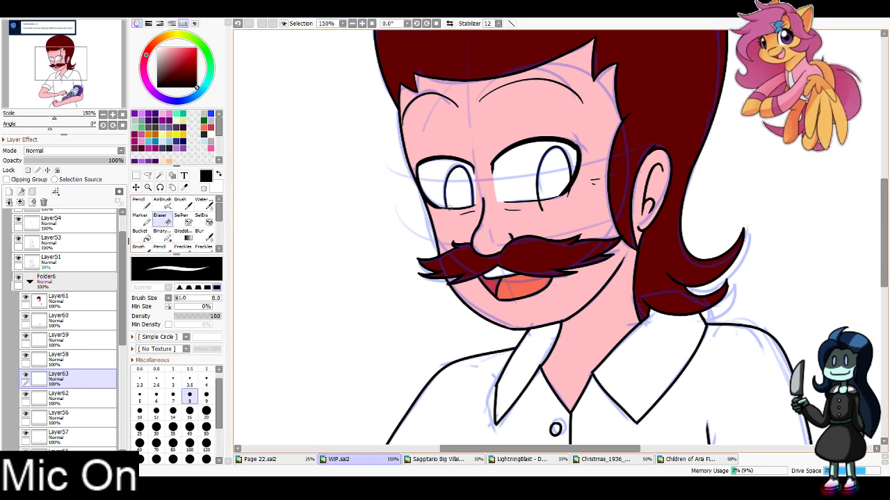
{"action": "key", "text": "ctrl+z"}
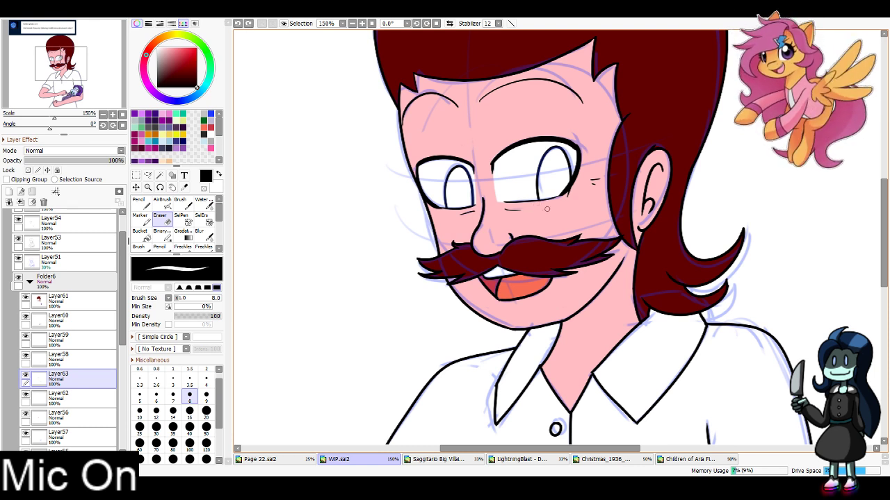
{"action": "left_click_drag", "start_coordinate": [572, 193], "coordinate": [572, 191]}
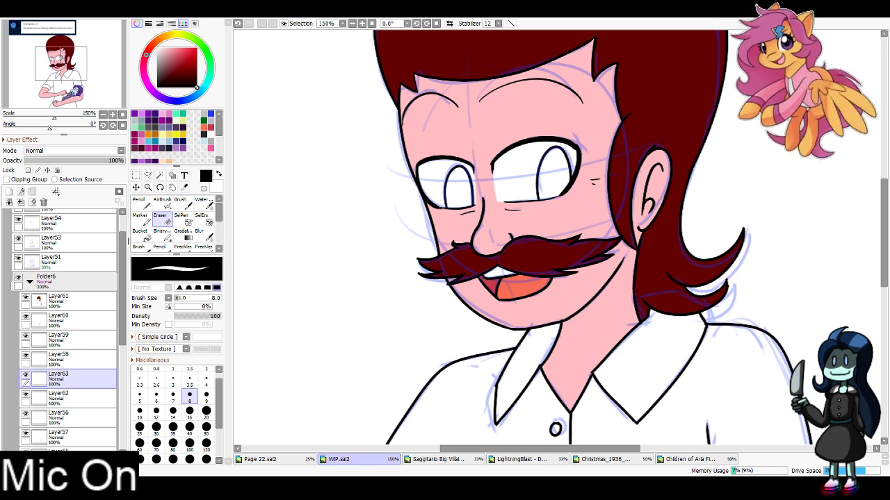
Hide the sketch on Layer51 and, with Layer62 active, select the man's and baby's irises with the Magic Wand
{"action": "left_click", "coordinate": [90, 399]}
{"action": "left_click", "coordinate": [18, 257]}
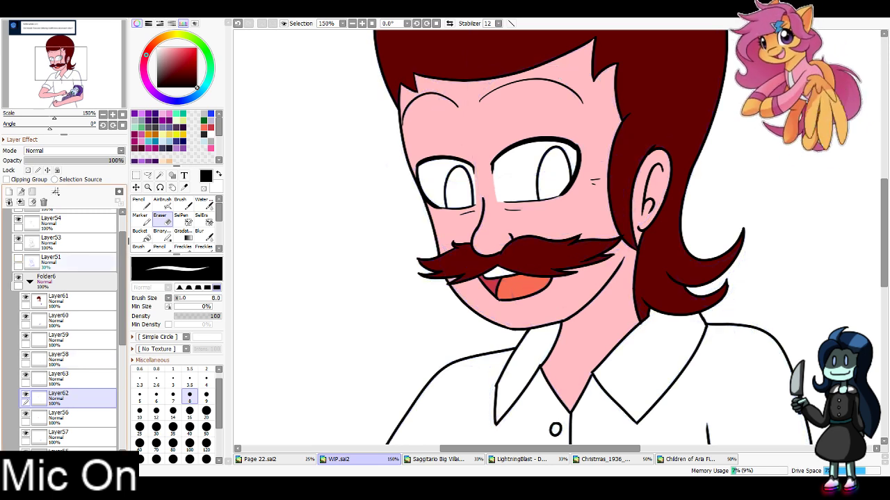
{"action": "left_click", "coordinate": [160, 175]}
{"action": "left_click", "coordinate": [459, 191]}
{"action": "left_click", "coordinate": [554, 175]}
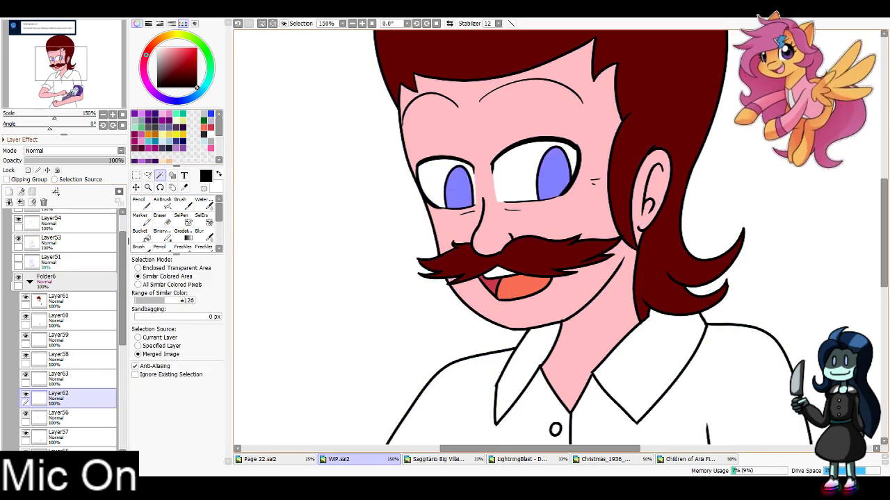
{"action": "left_click_drag", "start_coordinate": [591, 417], "coordinate": [453, 39]}
{"action": "left_click", "coordinate": [598, 169]}
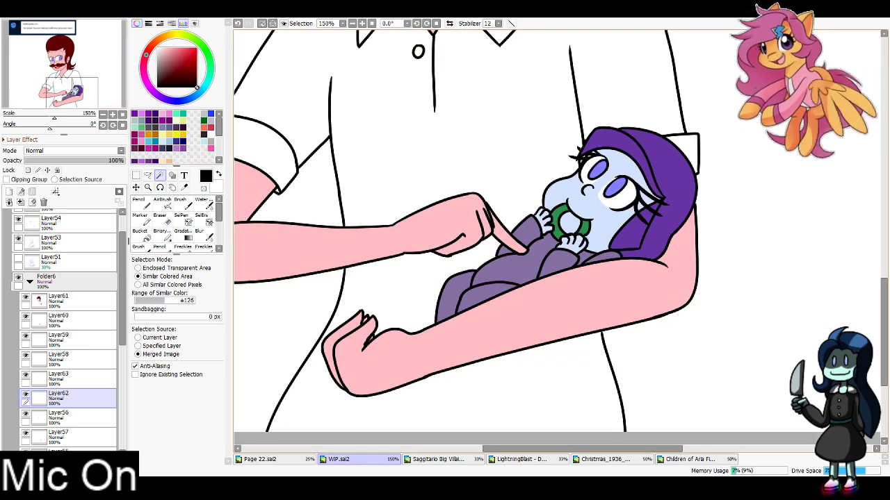
Sample the dark purple and the lighter purple from Glittering Graffiti's design in the Children of Aria reference document
{"action": "left_click", "coordinate": [691, 458]}
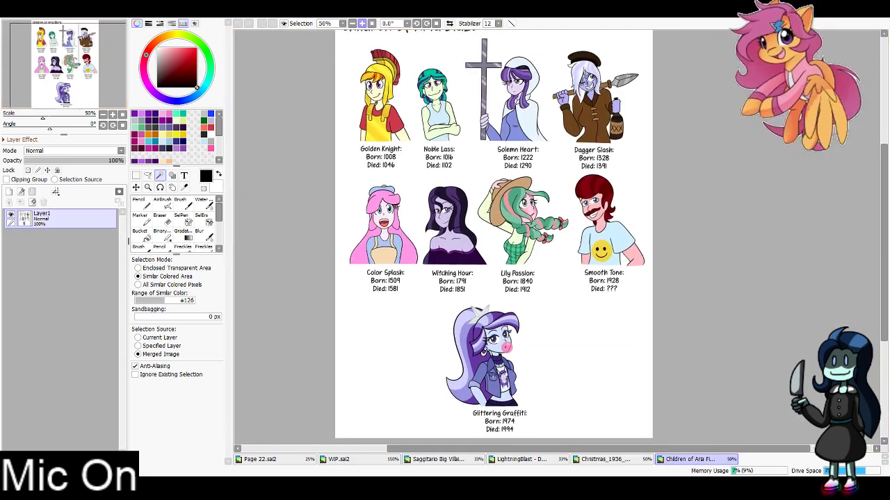
{"action": "double_click", "coordinate": [363, 23]}
{"action": "left_click_drag", "start_coordinate": [486, 369], "coordinate": [547, 198]}
{"action": "left_click", "coordinate": [185, 188]}
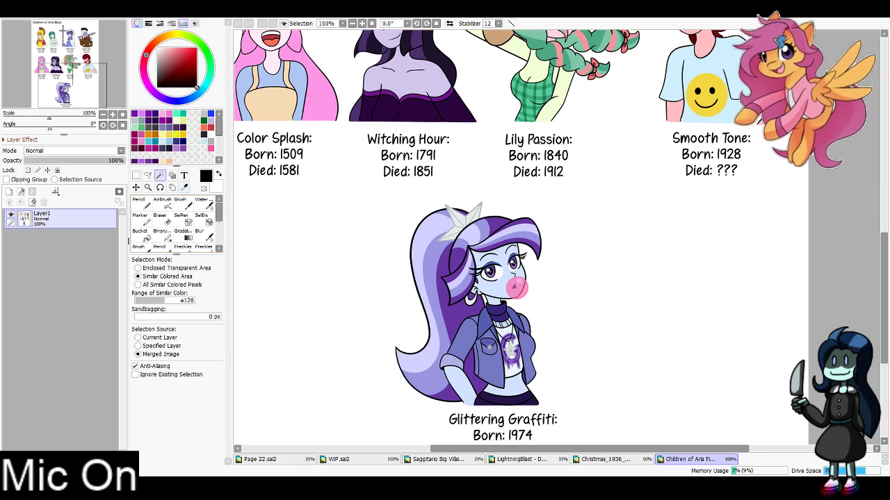
{"action": "left_click", "coordinate": [510, 340]}
{"action": "key", "text": "x"}
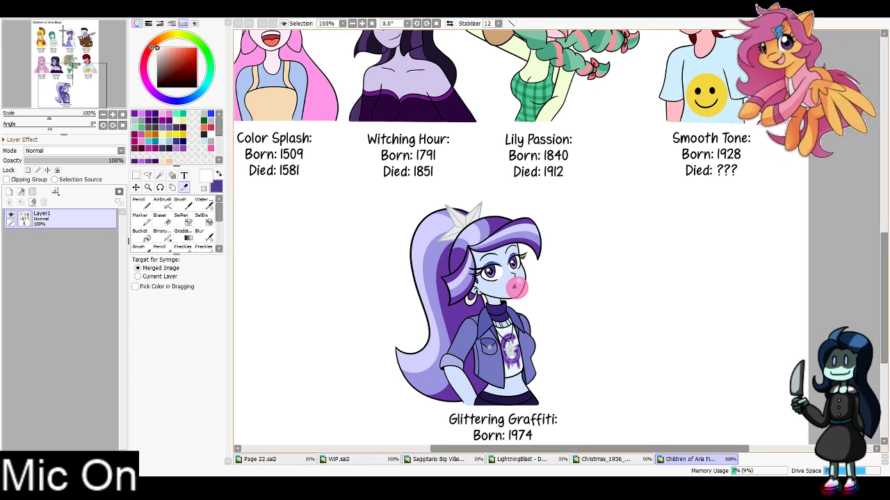
{"action": "left_click", "coordinate": [512, 358]}
{"action": "key", "text": "x"}
Return to WIP.sai2 and fill both of the baby's irises with dark purple on Layer62 using the size 40 Pencil
{"action": "left_click", "coordinate": [350, 460]}
{"action": "key", "text": "x"}
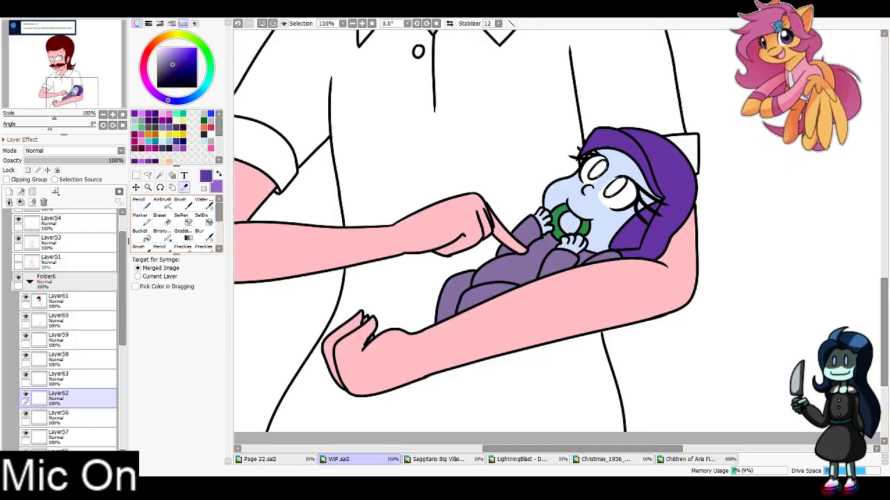
{"action": "left_click", "coordinate": [141, 203]}
{"action": "left_click", "coordinate": [189, 432]}
{"action": "left_click", "coordinate": [597, 170]}
{"action": "left_click", "coordinate": [616, 187]}
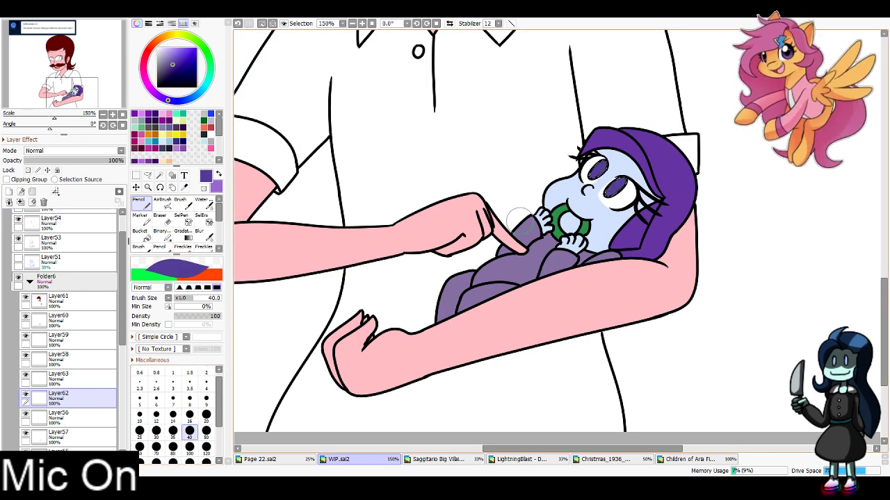
Paint the lower part of both baby irises in the lighter purple with the size 16 Pencil
{"action": "key", "text": "x"}
{"action": "left_click", "coordinate": [189, 416]}
{"action": "left_click", "coordinate": [607, 194]}
{"action": "key", "text": "ctrl+z"}
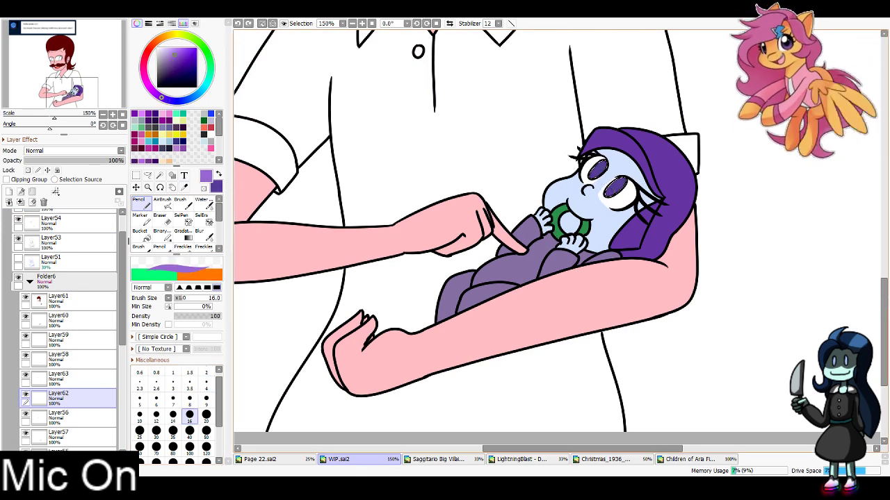
{"action": "left_click", "coordinate": [607, 195]}
{"action": "left_click", "coordinate": [591, 175]}
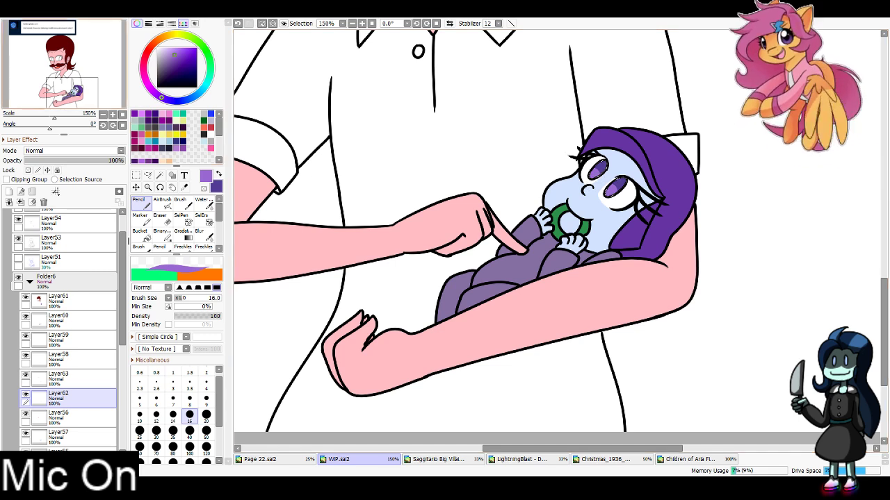
Sample the blue and light blue of Smooth Tone's eyes from the Children of Aria reference document
{"action": "left_click_drag", "start_coordinate": [60, 70], "coordinate": [60, 62]}
{"action": "left_click", "coordinate": [689, 459]}
{"action": "left_click_drag", "start_coordinate": [660, 174], "coordinate": [553, 377]}
{"action": "key", "text": "alt"}
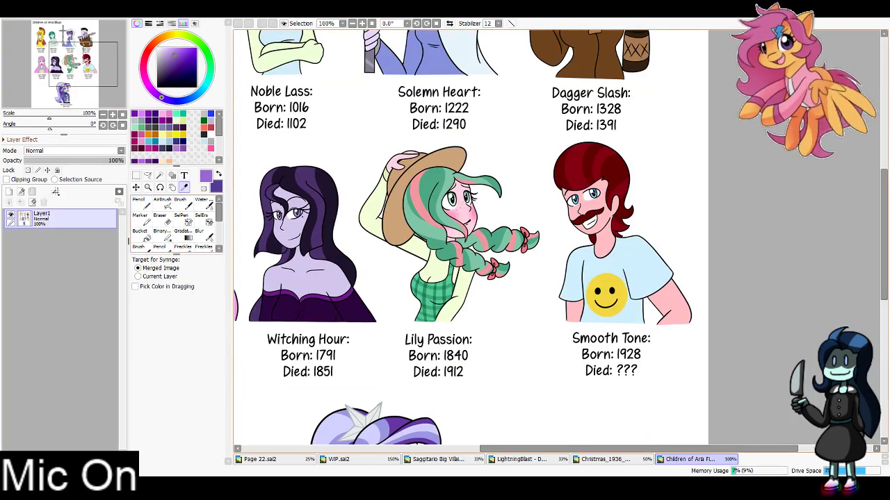
{"action": "left_click", "coordinate": [593, 195]}
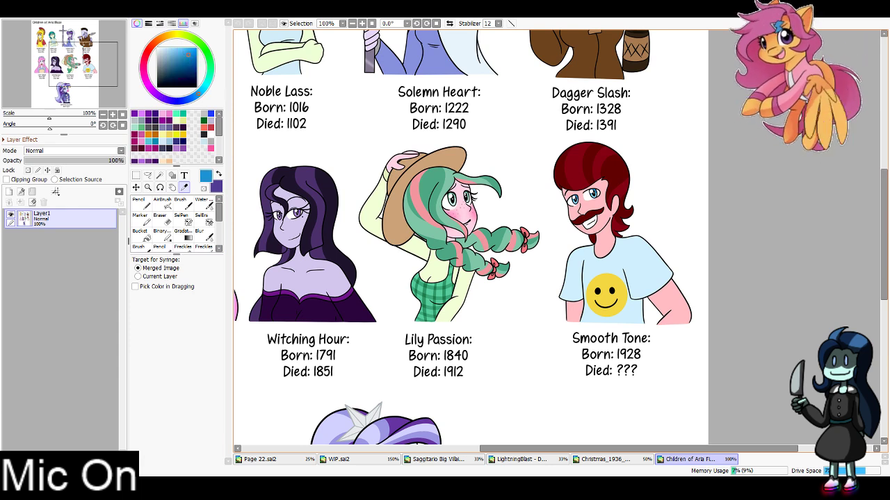
{"action": "key", "text": "x"}
{"action": "left_click", "coordinate": [593, 196]}
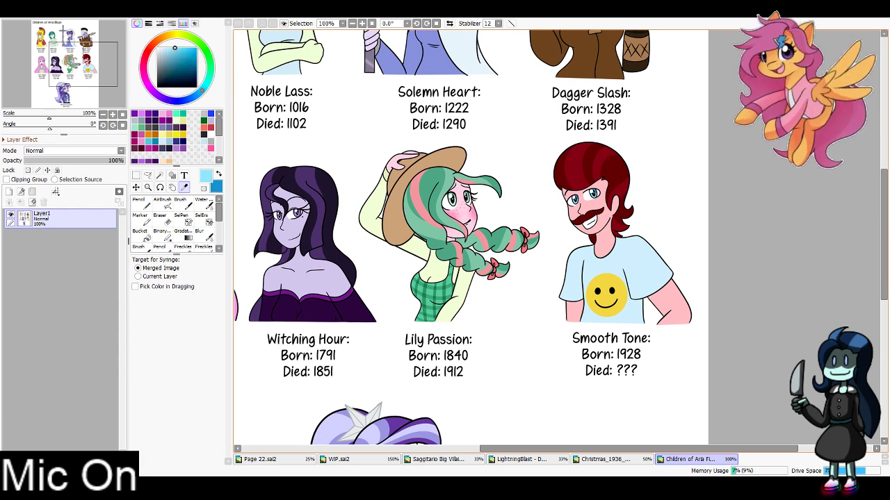
Fill the man's irises in WIP.sai2 with blue, adding light blue in their lower part with the size 16 Pencil
{"action": "left_click", "coordinate": [339, 459]}
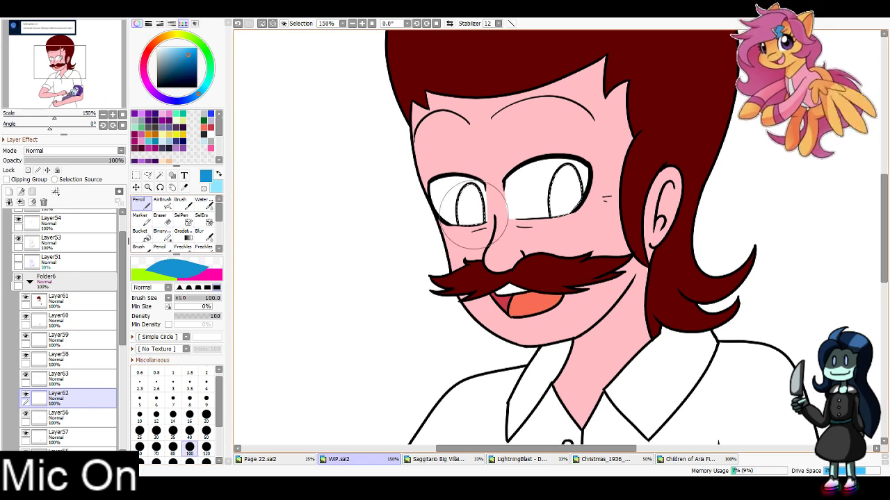
{"action": "mouse_move", "coordinate": [474, 215]}
{"action": "left_mouse_down"}
{"action": "mouse_move", "coordinate": [580, 191]}
{"action": "mouse_move", "coordinate": [582, 212]}
{"action": "mouse_move", "coordinate": [571, 216]}
{"action": "mouse_move", "coordinate": [480, 215]}
{"action": "mouse_move", "coordinate": [473, 226]}
{"action": "left_mouse_up"}
{"action": "key", "text": "x"}
{"action": "left_click", "coordinate": [190, 416]}
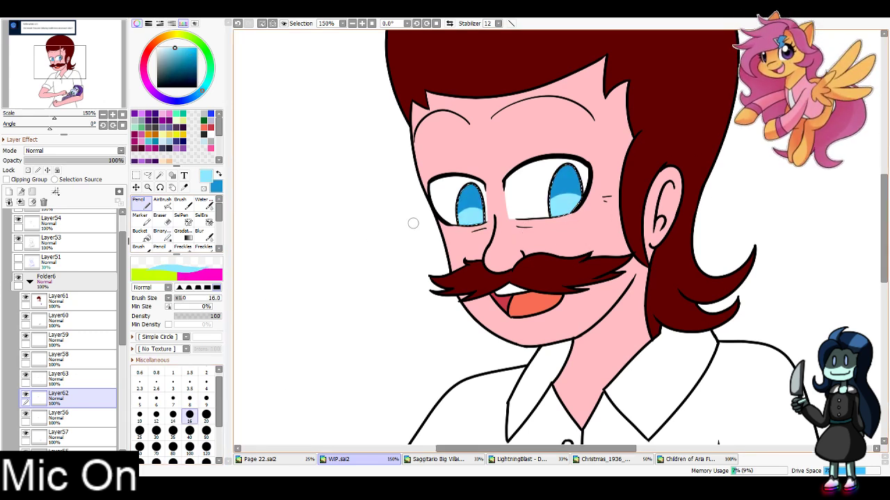
Paint black pupils in the man's and baby's irises on Layer62 with the size 8 Pencil, and clear the selection
{"action": "key", "text": "x"}
{"action": "left_click", "coordinate": [189, 400]}
{"action": "mouse_move", "coordinate": [563, 174]}
{"action": "left_mouse_down"}
{"action": "mouse_move", "coordinate": [558, 209]}
{"action": "mouse_move", "coordinate": [568, 210]}
{"action": "left_mouse_up"}
{"action": "key", "text": "ctrl+z"}
{"action": "key", "text": "ctrl+z"}
{"action": "left_click_drag", "start_coordinate": [467, 224], "coordinate": [472, 224]}
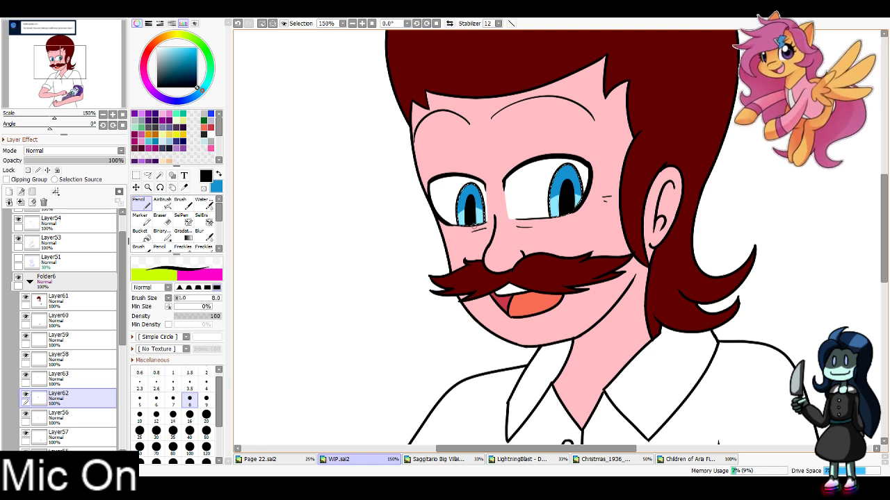
{"action": "left_click_drag", "start_coordinate": [65, 78], "coordinate": [82, 92]}
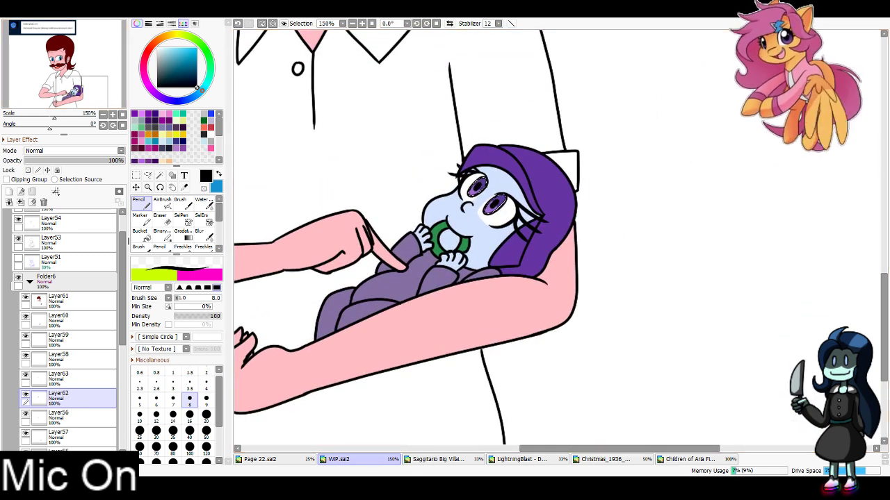
{"action": "key", "text": "ctrl+d"}
Add white highlights to both of the baby's eyes on Layer63 with the size 8 Pencil
{"action": "left_click", "coordinate": [87, 379]}
{"action": "key", "text": "x"}
{"action": "left_click", "coordinate": [211, 134]}
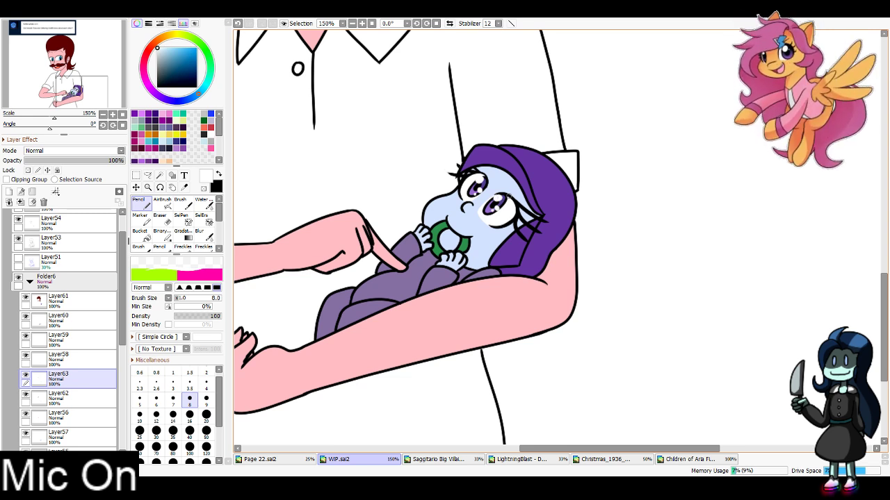
Dab white highlights onto both of the man's irises on Layer63 with the size 16 Pencil
{"action": "left_click_drag", "start_coordinate": [82, 92], "coordinate": [67, 64]}
{"action": "left_click", "coordinate": [190, 416]}
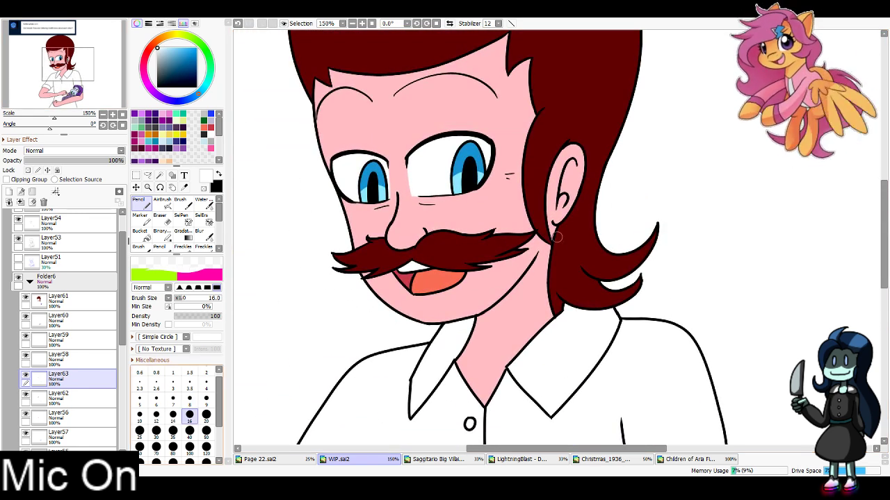
{"action": "mouse_move", "coordinate": [372, 168]}
{"action": "left_mouse_down"}
{"action": "mouse_move", "coordinate": [366, 175]}
{"action": "mouse_move", "coordinate": [383, 189]}
{"action": "left_mouse_up"}
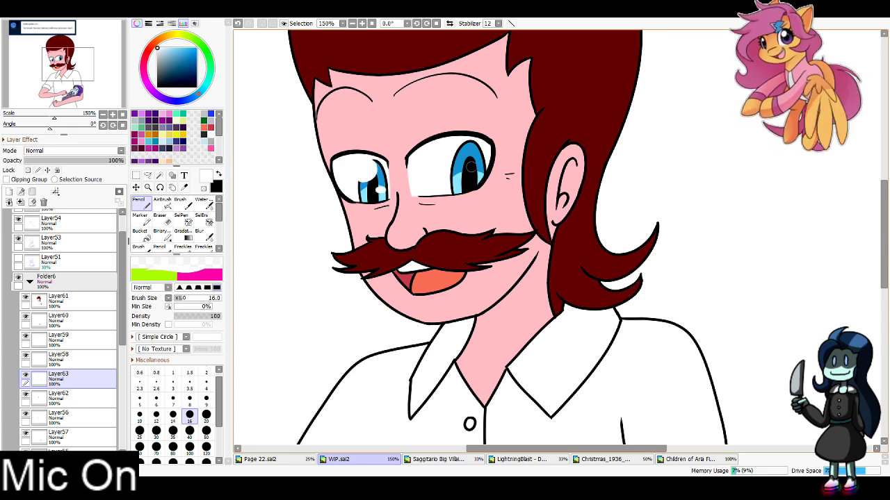
{"action": "mouse_move", "coordinate": [471, 167]}
{"action": "left_mouse_down"}
{"action": "mouse_move", "coordinate": [460, 147]}
{"action": "mouse_move", "coordinate": [474, 165]}
{"action": "left_mouse_up"}
{"action": "left_click", "coordinate": [478, 175]}
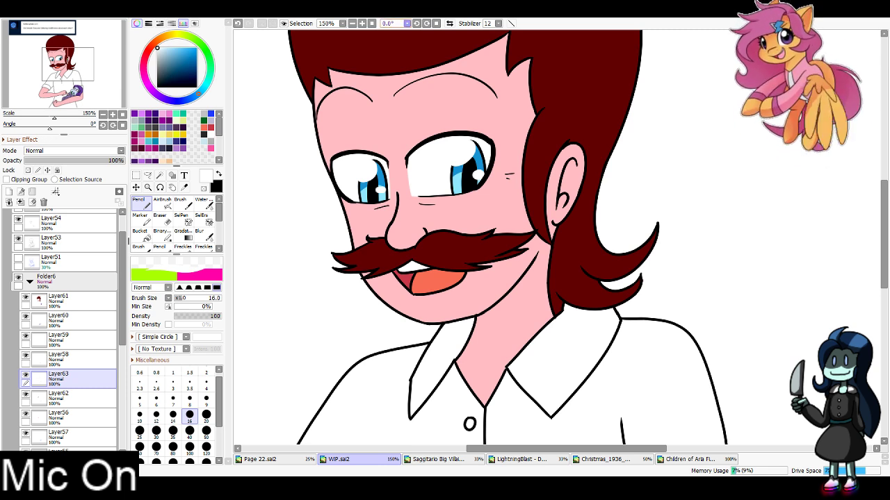
Create a new layer directly above the skin layer, Layer55, and make it a clipping group
{"action": "scroll", "coordinate": [572, 231], "scroll_direction": "down", "scroll_amount": 3}
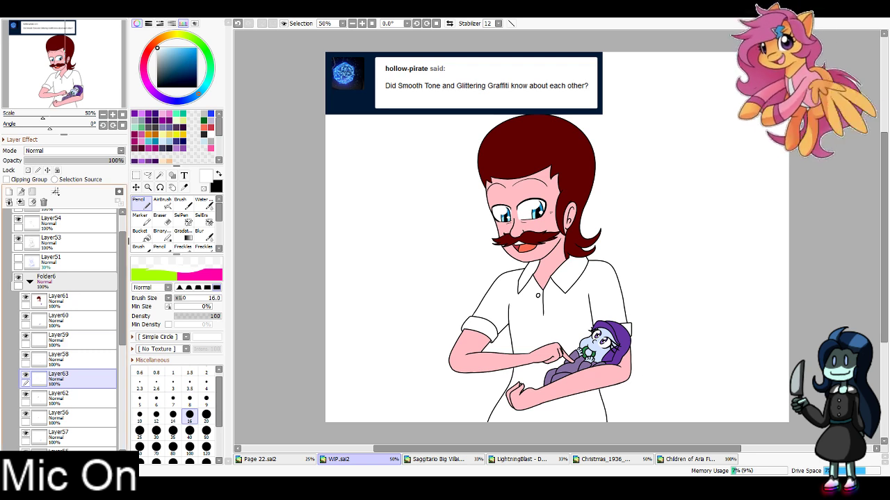
{"action": "scroll", "coordinate": [87, 354], "scroll_direction": "down", "scroll_amount": 2}
{"action": "left_click", "coordinate": [87, 369]}
{"action": "left_click", "coordinate": [9, 192]}
{"action": "left_click", "coordinate": [6, 179]}
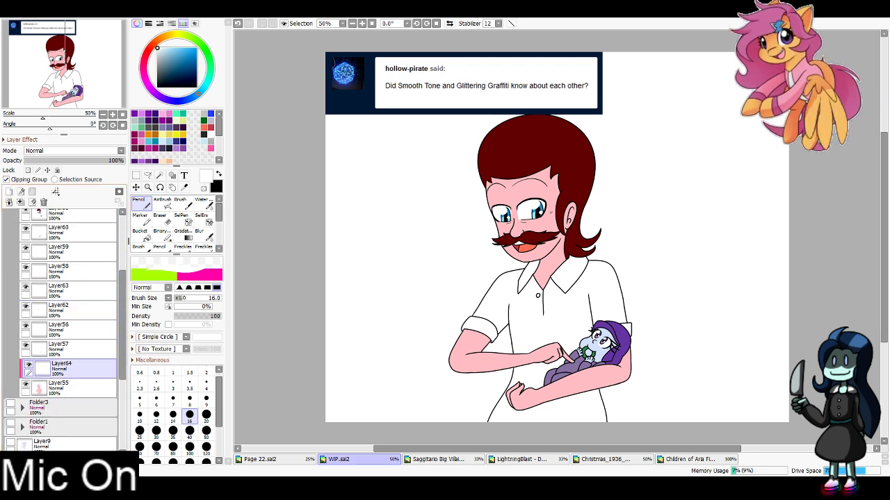
Sample the man's skin colour, choose a darker pink, and shade the underside of his nose with the size 16 Pencil
{"action": "double_click", "coordinate": [362, 24]}
{"action": "left_click_drag", "start_coordinate": [487, 174], "coordinate": [475, 239]}
{"action": "left_click", "coordinate": [479, 208], "text": "alt"}
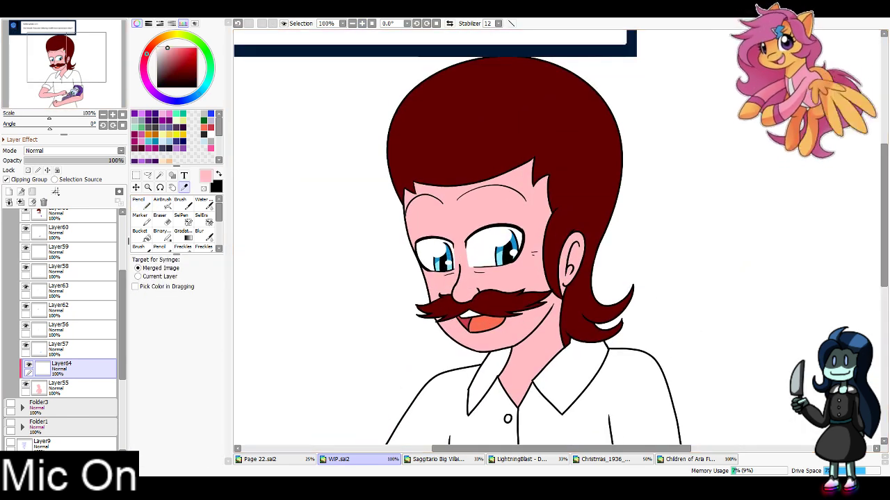
{"action": "left_click", "coordinate": [174, 53]}
{"action": "left_click", "coordinate": [141, 203]}
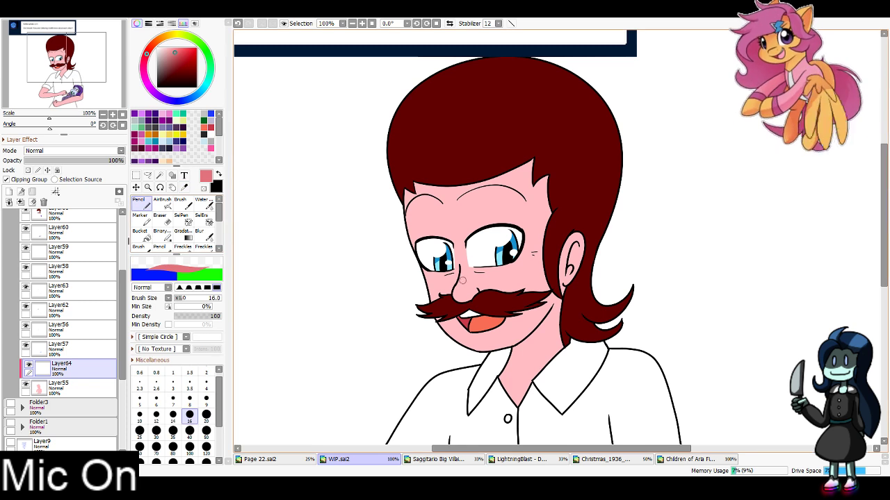
{"action": "key", "text": "ctrl+z"}
{"action": "mouse_move", "coordinate": [454, 299]}
{"action": "left_mouse_down"}
{"action": "mouse_move", "coordinate": [477, 291]}
{"action": "mouse_move", "coordinate": [444, 301]}
{"action": "left_mouse_up"}
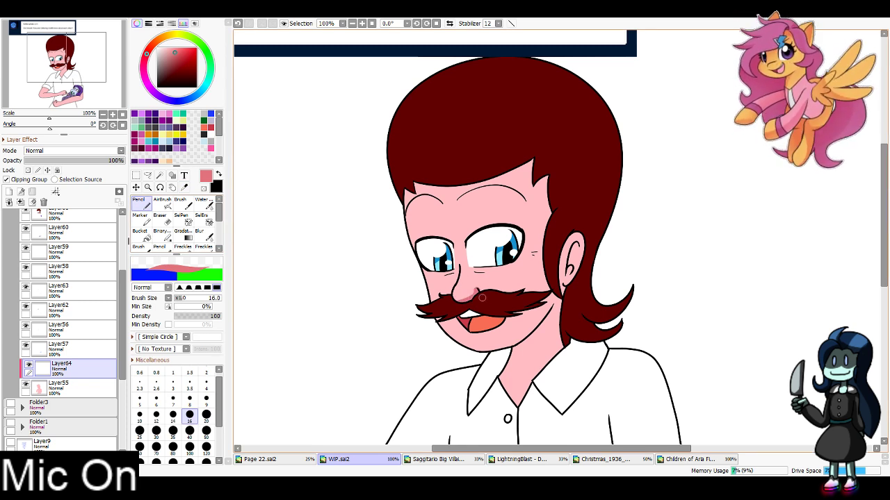
Shade the man's neck below the jaw in darker pink, outlining the shadow at size 16 and filling it at size 40
{"action": "left_click_drag", "start_coordinate": [509, 349], "coordinate": [561, 360]}
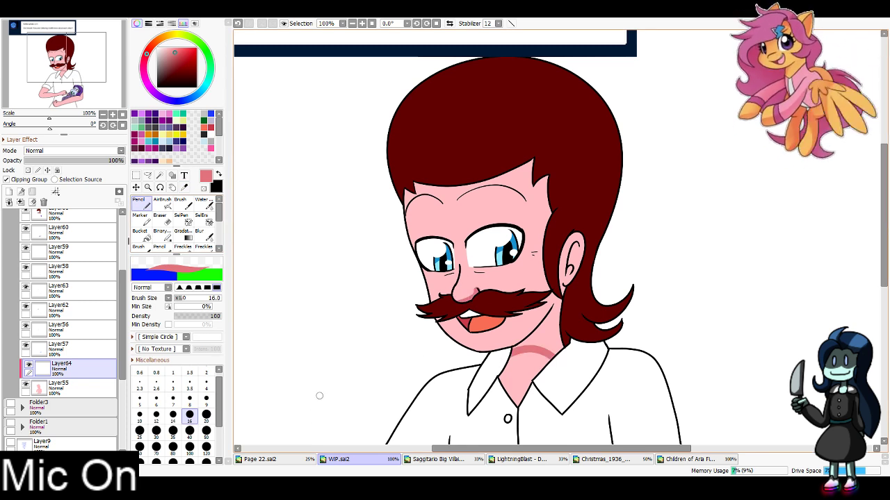
{"action": "left_click", "coordinate": [189, 431]}
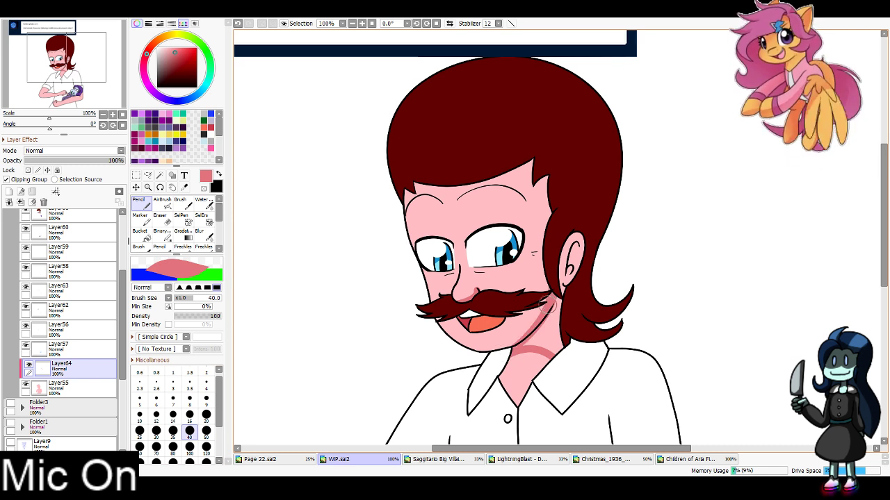
{"action": "mouse_move", "coordinate": [544, 306]}
{"action": "left_mouse_down"}
{"action": "mouse_move", "coordinate": [530, 342]}
{"action": "mouse_move", "coordinate": [561, 357]}
{"action": "mouse_move", "coordinate": [552, 334]}
{"action": "mouse_move", "coordinate": [565, 314]}
{"action": "mouse_move", "coordinate": [557, 249]}
{"action": "mouse_move", "coordinate": [591, 261]}
{"action": "mouse_move", "coordinate": [567, 280]}
{"action": "left_mouse_up"}
Shade the inside of the man's ear with the size 16 Pencil and the skin along his hairline with size 40
{"action": "left_click", "coordinate": [189, 415]}
{"action": "key", "text": "ctrl+z"}
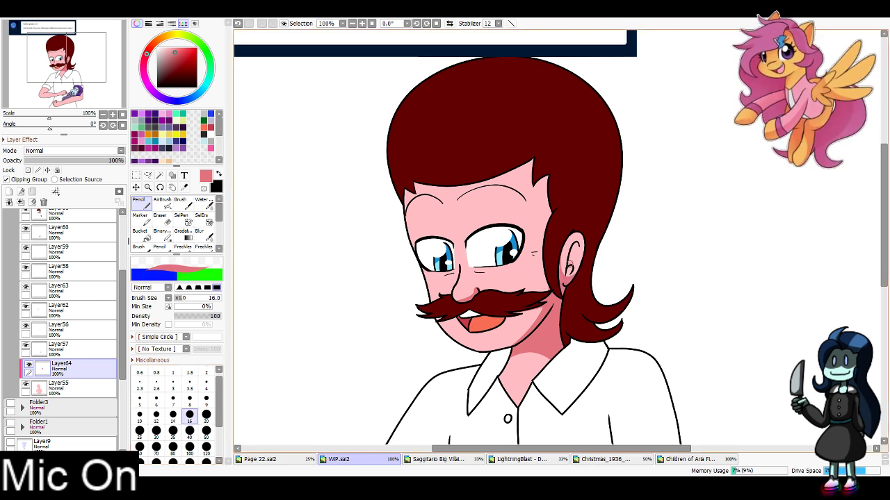
{"action": "left_click_drag", "start_coordinate": [576, 244], "coordinate": [571, 265]}
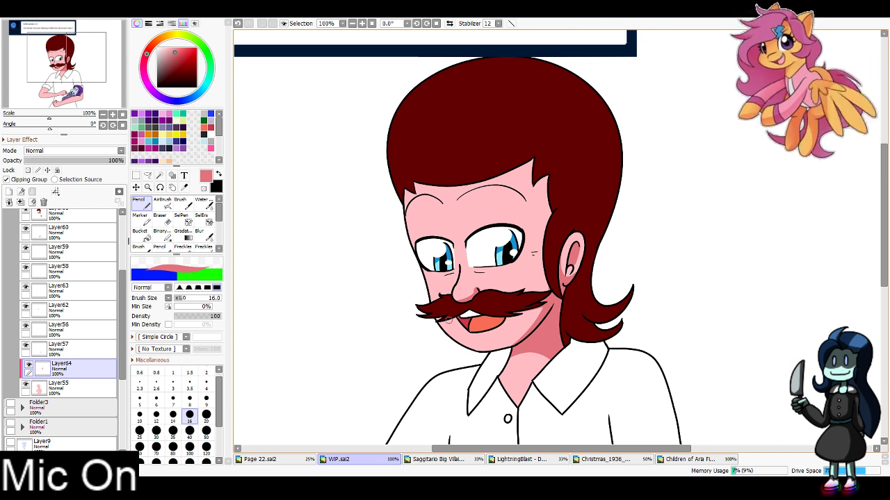
{"action": "left_click", "coordinate": [190, 431]}
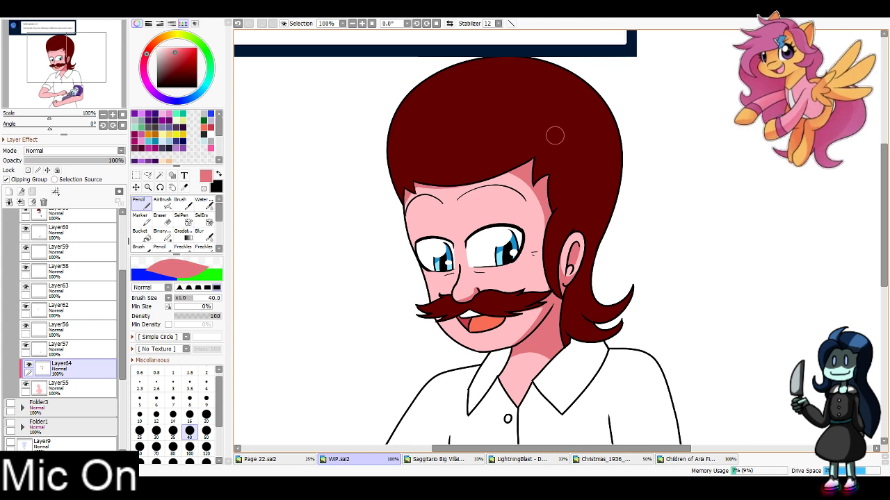
Shade the underside and elbow of the arm cradling the baby in darker pink with the size 40 Pencil
{"action": "scroll", "coordinate": [487, 172], "scroll_direction": "down", "scroll_amount": 10}
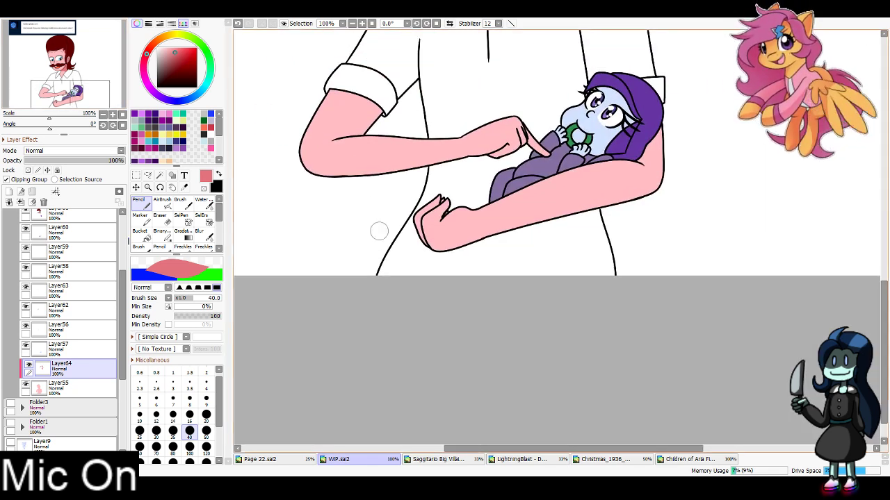
{"action": "left_click_drag", "start_coordinate": [425, 236], "coordinate": [672, 188]}
{"action": "left_click_drag", "start_coordinate": [572, 217], "coordinate": [713, 167]}
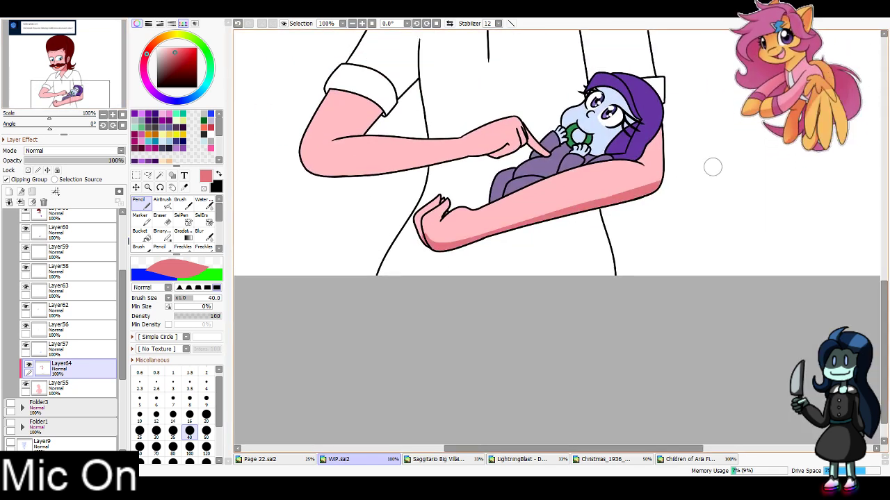
{"action": "left_click_drag", "start_coordinate": [291, 146], "coordinate": [313, 208]}
{"action": "scroll", "coordinate": [381, 179], "scroll_direction": "up", "scroll_amount": 1}
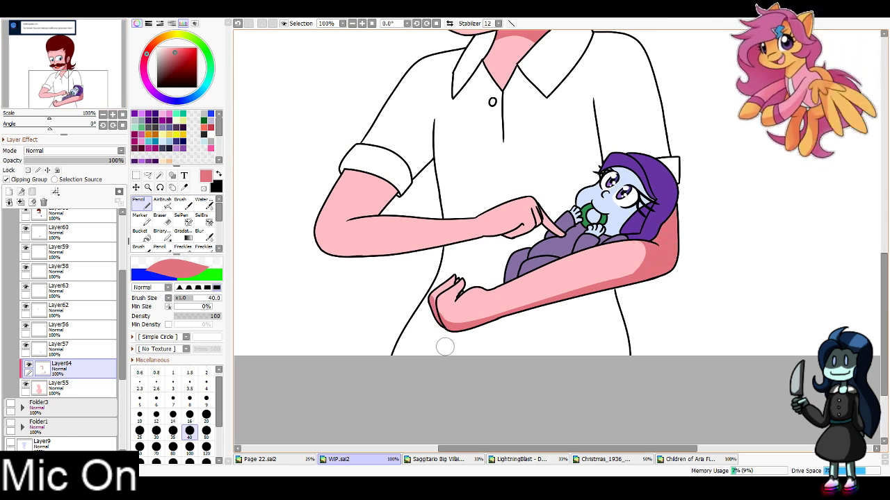
Reduce the Pencil to size 16 and shade the fingers and edge of the hand beneath the baby
{"action": "key", "text": "bracketleft"}
{"action": "key", "text": "bracketleft"}
{"action": "key", "text": "bracketleft"}
{"action": "key", "text": "bracketleft"}
{"action": "key", "text": "bracketleft"}
{"action": "mouse_move", "coordinate": [462, 280]}
{"action": "left_mouse_down"}
{"action": "mouse_move", "coordinate": [448, 309]}
{"action": "mouse_move", "coordinate": [441, 330]}
{"action": "left_mouse_up"}
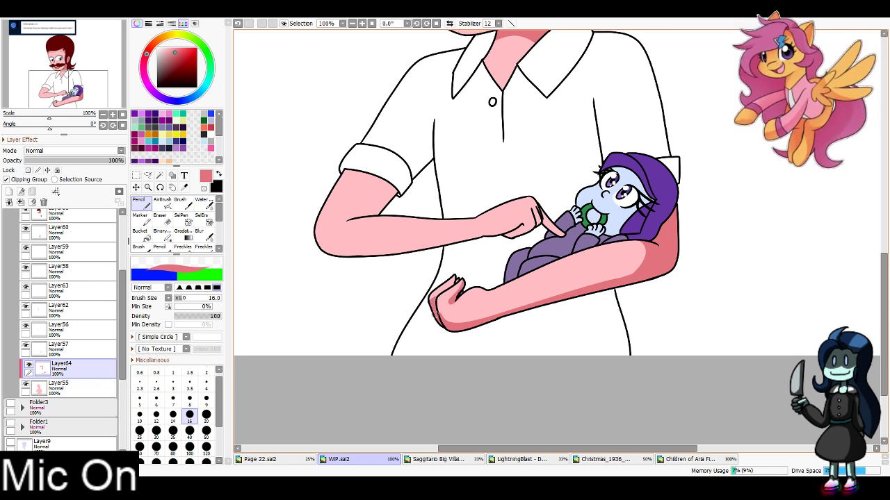
Shade the underside of the man's raised forearm and the pointing hand in darker pink with the size 16 Pencil
{"action": "mouse_move", "coordinate": [434, 298]}
{"action": "left_mouse_down"}
{"action": "mouse_move", "coordinate": [455, 271]}
{"action": "mouse_move", "coordinate": [520, 364]}
{"action": "left_mouse_up"}
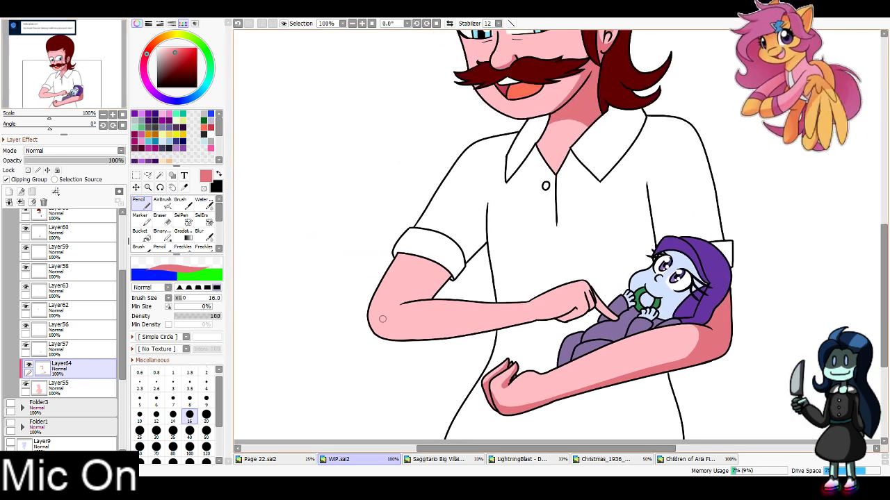
{"action": "mouse_move", "coordinate": [368, 311]}
{"action": "left_mouse_down"}
{"action": "mouse_move", "coordinate": [377, 327]}
{"action": "mouse_move", "coordinate": [562, 316]}
{"action": "left_mouse_up"}
{"action": "mouse_move", "coordinate": [370, 335]}
{"action": "left_mouse_down"}
{"action": "mouse_move", "coordinate": [480, 333]}
{"action": "mouse_move", "coordinate": [368, 334]}
{"action": "left_mouse_up"}
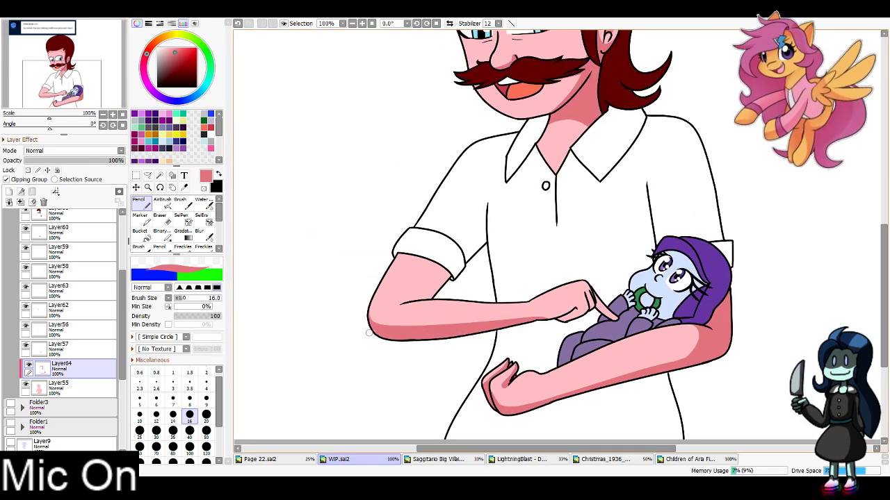
{"action": "left_click_drag", "start_coordinate": [573, 307], "coordinate": [527, 319]}
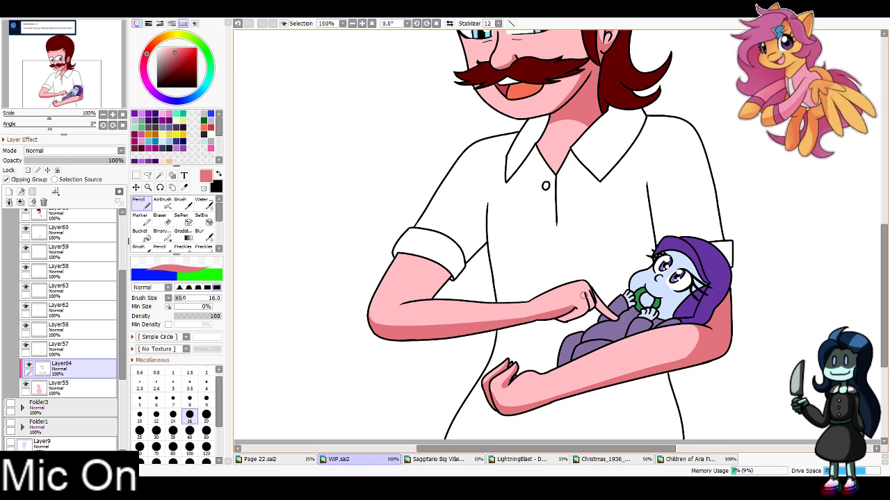
{"action": "mouse_move", "coordinate": [584, 295]}
{"action": "left_mouse_down"}
{"action": "mouse_move", "coordinate": [562, 313]}
{"action": "mouse_move", "coordinate": [614, 319]}
{"action": "left_mouse_up"}
Shade the inner upper arm beneath the rolled sleeve in darker pink, redoing strokes until the shadow follows the cuff and elbow crease
{"action": "left_click_drag", "start_coordinate": [403, 302], "coordinate": [447, 266]}
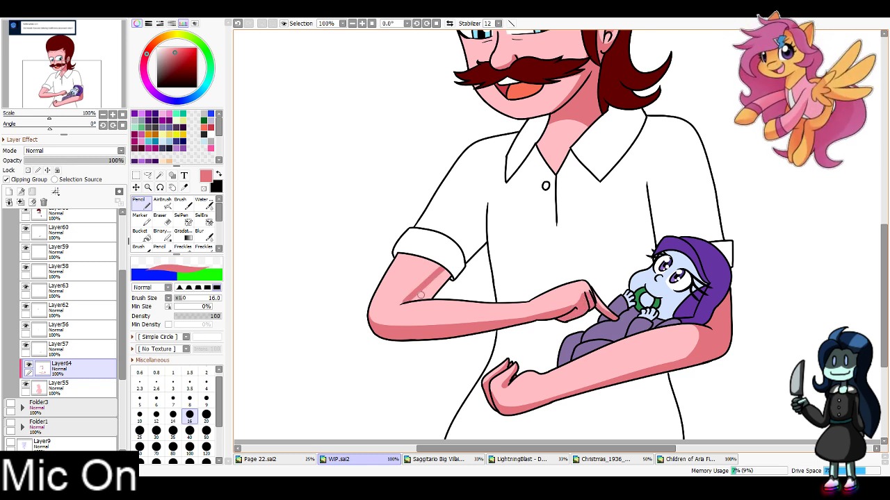
{"action": "key", "text": "ctrl+z"}
{"action": "mouse_move", "coordinate": [404, 304]}
{"action": "left_mouse_down"}
{"action": "mouse_move", "coordinate": [444, 267]}
{"action": "mouse_move", "coordinate": [413, 299]}
{"action": "mouse_move", "coordinate": [434, 292]}
{"action": "mouse_move", "coordinate": [452, 273]}
{"action": "left_mouse_up"}
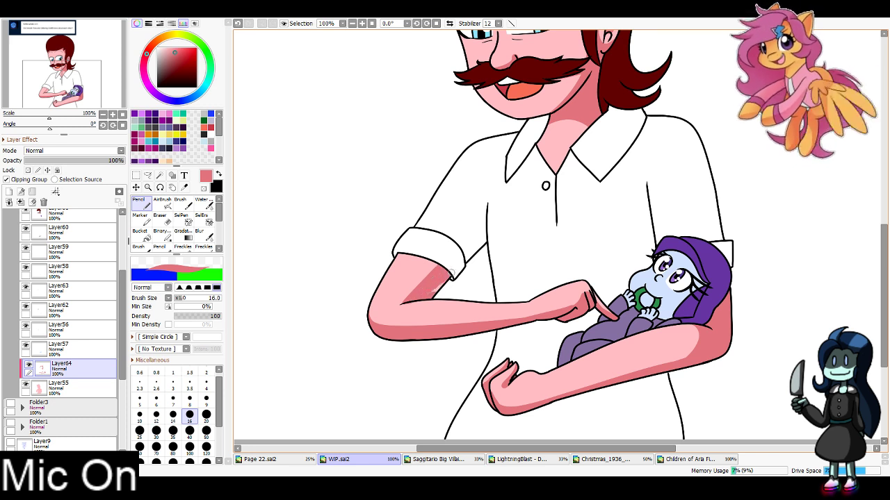
{"action": "key", "text": "e"}
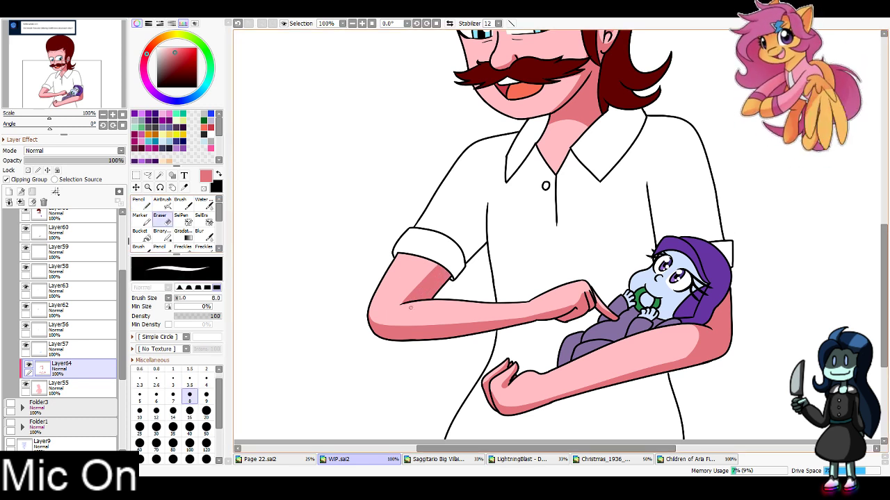
{"action": "key", "text": "n"}
{"action": "mouse_move", "coordinate": [403, 252]}
{"action": "left_mouse_down"}
{"action": "mouse_move", "coordinate": [419, 288]}
{"action": "mouse_move", "coordinate": [427, 255]}
{"action": "left_mouse_up"}
{"action": "key", "text": "ctrl+z"}
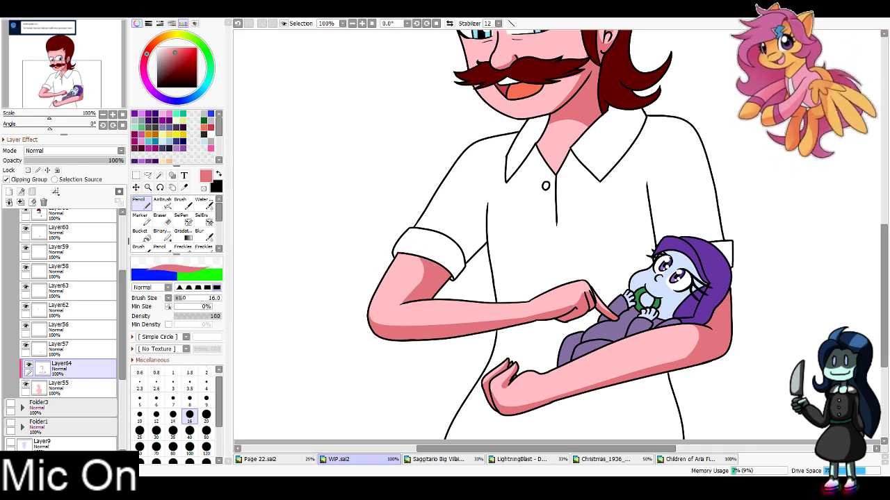
Add a clipping-group layer above Layer57 and pick a medium blue for the baby's skin shading
{"action": "left_click", "coordinate": [87, 349]}
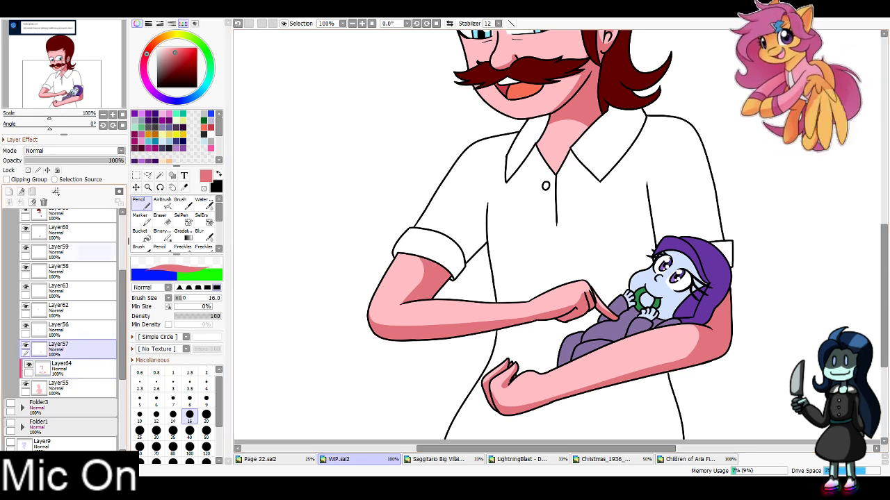
{"action": "left_click", "coordinate": [9, 192]}
{"action": "left_click", "coordinate": [6, 180]}
{"action": "key", "text": "alt"}
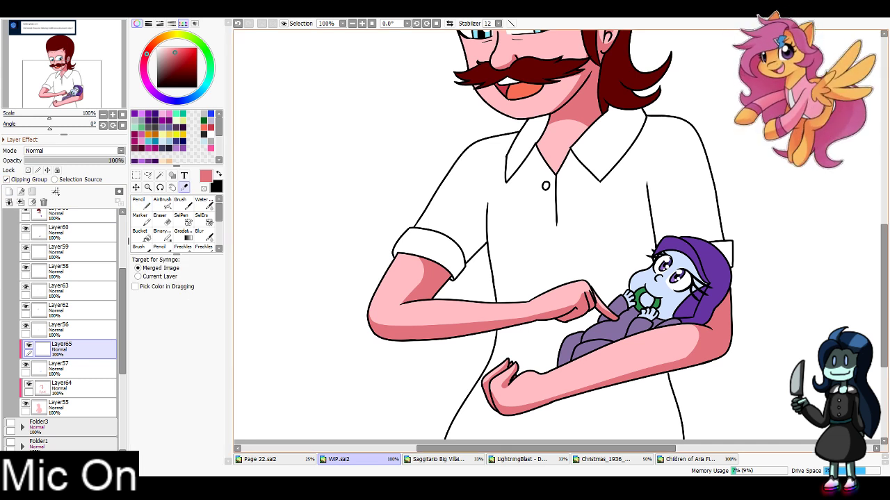
{"action": "left_click", "coordinate": [664, 317]}
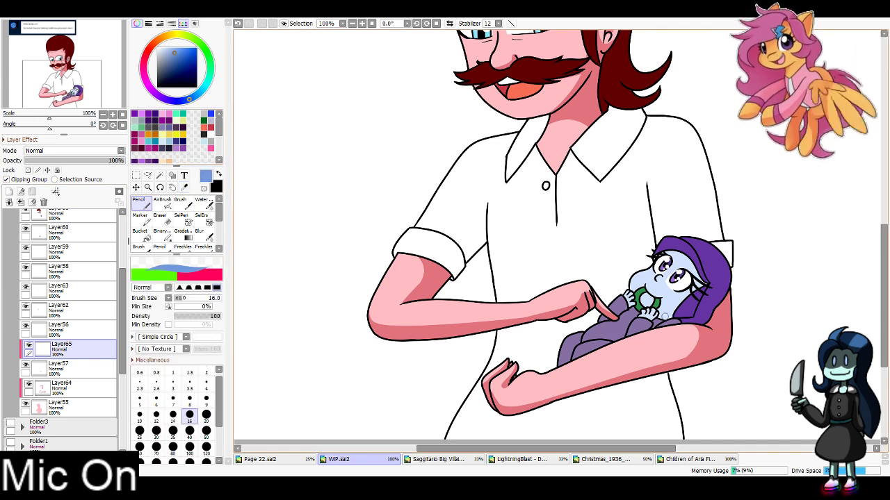
Shade the baby's face and hands in medium blue with the size 16 Pencil
{"action": "left_click_drag", "start_coordinate": [658, 310], "coordinate": [693, 284]}
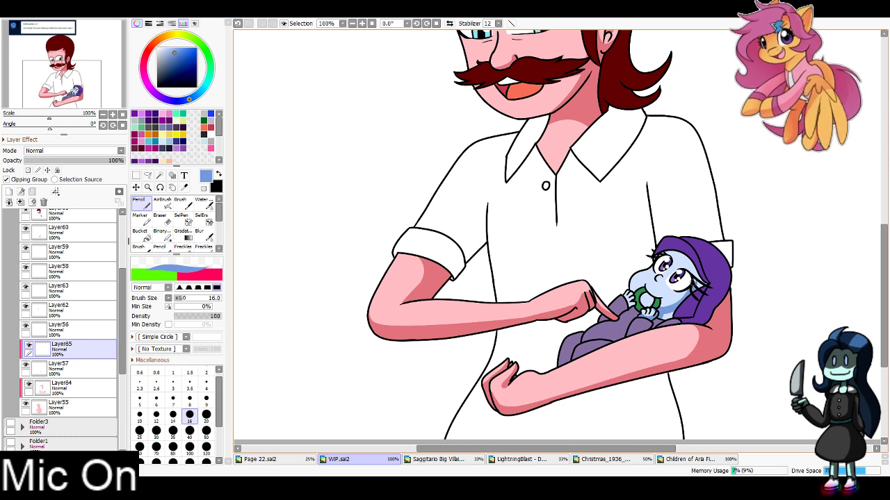
{"action": "key", "text": "ctrl+z"}
{"action": "left_click_drag", "start_coordinate": [657, 310], "coordinate": [697, 297]}
{"action": "key", "text": "ctrl+z"}
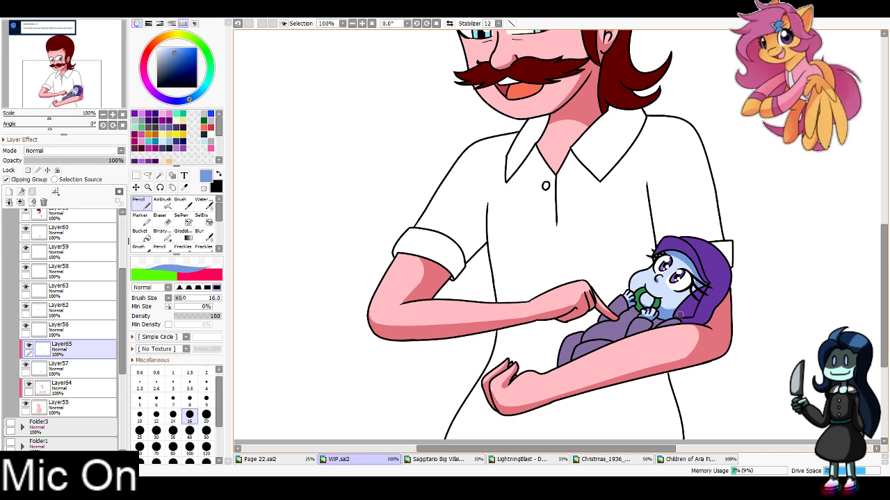
{"action": "key", "text": "ctrl+z"}
{"action": "key", "text": "ctrl+z"}
{"action": "key", "text": "ctrl+y"}
{"action": "key", "text": "ctrl+y"}
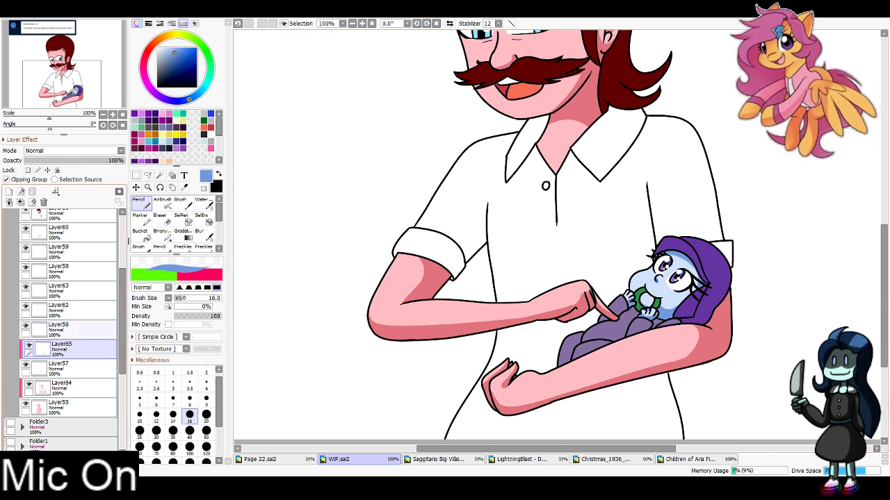
Shade the upper whites of the man's eyes in pale blue at size 40 on a new clipped layer above Layer56
{"action": "left_click", "coordinate": [90, 329]}
{"action": "left_click", "coordinate": [9, 192]}
{"action": "left_click", "coordinate": [19, 180]}
{"action": "left_click", "coordinate": [204, 141]}
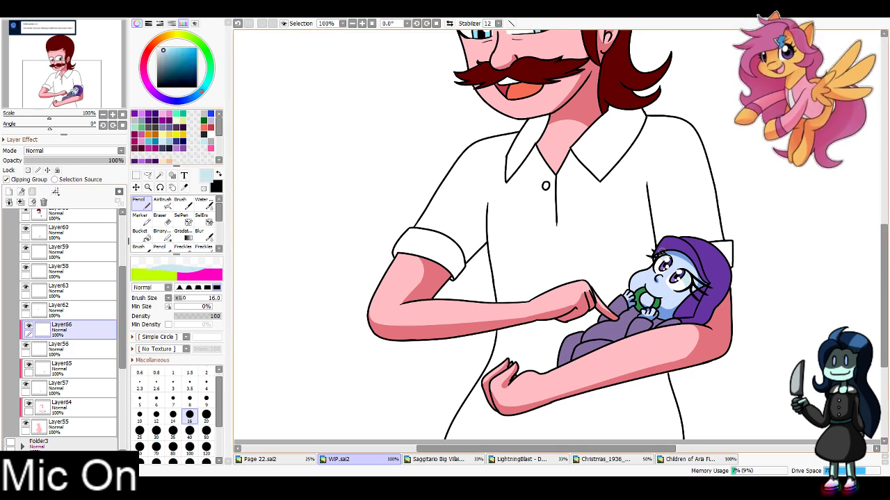
{"action": "left_click_drag", "start_coordinate": [417, 249], "coordinate": [432, 386]}
{"action": "left_click", "coordinate": [189, 433]}
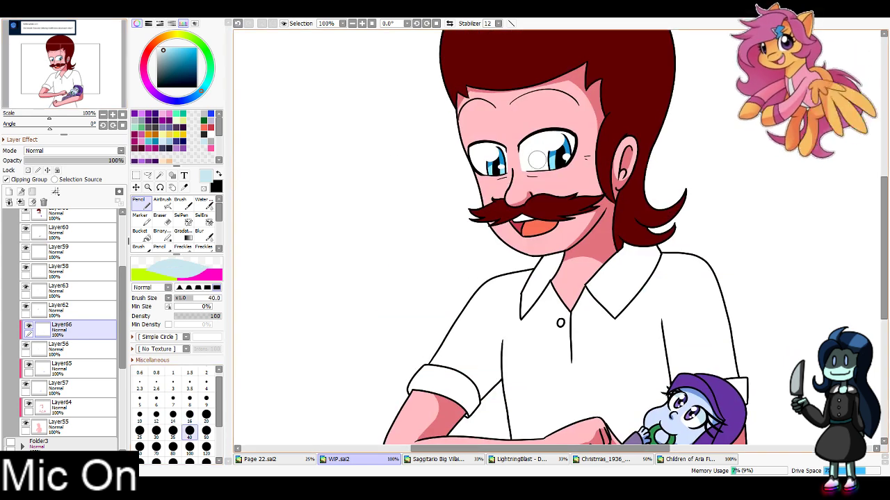
{"action": "mouse_move", "coordinate": [518, 151]}
{"action": "left_mouse_down"}
{"action": "mouse_move", "coordinate": [532, 141]}
{"action": "mouse_move", "coordinate": [602, 151]}
{"action": "mouse_move", "coordinate": [564, 136]}
{"action": "mouse_move", "coordinate": [599, 159]}
{"action": "mouse_move", "coordinate": [471, 148]}
{"action": "left_mouse_up"}
{"action": "key", "text": "ctrl+z"}
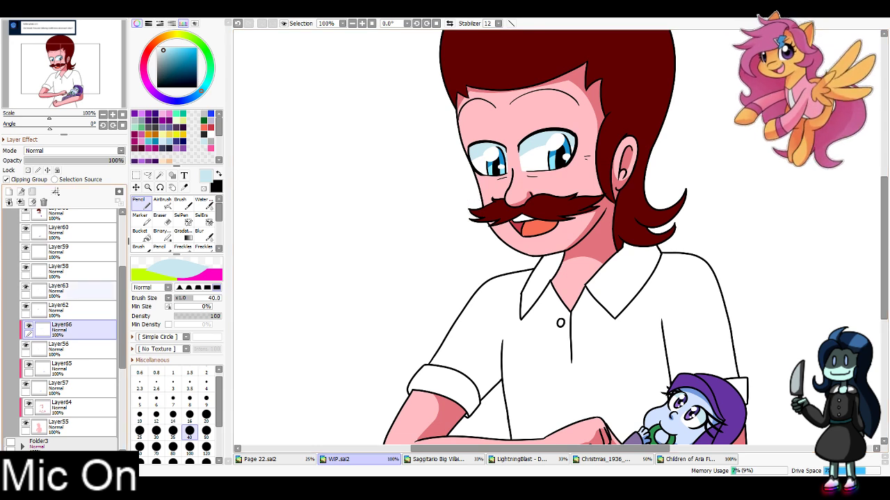
Lock Layer58's transparency and shade the baby's green ring with a darker green at size 16
{"action": "left_click", "coordinate": [77, 271]}
{"action": "left_click_drag", "start_coordinate": [597, 347], "coordinate": [491, 137]}
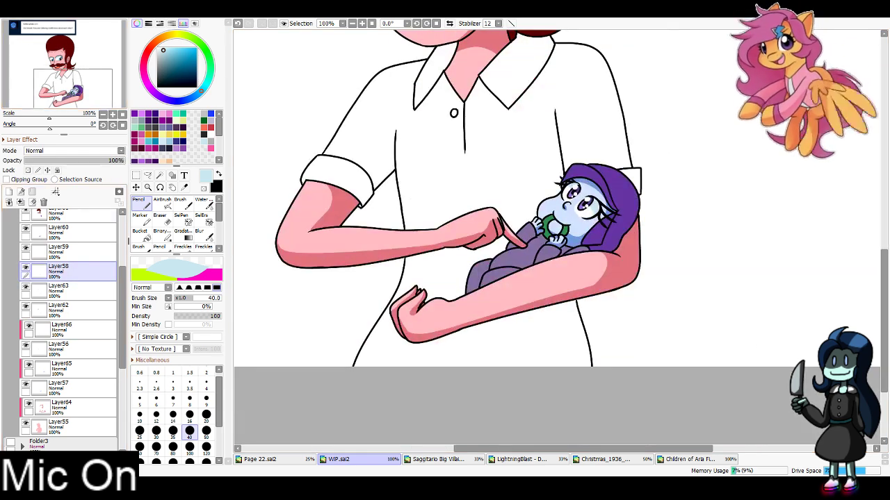
{"action": "left_click", "coordinate": [28, 170]}
{"action": "left_click", "coordinate": [184, 187]}
{"action": "left_click", "coordinate": [547, 228]}
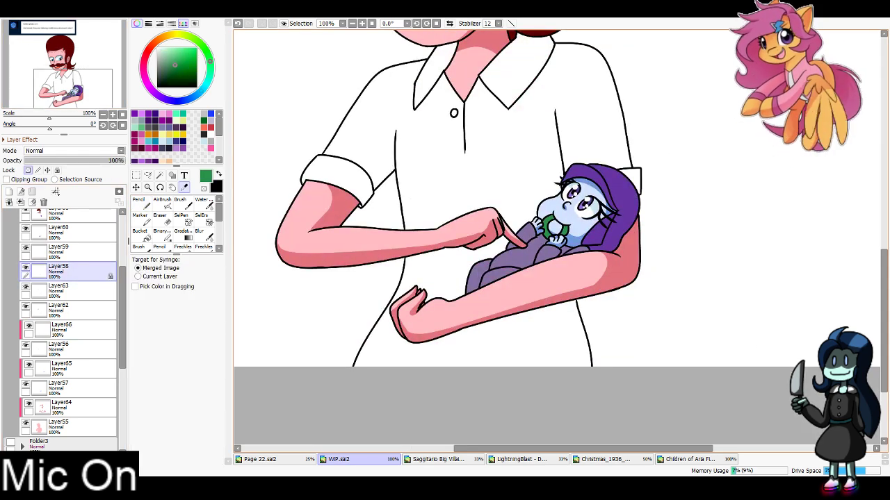
{"action": "left_click", "coordinate": [183, 72]}
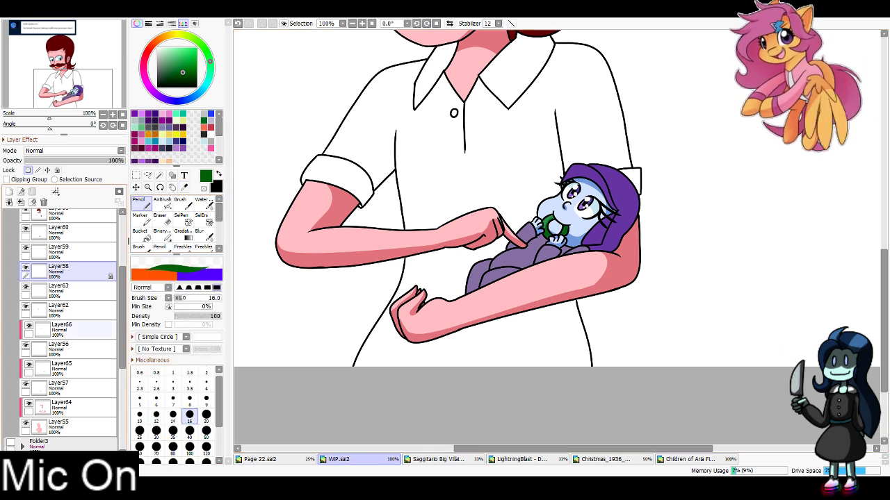
Identify the shirt fill on Layer59 and add a clipping-group layer directly above it
{"action": "left_click", "coordinate": [98, 311]}
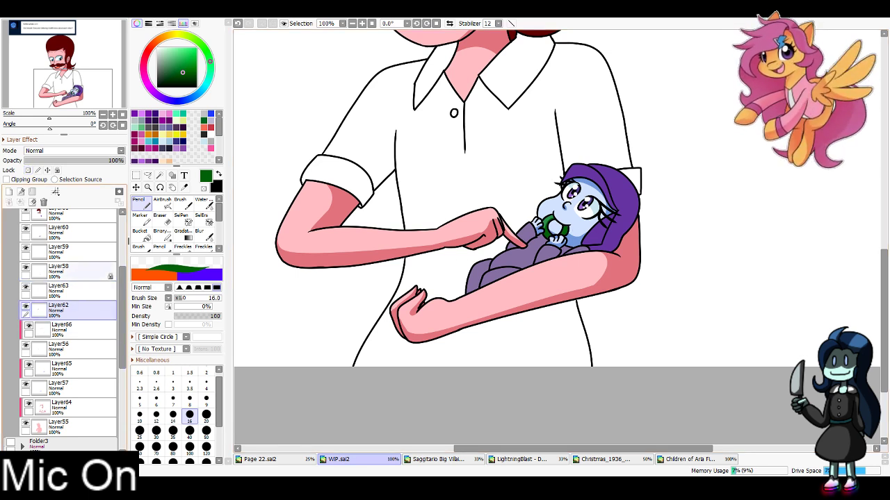
{"action": "left_click_drag", "start_coordinate": [122, 295], "coordinate": [122, 272]}
{"action": "left_click", "coordinate": [90, 310]}
{"action": "left_click", "coordinate": [26, 306]}
{"action": "left_click", "coordinate": [26, 306]}
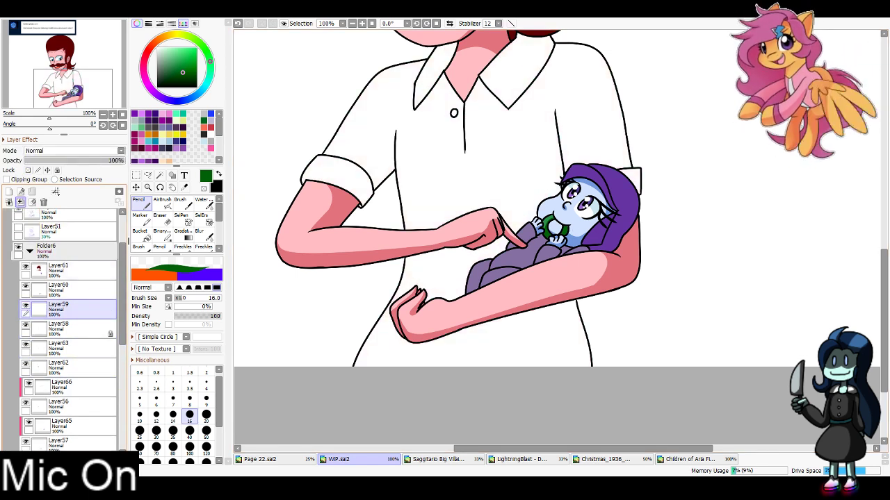
{"action": "left_click", "coordinate": [9, 192]}
{"action": "left_click", "coordinate": [7, 179]}
Shade the rolled cuff and sleeve of the man's raised arm in light grey with the size 16 Pencil
{"action": "left_click", "coordinate": [184, 188]}
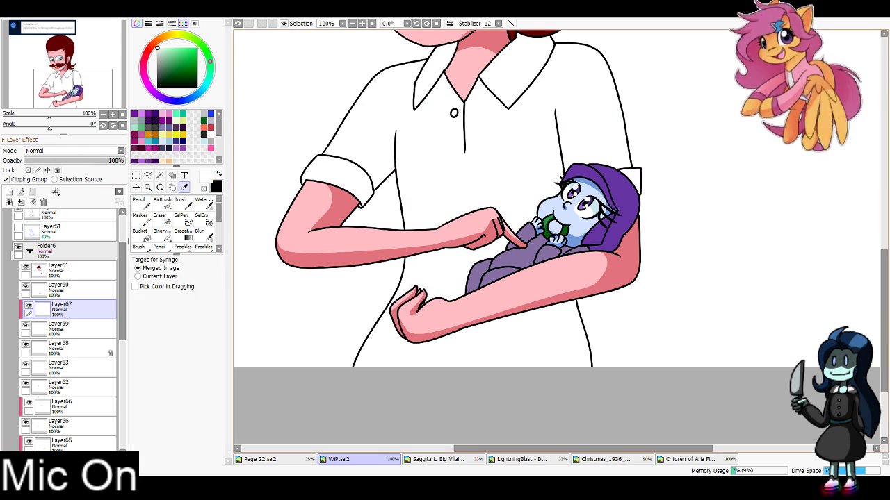
{"action": "left_click", "coordinate": [203, 113]}
{"action": "left_click", "coordinate": [141, 203]}
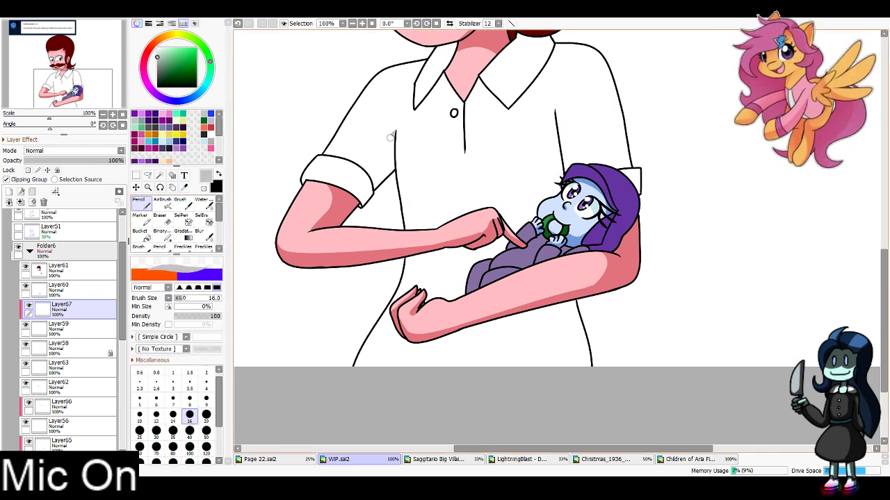
{"action": "mouse_move", "coordinate": [391, 137]}
{"action": "left_mouse_down"}
{"action": "mouse_move", "coordinate": [348, 182]}
{"action": "mouse_move", "coordinate": [375, 159]}
{"action": "mouse_move", "coordinate": [358, 215]}
{"action": "left_mouse_up"}
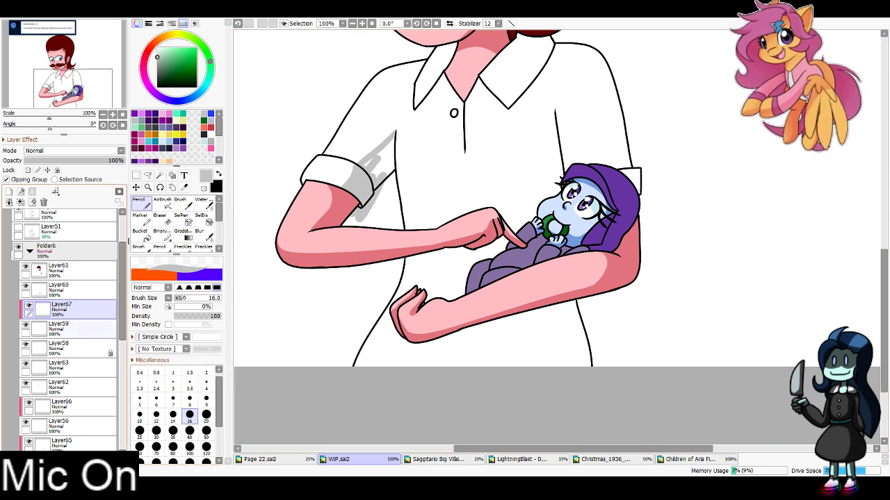
Select the gap between the raised arm and torso with the shirt fill hidden, and clear the grey shading there
{"action": "left_click", "coordinate": [26, 324]}
{"action": "left_click", "coordinate": [25, 324]}
{"action": "left_click", "coordinate": [25, 325]}
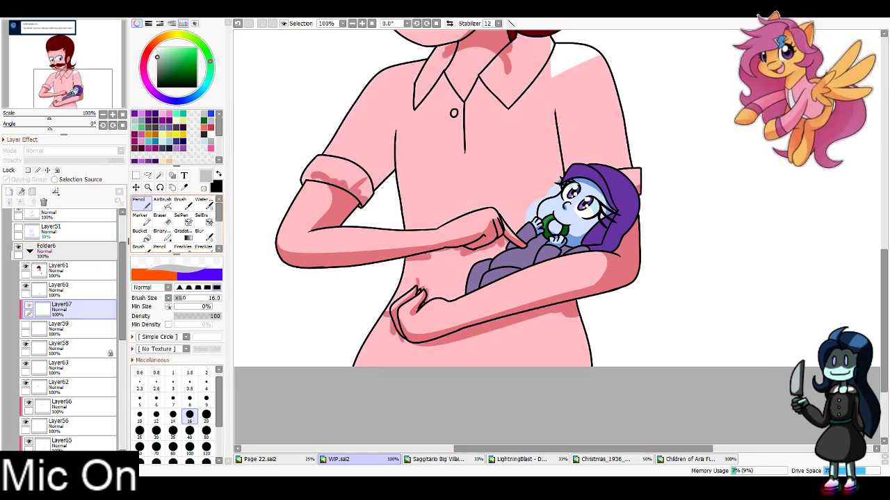
{"action": "key", "text": "w"}
{"action": "left_click", "coordinate": [382, 207]}
{"action": "key", "text": "ctrl+d"}
{"action": "left_click", "coordinate": [26, 325]}
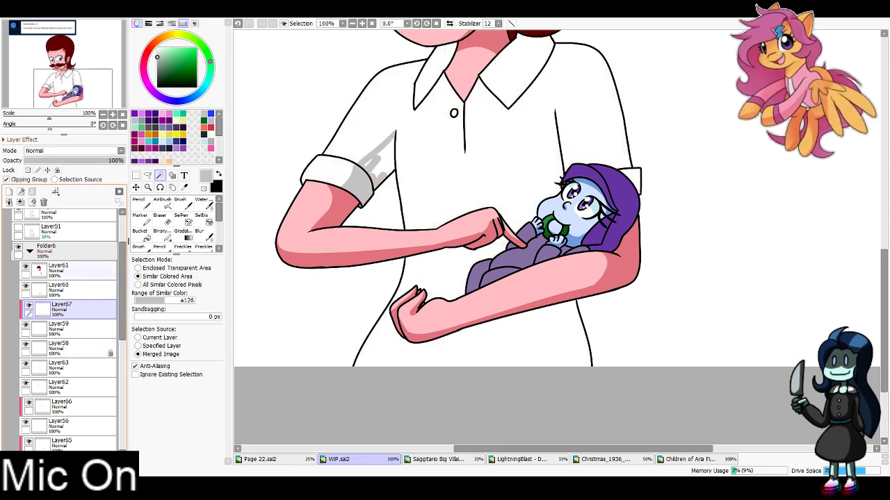
Fill in the grey shadow on the underside of the raised arm's sleeve with the size 40 Pencil
{"action": "left_click", "coordinate": [141, 203]}
{"action": "left_click", "coordinate": [190, 431]}
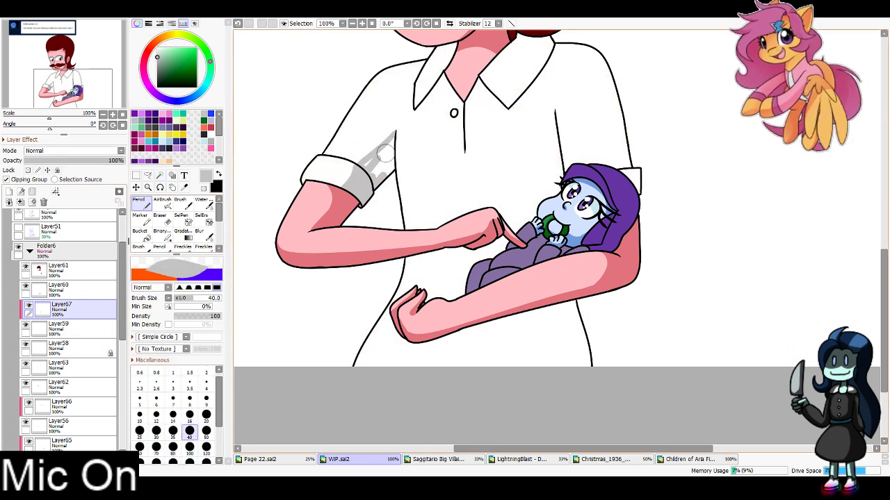
{"action": "mouse_move", "coordinate": [384, 153]}
{"action": "left_mouse_down"}
{"action": "mouse_move", "coordinate": [390, 183]}
{"action": "mouse_move", "coordinate": [372, 165]}
{"action": "mouse_move", "coordinate": [367, 172]}
{"action": "mouse_move", "coordinate": [382, 183]}
{"action": "mouse_move", "coordinate": [388, 203]}
{"action": "mouse_move", "coordinate": [386, 181]}
{"action": "mouse_move", "coordinate": [383, 229]}
{"action": "left_mouse_up"}
Clear the shirt fill on Layer59 from the gap between the raised arm and torso using the Magic Wand
{"action": "left_click", "coordinate": [70, 325]}
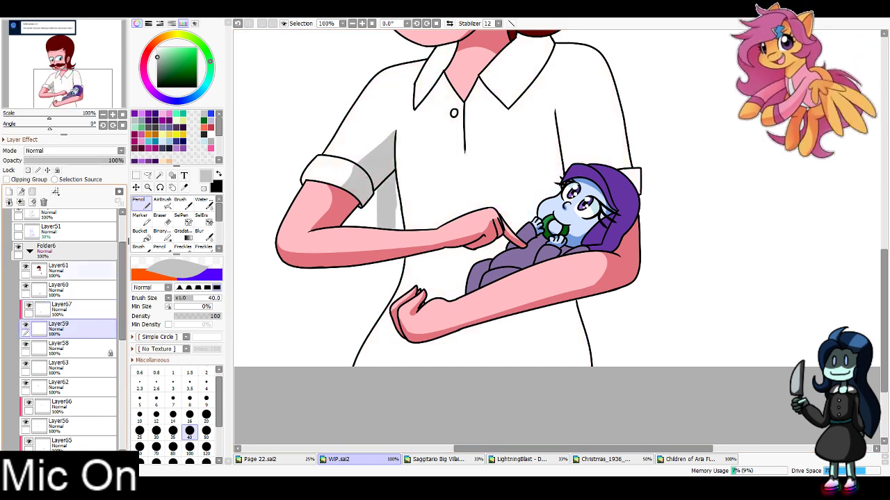
{"action": "left_click", "coordinate": [160, 175]}
{"action": "left_click", "coordinate": [26, 325]}
{"action": "left_click", "coordinate": [373, 202]}
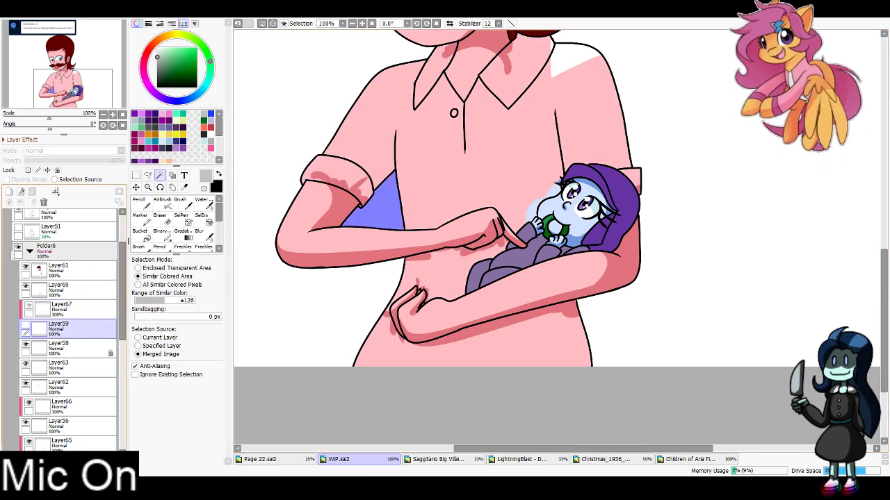
{"action": "left_click", "coordinate": [26, 324]}
{"action": "key", "text": "ctrl+d"}
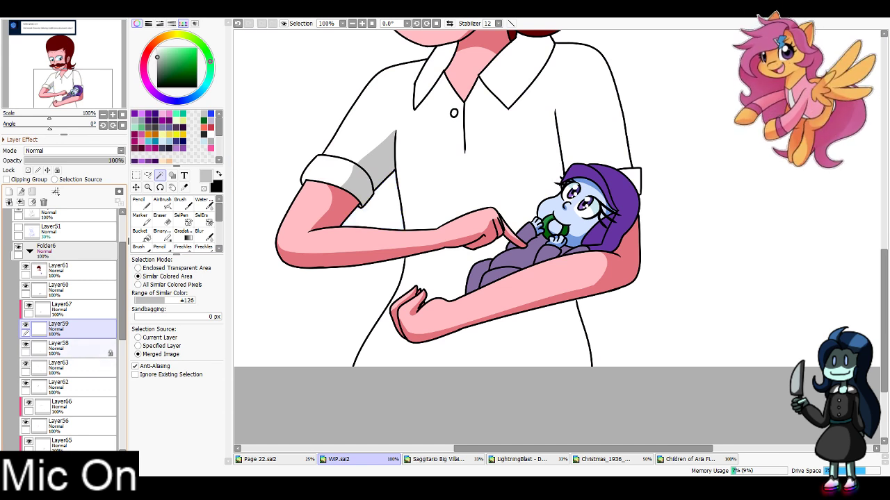
Shade the shirt's side and the area beneath the cradling arm in light grey on the clipped layer at size 40
{"action": "left_click", "coordinate": [66, 307]}
{"action": "left_click", "coordinate": [139, 203]}
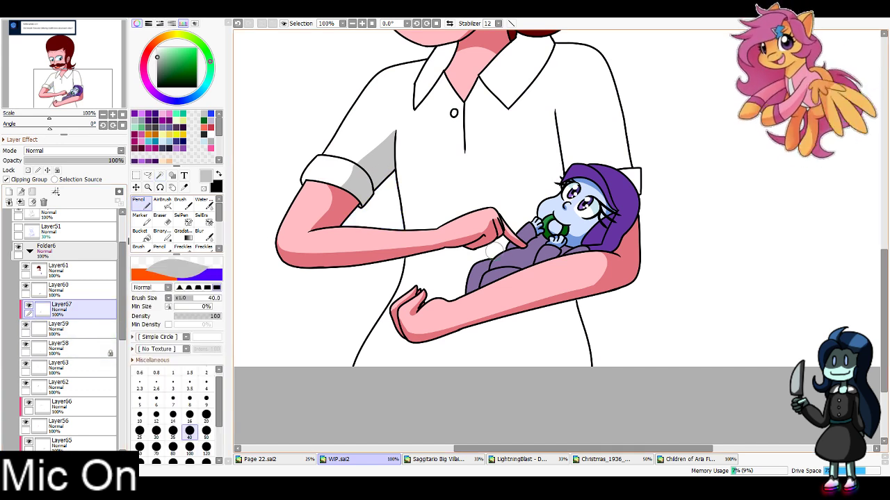
{"action": "mouse_move", "coordinate": [554, 110]}
{"action": "left_mouse_down"}
{"action": "mouse_move", "coordinate": [526, 329]}
{"action": "mouse_move", "coordinate": [508, 366]}
{"action": "left_mouse_up"}
{"action": "mouse_move", "coordinate": [554, 300]}
{"action": "left_mouse_down"}
{"action": "mouse_move", "coordinate": [564, 274]}
{"action": "mouse_move", "coordinate": [587, 309]}
{"action": "left_mouse_up"}
{"action": "left_click_drag", "start_coordinate": [437, 332], "coordinate": [523, 323]}
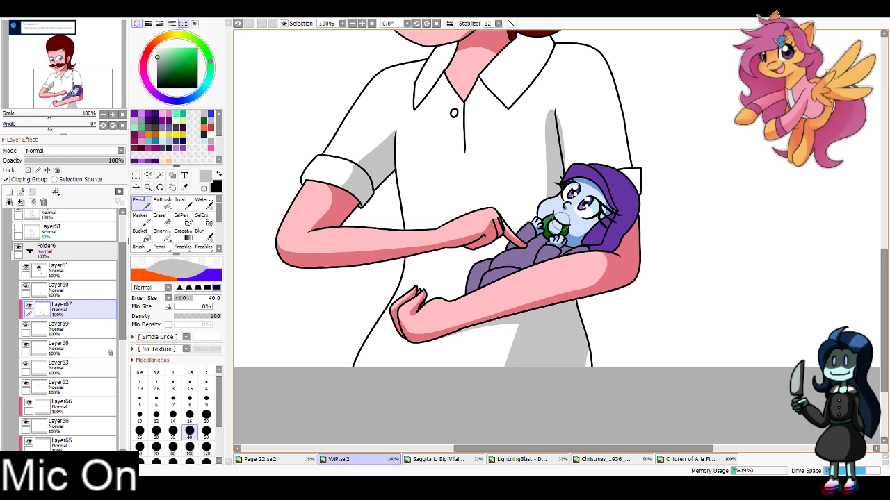
Shade the sleeve and cuff above the baby in light grey, along with the shirt collar on that side
{"action": "left_click_drag", "start_coordinate": [557, 118], "coordinate": [566, 167]}
{"action": "left_click_drag", "start_coordinate": [625, 116], "coordinate": [626, 202]}
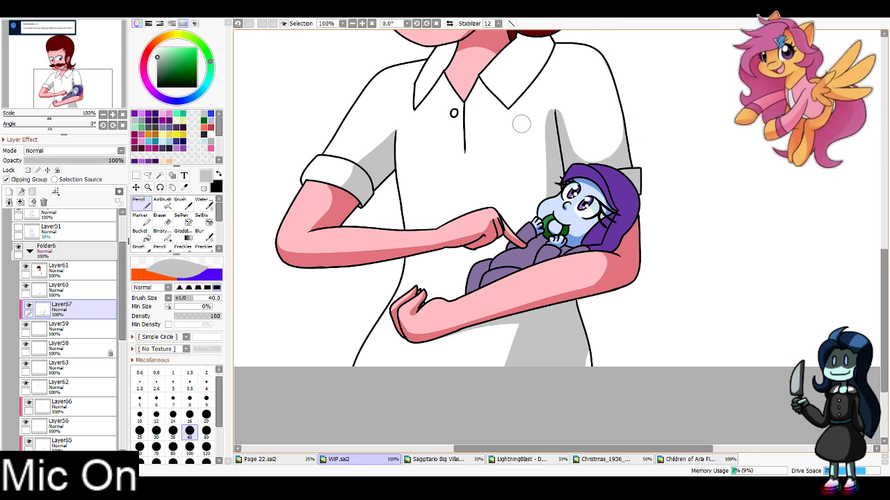
{"action": "mouse_move", "coordinate": [507, 98]}
{"action": "left_mouse_down"}
{"action": "mouse_move", "coordinate": [524, 48]}
{"action": "mouse_move", "coordinate": [535, 77]}
{"action": "left_mouse_up"}
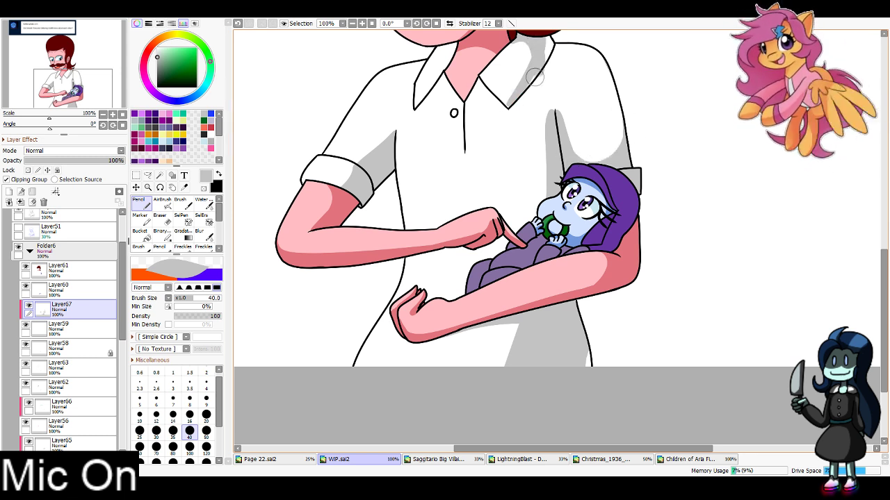
{"action": "key", "text": "ctrl+z"}
{"action": "mouse_move", "coordinate": [524, 36]}
{"action": "left_mouse_down"}
{"action": "mouse_move", "coordinate": [535, 61]}
{"action": "mouse_move", "coordinate": [543, 43]}
{"action": "mouse_move", "coordinate": [536, 70]}
{"action": "mouse_move", "coordinate": [552, 46]}
{"action": "mouse_move", "coordinate": [536, 77]}
{"action": "mouse_move", "coordinate": [539, 63]}
{"action": "mouse_move", "coordinate": [582, 38]}
{"action": "left_mouse_up"}
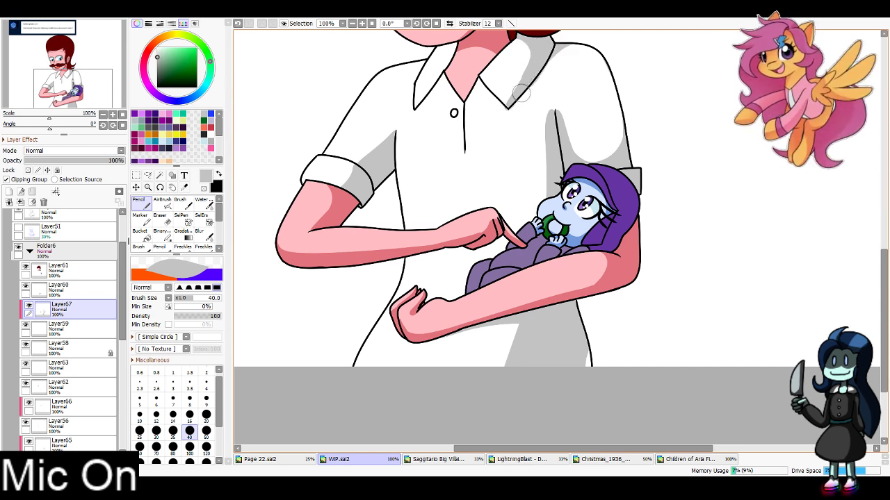
Shade the remaining side of the shirt collar and the area beneath it in light grey on Layer67
{"action": "mouse_move", "coordinate": [506, 106]}
{"action": "left_mouse_down"}
{"action": "mouse_move", "coordinate": [479, 97]}
{"action": "mouse_move", "coordinate": [480, 79]}
{"action": "mouse_move", "coordinate": [492, 95]}
{"action": "mouse_move", "coordinate": [422, 103]}
{"action": "mouse_move", "coordinate": [454, 86]}
{"action": "mouse_move", "coordinate": [435, 84]}
{"action": "mouse_move", "coordinate": [447, 40]}
{"action": "left_mouse_up"}
{"action": "key", "text": "e"}
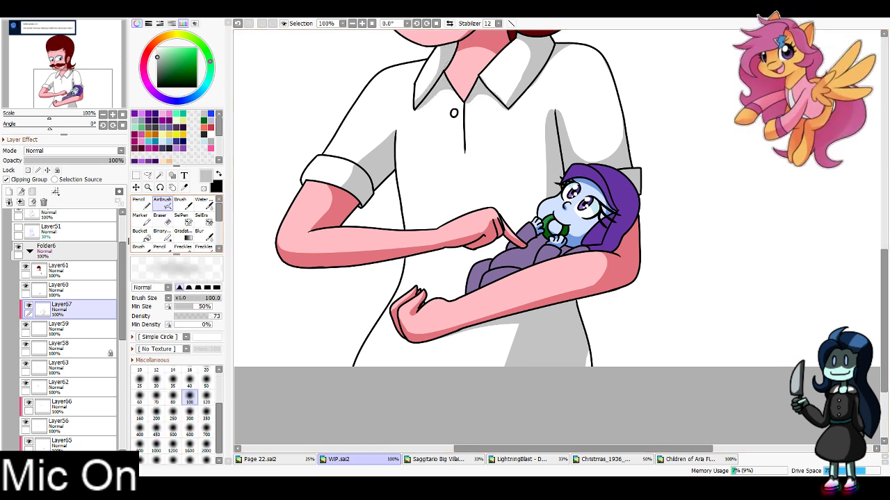
{"action": "left_click", "coordinate": [190, 412]}
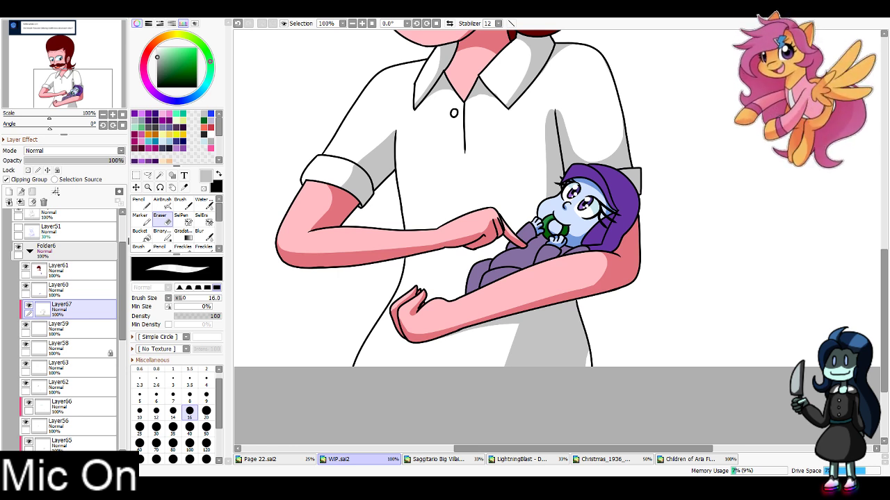
{"action": "left_click_drag", "start_coordinate": [486, 180], "coordinate": [521, 287]}
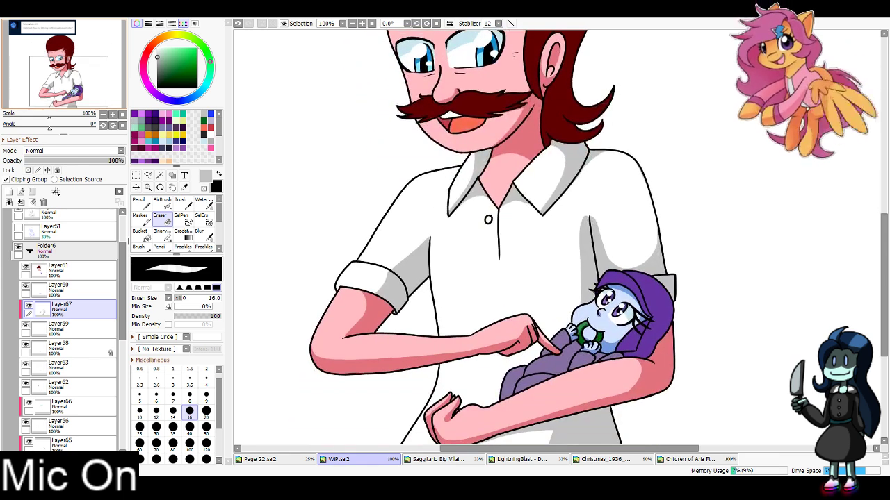
{"action": "left_click_drag", "start_coordinate": [556, 237], "coordinate": [548, 225]}
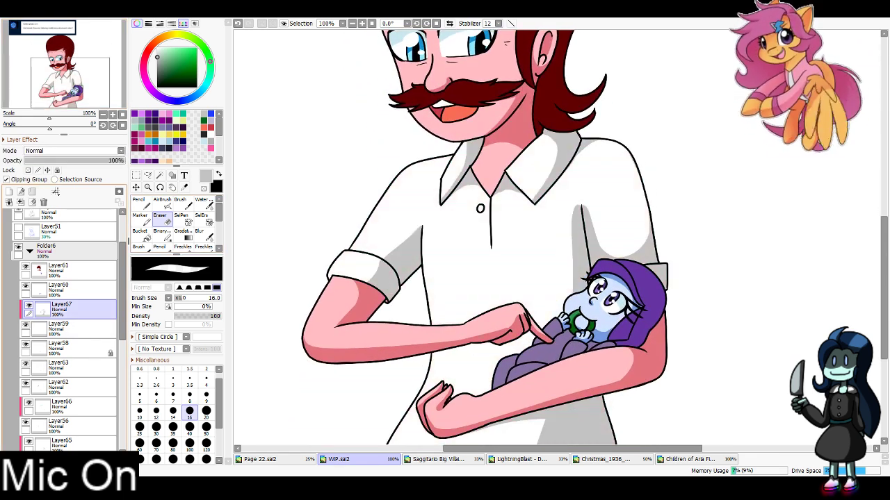
Add a clipped layer above Layer60 and sample the dark purple from the baby's hair for the size 16 Pencil
{"action": "left_click", "coordinate": [76, 290]}
{"action": "left_click", "coordinate": [9, 192]}
{"action": "left_click", "coordinate": [6, 180]}
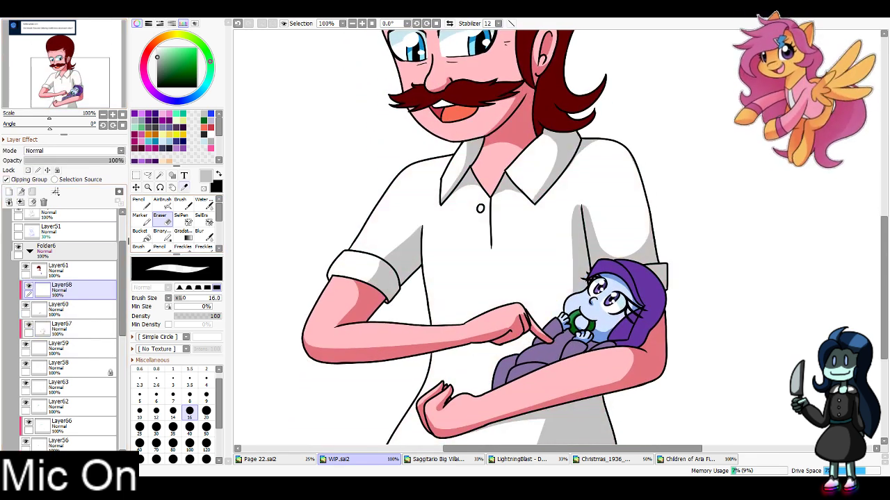
{"action": "left_click", "coordinate": [184, 188]}
{"action": "left_click", "coordinate": [648, 292]}
{"action": "left_click", "coordinate": [174, 66]}
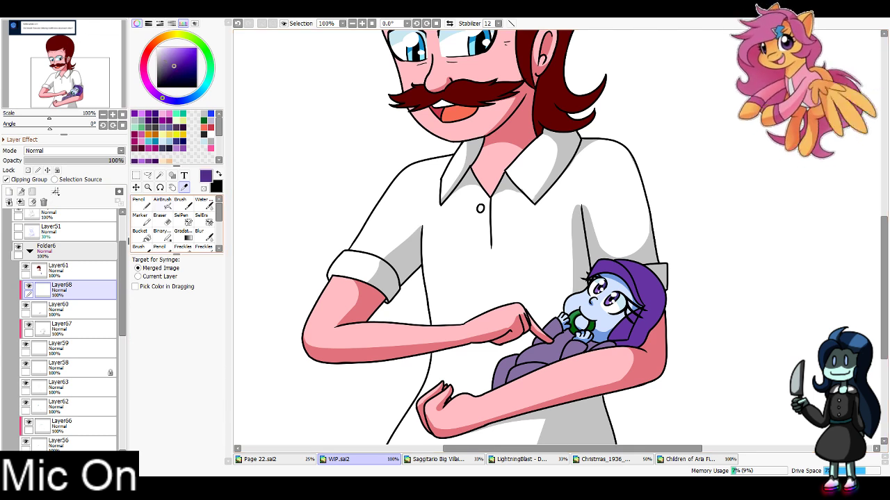
{"action": "left_click", "coordinate": [142, 204]}
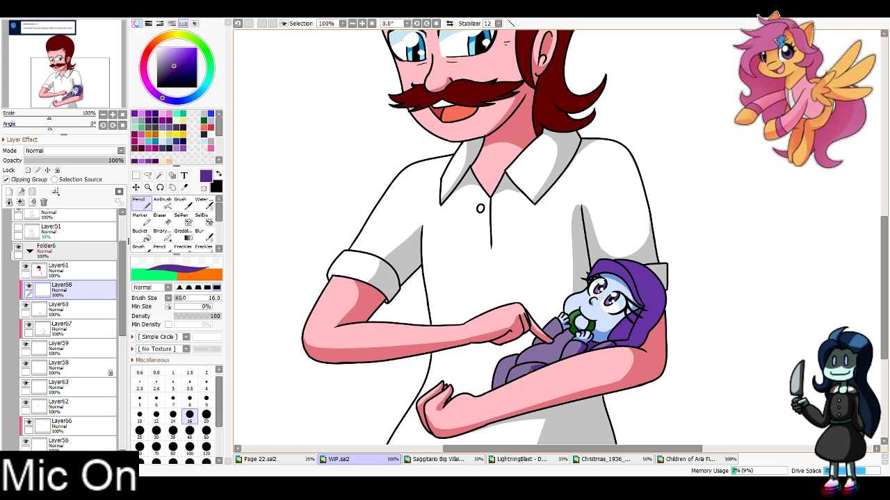
Paint dark purple shadows along the folds and lower edges of the baby's blanket
{"action": "mouse_move", "coordinate": [531, 370]}
{"action": "left_mouse_down"}
{"action": "mouse_move", "coordinate": [509, 380]}
{"action": "mouse_move", "coordinate": [496, 401]}
{"action": "mouse_move", "coordinate": [563, 354]}
{"action": "left_mouse_up"}
{"action": "key", "text": "ctrl+z"}
{"action": "key", "text": "ctrl+z"}
{"action": "key", "text": "ctrl+z"}
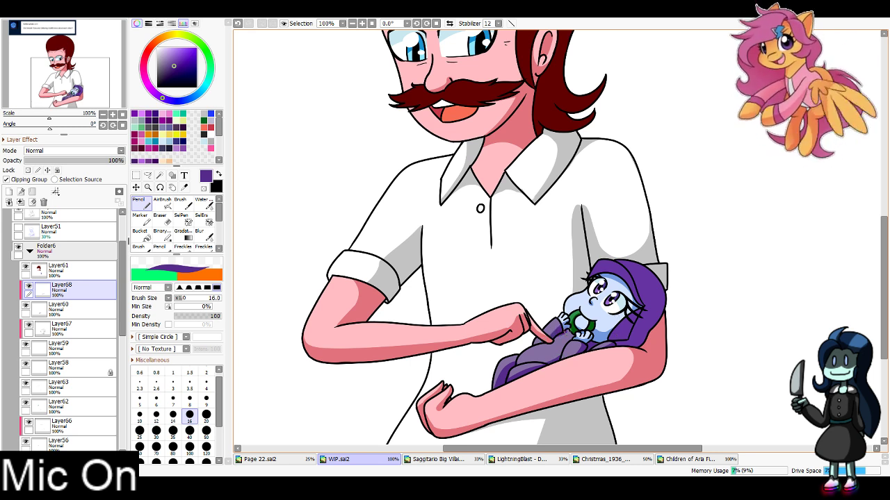
{"action": "left_click_drag", "start_coordinate": [564, 338], "coordinate": [580, 330]}
{"action": "key", "text": "ctrl+z"}
Add a clipped layer above Layer61 and sample the light and medium lavender from the ponytailed girl's hair in the Children of Aria reference
{"action": "left_click", "coordinate": [70, 270]}
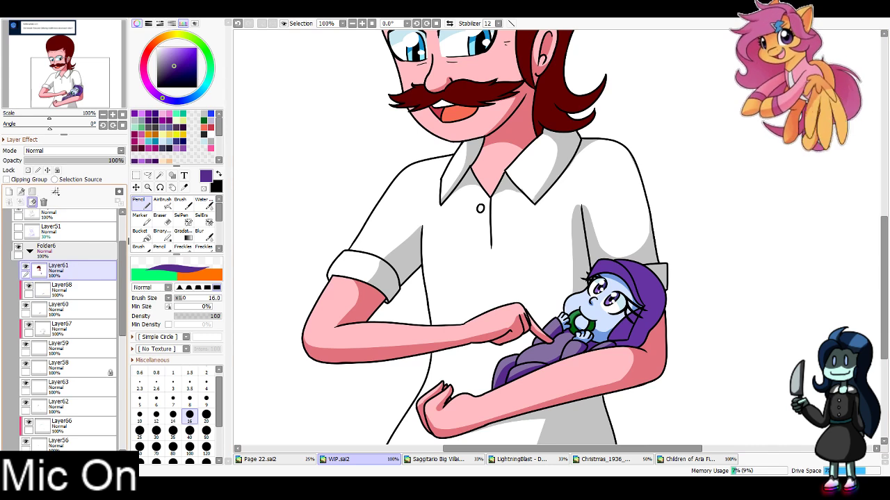
{"action": "left_click", "coordinate": [9, 192]}
{"action": "left_click", "coordinate": [6, 180]}
{"action": "left_click", "coordinate": [184, 188]}
{"action": "left_click", "coordinate": [695, 459]}
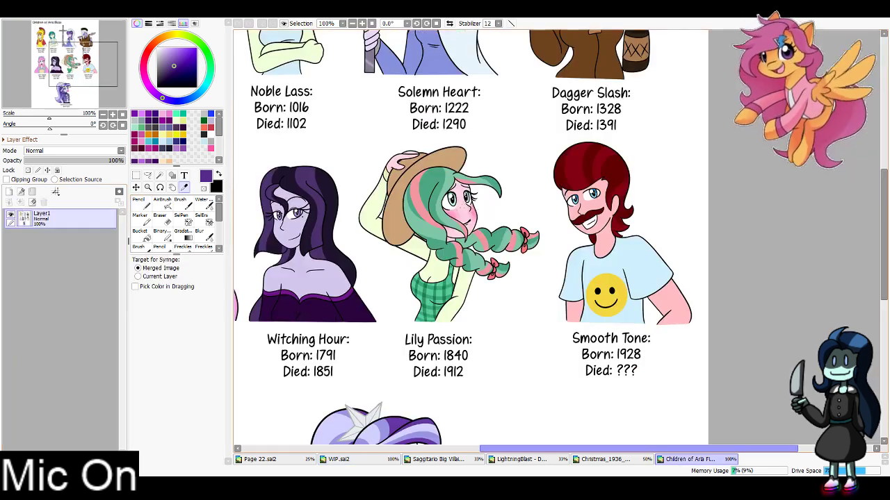
{"action": "left_click_drag", "start_coordinate": [612, 278], "coordinate": [694, 145]}
{"action": "left_click", "coordinate": [404, 340]}
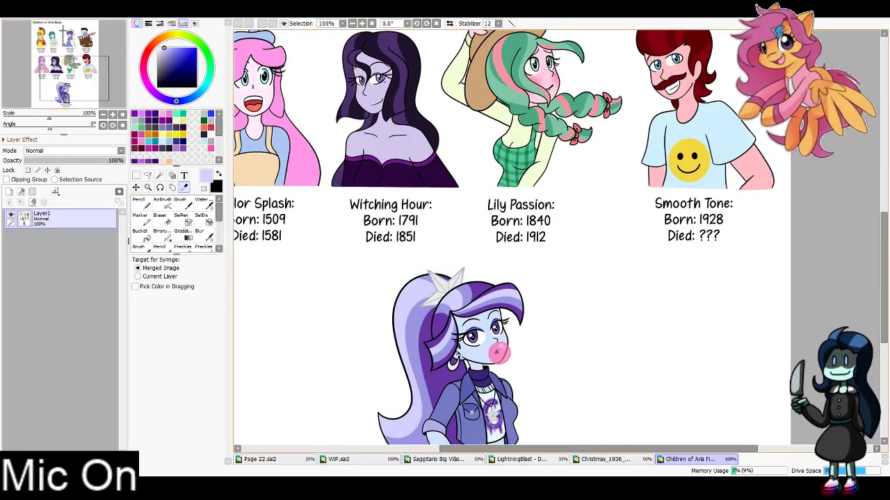
{"action": "key", "text": "x"}
{"action": "left_click", "coordinate": [419, 341]}
{"action": "left_click", "coordinate": [354, 460]}
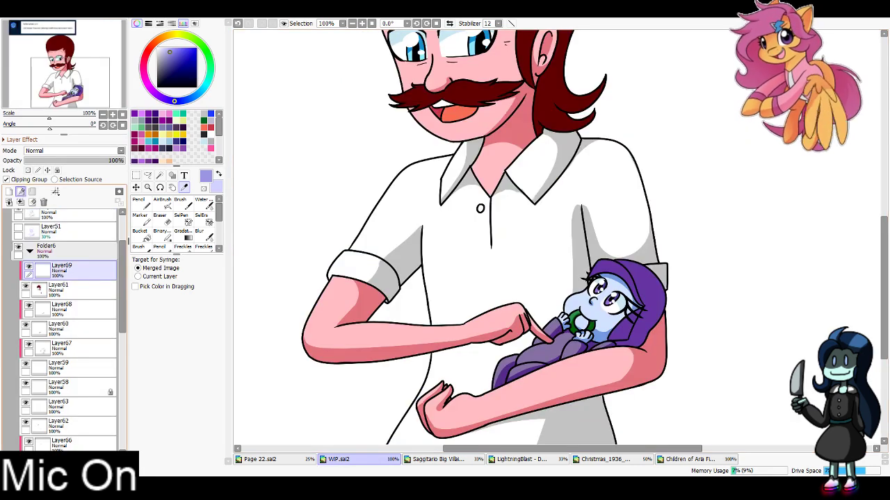
Add a second clipped layer above Layer69 and paint a medium lavender streak along the baby's fringe with the size 16 Pencil
{"action": "left_click", "coordinate": [9, 191]}
{"action": "left_click", "coordinate": [141, 205]}
{"action": "left_click", "coordinate": [677, 460]}
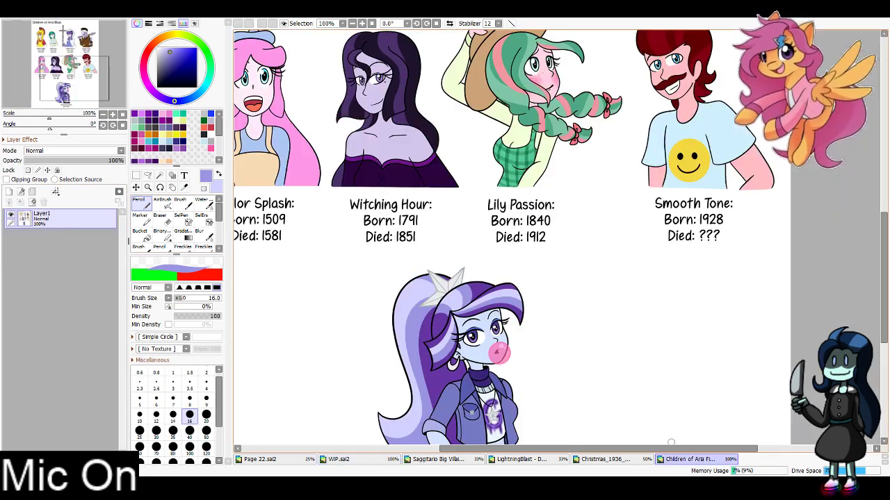
{"action": "left_click", "coordinate": [338, 459]}
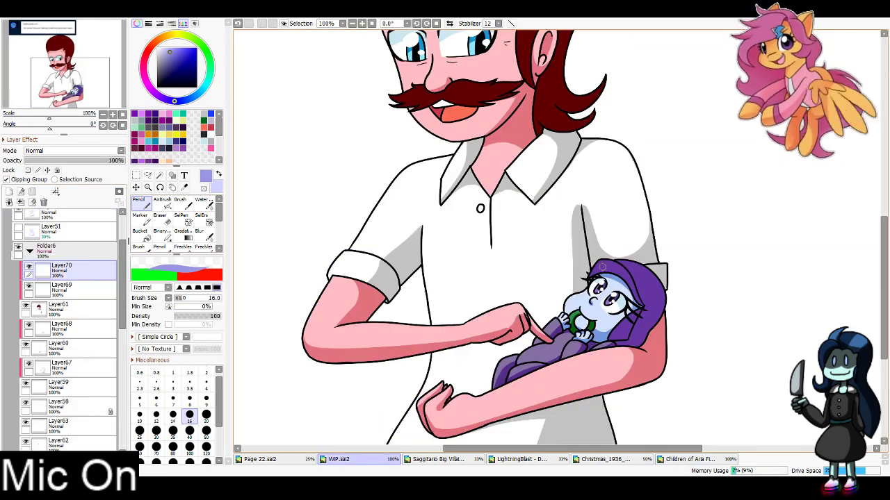
{"action": "key", "text": "ctrl+z"}
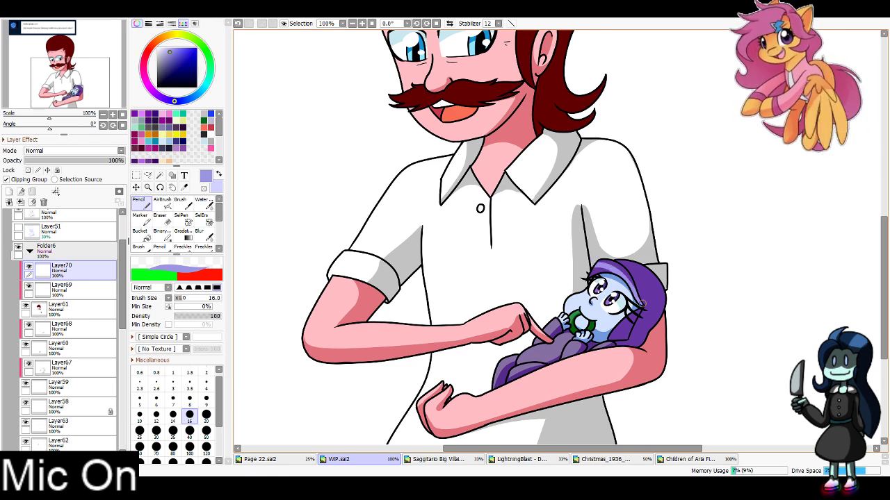
{"action": "key", "text": "ctrl+z"}
{"action": "mouse_move", "coordinate": [643, 303]}
{"action": "left_mouse_down"}
{"action": "mouse_move", "coordinate": [632, 278]}
{"action": "mouse_move", "coordinate": [584, 276]}
{"action": "left_mouse_up"}
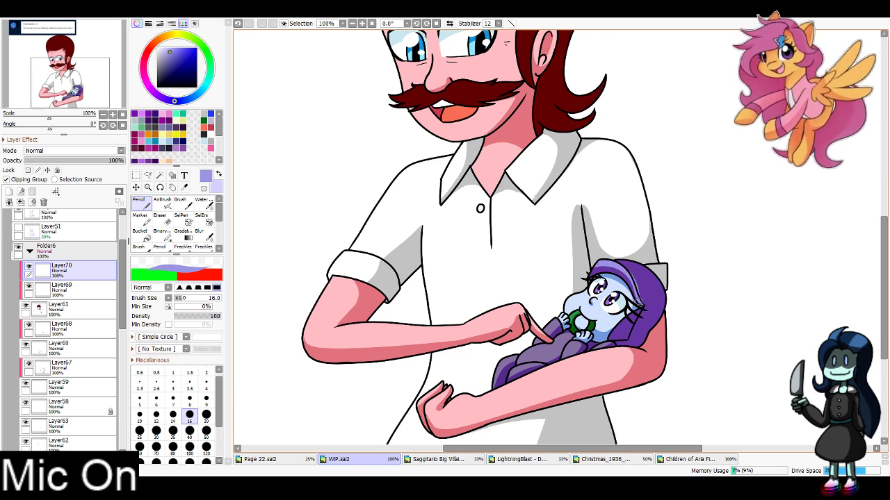
Check the hair in the reference, paint a medium lavender streak on the baby's lower lock and tidy it with the size 16 Eraser
{"action": "left_click", "coordinate": [691, 459]}
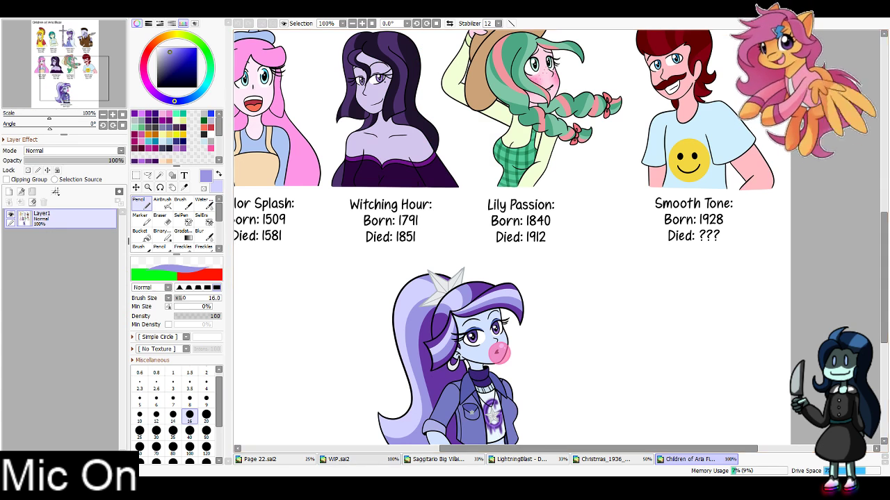
{"action": "left_click", "coordinate": [343, 460]}
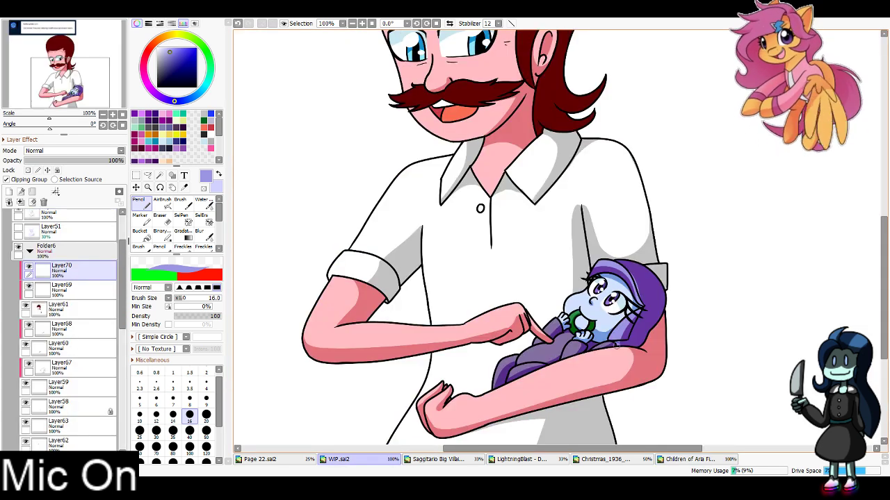
{"action": "left_click", "coordinate": [187, 219]}
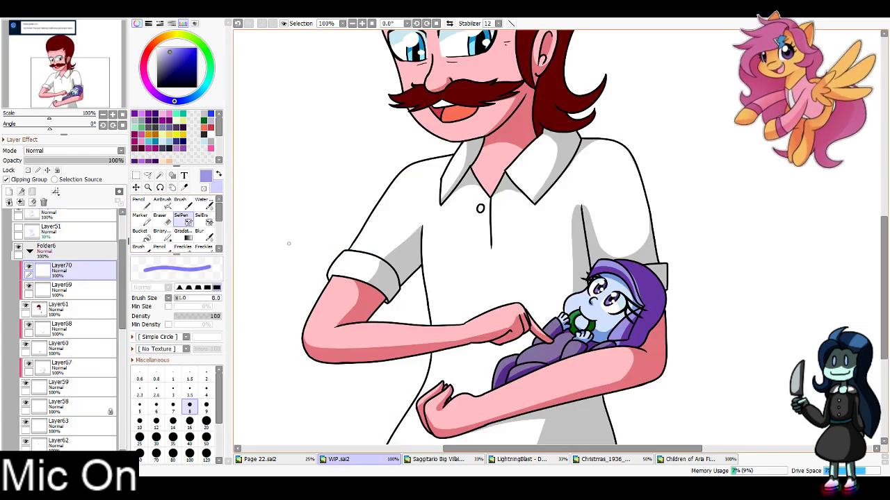
{"action": "key", "text": "e"}
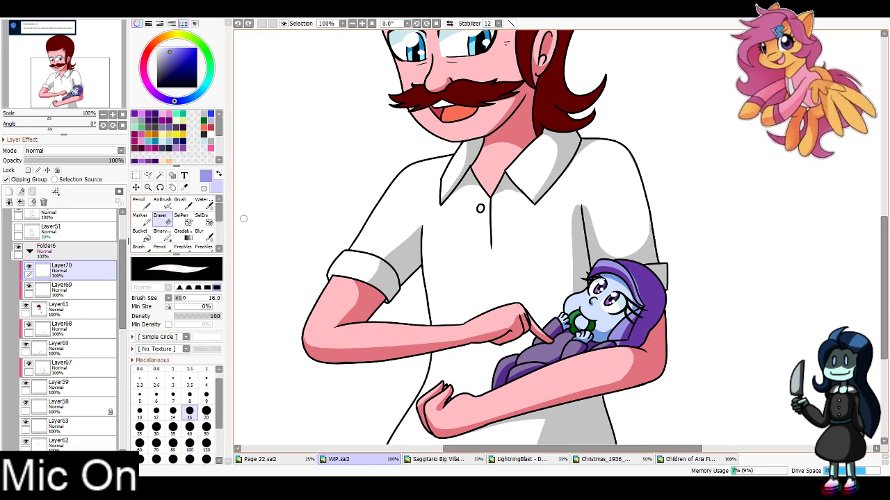
{"action": "key", "text": "ctrl+z"}
{"action": "left_click_drag", "start_coordinate": [641, 295], "coordinate": [642, 293]}
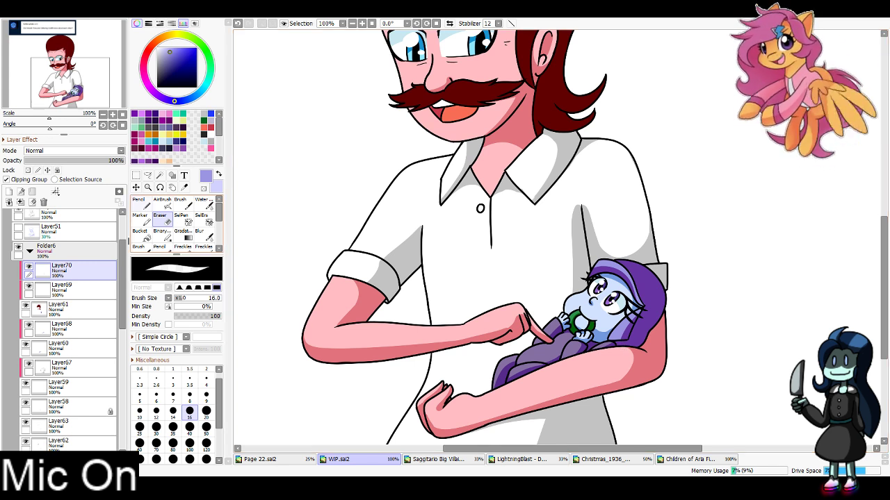
Move Layer70 below Layer69 and refine the medium lavender streak on the baby's lower hair lock with the Pencil
{"action": "left_click_drag", "start_coordinate": [68, 271], "coordinate": [68, 293]}
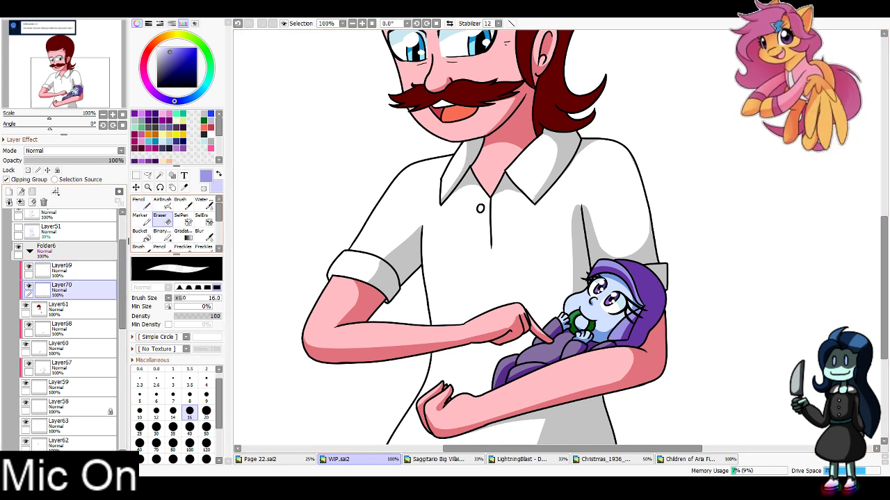
{"action": "left_click", "coordinate": [141, 203]}
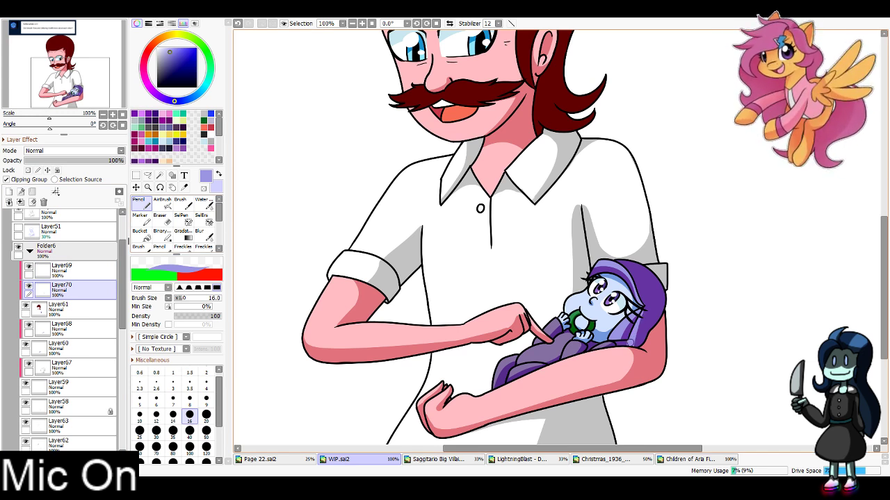
{"action": "left_click_drag", "start_coordinate": [618, 342], "coordinate": [632, 343]}
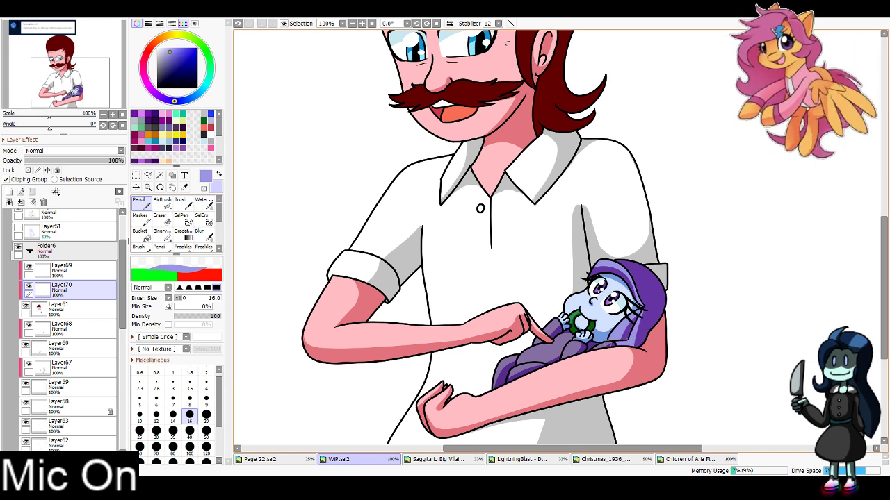
{"action": "key", "text": "ctrl+z"}
{"action": "left_click_drag", "start_coordinate": [645, 309], "coordinate": [638, 328]}
{"action": "key", "text": "ctrl+z"}
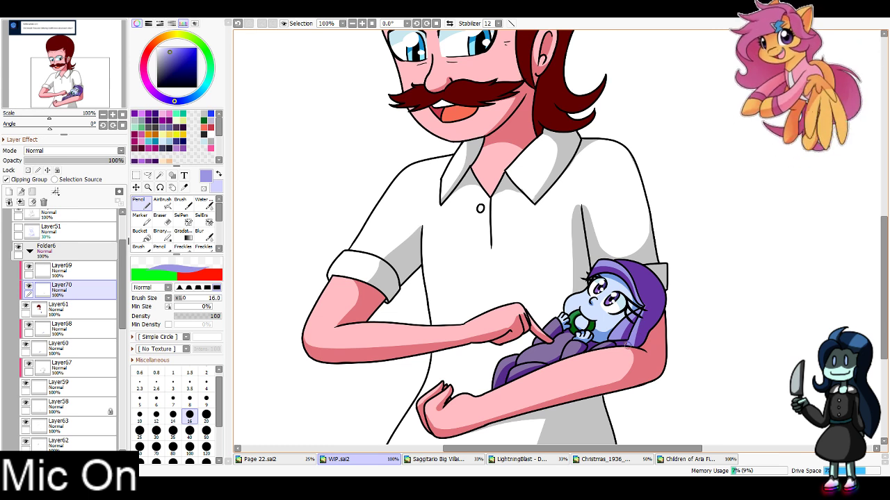
Paint a light lavender highlight along the upper part of the baby's fringe on Layer69 with the size 8 Pencil
{"action": "left_click", "coordinate": [90, 271]}
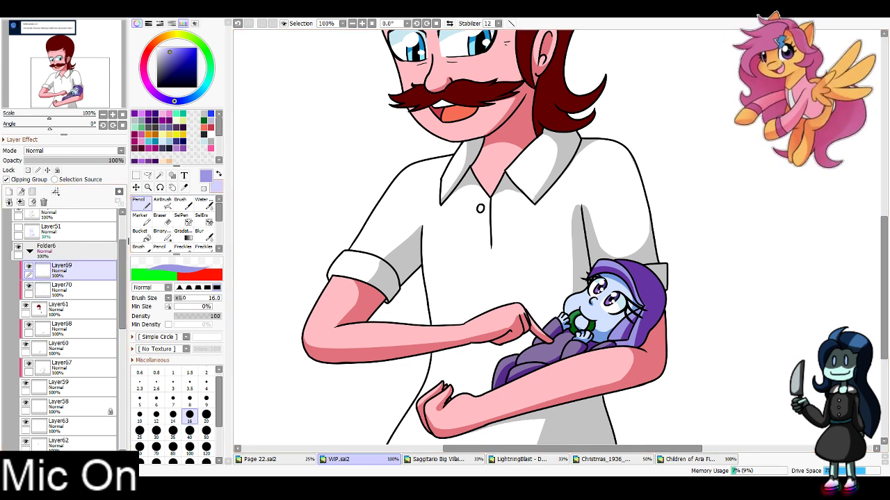
{"action": "left_click", "coordinate": [218, 173]}
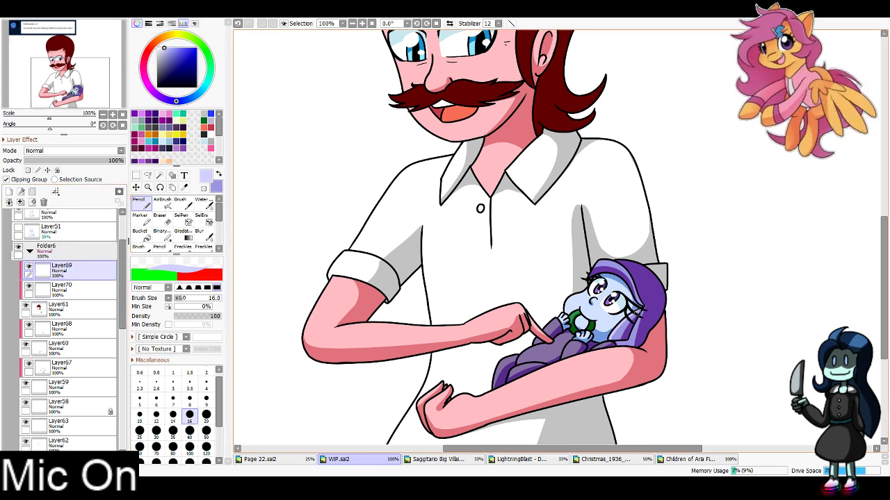
{"action": "left_click_drag", "start_coordinate": [578, 265], "coordinate": [460, 202]}
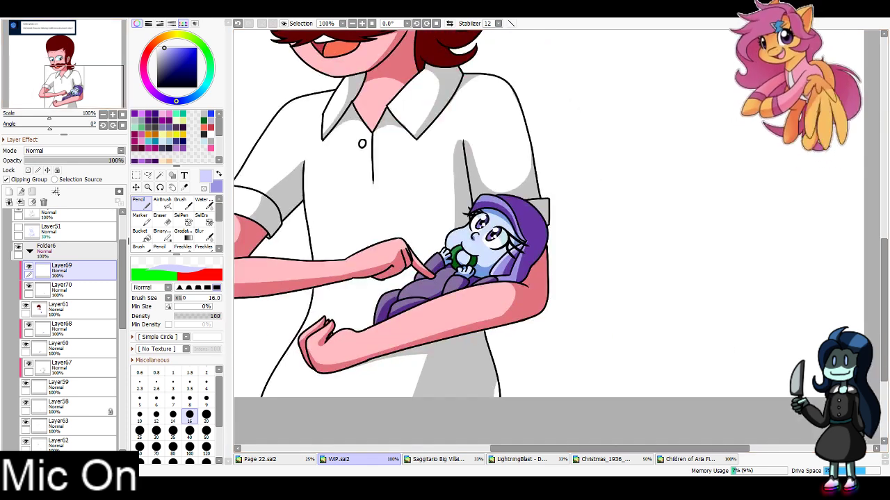
{"action": "scroll", "coordinate": [460, 201], "scroll_direction": "up", "scroll_amount": 2}
{"action": "key", "text": "bracketleft"}
{"action": "key", "text": "bracketleft"}
{"action": "key", "text": "bracketleft"}
{"action": "key", "text": "bracketleft"}
{"action": "key", "text": "bracketleft"}
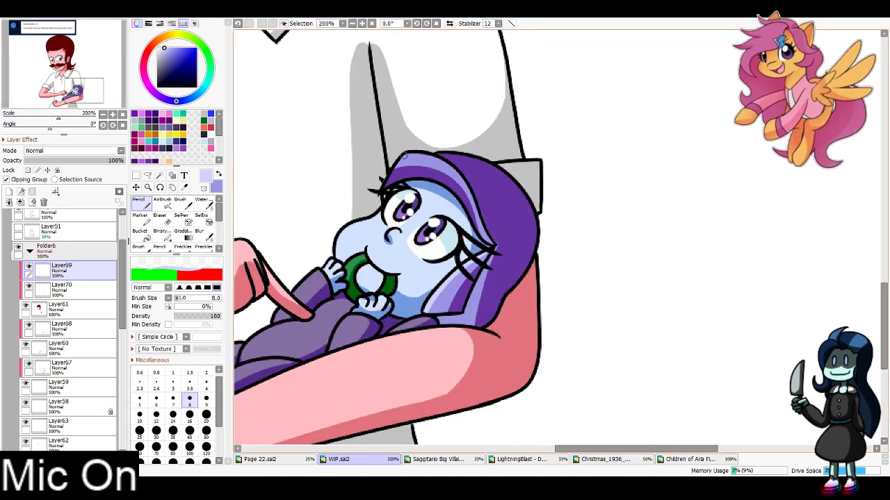
{"action": "key", "text": "ctrl+z"}
{"action": "mouse_move", "coordinate": [404, 155]}
{"action": "left_mouse_down"}
{"action": "mouse_move", "coordinate": [459, 165]}
{"action": "mouse_move", "coordinate": [404, 160]}
{"action": "mouse_move", "coordinate": [458, 176]}
{"action": "mouse_move", "coordinate": [402, 153]}
{"action": "mouse_move", "coordinate": [473, 199]}
{"action": "left_mouse_up"}
{"action": "key", "text": "ctrl+z"}
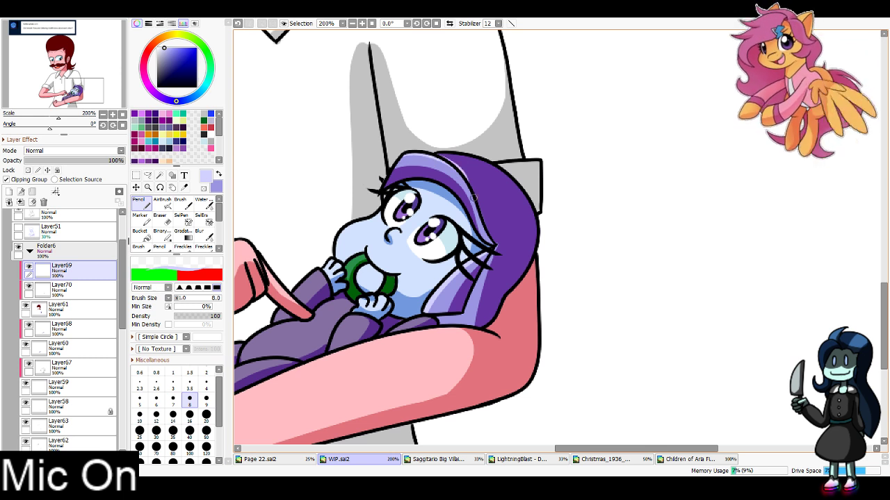
Rework the light lavender highlight to run the full length of the baby's fringe, and select Layer70 for erasing
{"action": "key", "text": "ctrl+z"}
{"action": "mouse_move", "coordinate": [401, 153]}
{"action": "left_mouse_down"}
{"action": "mouse_move", "coordinate": [468, 193]}
{"action": "mouse_move", "coordinate": [481, 228]}
{"action": "left_mouse_up"}
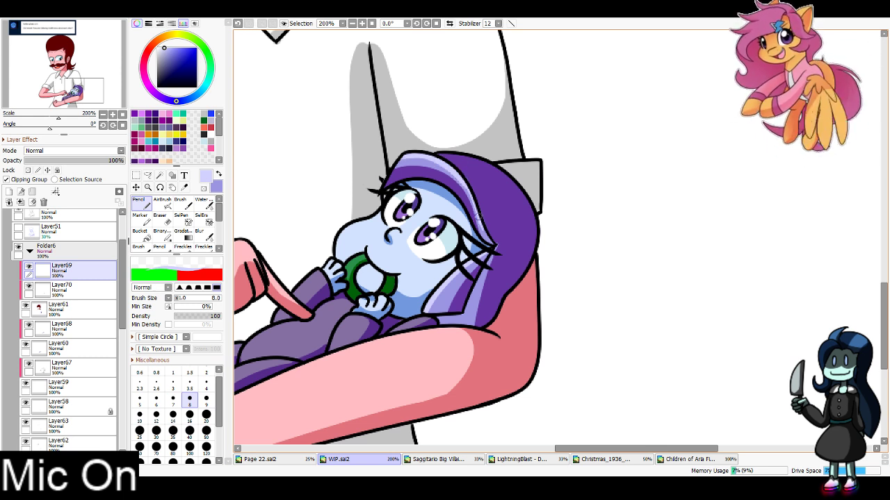
{"action": "key", "text": "ctrl+z"}
{"action": "key", "text": "ctrl+z"}
{"action": "left_click_drag", "start_coordinate": [404, 158], "coordinate": [454, 176]}
{"action": "key", "text": "ctrl+z"}
{"action": "mouse_move", "coordinate": [405, 158]}
{"action": "left_mouse_down"}
{"action": "mouse_move", "coordinate": [466, 184]}
{"action": "mouse_move", "coordinate": [495, 243]}
{"action": "left_mouse_up"}
{"action": "key", "text": "ctrl+z"}
{"action": "left_click", "coordinate": [162, 219]}
{"action": "left_click", "coordinate": [66, 289]}
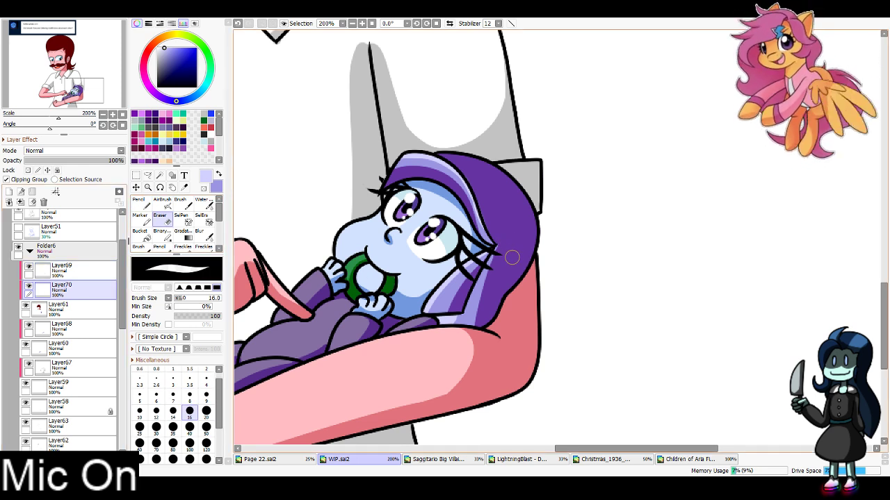
Select Layer69 and sample the red streak colour from the moustached man's hair in the Children of Aria reference
{"action": "left_click", "coordinate": [65, 56]}
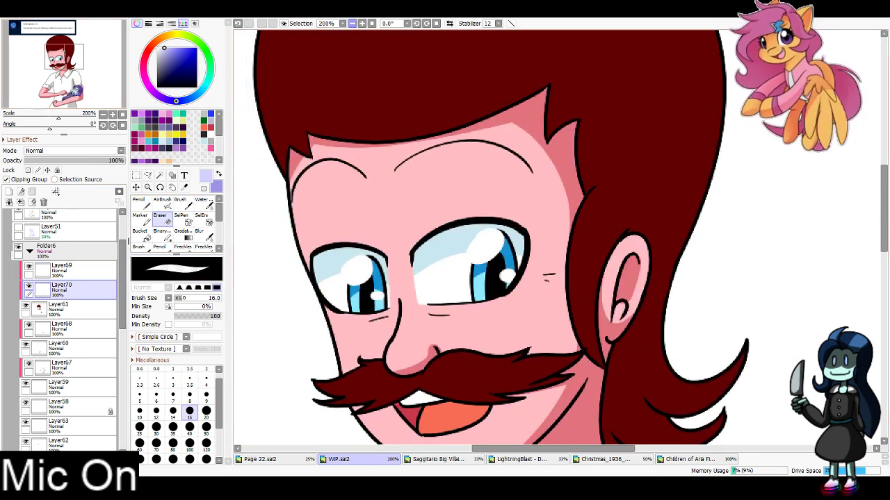
{"action": "left_click", "coordinate": [353, 24]}
{"action": "left_click", "coordinate": [352, 23]}
{"action": "left_click", "coordinate": [67, 270]}
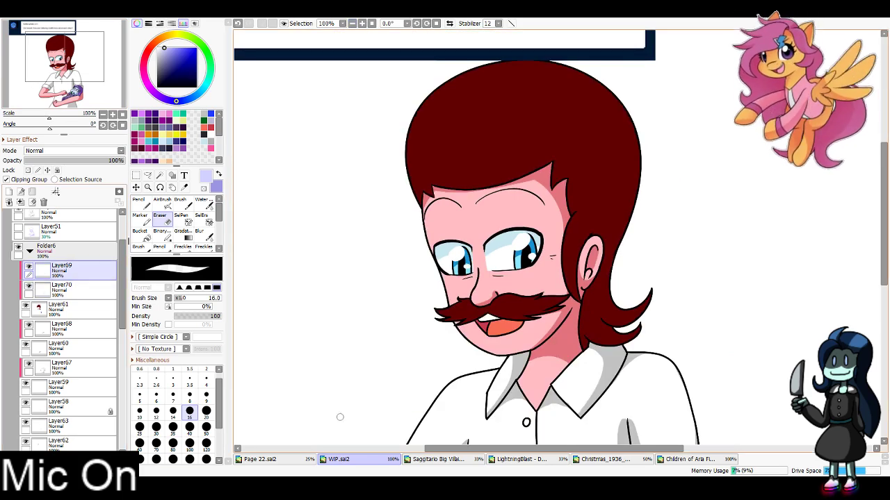
{"action": "left_click", "coordinate": [690, 459]}
{"action": "left_click", "coordinate": [184, 188]}
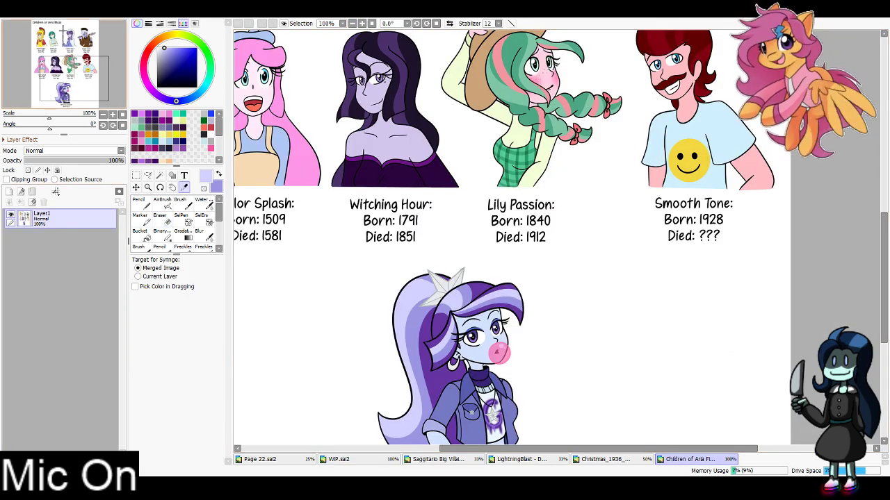
{"action": "left_click", "coordinate": [77, 69]}
{"action": "left_click", "coordinate": [668, 123]}
{"action": "left_click", "coordinate": [339, 459]}
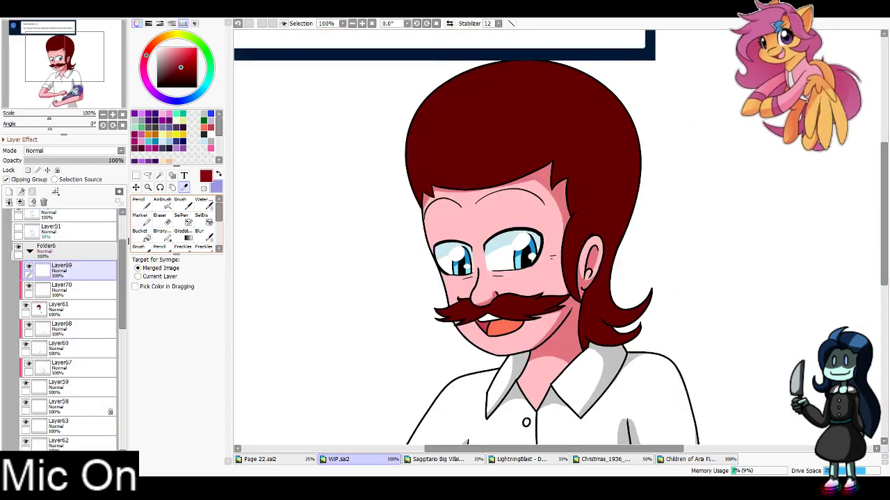
Paint broad red streaks across the top of the man's hair on Layer69 with the size 40 Pencil
{"action": "left_click", "coordinate": [138, 200]}
{"action": "mouse_move", "coordinate": [471, 65]}
{"action": "left_mouse_down"}
{"action": "mouse_move", "coordinate": [495, 207]}
{"action": "mouse_move", "coordinate": [463, 202]}
{"action": "mouse_move", "coordinate": [435, 86]}
{"action": "left_mouse_up"}
{"action": "mouse_move", "coordinate": [544, 58]}
{"action": "left_mouse_down"}
{"action": "mouse_move", "coordinate": [526, 84]}
{"action": "mouse_move", "coordinate": [516, 175]}
{"action": "mouse_move", "coordinate": [567, 67]}
{"action": "left_mouse_up"}
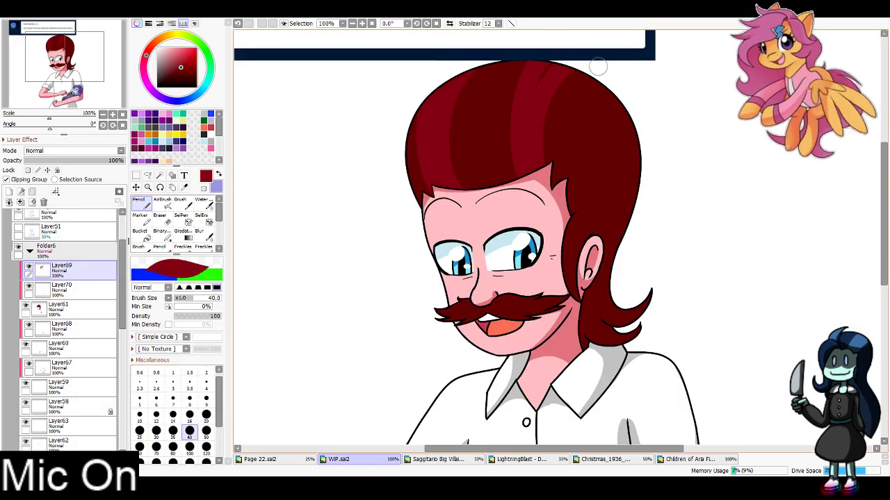
Check the reference and paint matching red streaks on the back and lower lock of the man's hair
{"action": "left_click", "coordinate": [697, 460]}
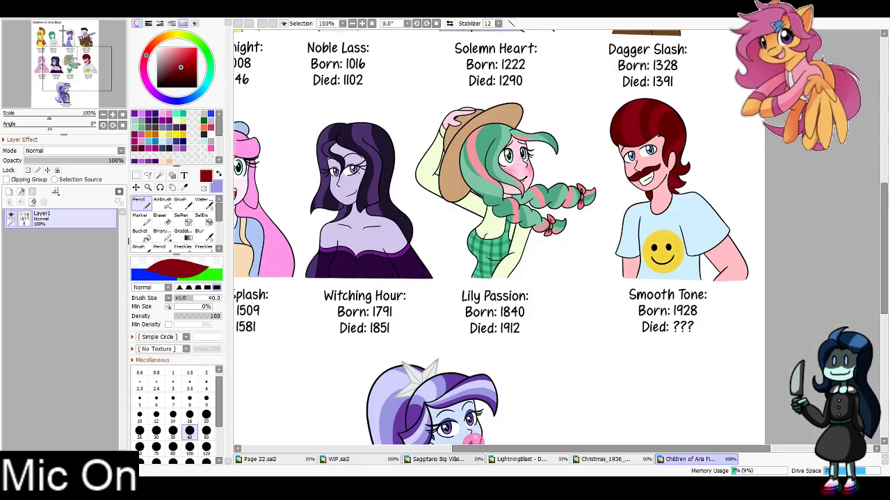
{"action": "left_click", "coordinate": [363, 459]}
{"action": "mouse_move", "coordinate": [565, 208]}
{"action": "left_mouse_down"}
{"action": "mouse_move", "coordinate": [655, 222]}
{"action": "mouse_move", "coordinate": [645, 241]}
{"action": "left_mouse_up"}
{"action": "key", "text": "ctrl+z"}
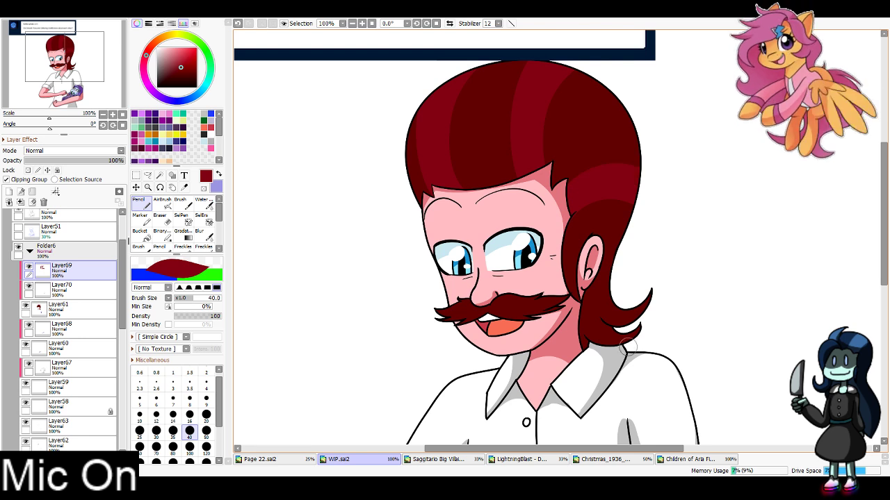
{"action": "left_click", "coordinate": [690, 458]}
{"action": "left_click", "coordinate": [339, 458]}
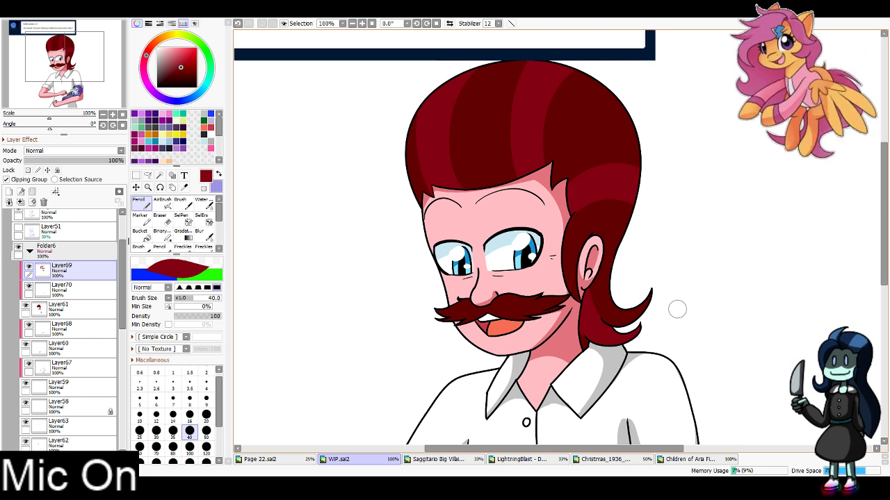
Add clipped Layer71 above Layer61 and shade the man's back hair and sideburn in a darkened base hair red
{"action": "left_click", "coordinate": [84, 309]}
{"action": "left_click", "coordinate": [9, 192]}
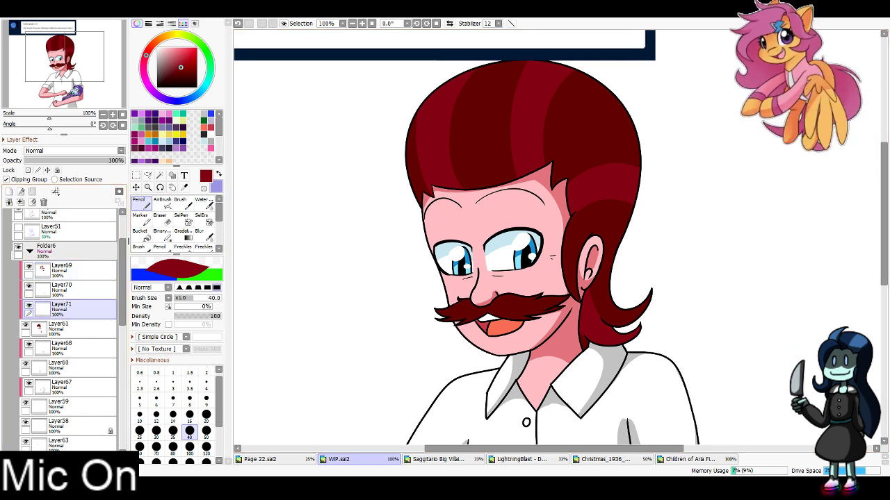
{"action": "key", "text": "alt"}
{"action": "left_click", "coordinate": [484, 133]}
{"action": "left_click", "coordinate": [178, 78]}
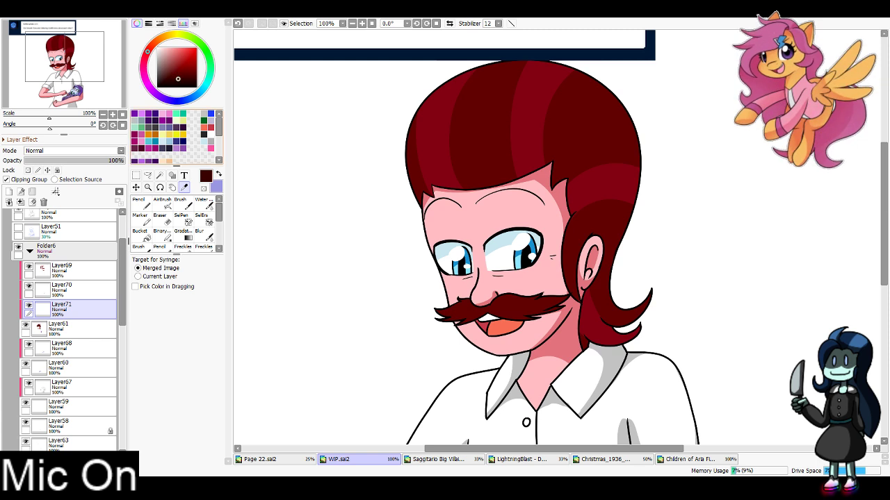
{"action": "left_click", "coordinate": [141, 203]}
{"action": "mouse_move", "coordinate": [581, 302]}
{"action": "left_mouse_down"}
{"action": "mouse_move", "coordinate": [591, 241]}
{"action": "mouse_move", "coordinate": [600, 243]}
{"action": "mouse_move", "coordinate": [582, 255]}
{"action": "mouse_move", "coordinate": [659, 193]}
{"action": "left_mouse_up"}
{"action": "mouse_move", "coordinate": [633, 237]}
{"action": "left_mouse_down"}
{"action": "mouse_move", "coordinate": [613, 271]}
{"action": "mouse_move", "coordinate": [594, 377]}
{"action": "mouse_move", "coordinate": [588, 355]}
{"action": "mouse_move", "coordinate": [633, 345]}
{"action": "left_mouse_up"}
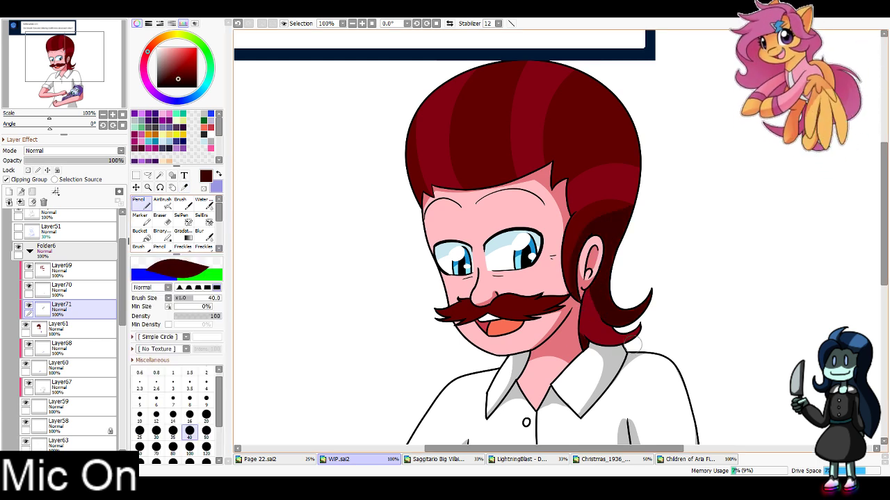
Shade the underside of the moustache and the back edge of the man's hair in the dark red on Layer71
{"action": "left_click_drag", "start_coordinate": [497, 313], "coordinate": [564, 307]}
{"action": "key", "text": "ctrl+z"}
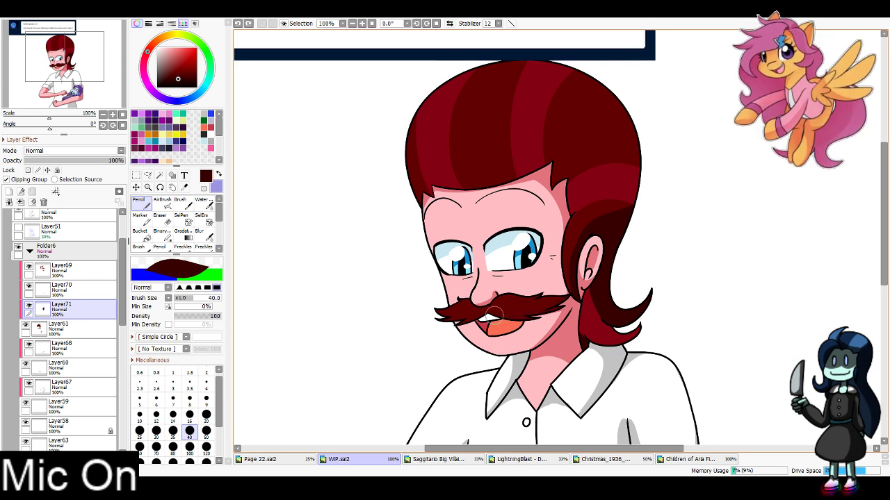
{"action": "left_click_drag", "start_coordinate": [495, 314], "coordinate": [562, 313]}
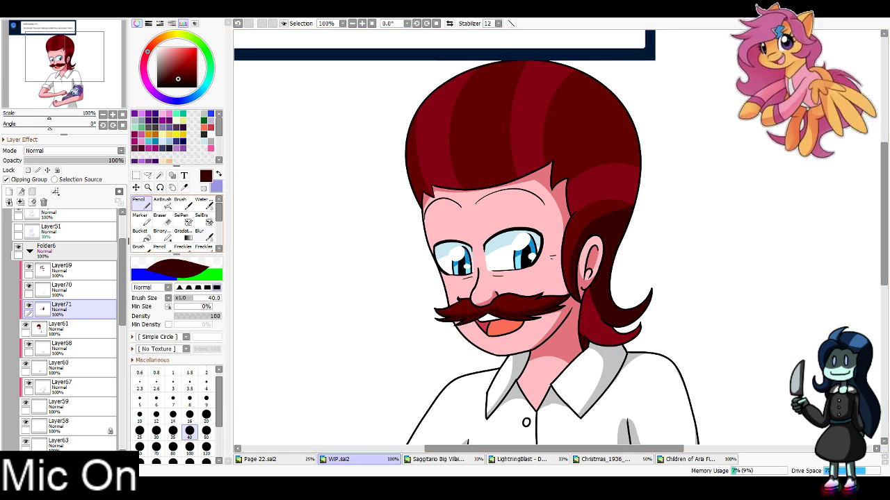
{"action": "left_click_drag", "start_coordinate": [65, 57], "coordinate": [70, 55]}
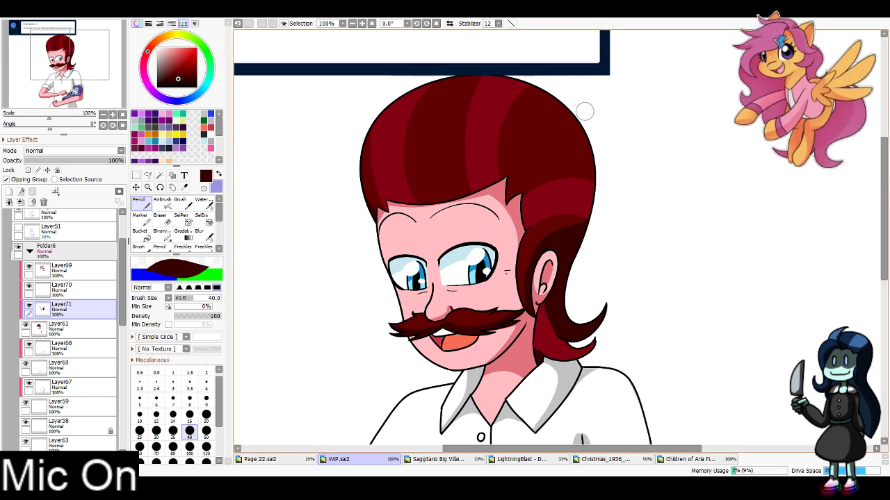
{"action": "key", "text": "ctrl+z"}
{"action": "left_click_drag", "start_coordinate": [570, 226], "coordinate": [598, 144]}
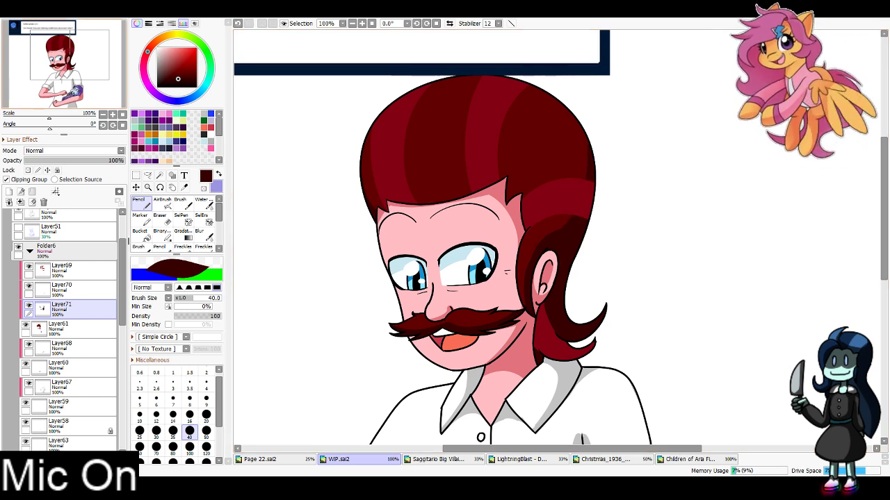
Sample the baby's purple hair, darken the colour and shade the back and underside of the hair with the size 16 Pencil
{"action": "mouse_move", "coordinate": [91, 78]}
{"action": "left_mouse_down"}
{"action": "mouse_move", "coordinate": [98, 91]}
{"action": "mouse_move", "coordinate": [91, 98]}
{"action": "left_mouse_up"}
{"action": "left_click", "coordinate": [184, 188]}
{"action": "left_click", "coordinate": [475, 167]}
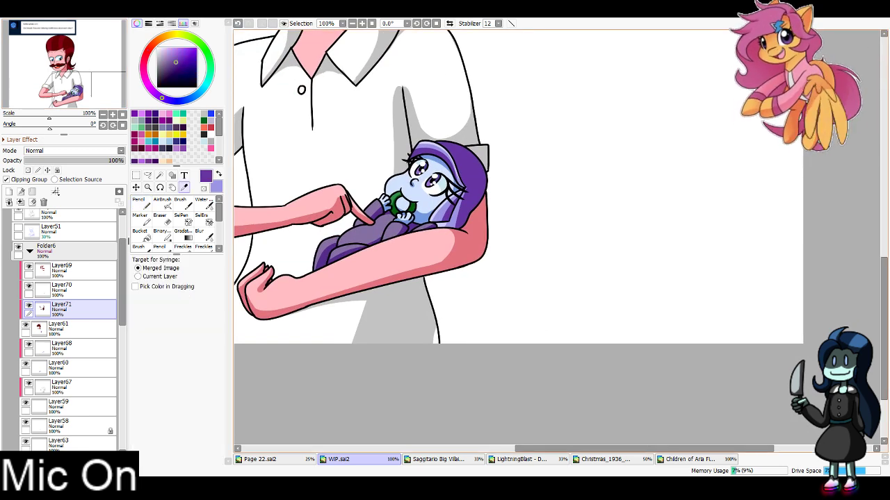
{"action": "left_click", "coordinate": [181, 70]}
{"action": "key", "text": "n"}
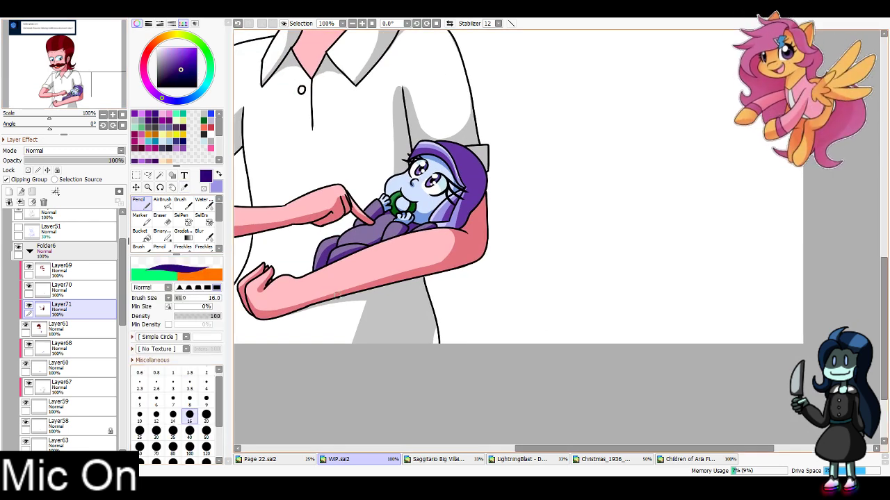
{"action": "left_click_drag", "start_coordinate": [464, 193], "coordinate": [451, 225]}
{"action": "mouse_move", "coordinate": [466, 188]}
{"action": "left_mouse_down"}
{"action": "mouse_move", "coordinate": [495, 169]}
{"action": "mouse_move", "coordinate": [455, 221]}
{"action": "mouse_move", "coordinate": [460, 228]}
{"action": "left_mouse_up"}
{"action": "left_click_drag", "start_coordinate": [457, 178], "coordinate": [413, 150]}
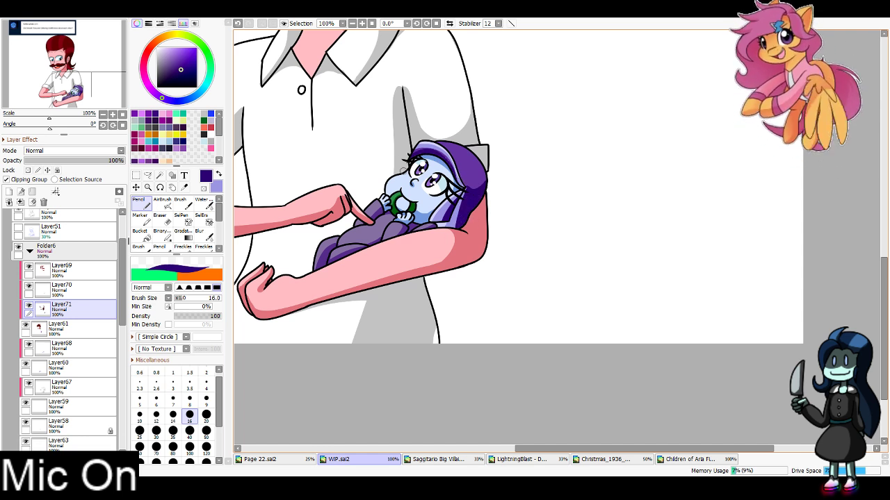
{"action": "key", "text": "ctrl+z"}
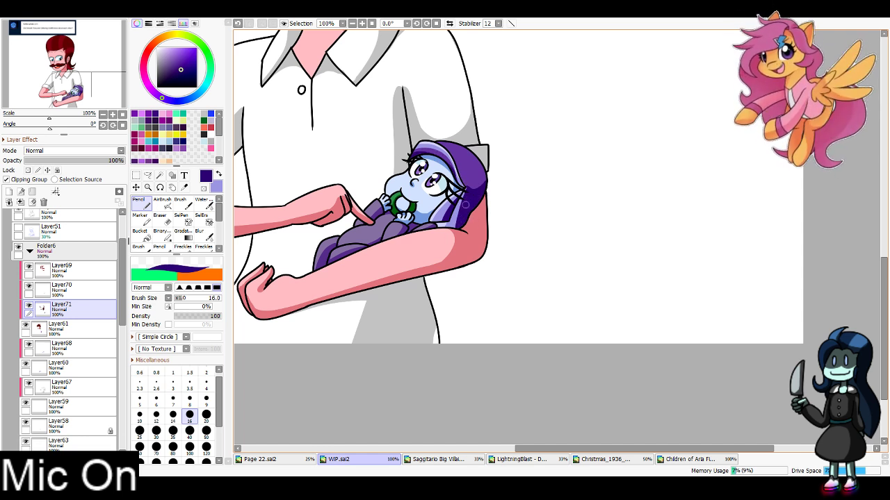
Lock Layer70's opacity and shade the medium lavender streak on the baby's lower lock in a darker tone
{"action": "left_click", "coordinate": [70, 289]}
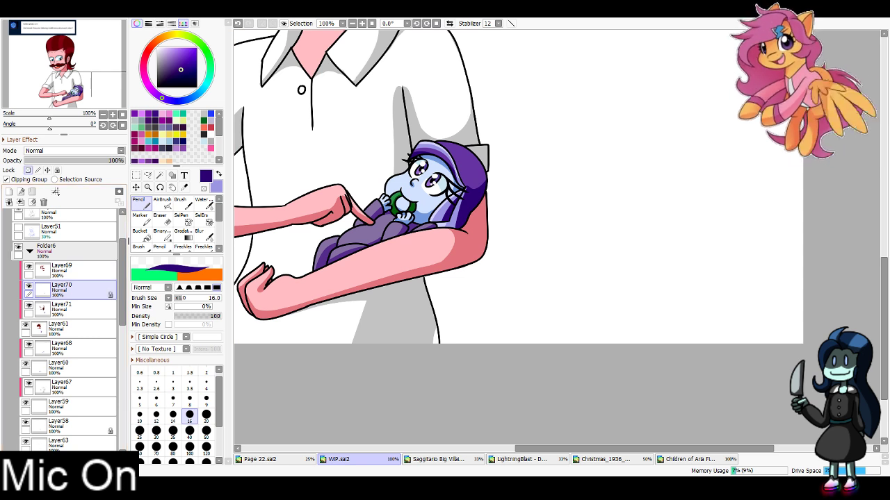
{"action": "key", "text": "i"}
{"action": "left_click", "coordinate": [450, 211]}
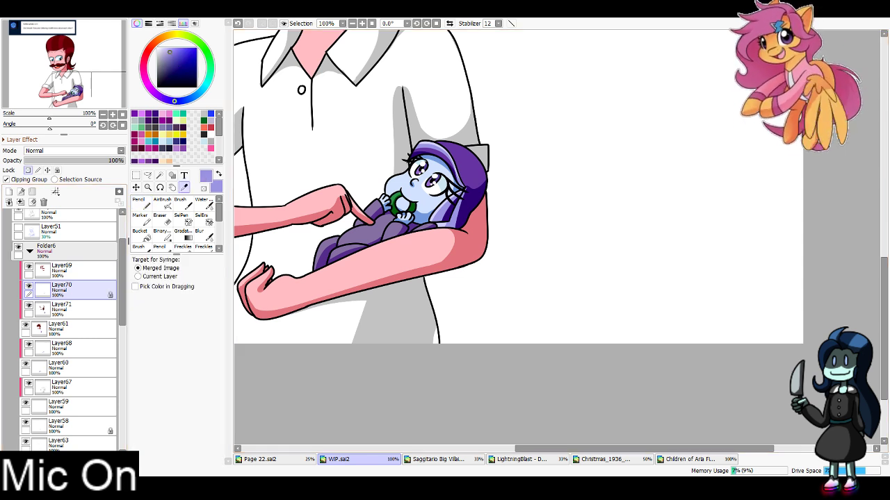
{"action": "left_click", "coordinate": [141, 203]}
{"action": "left_click_drag", "start_coordinate": [463, 194], "coordinate": [448, 226]}
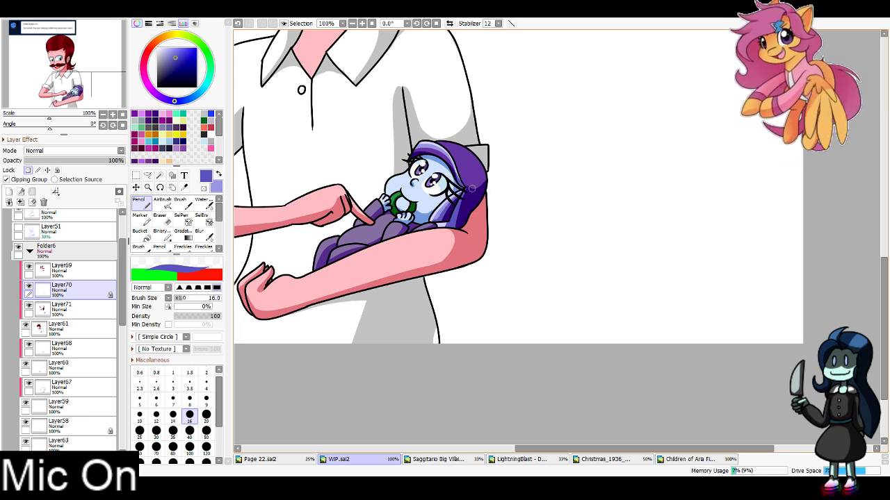
Lock Layer69's opacity and shade the light lavender streak on the baby's lower lock in a medium lavender
{"action": "left_click", "coordinate": [66, 269]}
{"action": "key", "text": "alt"}
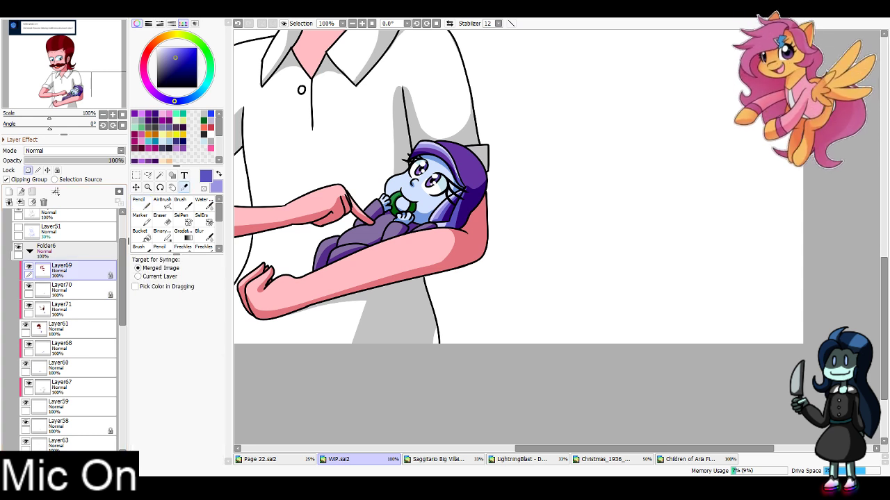
{"action": "left_click", "coordinate": [446, 207], "text": "alt"}
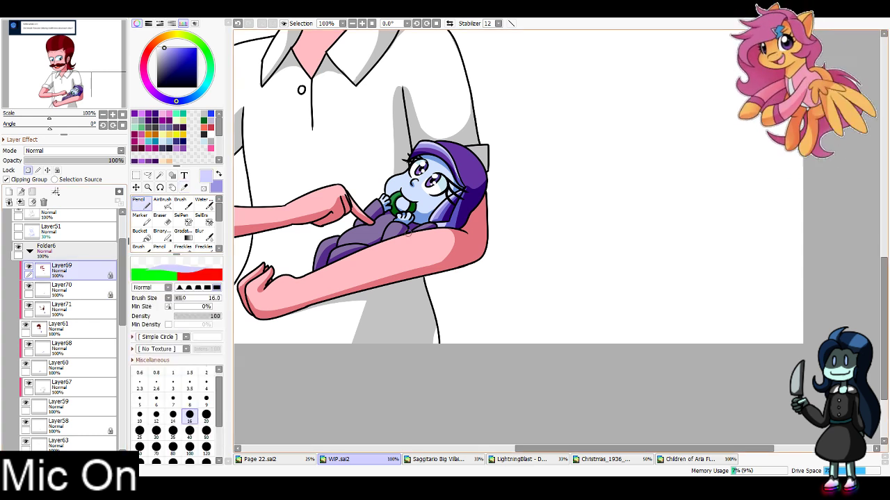
{"action": "left_click", "coordinate": [174, 55]}
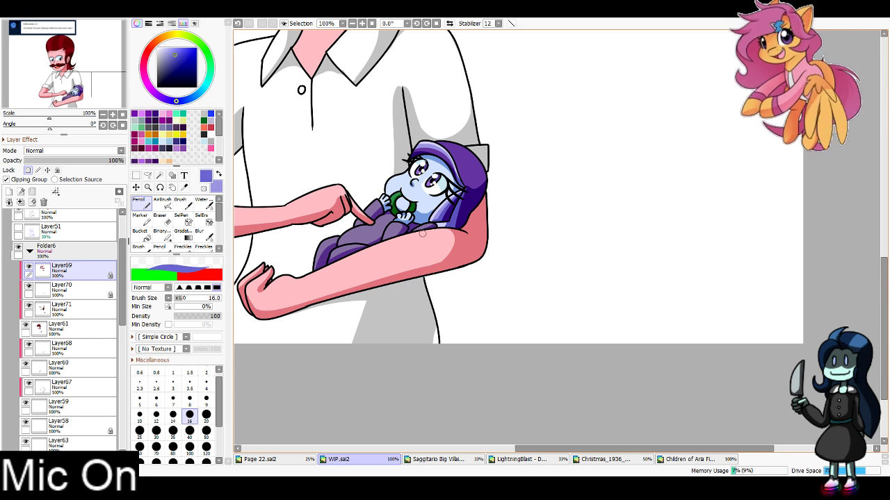
{"action": "left_click_drag", "start_coordinate": [439, 223], "coordinate": [447, 223]}
{"action": "key", "text": "ctrl+z"}
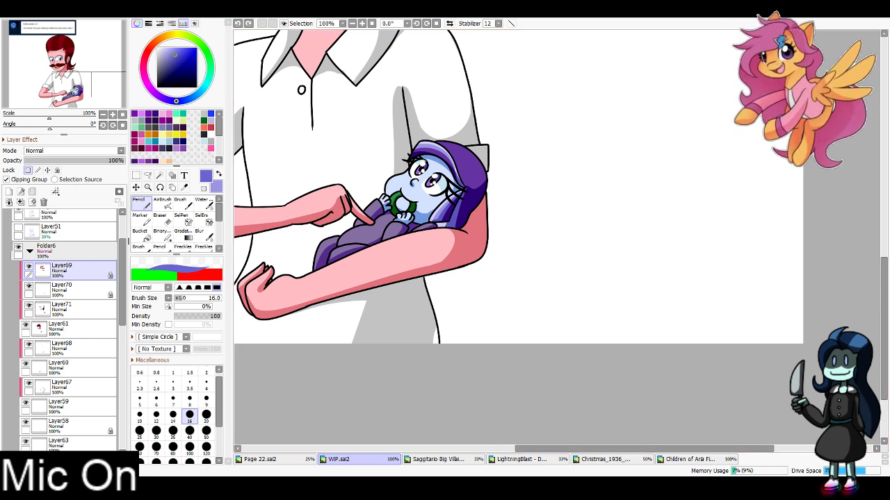
{"action": "left_click", "coordinate": [171, 52]}
{"action": "left_click_drag", "start_coordinate": [431, 224], "coordinate": [452, 224]}
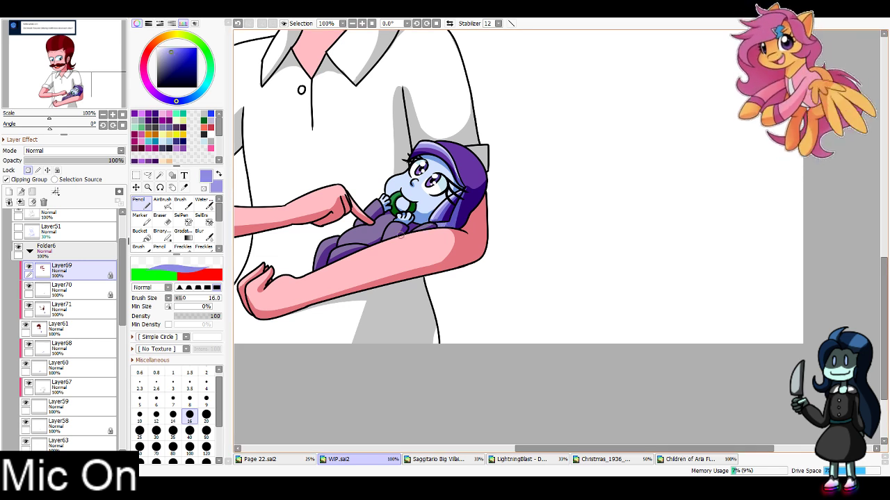
Sample the man's red streak colour, darken it and shade the streaks at the back of his hair with the size 40 Pencil
{"action": "scroll", "coordinate": [263, 252], "scroll_direction": "up", "scroll_amount": 8}
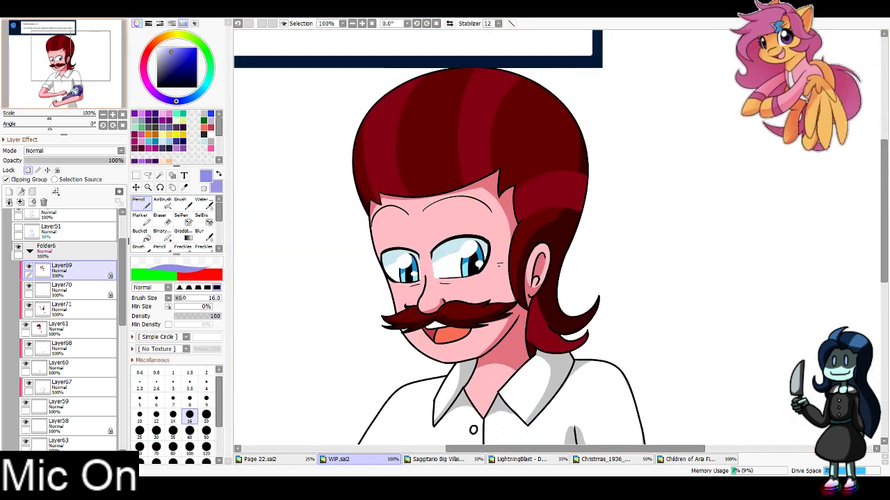
{"action": "left_click", "coordinate": [548, 191], "text": "alt"}
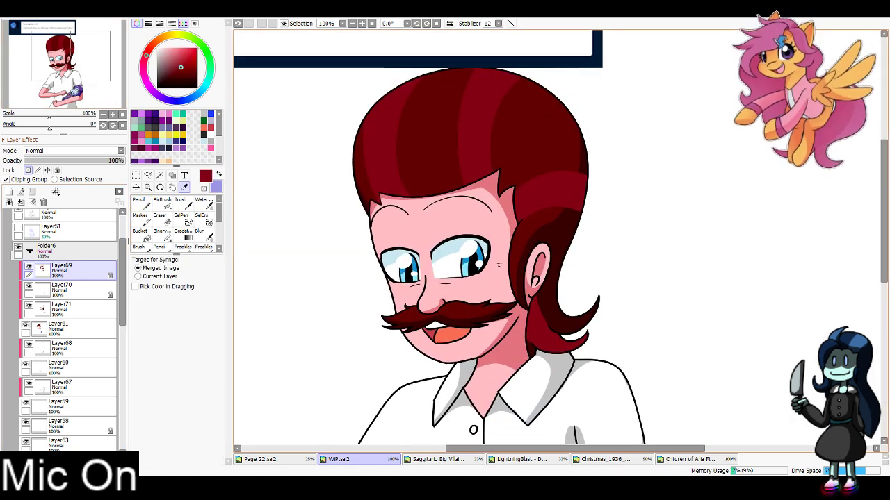
{"action": "left_click", "coordinate": [557, 237], "text": "alt"}
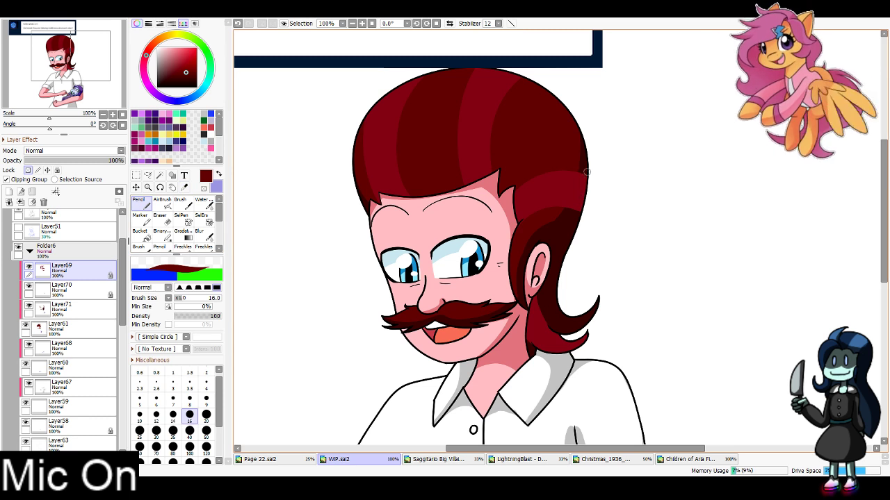
{"action": "left_click", "coordinate": [190, 432]}
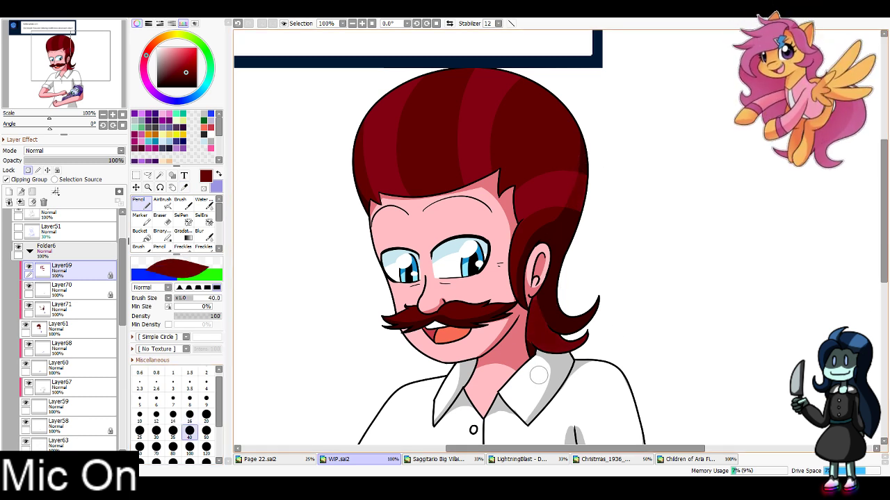
{"action": "scroll", "coordinate": [602, 161], "scroll_direction": "down", "scroll_amount": 2}
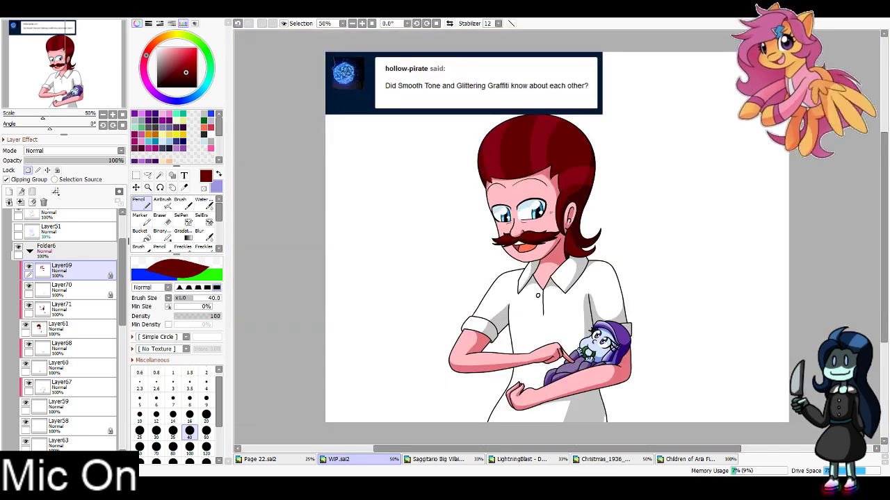
On Layer52, letter "<1974>" in black beside the question banner with the size 8 Pencil
{"action": "left_click", "coordinate": [30, 250]}
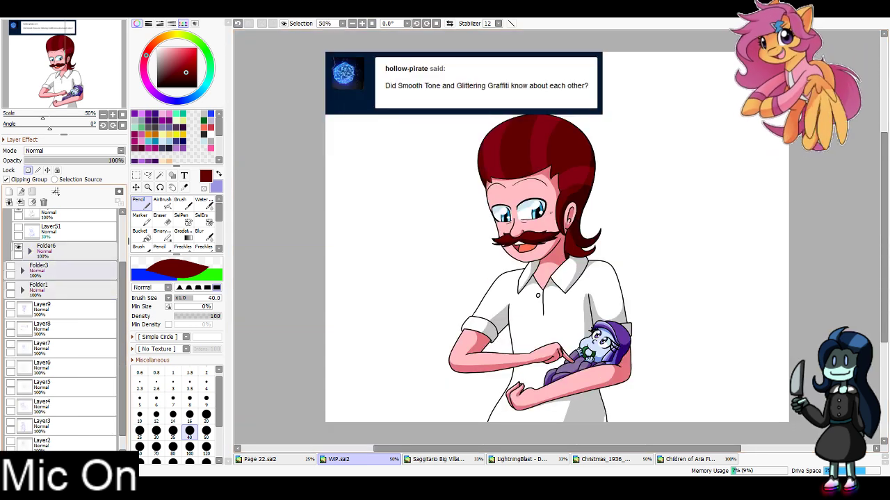
{"action": "scroll", "coordinate": [30, 250], "scroll_direction": "up", "scroll_amount": 2}
{"action": "left_click", "coordinate": [83, 238]}
{"action": "key", "text": "x"}
{"action": "left_click", "coordinate": [197, 88]}
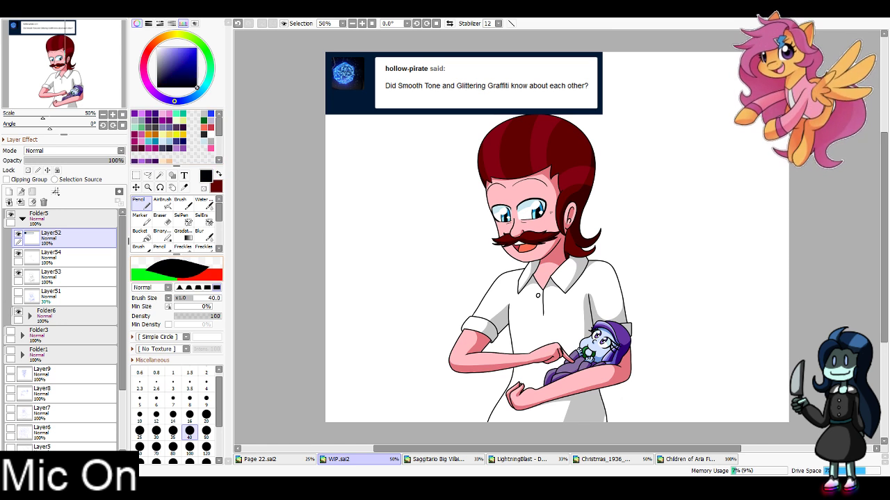
{"action": "left_click", "coordinate": [190, 398]}
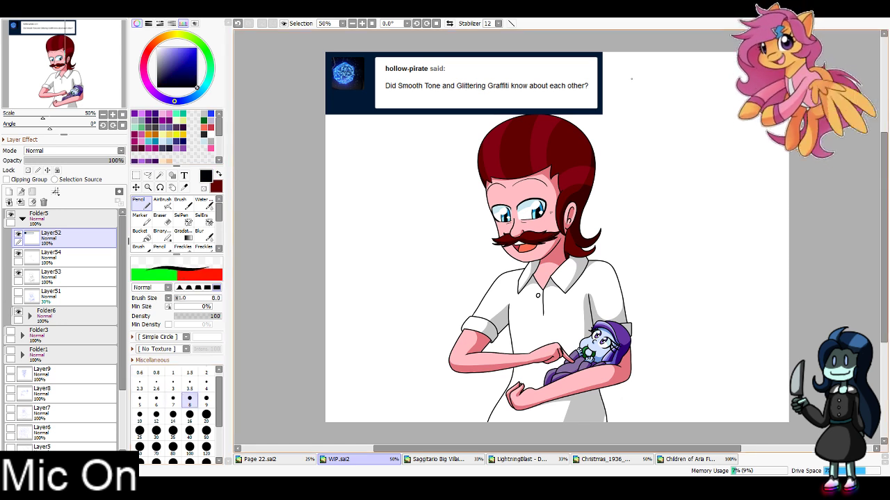
{"action": "mouse_move", "coordinate": [640, 66]}
{"action": "left_mouse_down"}
{"action": "mouse_move", "coordinate": [619, 82]}
{"action": "mouse_move", "coordinate": [641, 100]}
{"action": "left_mouse_up"}
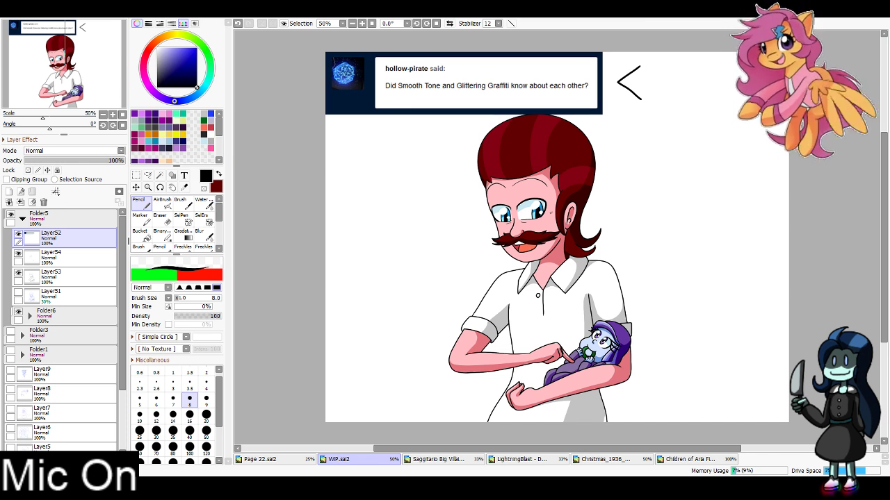
{"action": "mouse_move", "coordinate": [659, 68]}
{"action": "left_mouse_down"}
{"action": "mouse_move", "coordinate": [659, 100]}
{"action": "mouse_move", "coordinate": [683, 90]}
{"action": "mouse_move", "coordinate": [682, 105]}
{"action": "left_mouse_up"}
{"action": "key", "text": "ctrl+z"}
{"action": "key", "text": "ctrl+z"}
{"action": "left_click_drag", "start_coordinate": [685, 70], "coordinate": [684, 104]}
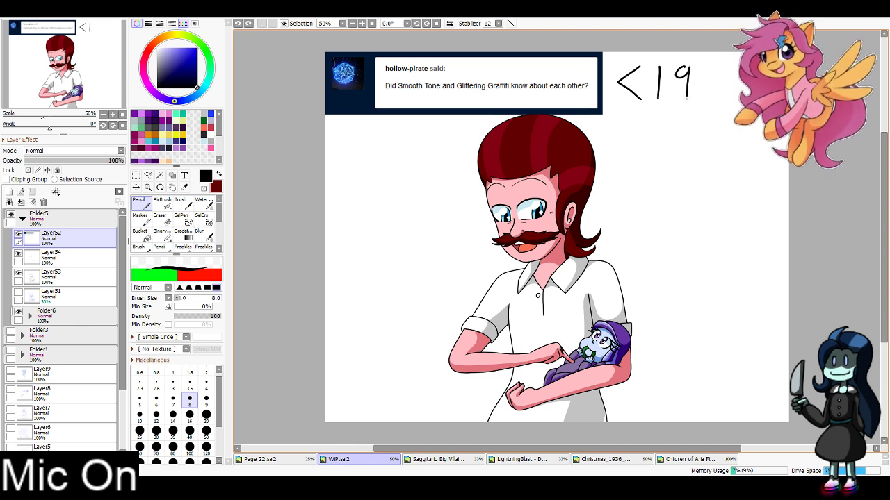
{"action": "left_click_drag", "start_coordinate": [697, 70], "coordinate": [707, 100]}
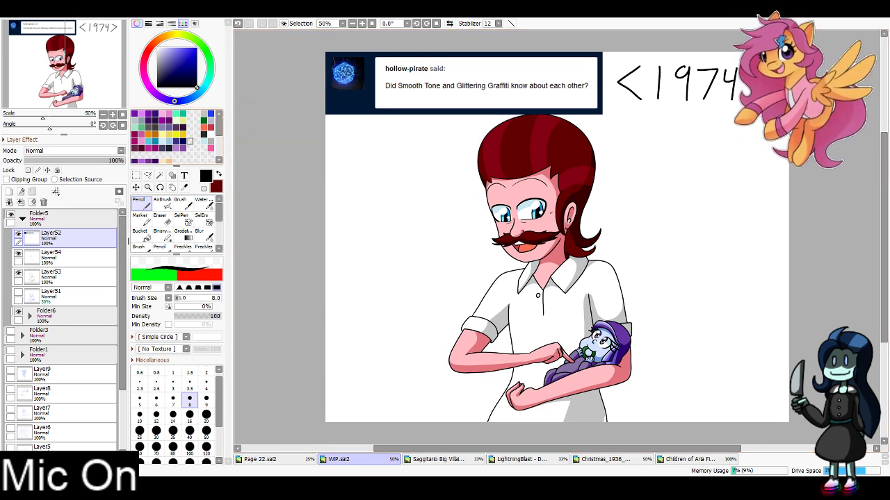
Add bold size 60 black text beside the man's head reading "Wow Mother, she" and "is absolutely" on two lines
{"action": "left_click", "coordinate": [184, 176]}
{"action": "left_click", "coordinate": [360, 181]}
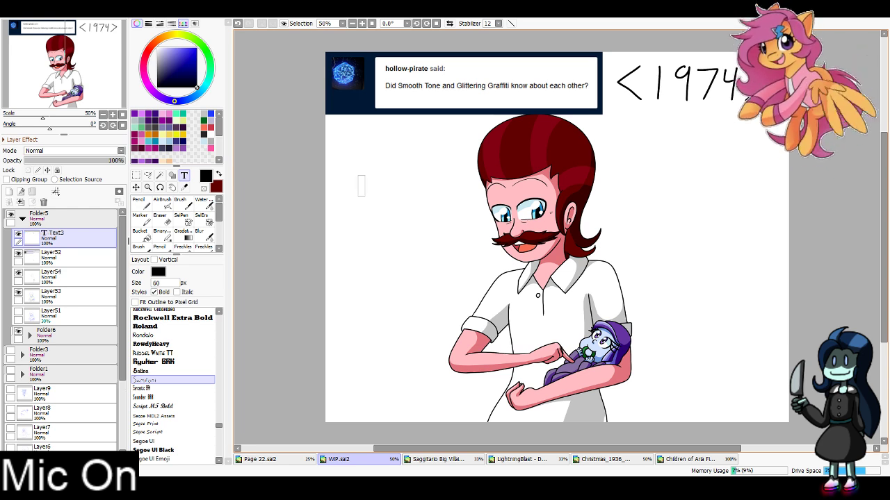
{"action": "type", "text": "Wow Mother, she"}
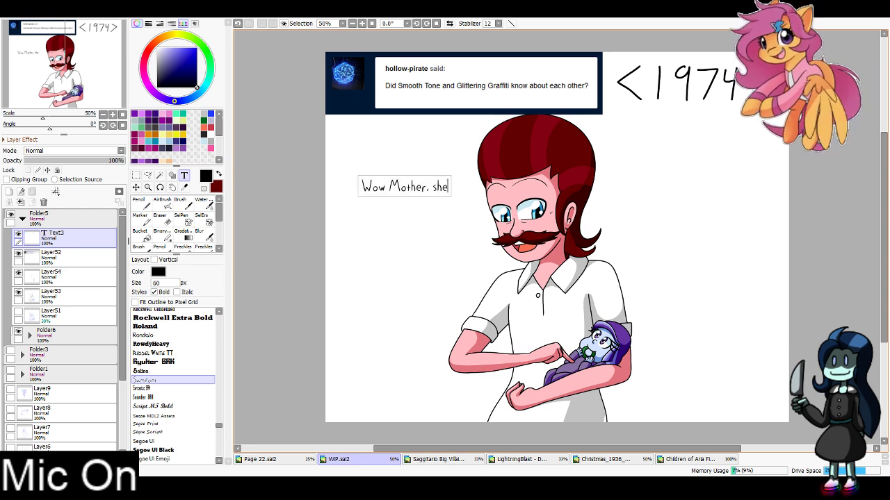
{"action": "key", "text": "Return"}
{"action": "type", "text": "io absolutely"}
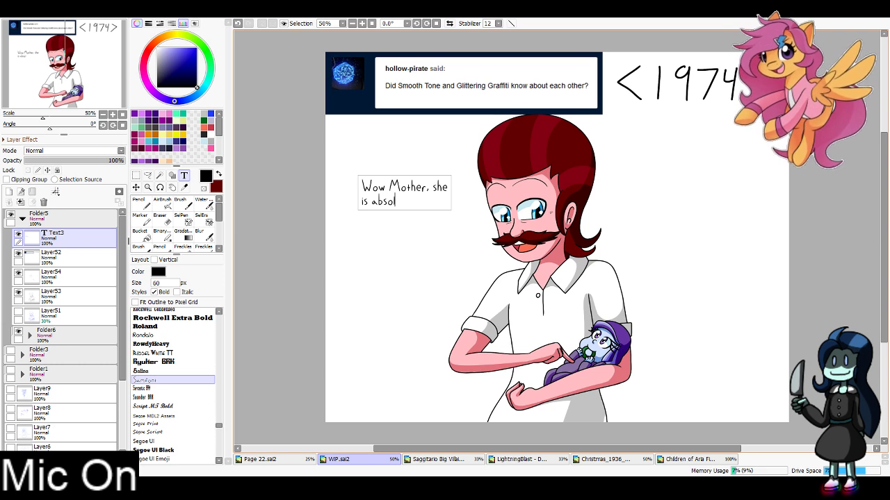
Rebreak the speech text so "she" starts the second line, and add "beautiful." as a third line
{"action": "key", "text": "Up"}
{"action": "key", "text": "Right"}
{"action": "key", "text": "Right"}
{"action": "key", "text": "Right"}
{"action": "key", "text": "Right"}
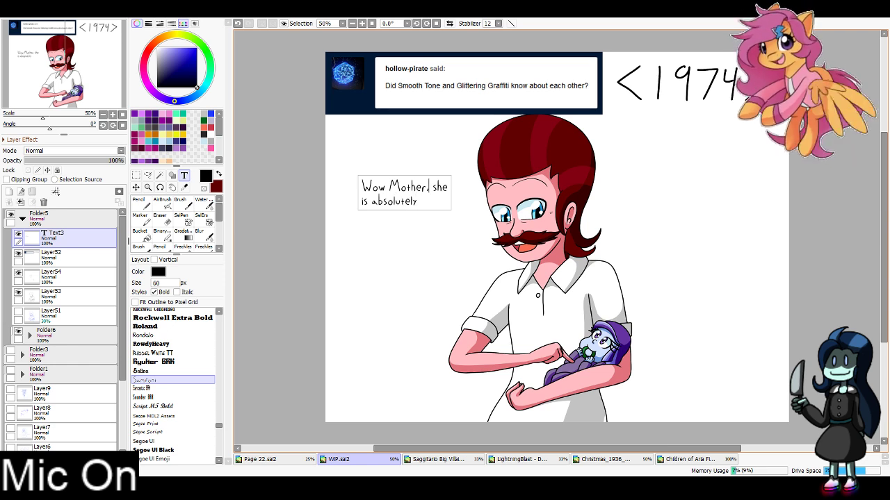
{"action": "key", "text": "Return"}
{"action": "key", "text": "Down"}
{"action": "key", "text": "BackSpace"}
{"action": "key", "text": "Right"}
{"action": "type", "text": "0"}
{"action": "key", "text": "Right"}
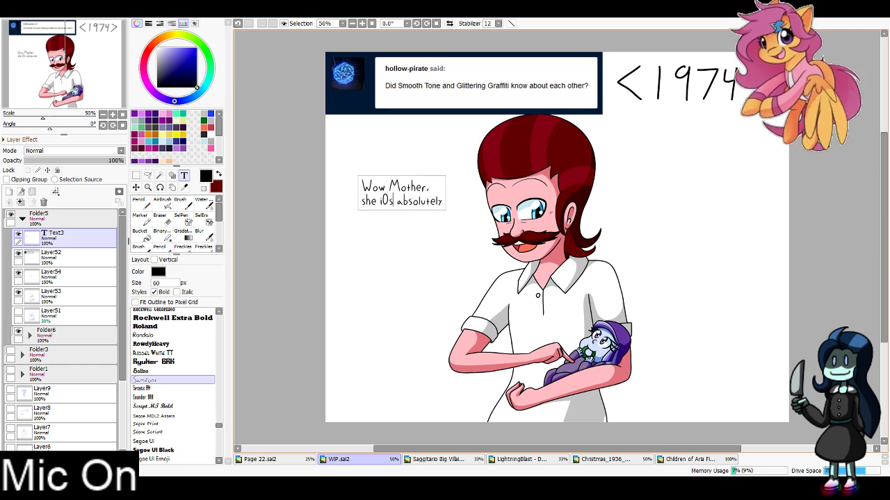
{"action": "key", "text": "Left"}
{"action": "key", "text": "Left"}
{"action": "key", "text": "BackSpace"}
{"action": "key", "text": "Right"}
{"action": "key", "text": "Right"}
{"action": "key", "text": "End"}
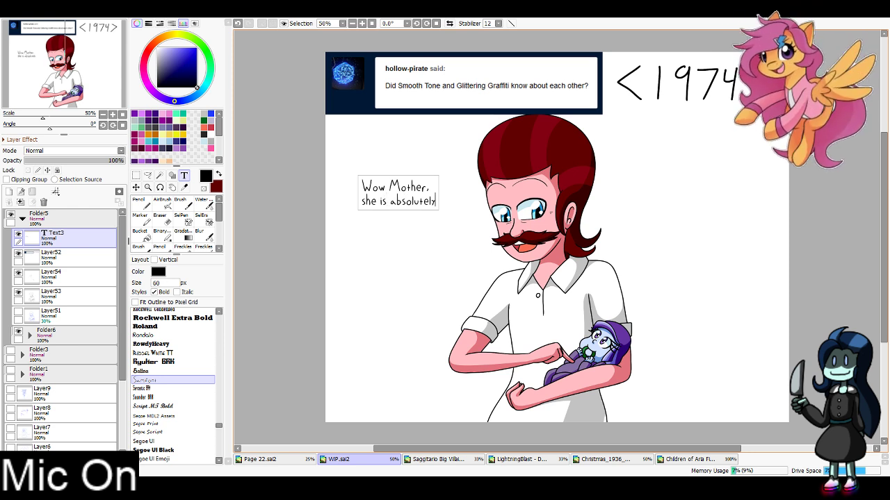
{"action": "key", "text": "Return"}
{"action": "type", "text": "beautiful."}
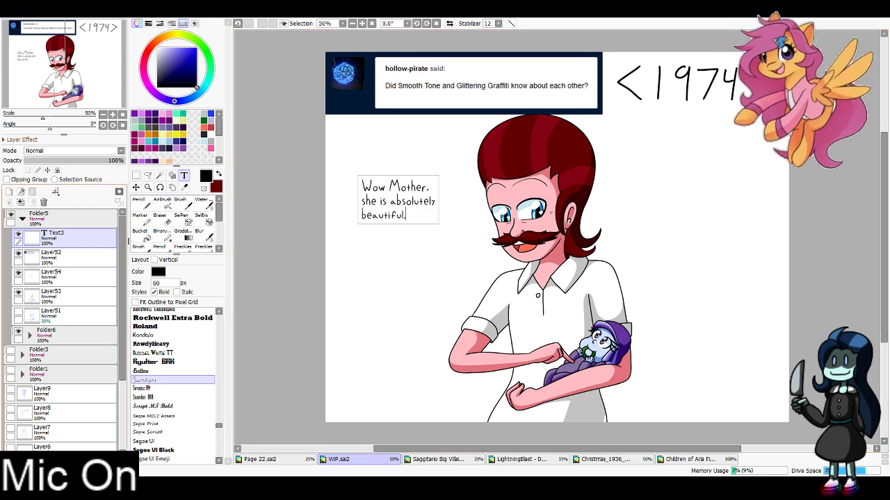
Rasterize the speech text layer, centre its three lines under one another and shift the whole text block slightly
{"action": "left_click", "coordinate": [136, 188]}
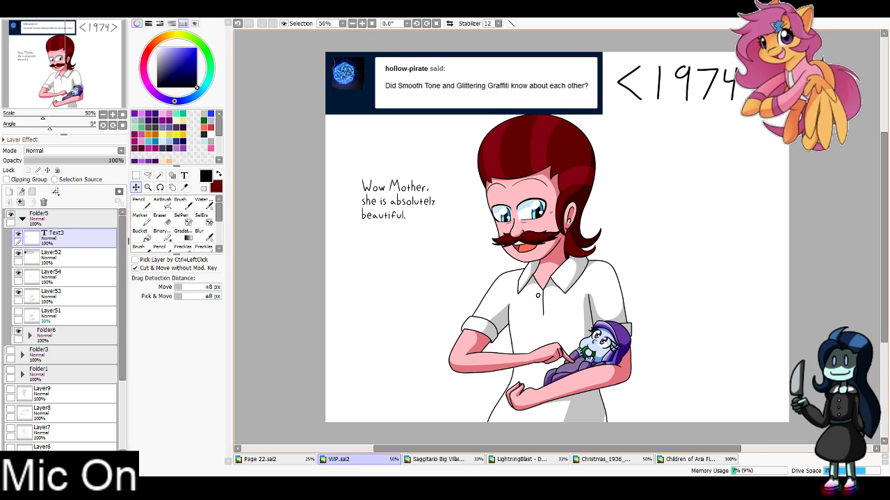
{"action": "left_click", "coordinate": [50, 60]}
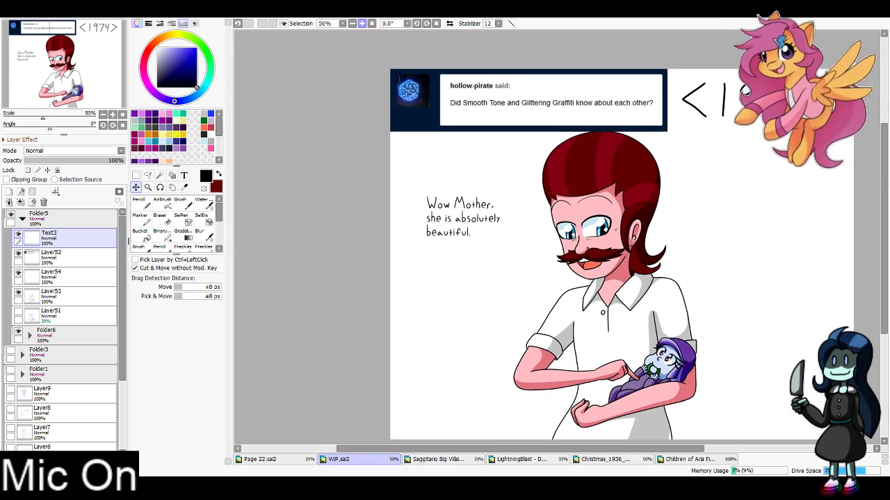
{"action": "left_click", "coordinate": [353, 23]}
{"action": "left_click", "coordinate": [352, 23]}
{"action": "left_click", "coordinate": [352, 23]}
{"action": "left_click", "coordinate": [363, 23]}
{"action": "left_click", "coordinate": [363, 23]}
{"action": "left_click", "coordinate": [362, 23]}
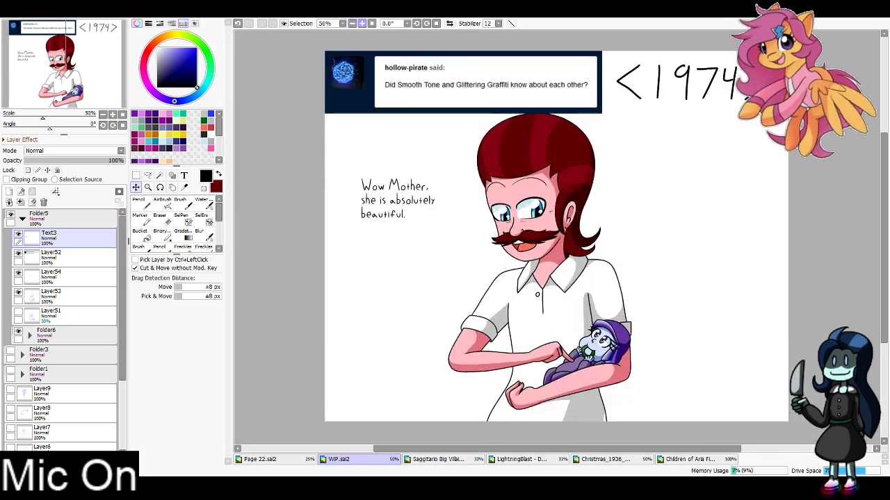
{"action": "left_click", "coordinate": [362, 23]}
{"action": "left_click", "coordinate": [363, 23]}
{"action": "left_click", "coordinate": [48, 62]}
{"action": "left_click", "coordinate": [136, 176]}
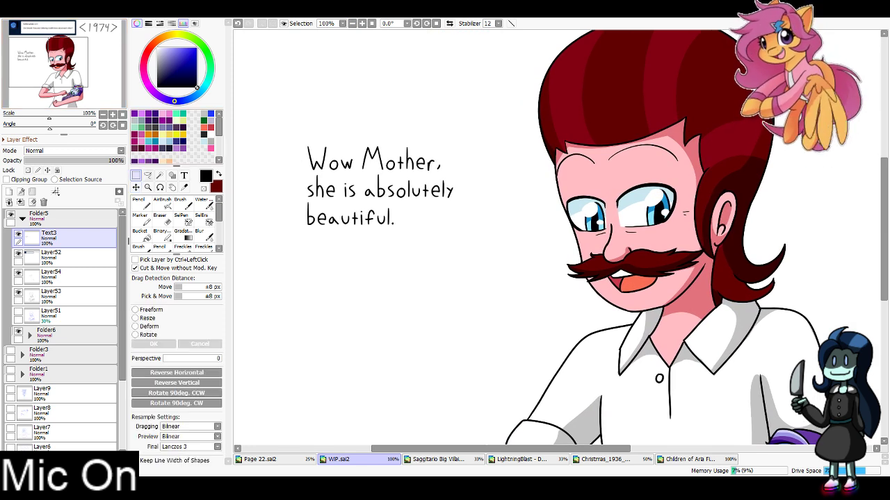
{"action": "left_click_drag", "start_coordinate": [292, 136], "coordinate": [421, 163]}
{"action": "key", "text": "ctrl+d"}
{"action": "left_click_drag", "start_coordinate": [286, 244], "coordinate": [409, 201]}
{"action": "left_click_drag", "start_coordinate": [369, 219], "coordinate": [527, 283]}
{"action": "key", "text": "ctrl+d"}
{"action": "left_click", "coordinate": [136, 188]}
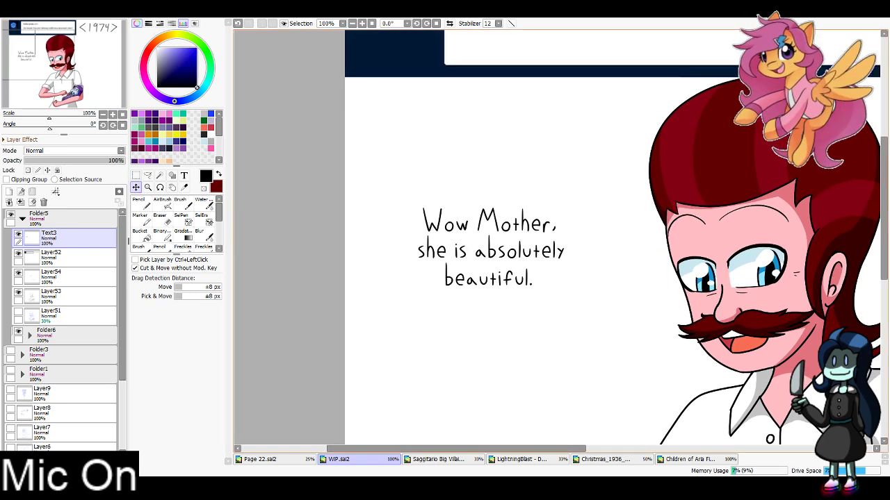
{"action": "left_click_drag", "start_coordinate": [480, 250], "coordinate": [468, 256]}
Draw a pale blue ellipse shape beneath the speech text, above Layer52, and centre it around the words
{"action": "left_click", "coordinate": [77, 258]}
{"action": "key", "text": "x"}
{"action": "left_click", "coordinate": [186, 72]}
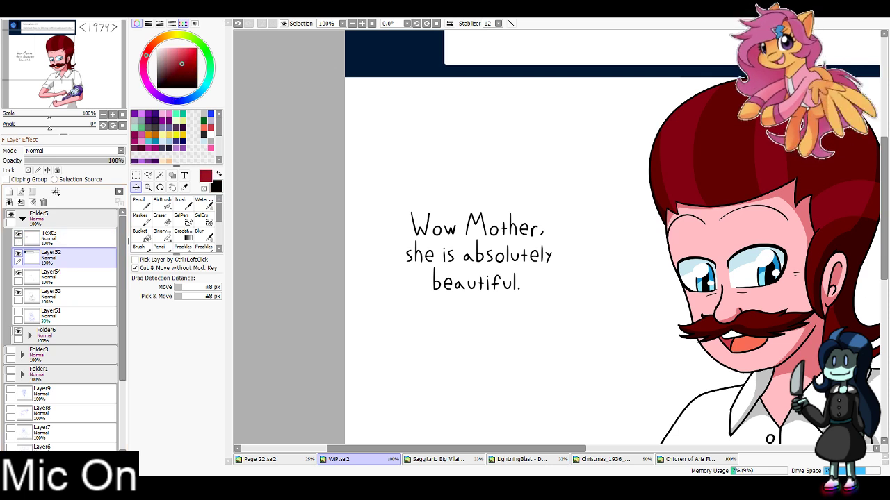
{"action": "left_click", "coordinate": [203, 141]}
{"action": "left_click", "coordinate": [173, 176]}
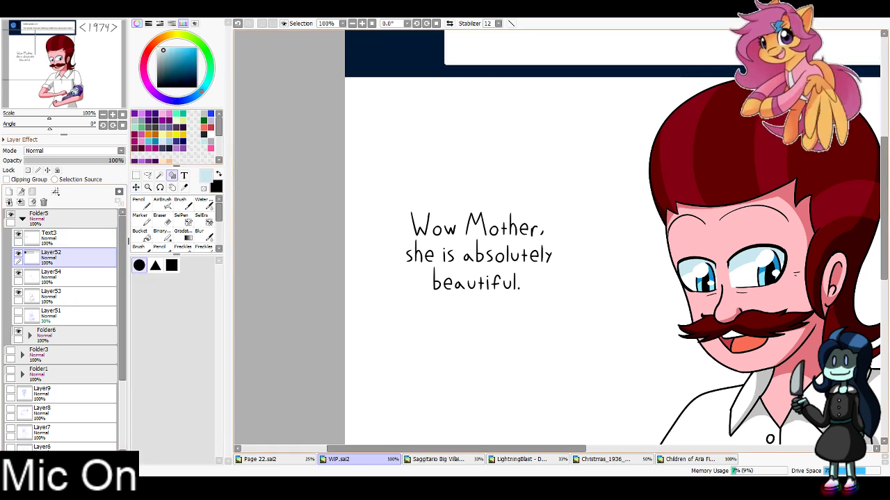
{"action": "left_click_drag", "start_coordinate": [364, 185], "coordinate": [617, 331]}
{"action": "left_click", "coordinate": [137, 188]}
{"action": "left_click_drag", "start_coordinate": [491, 257], "coordinate": [478, 253]}
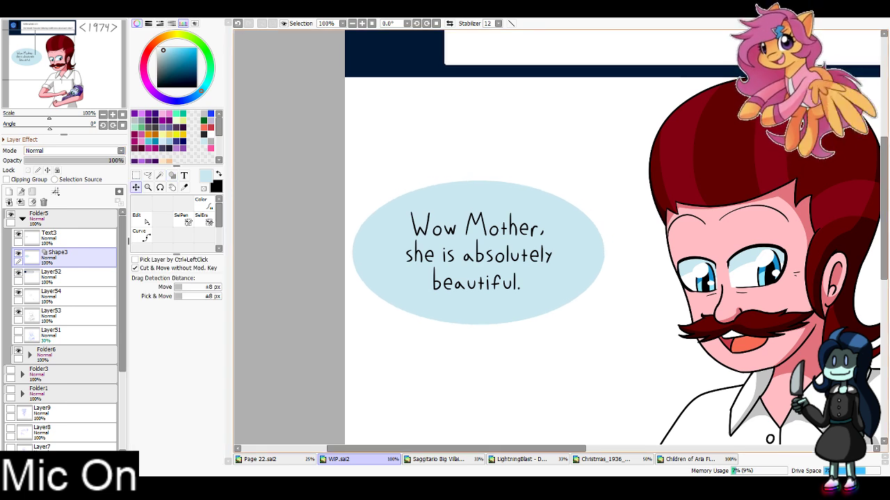
Rasterize the ellipse layer, draw and fill a pointed tail towards the man's face with the Pencil, and trim it with the size 16 Eraser
{"action": "left_click", "coordinate": [85, 161]}
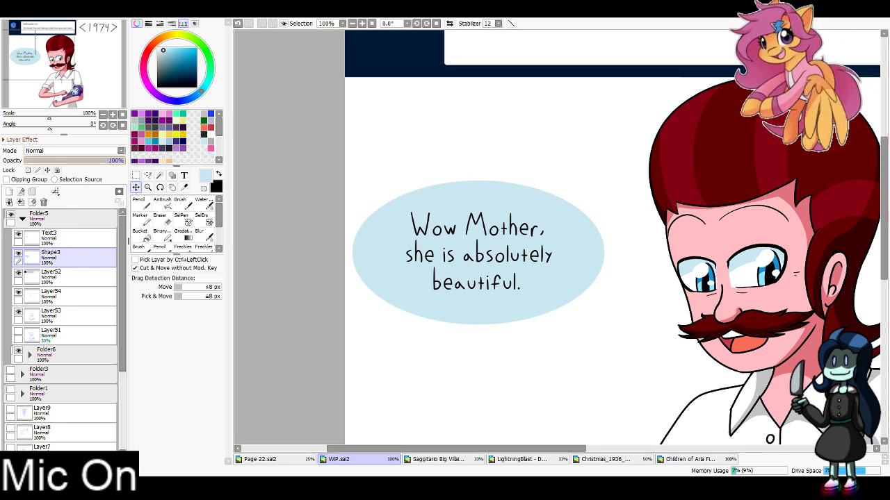
{"action": "left_click", "coordinate": [141, 203]}
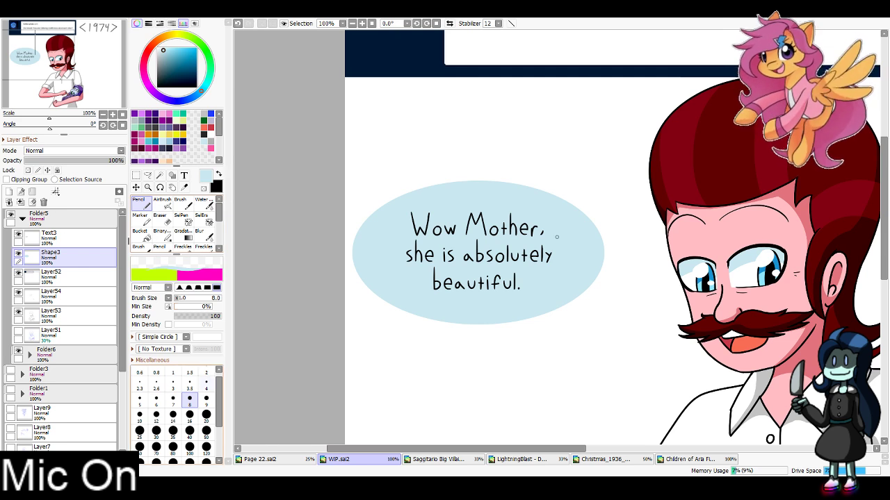
{"action": "left_click", "coordinate": [206, 385]}
{"action": "mouse_move", "coordinate": [596, 265]}
{"action": "left_mouse_down"}
{"action": "mouse_move", "coordinate": [643, 279]}
{"action": "mouse_move", "coordinate": [598, 277]}
{"action": "left_mouse_up"}
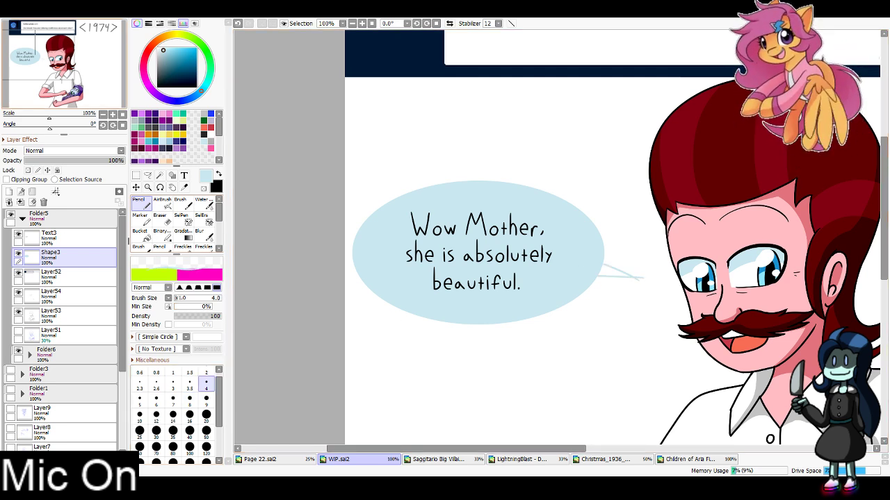
{"action": "left_click_drag", "start_coordinate": [515, 194], "coordinate": [366, 239]}
{"action": "left_click", "coordinate": [362, 23]}
{"action": "left_click", "coordinate": [362, 23]}
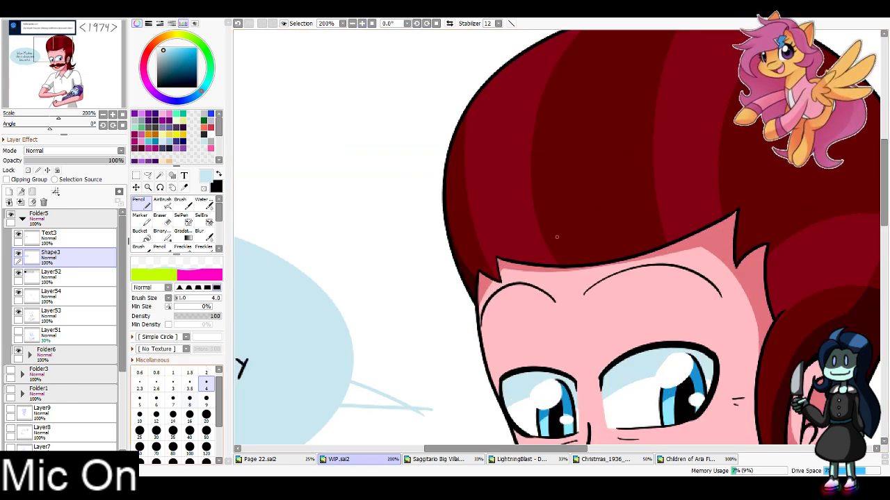
{"action": "left_click", "coordinate": [189, 401]}
{"action": "mouse_move", "coordinate": [418, 430]}
{"action": "left_mouse_down"}
{"action": "mouse_move", "coordinate": [457, 300]}
{"action": "mouse_move", "coordinate": [424, 264]}
{"action": "mouse_move", "coordinate": [388, 255]}
{"action": "mouse_move", "coordinate": [405, 260]}
{"action": "mouse_move", "coordinate": [390, 270]}
{"action": "mouse_move", "coordinate": [417, 273]}
{"action": "left_mouse_up"}
{"action": "key", "text": "e"}
{"action": "left_click_drag", "start_coordinate": [477, 287], "coordinate": [433, 284]}
{"action": "key", "text": "ctrl+z"}
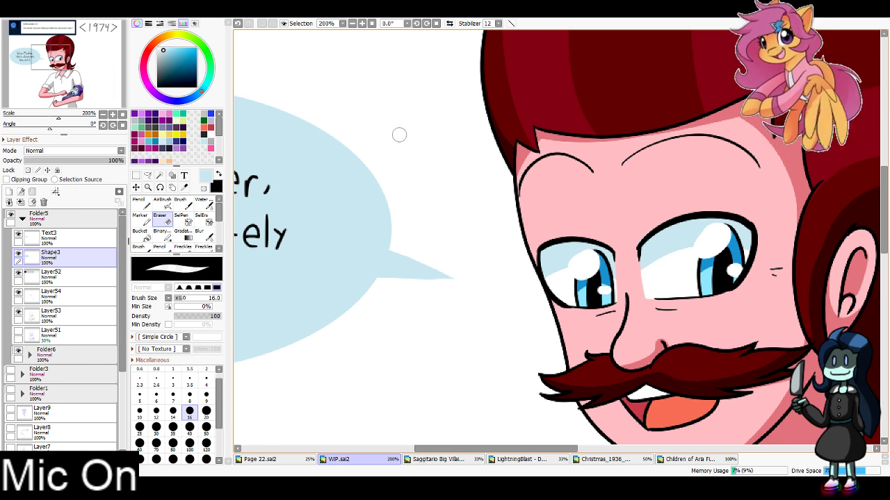
Lock the opacity of layer Shape3 and paint the whole speech bubble white with the size 300 Pencil
{"action": "left_click", "coordinate": [371, 24]}
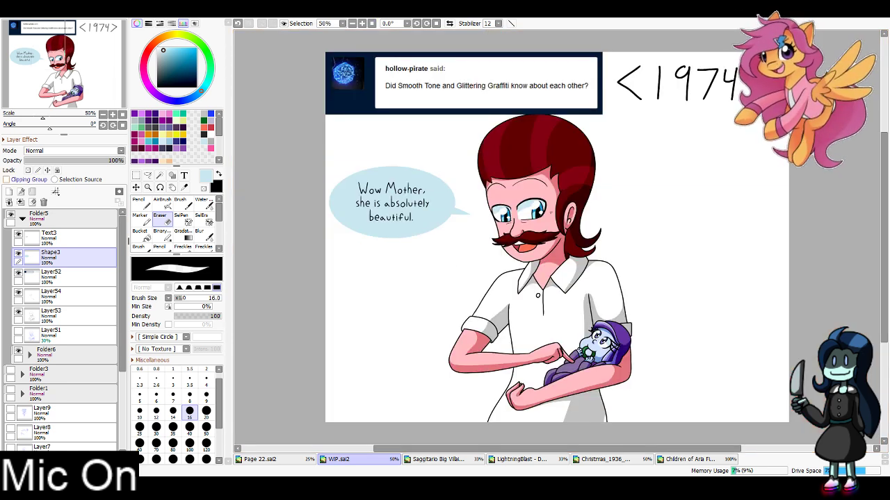
{"action": "left_click", "coordinate": [29, 170]}
{"action": "left_click", "coordinate": [211, 135]}
{"action": "left_click", "coordinate": [142, 204]}
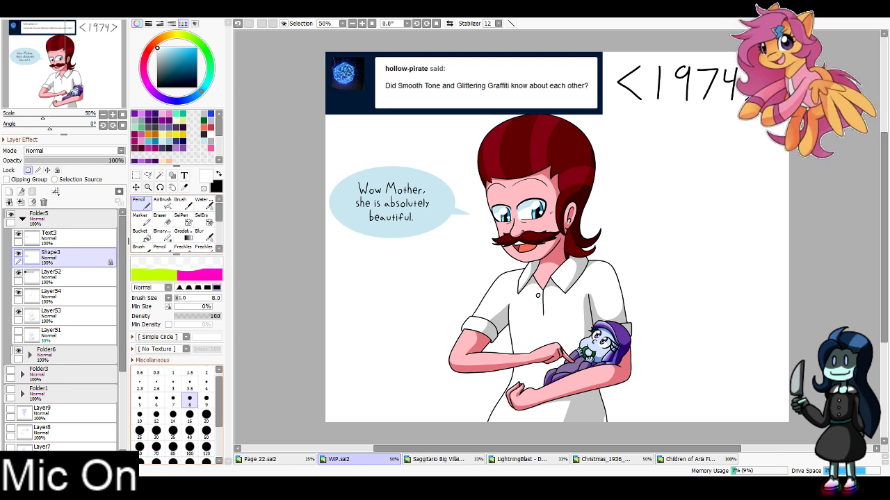
{"action": "left_click", "coordinate": [190, 460]}
{"action": "left_click_drag", "start_coordinate": [430, 235], "coordinate": [282, 191]}
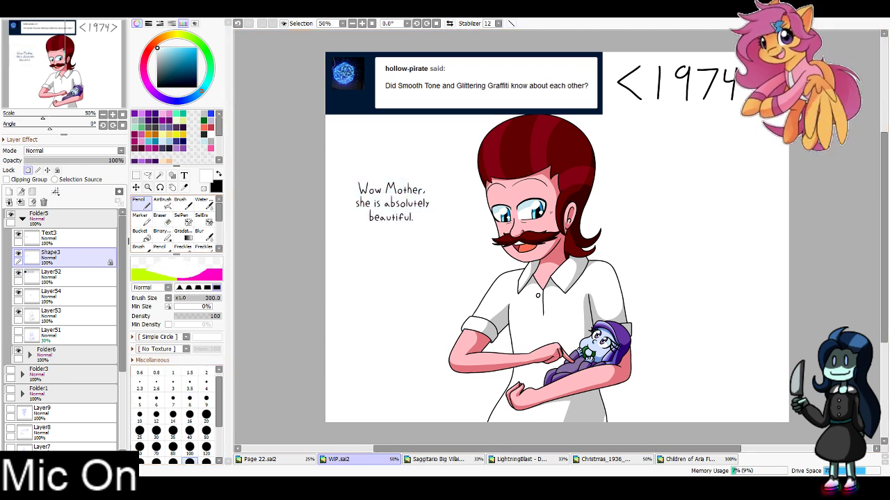
Unlock the opacity of layer Shape3 and give the speech bubble a black outline
{"action": "left_click", "coordinate": [28, 170]}
{"action": "left_click", "coordinate": [218, 174]}
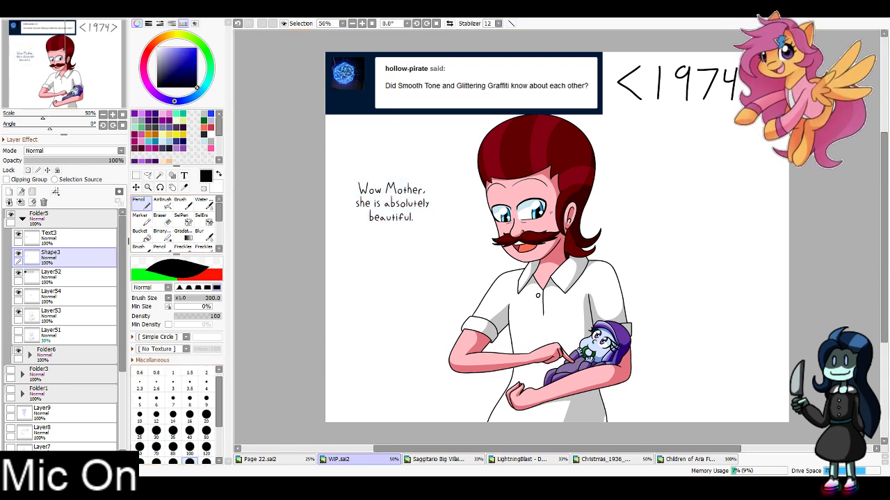
{"action": "key", "text": "ctrl+shift+o"}
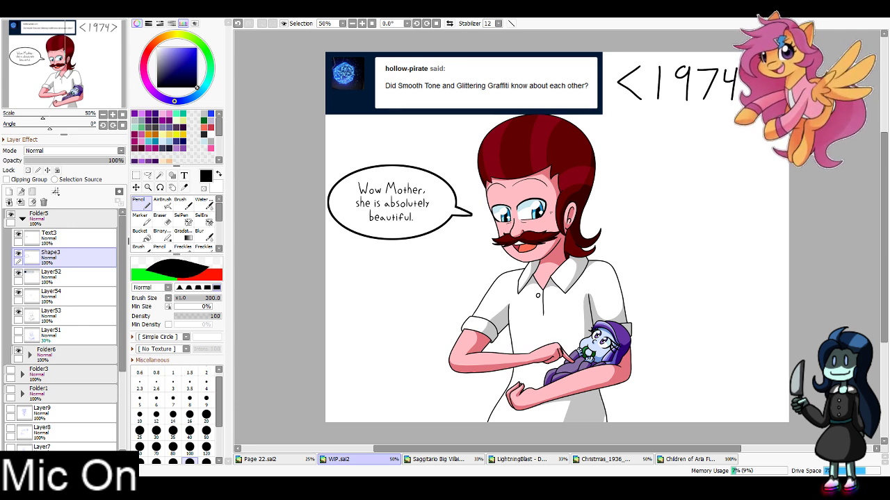
Reduce the image to half its size and save it with only Folder1 shown as Panel 1.png
{"action": "key", "text": "Return"}
{"action": "left_click", "coordinate": [22, 219]}
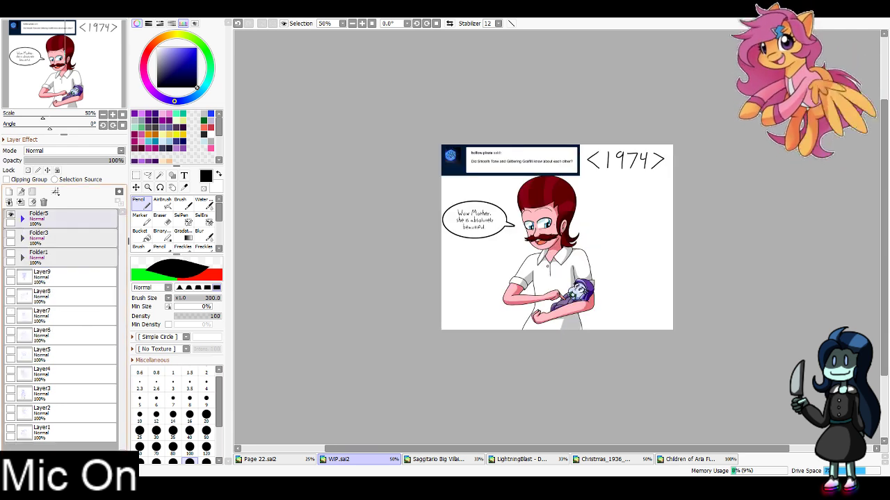
{"action": "left_click", "coordinate": [63, 219]}
{"action": "left_click", "coordinate": [11, 216]}
{"action": "left_click", "coordinate": [11, 254]}
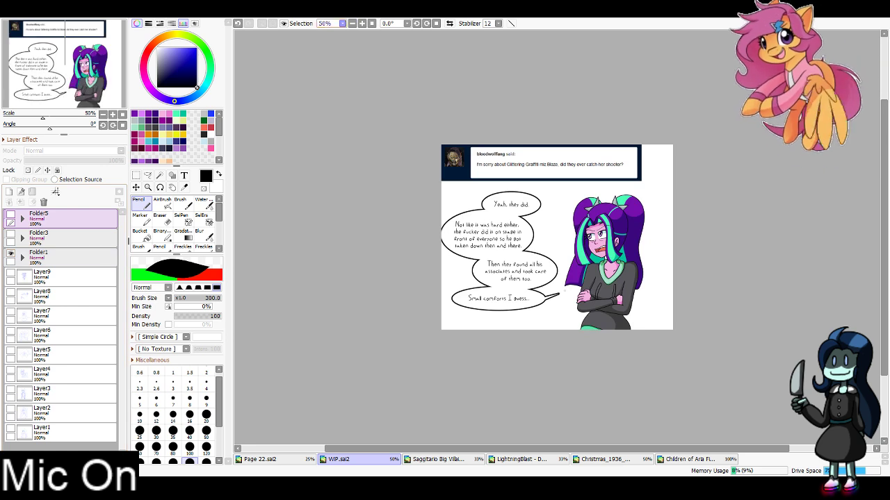
{"action": "left_click", "coordinate": [371, 23]}
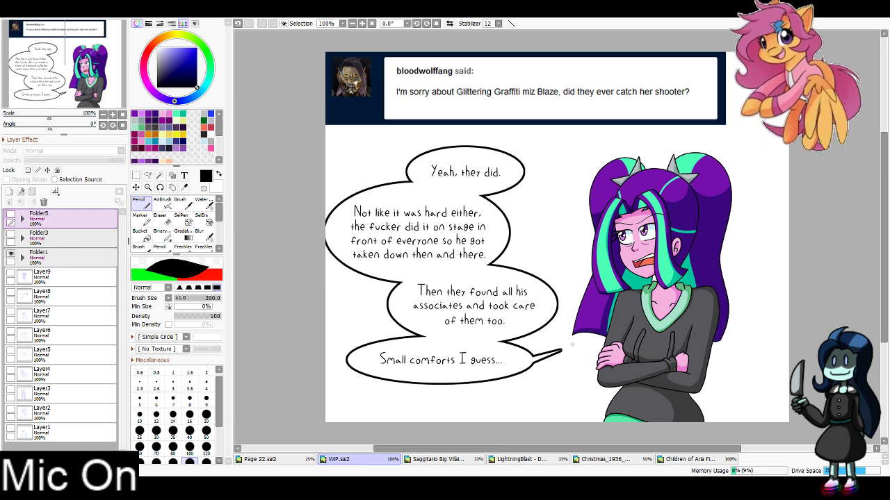
Save the image with only Folder3 shown as Panel 2.png, and with only Folder5 shown as Panel 3.png
{"action": "left_click", "coordinate": [10, 254]}
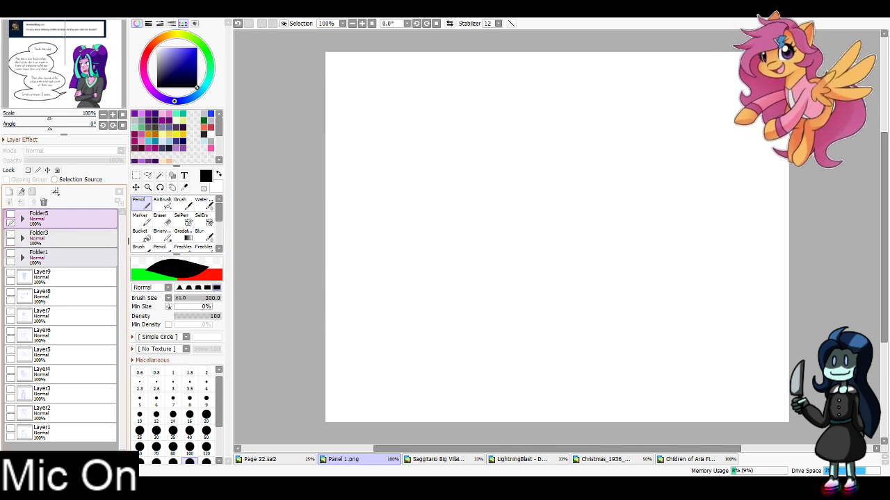
{"action": "left_click", "coordinate": [10, 235]}
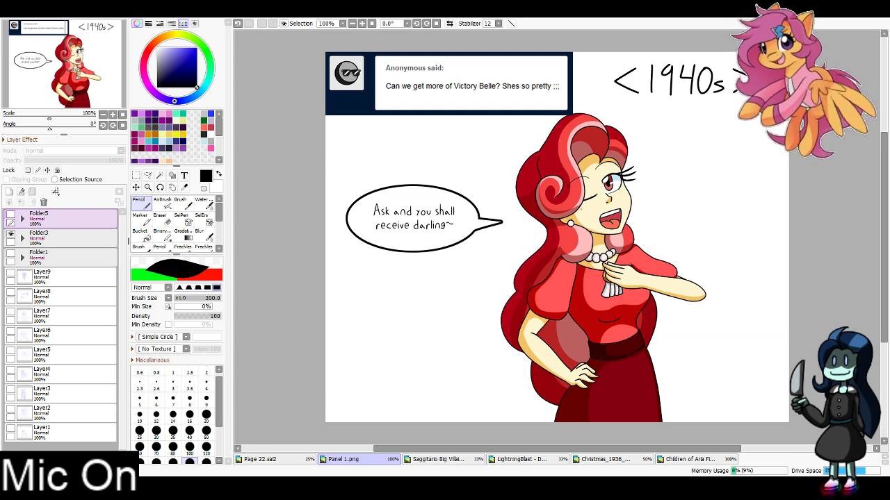
{"action": "left_click", "coordinate": [11, 235]}
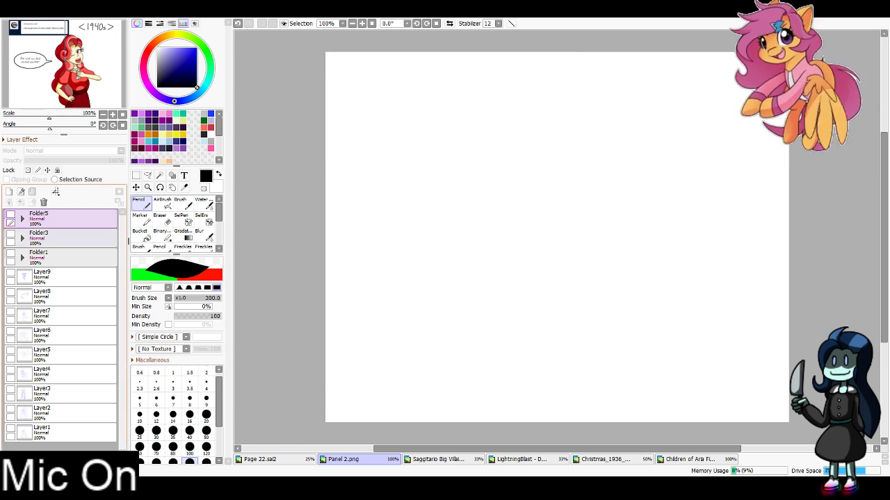
{"action": "left_click", "coordinate": [10, 215]}
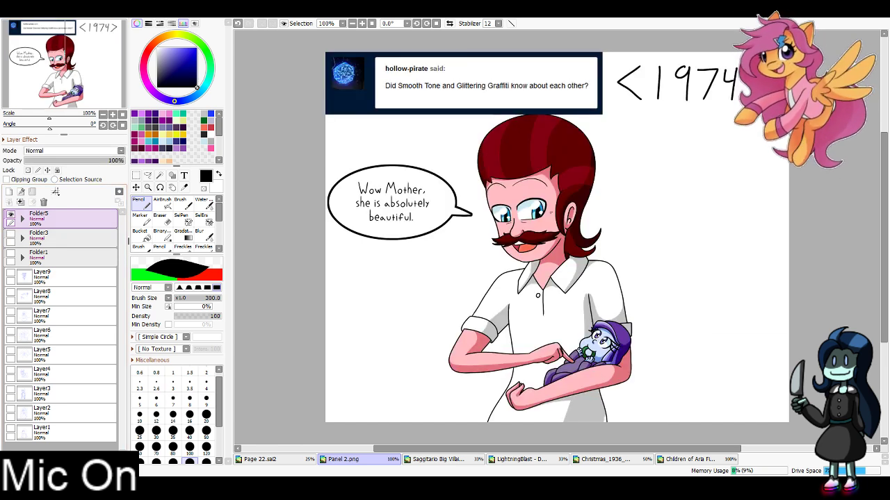
{"action": "key", "text": "Return"}
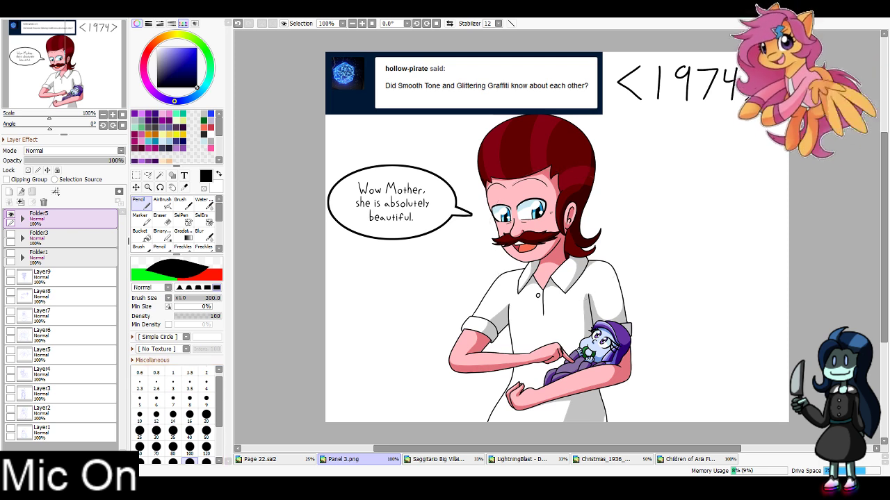